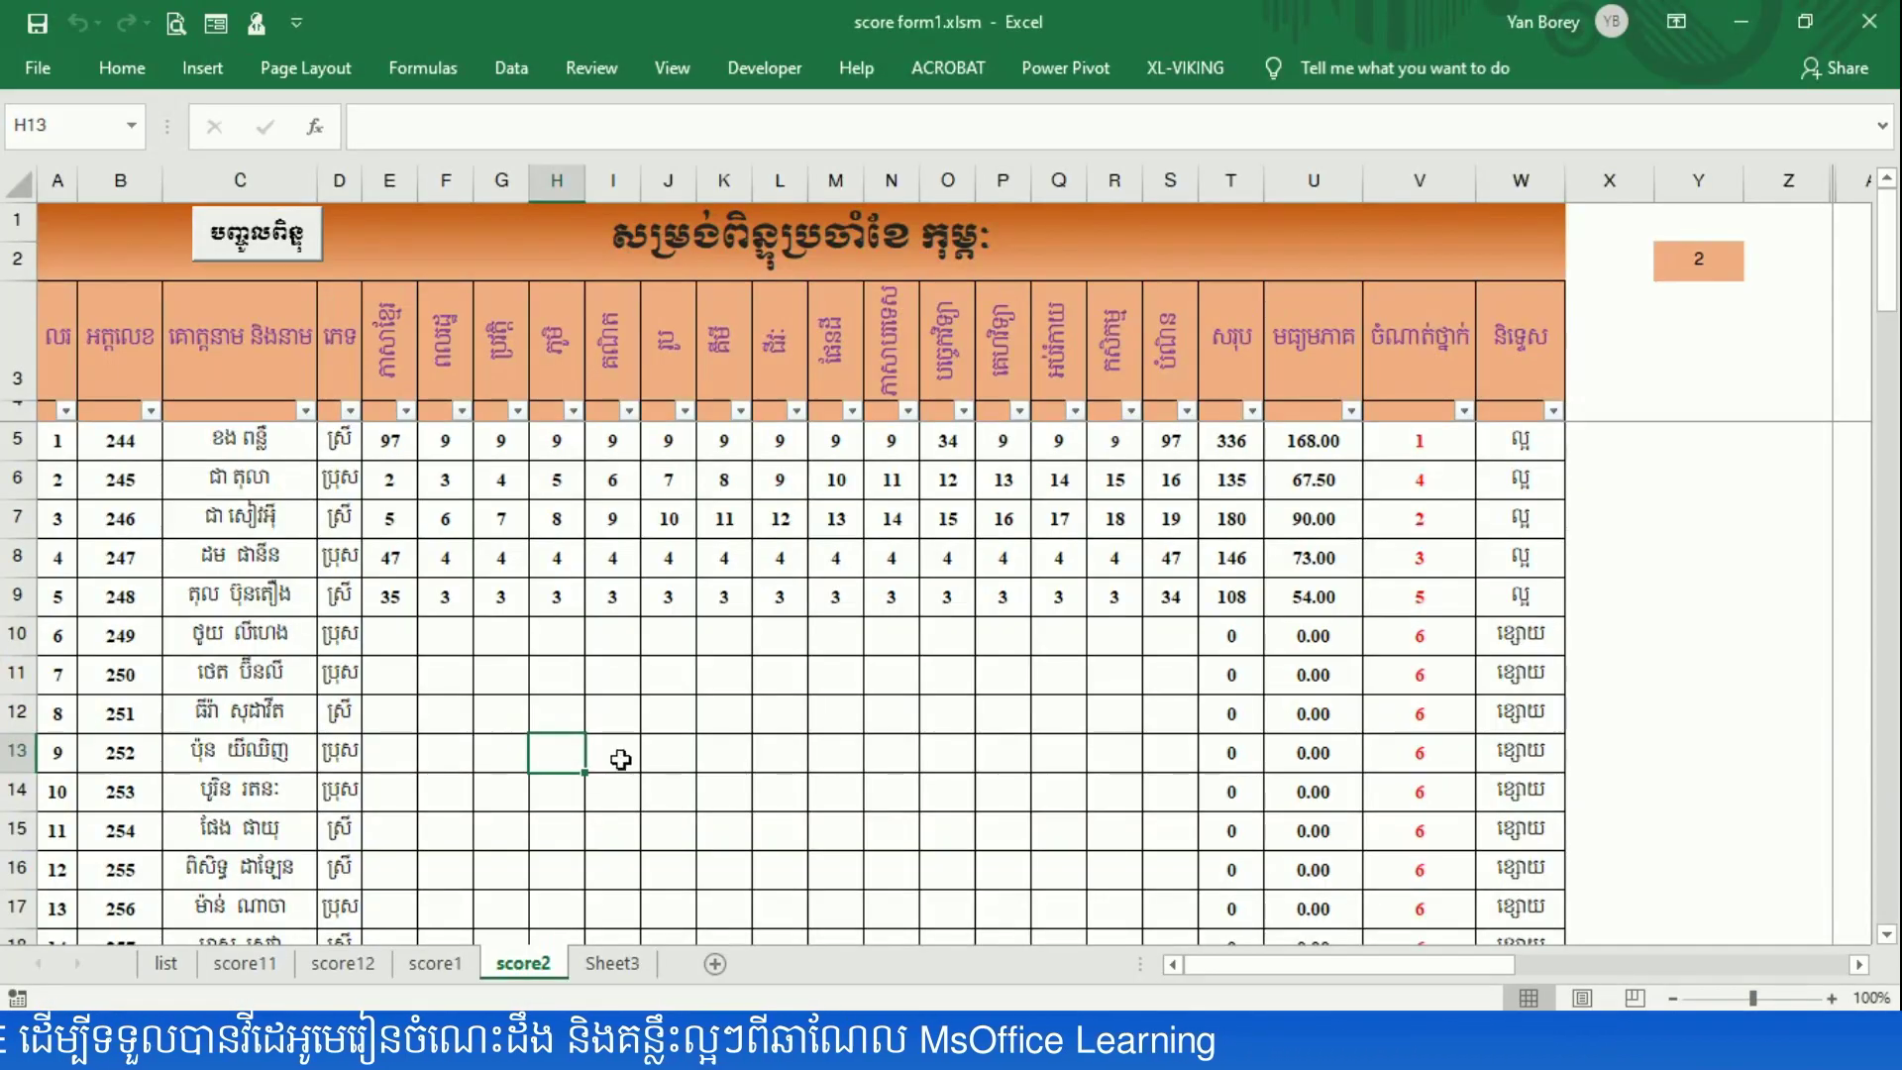
- Browse back and forth through the score11, score12, score1 and score2 sheets
scroll(638, 776, down, 1)
scroll(644, 777, up, 1)
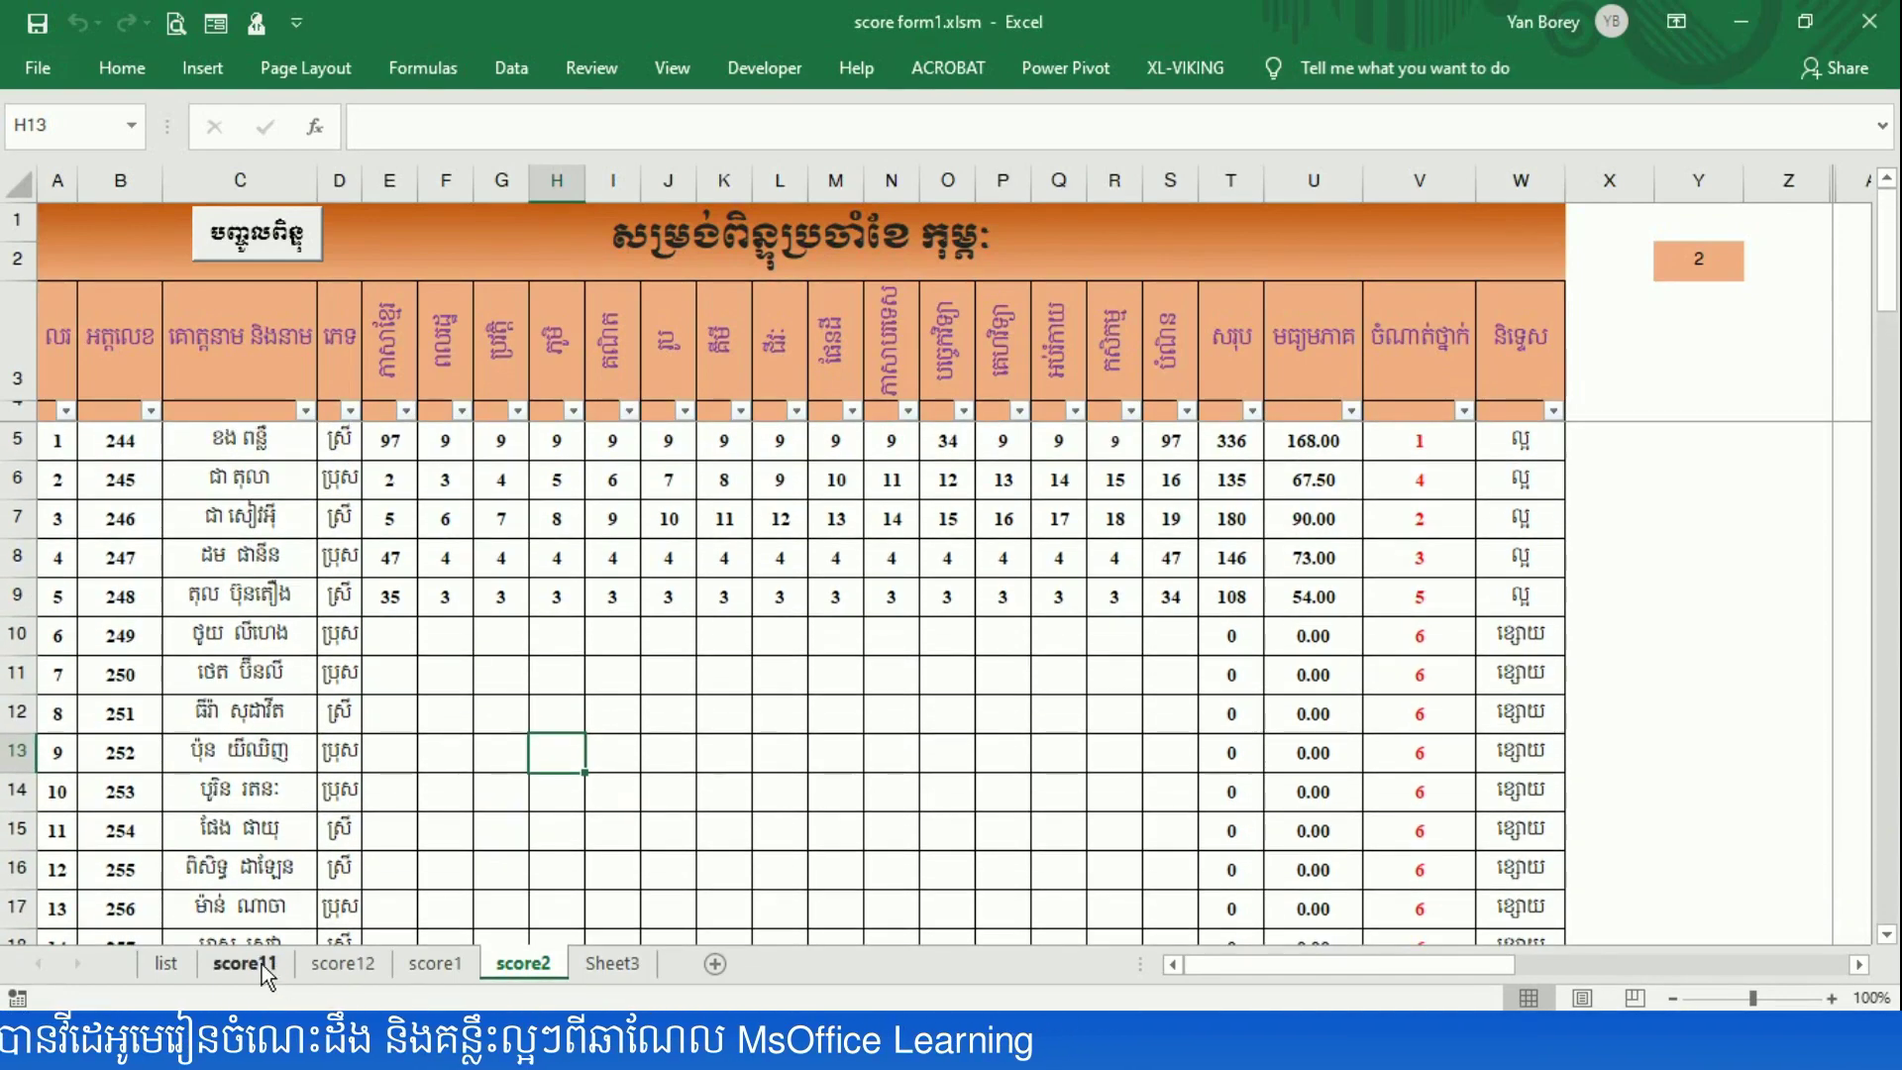
click(261, 965)
click(337, 964)
click(434, 961)
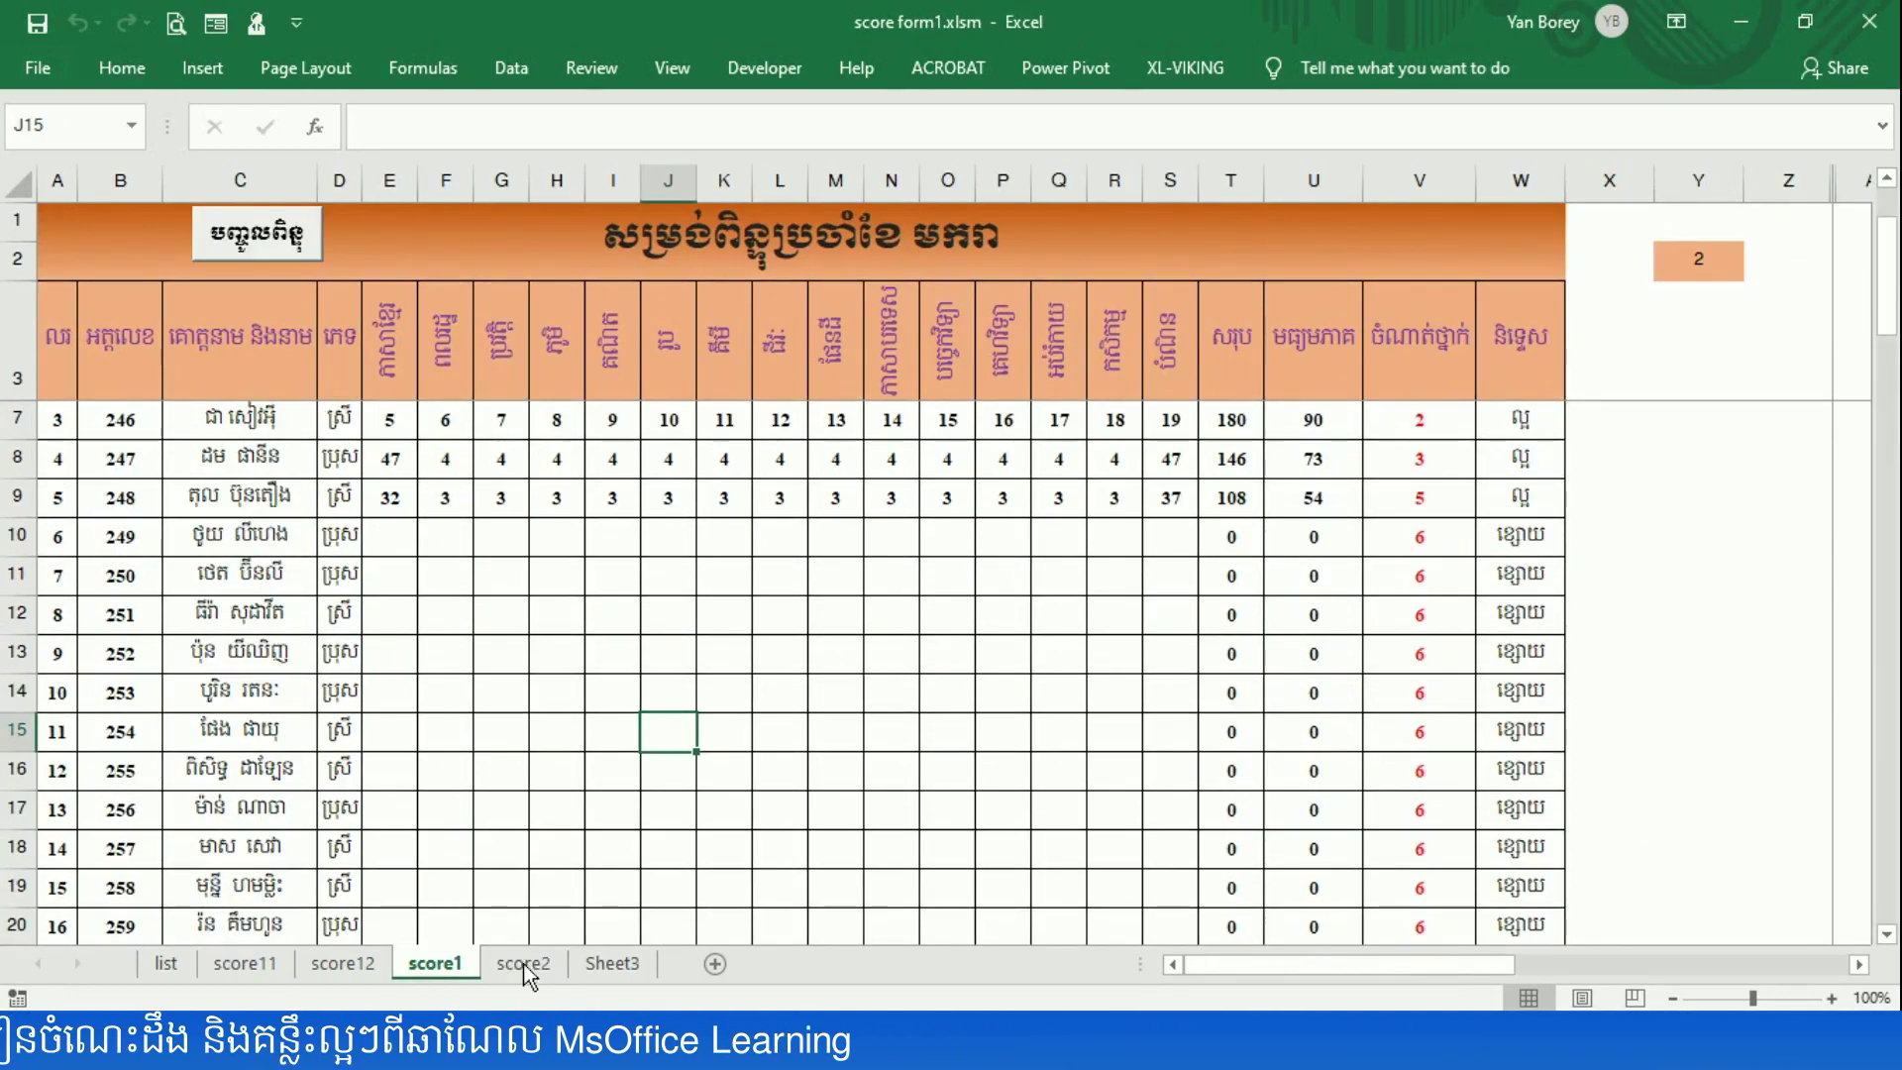
click(535, 963)
click(436, 966)
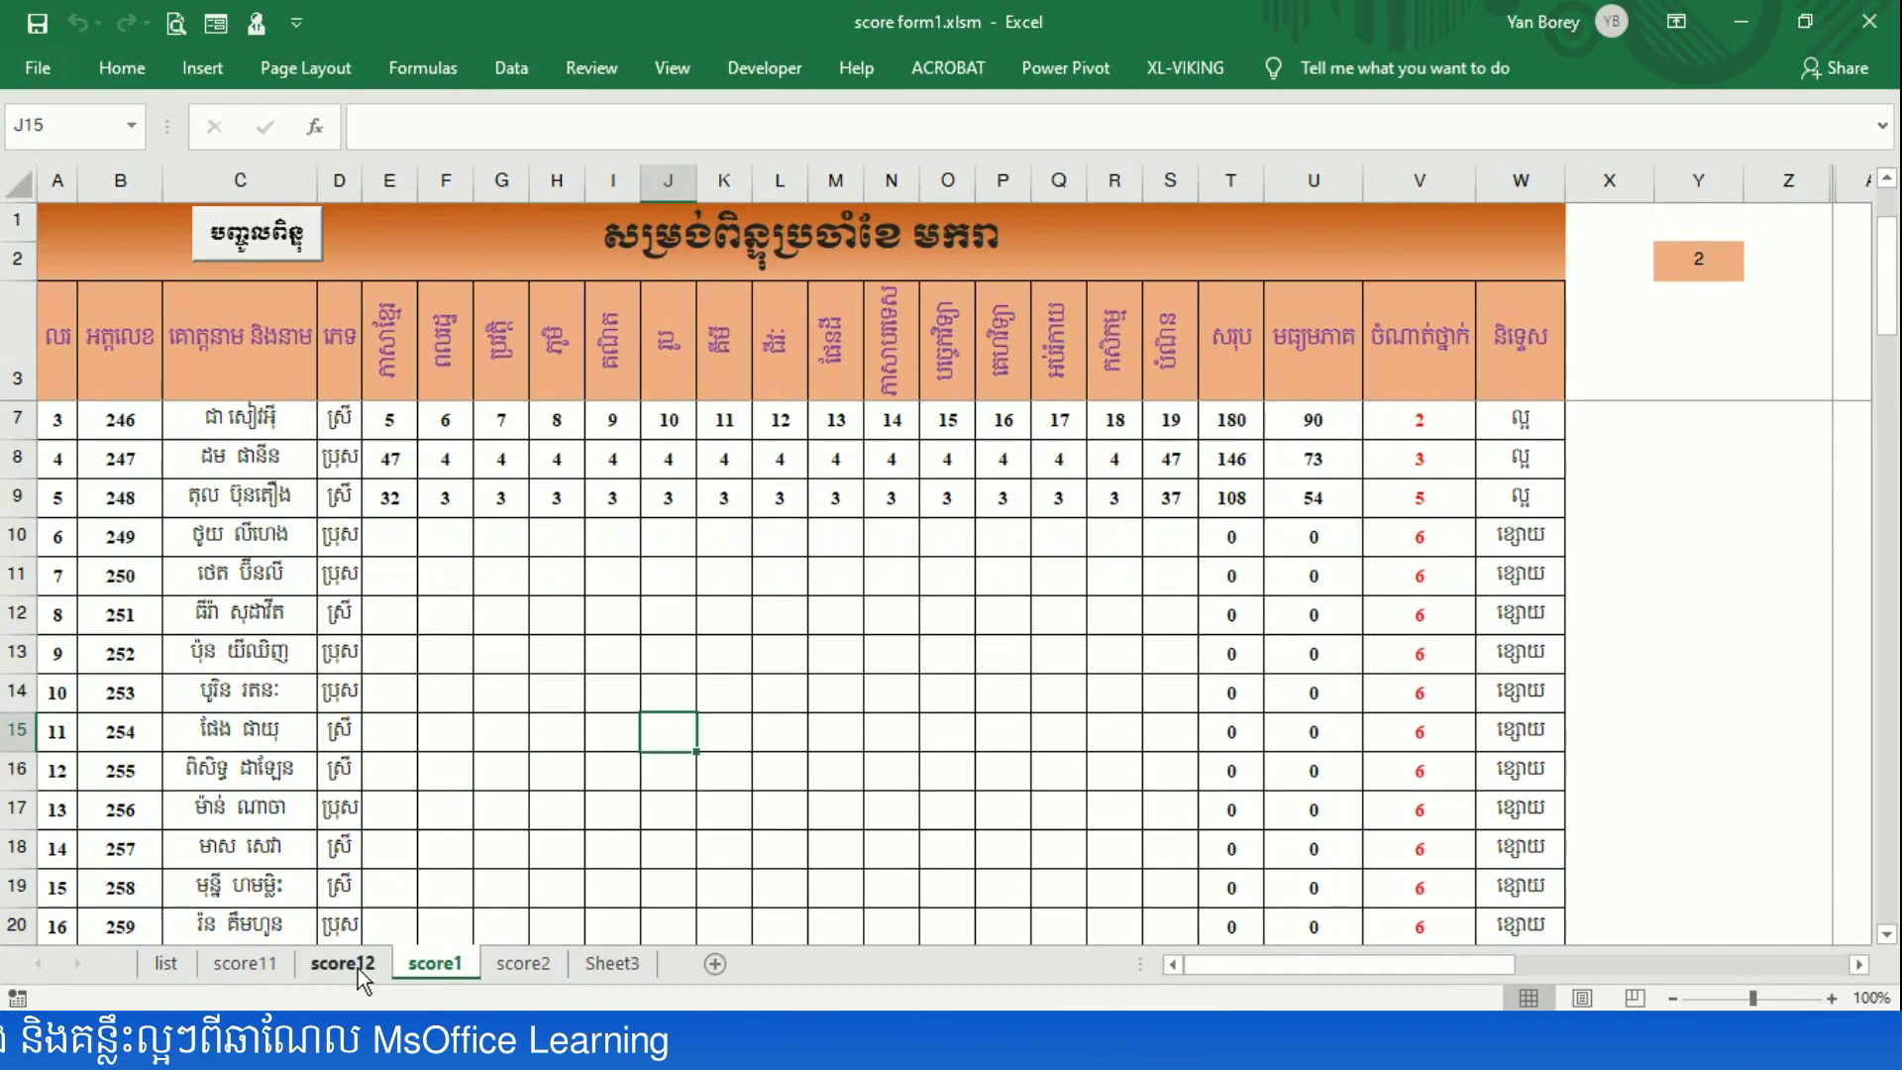
click(342, 967)
click(260, 963)
click(337, 965)
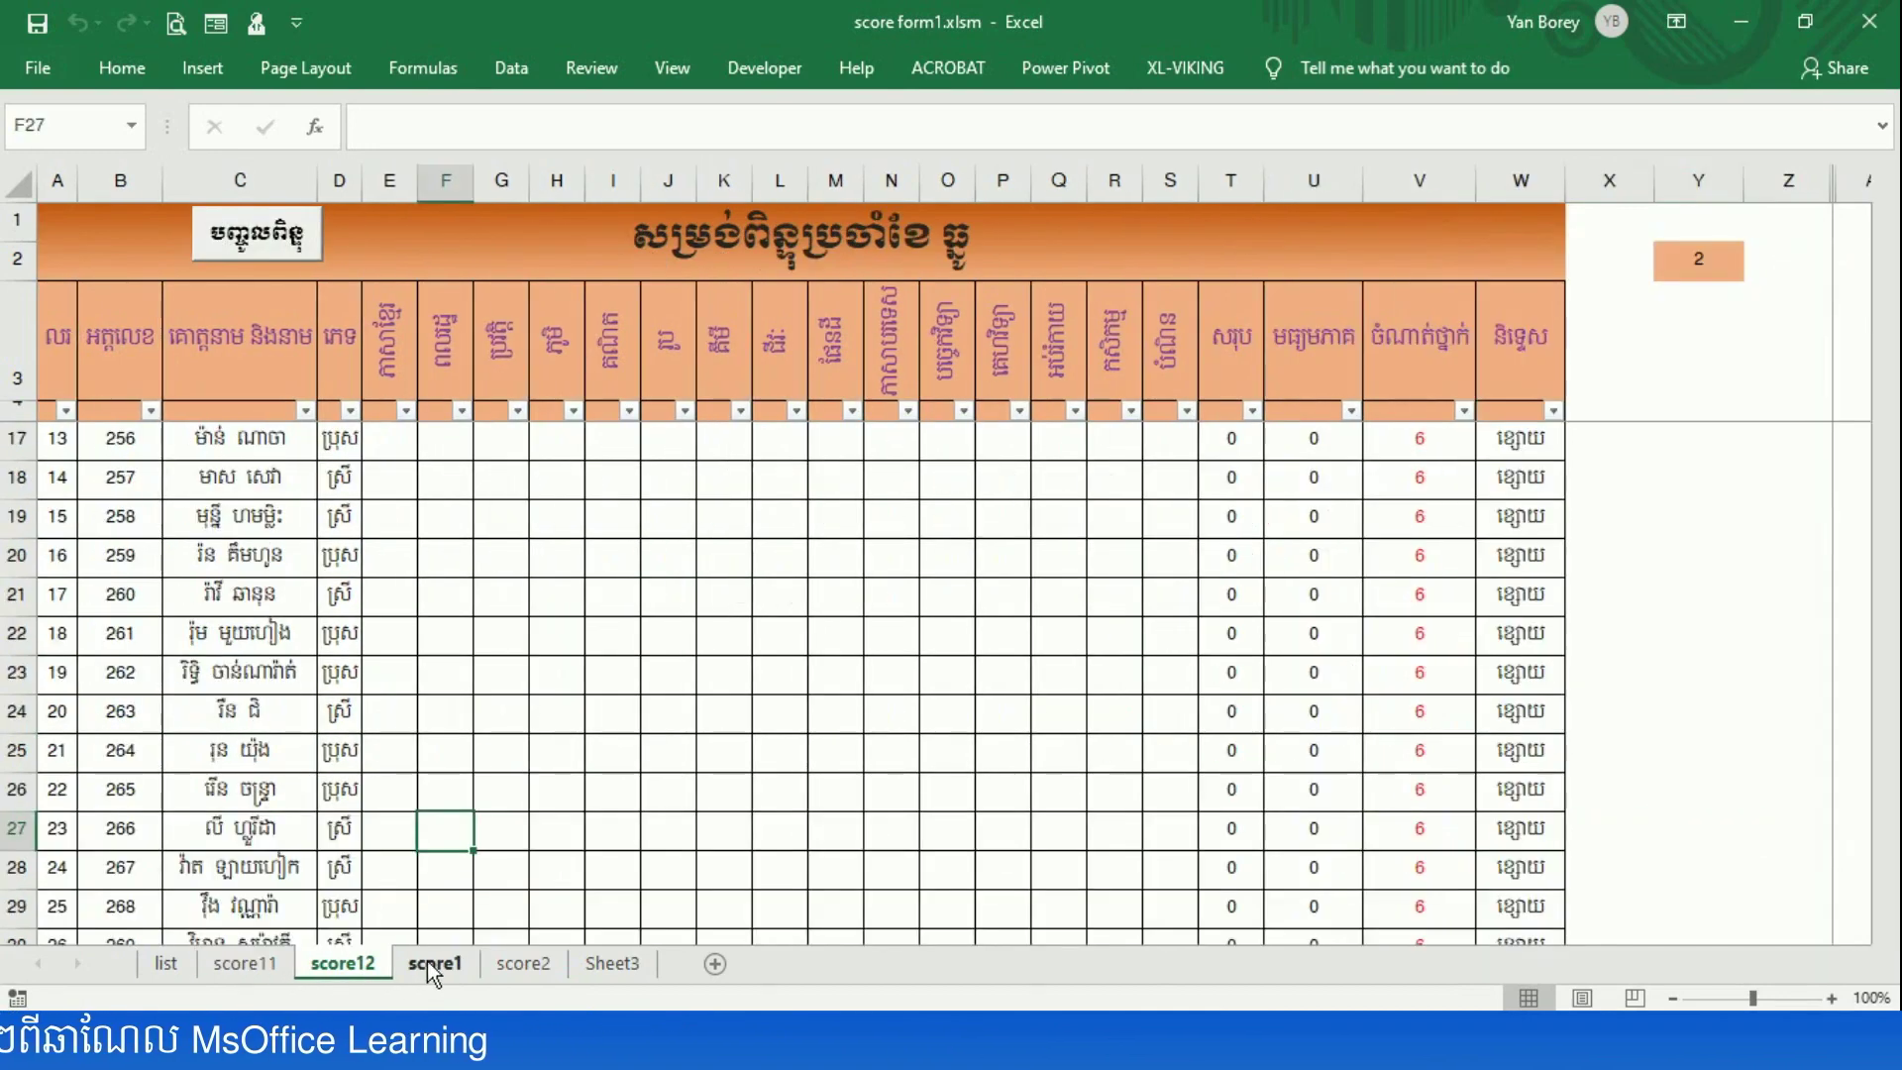
click(426, 960)
click(527, 962)
click(368, 968)
click(430, 967)
click(512, 964)
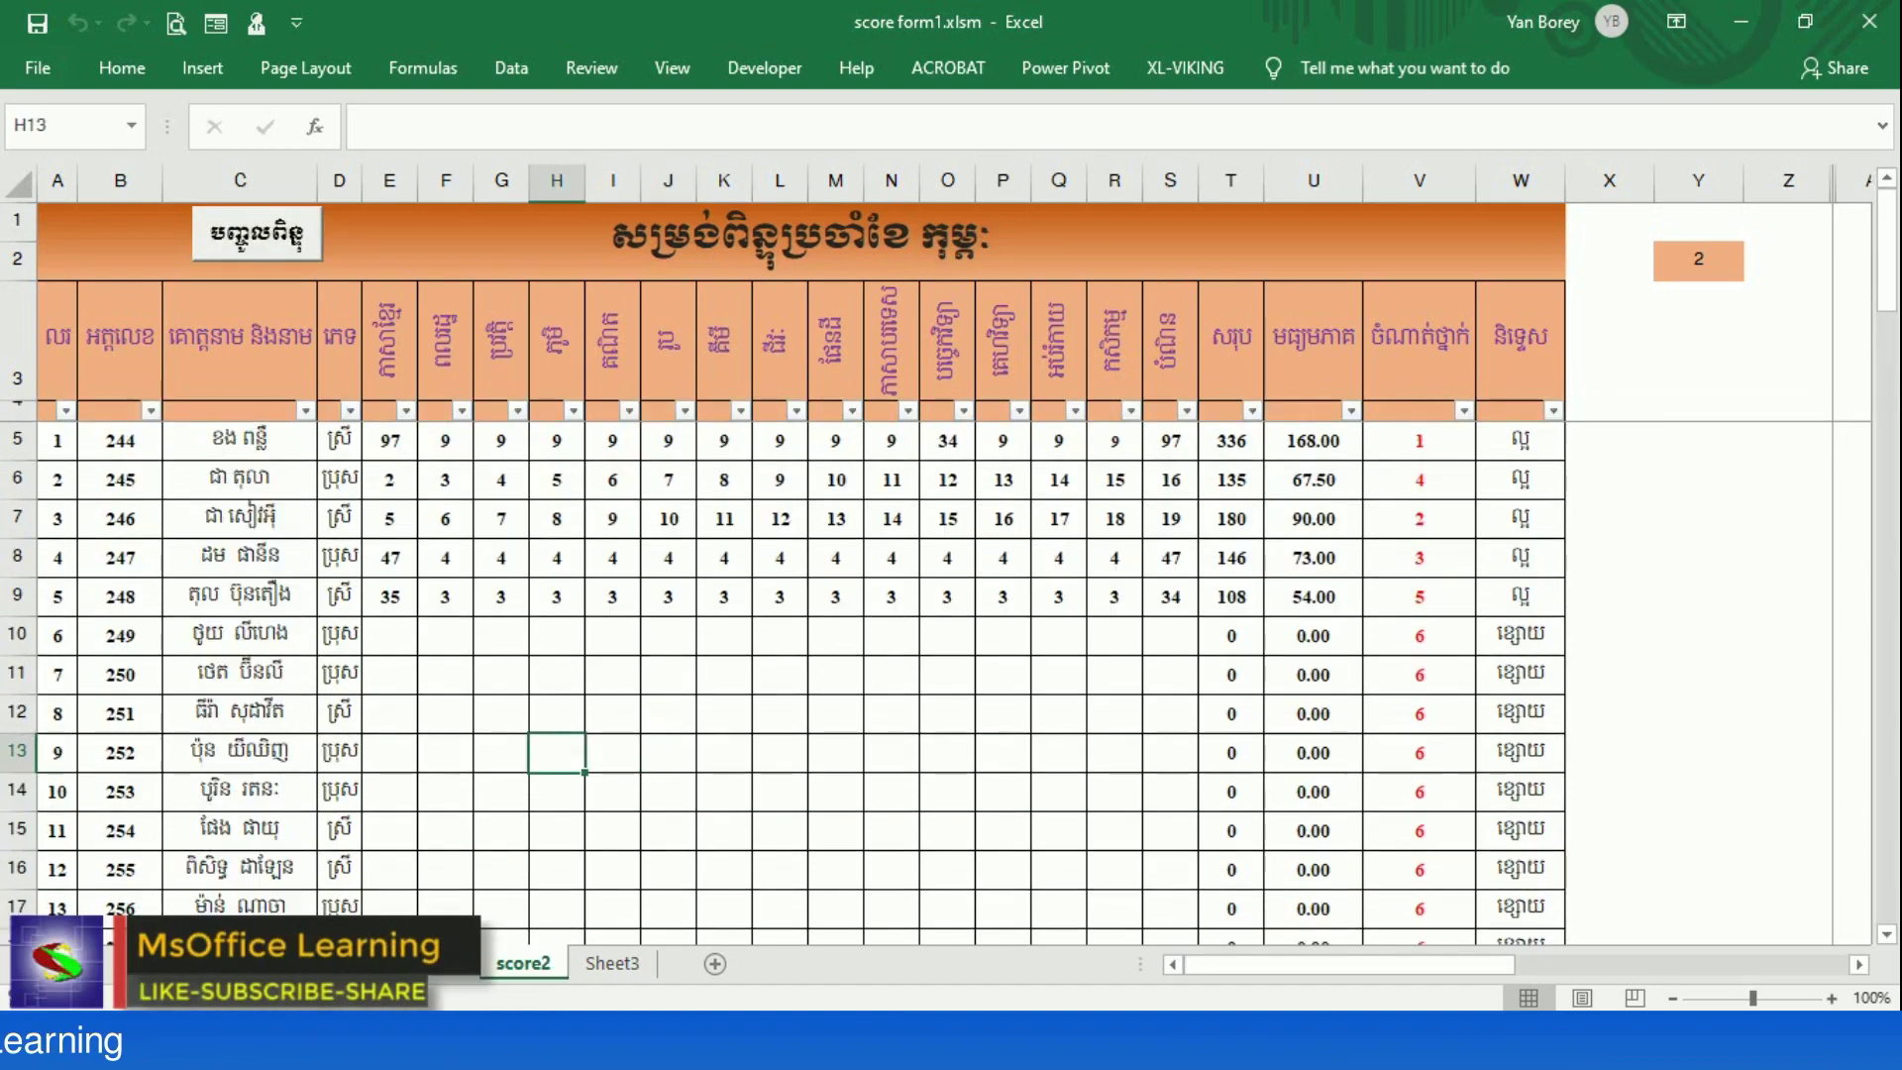
click(336, 963)
click(259, 963)
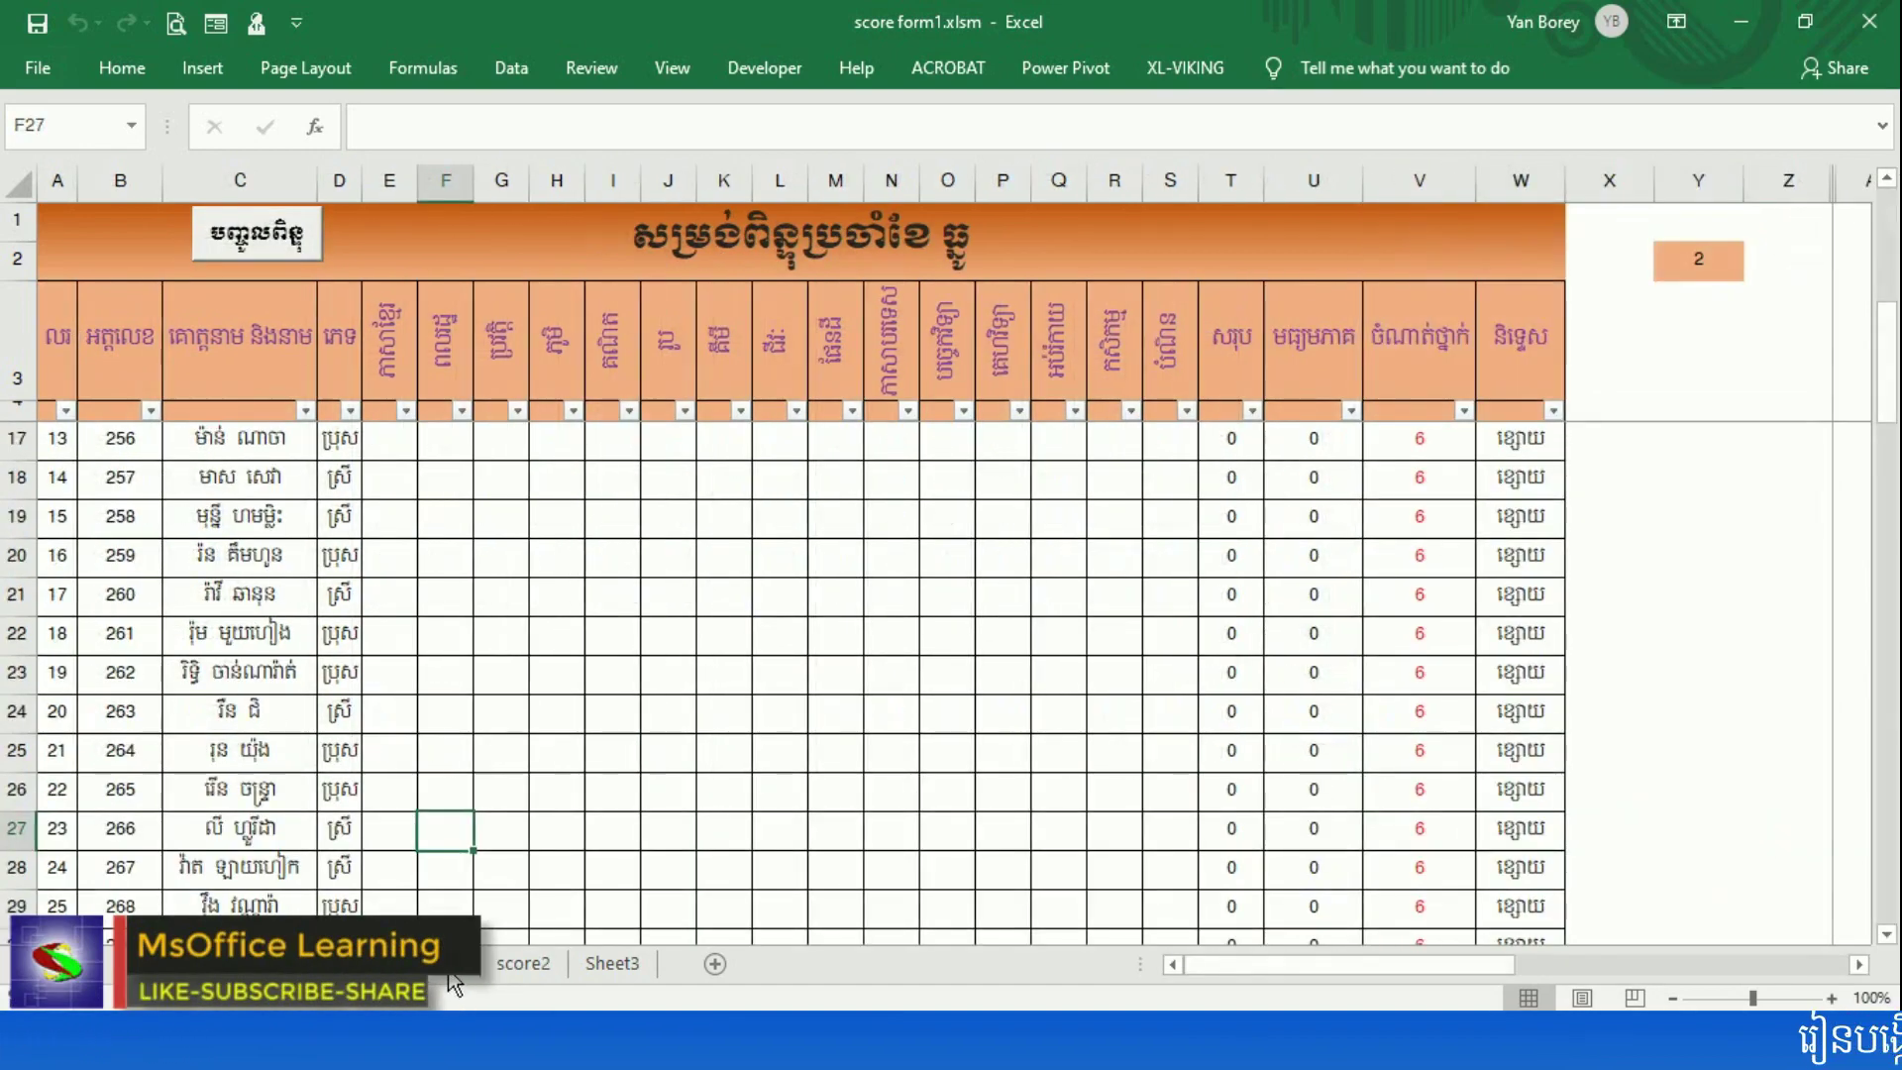
click(426, 962)
click(515, 961)
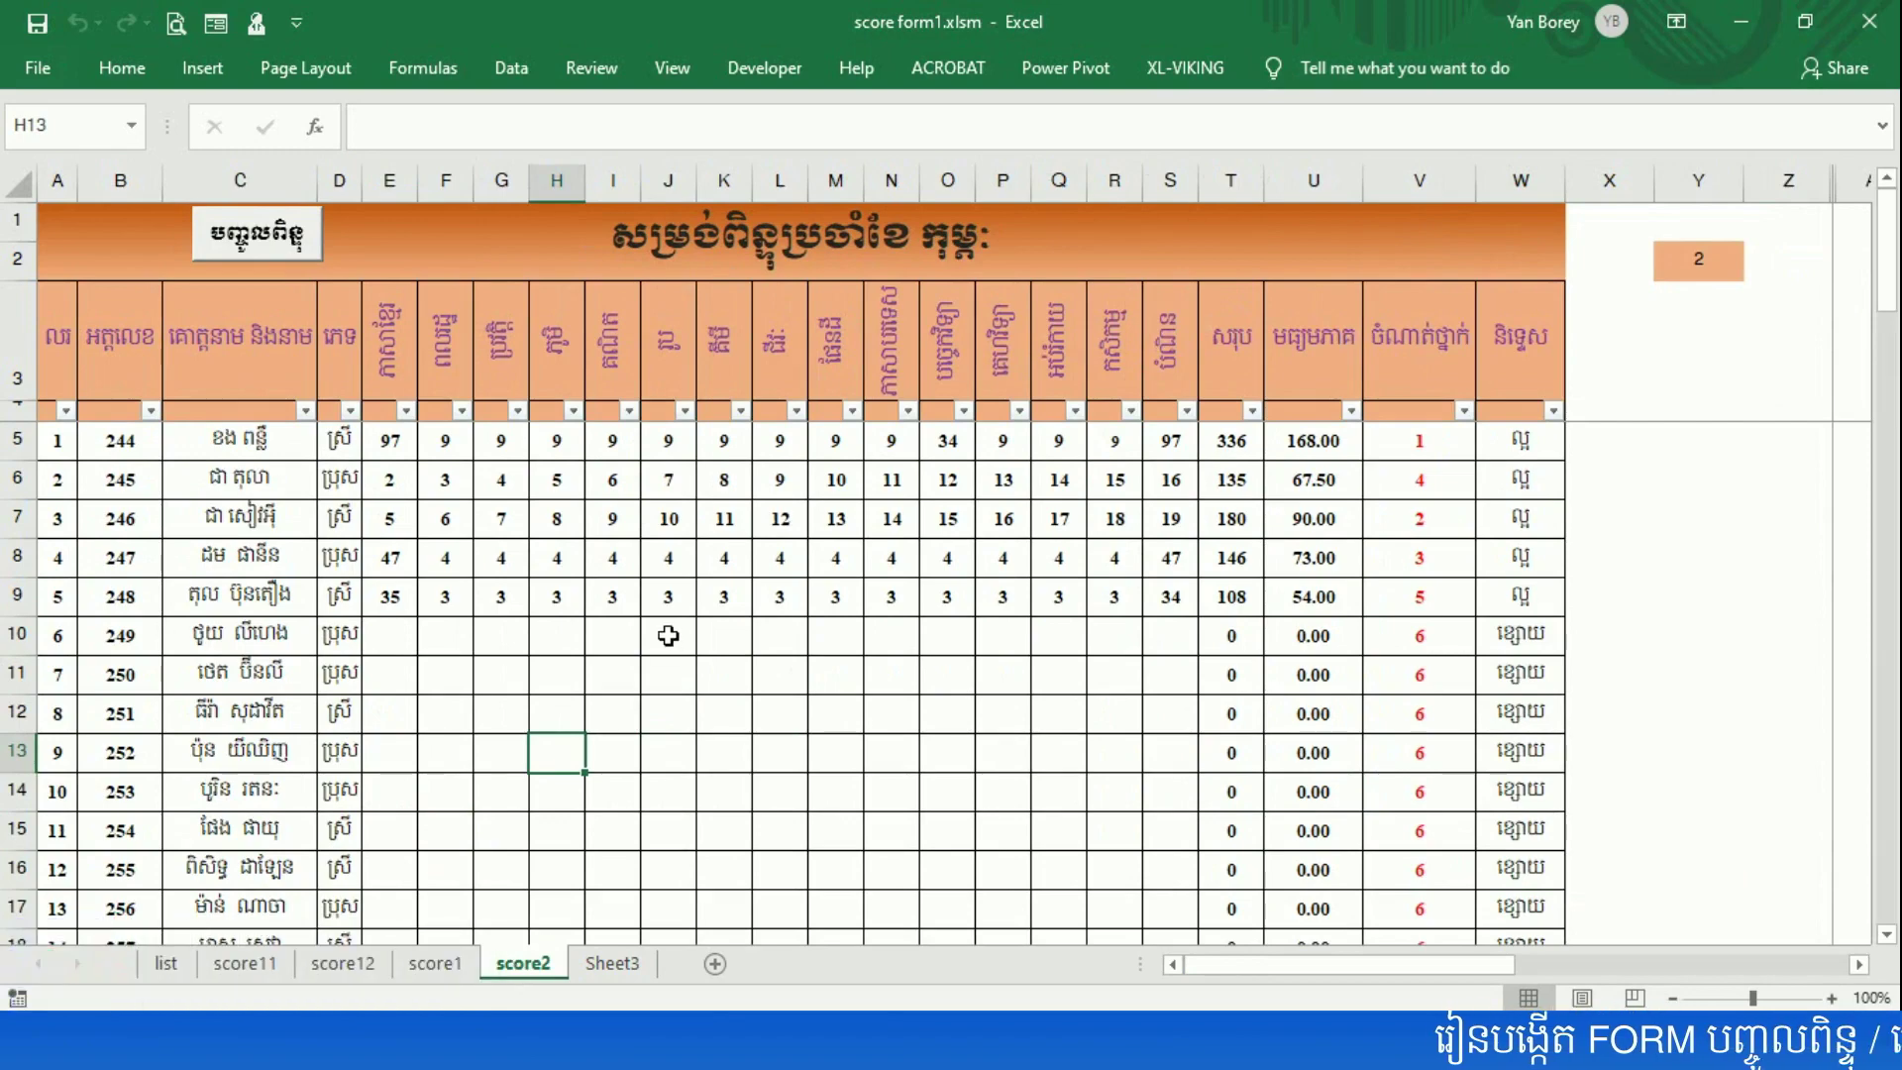
- Launch the February score entry form, move it slightly right and down, then close it
click(260, 255)
drag(850, 117, 834, 107)
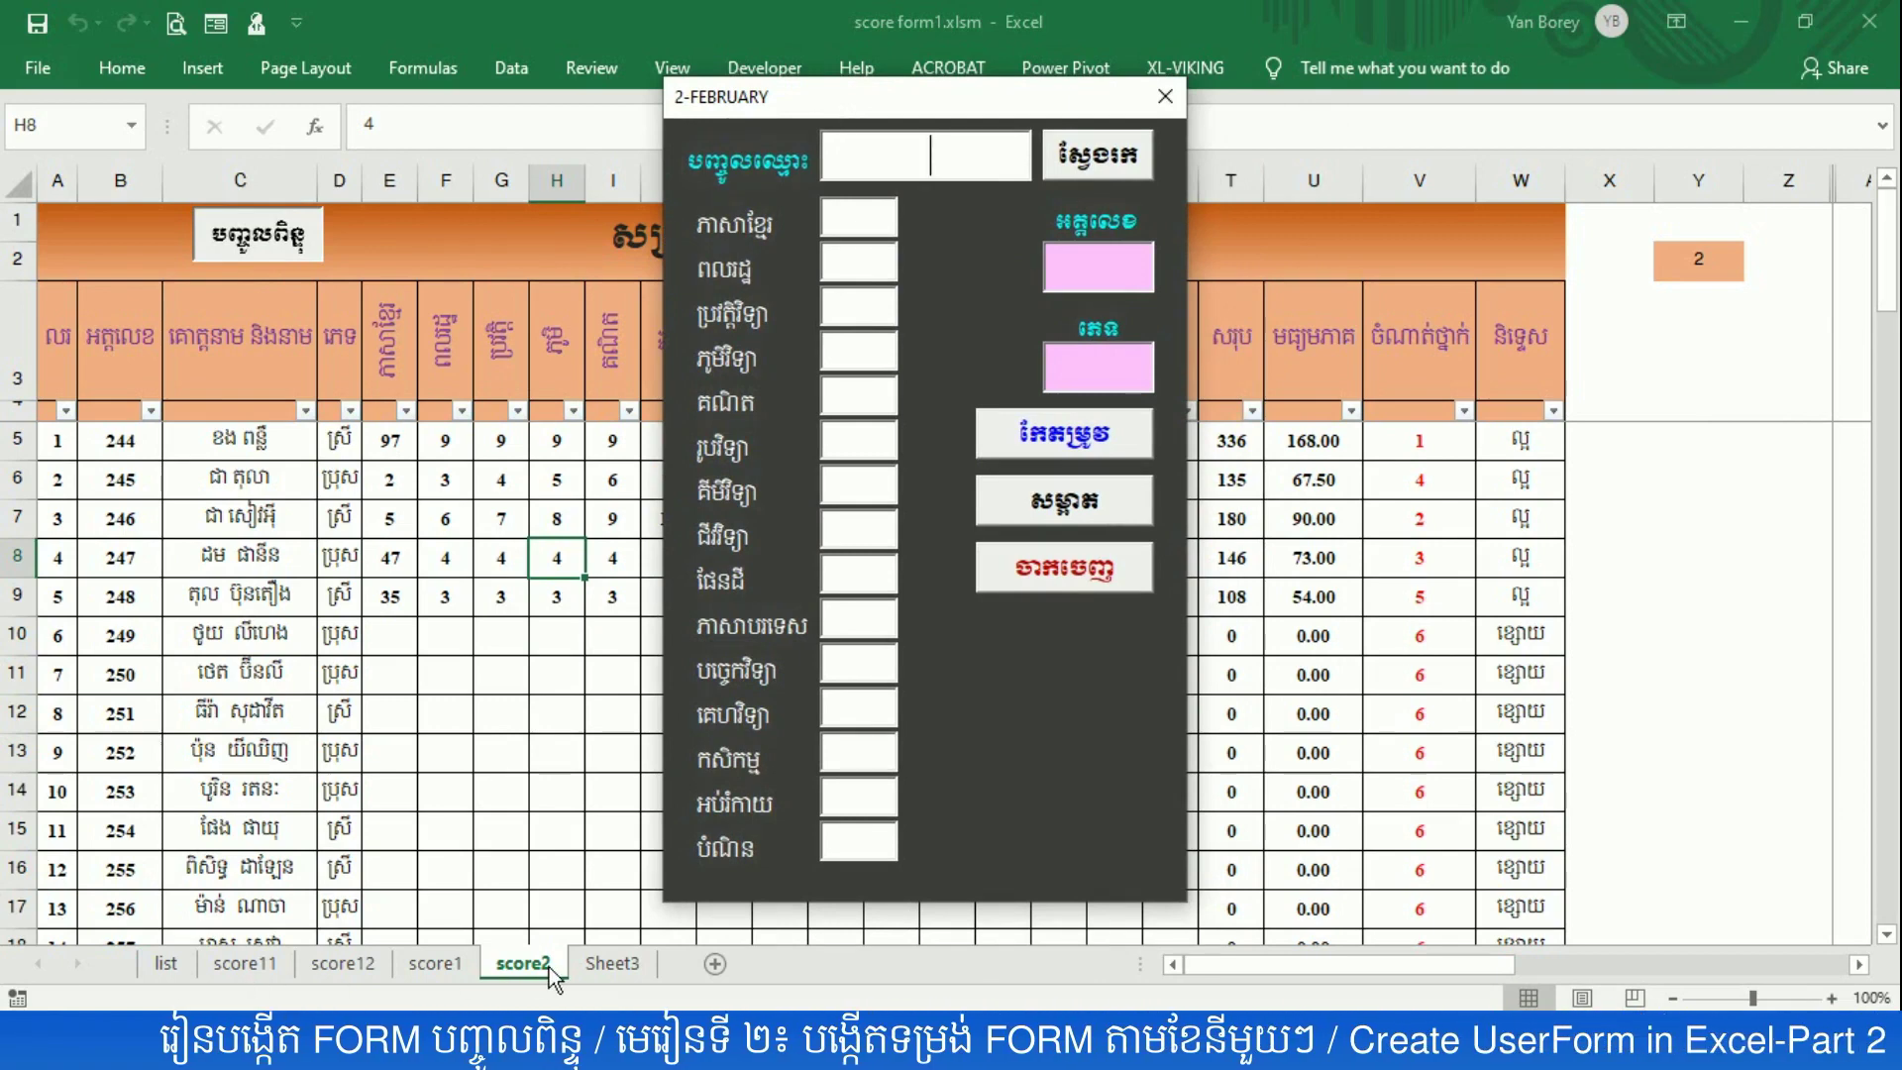
drag(832, 107, 909, 122)
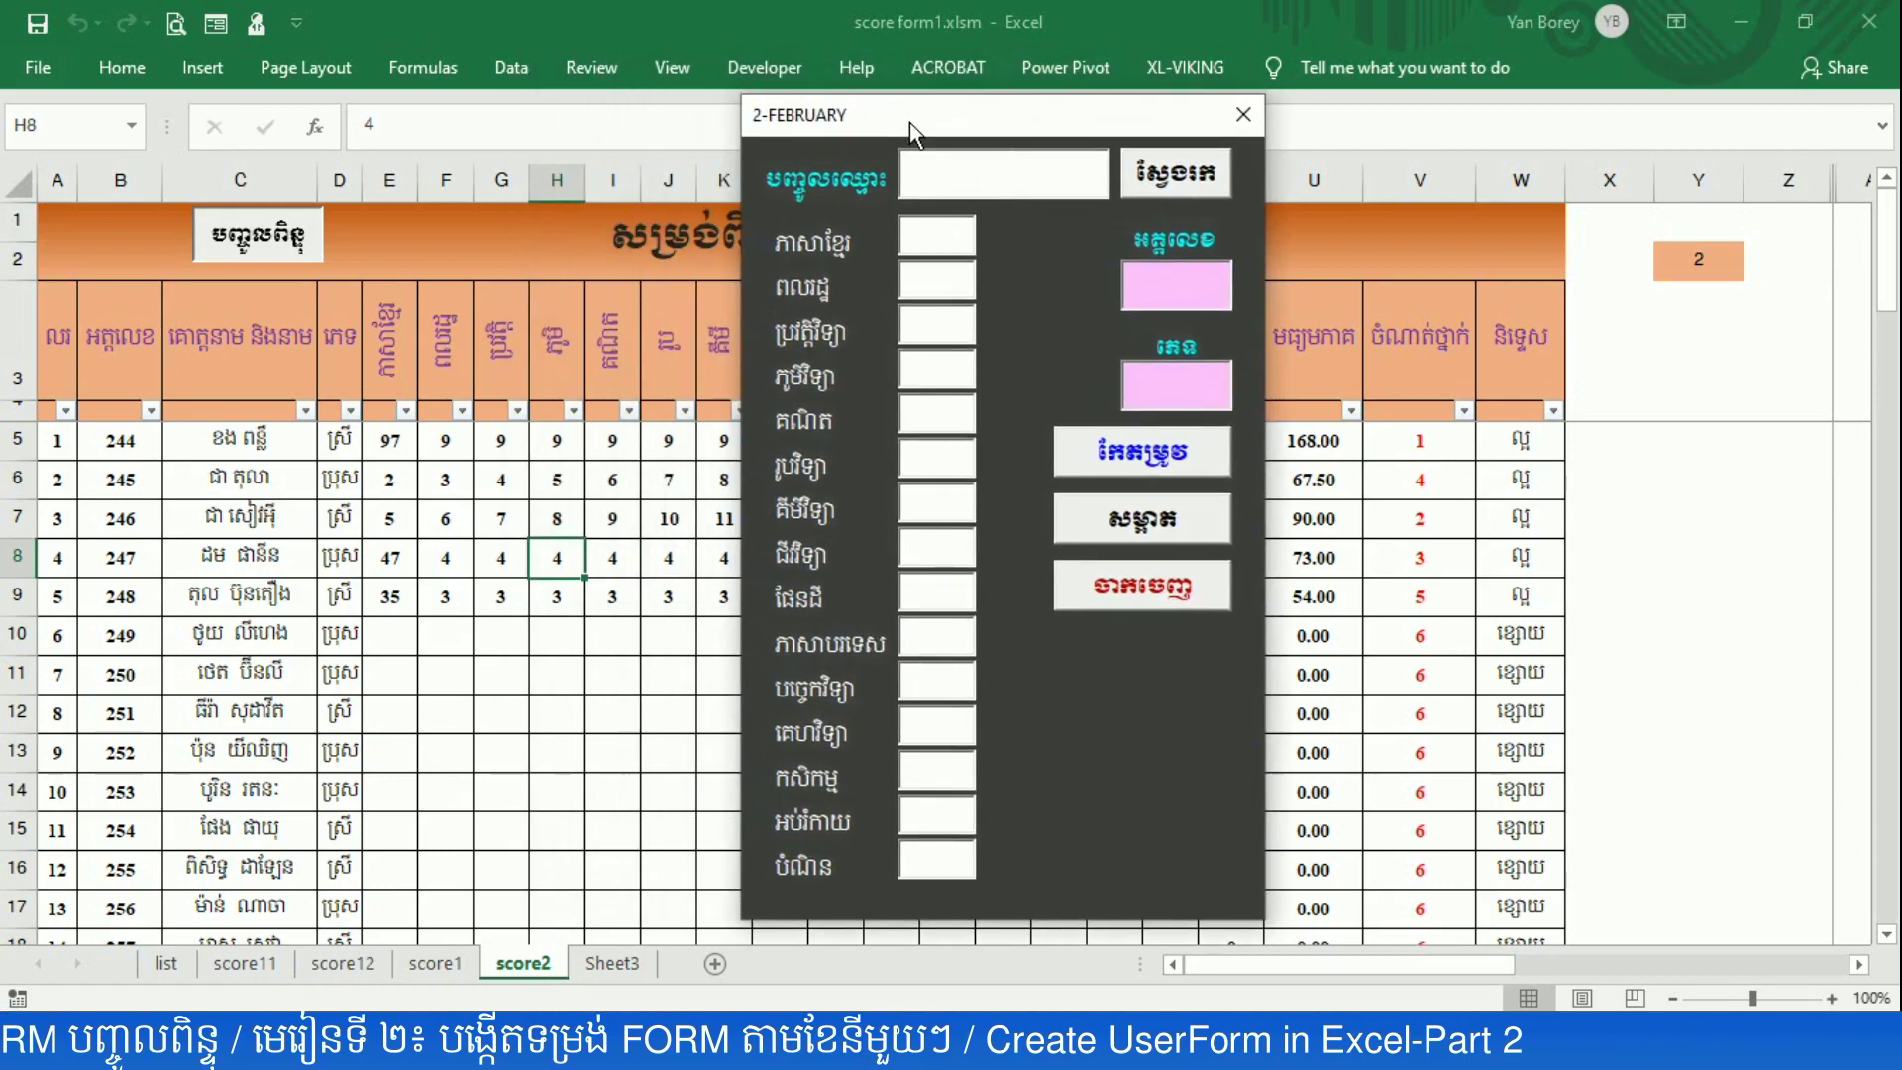
click(1244, 108)
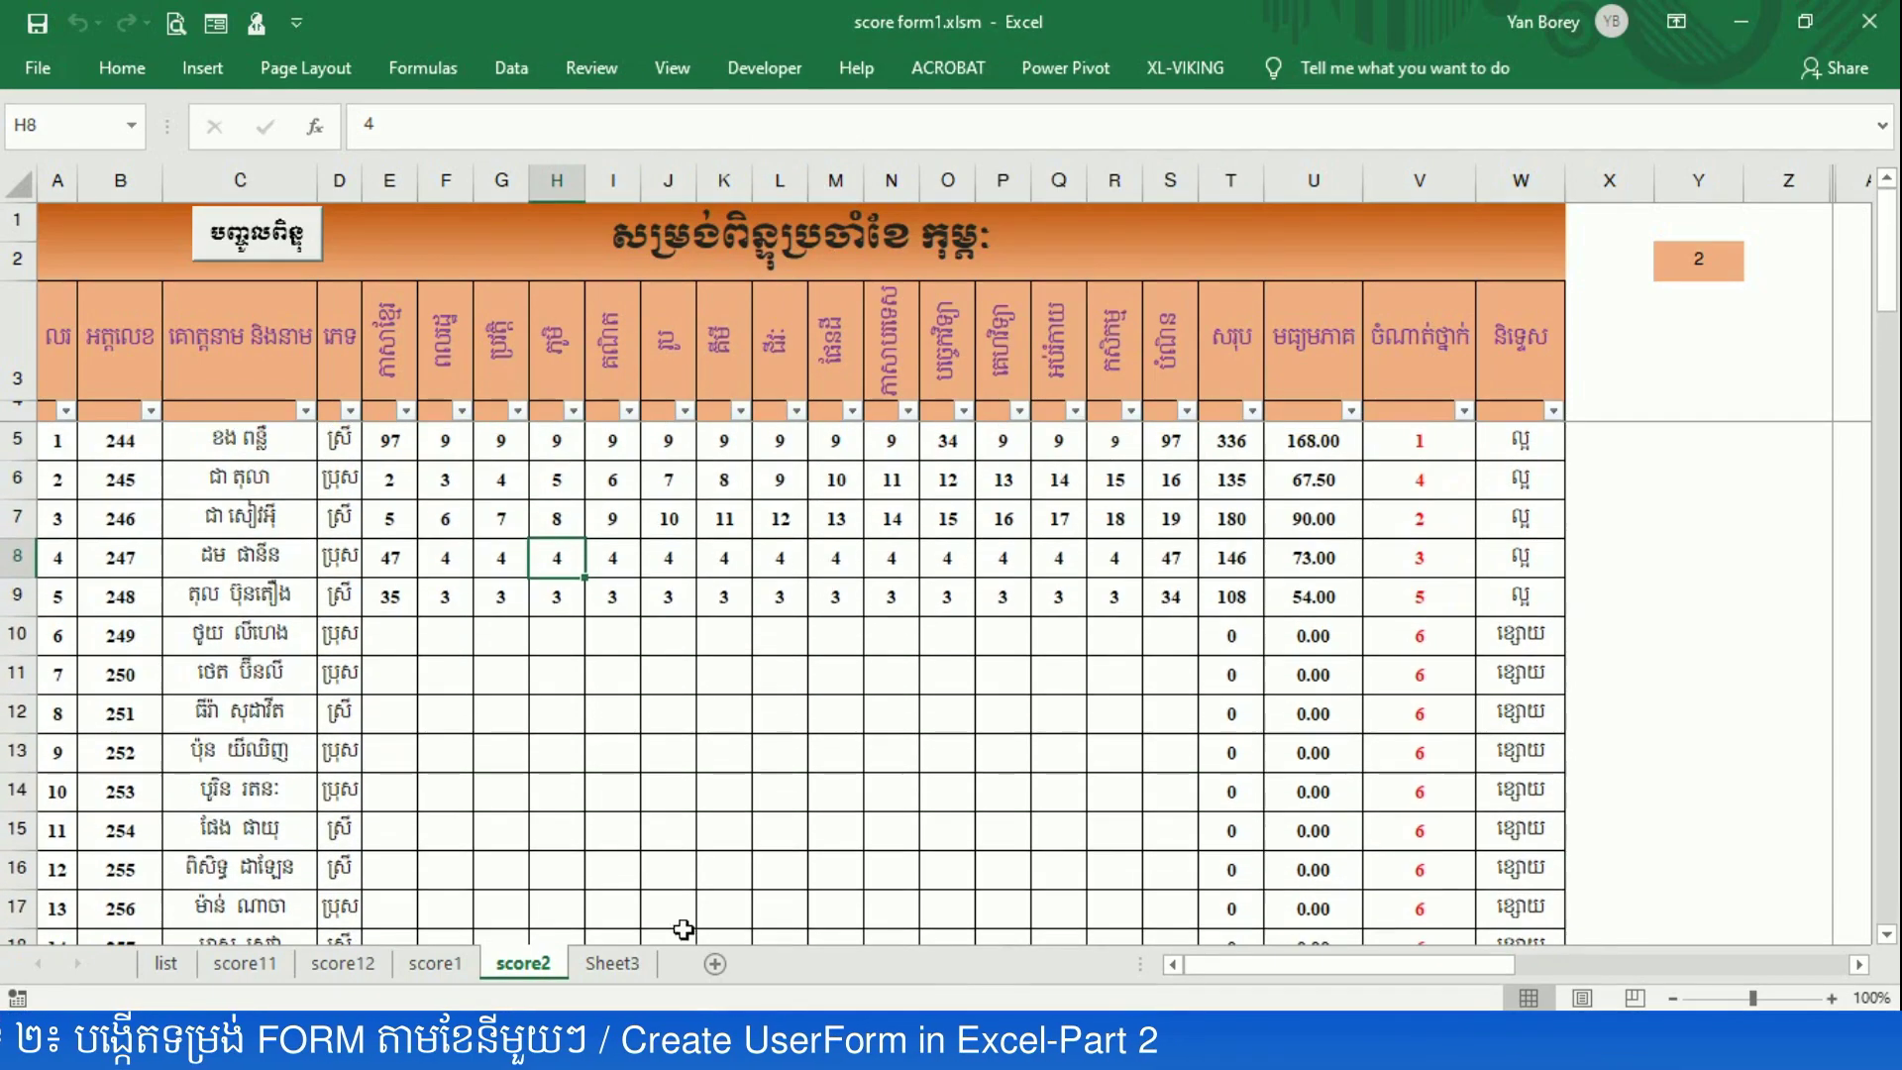
- Minimize Excel and open ScoreFORM.xlsm from D: > LEARN Excel > FORM lesson folder
click(1741, 32)
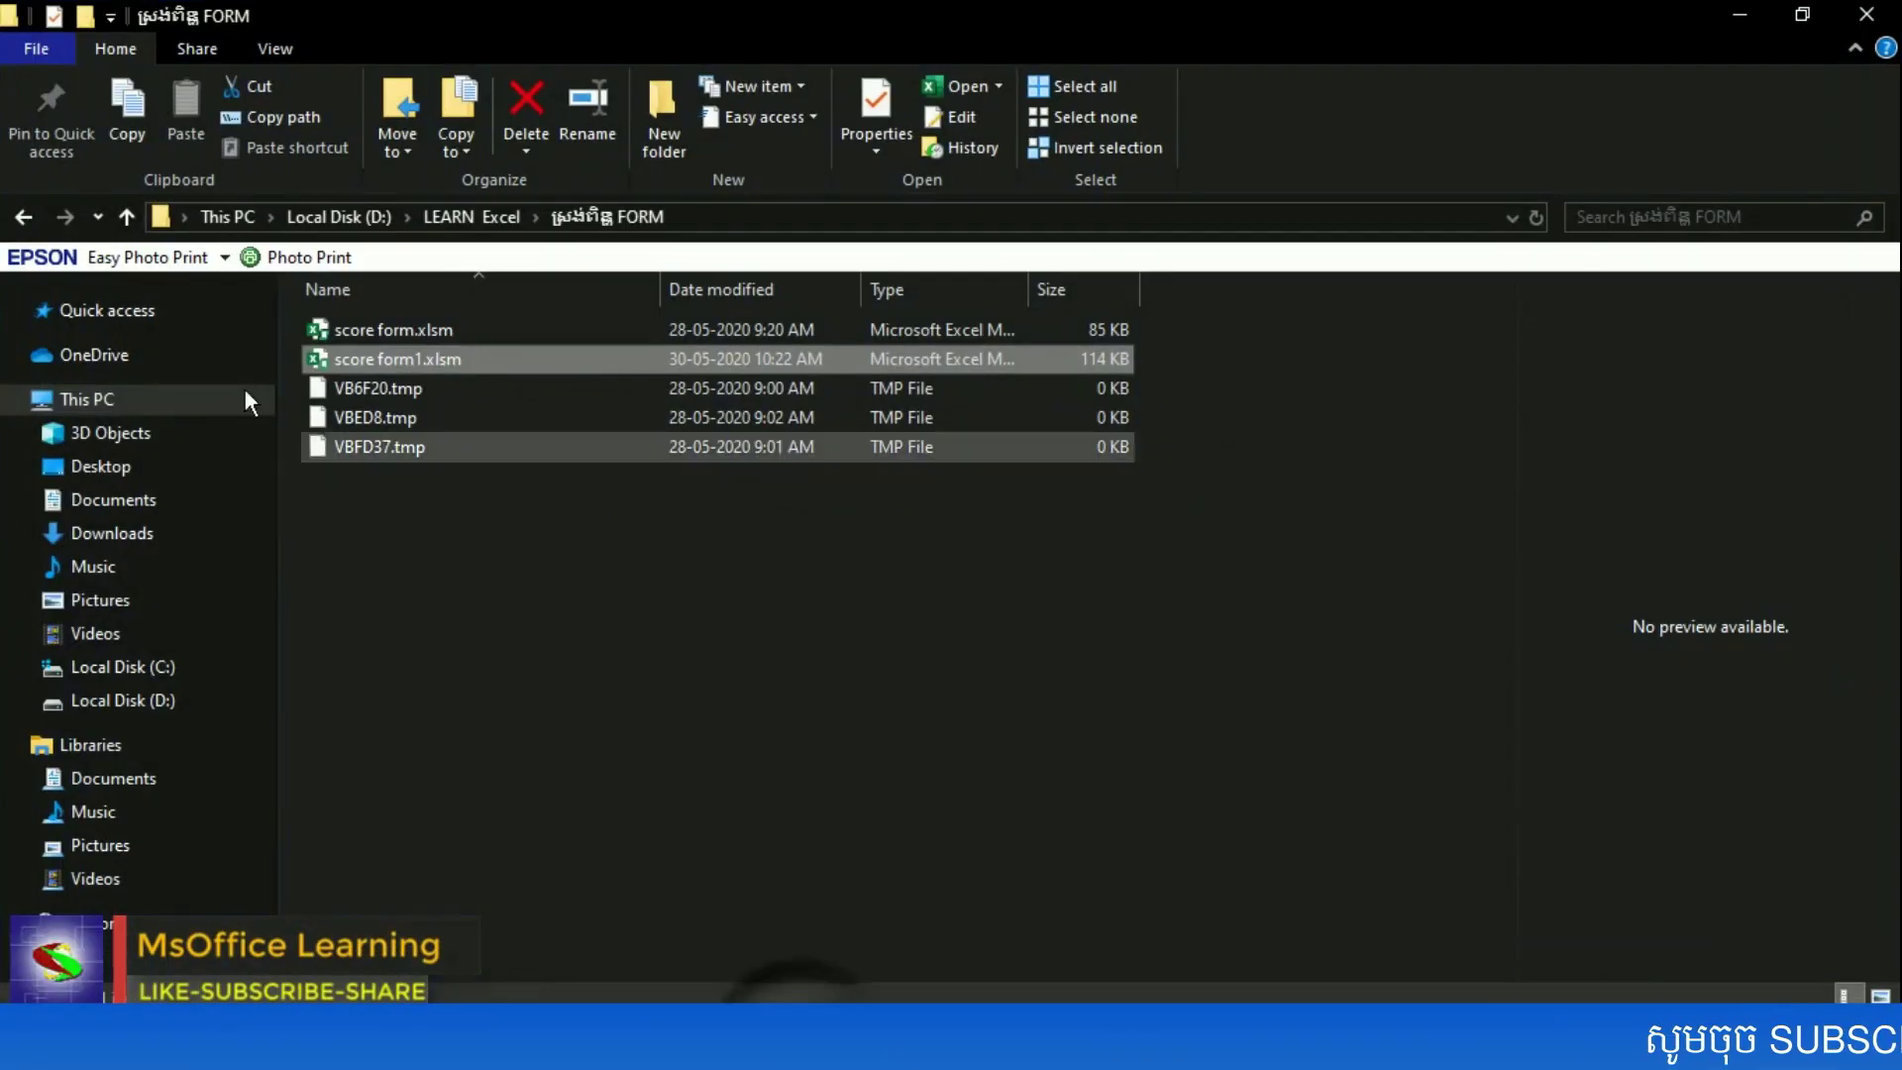
click(206, 698)
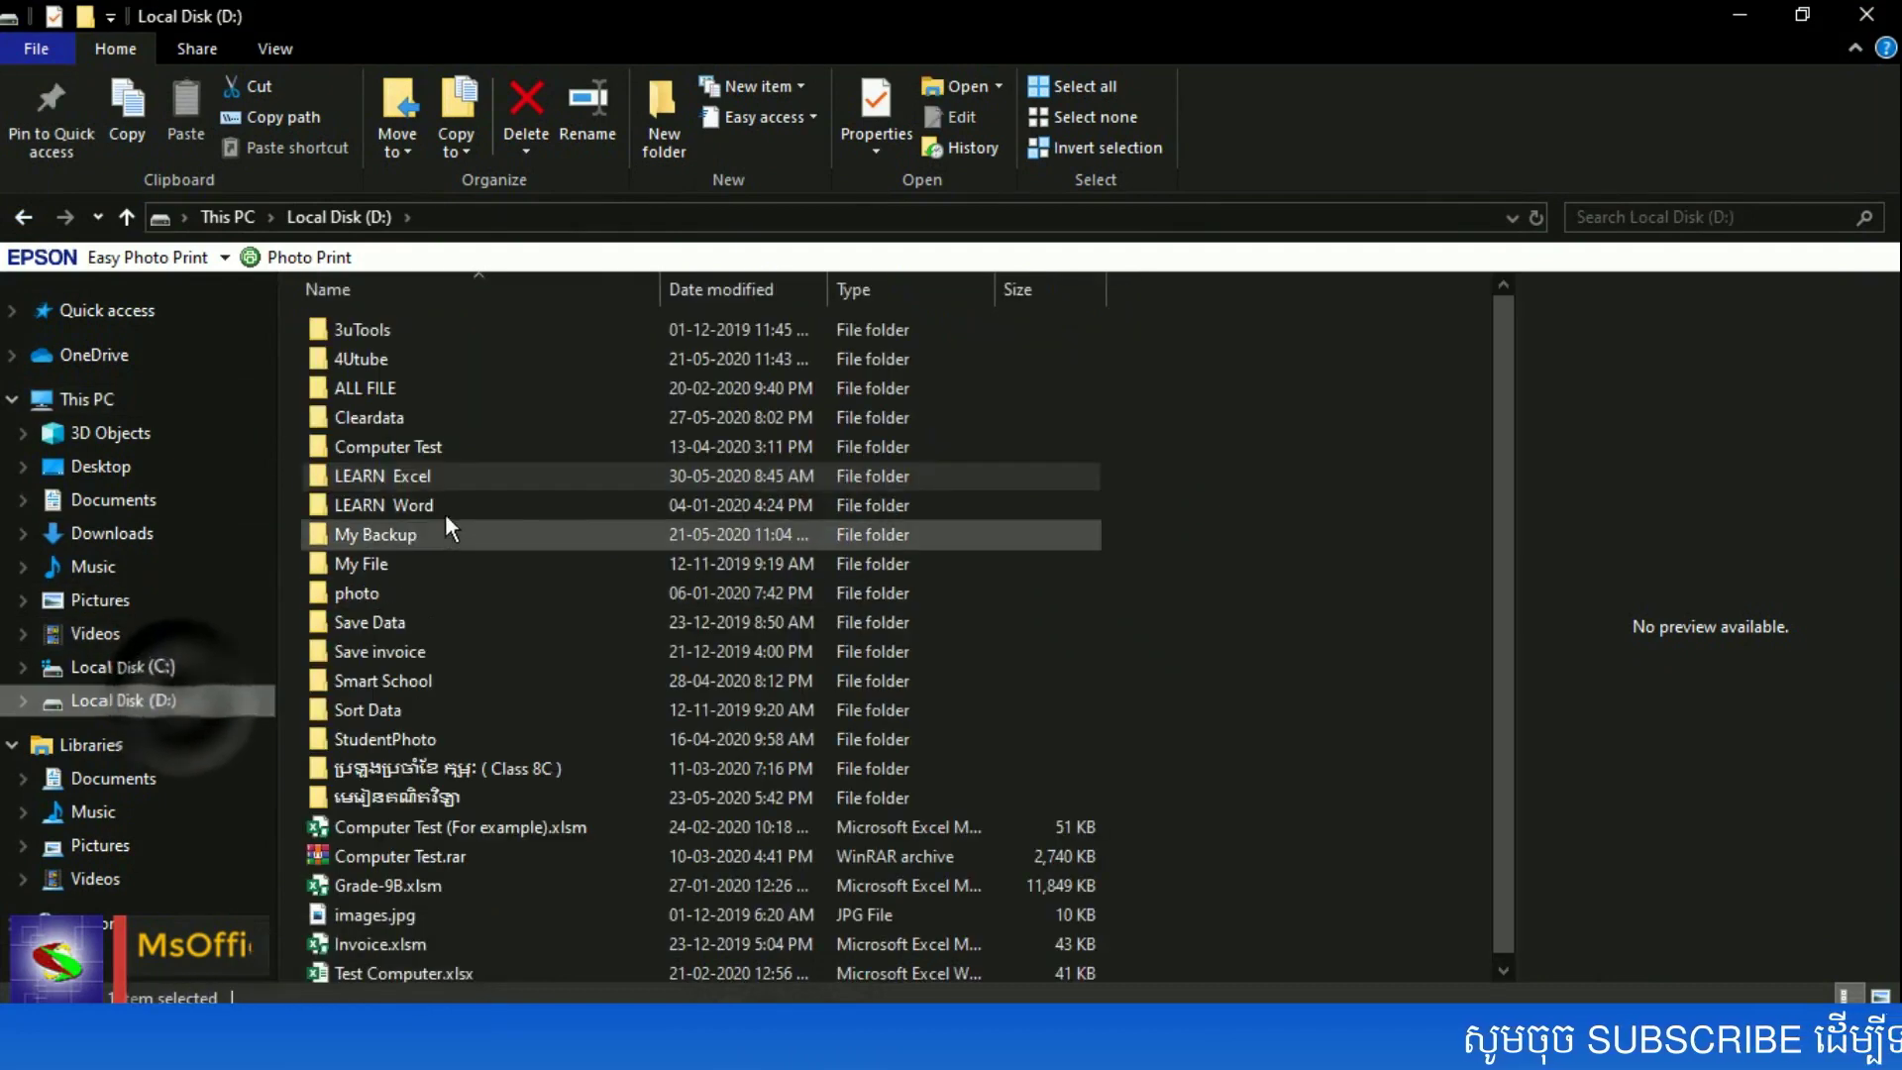
double_click(436, 475)
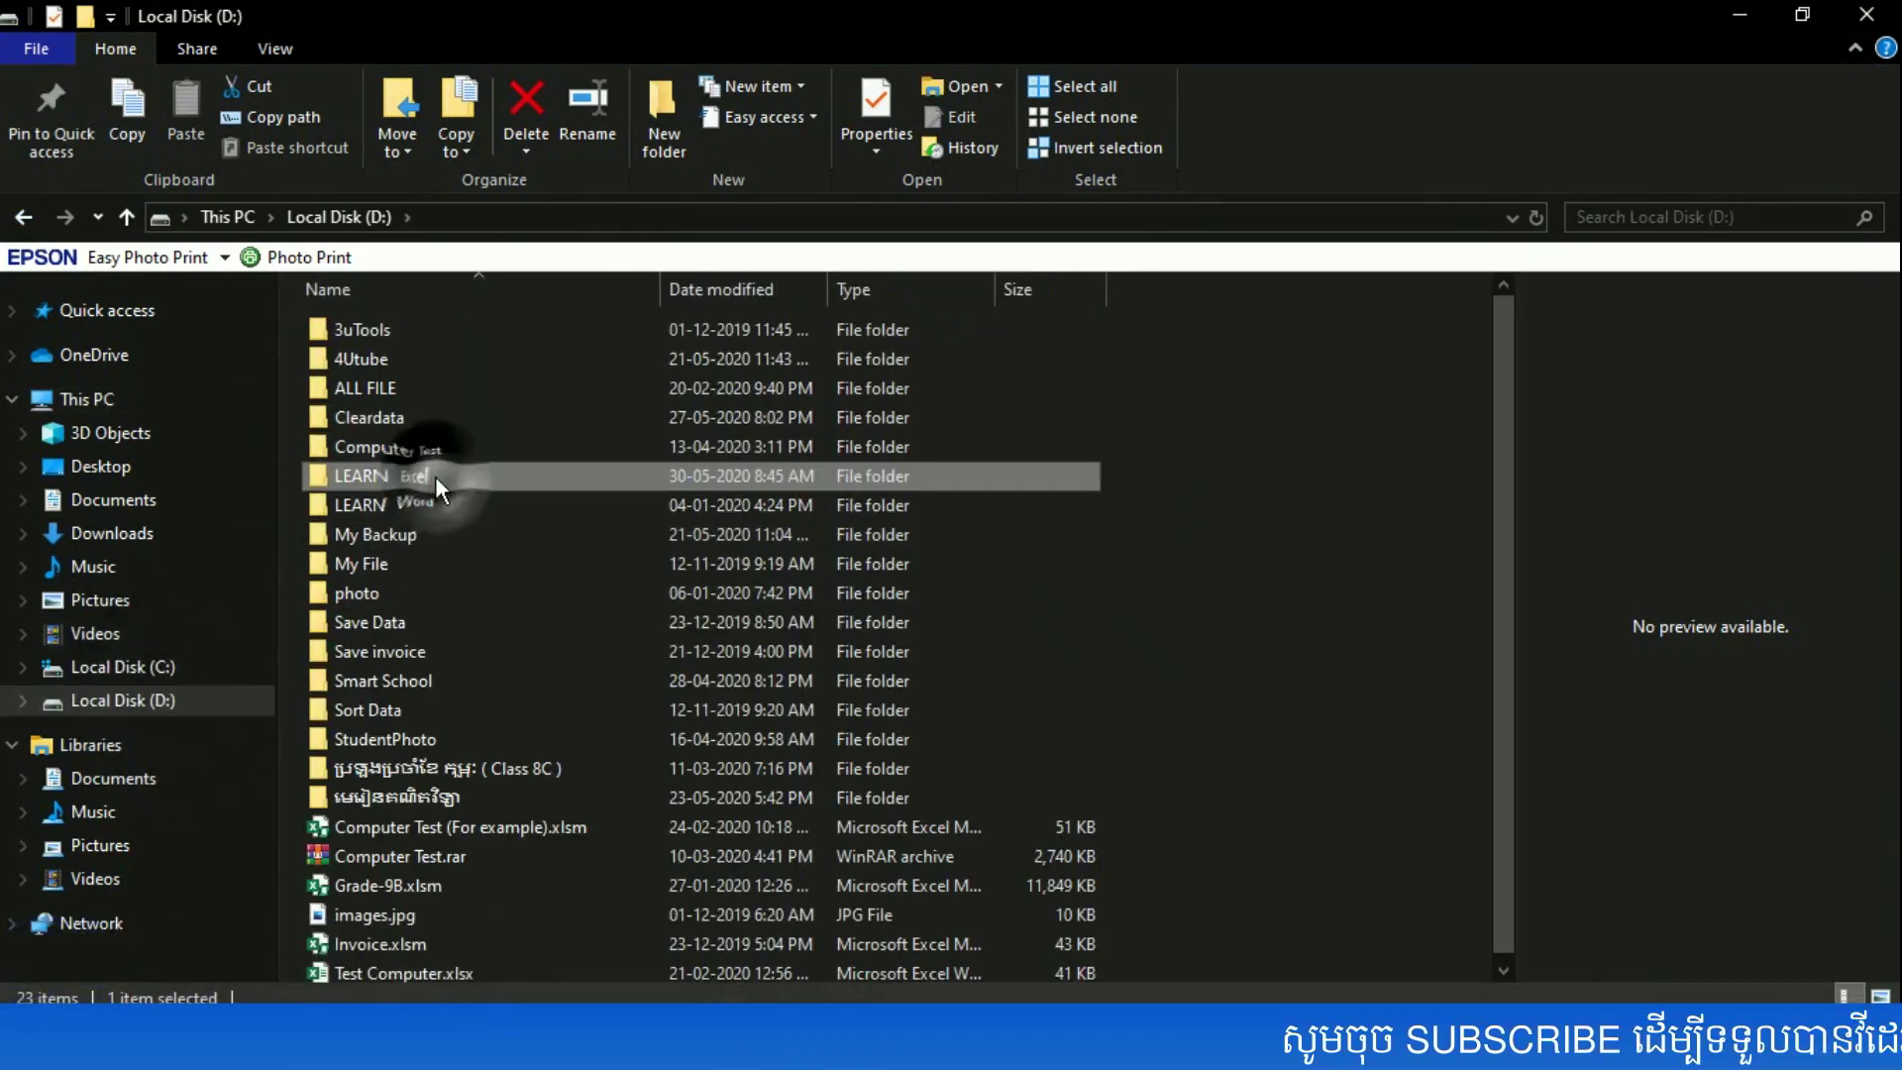
scroll(531, 614, down, 7)
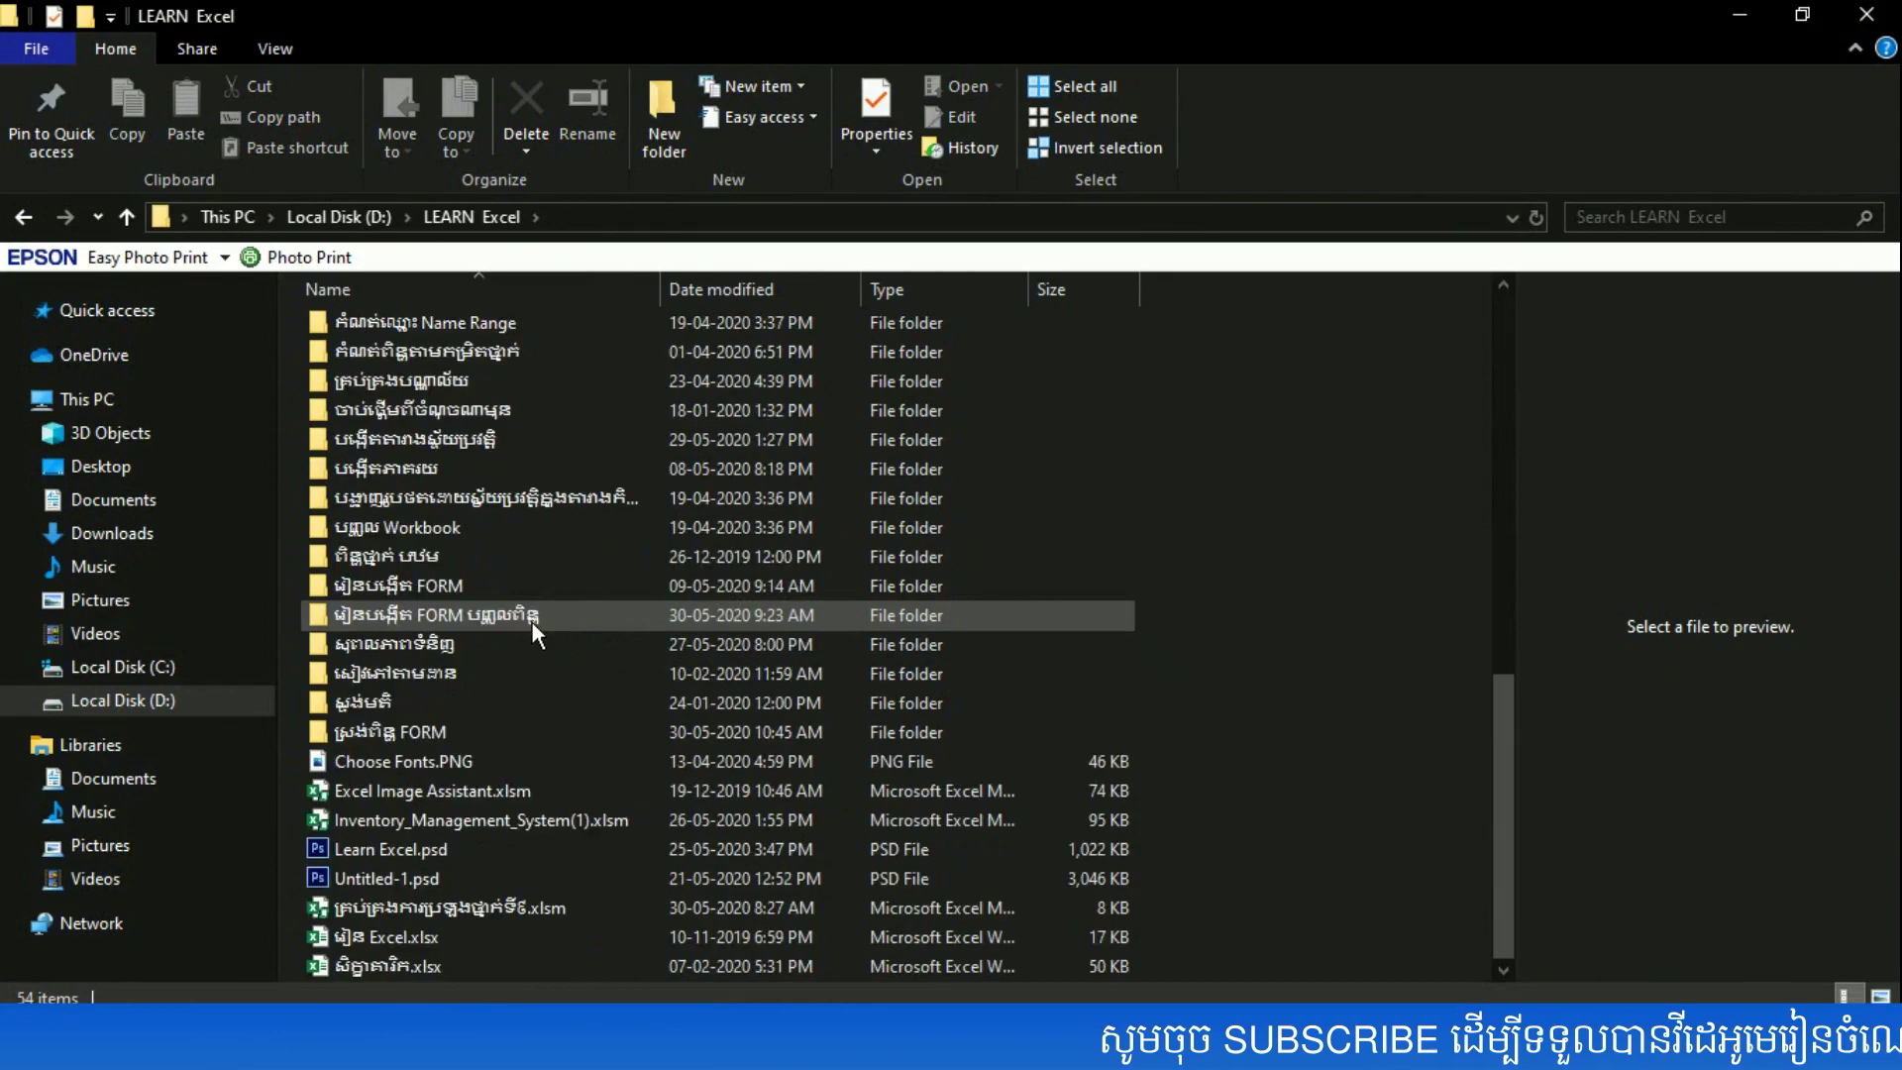
click(484, 615)
double_click(483, 615)
click(406, 391)
double_click(406, 390)
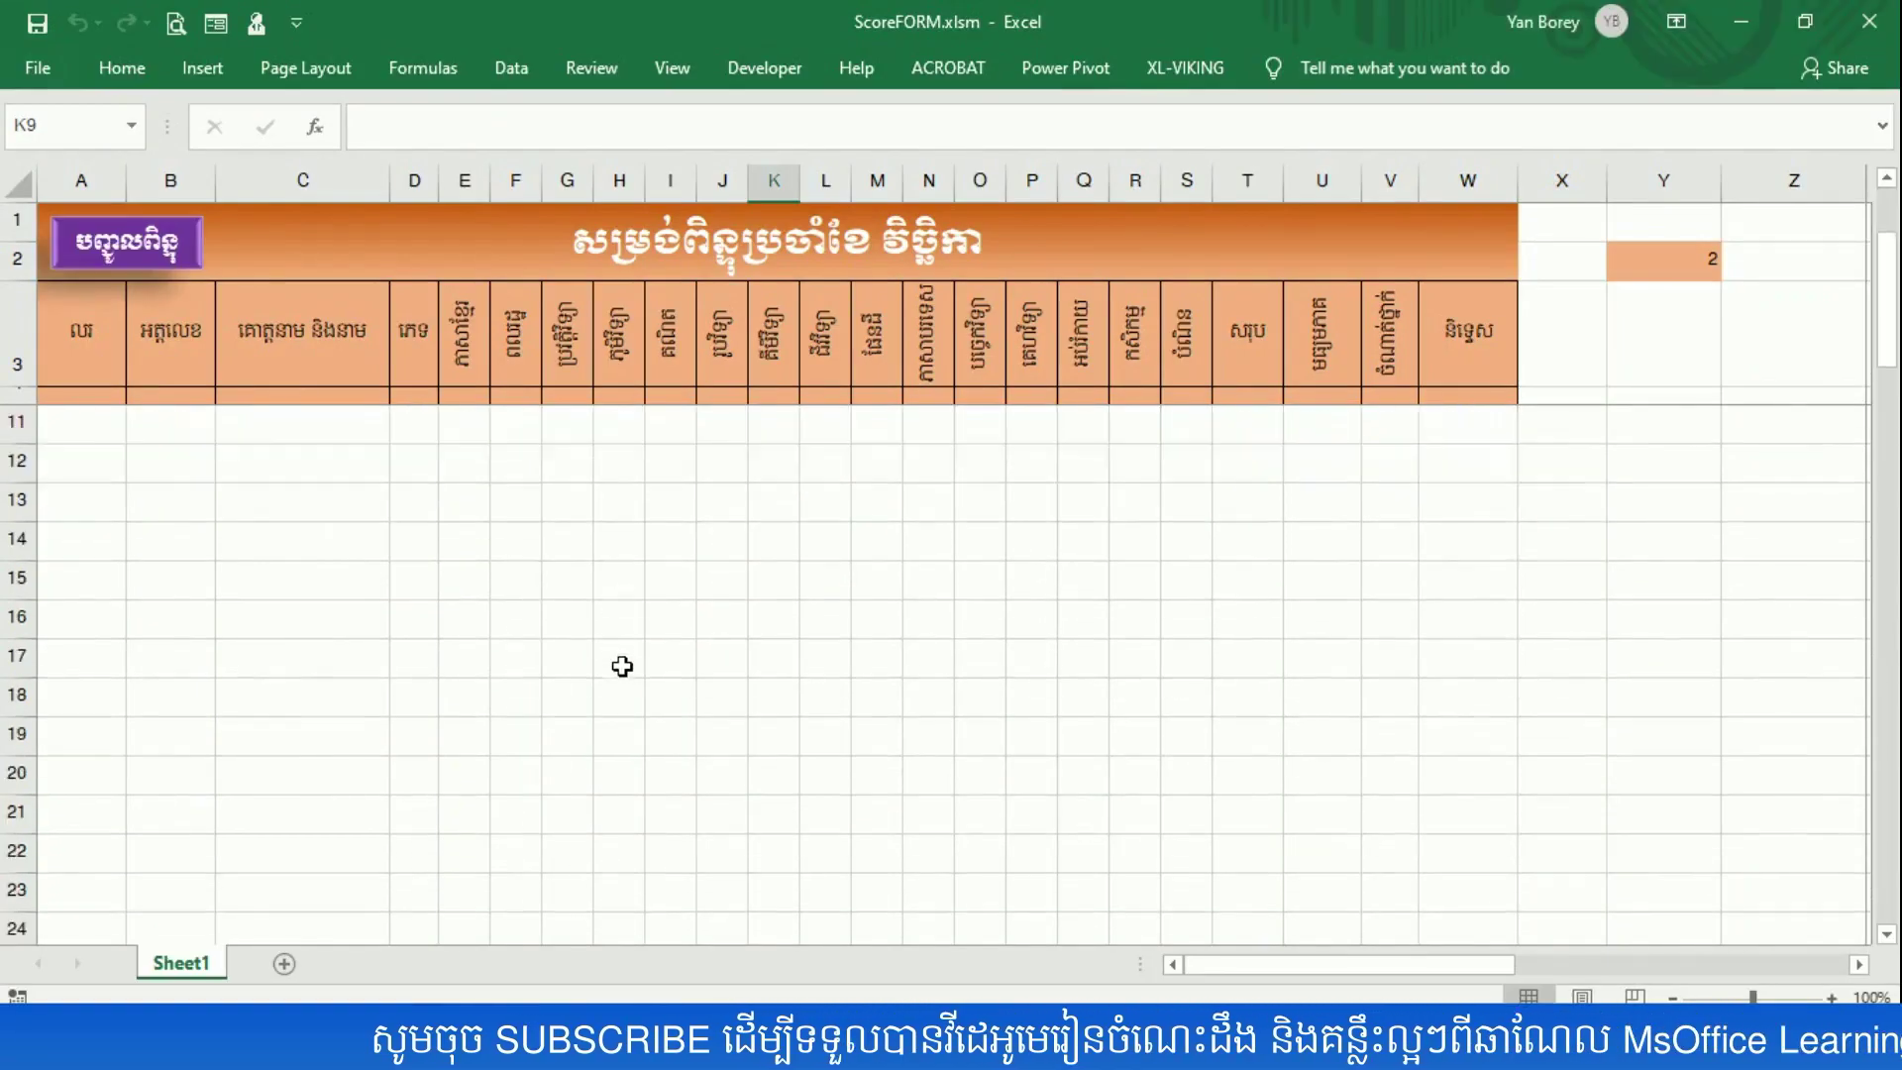
- Change the Sheet1 tab name to P11, correcting a mistyped Khmer character first
click(911, 647)
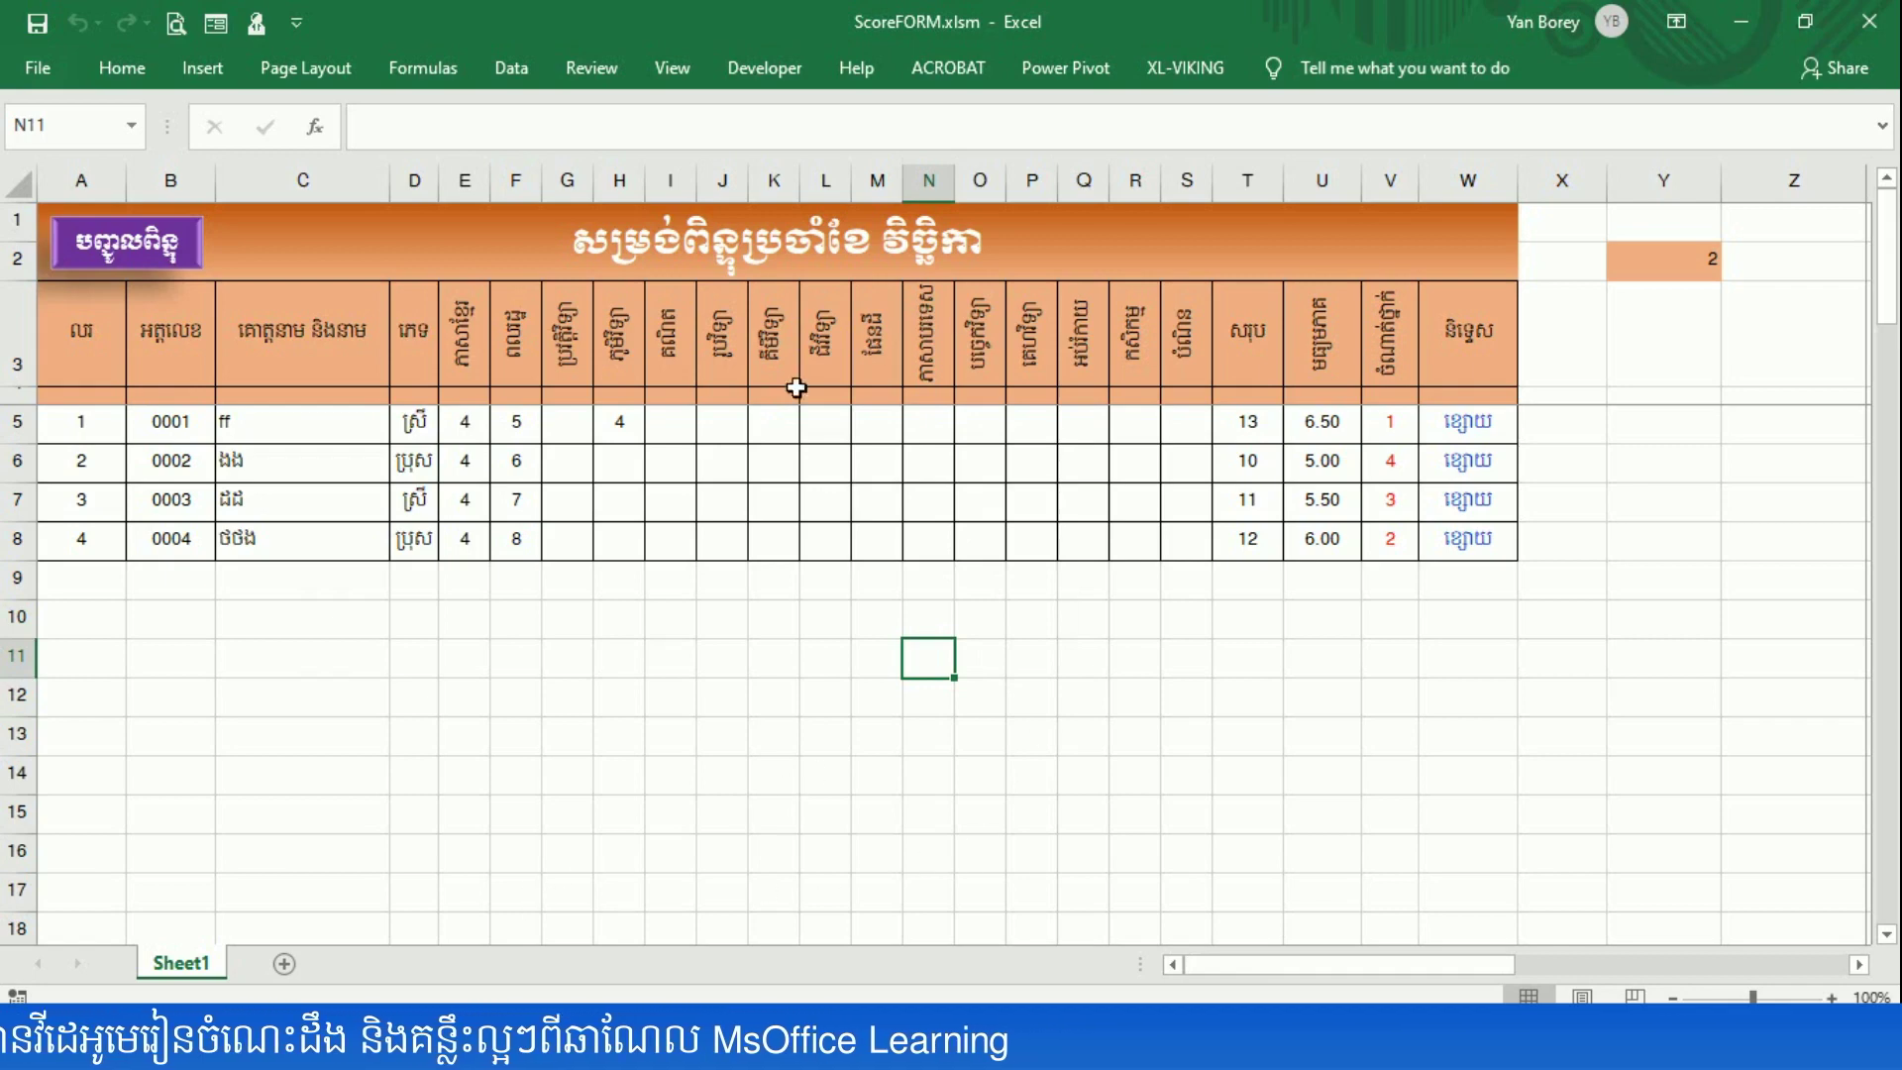
right_click(194, 968)
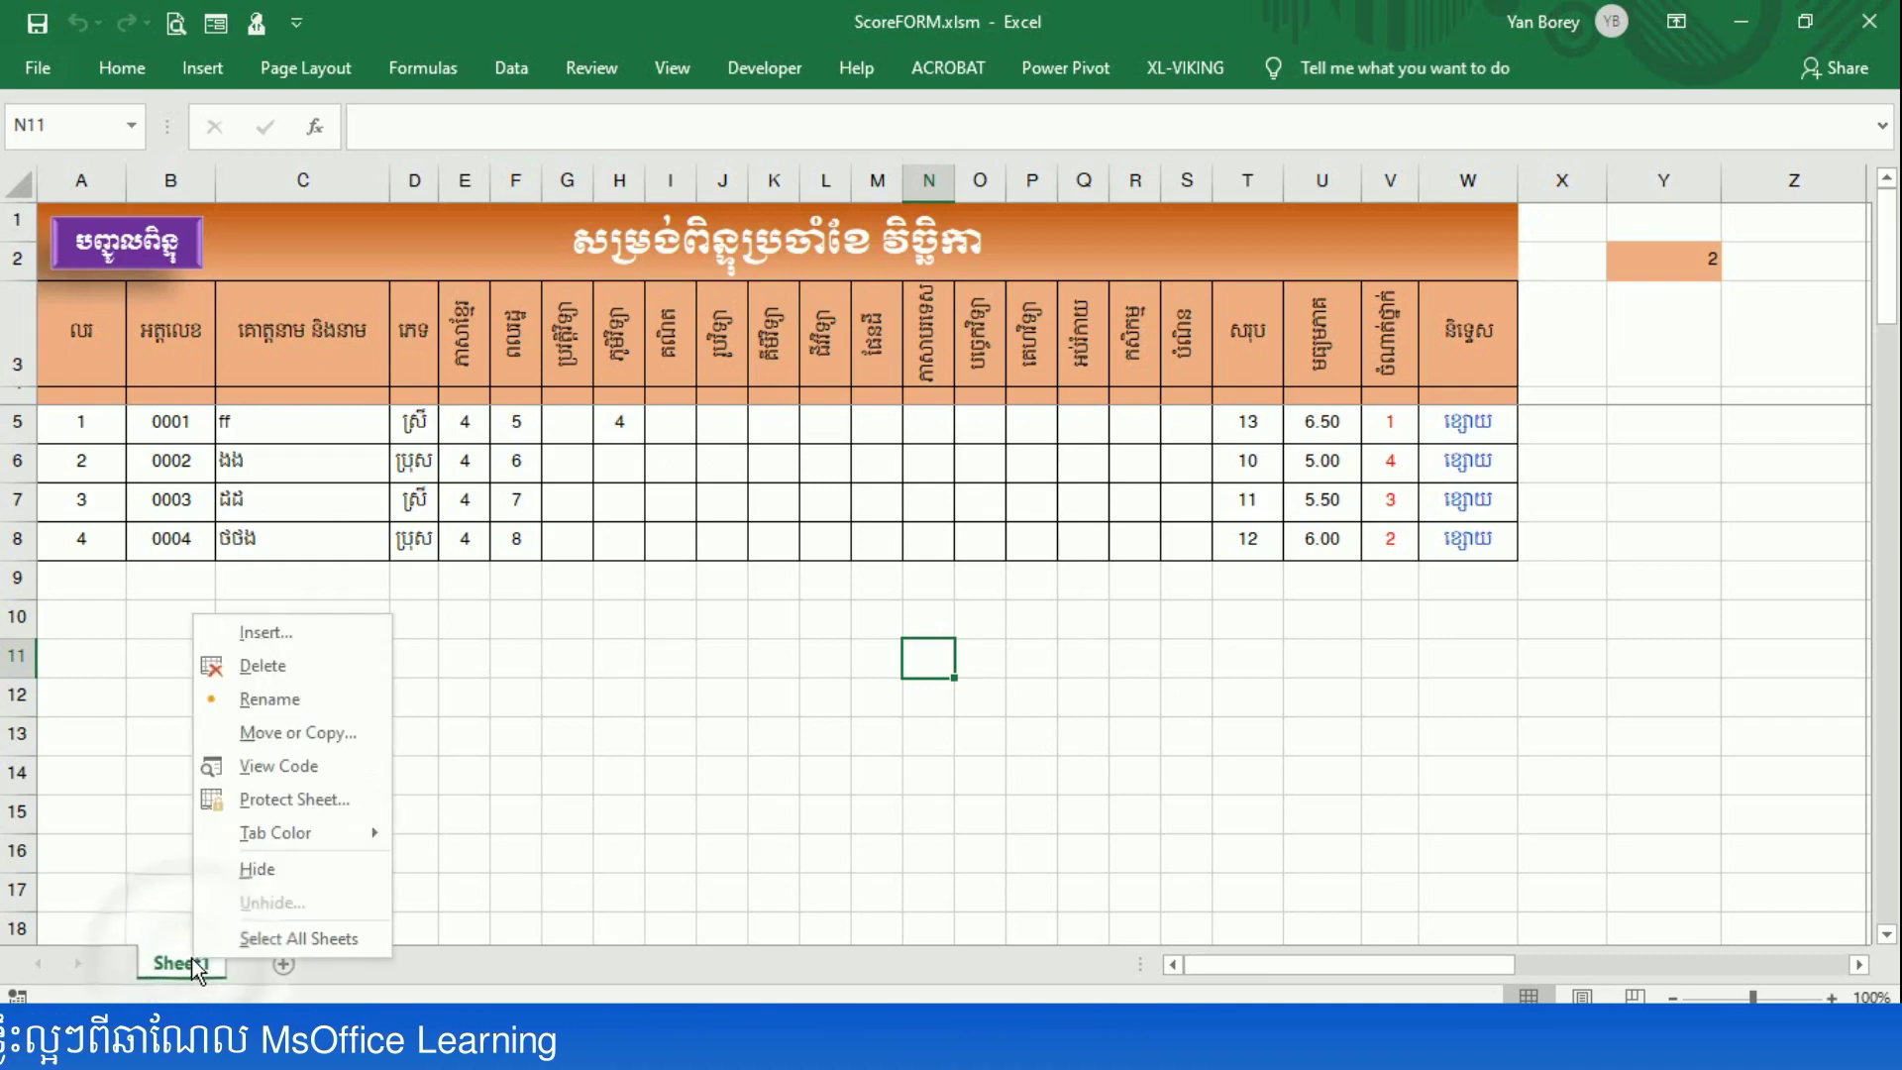
click(282, 700)
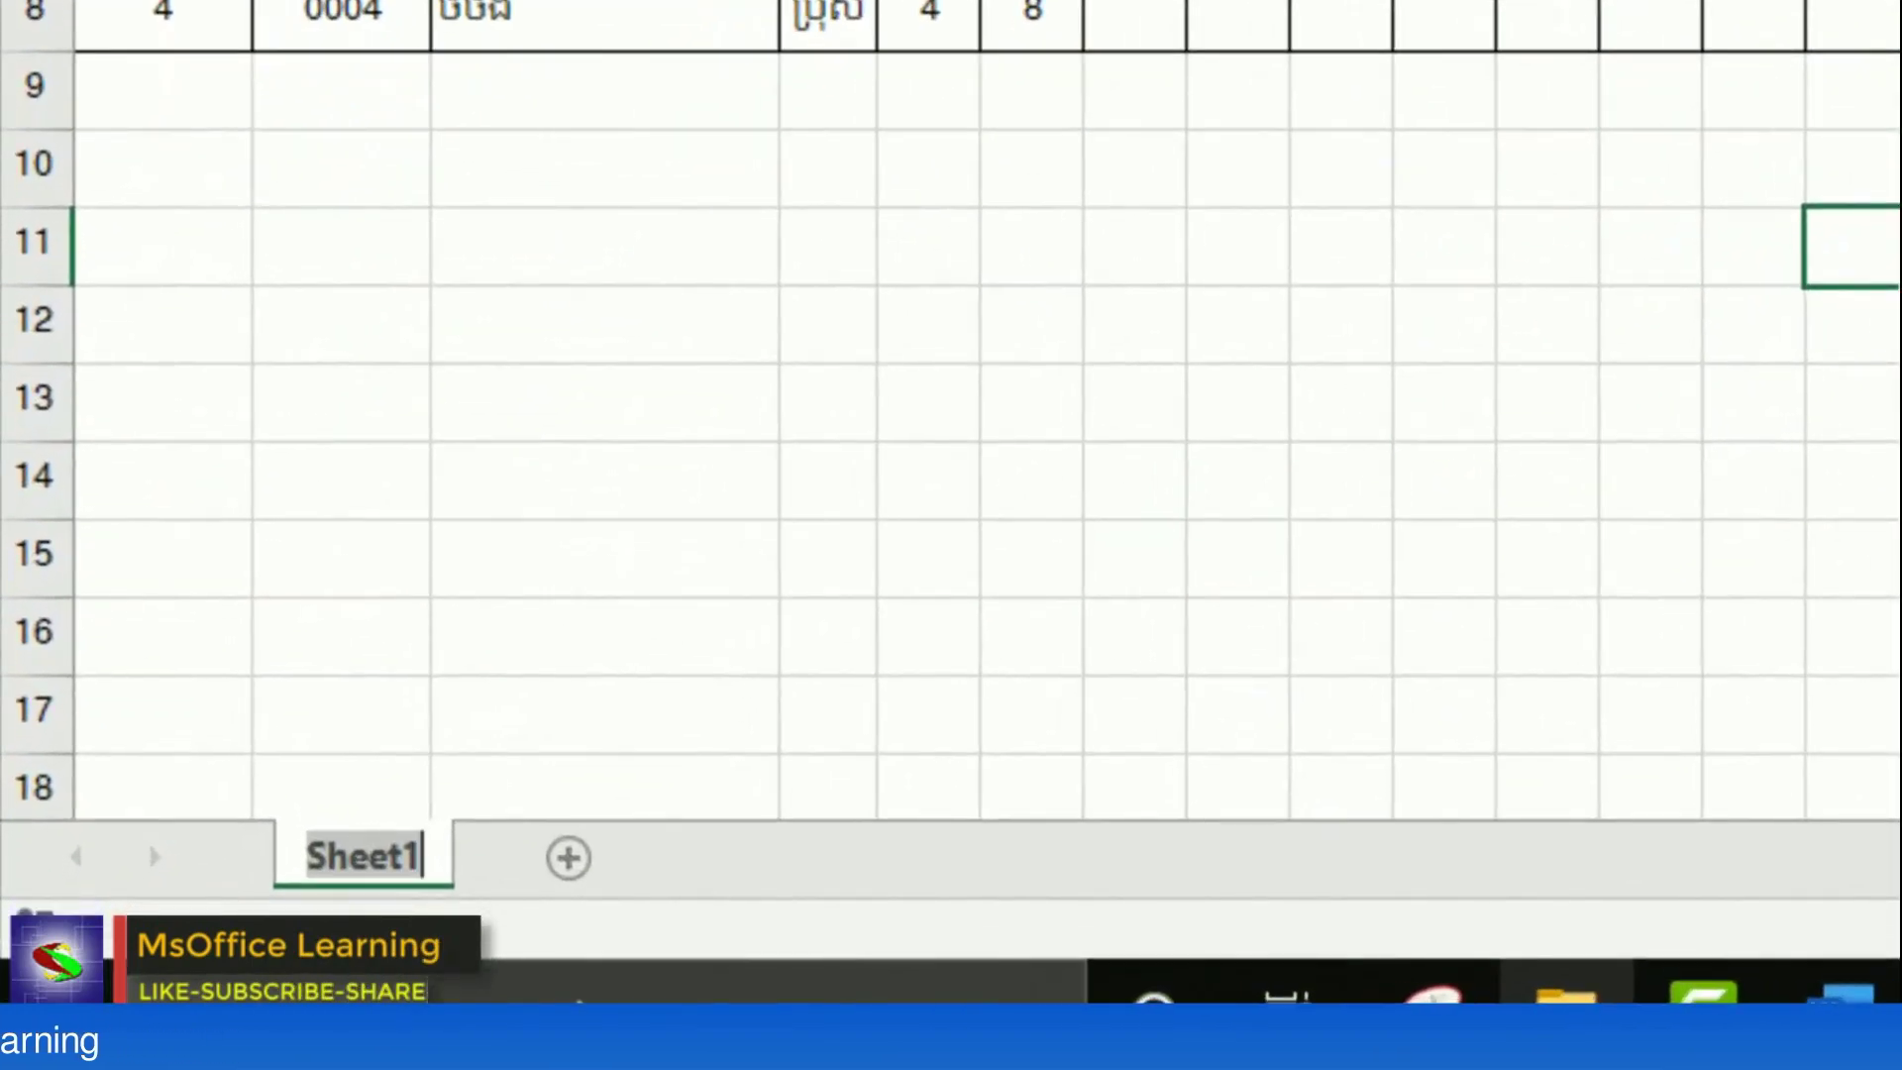
text(ត)
key(BackSpace)
text(P11)
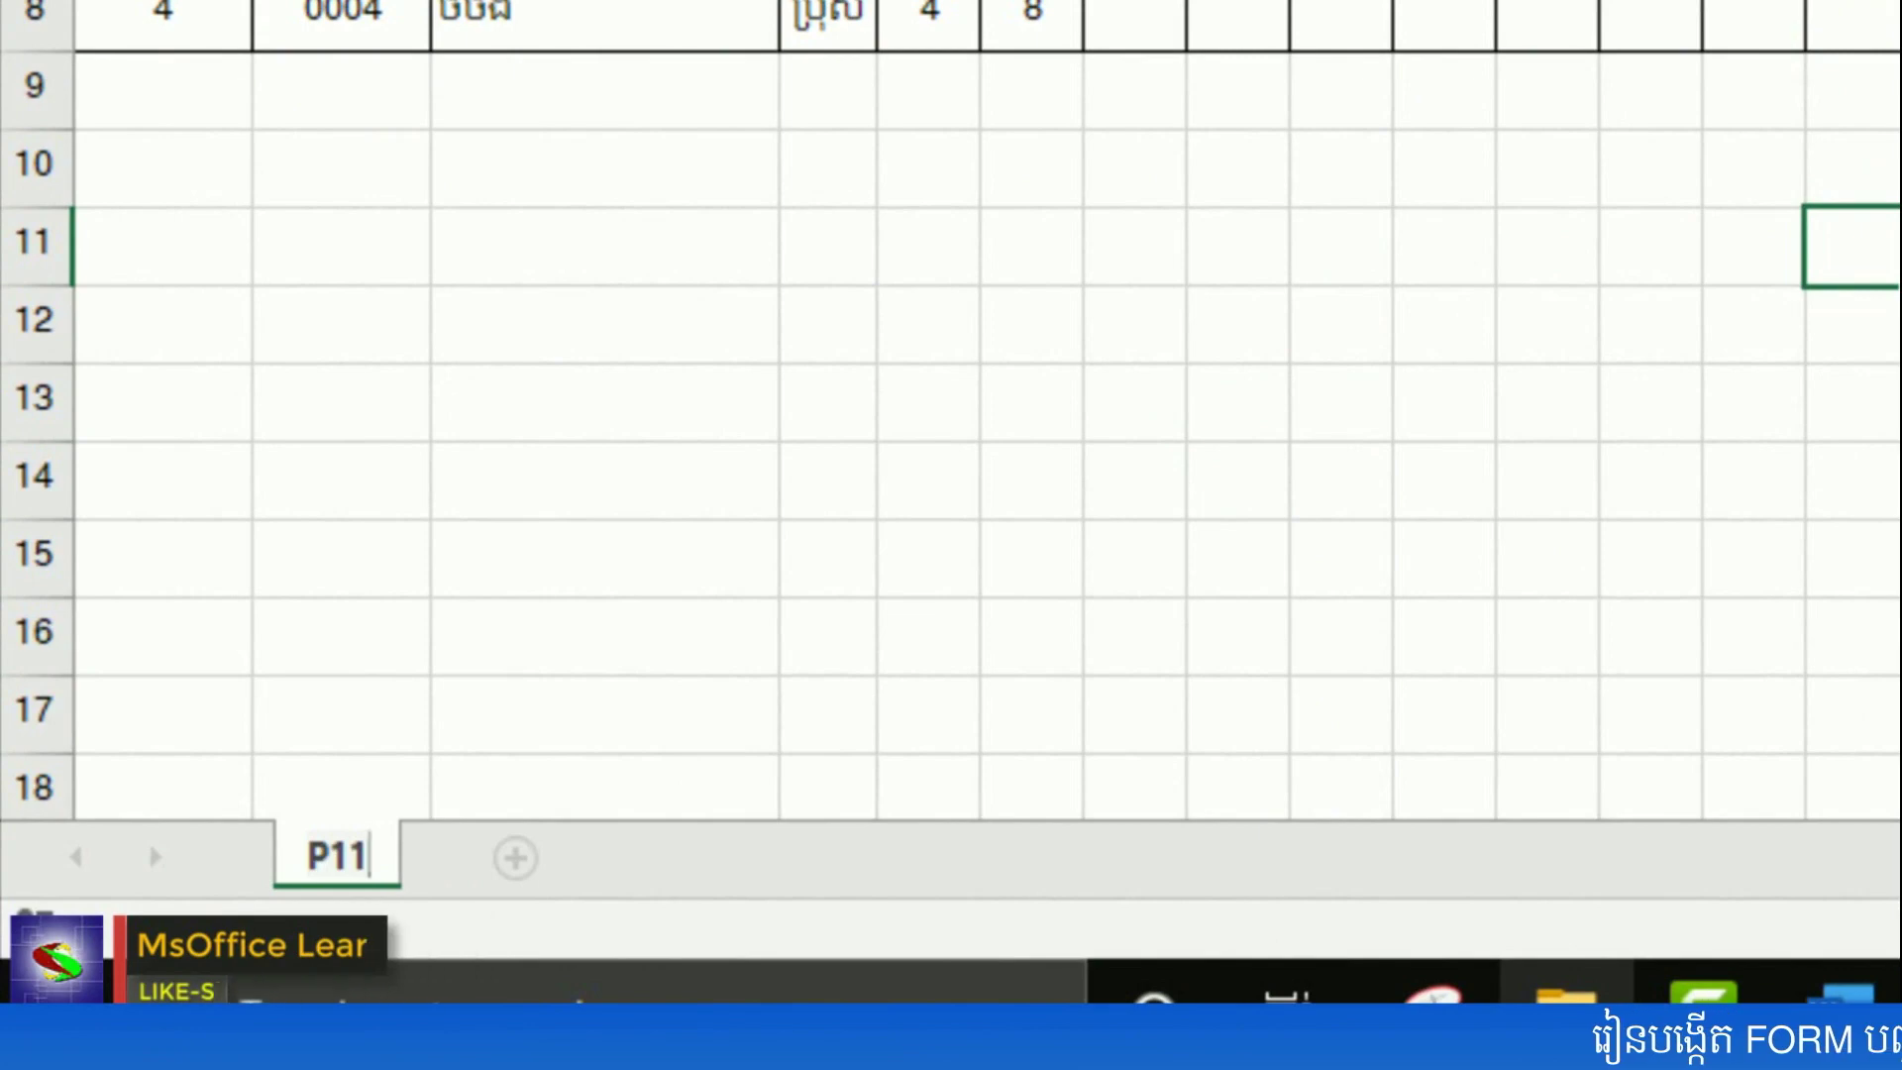
click(1117, 471)
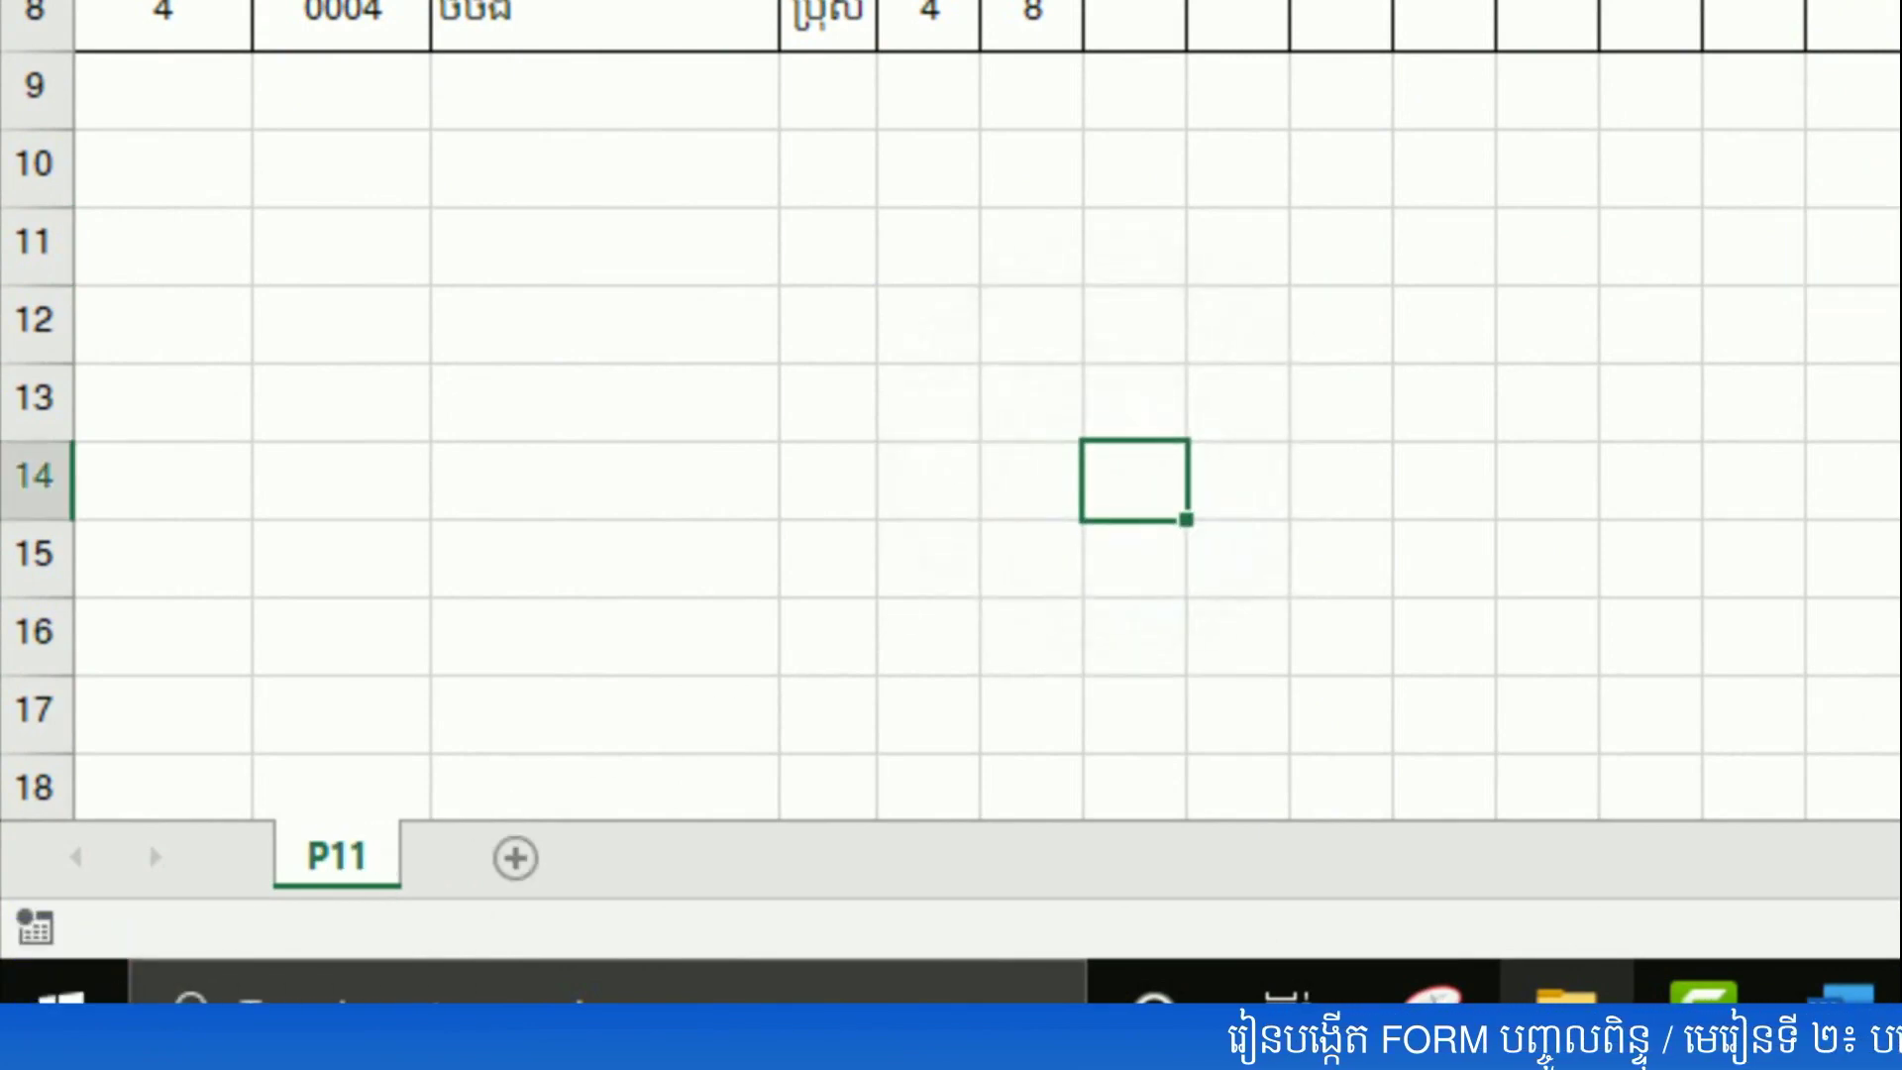
- Copy sheet P11 to the end of the workbook and name the copy P12
right_click(342, 874)
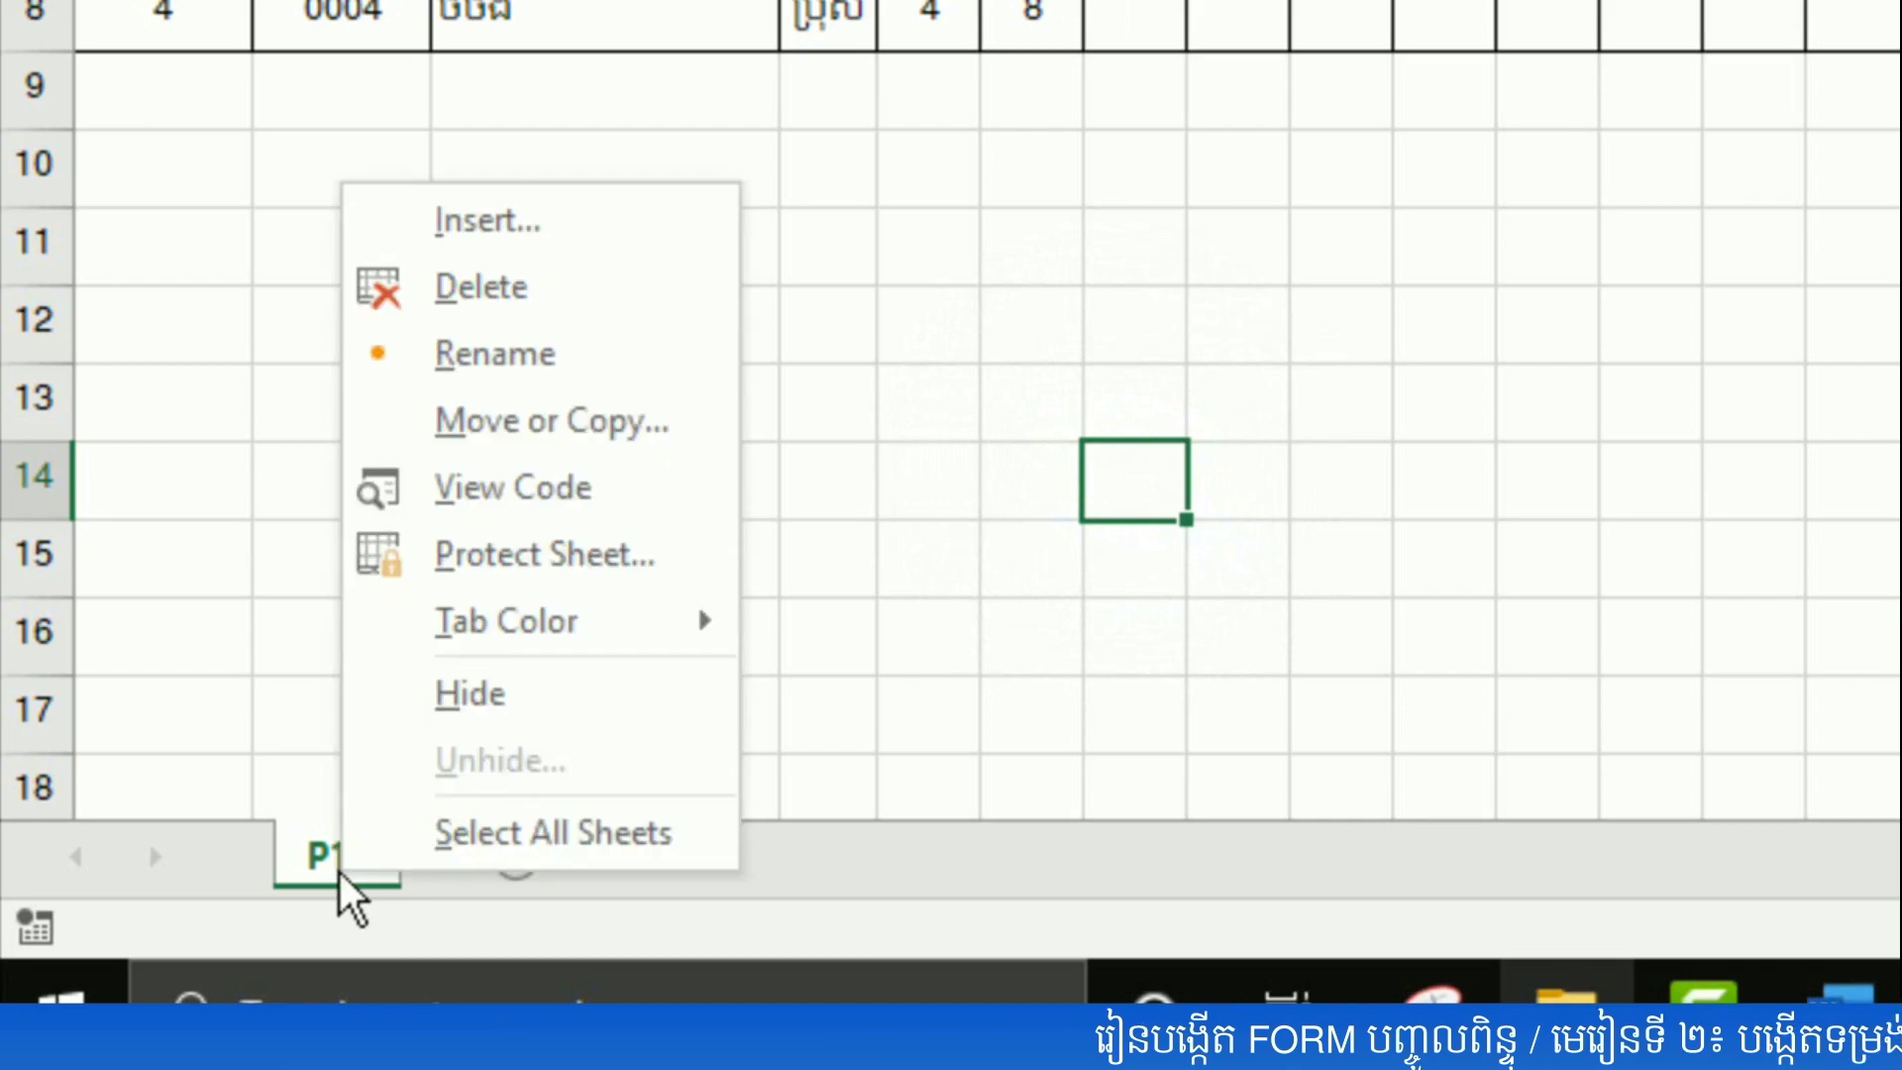
click(585, 421)
click(253, 364)
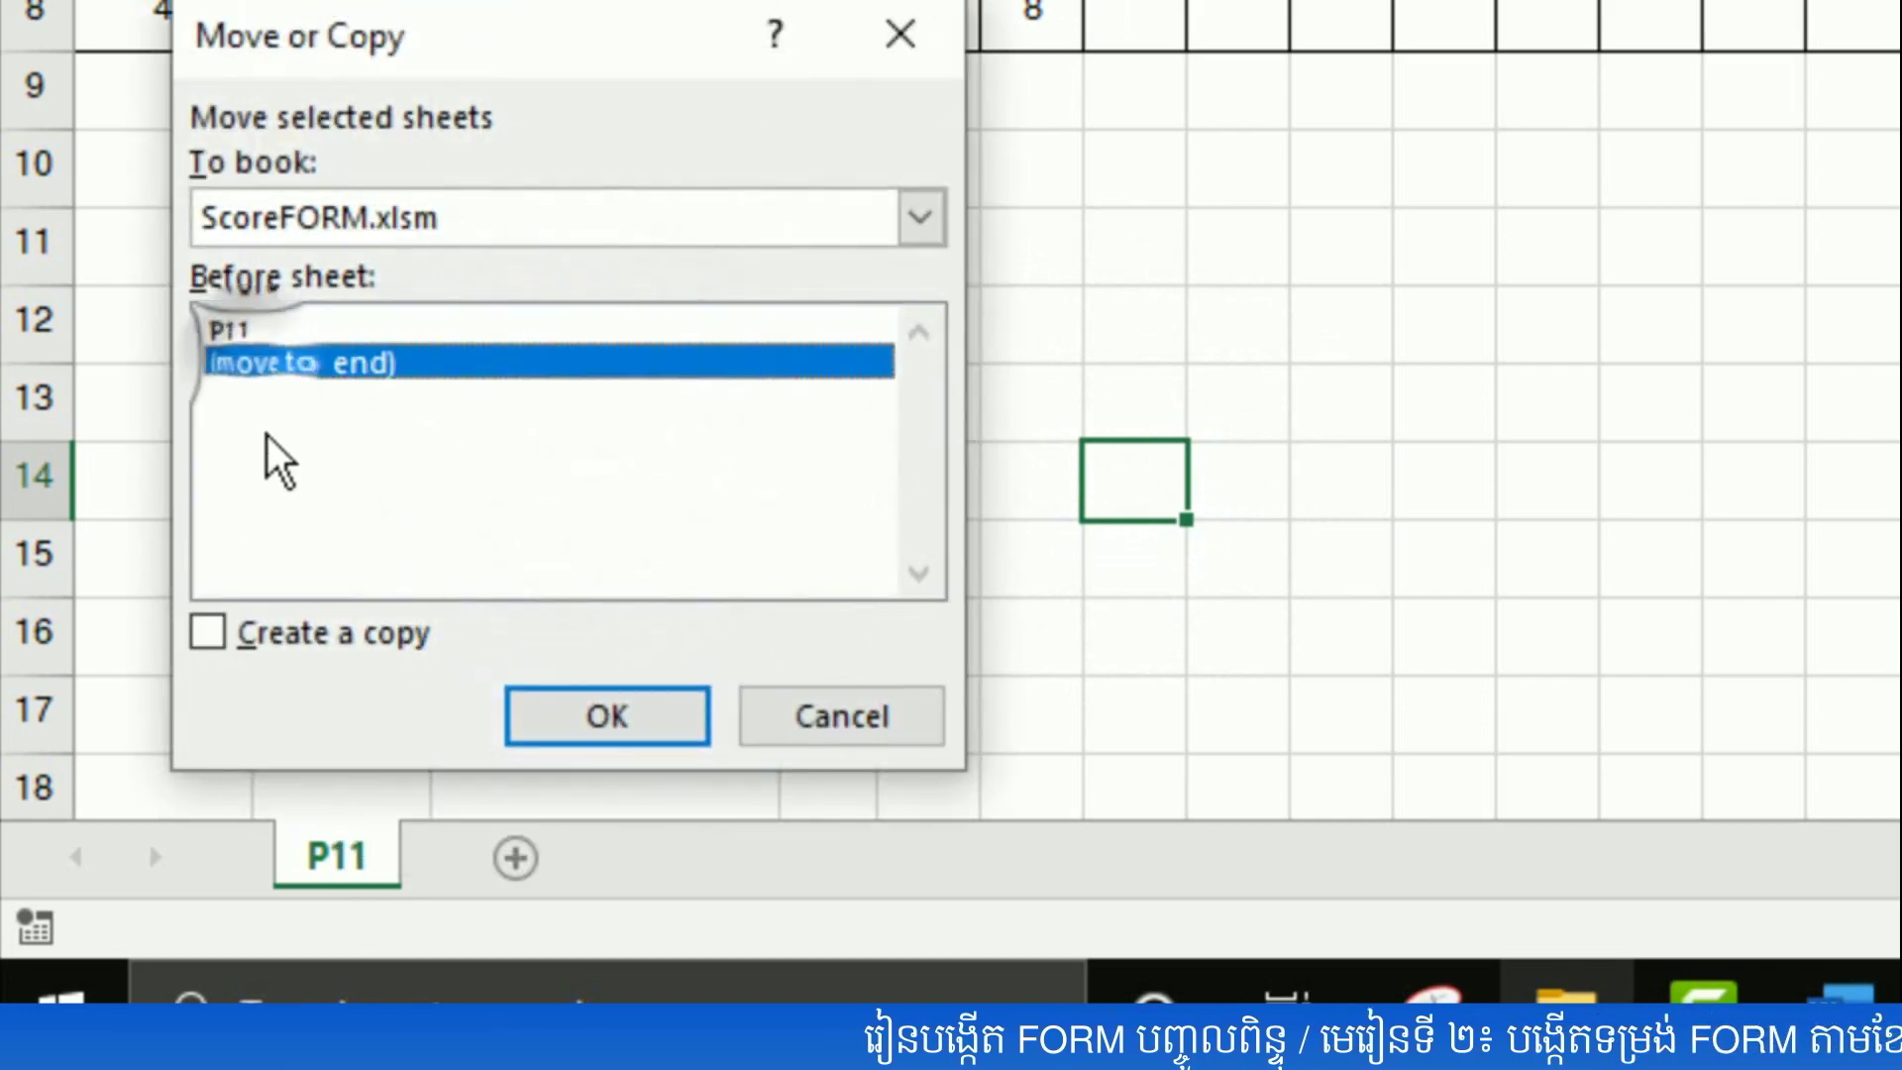
click(208, 631)
click(608, 718)
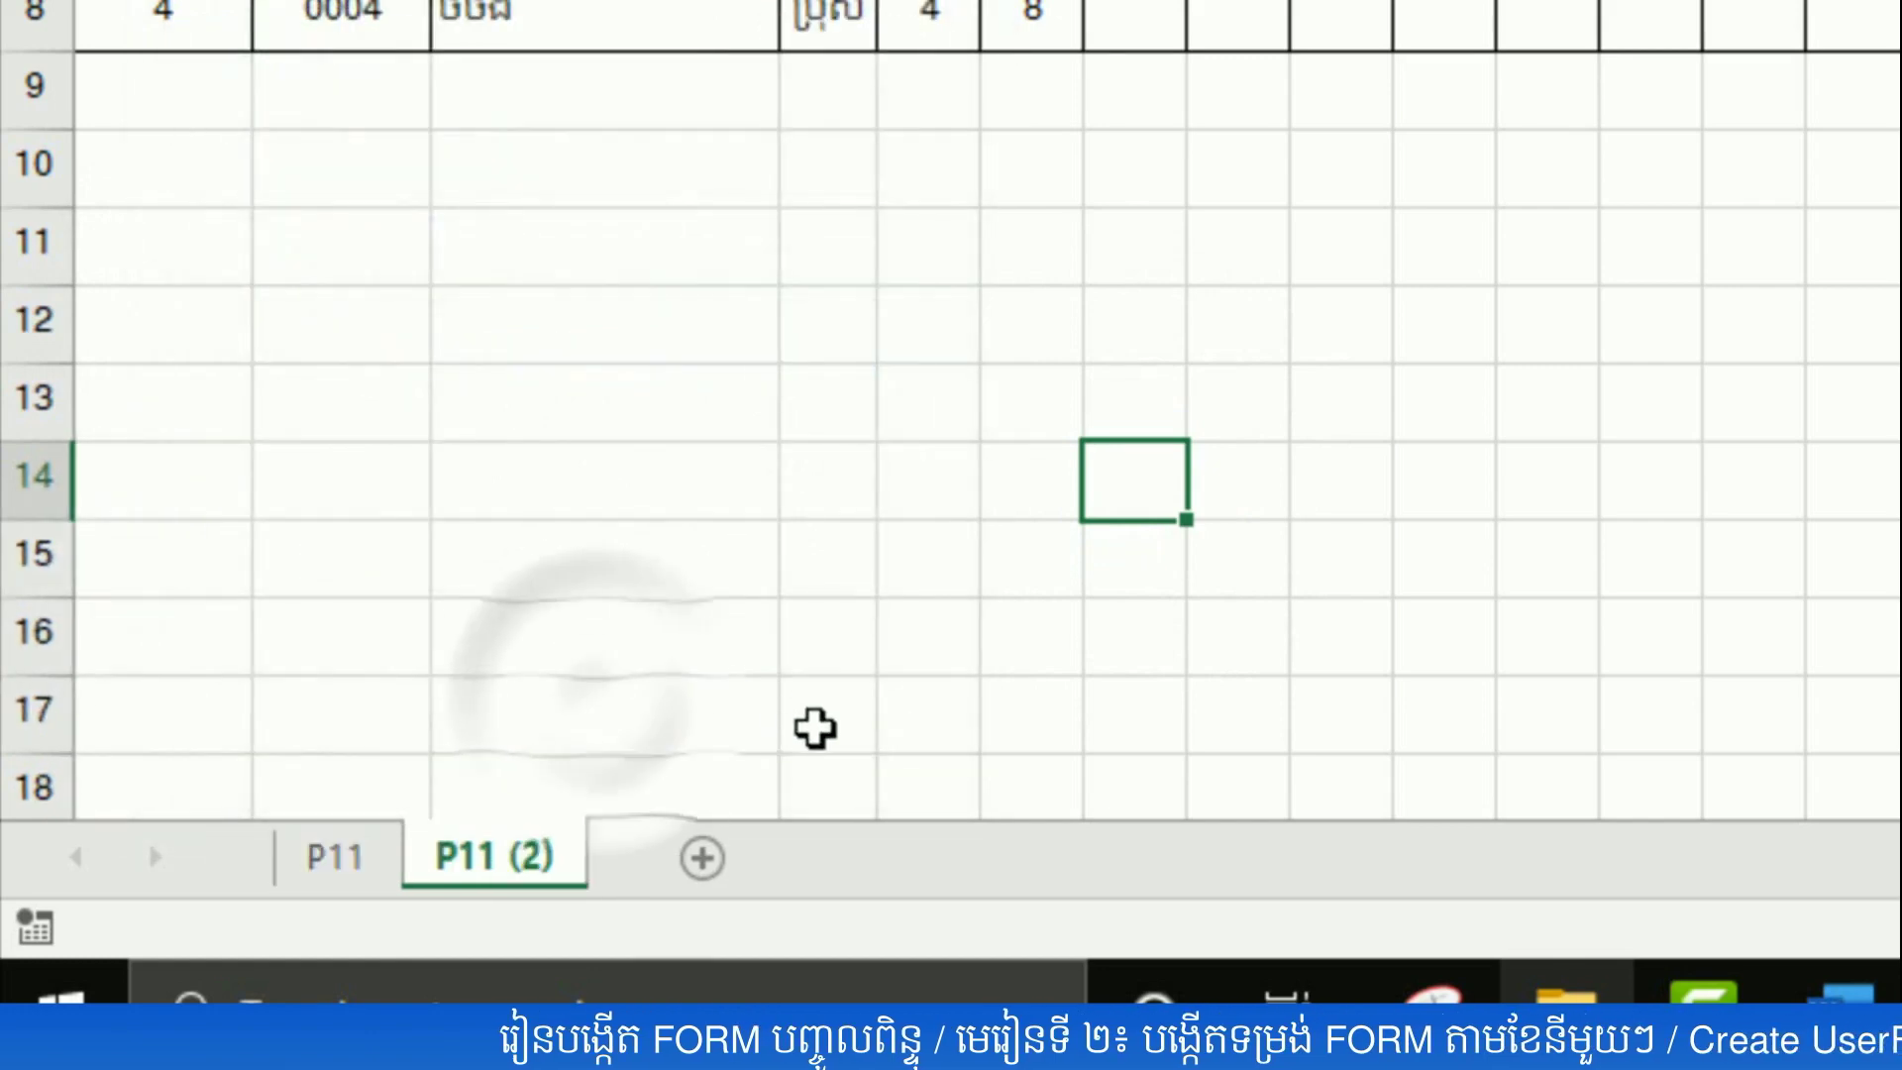
right_click(564, 860)
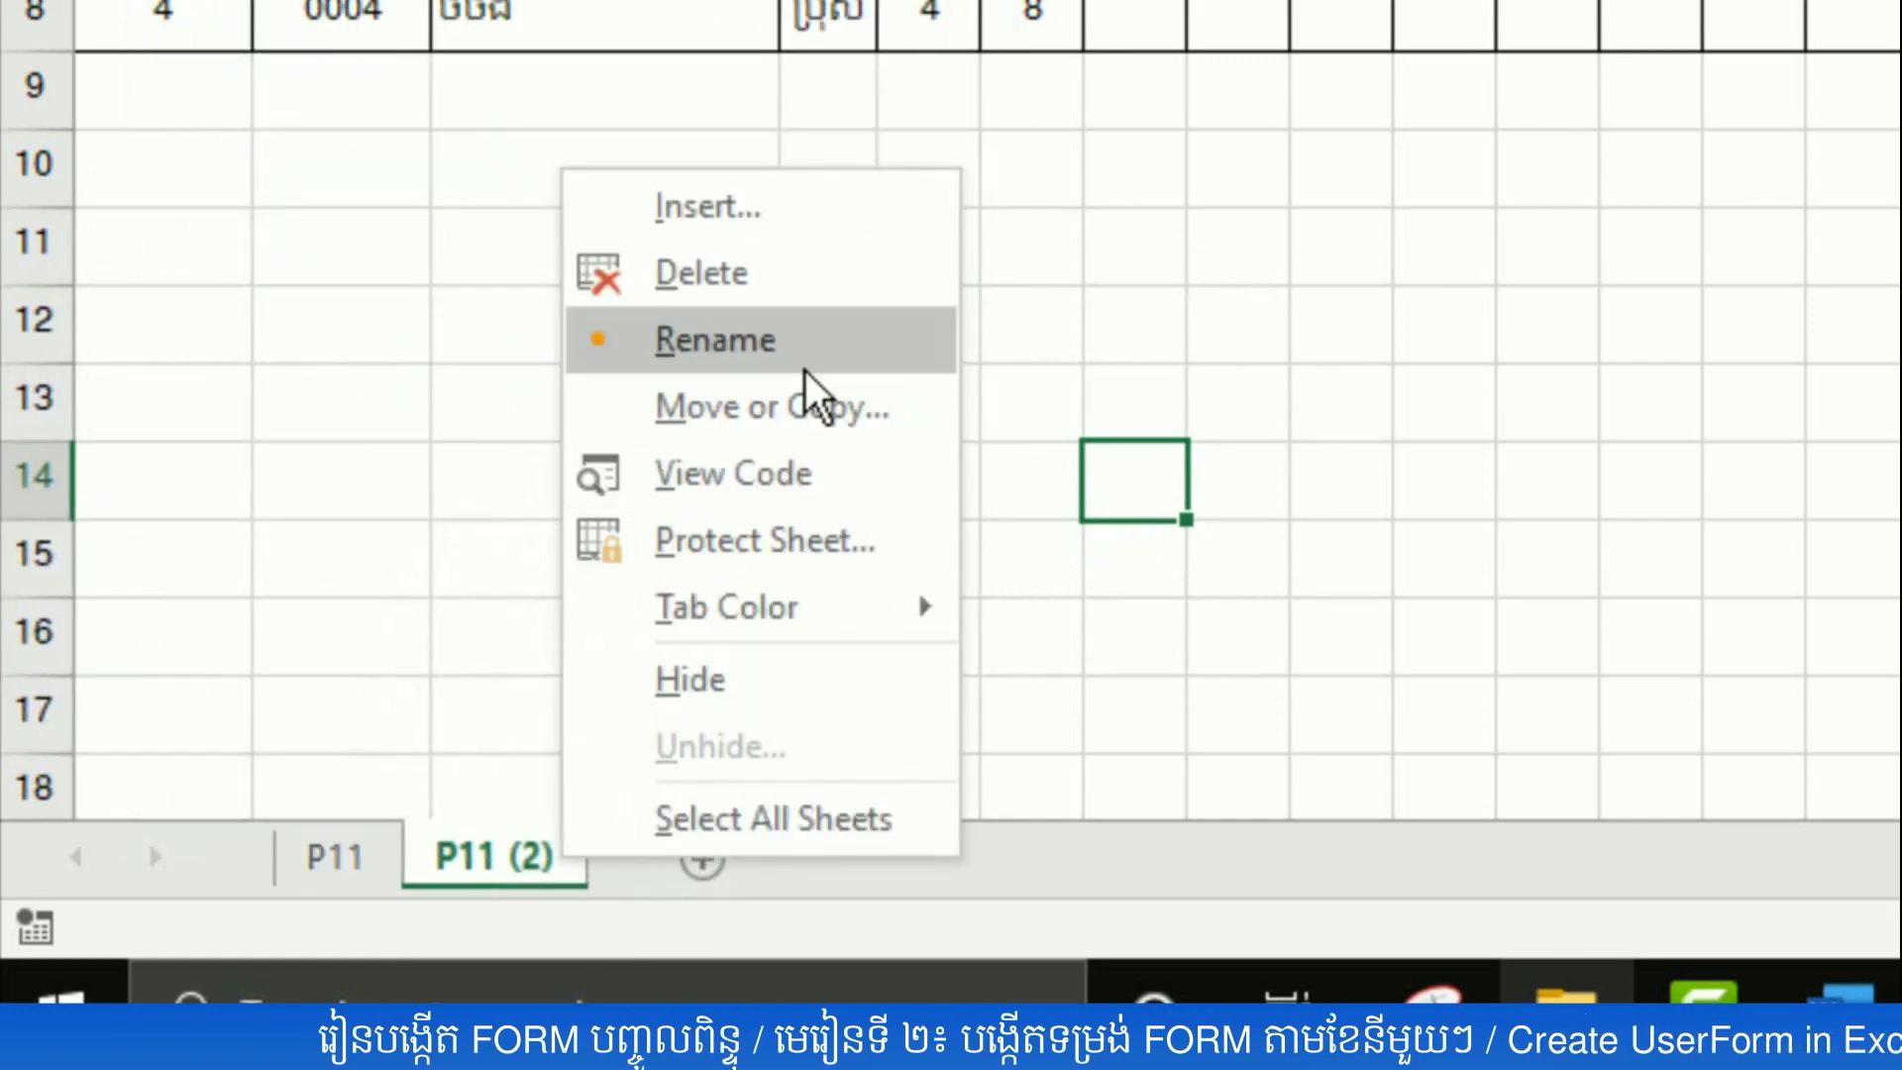
click(783, 340)
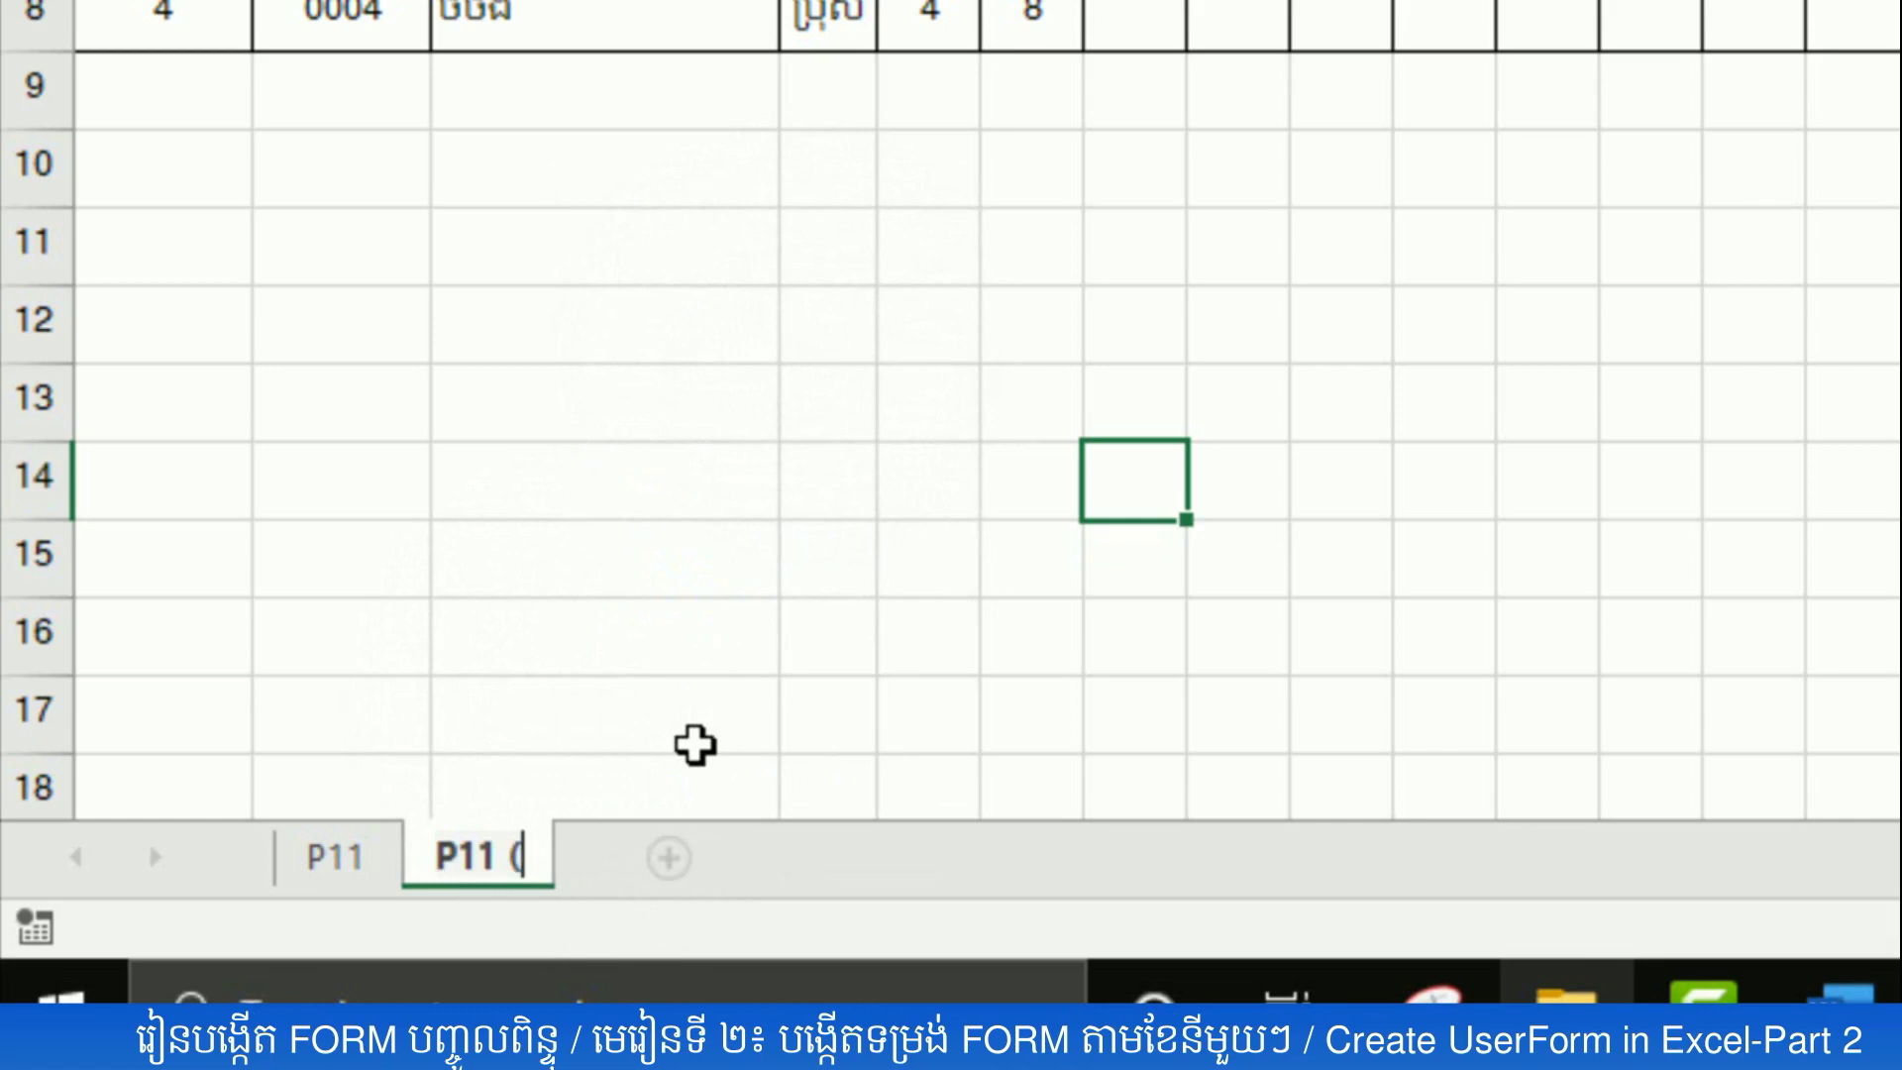
text(P12)
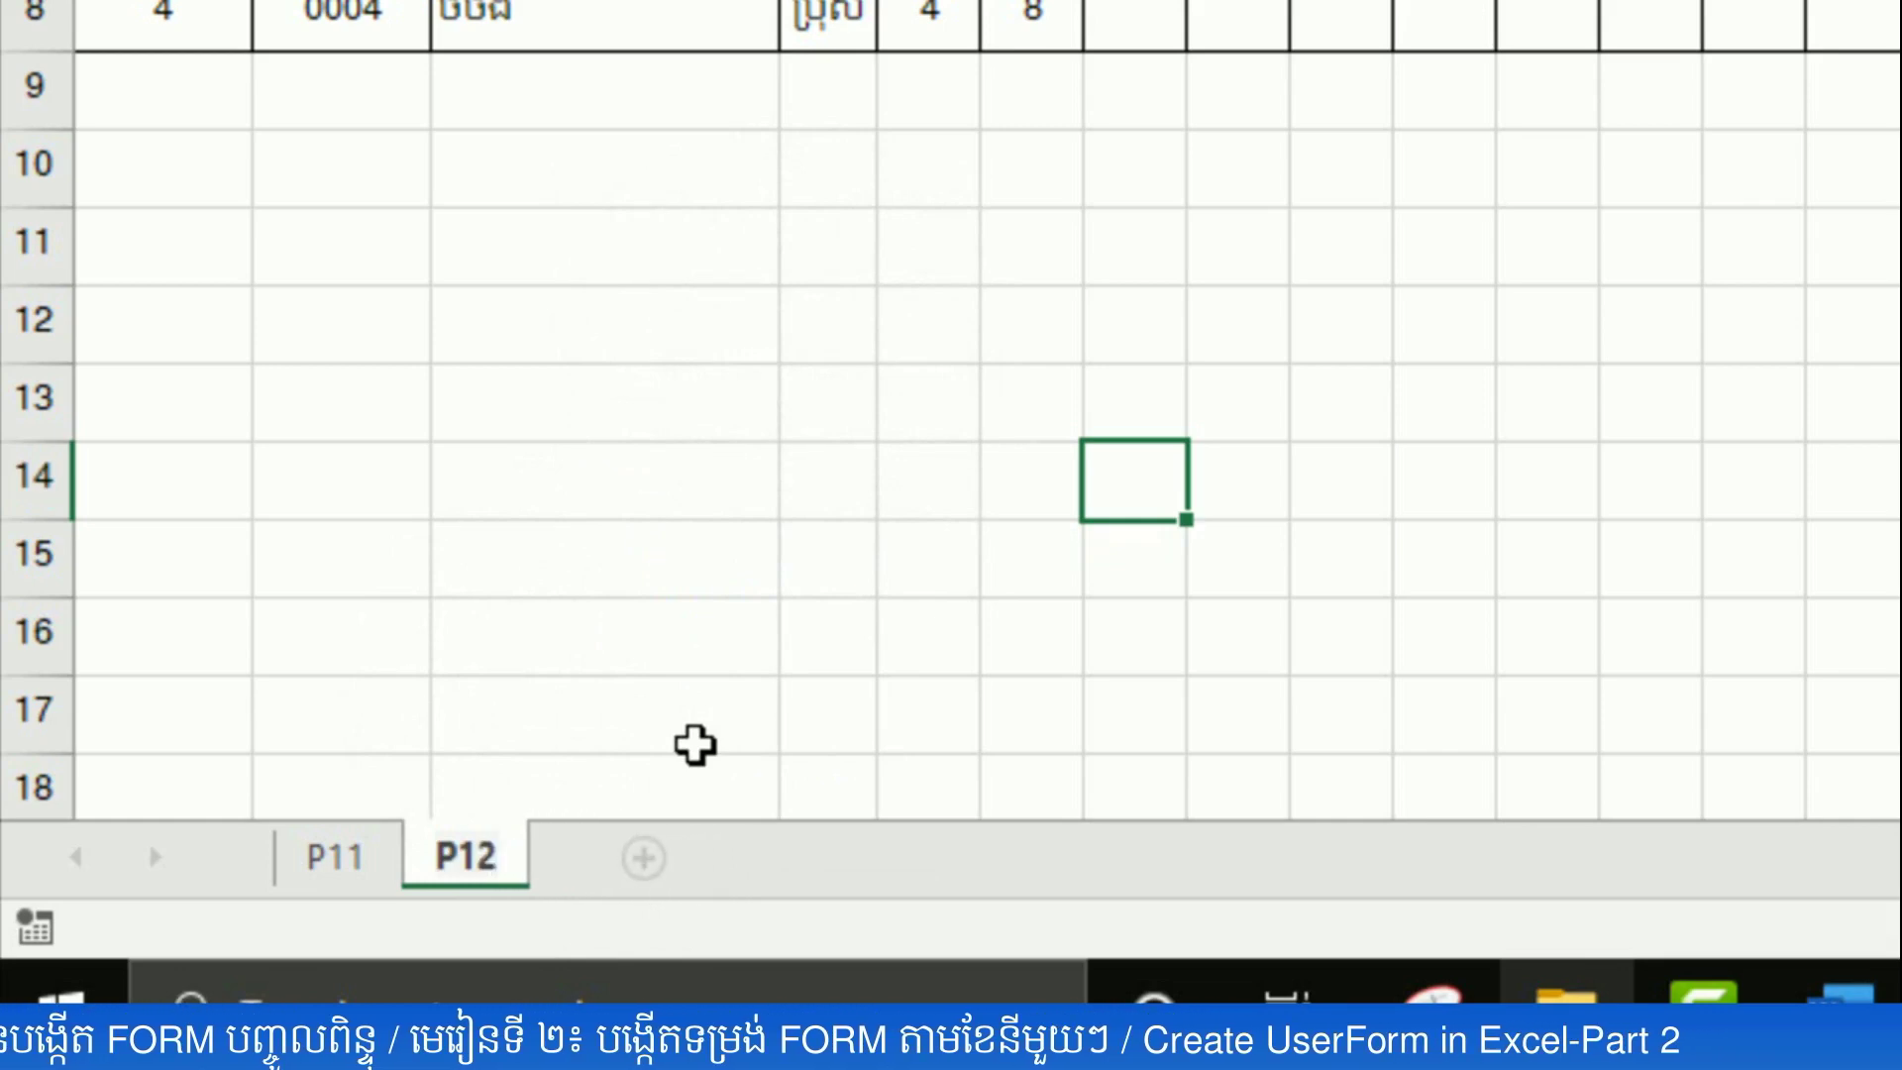
key(Return)
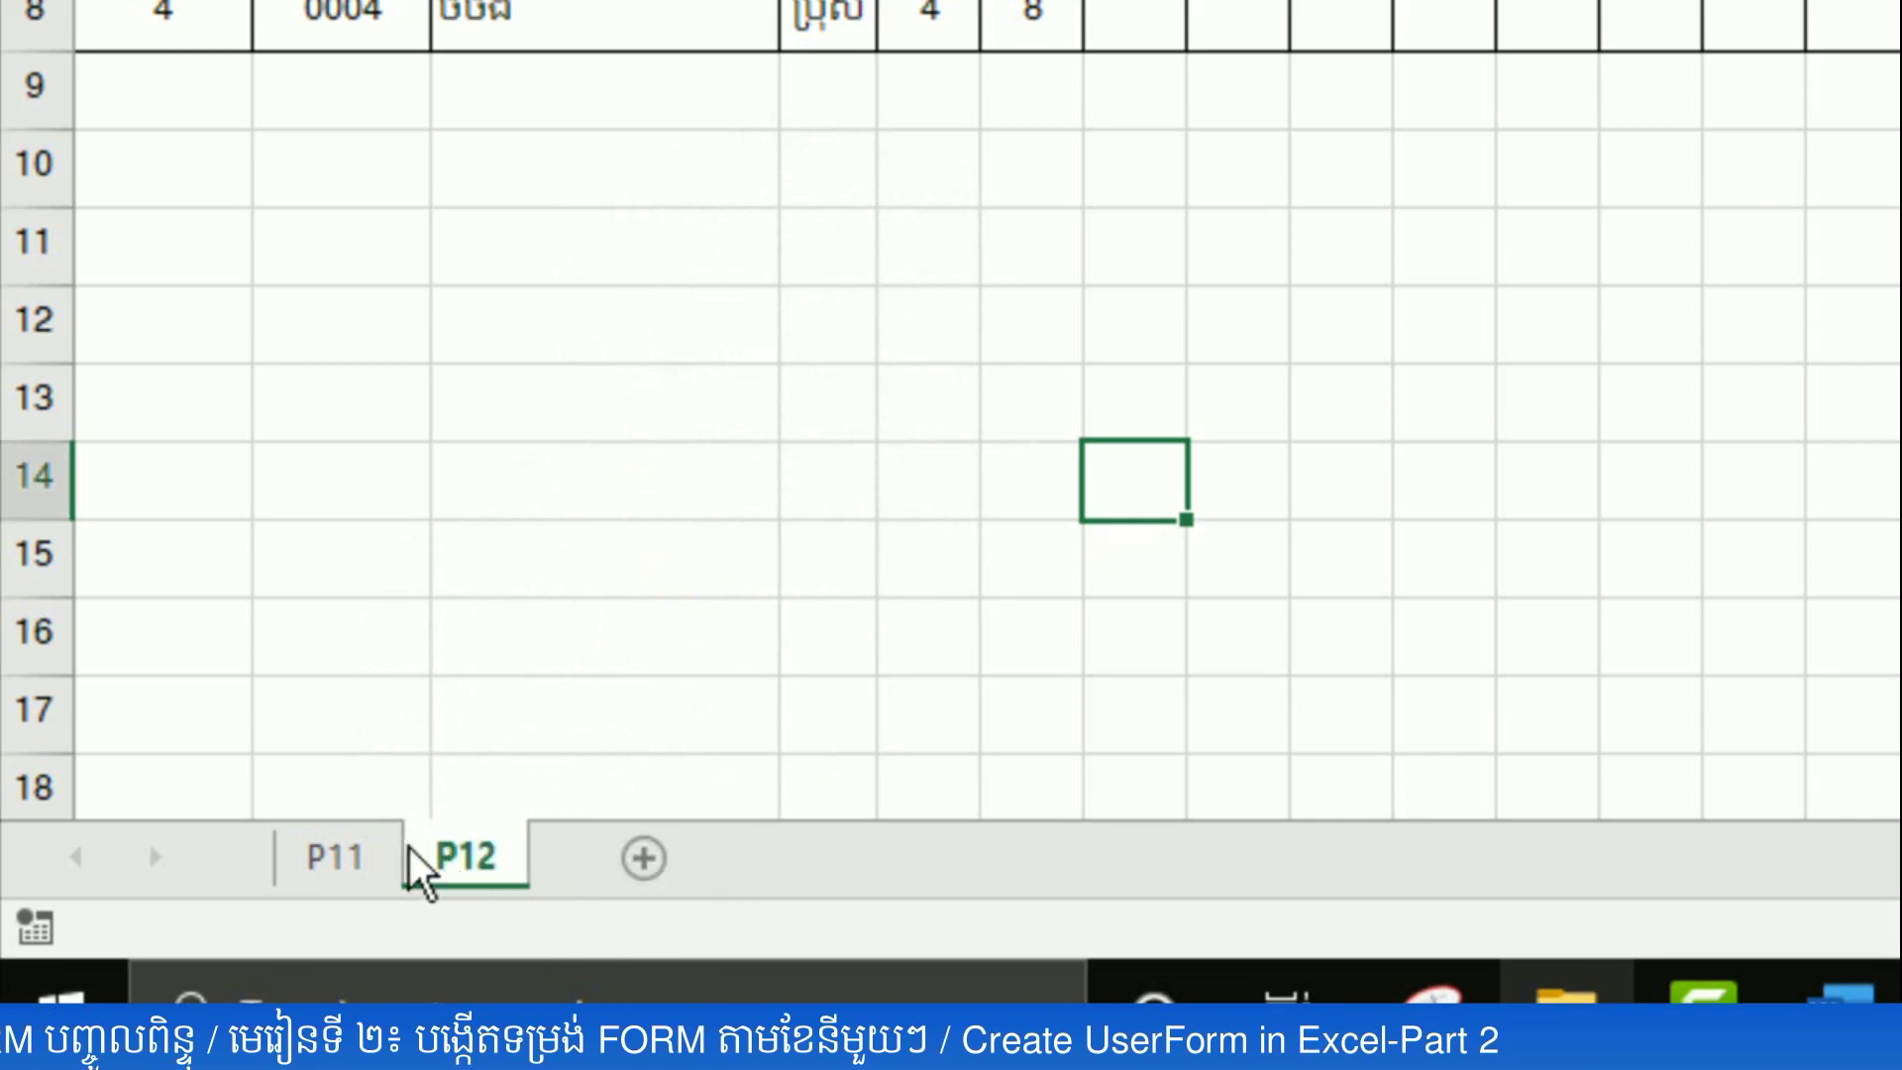
- Copy P11 and P12 together to the end and rename the copies P1 and P2
right_click(361, 860)
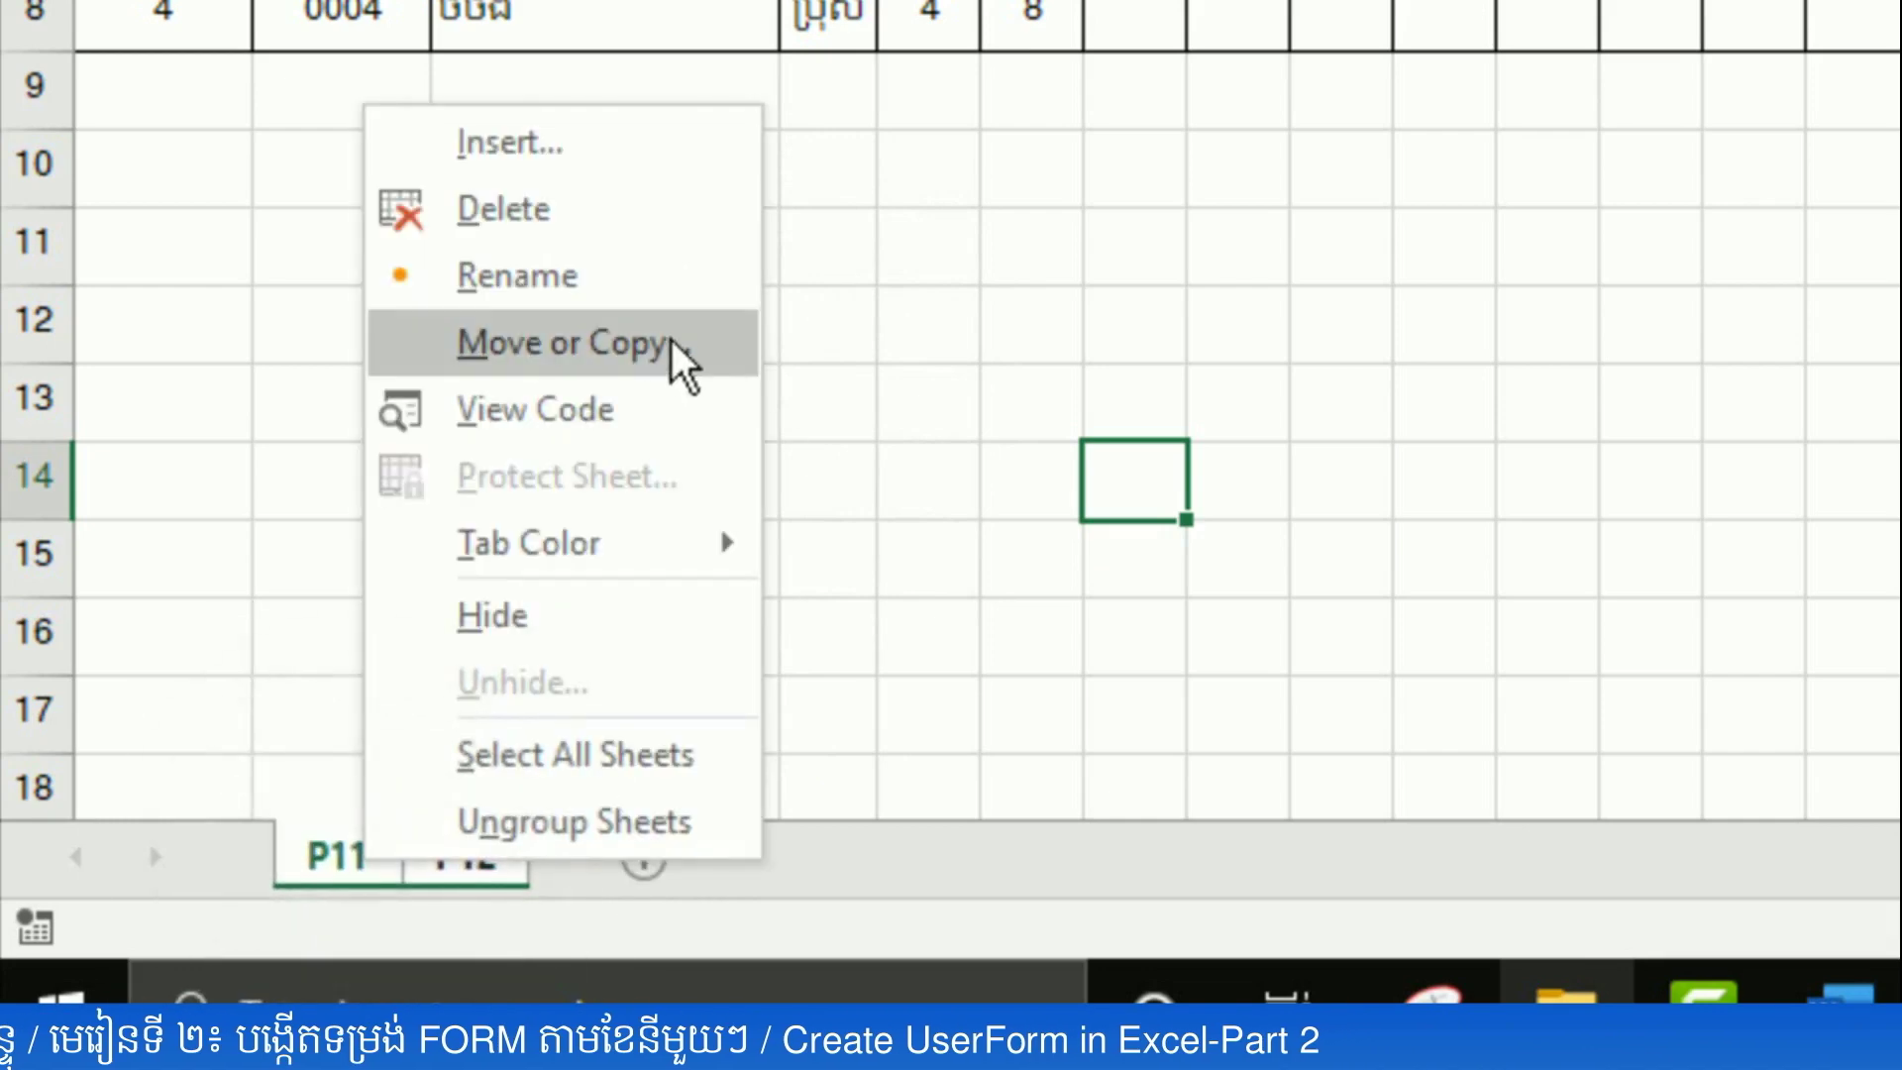
click(642, 346)
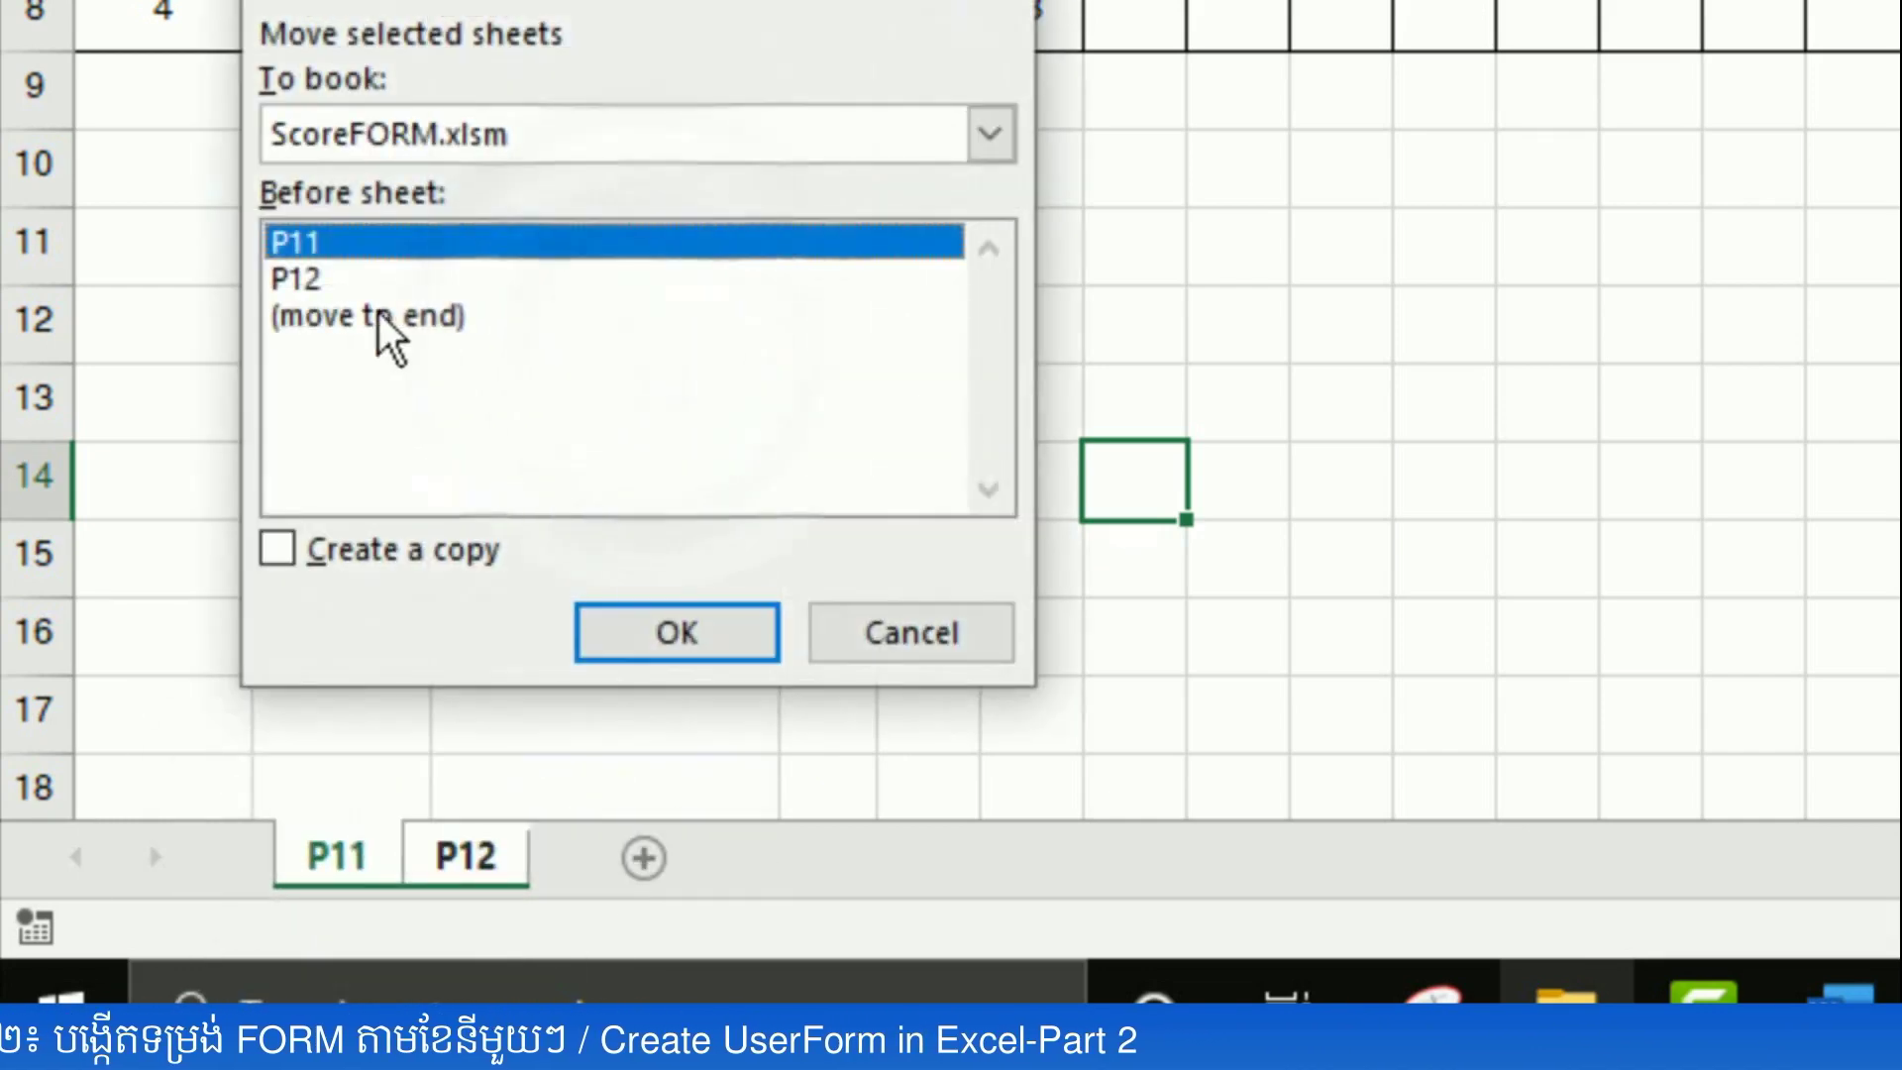
click(371, 315)
click(278, 548)
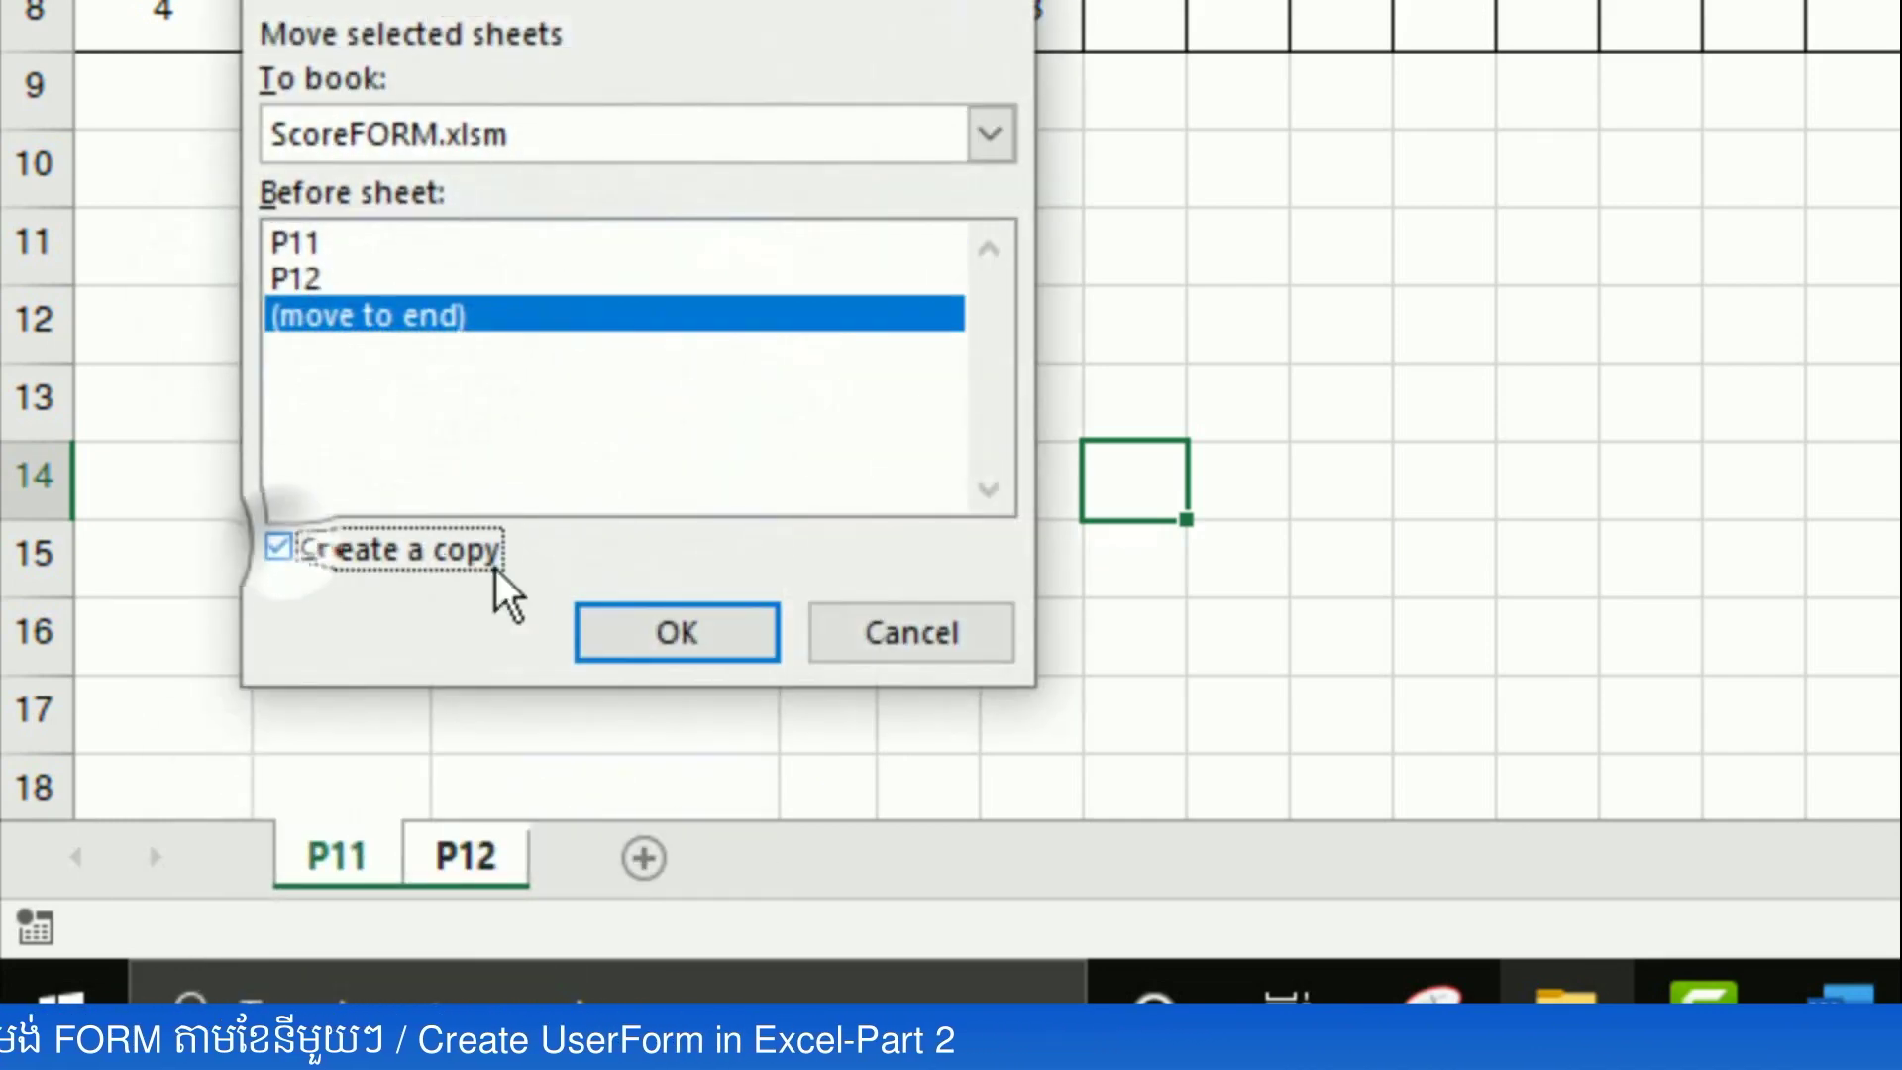
click(668, 637)
double_click(667, 867)
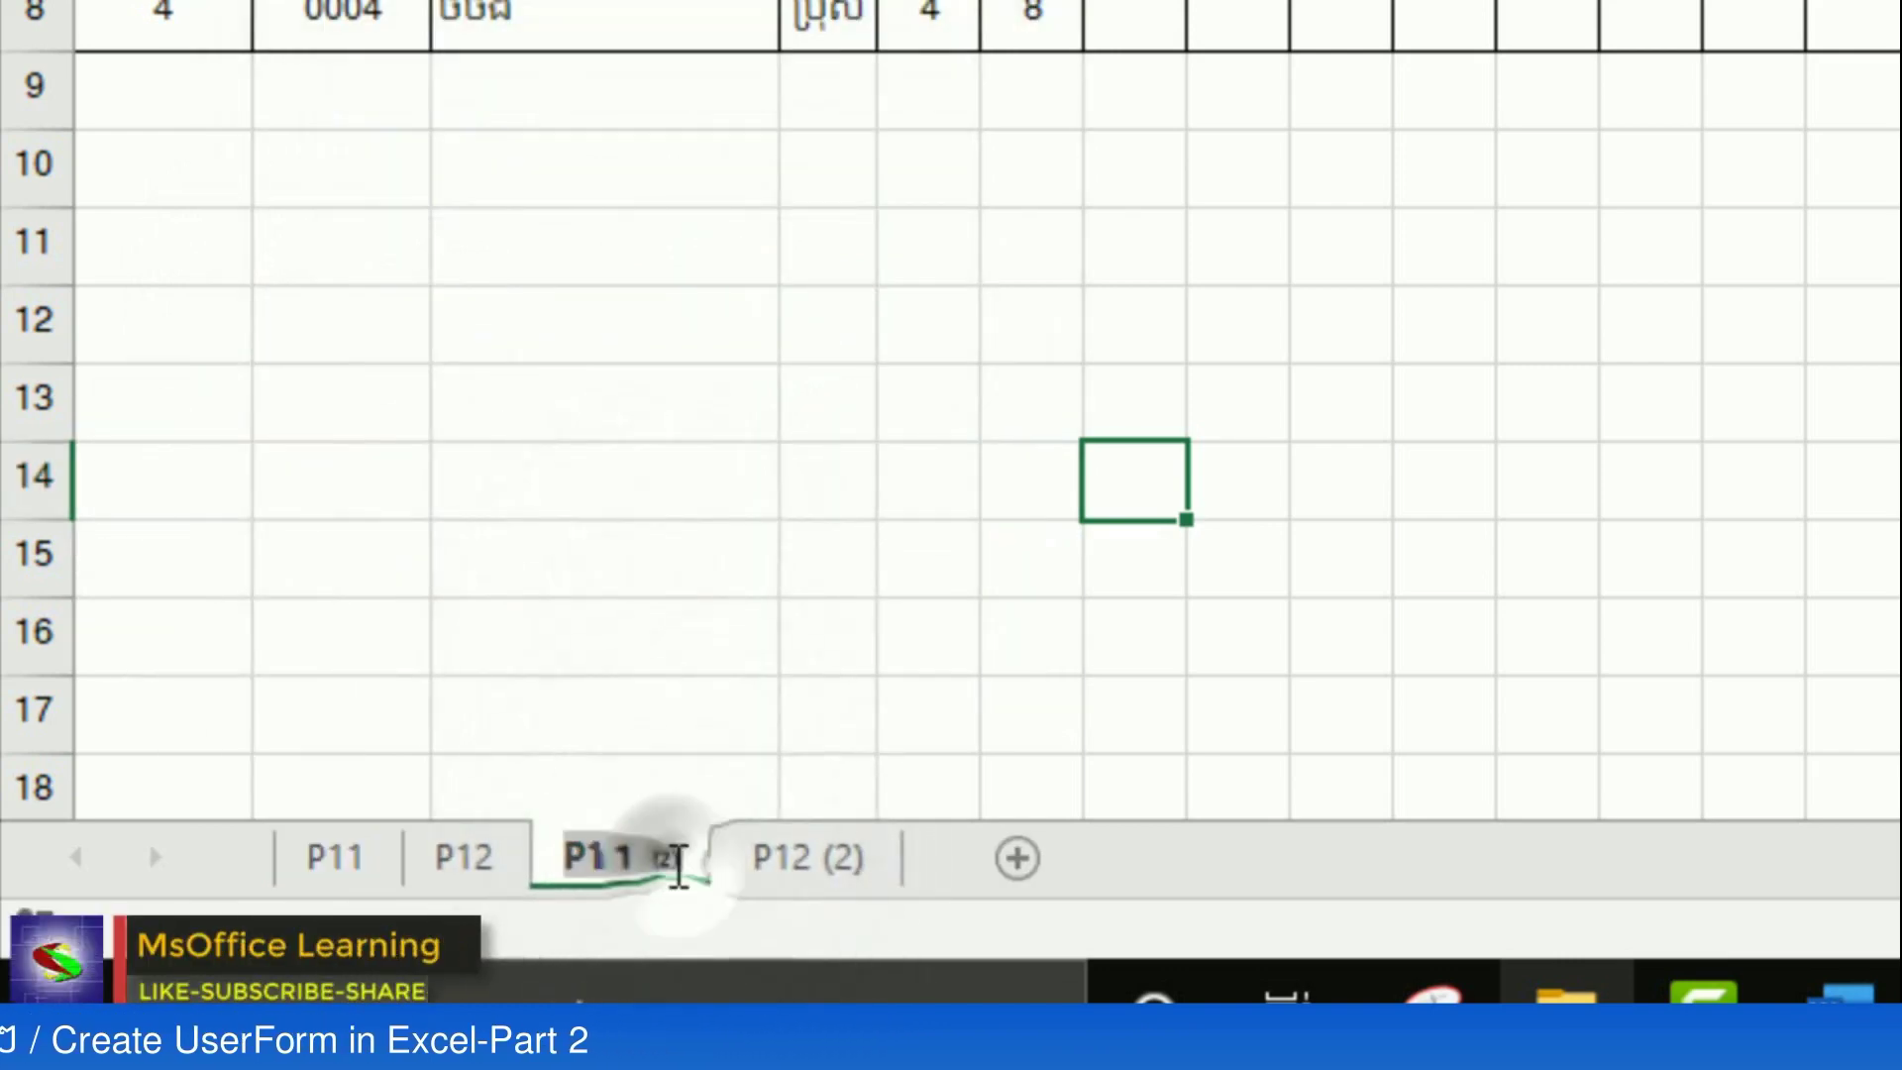
text(P11)
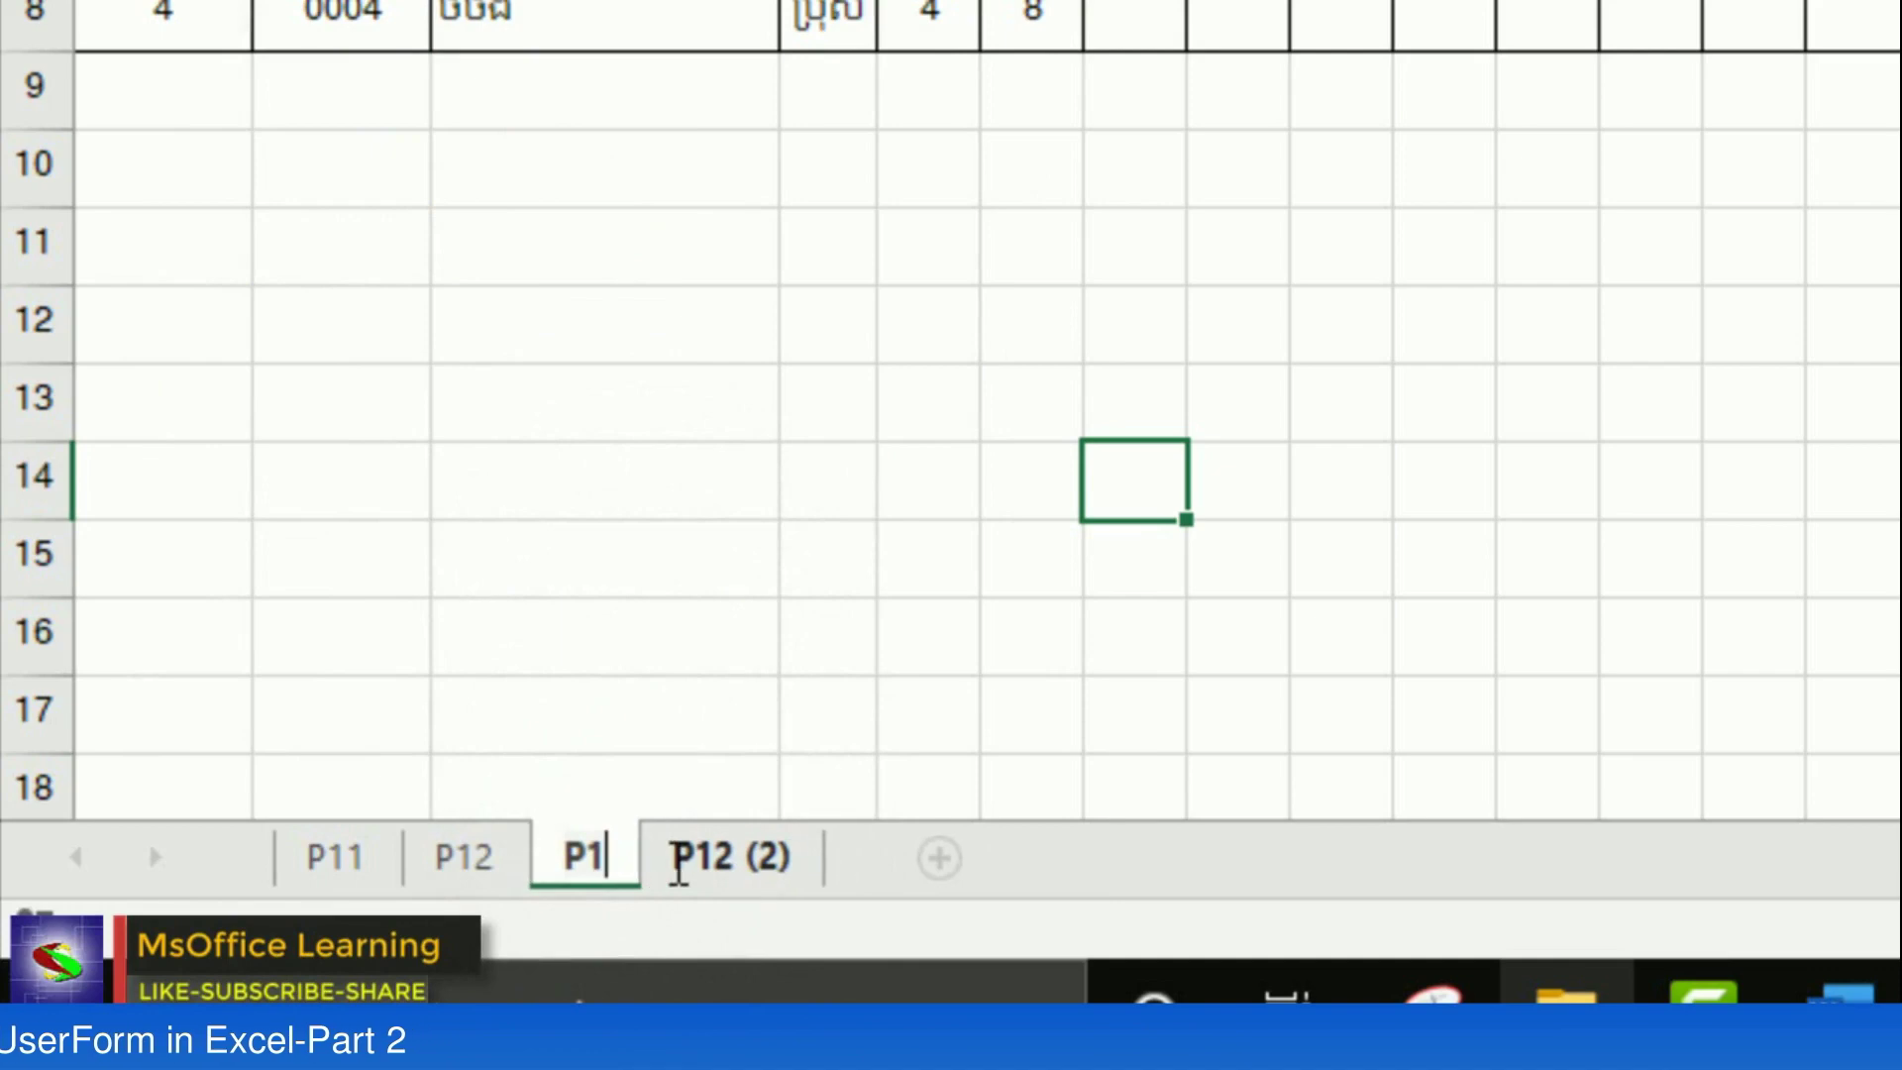
key(Return)
double_click(806, 873)
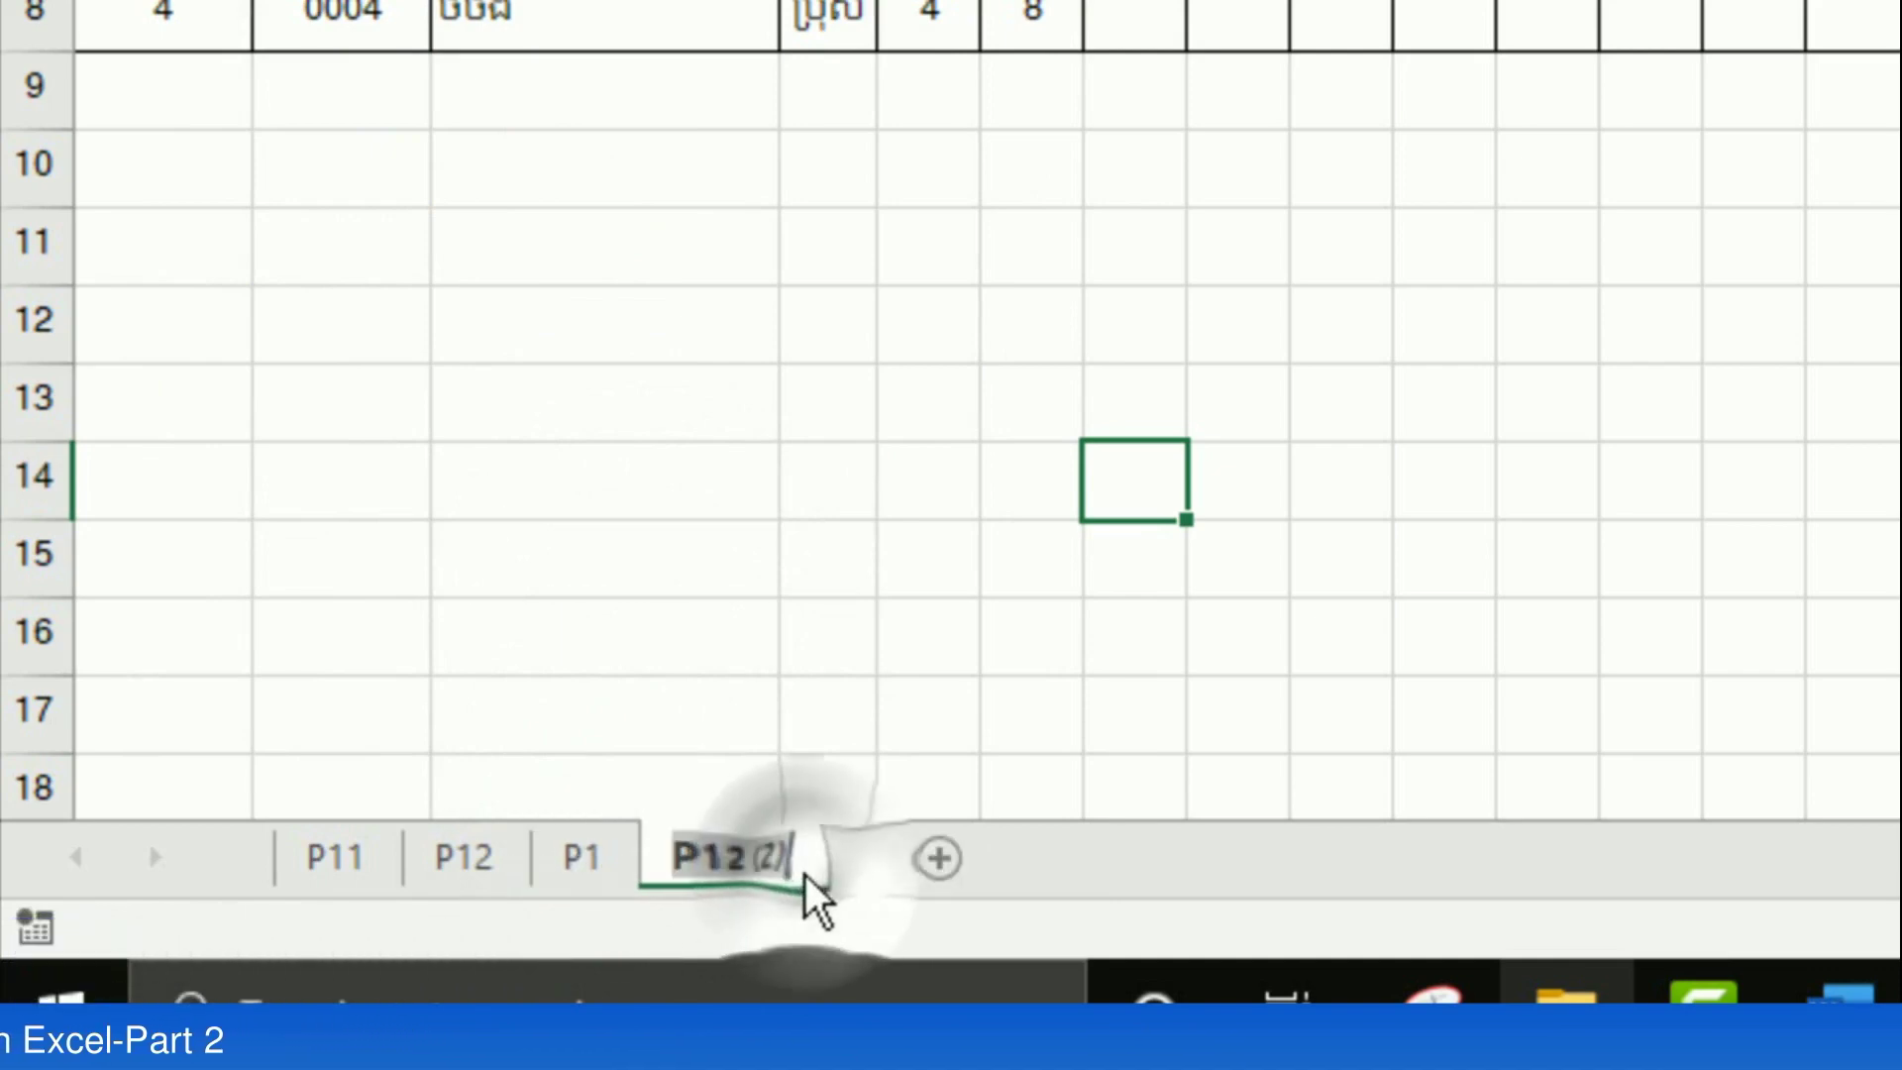
key(End)
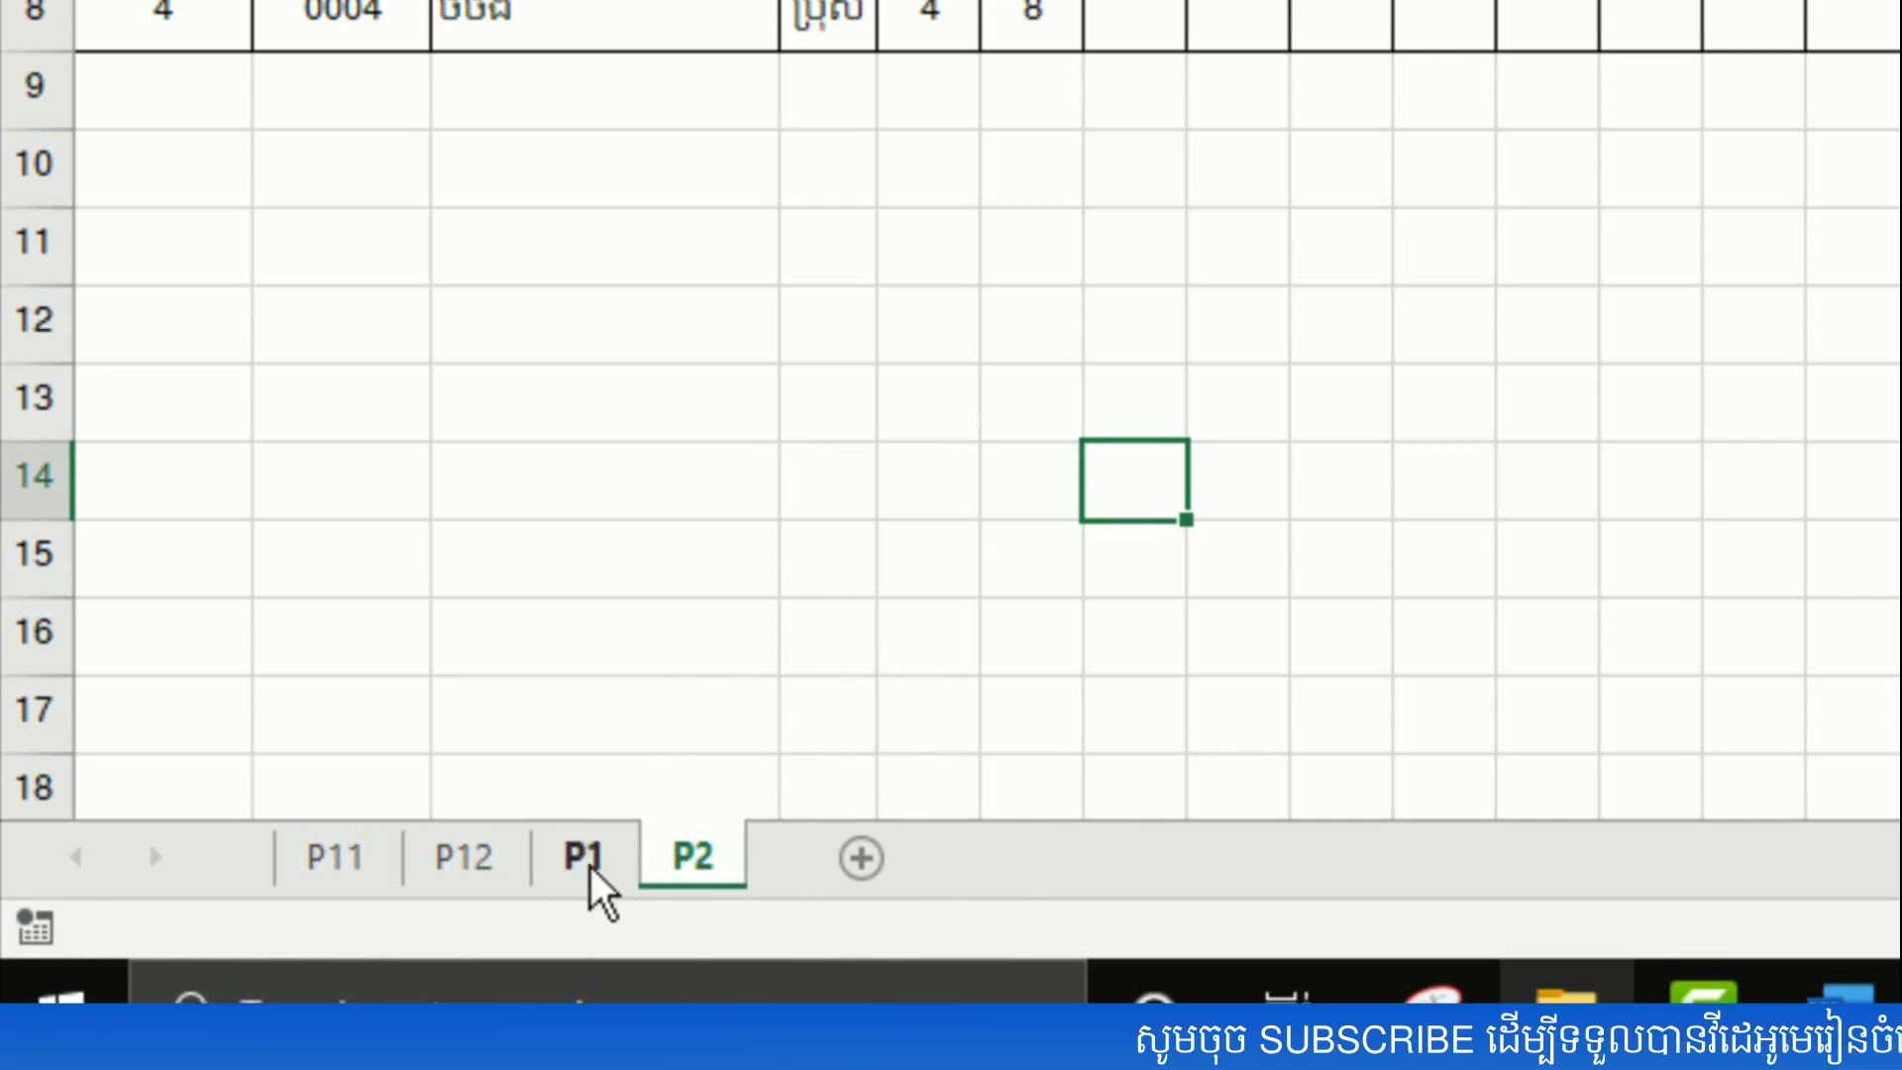
shift+click(373, 866)
- Copy the four grouped sheets P11, P12, P1 and P2 to the end of the workbook
right_click(377, 861)
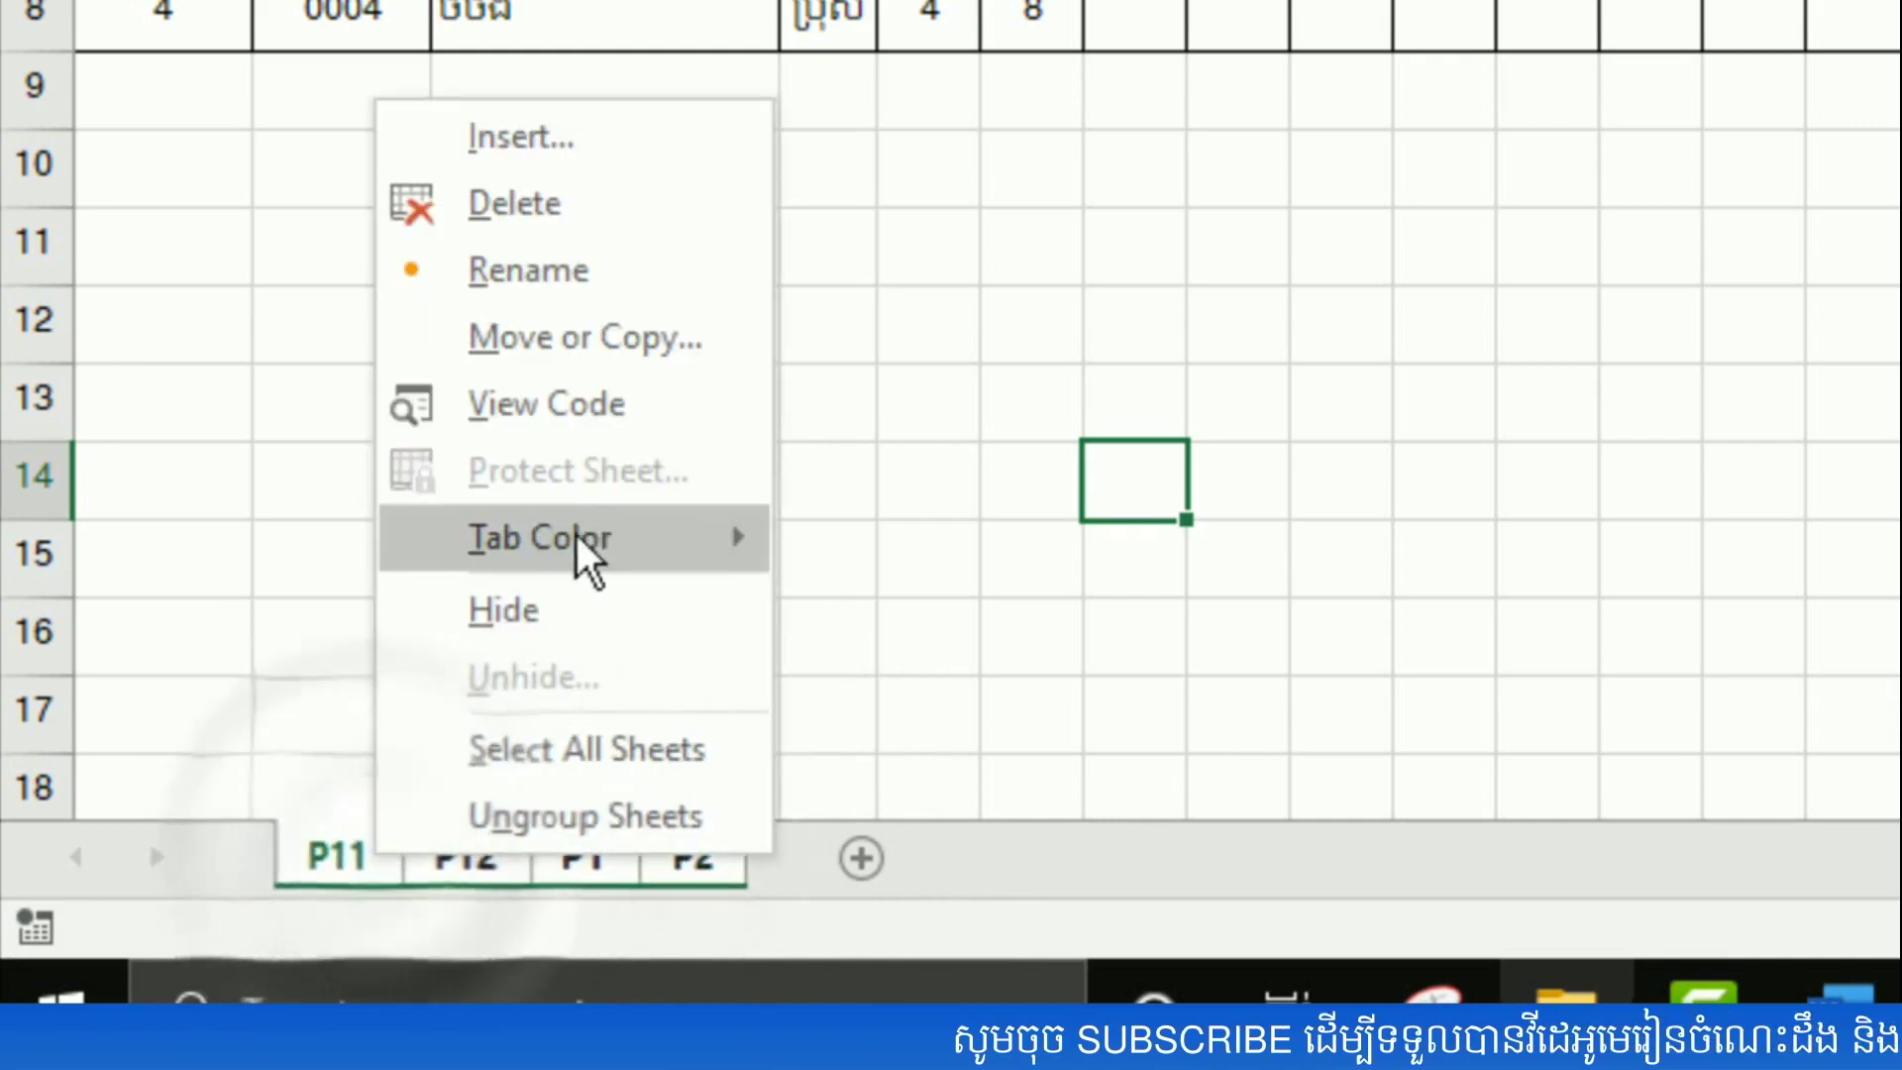
click(605, 338)
click(244, 553)
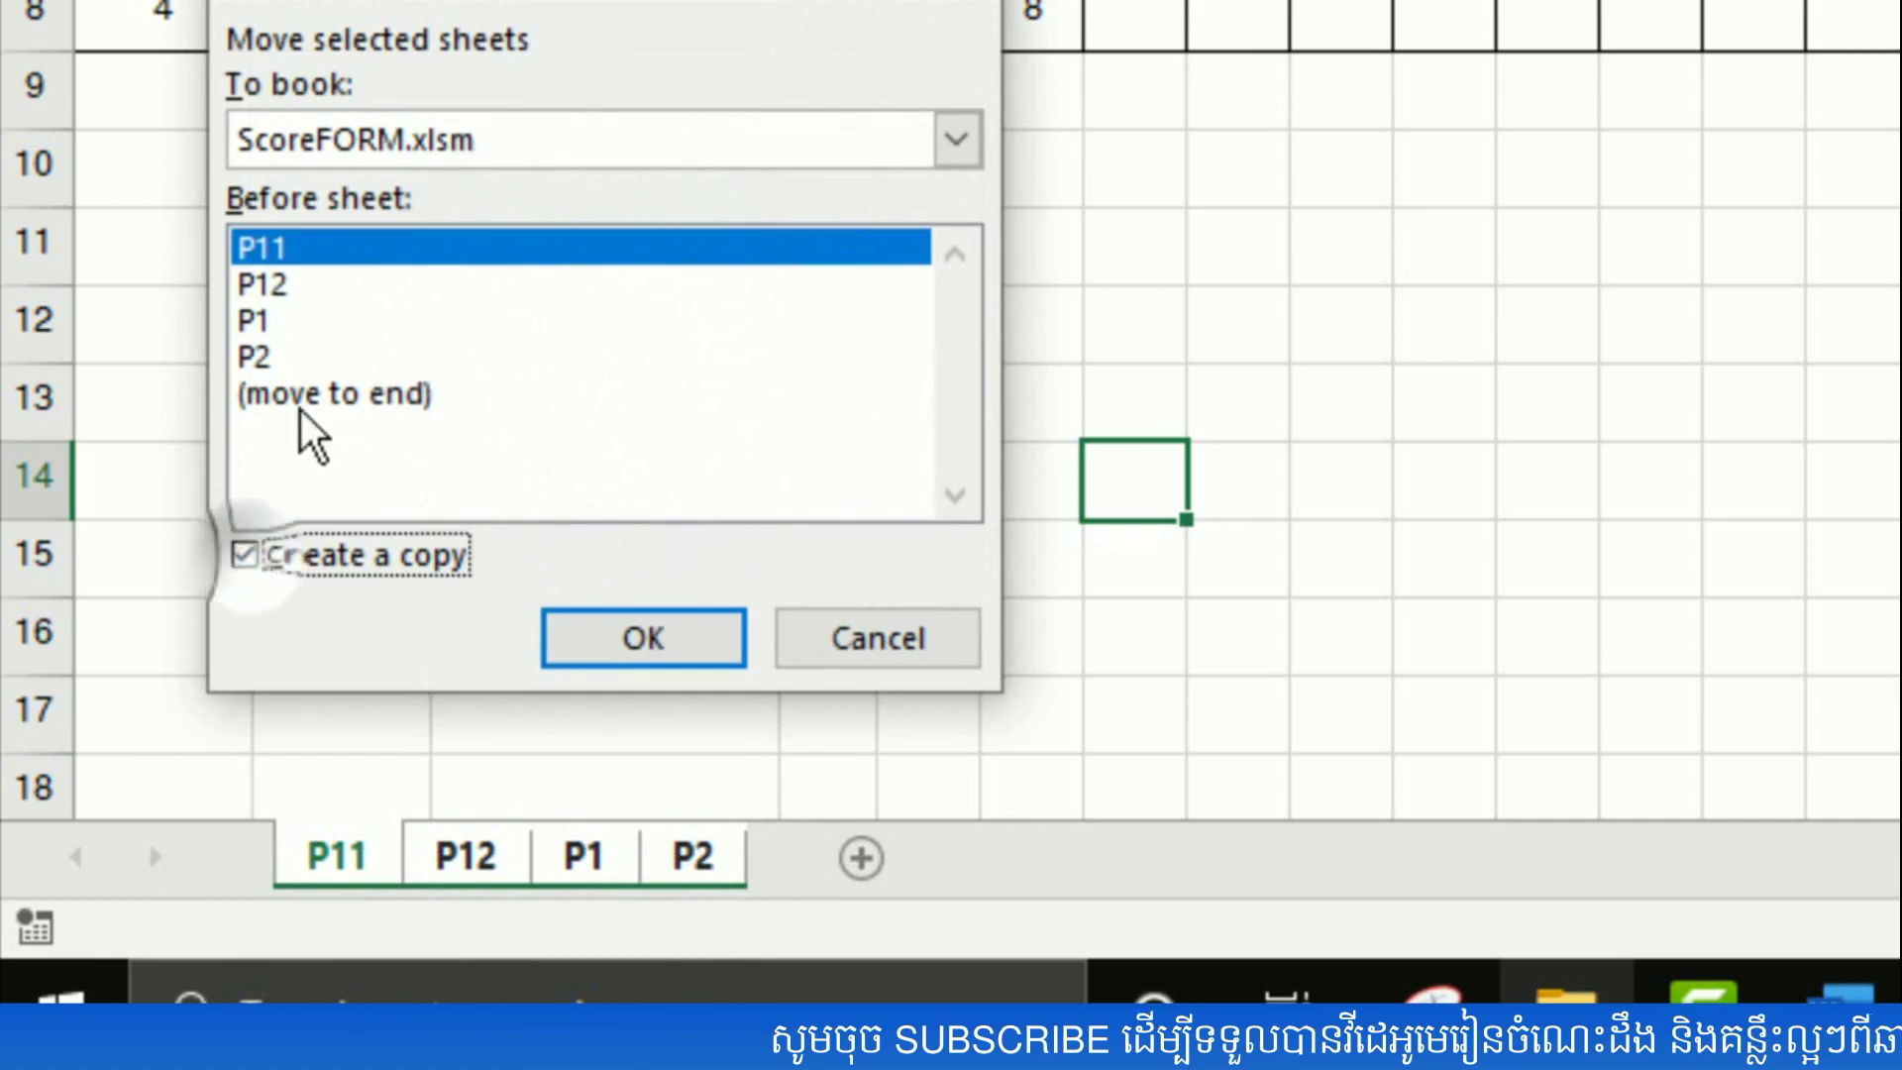
click(317, 395)
click(628, 642)
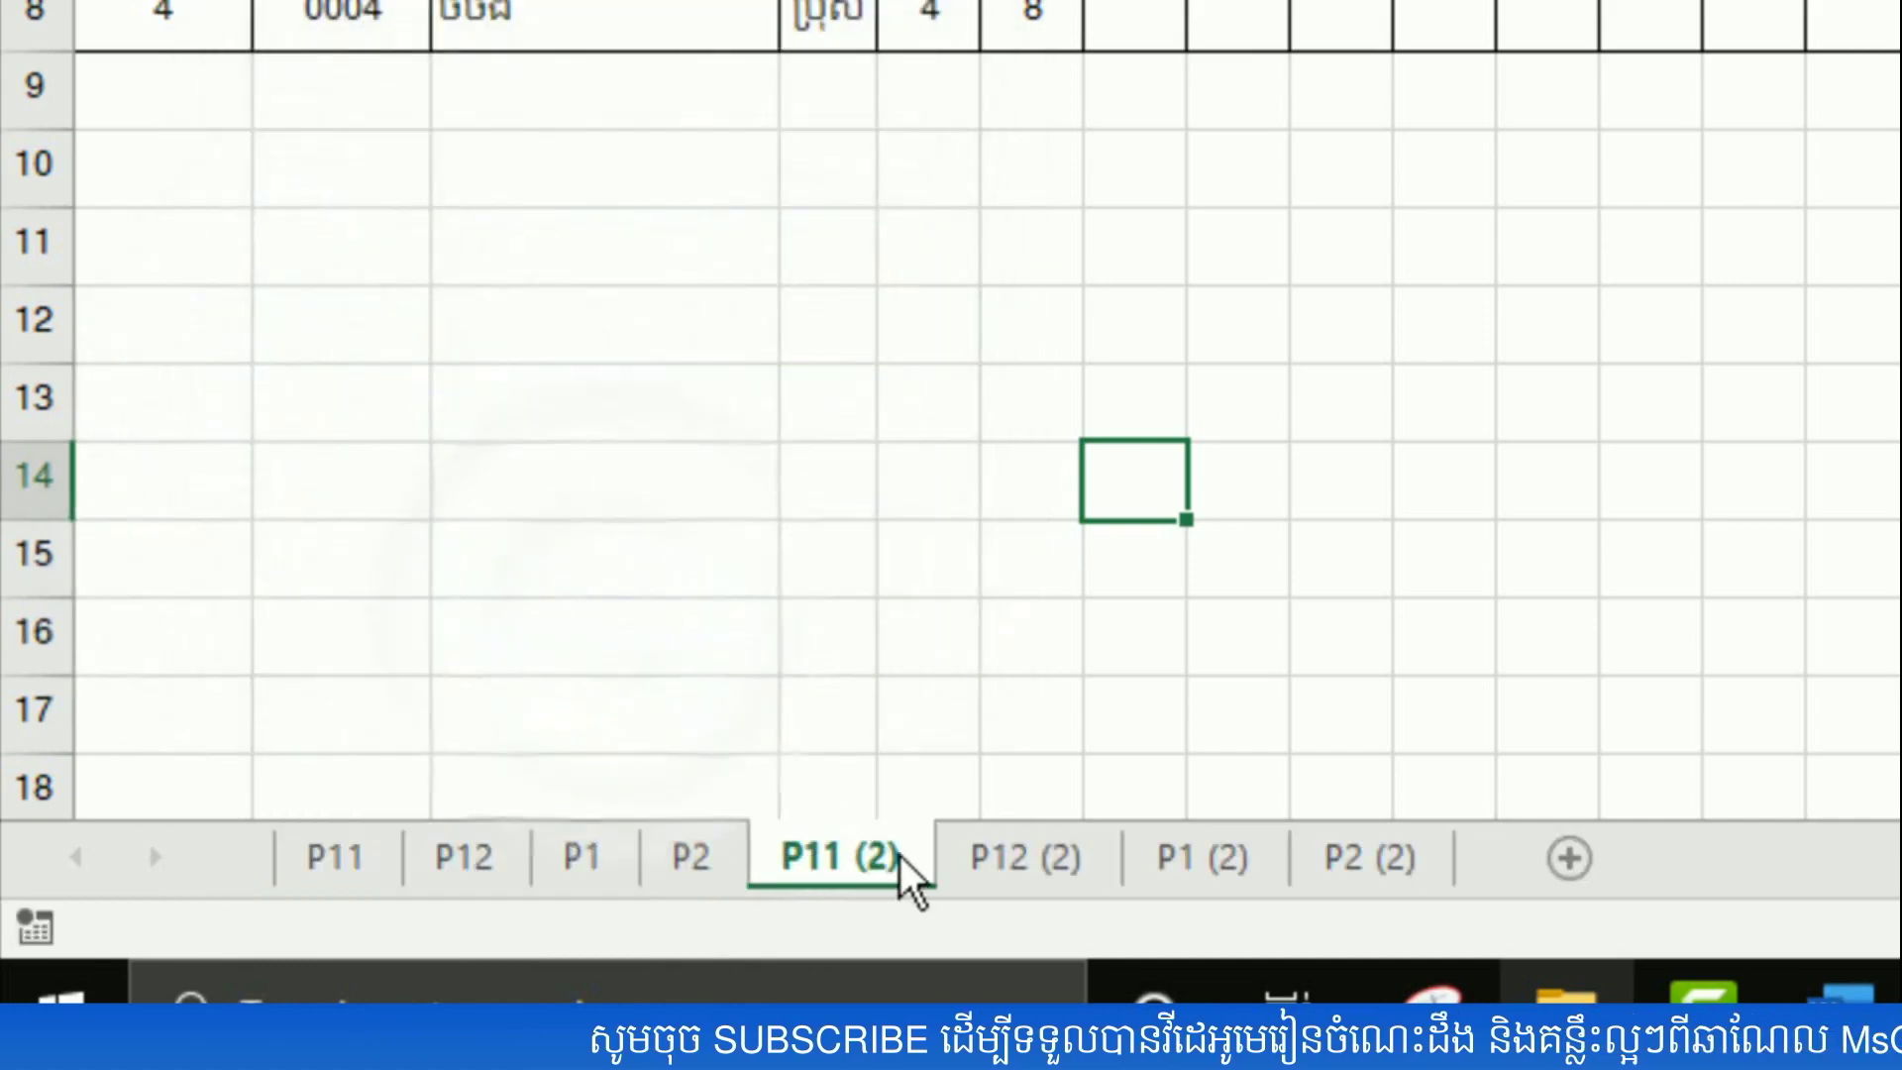
- Rename the four new copies P3, P4, P5 and P6
double_click(919, 880)
key(BackSpace)
key(BackSpace)
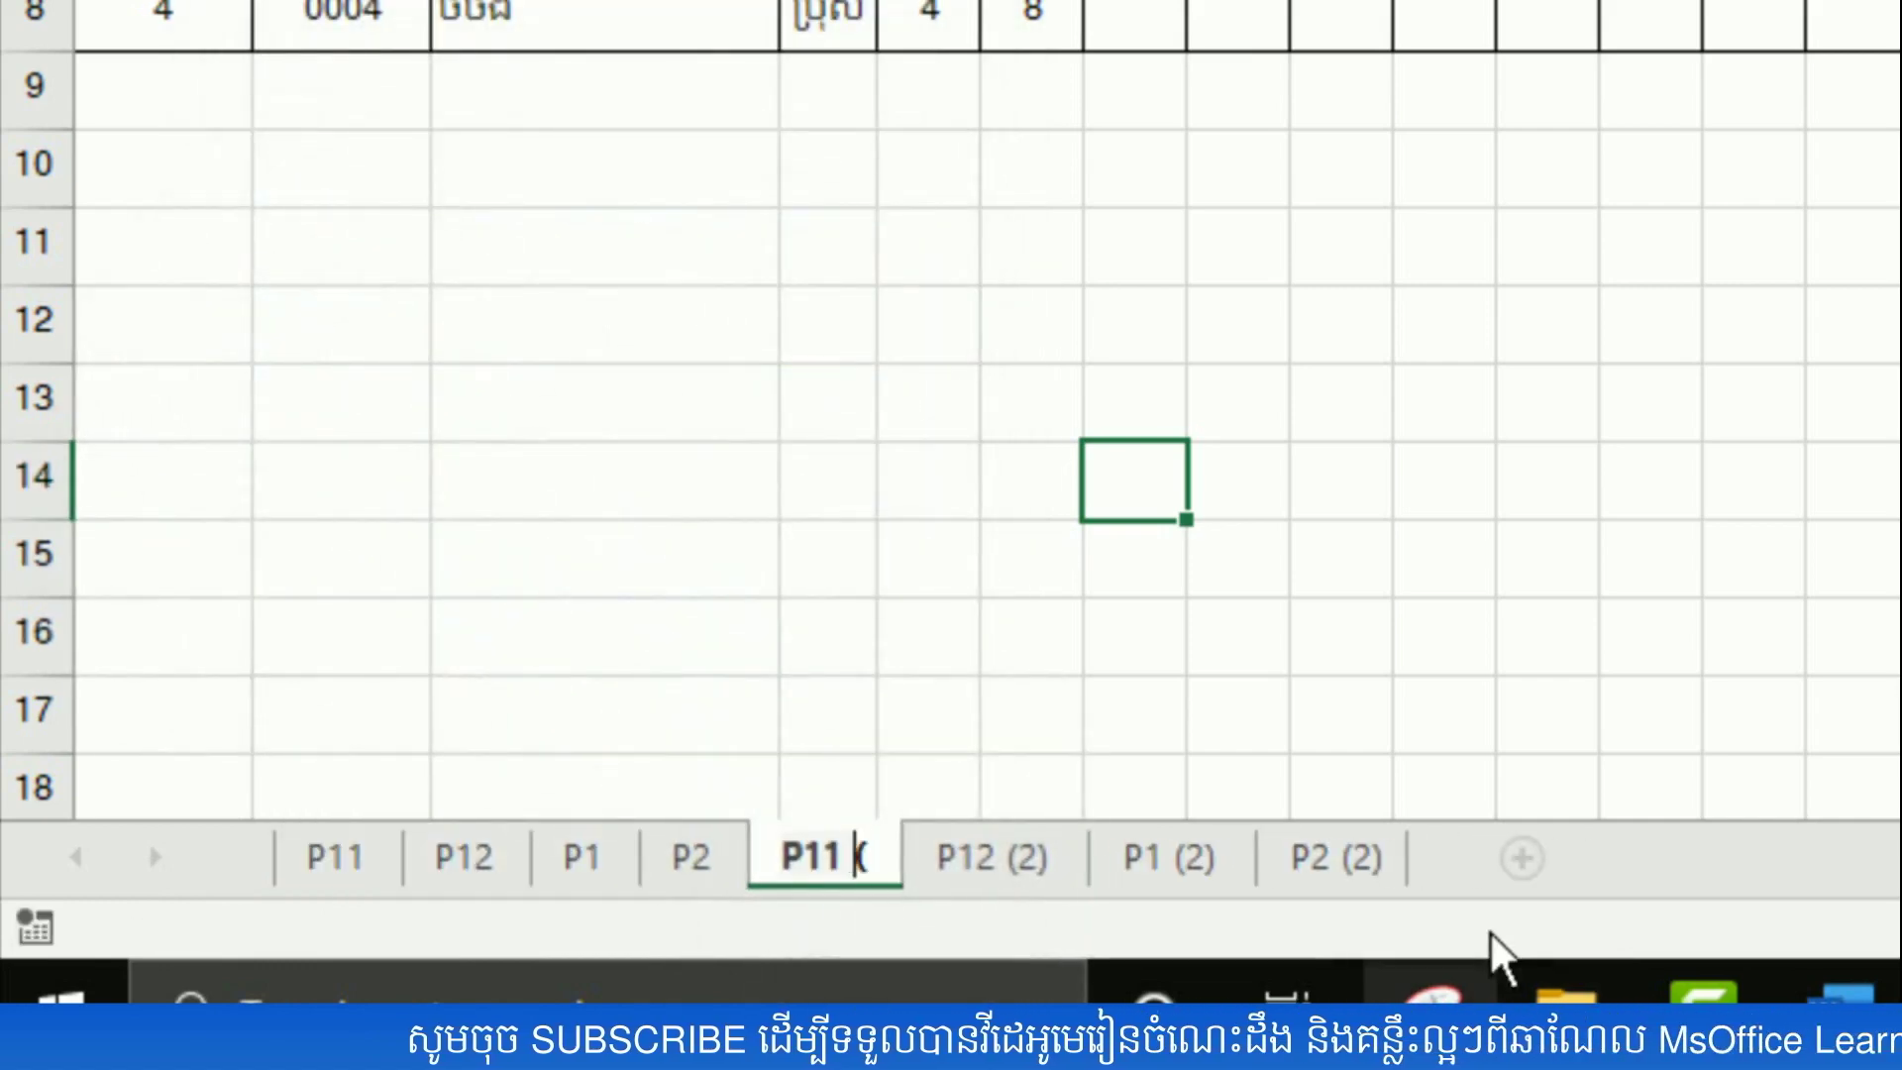
key(BackSpace)
key(BackSpace)
key(BackSpace)
key(BackSpace)
text(3)
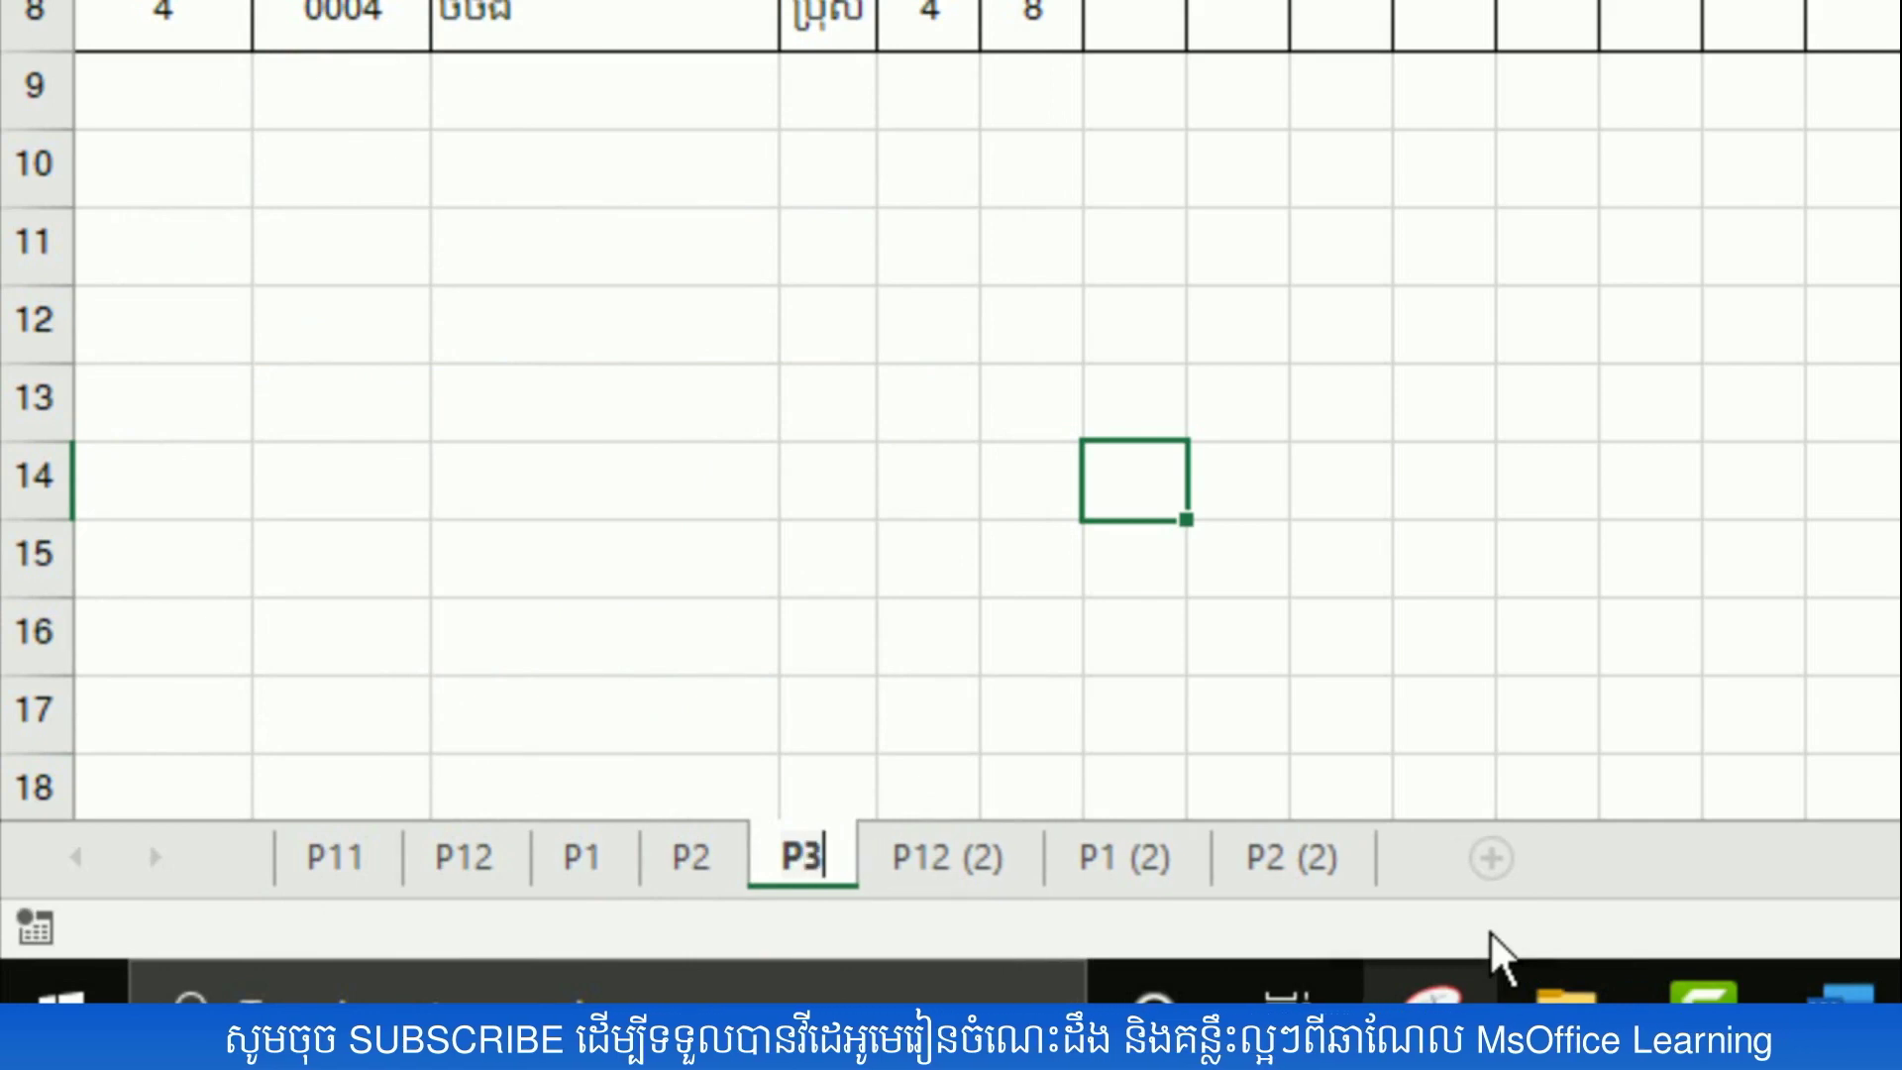
double_click(997, 880)
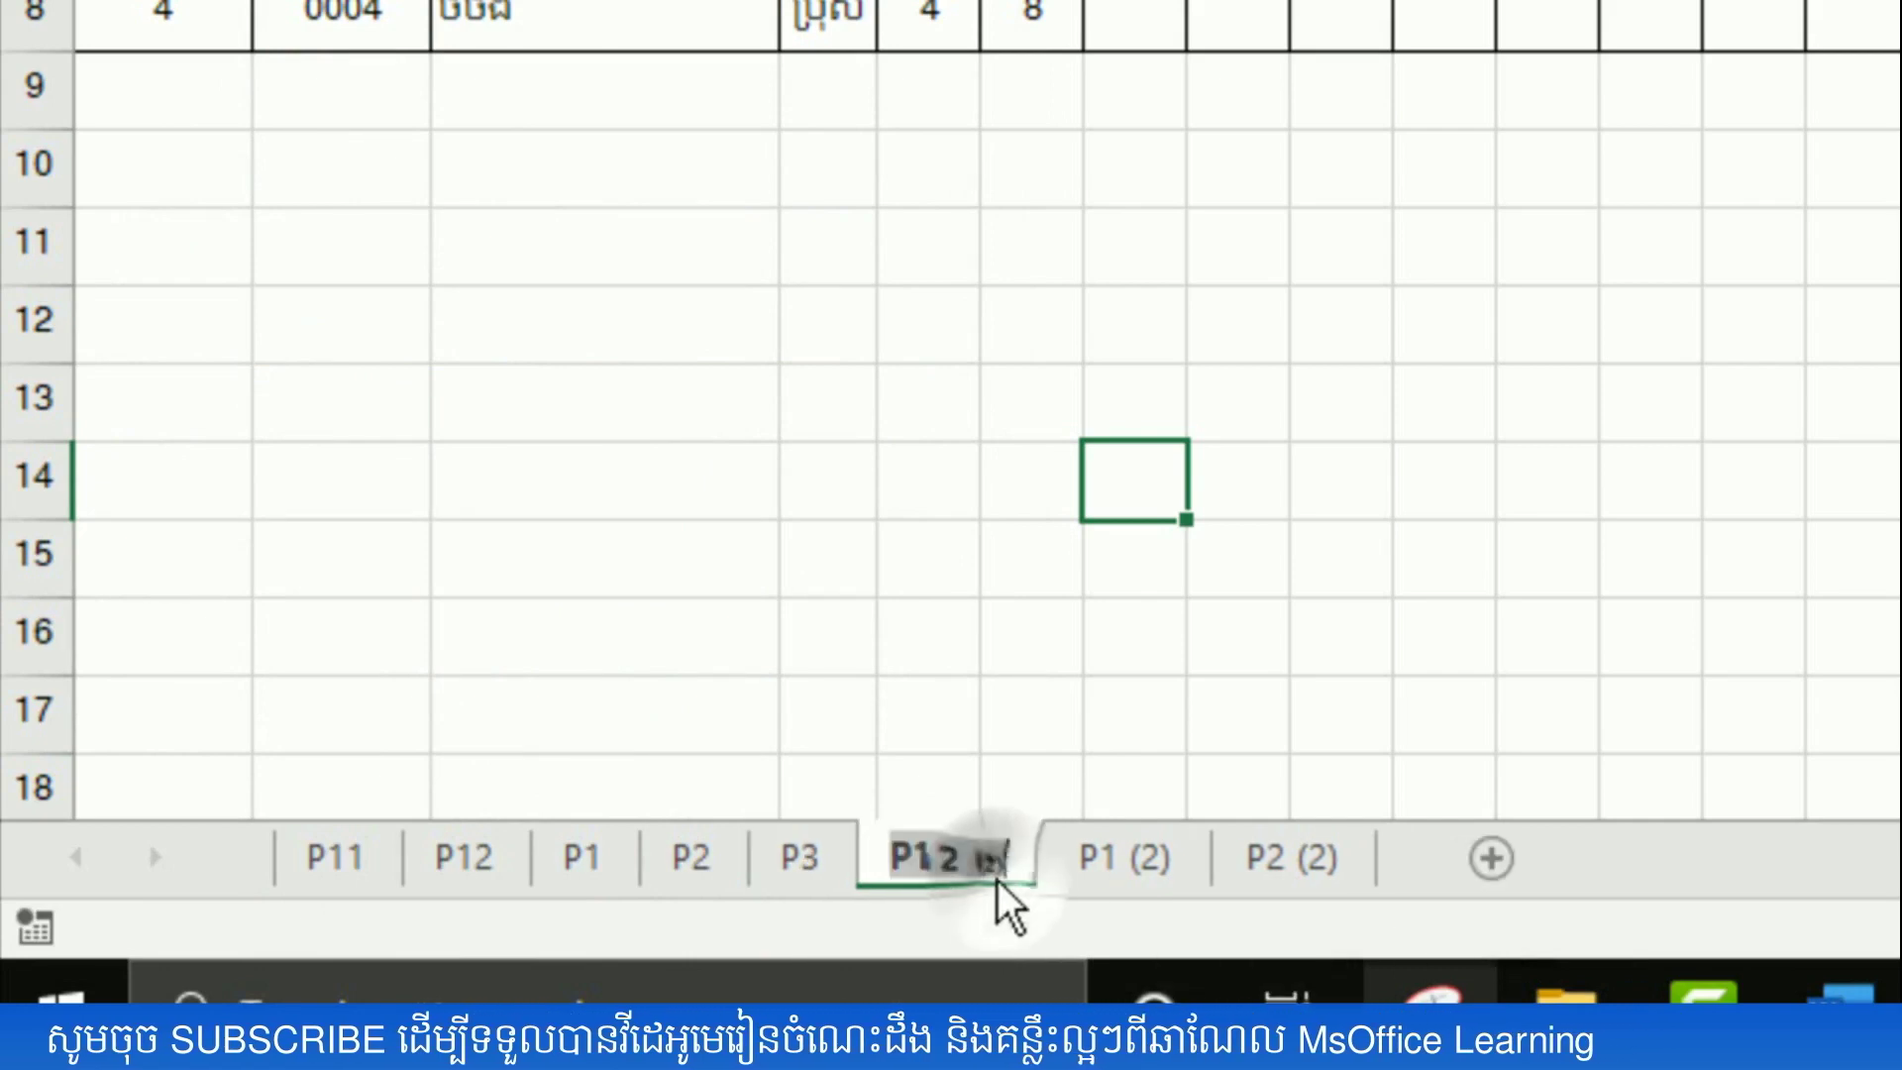
key(BackSpace)
key(BackSpace)
key(BackSpace)
key(BackSpace)
key(BackSpace)
key(BackSpace)
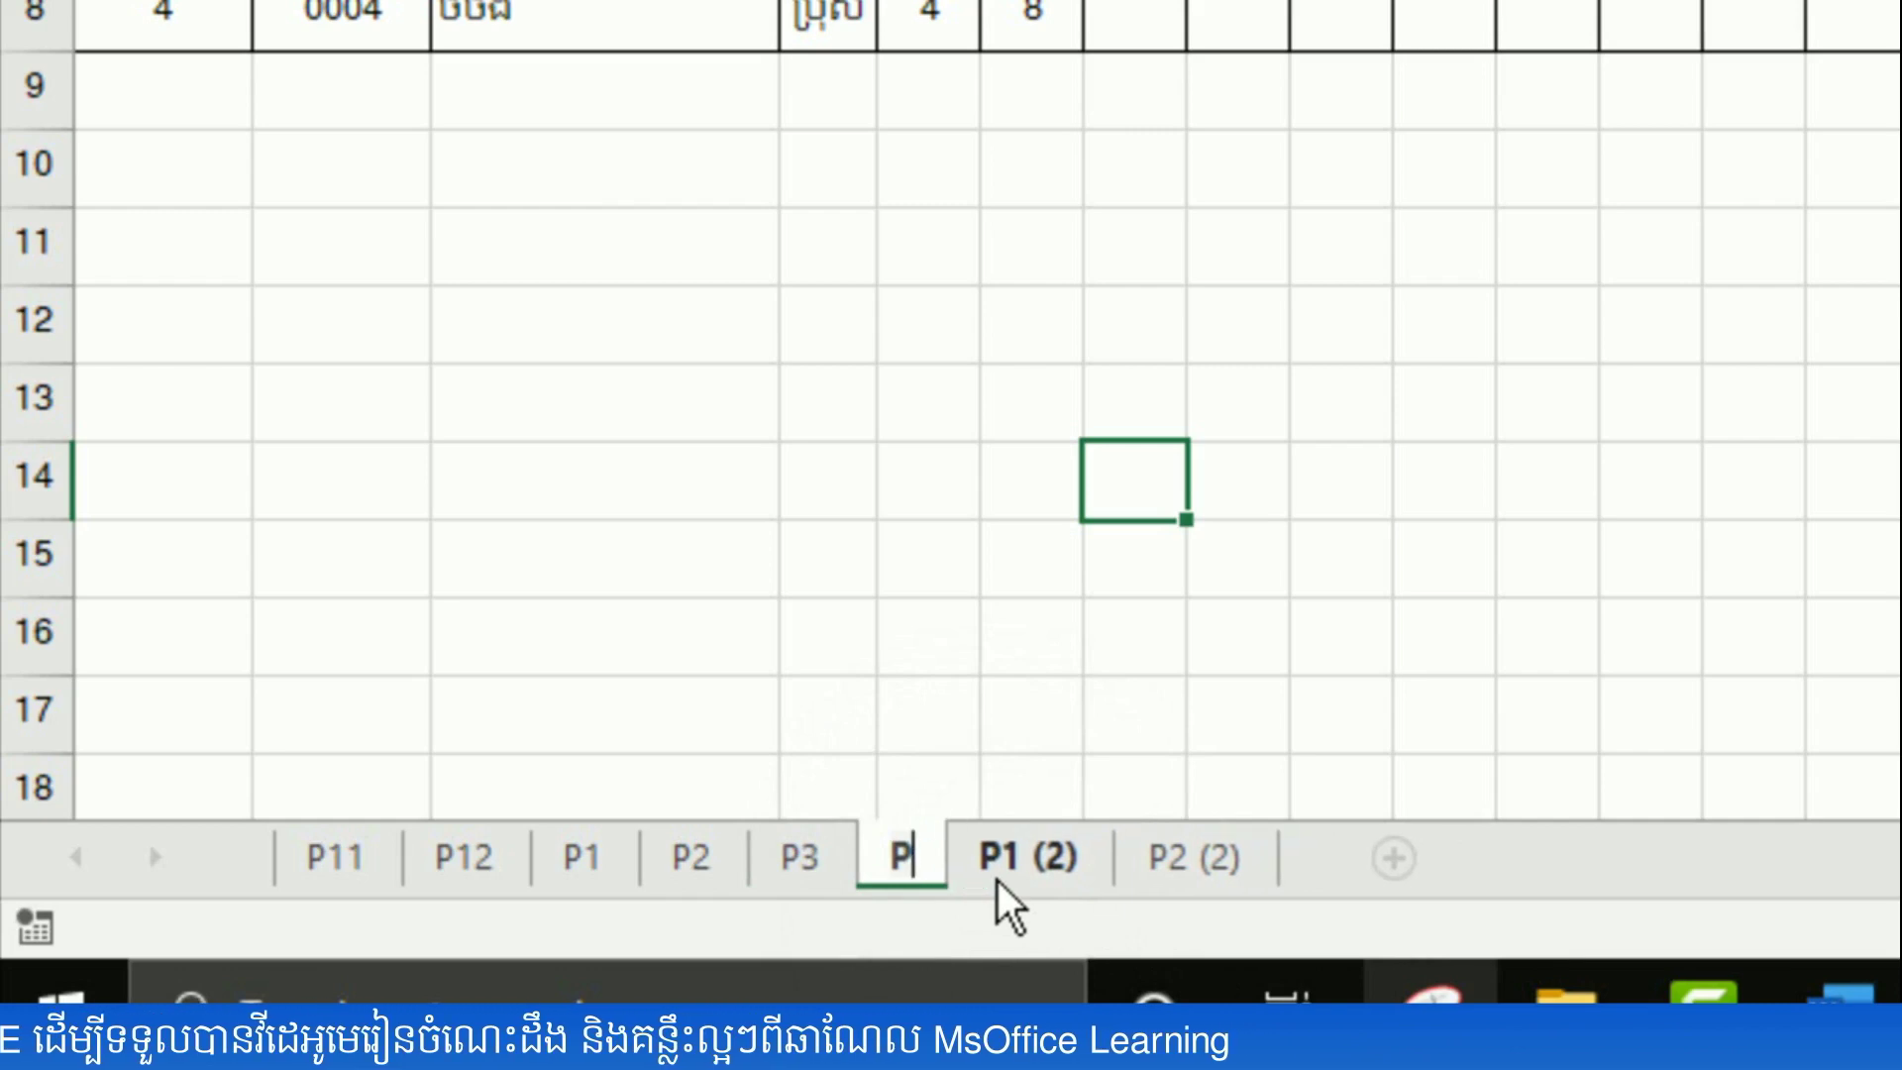
text(4)
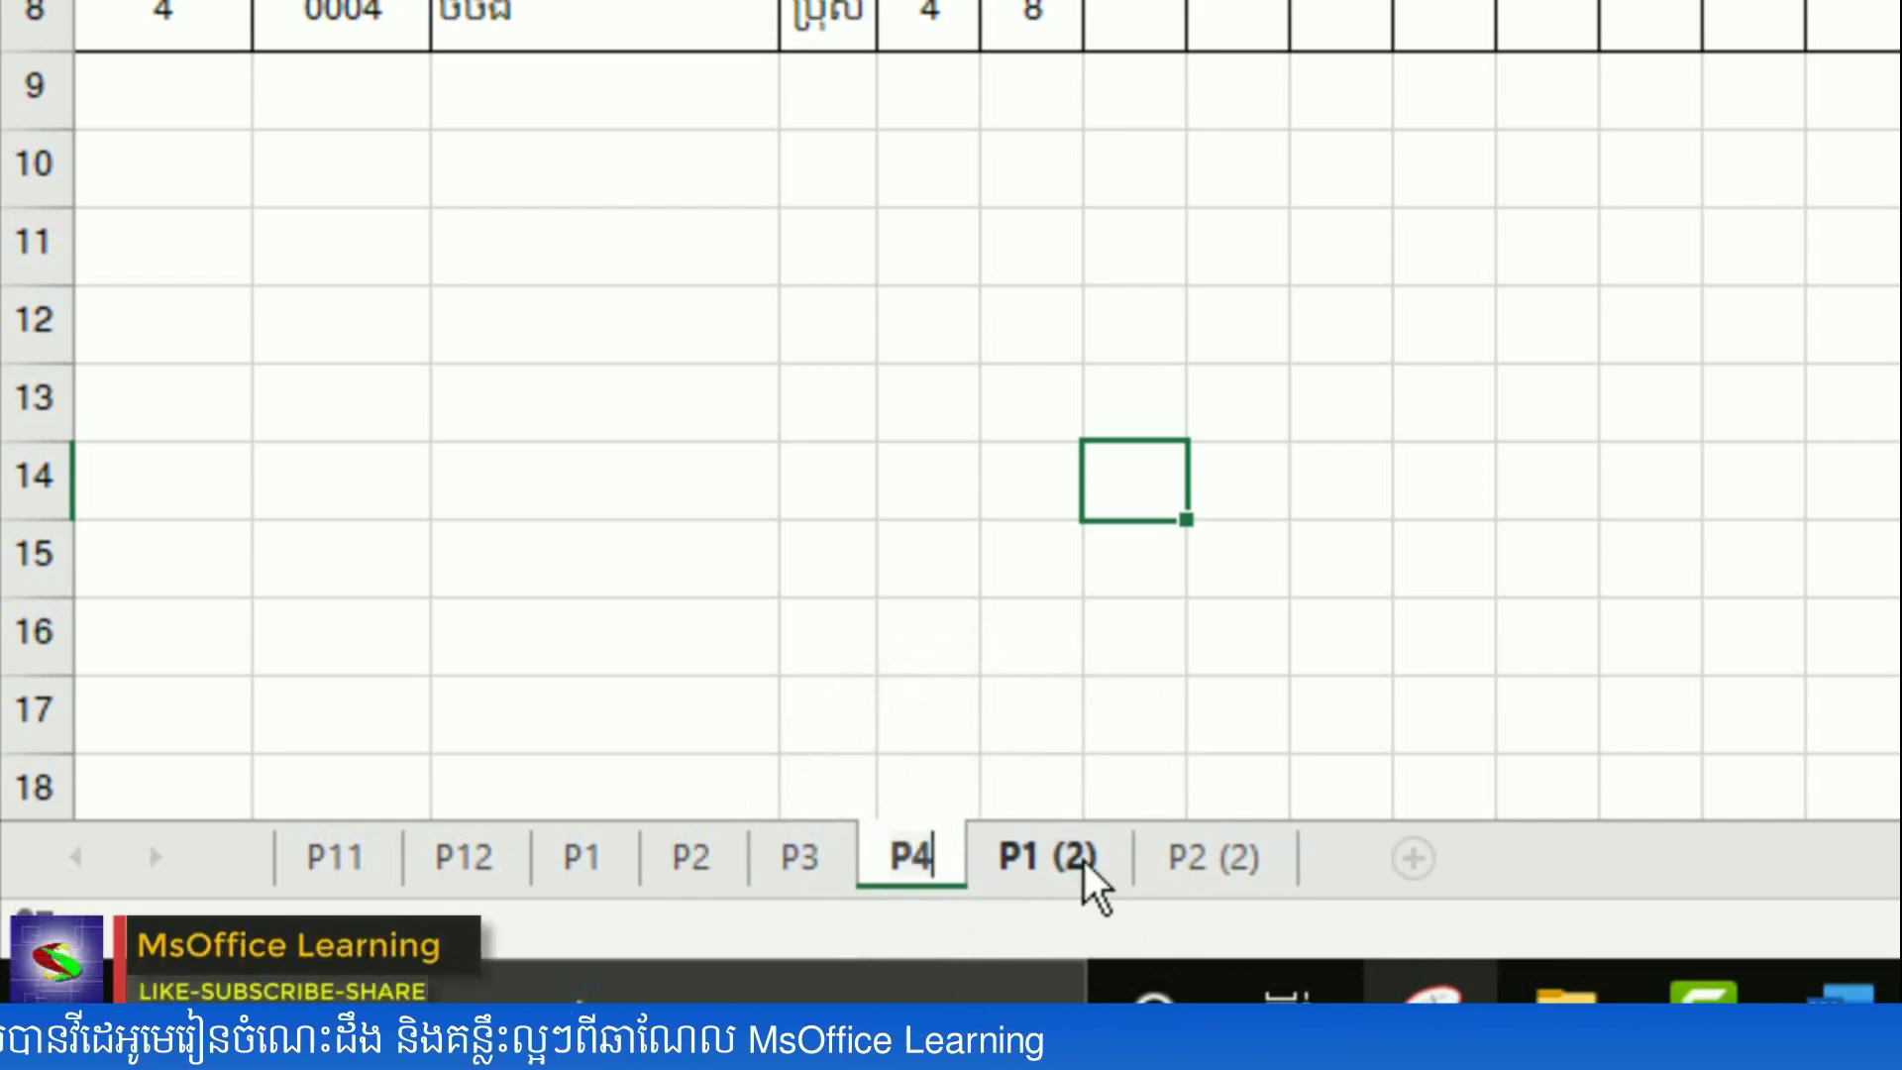
double_click(1087, 860)
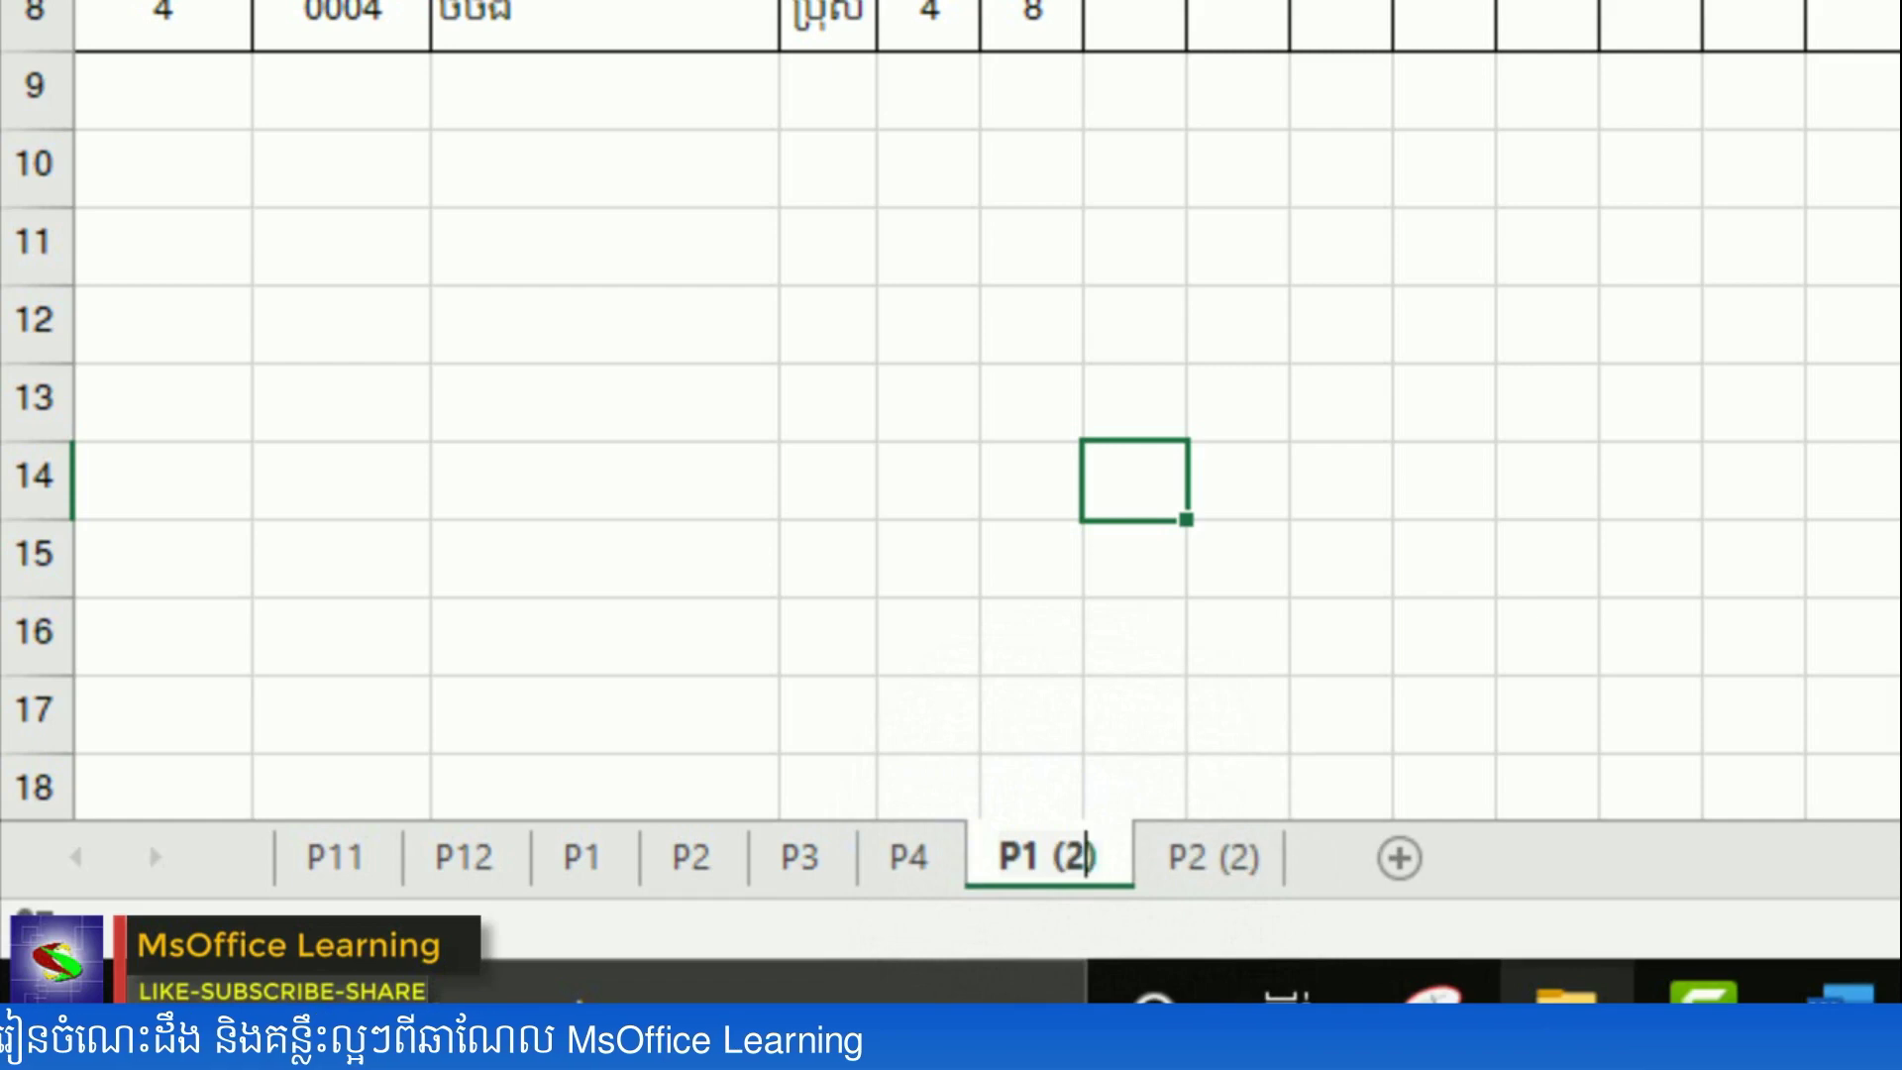
key(BackSpace)
key(BackSpace)
key(BackSpace)
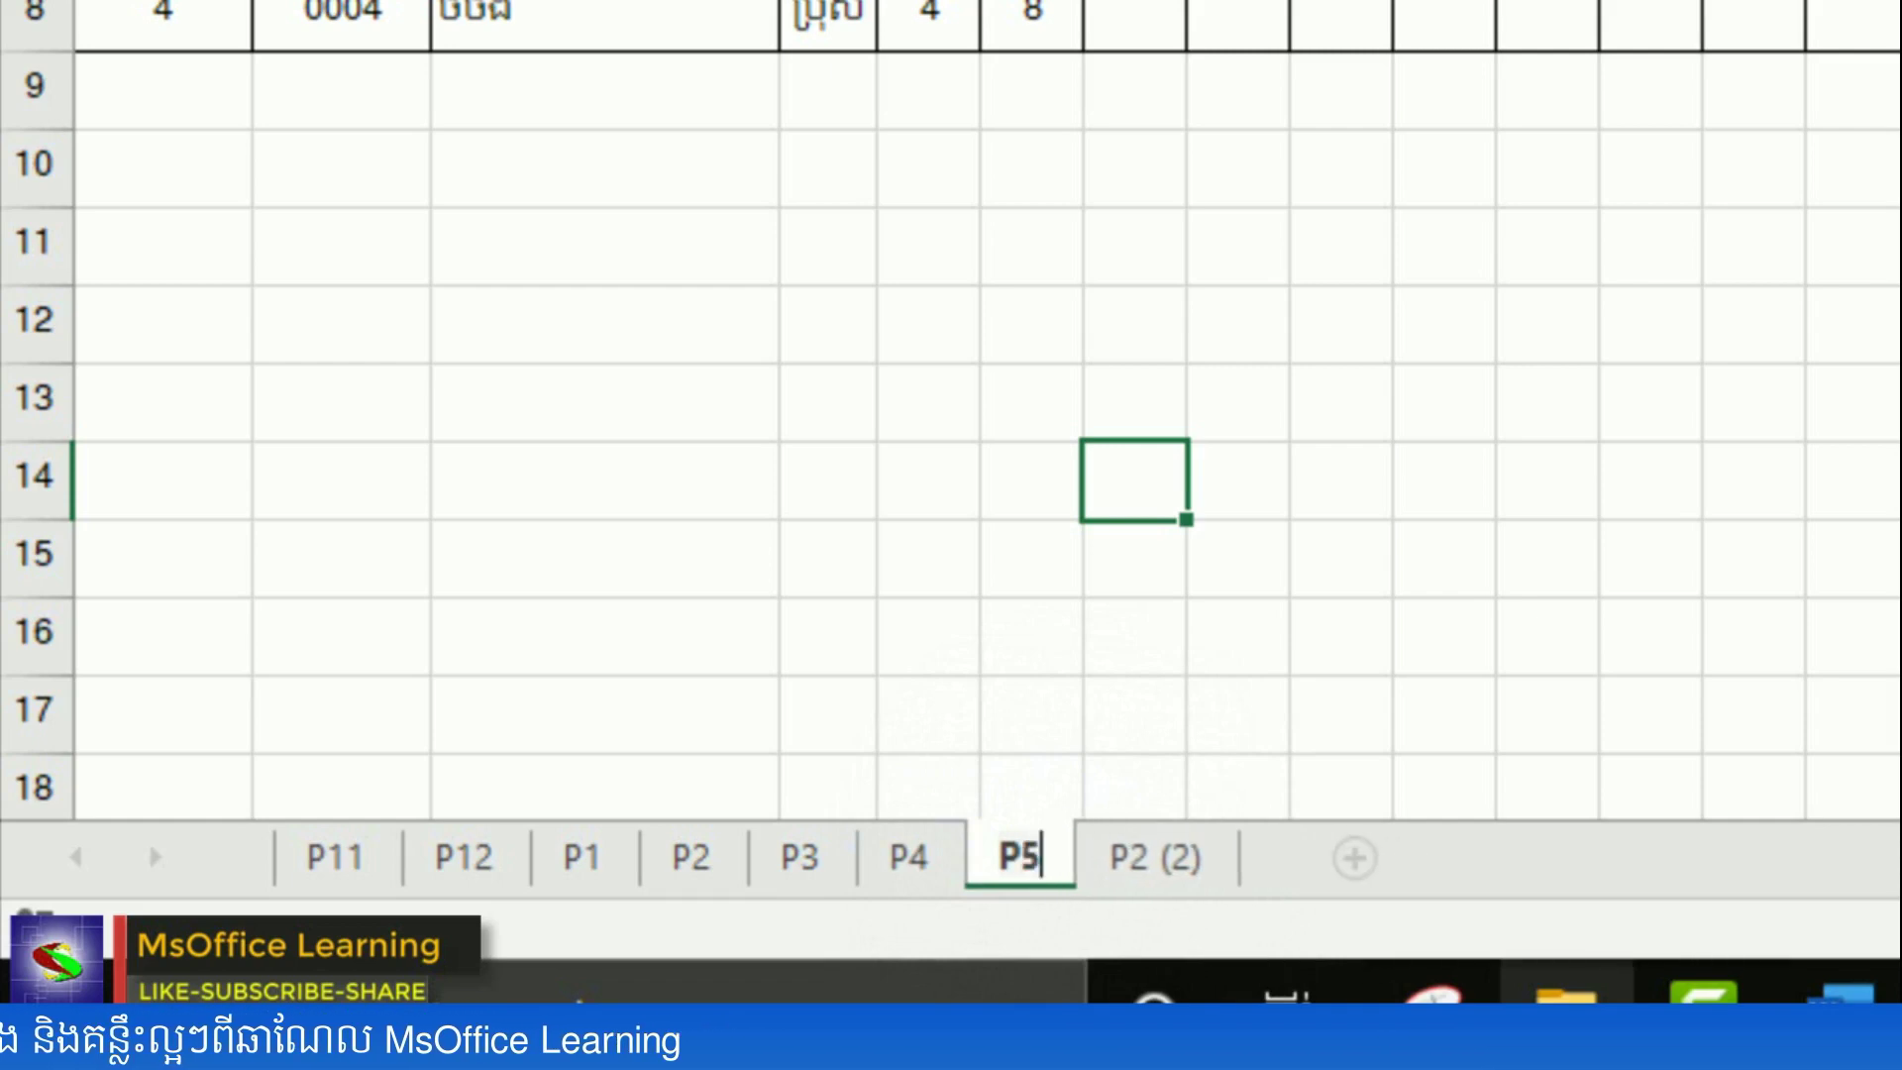
double_click(1193, 860)
click(1196, 861)
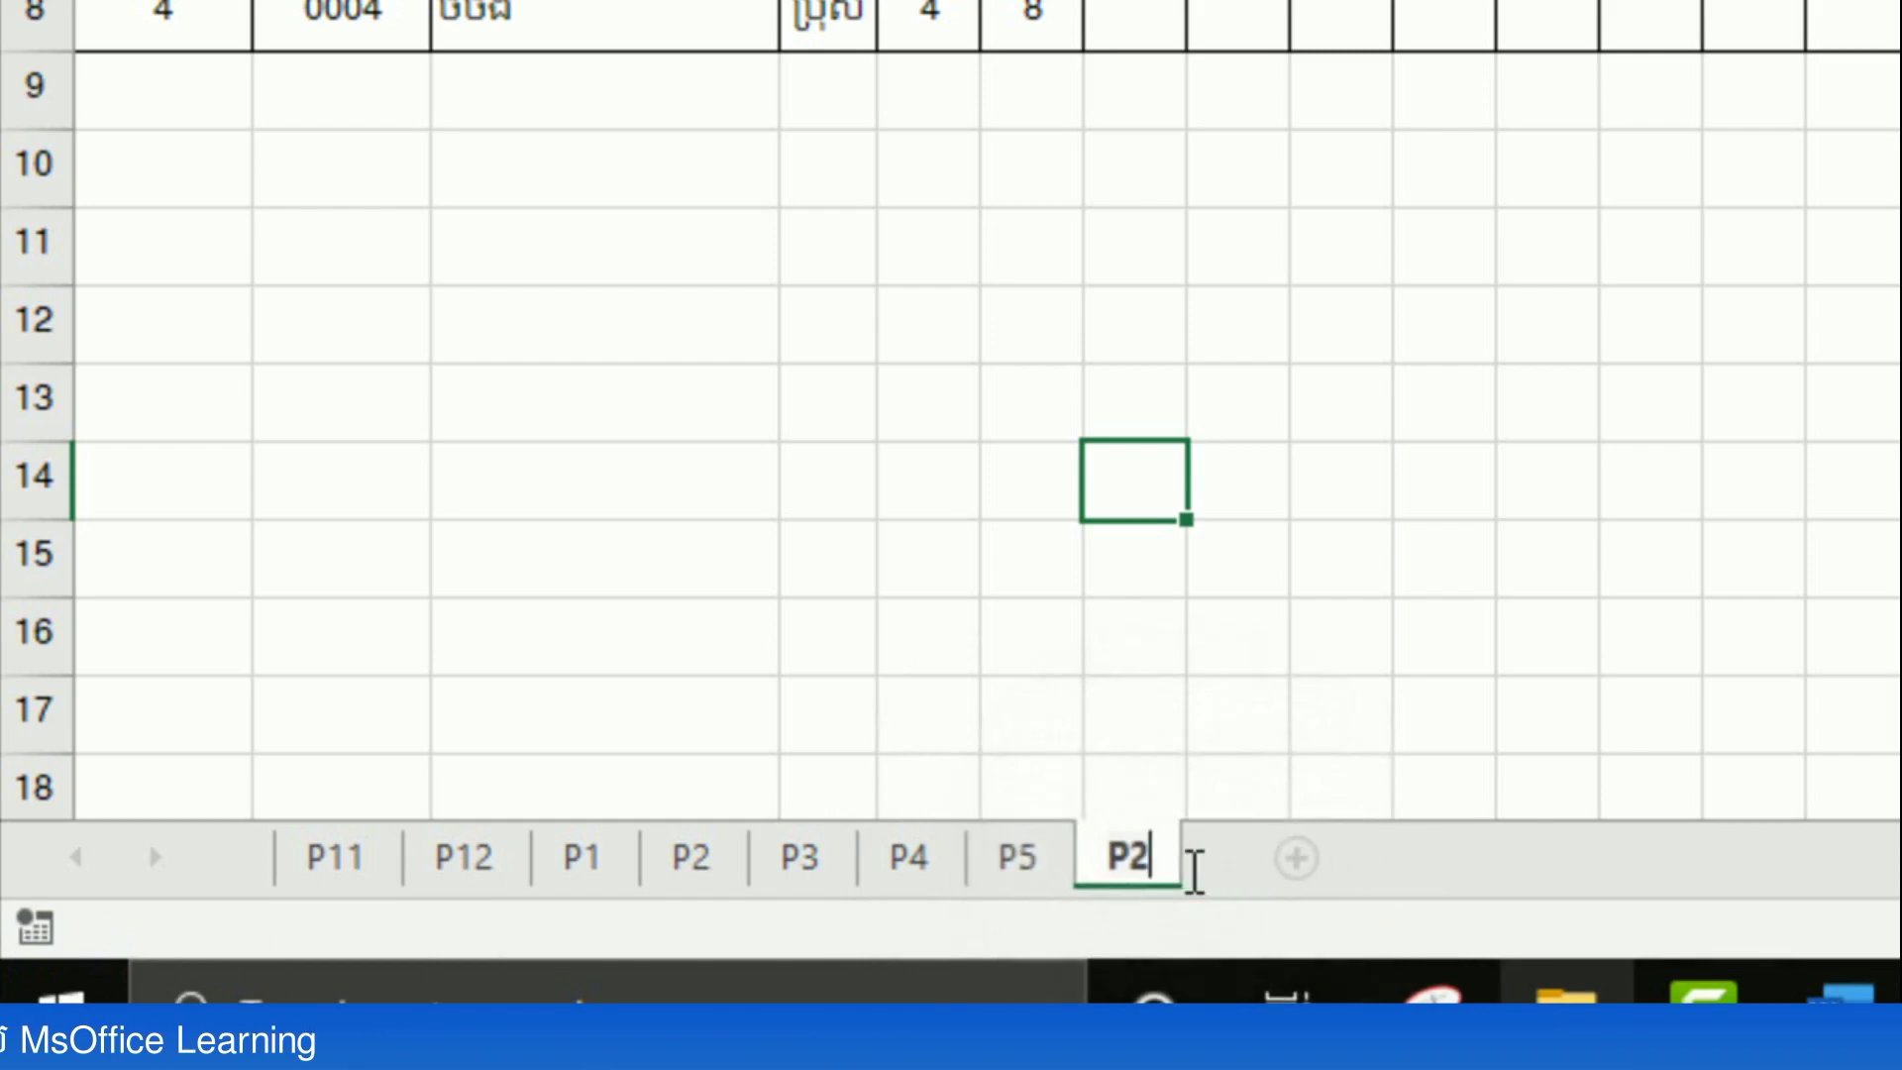
text(6)
key(Return)
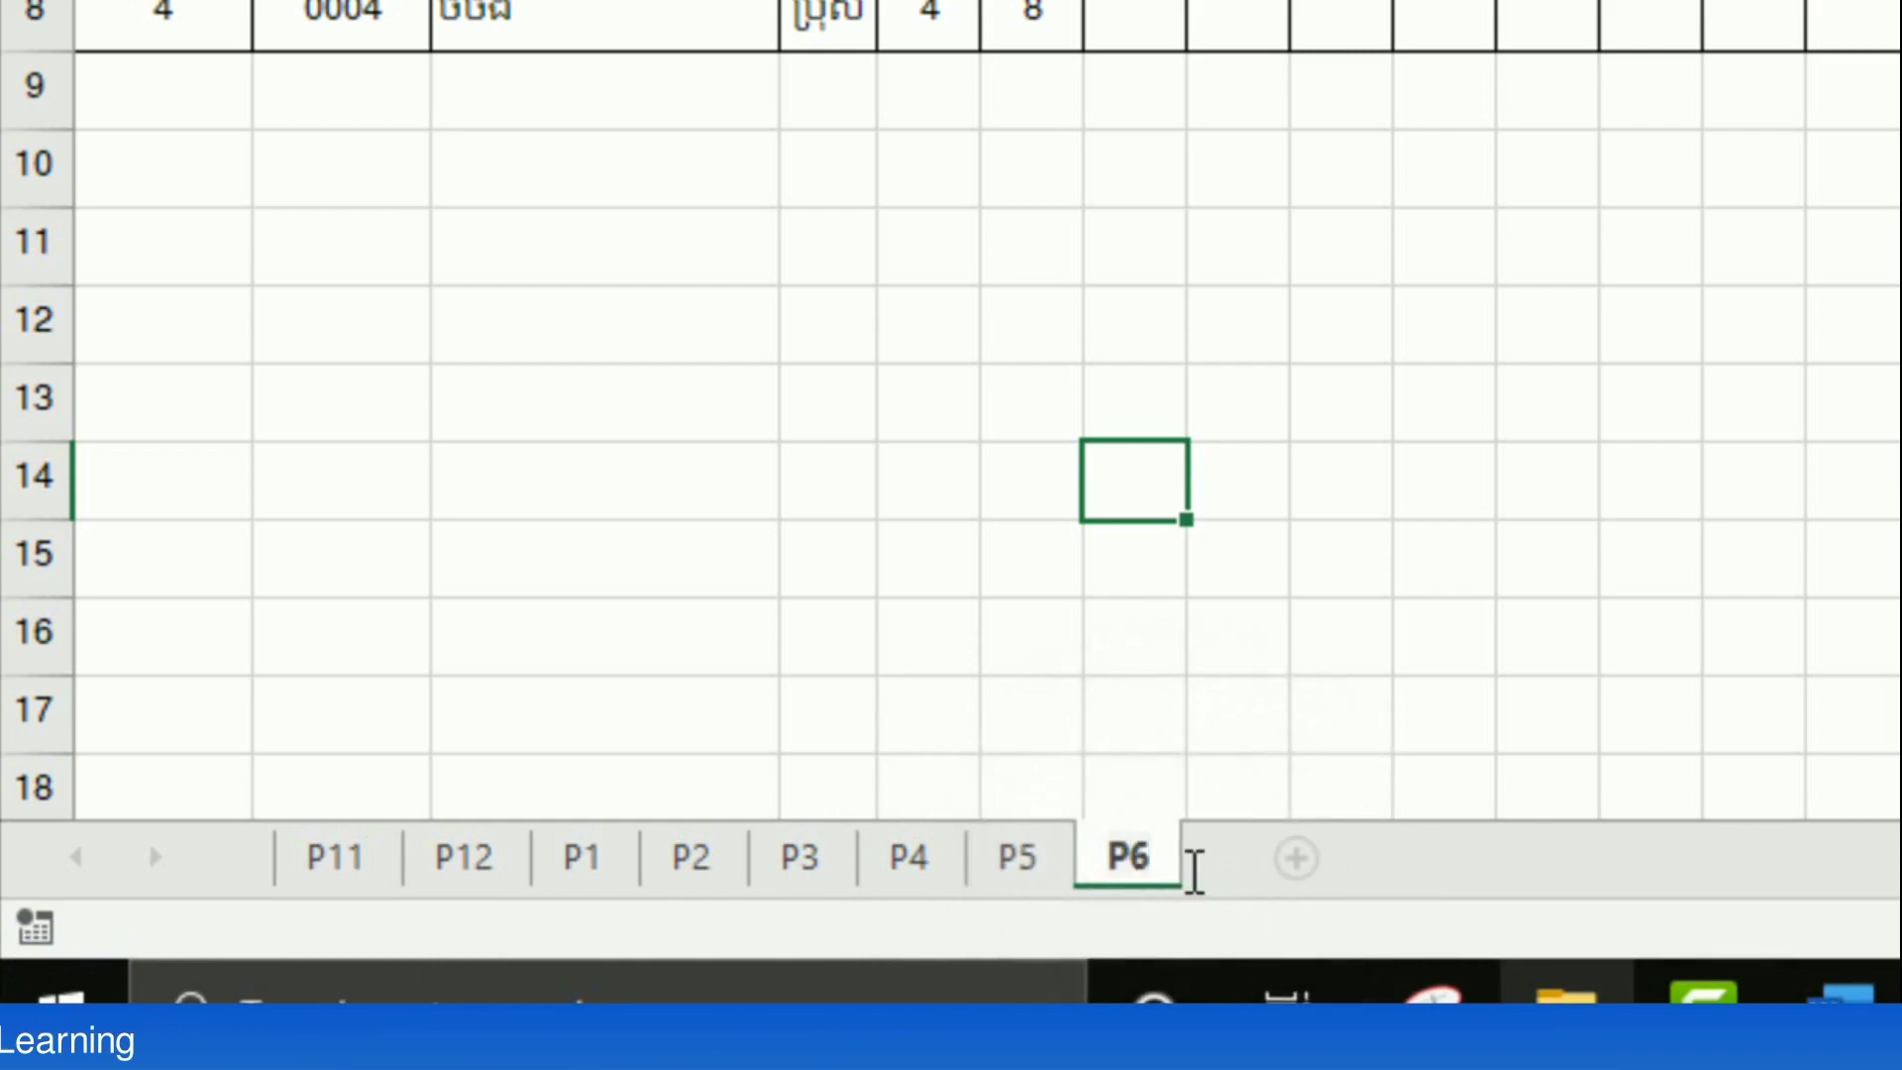
click(1328, 745)
- Copy the grouped sheets P5 and P6 to the end of the workbook
ctrl+click(1059, 877)
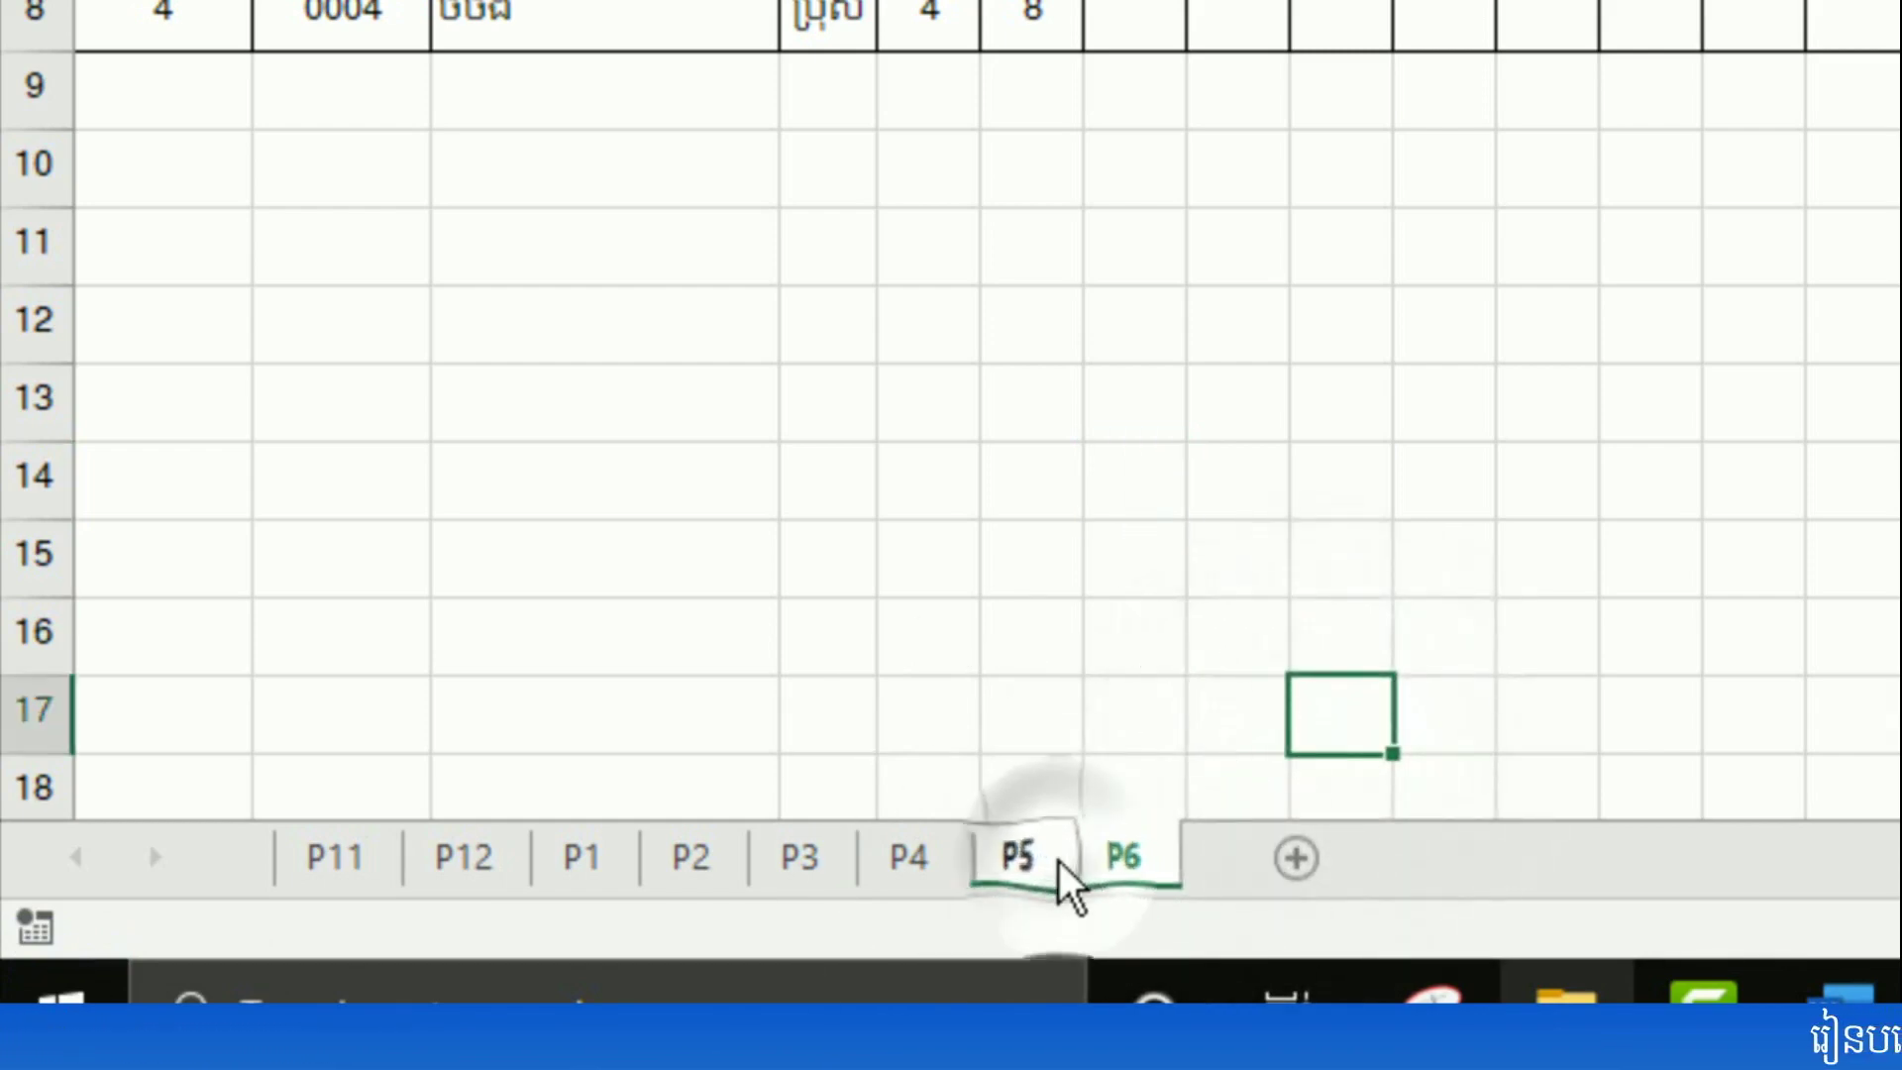
right_click(1060, 880)
click(1287, 364)
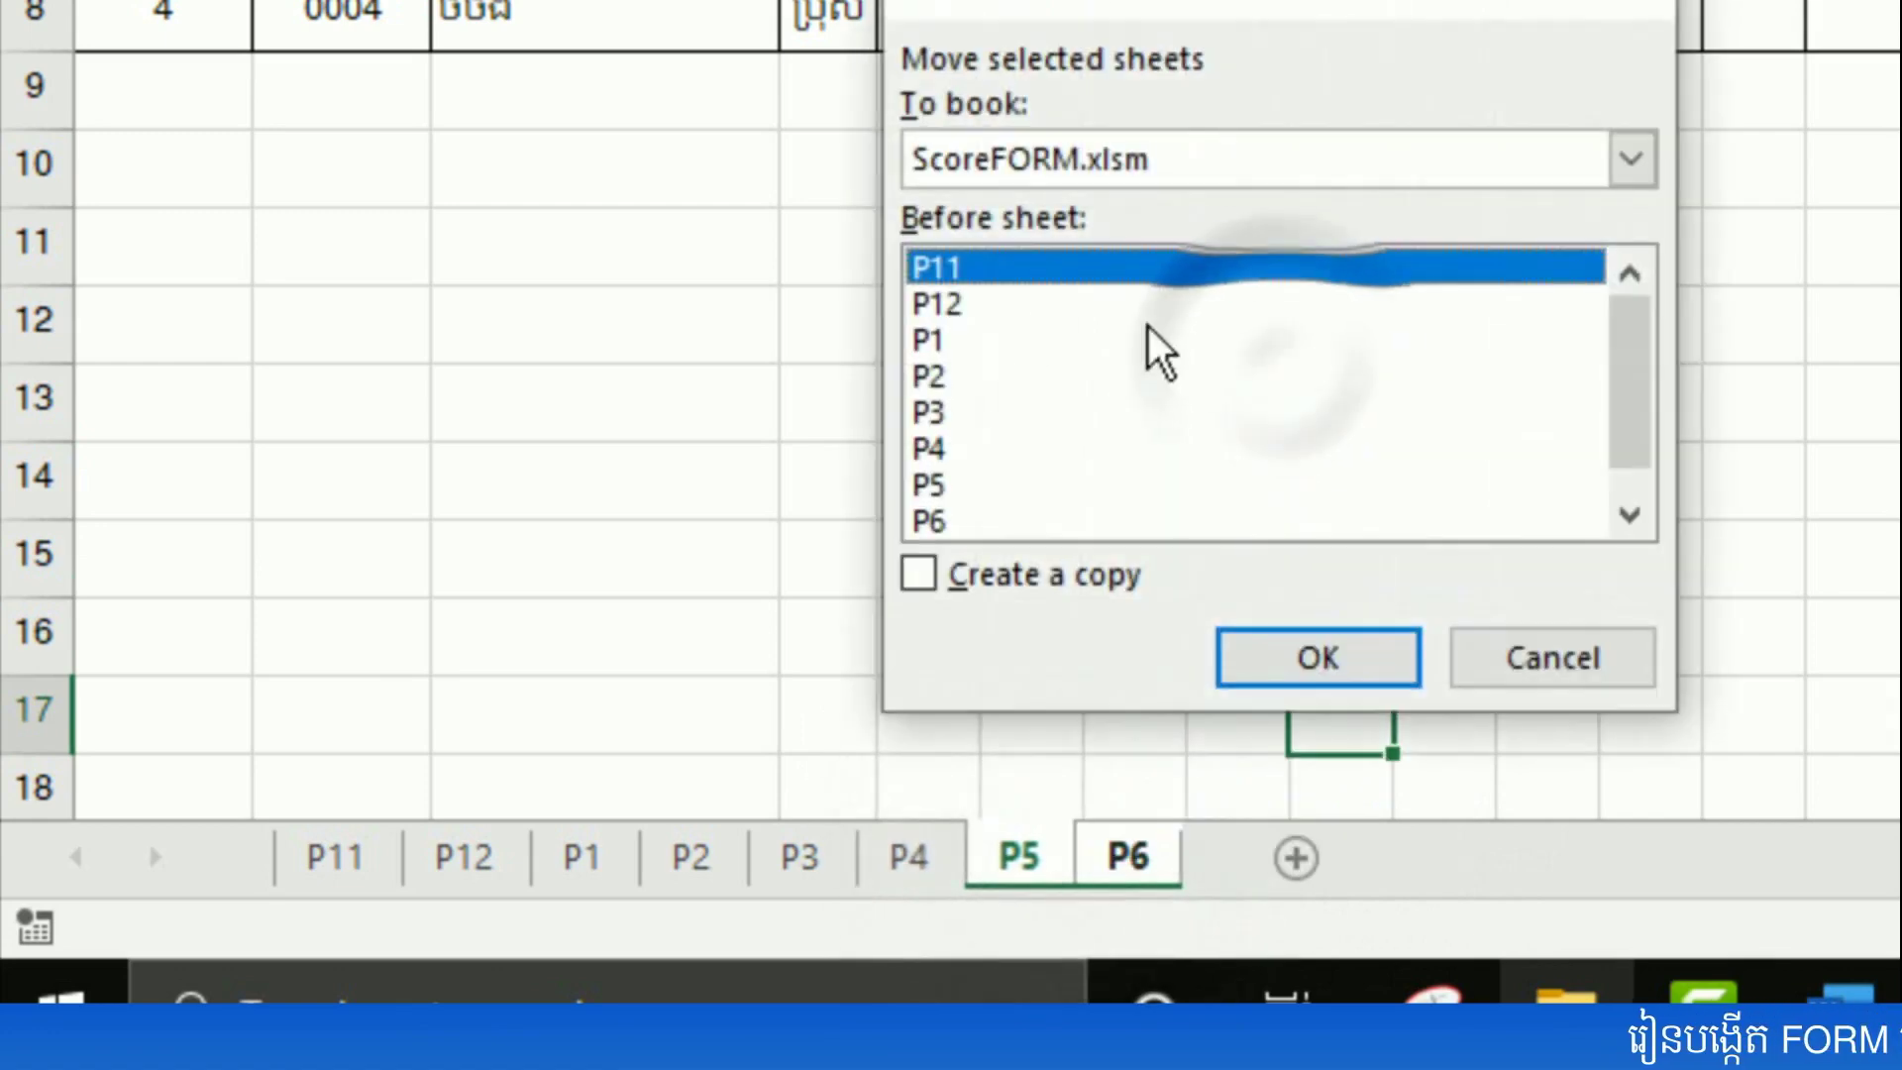
click(919, 574)
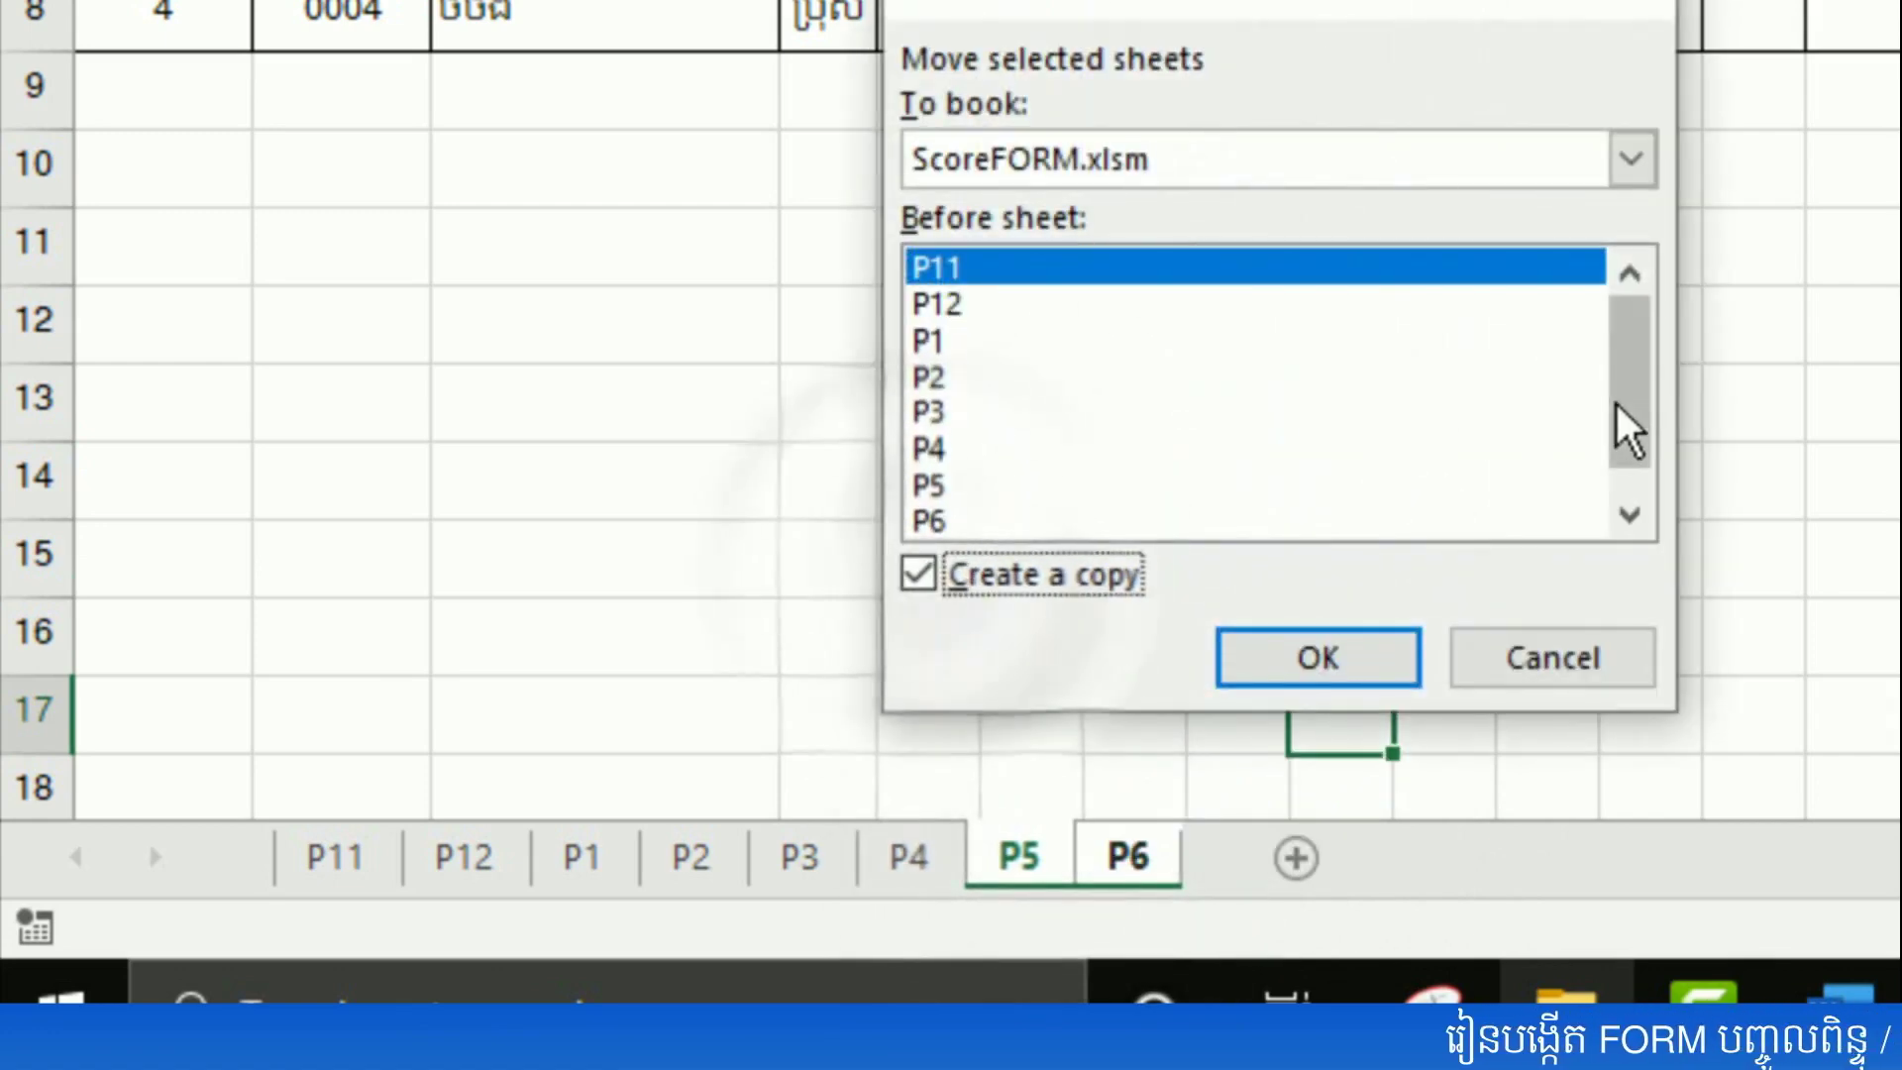
drag(1625, 424, 1554, 509)
click(1010, 522)
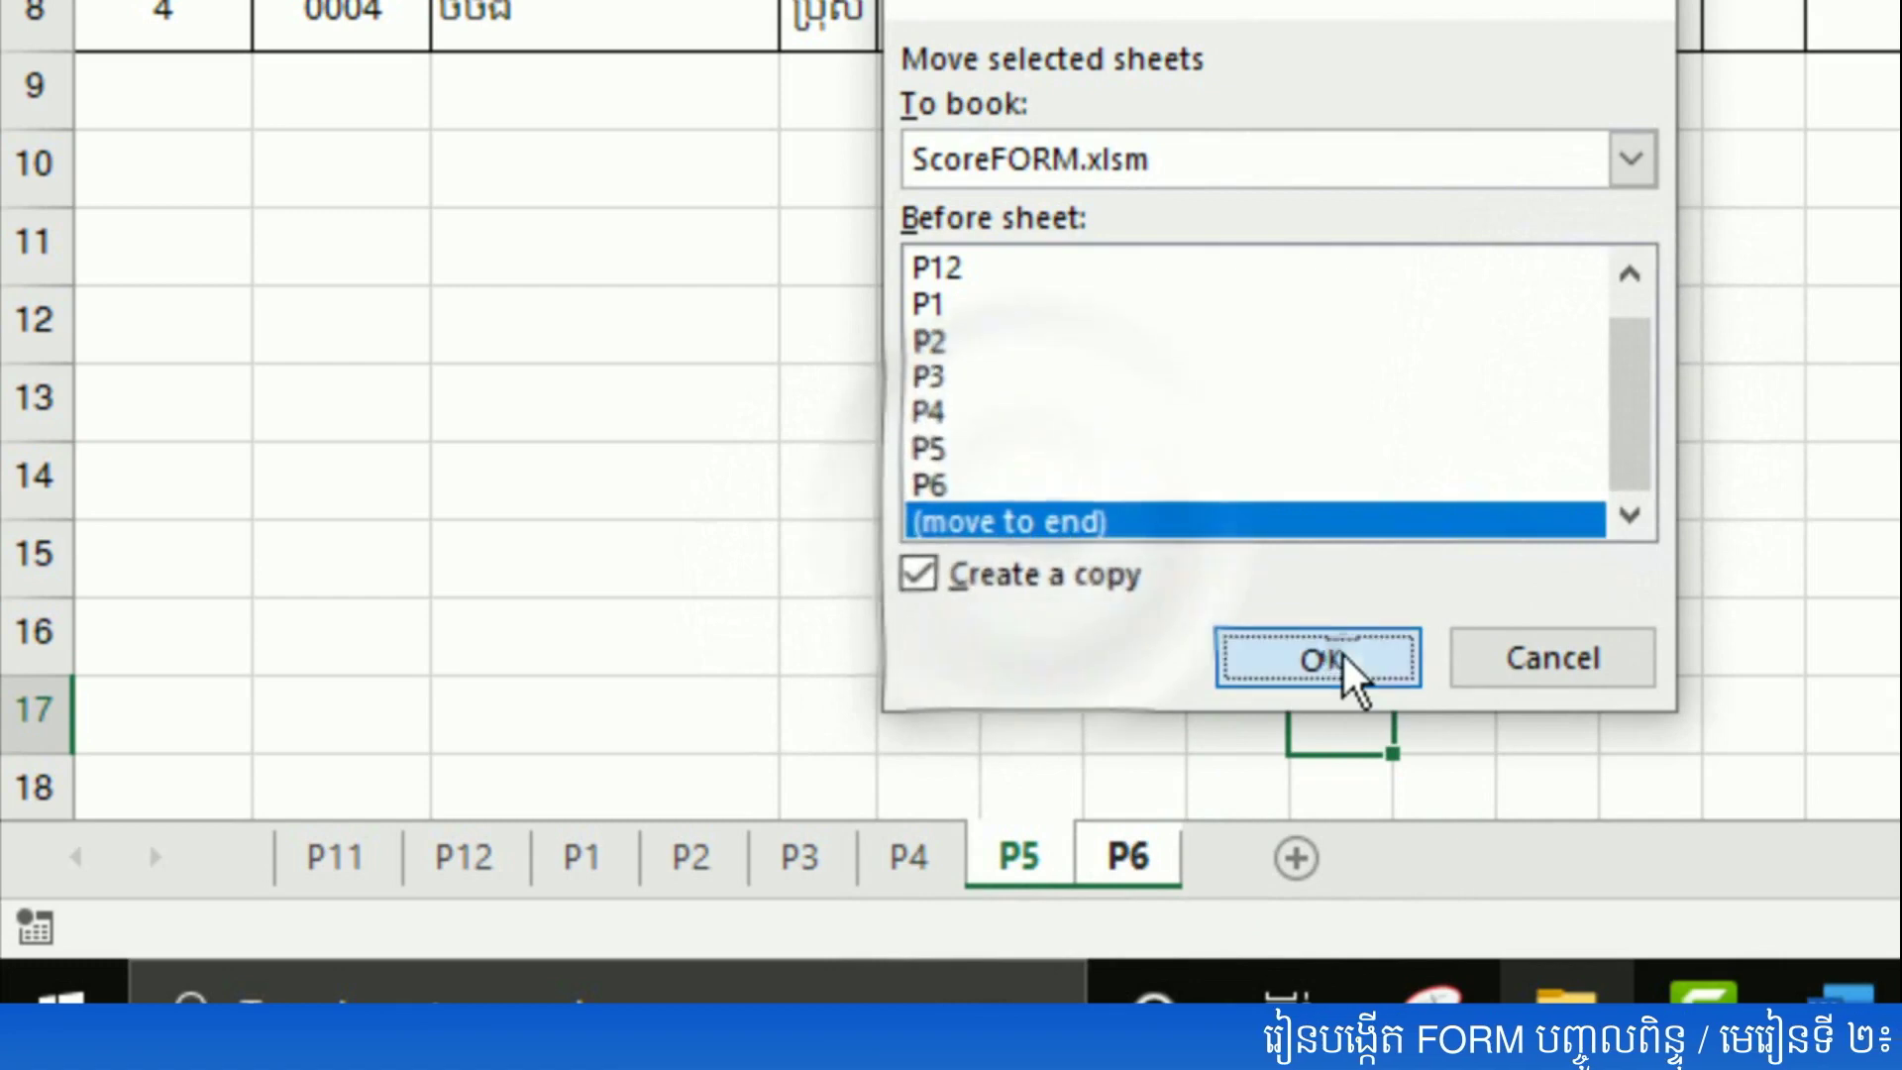
click(1347, 677)
- Rename the P5 (2) and P6 (2) copies to P7 and P8
double_click(1278, 854)
text(P7)
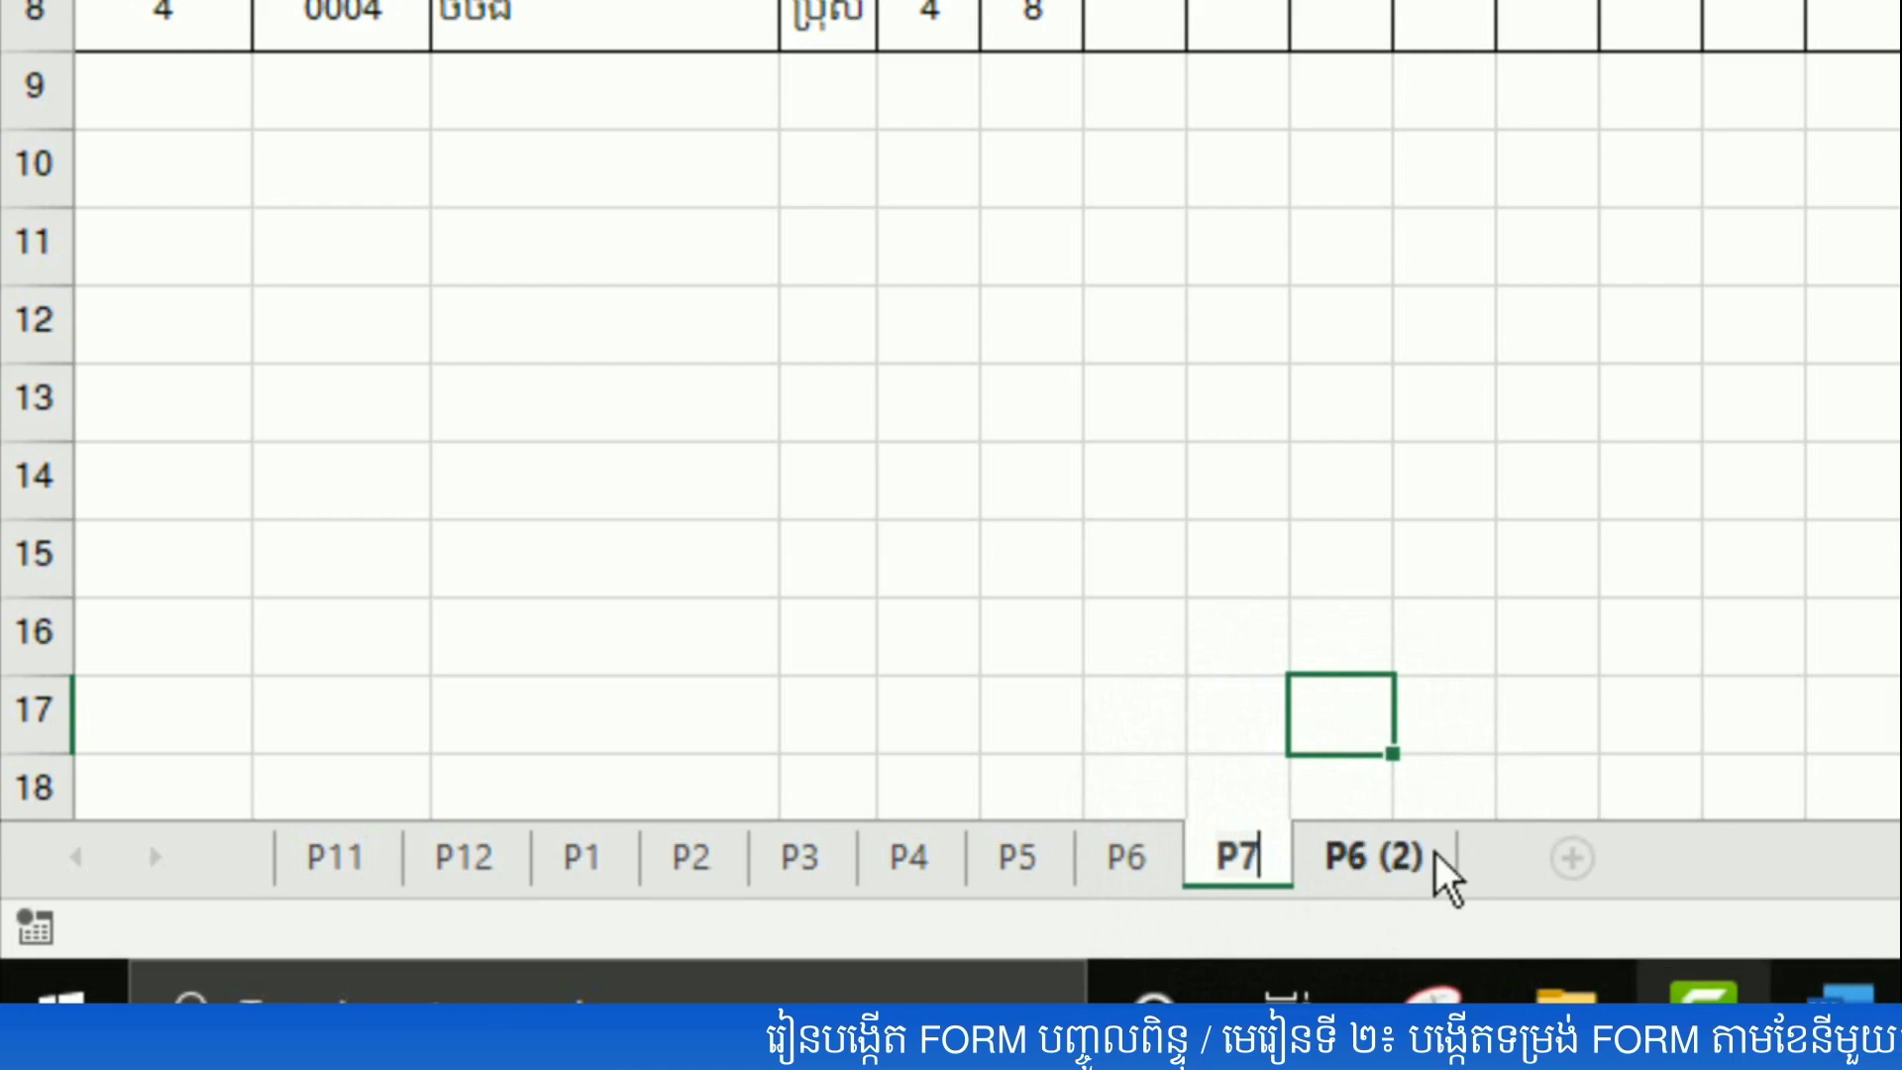
double_click(1436, 854)
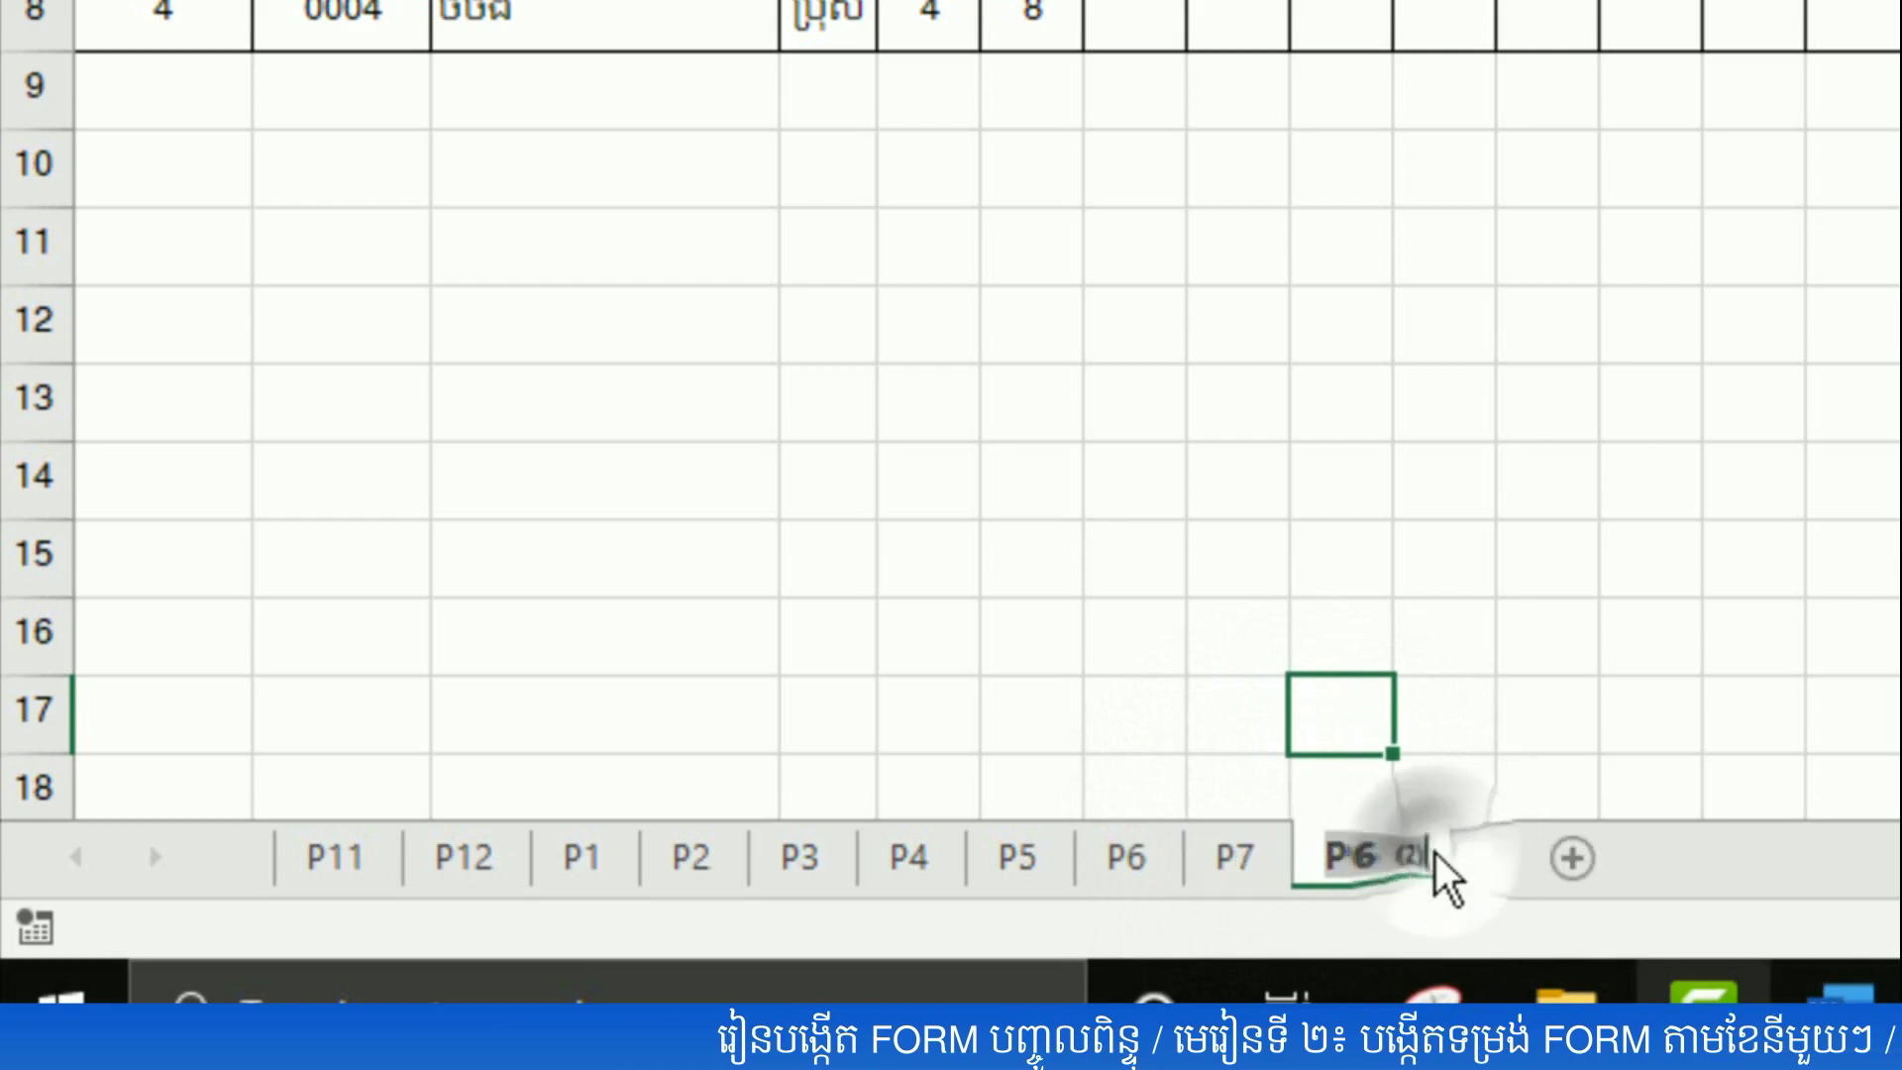
text(P6)
key(BackSpace)
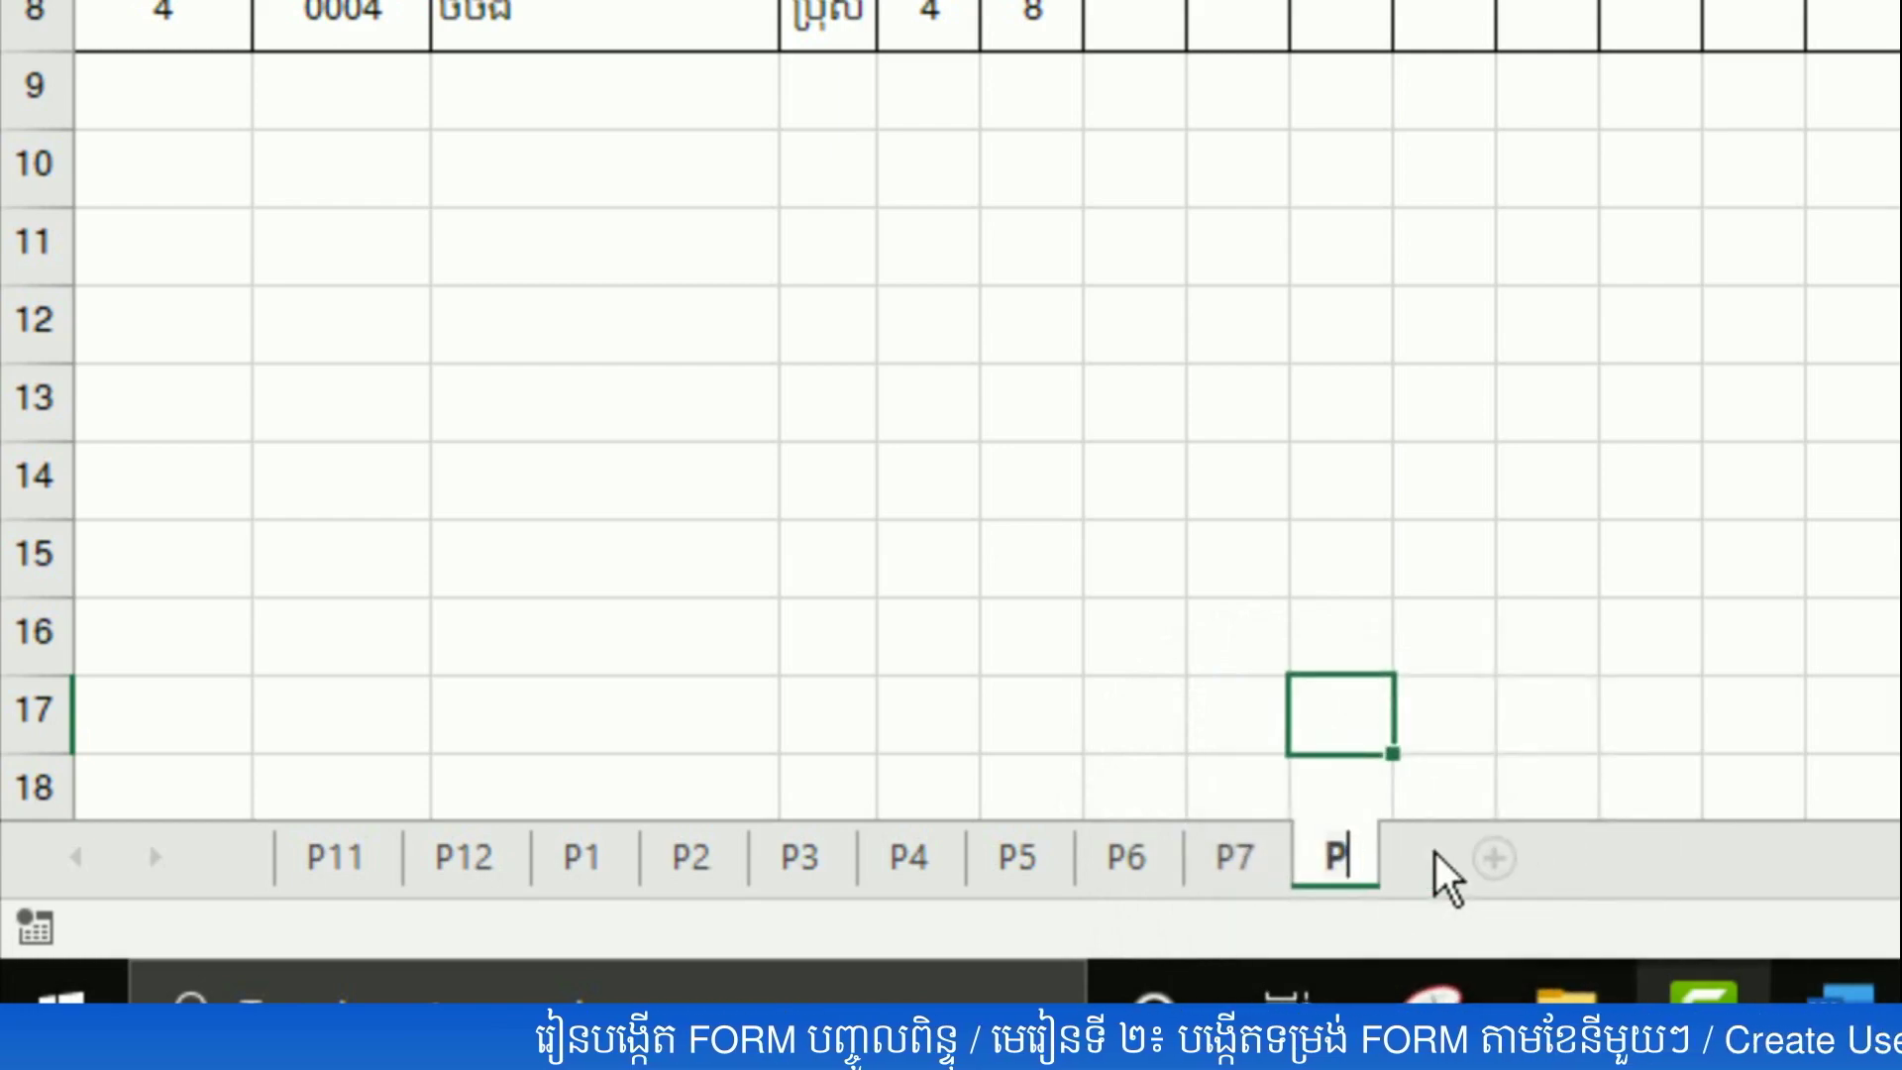
text(8)
key(Return)
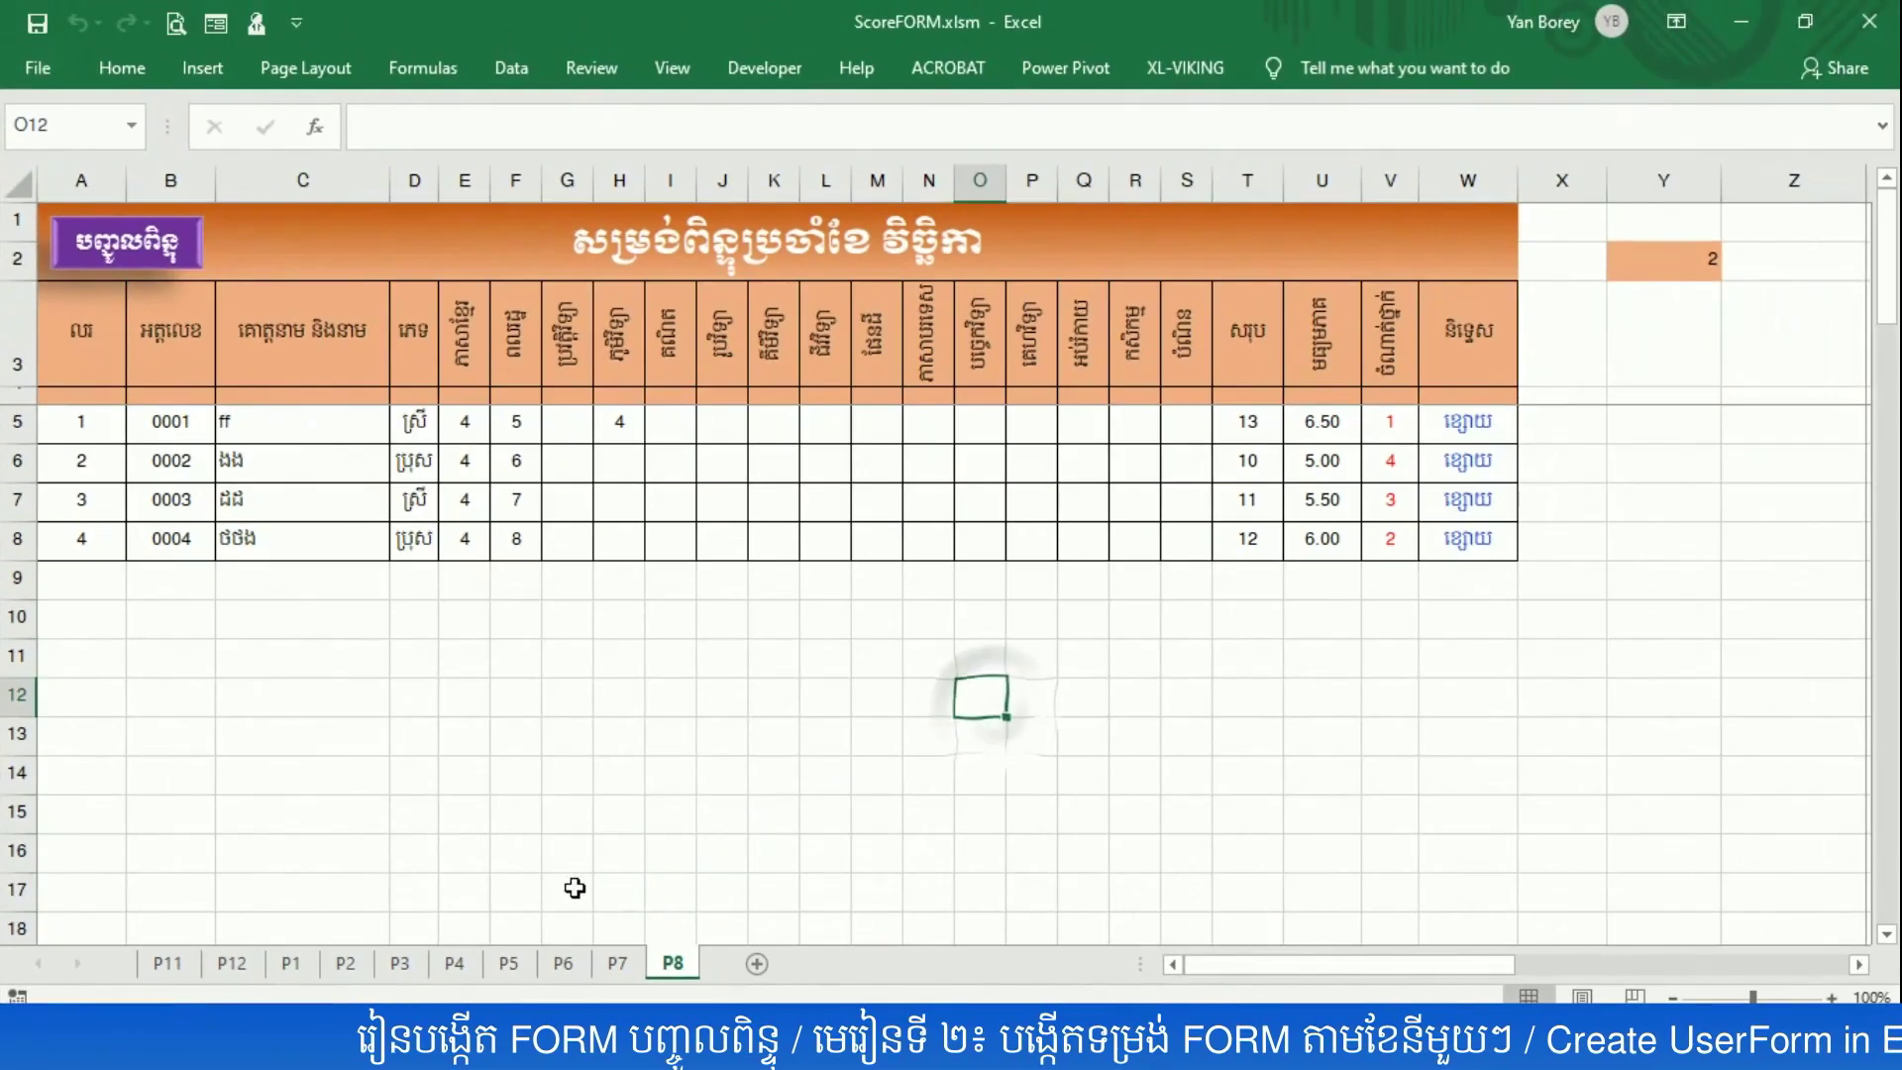
double_click(1012, 243)
- Change the title month to សីហា on sheet P8 and កក្កដា on sheet P7
double_click(1013, 244)
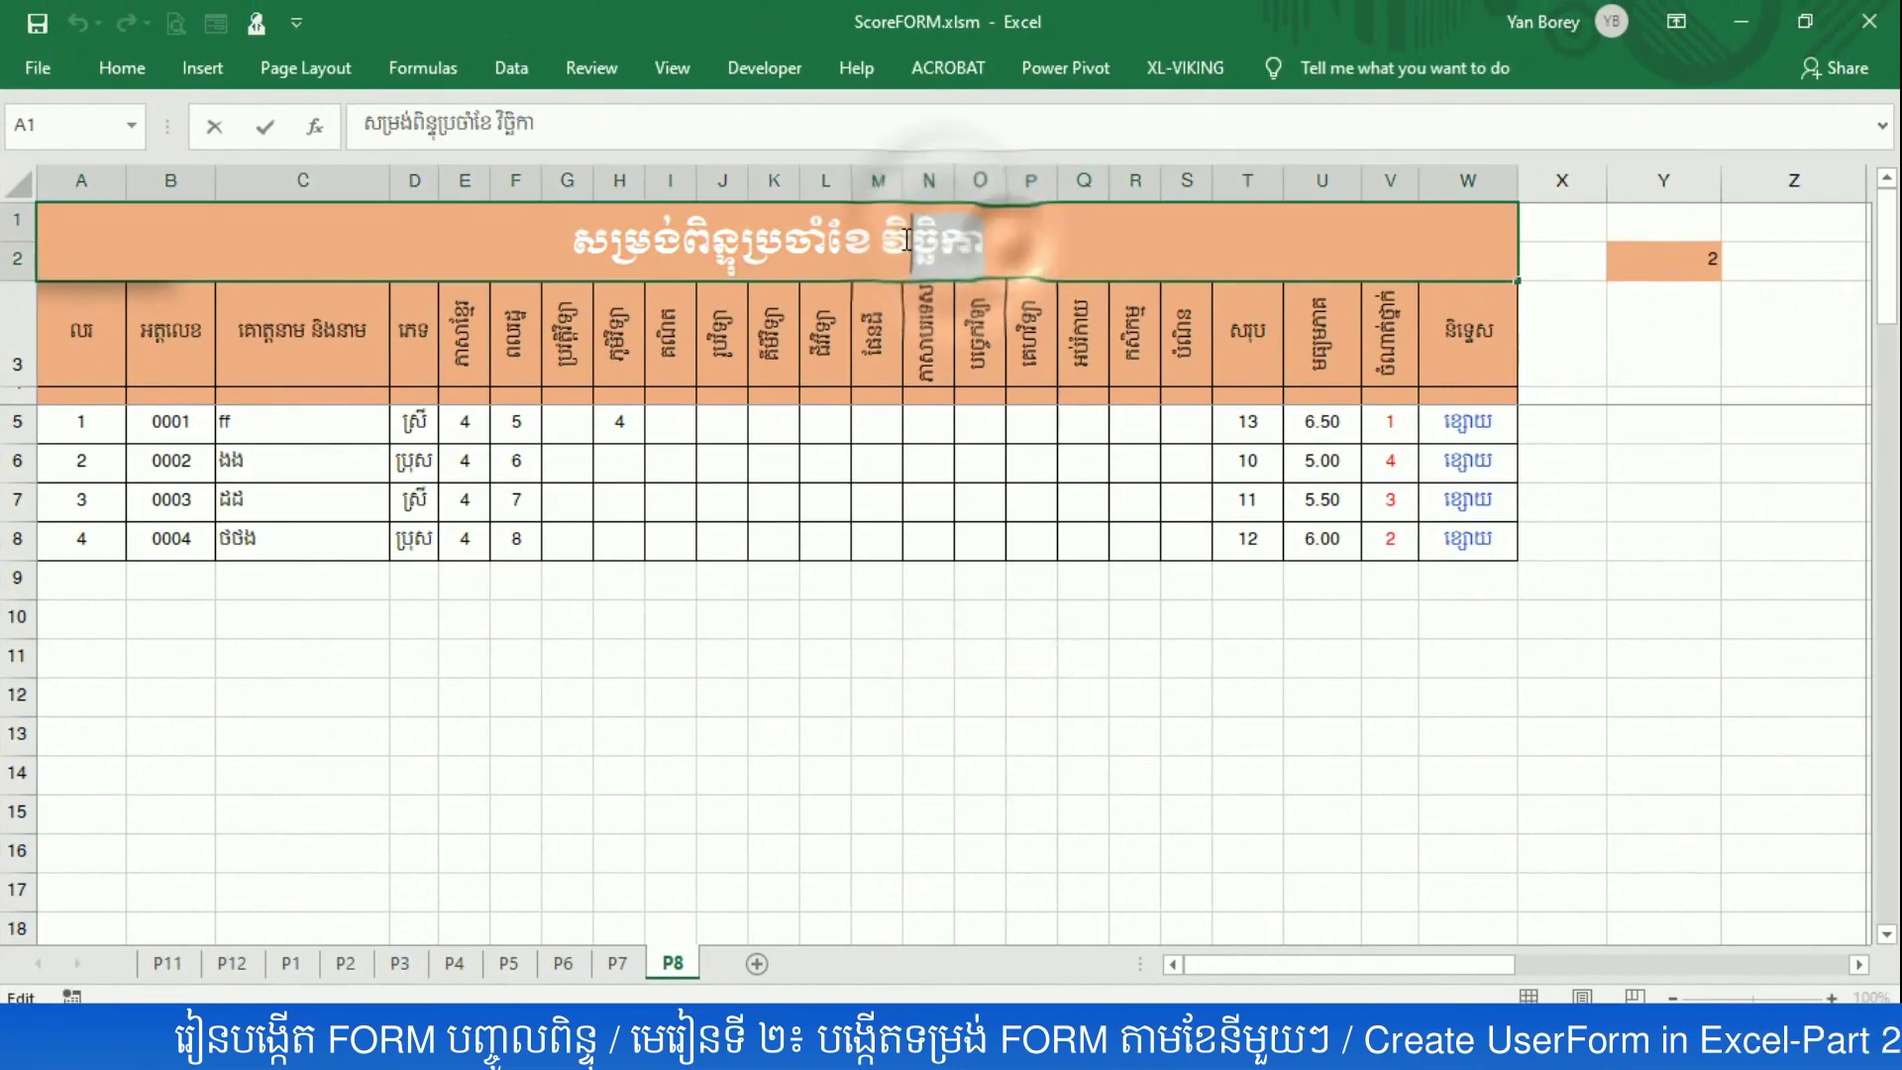
text(សីហា)
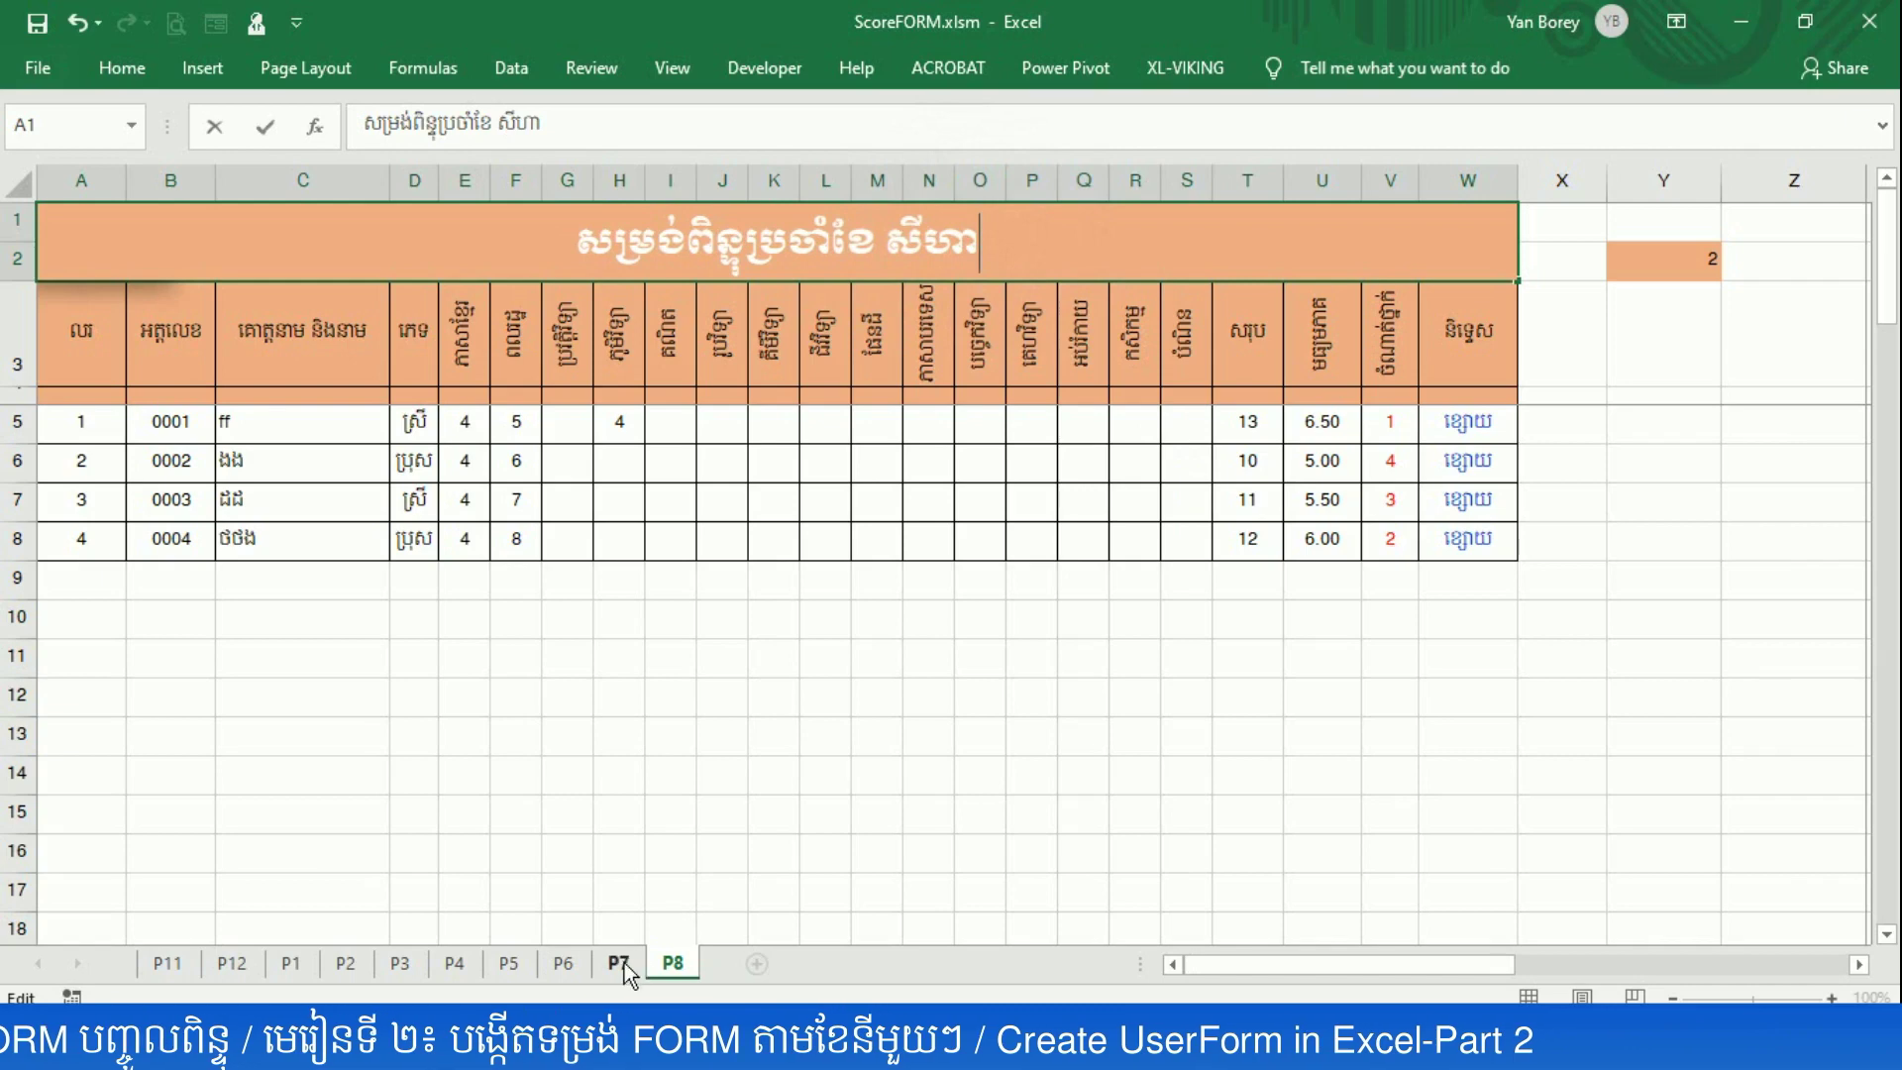
click(621, 963)
double_click(919, 245)
text(កក្កដា)
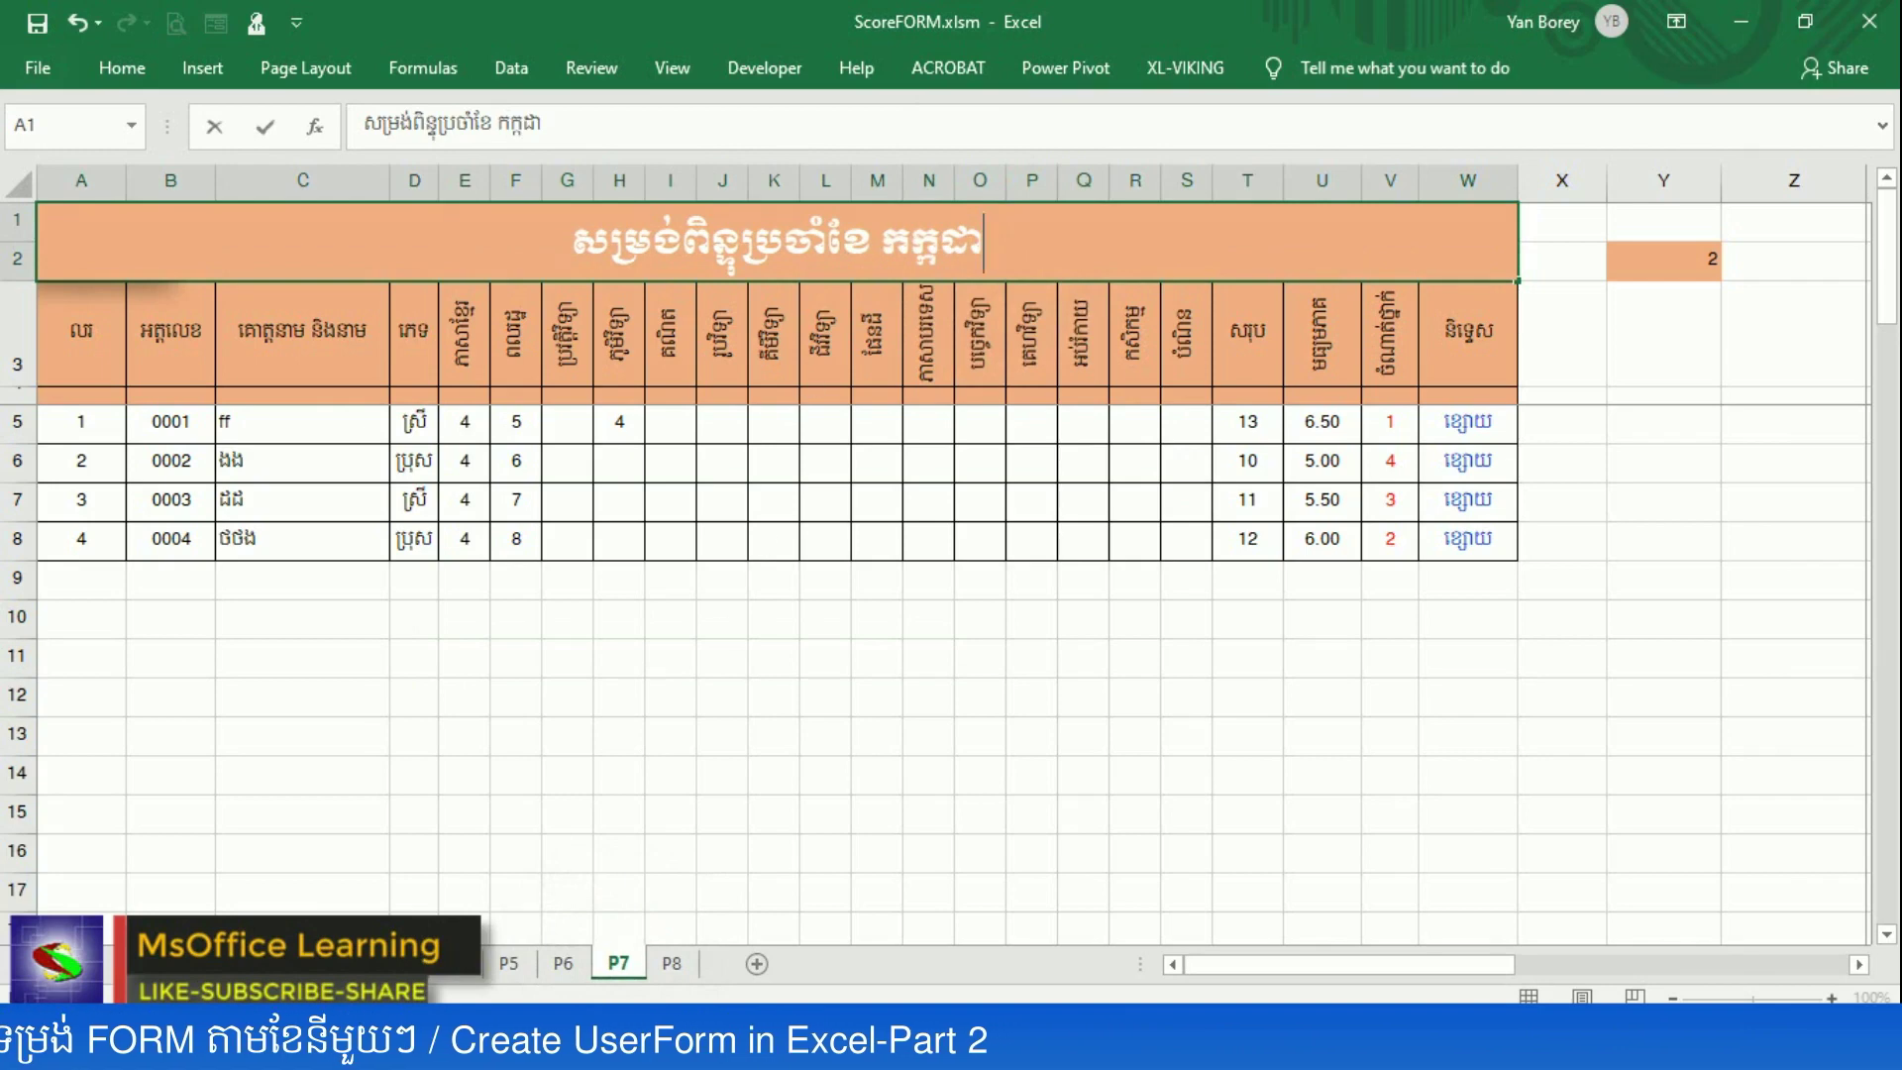
- Set the title months on P6, P5 and P4 to មិថុនា, ឧសភា and មេសា
click(562, 962)
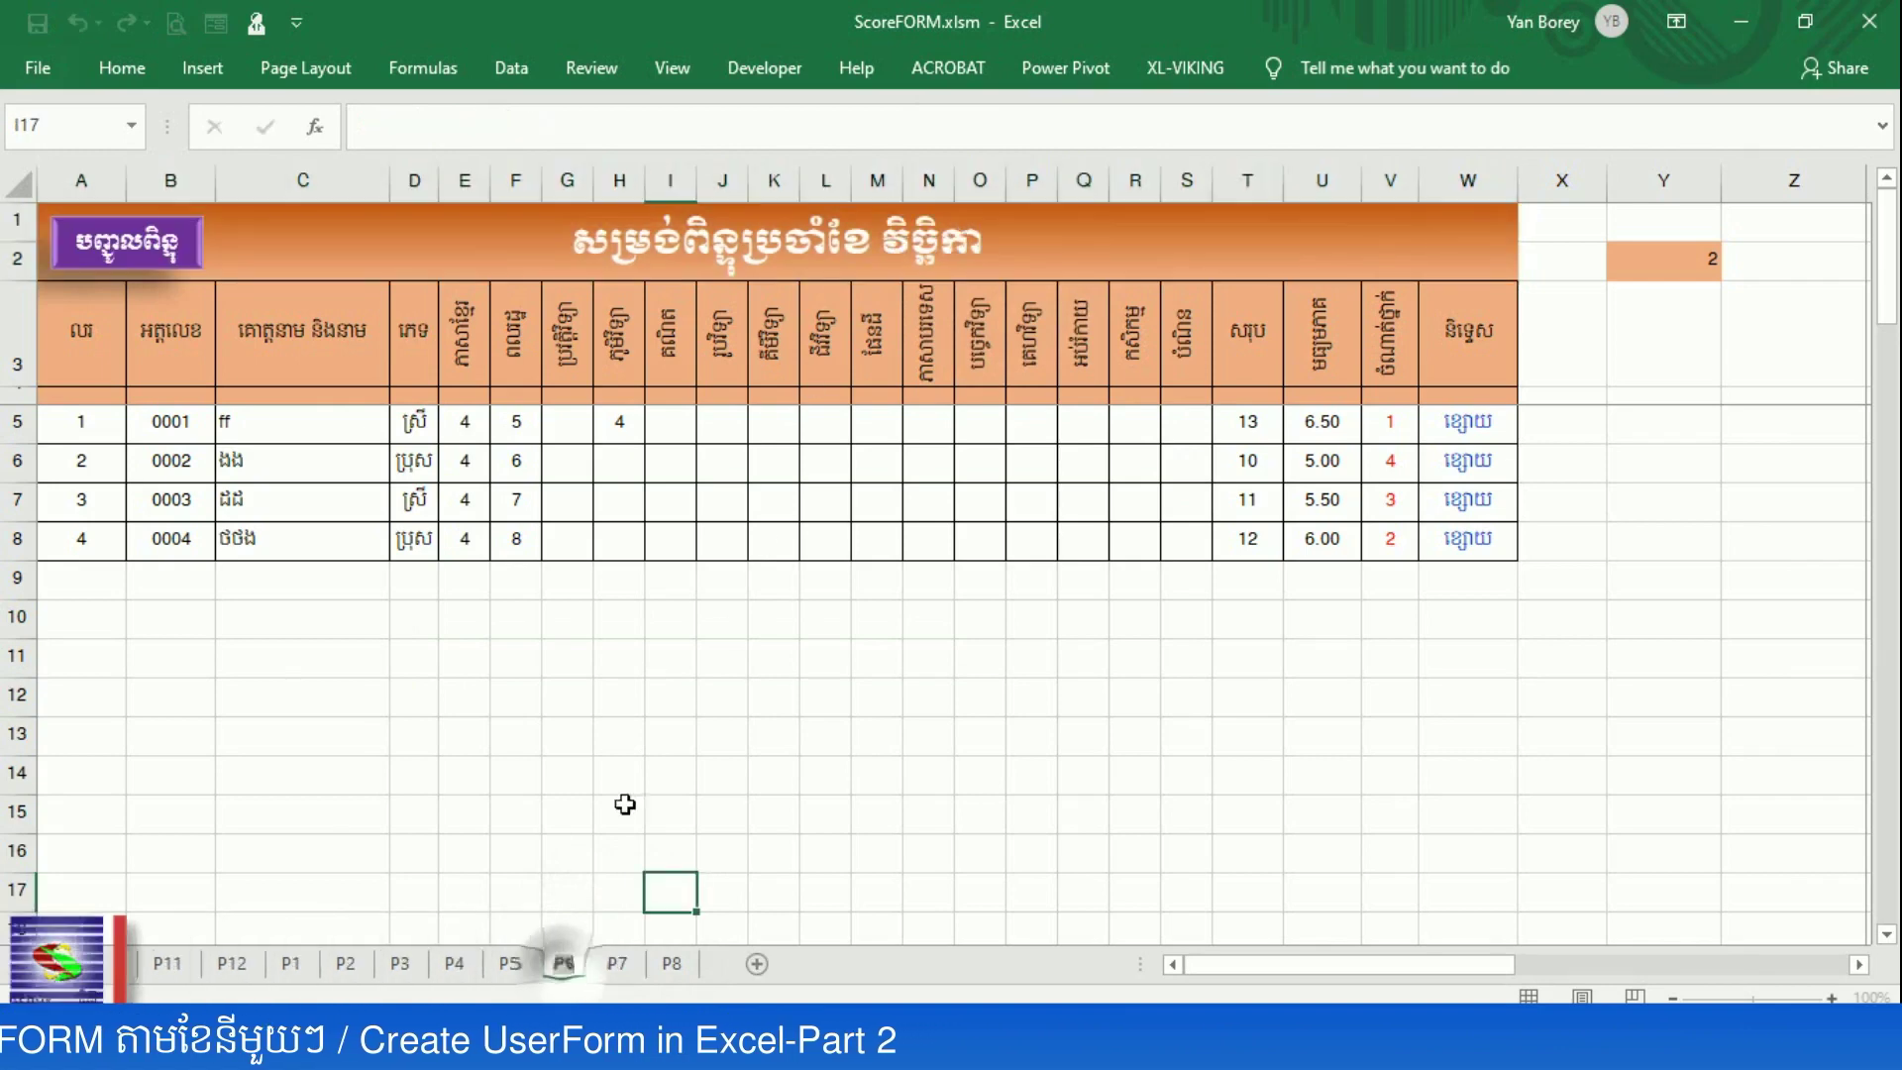
double_click(1001, 247)
key(BackSpace)
key(BackSpace)
key(BackSpace)
key(BackSpace)
key(BackSpace)
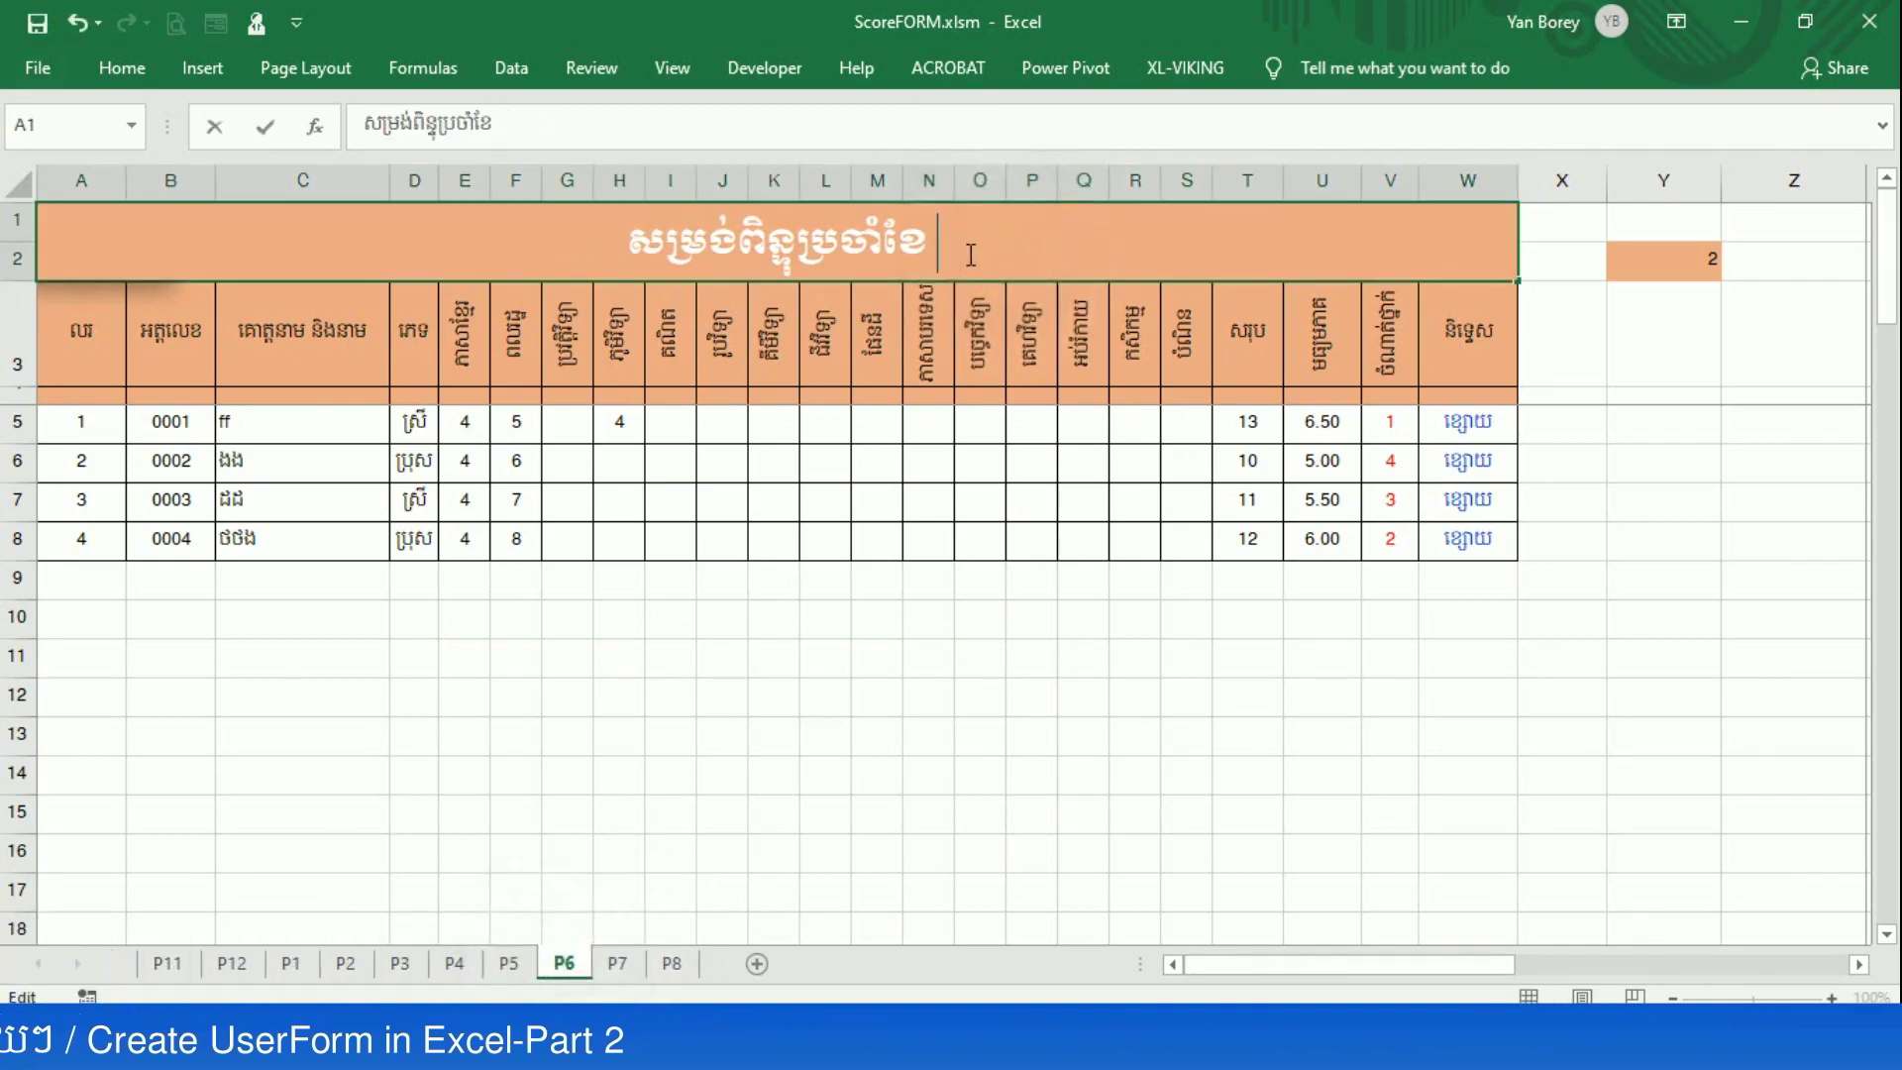
text(មិថុនា)
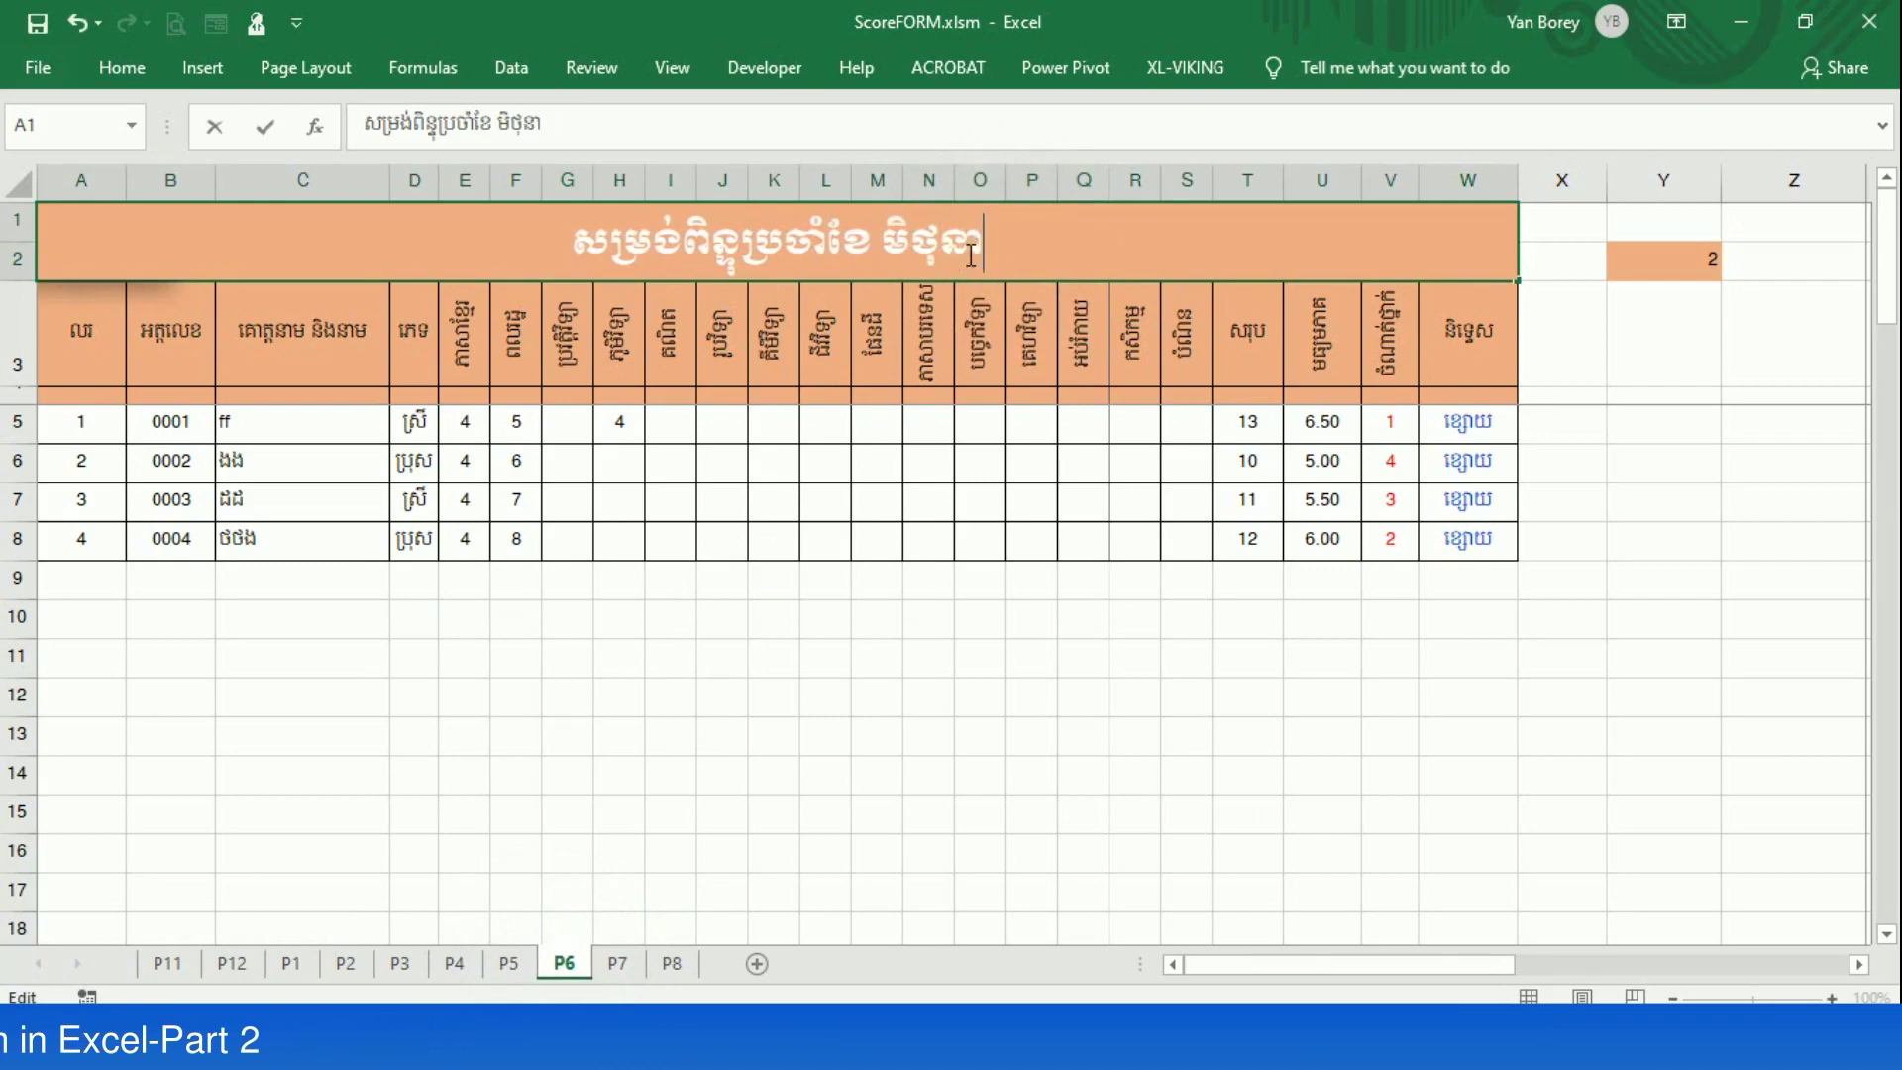
click(701, 767)
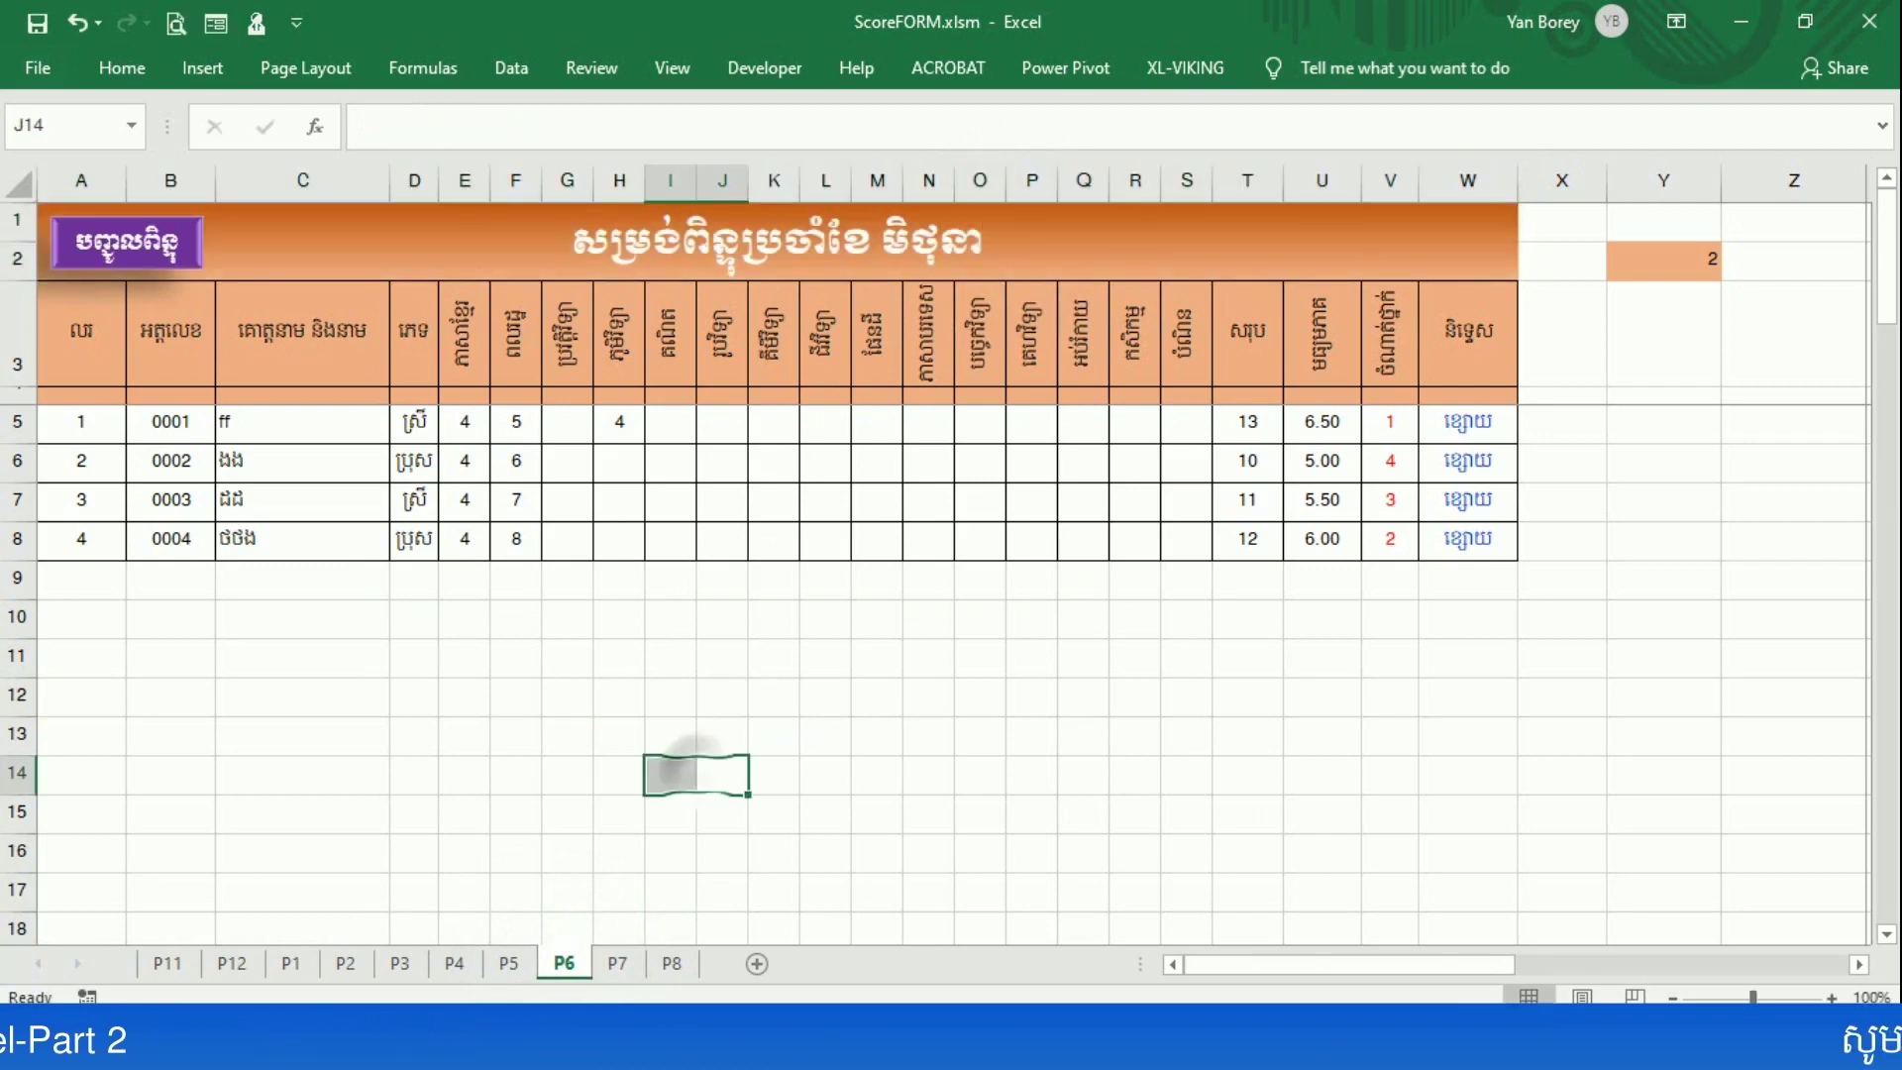
click(508, 963)
double_click(999, 247)
key(BackSpace)
key(BackSpace)
key(BackSpace)
key(BackSpace)
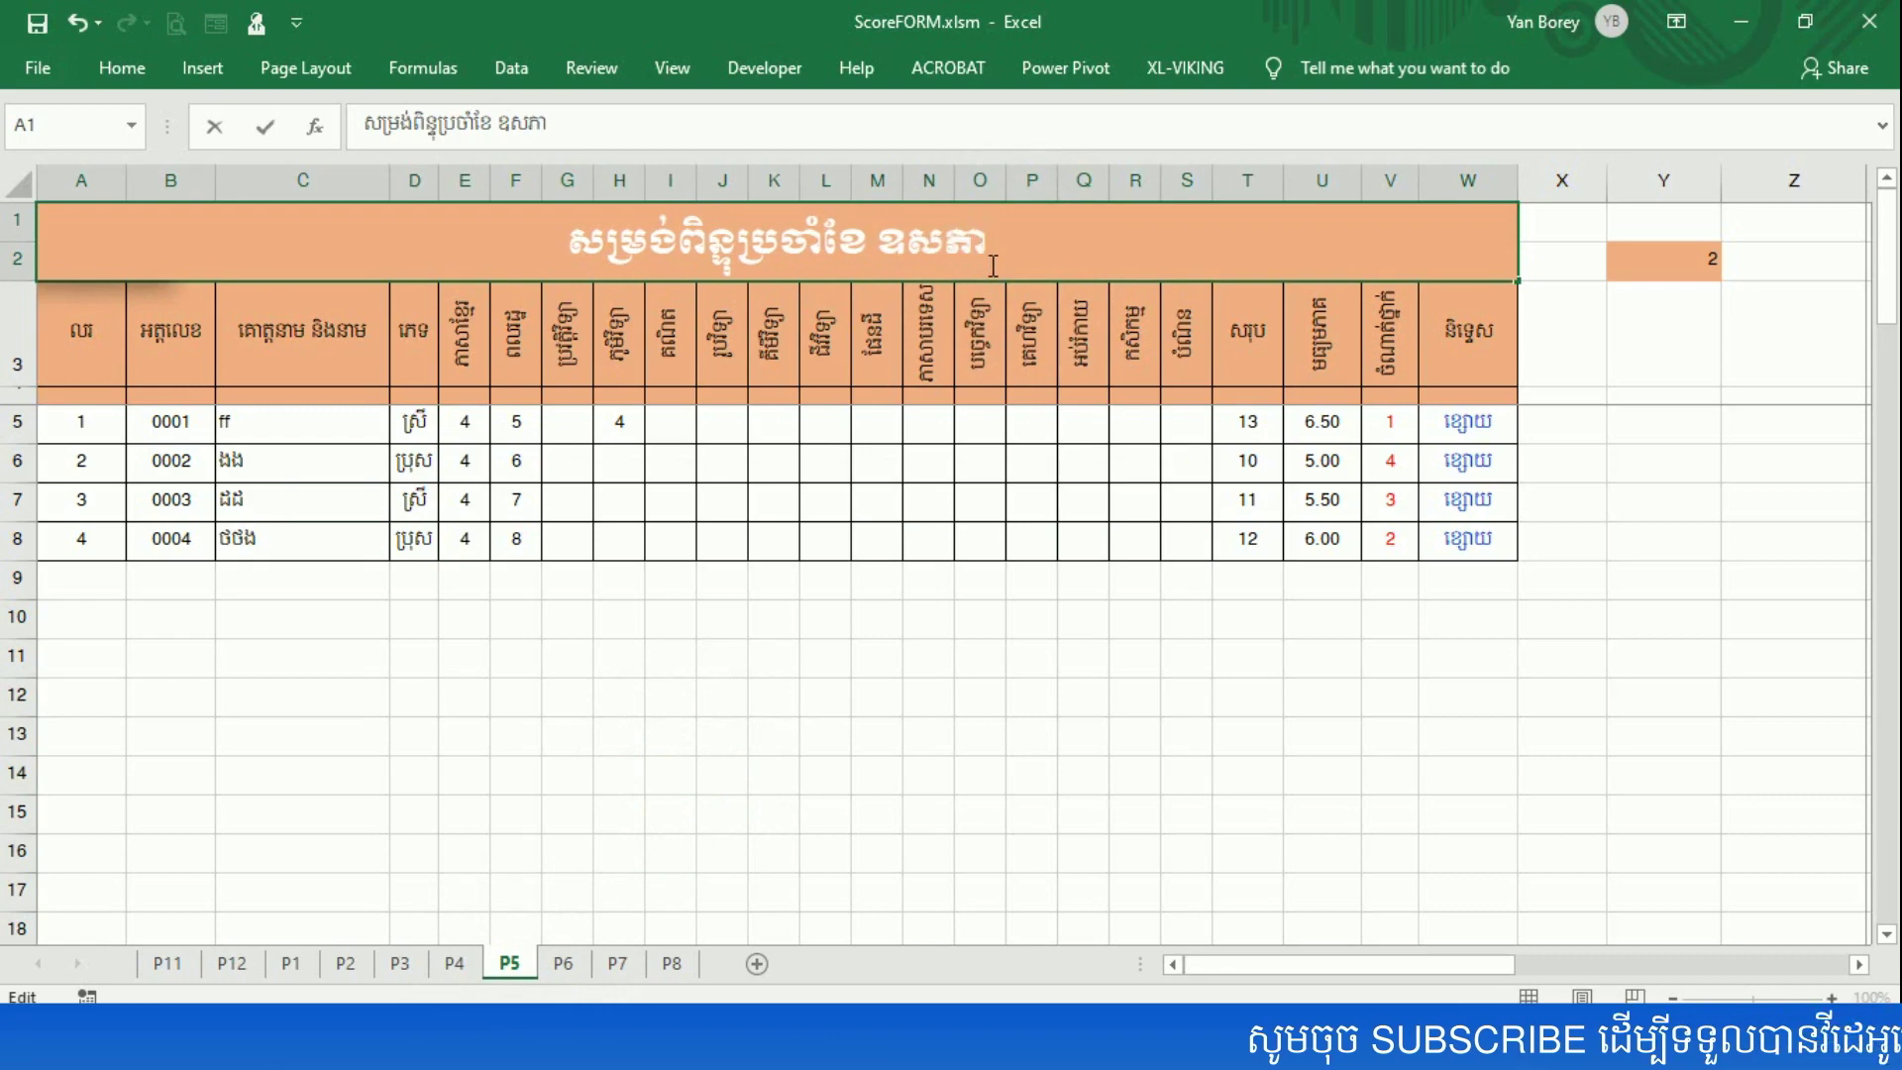
click(455, 963)
double_click(990, 243)
drag(985, 238, 889, 231)
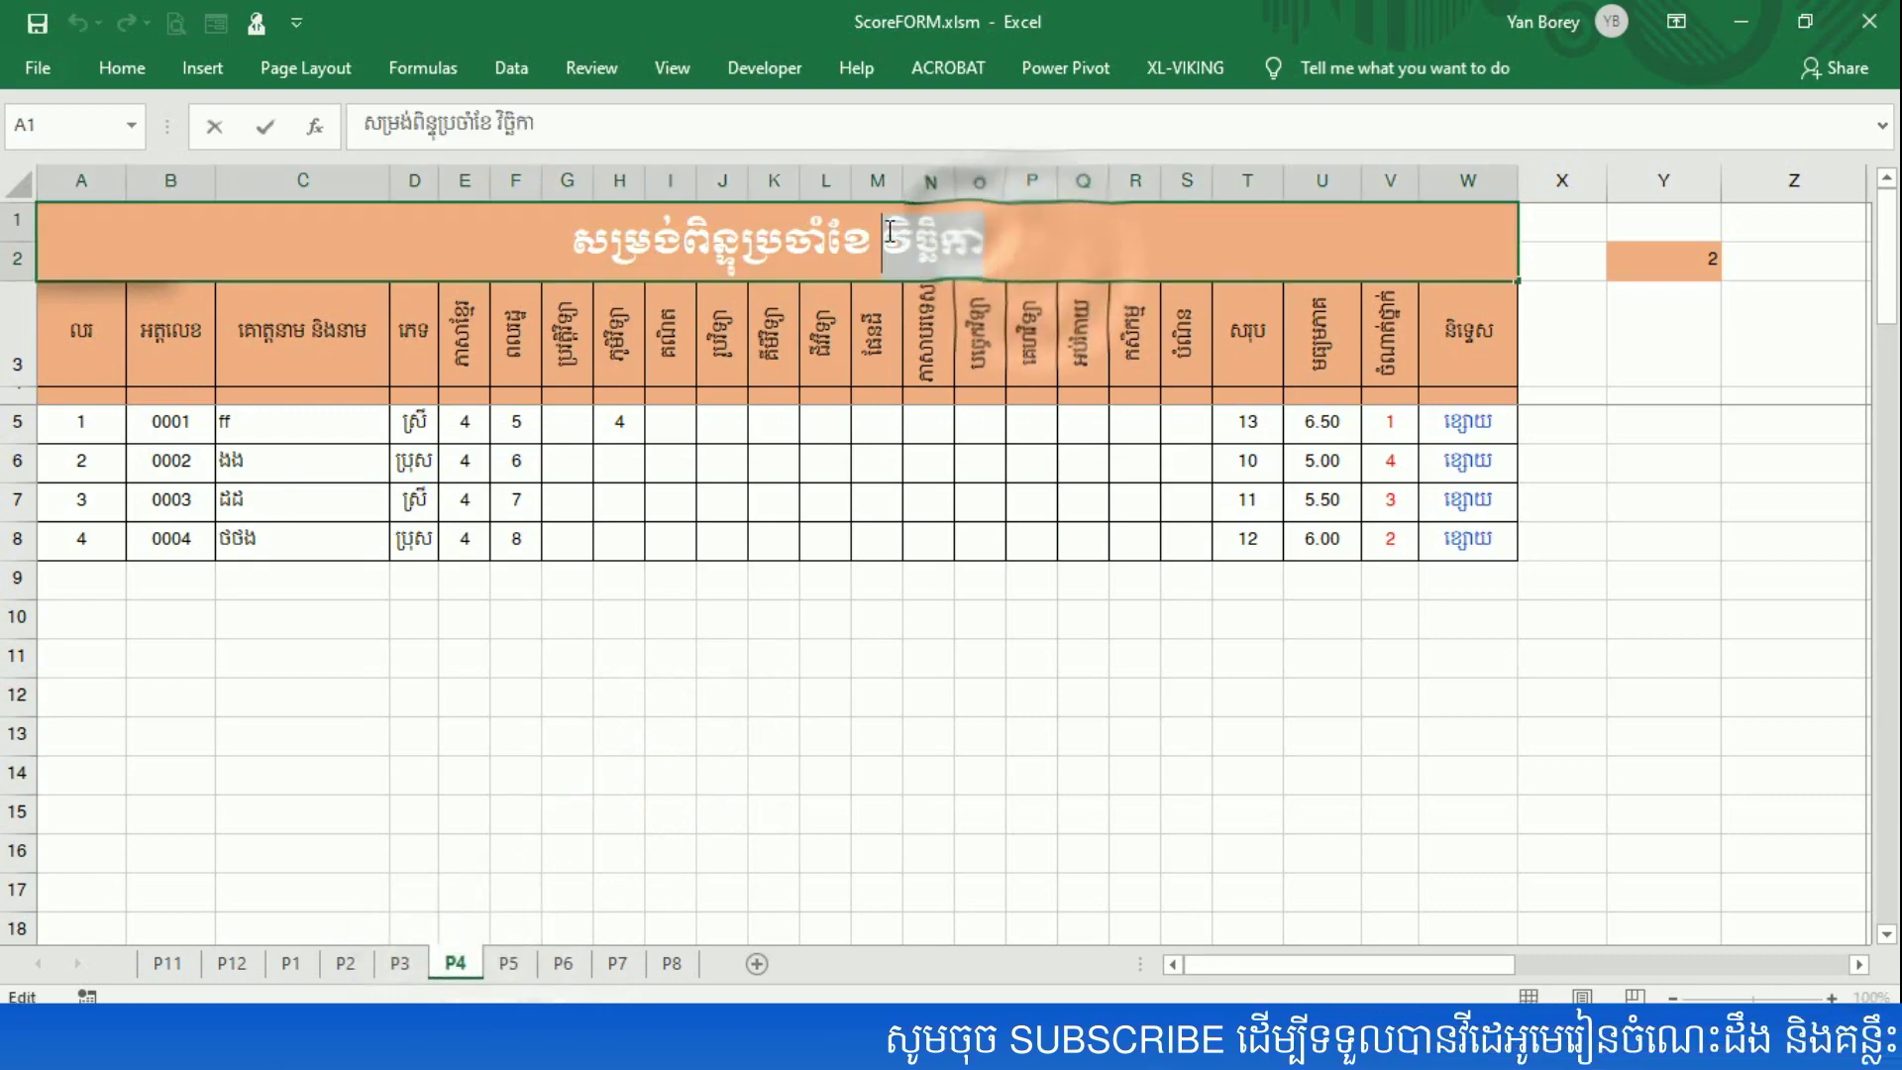
text(មេស)
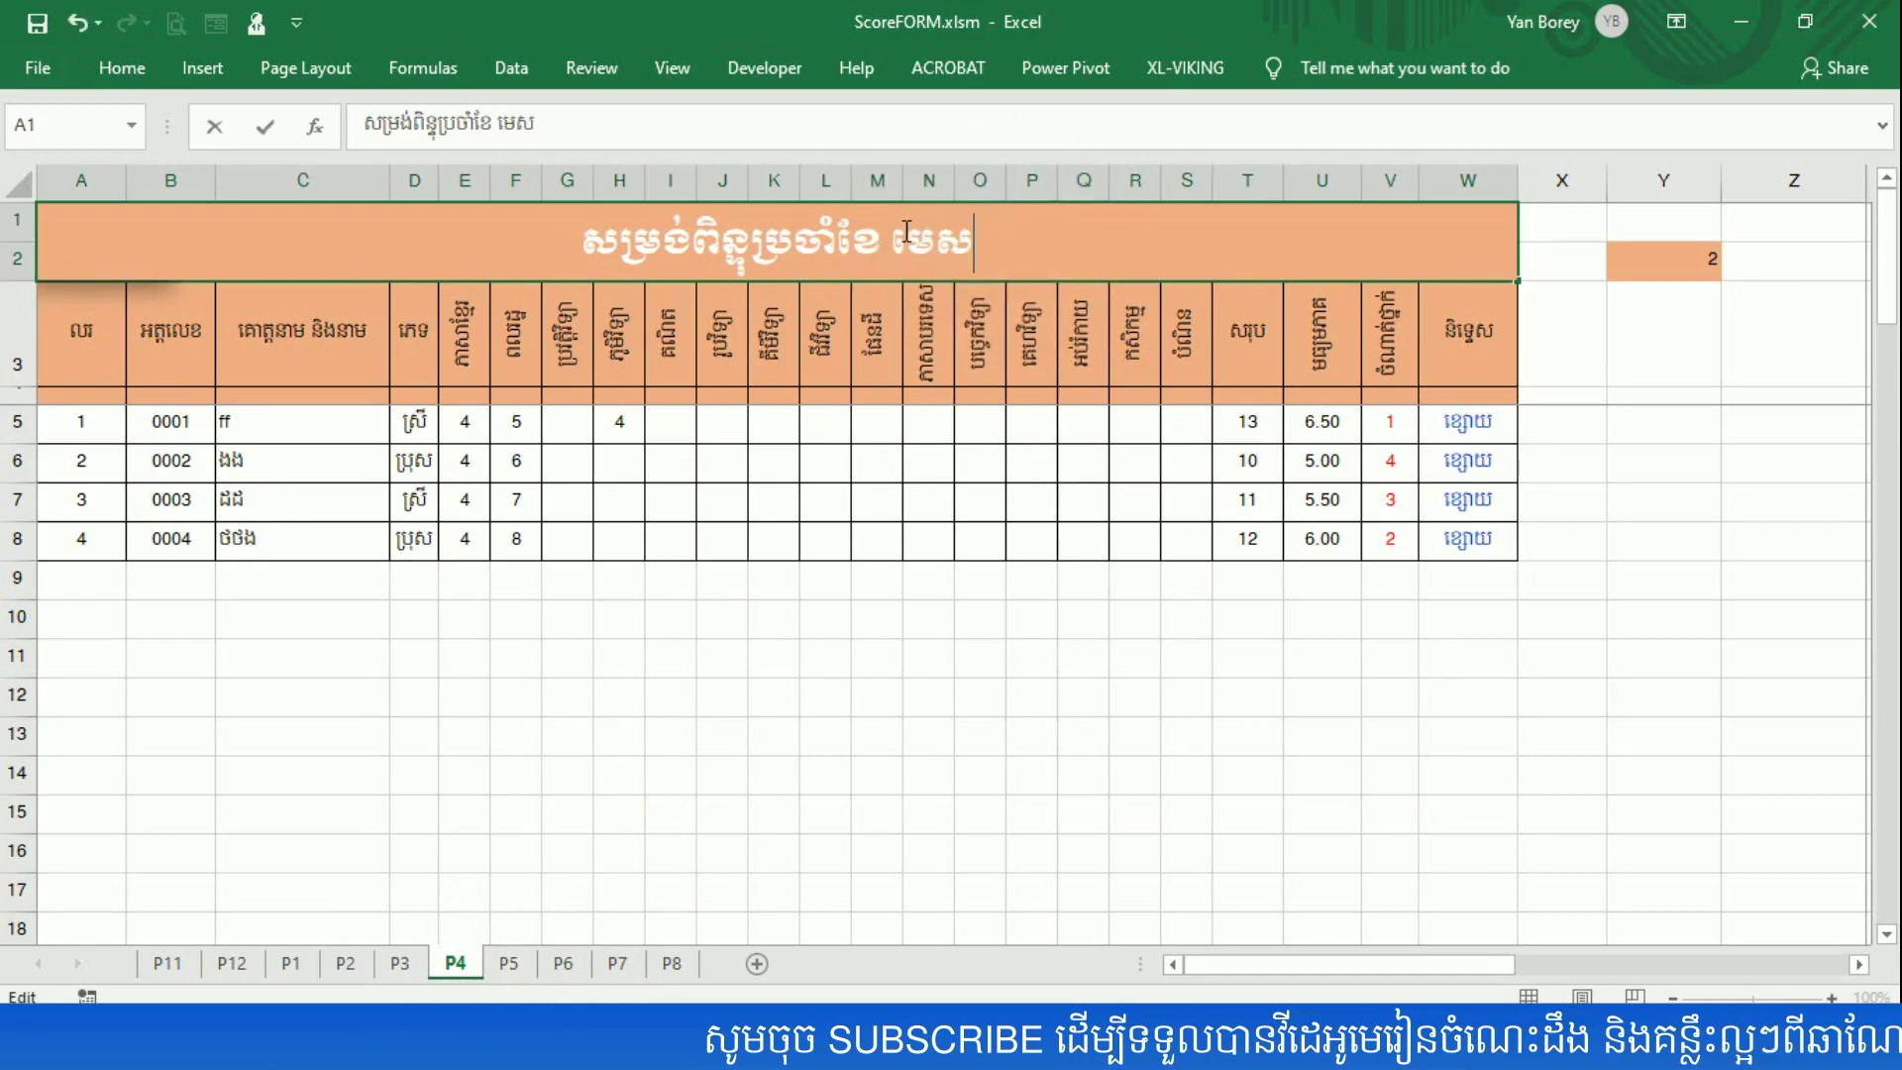
click(382, 967)
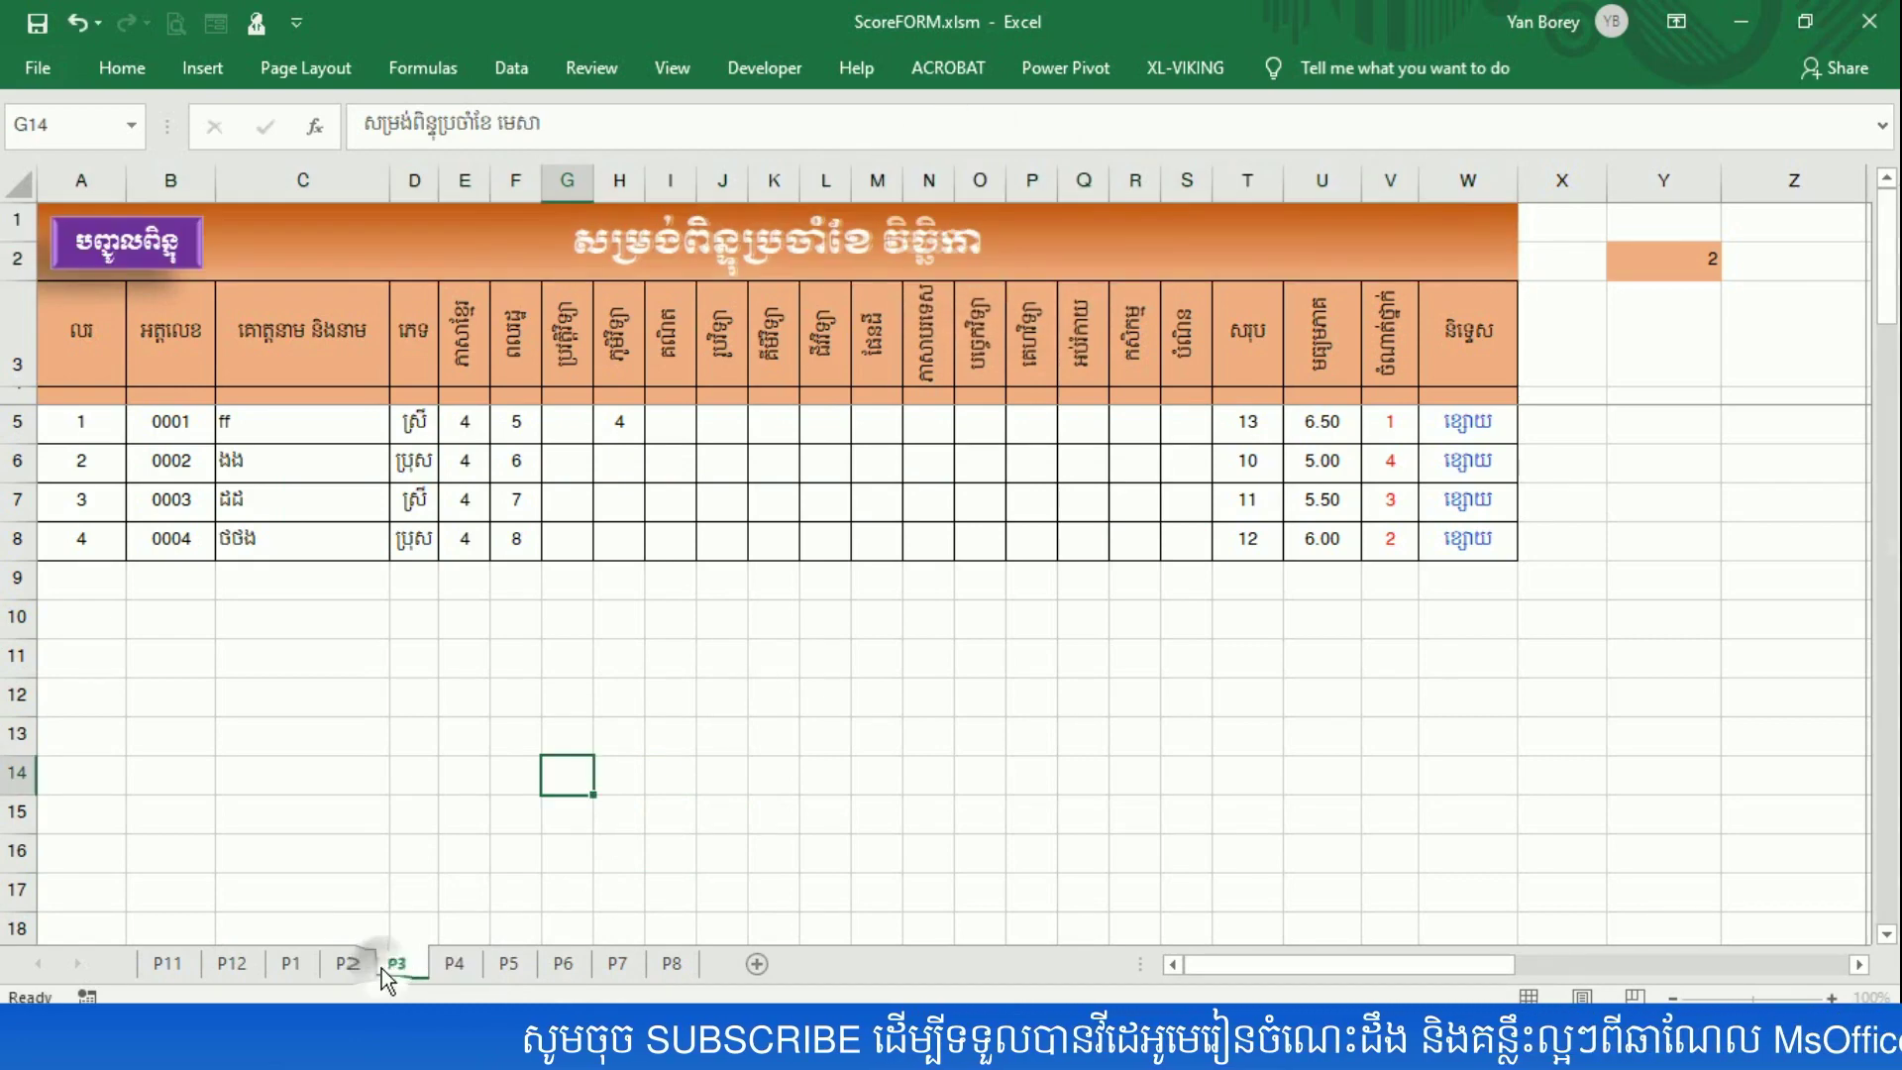
- Replace the title's old month word with មីនា and កុម្ភៈ for sheets P3 and P2
click(986, 260)
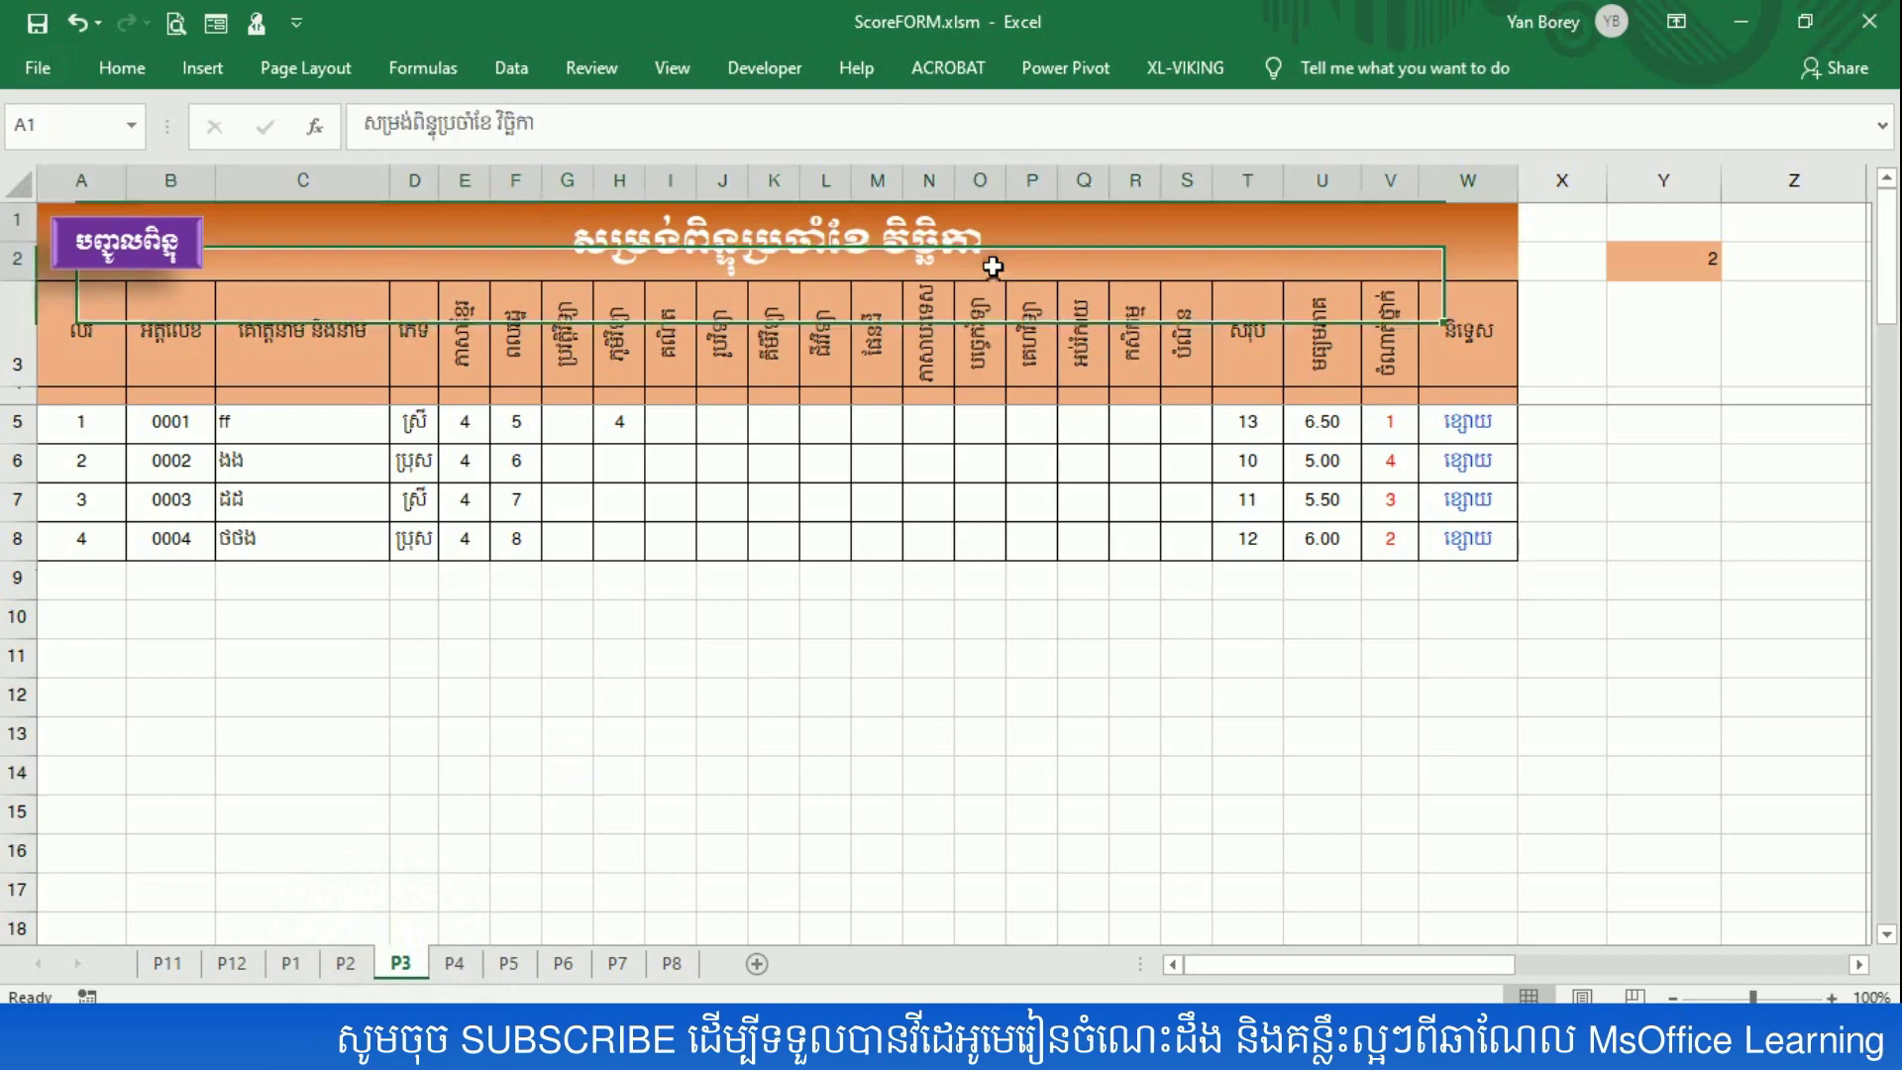
double_click(980, 243)
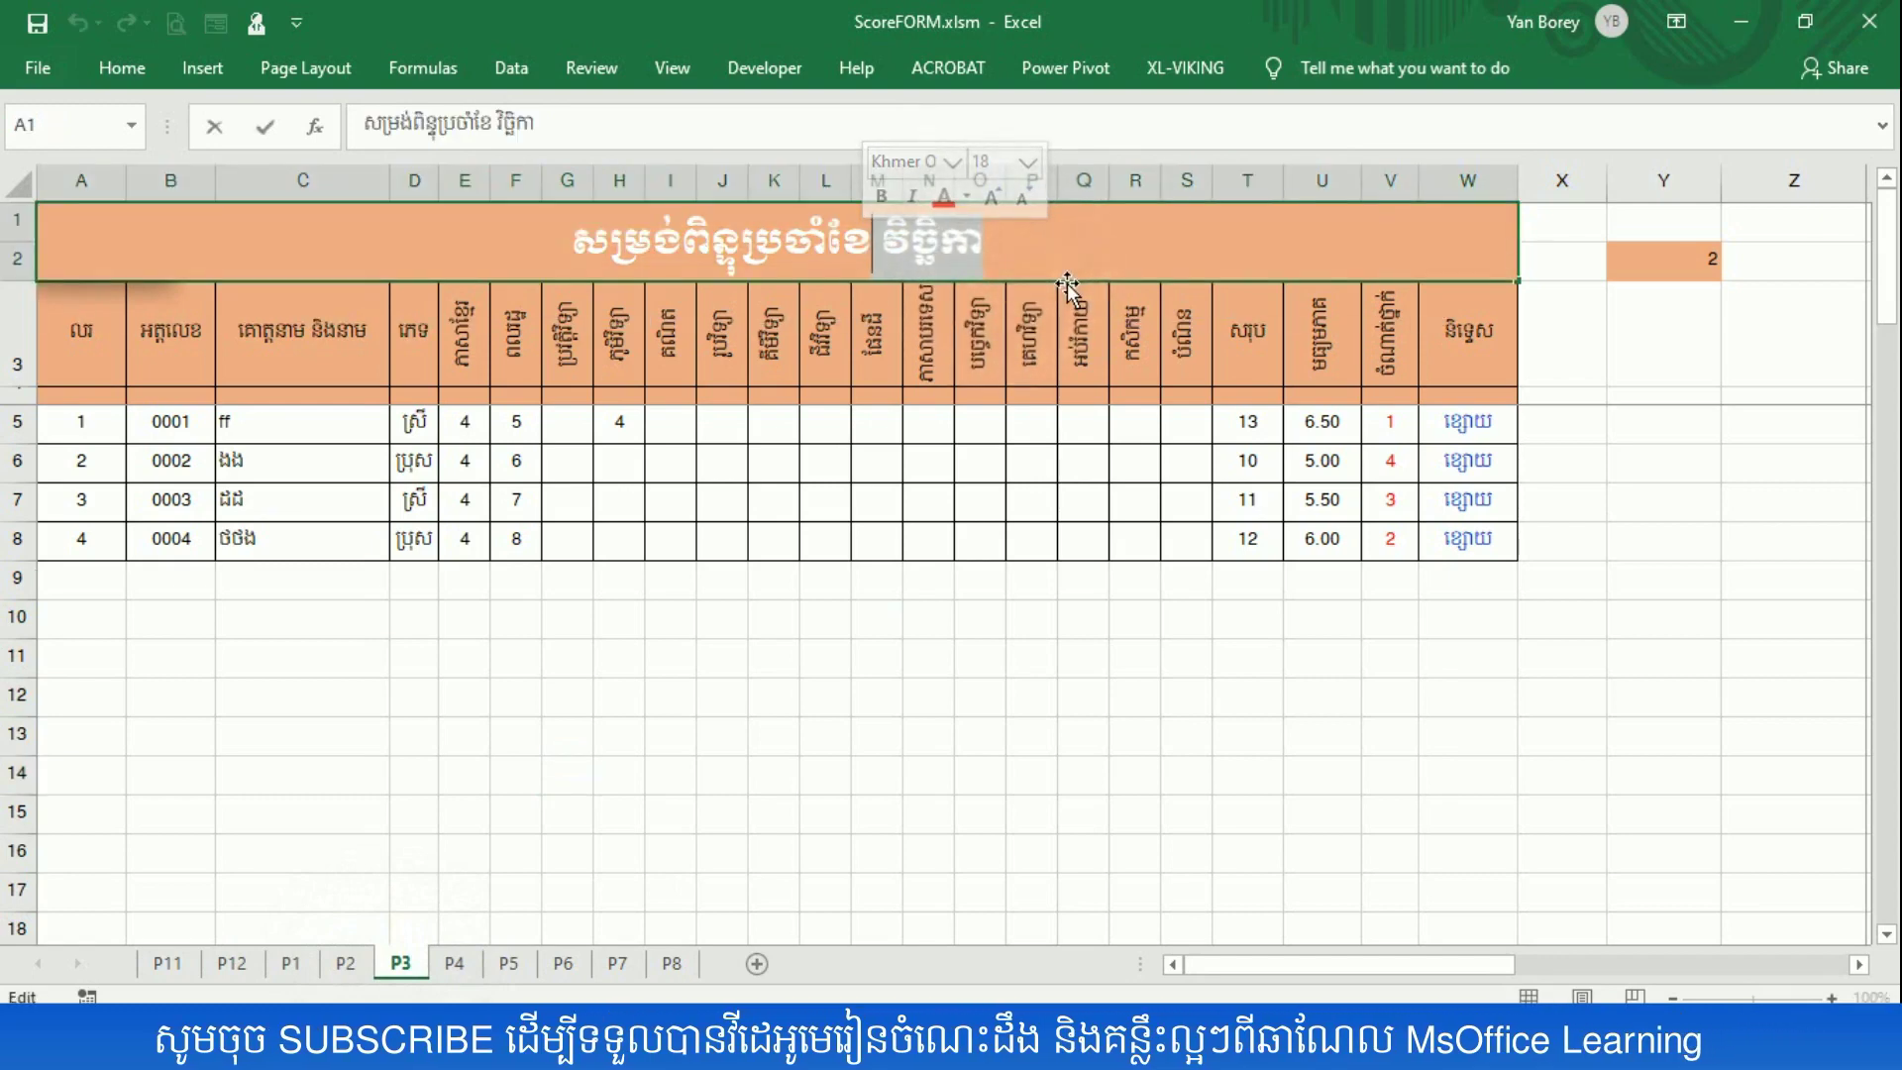
key(BackSpace)
text(មីនា)
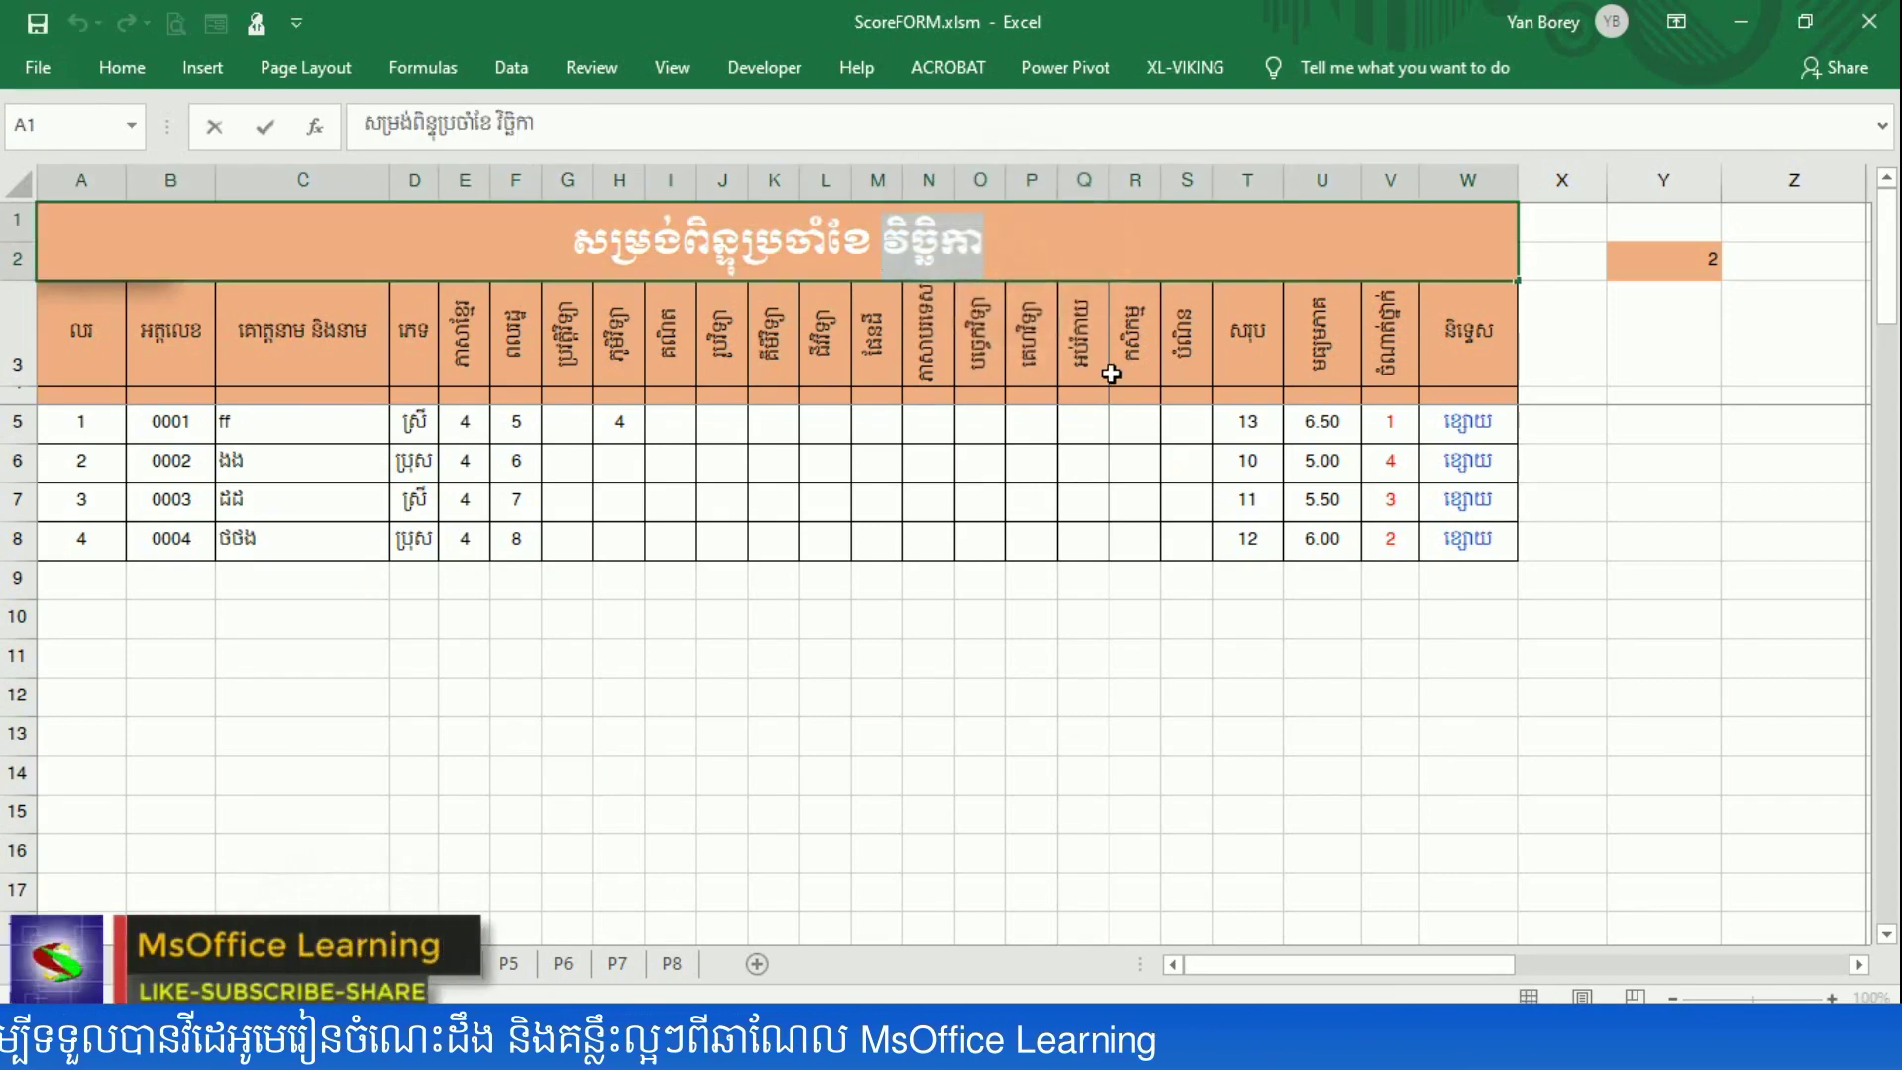
text(កុម)
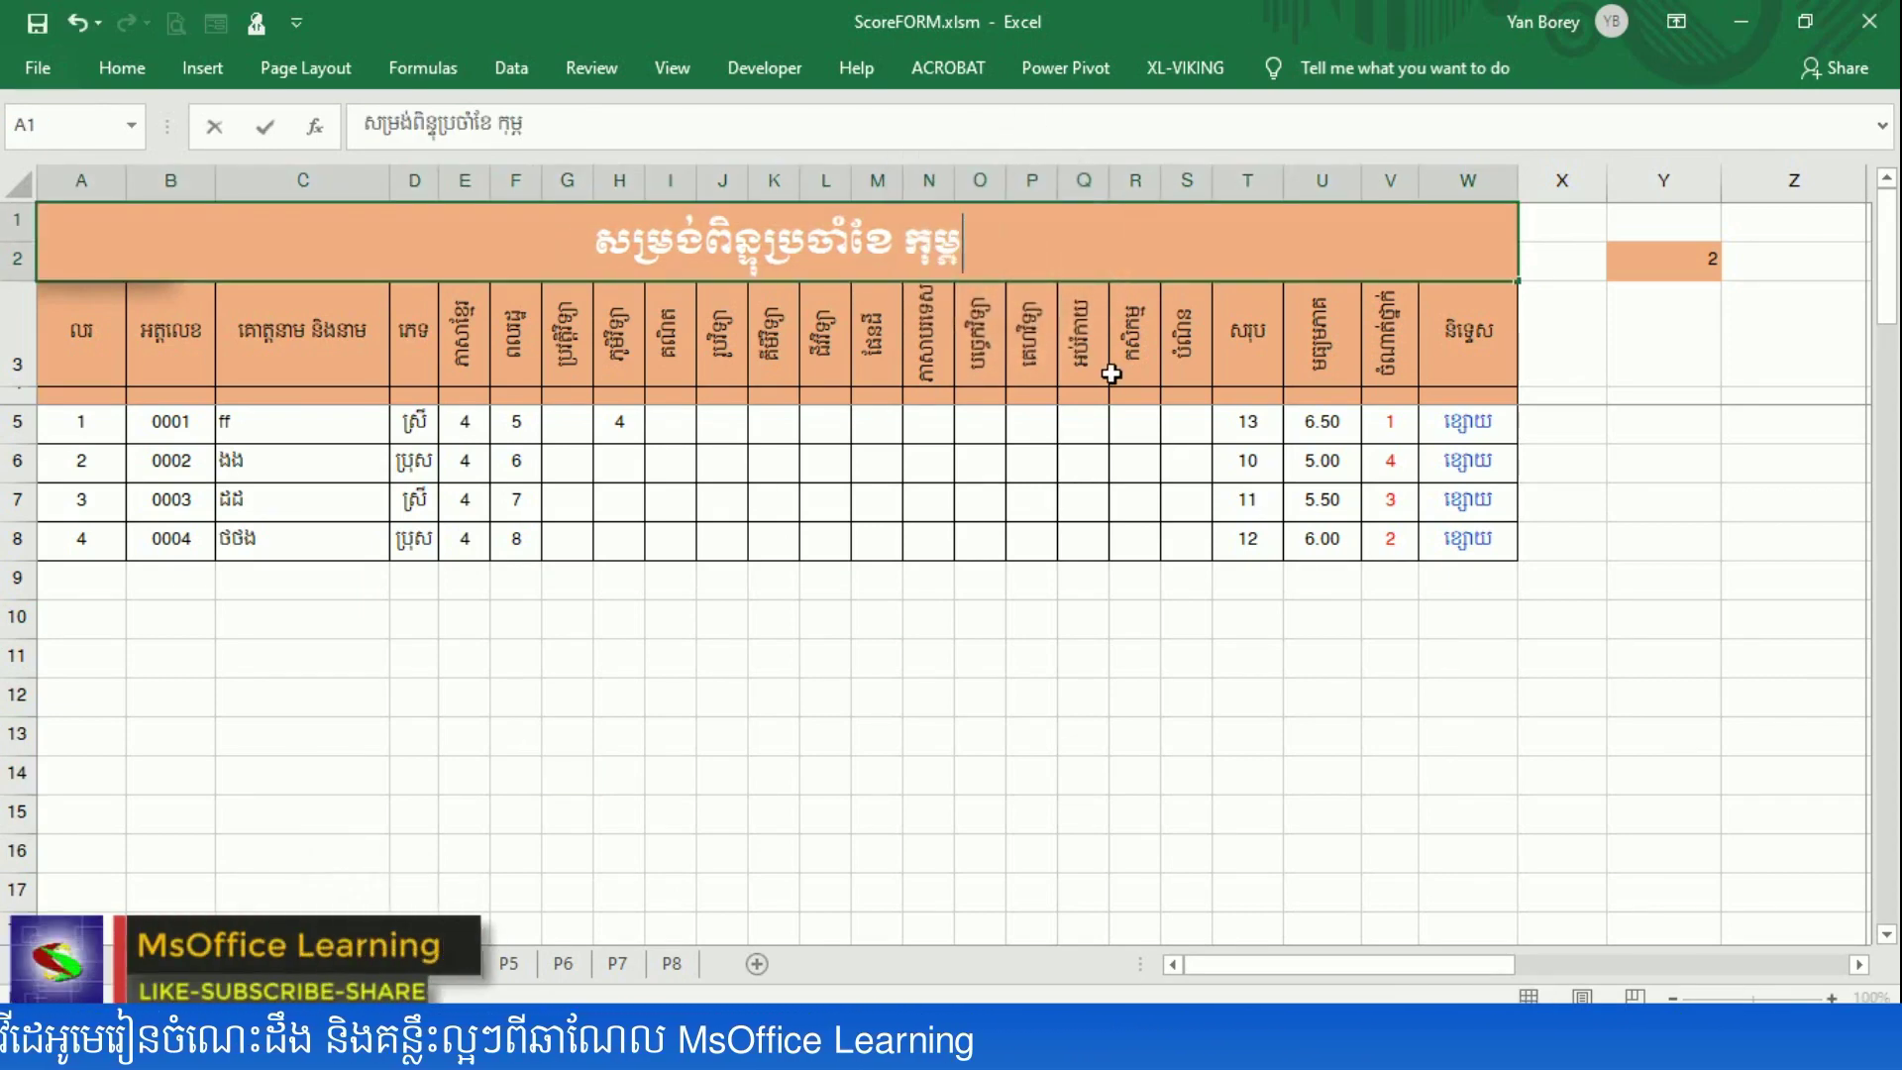
text(្ភៈ)
key(BackSpace)
text(:)
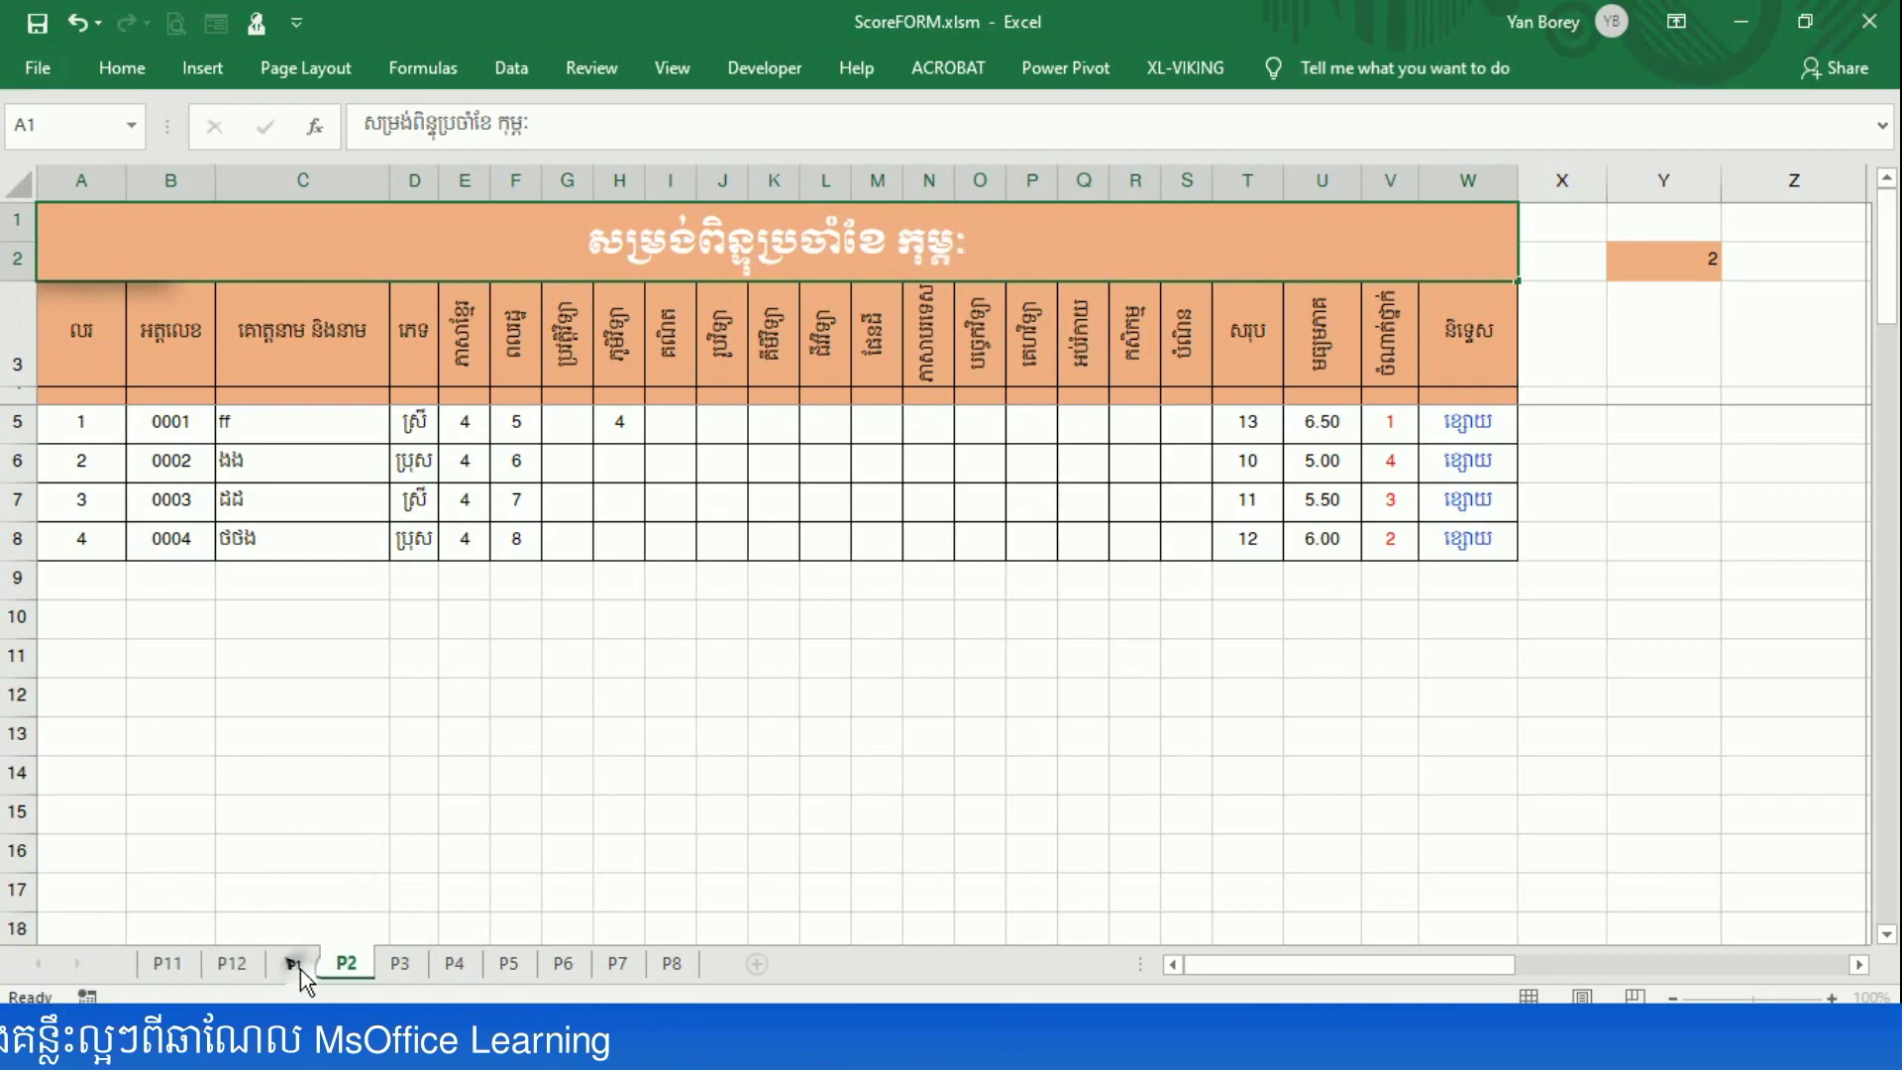
- Set the title month to មករា on sheet P1 and ធ្នូ on sheet P12
click(290, 963)
double_click(936, 242)
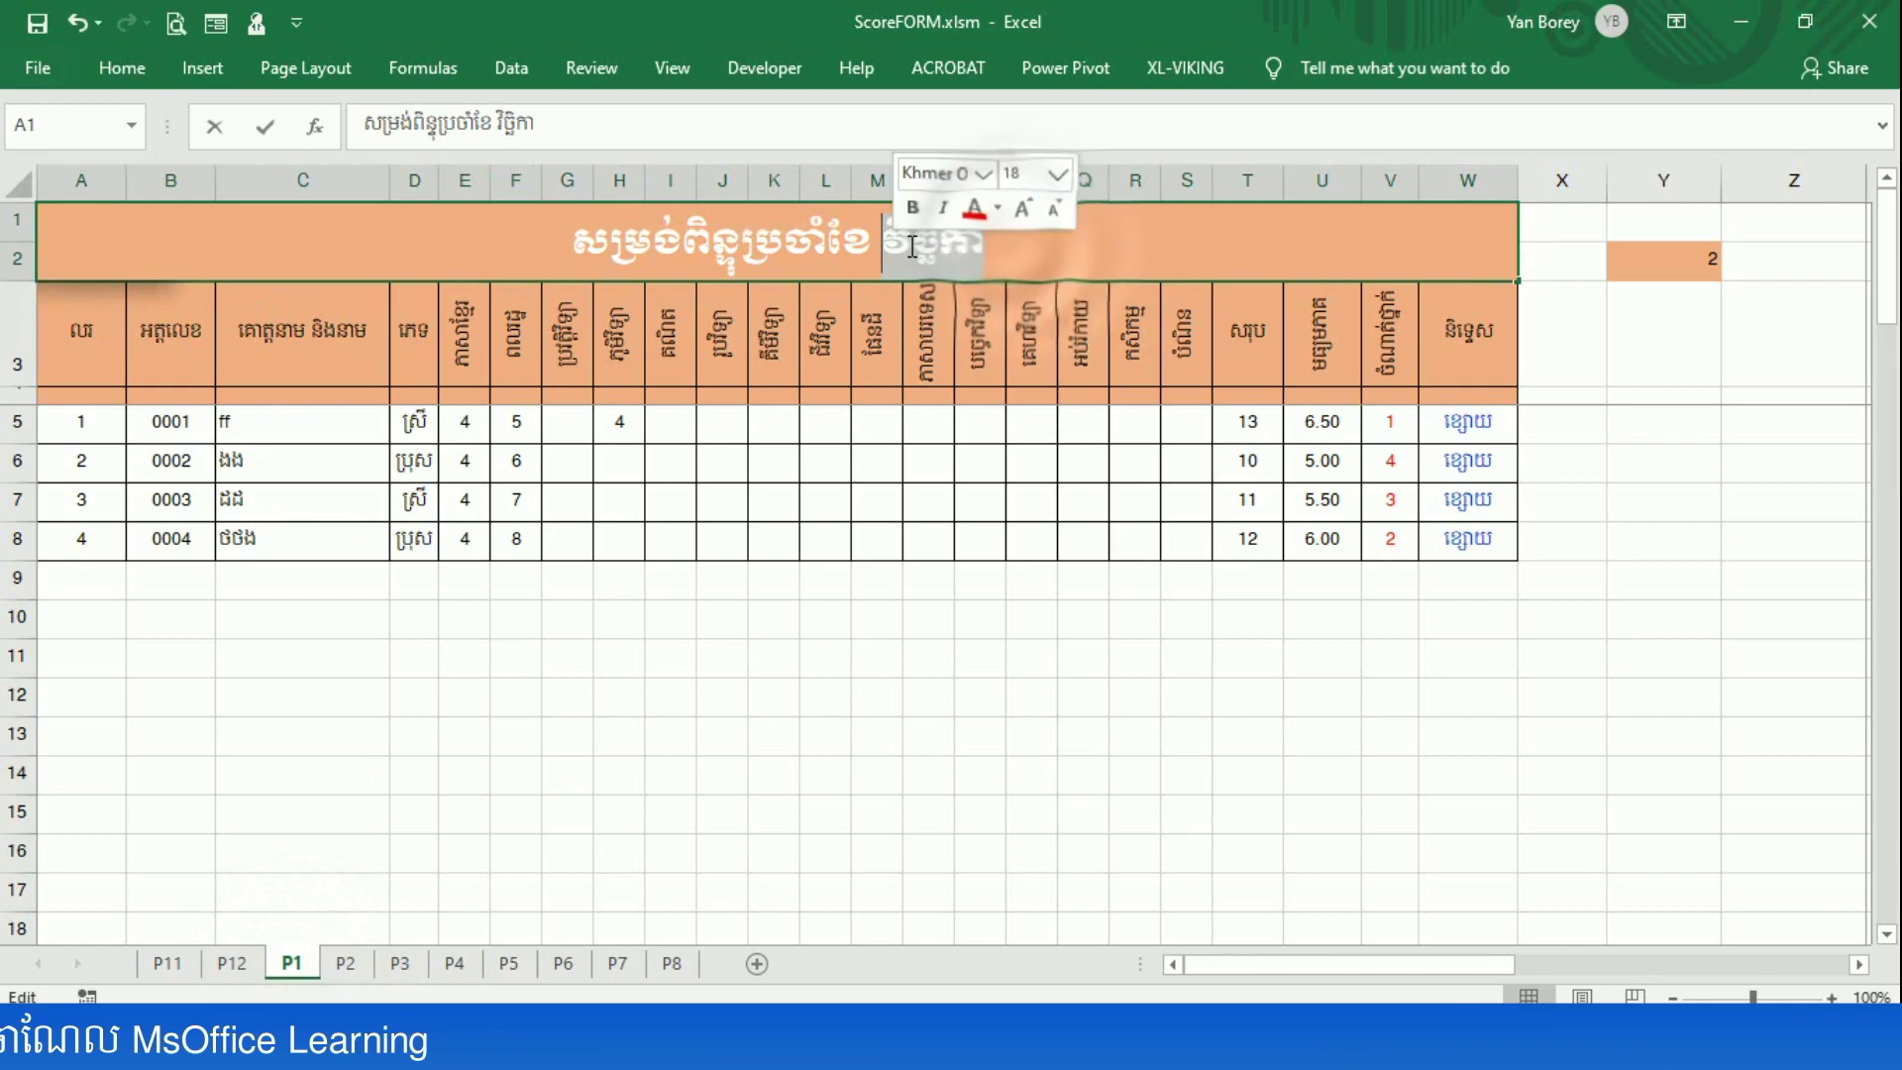
text(មកា)
key(BackSpace)
text(រា)
key(Return)
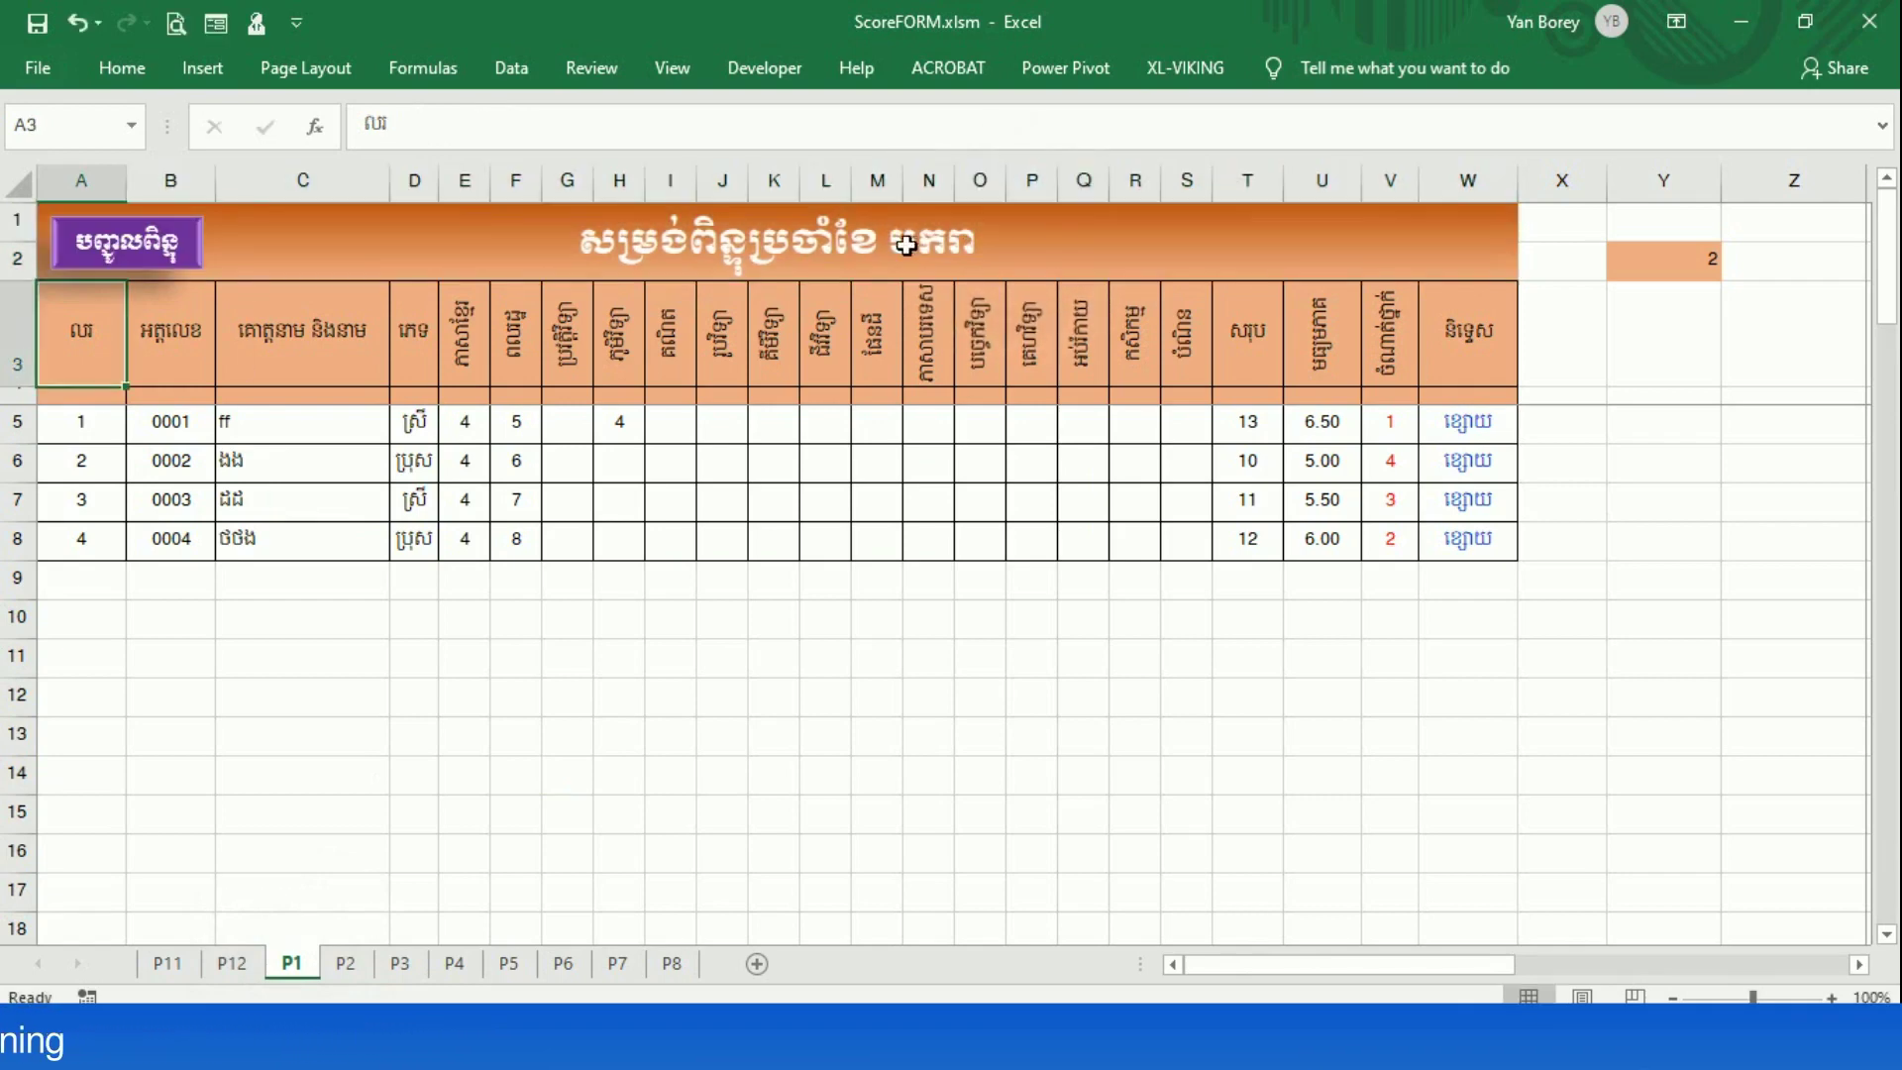
click(234, 963)
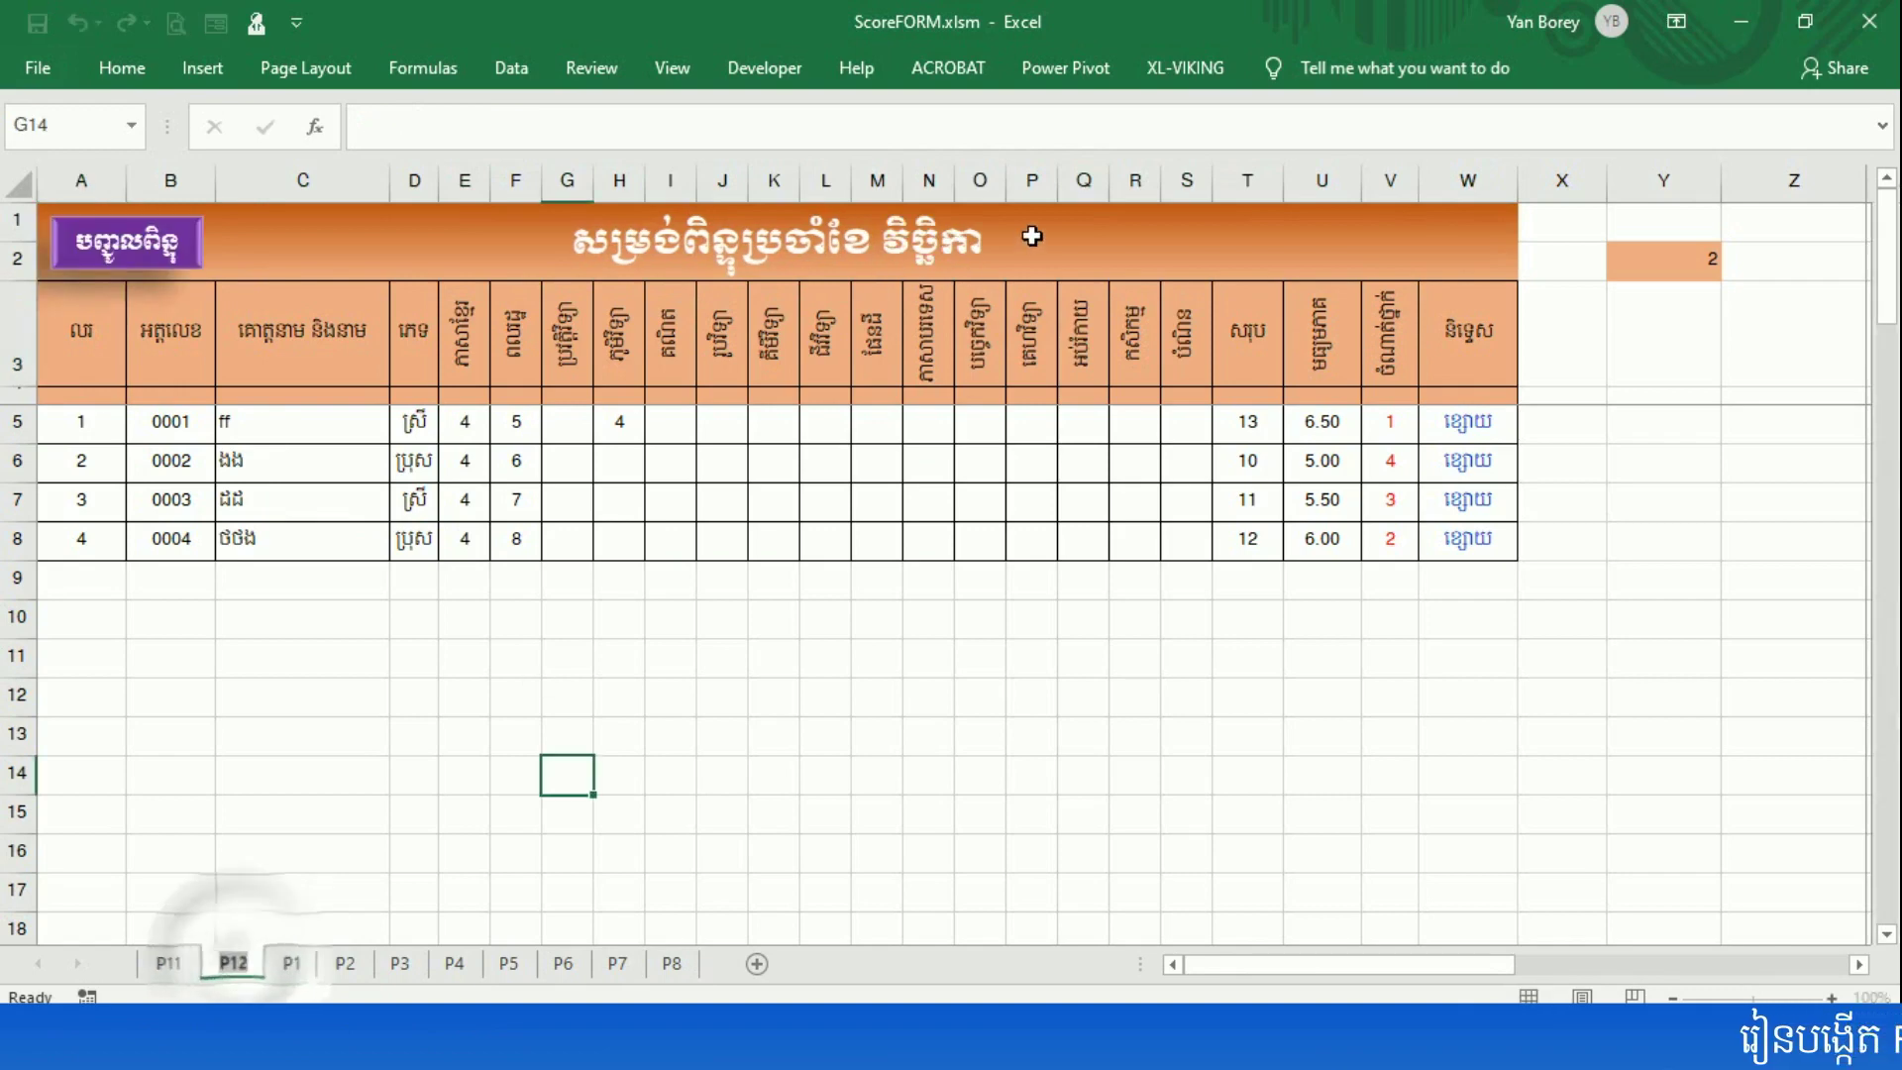
double_click(1001, 243)
drag(985, 242, 888, 248)
text(ធ្នូ)
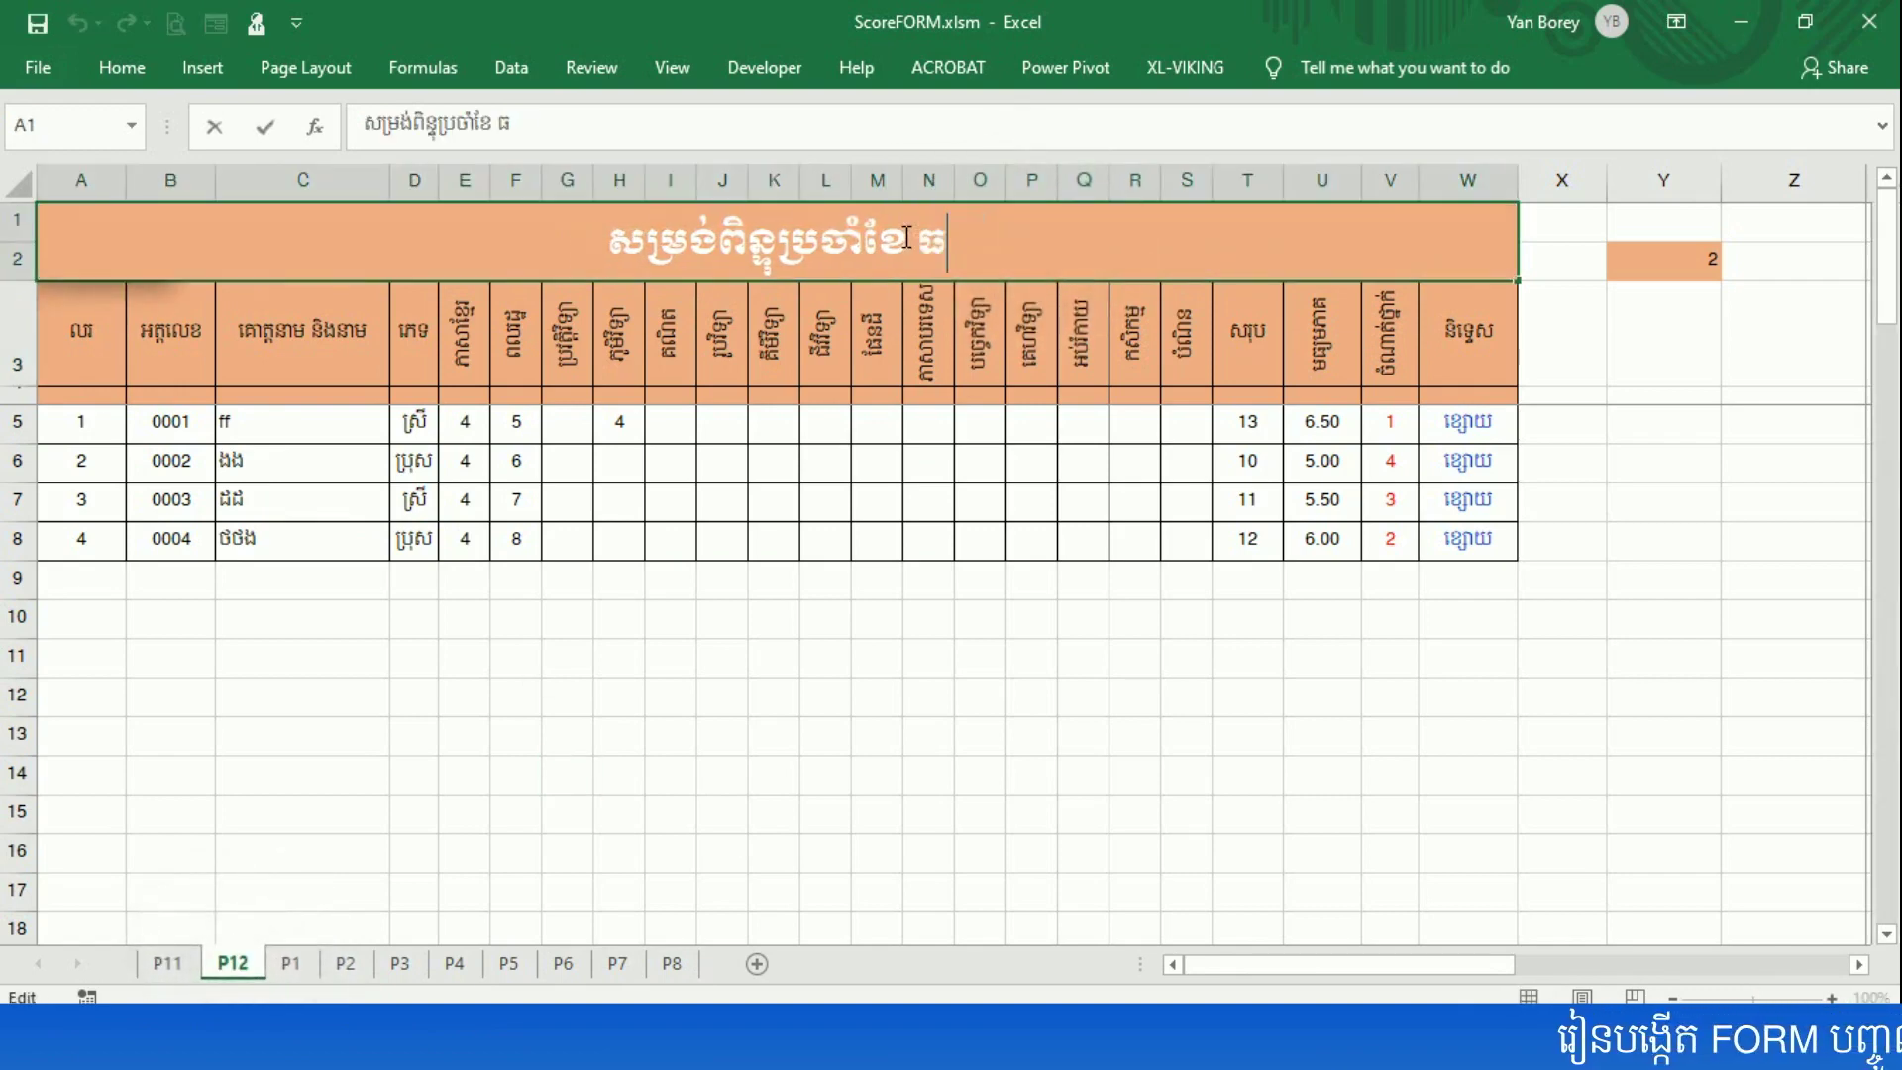
key(Return)
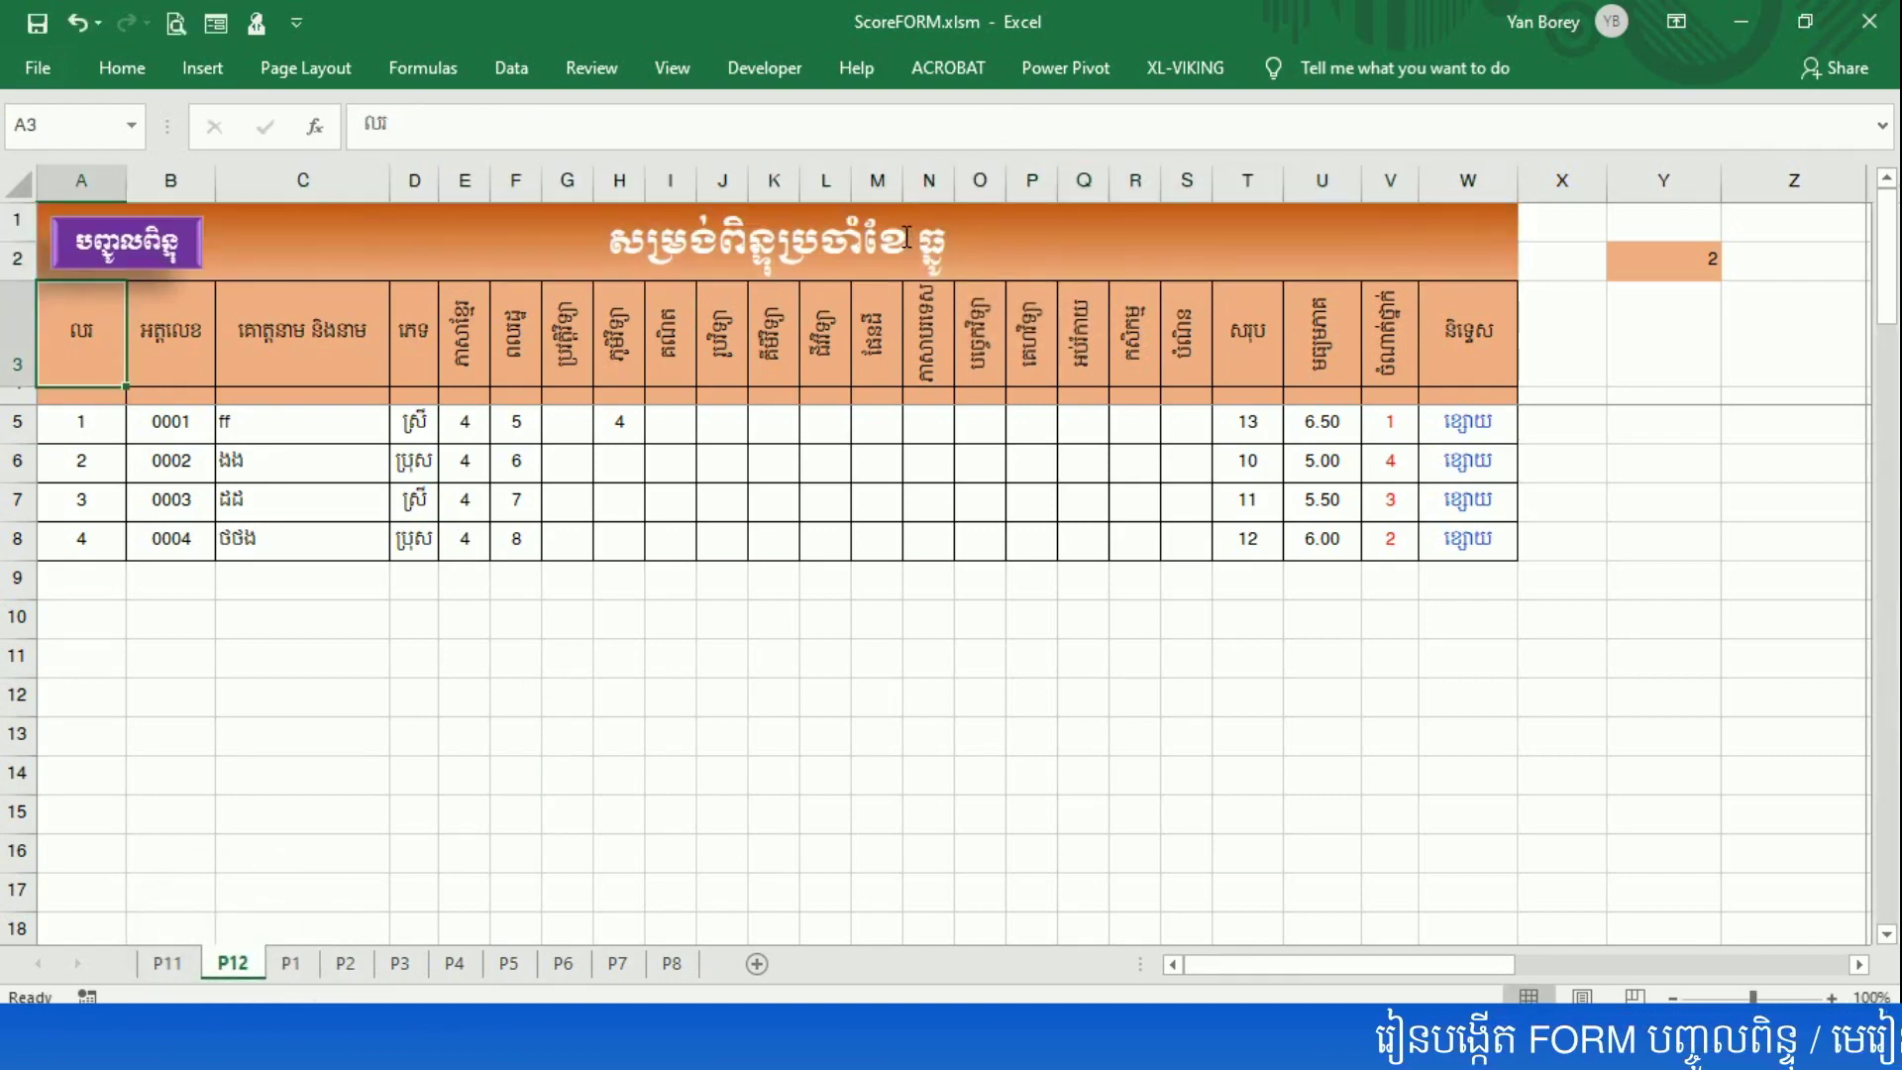
click(647, 702)
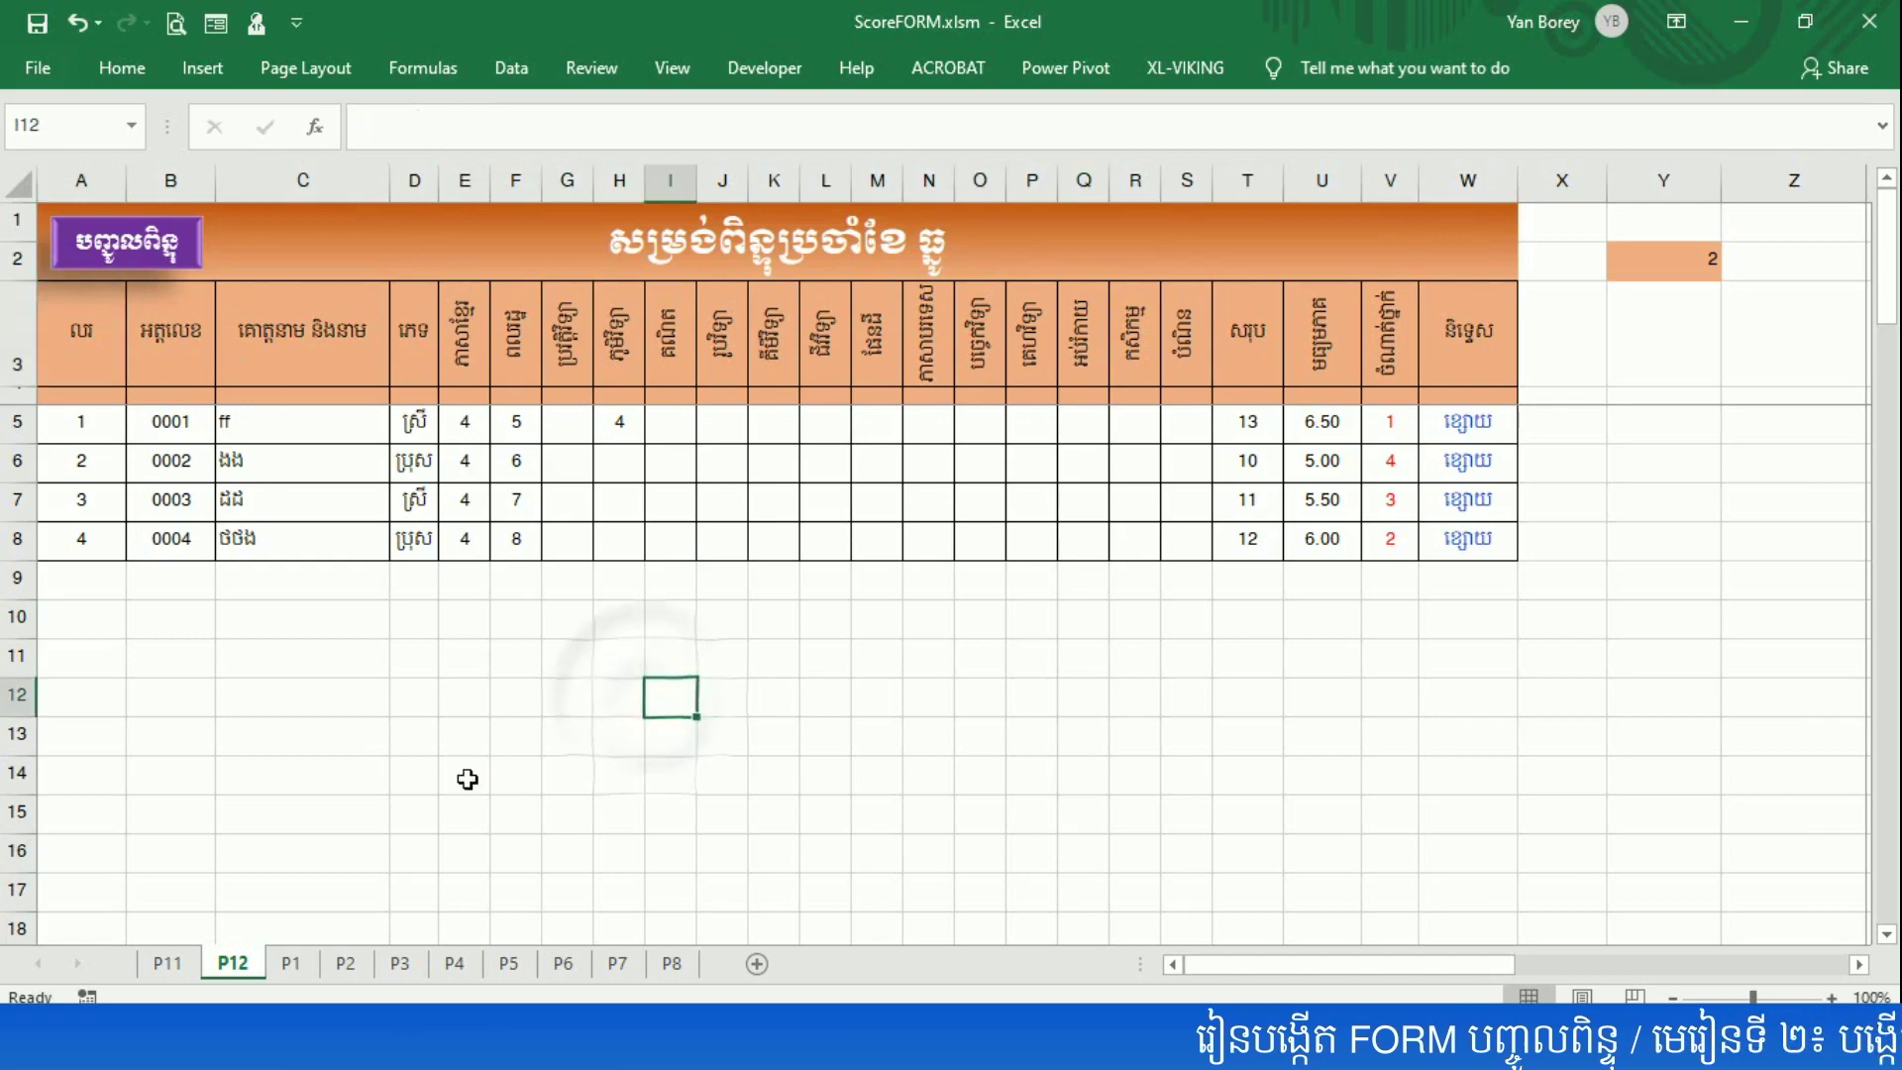
- Check the month titles on sheets P11, P12, P1, P2 and P4–P8, then revisit June, February, January and December
click(186, 963)
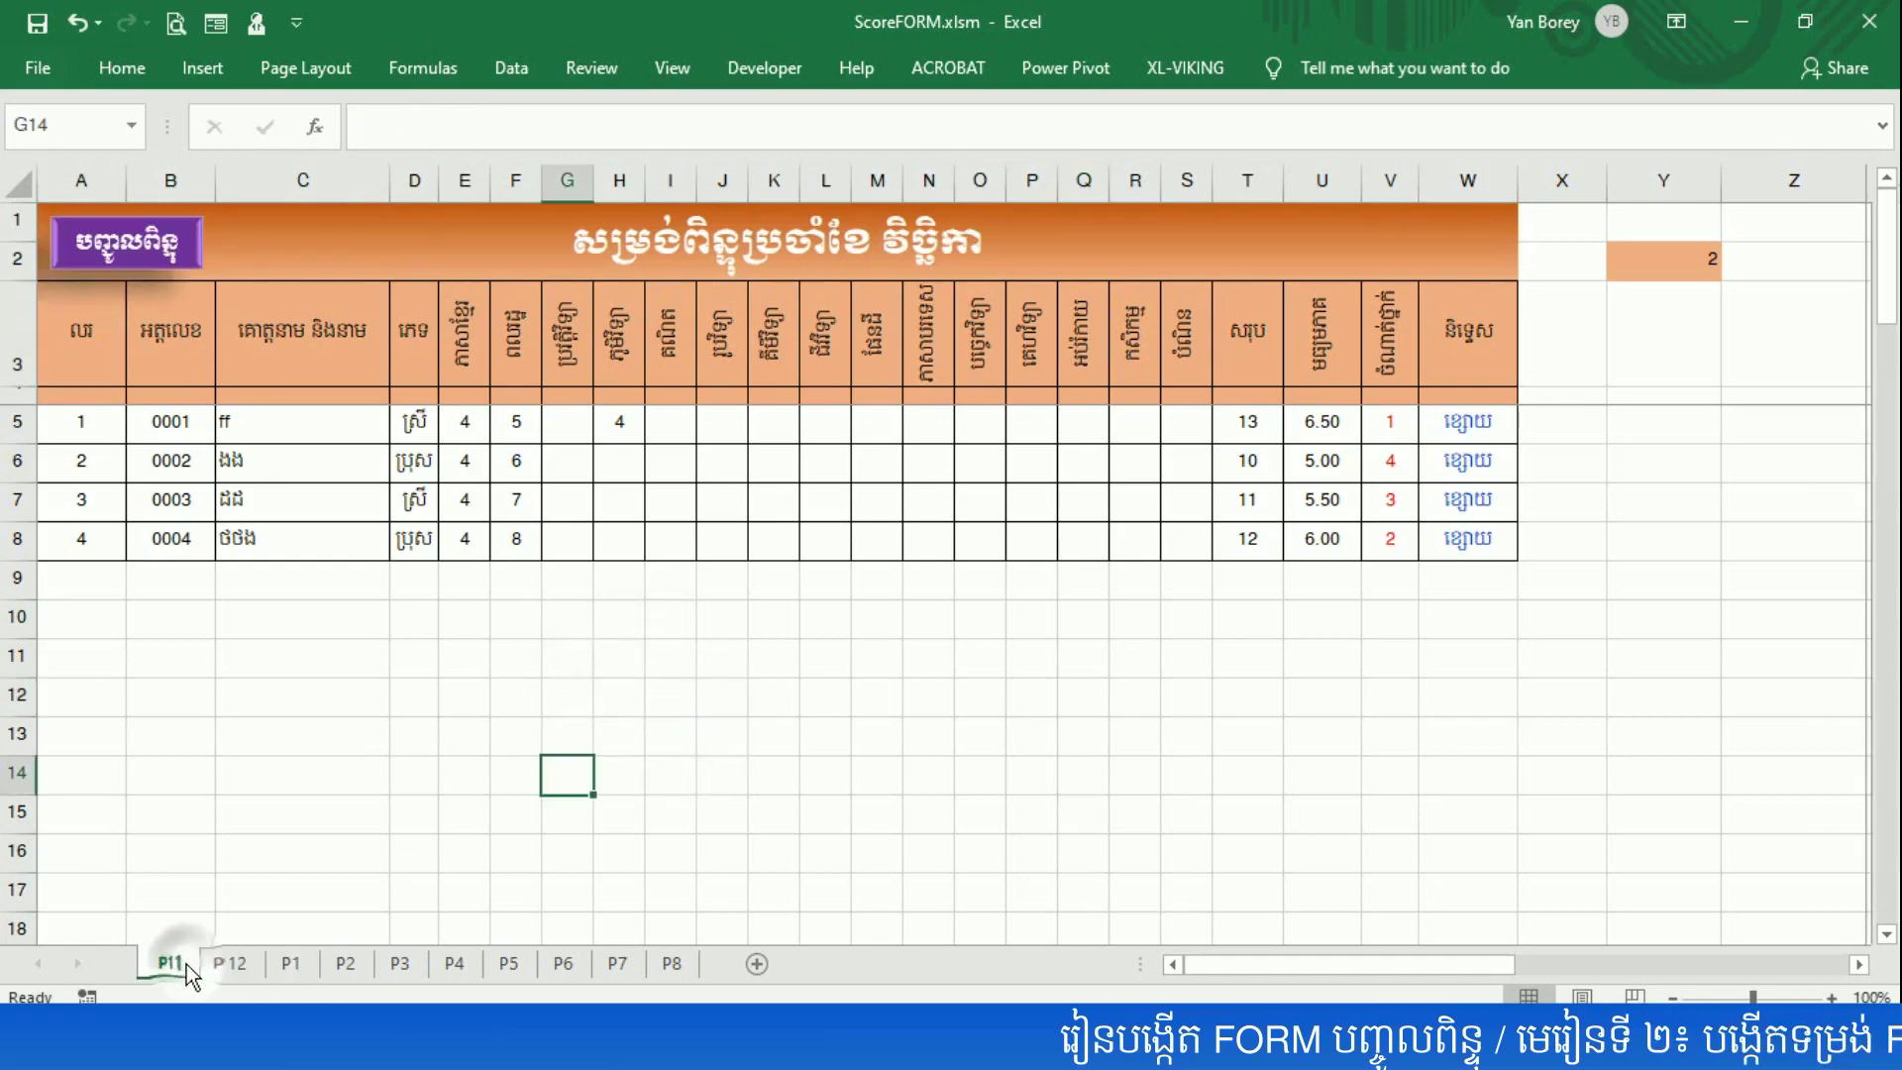
click(246, 964)
click(290, 963)
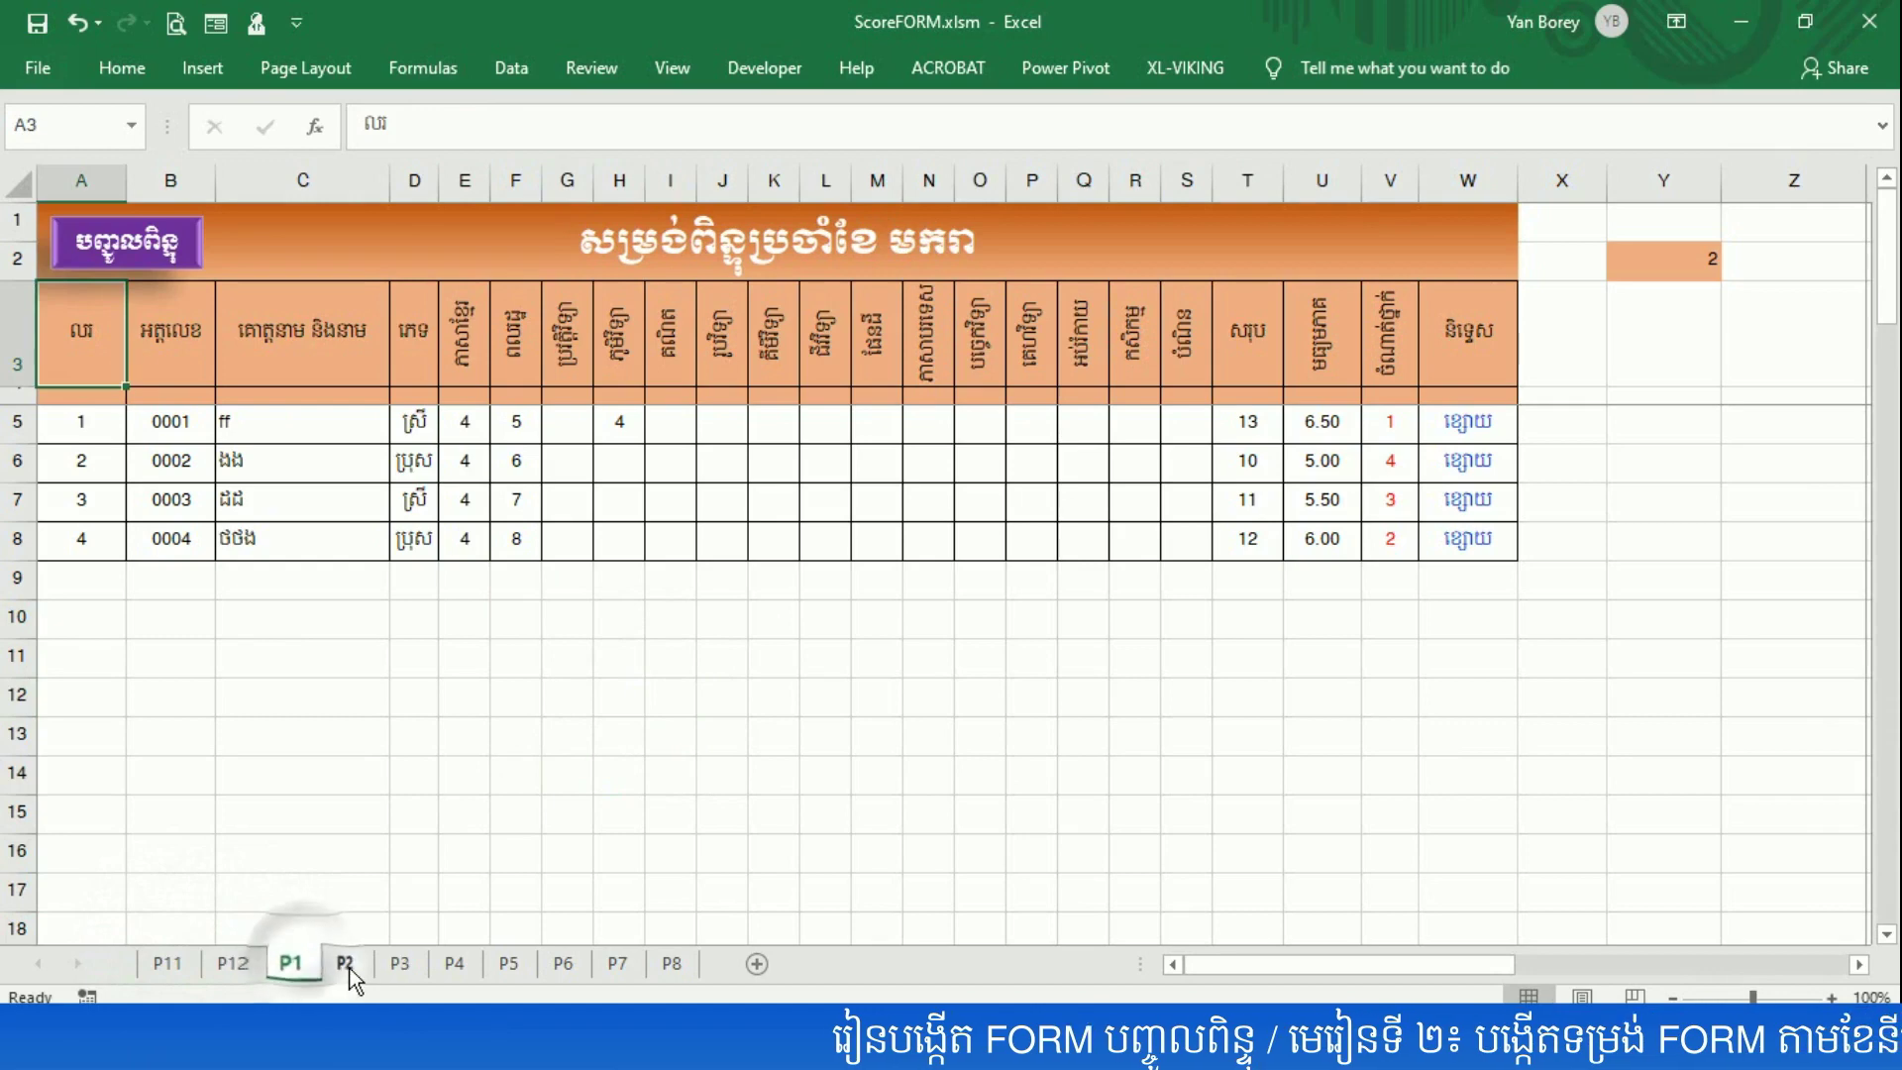
click(345, 963)
scroll(327, 703, down, 2)
scroll(327, 704, up, 1)
click(169, 963)
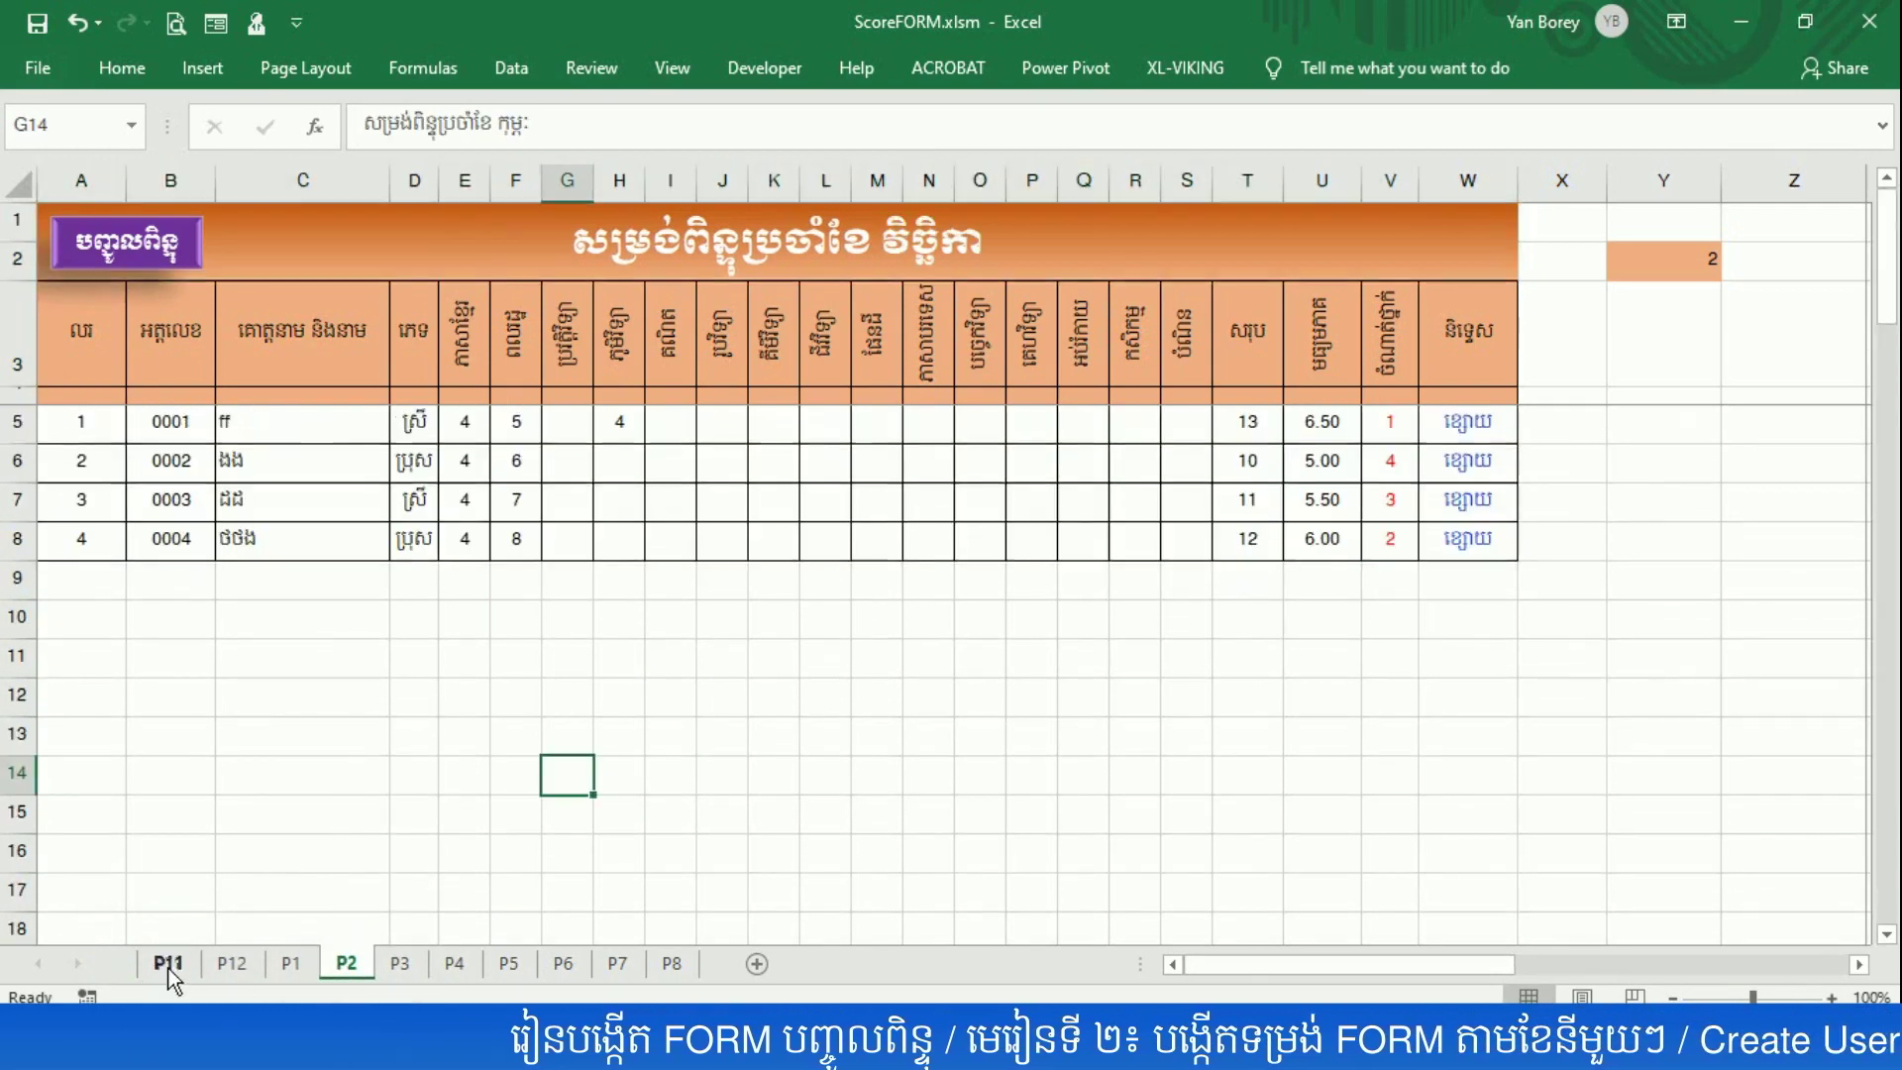
click(442, 963)
click(507, 963)
click(563, 962)
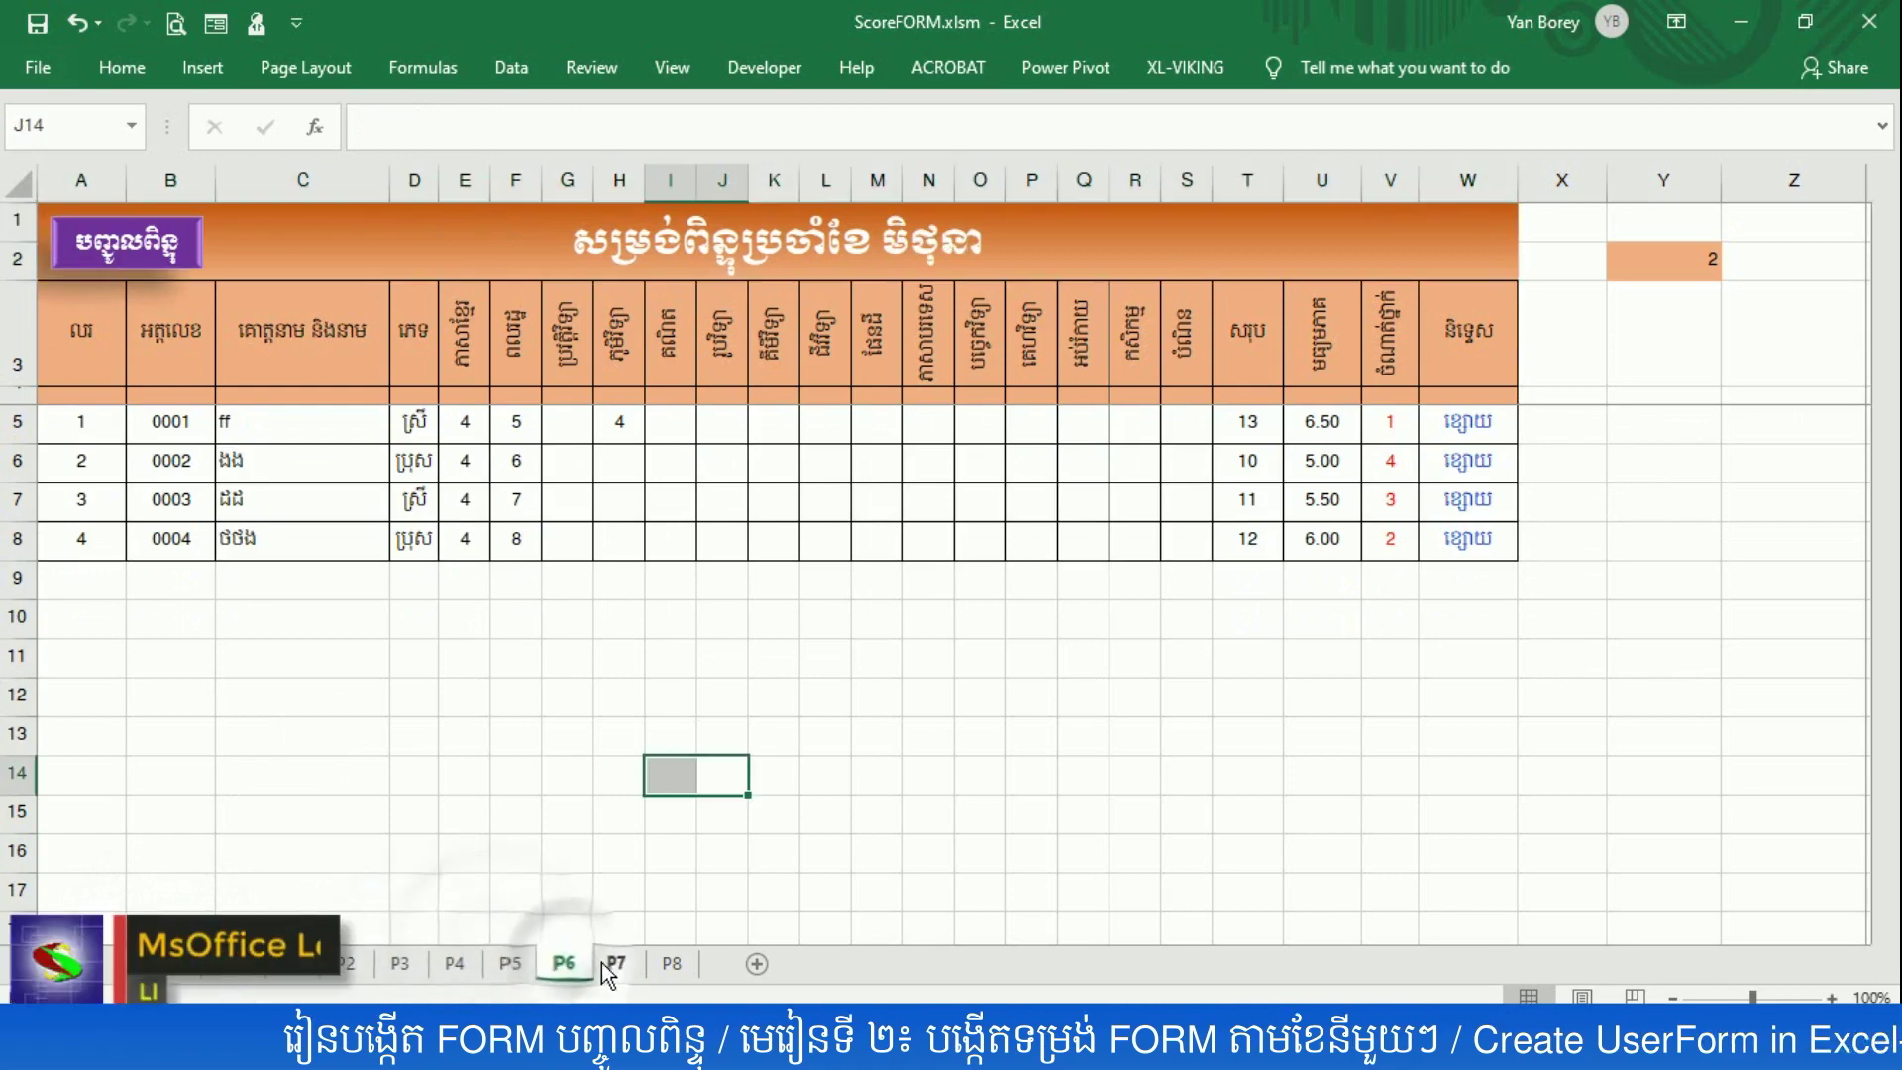
click(618, 962)
click(672, 963)
click(562, 963)
click(332, 963)
click(279, 963)
click(224, 963)
- Recheck the November, December, February–May and July titles, ending on P11 with the Developer tab shown
click(169, 963)
click(224, 963)
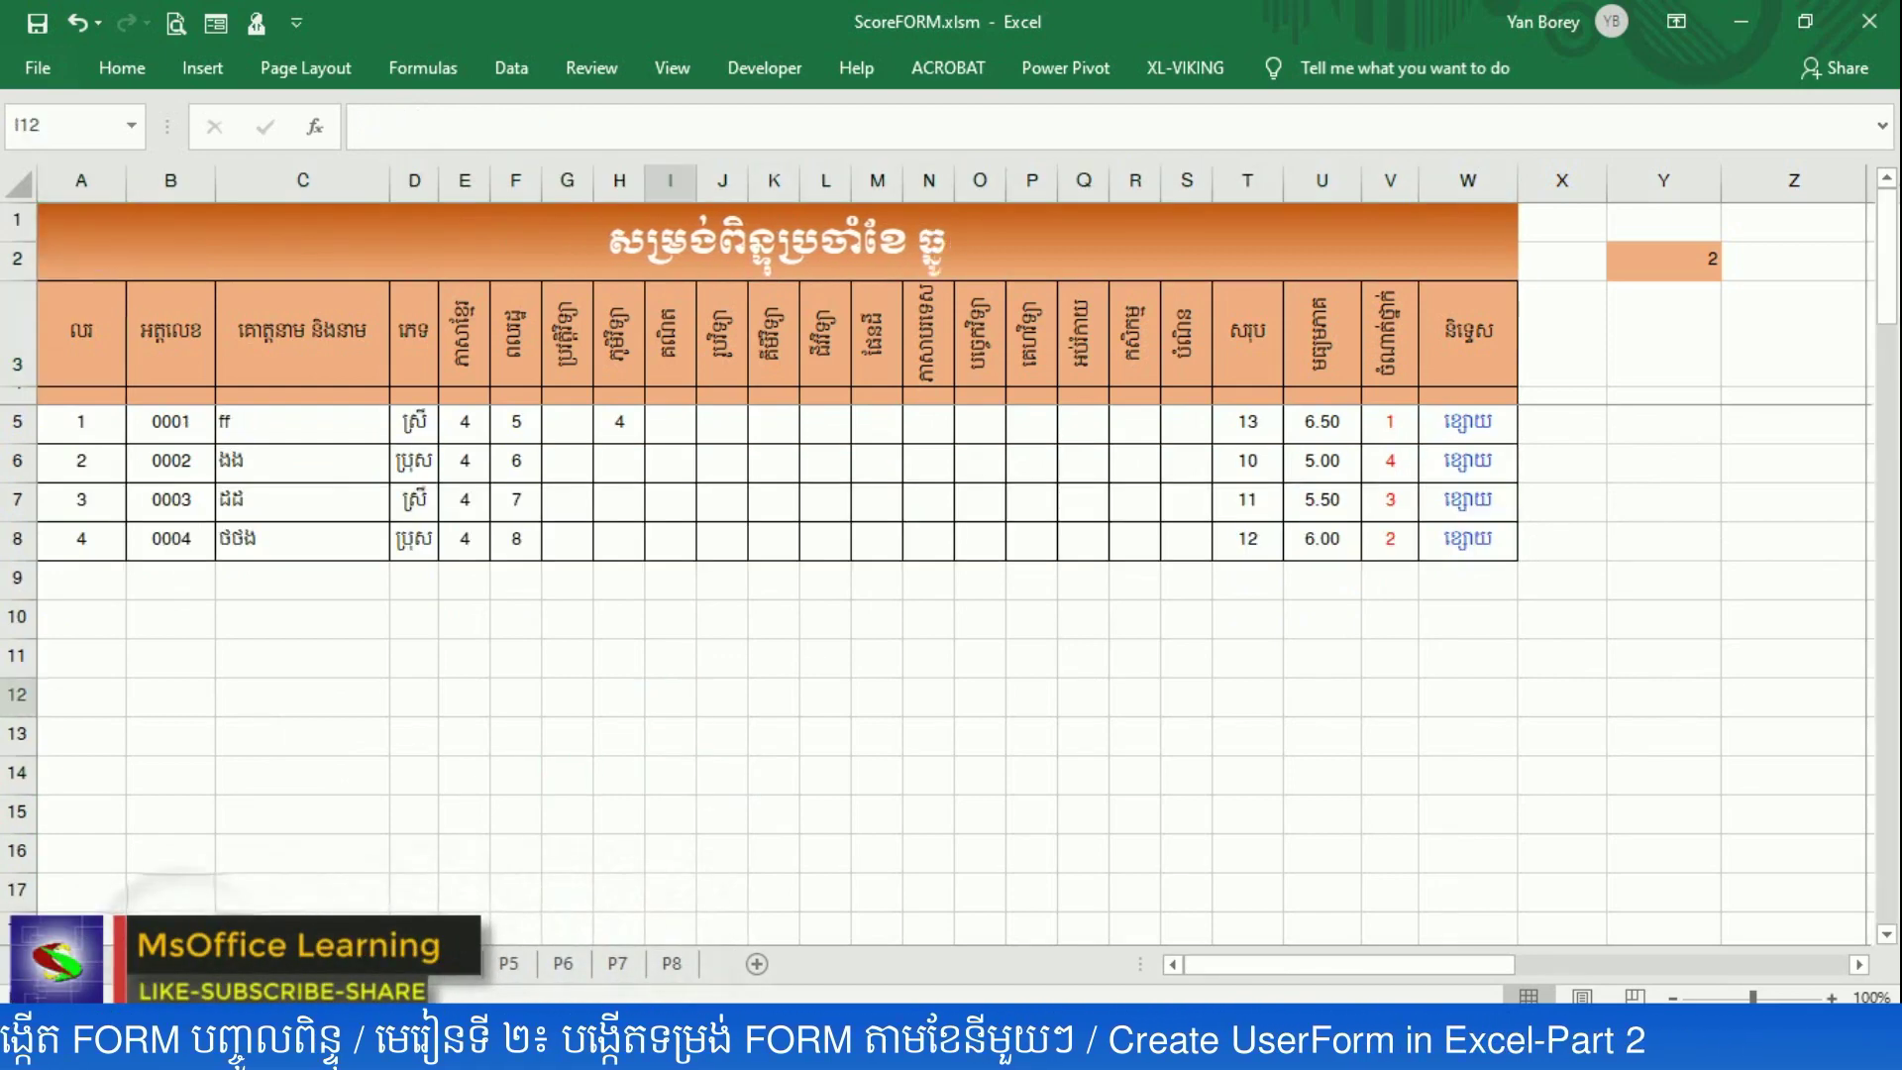
click(333, 963)
click(387, 963)
click(454, 963)
click(508, 963)
click(594, 966)
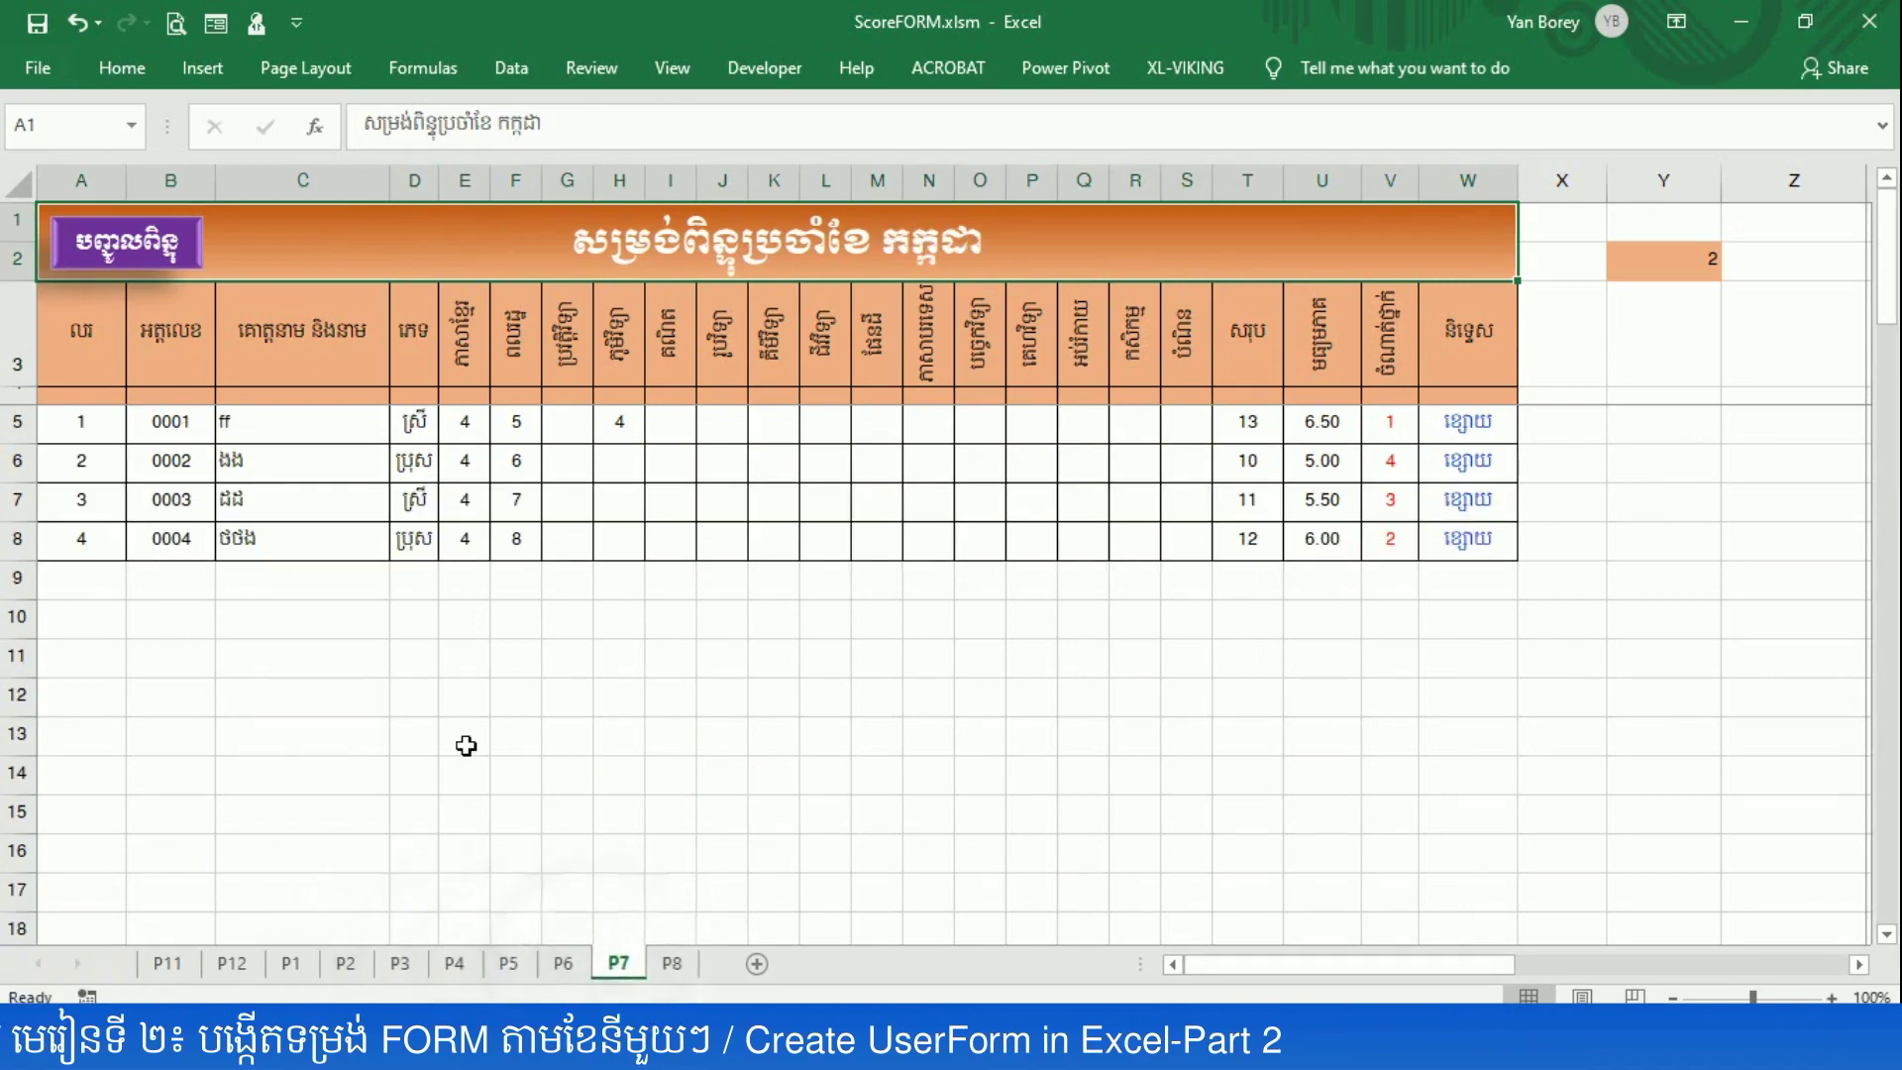
click(169, 963)
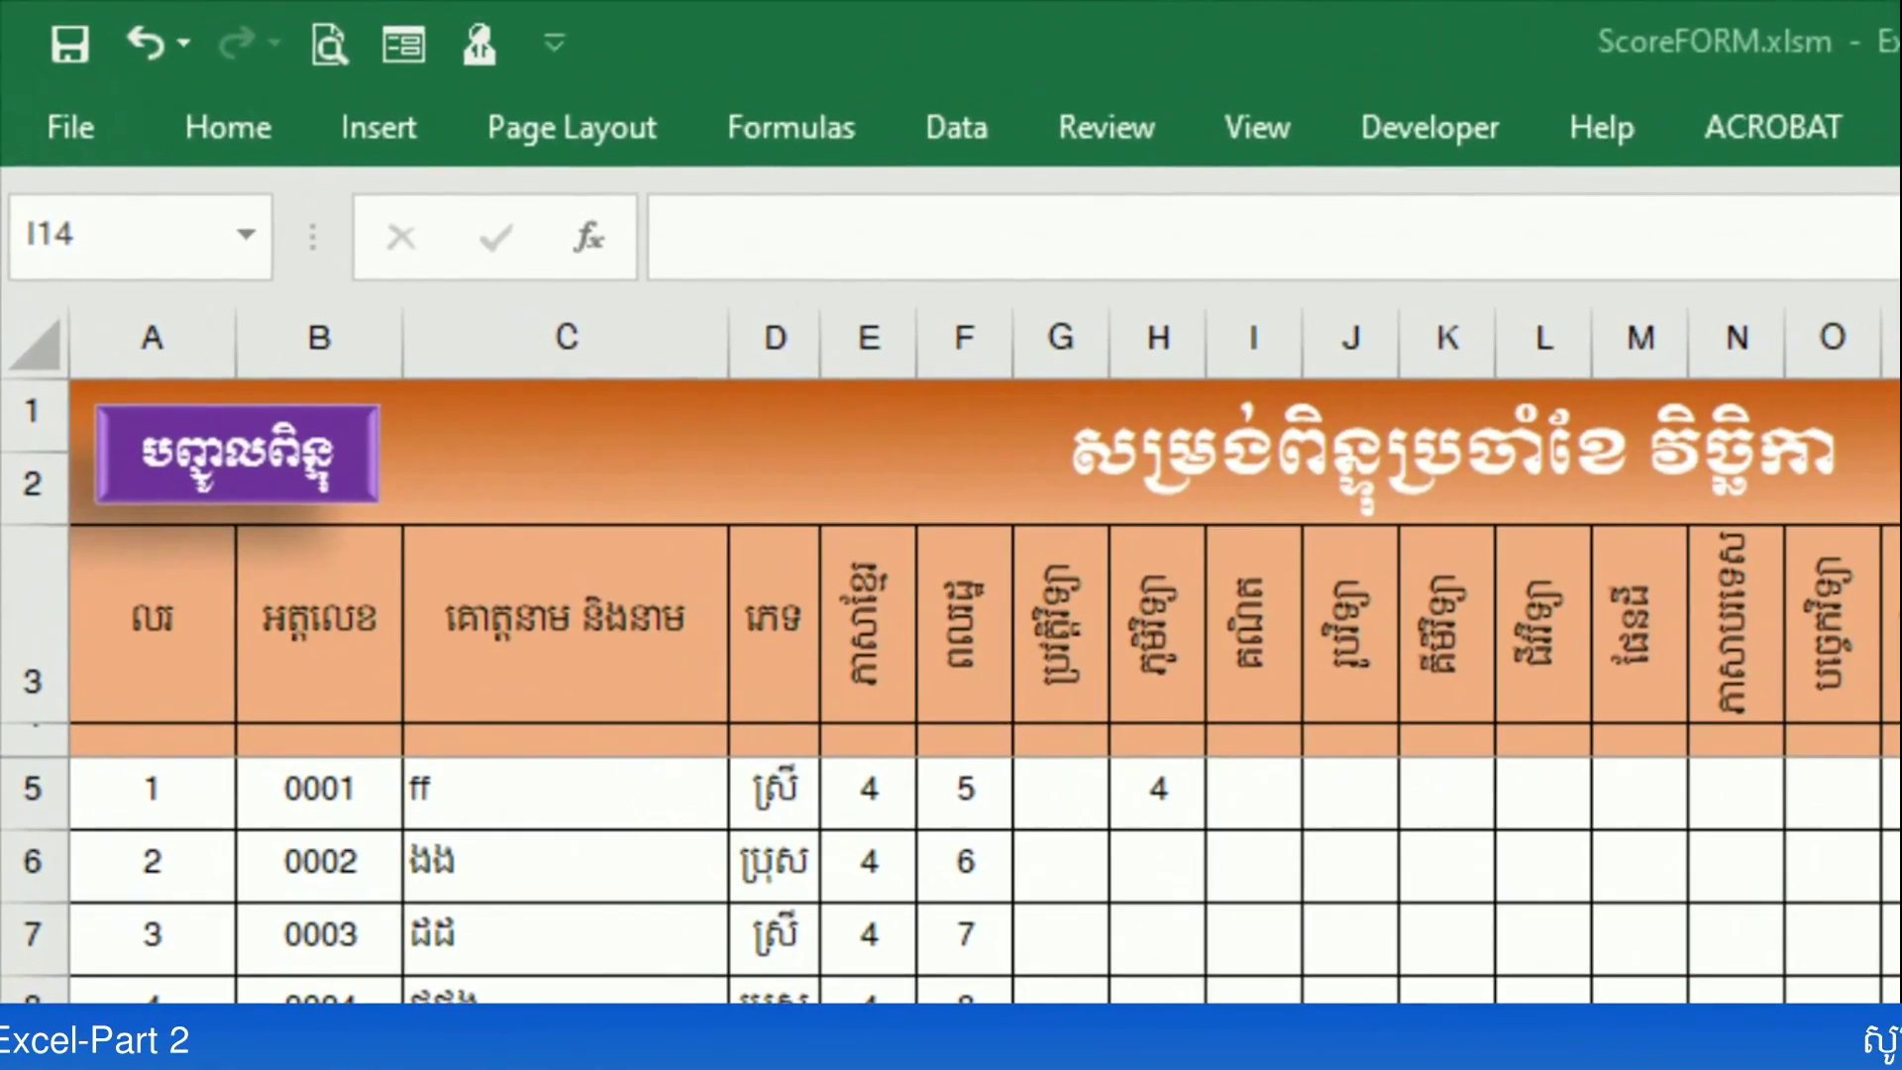
click(1439, 135)
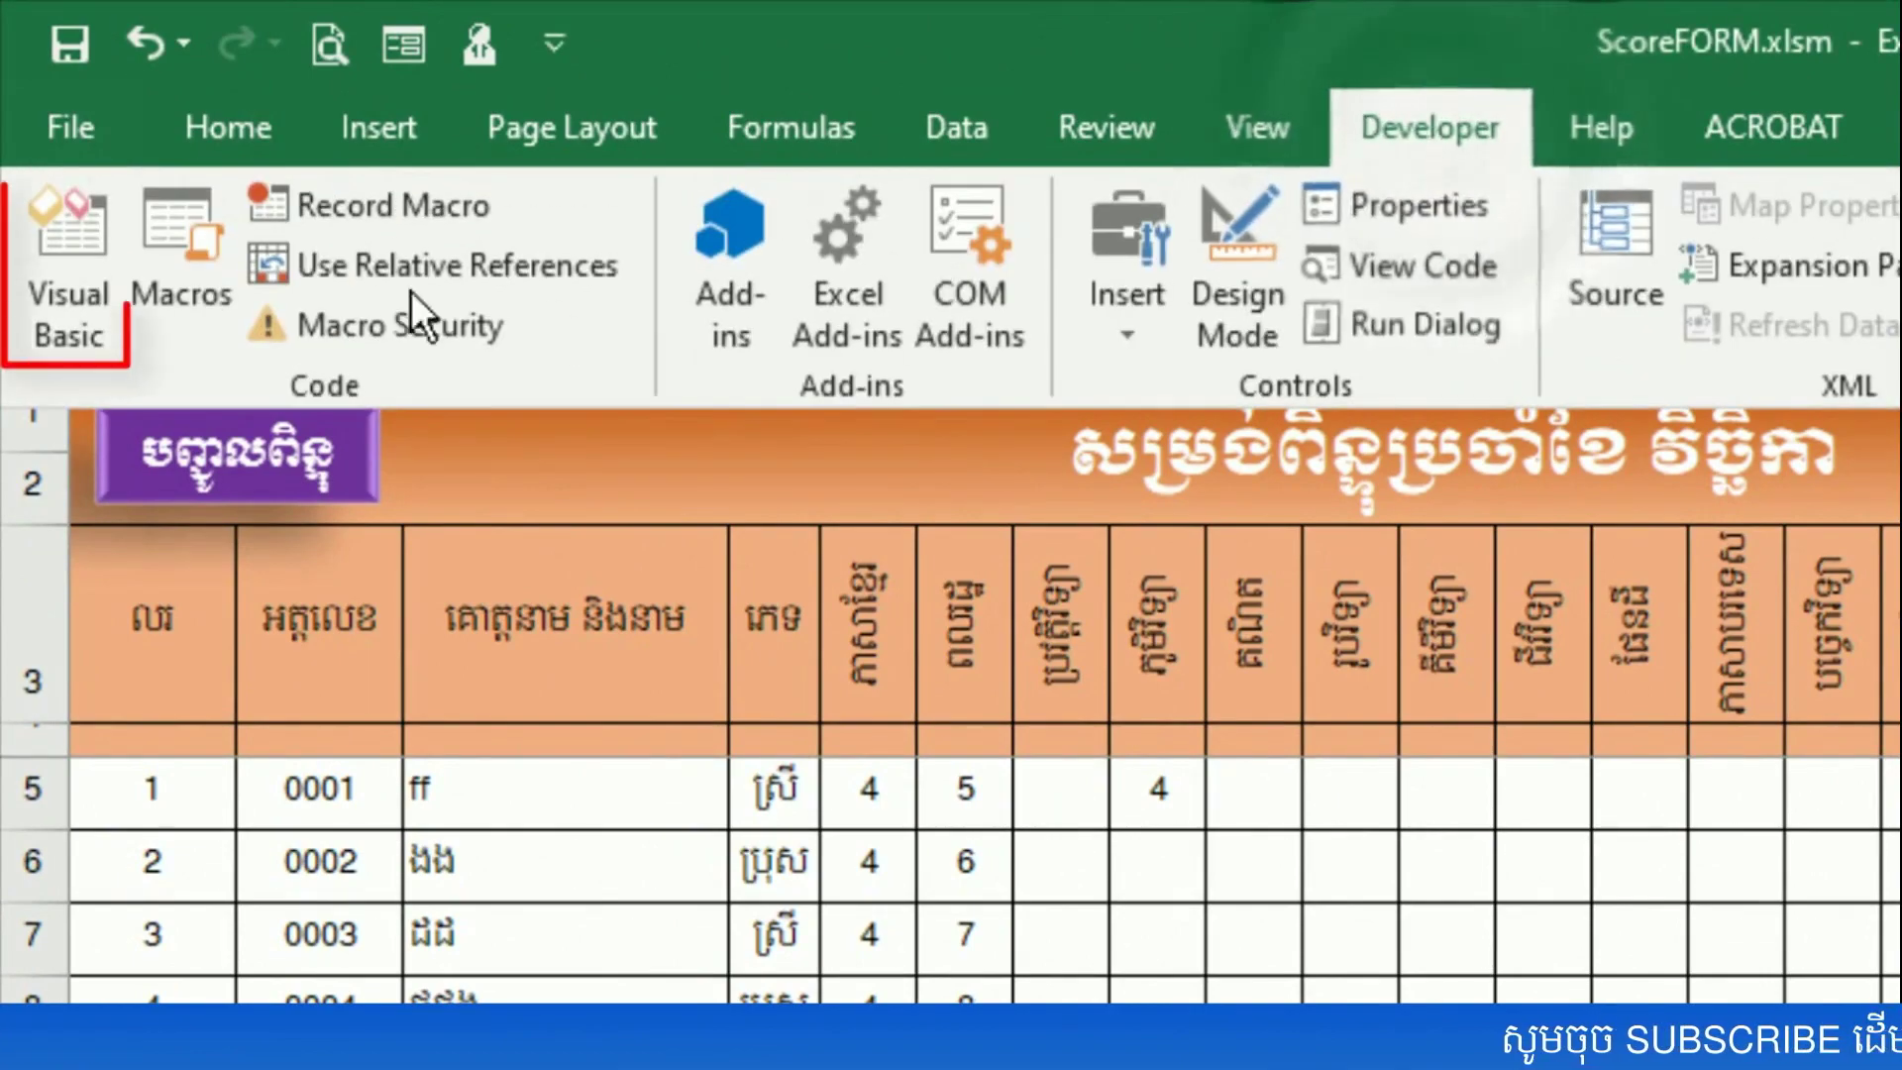
- Open the VBA editor, select Sheet1 (P11) and bring up its Insert options for a UserForm
click(69, 287)
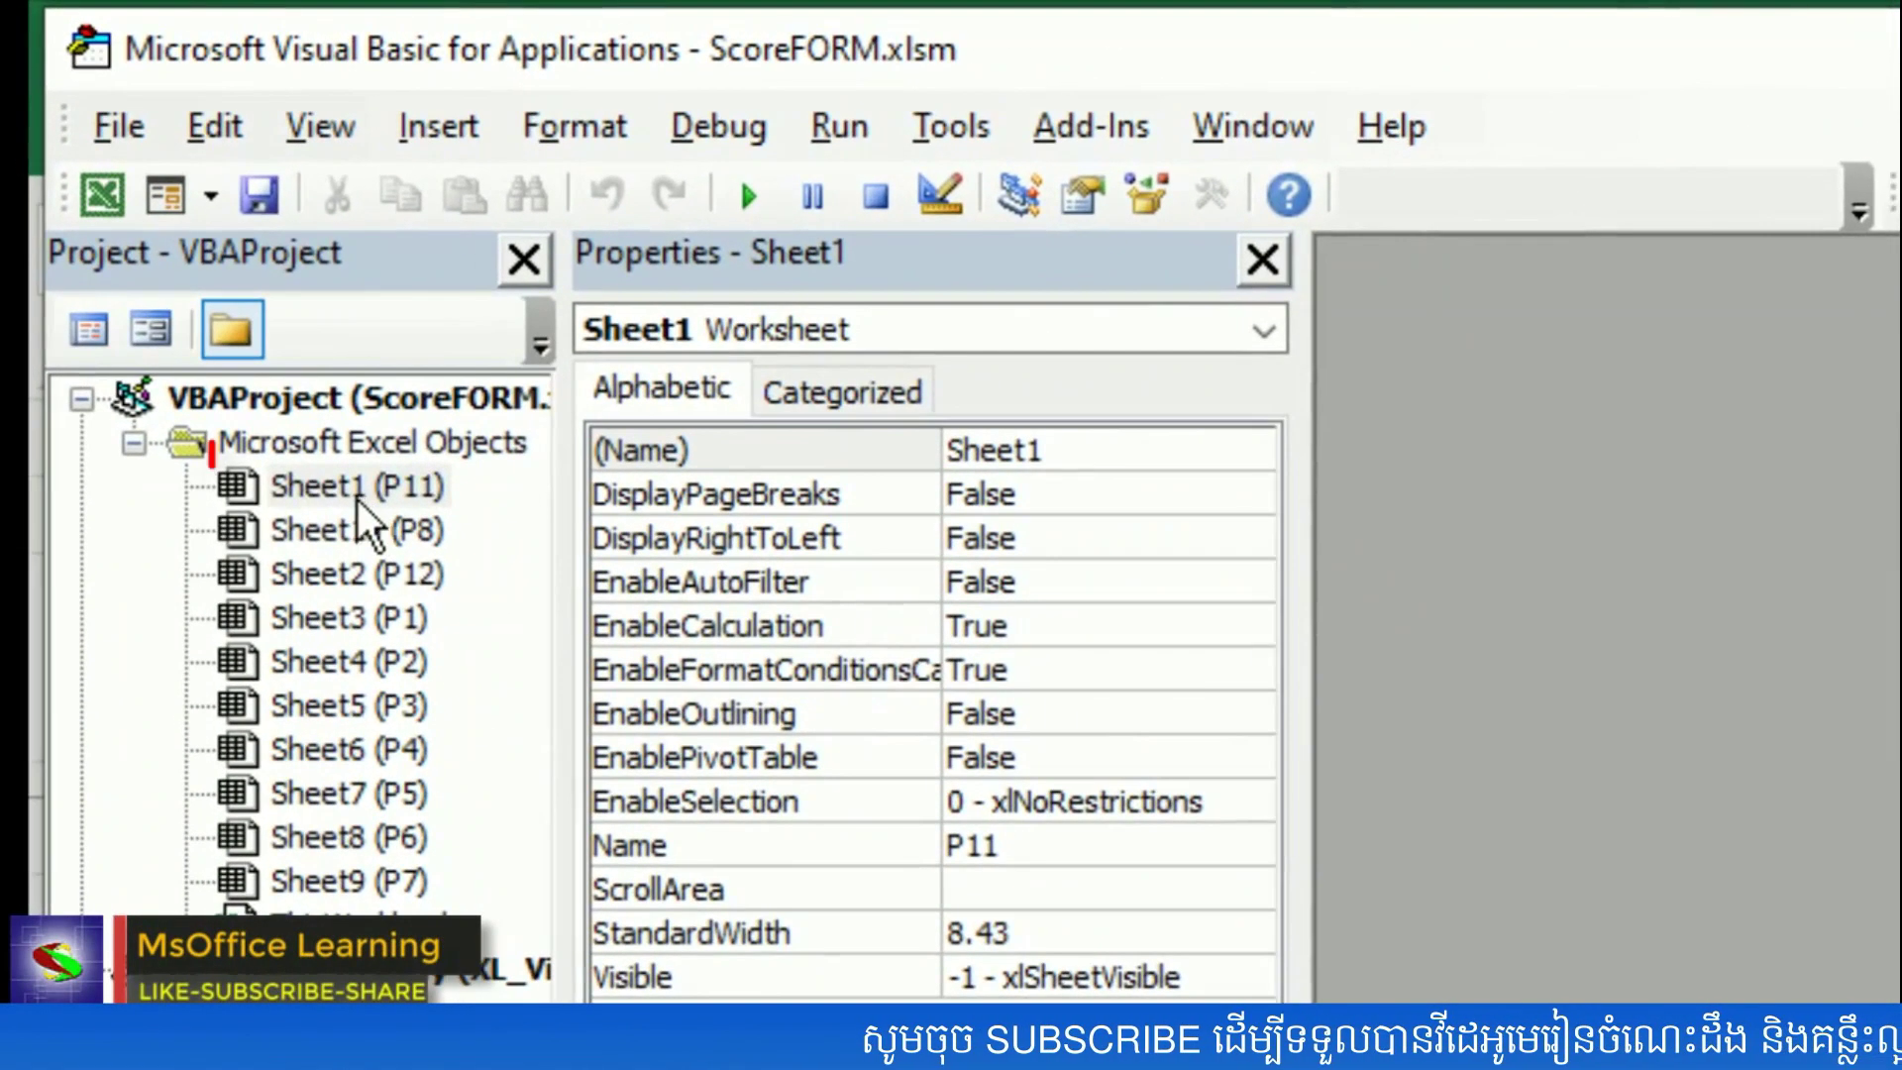
click(155, 249)
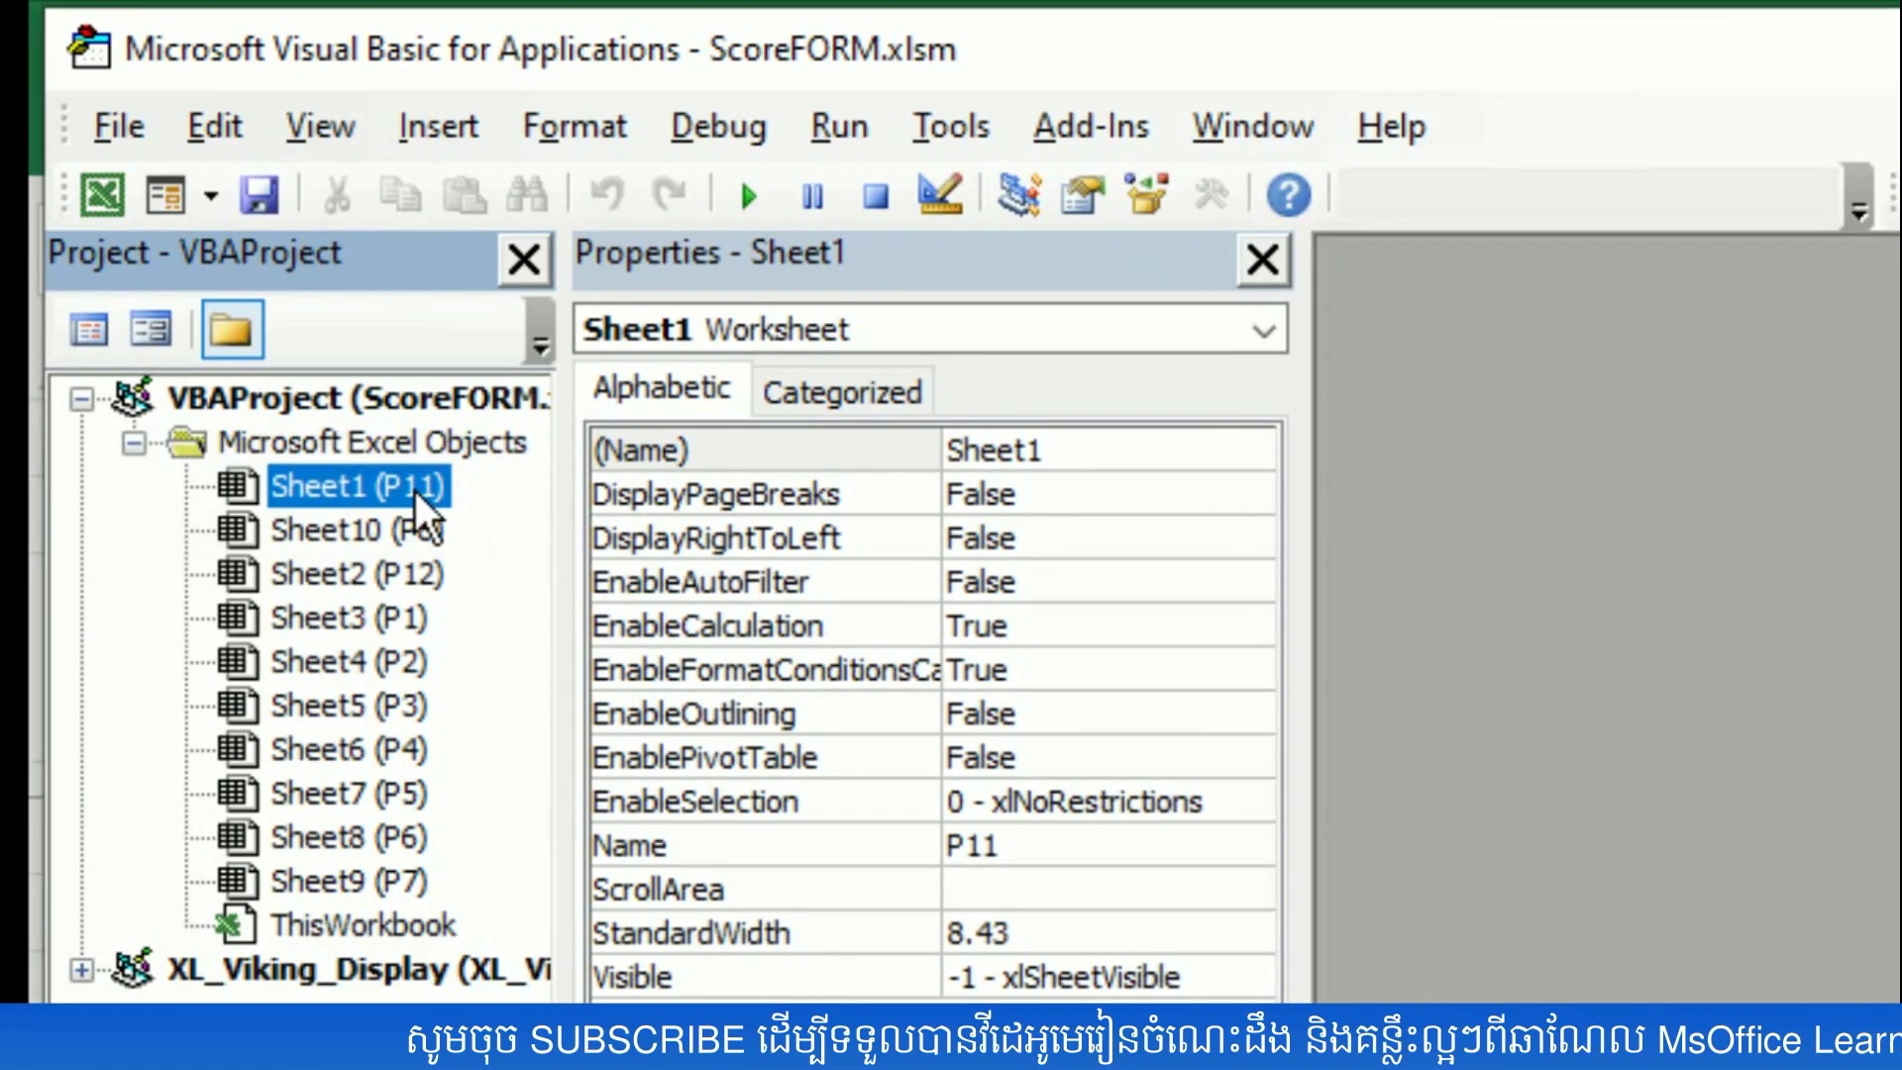
right_click(350, 491)
mouse_move(594, 781)
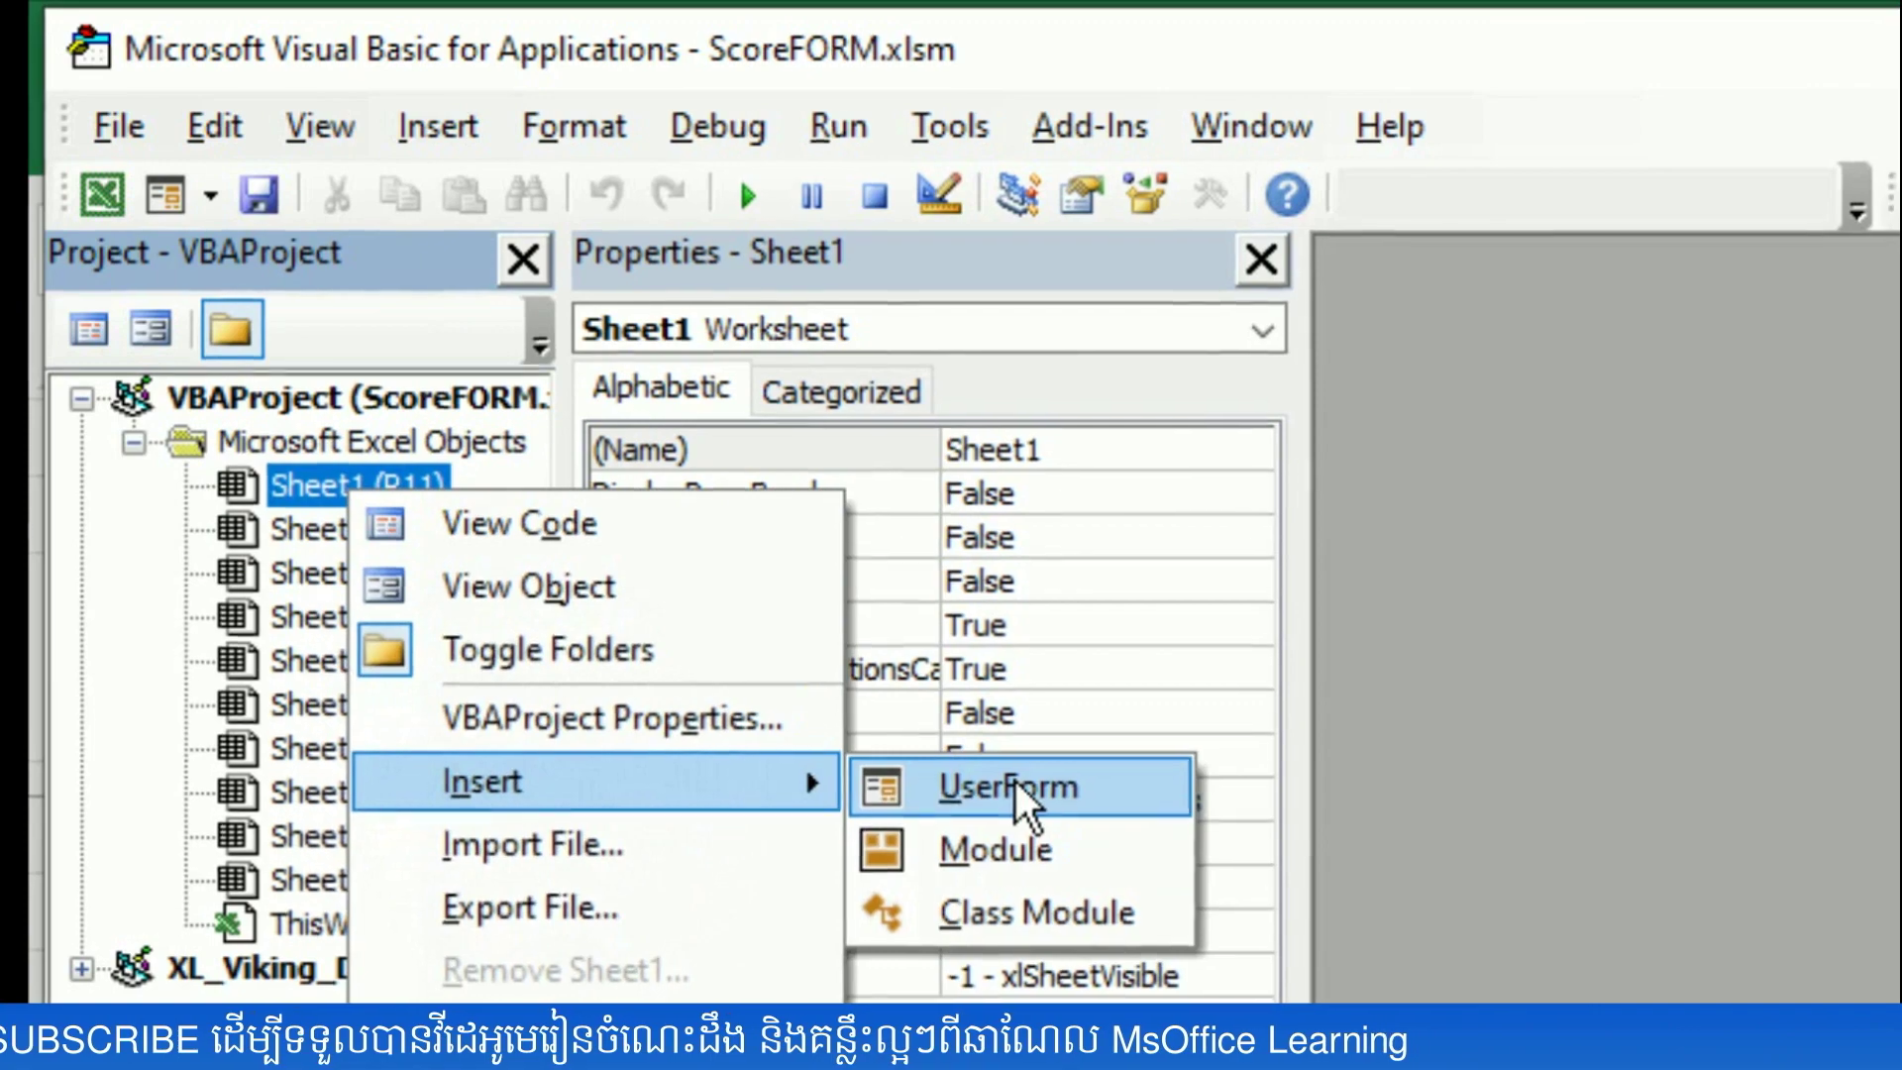
- Insert a new UserForm and rename it uform11 in the Properties window
click(1089, 789)
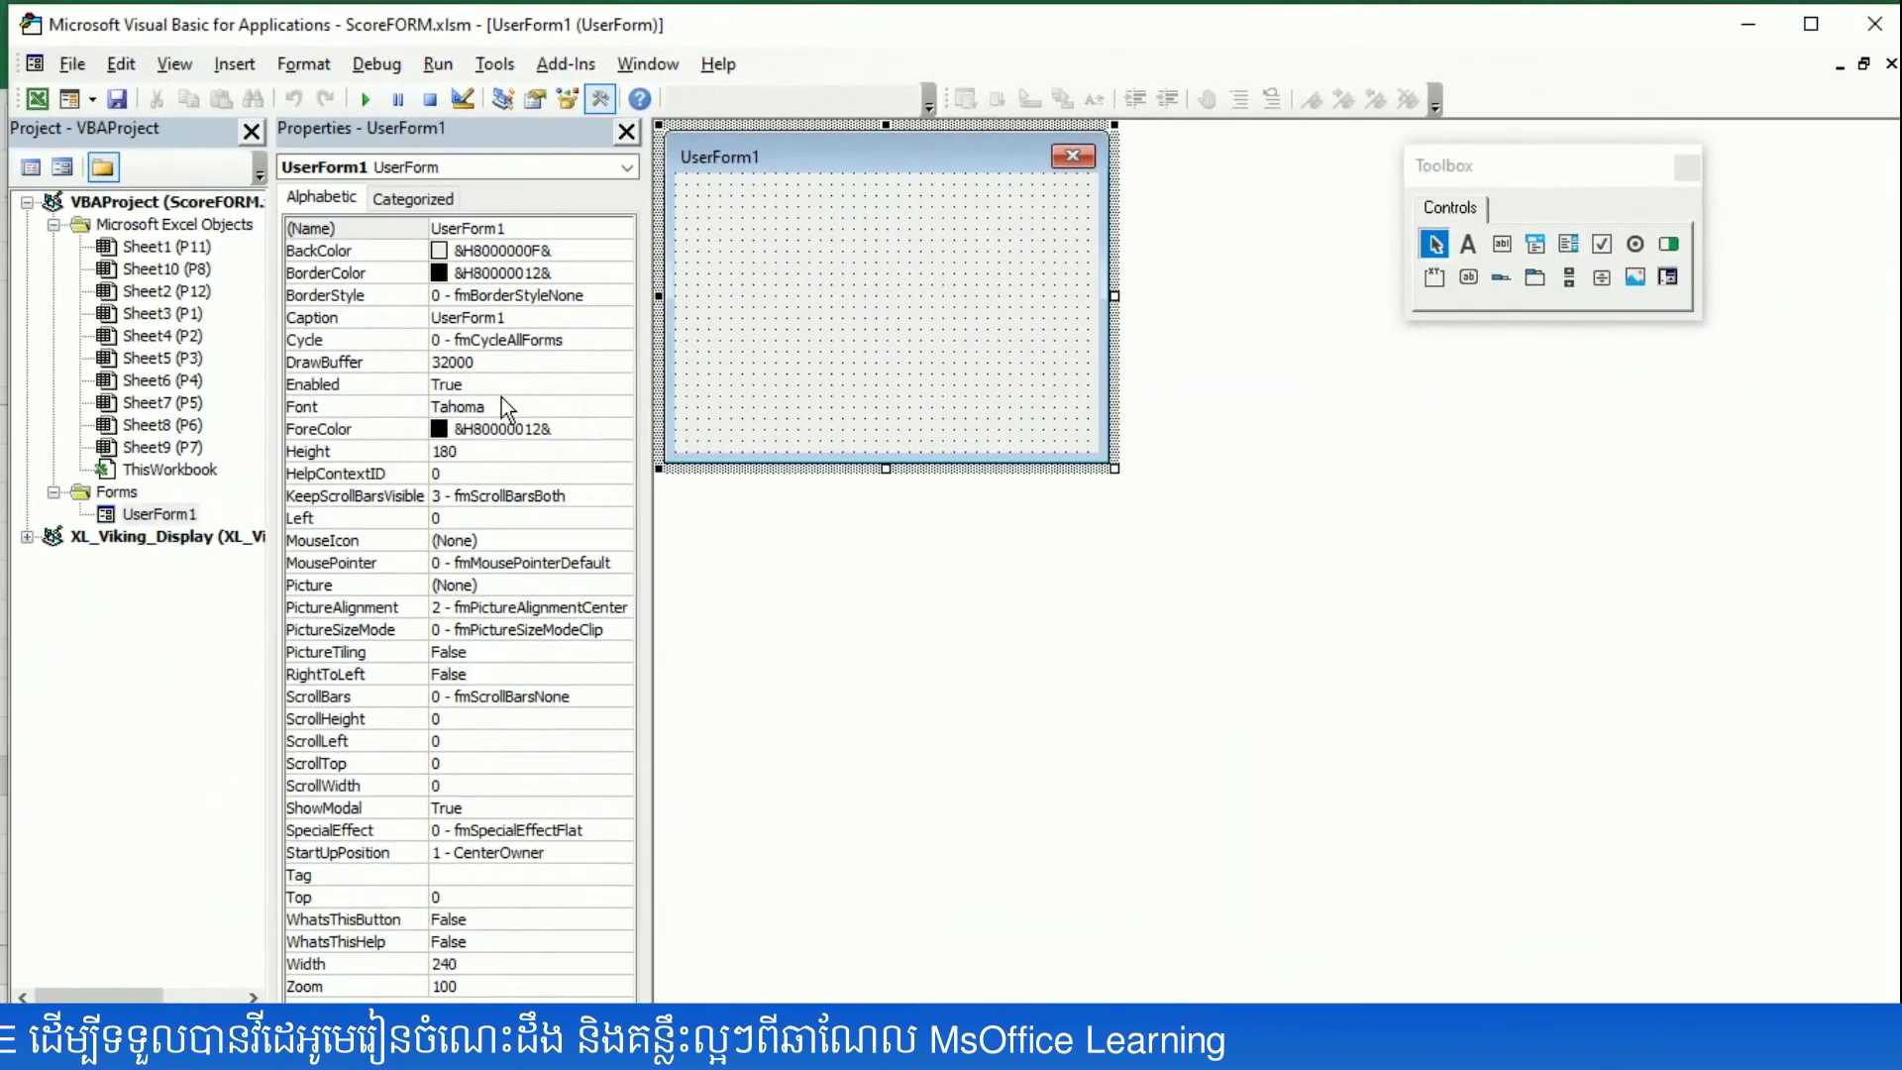
click(317, 233)
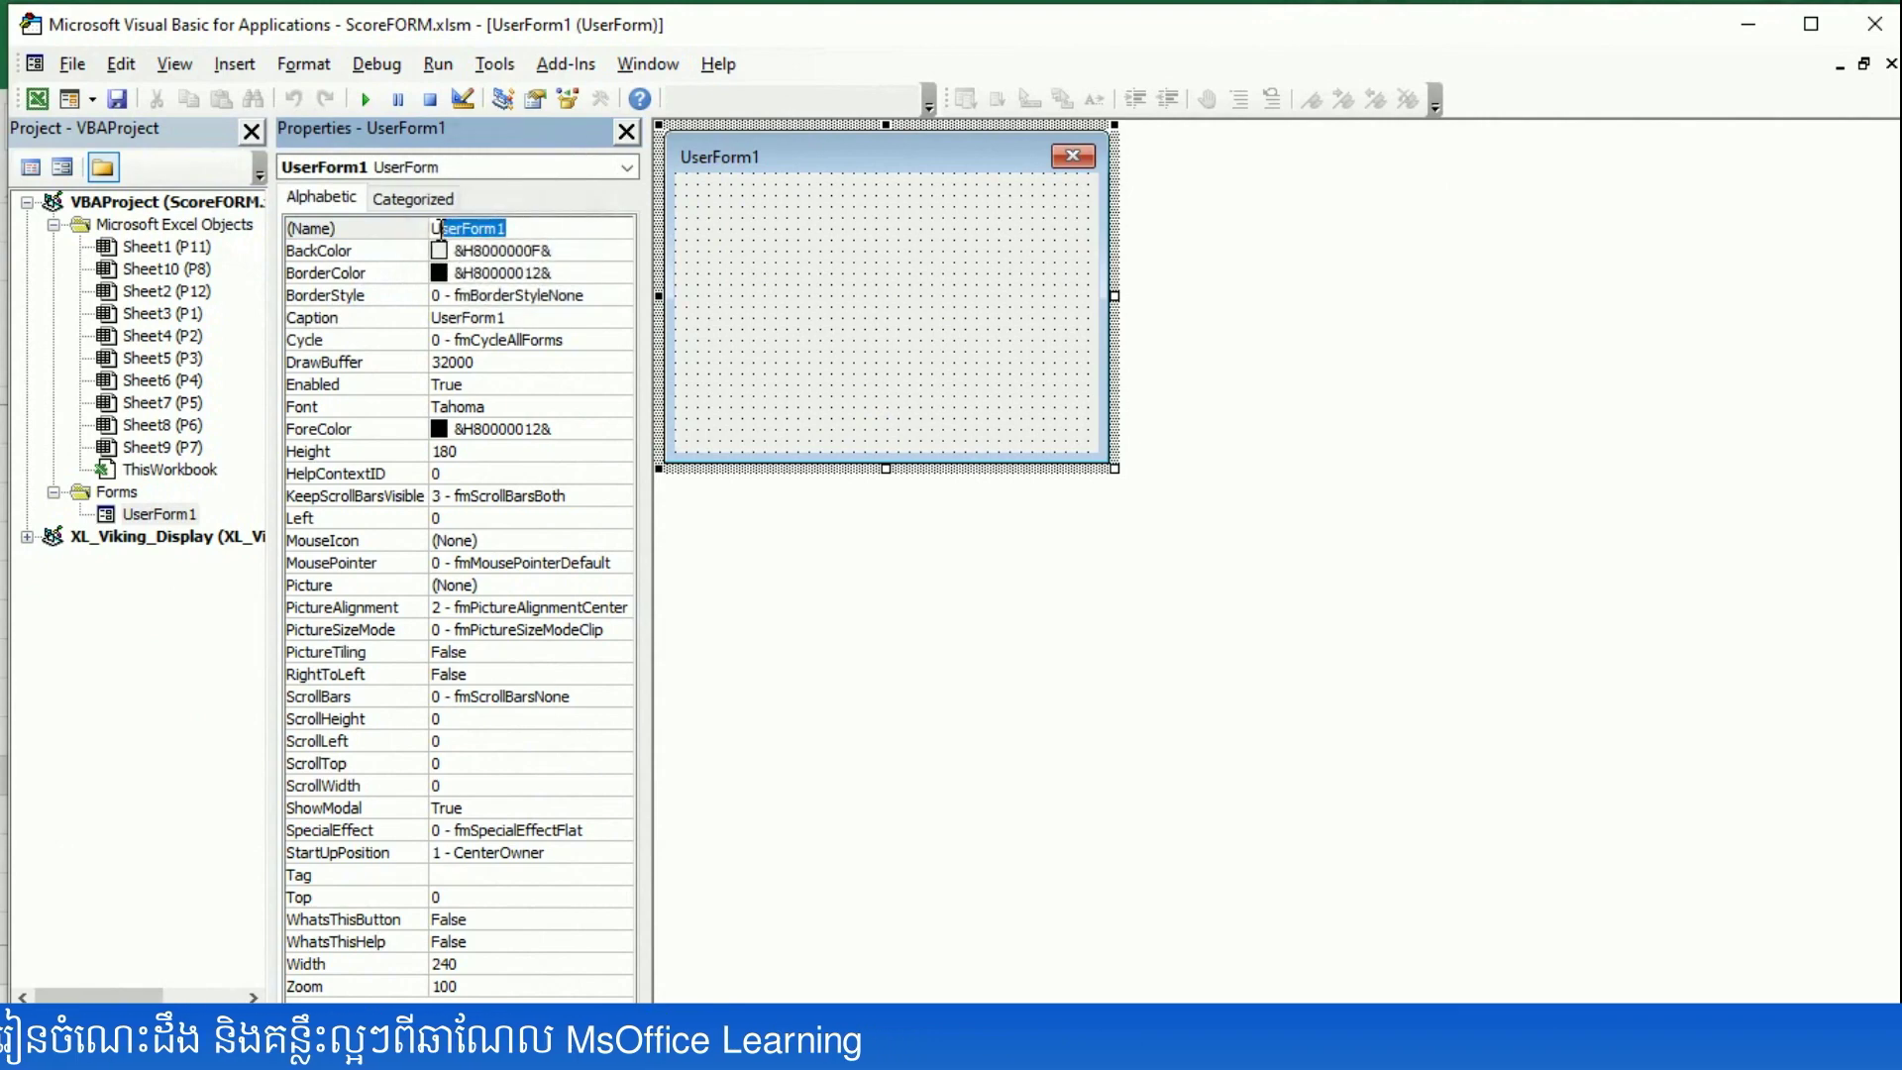
click(626, 132)
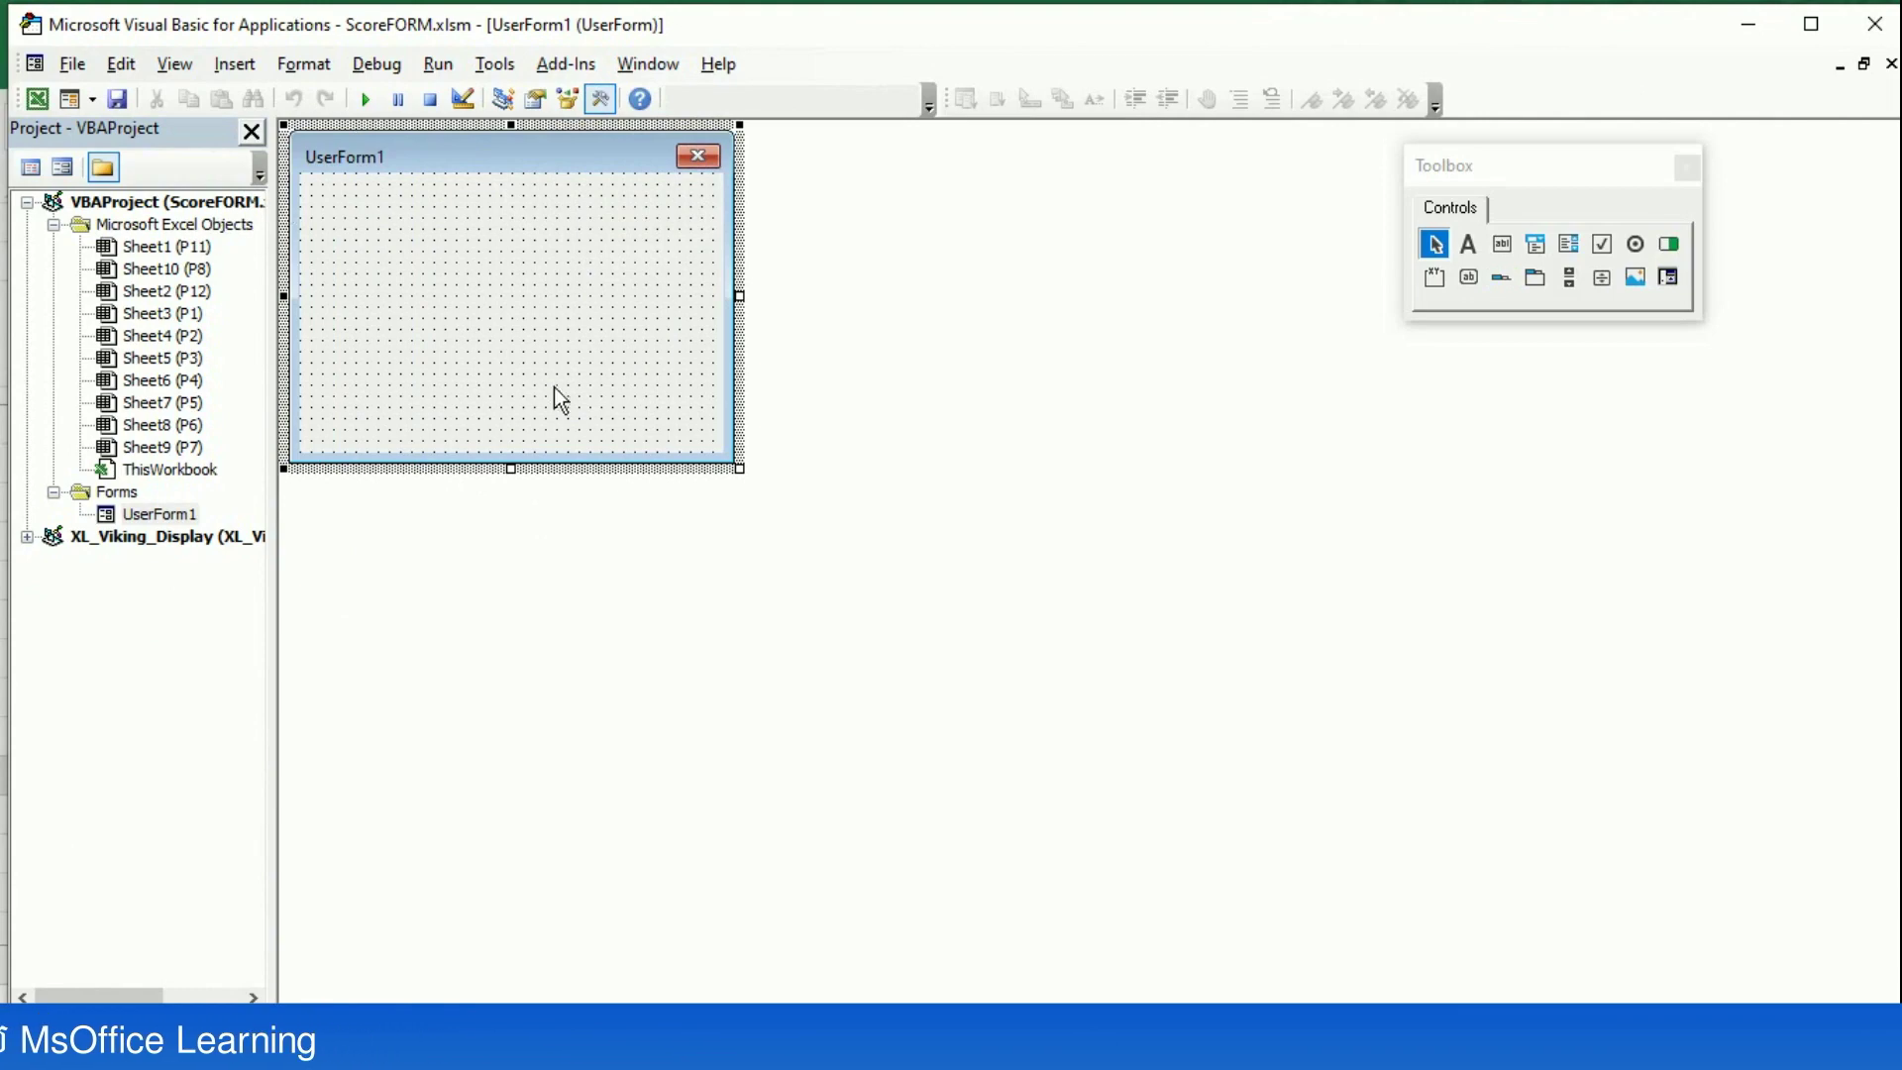
right_click(491, 341)
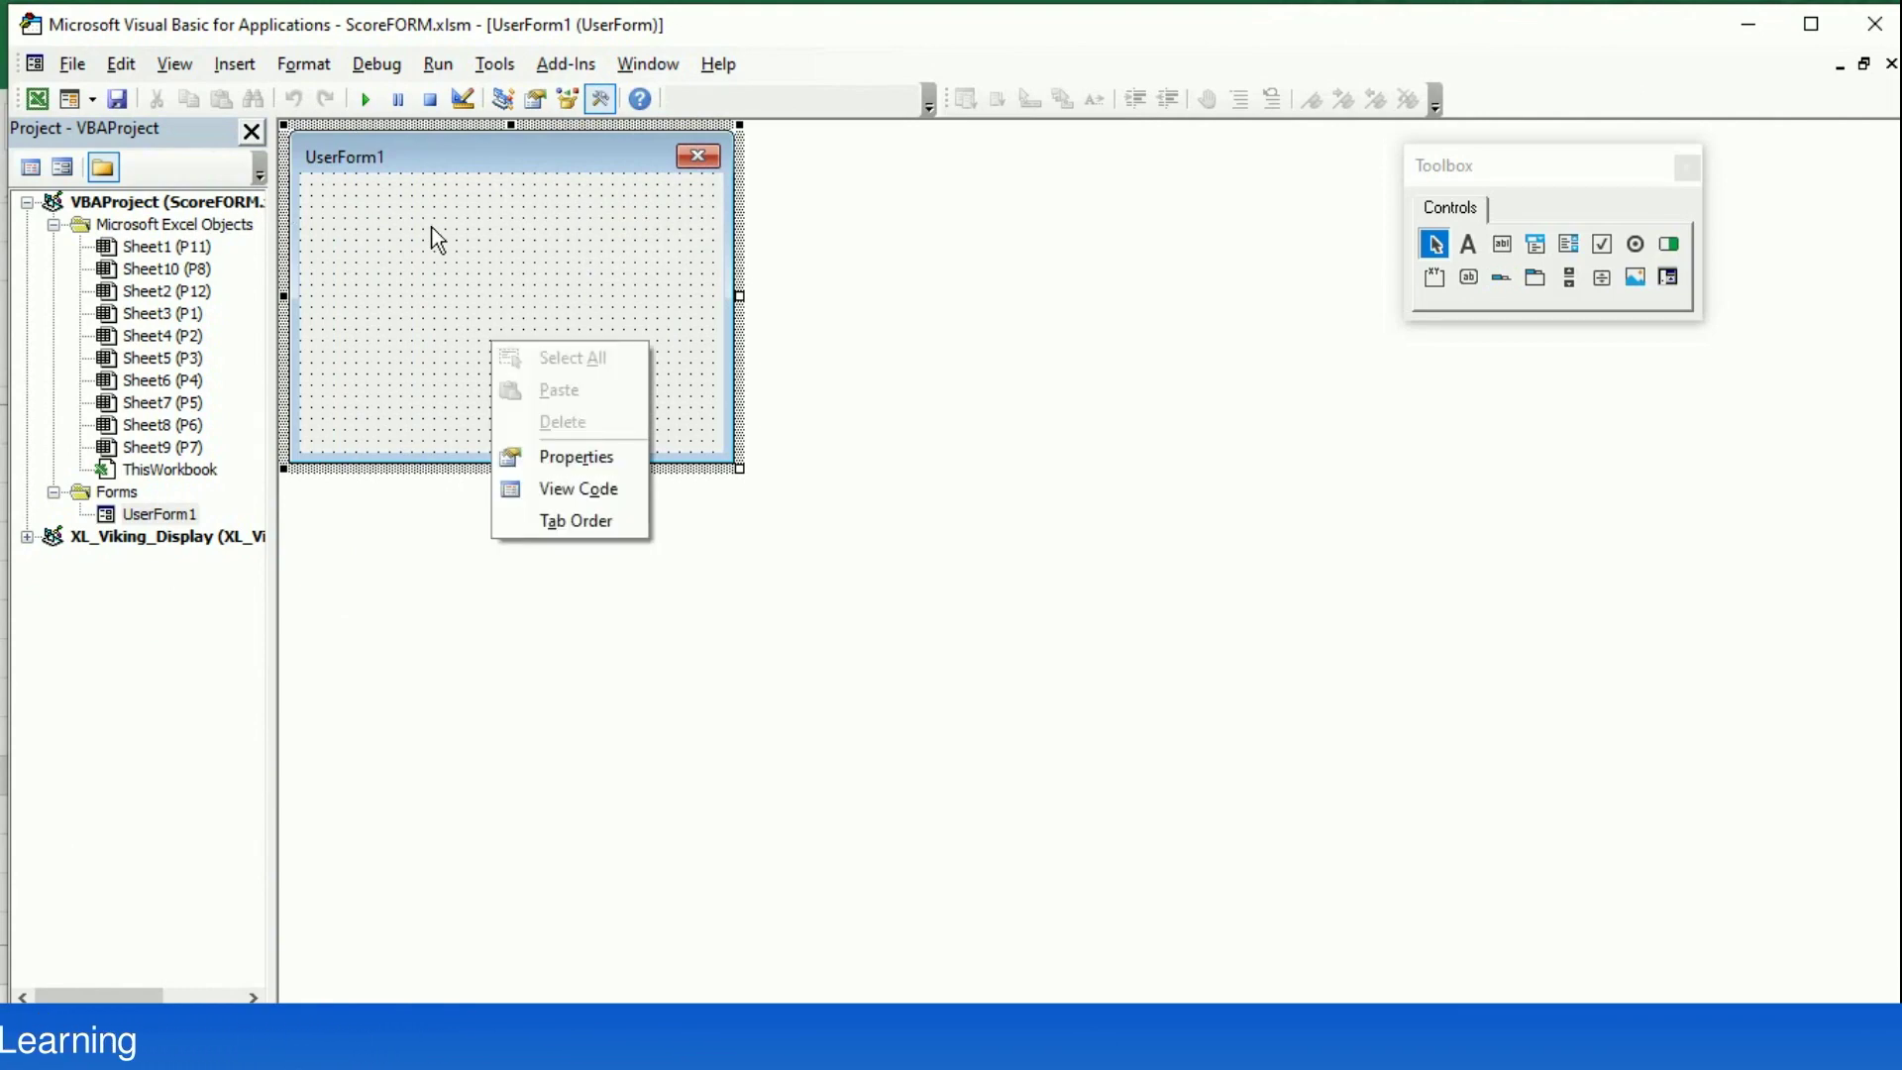
click(572, 457)
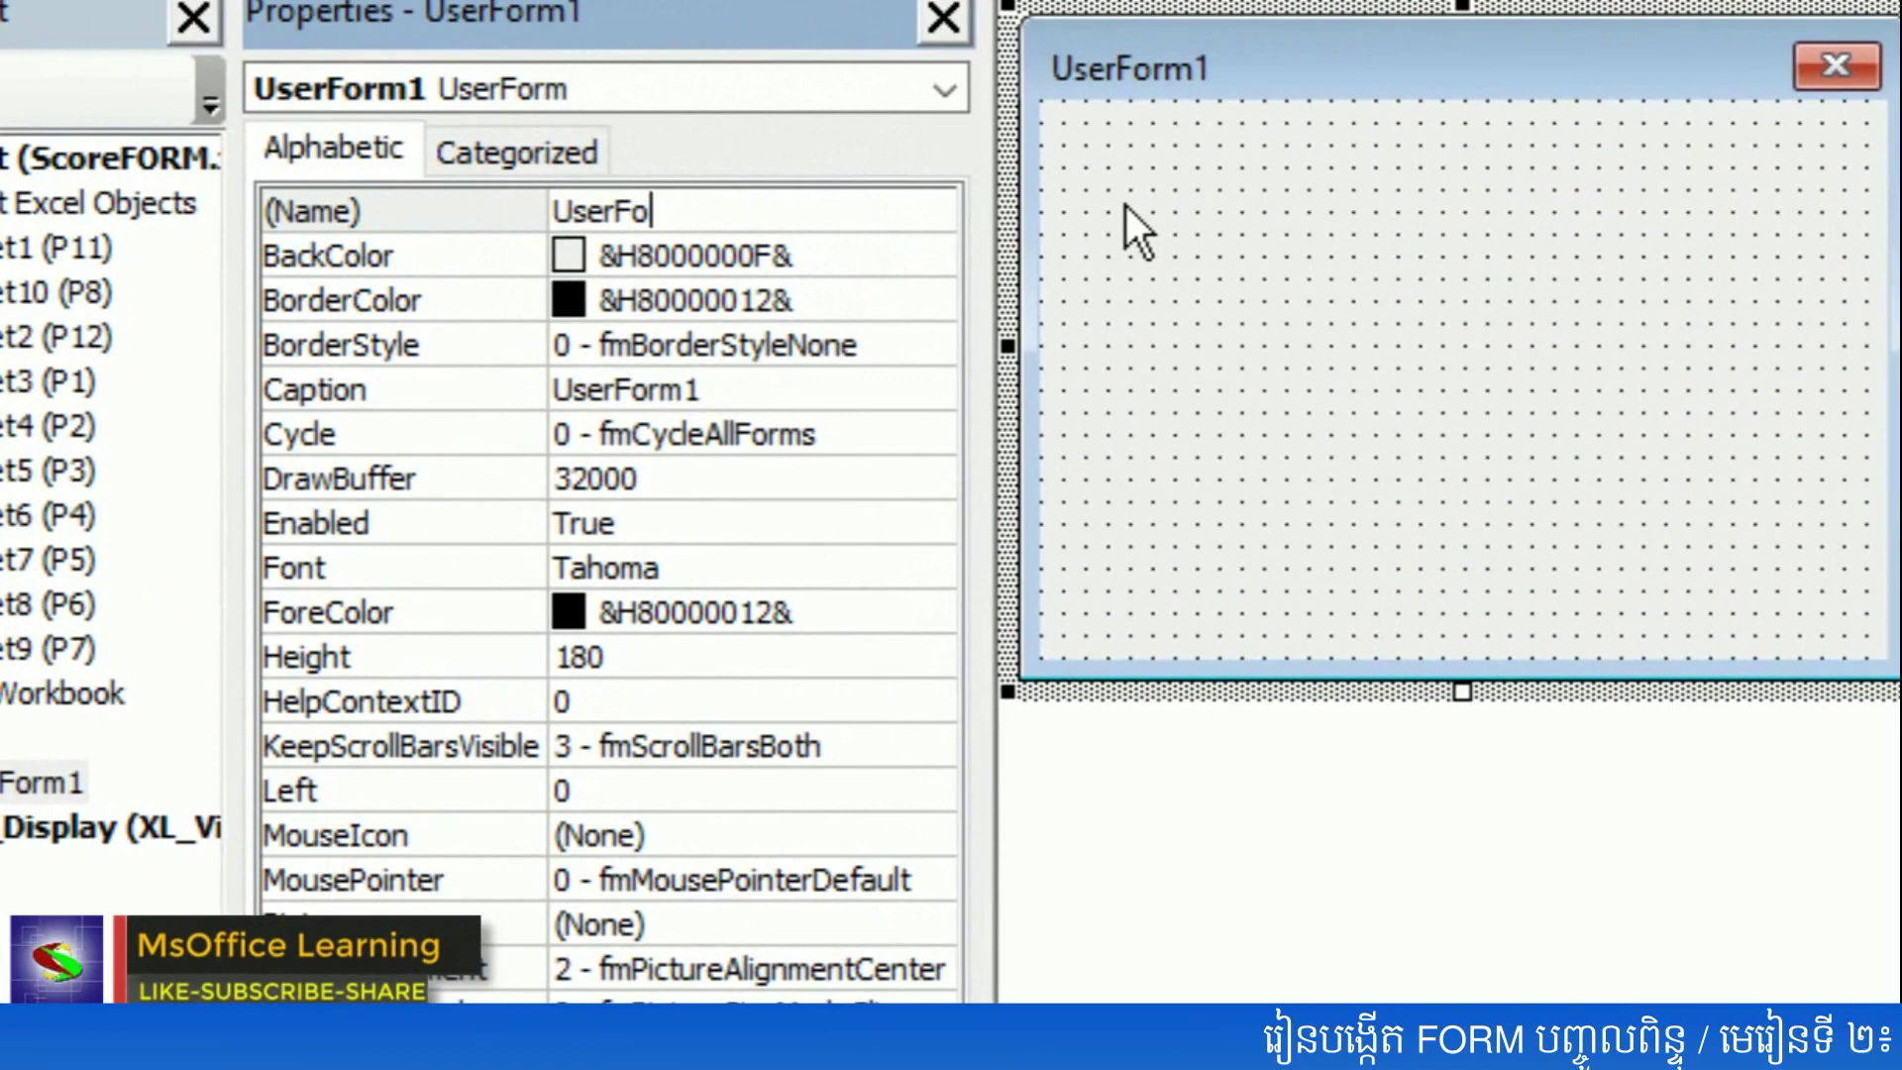
key(BackSpace)
key(BackSpace)
key(BackSpace)
text(uform11)
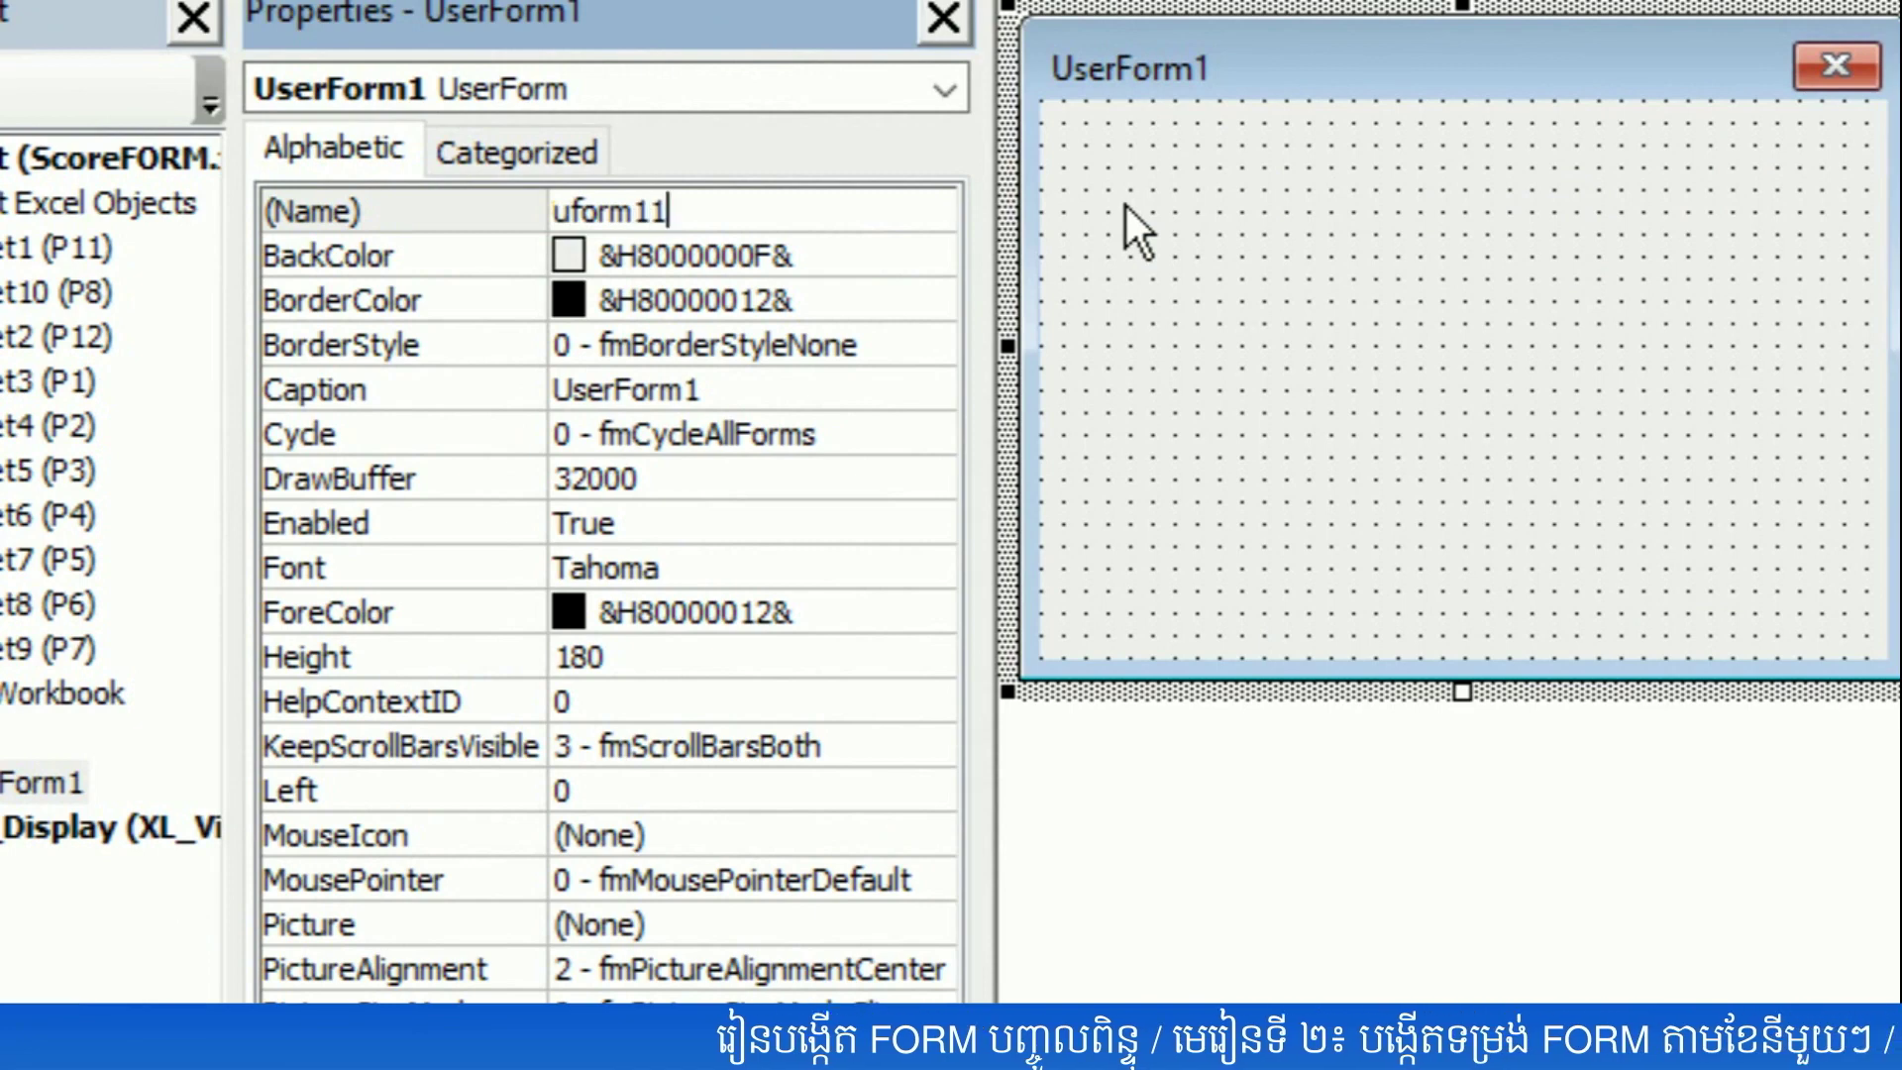
key(Return)
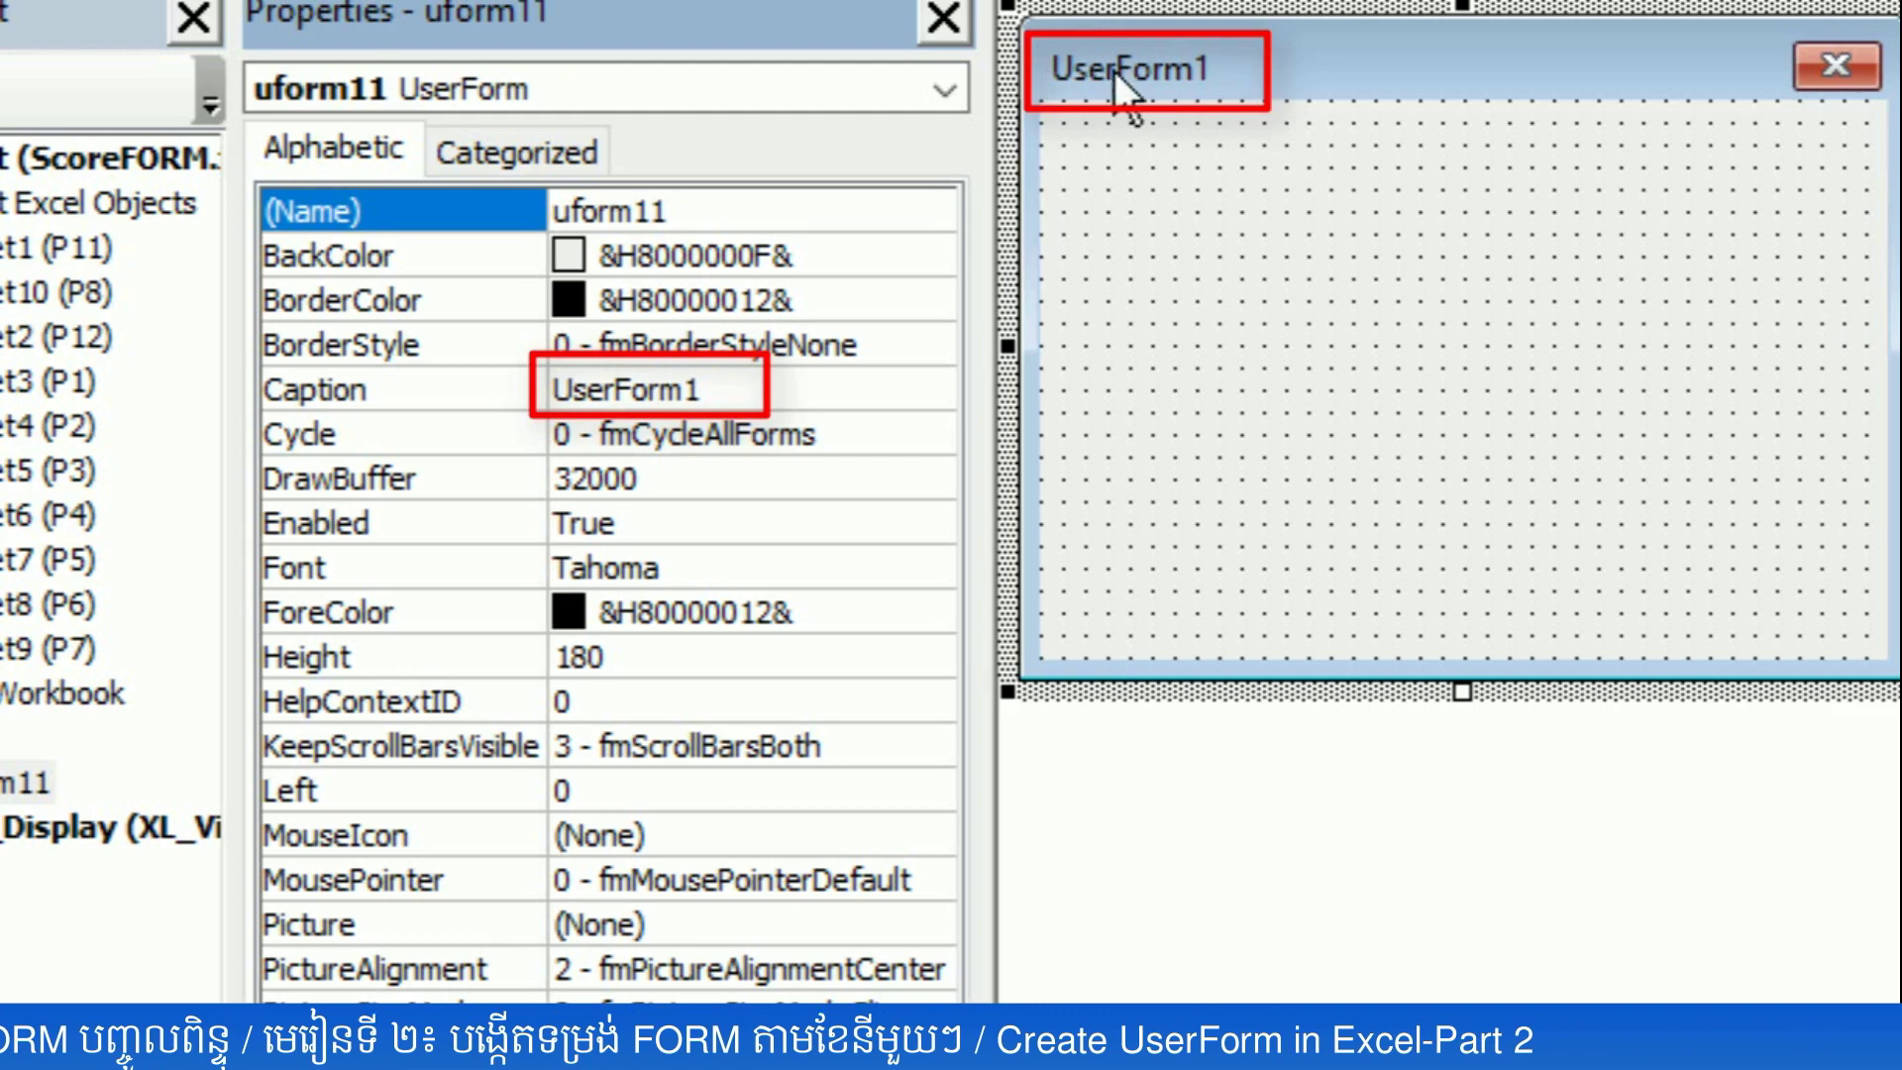
- Caption the form 11-NOVEMBER and stretch it to 466.5 high
click(377, 401)
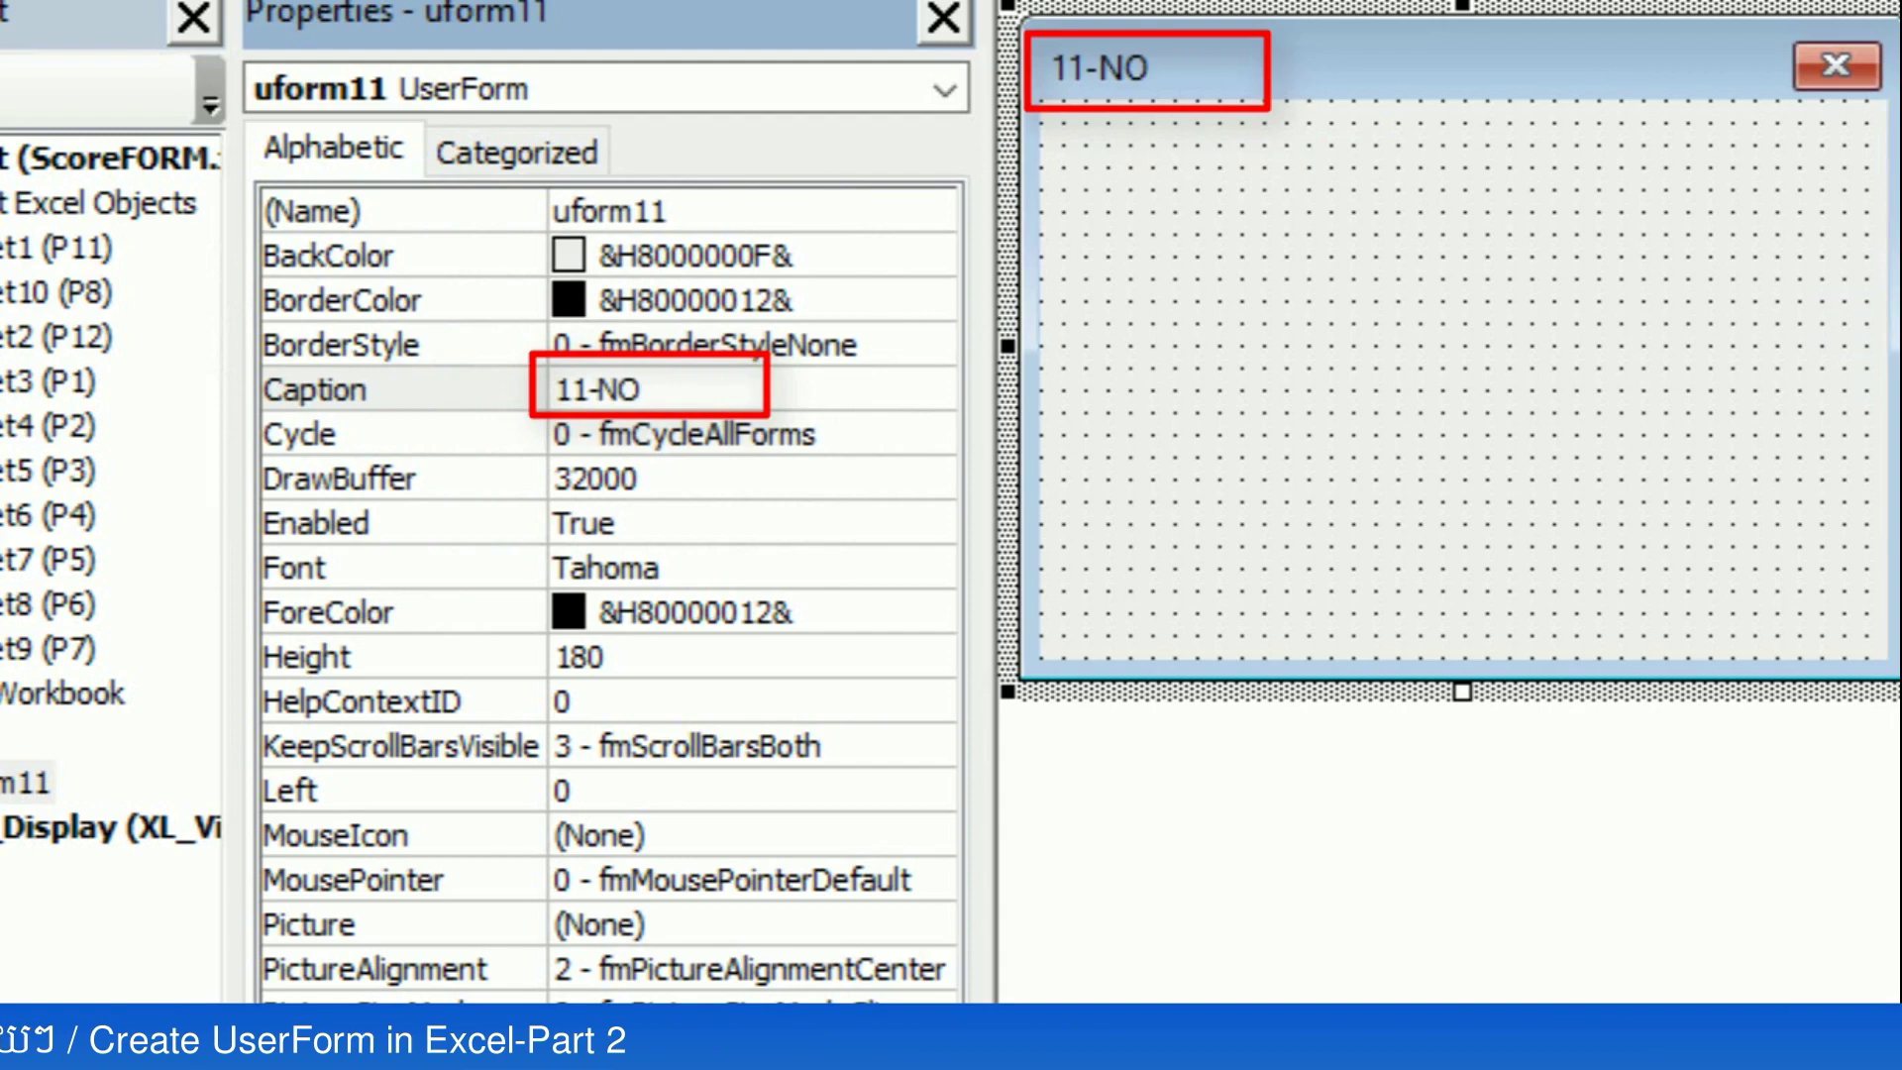
text(VEMBER)
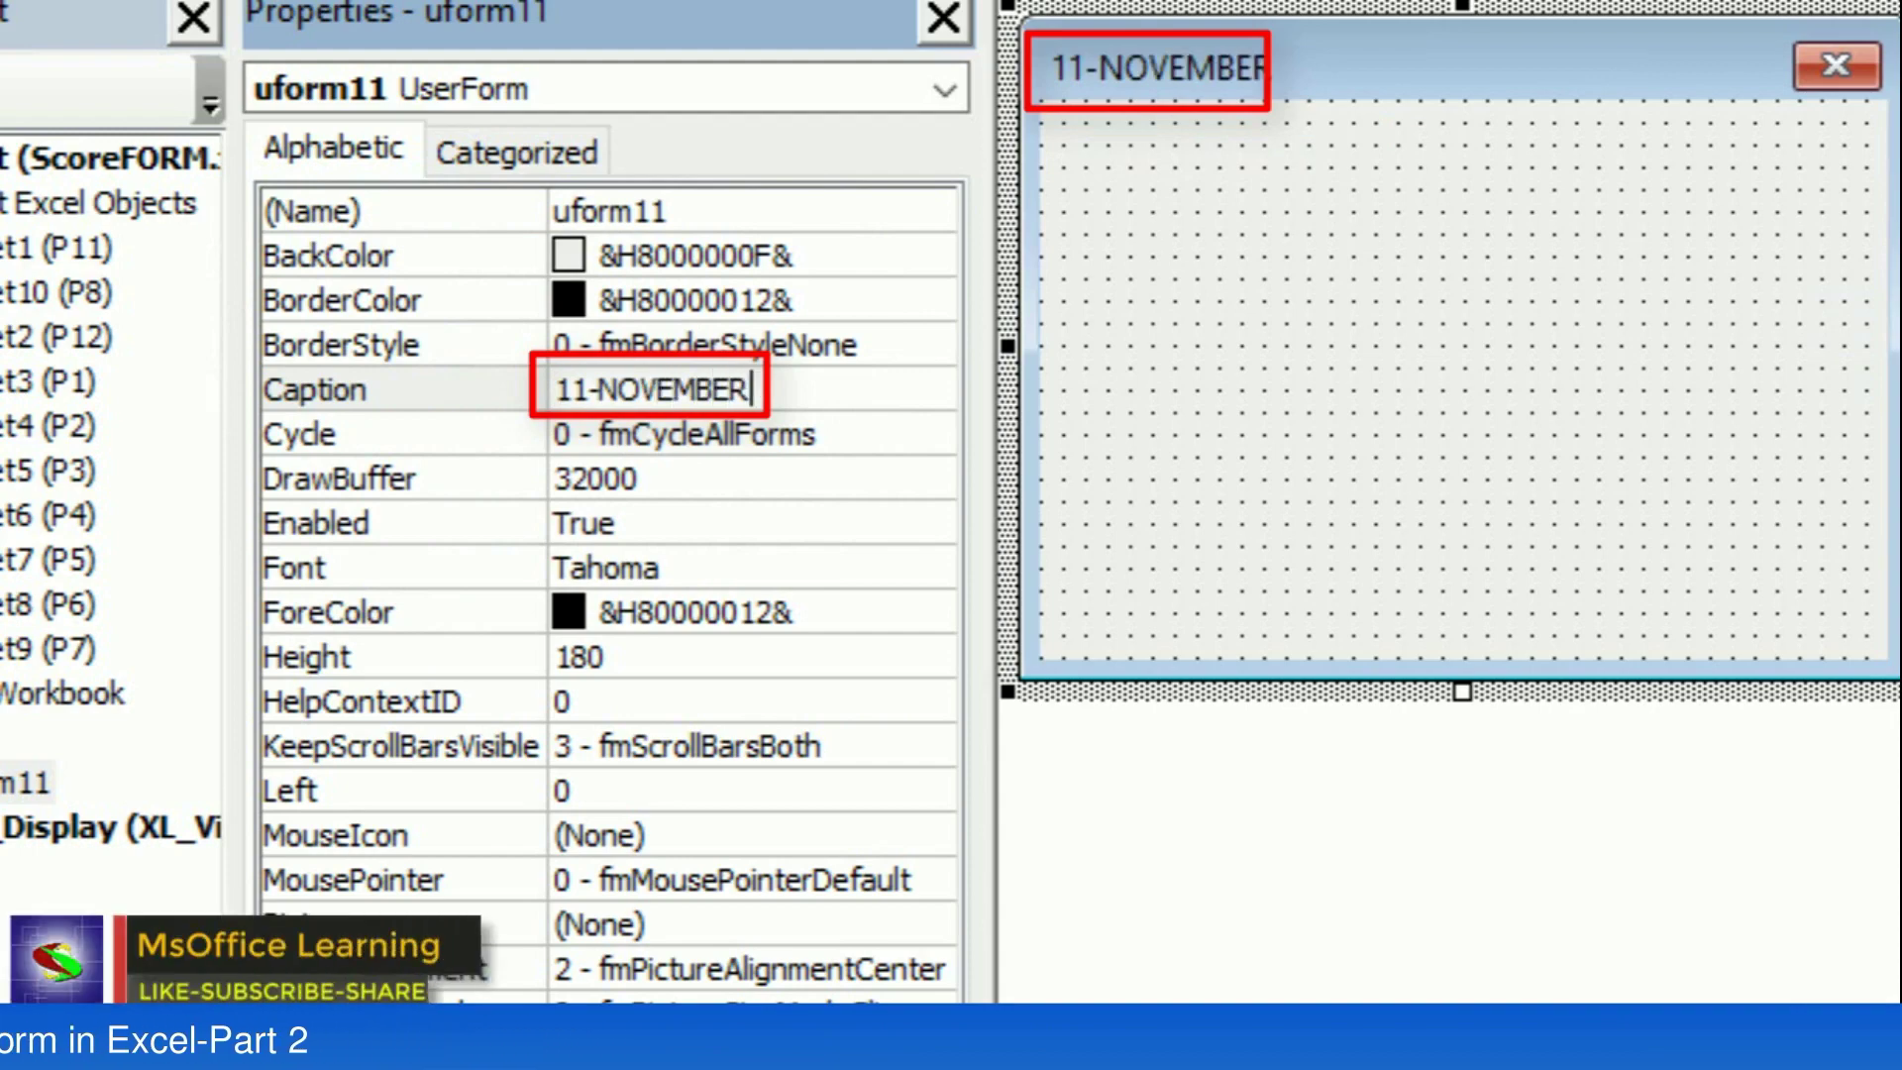
key(Return)
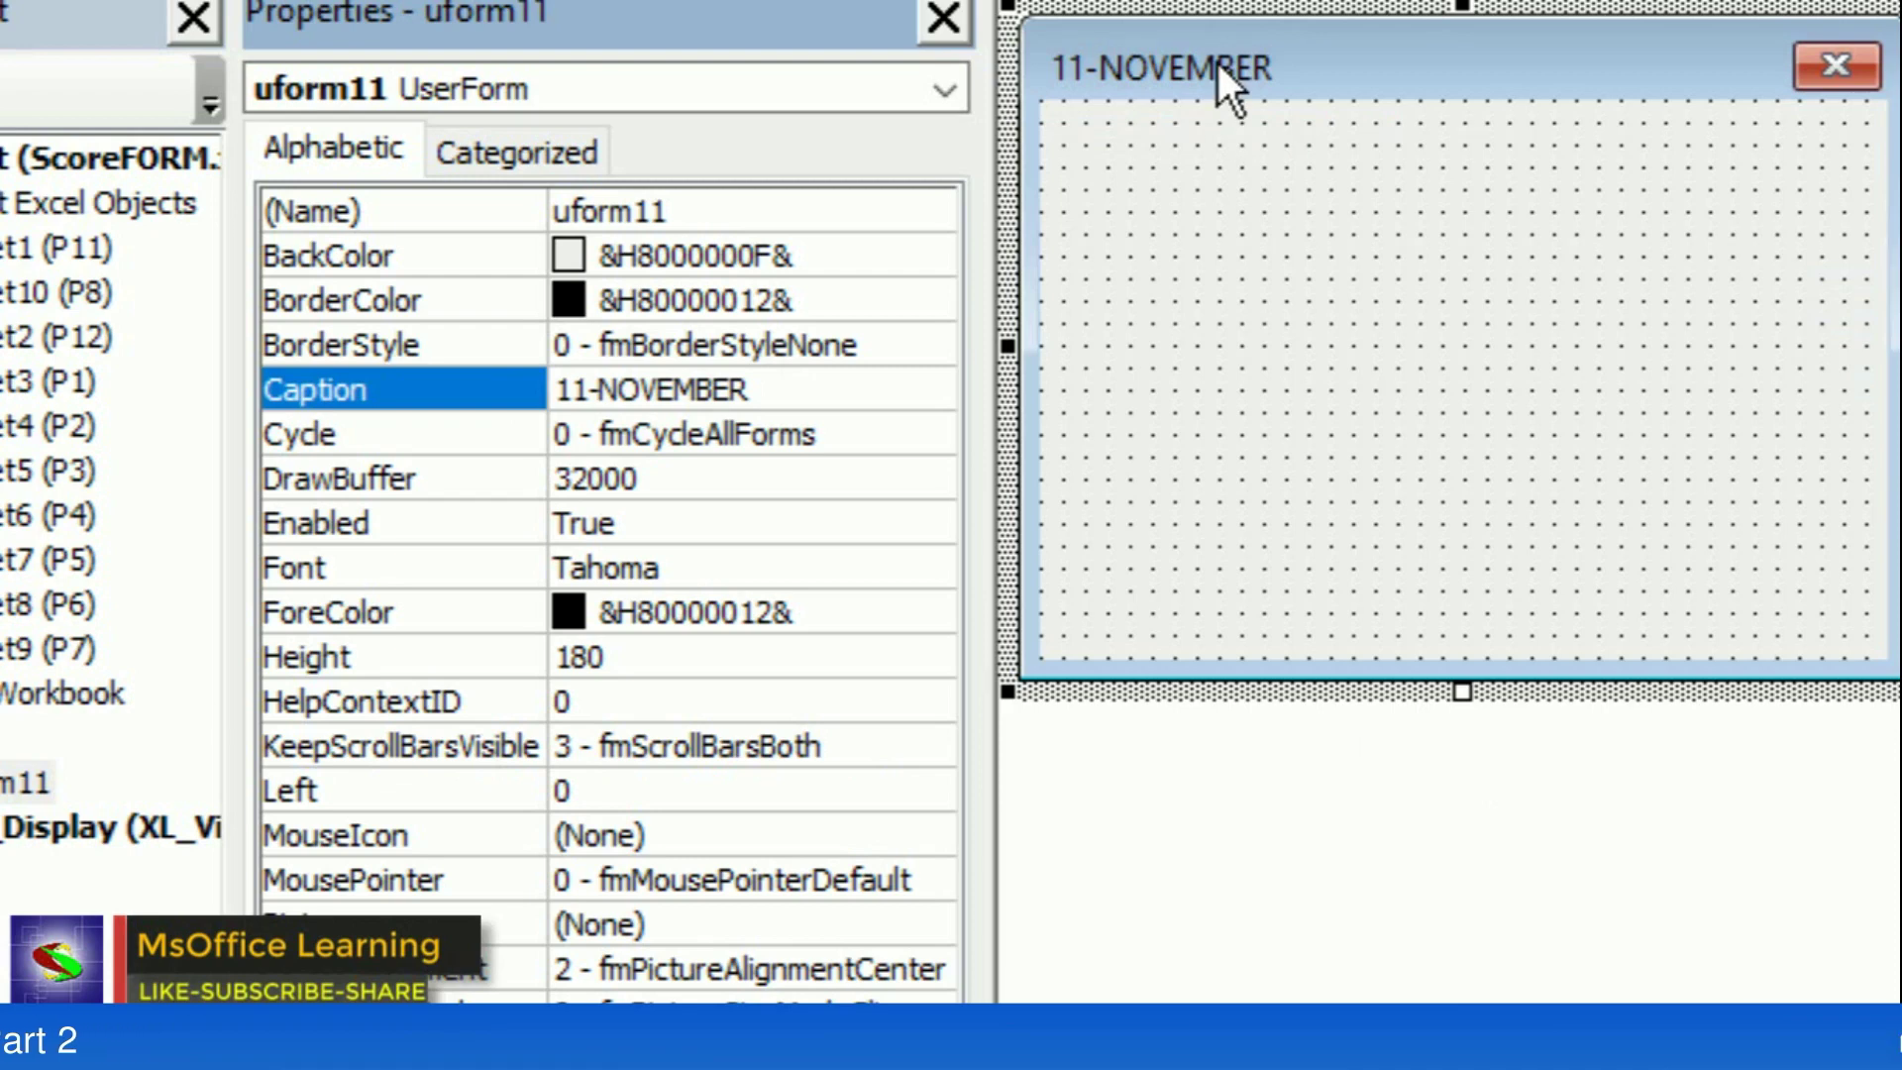
click(638, 210)
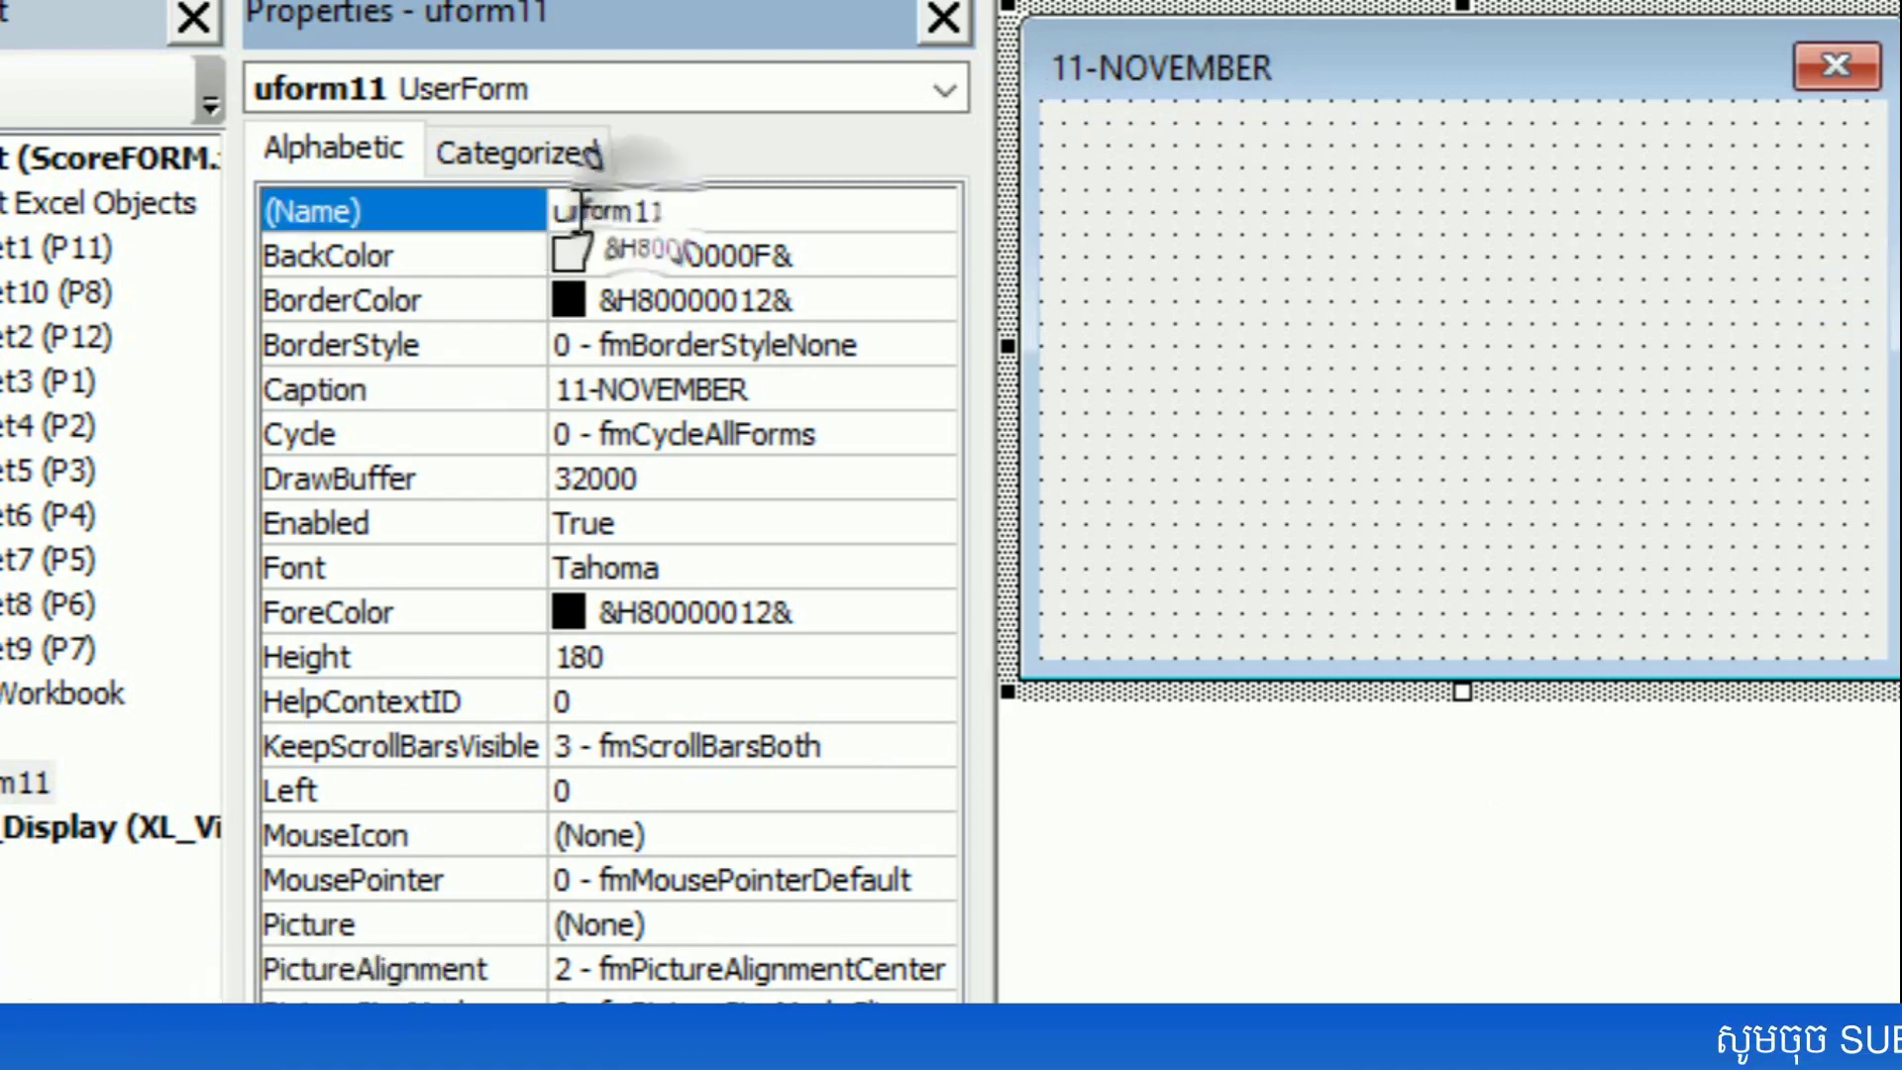
click(746, 210)
drag(571, 210, 687, 203)
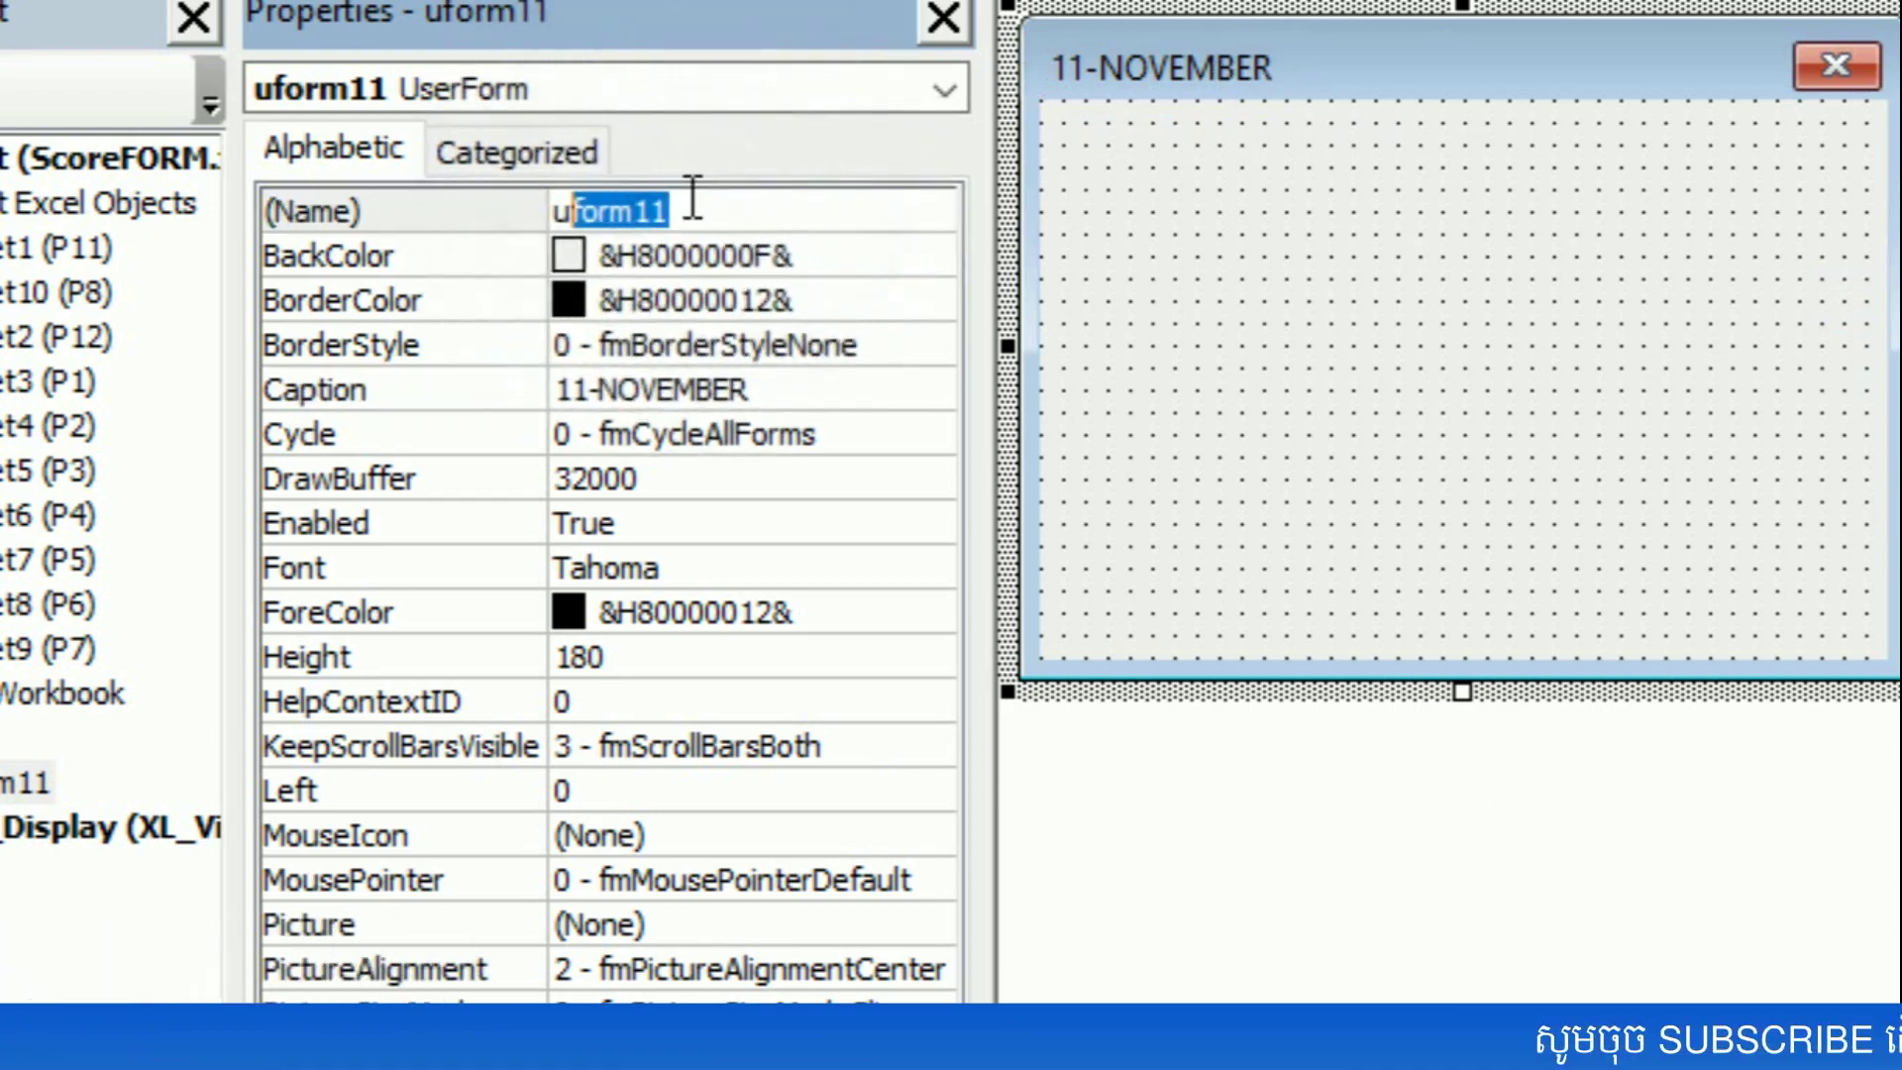
click(1429, 301)
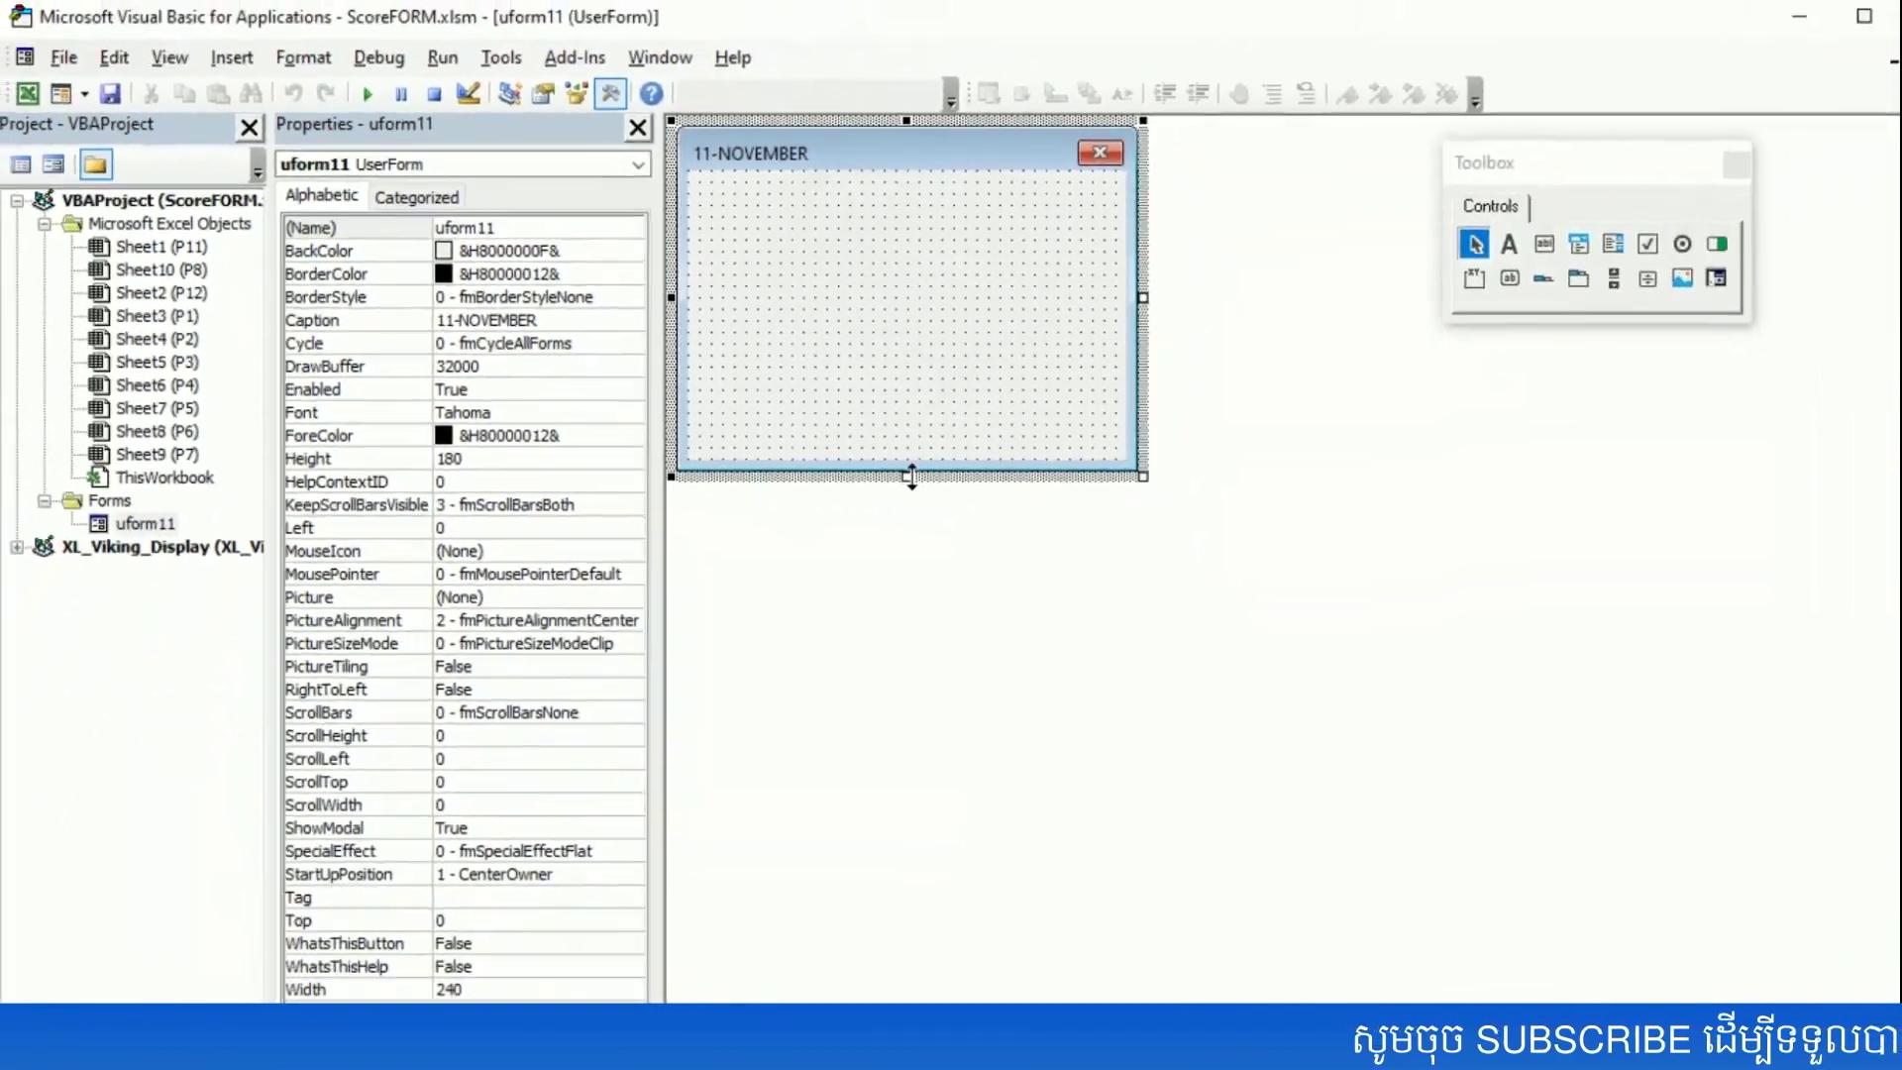
drag(888, 468, 858, 995)
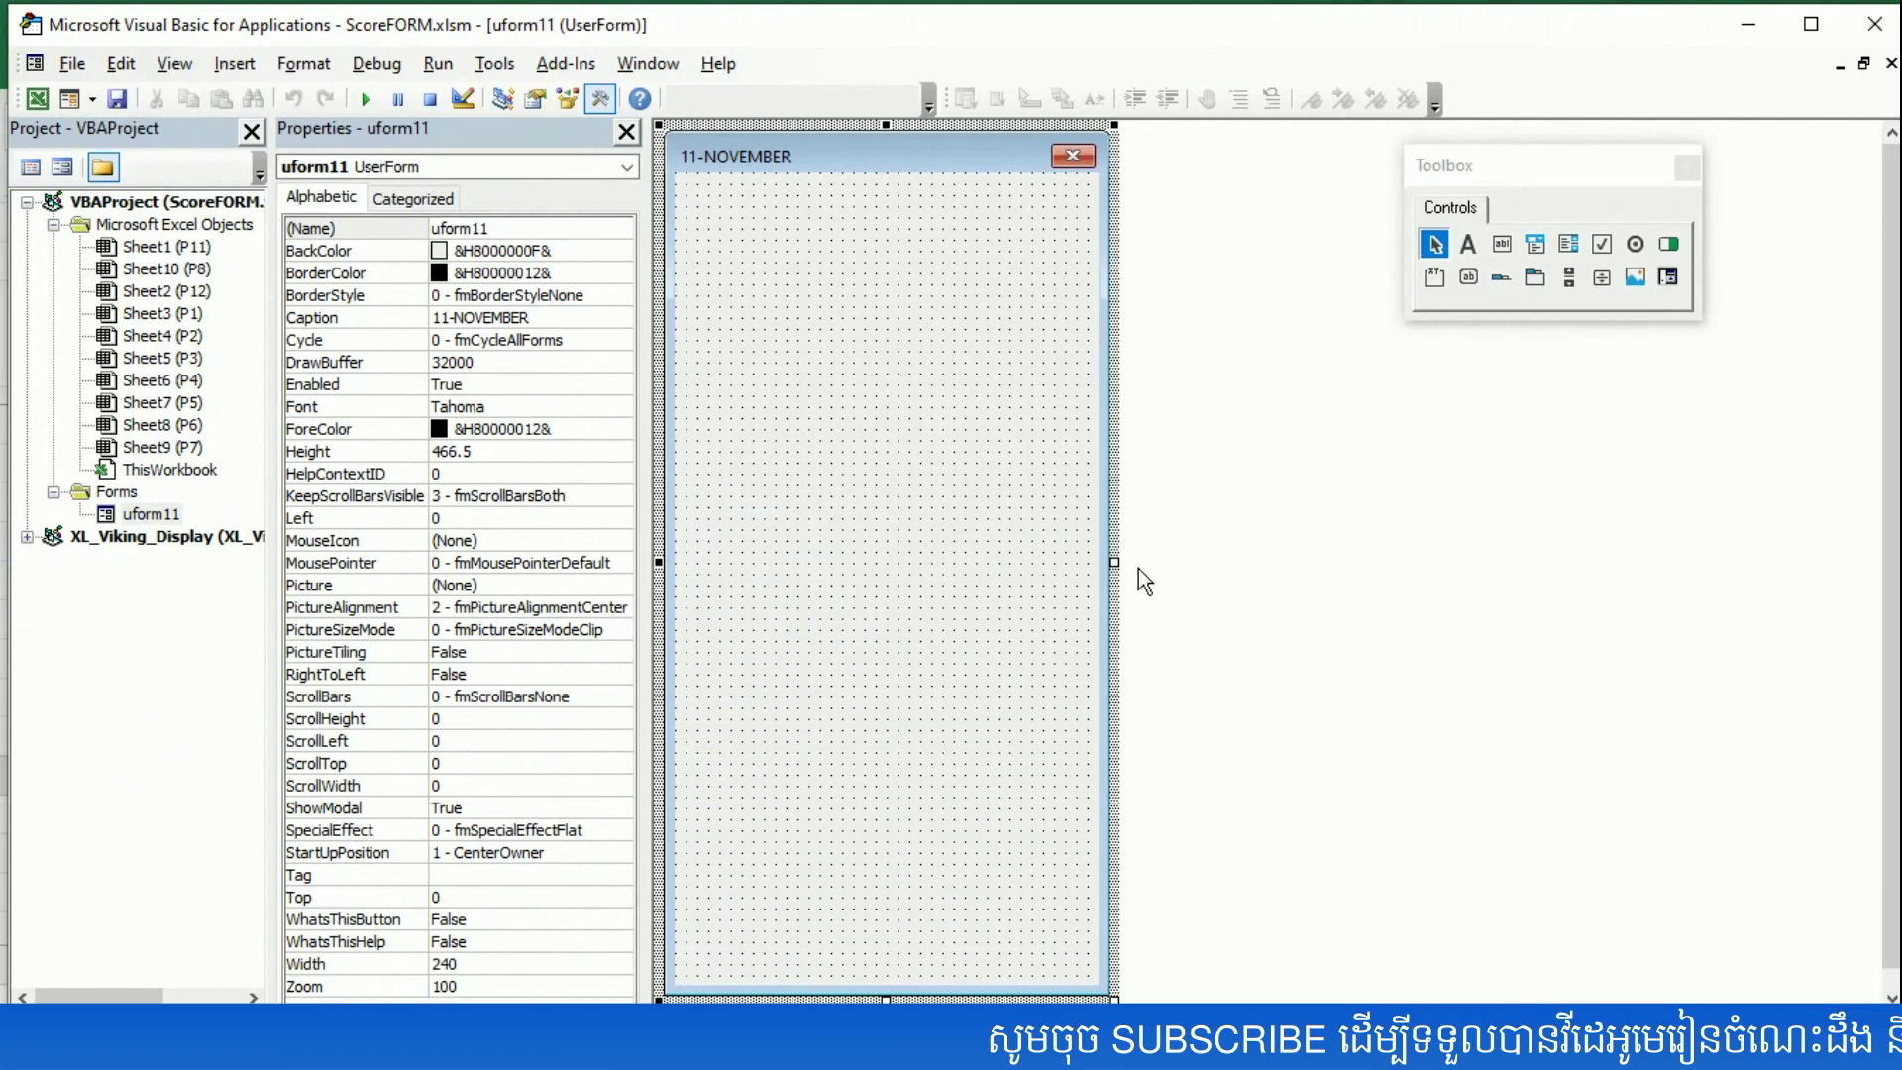
- Widen the form slightly and test-run it over the P11 sheet
drag(1114, 562, 1210, 562)
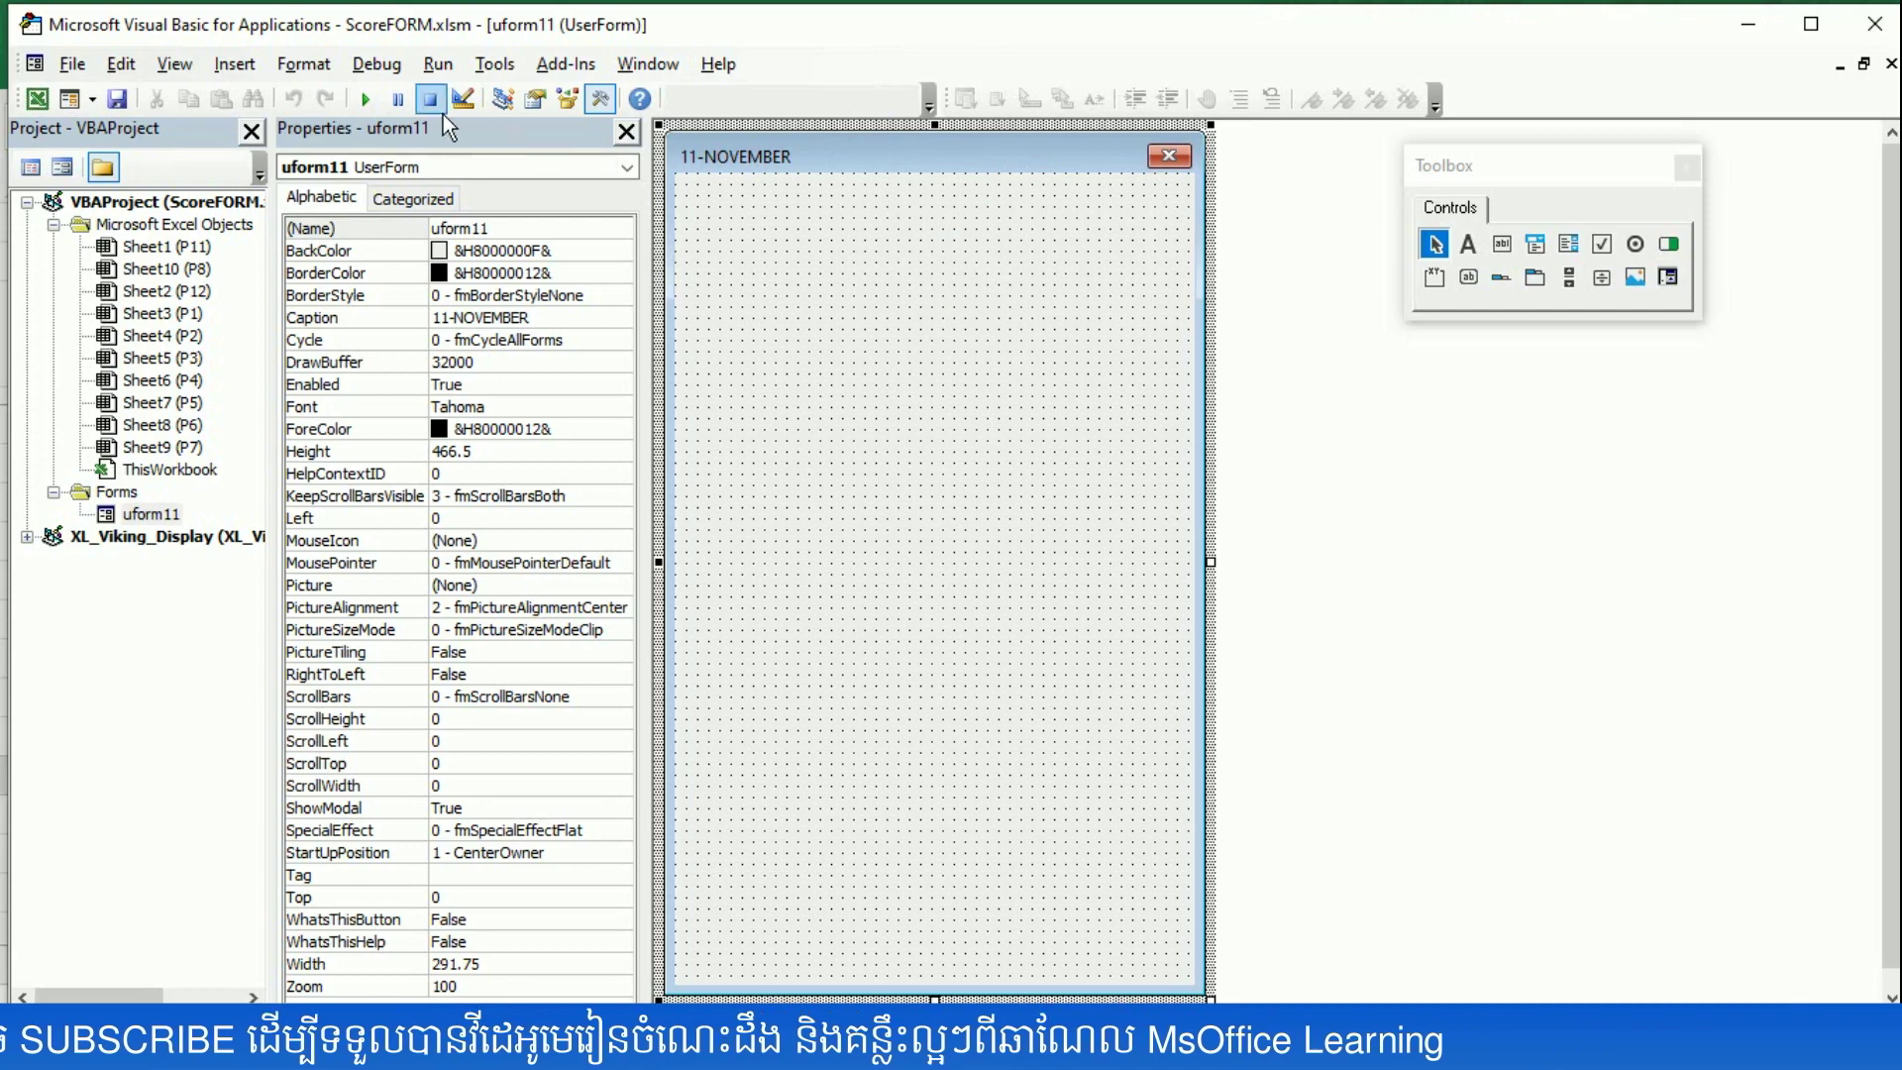
click(365, 99)
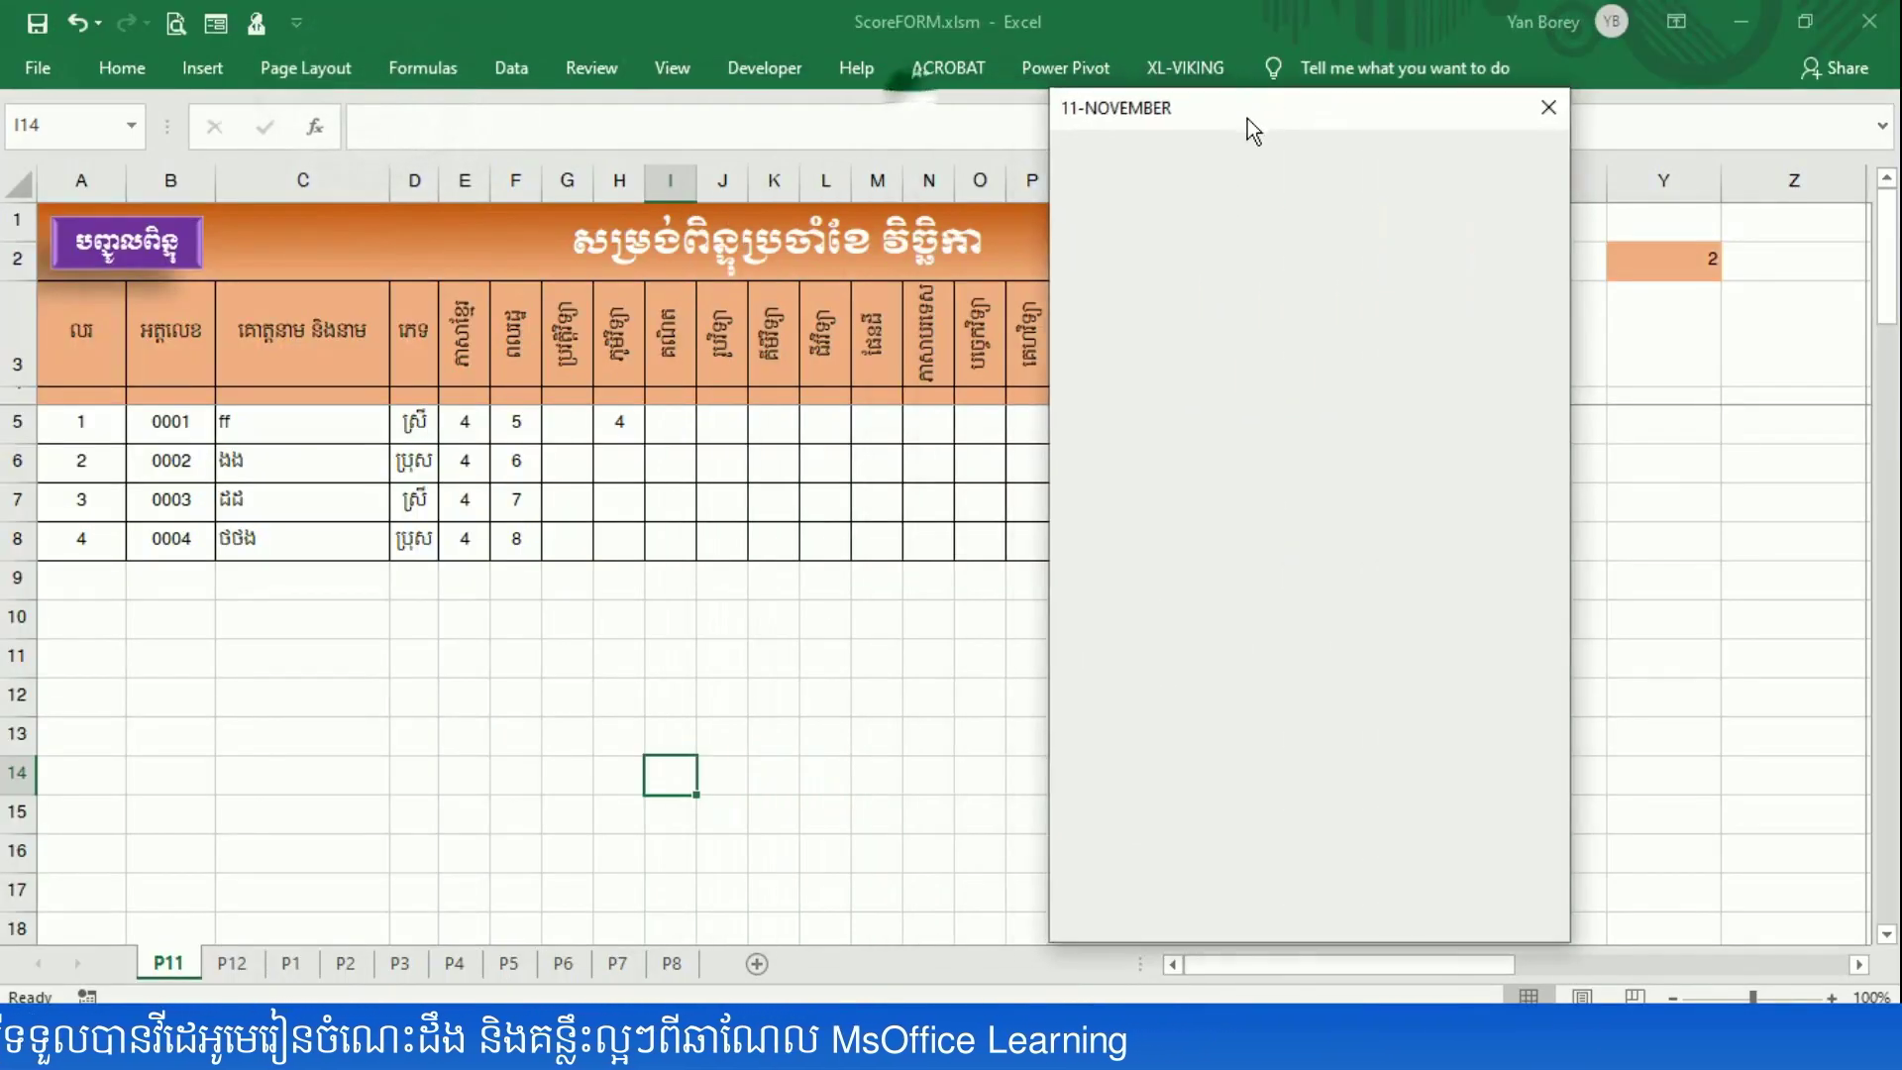
drag(1246, 117, 1509, 146)
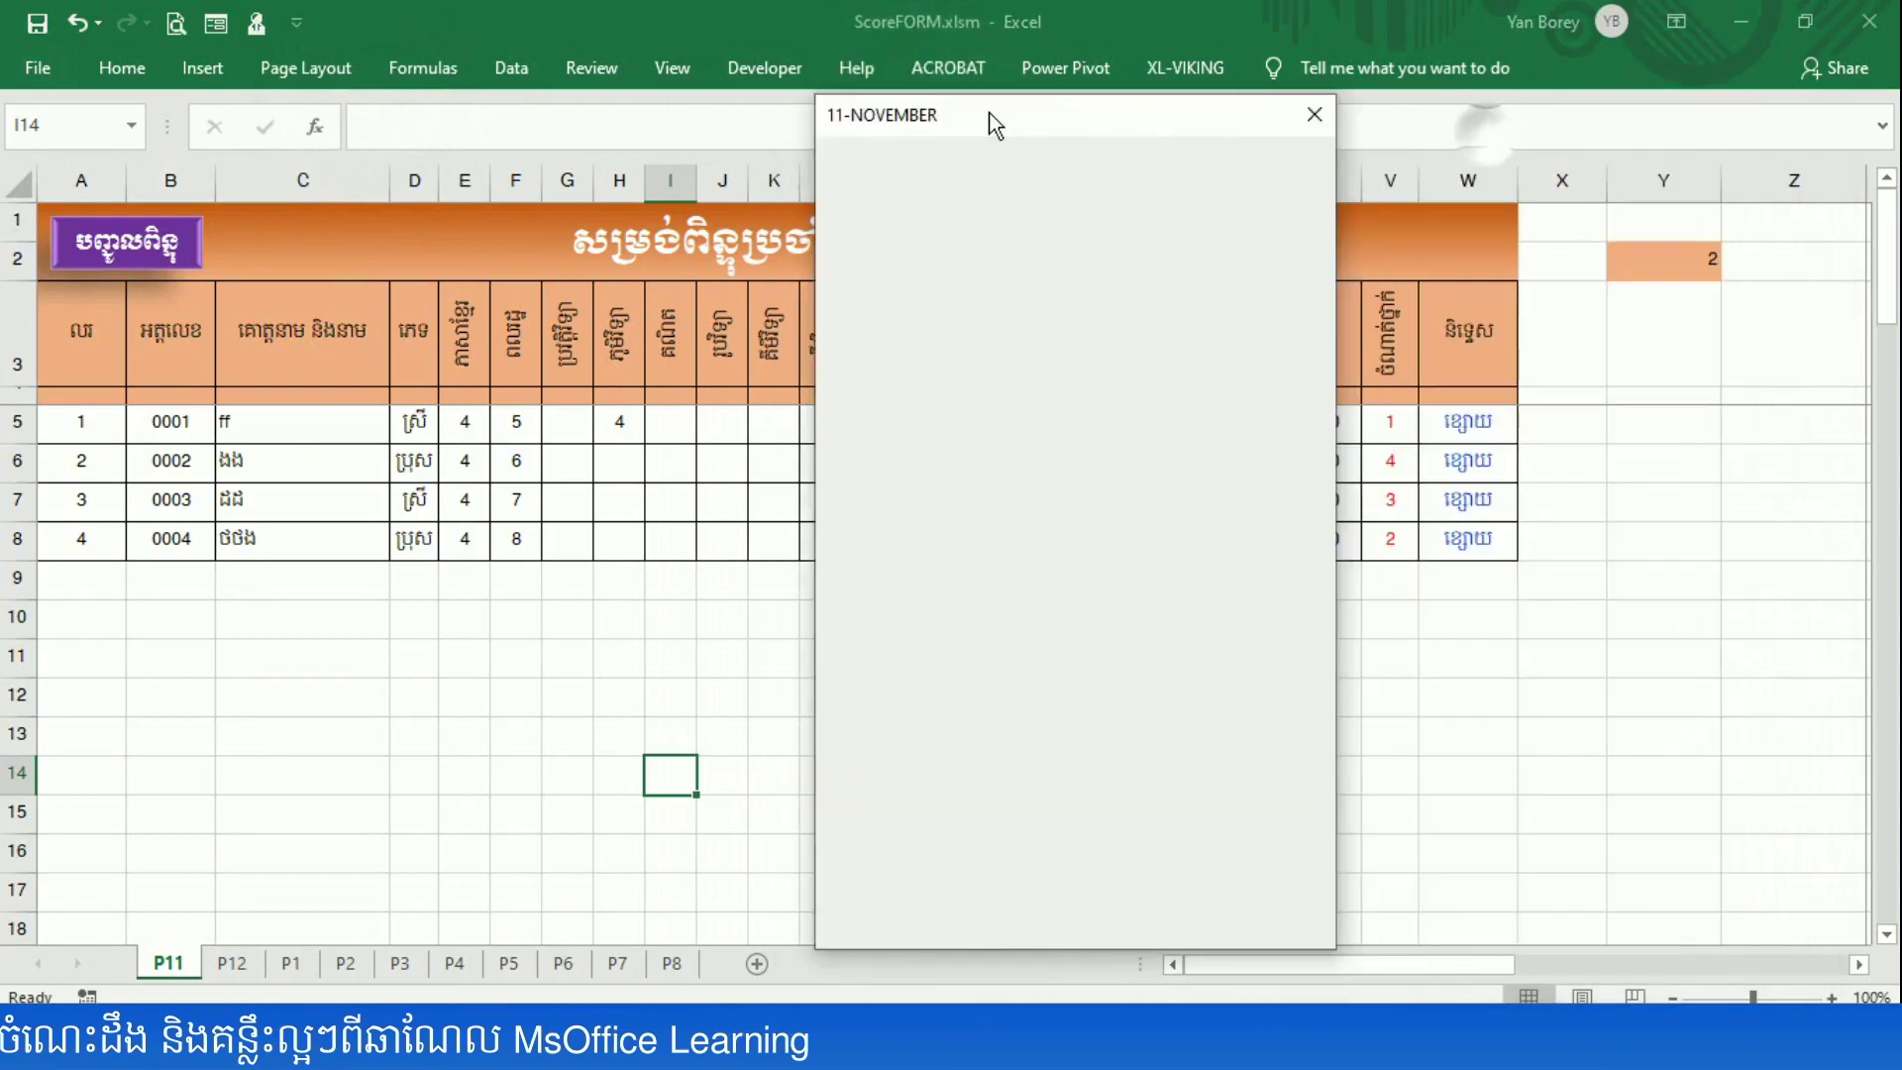
drag(1484, 137, 988, 115)
click(1310, 129)
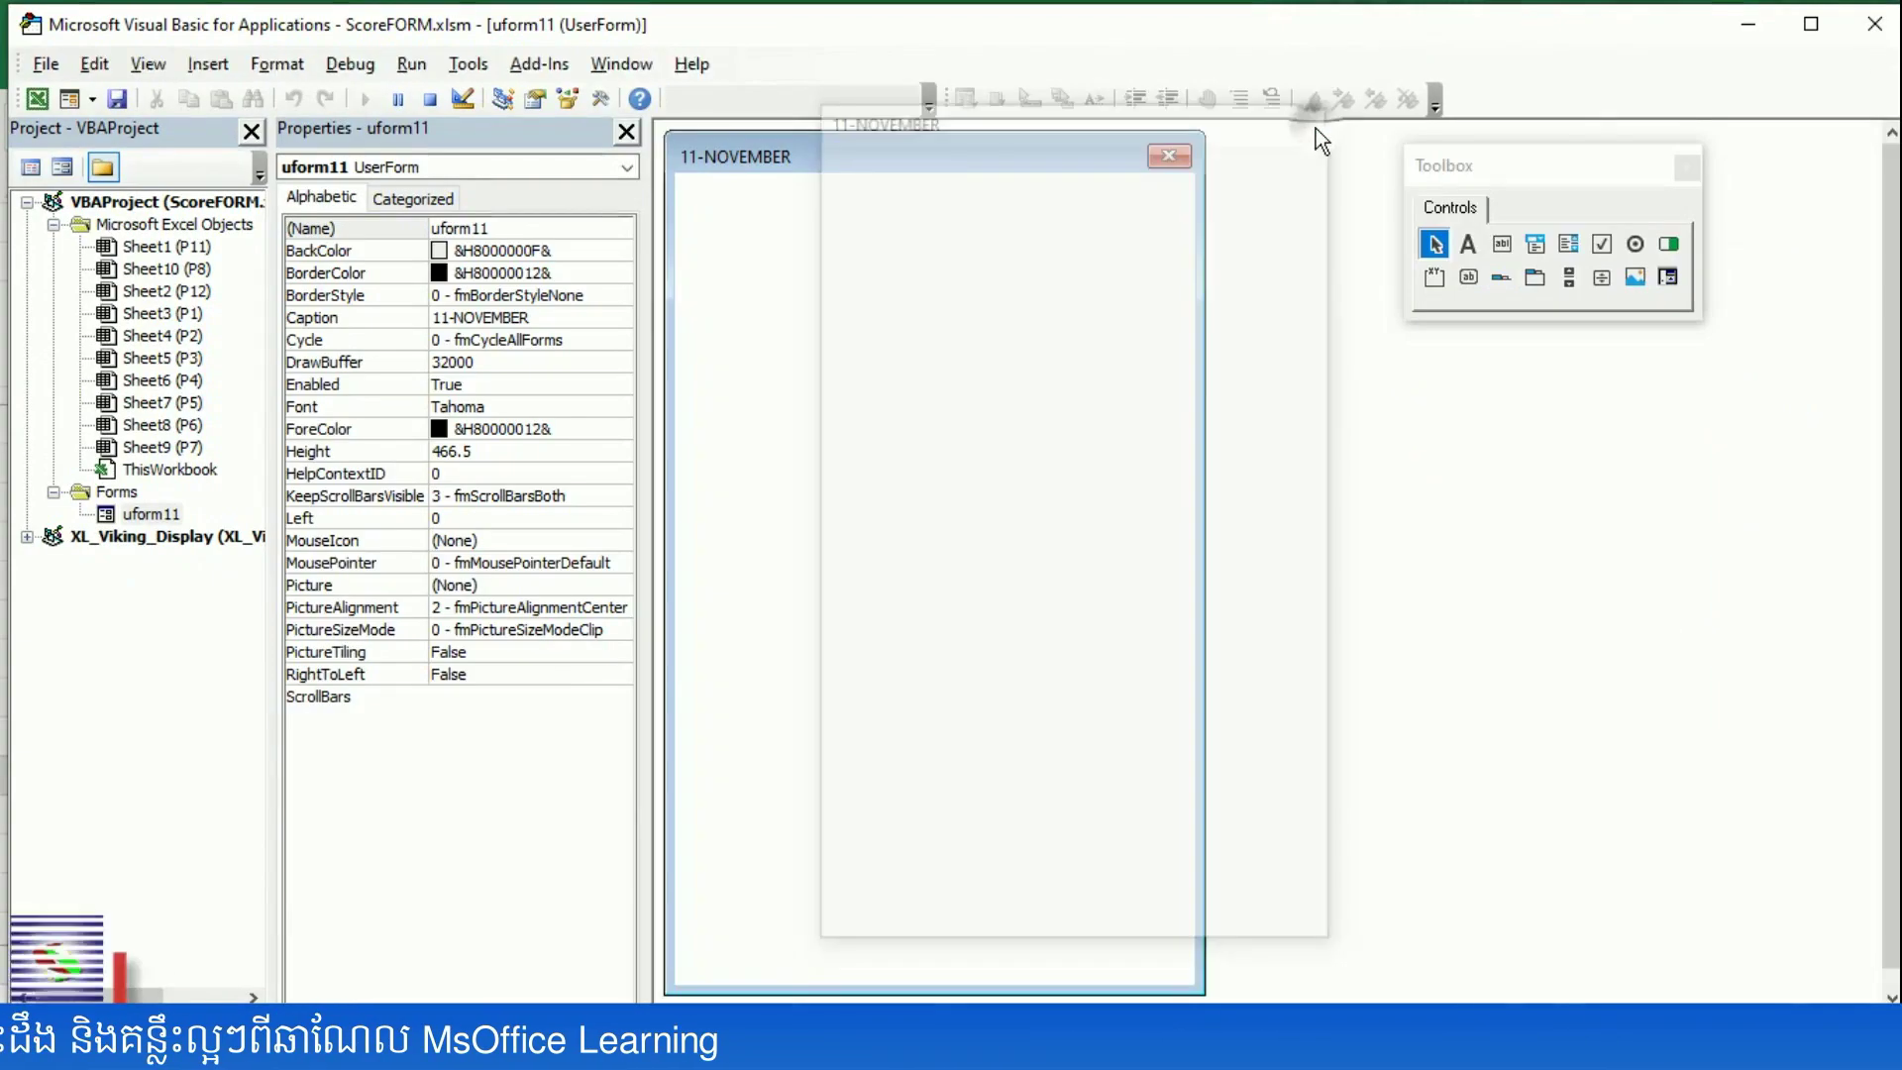
- Widen the form further, test-run it again, then narrow it back considerably
drag(1233, 560, 1871, 581)
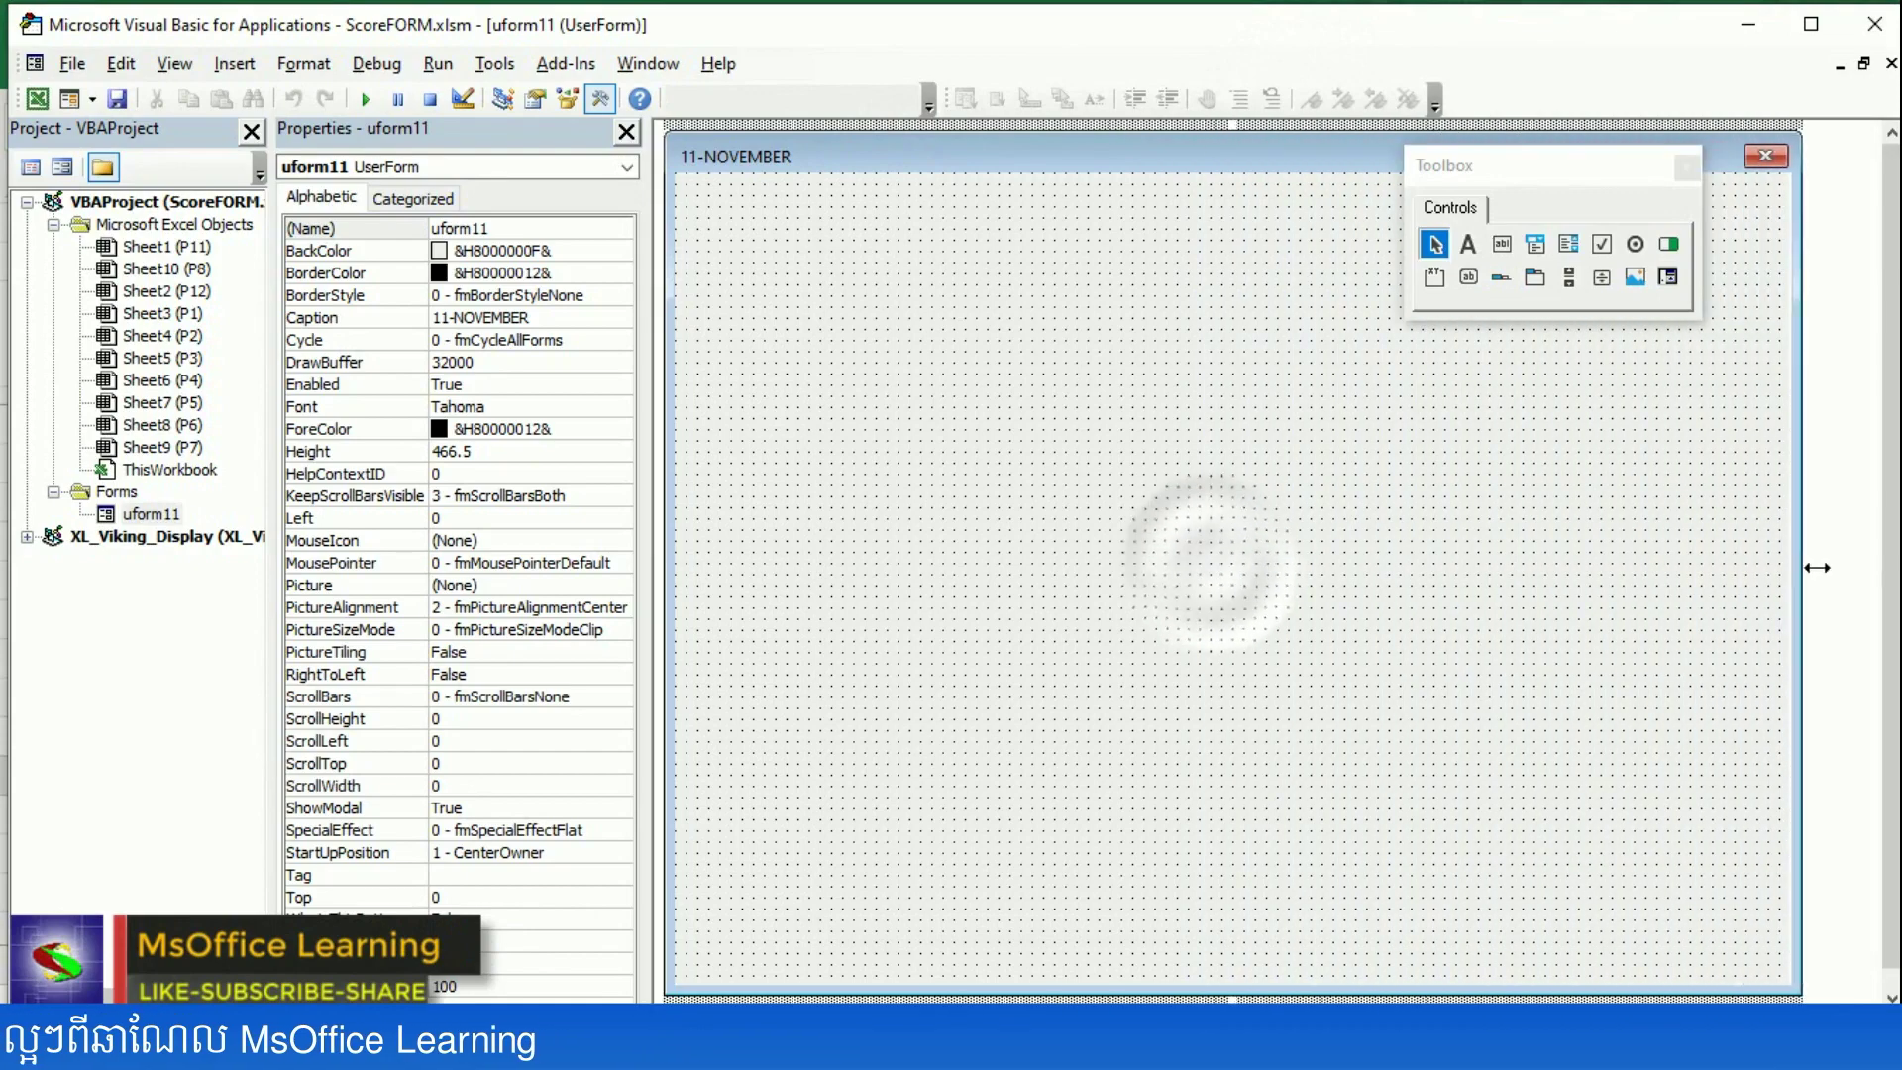
click(361, 98)
mouse_move(816, 99)
mouse_down()
mouse_move(899, 195)
mouse_move(1127, 174)
mouse_move(875, 140)
mouse_up()
click(1562, 129)
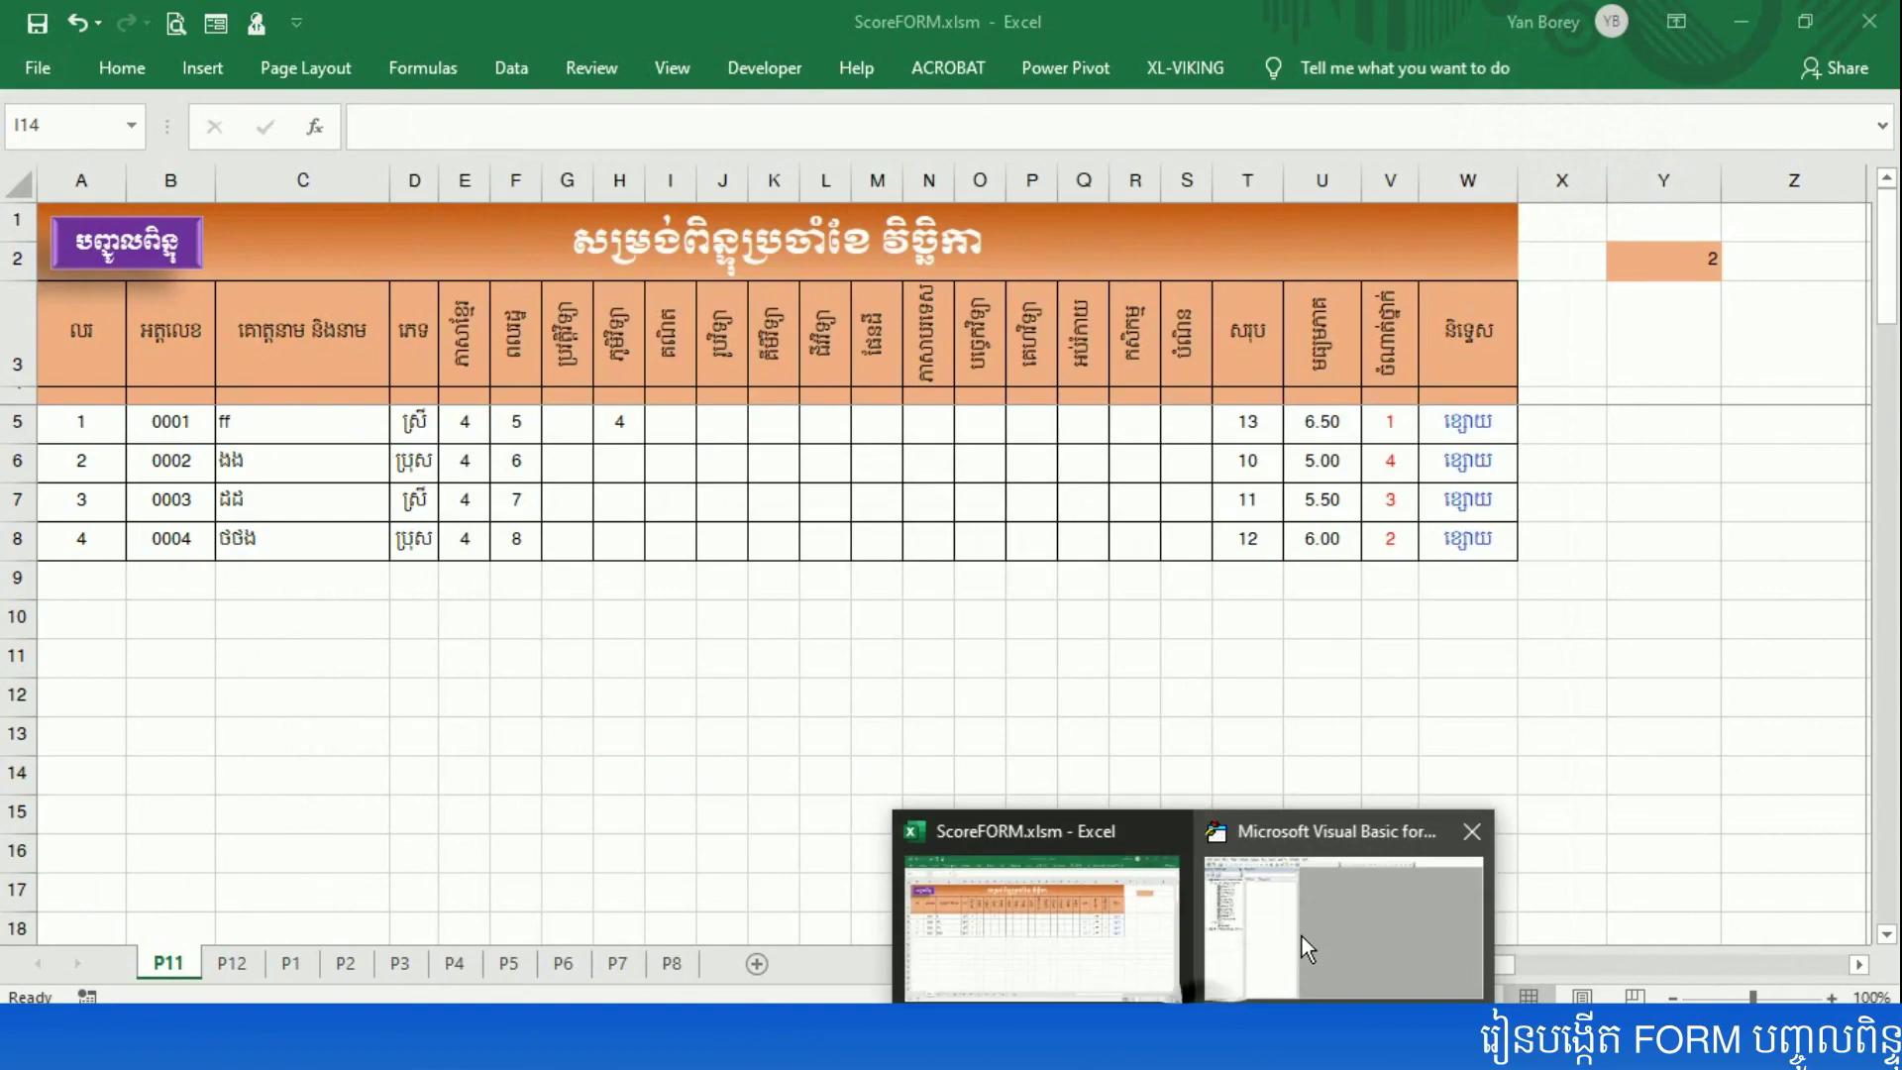
click(1302, 935)
drag(1865, 561, 1196, 556)
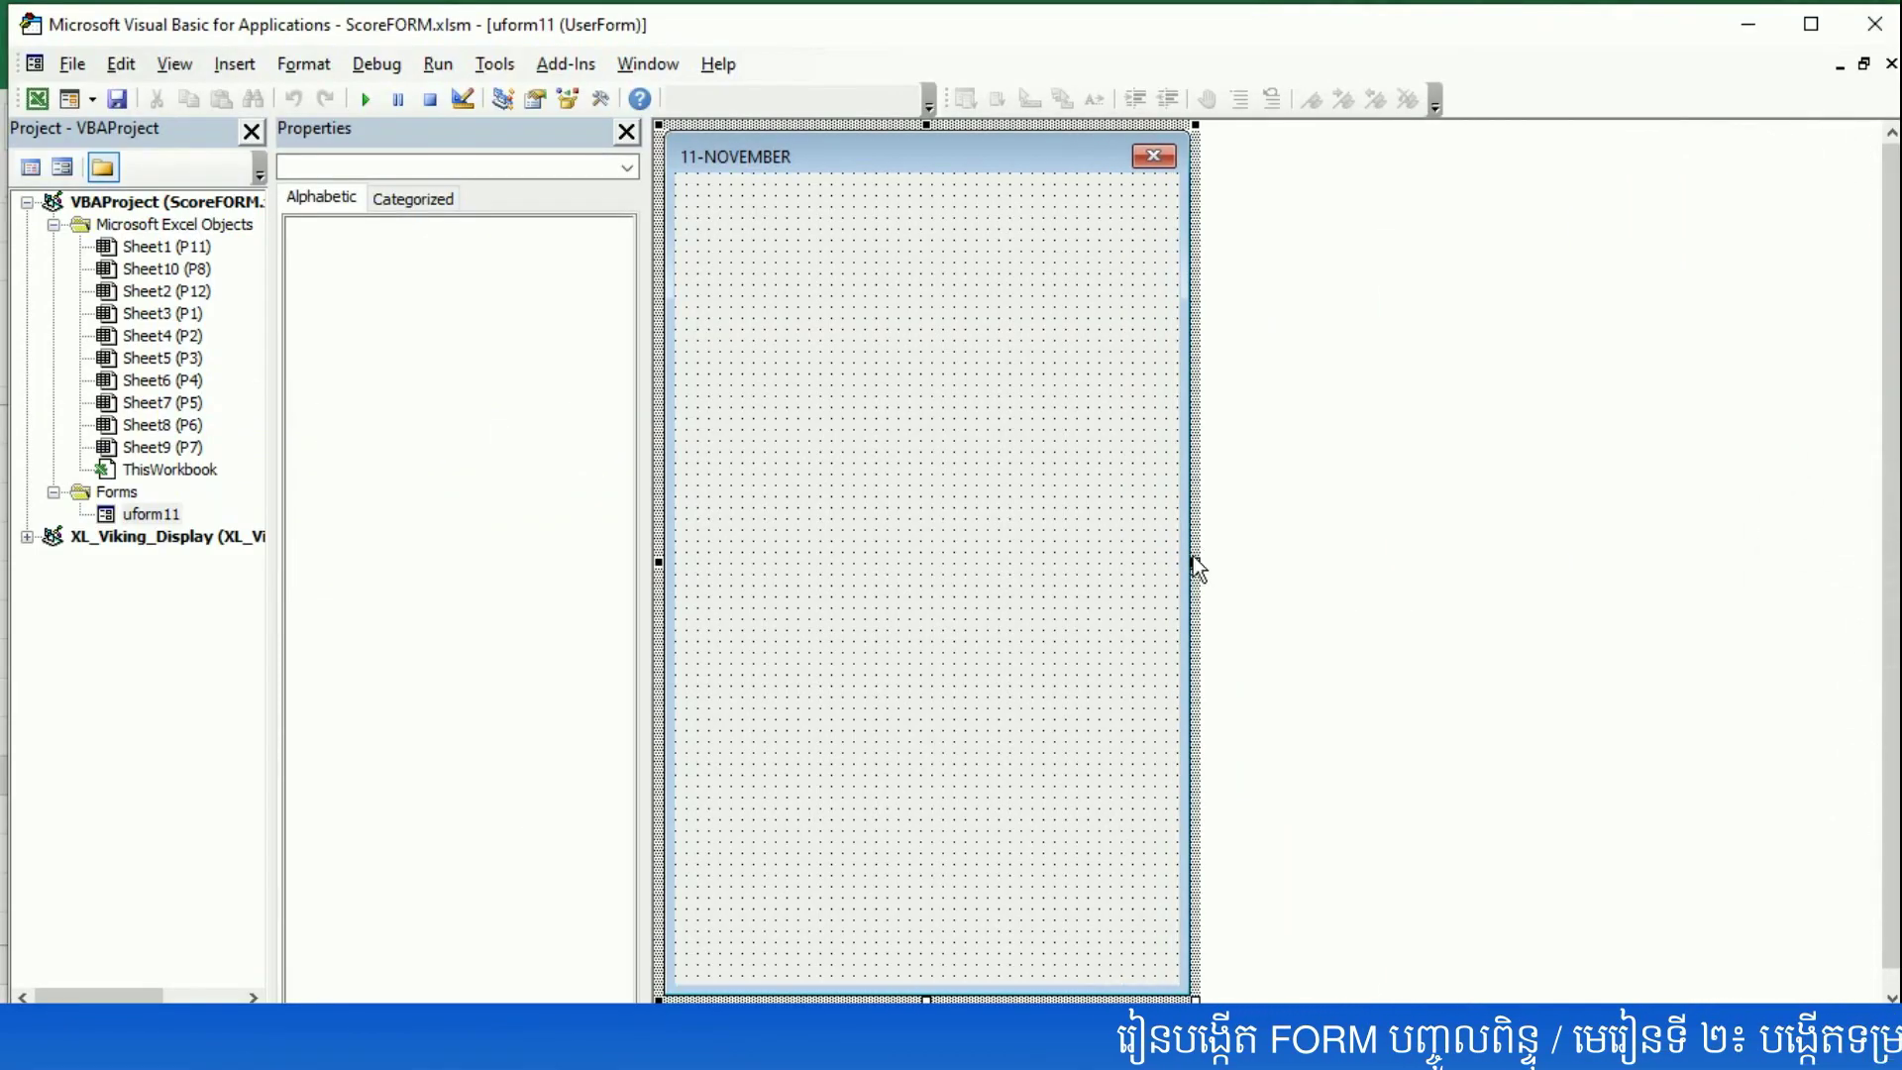
- Open the Toolbox and park it to the right of the uform11 form
click(976, 176)
click(1572, 550)
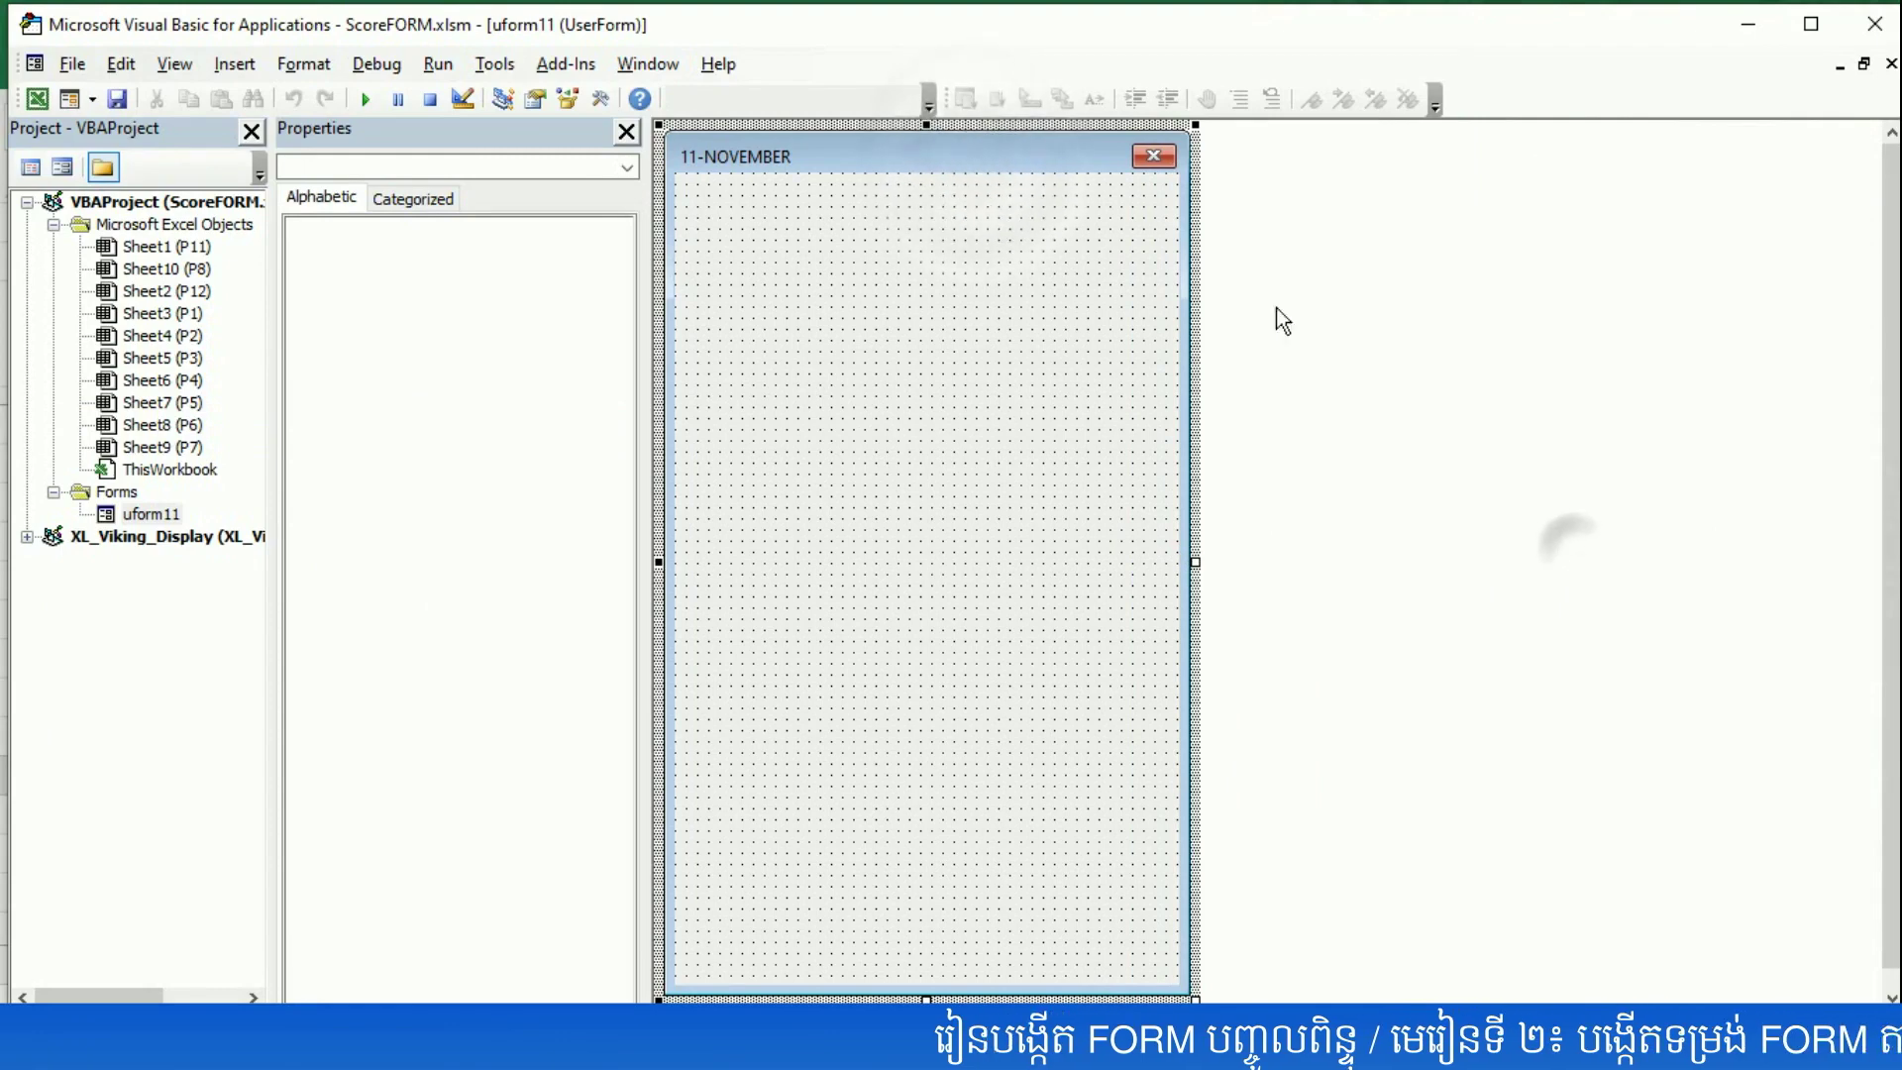
click(947, 160)
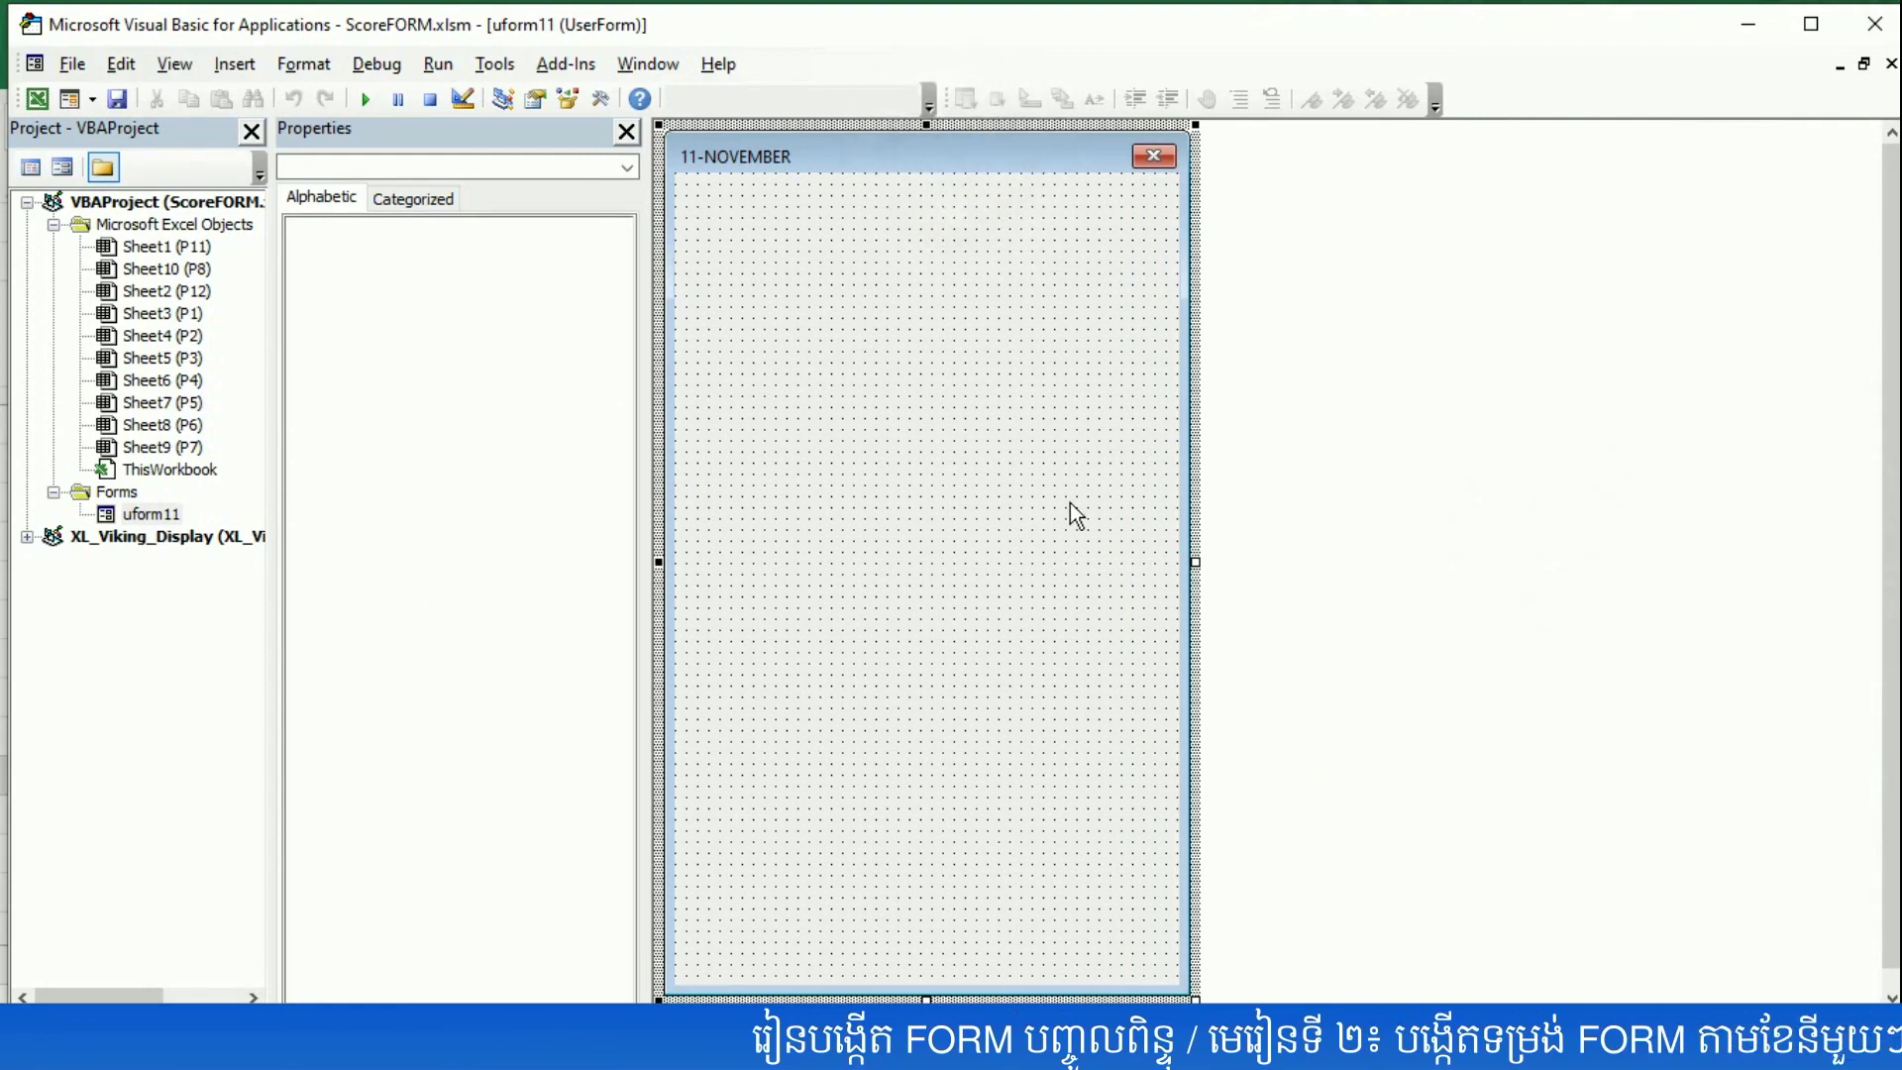
click(1070, 506)
click(852, 144)
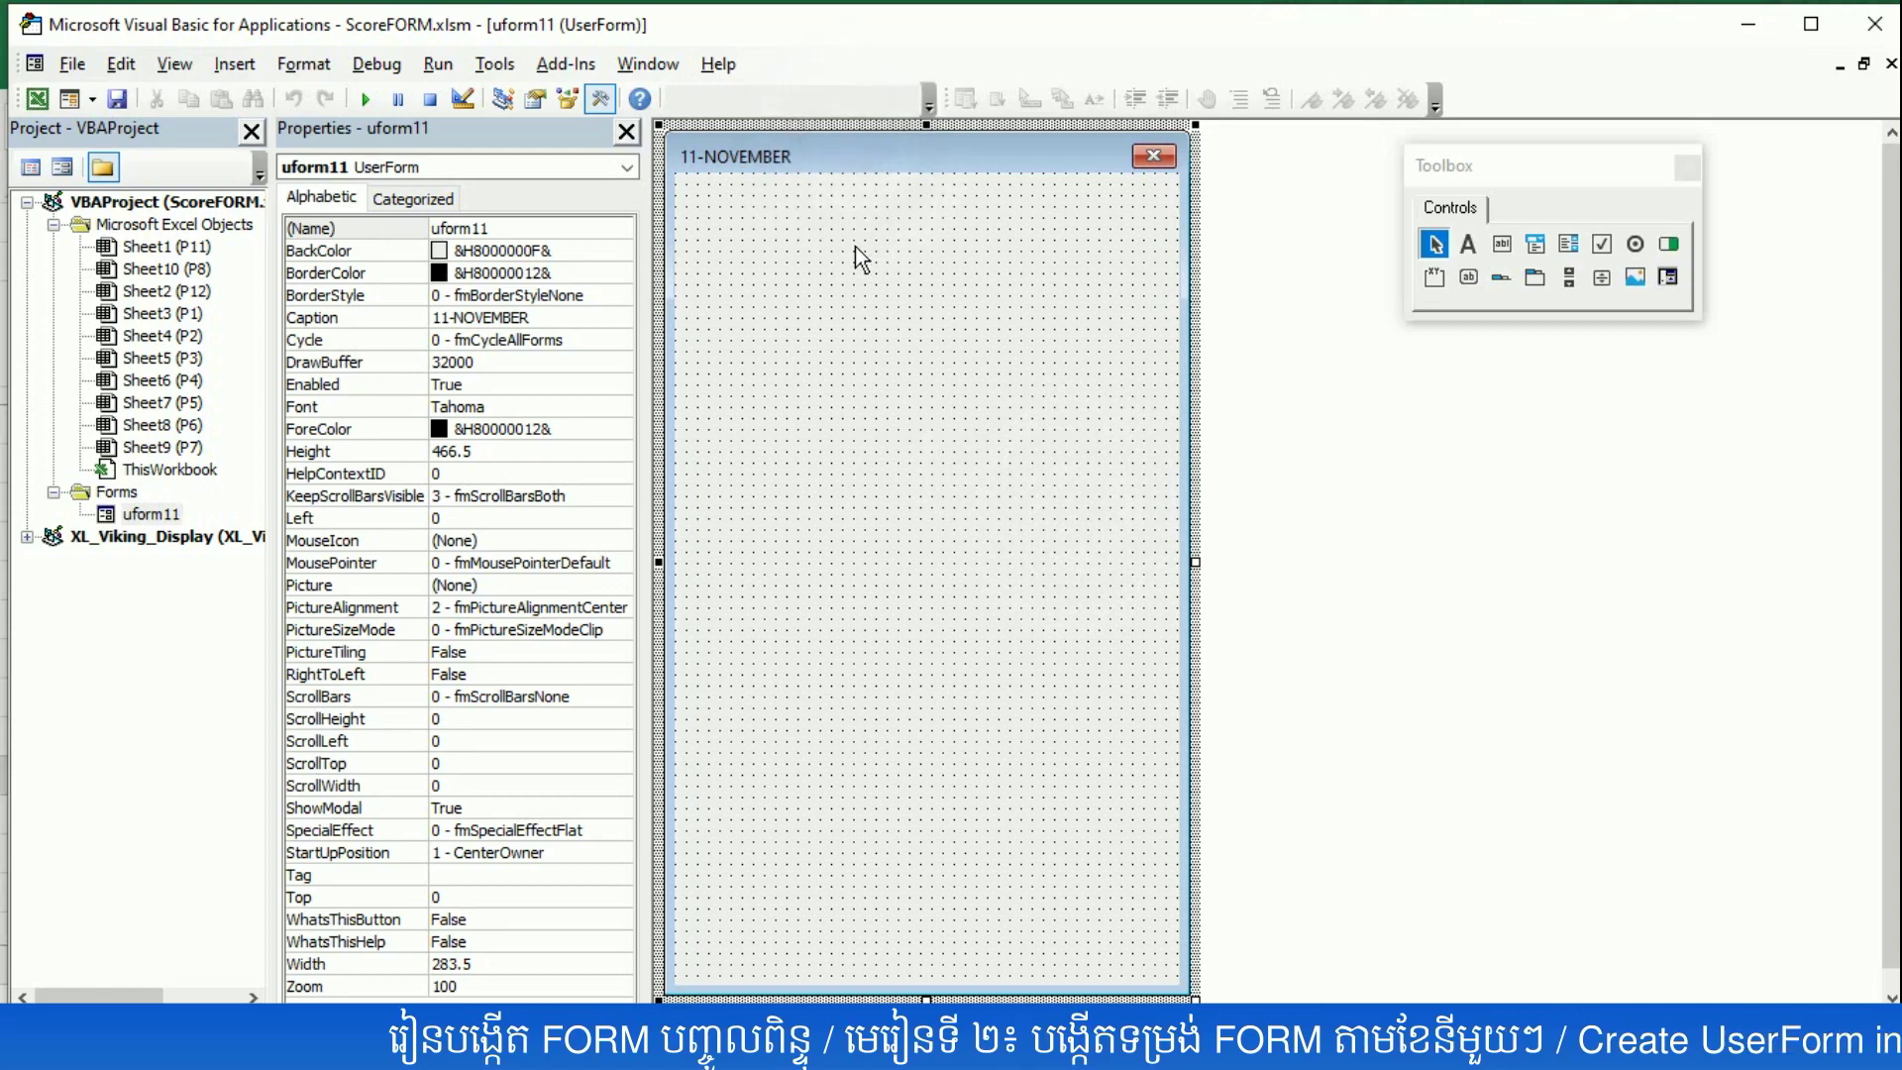
mouse_move(1525, 169)
mouse_down()
mouse_move(941, 235)
mouse_move(909, 258)
mouse_up()
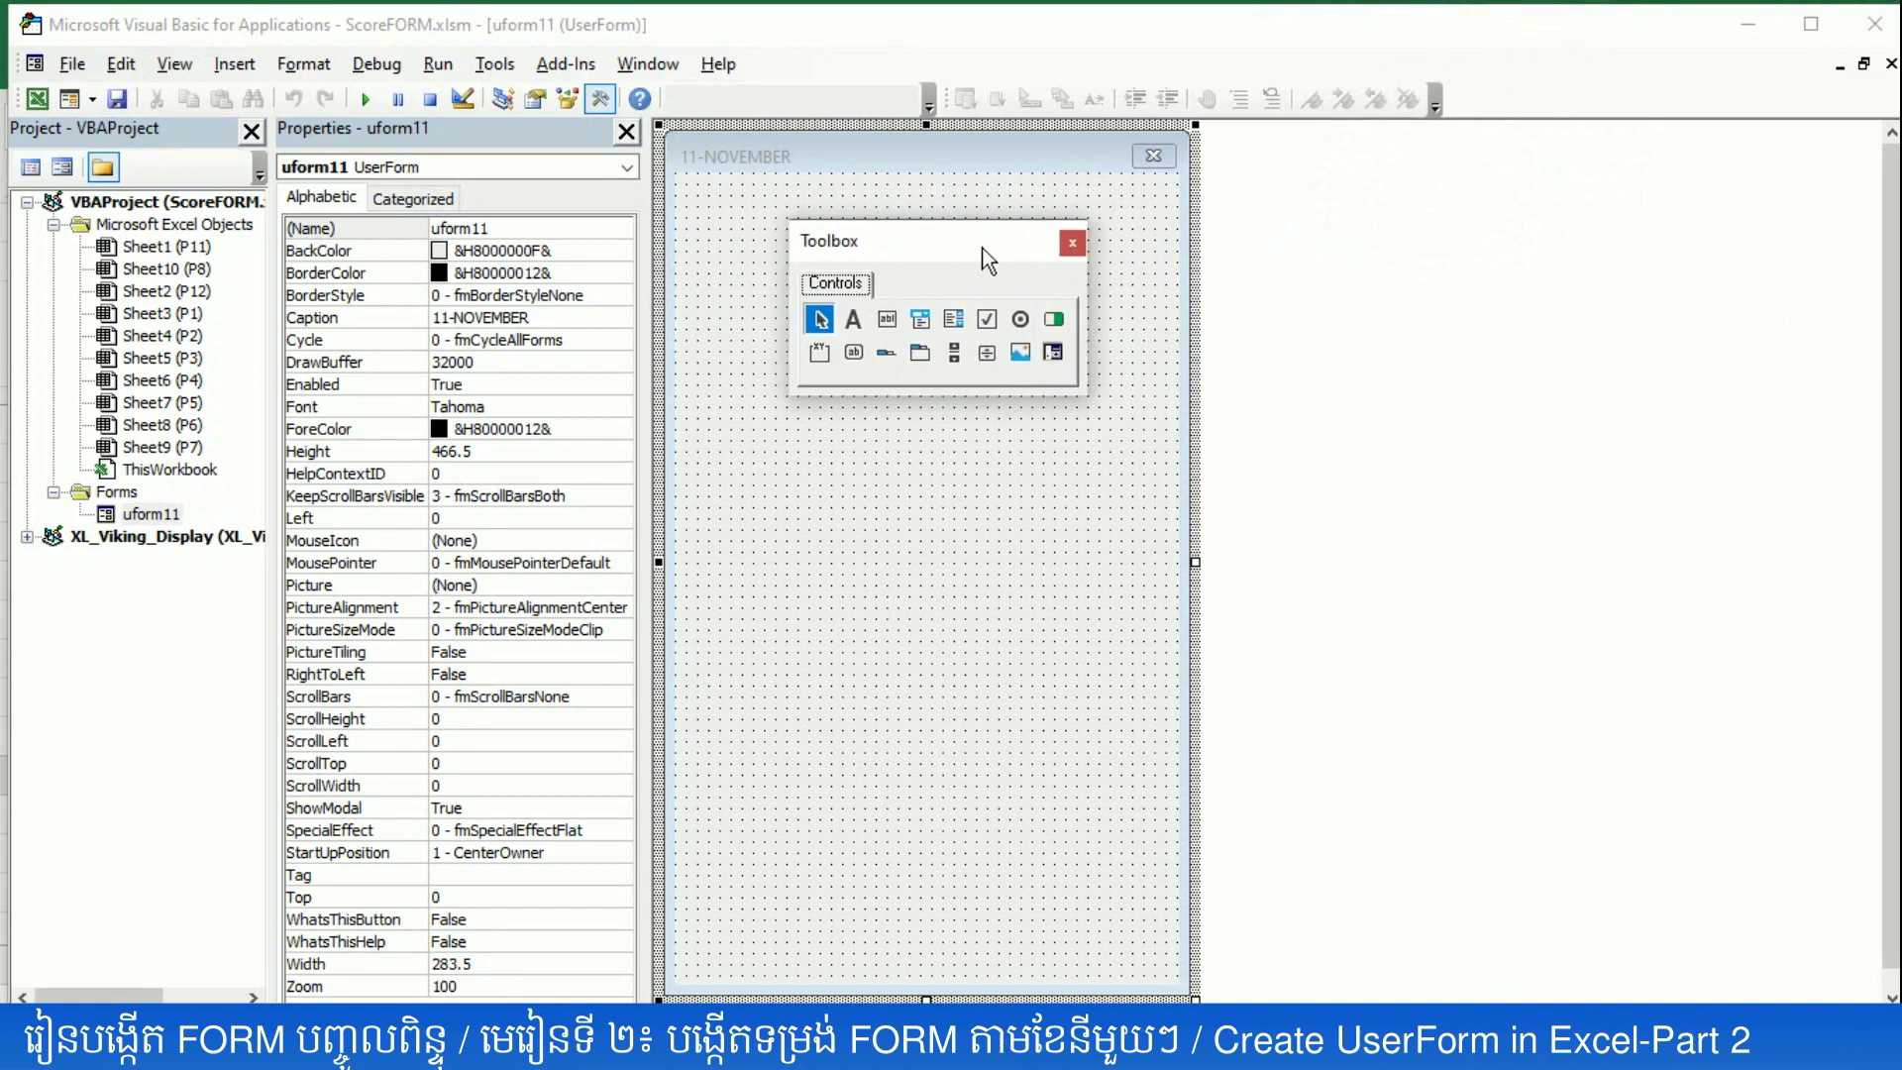
click(1073, 243)
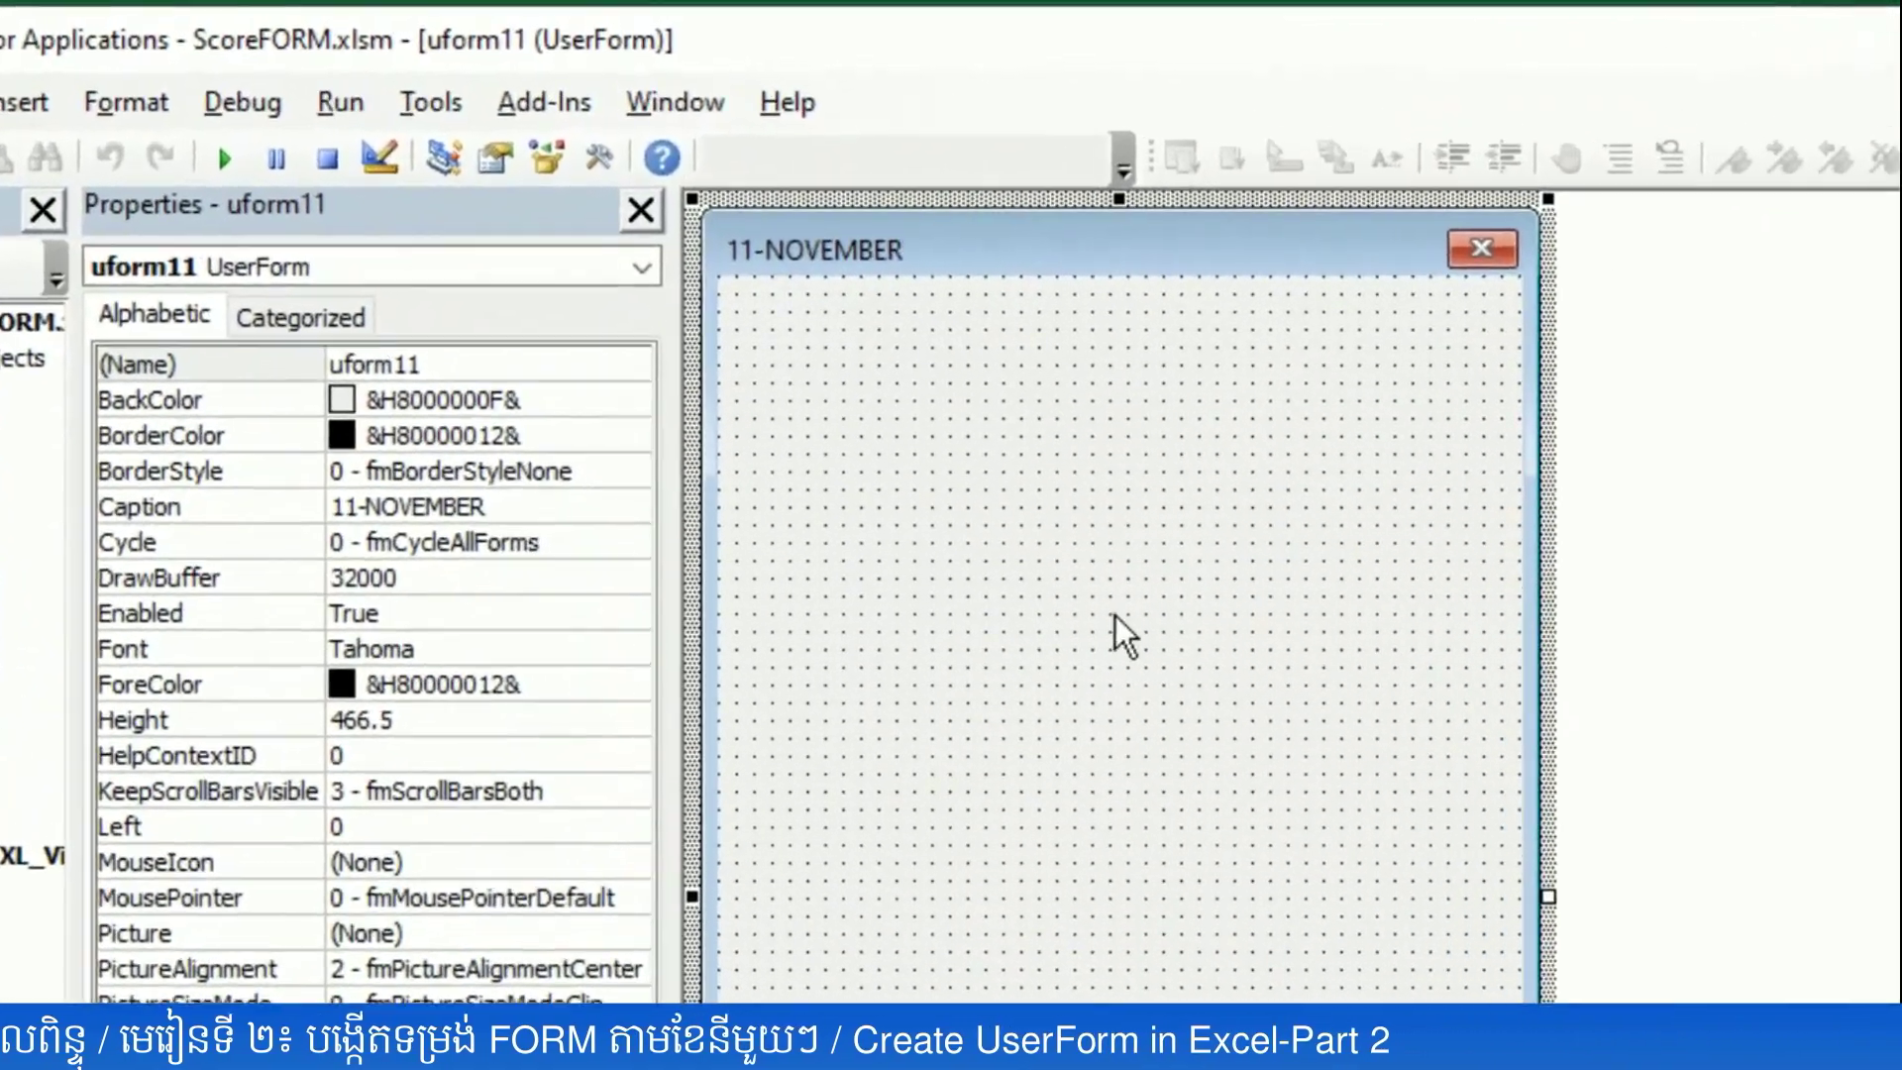
click(606, 167)
drag(1048, 385, 1168, 390)
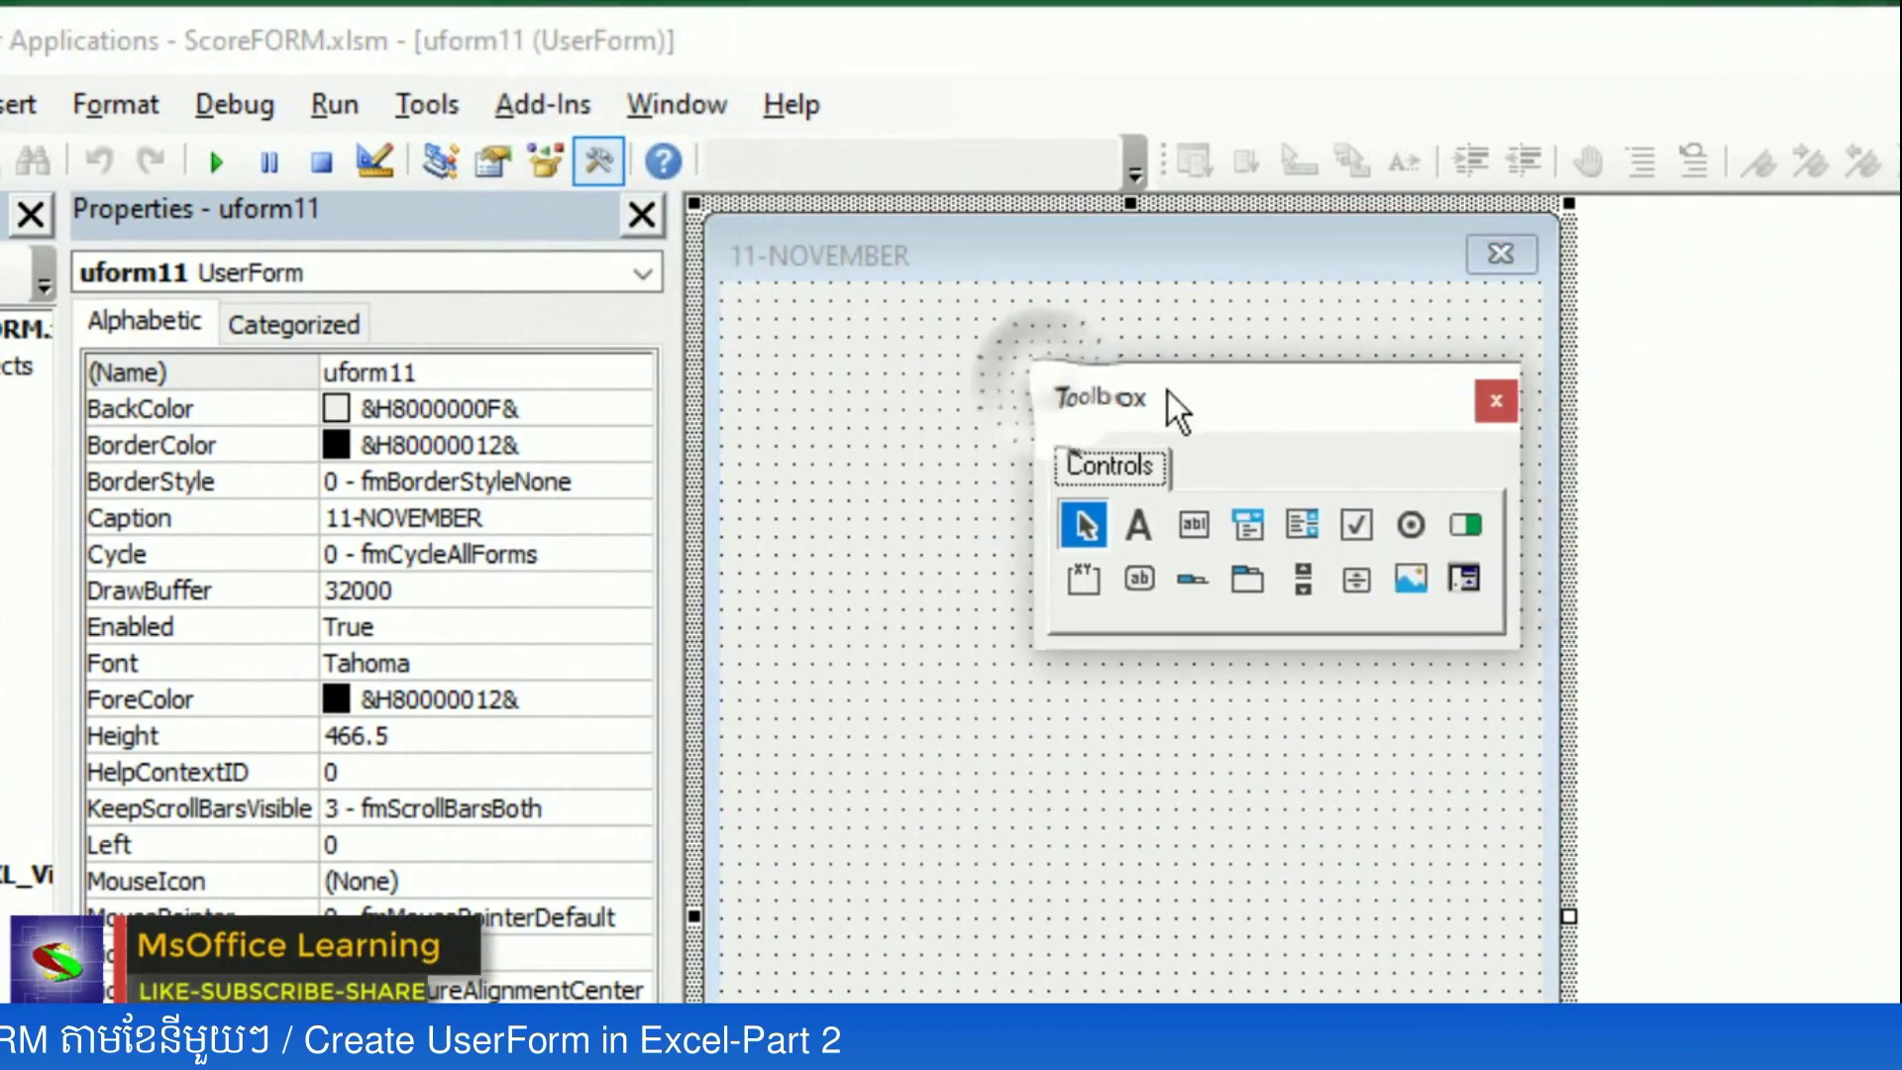
click(601, 163)
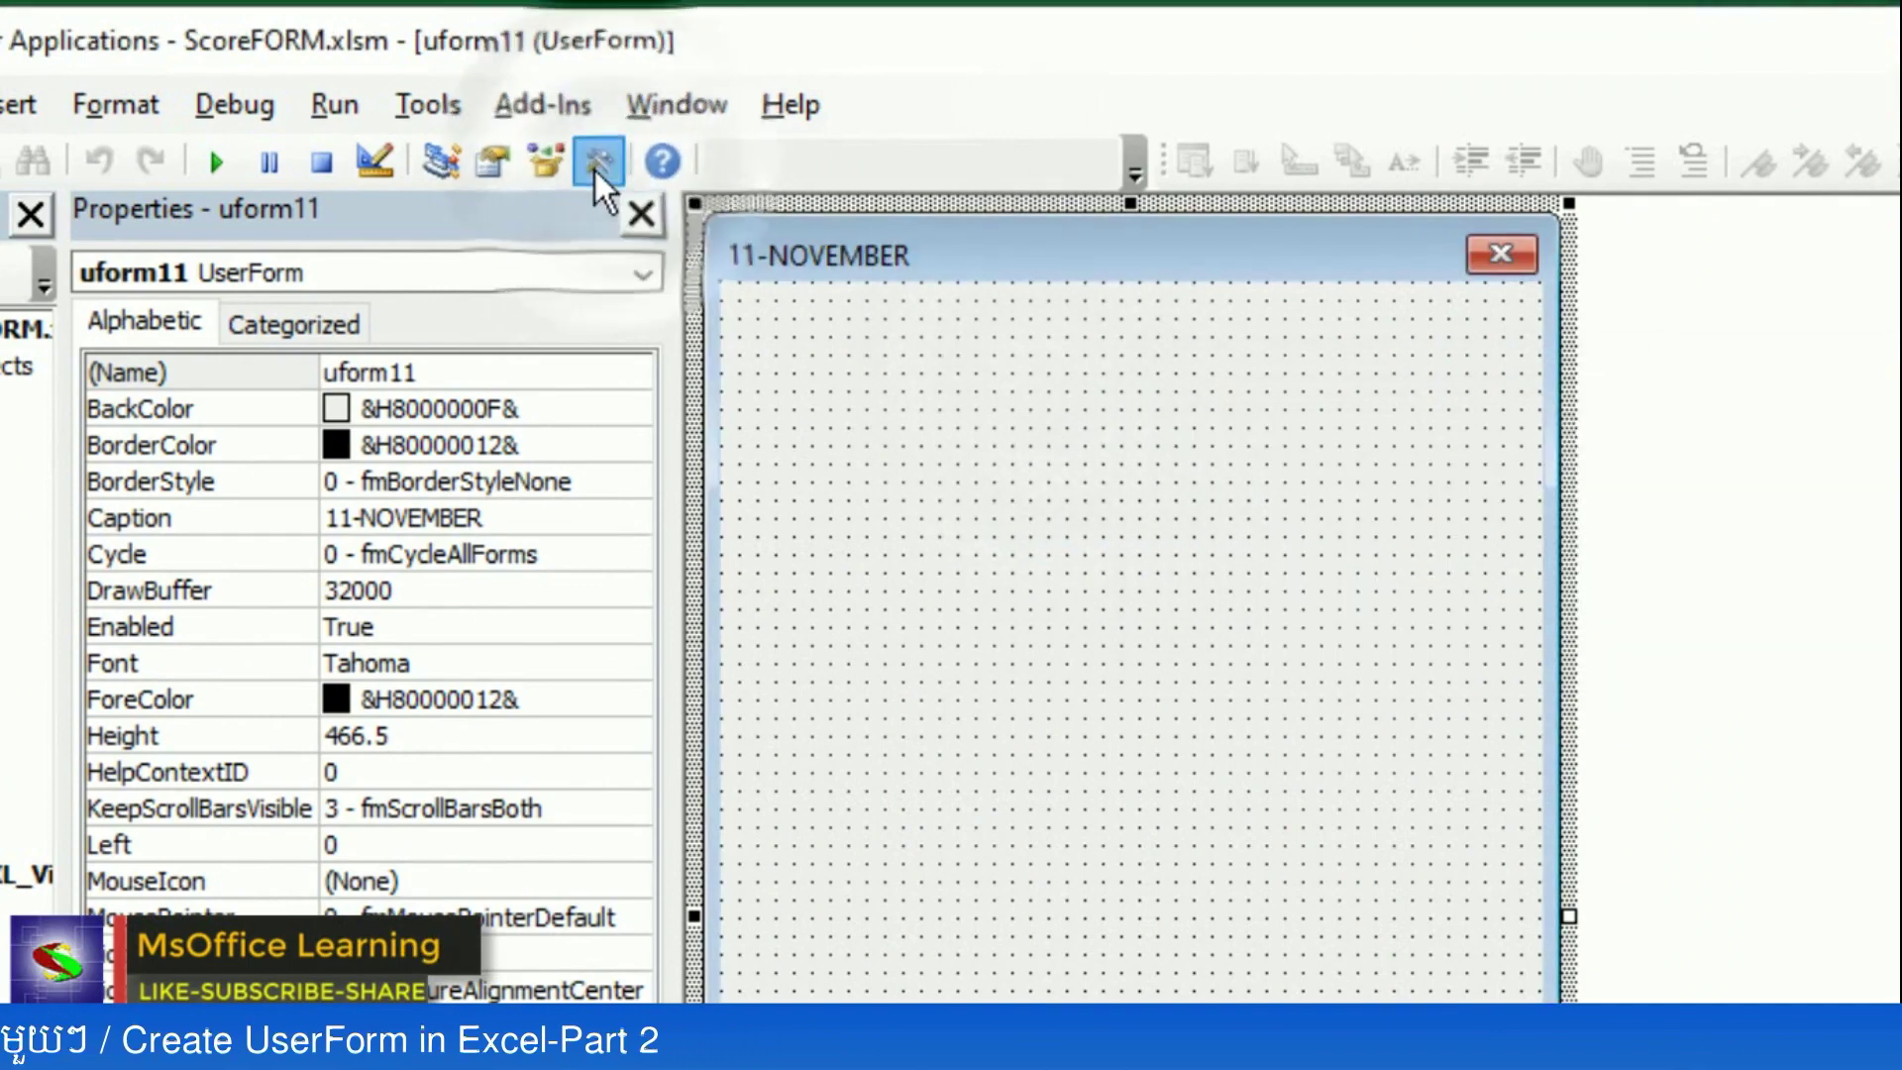
click(592, 166)
drag(1226, 251, 1578, 121)
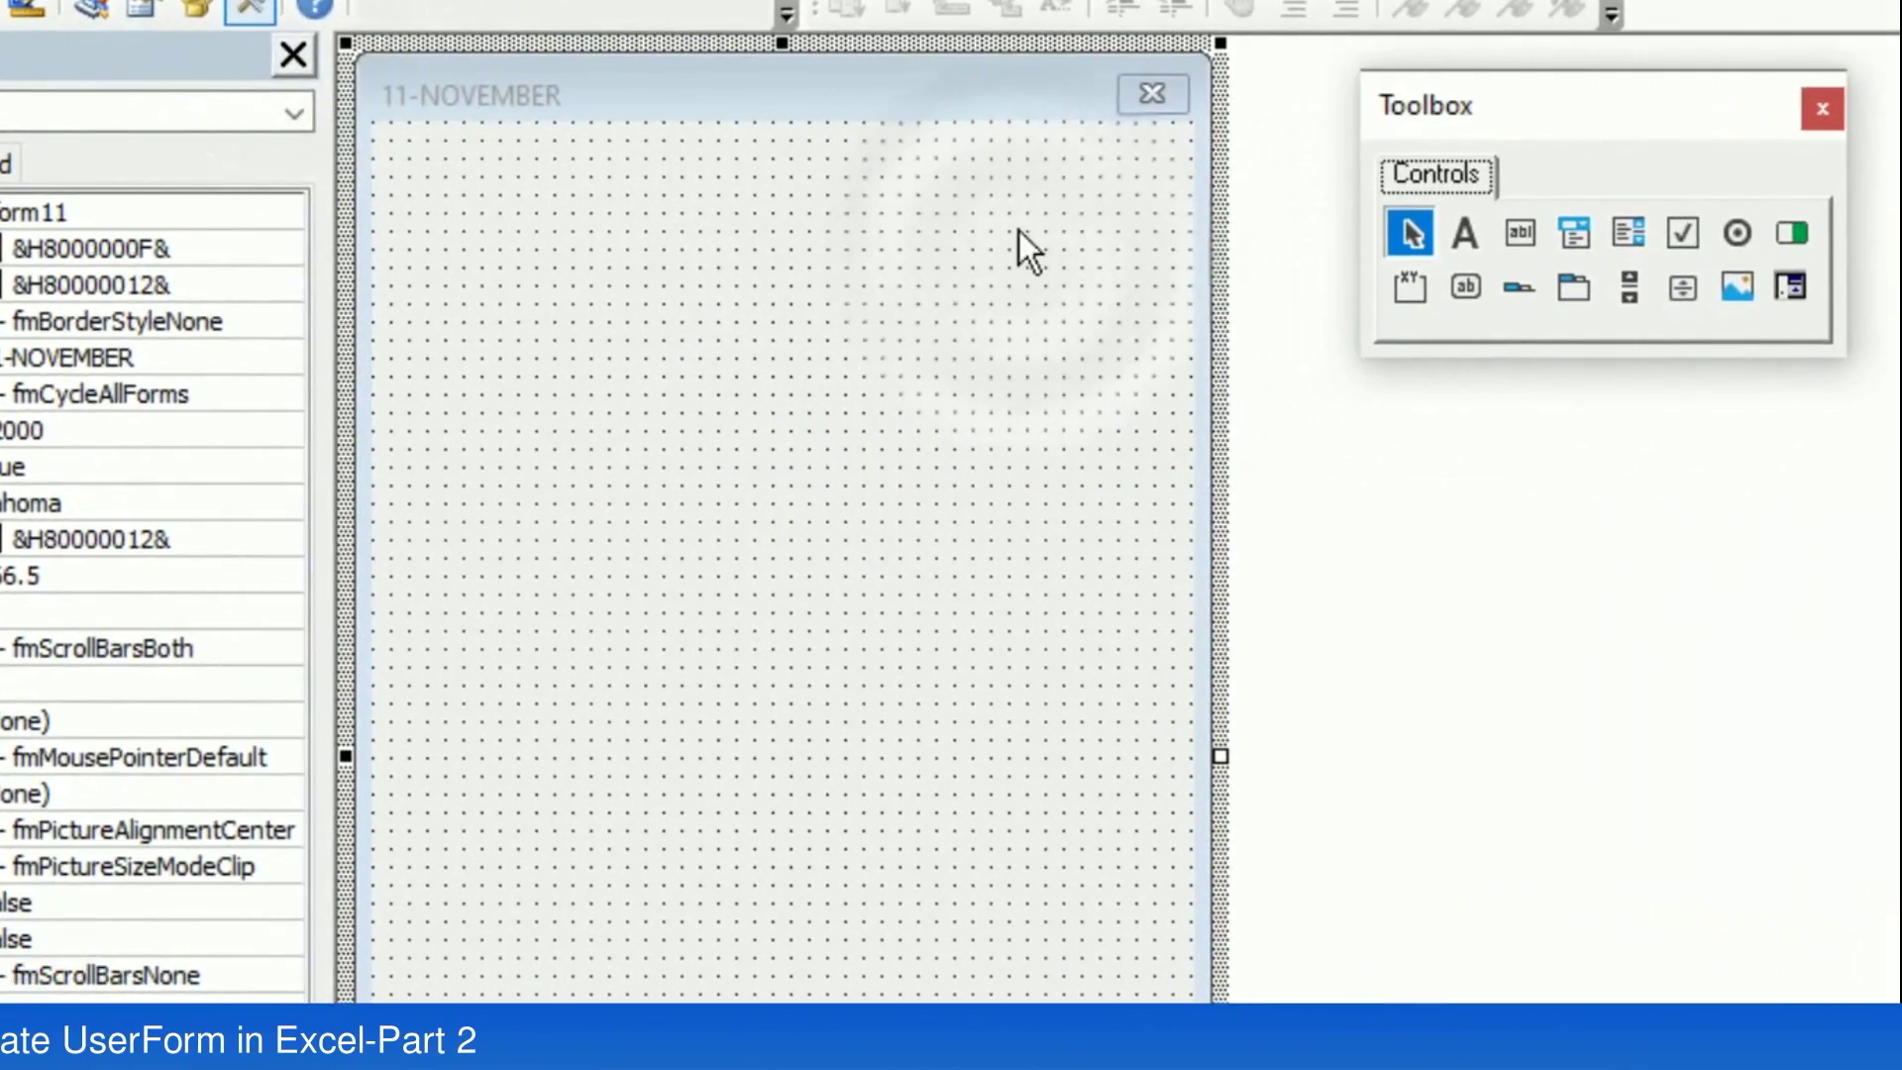
click(937, 267)
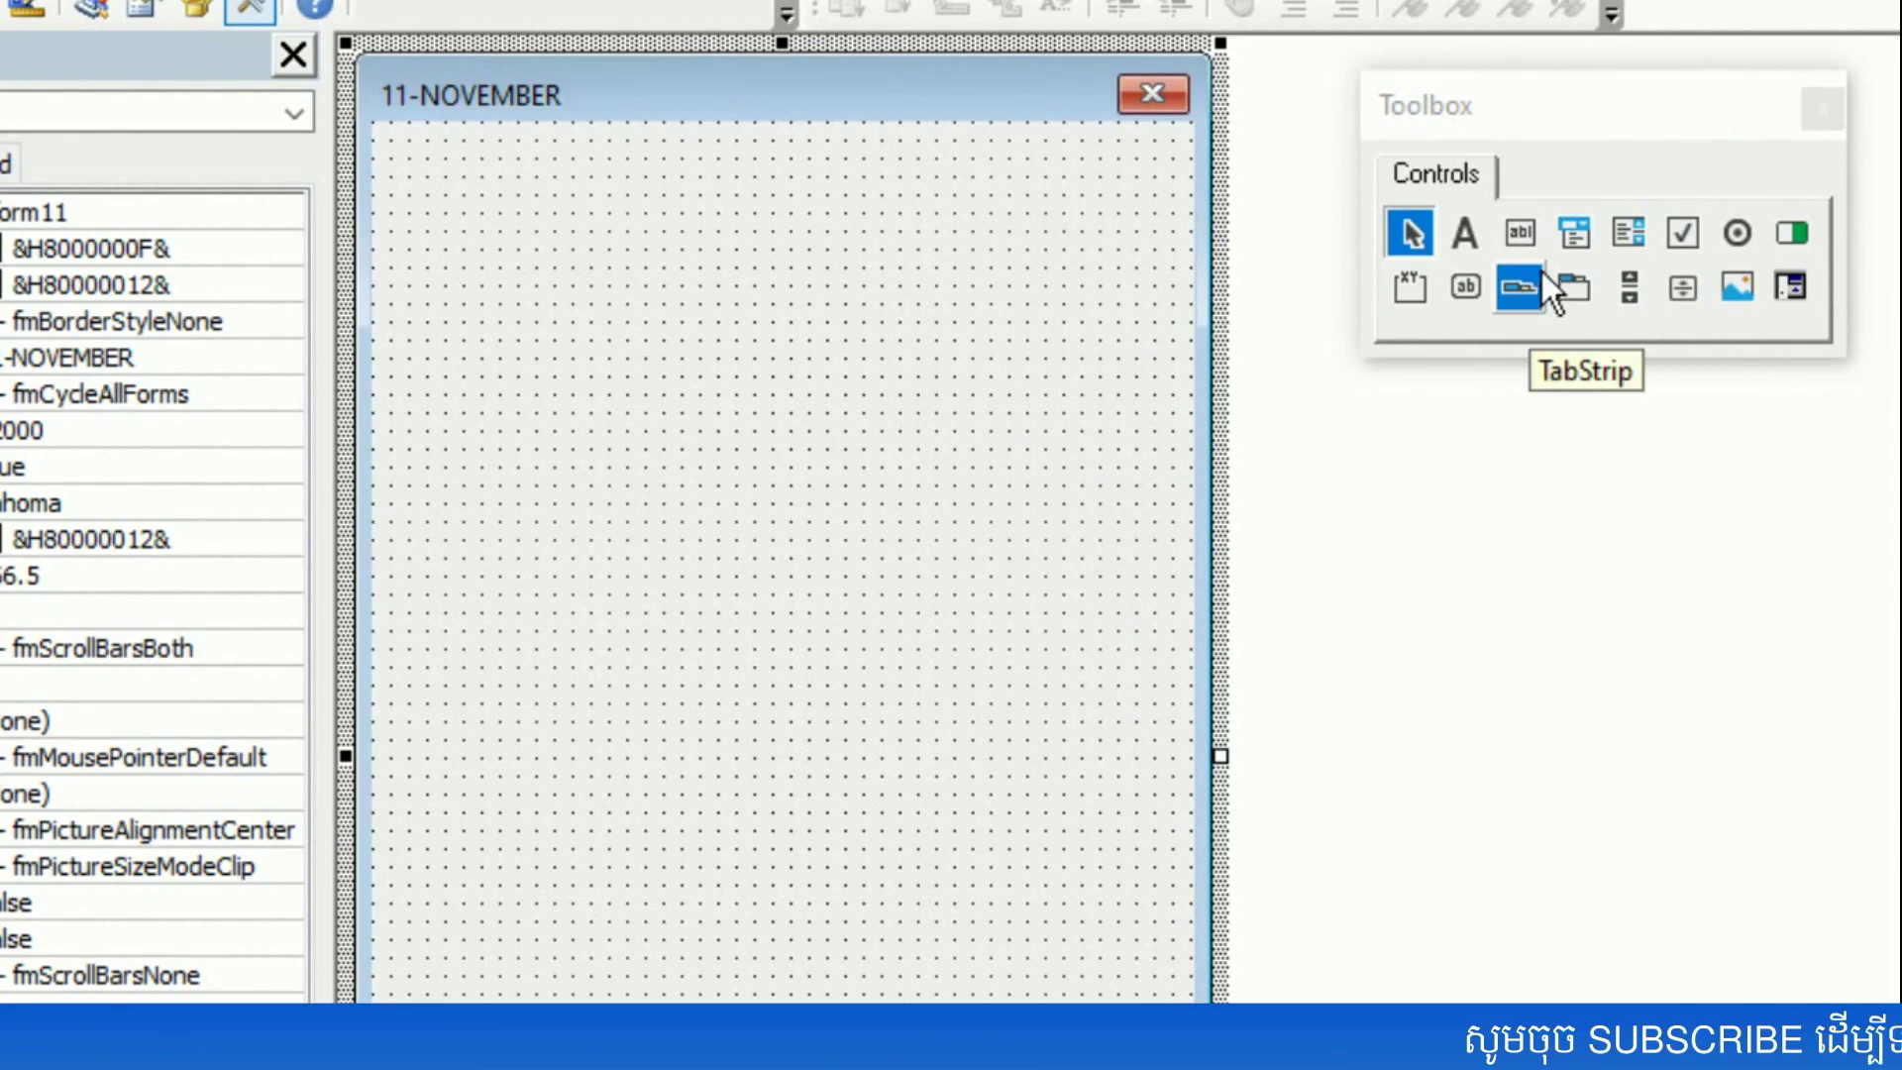
- Draw TextBox1 near the top-left of the form and widen the form slightly
click(1525, 242)
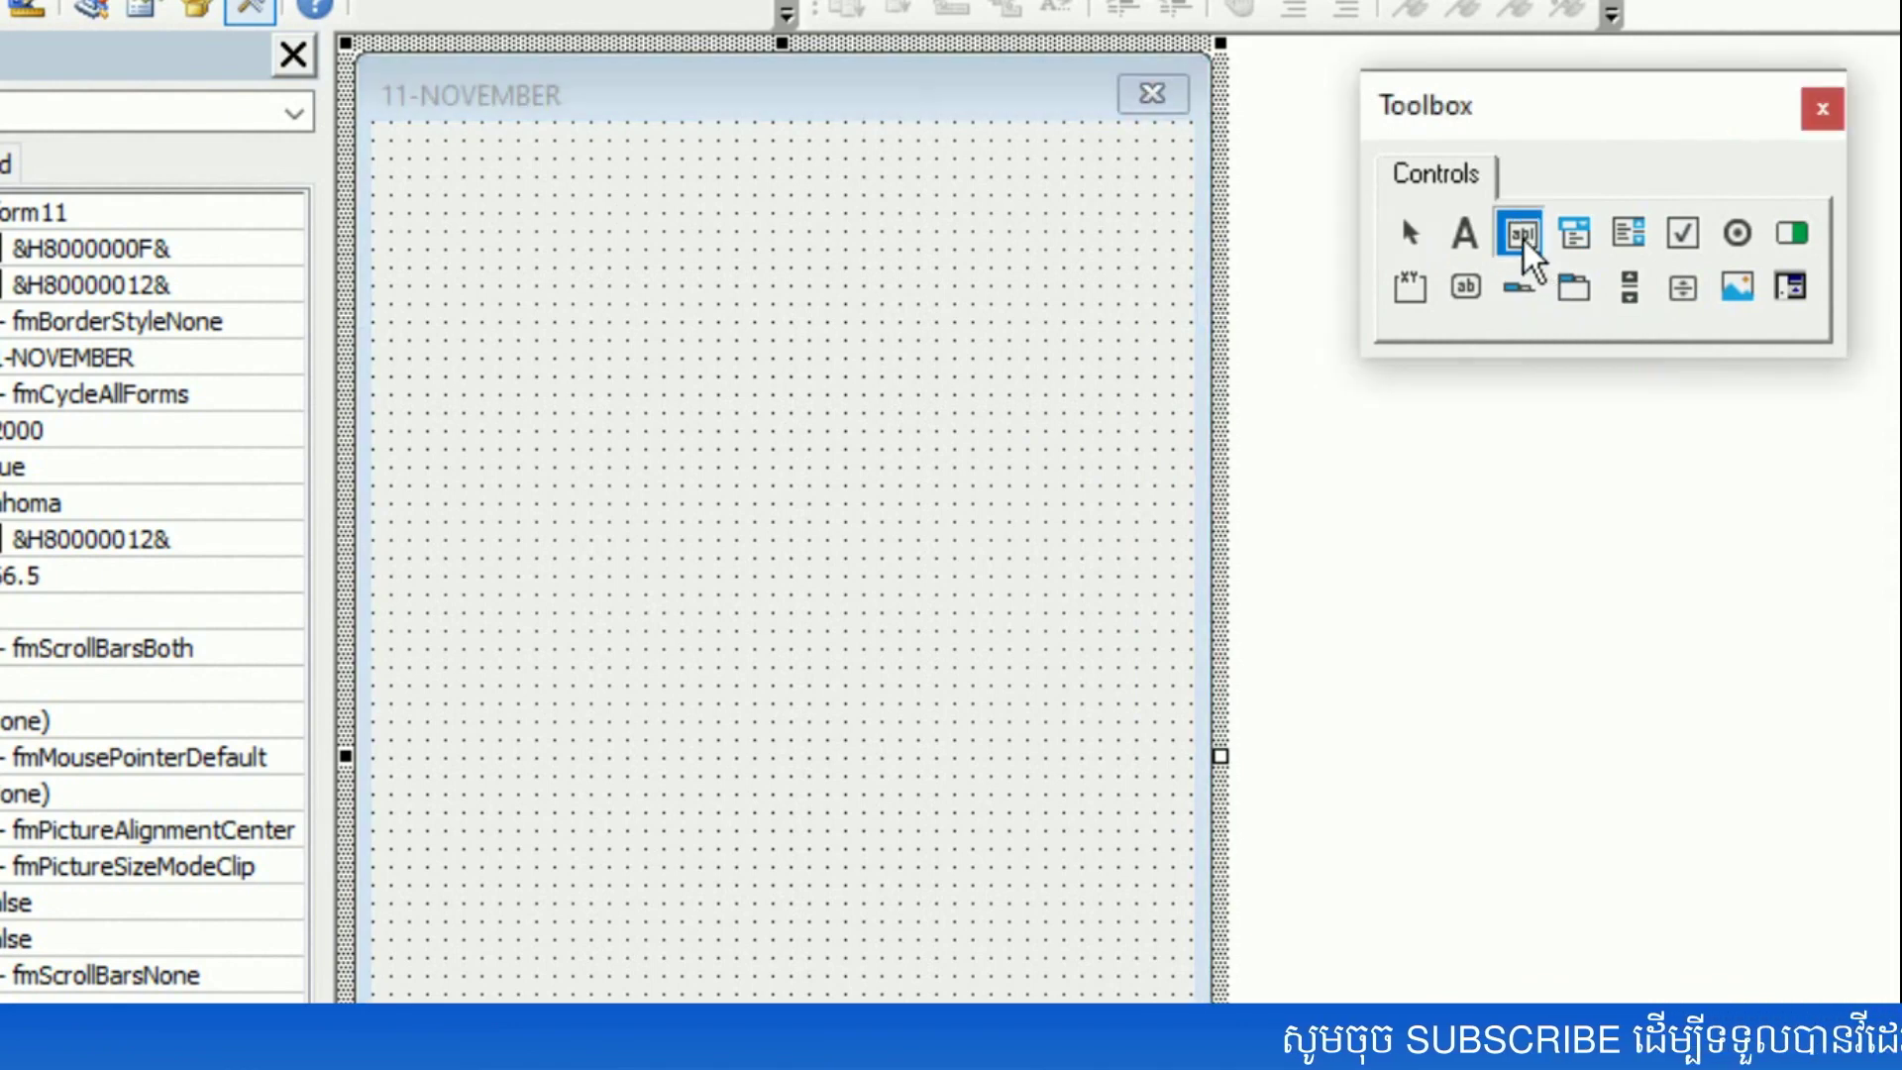
drag(643, 170, 1033, 288)
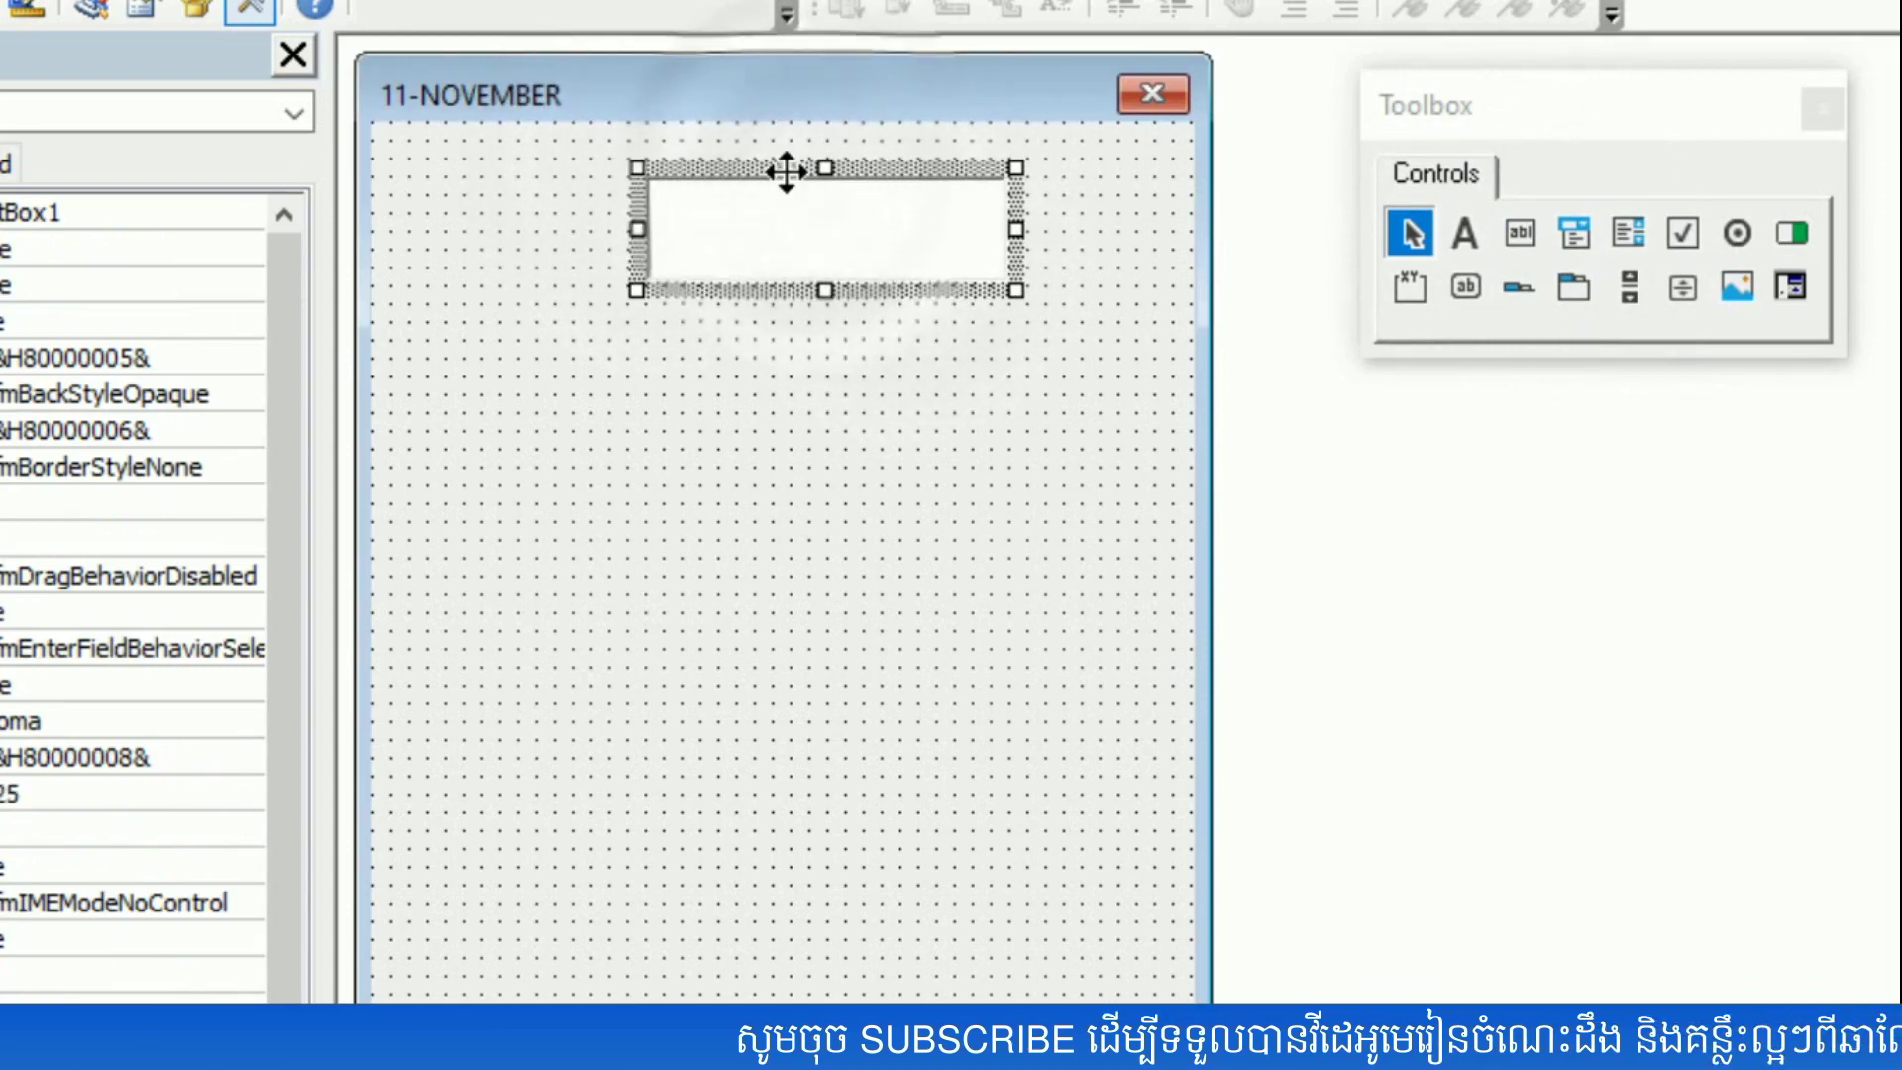
drag(792, 176, 739, 157)
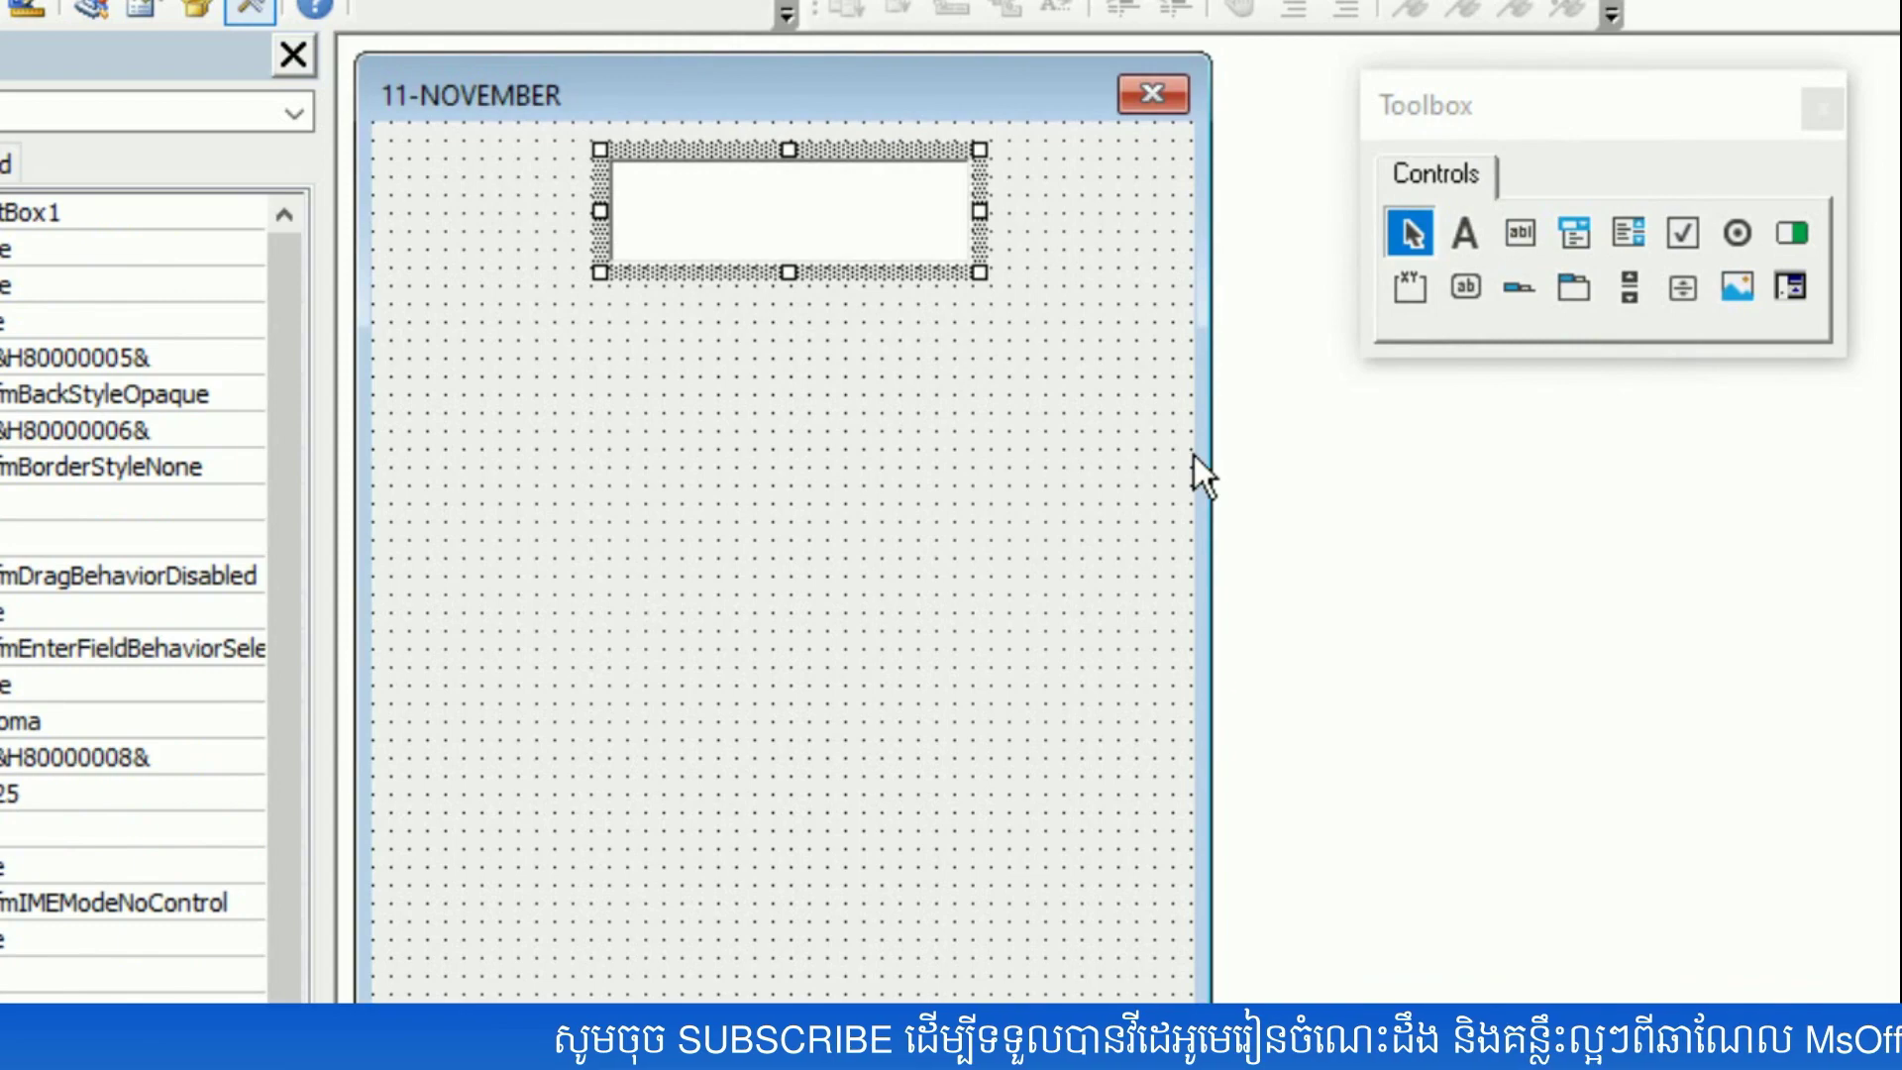
click(1193, 456)
drag(1218, 756, 1296, 756)
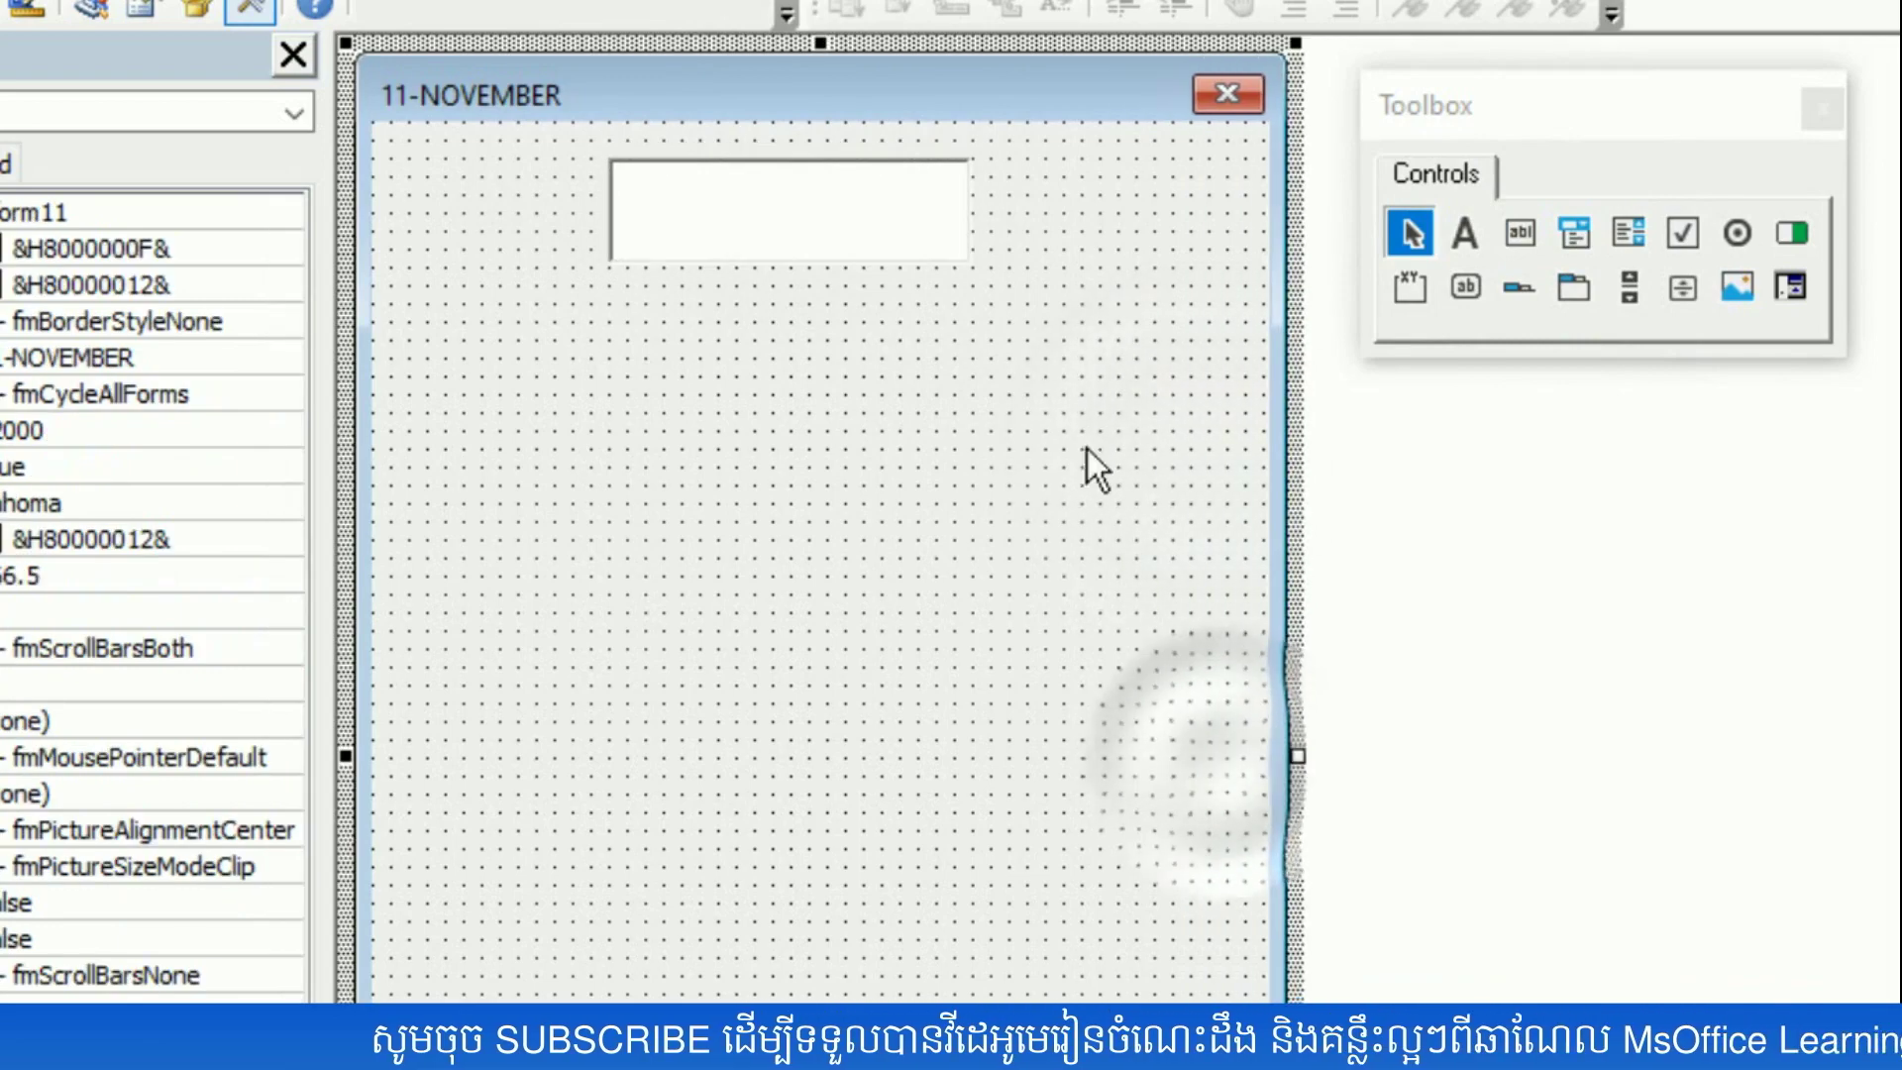
click(823, 225)
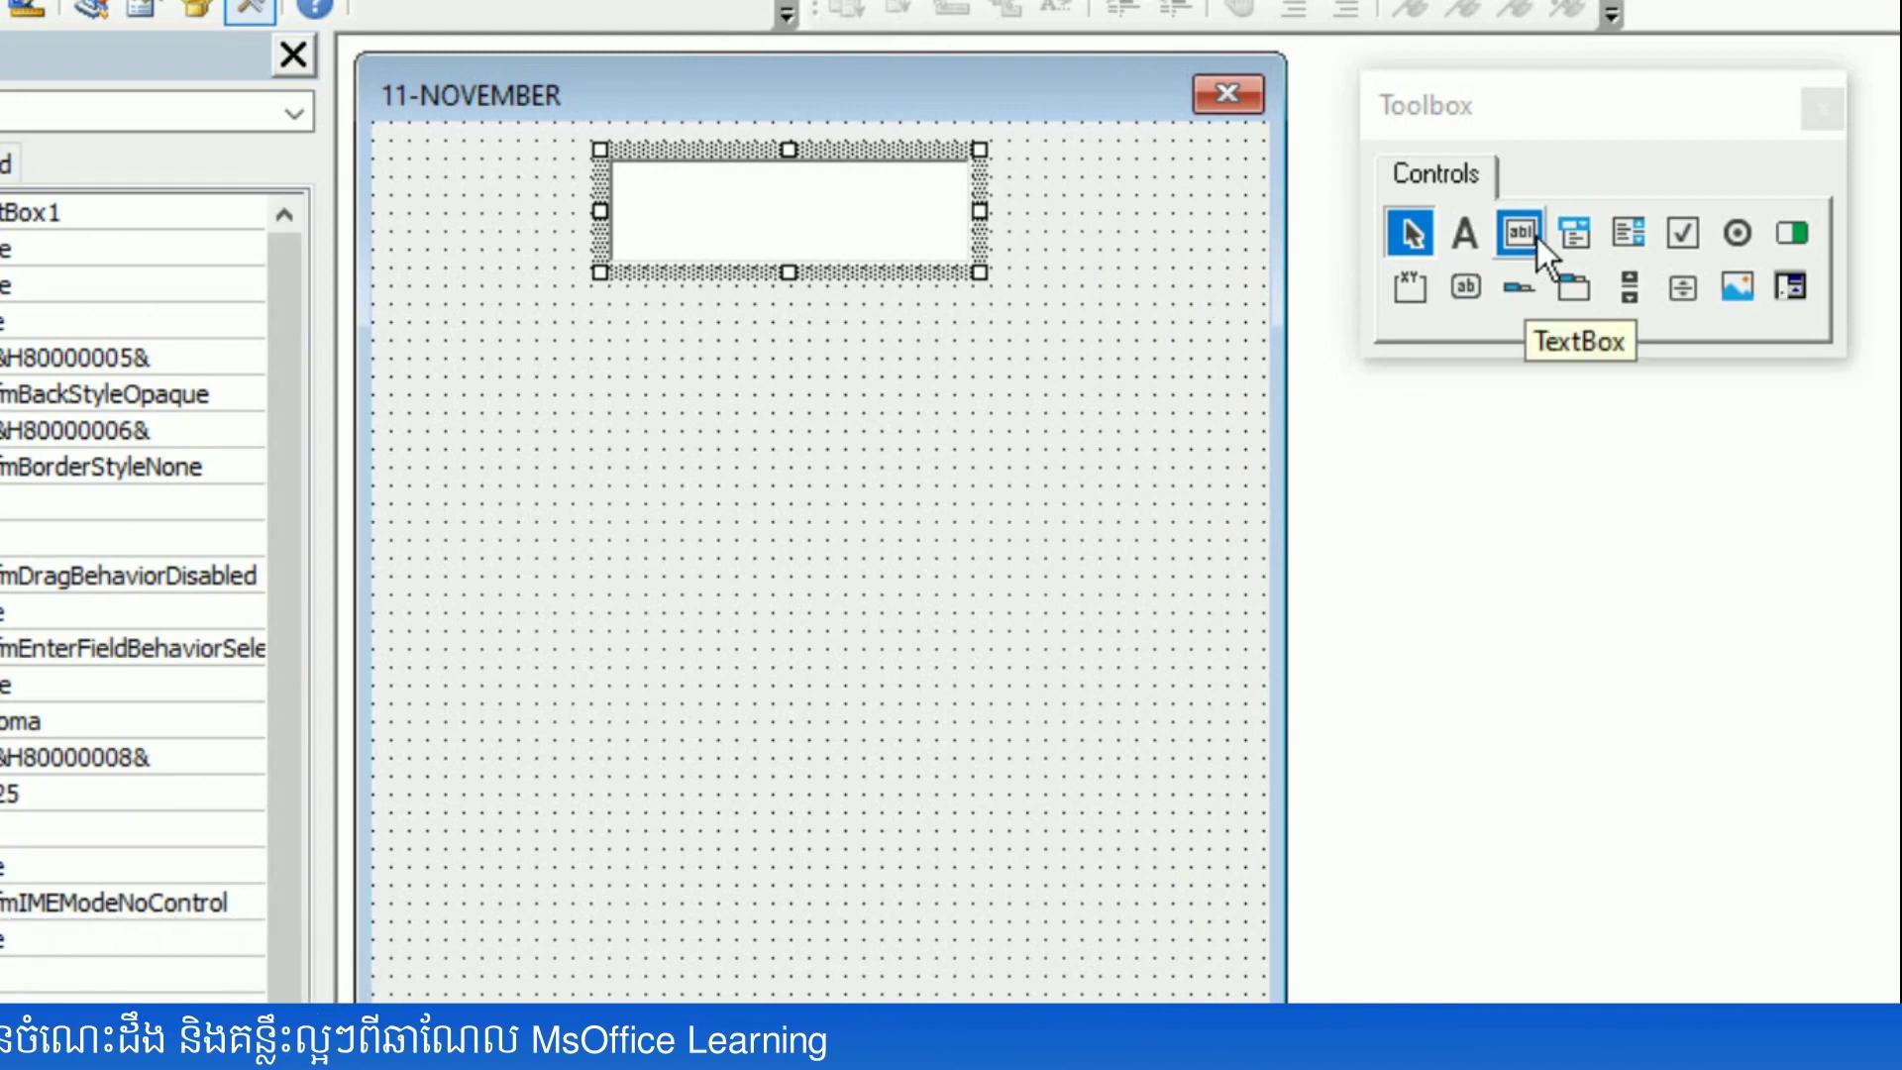
- Add a command button beside TextBox1 and caption it ស្វែងរក
click(1465, 281)
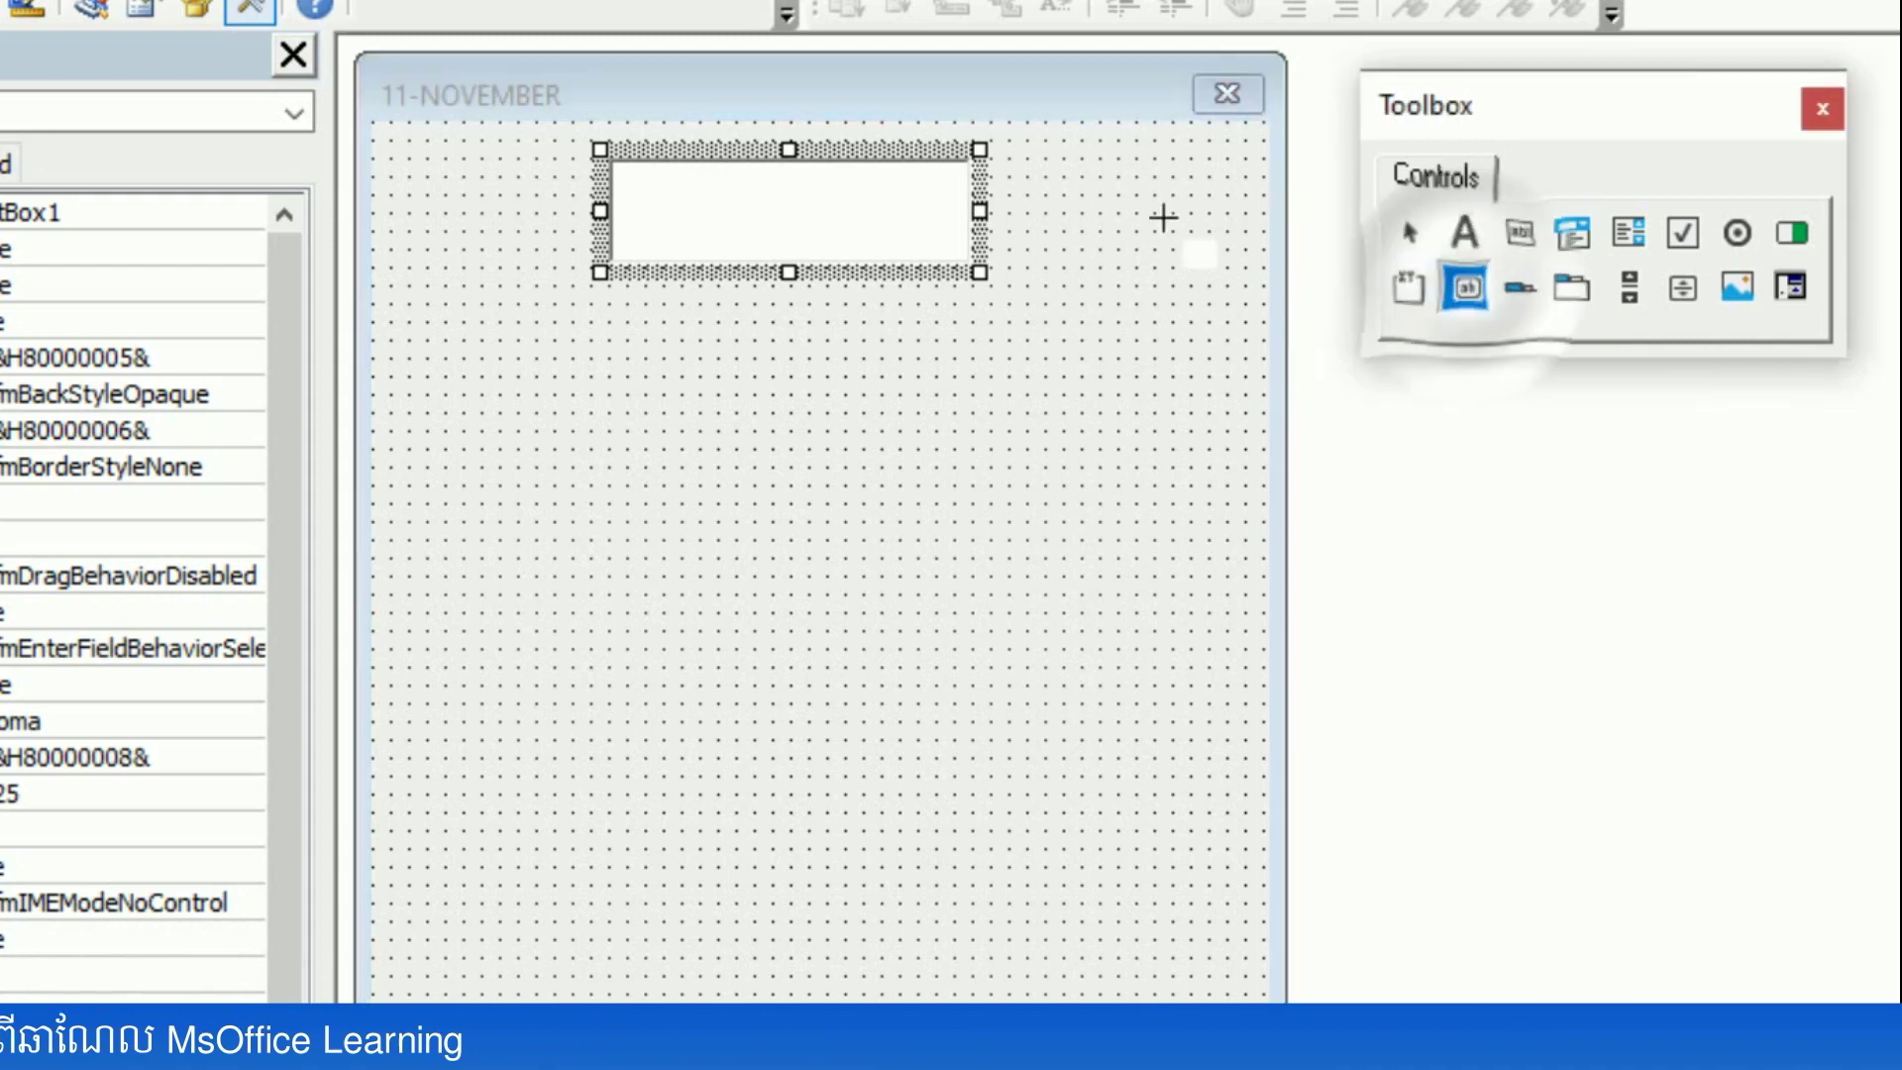
click(1035, 203)
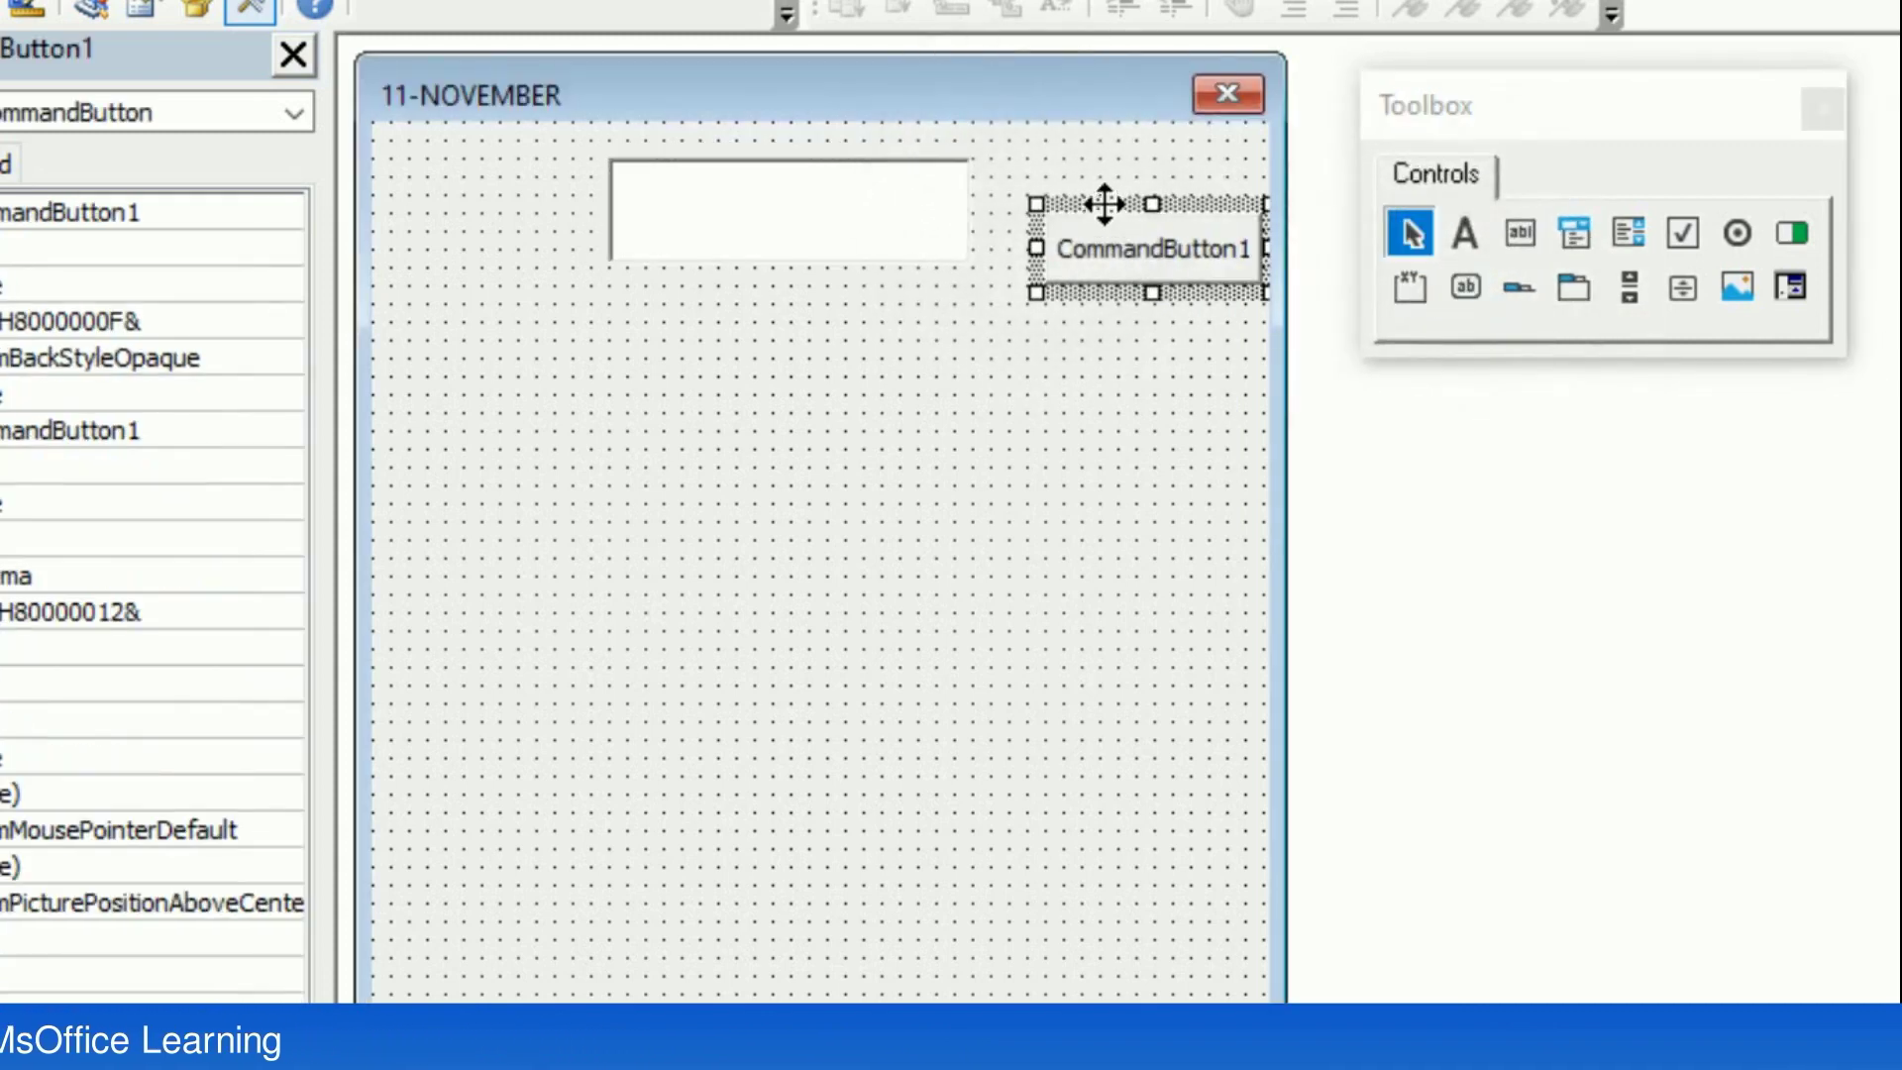
drag(1103, 199, 1061, 178)
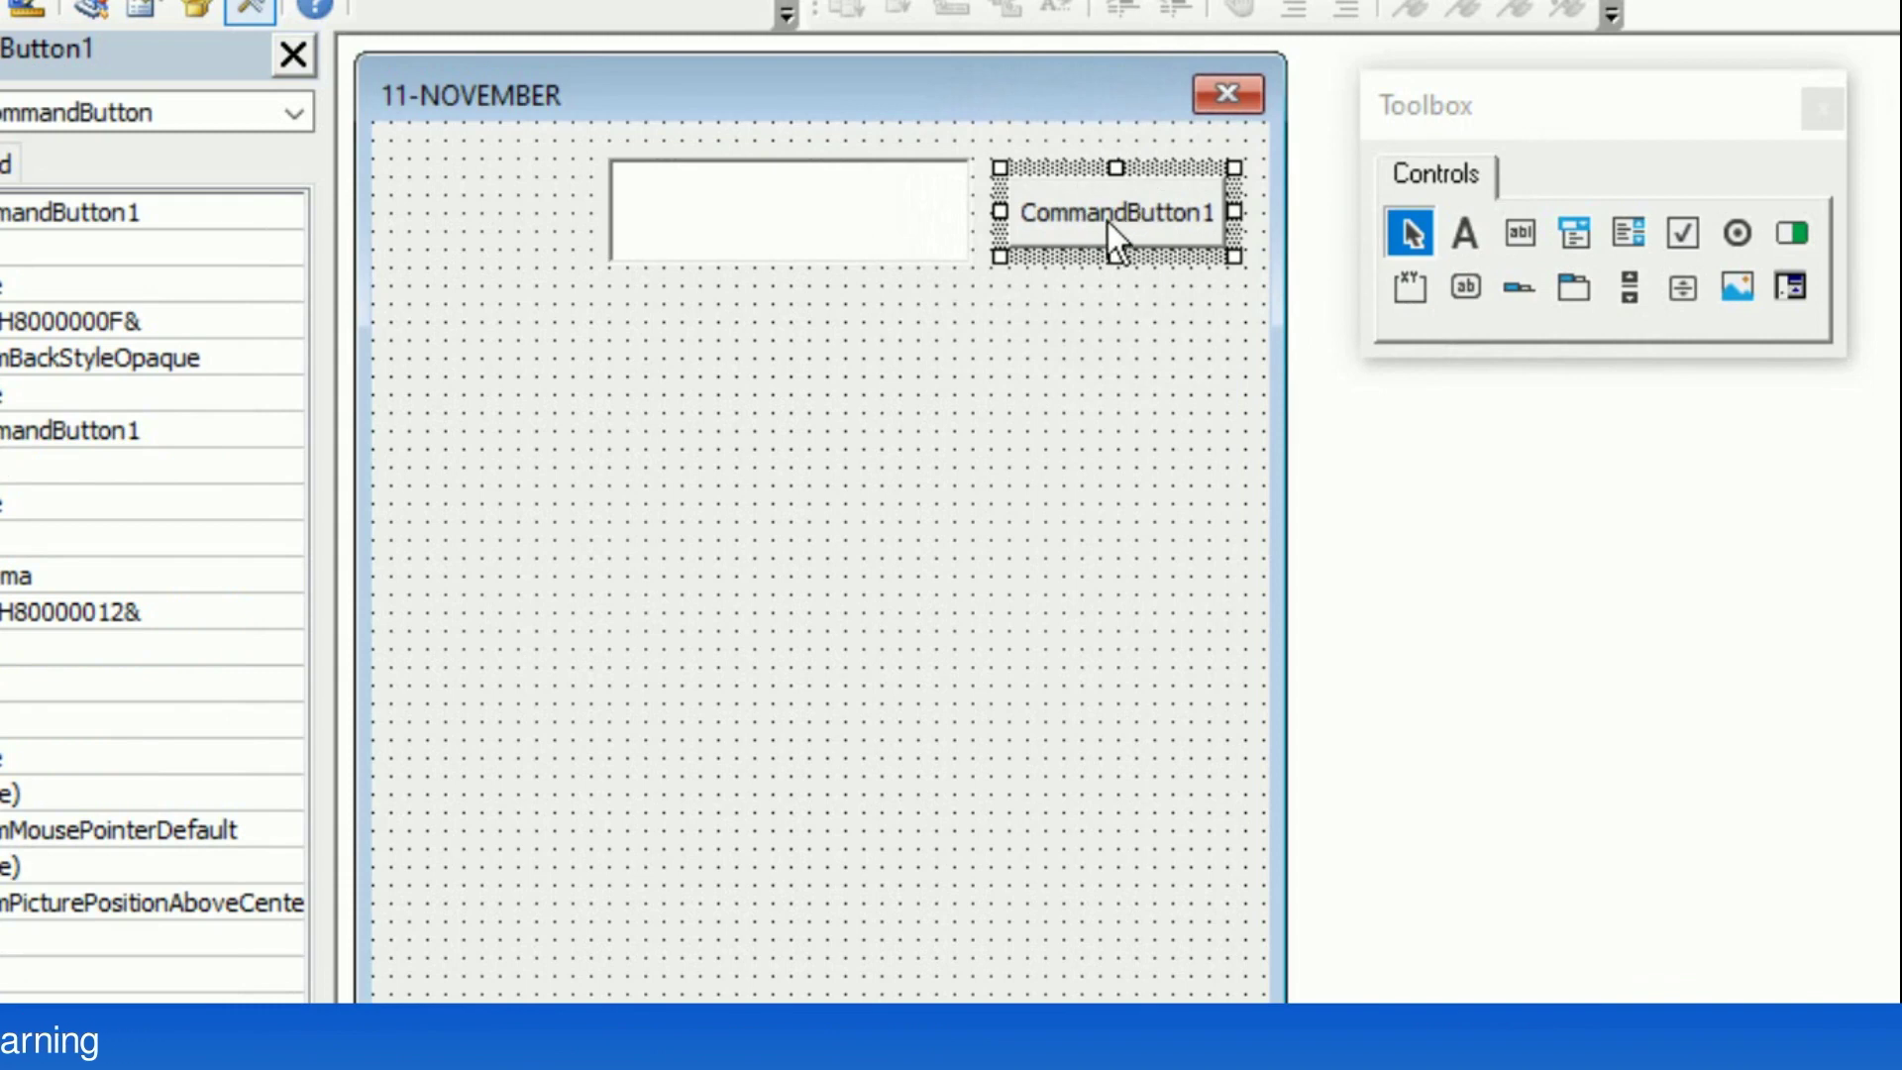
click(1108, 221)
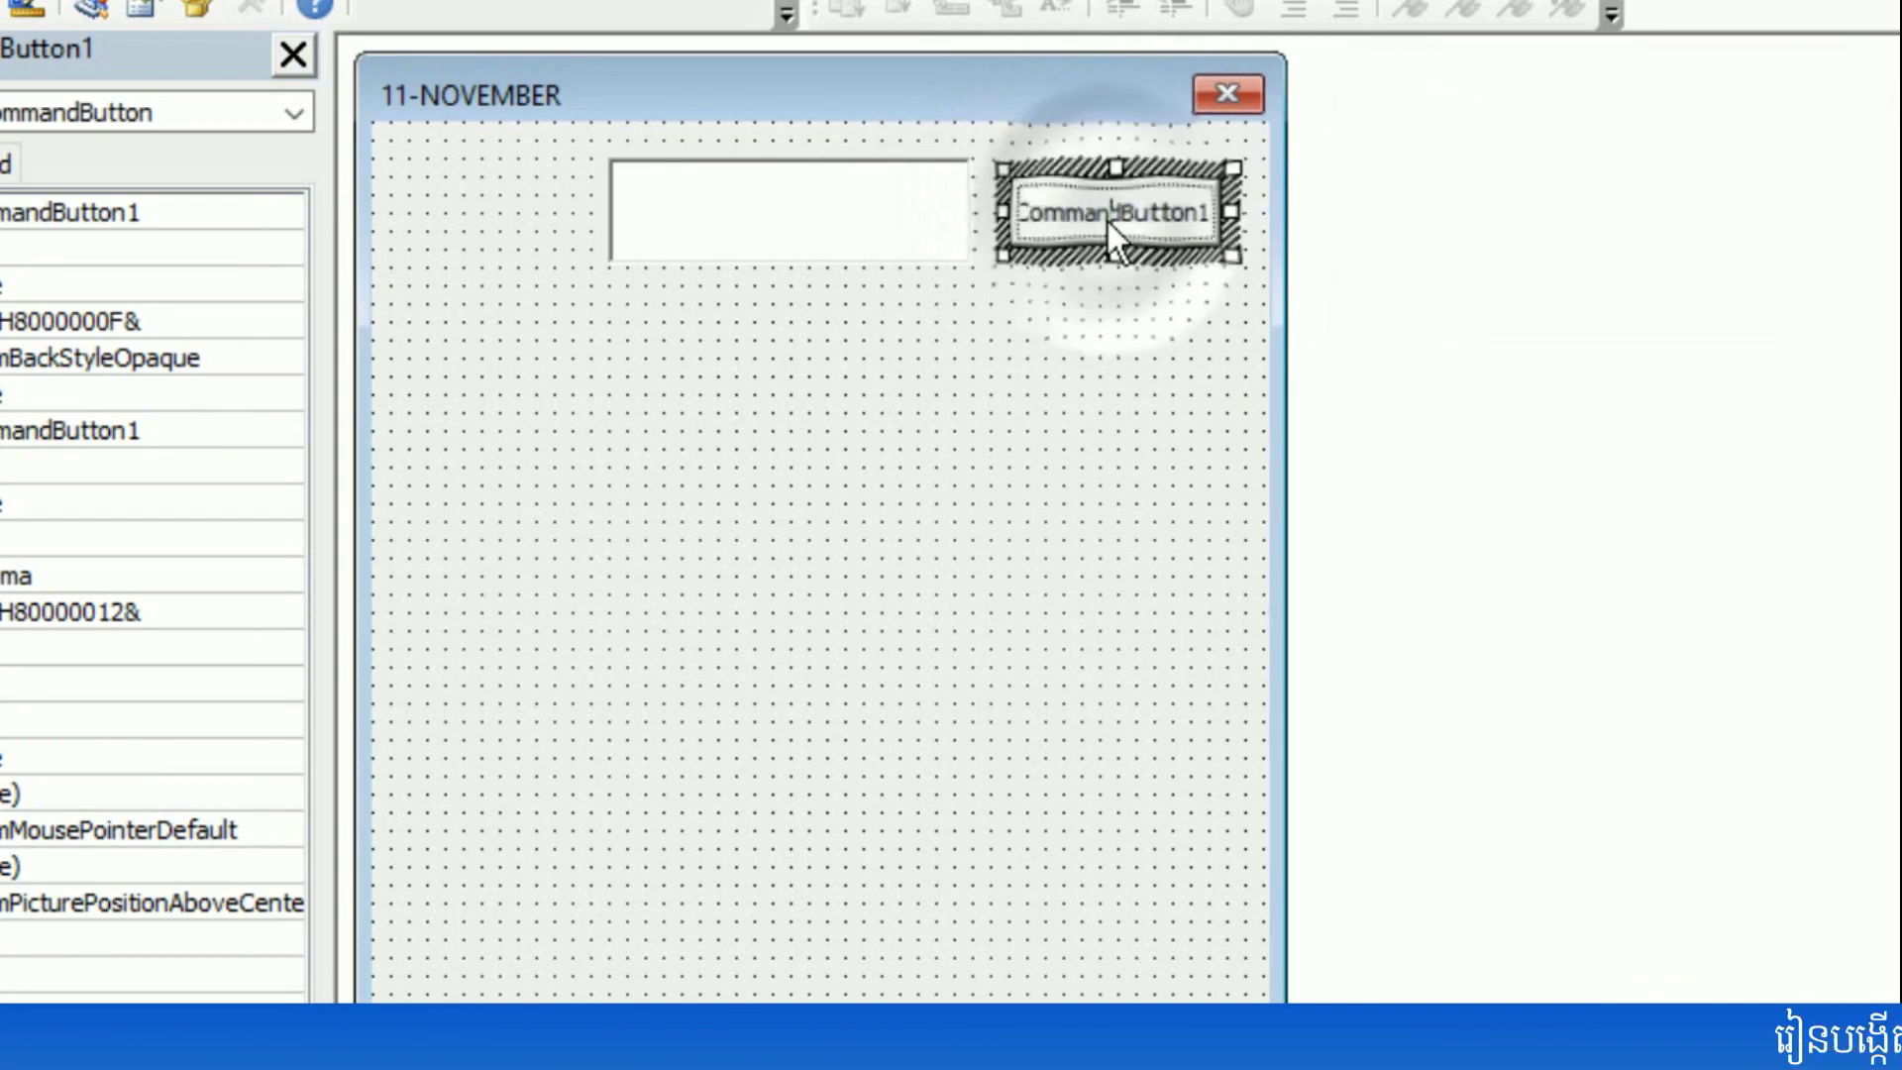
key(ctrl+a)
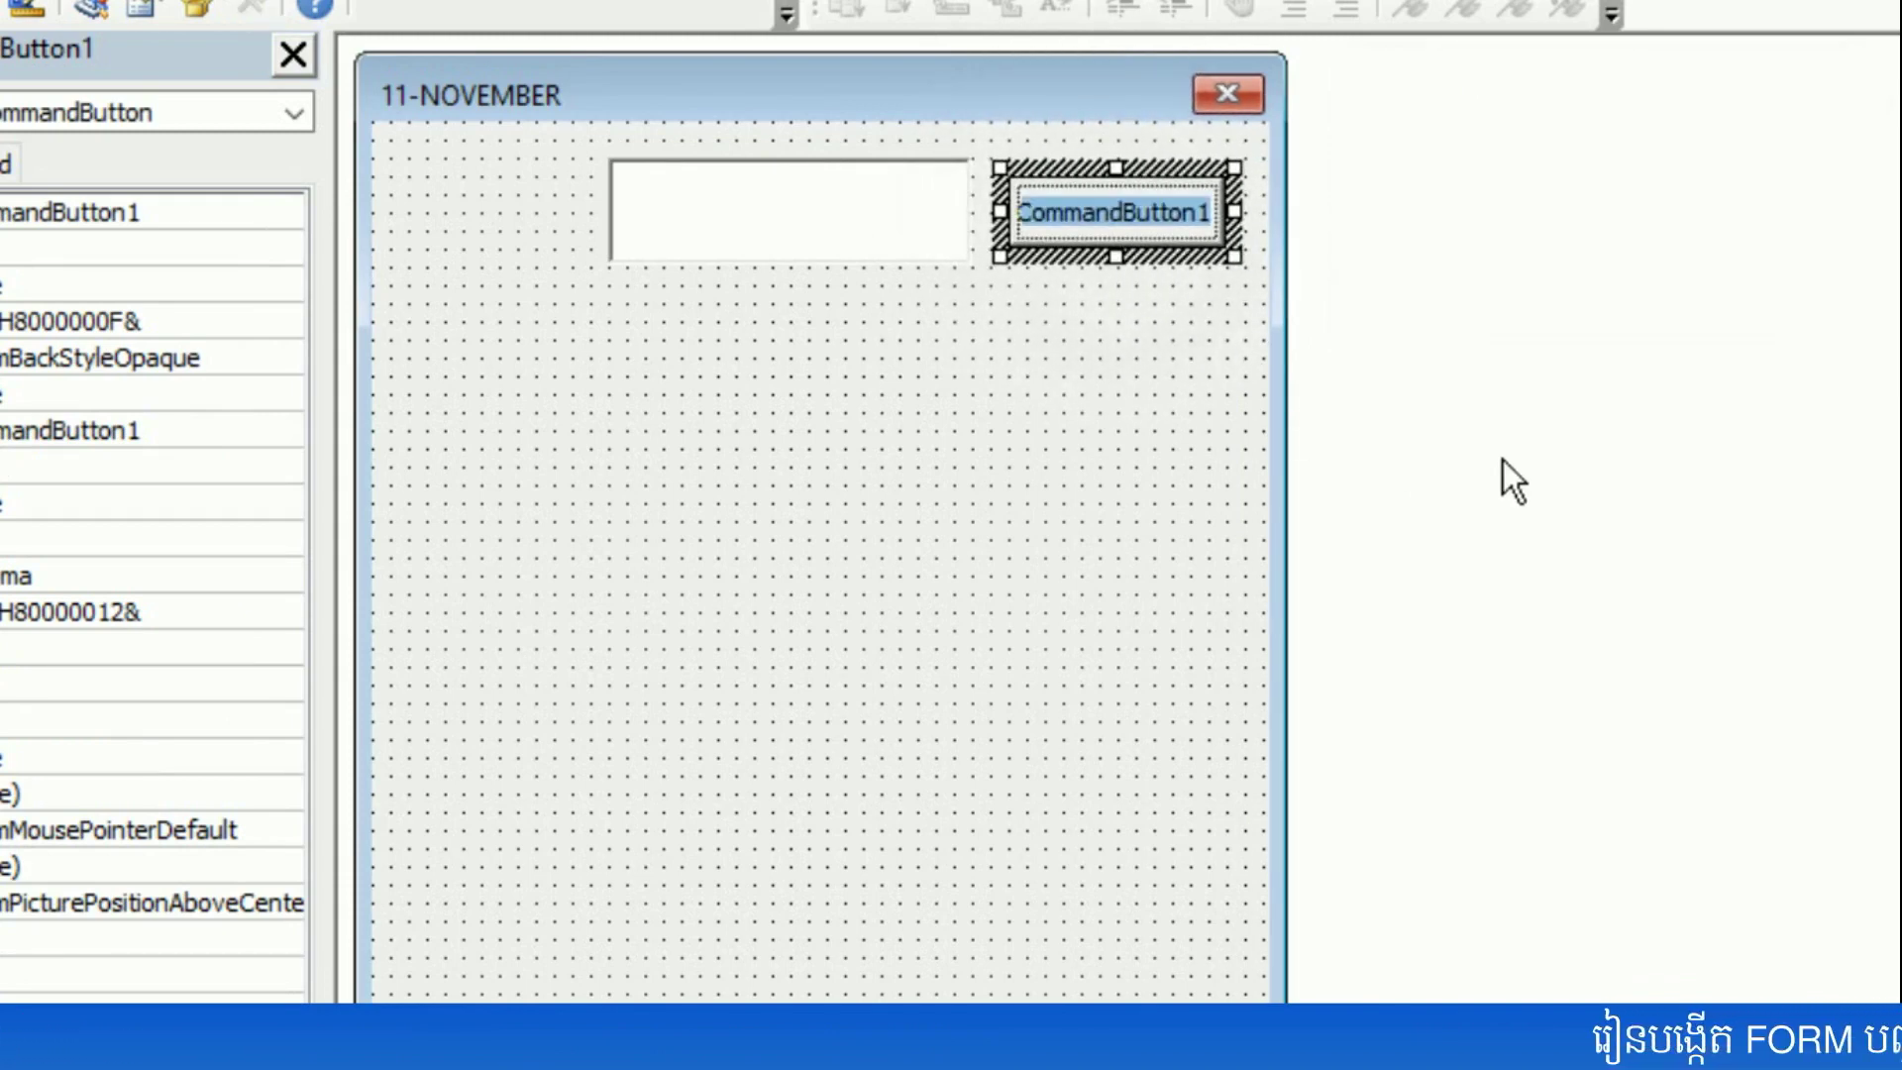
text(ស្វែងរក)
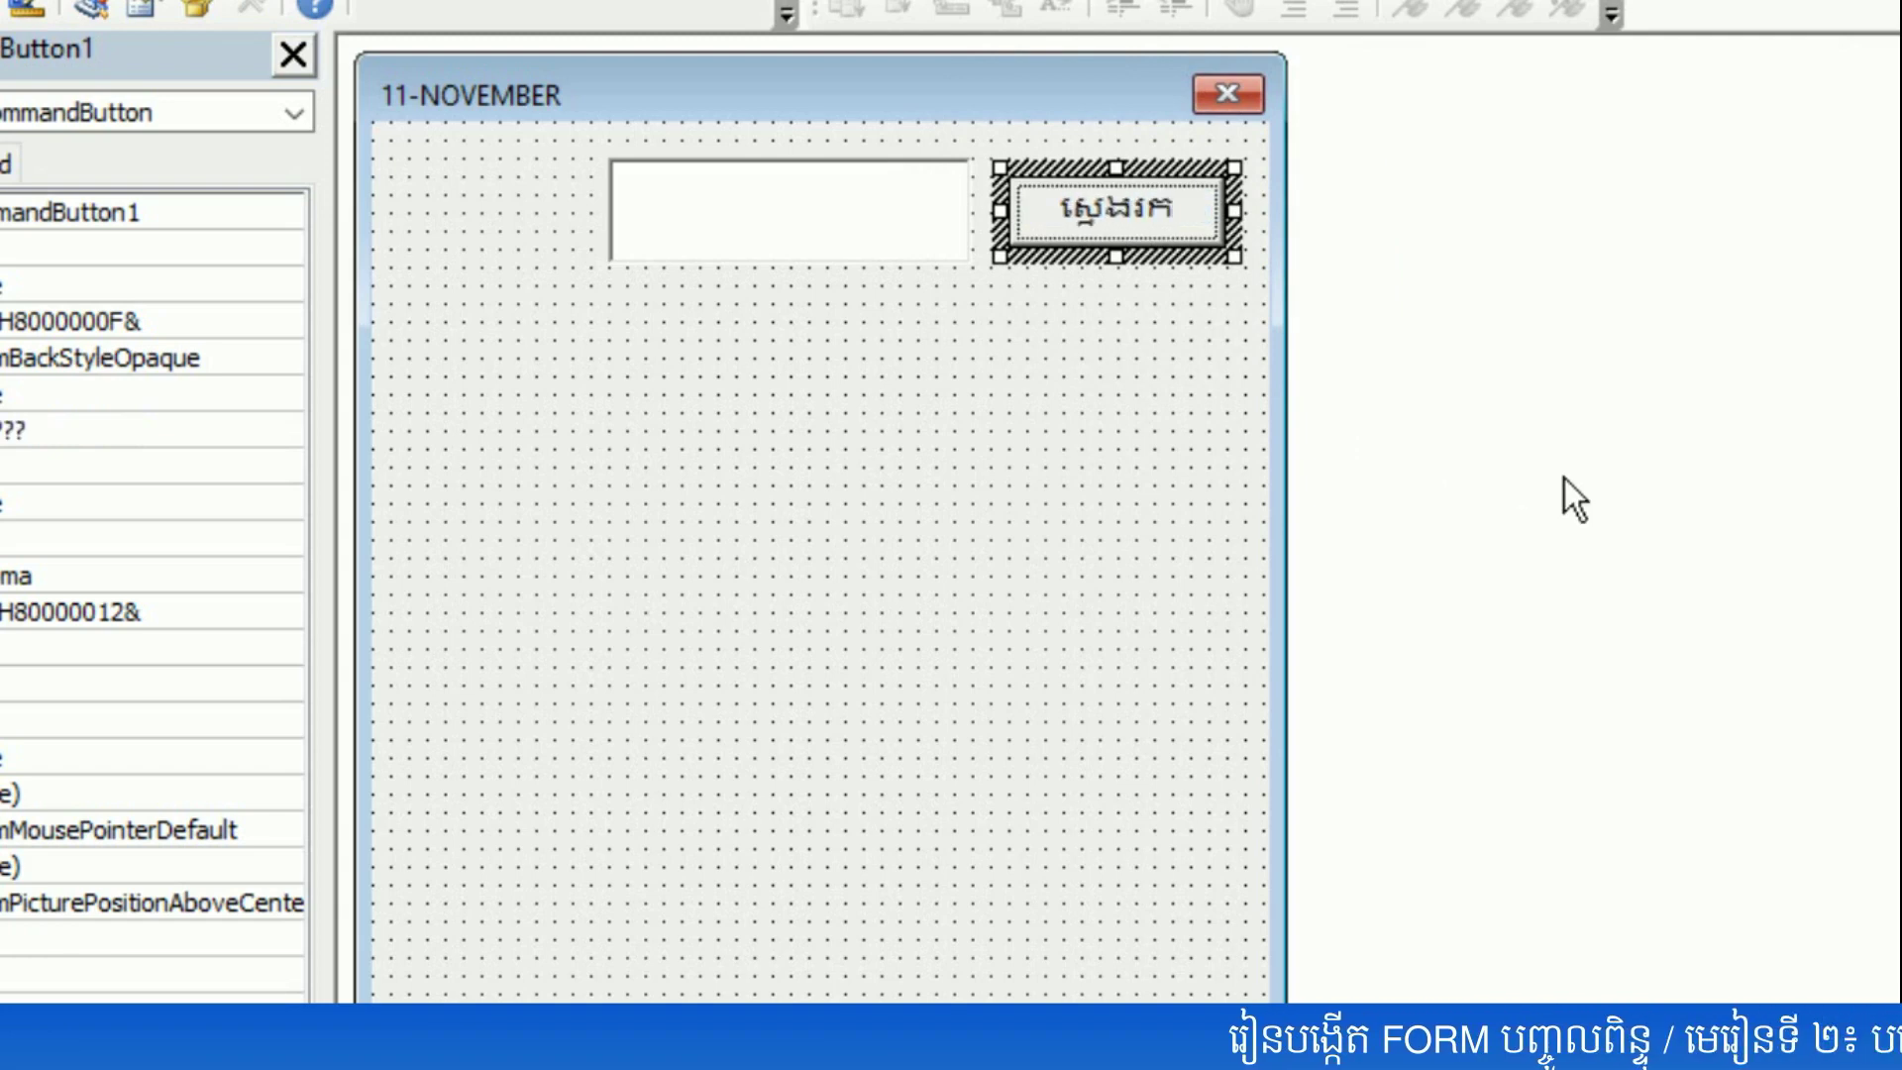
click(1193, 252)
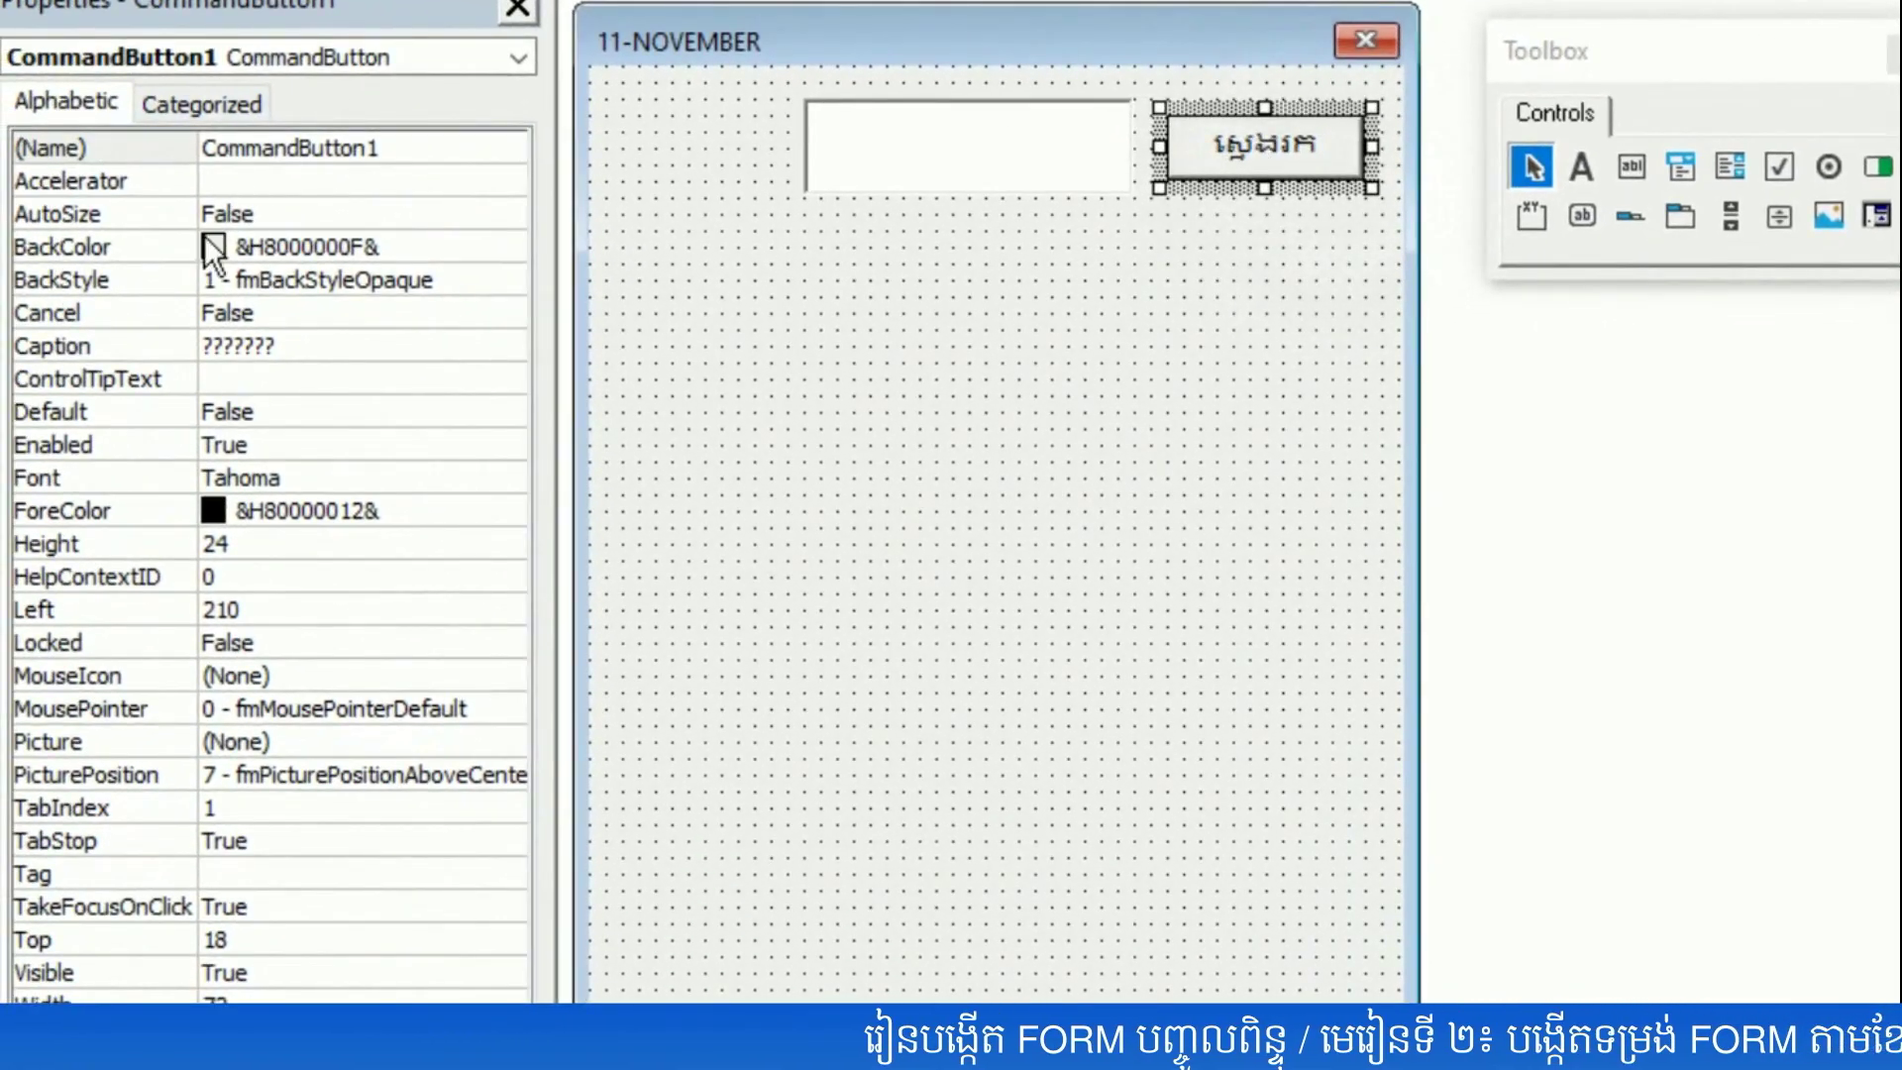
- Give the button Khmer OS Muol Light size 11 and a height of 30
click(42, 478)
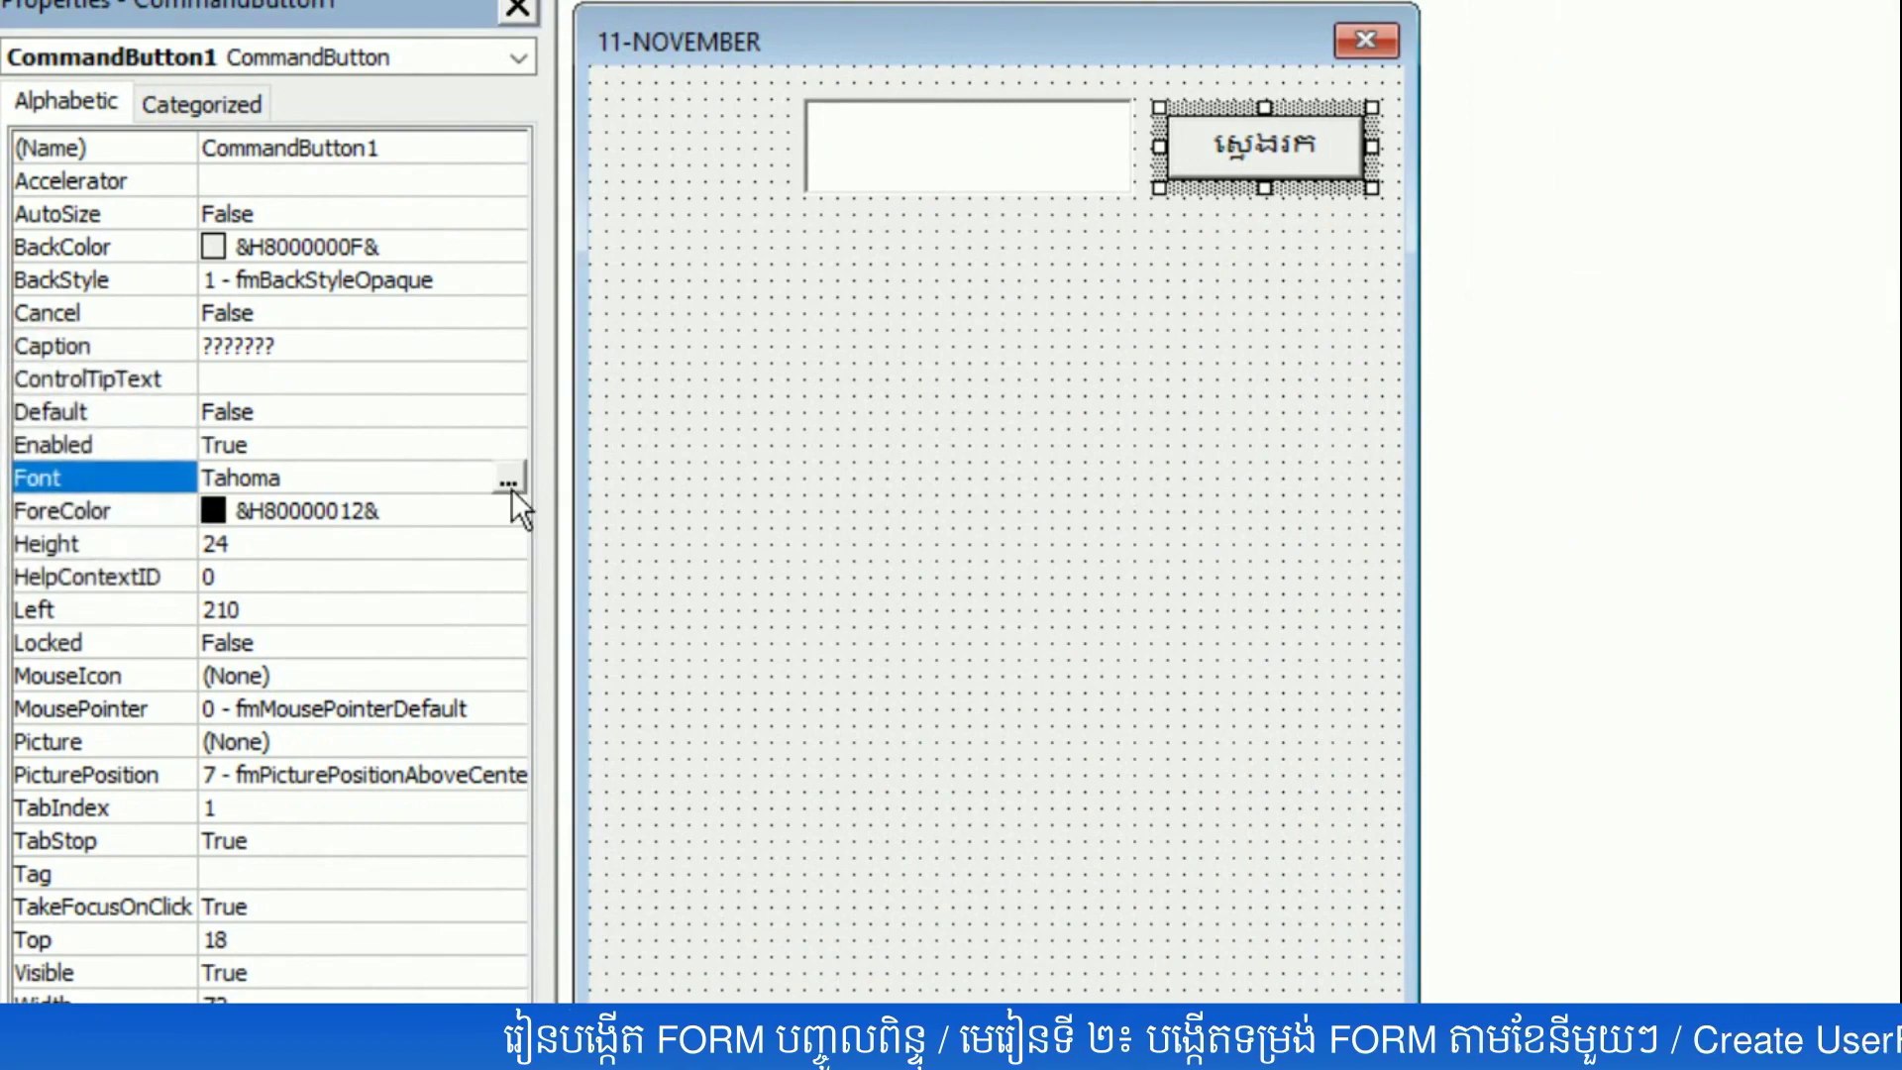
click(508, 483)
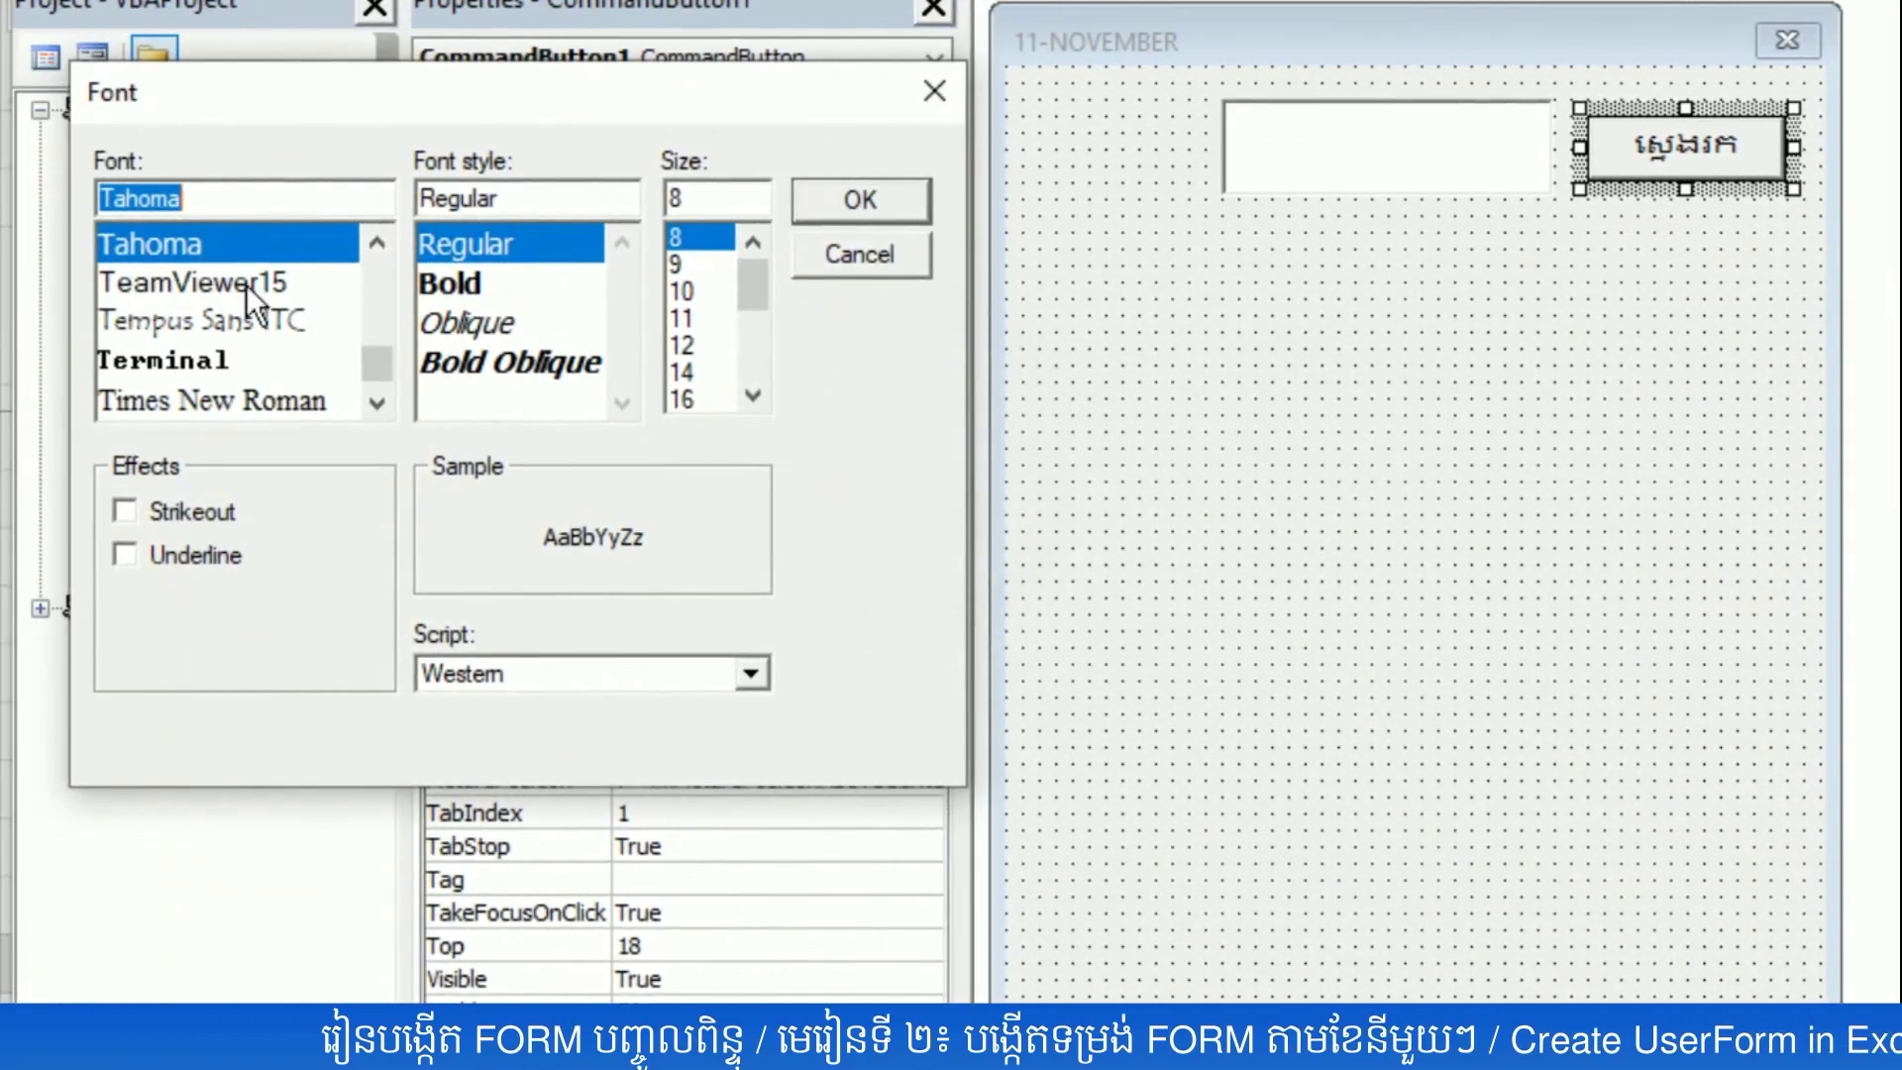
drag(370, 370, 373, 354)
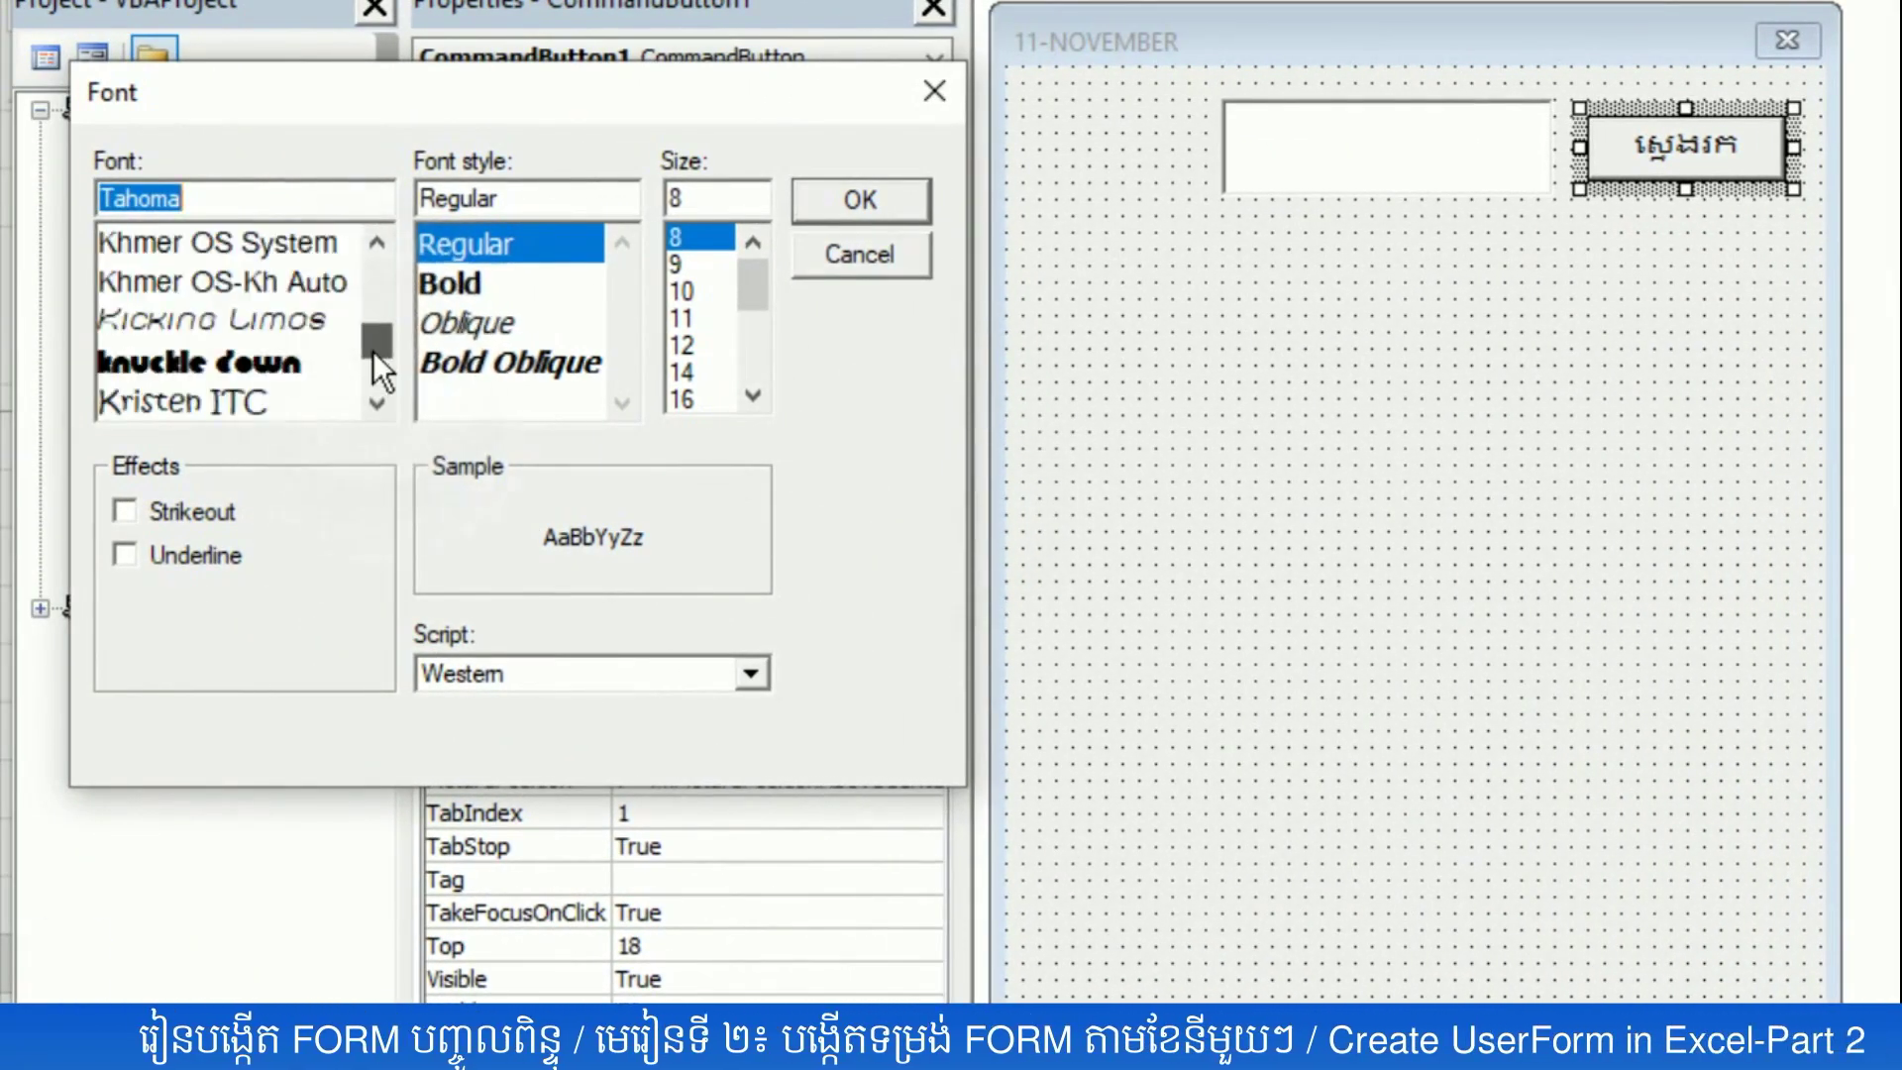
scroll(307, 315, up, 1)
scroll(313, 315, up, 1)
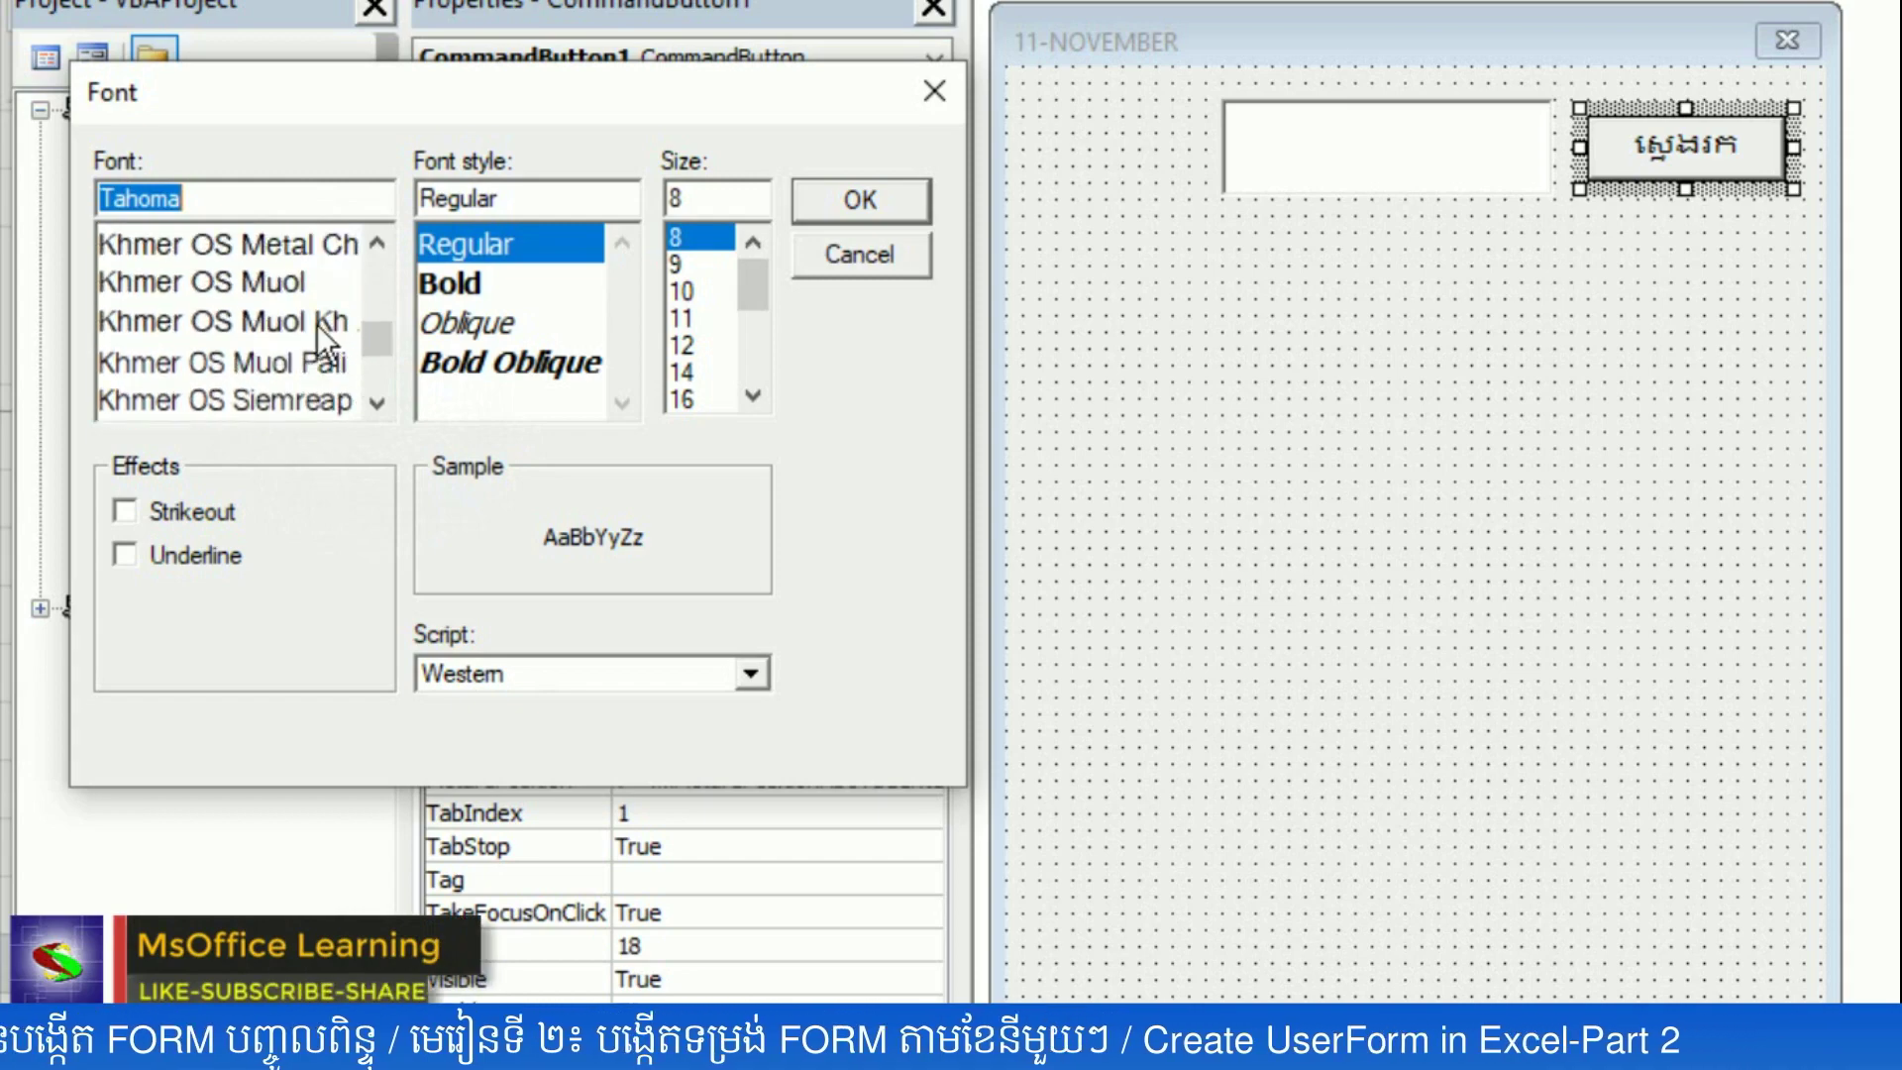
click(317, 324)
click(682, 315)
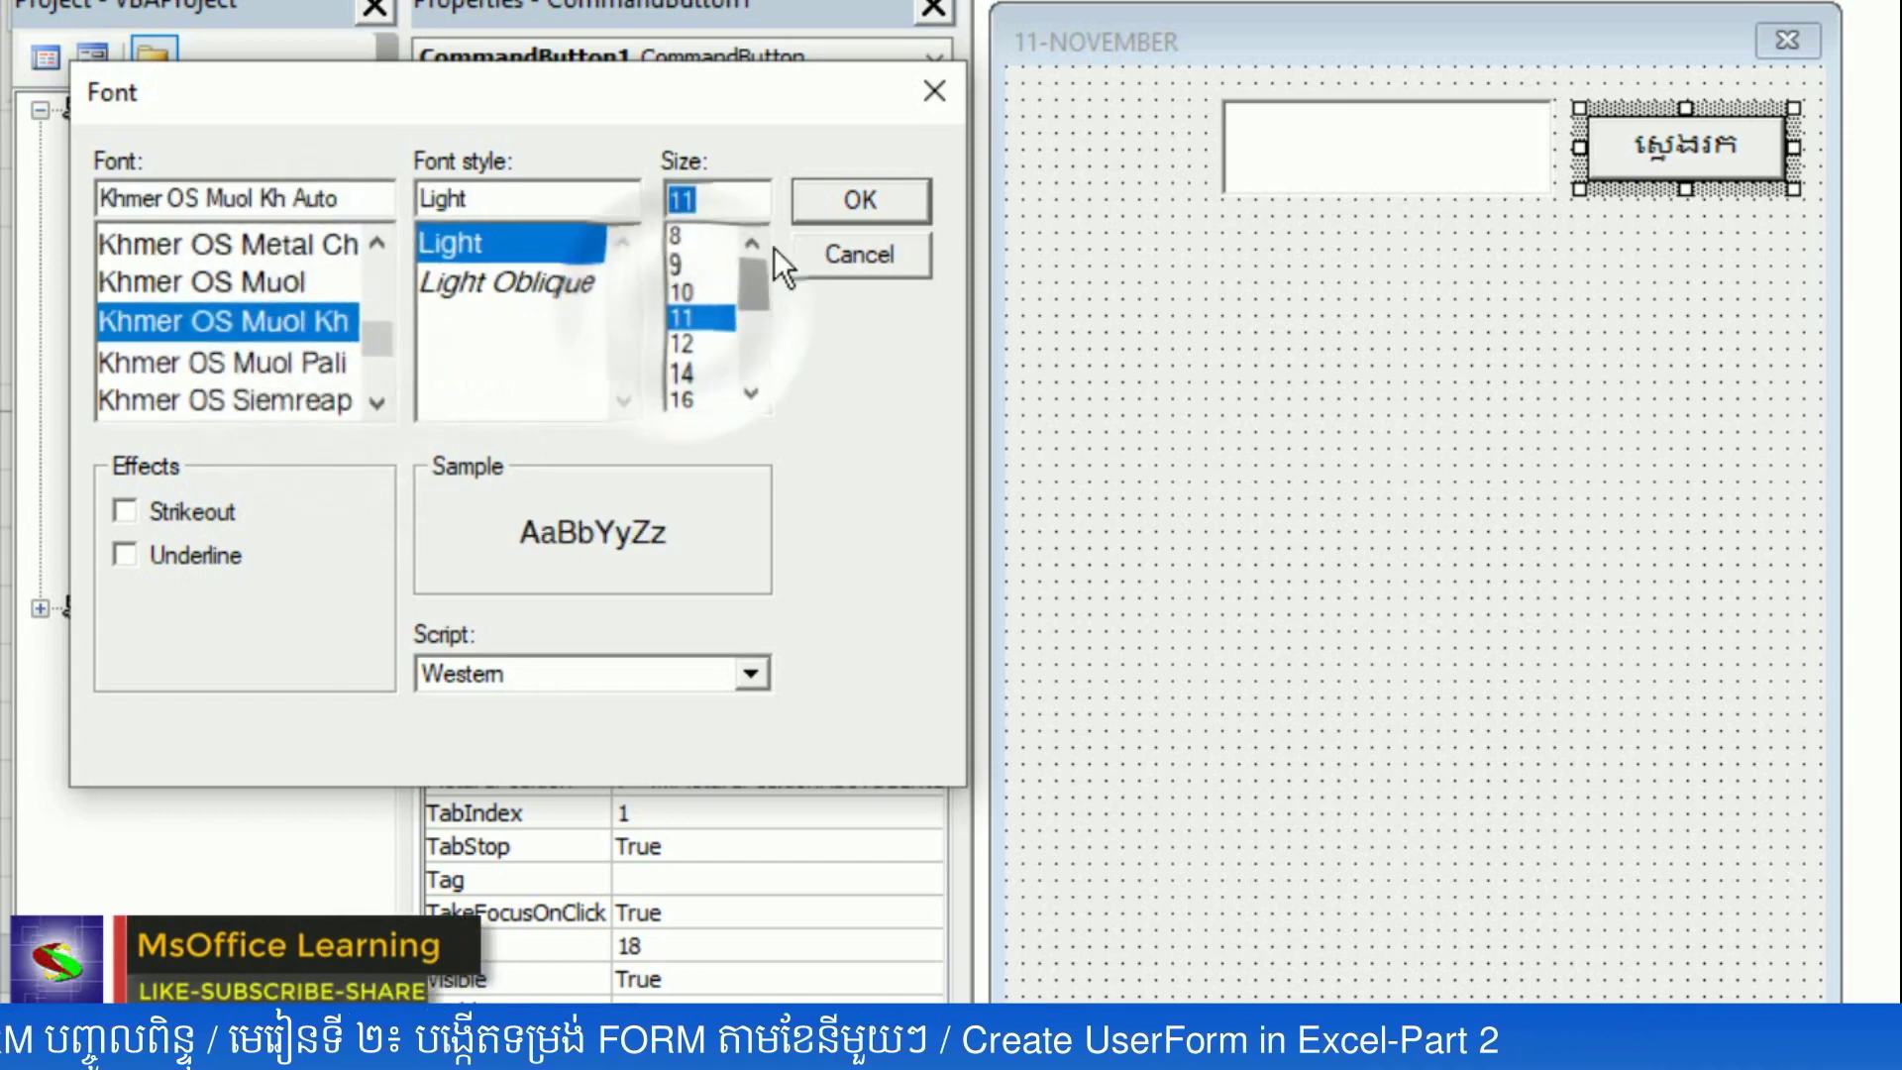
click(860, 198)
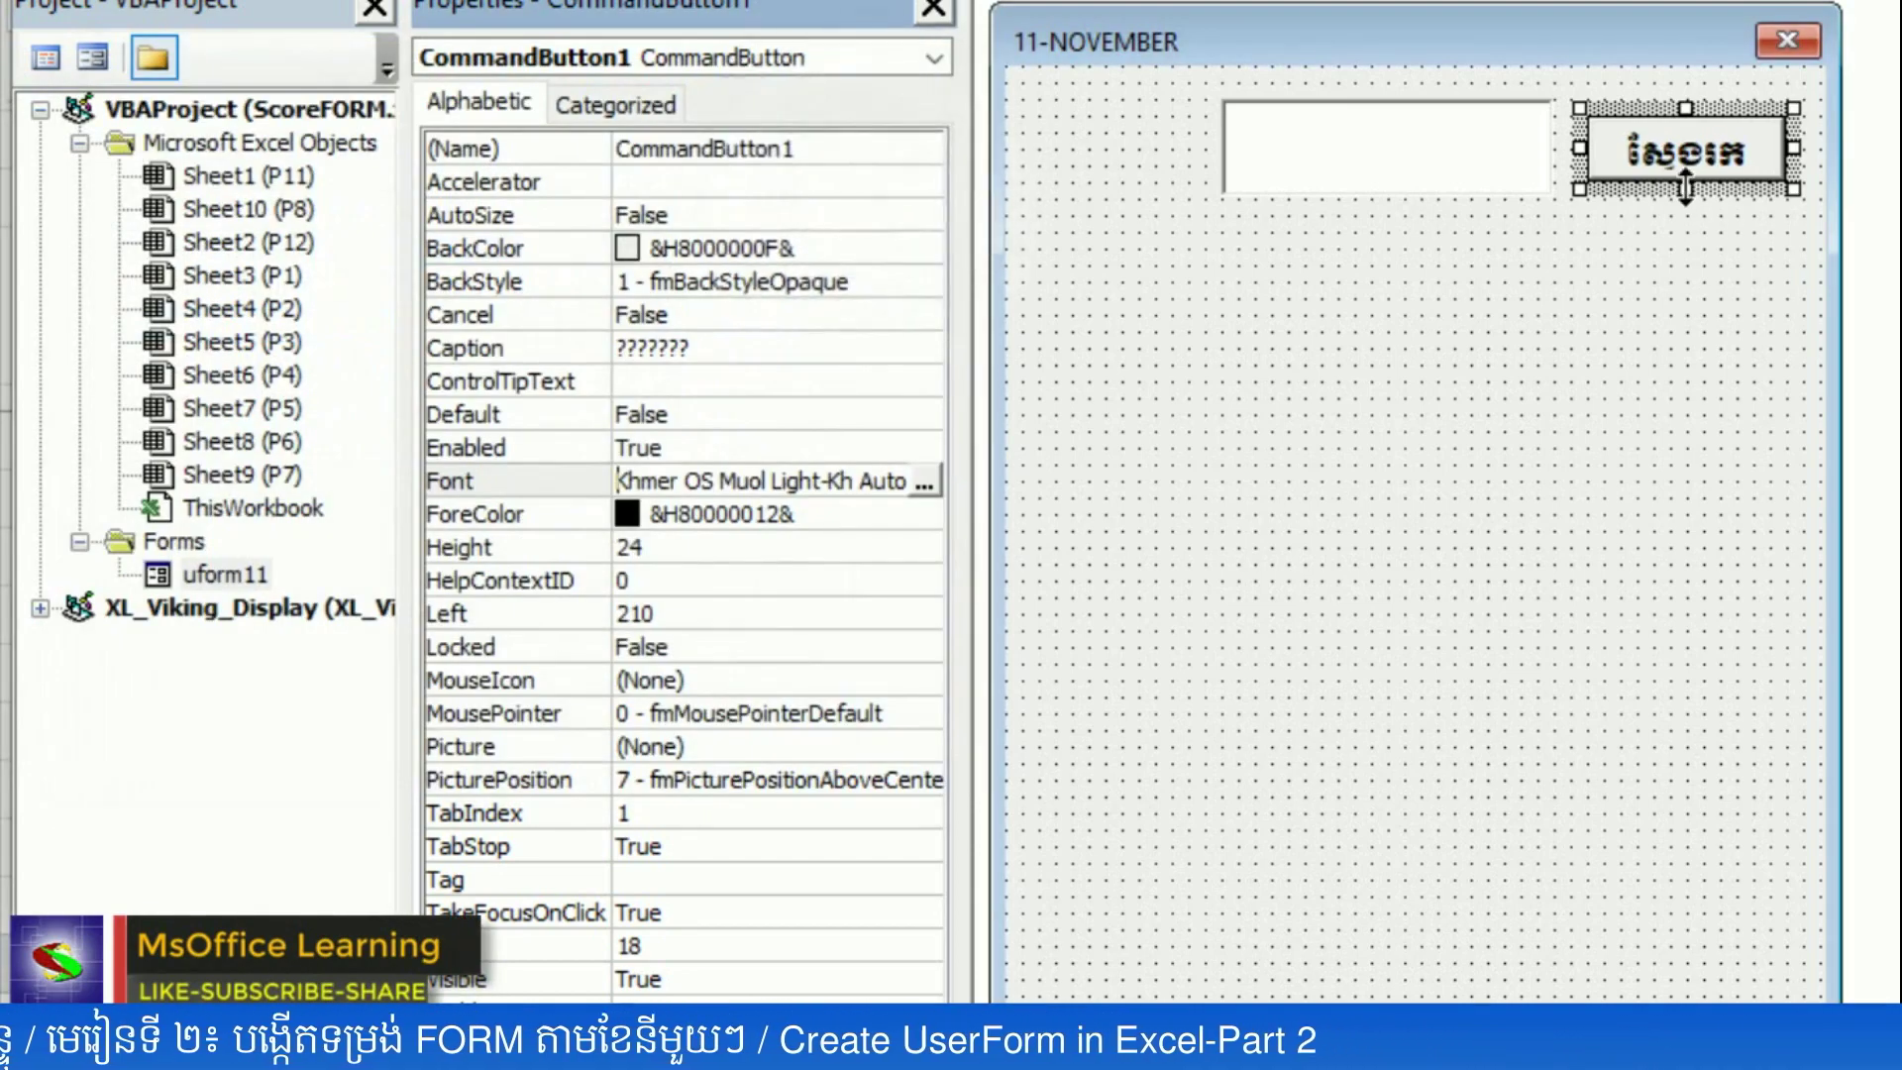
drag(1685, 191, 1694, 218)
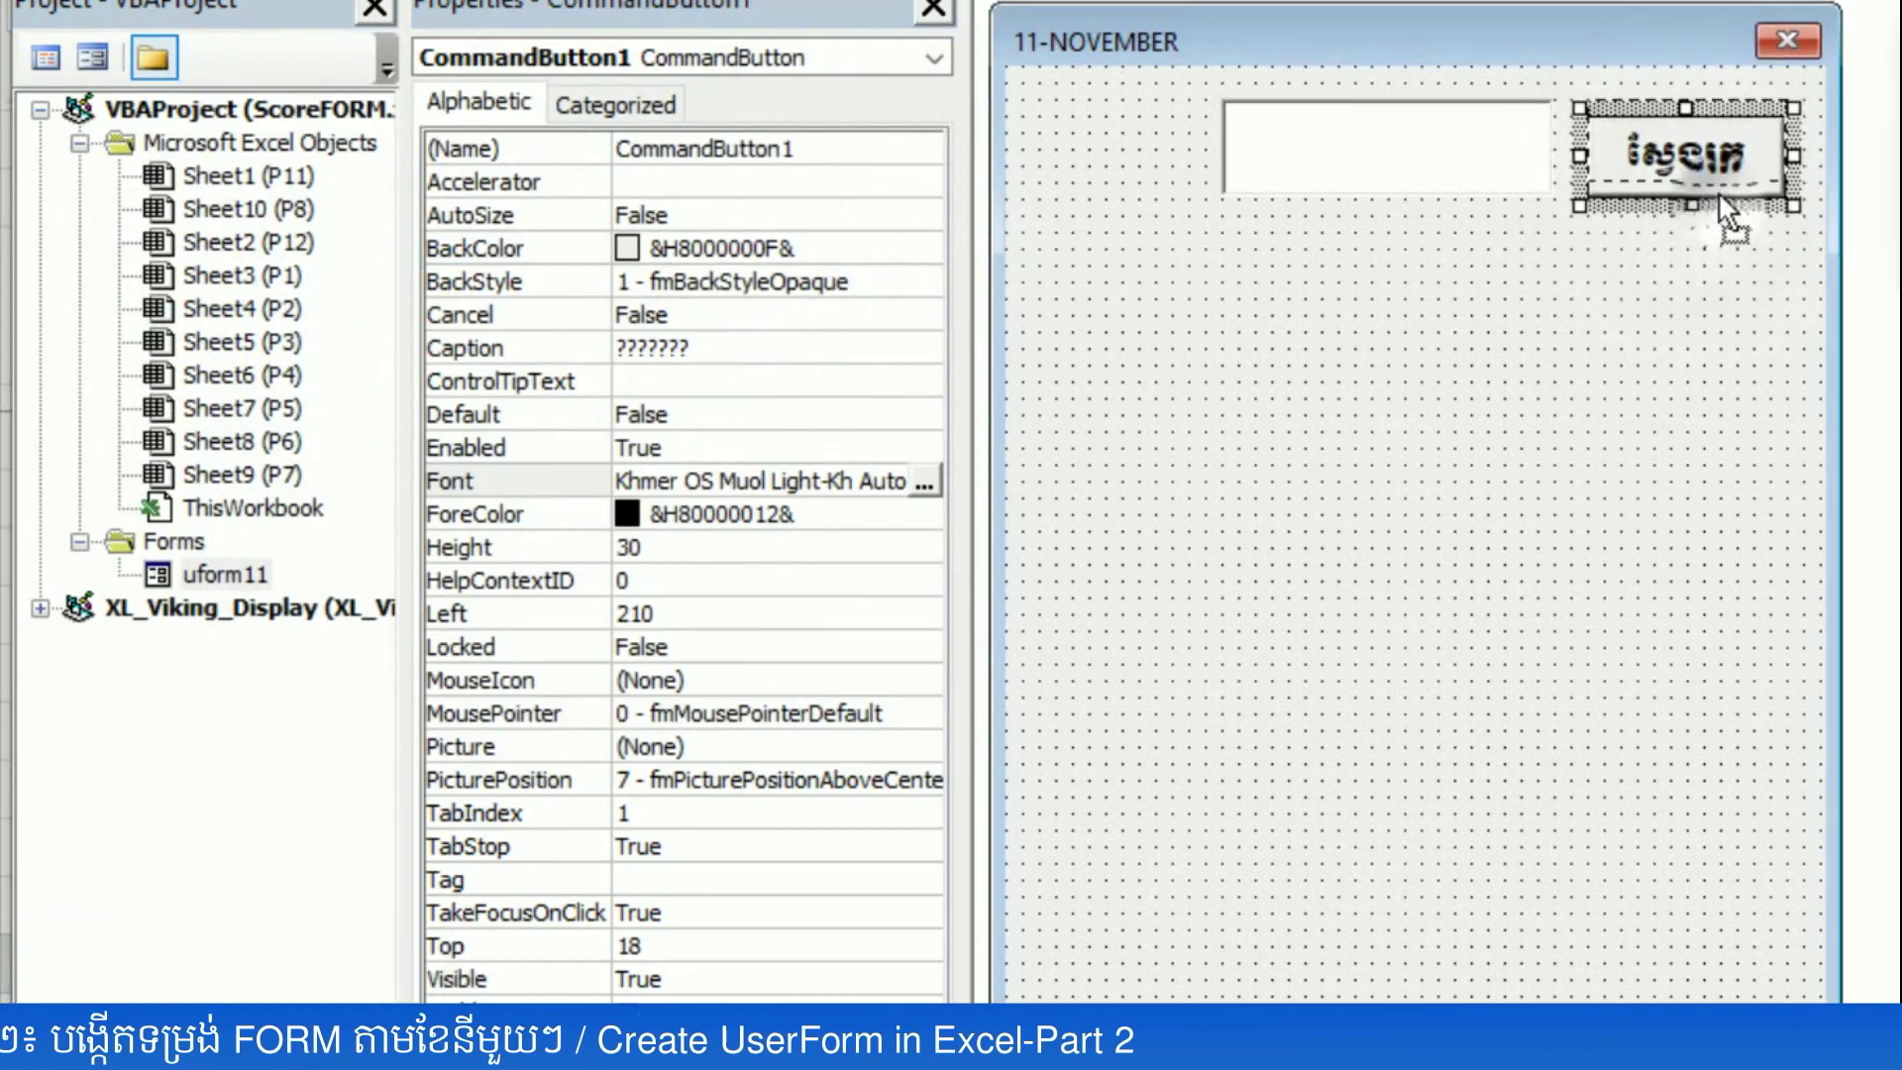
click(1327, 538)
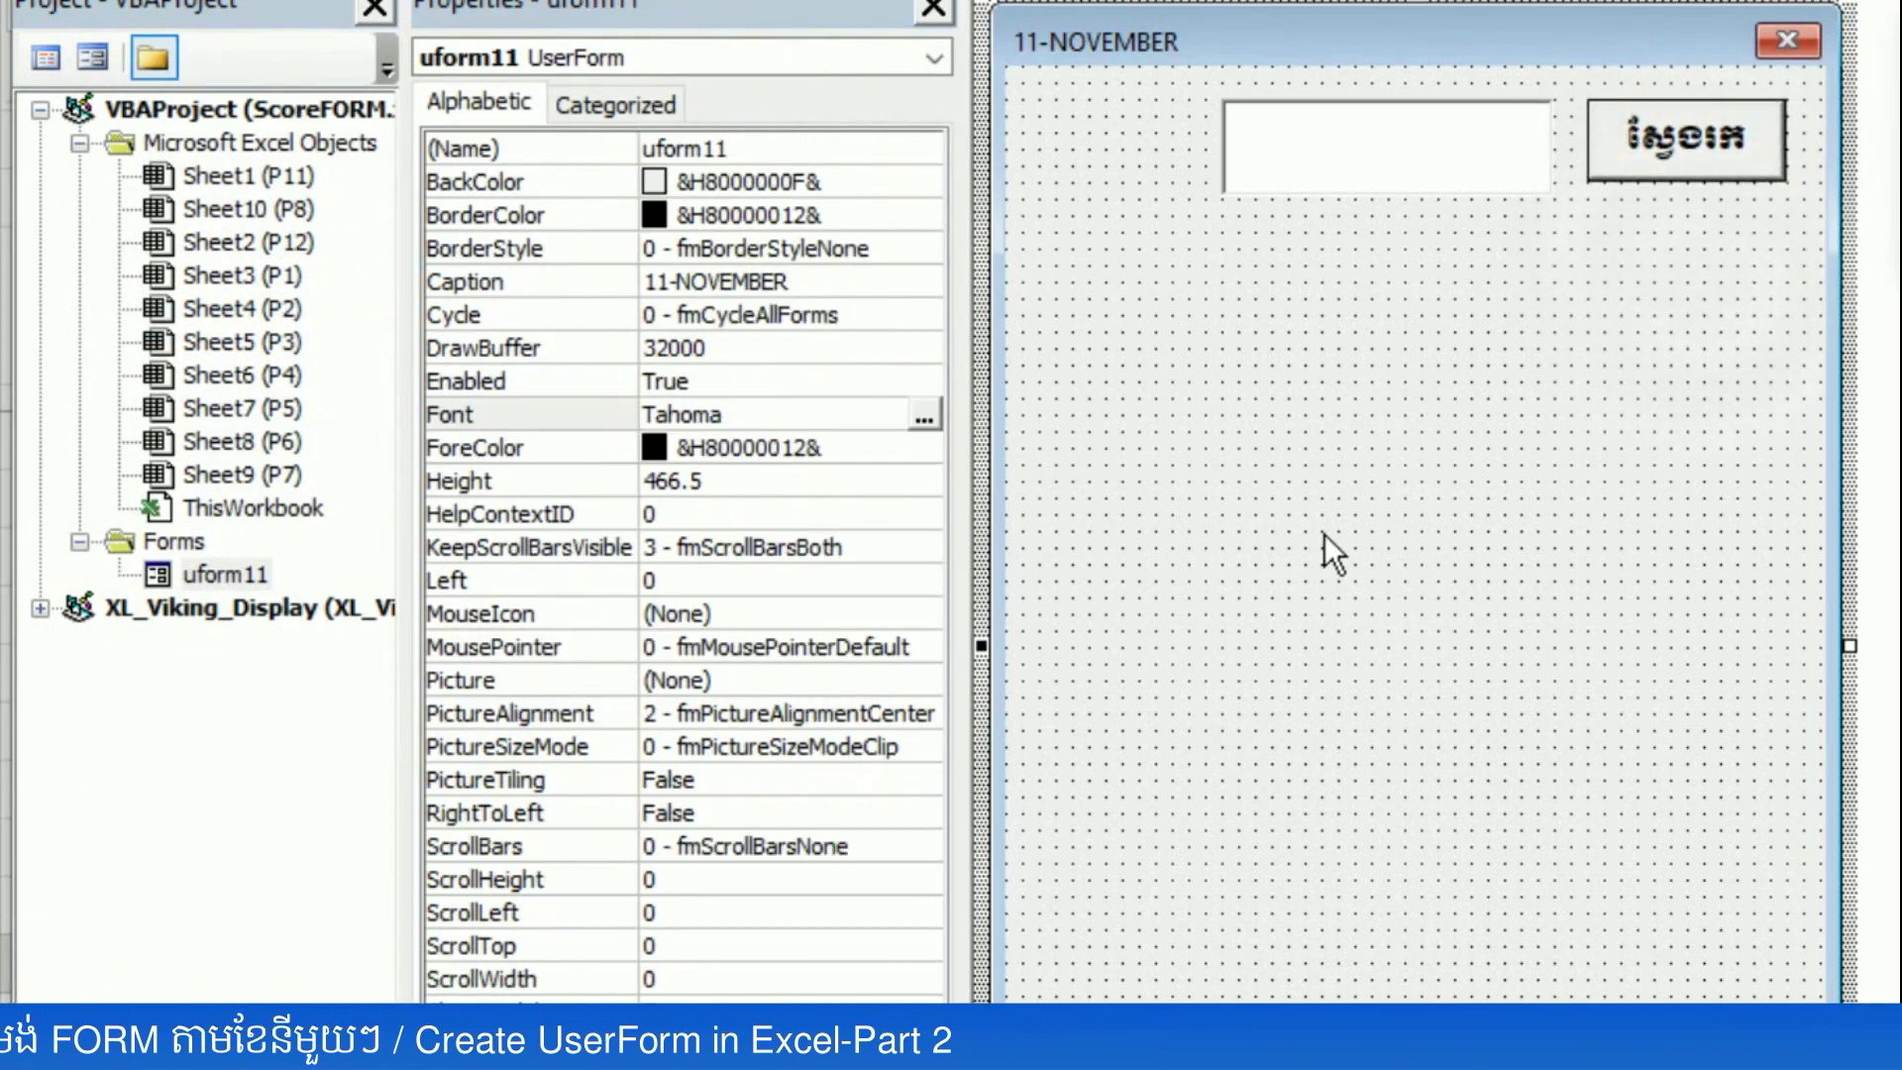
- Ctrl-drag TextBox1 downward to create TextBox2 and make it narrower
click(1353, 183)
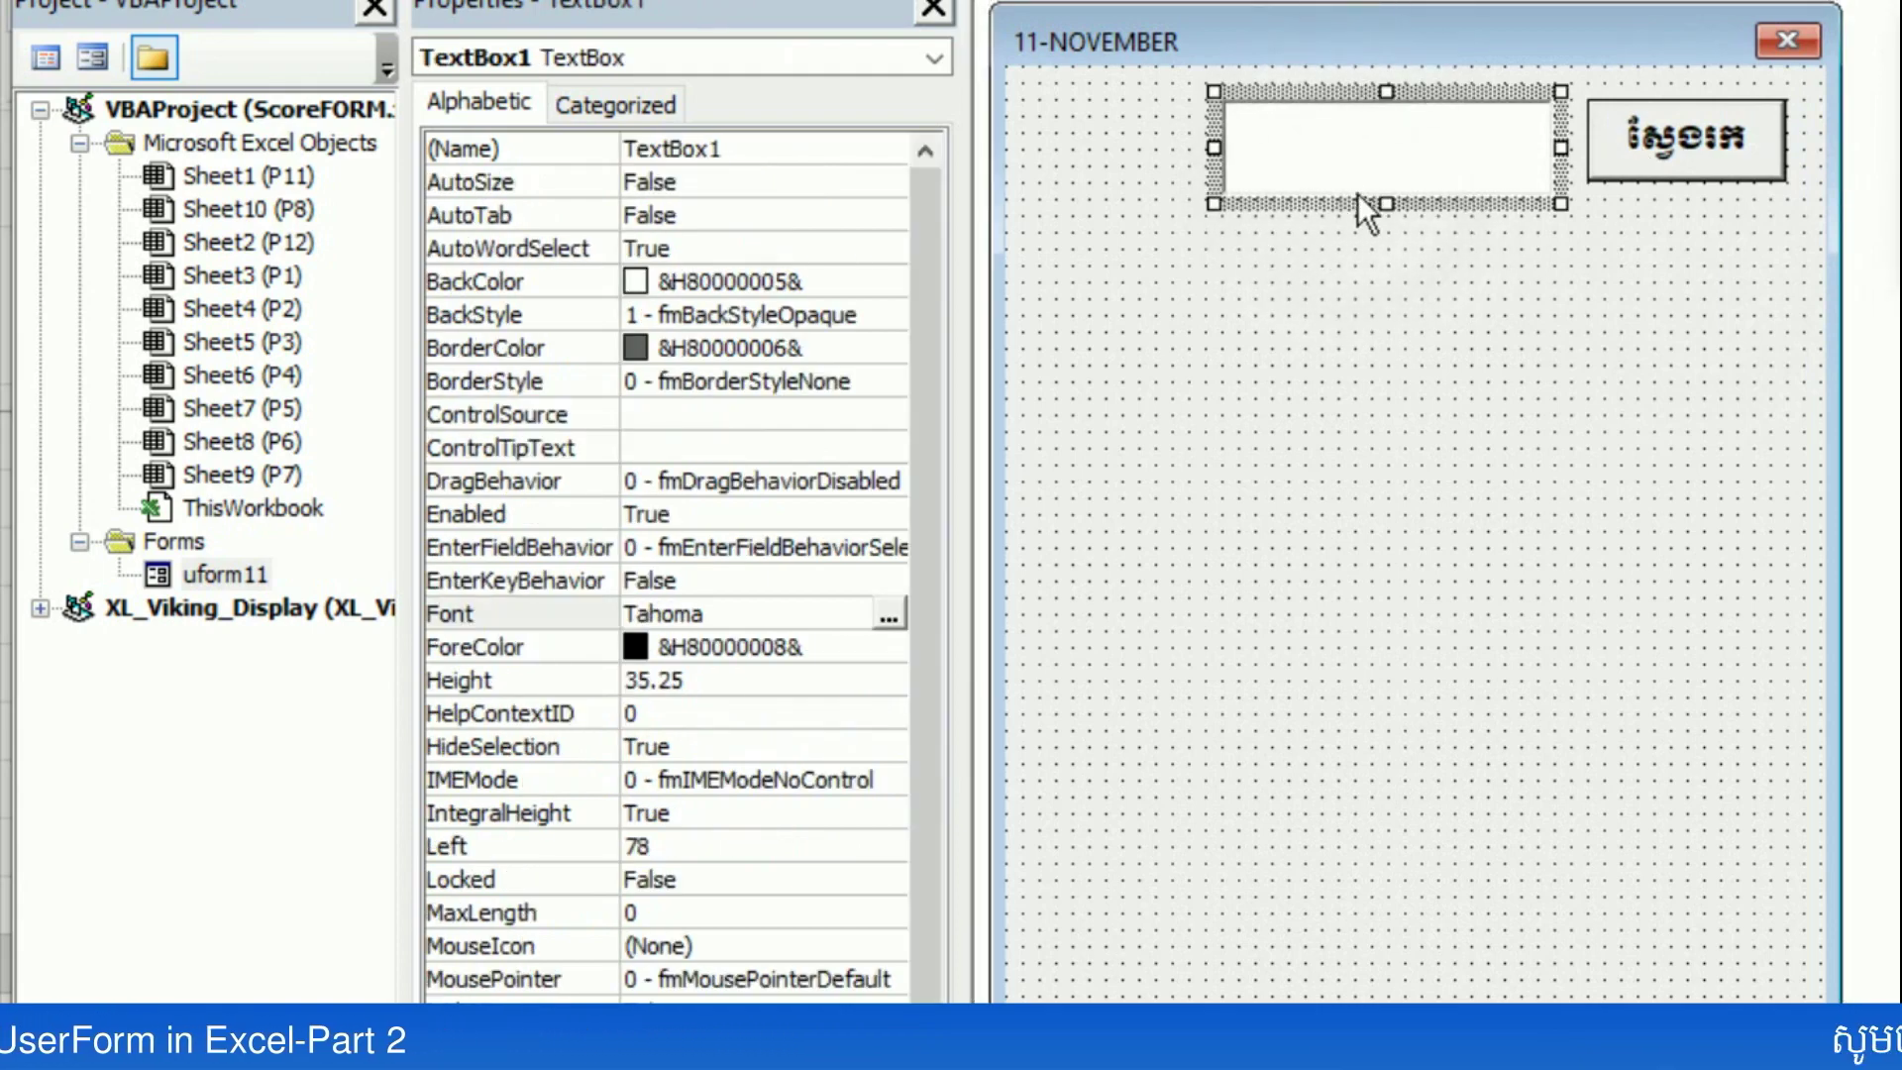
mouse_move(1314, 201)
mouse_down()
mouse_move(1326, 292)
mouse_move(1309, 331)
mouse_up()
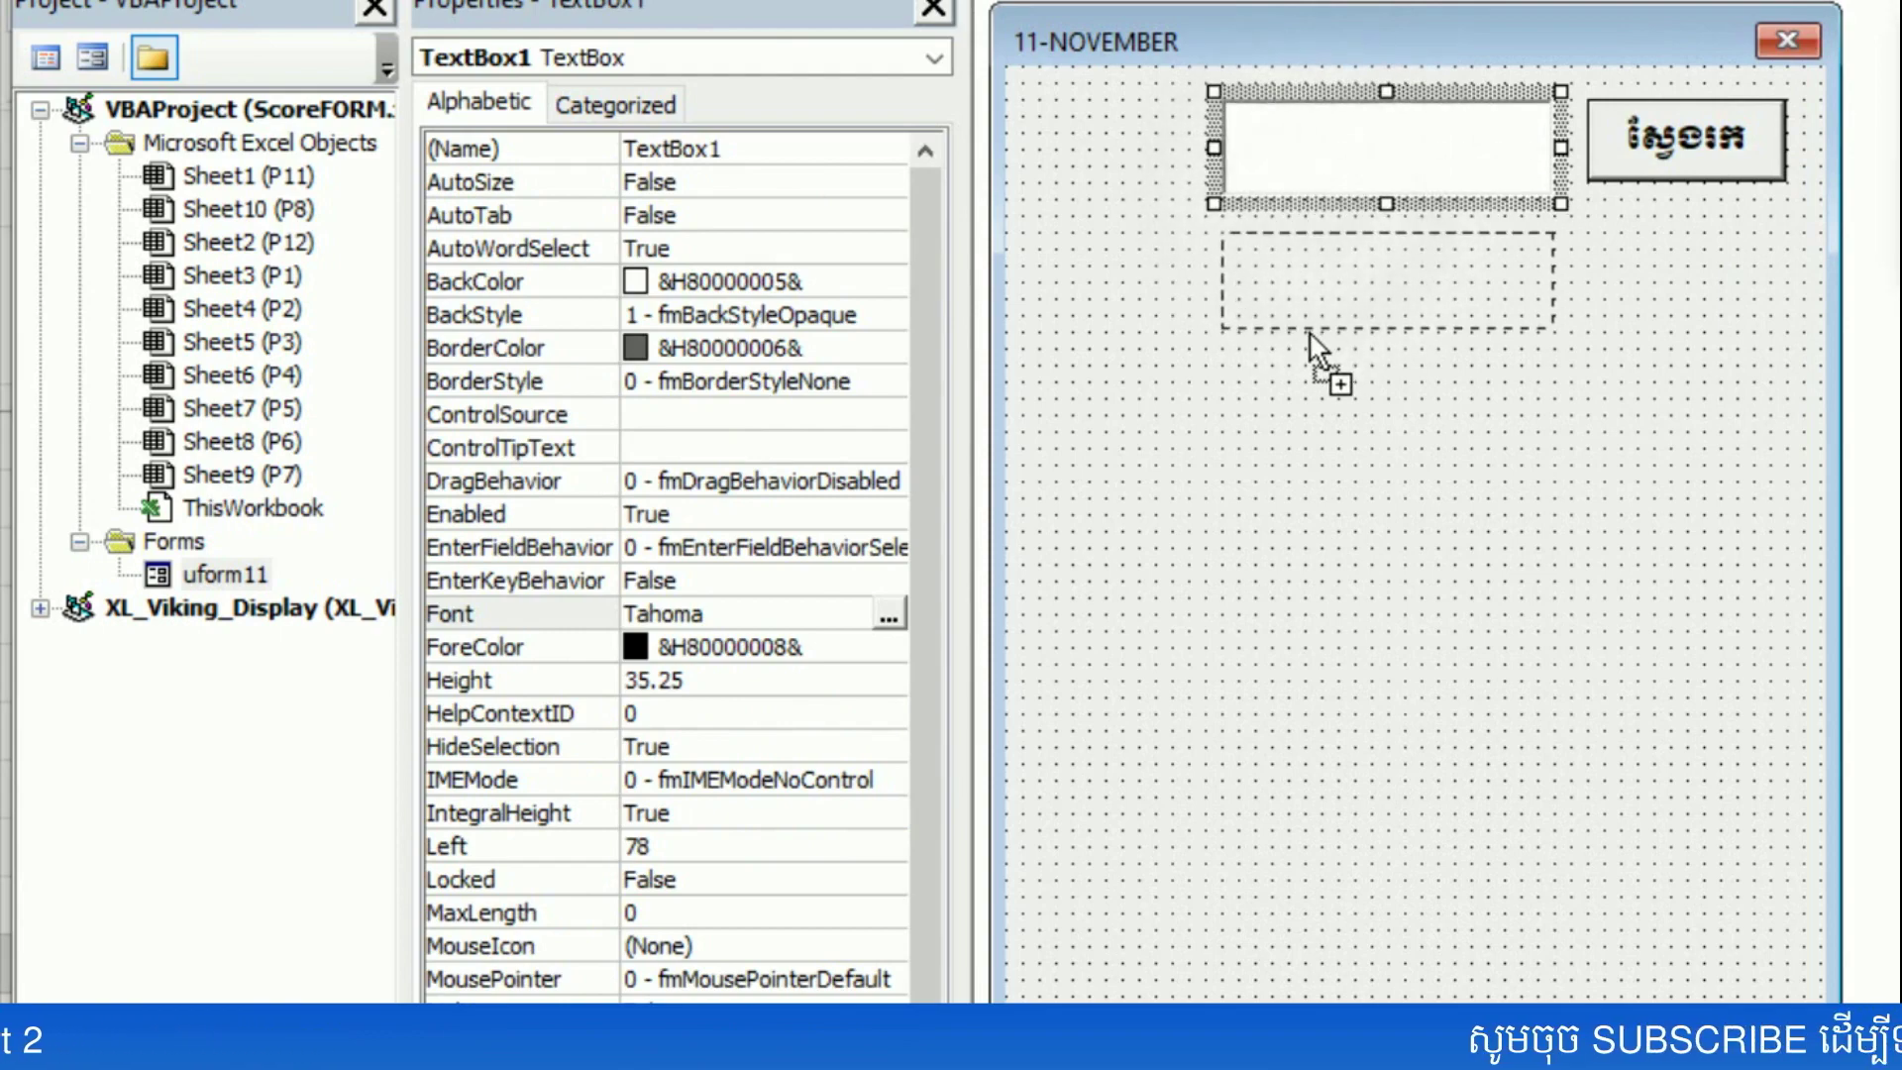
drag(1309, 332, 1310, 332)
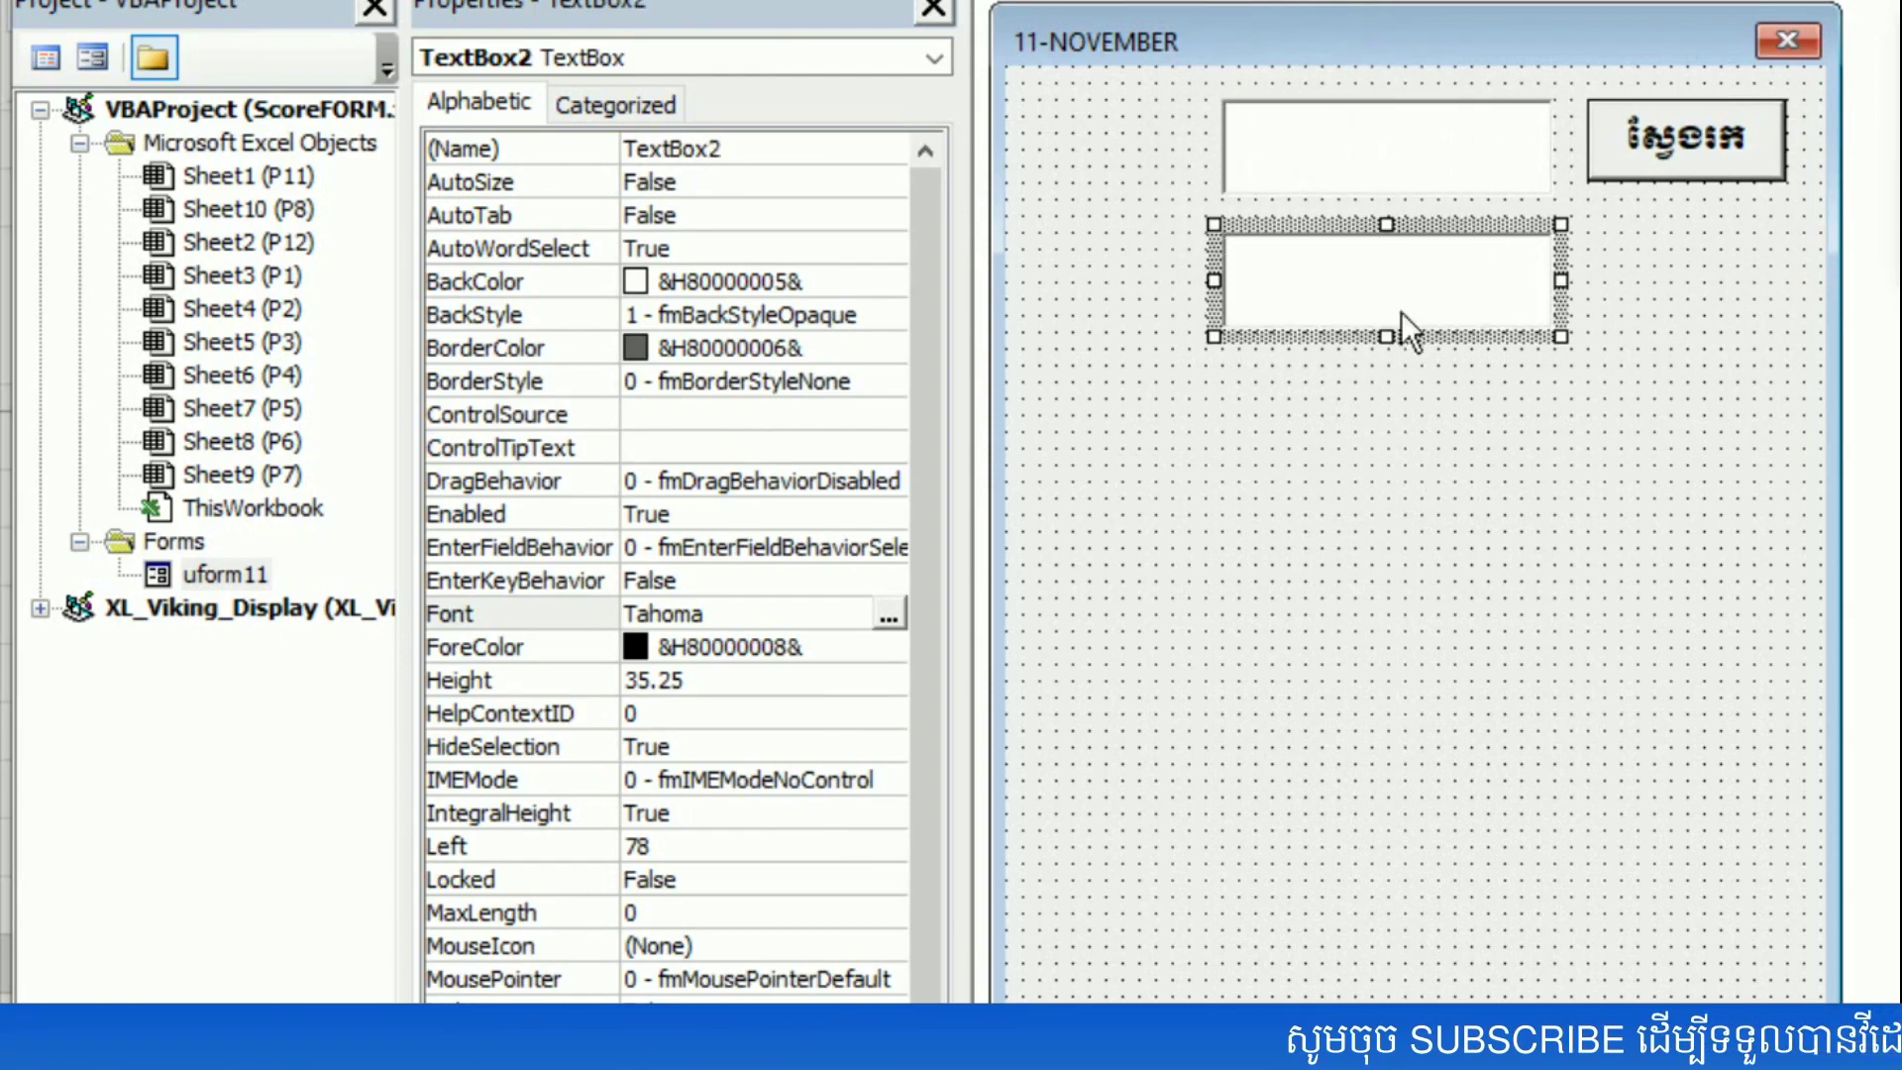
drag(1560, 285, 1407, 286)
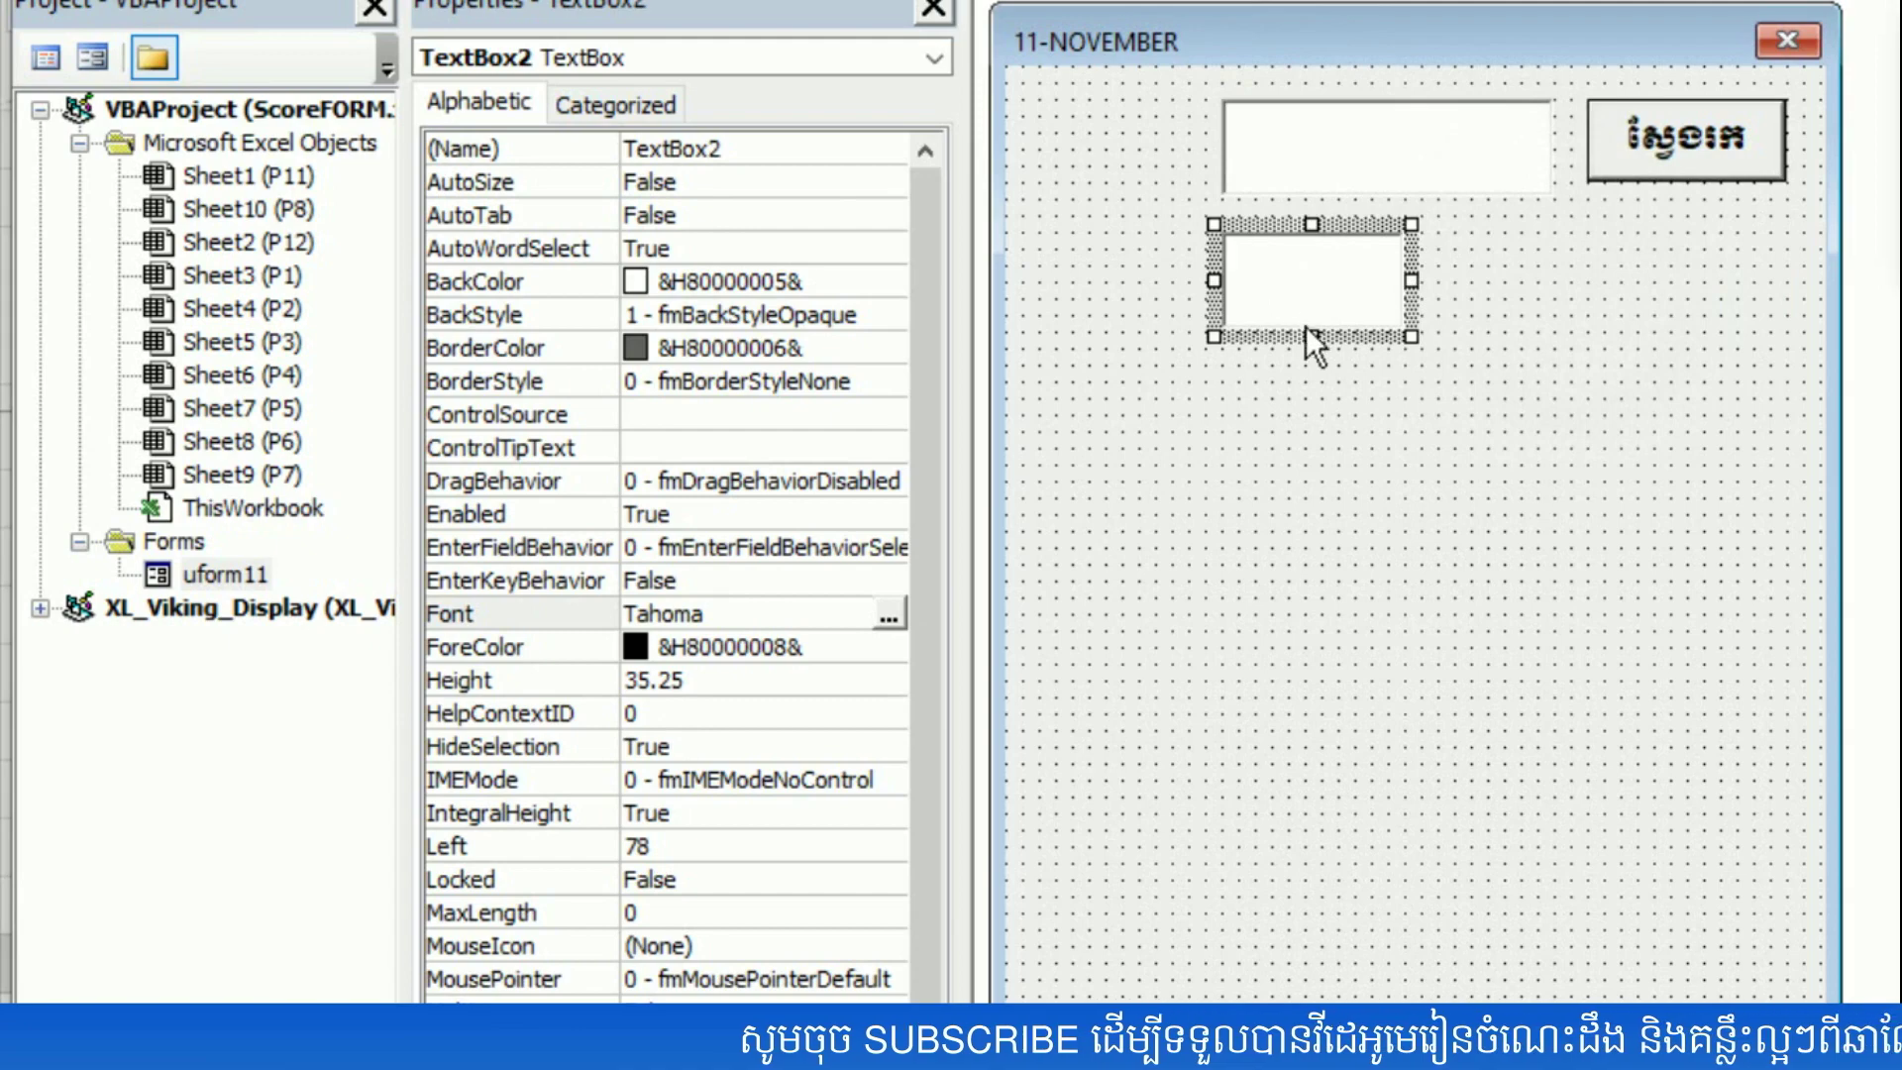
drag(1311, 337, 1328, 294)
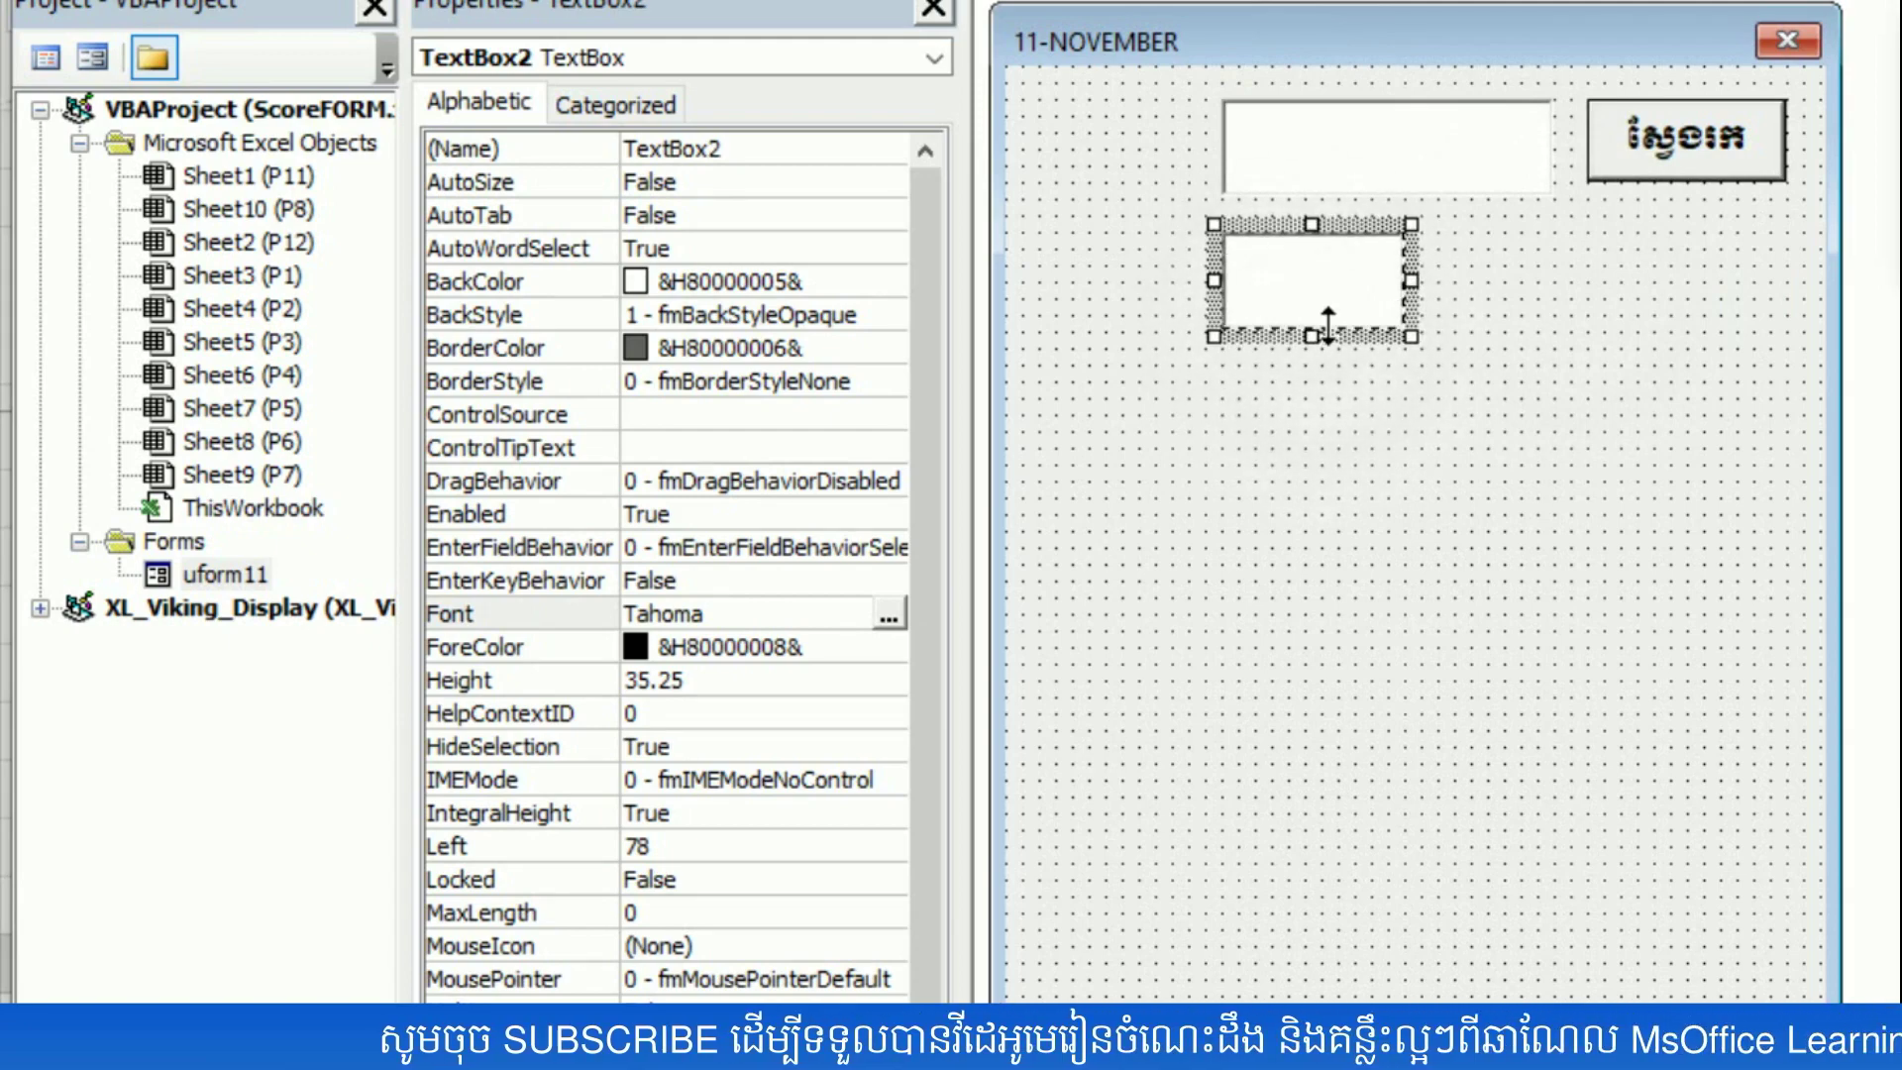
drag(1328, 294, 1326, 335)
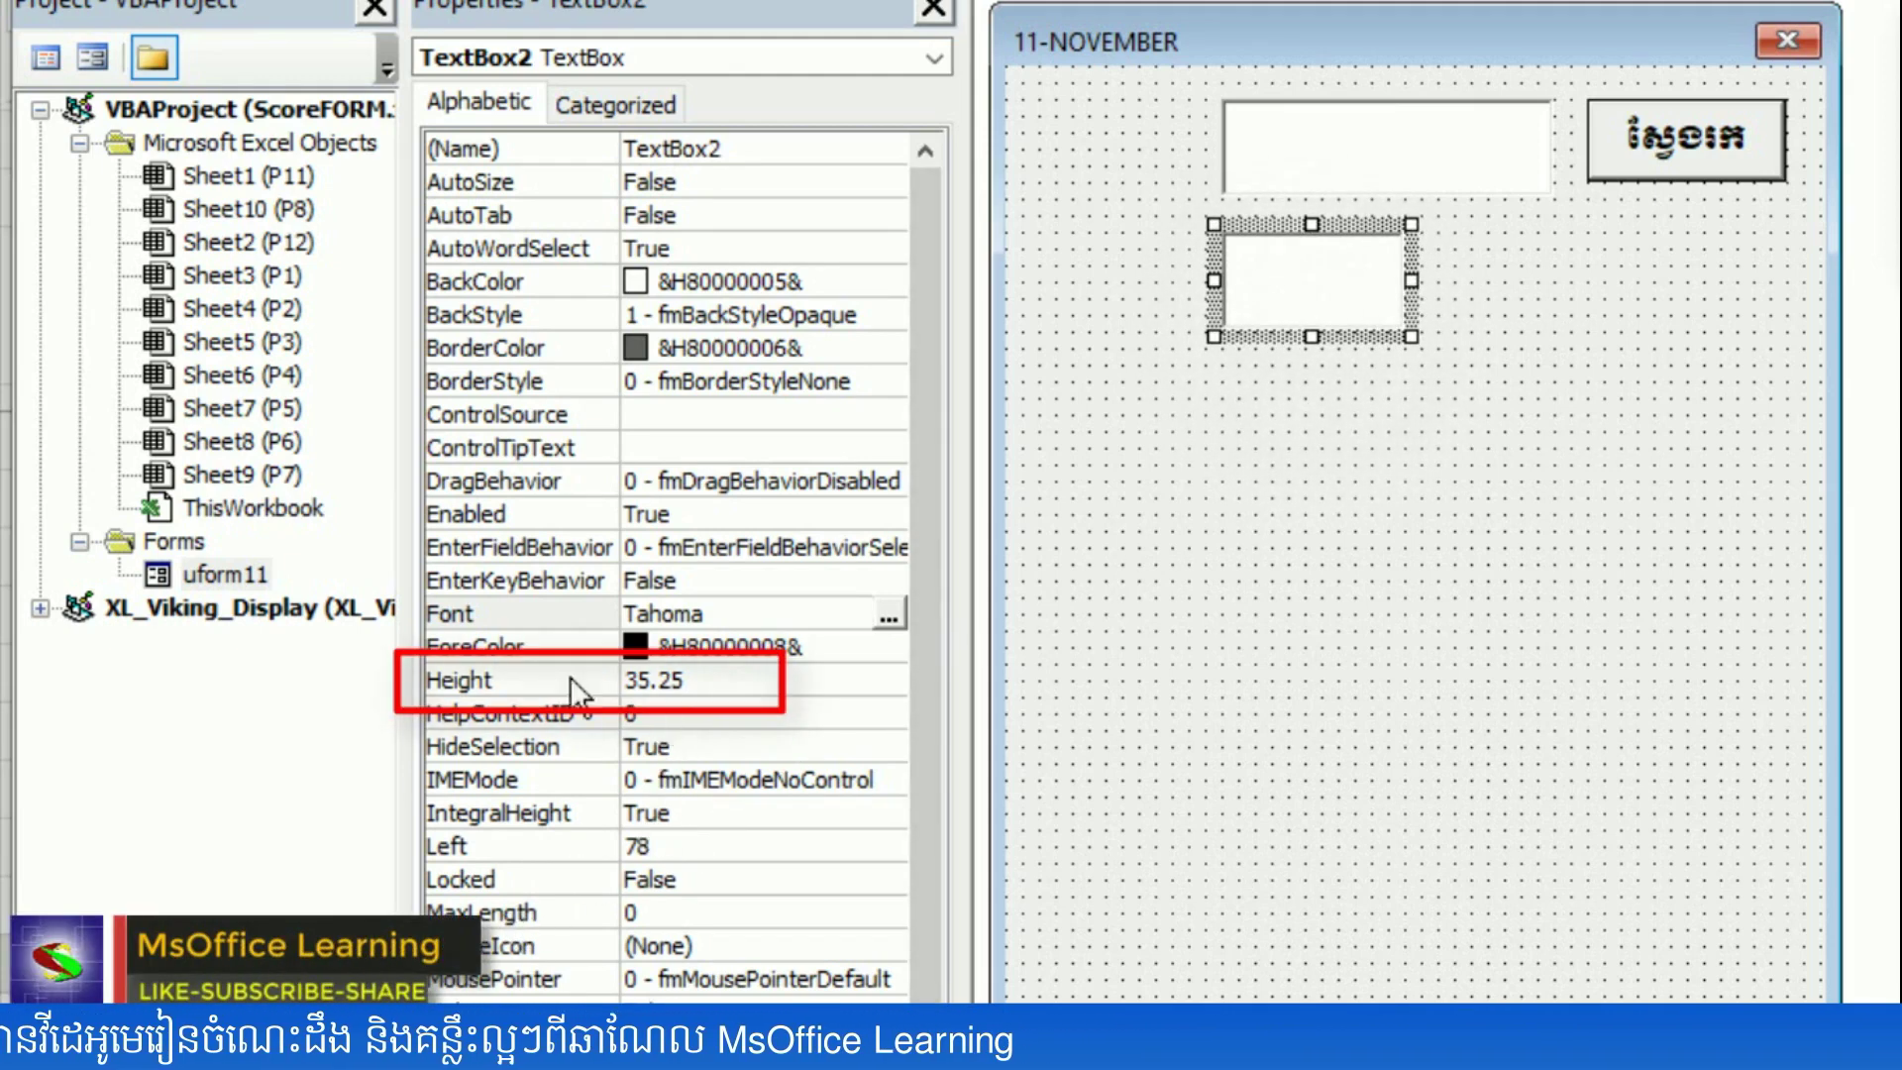
- Set TextBox2's Height to 22 in the Properties window
click(472, 679)
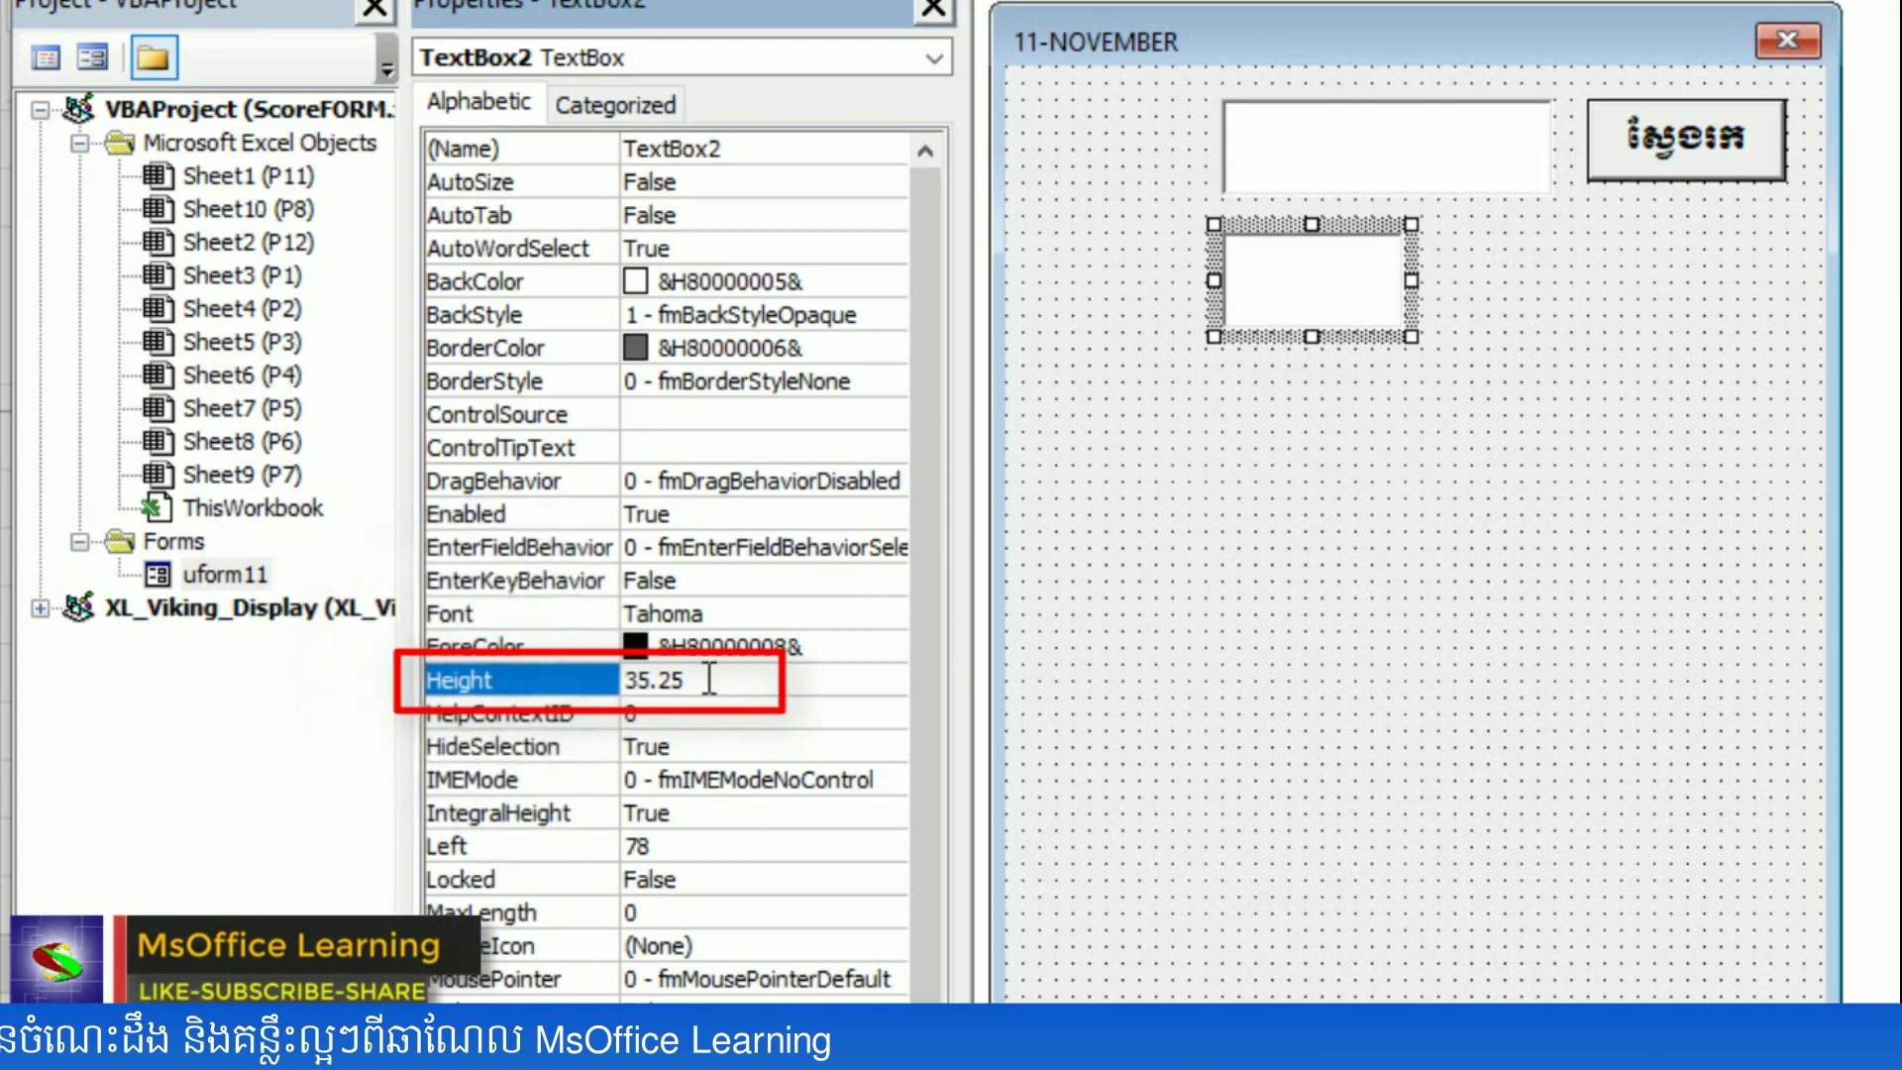
drag(710, 680, 585, 680)
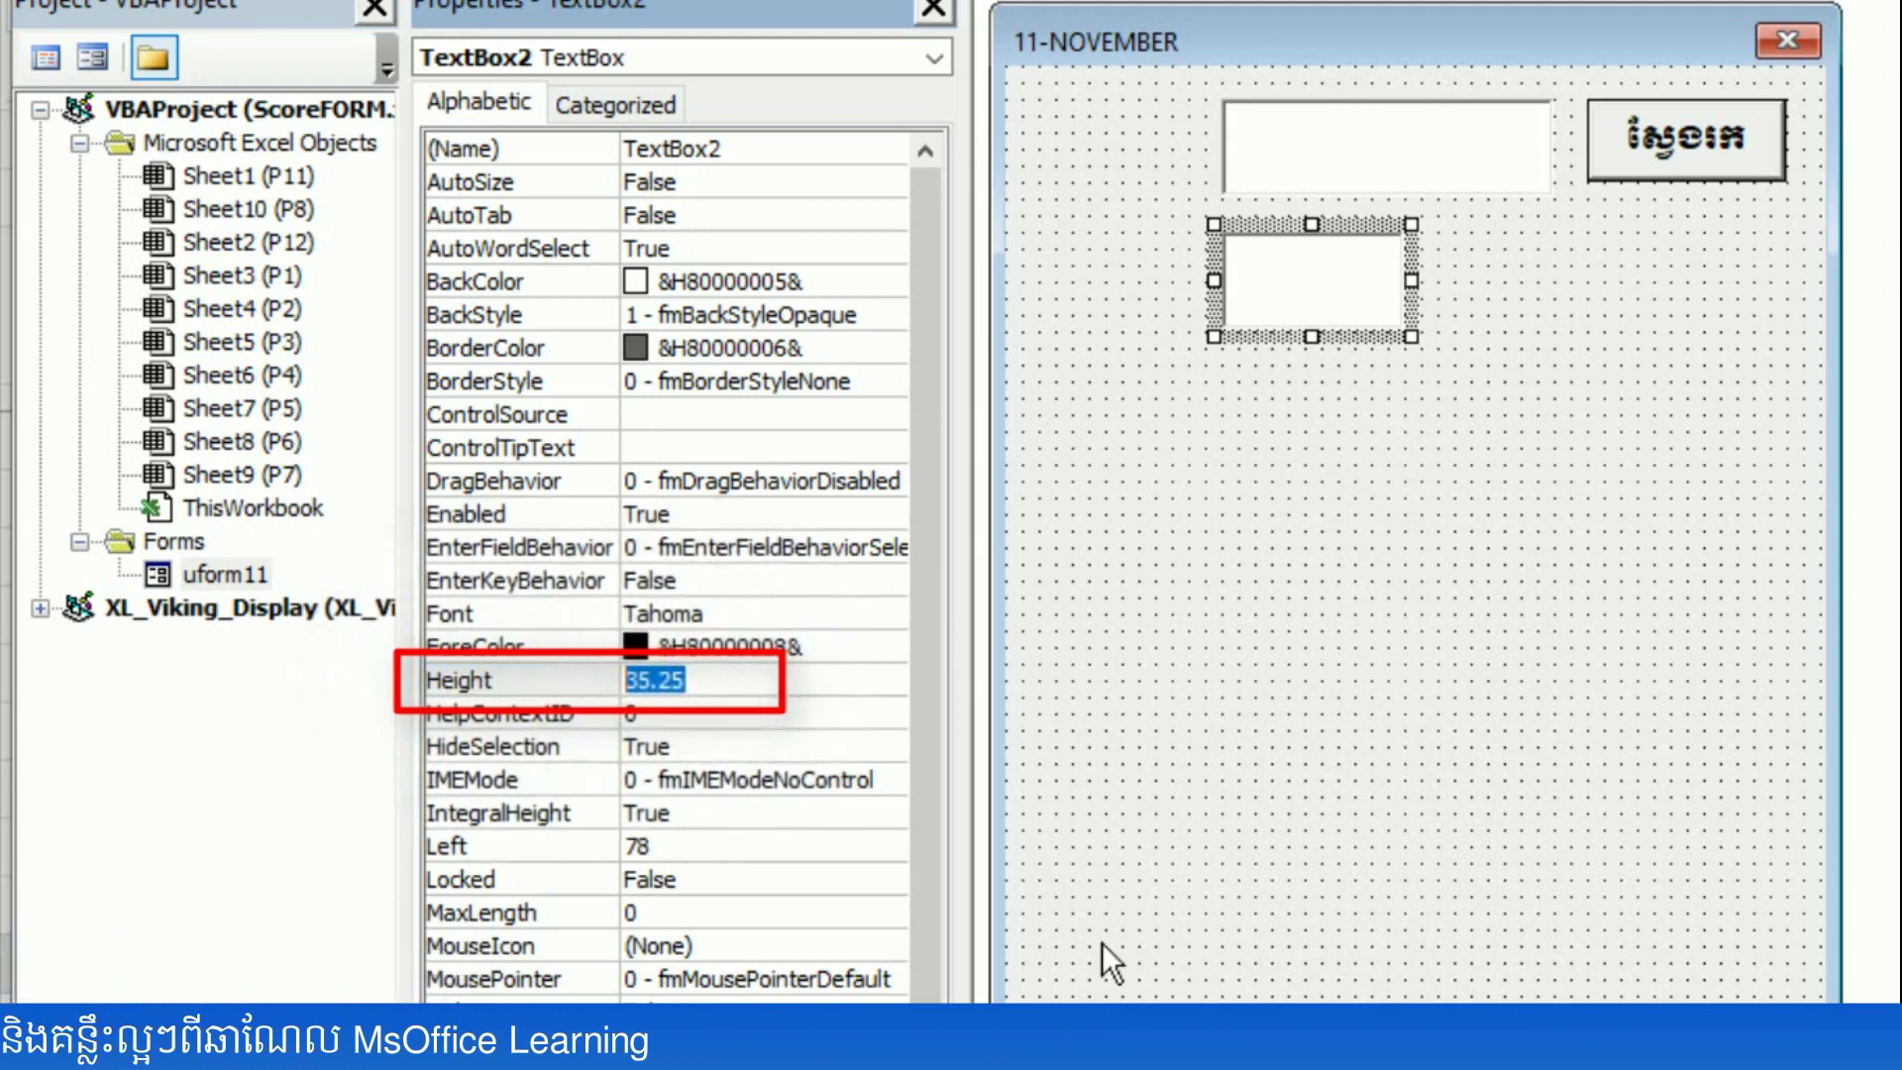
text(22)
key(Return)
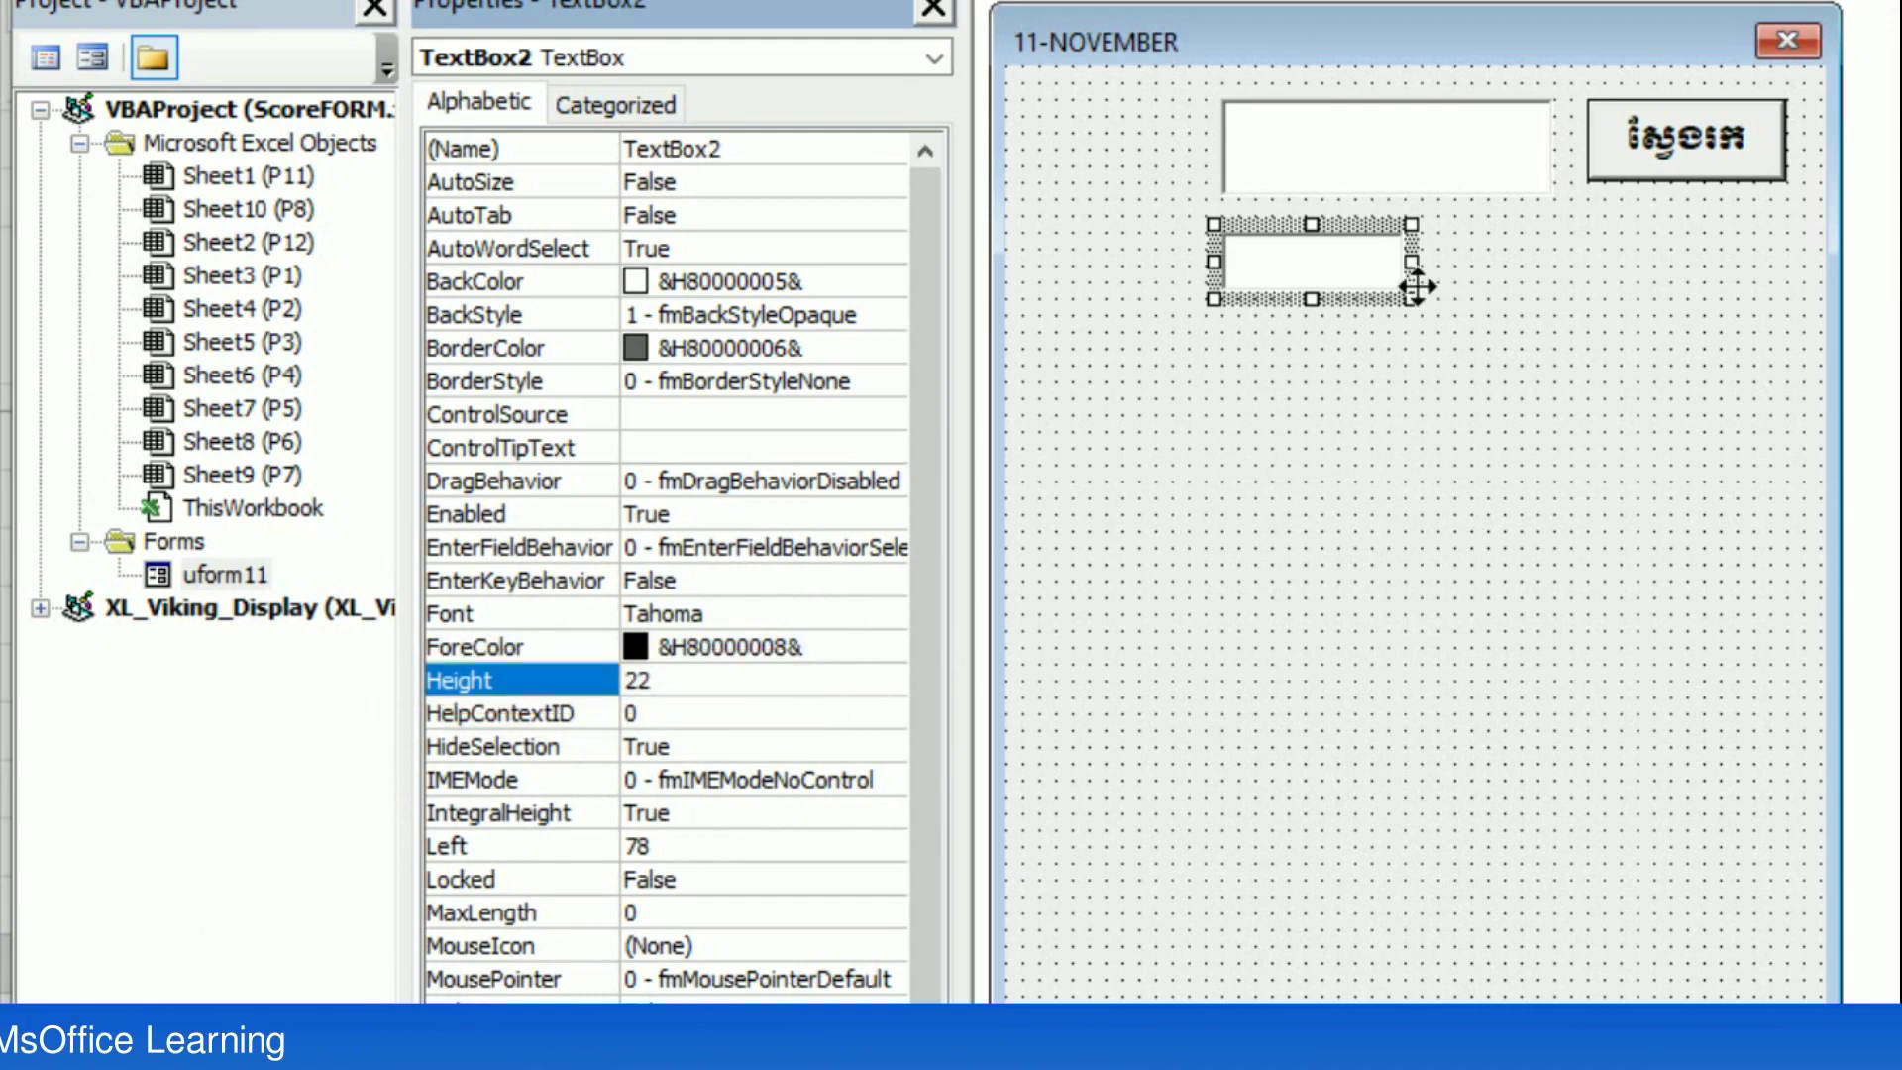
- Trim TextBox2 slightly narrower and reselect it for copying
drag(1411, 262, 1394, 262)
click(1400, 389)
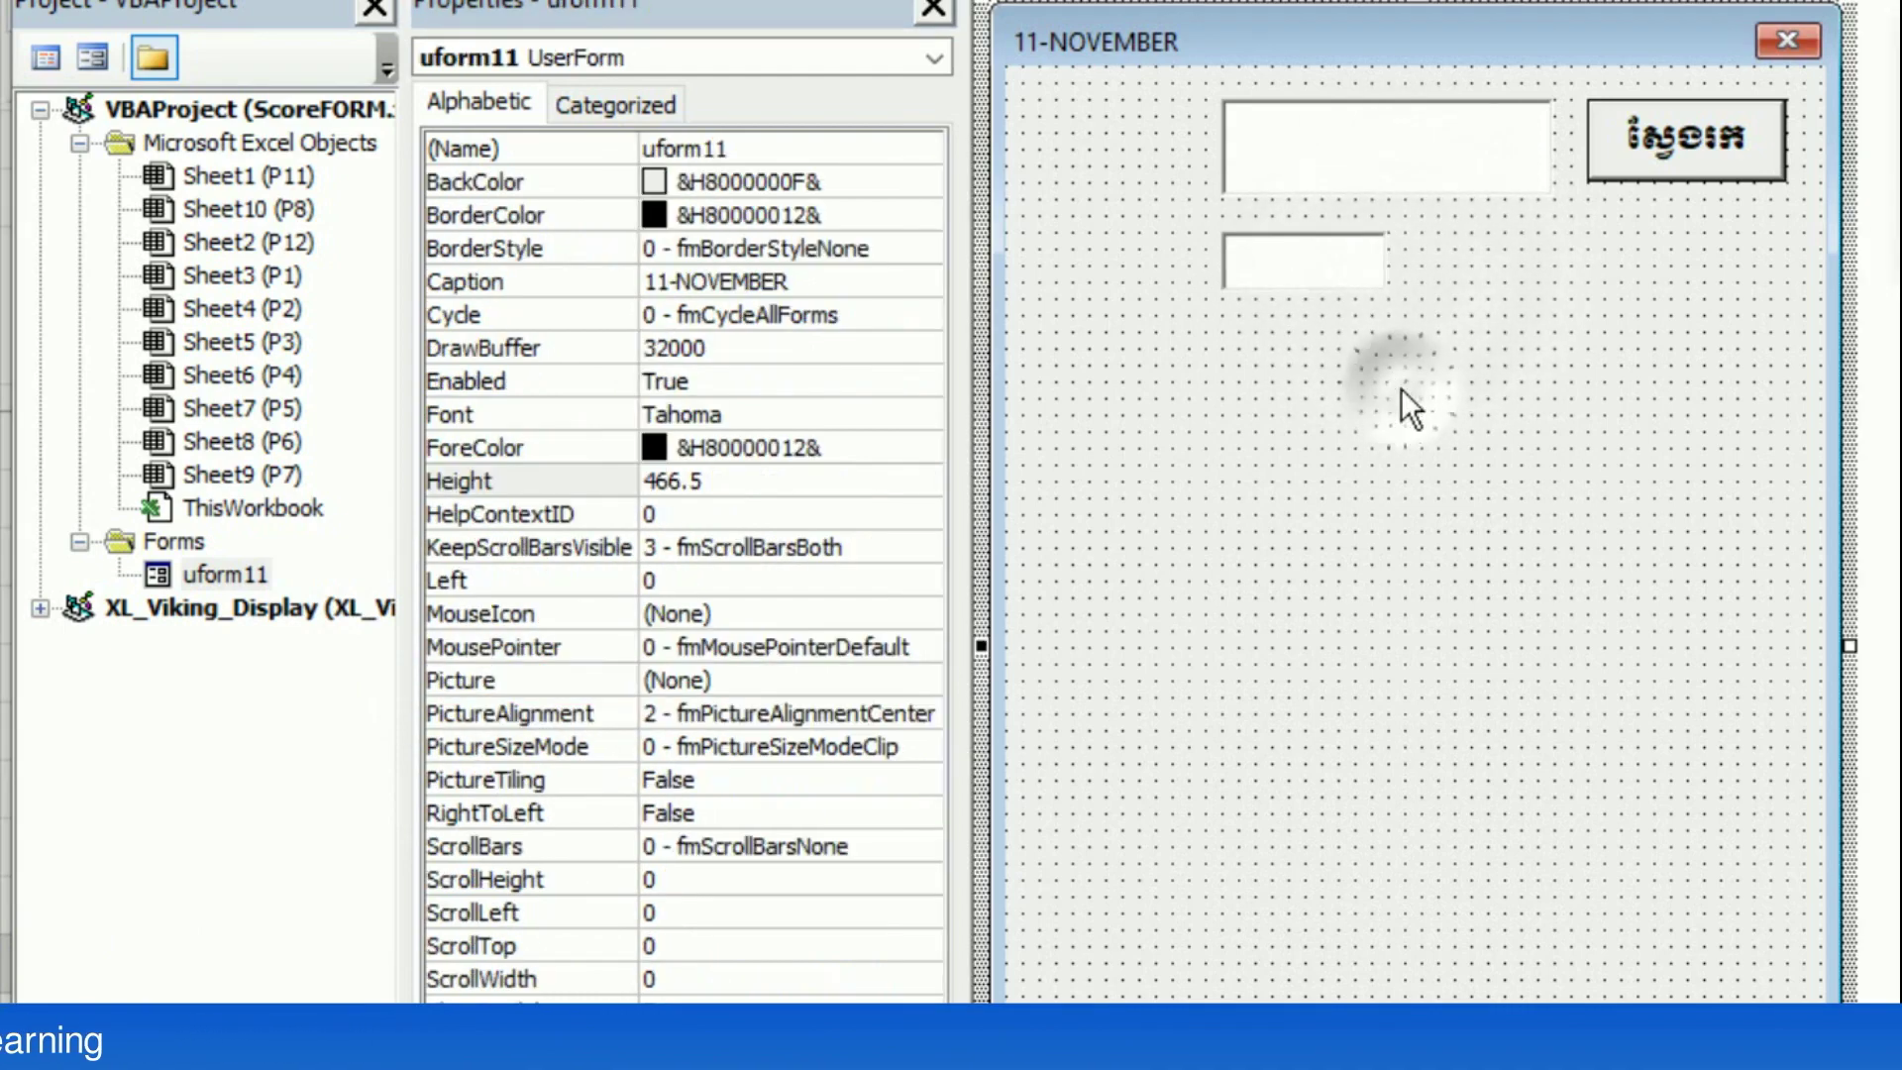
click(1329, 276)
click(1372, 263)
click(1382, 331)
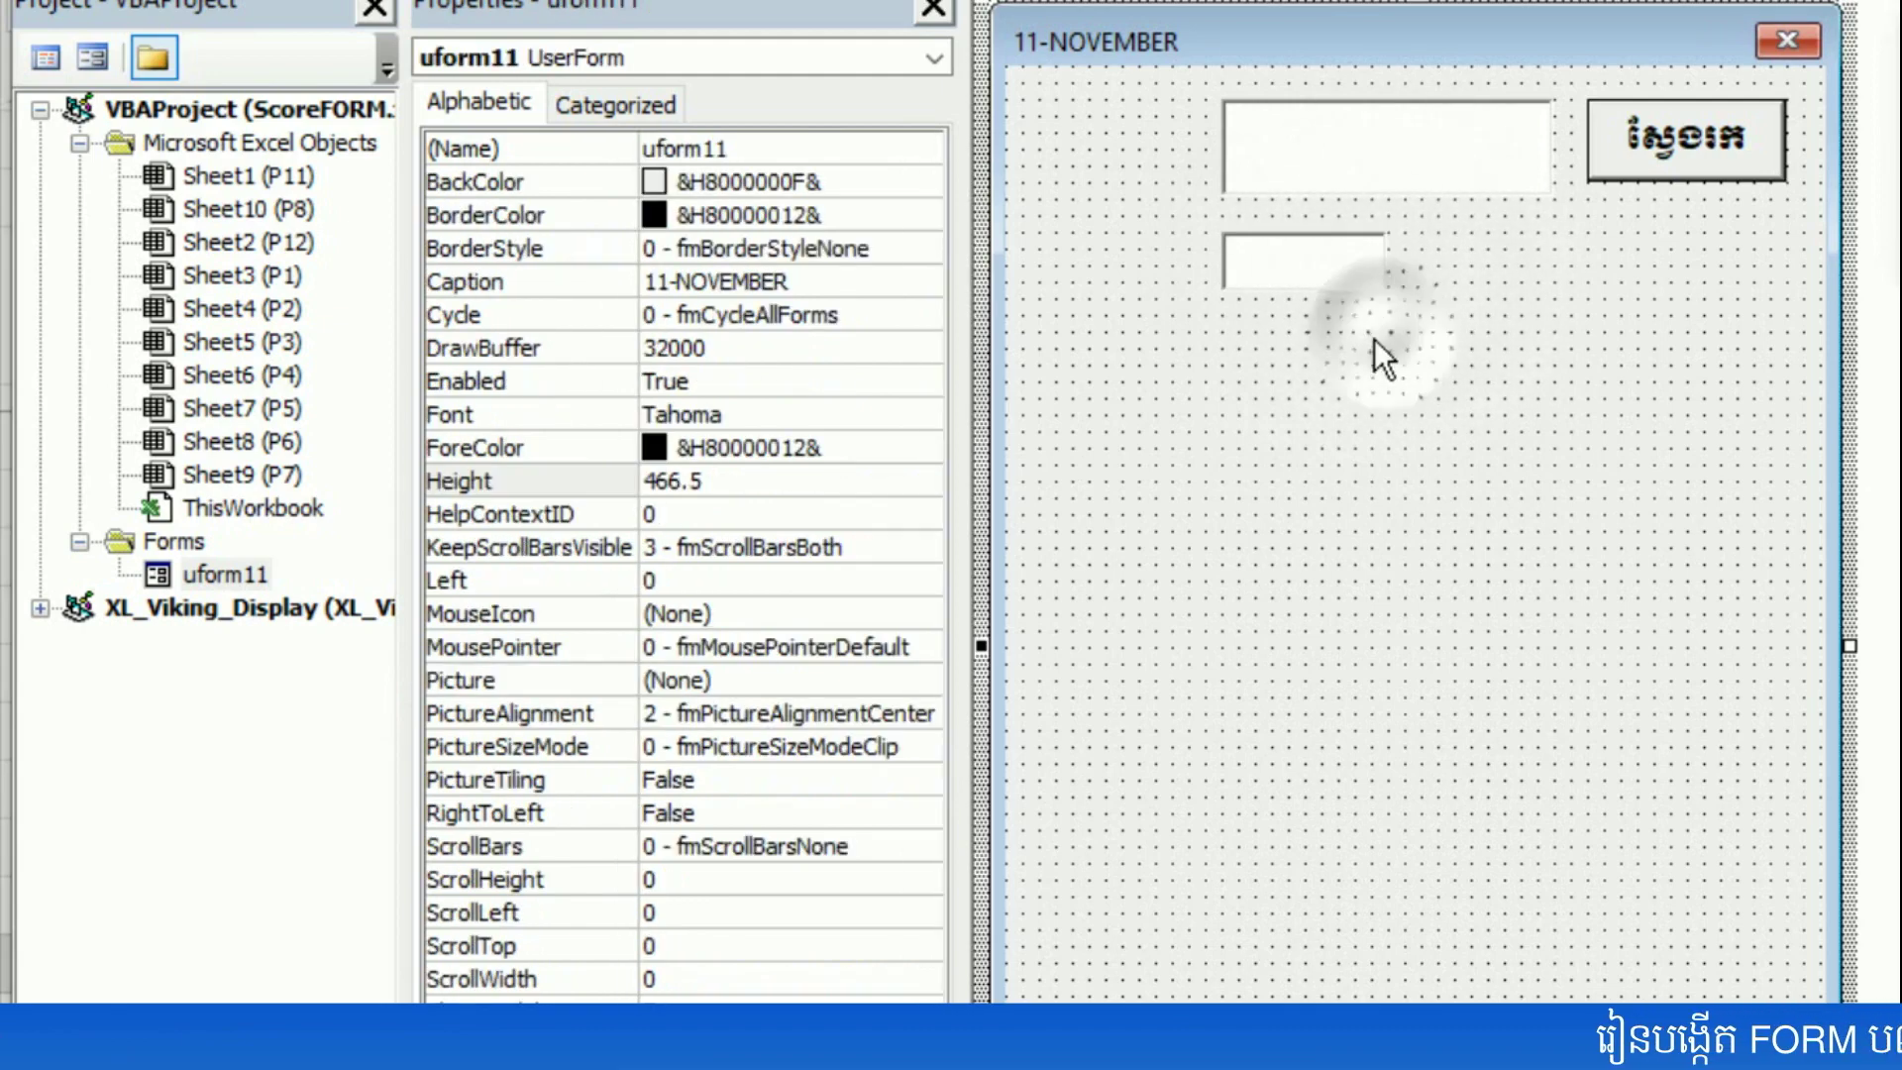
click(1278, 263)
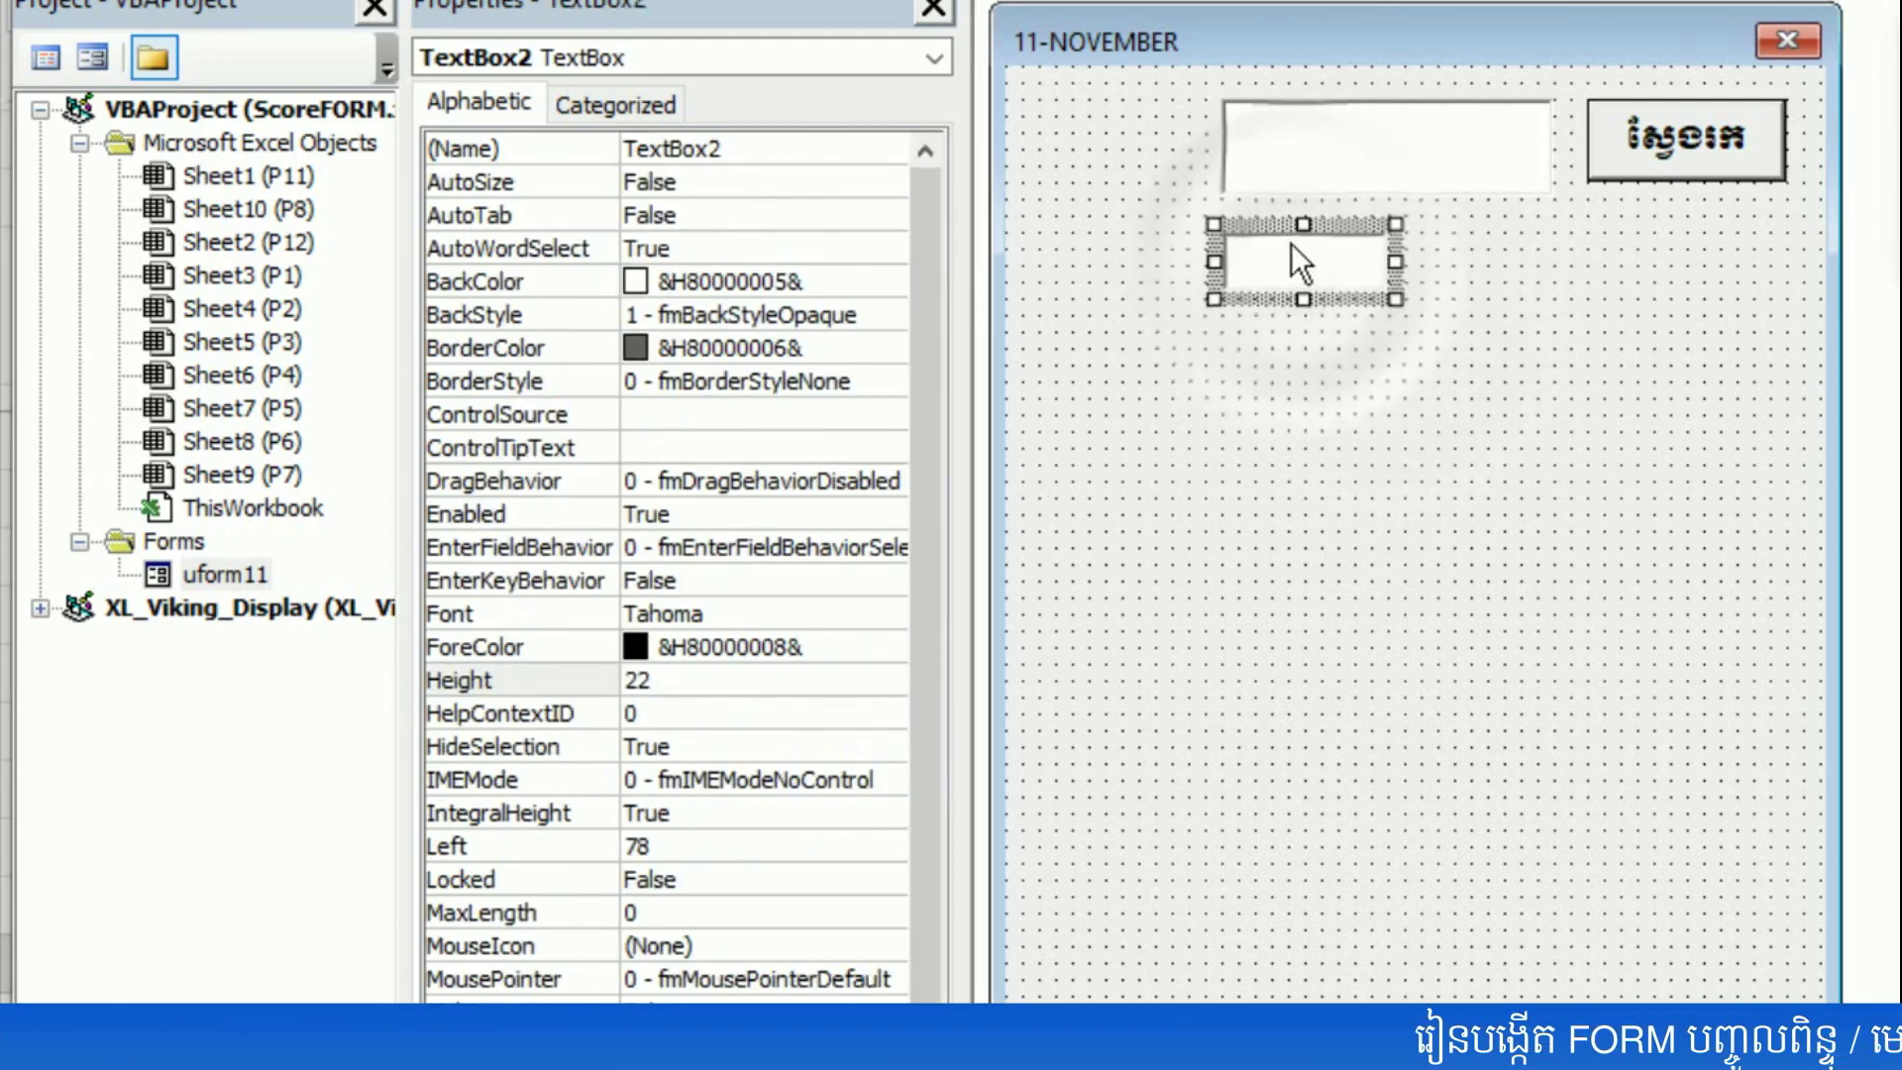
click(1276, 234)
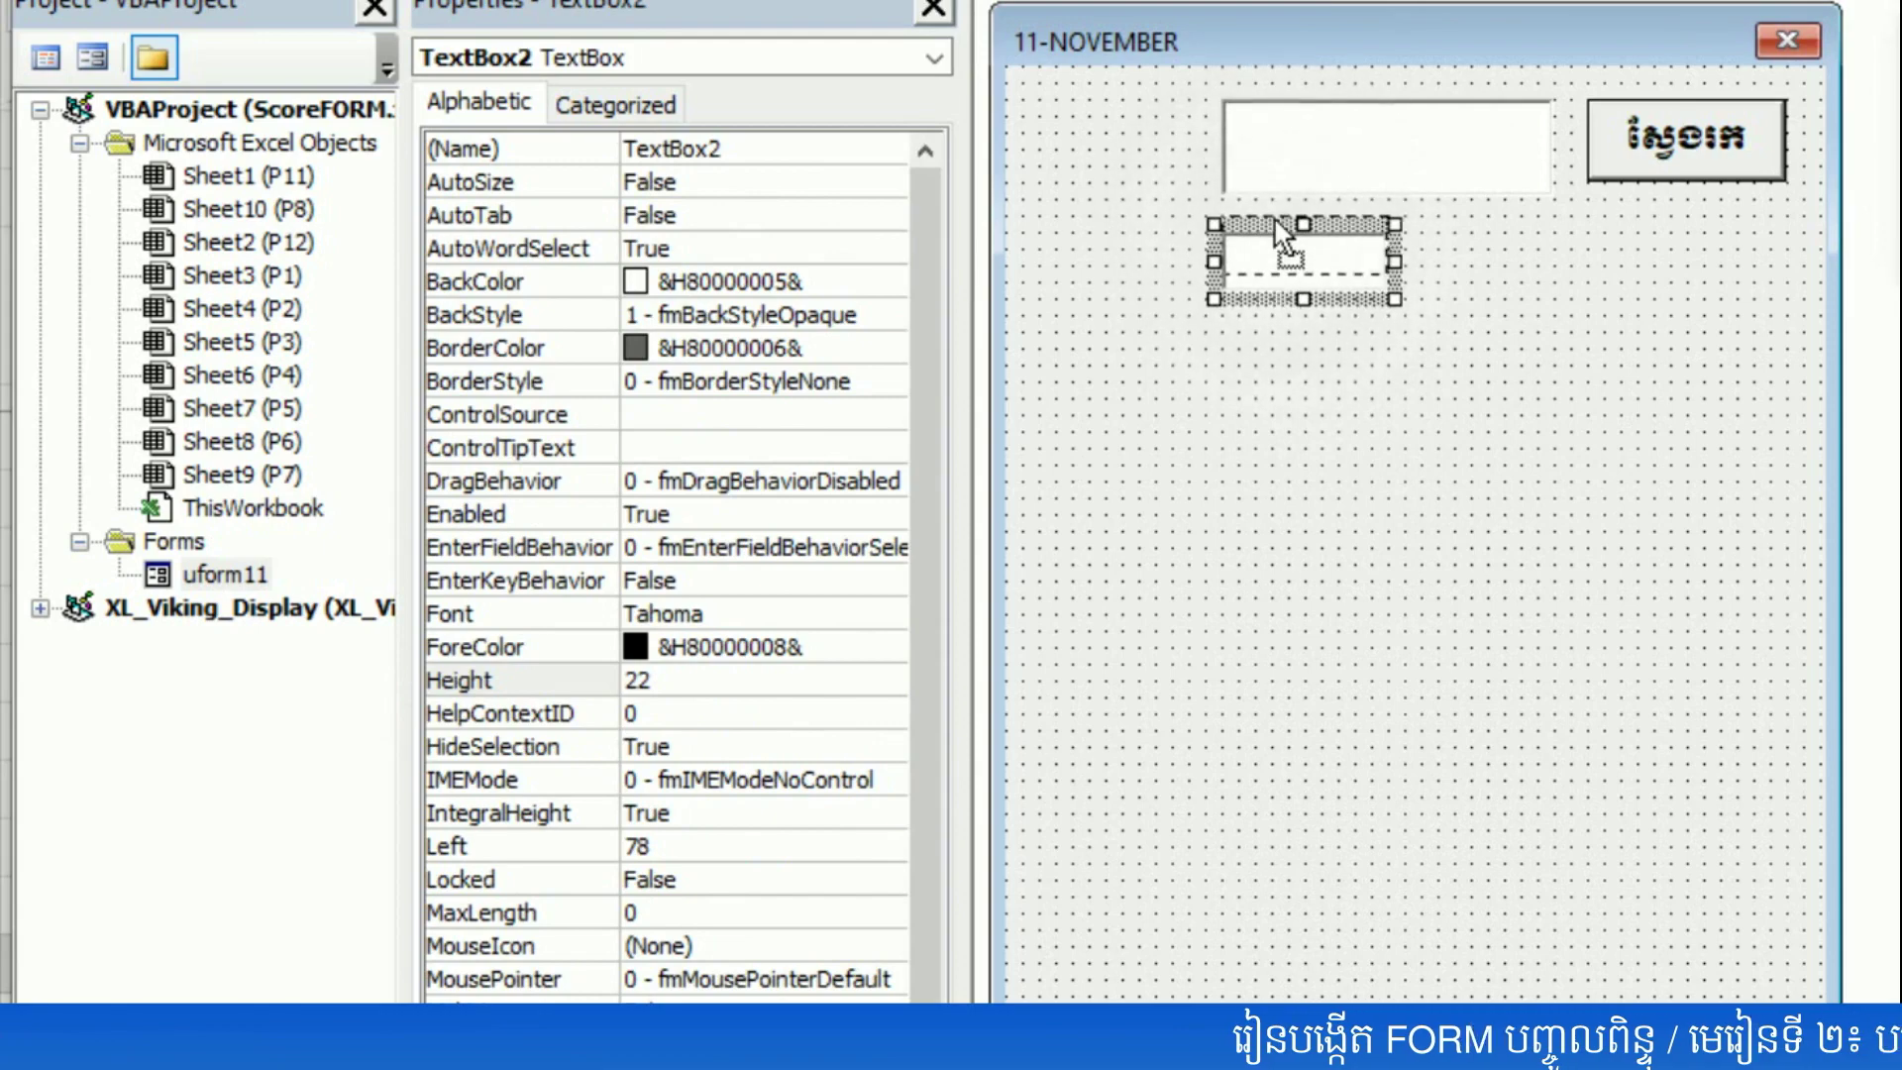
click(1301, 339)
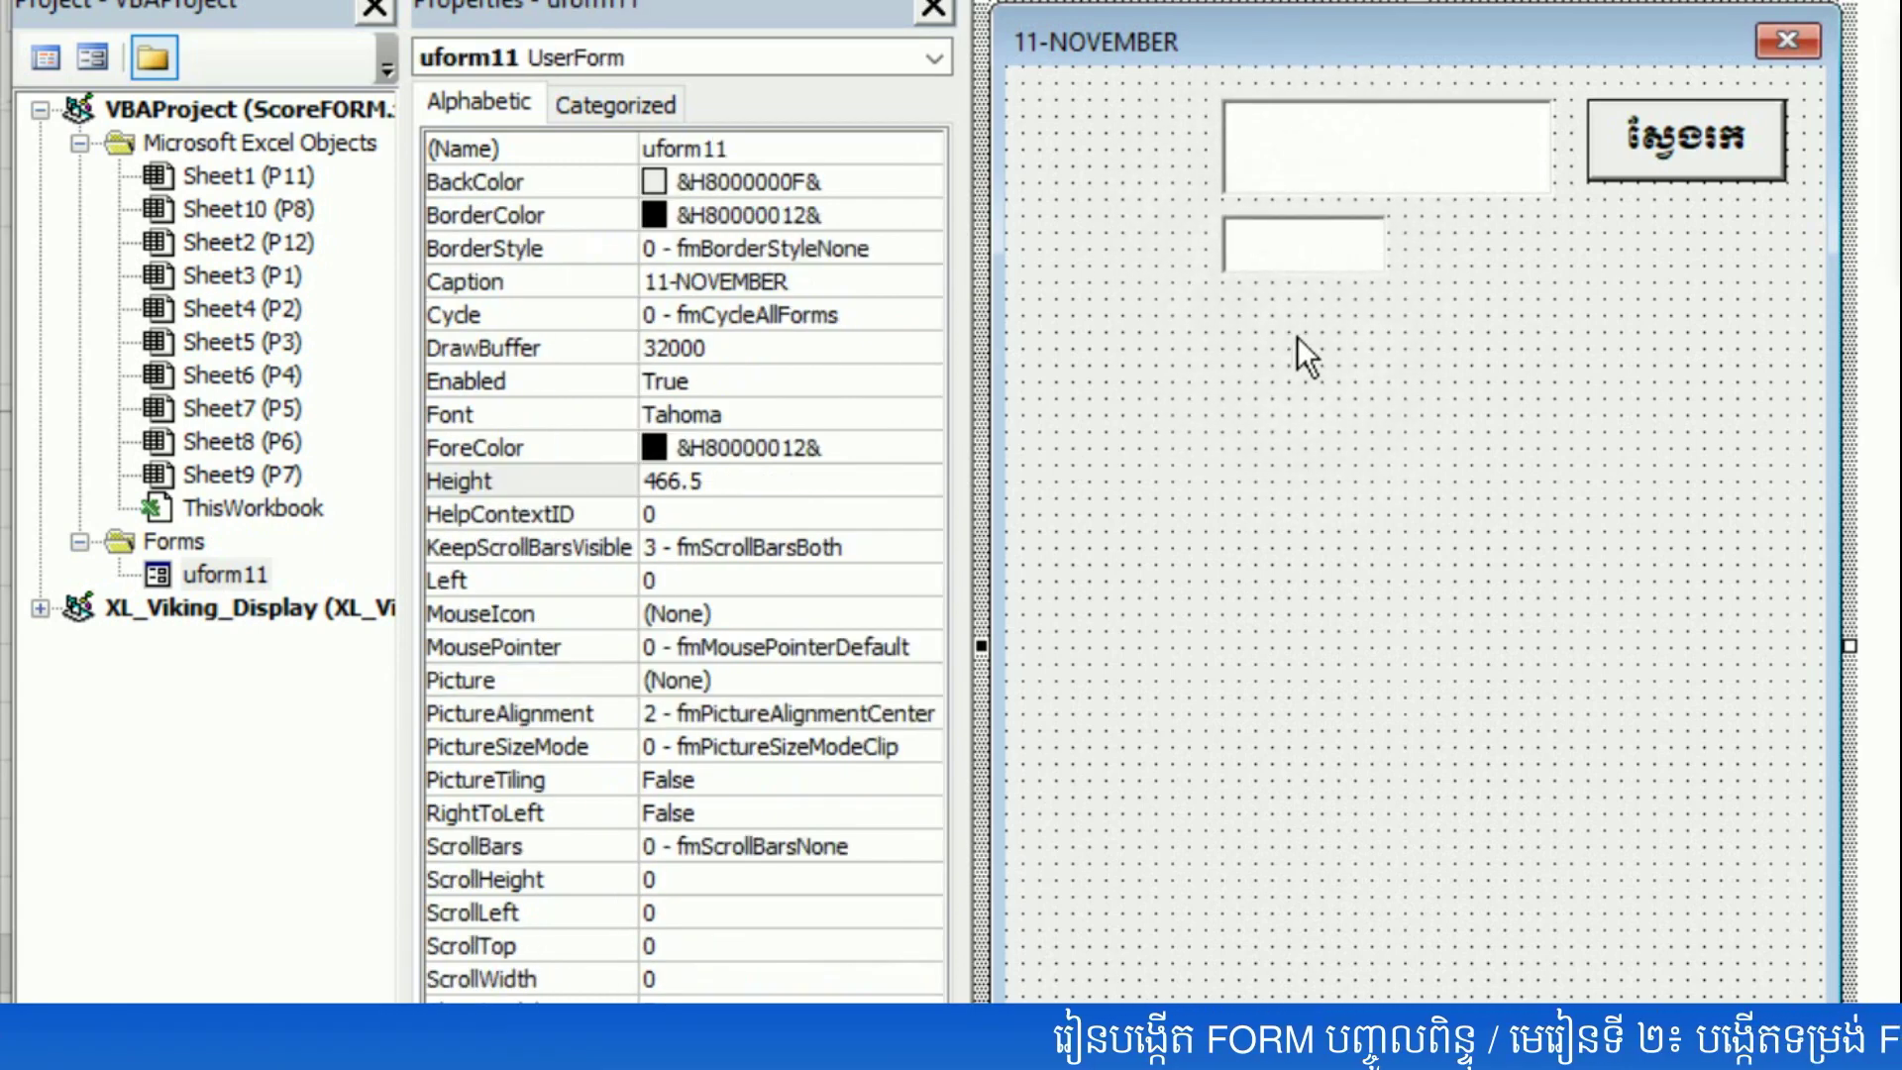
click(1275, 247)
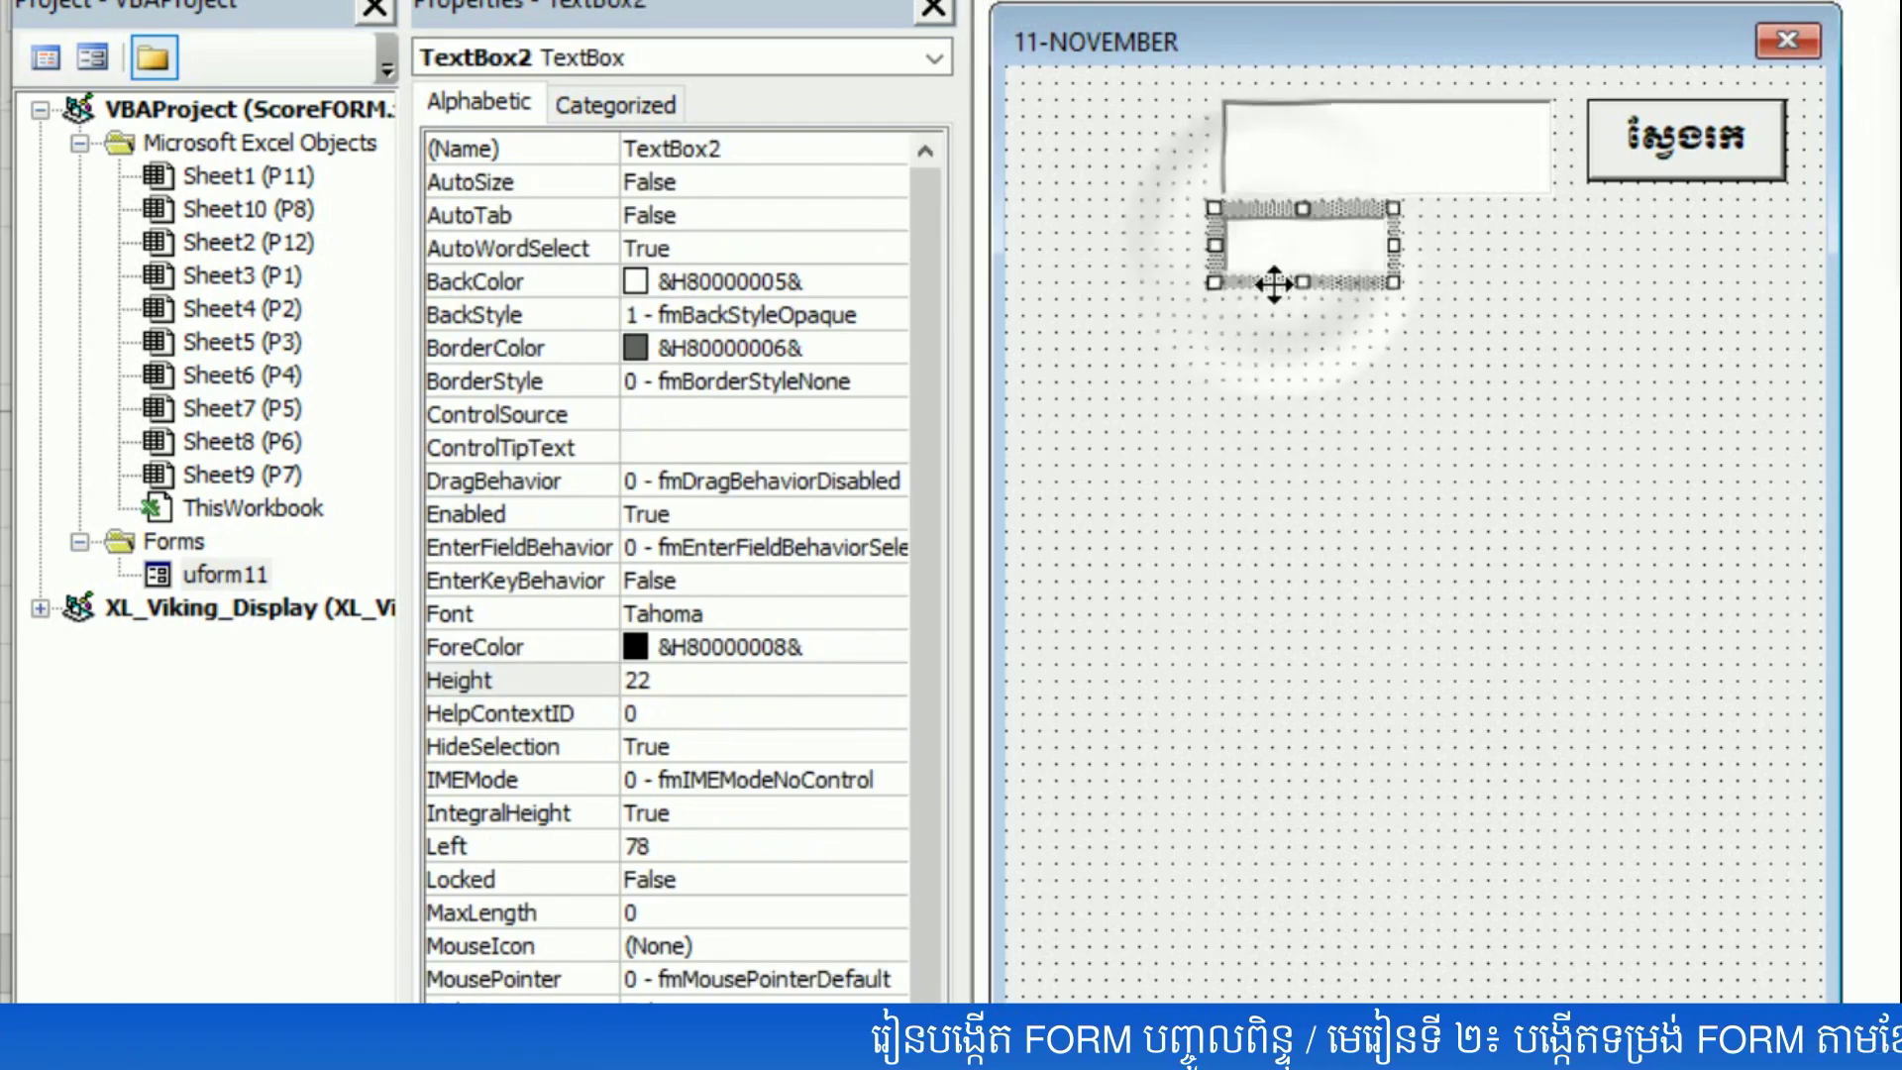
click(1274, 285)
- Ctrl-drag copies of the 22-high text box to stack fifteen boxes down to the form's bottom
drag(1274, 285, 1274, 616)
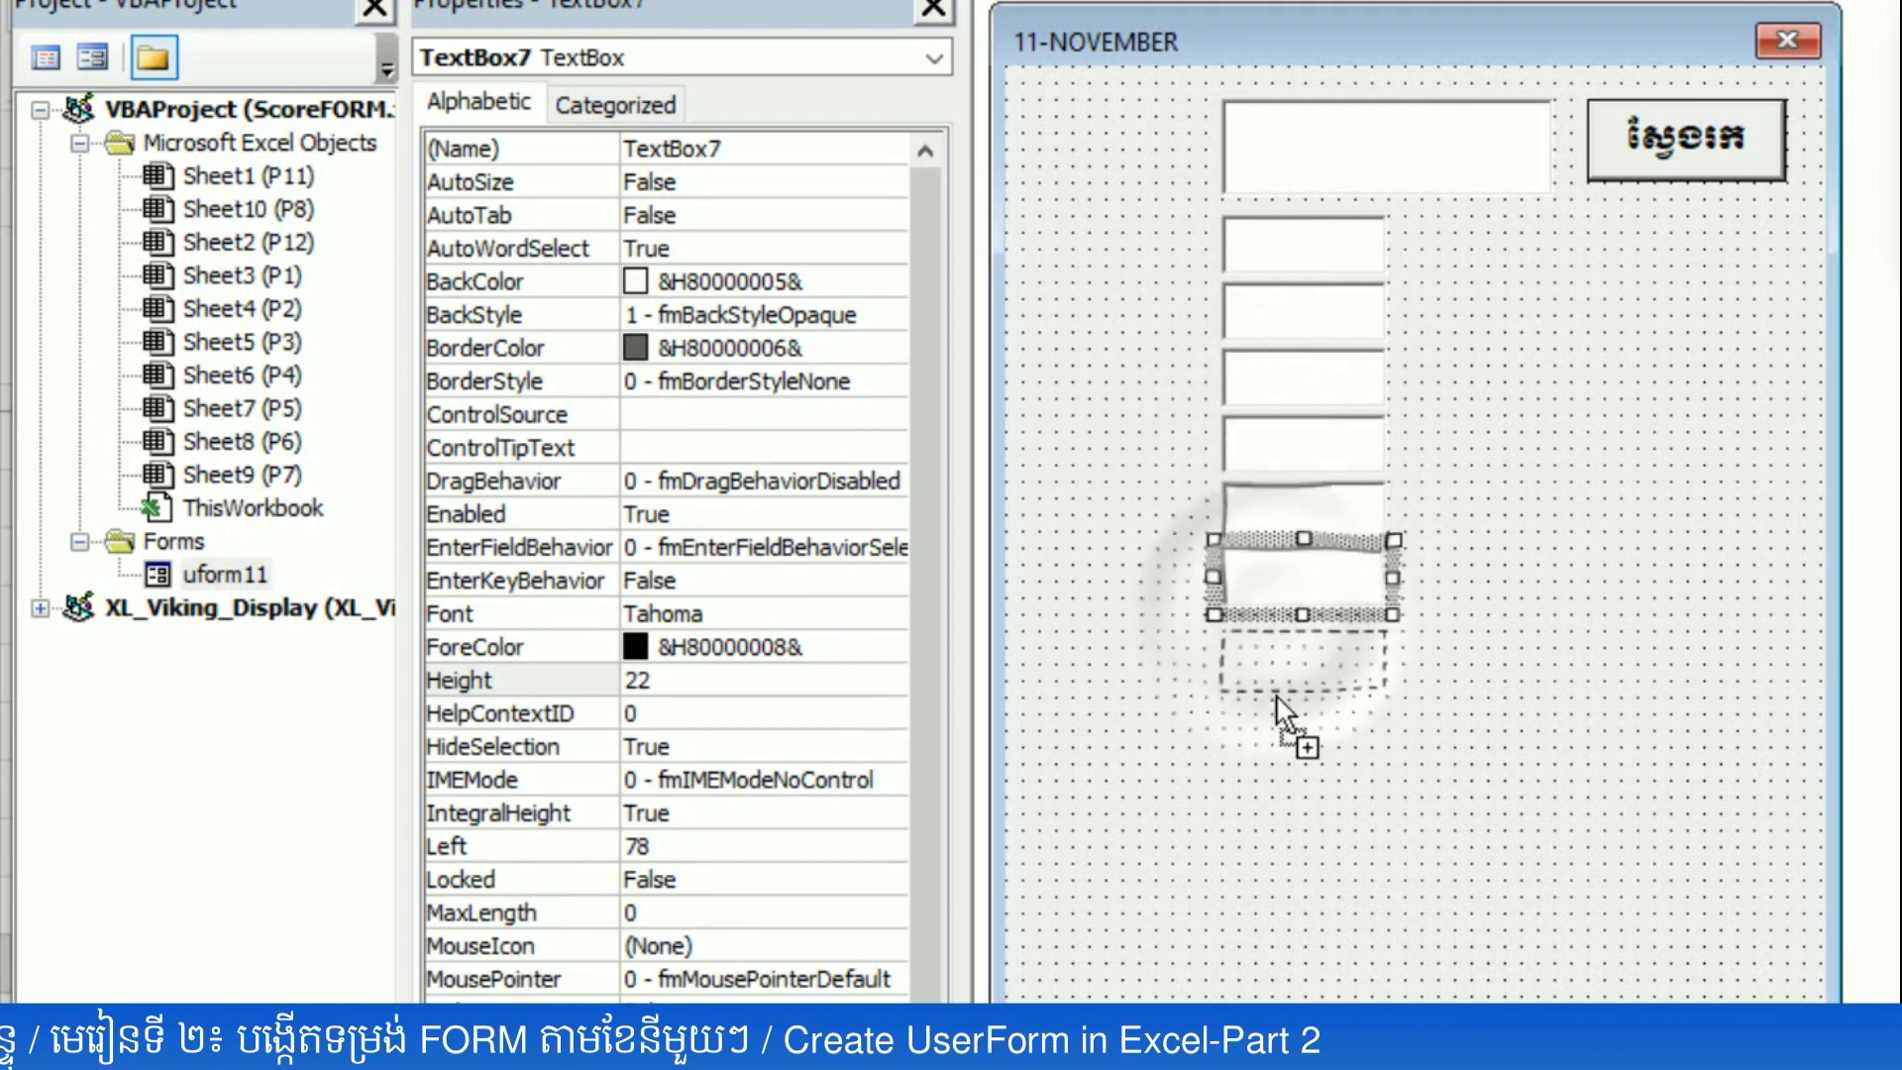
drag(1276, 682, 1272, 461)
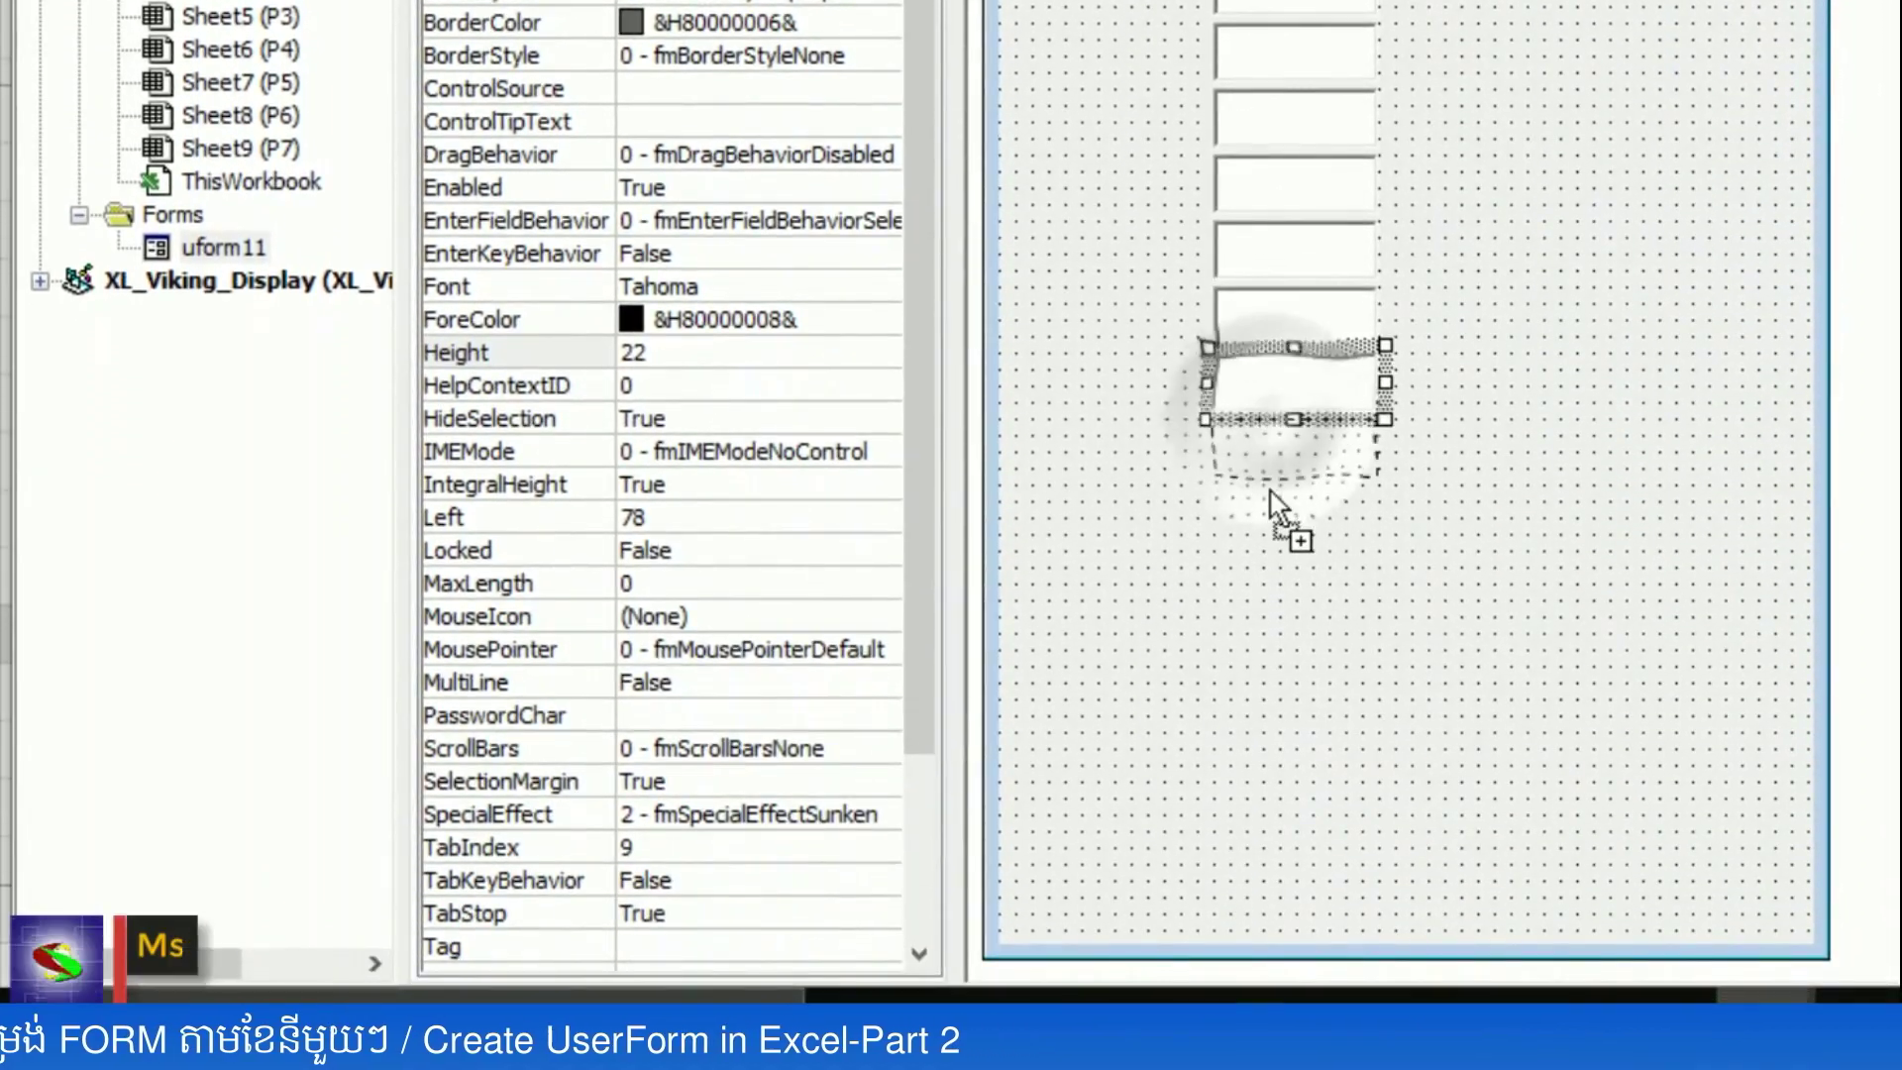
drag(1271, 462, 1267, 619)
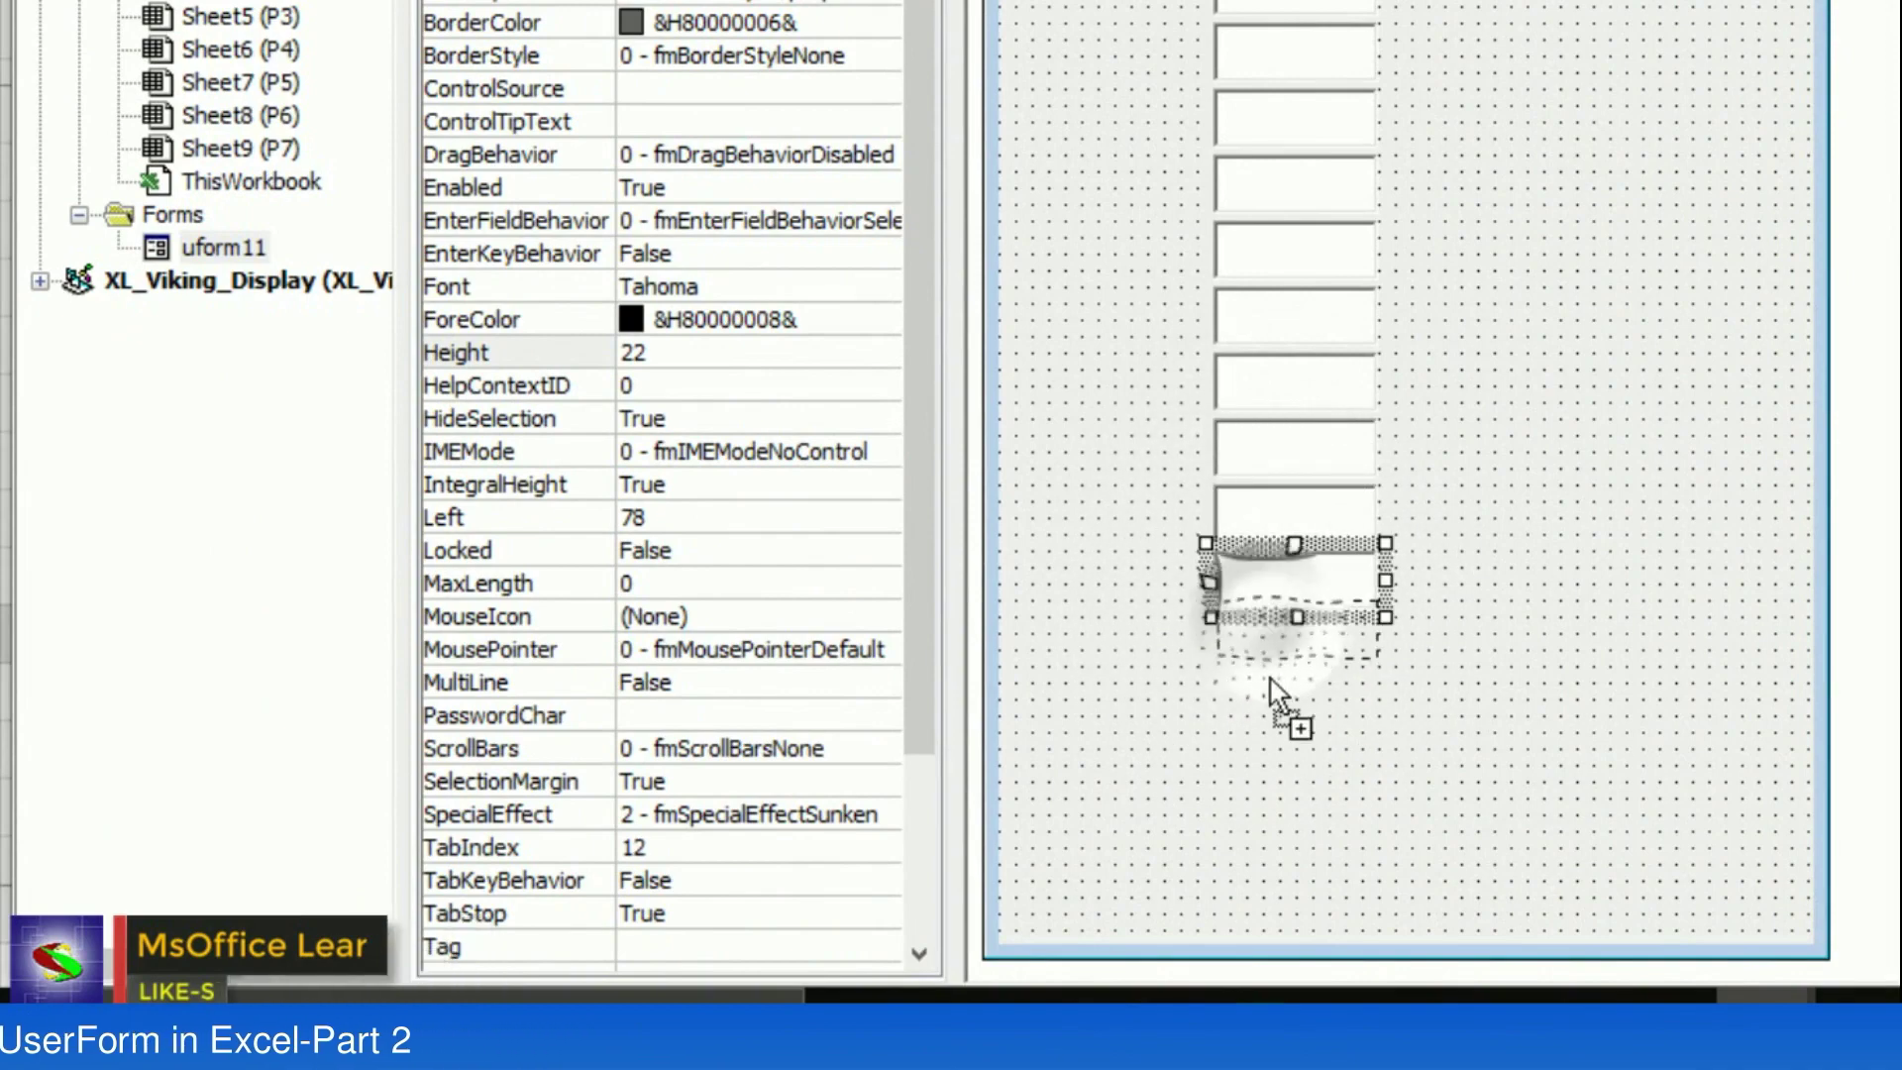
drag(1268, 619, 1274, 878)
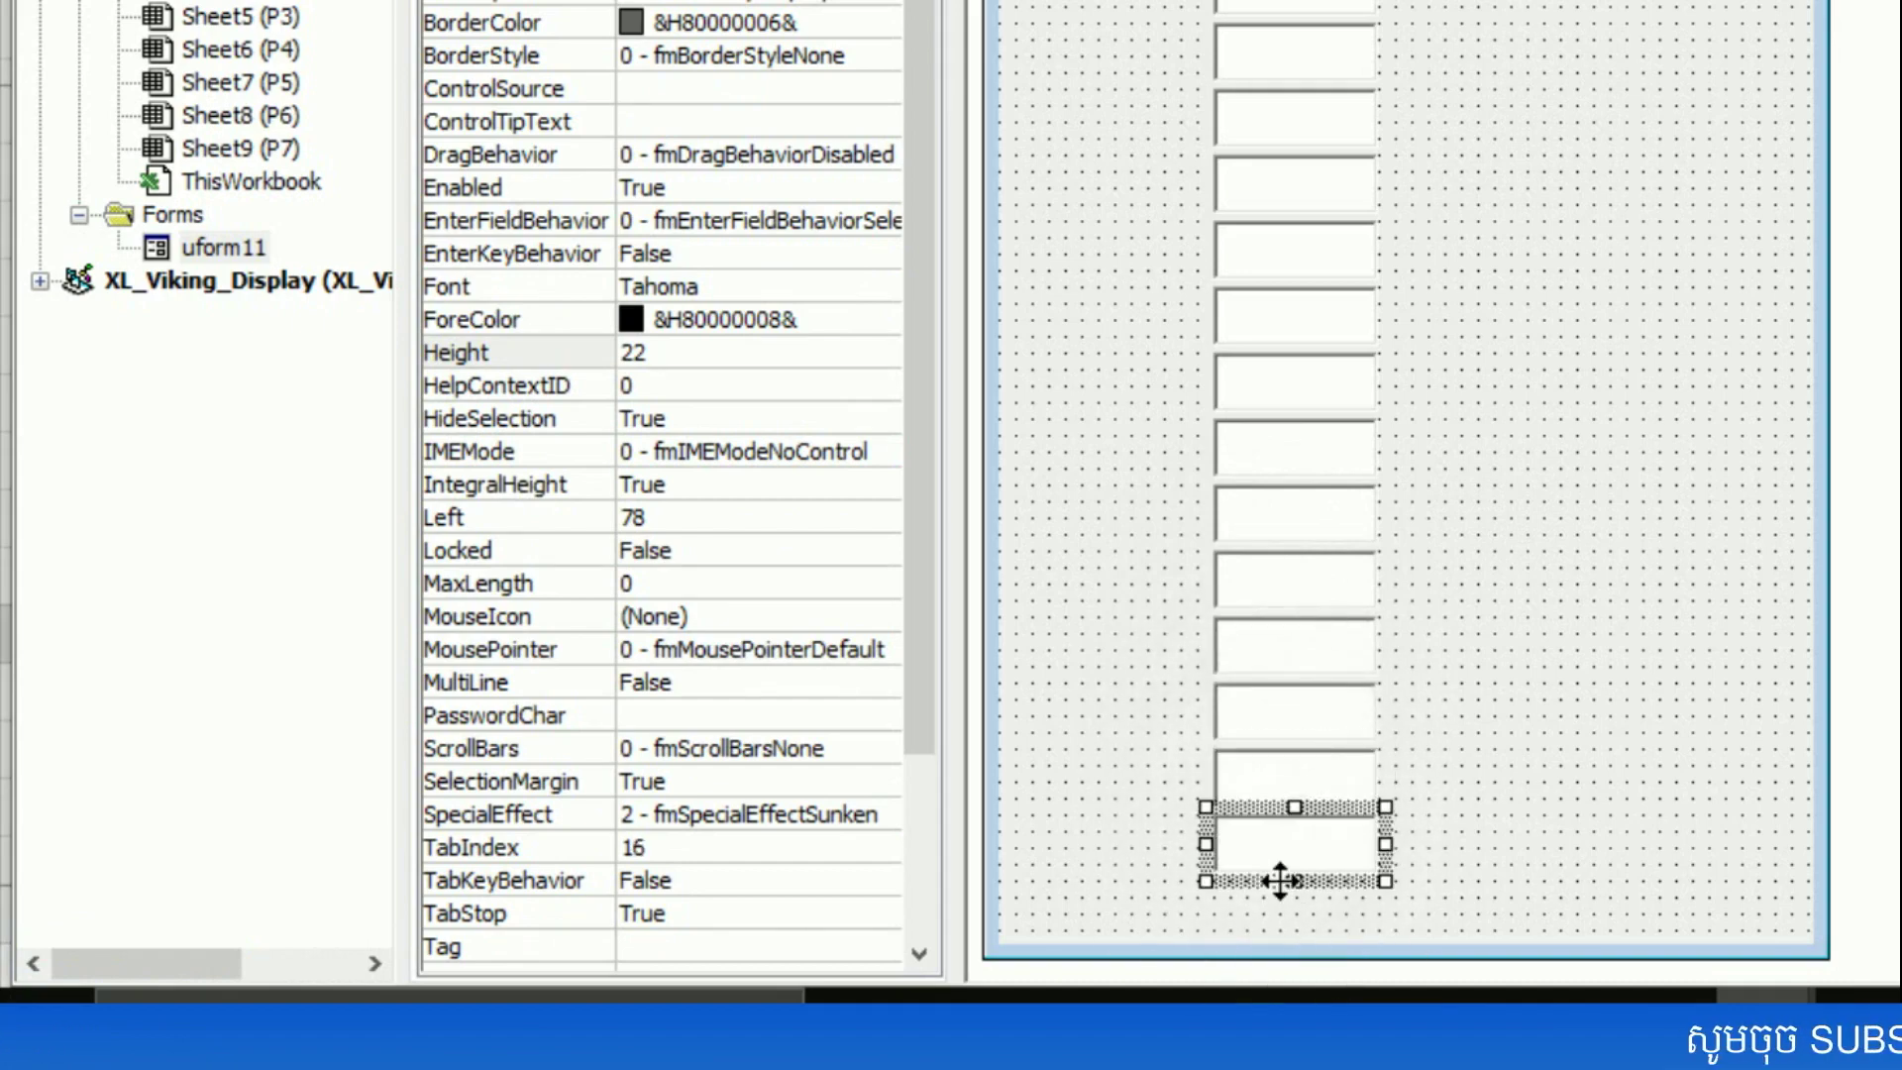
click(1220, 727)
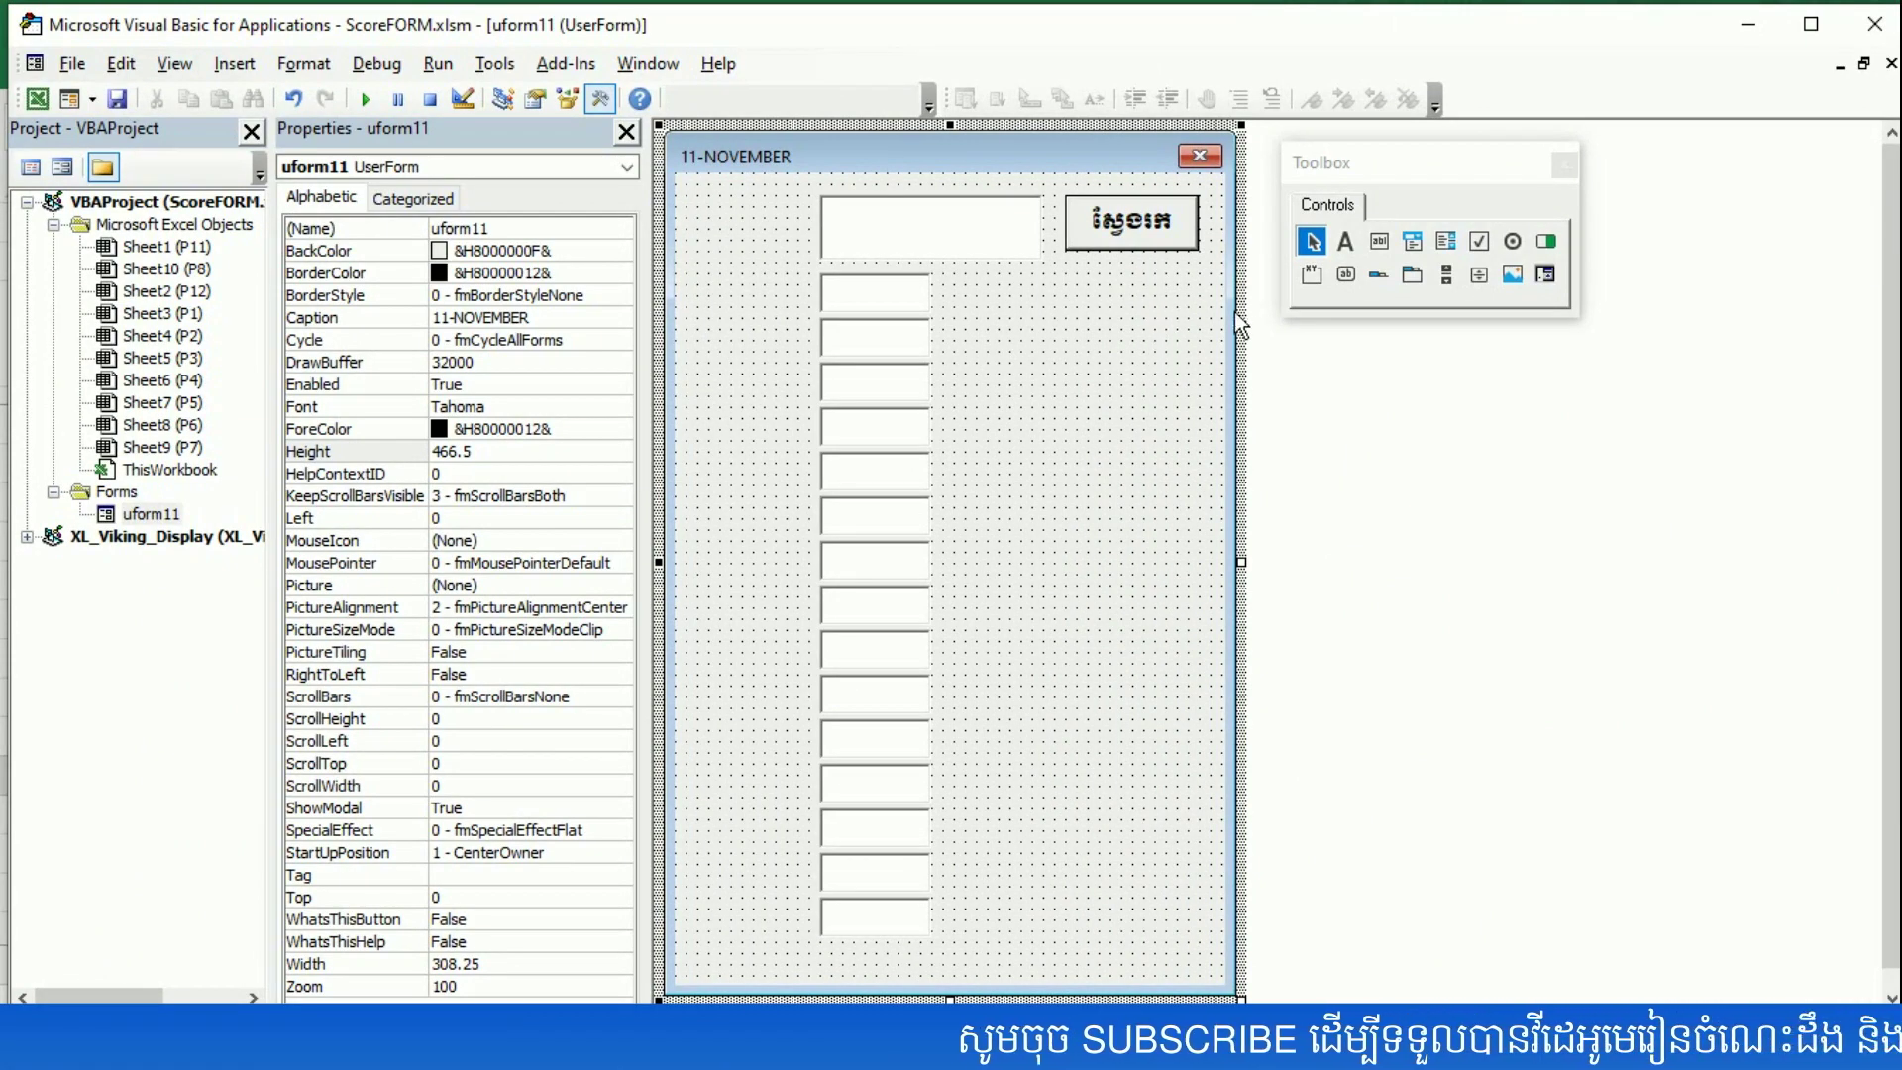
- Copy the ស្វែងរក button three times into a column lower on the form
click(1094, 245)
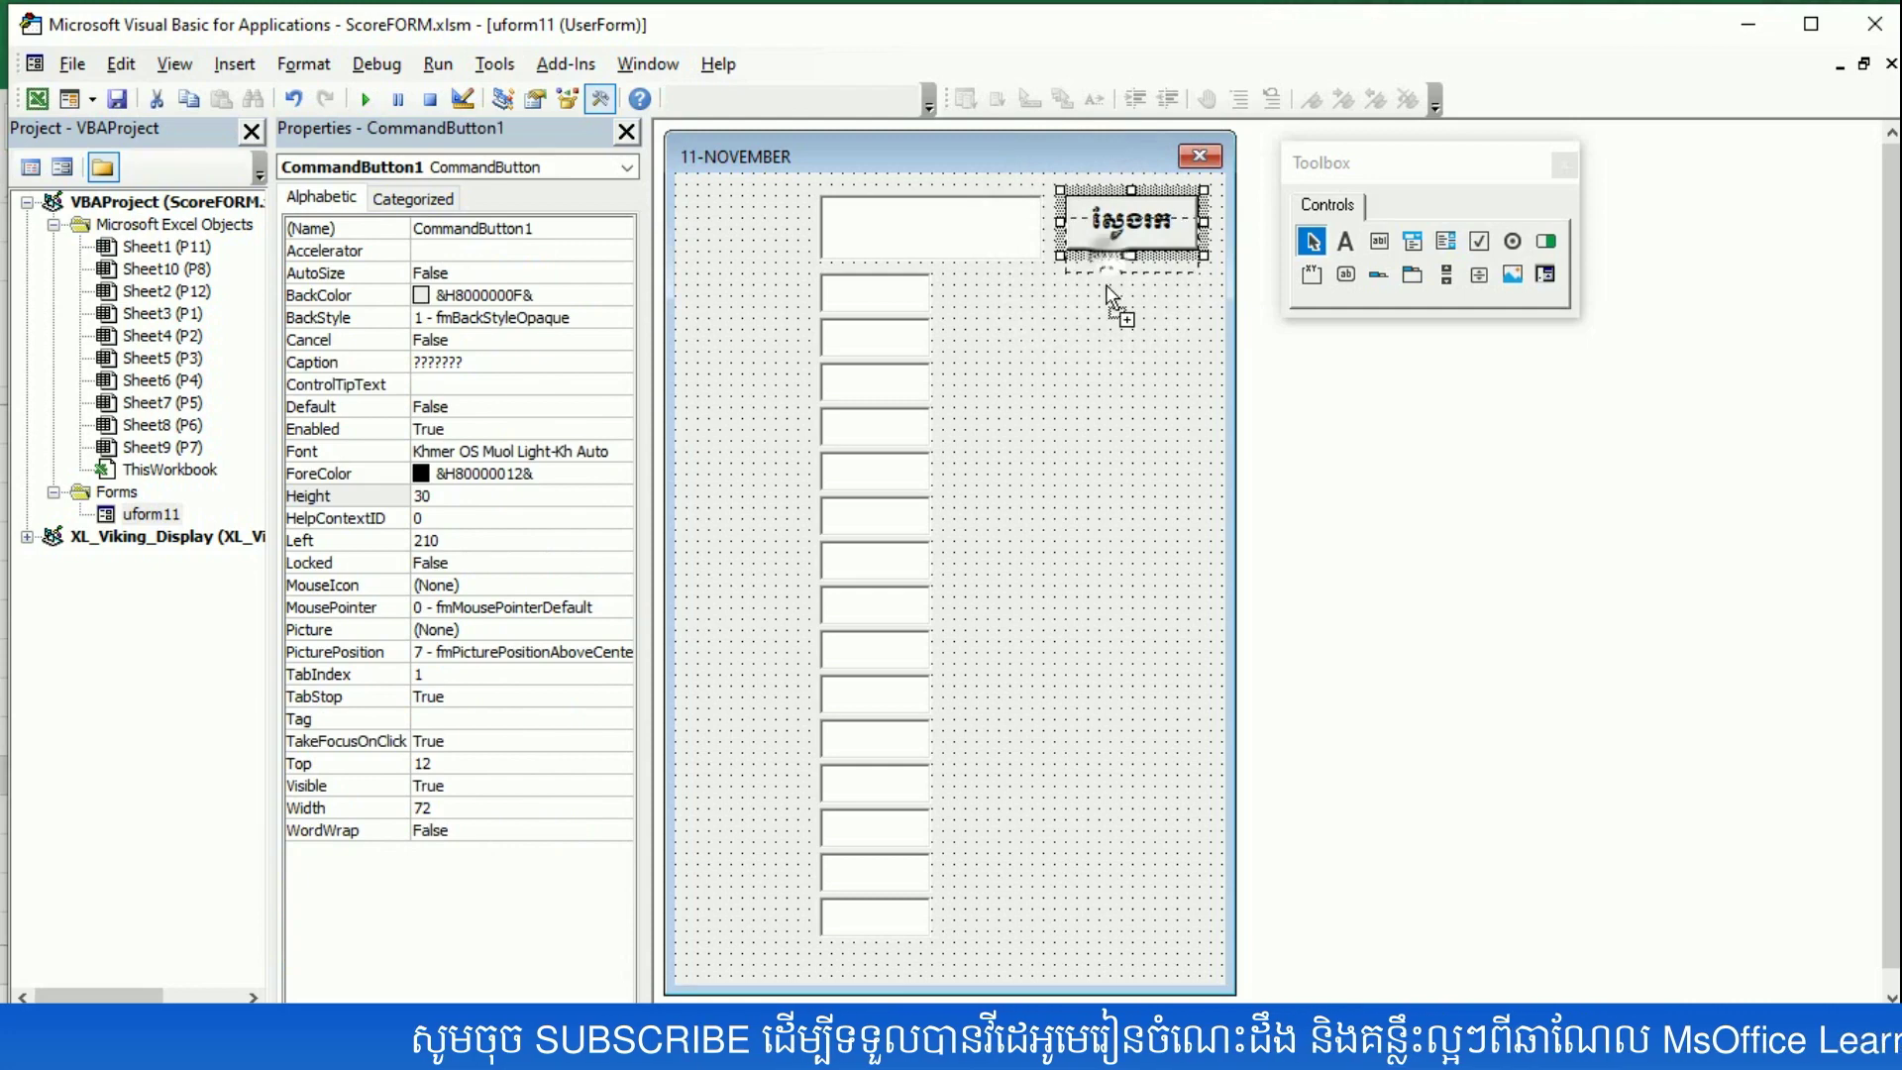
drag(1105, 283, 1110, 595)
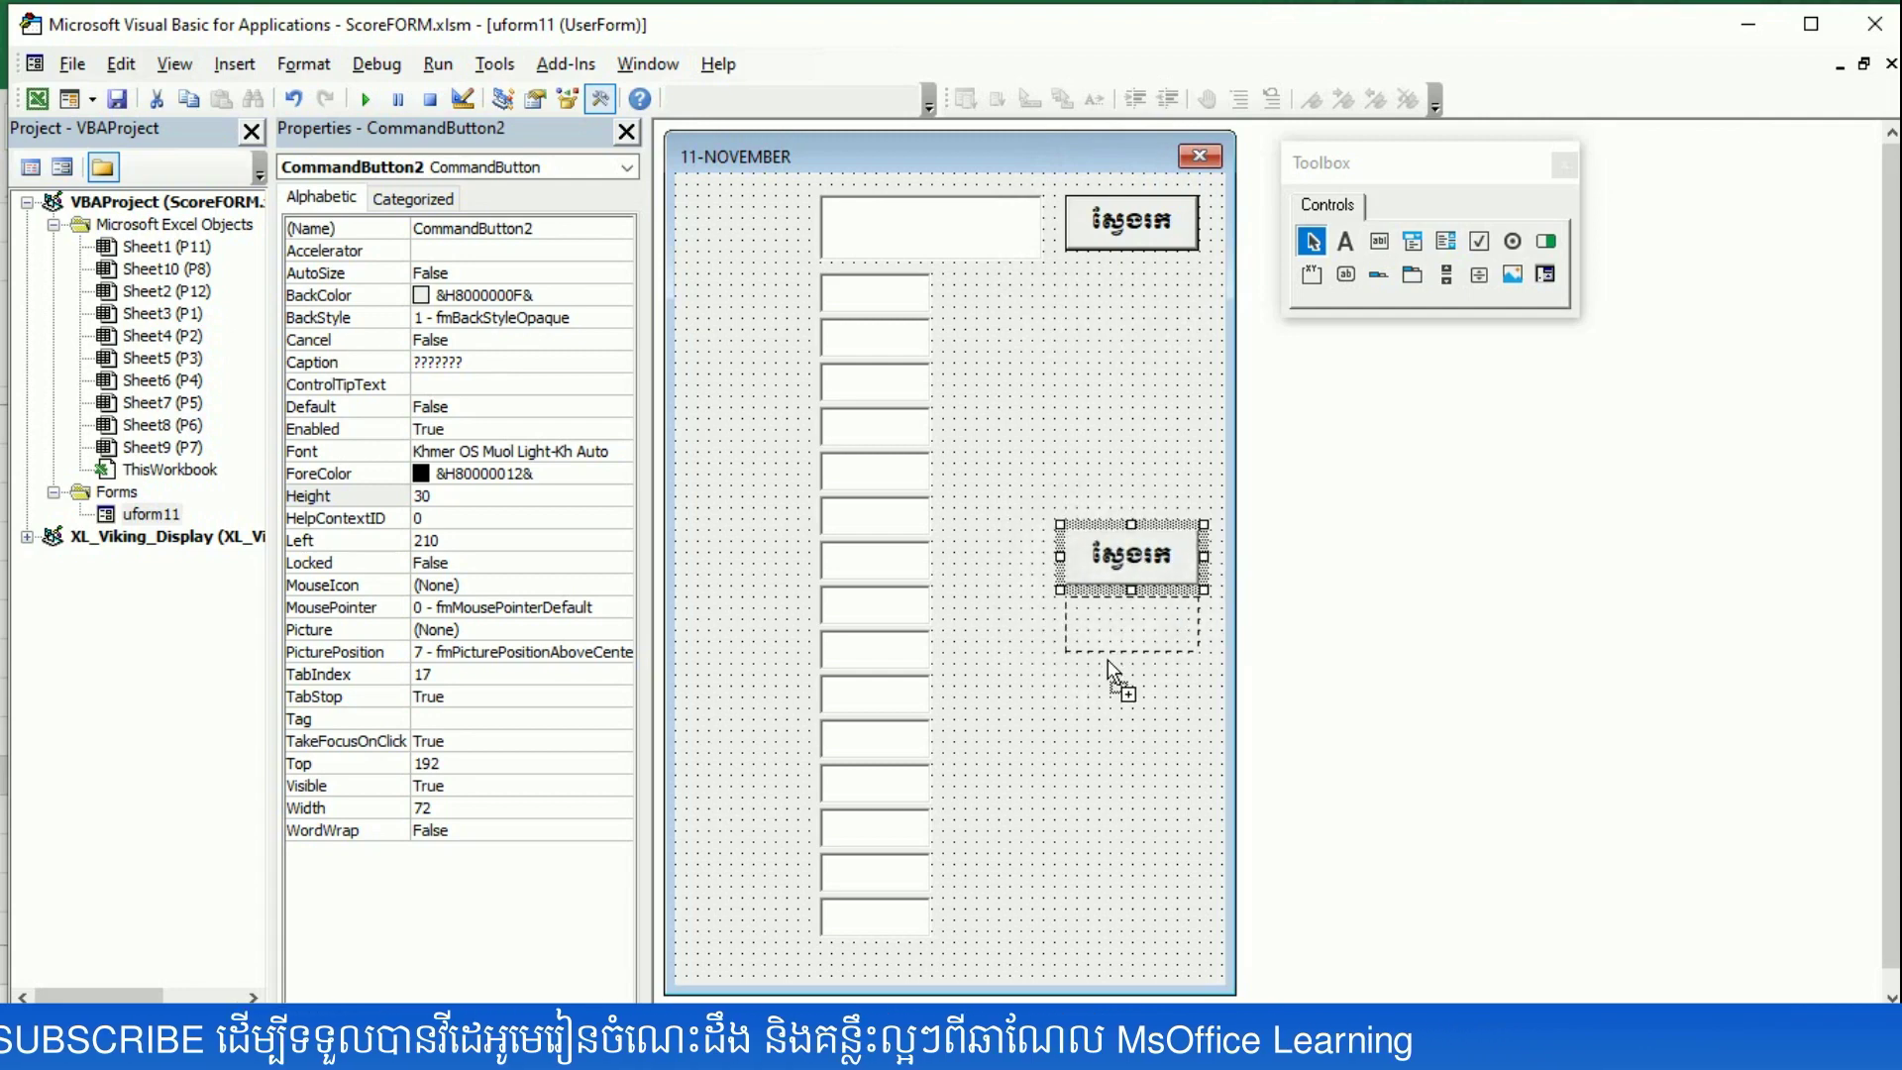
drag(1105, 666, 1109, 665)
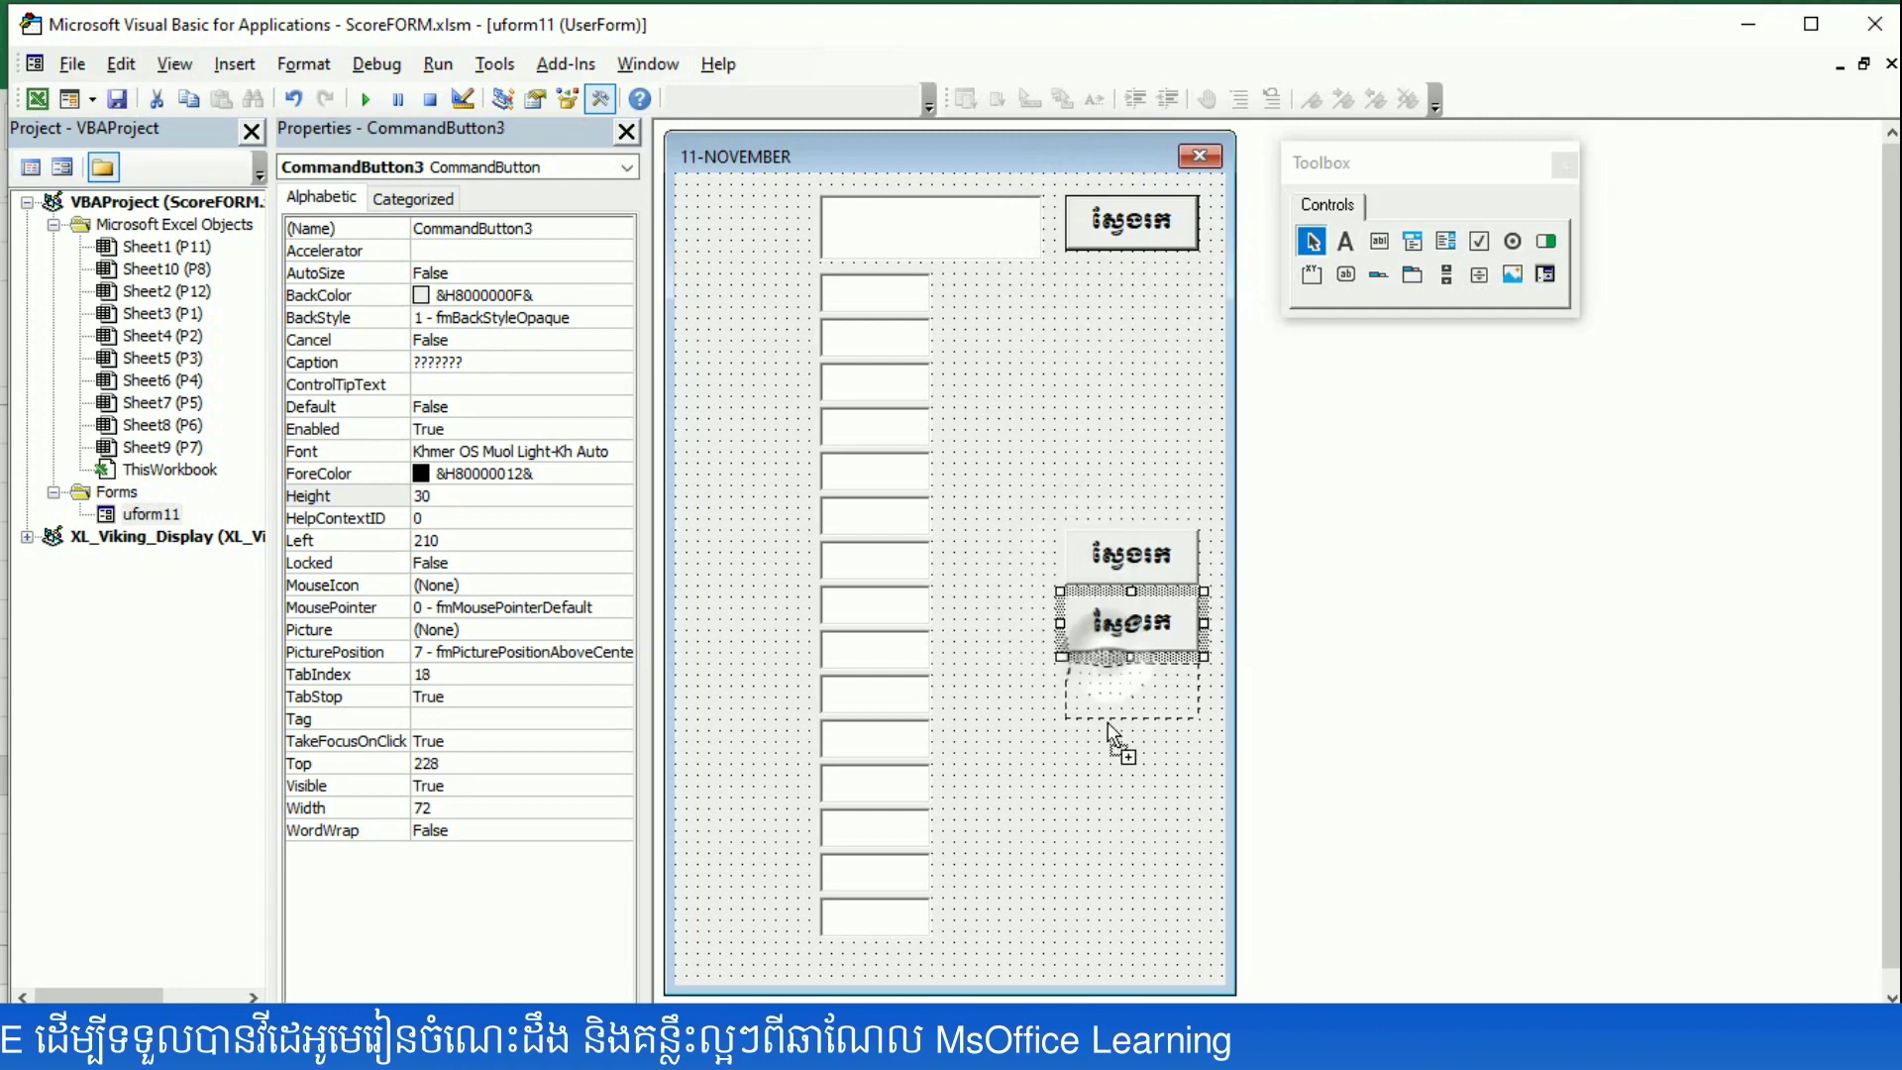
drag(1108, 722, 1107, 722)
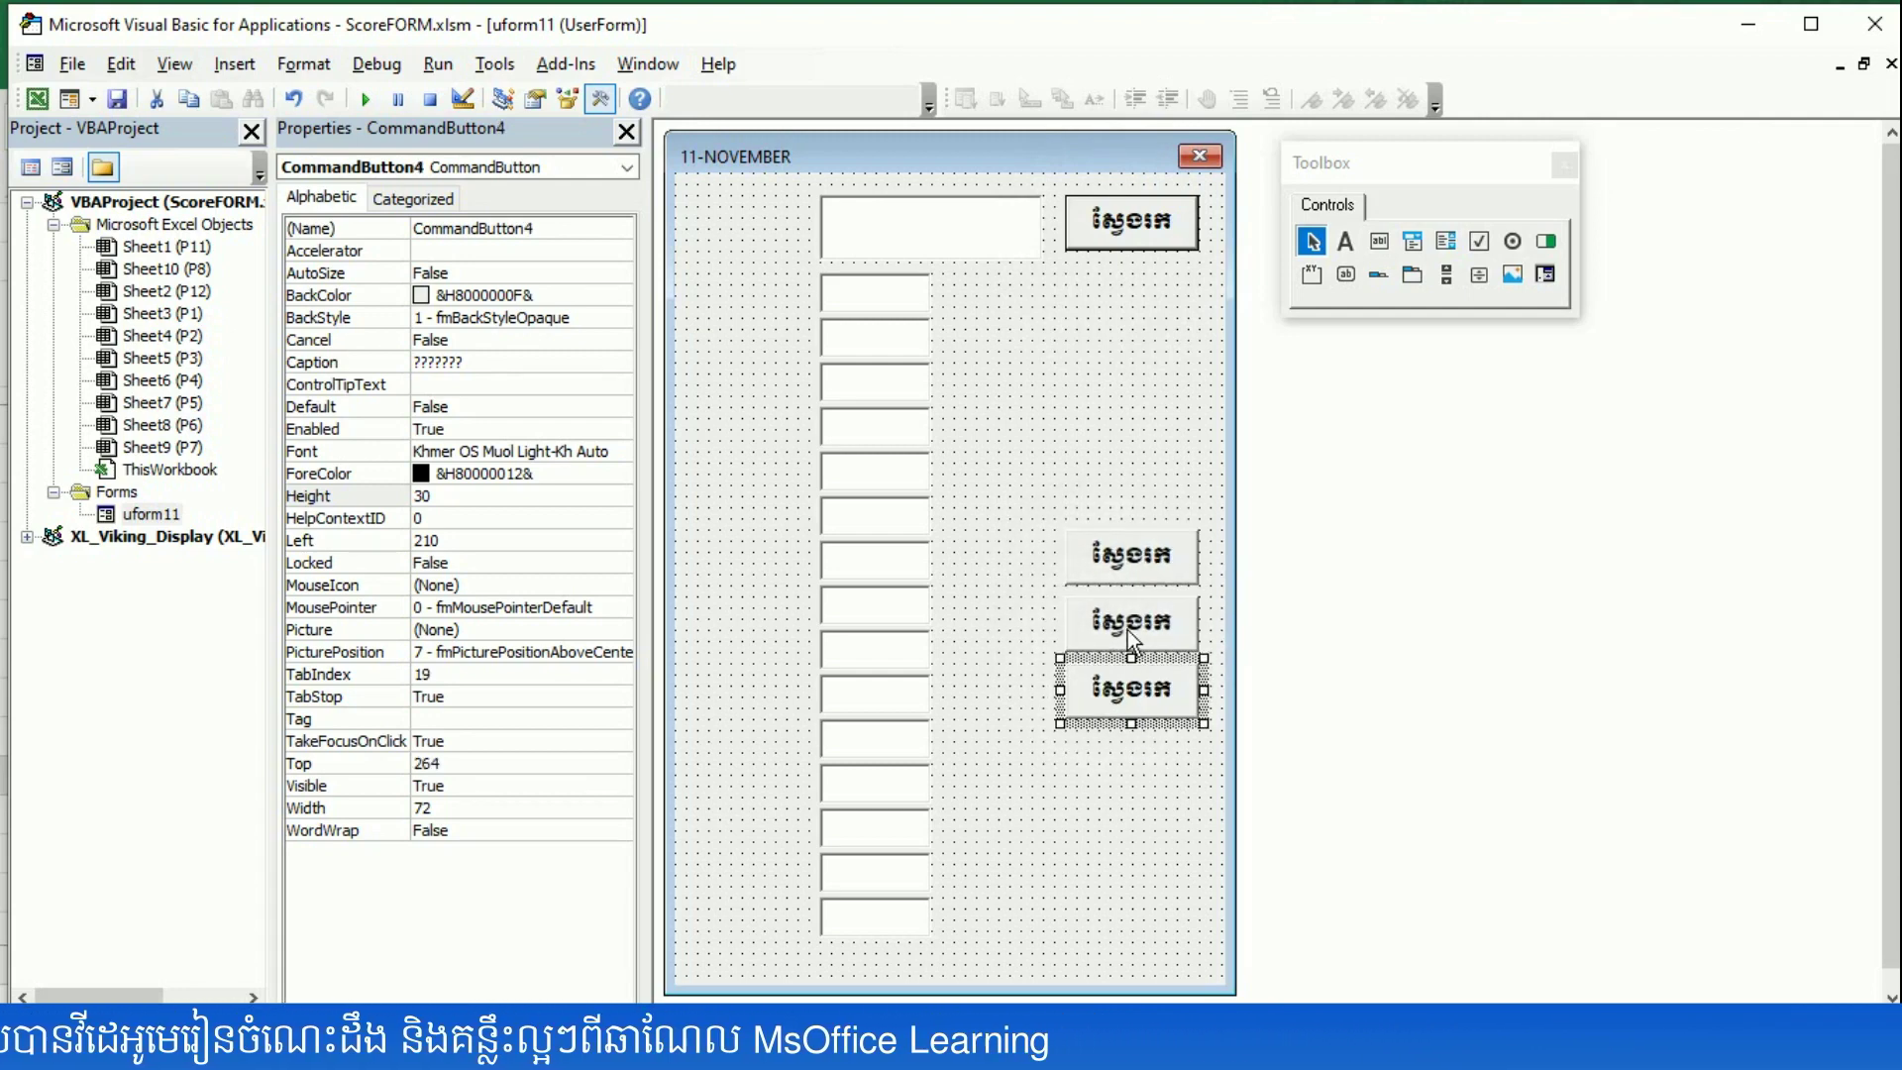
- Relabel the upper copied button កែតម្រូវ and open the middle button's click code
click(1123, 560)
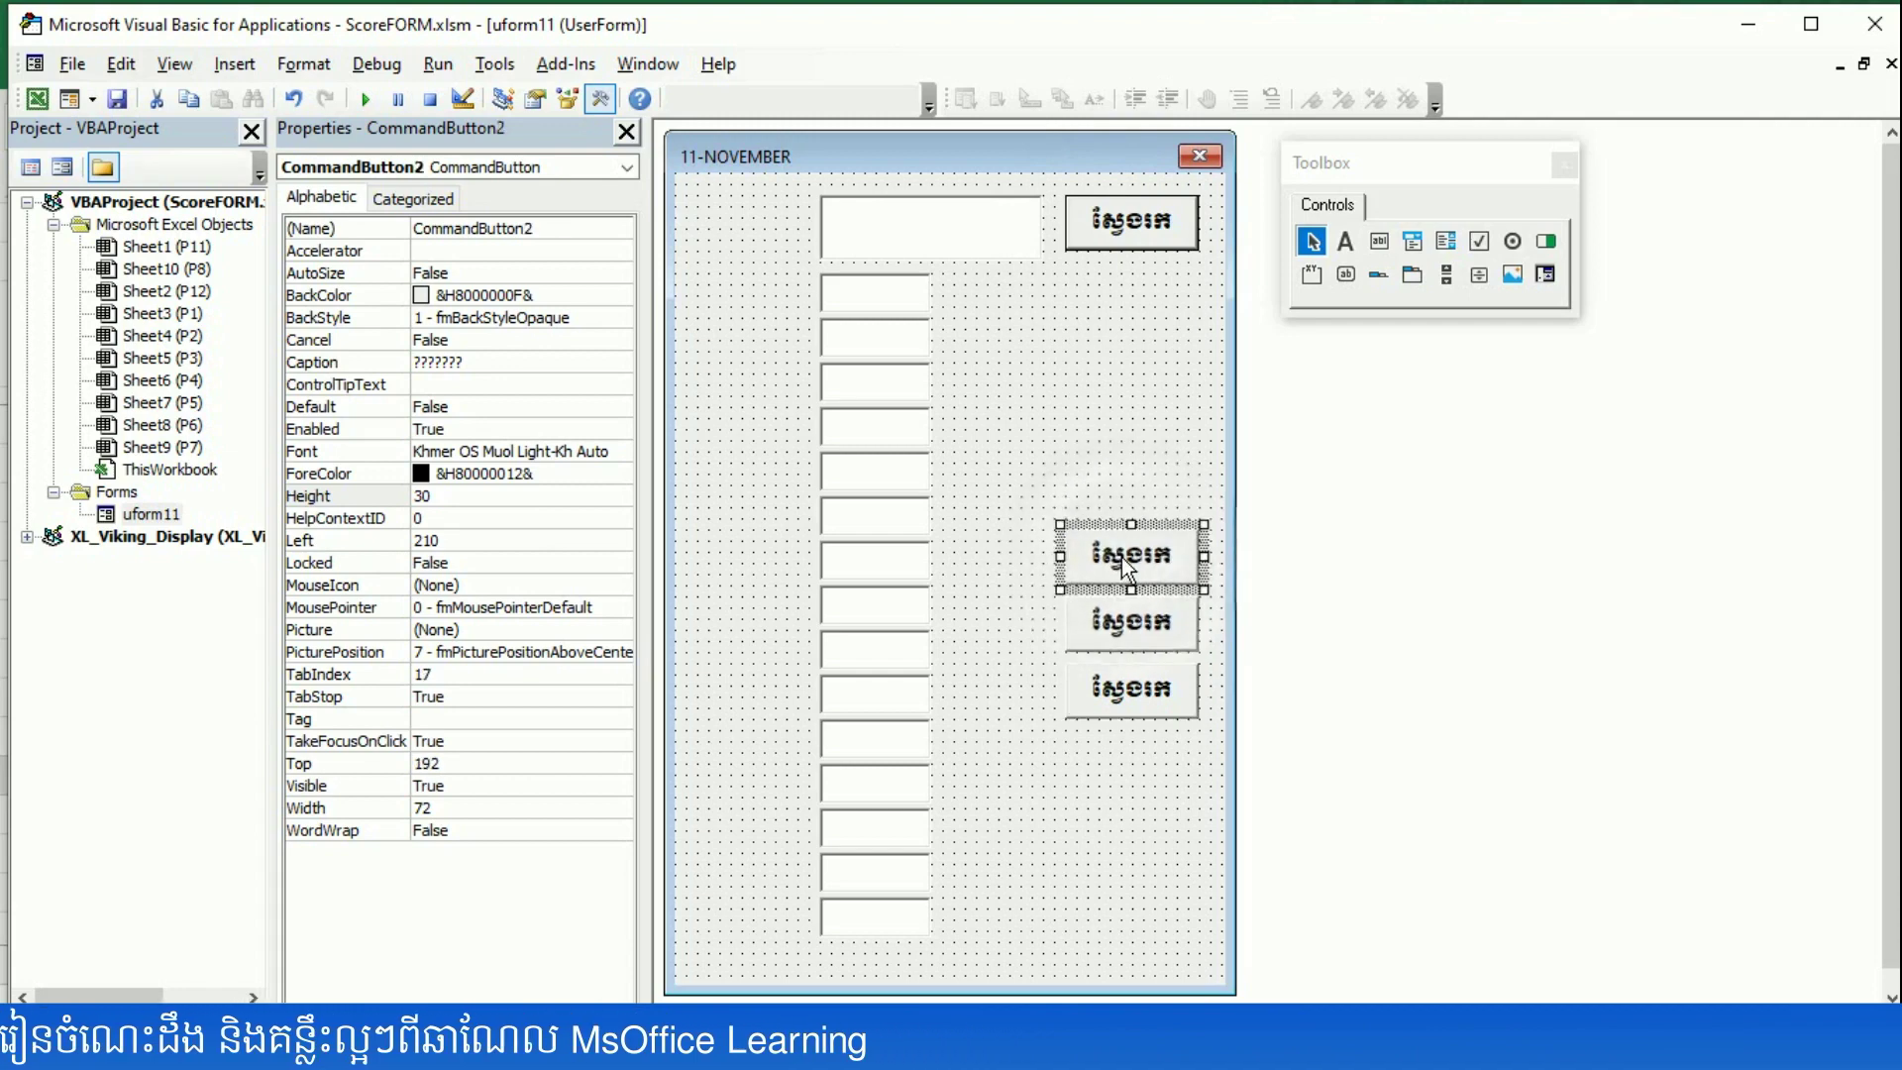
click(1122, 557)
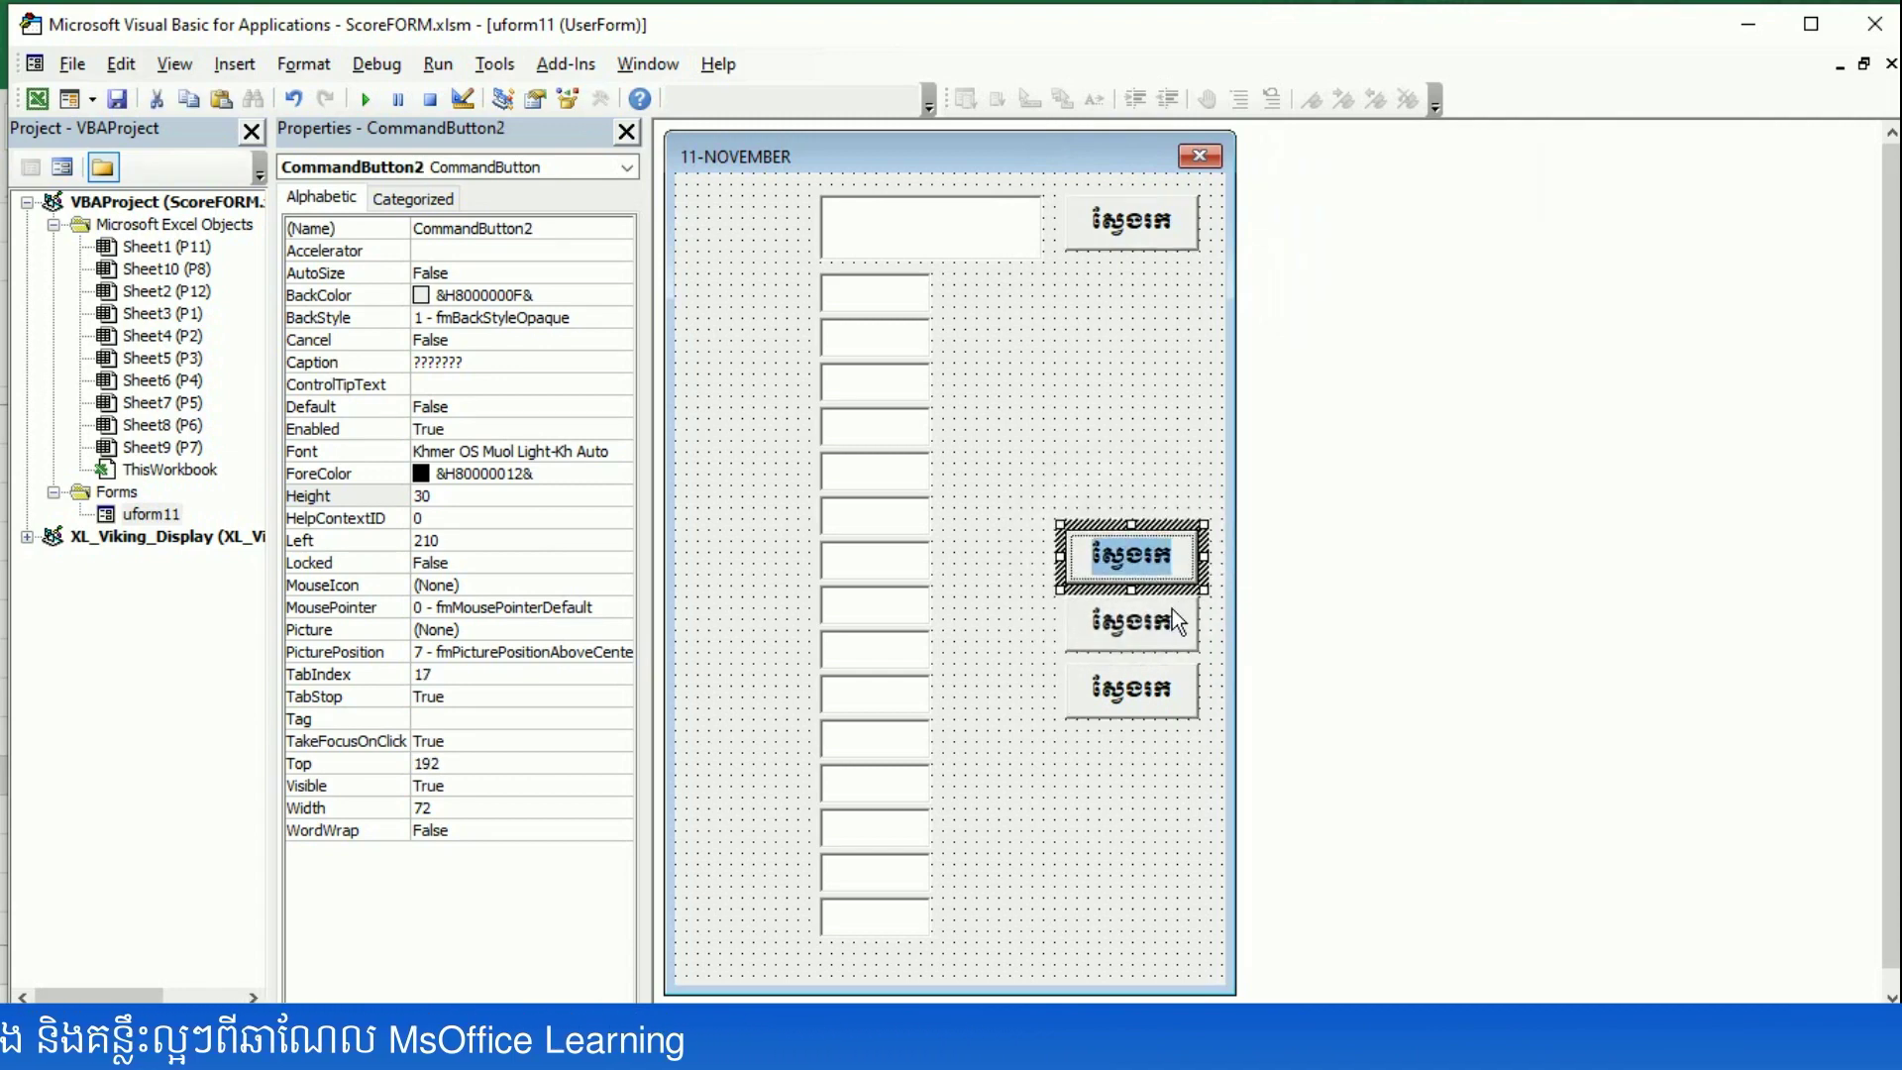
key(BackSpace)
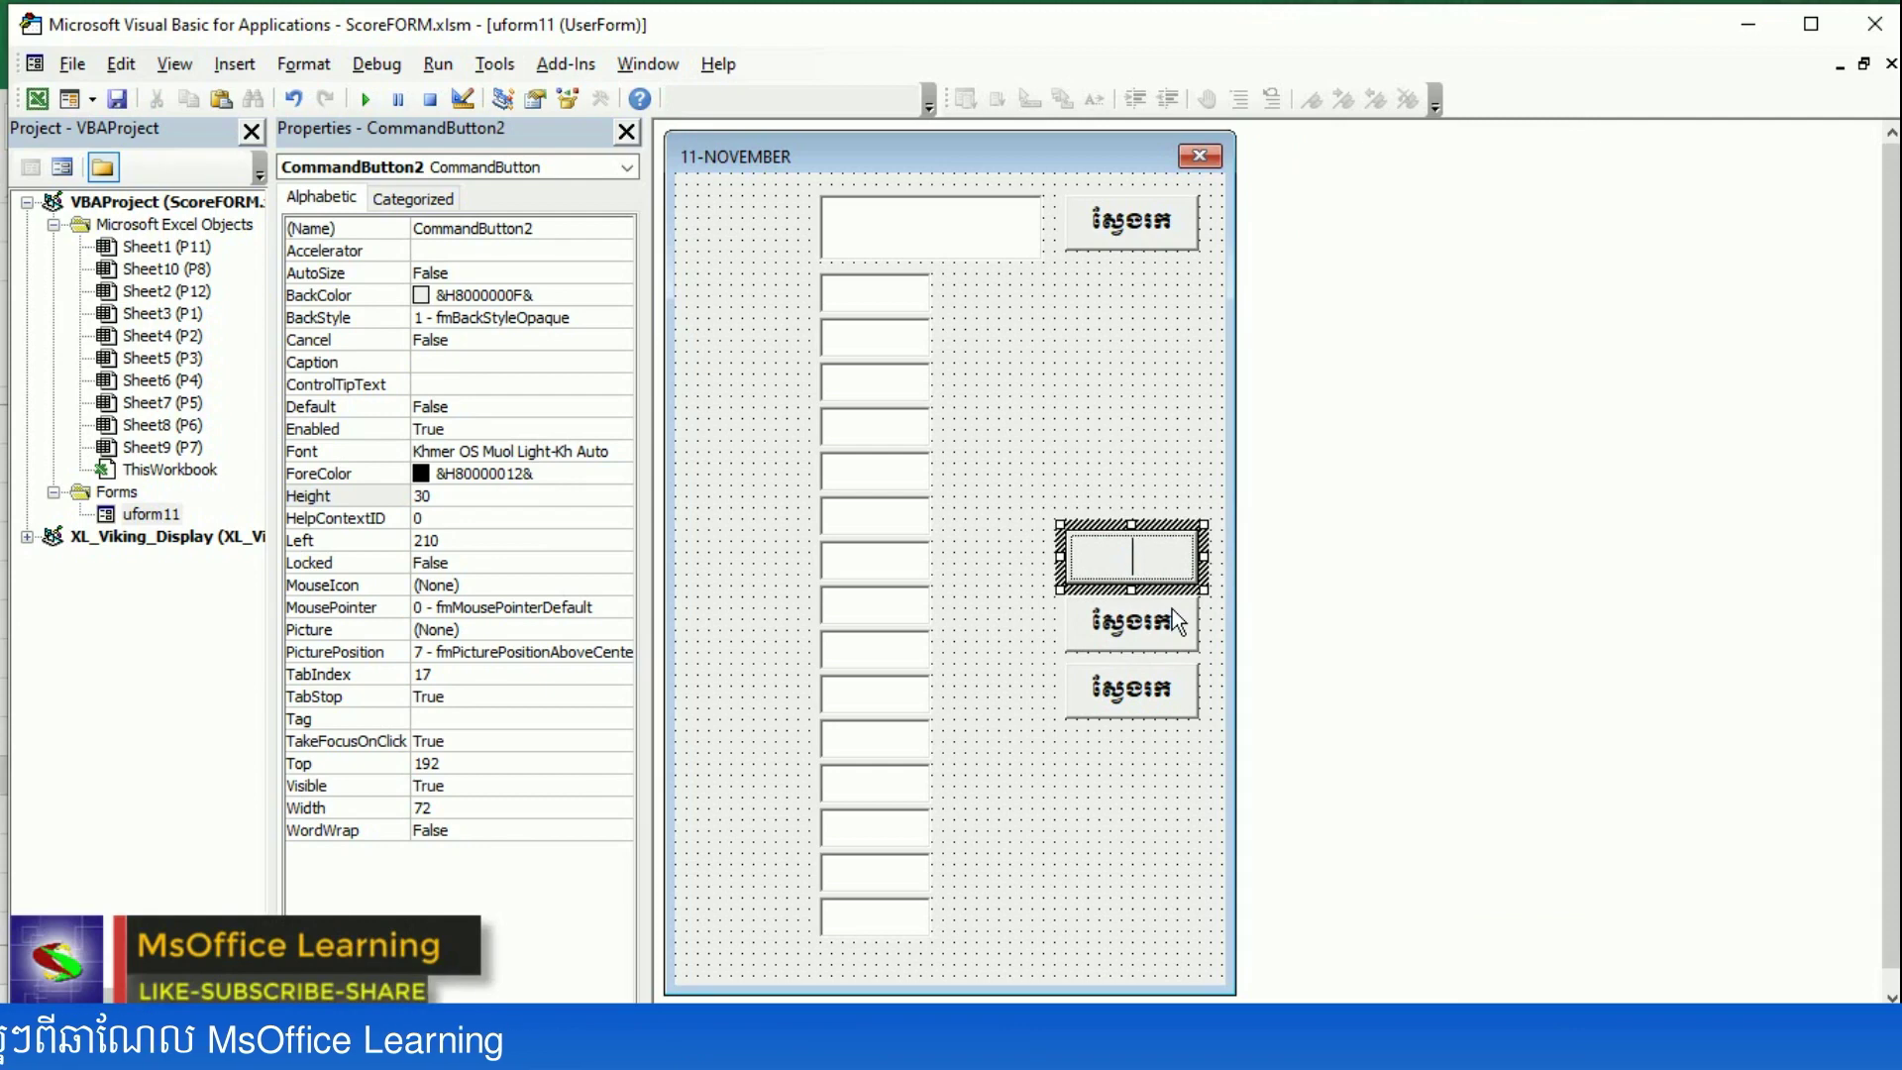
text(កែតម្រូវ)
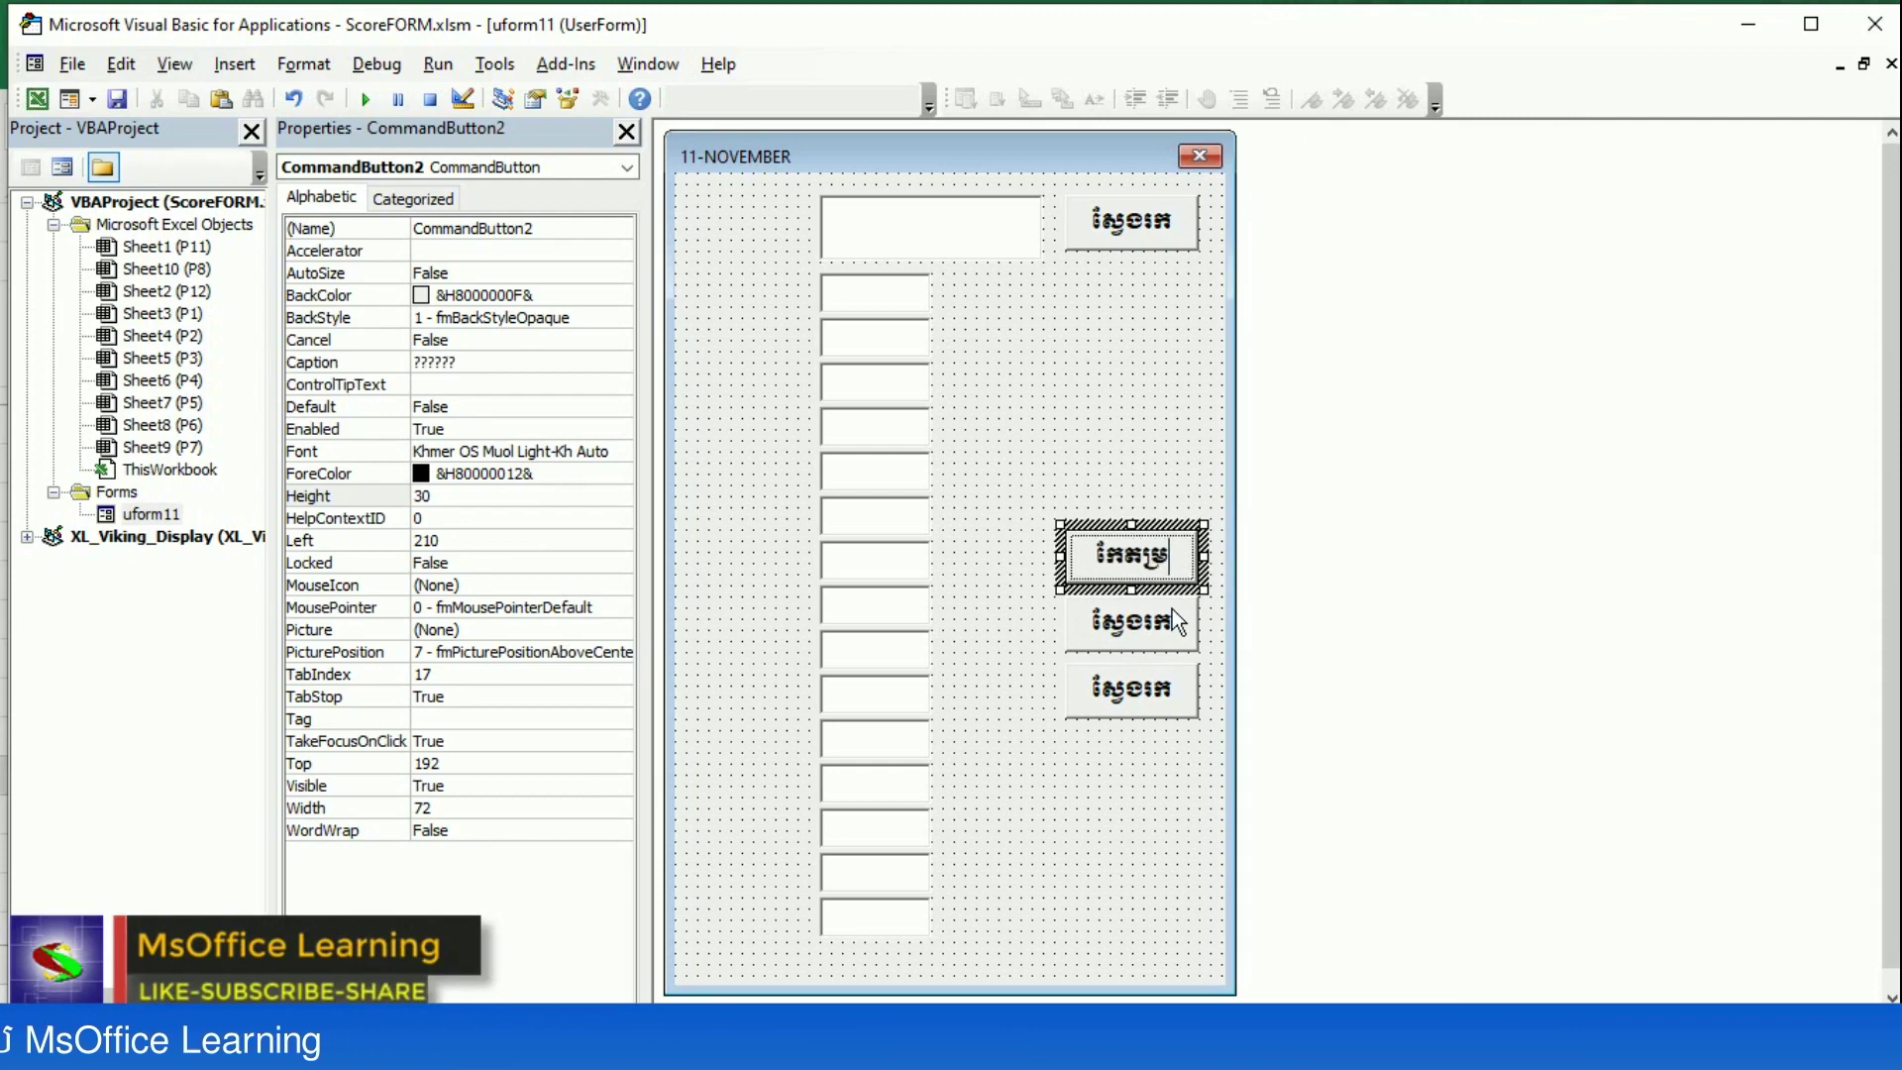
click(1091, 757)
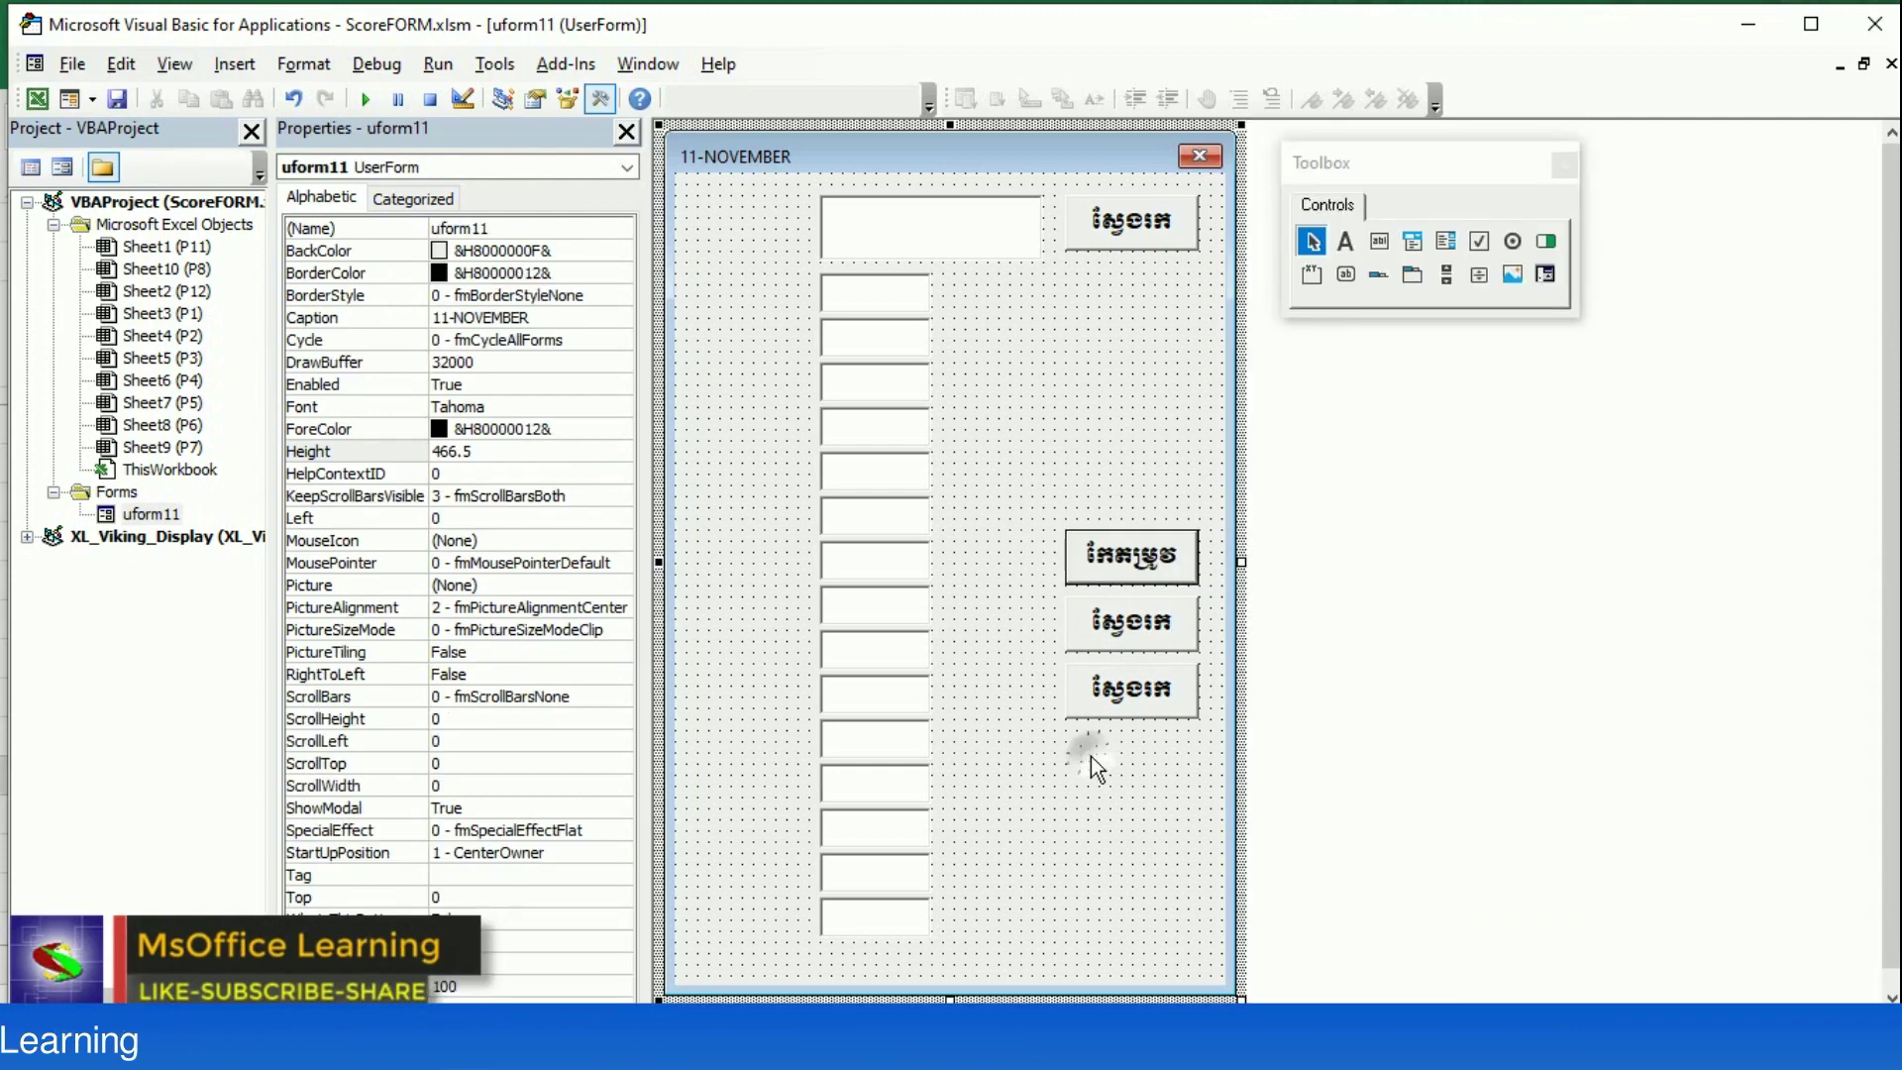
click(1131, 628)
double_click(1131, 628)
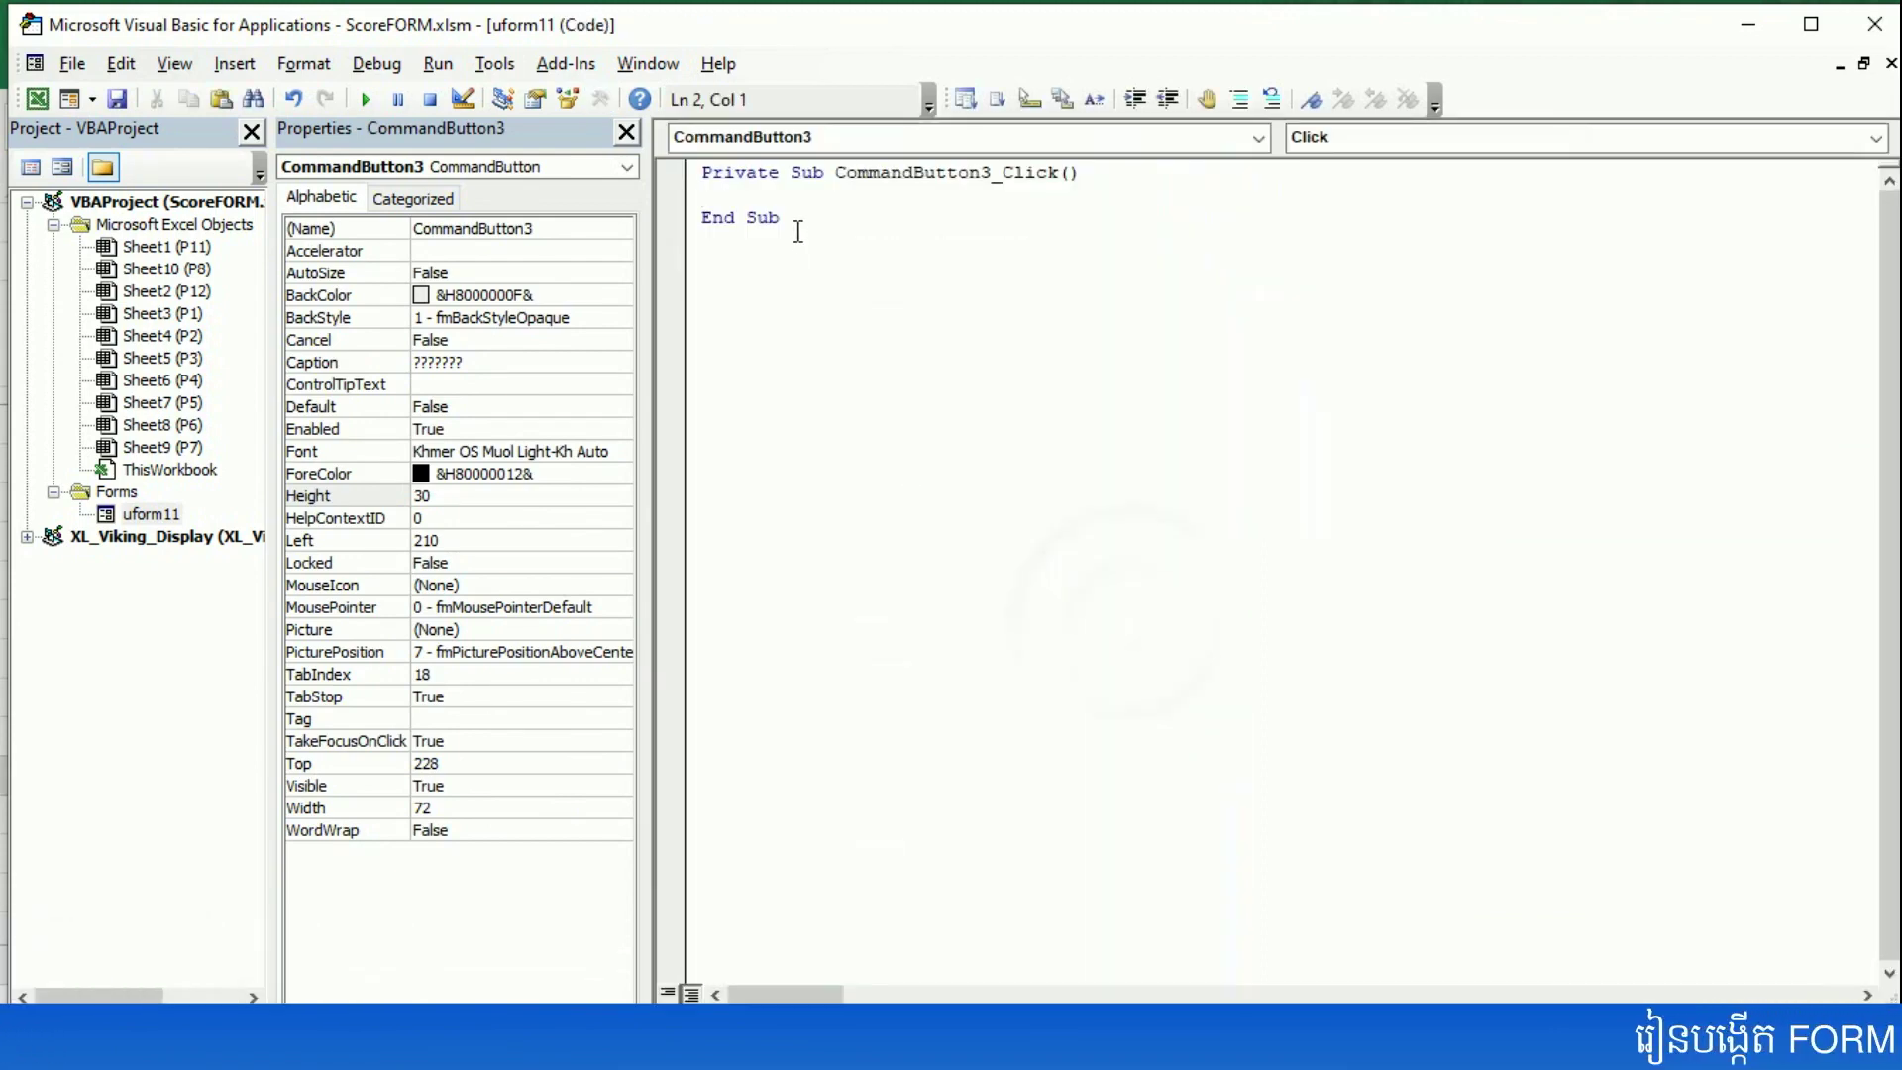
- Back in the form designer, caption CommandButton3 សម្អាត and CommandButton4 ចាកចេញ
double_click(139, 516)
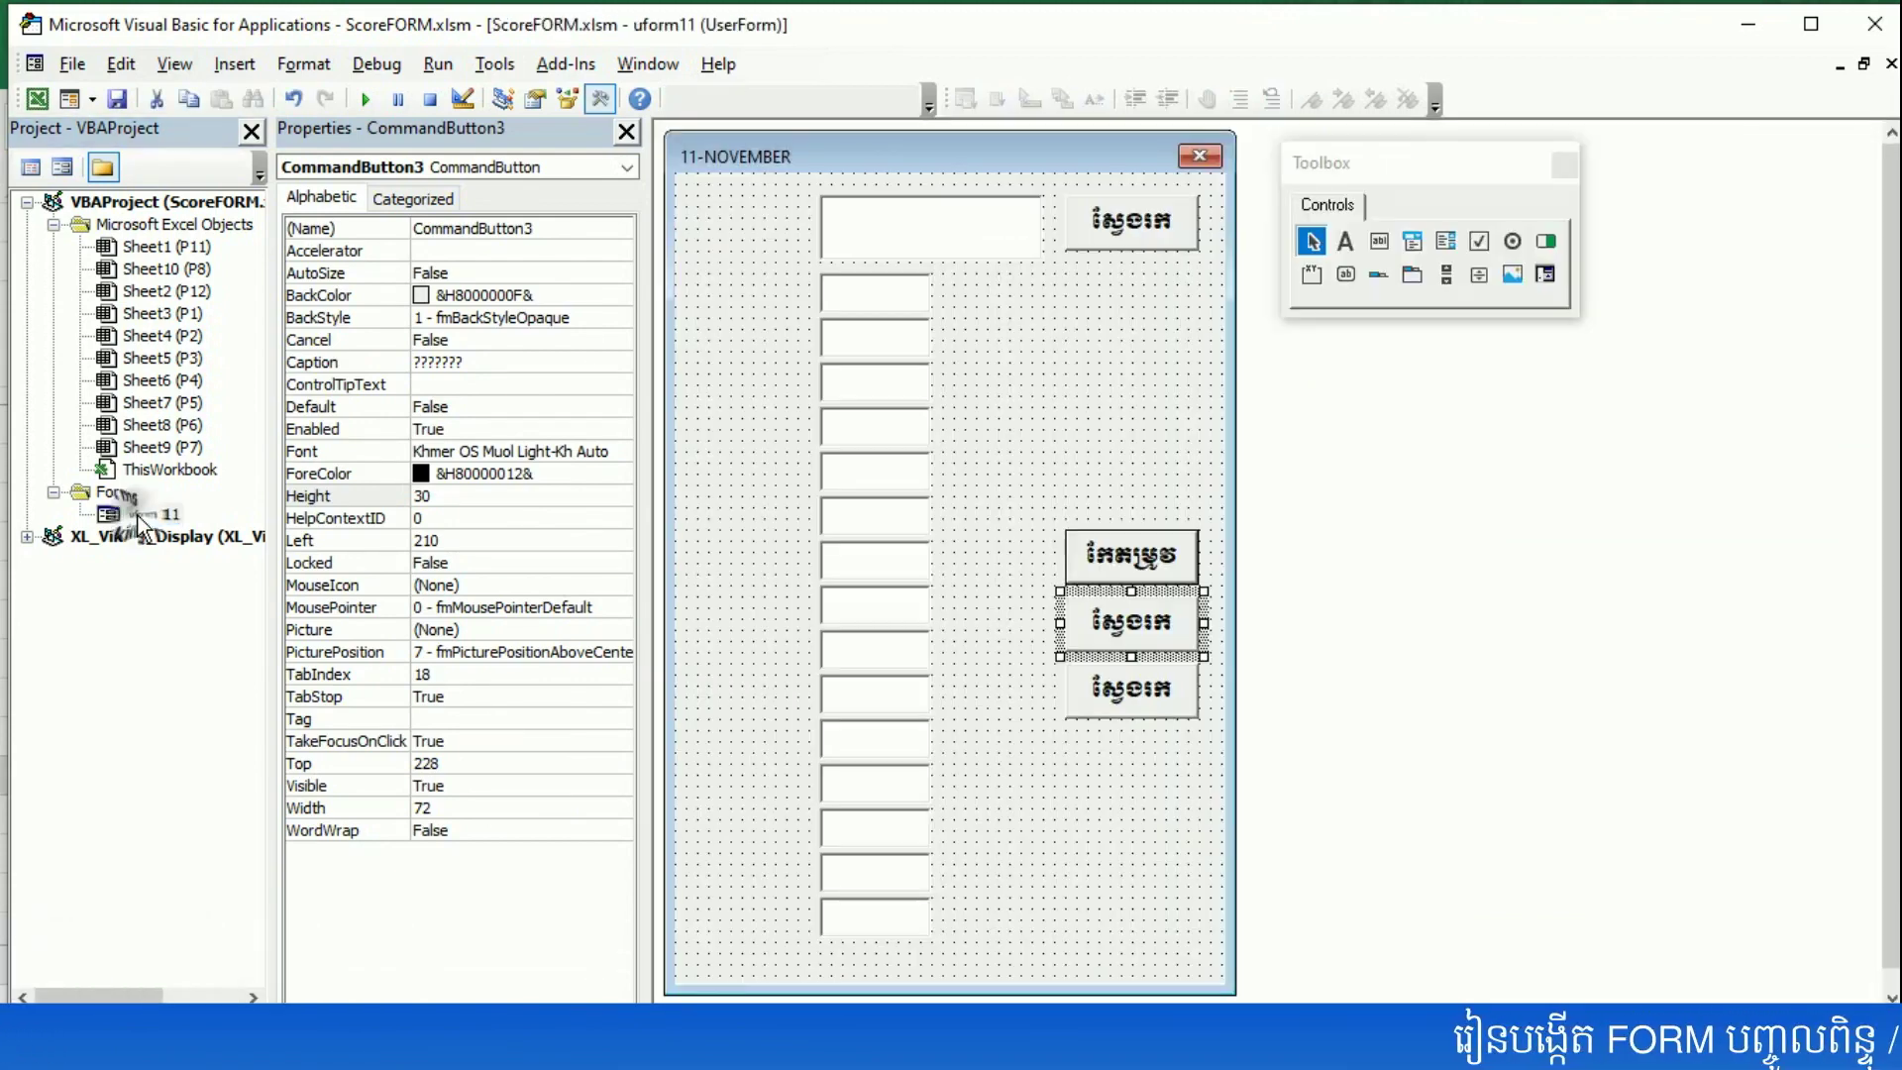
click(1126, 630)
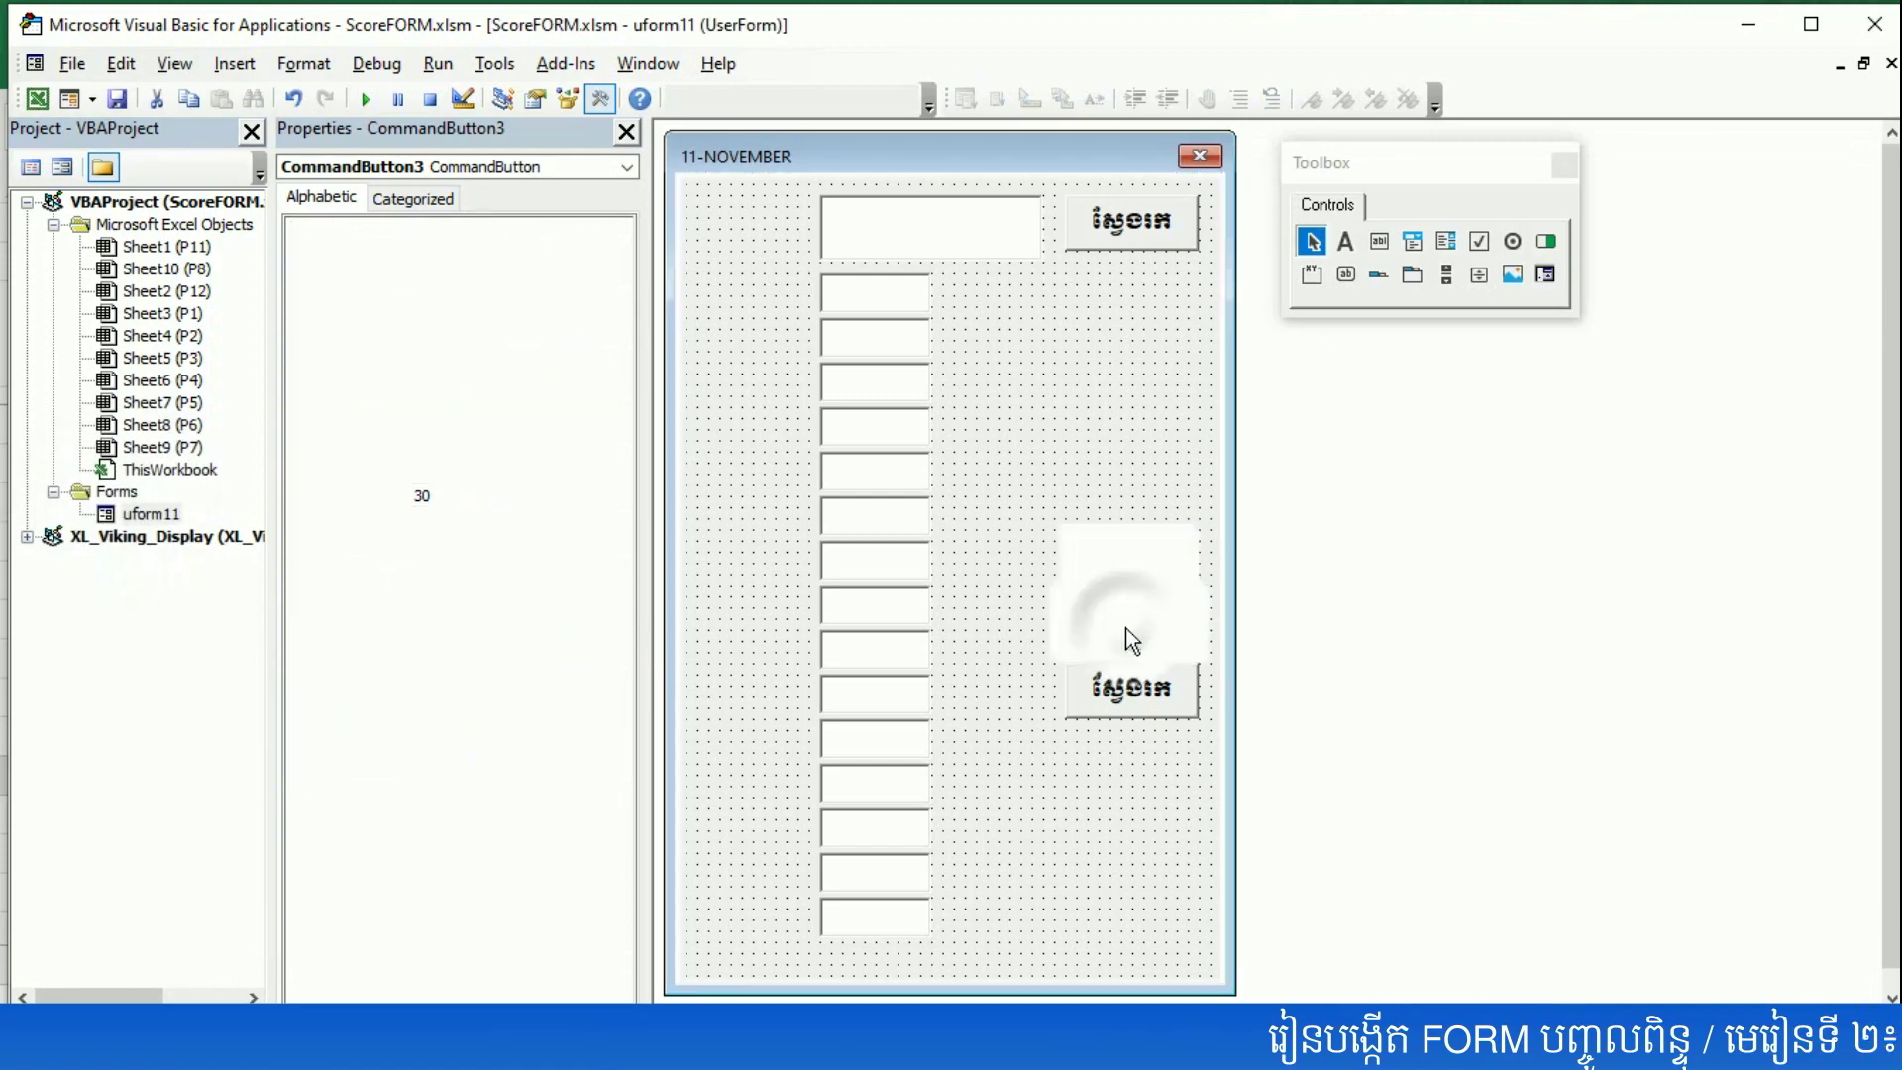
text(សម្អាត)
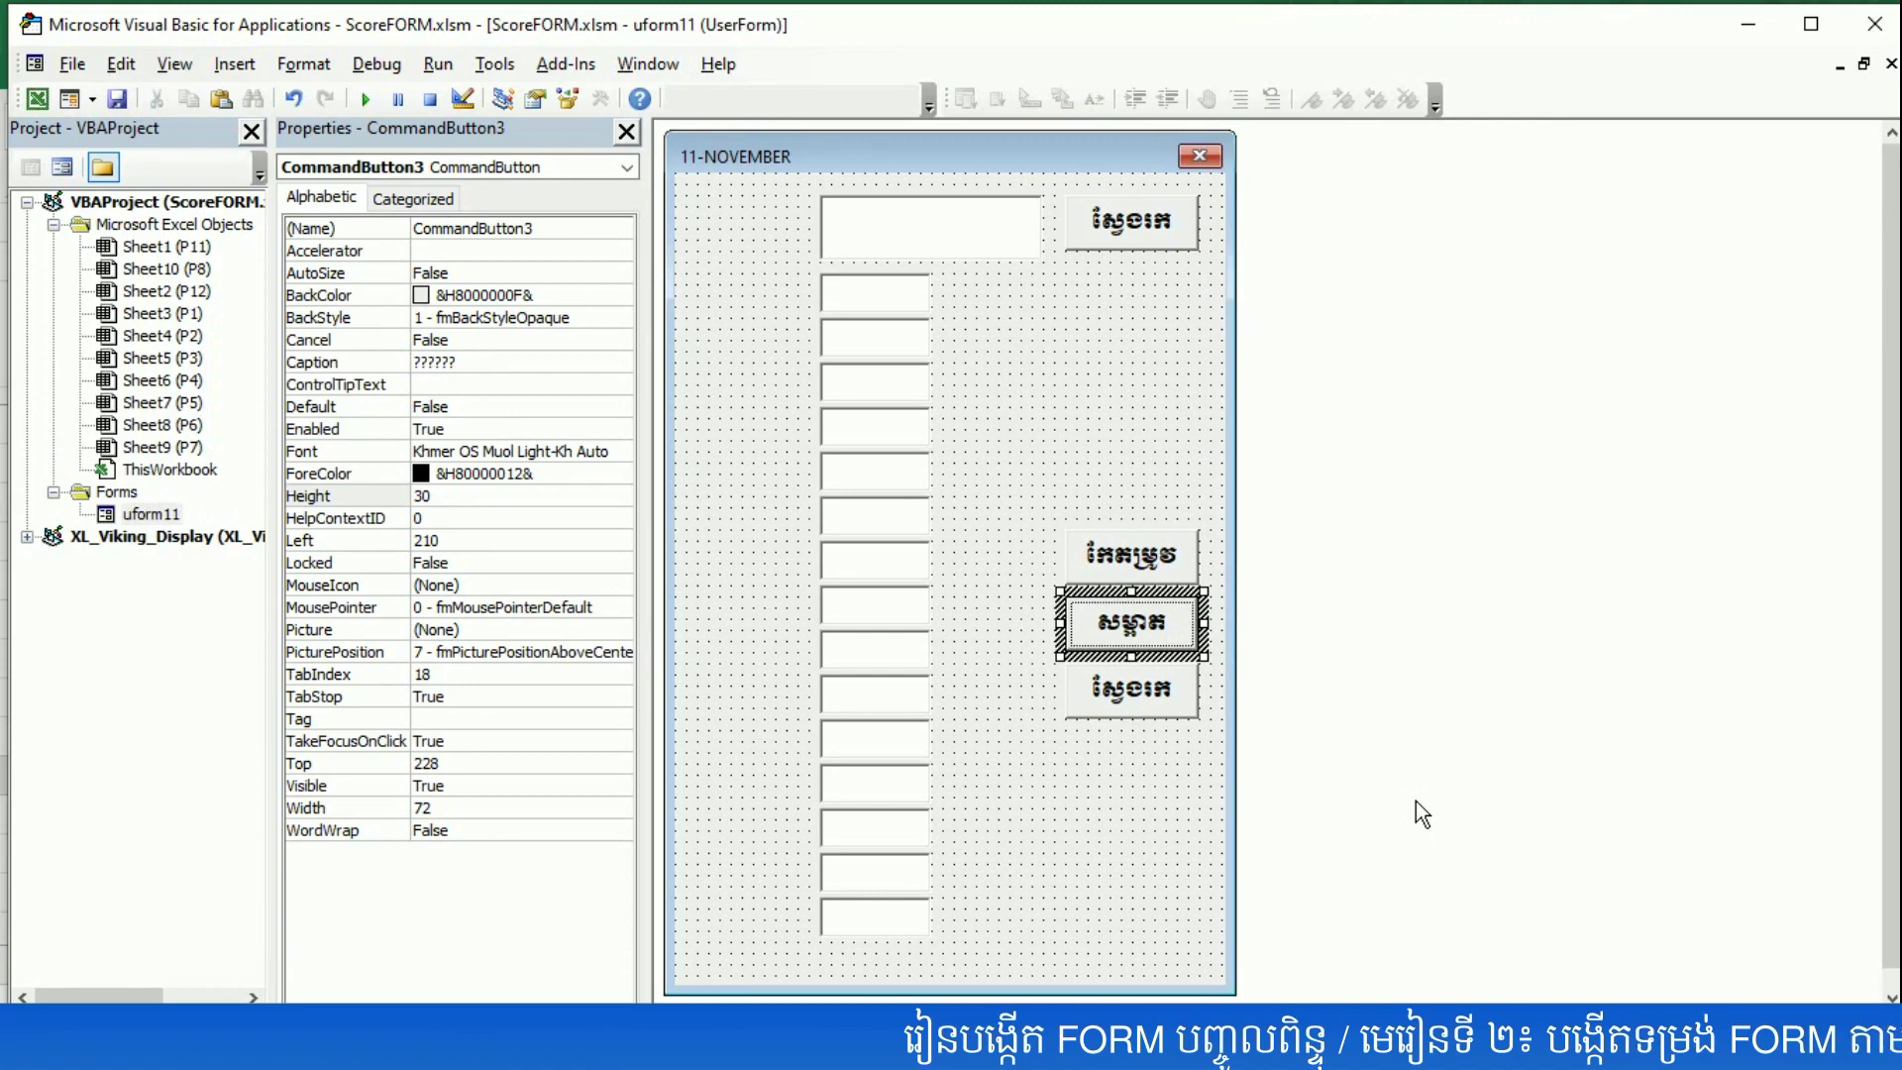
click(1144, 704)
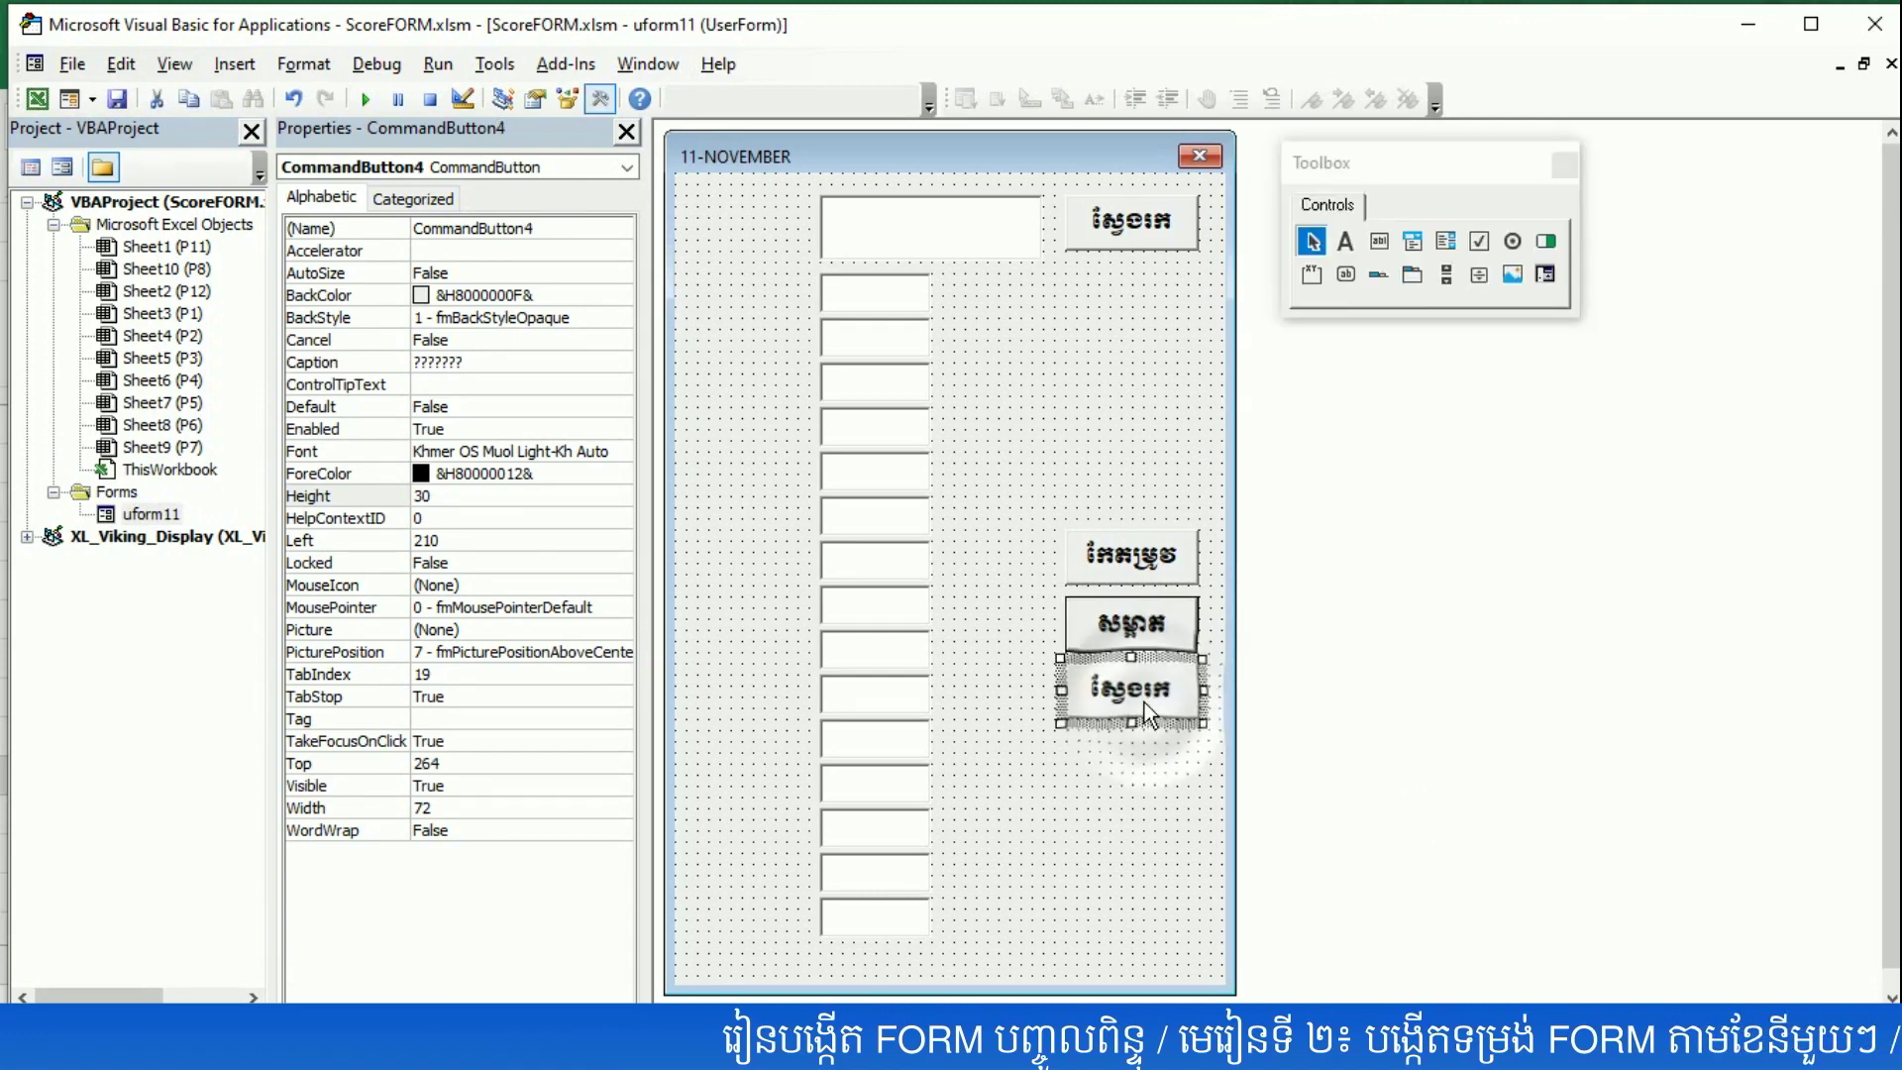
click(1144, 703)
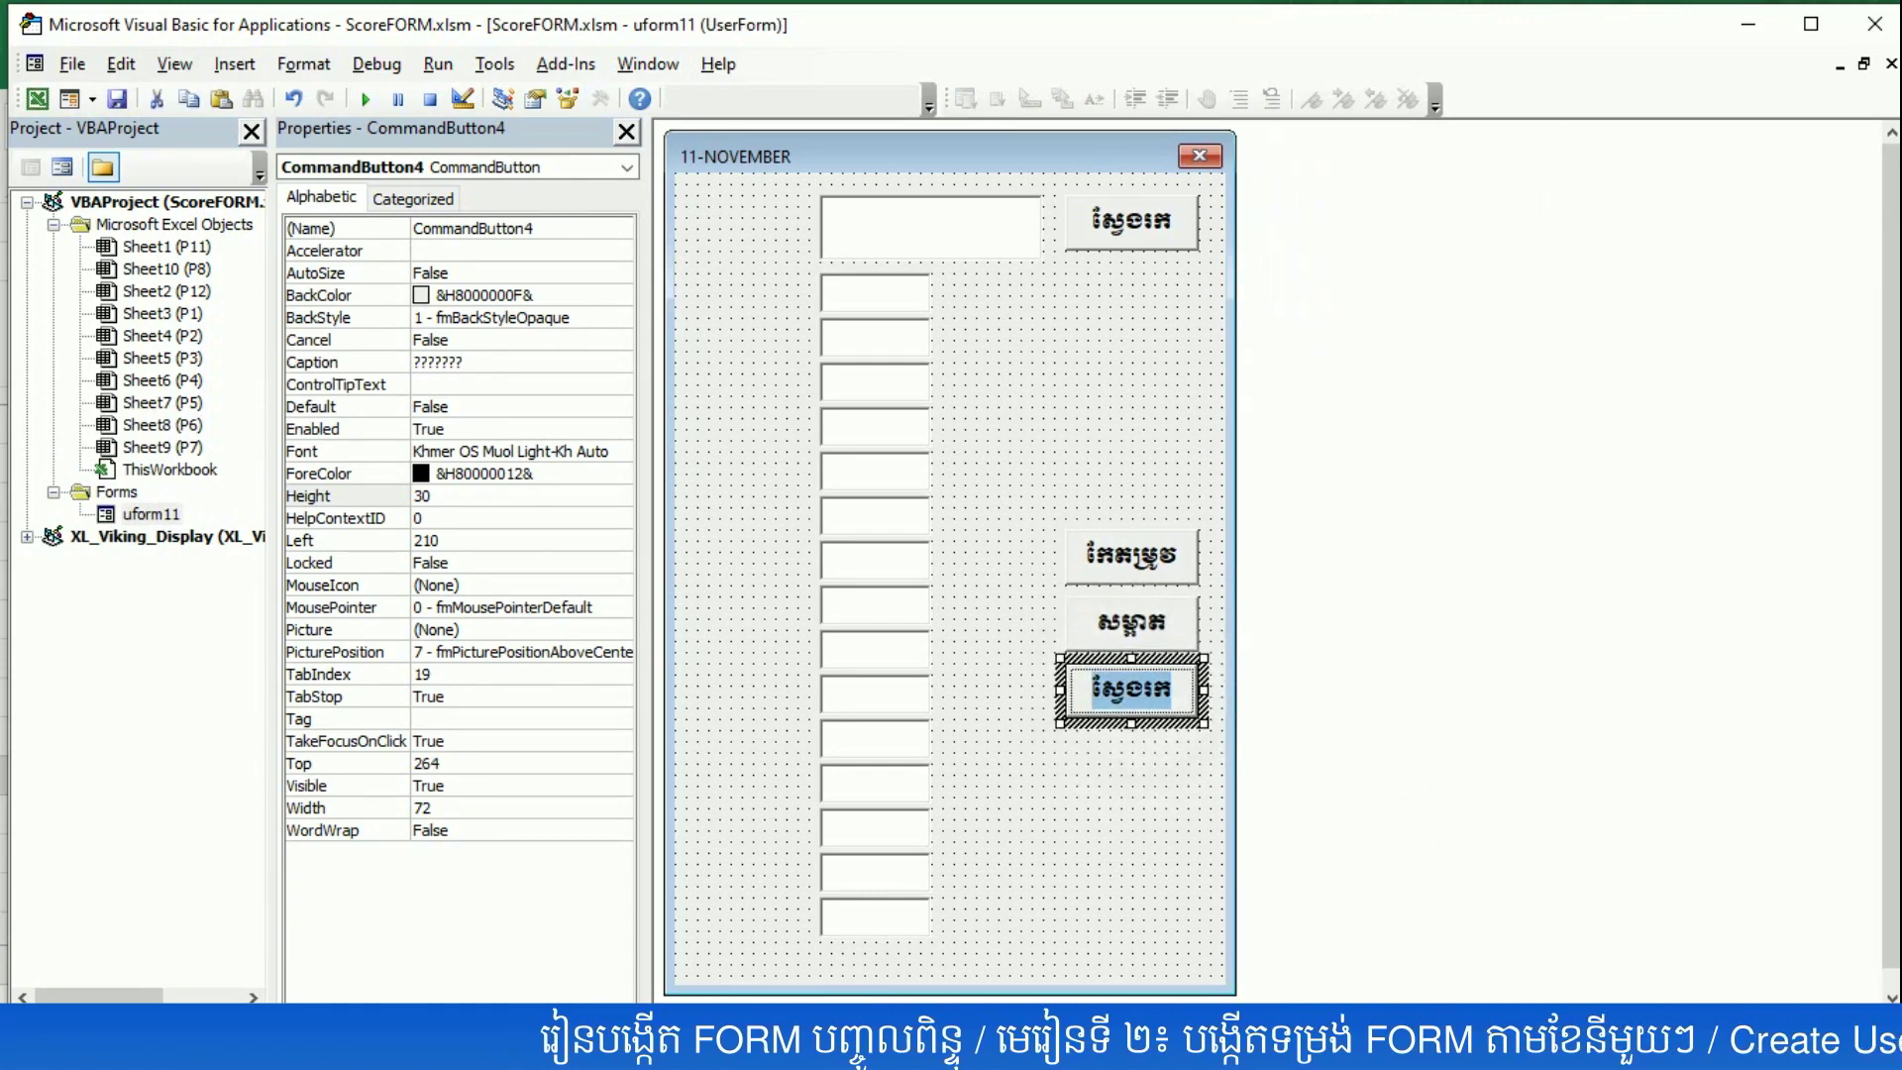
text(ចាកចេញ)
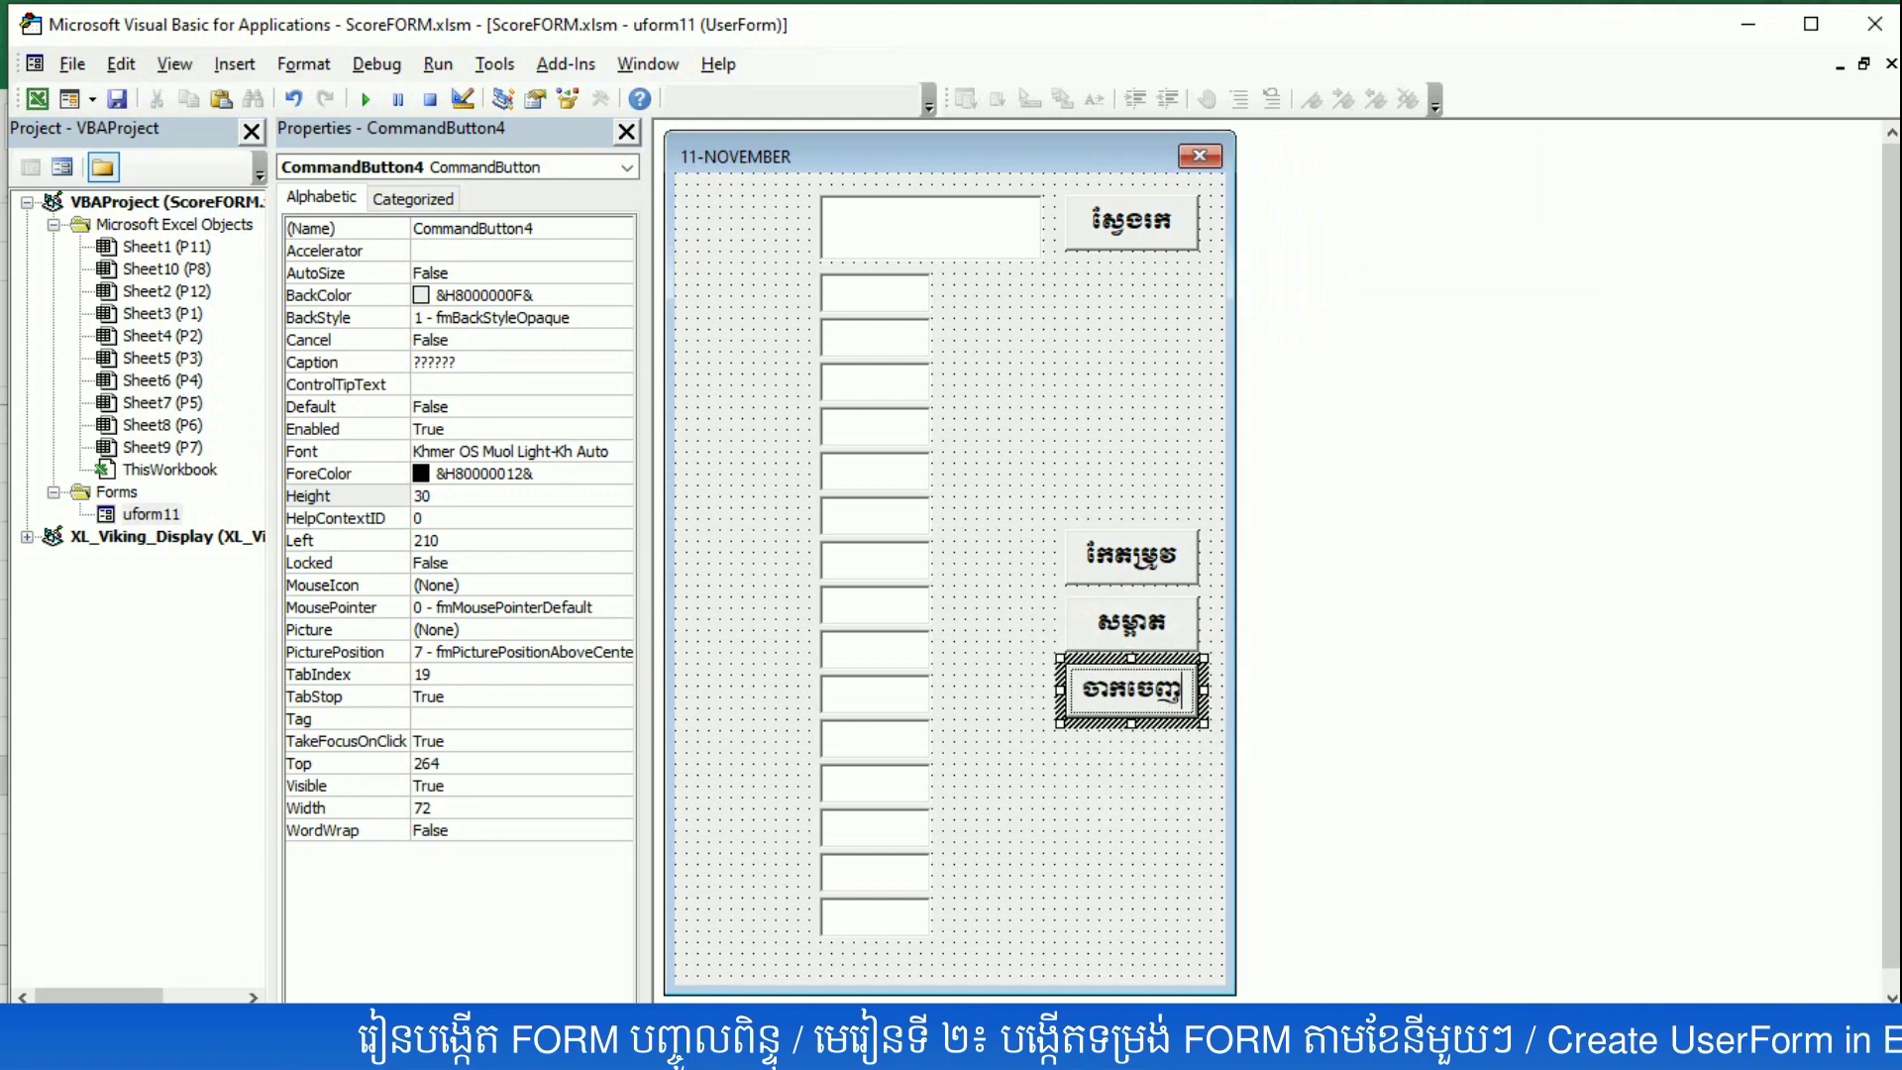
click(1077, 853)
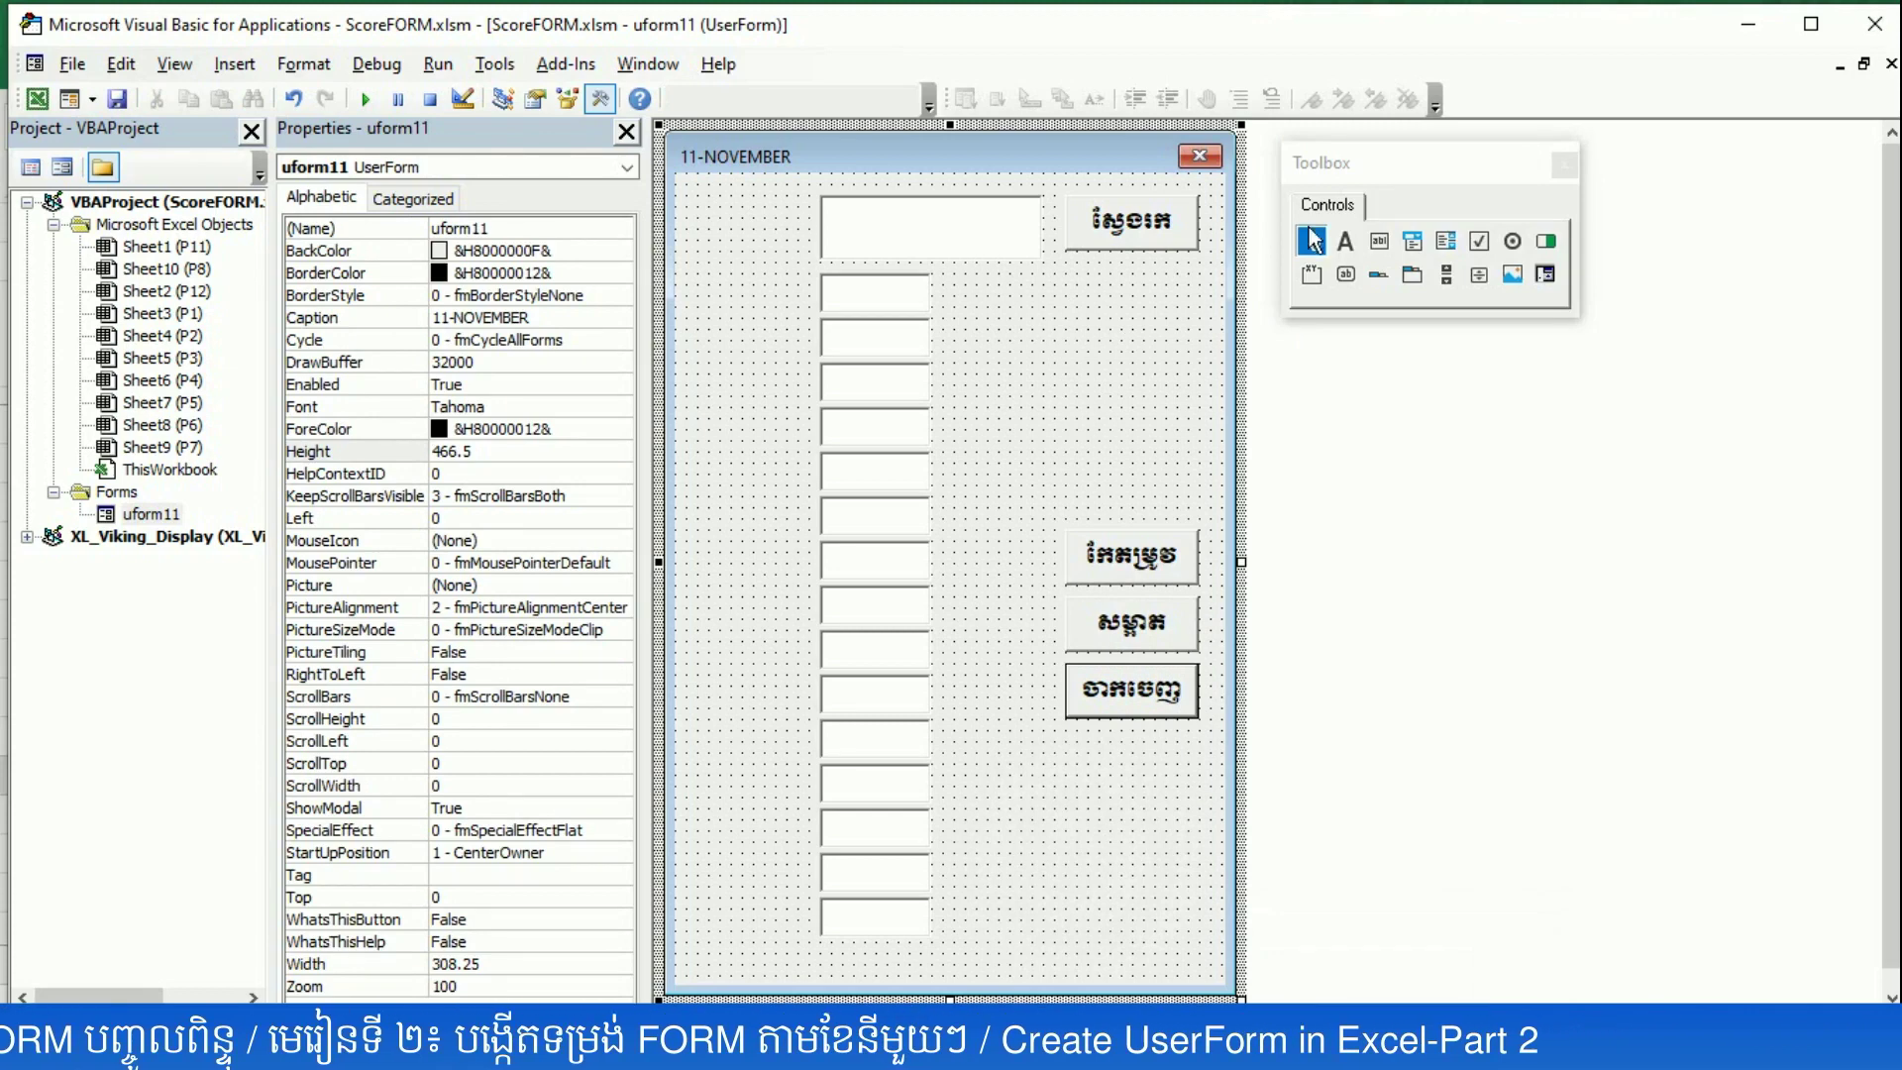
- Place a text box on the form's right, align it with the buttons, and Ctrl-drag a copy below it
click(1380, 241)
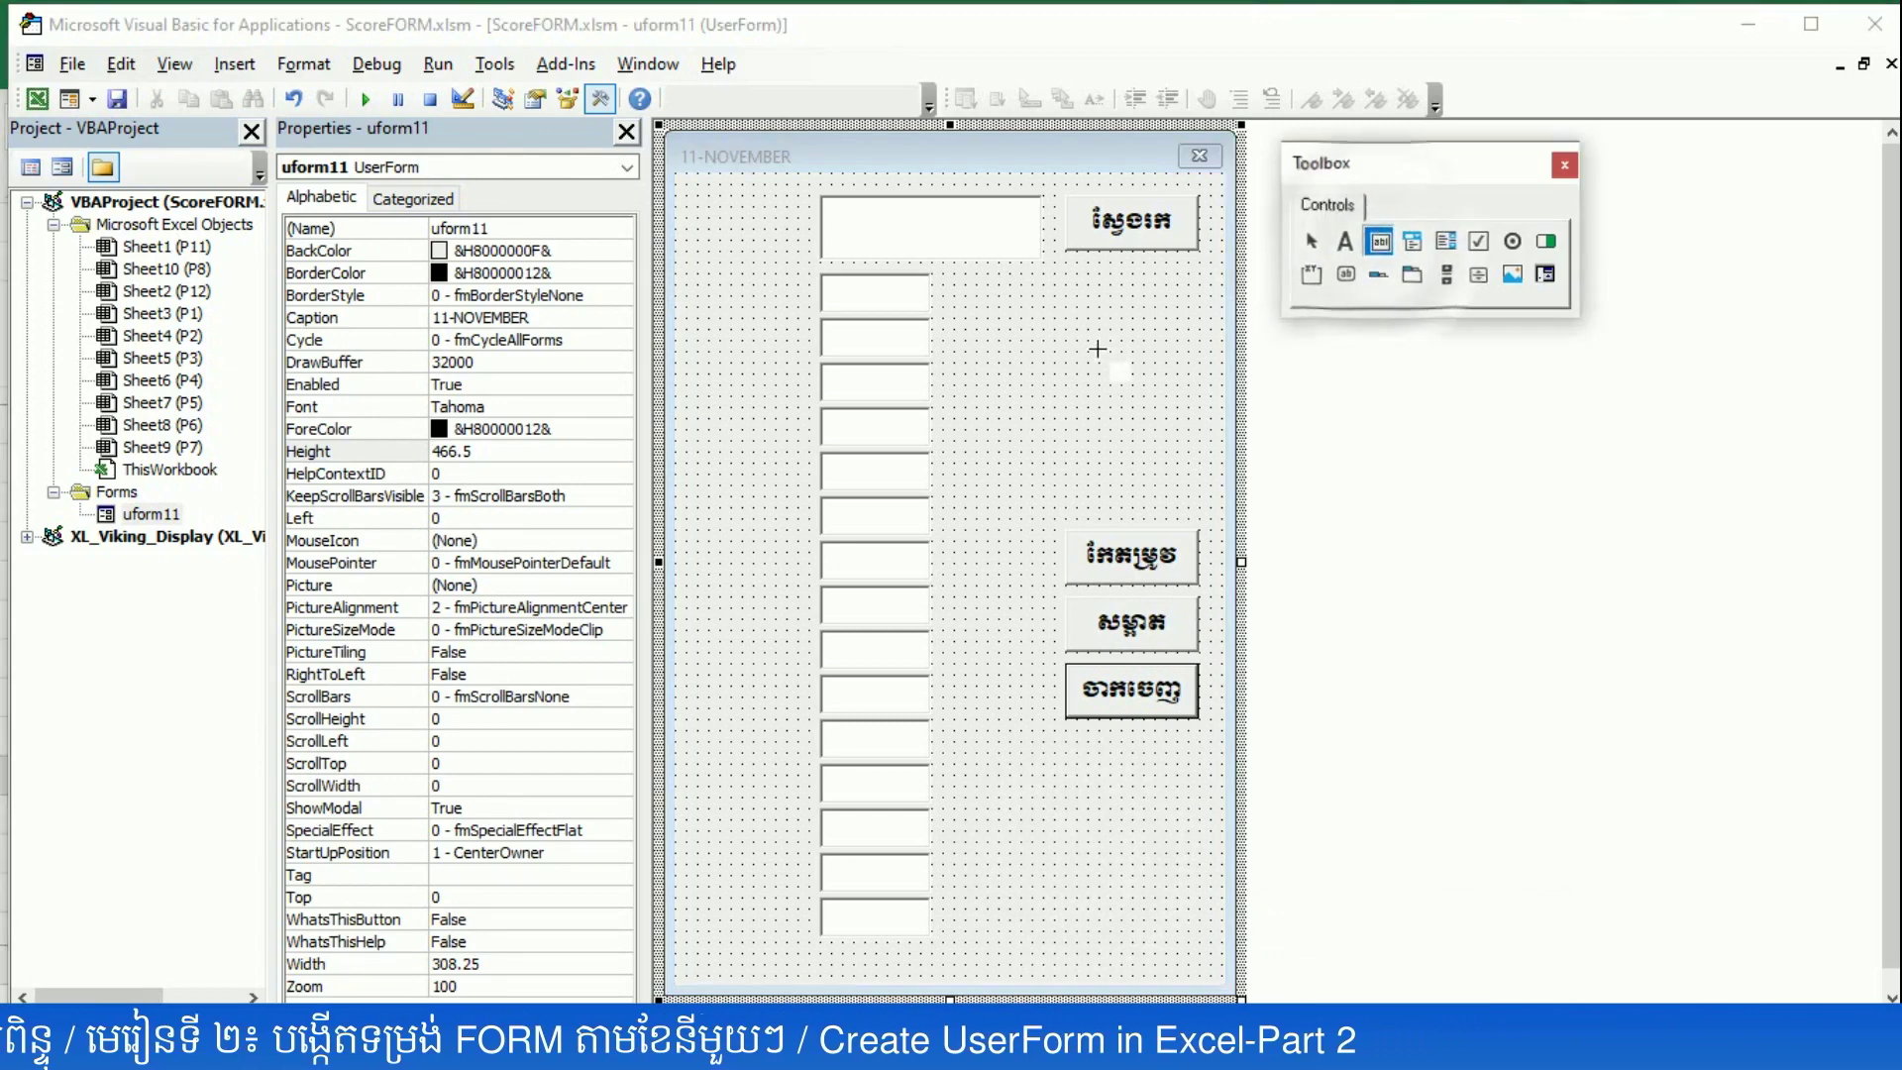
click(1093, 336)
drag(1134, 376, 1134, 396)
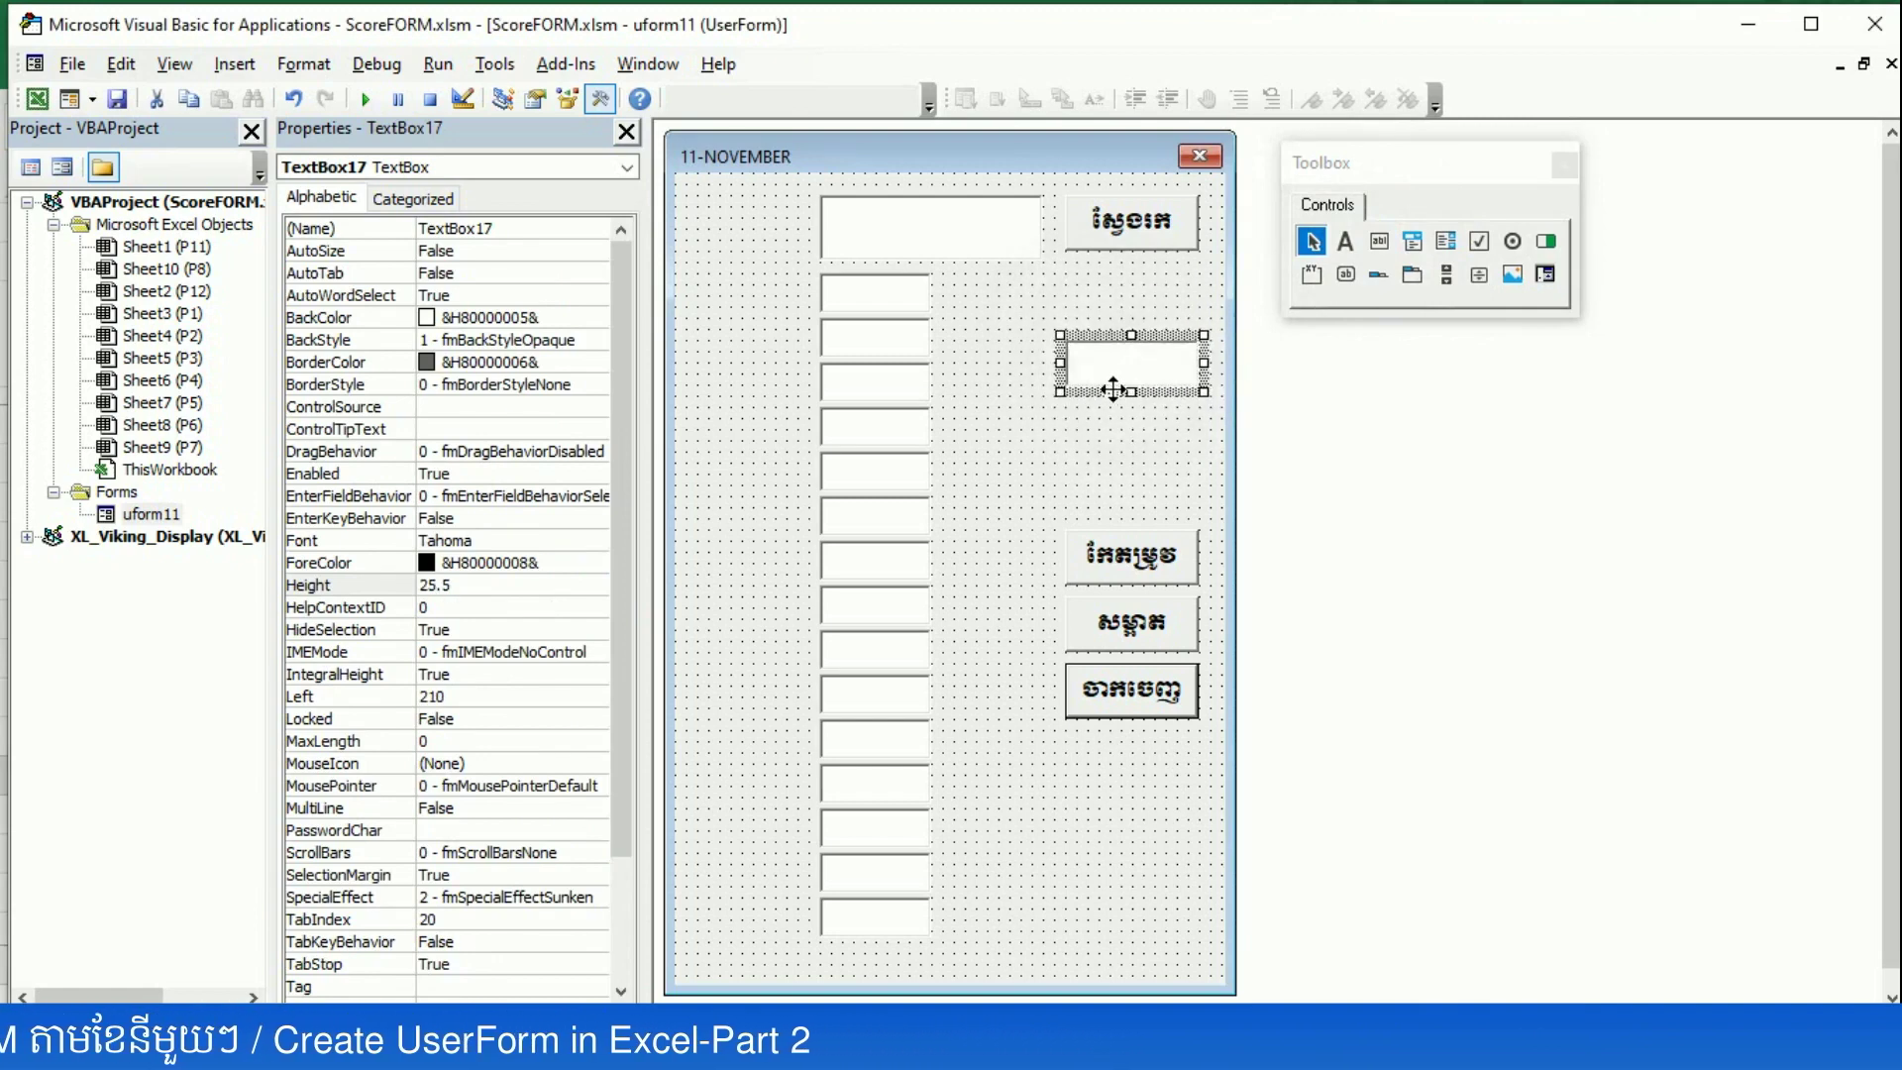
drag(1111, 389, 1109, 481)
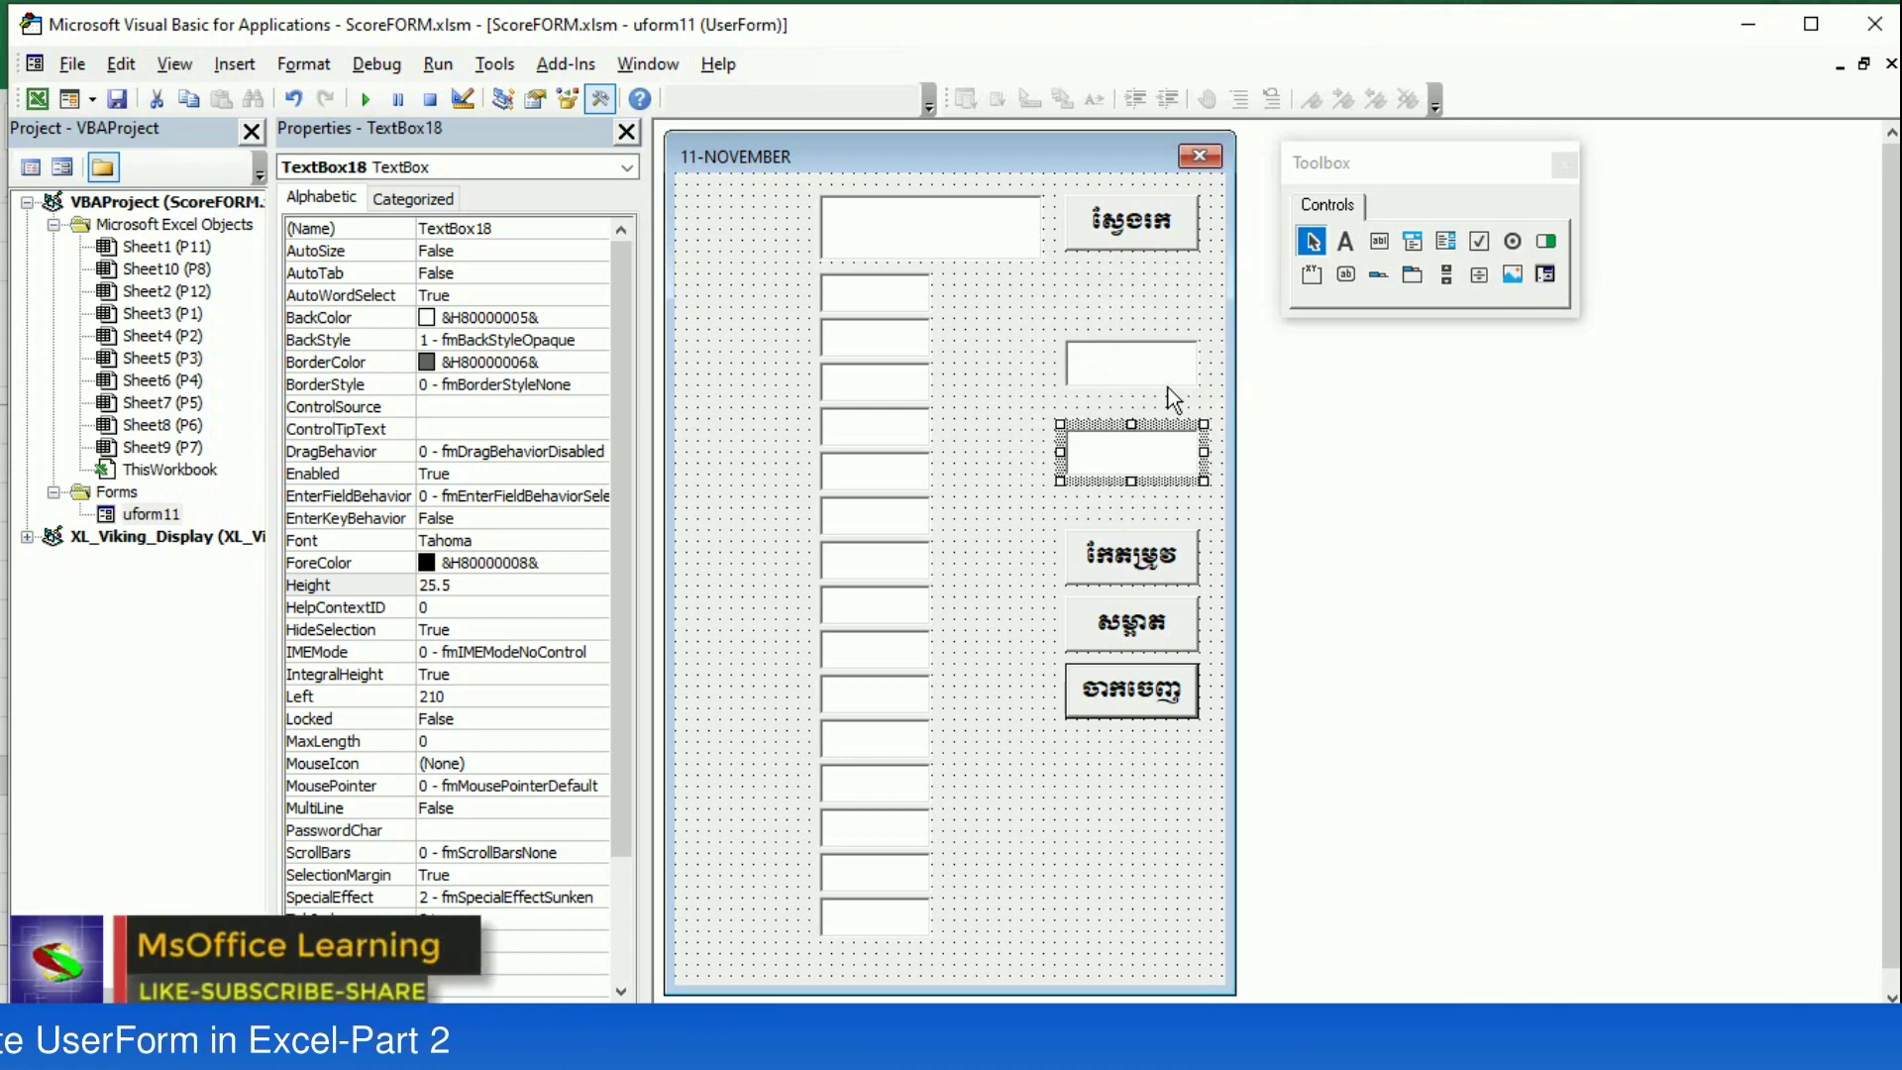
click(1167, 391)
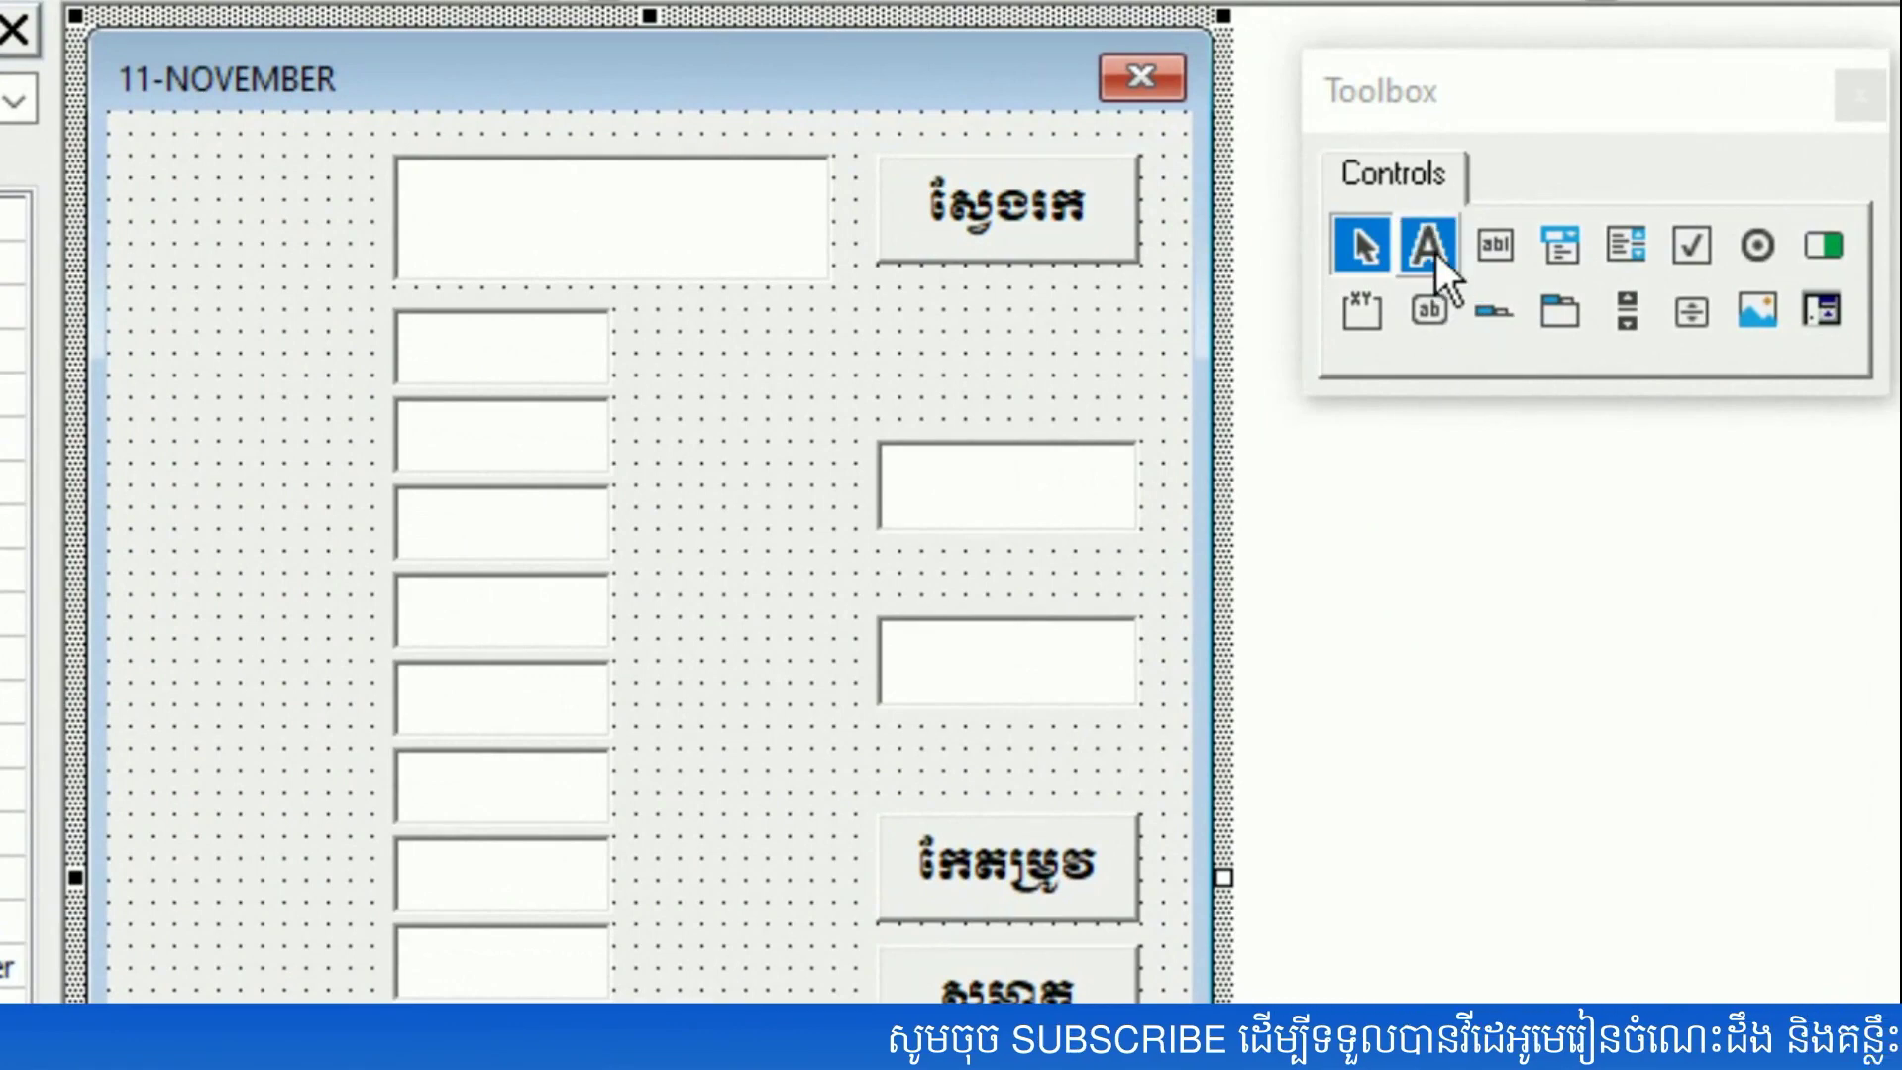
- Add a label at the form's top-left with the caption បញ្ហូលឈ្មោះ
click(1436, 253)
click(162, 201)
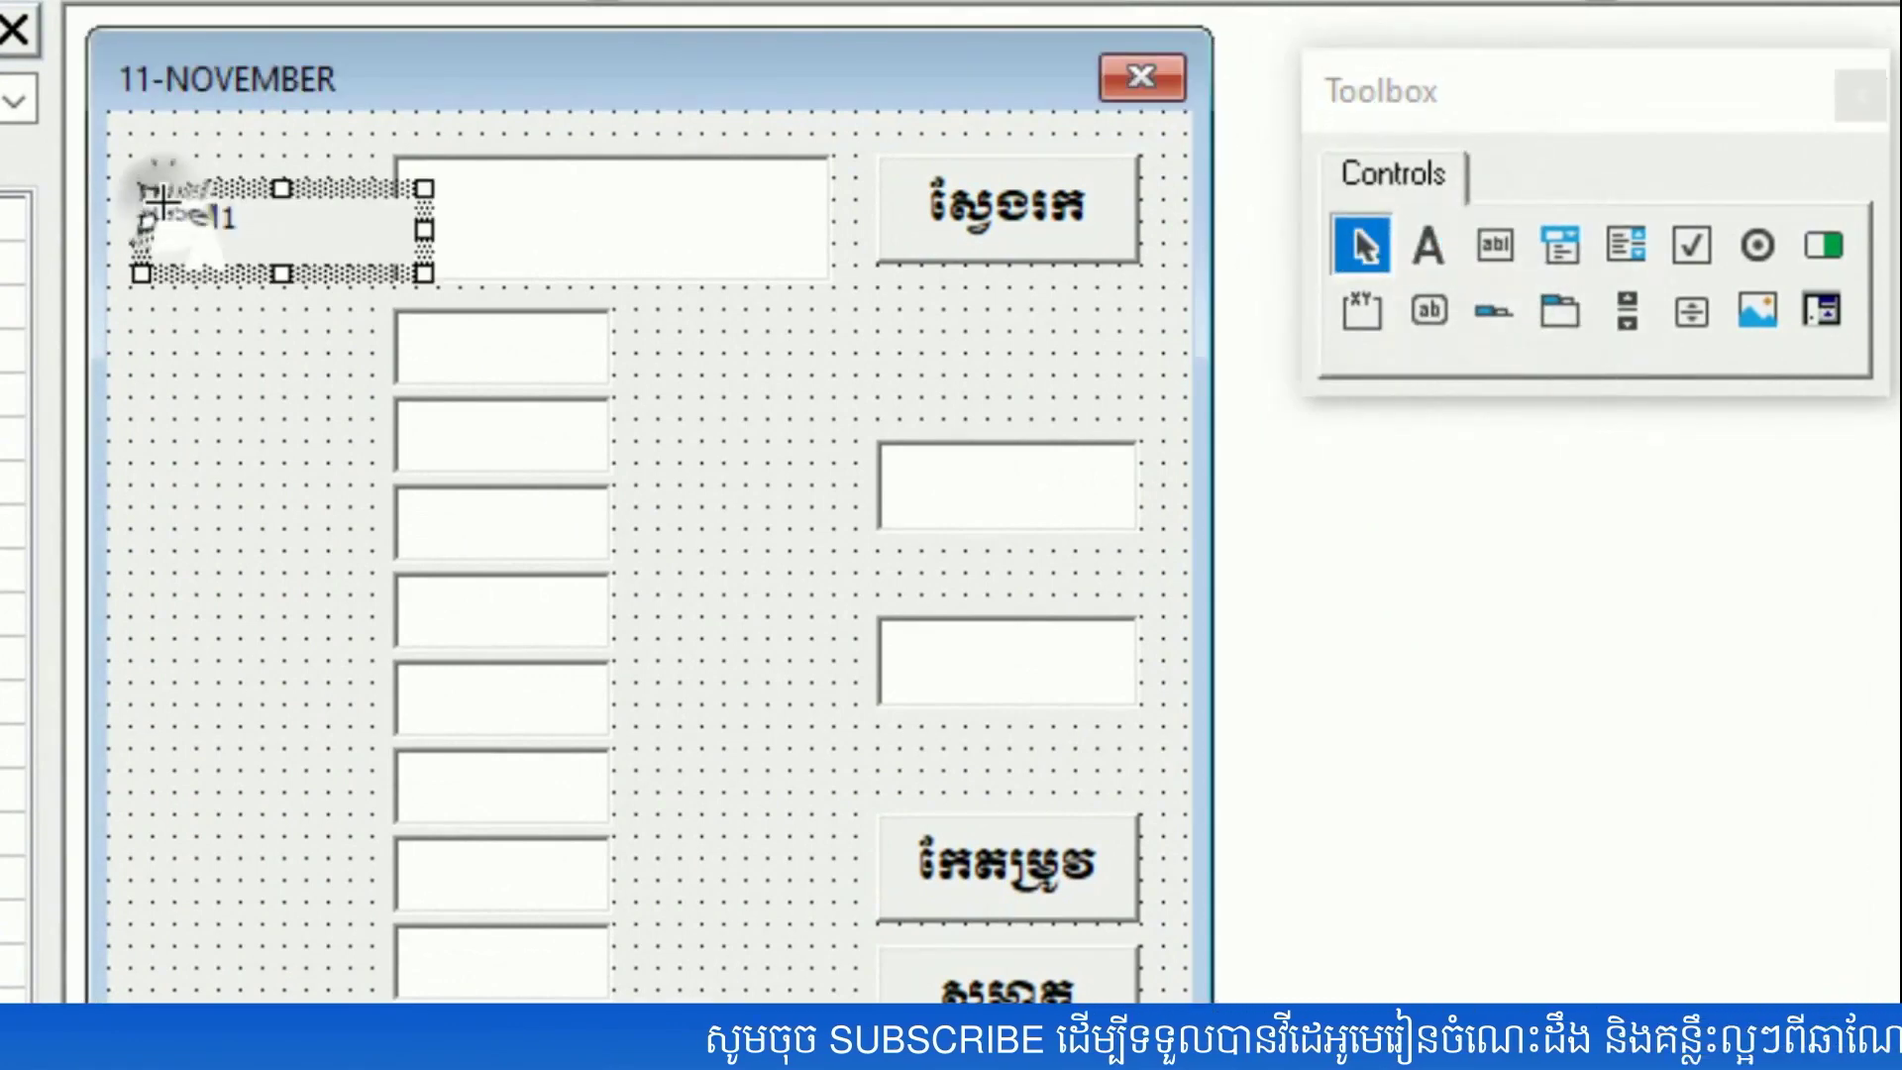
click(241, 227)
key(BackSpace)
key(BackSpace)
key(BackSpace)
key(BackSpace)
key(BackSpace)
key(BackSpace)
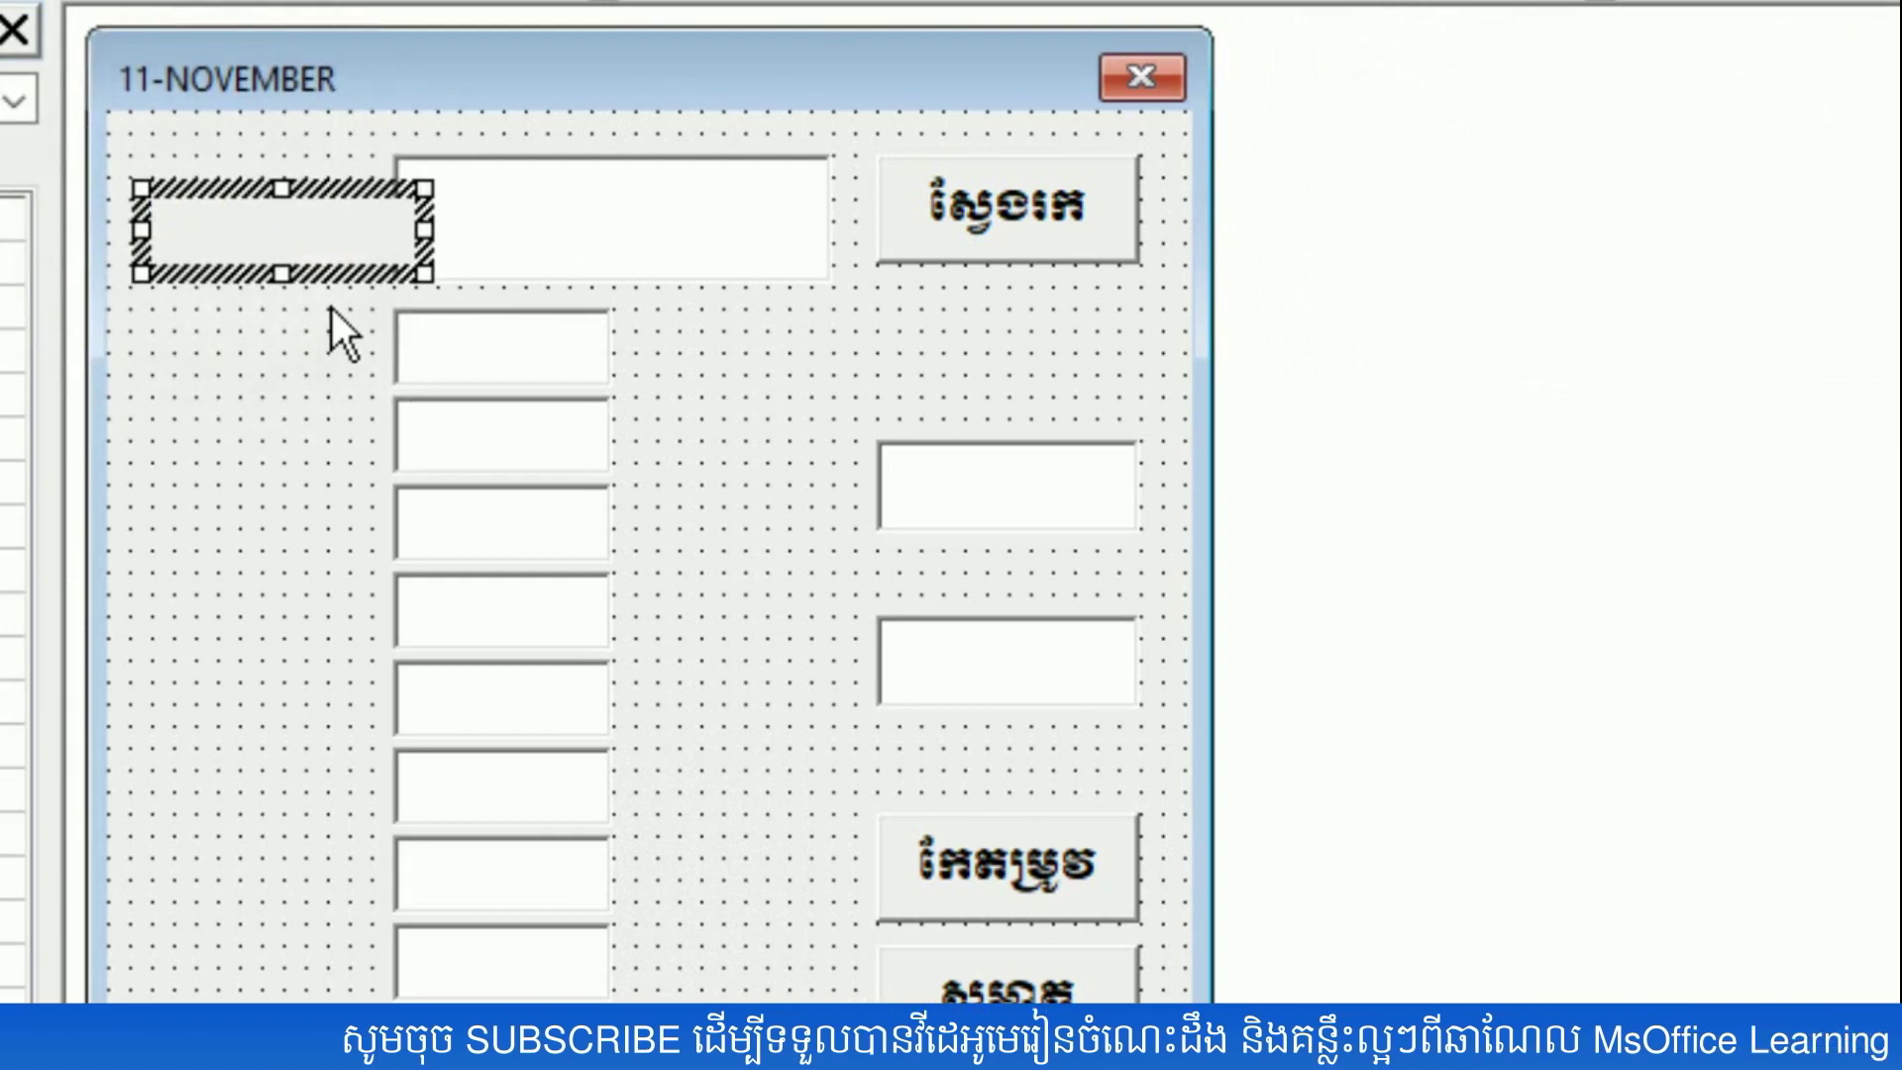
text(បញ្ហ)
text(ូល)
text(ឈ្មោះ)
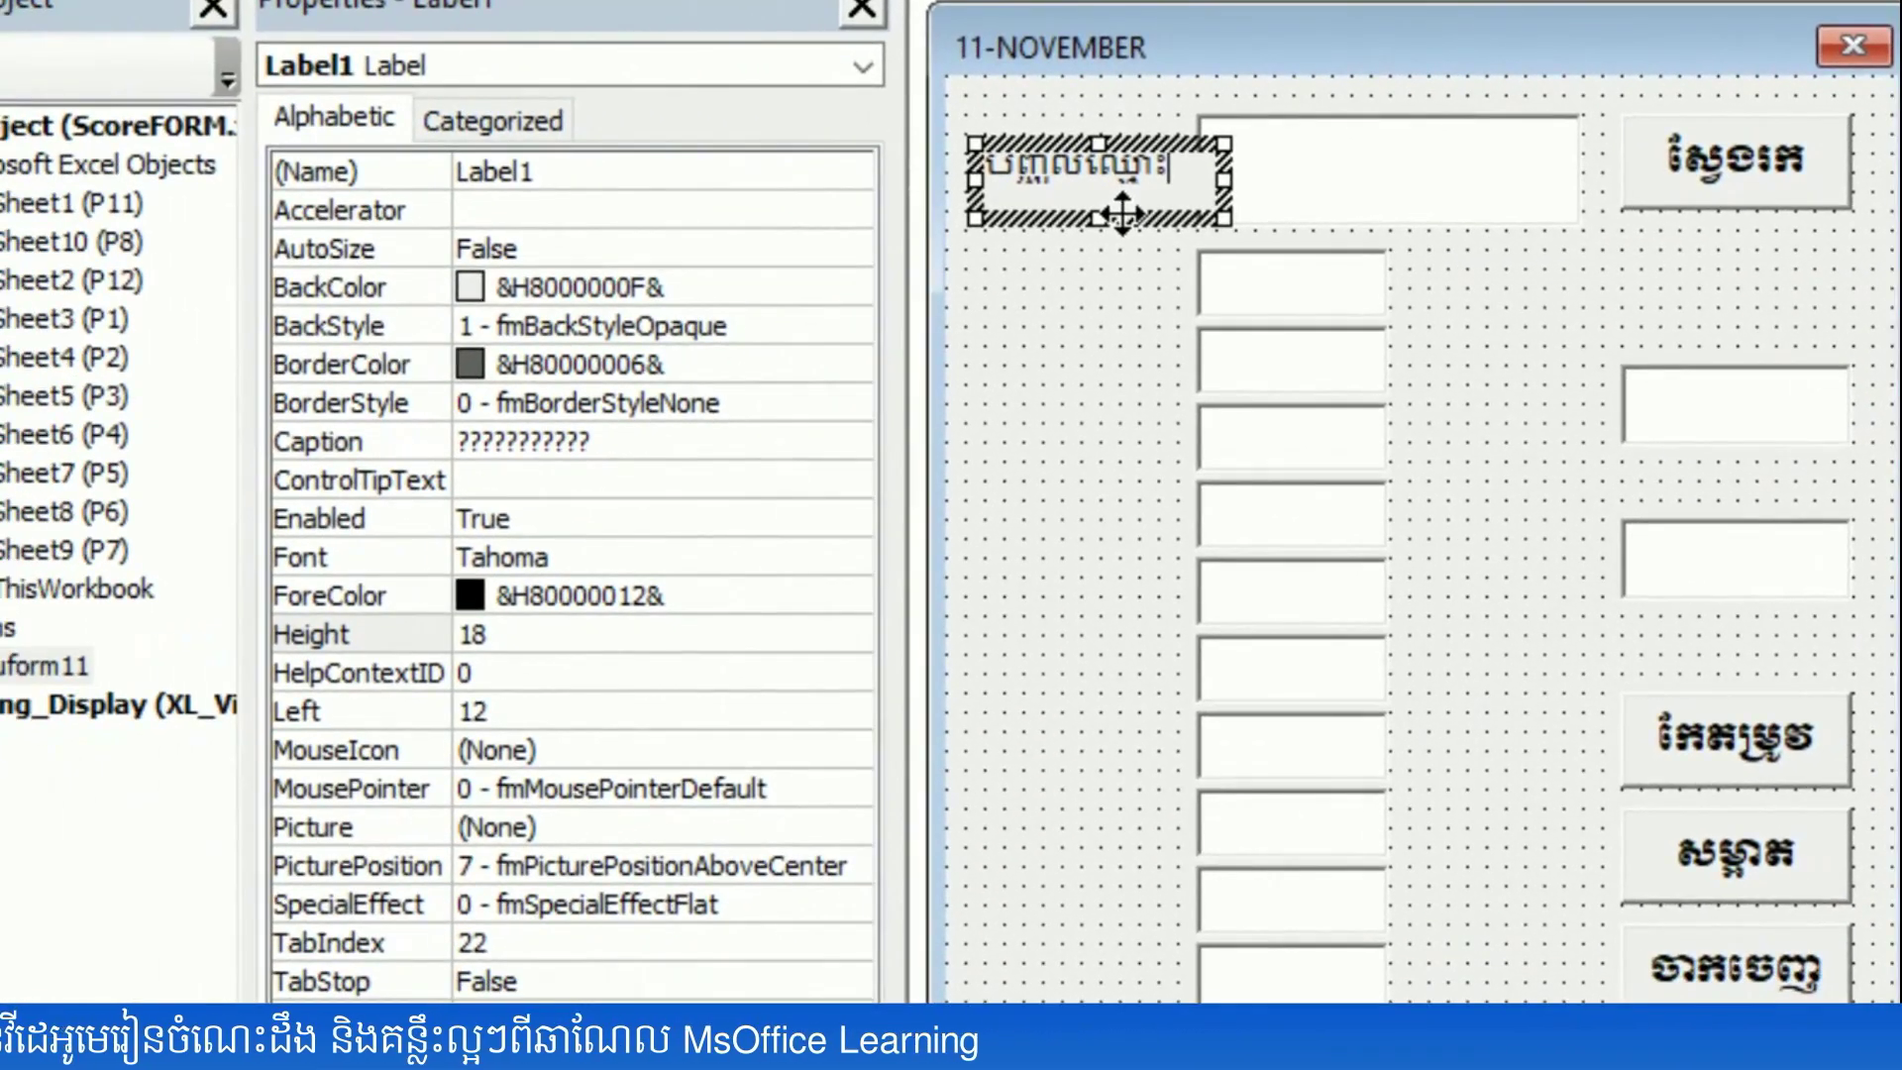
- Set the label's font to Khmer OS Content, size 11
click(312, 557)
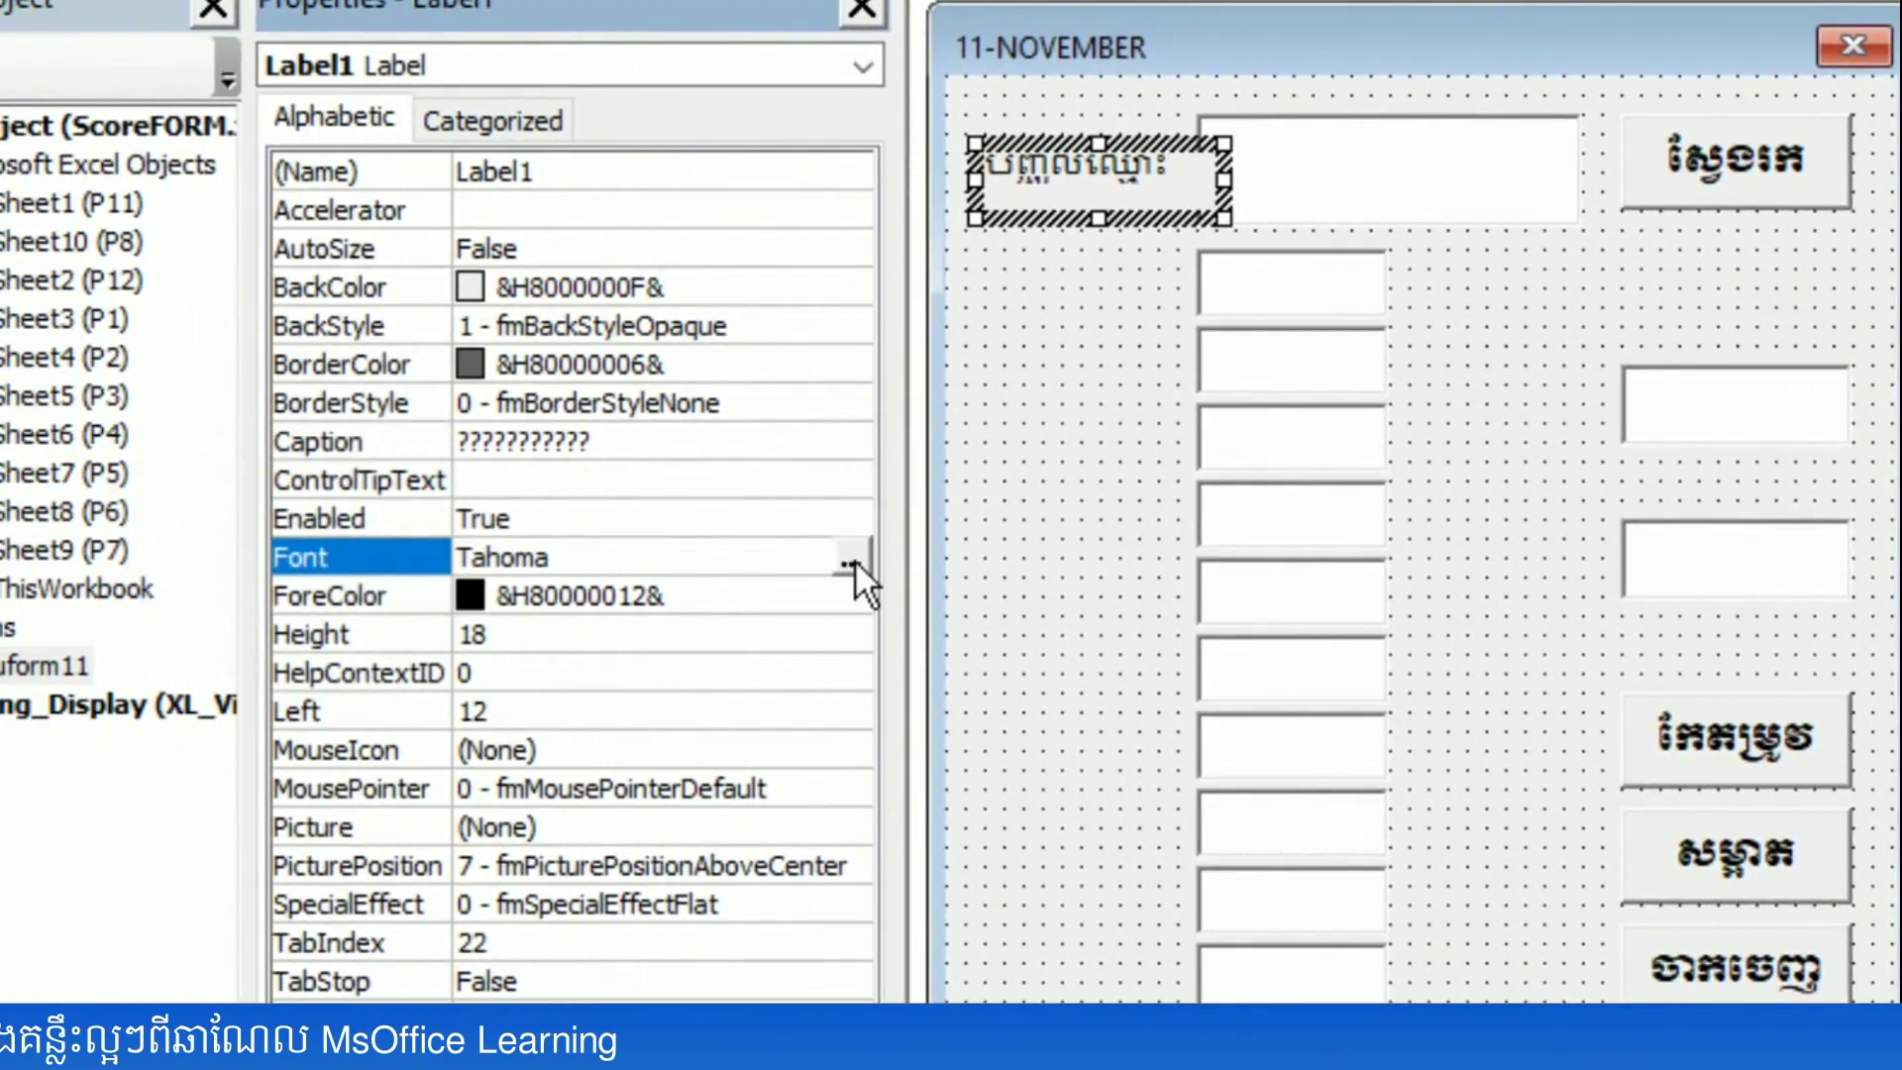
click(853, 560)
drag(387, 327, 392, 297)
scroll(306, 327, down, 1)
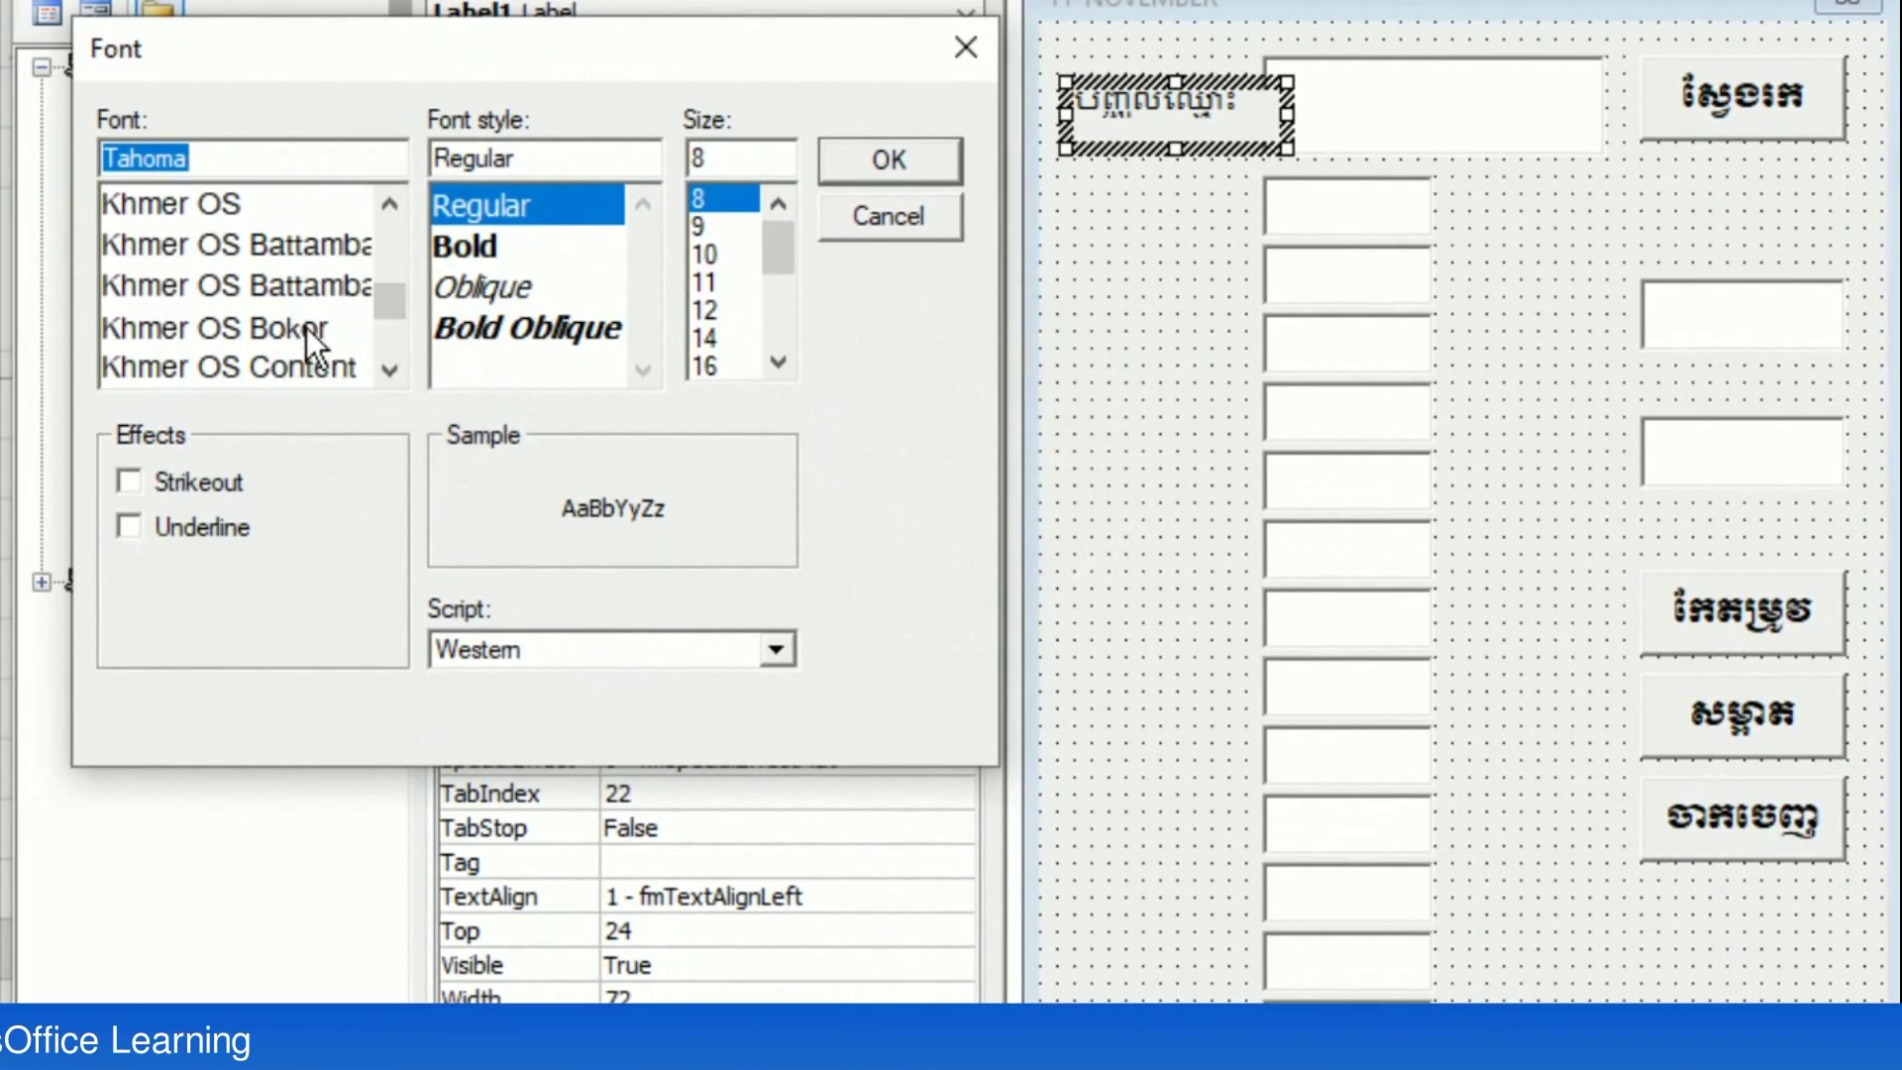
click(315, 363)
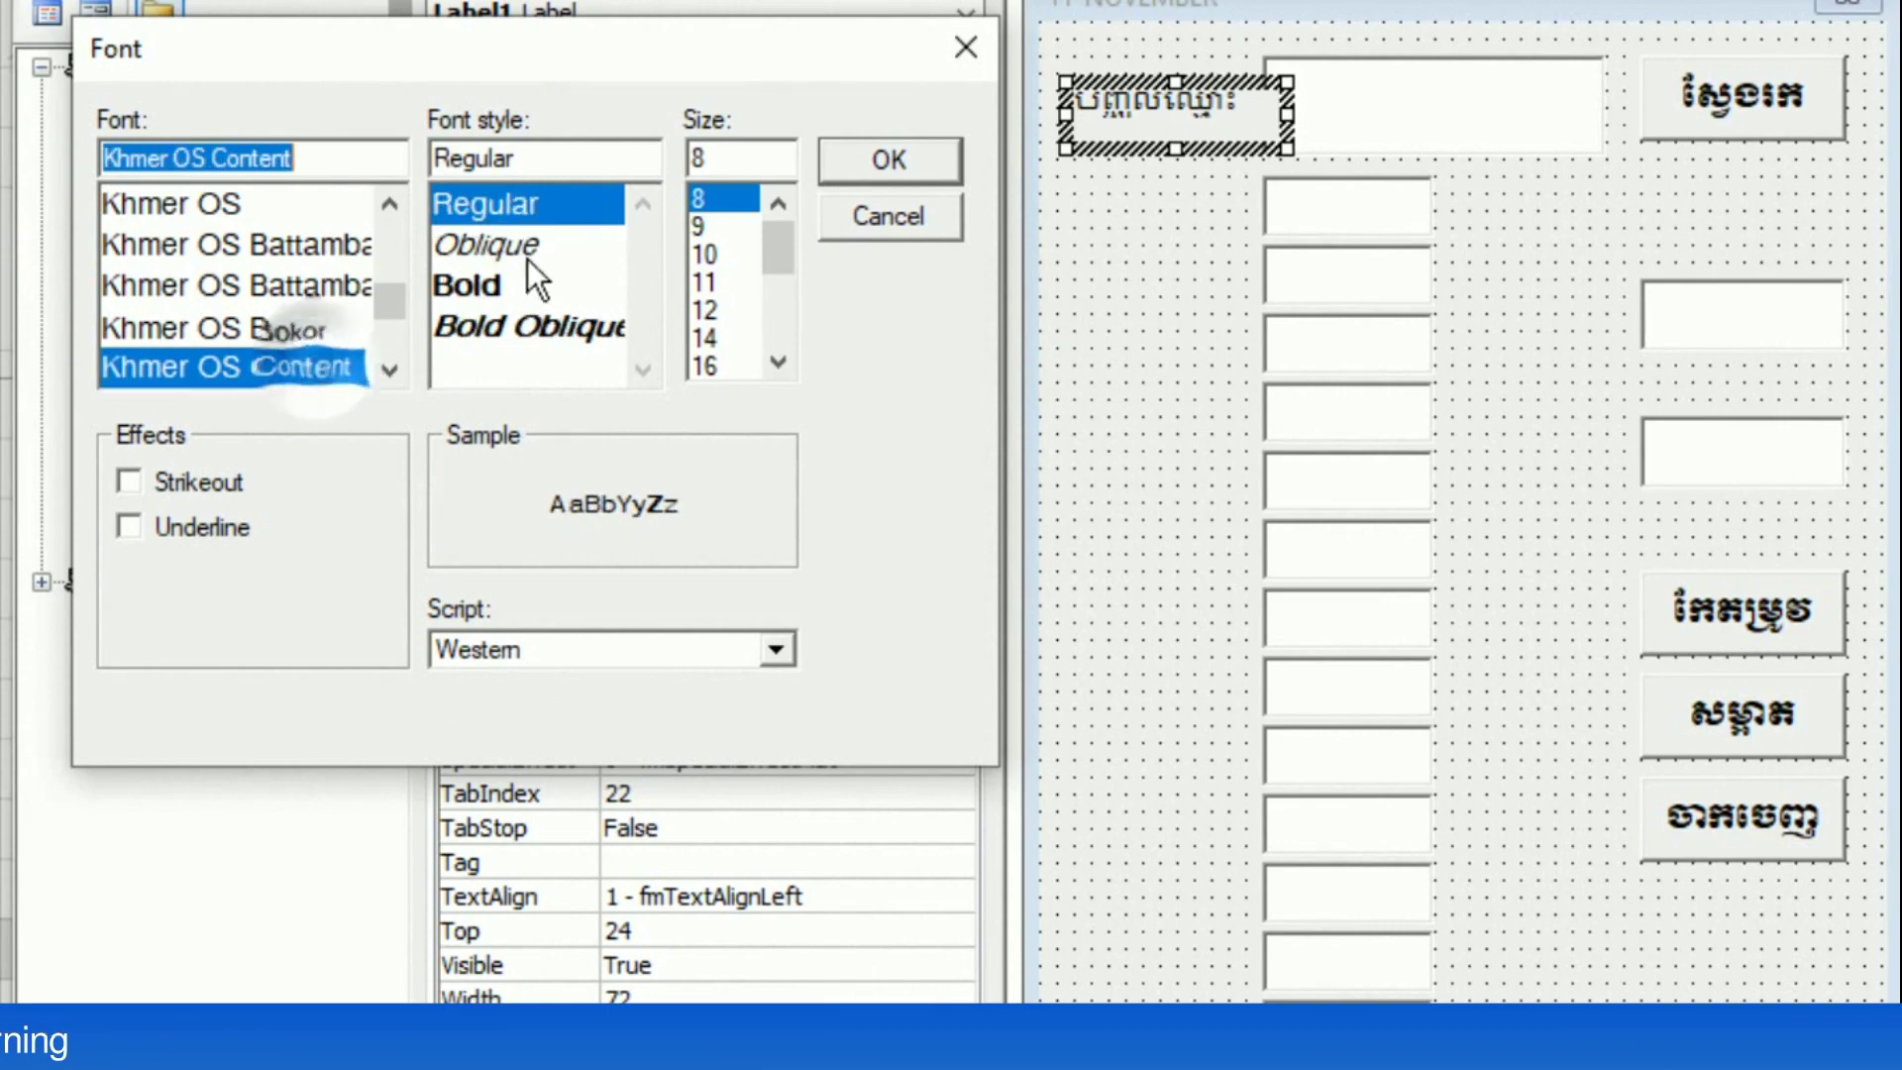
click(717, 281)
click(876, 164)
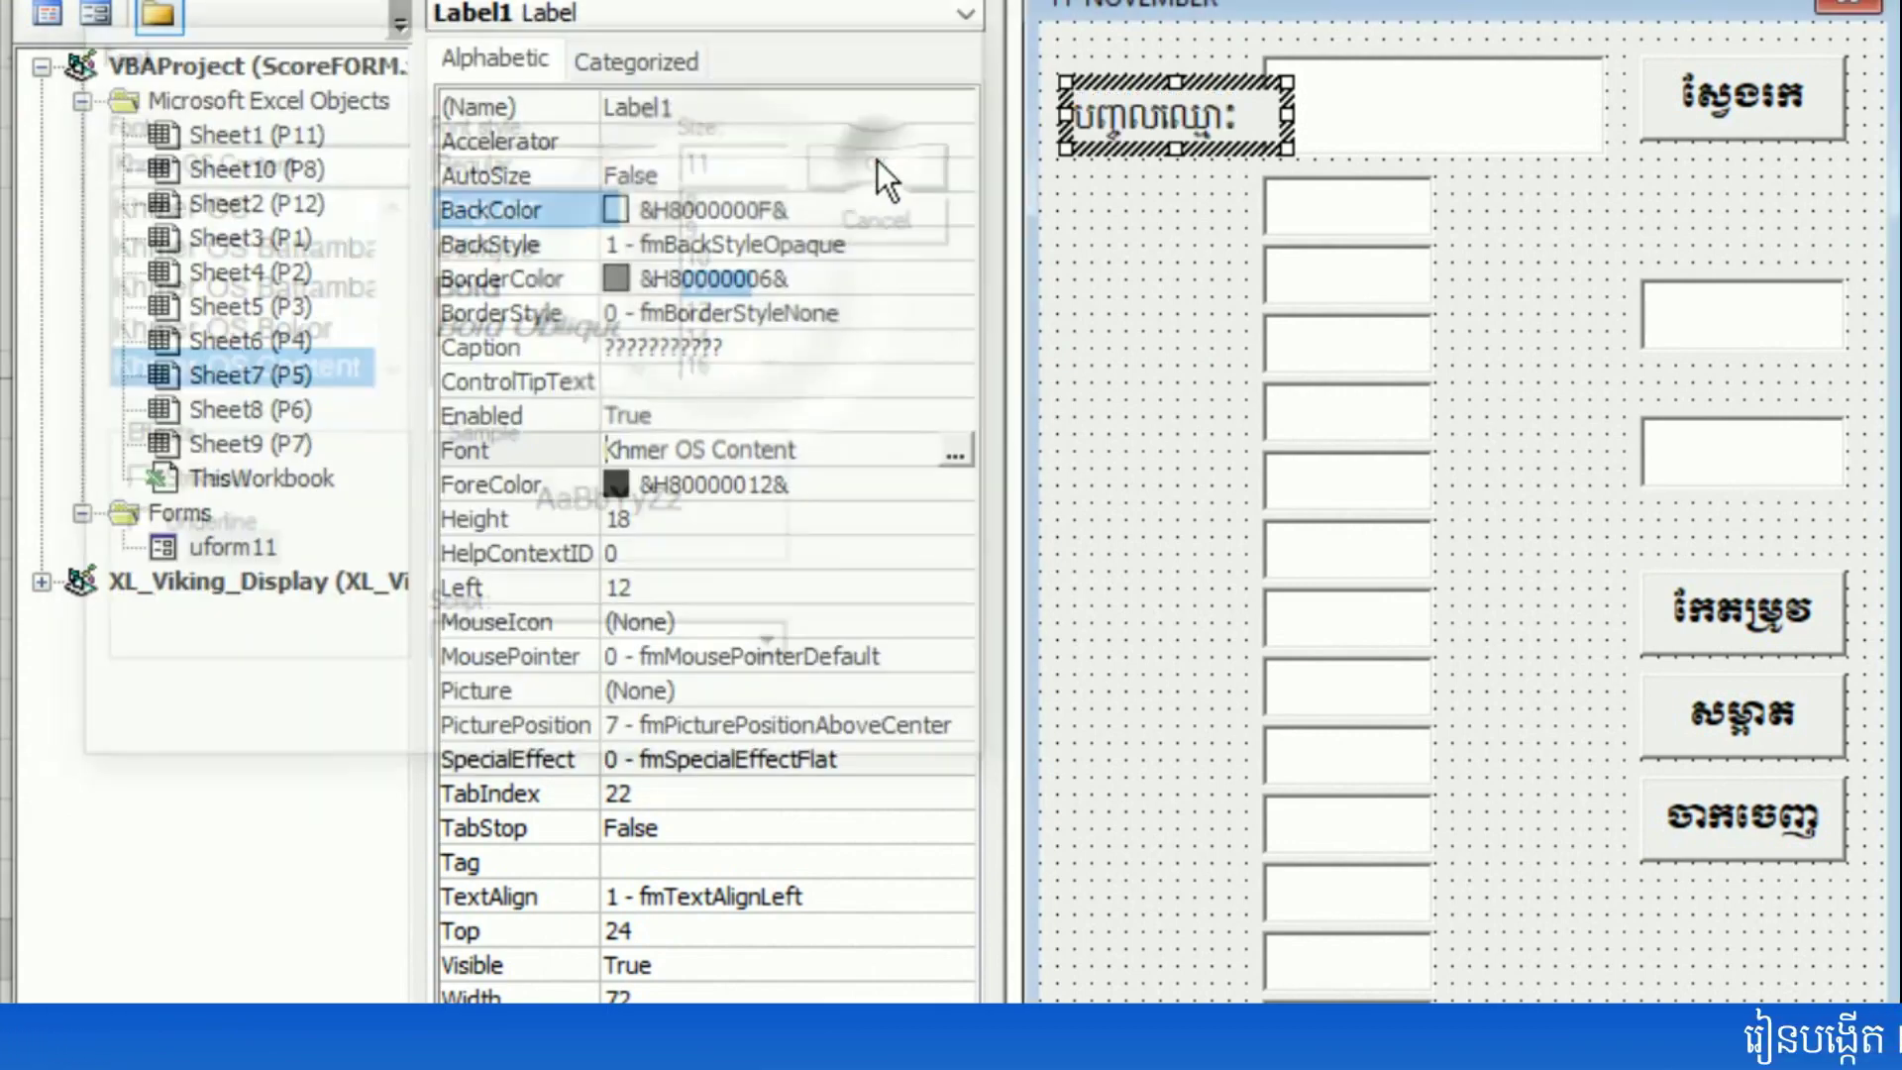
- Make the label slightly taller, nudge it left, and copy it further down
drag(1177, 156, 1151, 152)
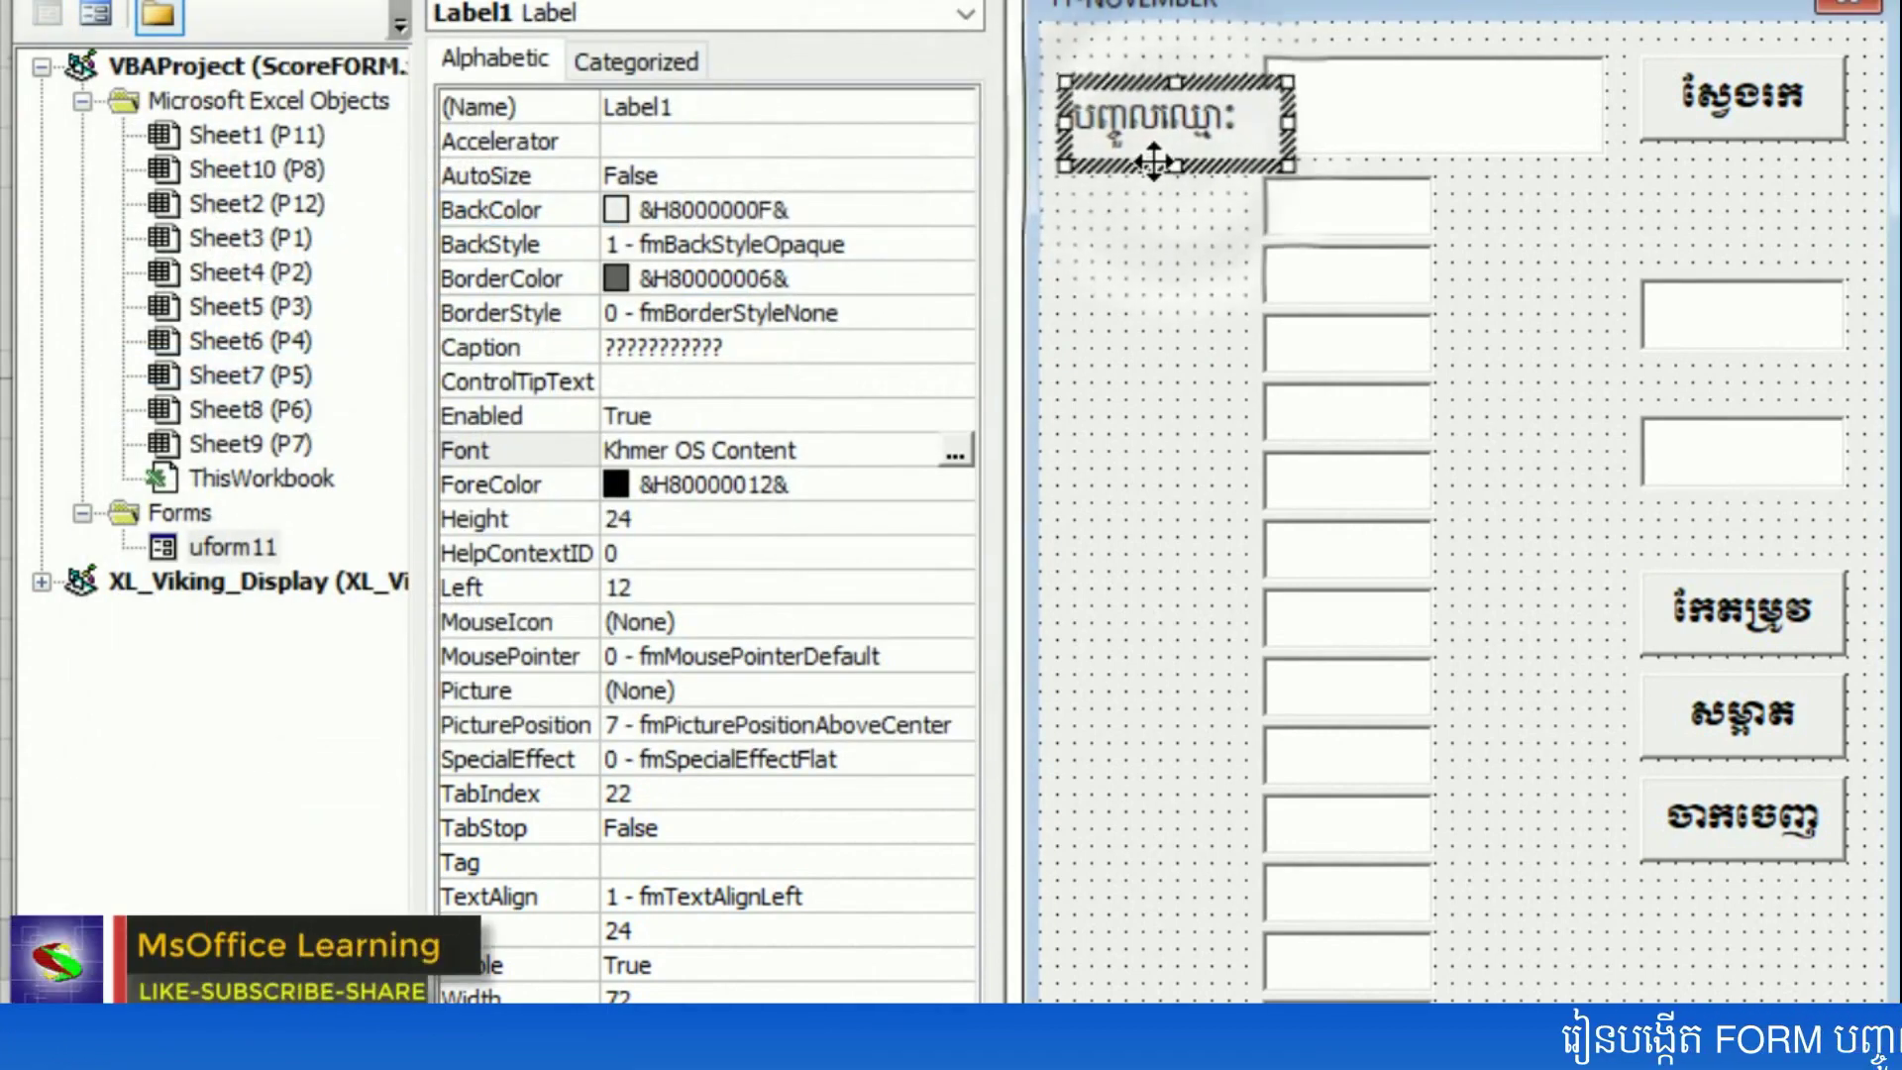
click(1160, 134)
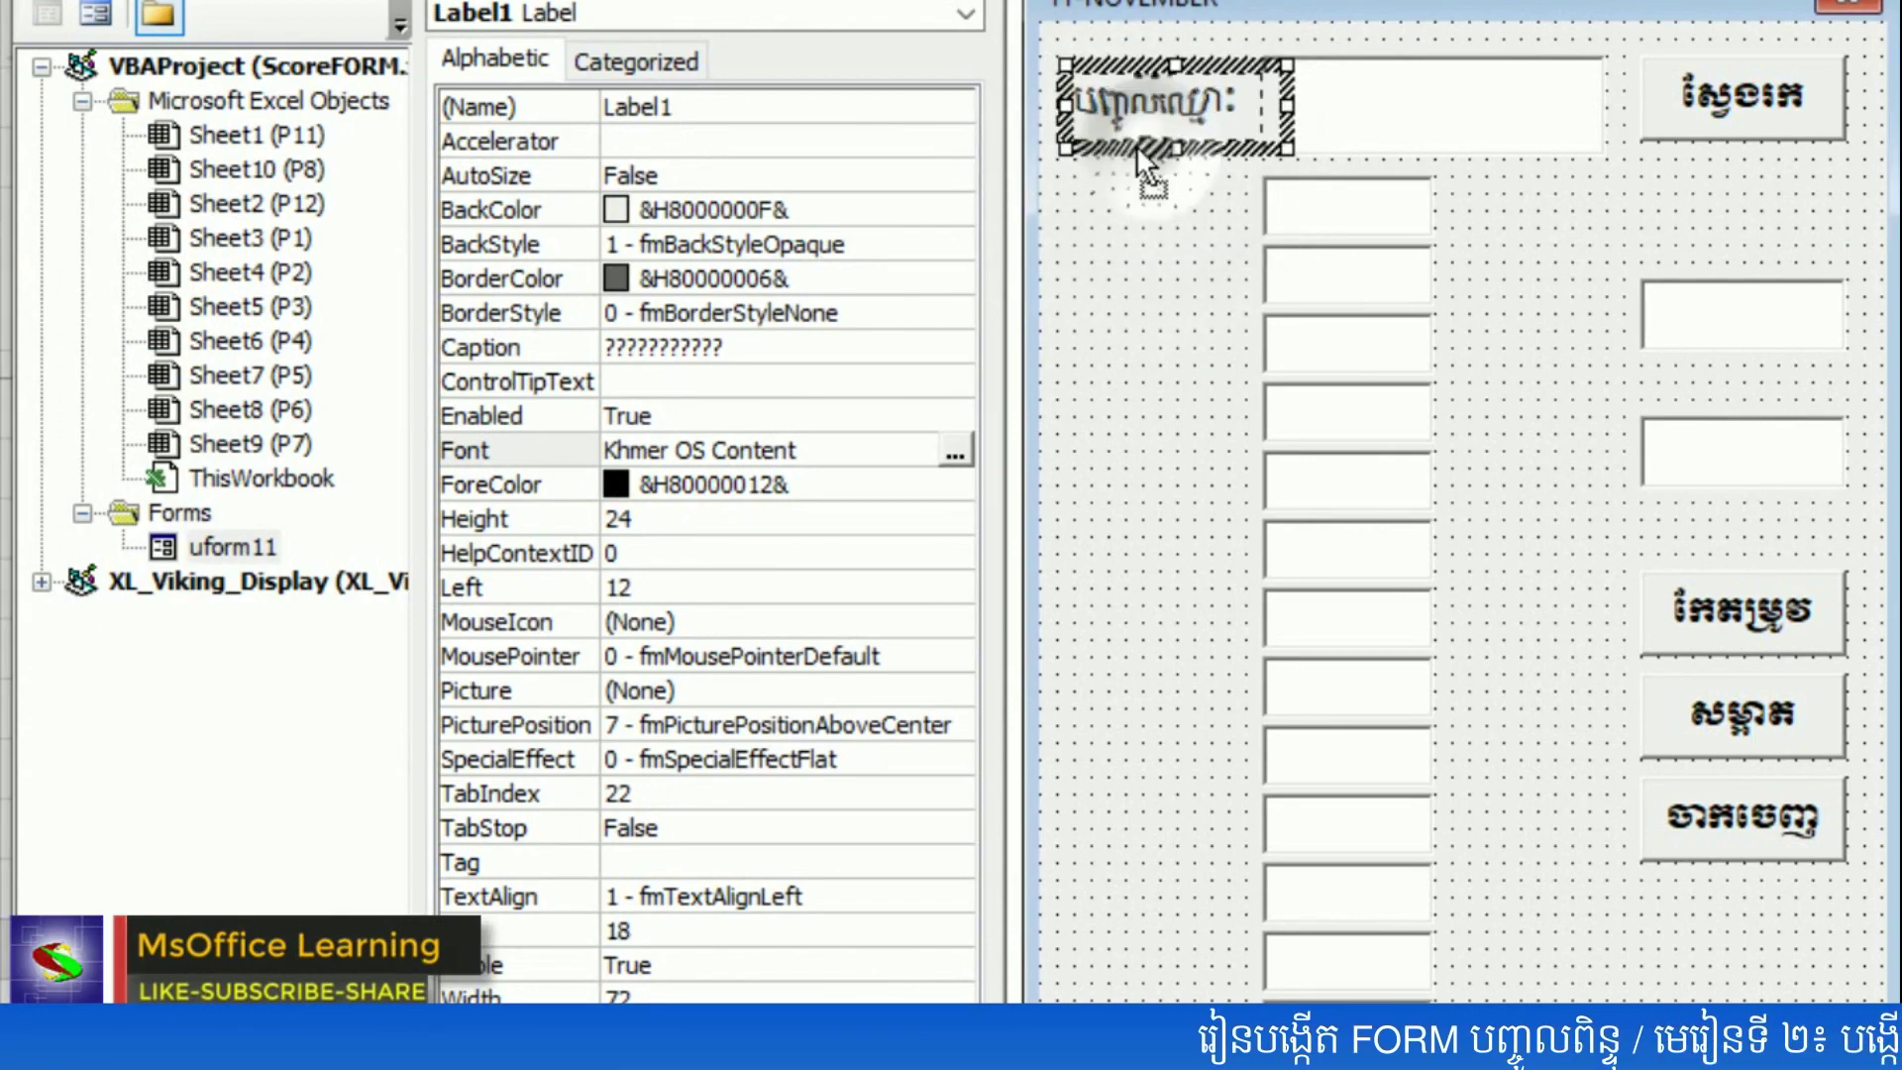
drag(1137, 144, 1127, 144)
click(1145, 247)
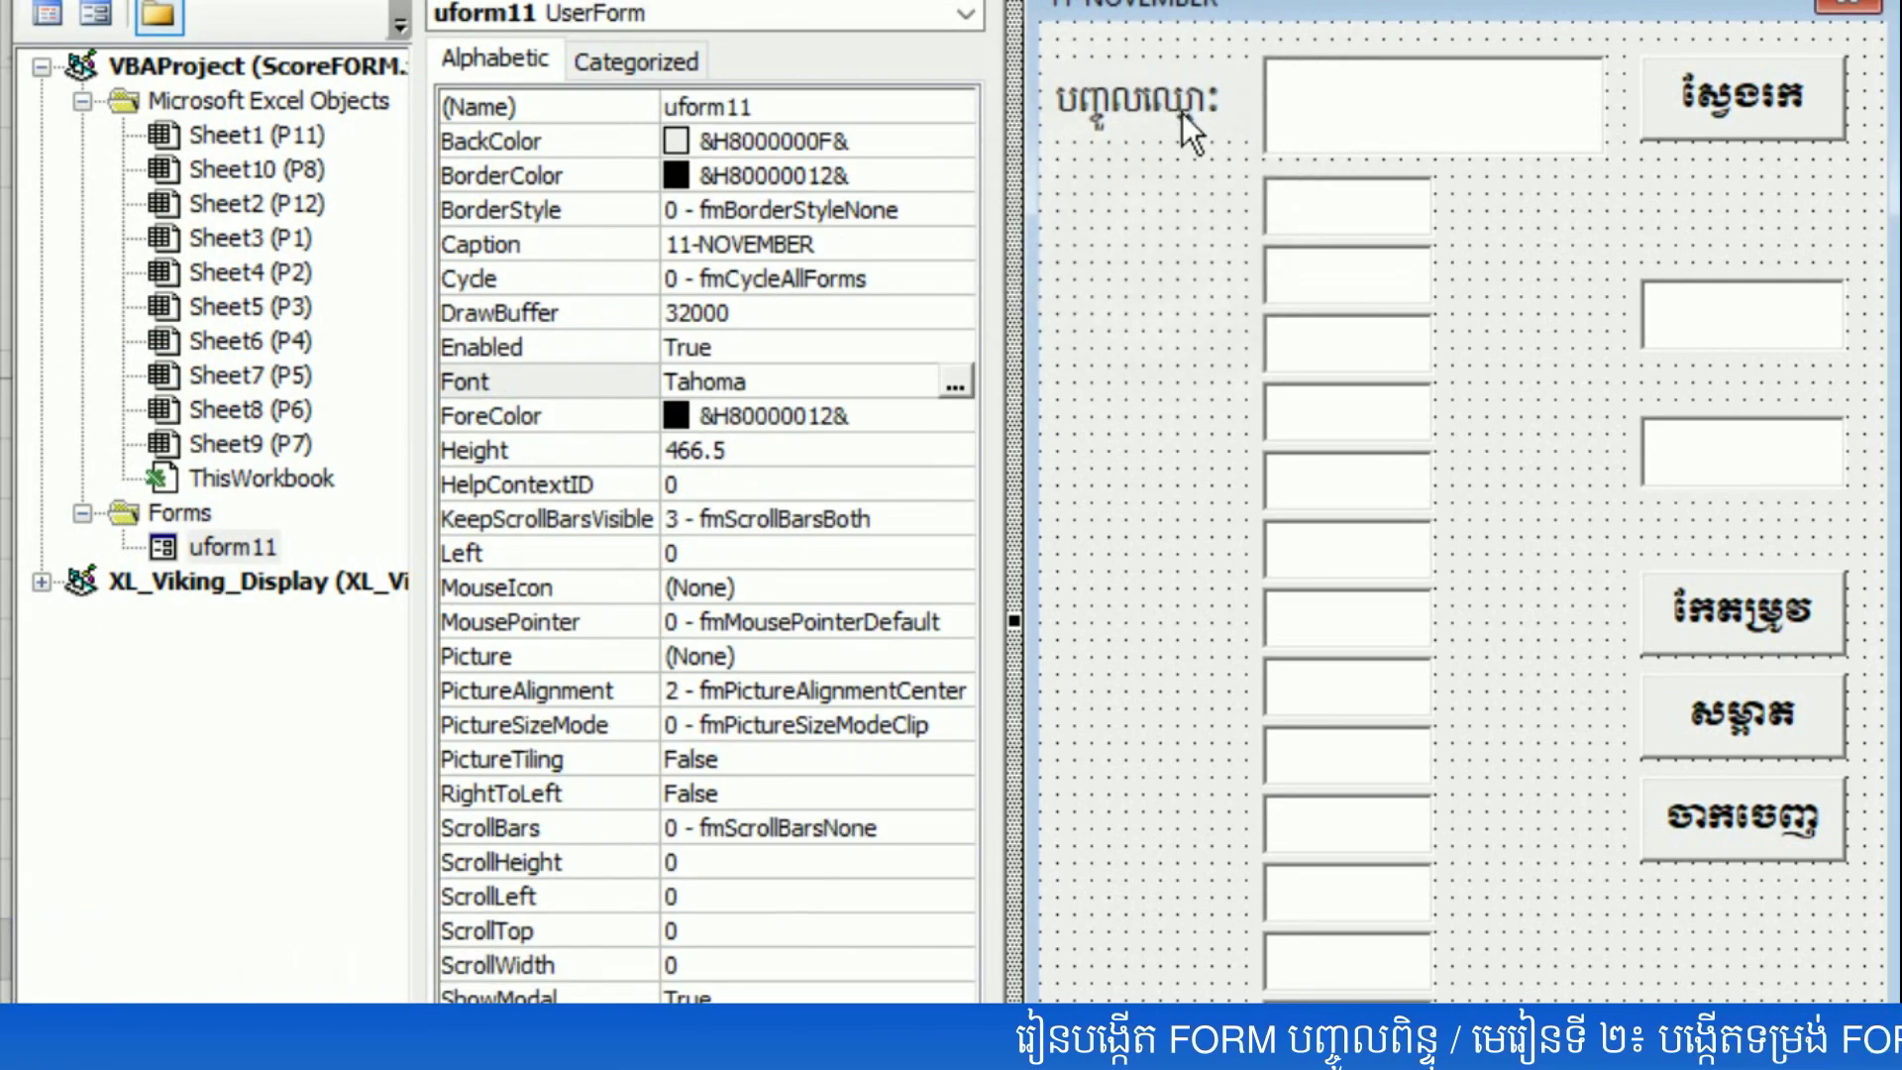
click(1184, 112)
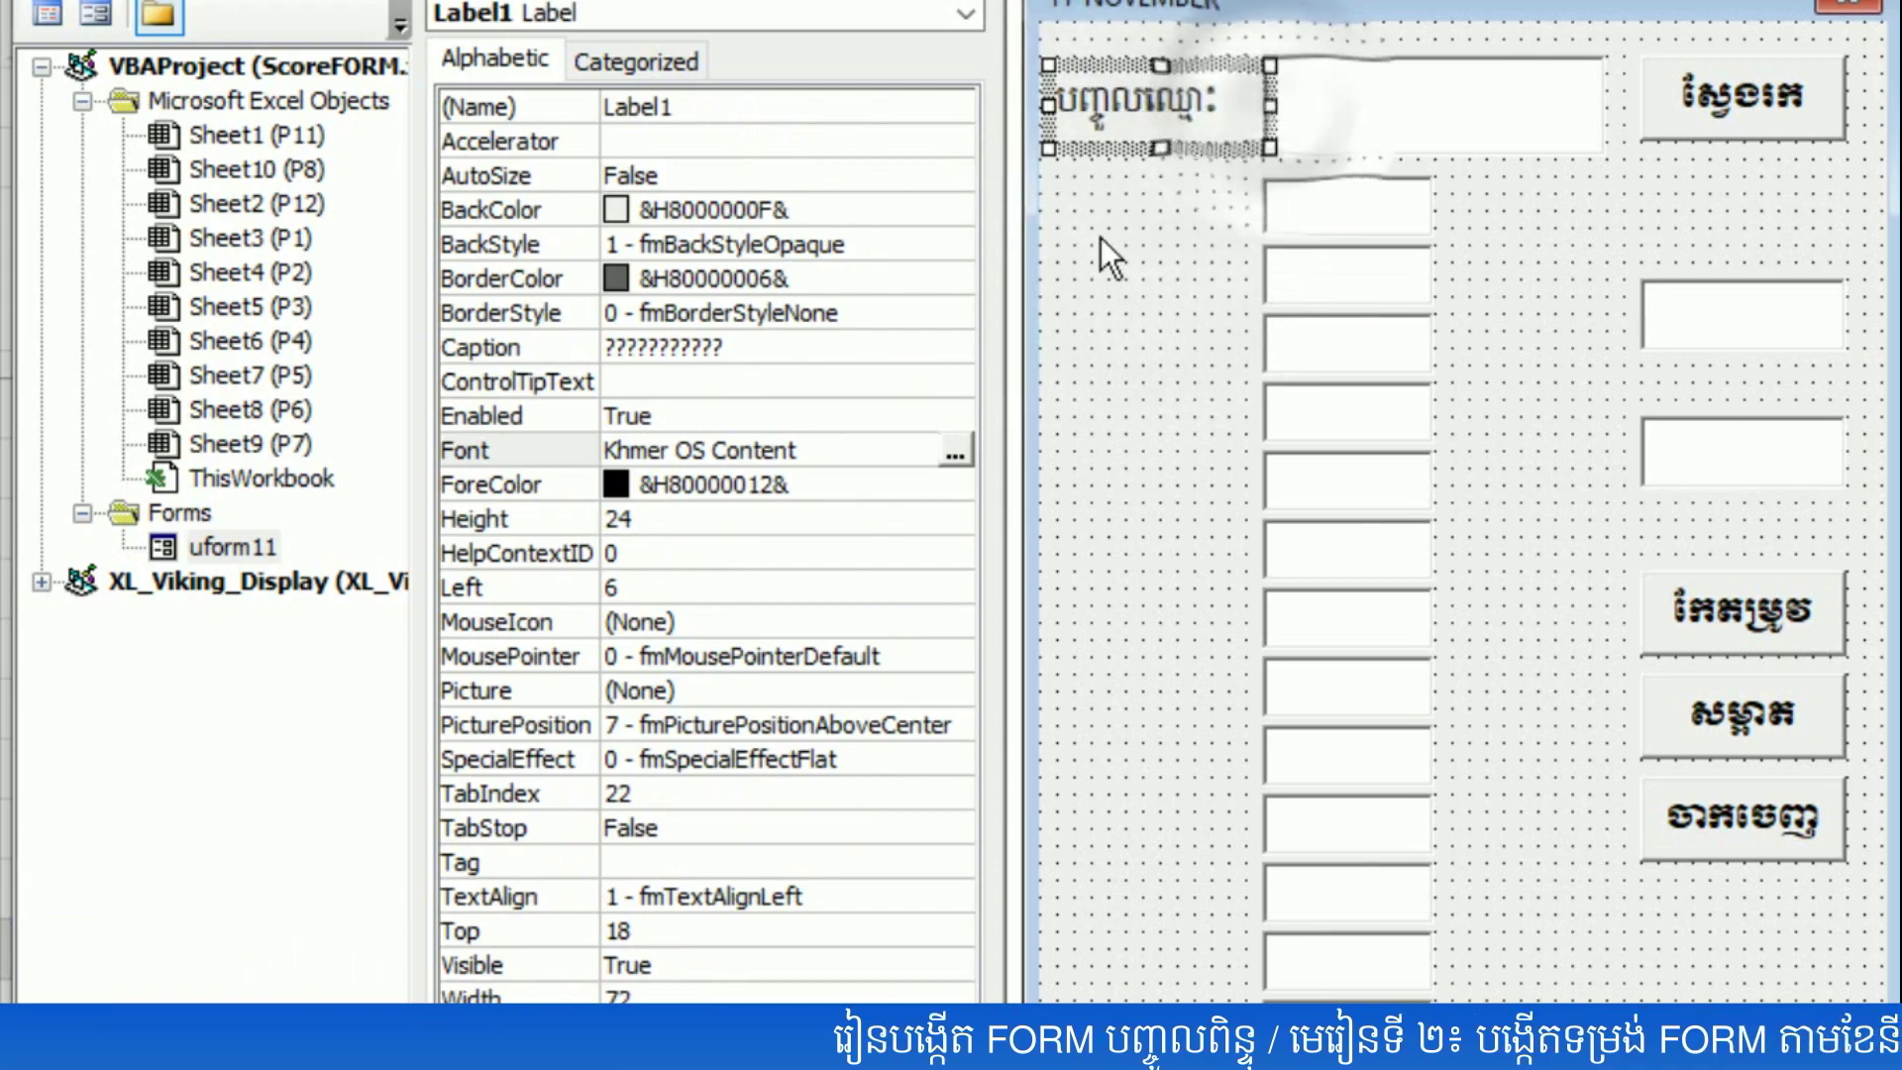
click(1101, 236)
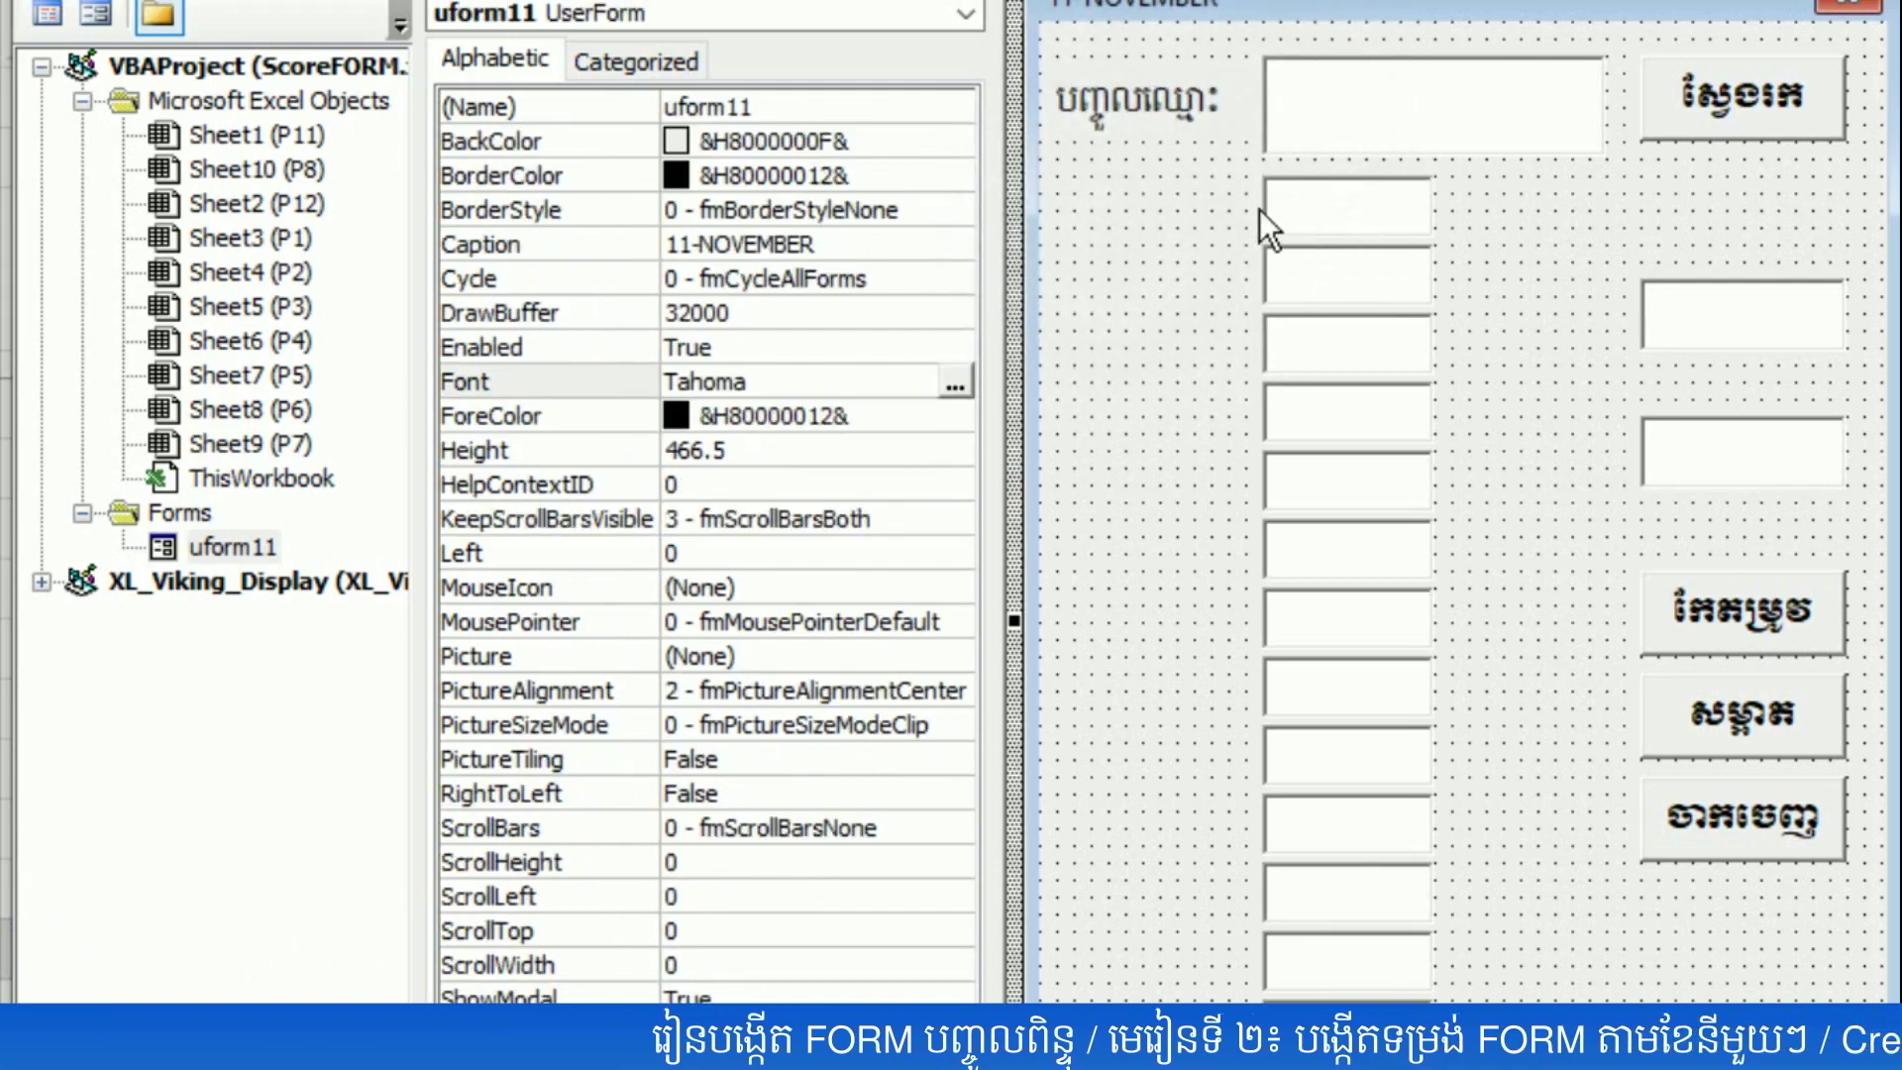
click(1165, 123)
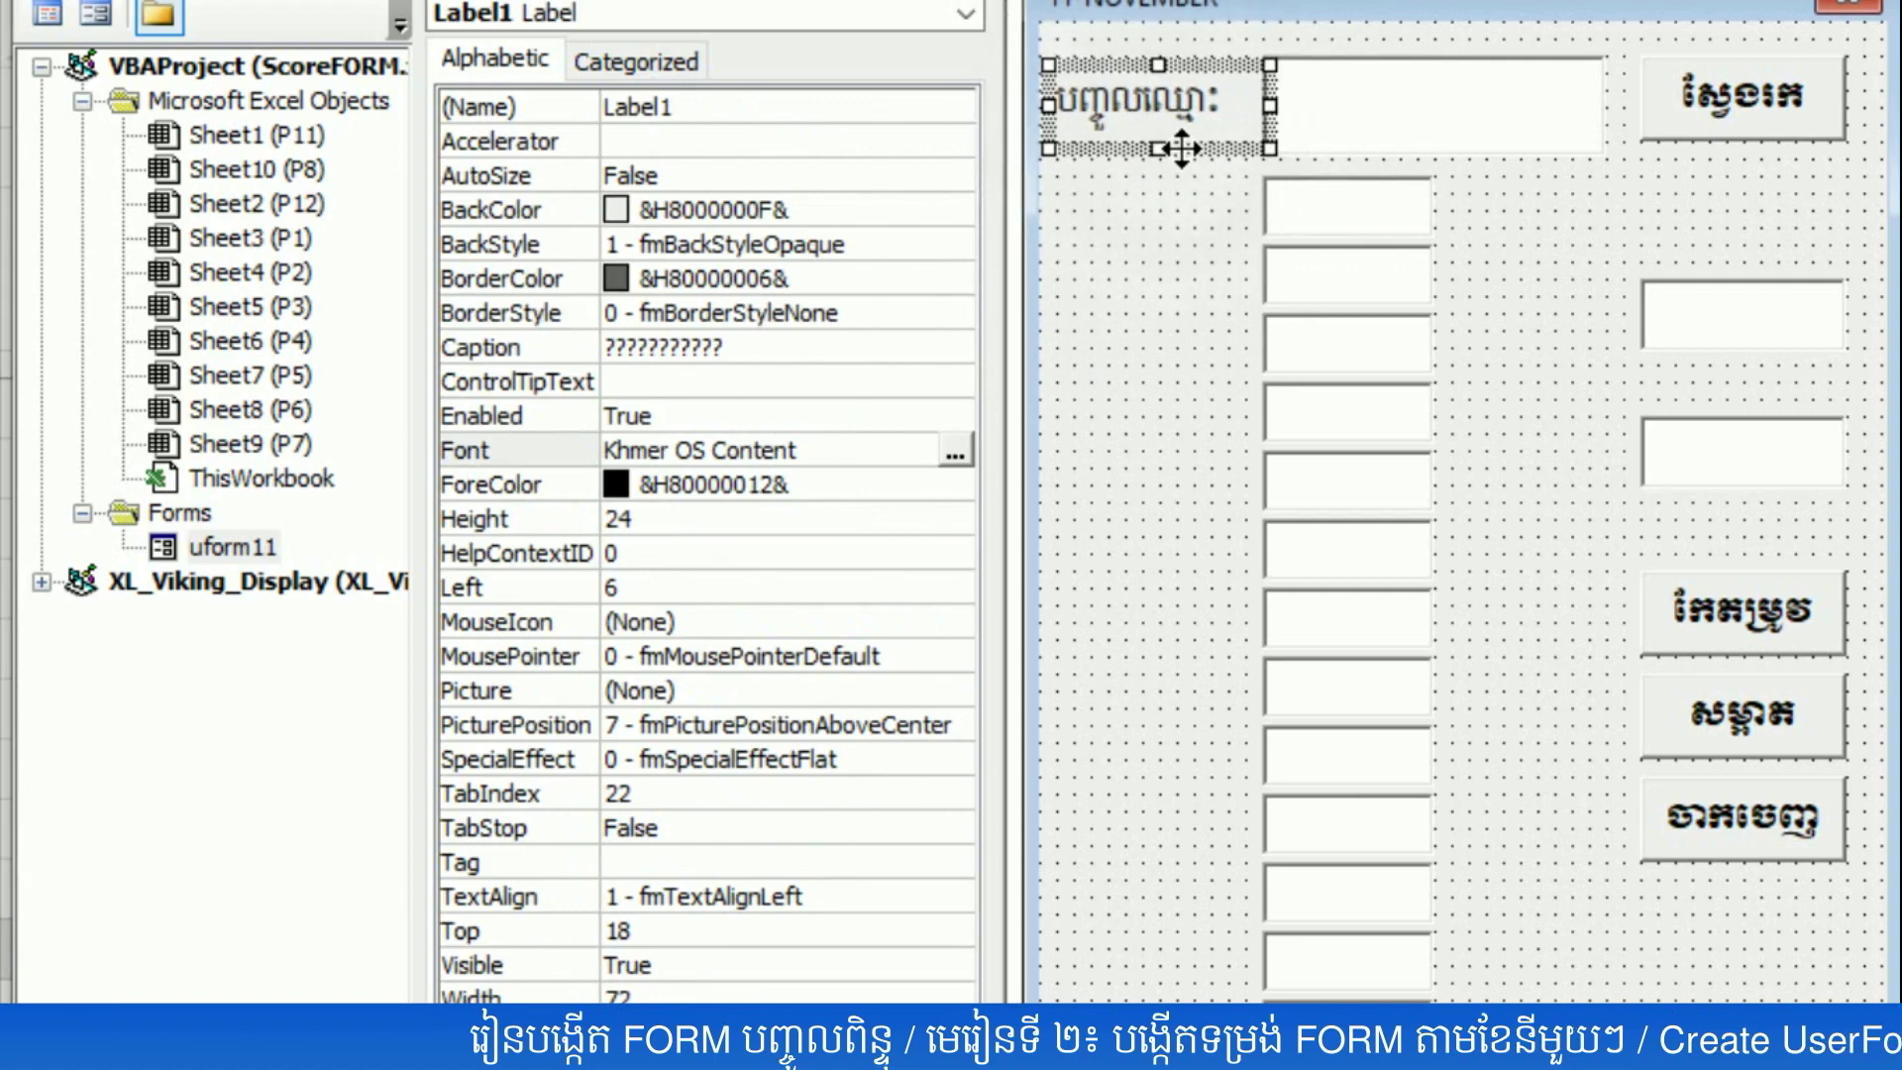
drag(1180, 148, 1183, 248)
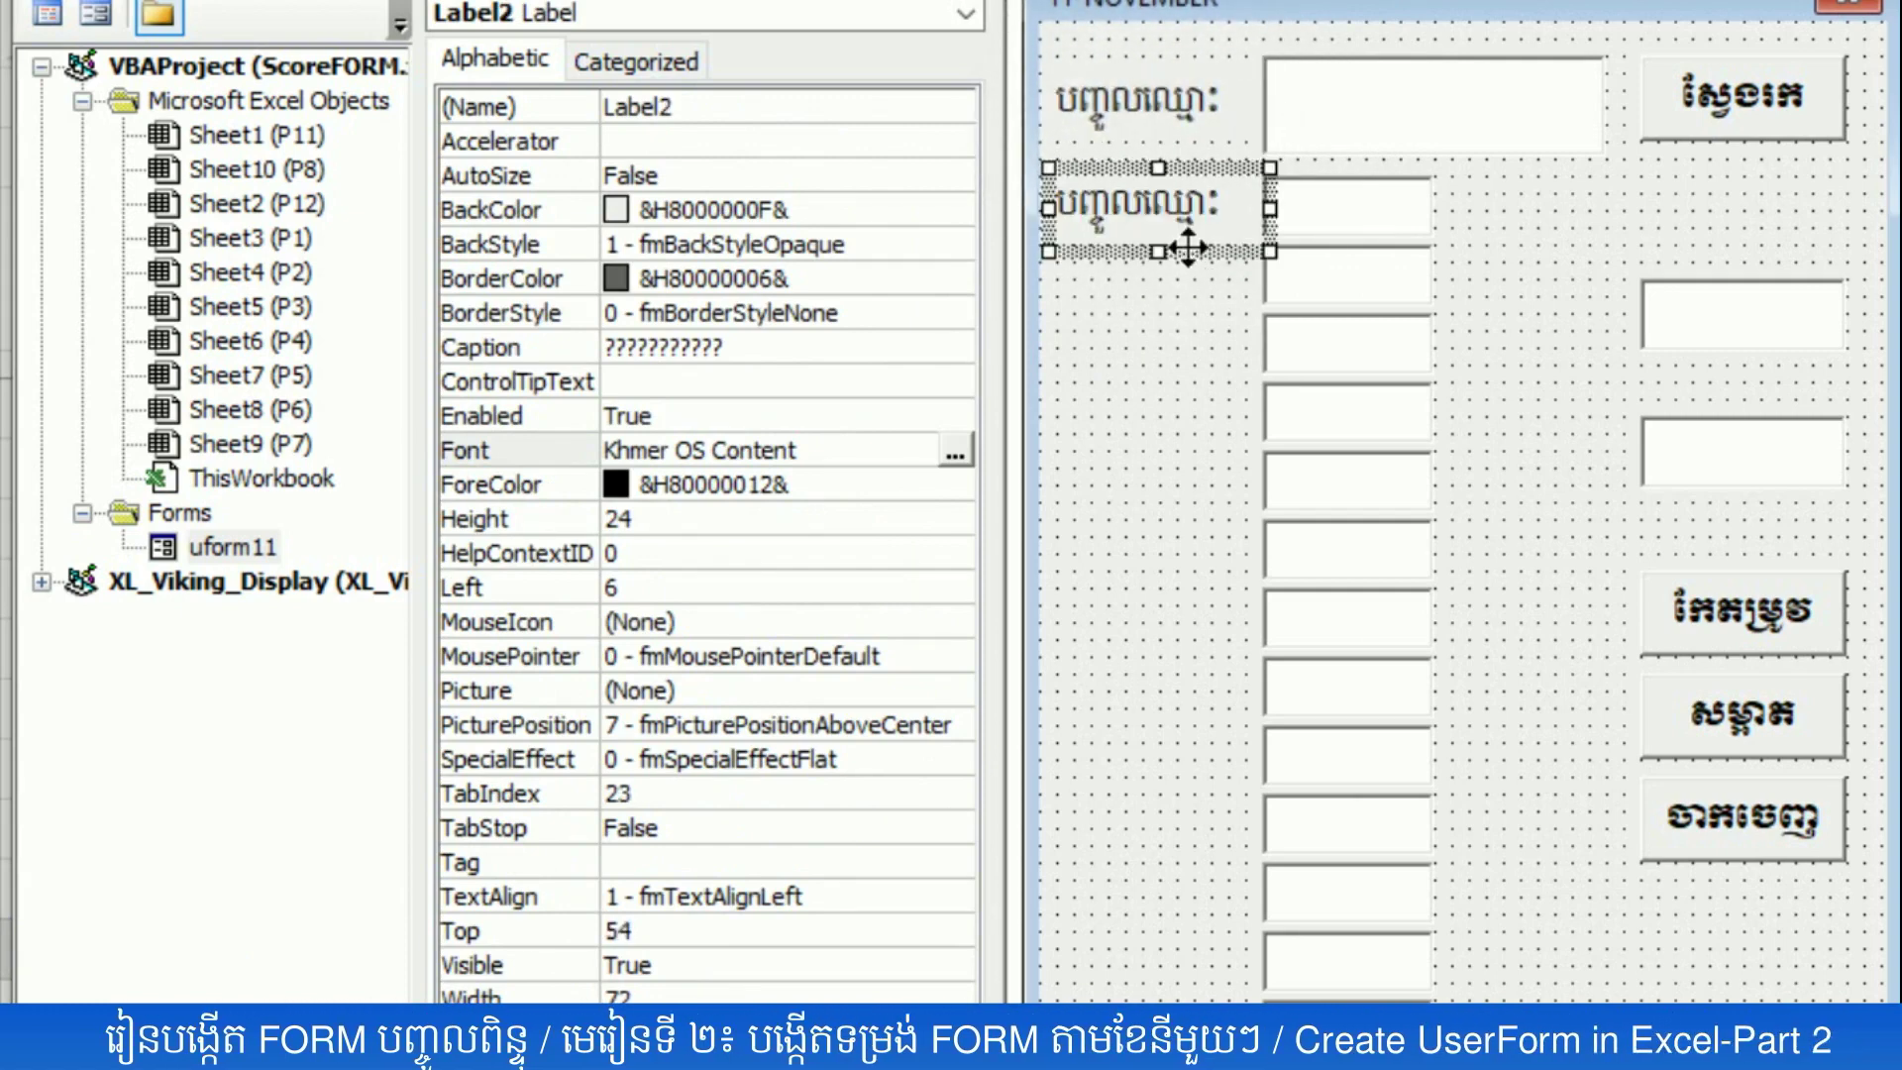
- Copy the name label beside the next boxes, then duplicate the seven-label column into the bottom rows
drag(1201, 306, 1206, 597)
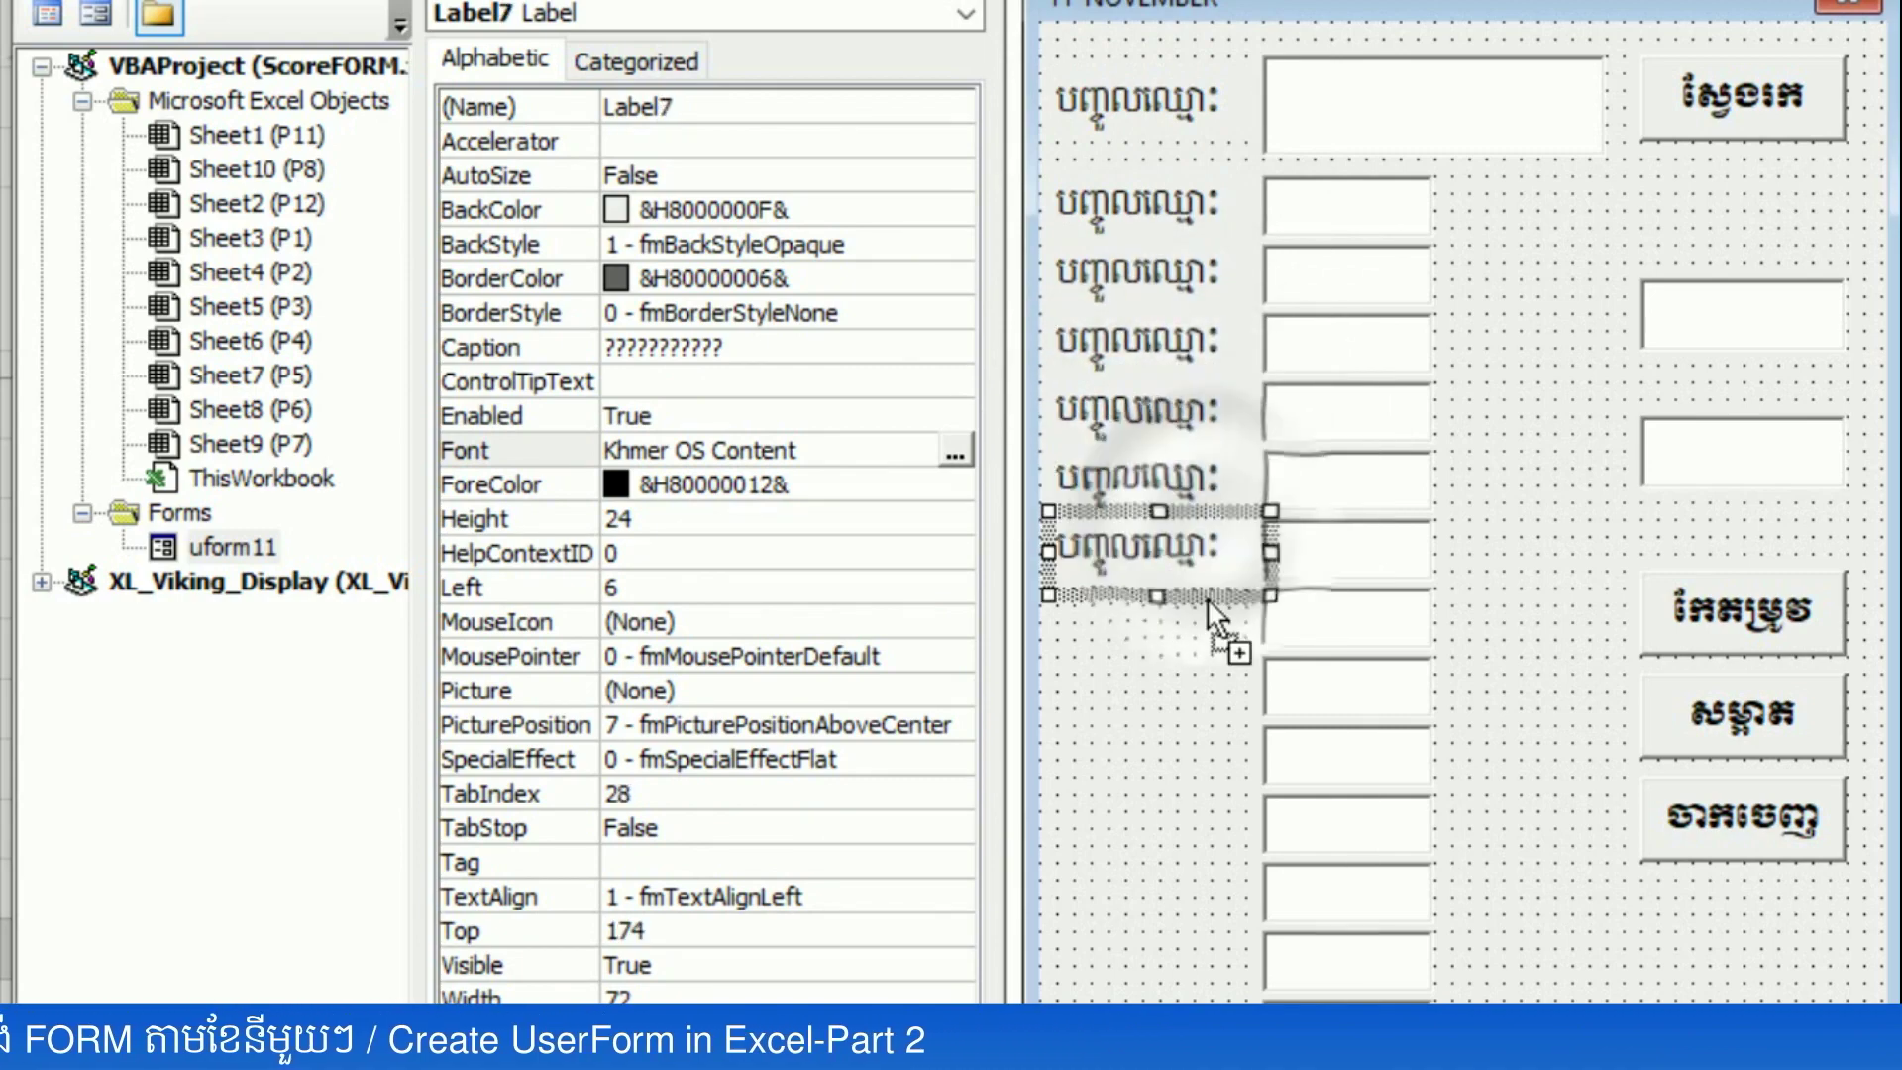
drag(1193, 611, 1192, 673)
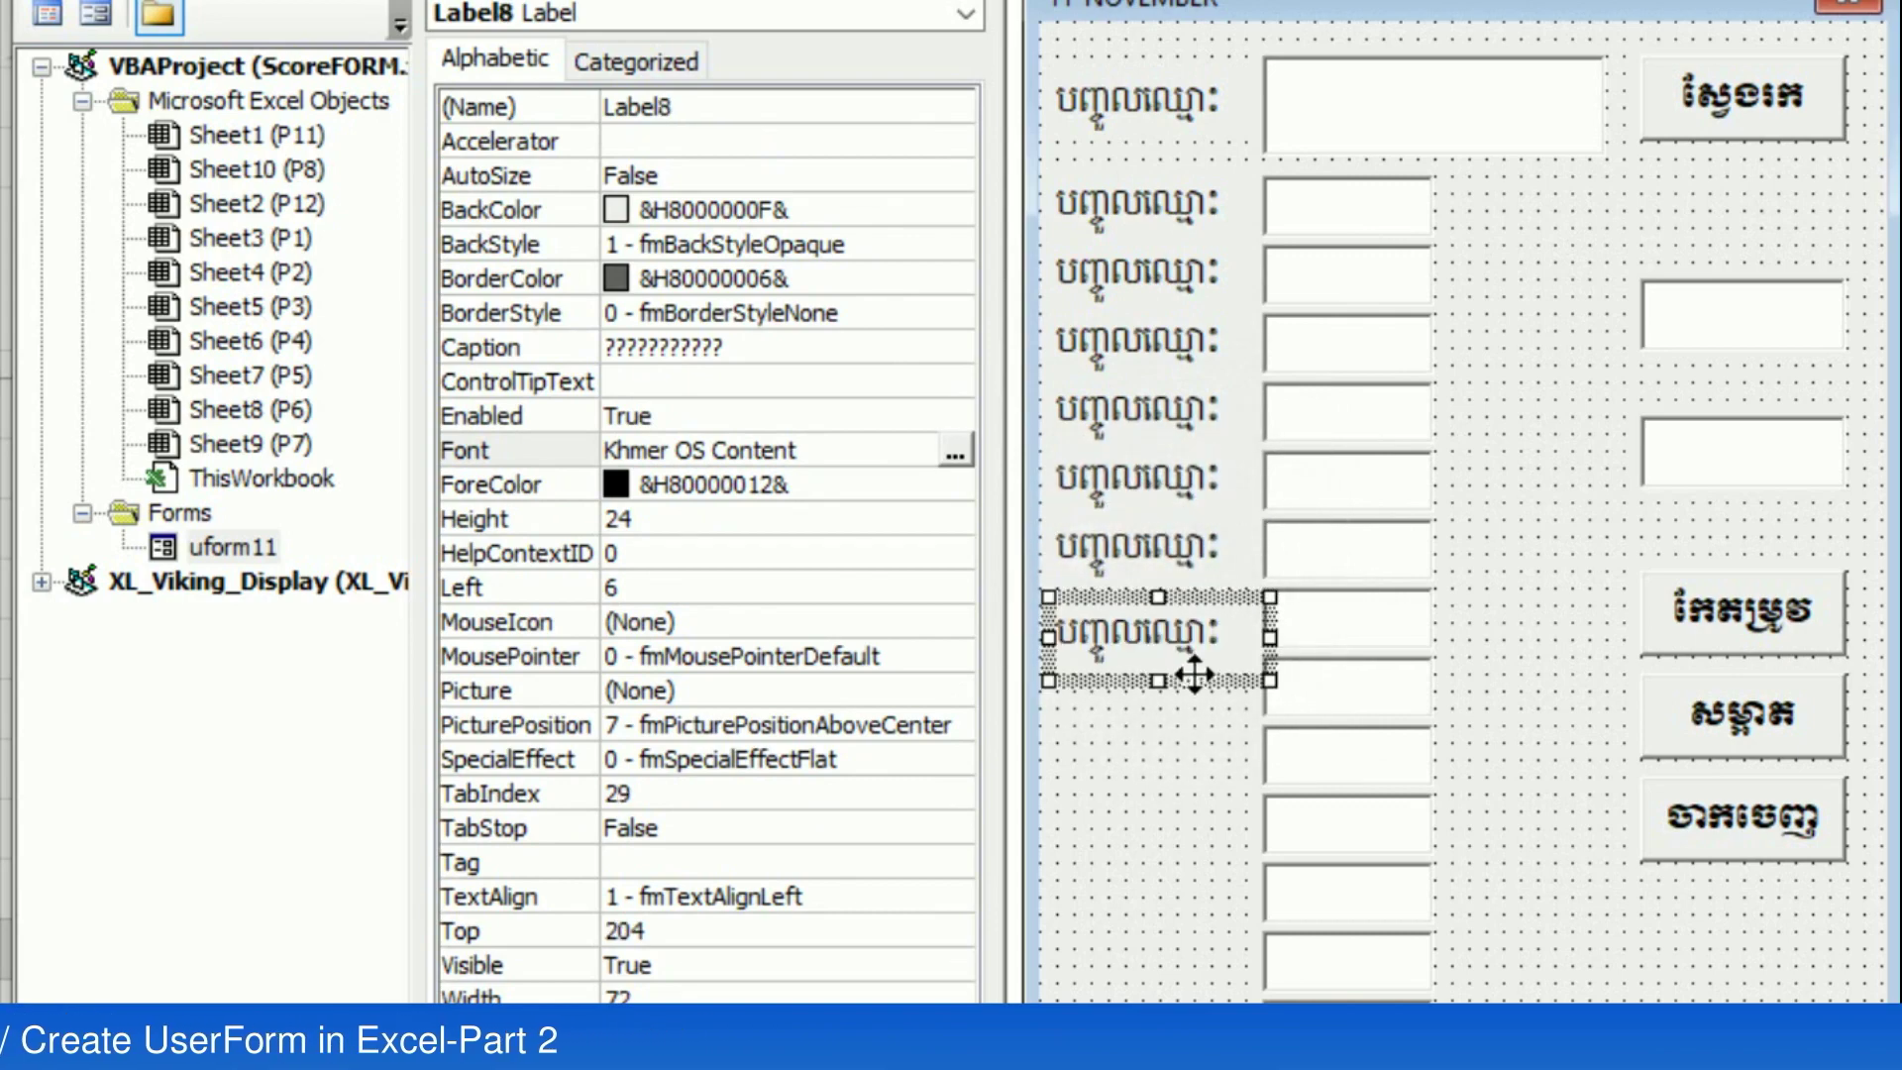
key(Up)
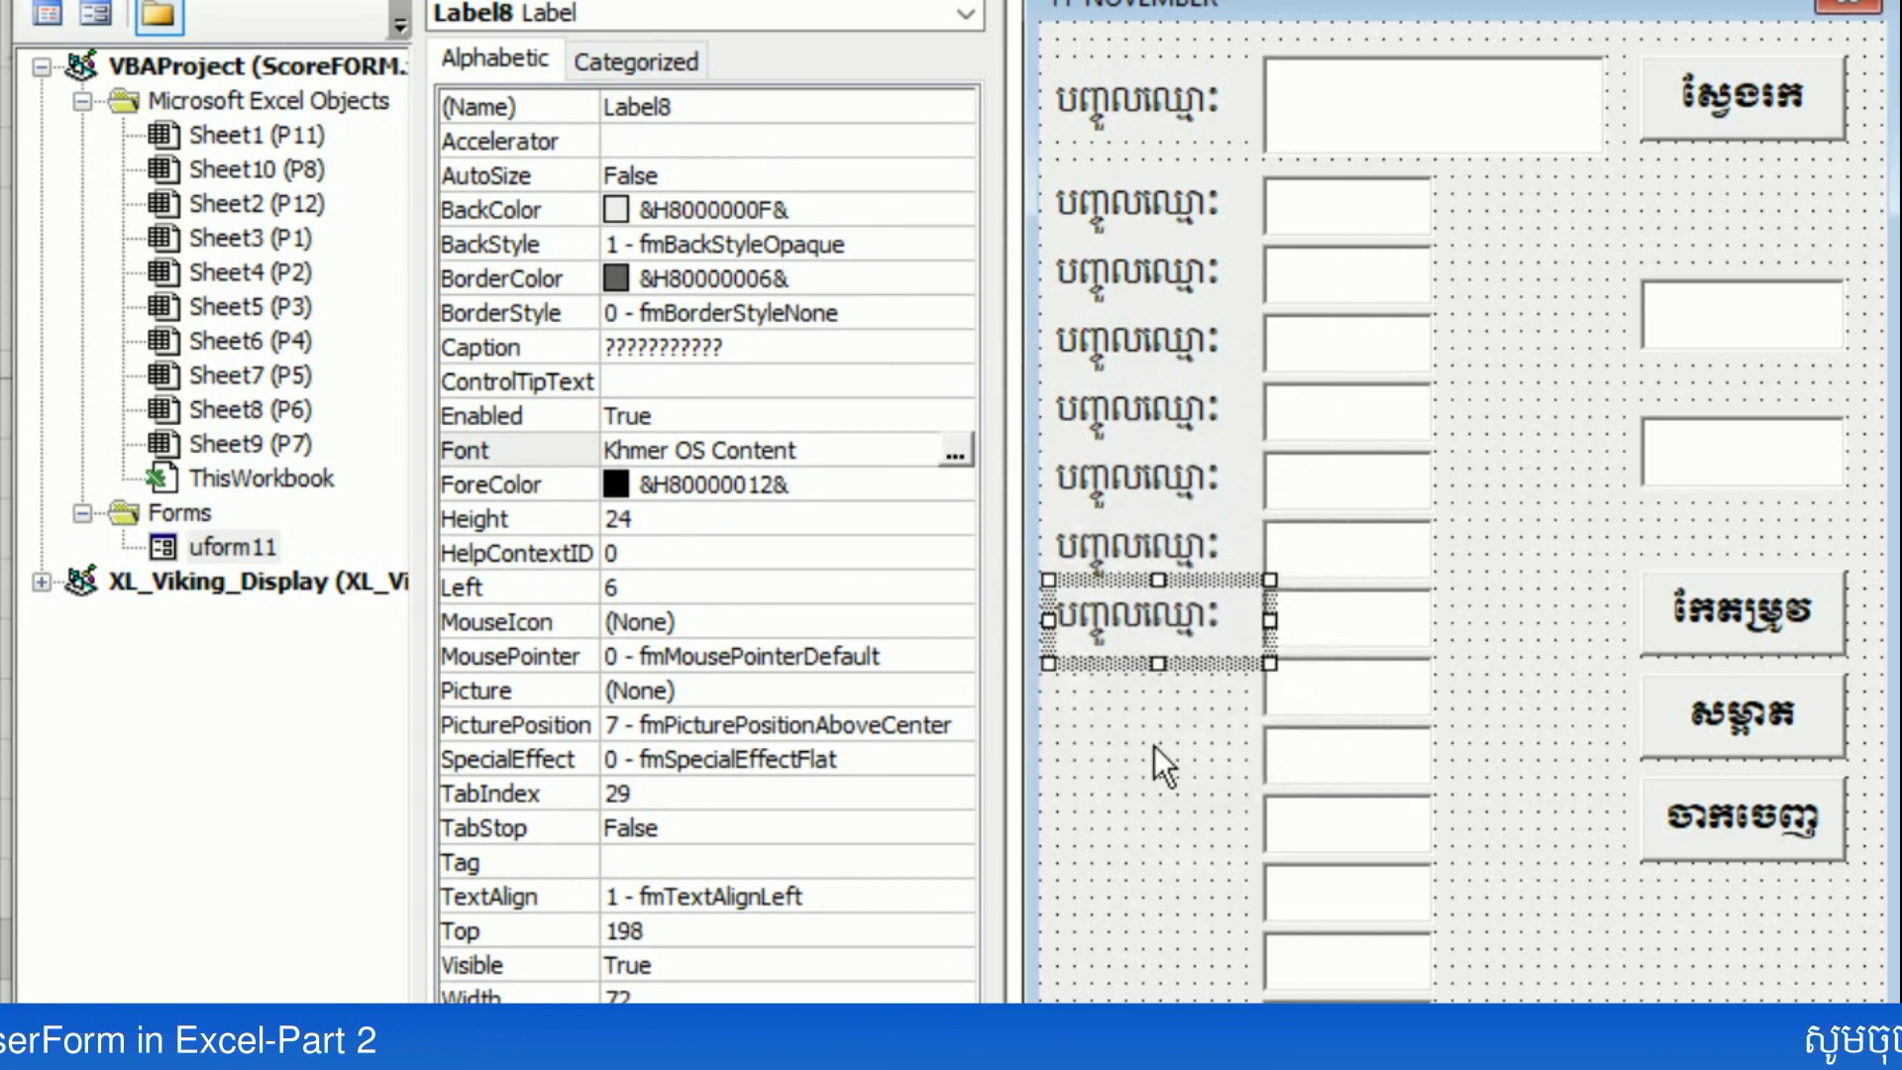
drag(1155, 746, 1139, 259)
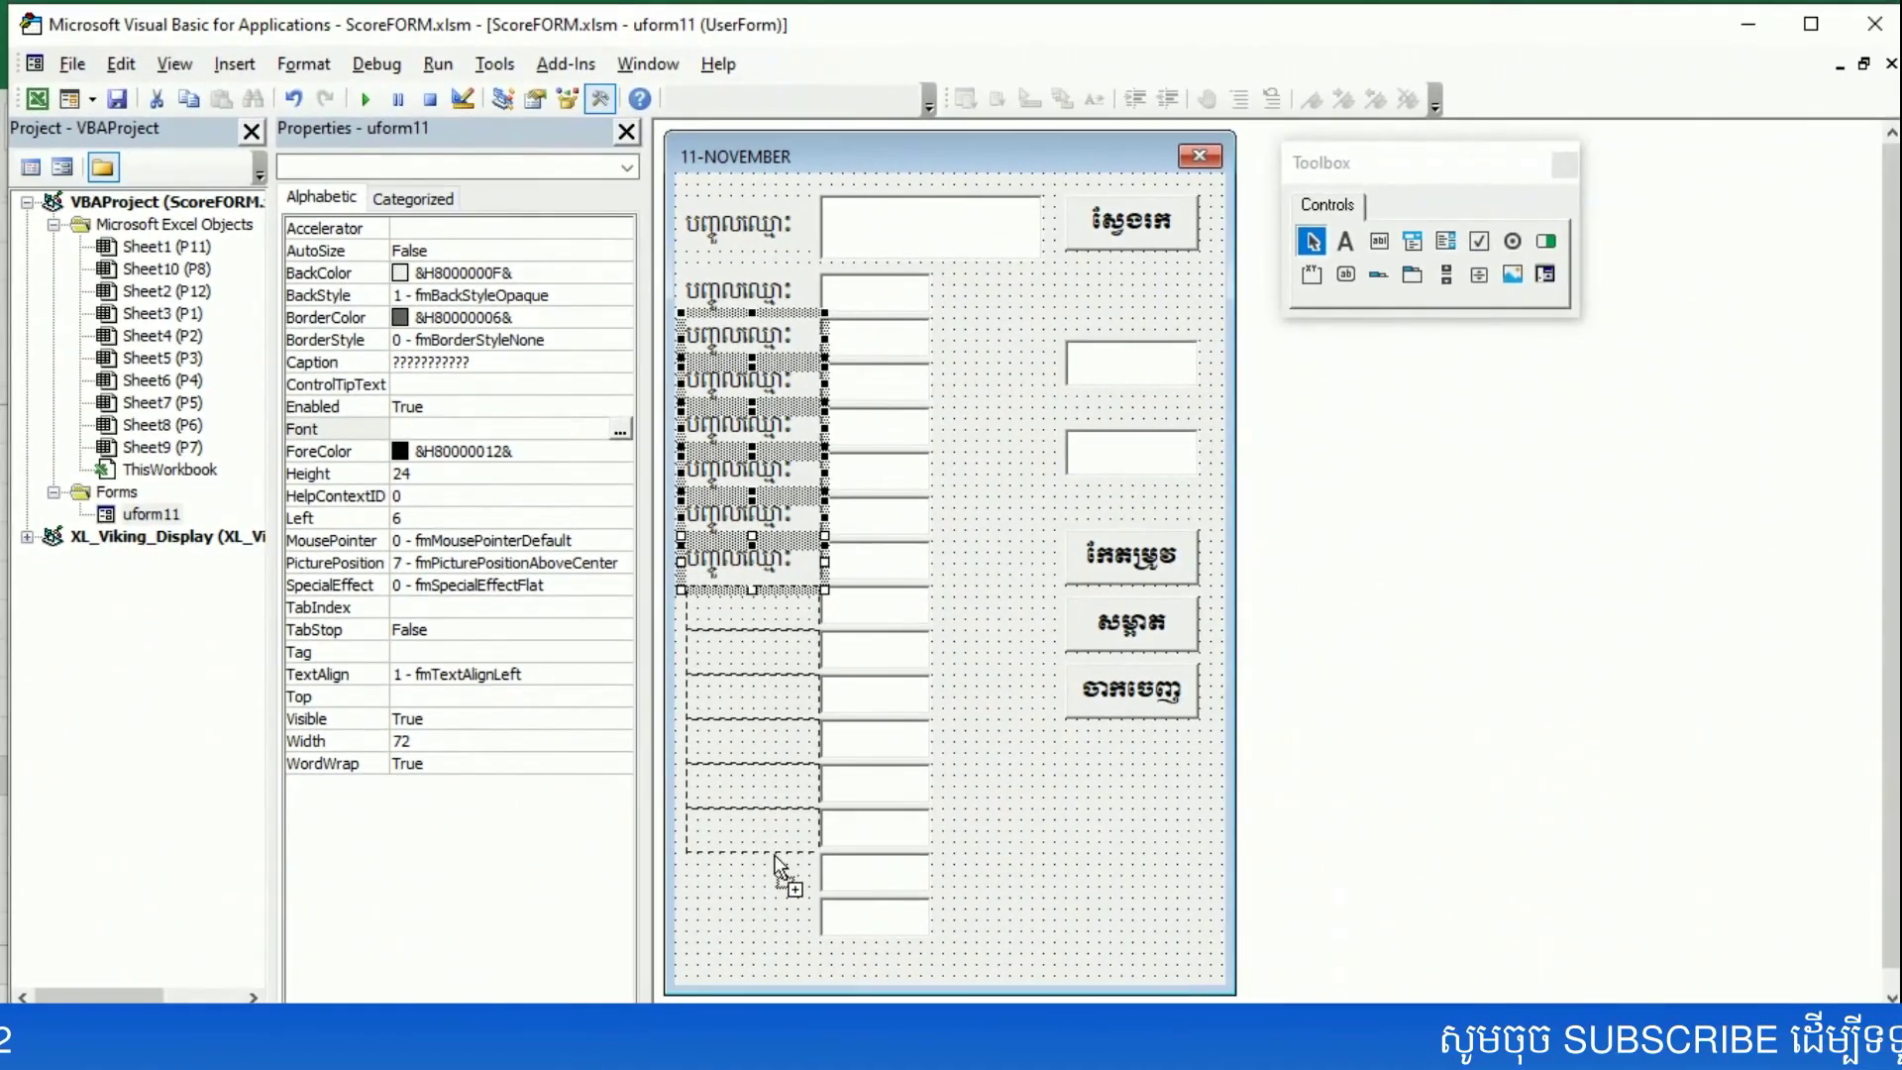
mouse_move(1193, 868)
mouse_down()
mouse_move(774, 853)
mouse_move(741, 781)
mouse_up()
click(876, 871)
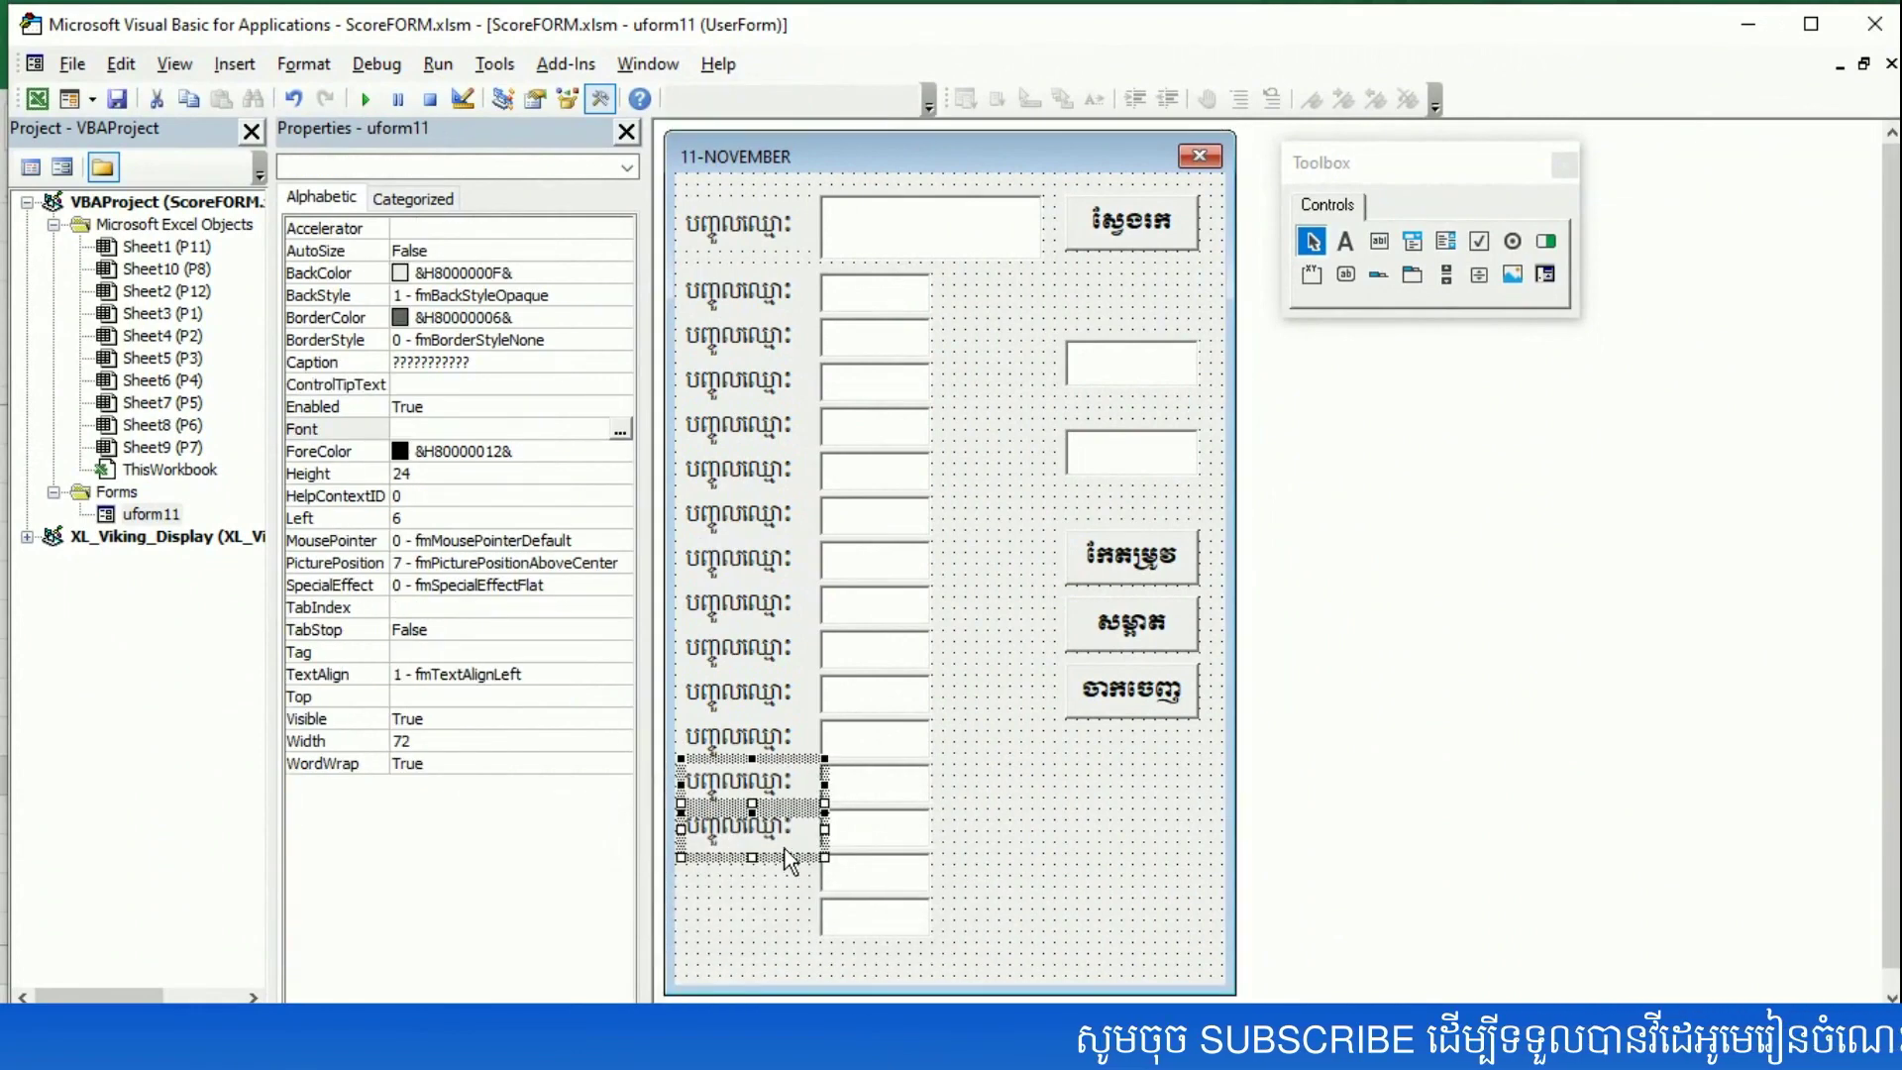
drag(780, 858, 781, 946)
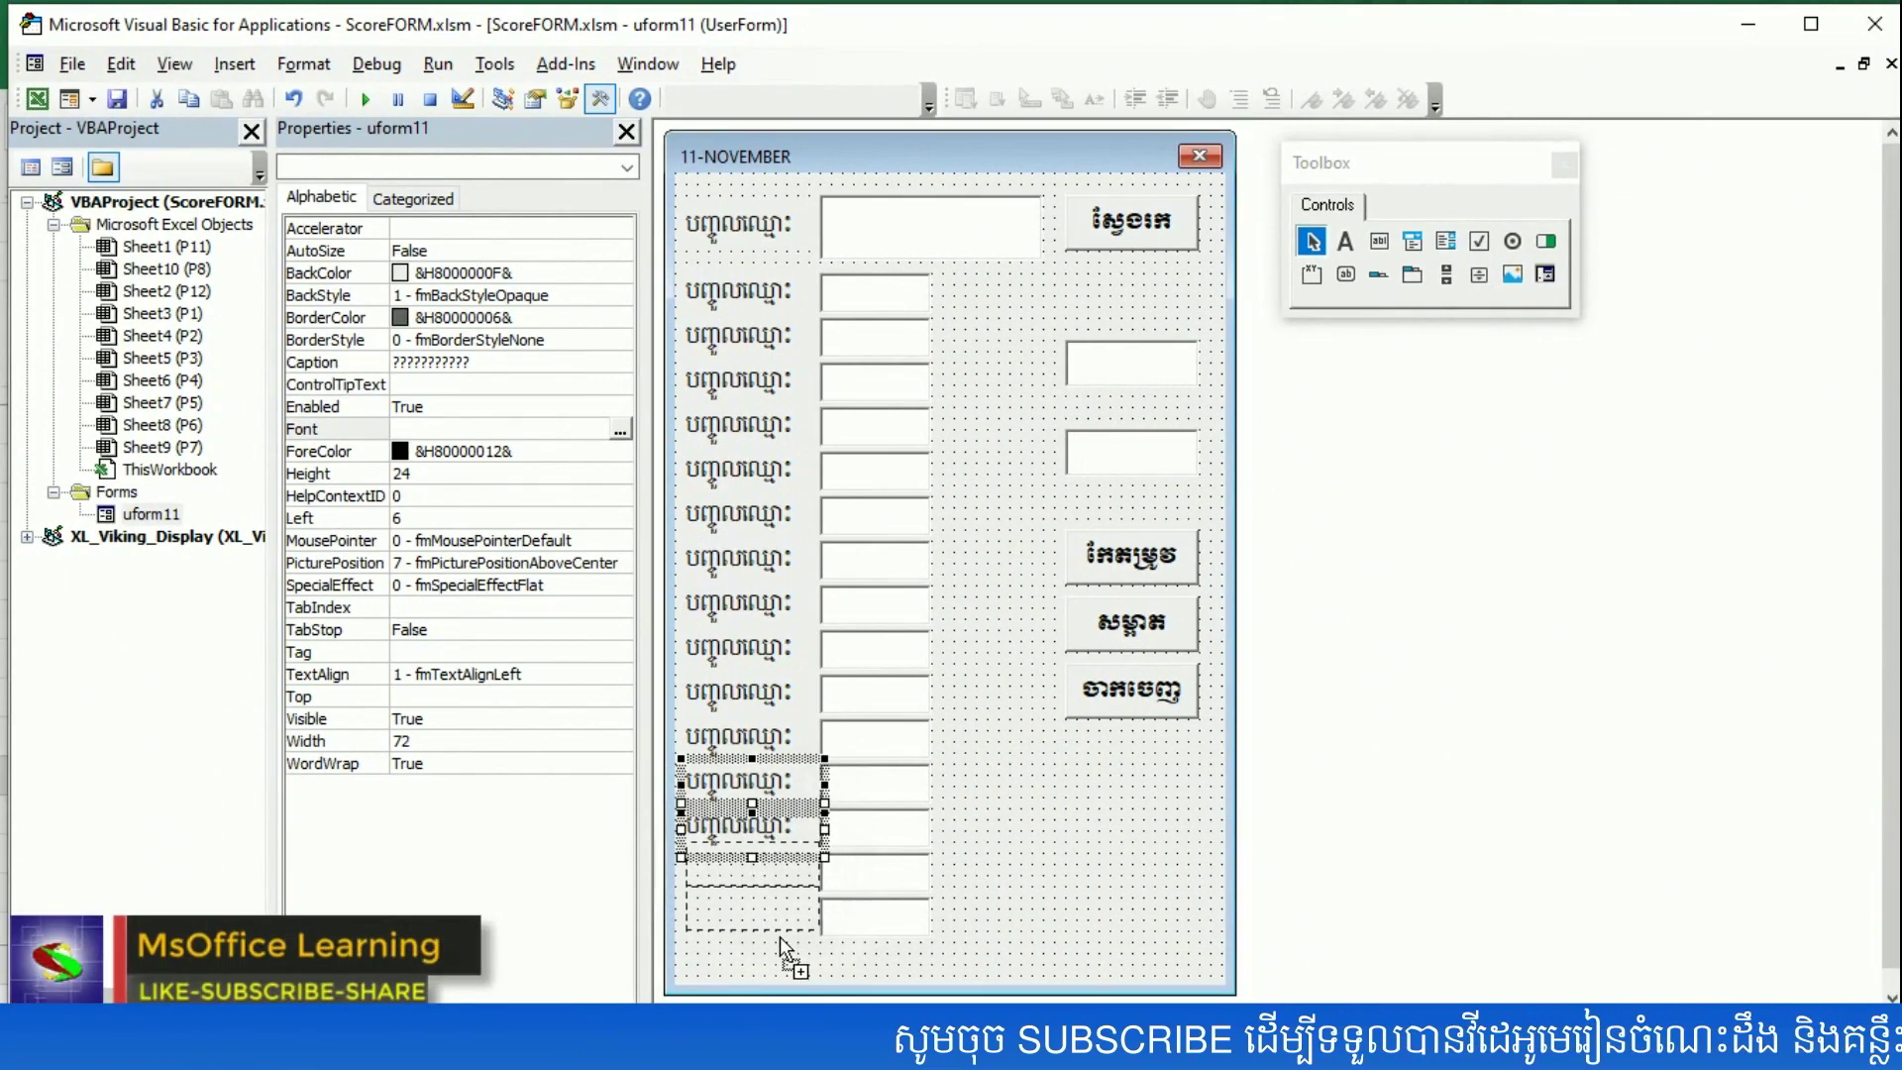
drag(780, 937, 781, 947)
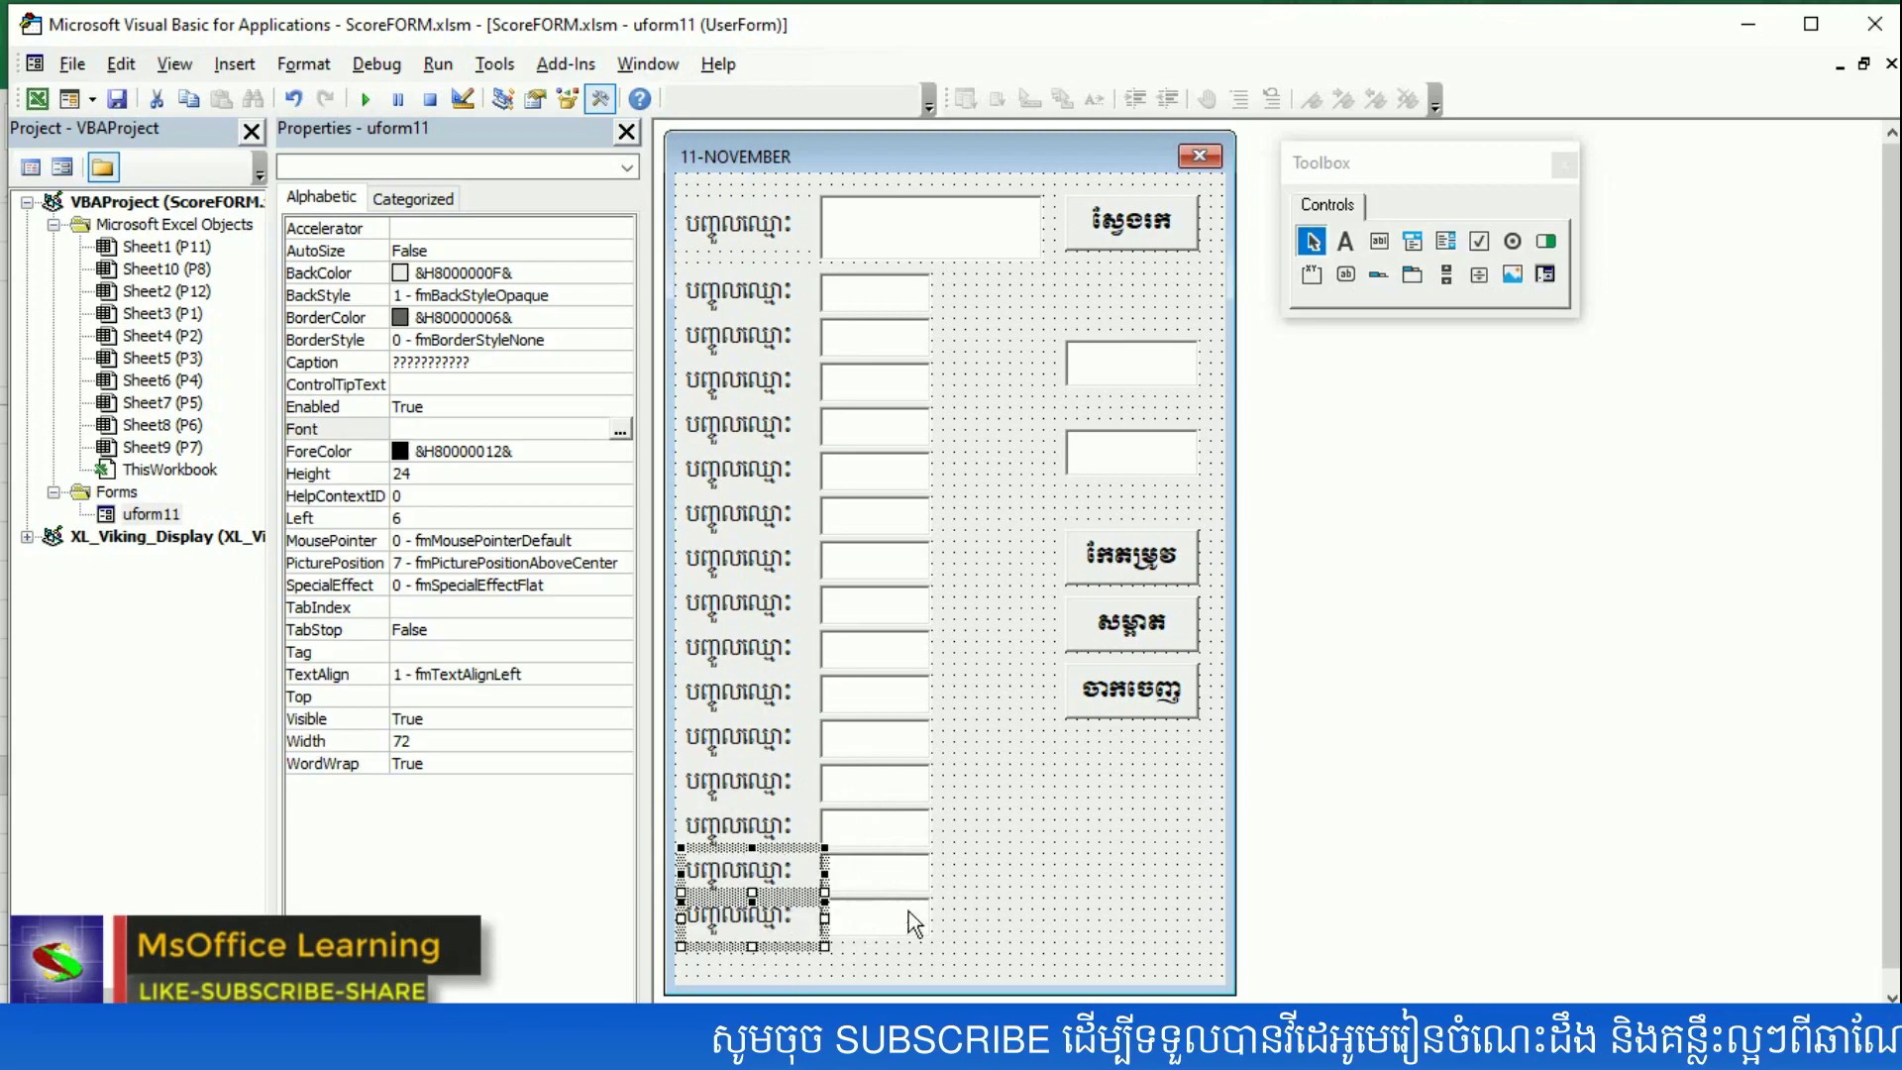
click(980, 866)
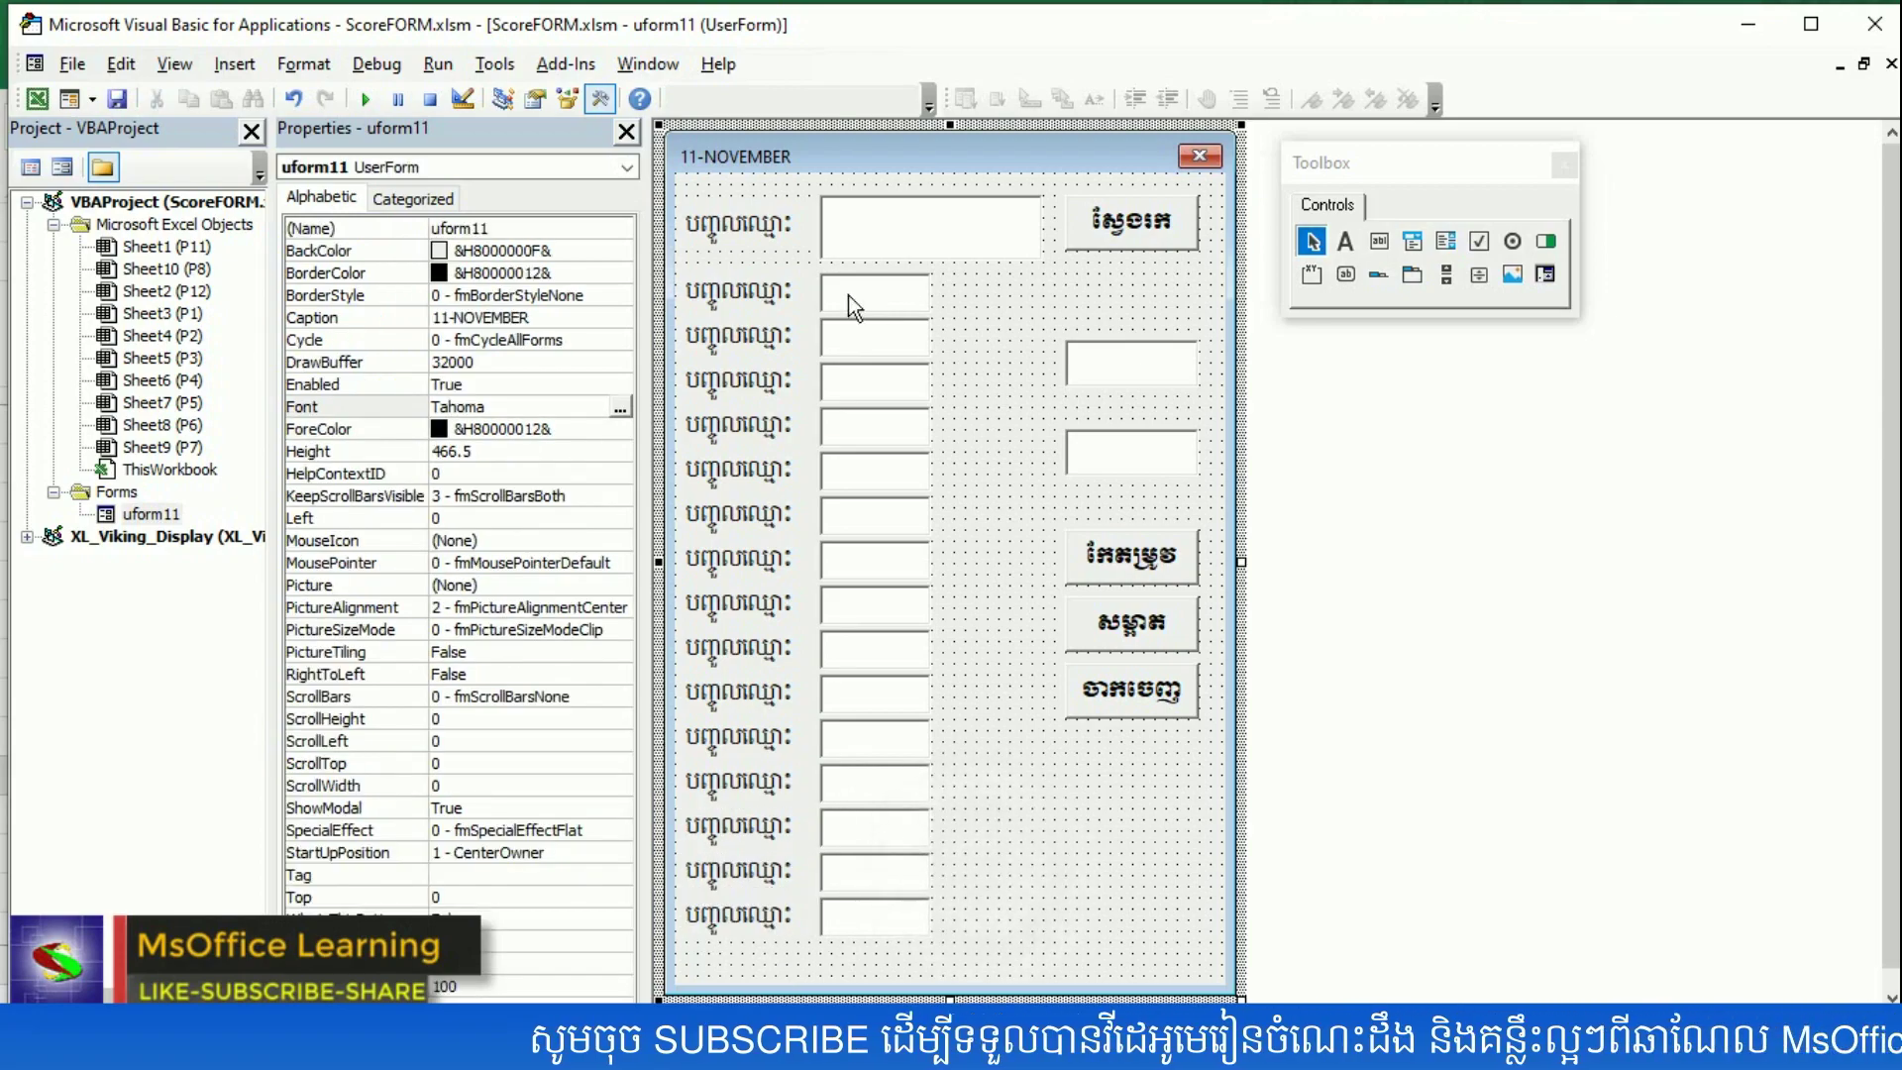
click(731, 294)
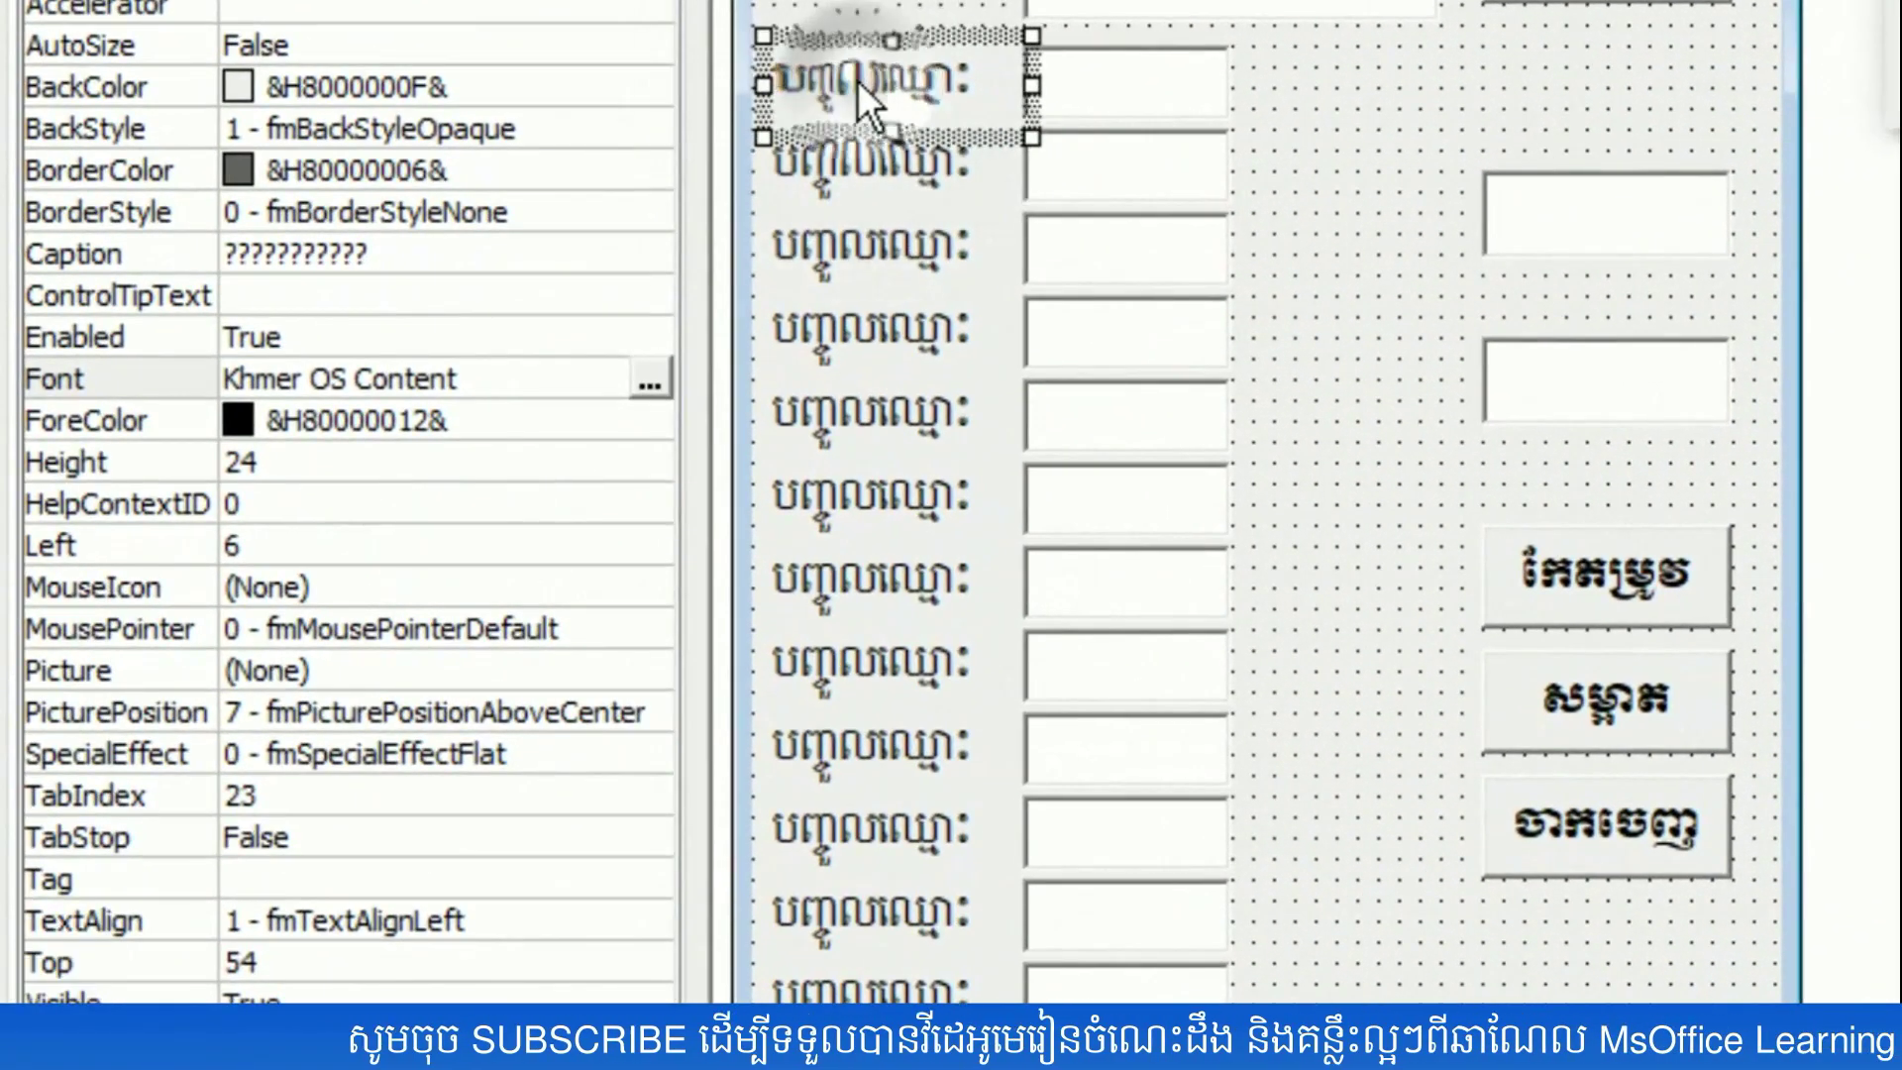
- Caption the first two labels ភាសាខ្មែរ and ពលរដ្ឋវិជ្ជា
double_click(840, 84)
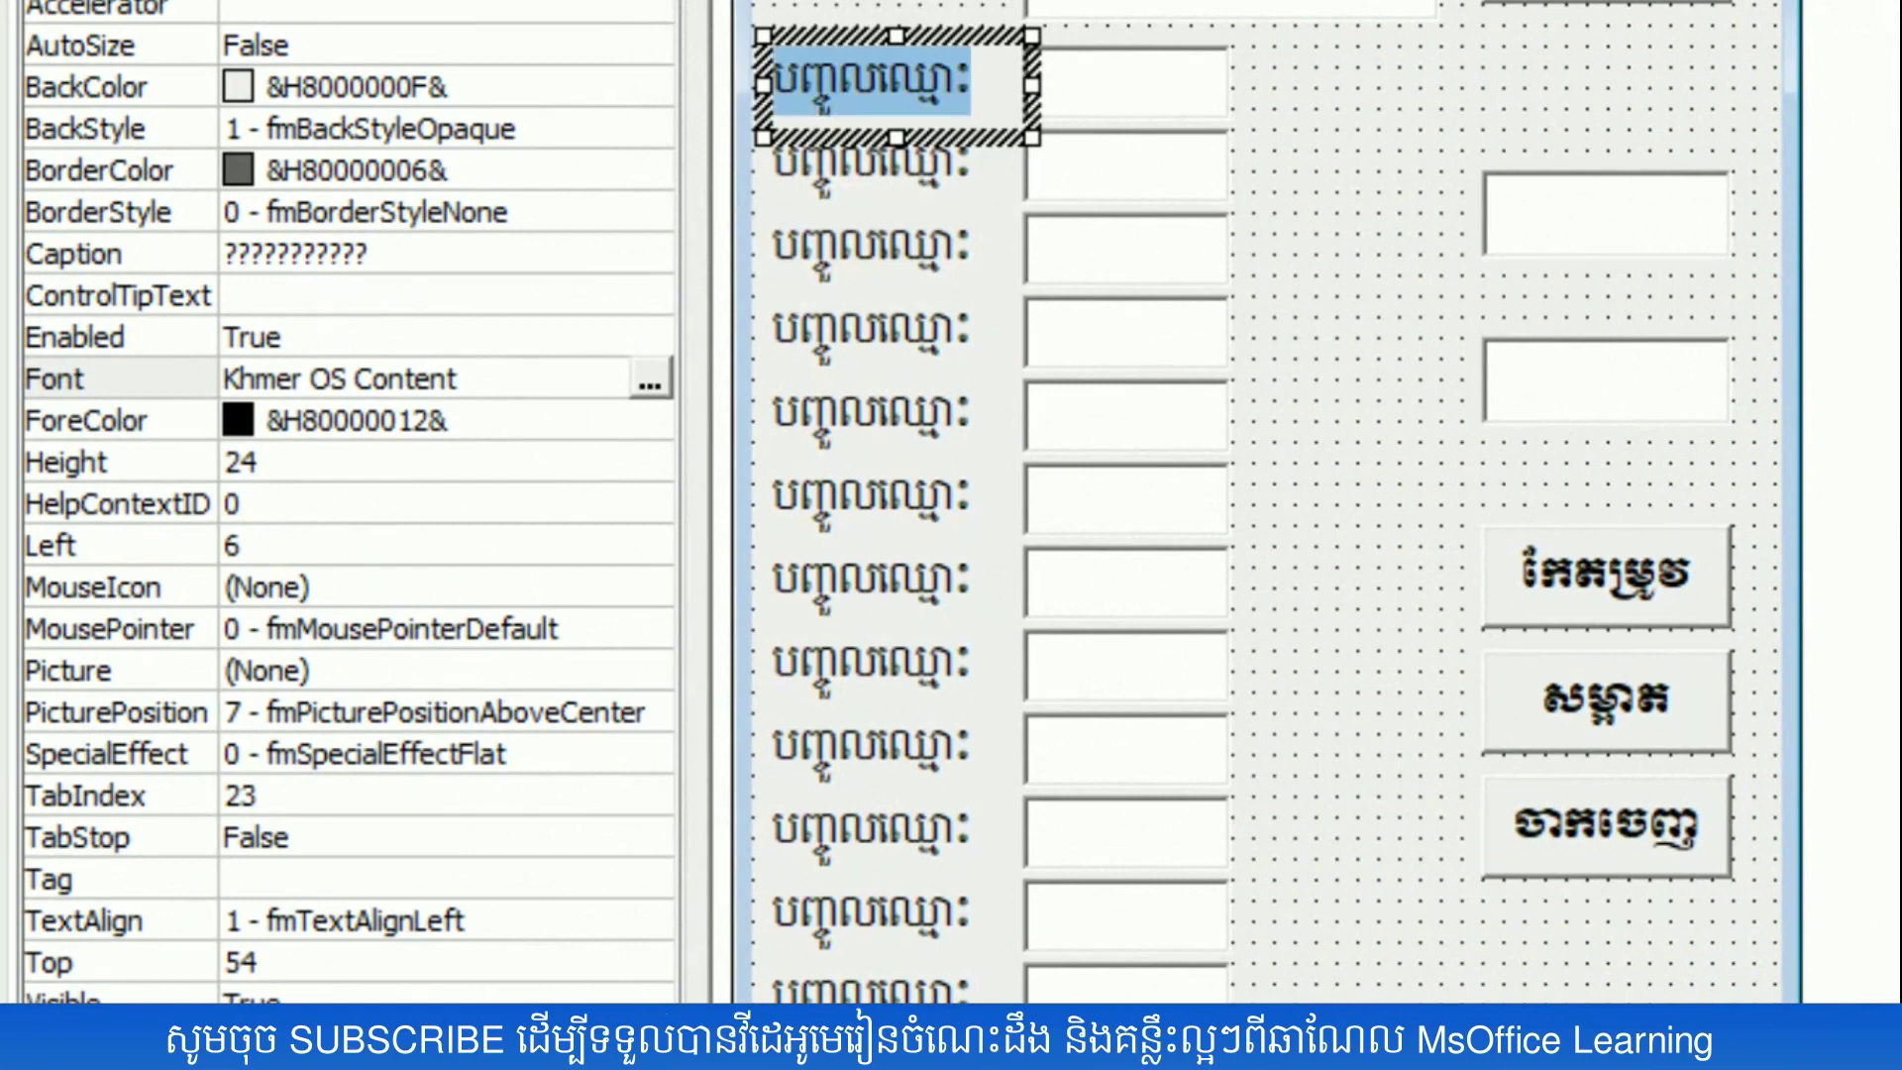
text(ភាសាខ្មែរ)
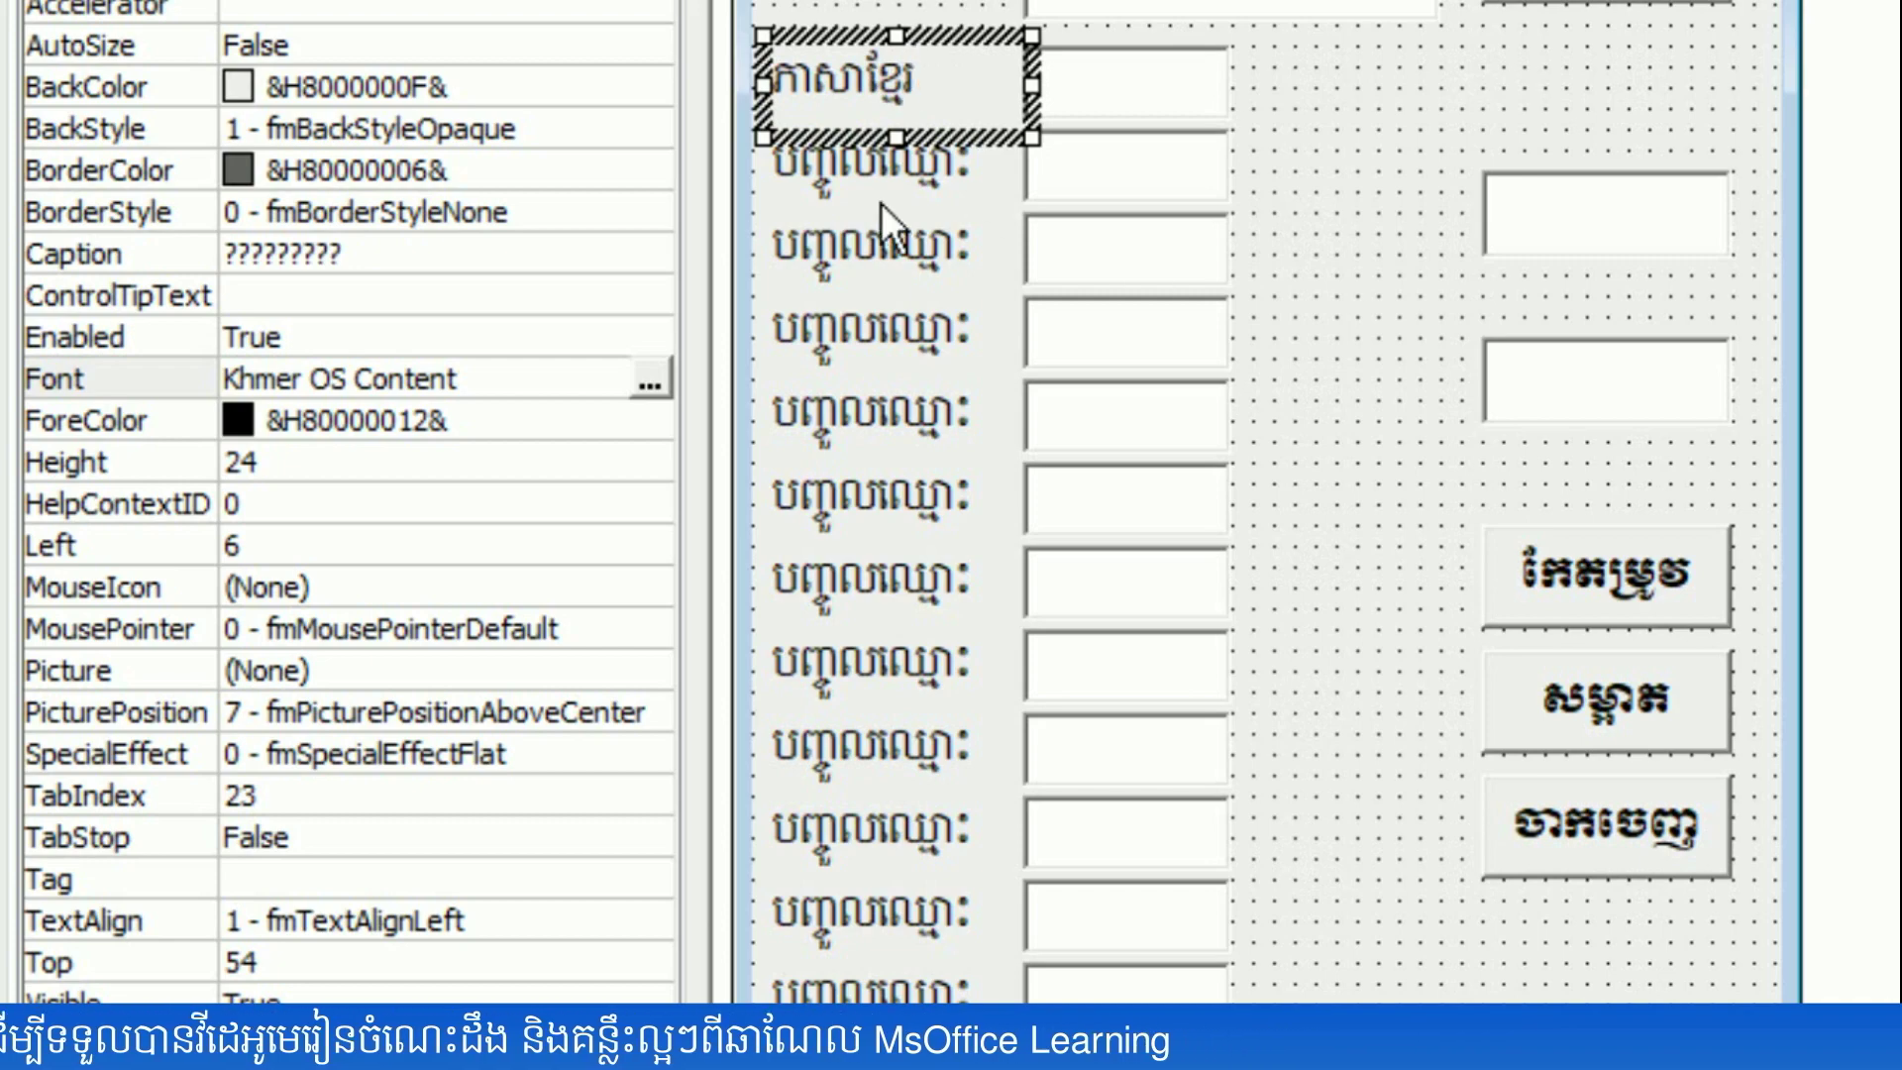
click(882, 178)
click(881, 176)
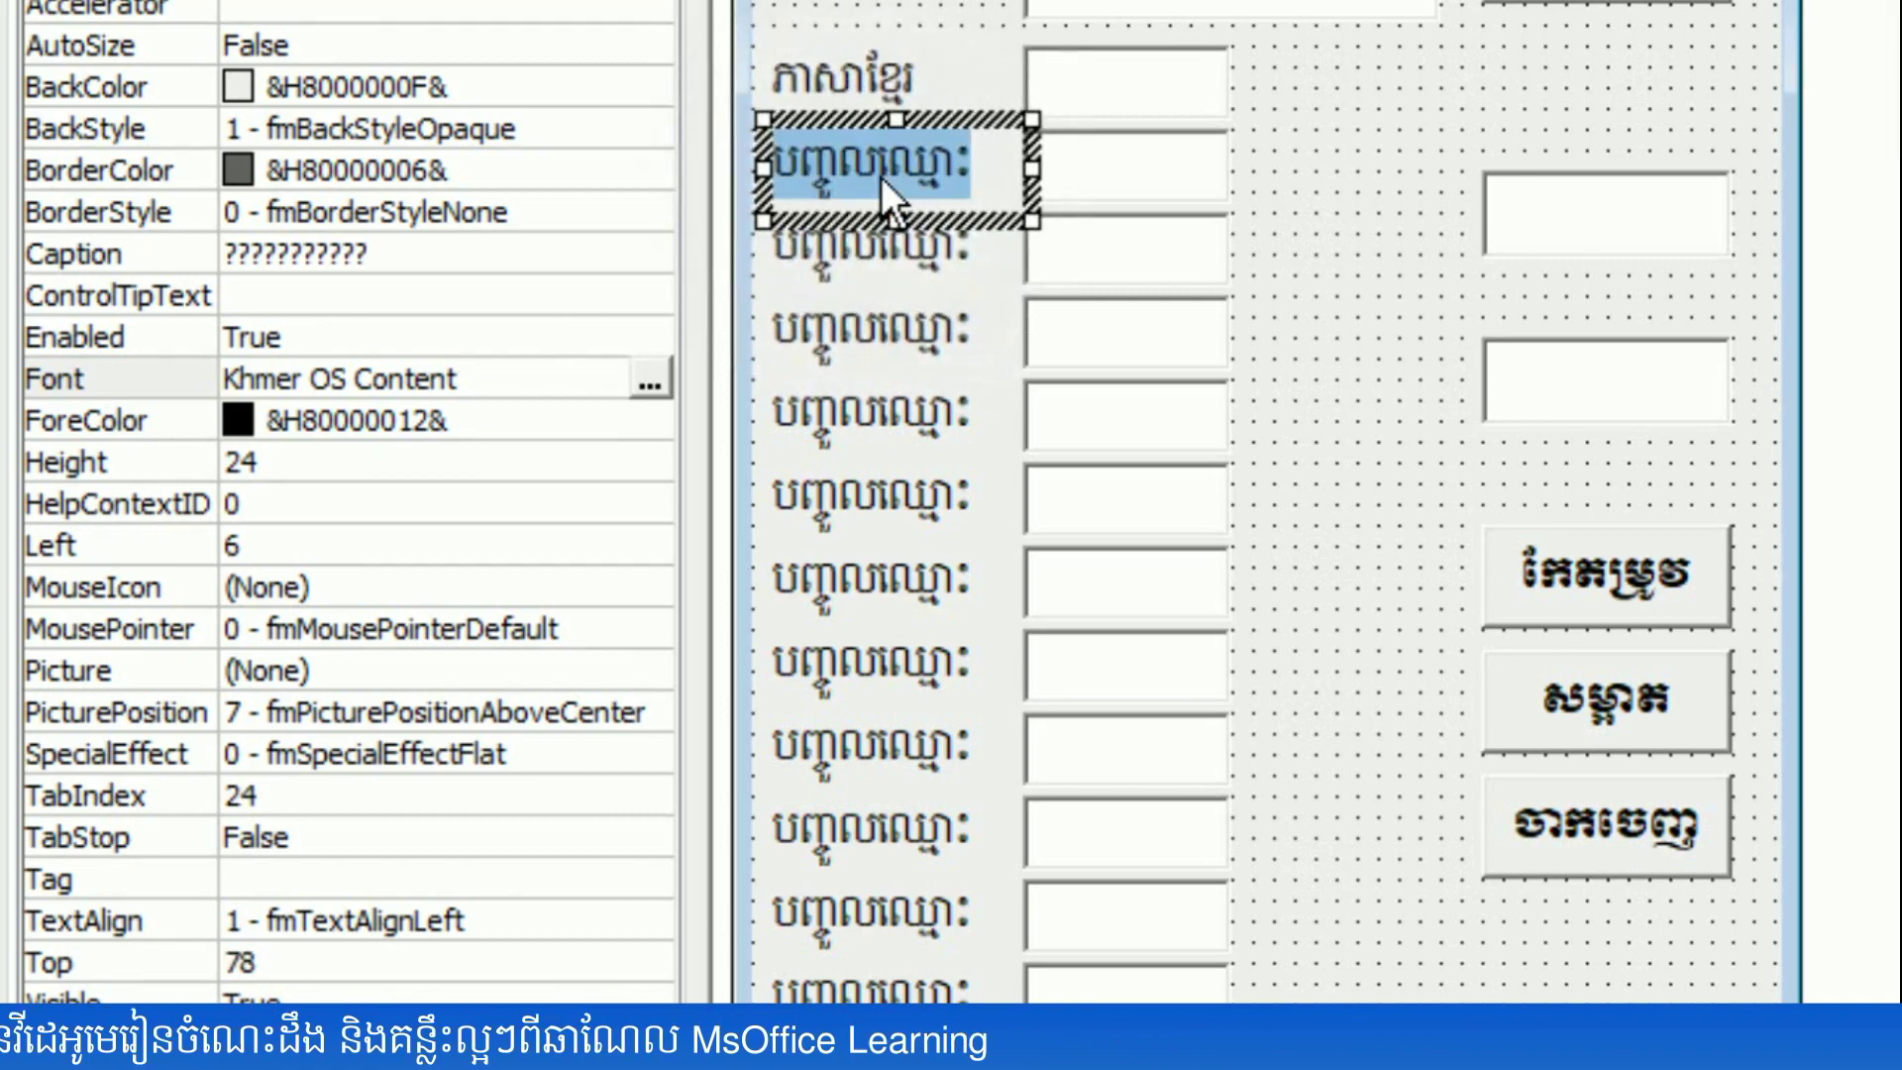
text(ព)
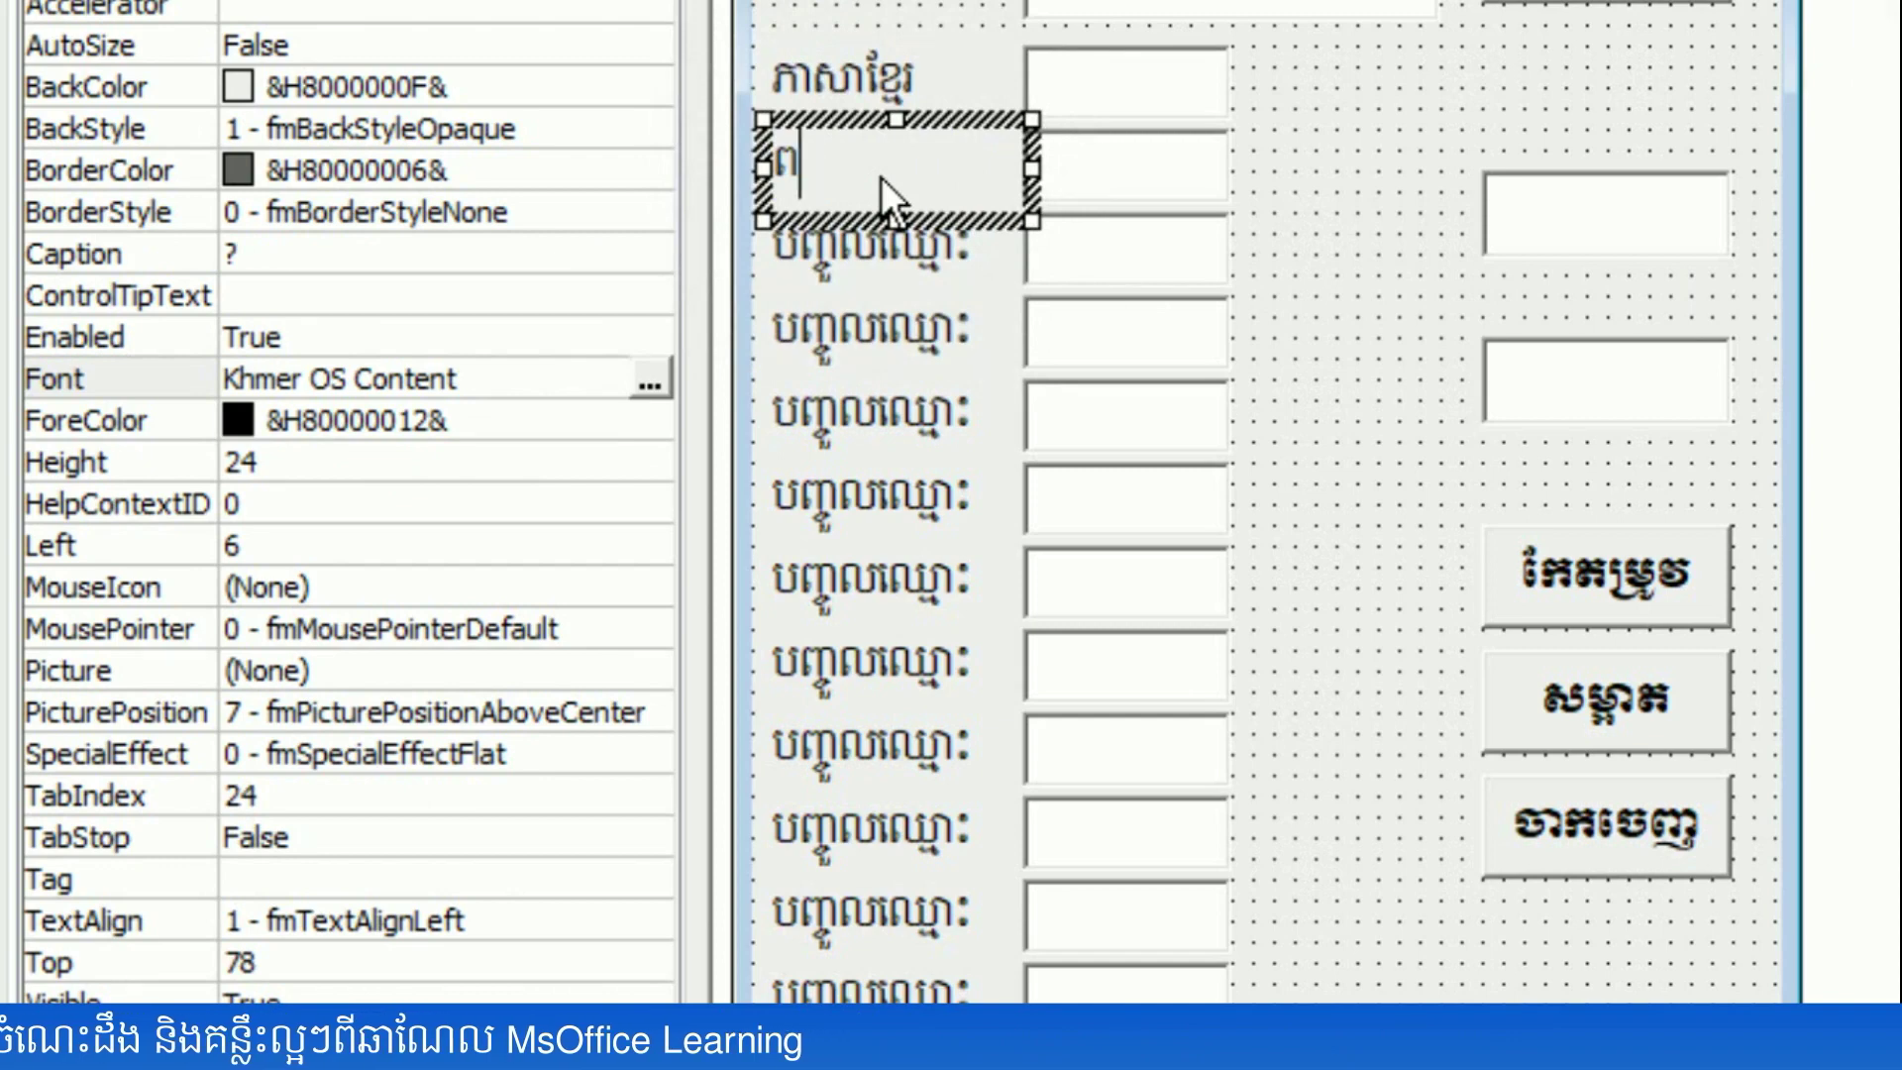
text(លរដ្ឋ)
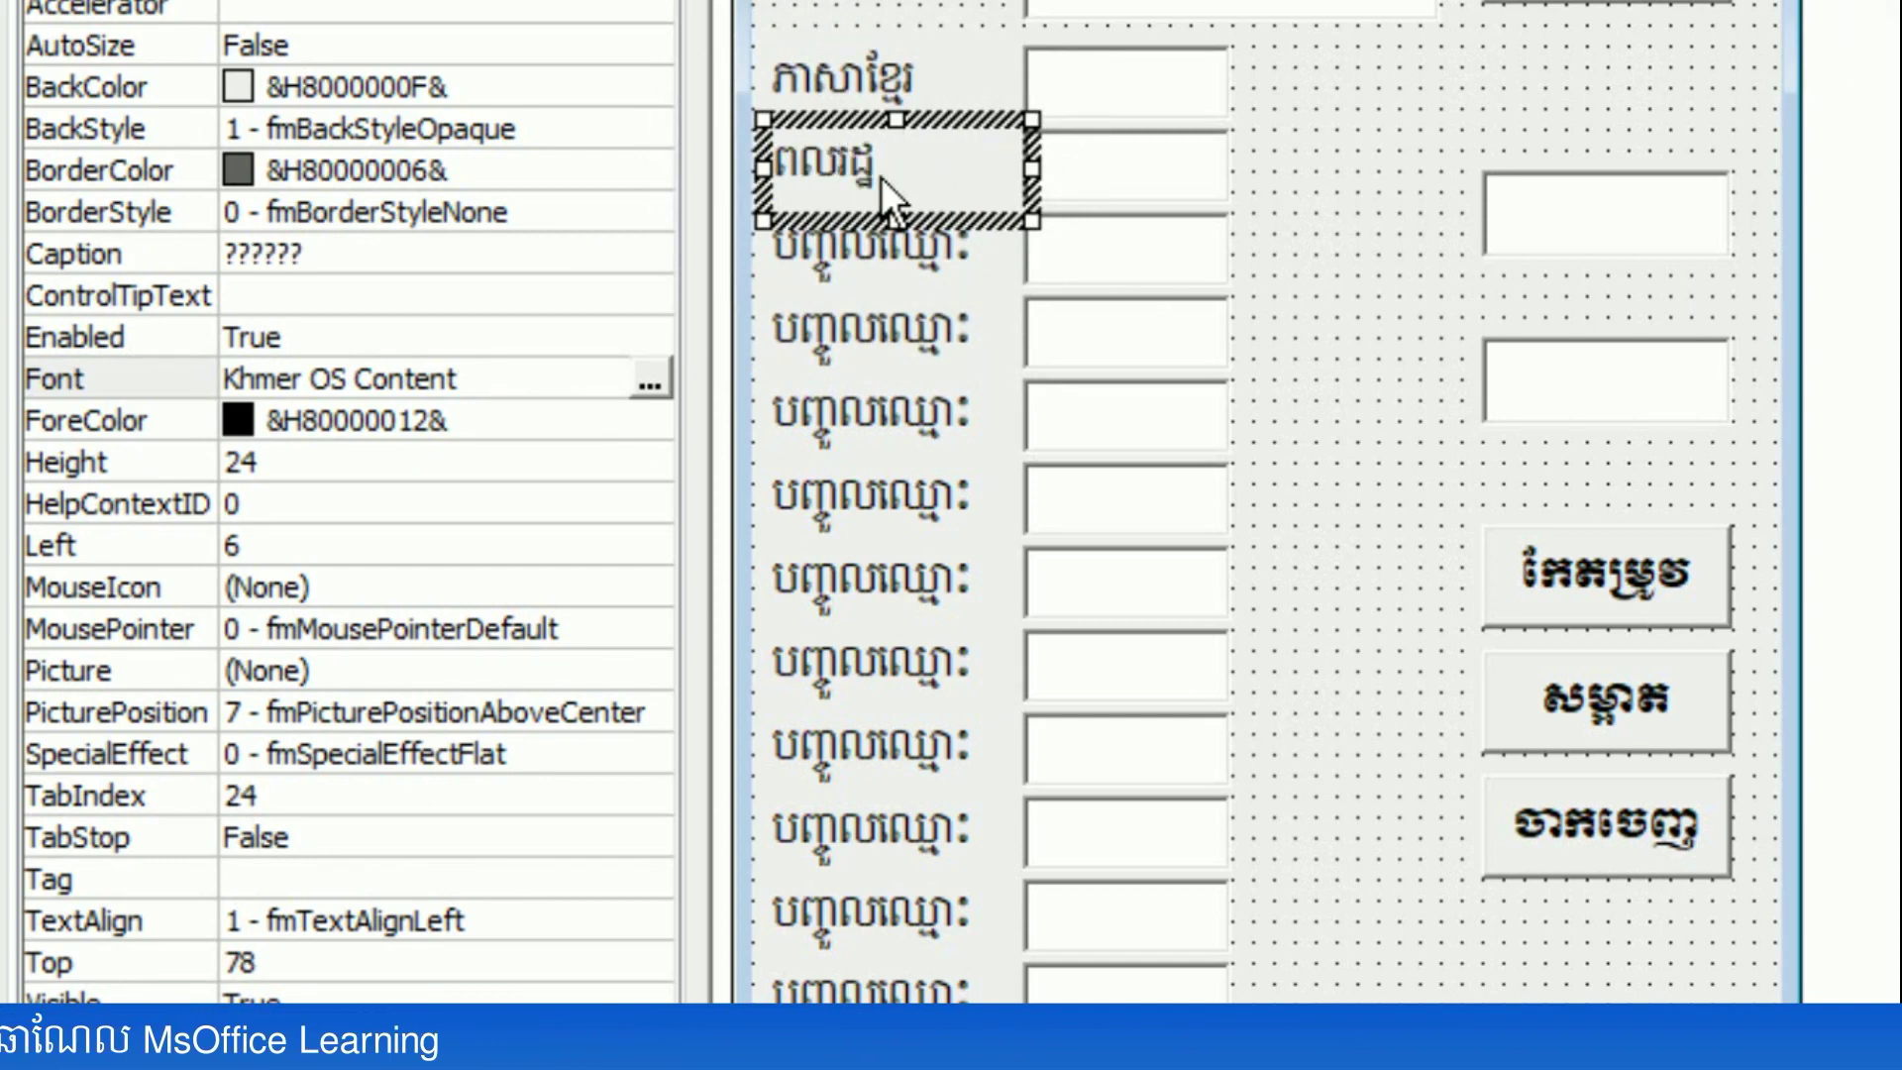
text(វិជ្ជា)
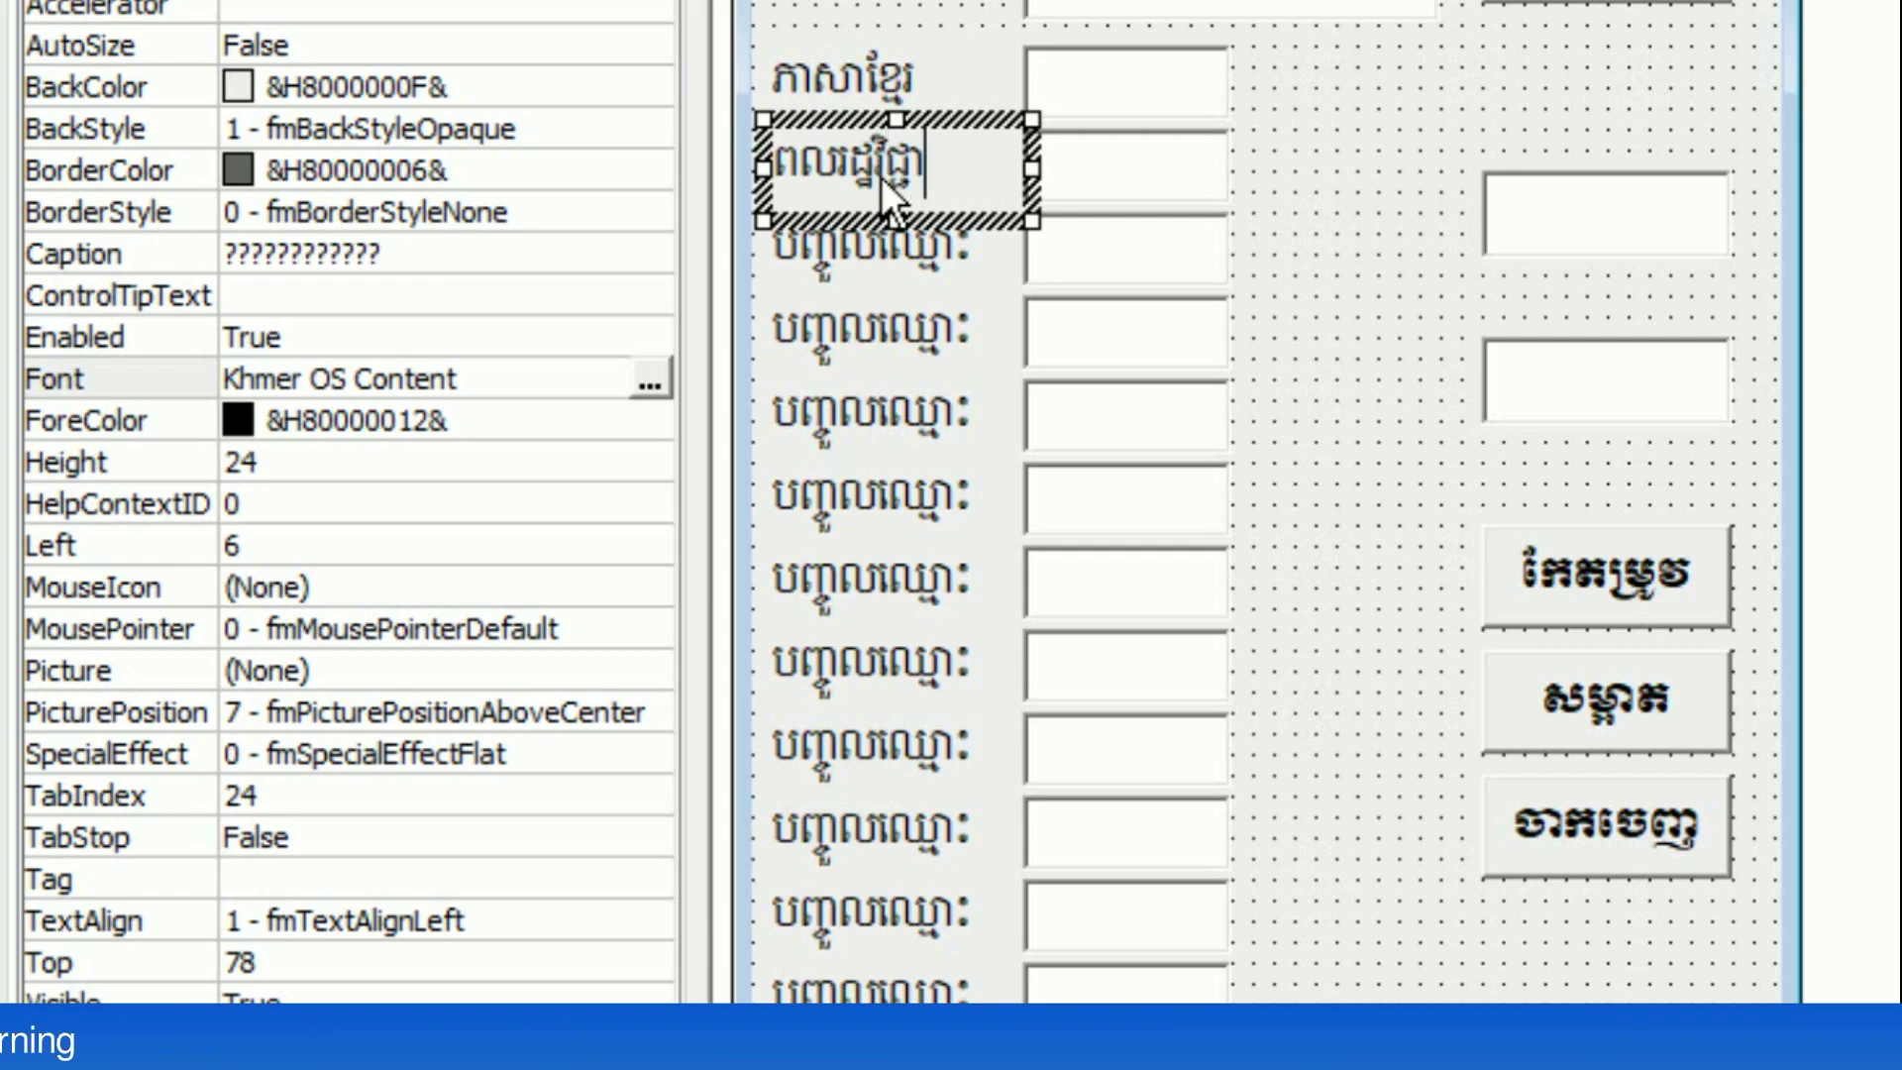
- Caption the third and fourth labels ប្រវត្តិវិទ្យា and ភូមិវិទ្យា
click(888, 260)
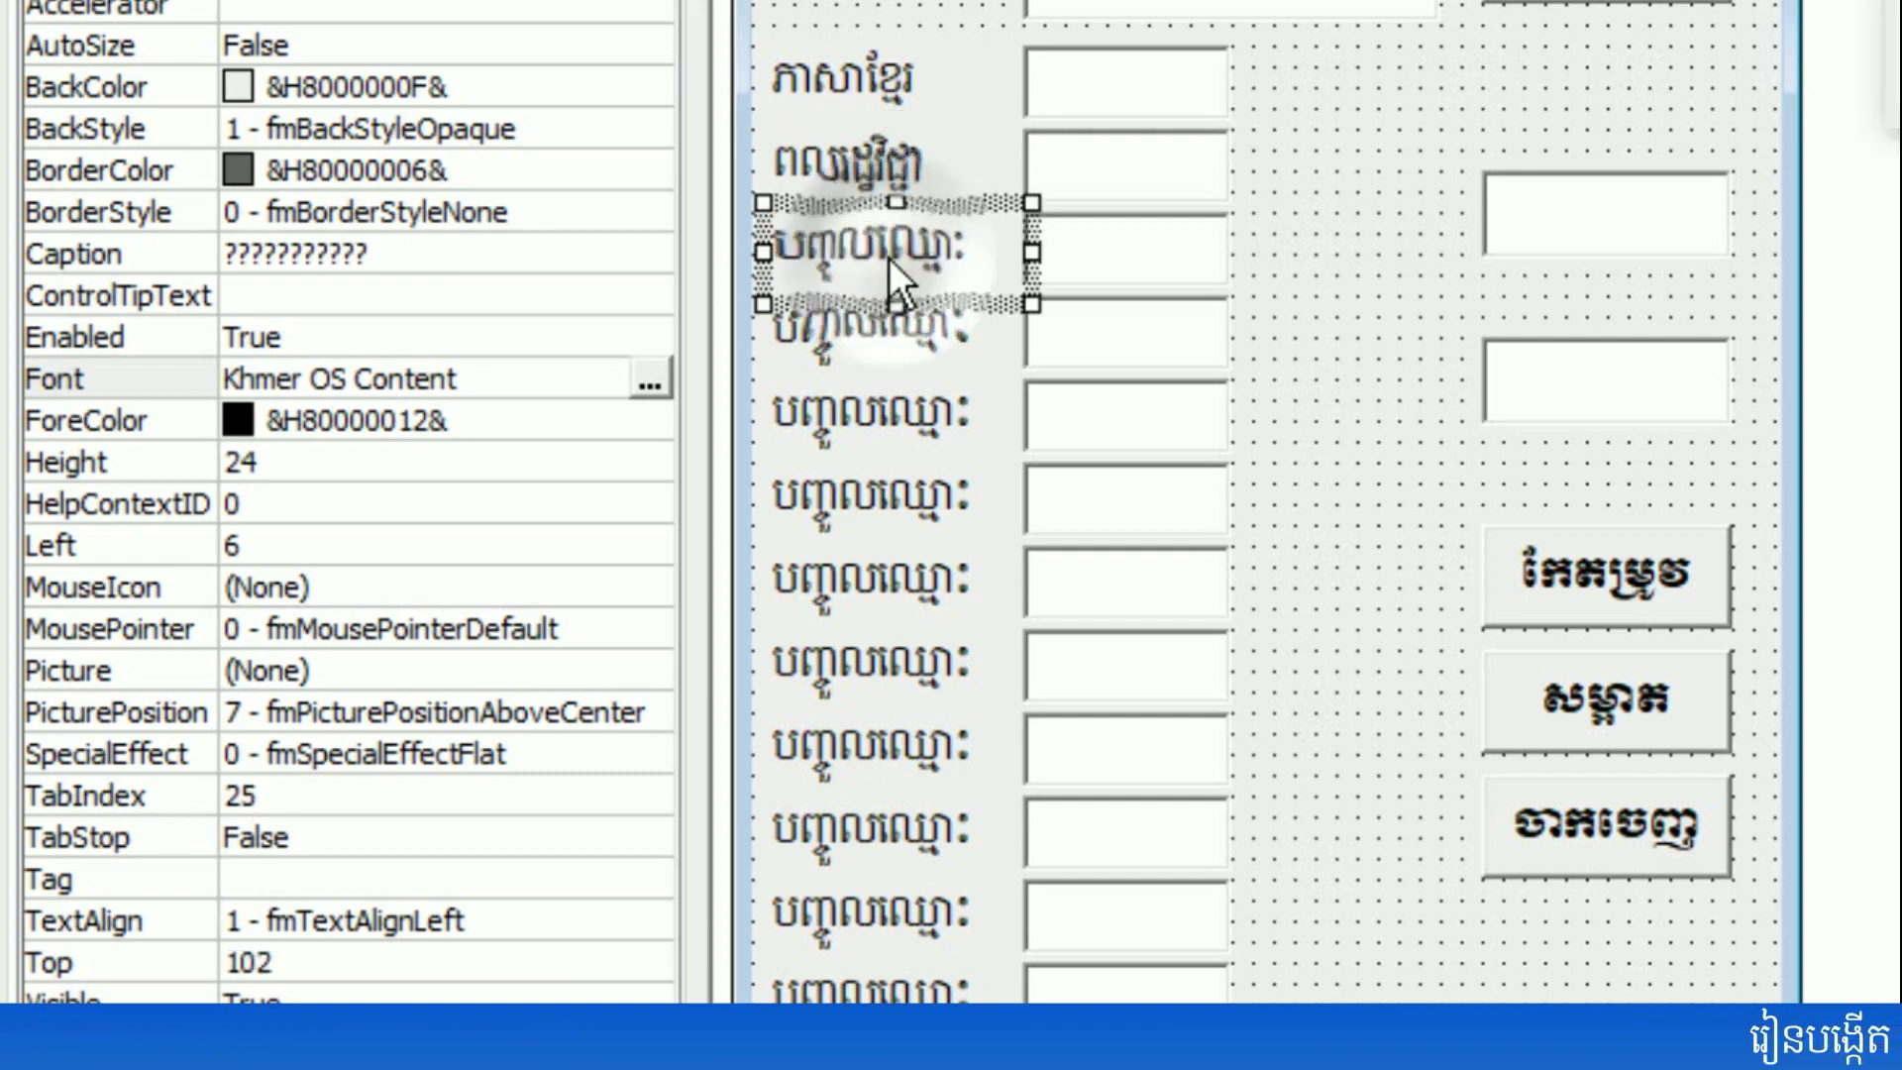
click(897, 287)
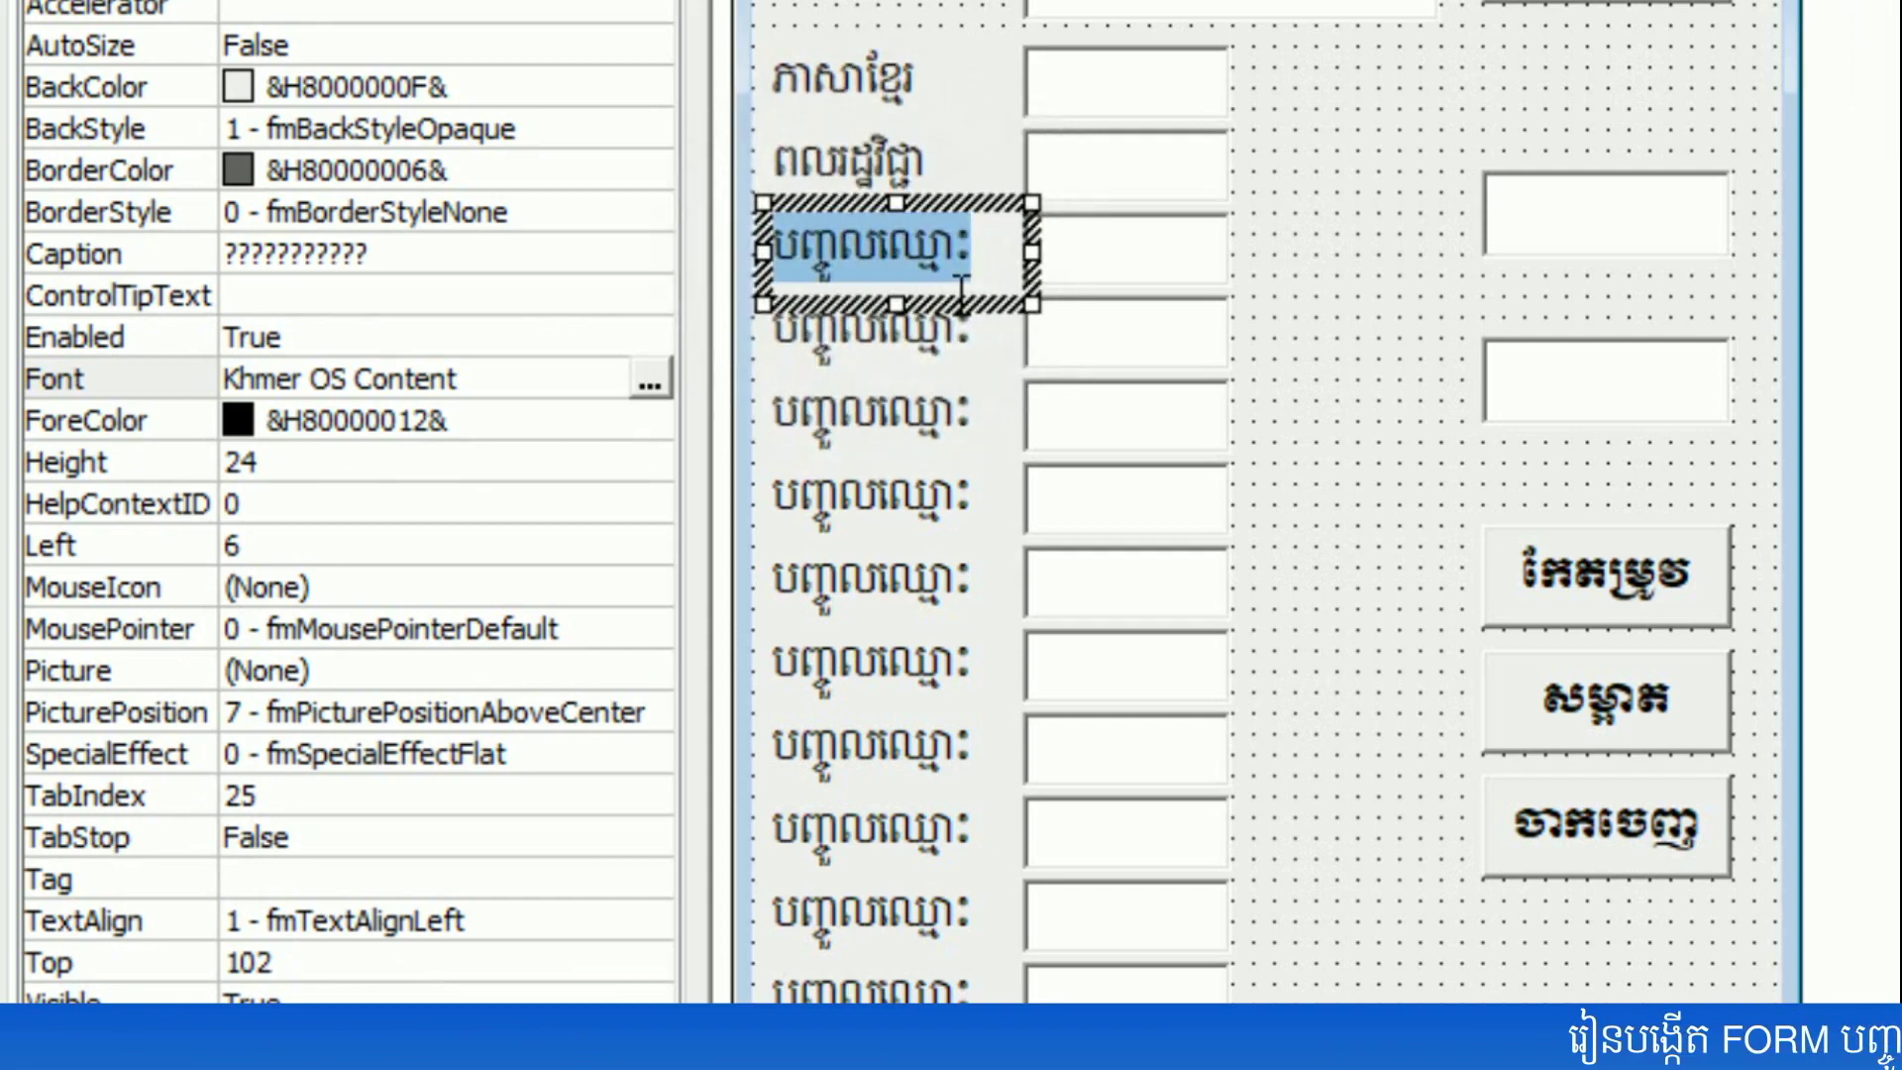
text(បុ)
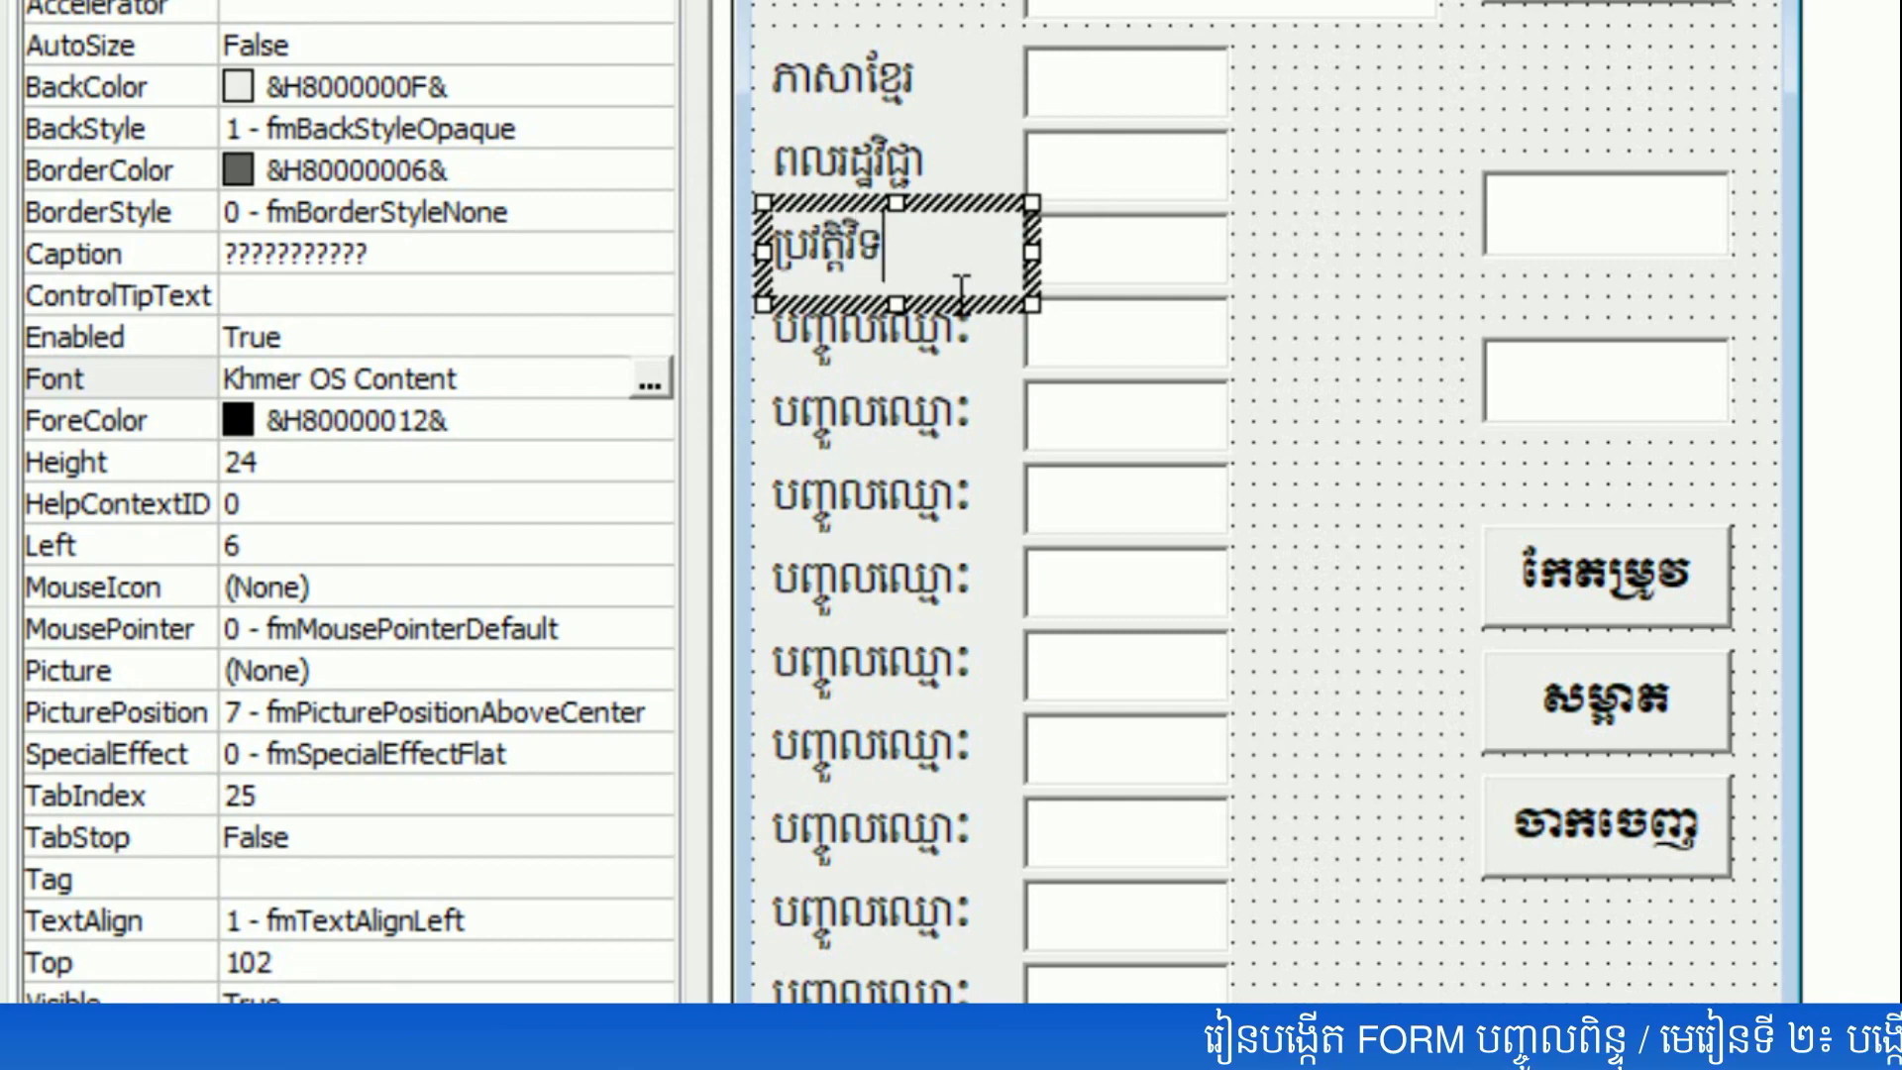
click(868, 341)
click(867, 333)
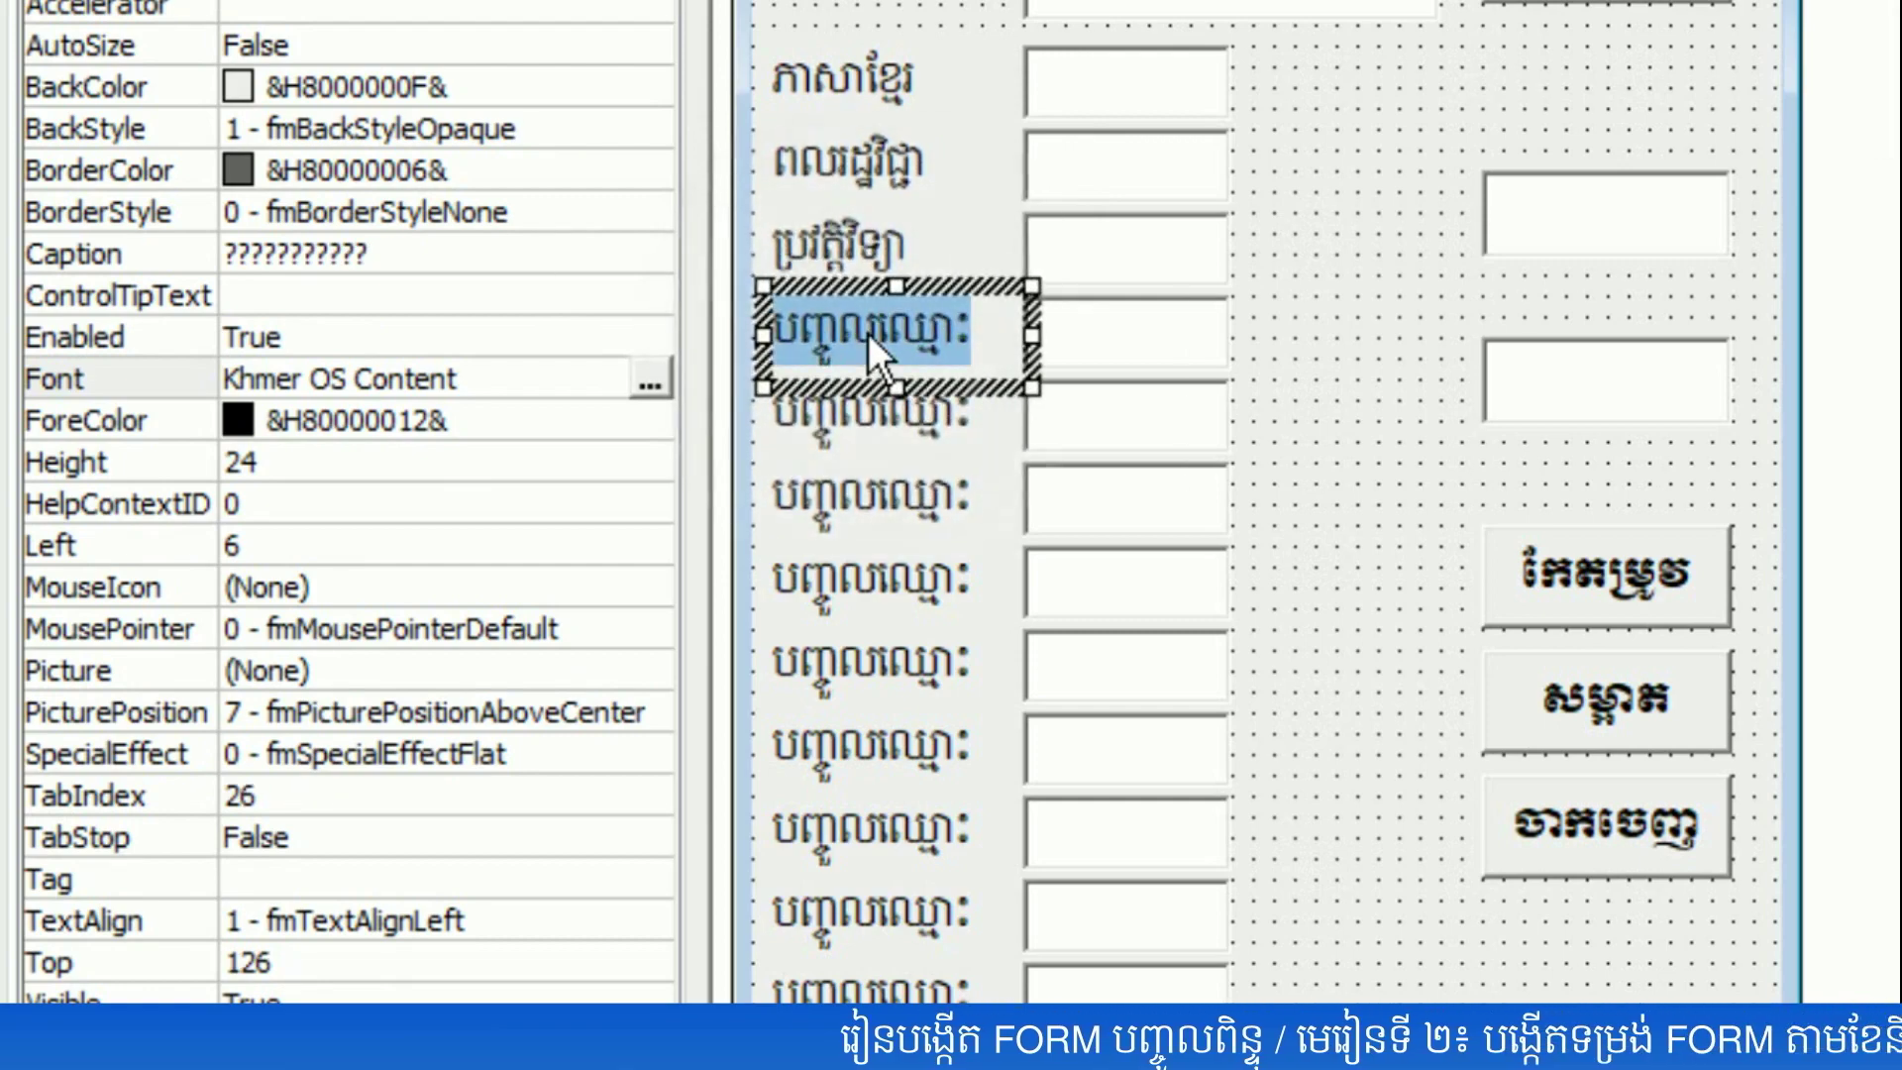
key(BackSpace)
text(ក)
text(ូមិវ)
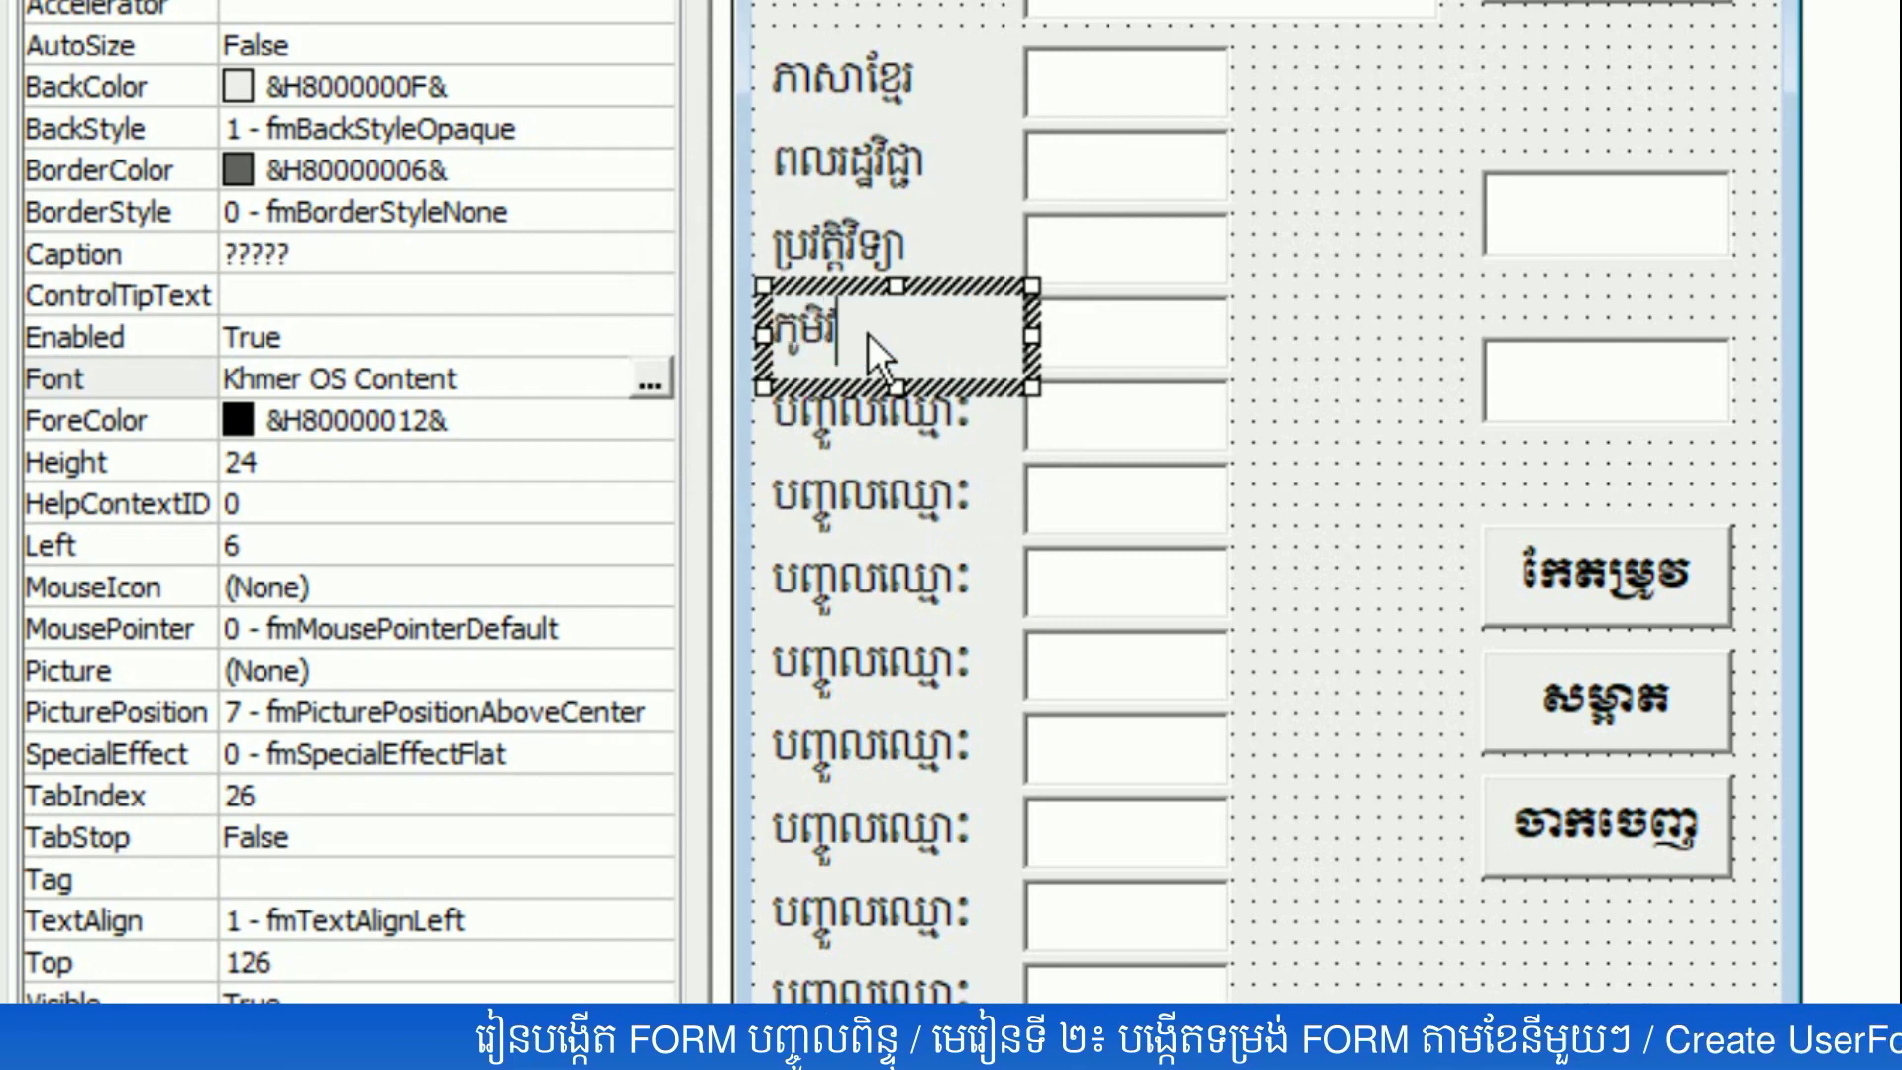
text(ិទ្យ)
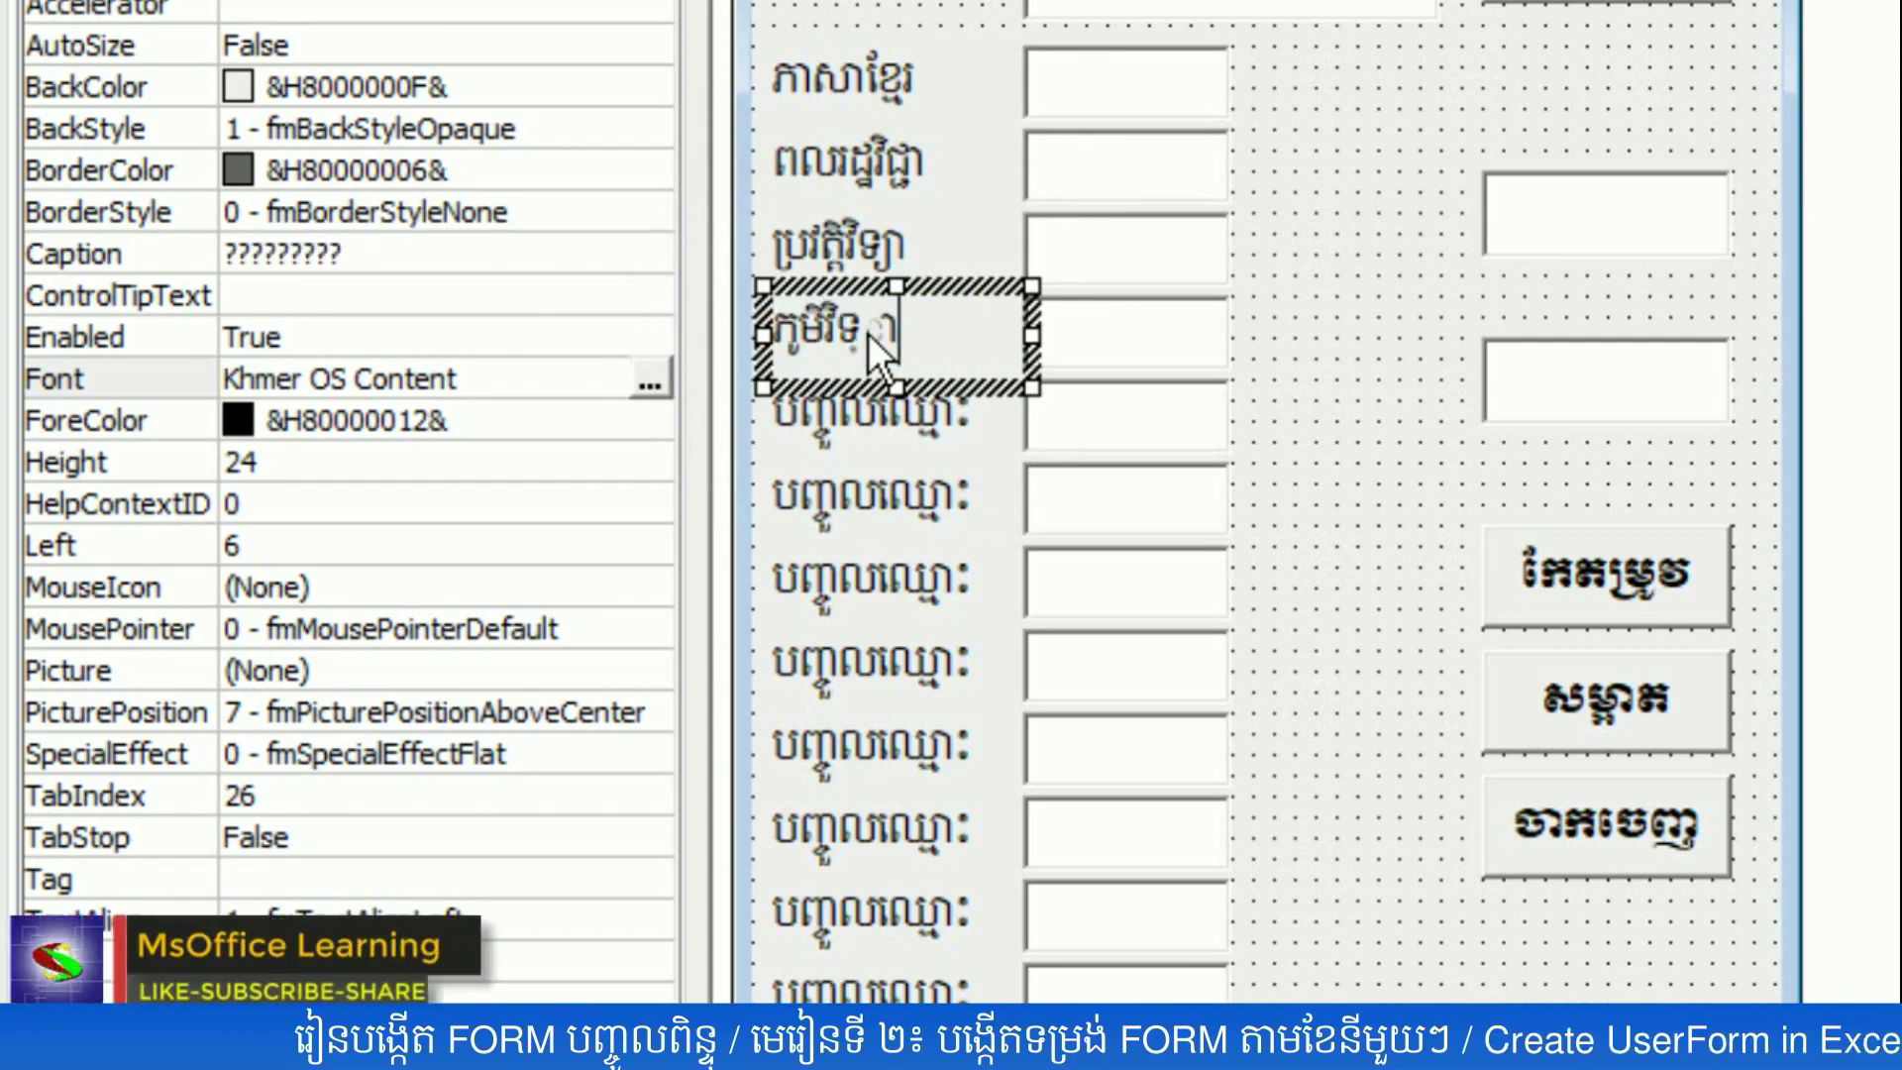
text(ា)
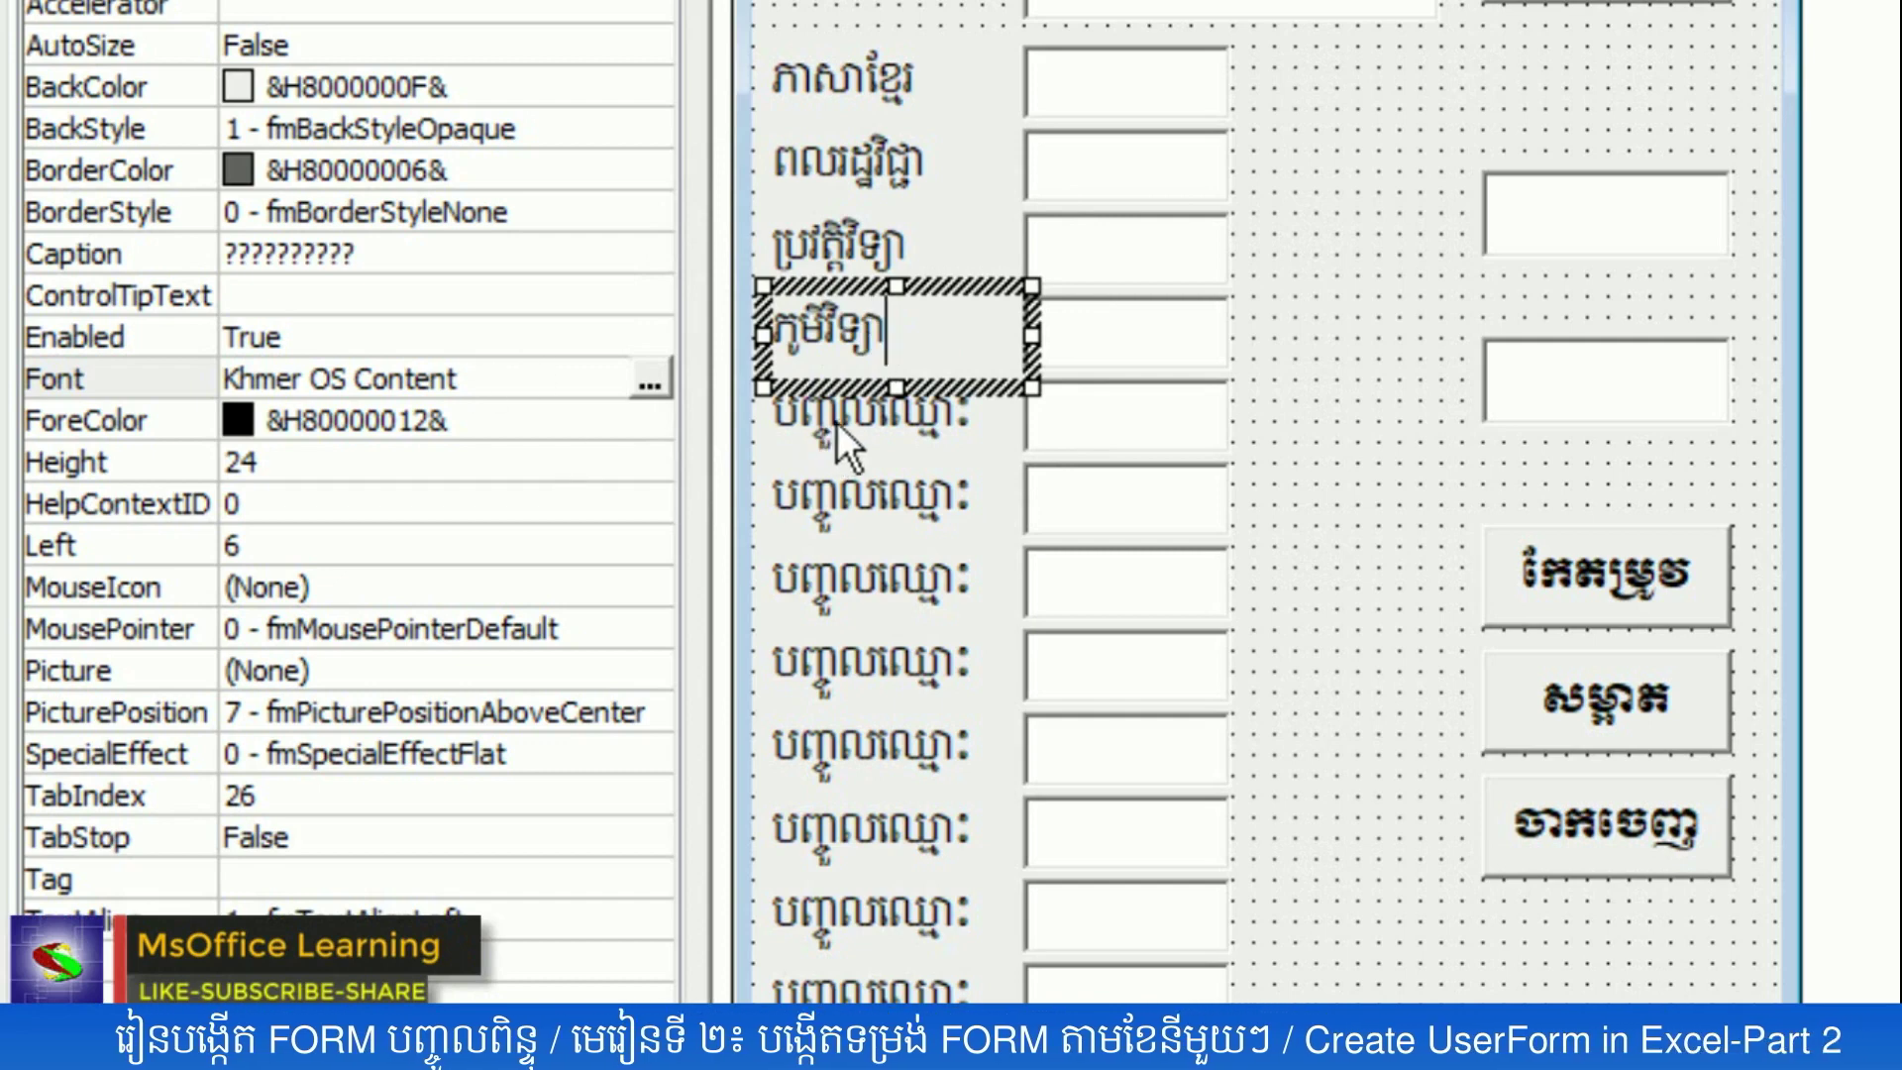
click(836, 422)
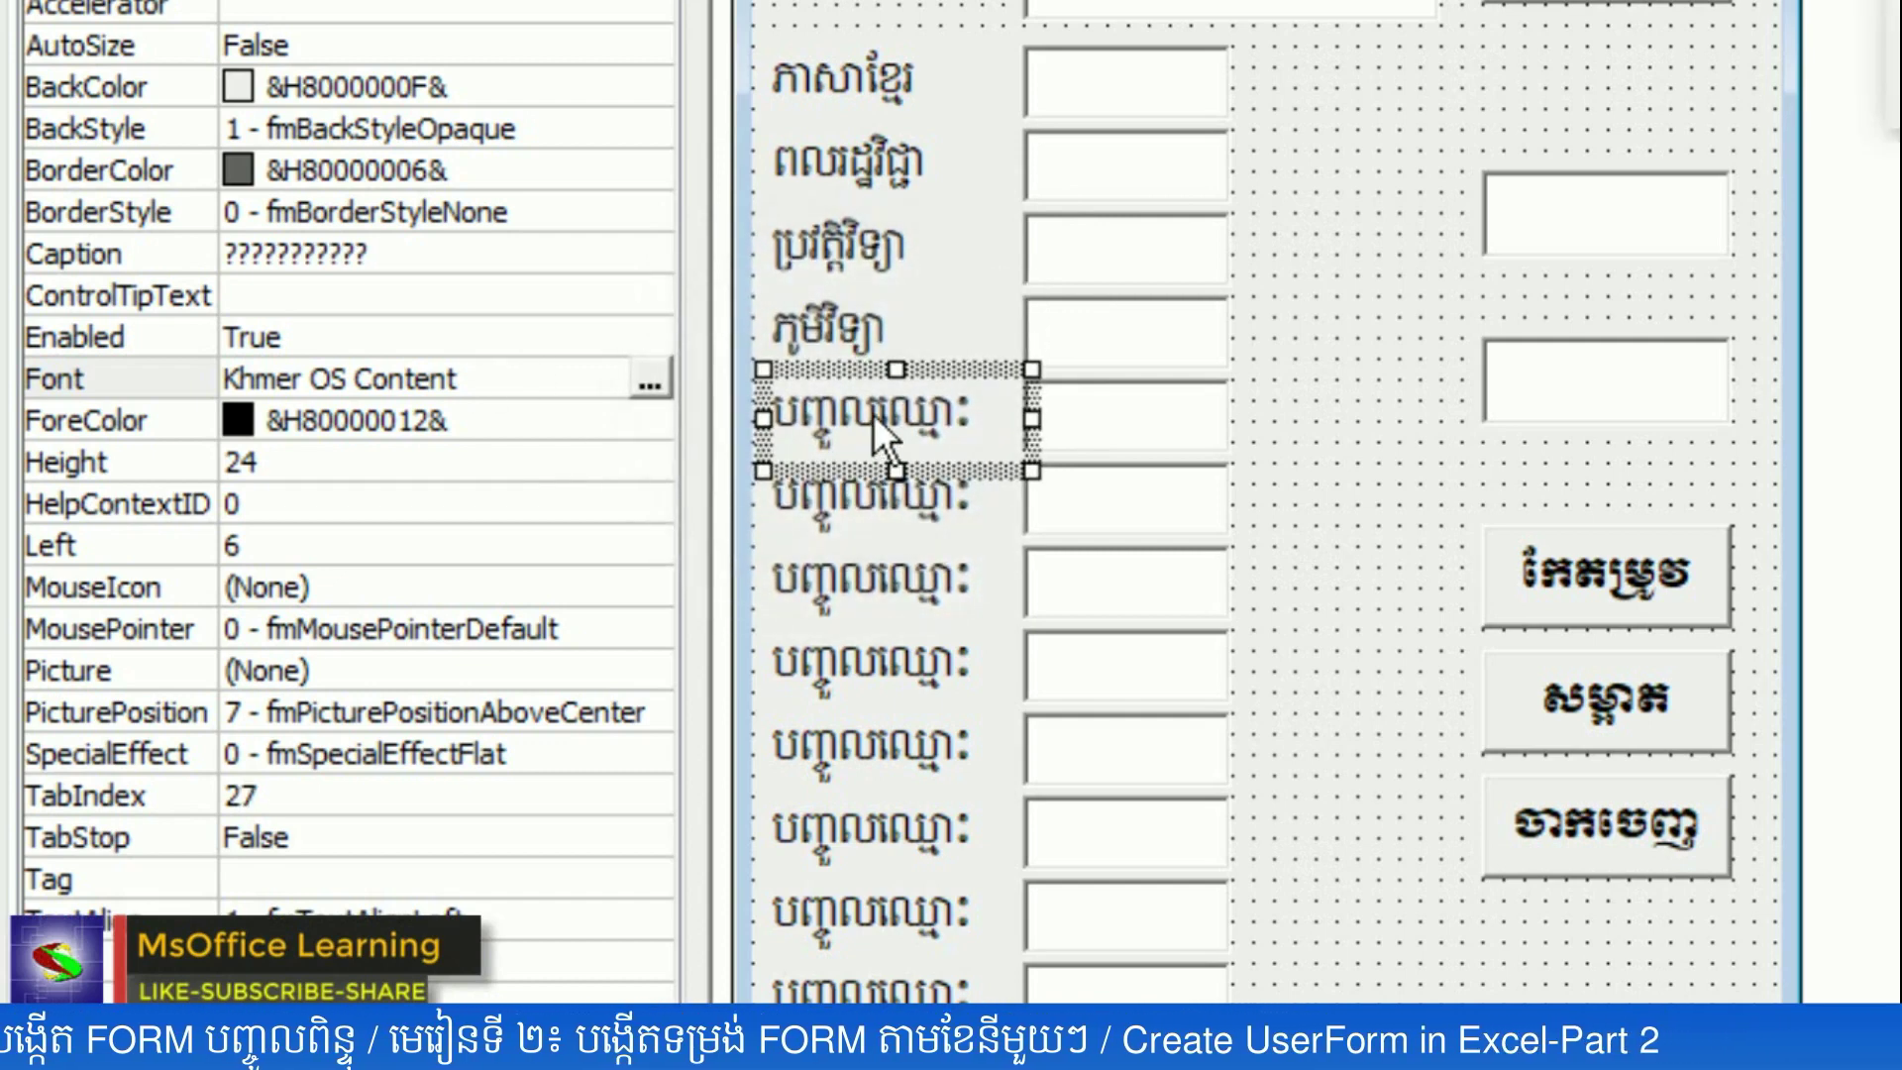
double_click(872, 414)
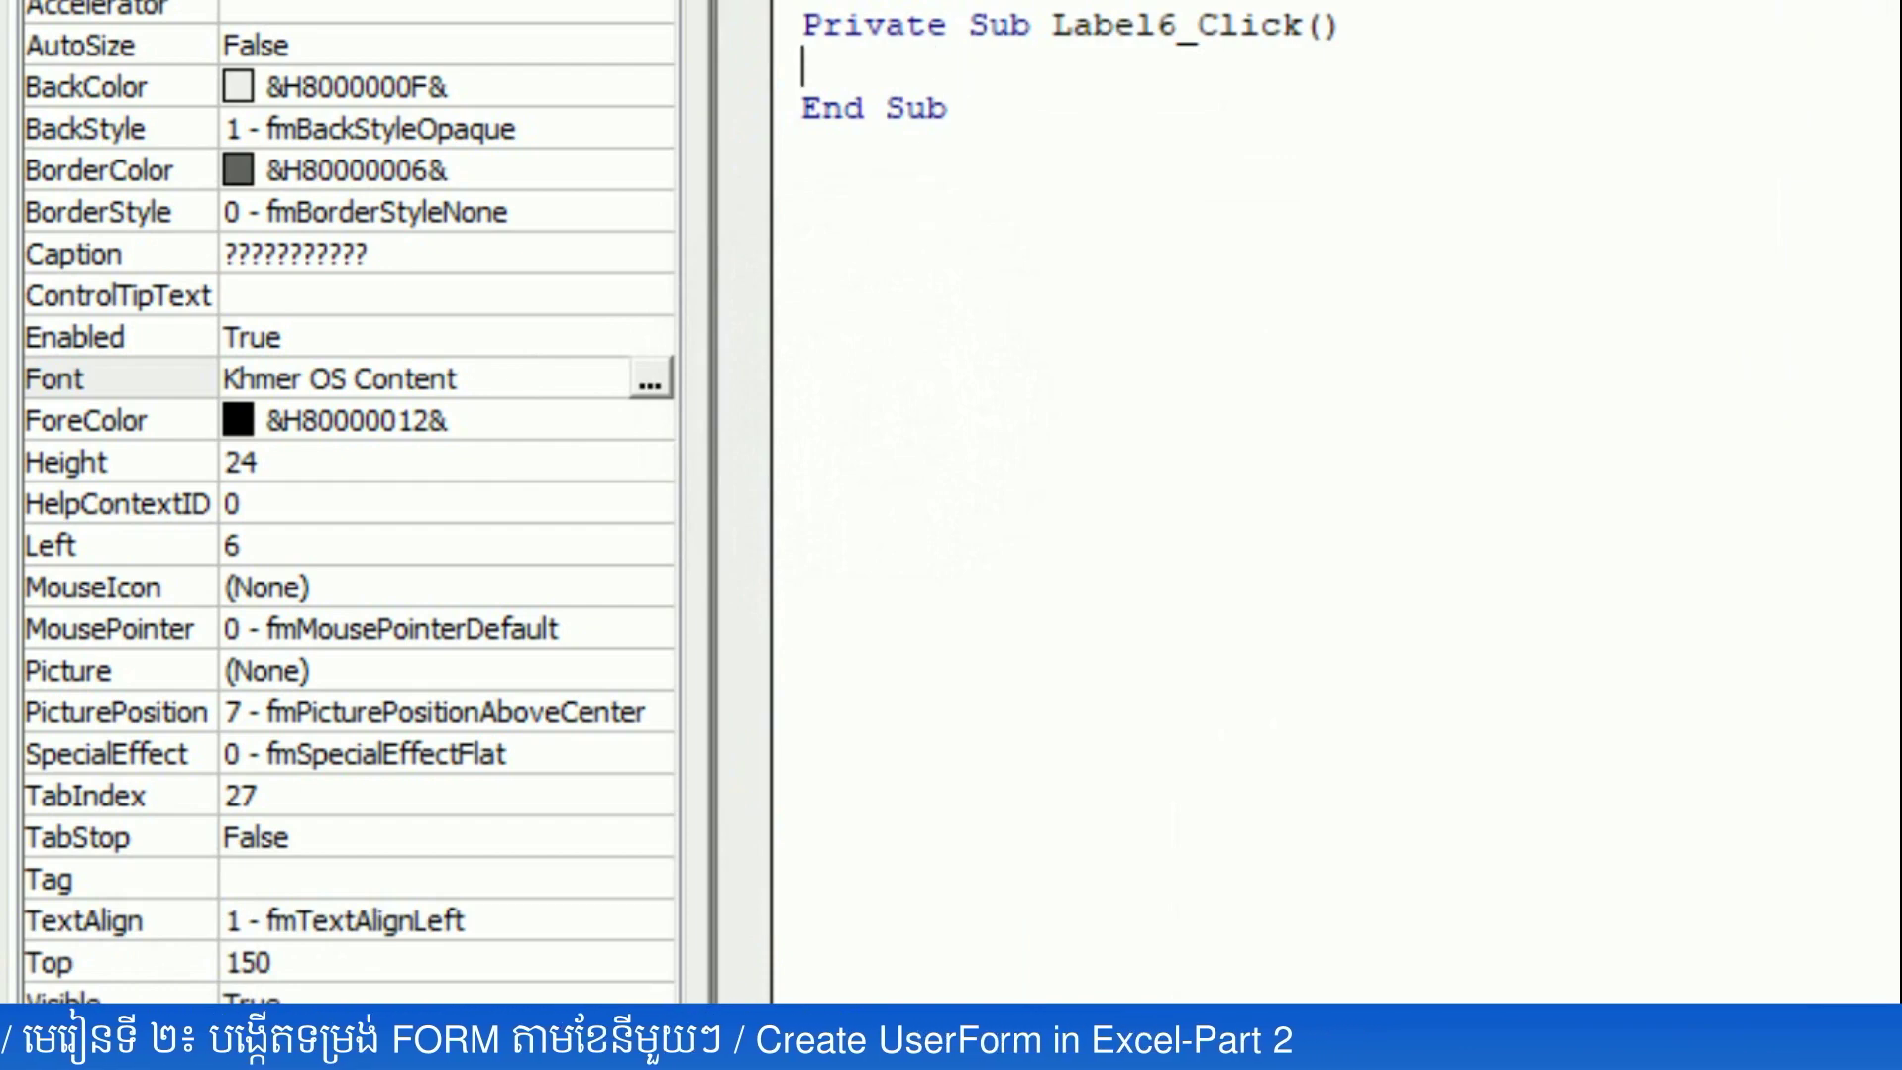
- Back in the designer, caption the fifth and sixth labels គណិត and រូបវិទ្យា
key(shift+F7)
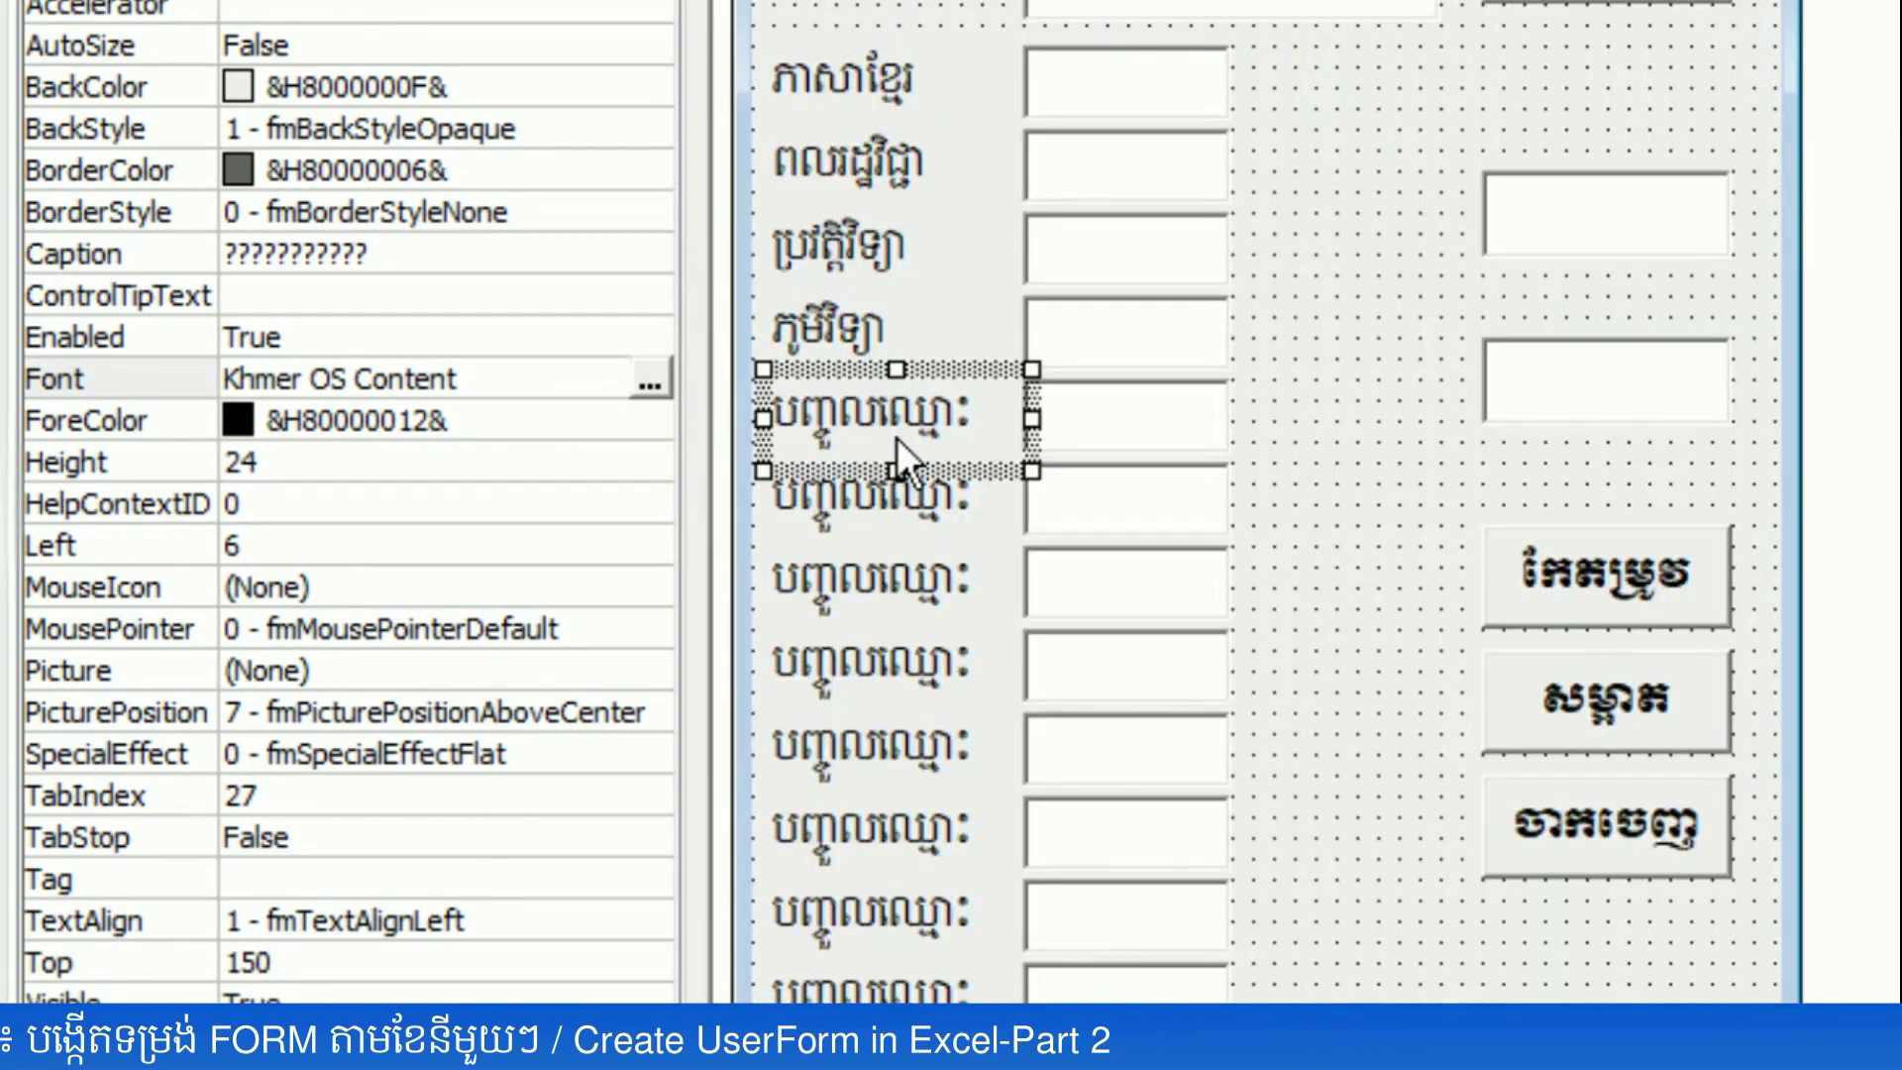
click(860, 419)
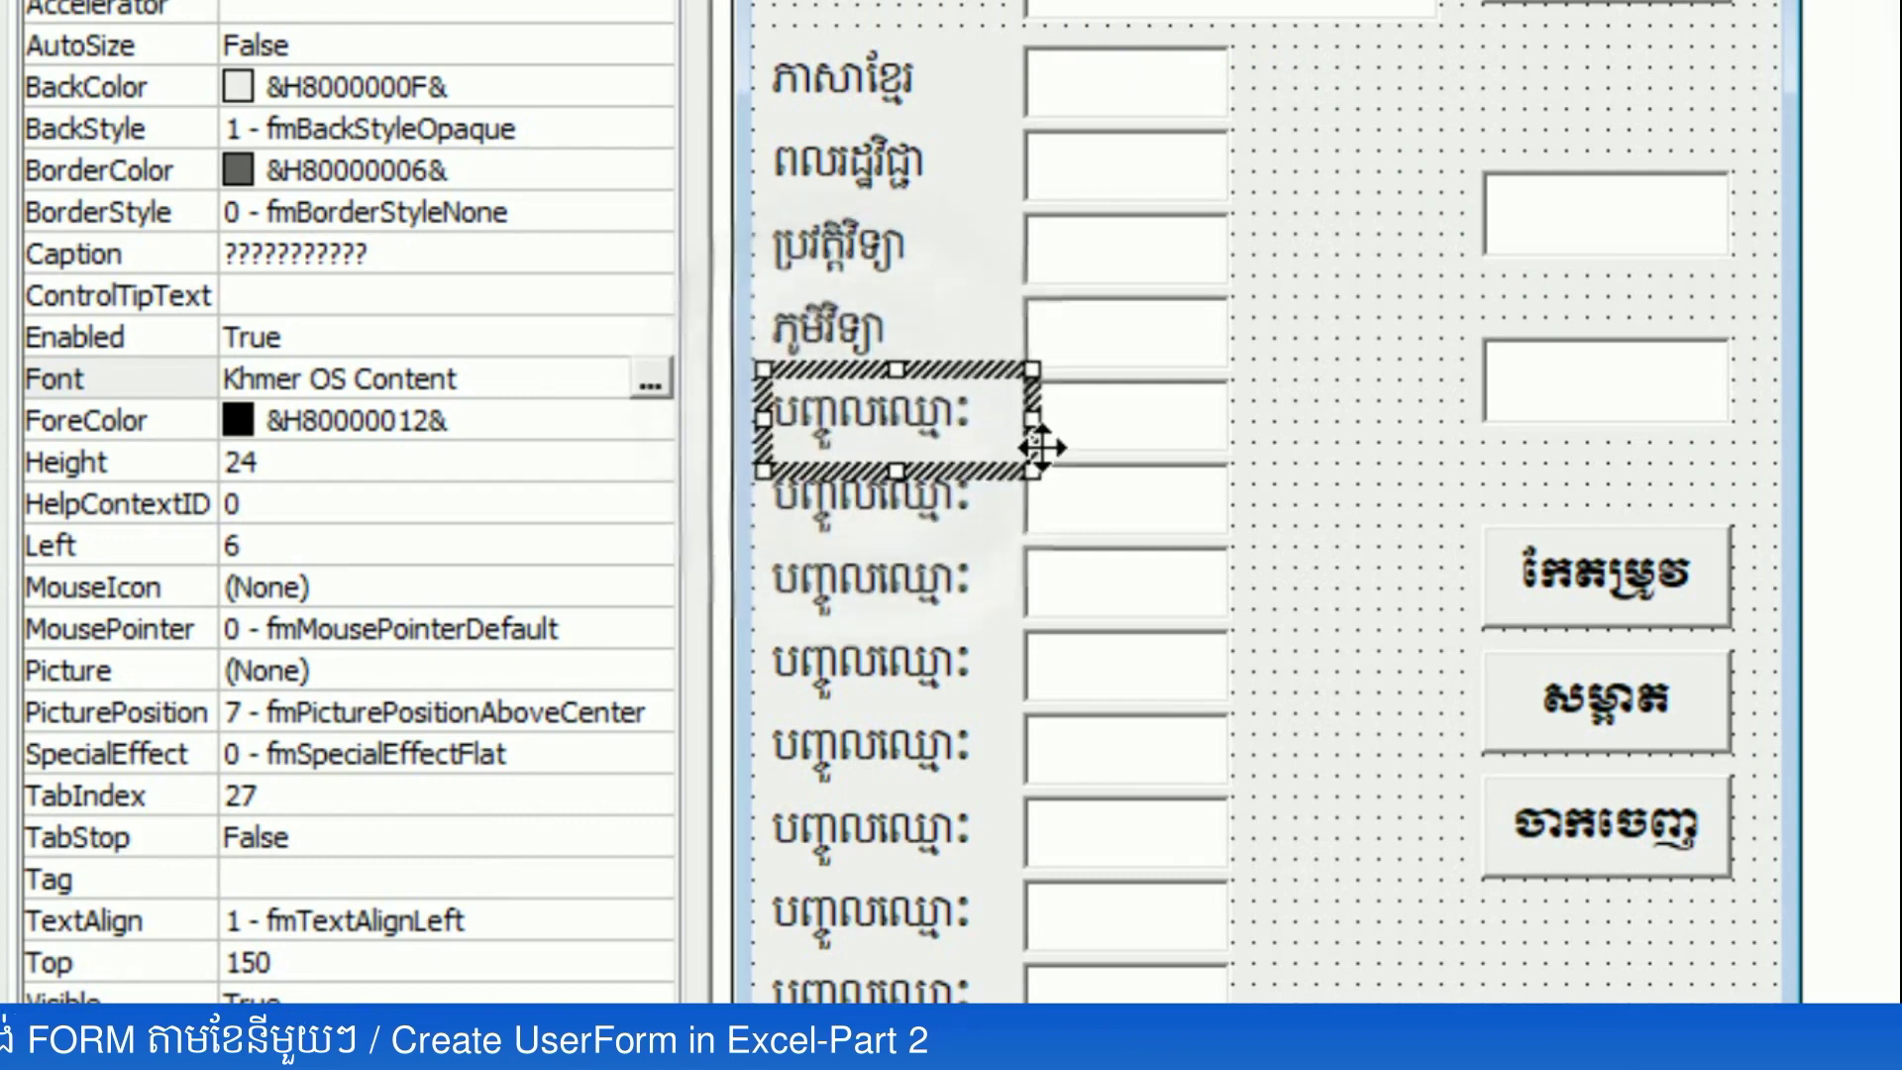
text(គណិត)
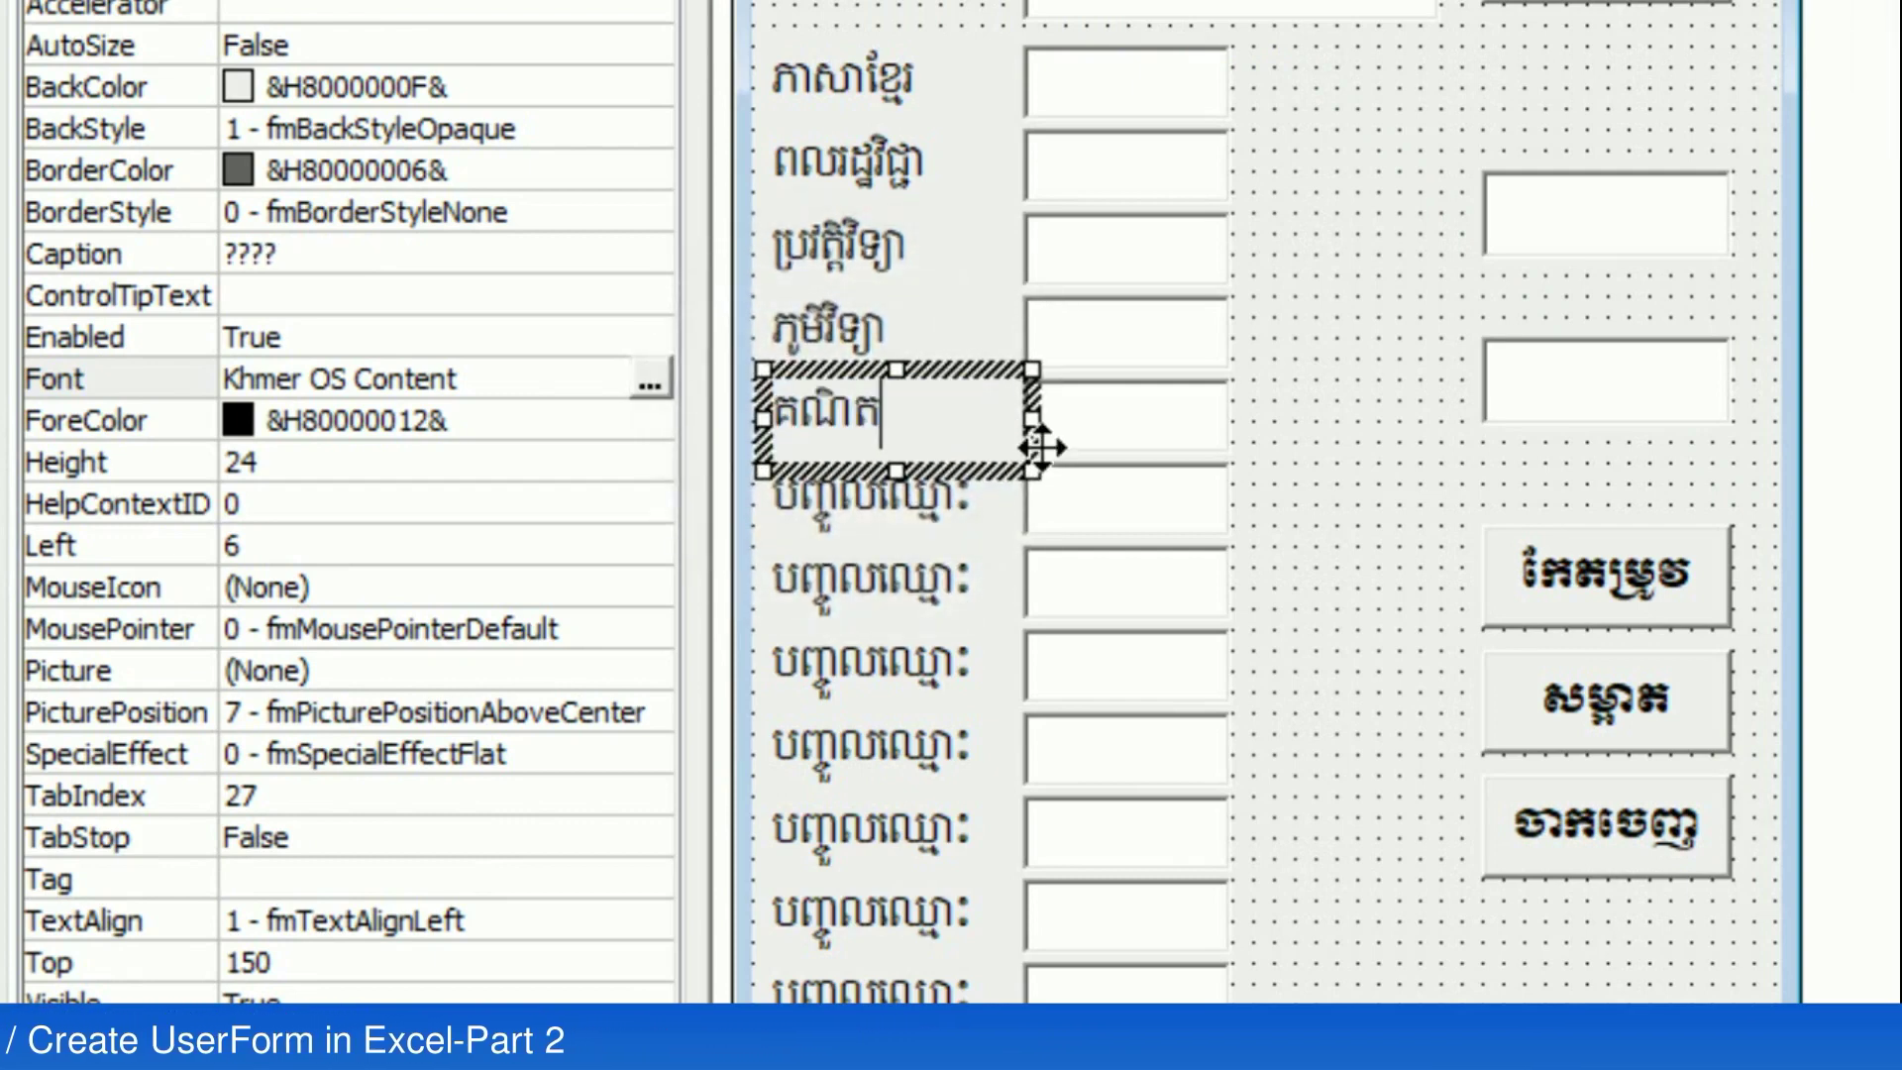
click(895, 503)
click(895, 502)
text(ស្វ)
key(BackSpace)
text(បវិទ្យា)
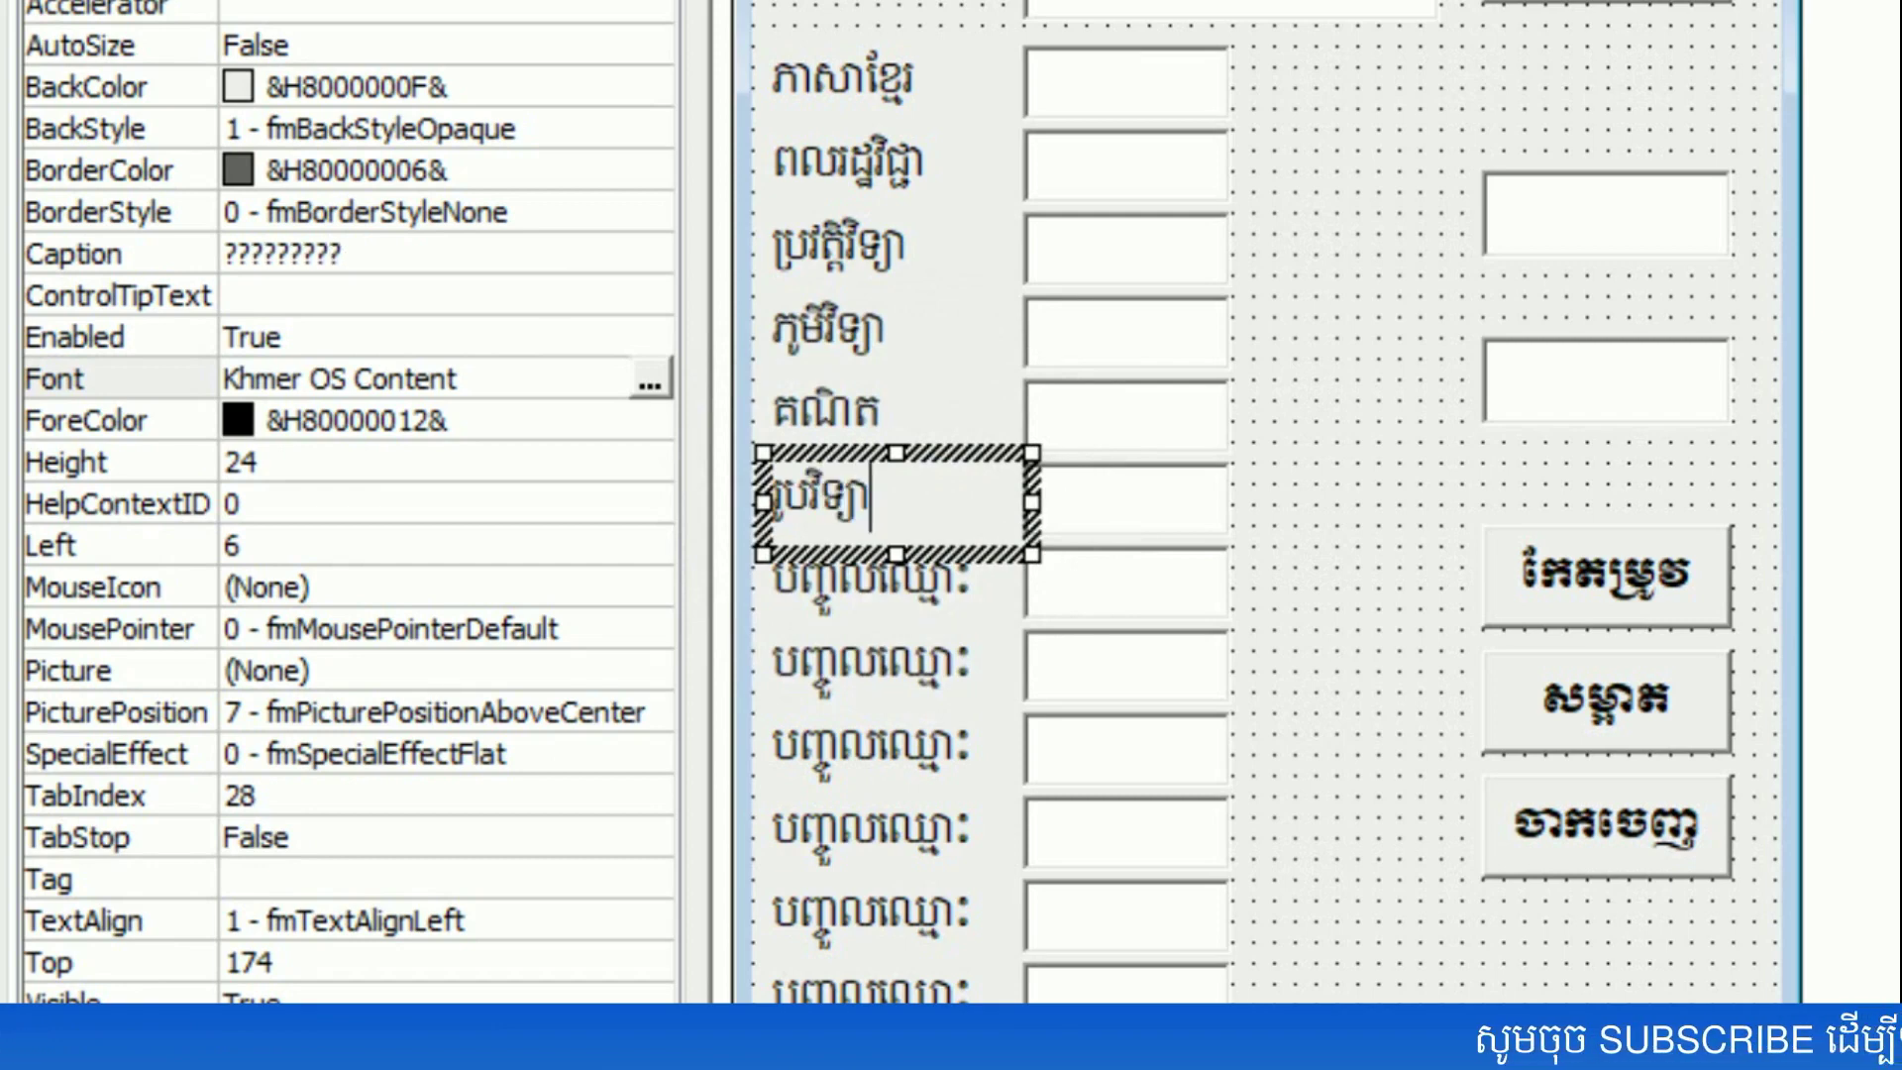
- Caption the next three labels គីមីវិទ្យា, ជីវវិទ្យា and ផែនដី
click(906, 594)
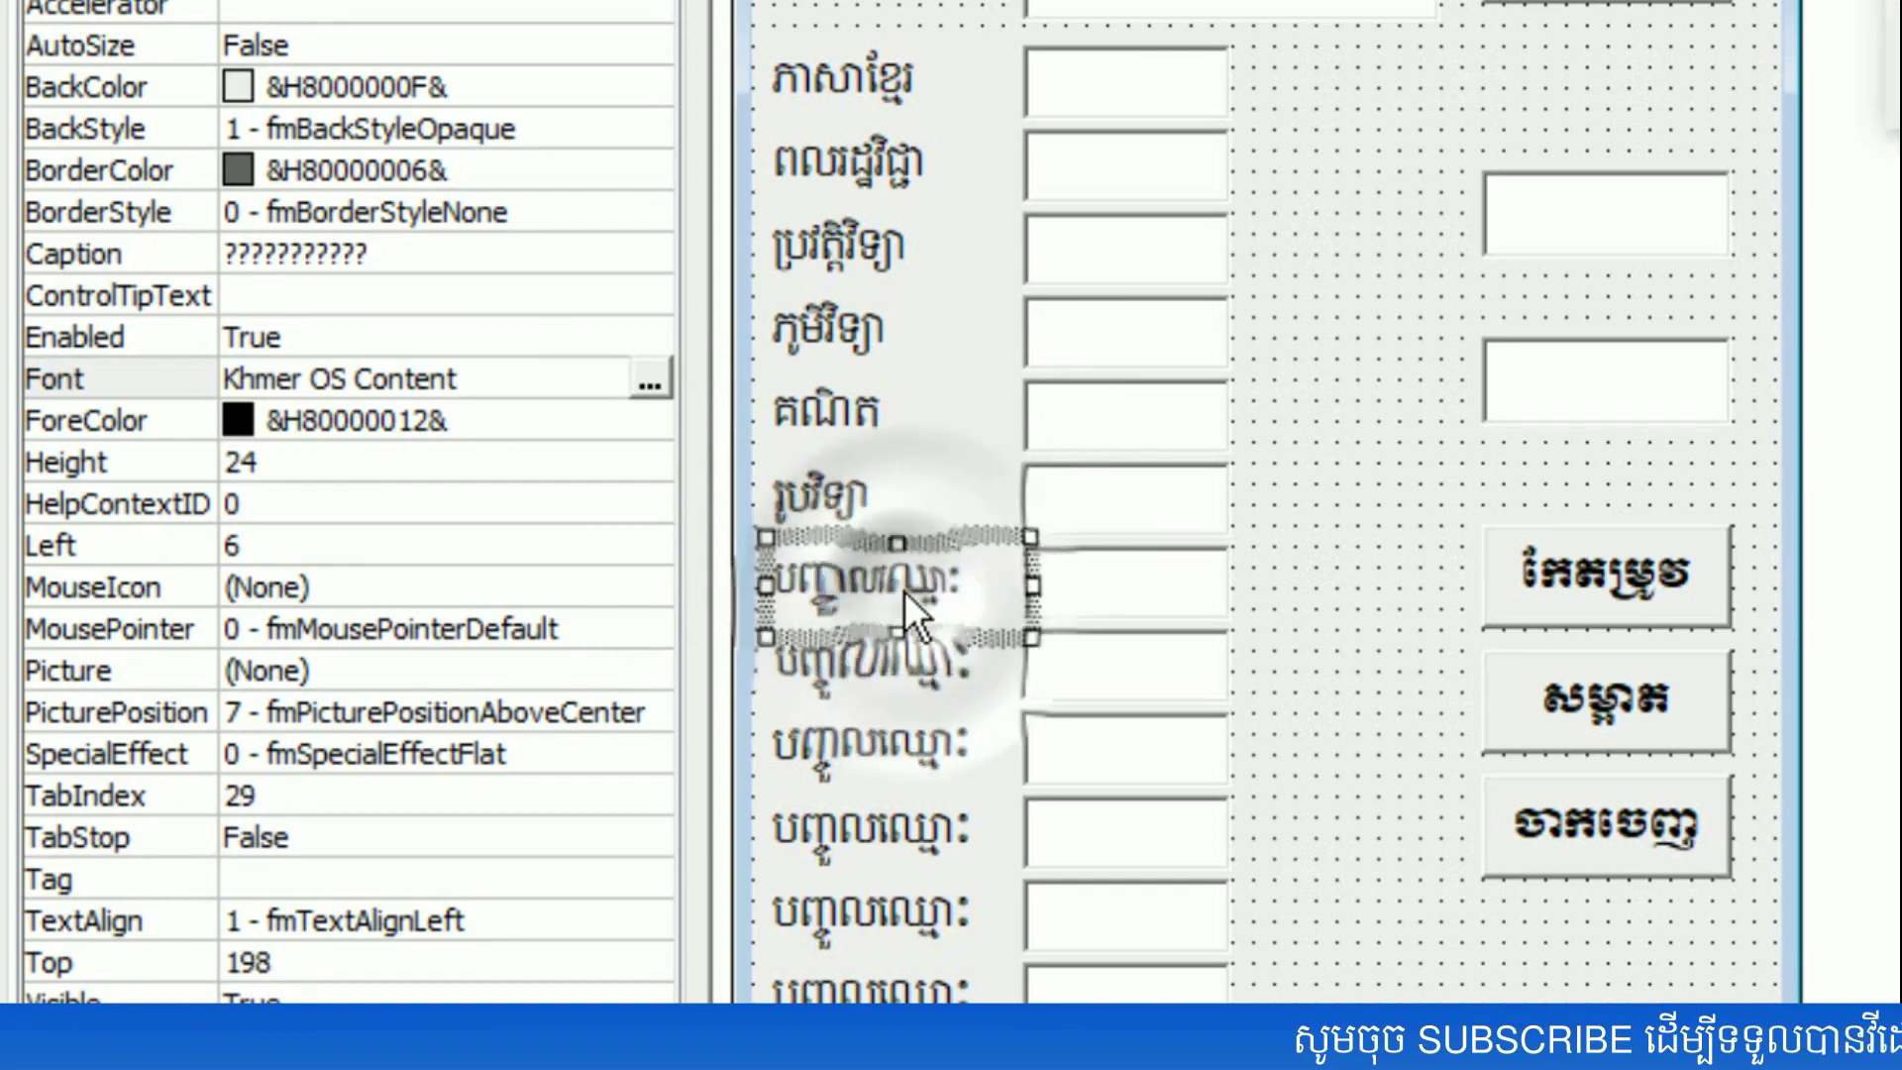
click(905, 592)
key(ctrl+a)
text(គ)
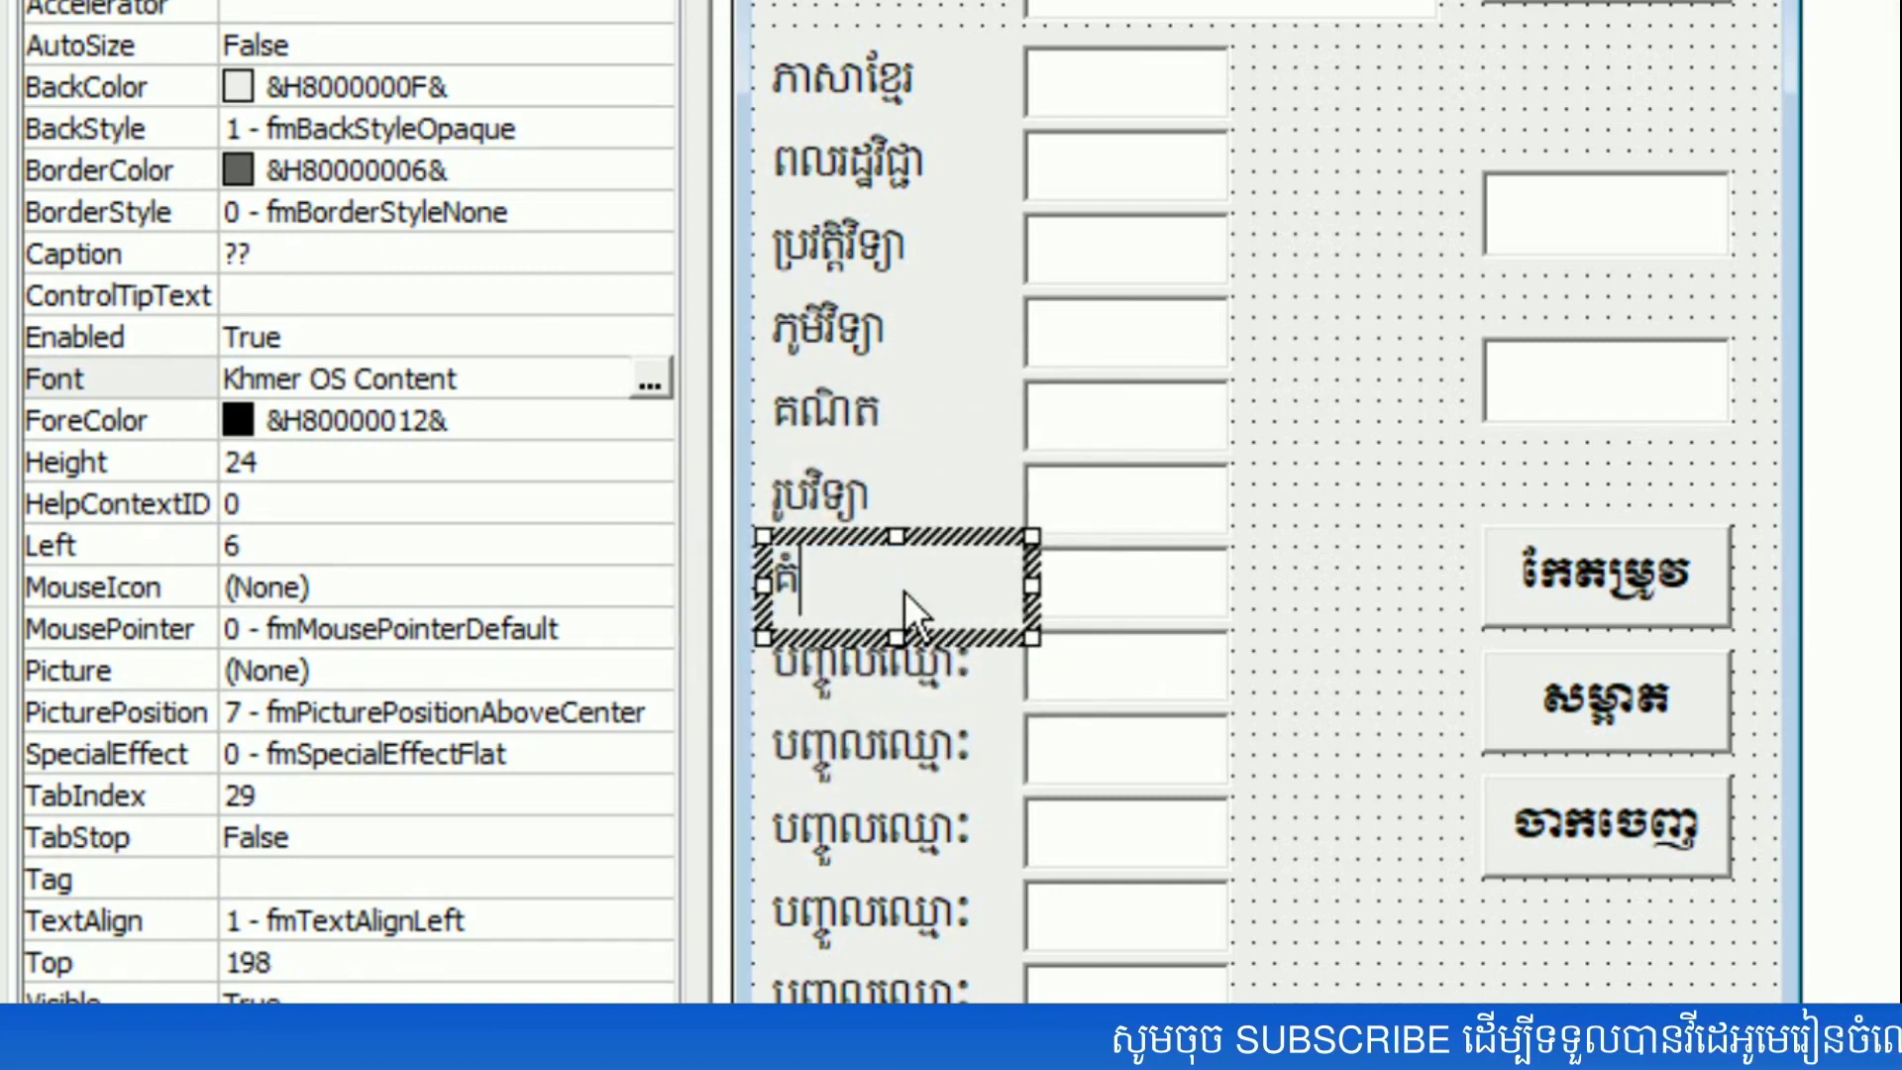
text(ីមីវិទ្យា)
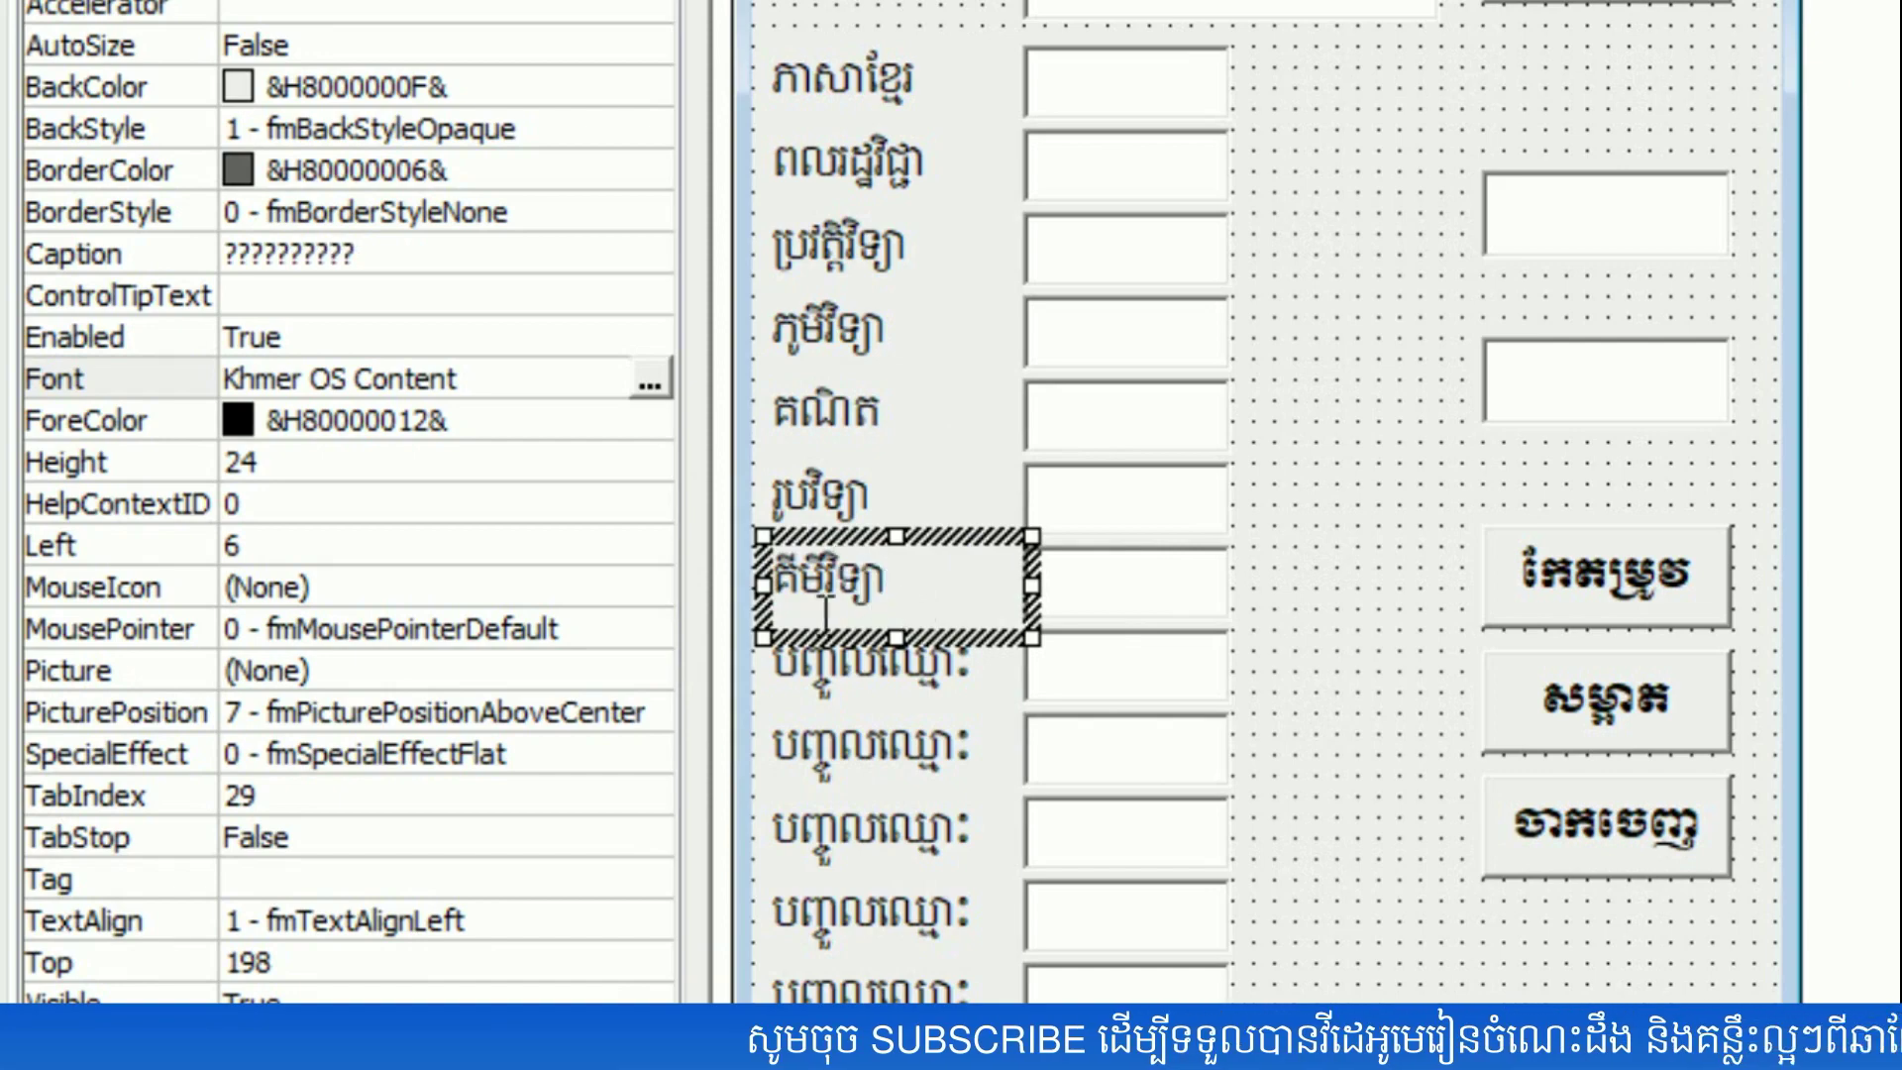
click(891, 680)
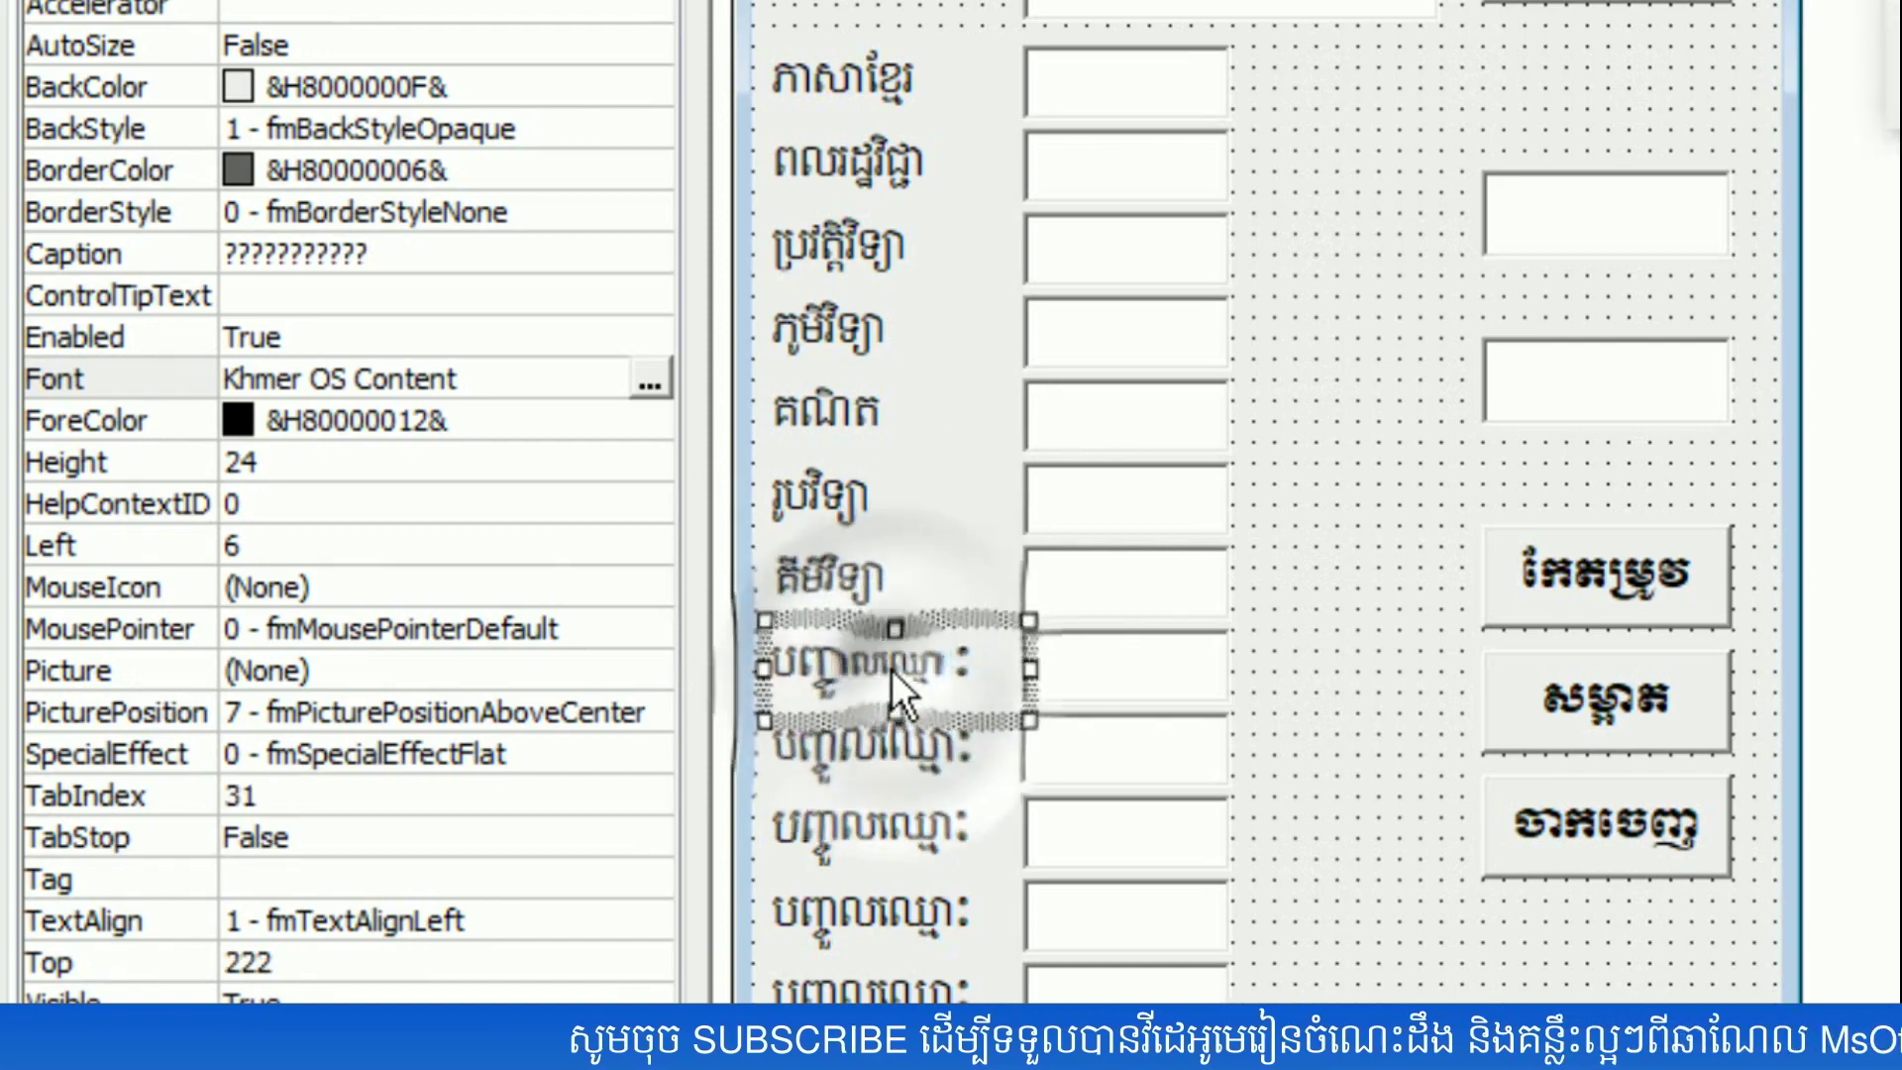
click(891, 670)
text(ជី)
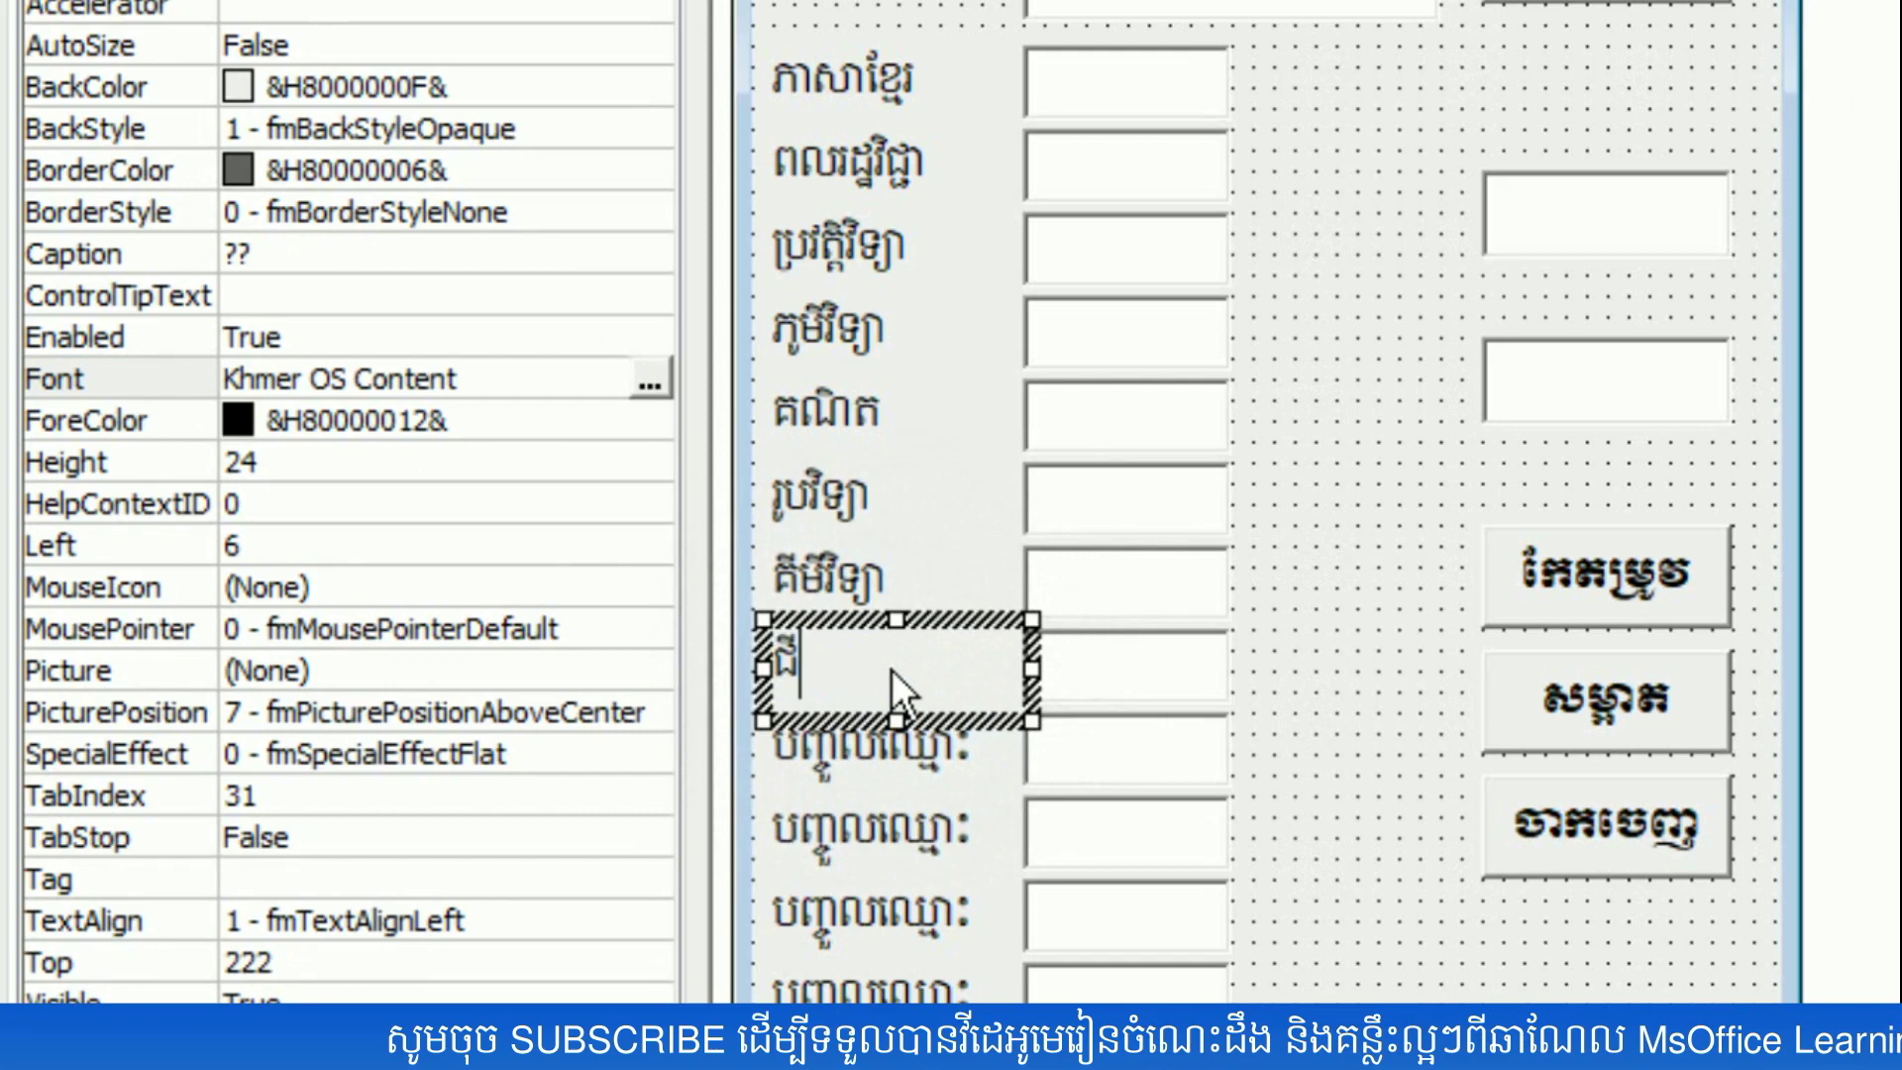
text(វេ)
key(BackSpace)
text(វិ)
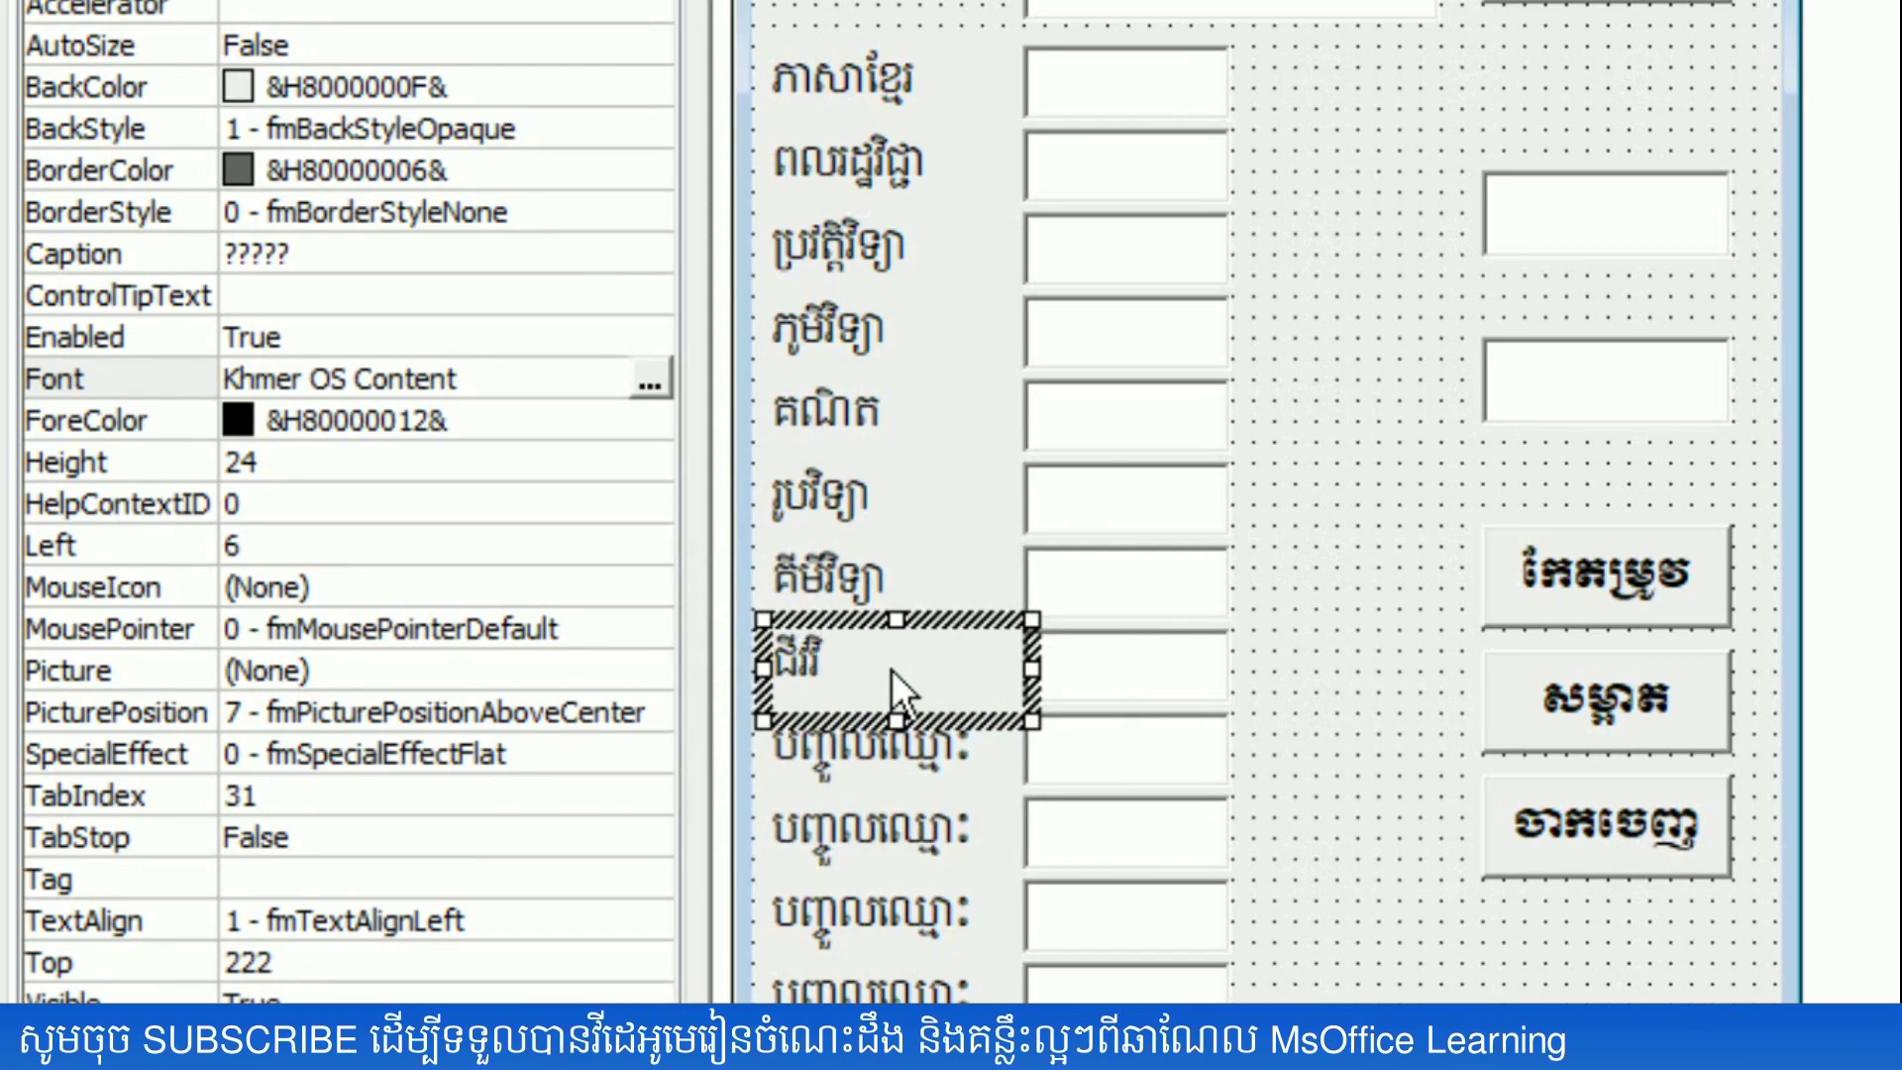
text(ទ្យា)
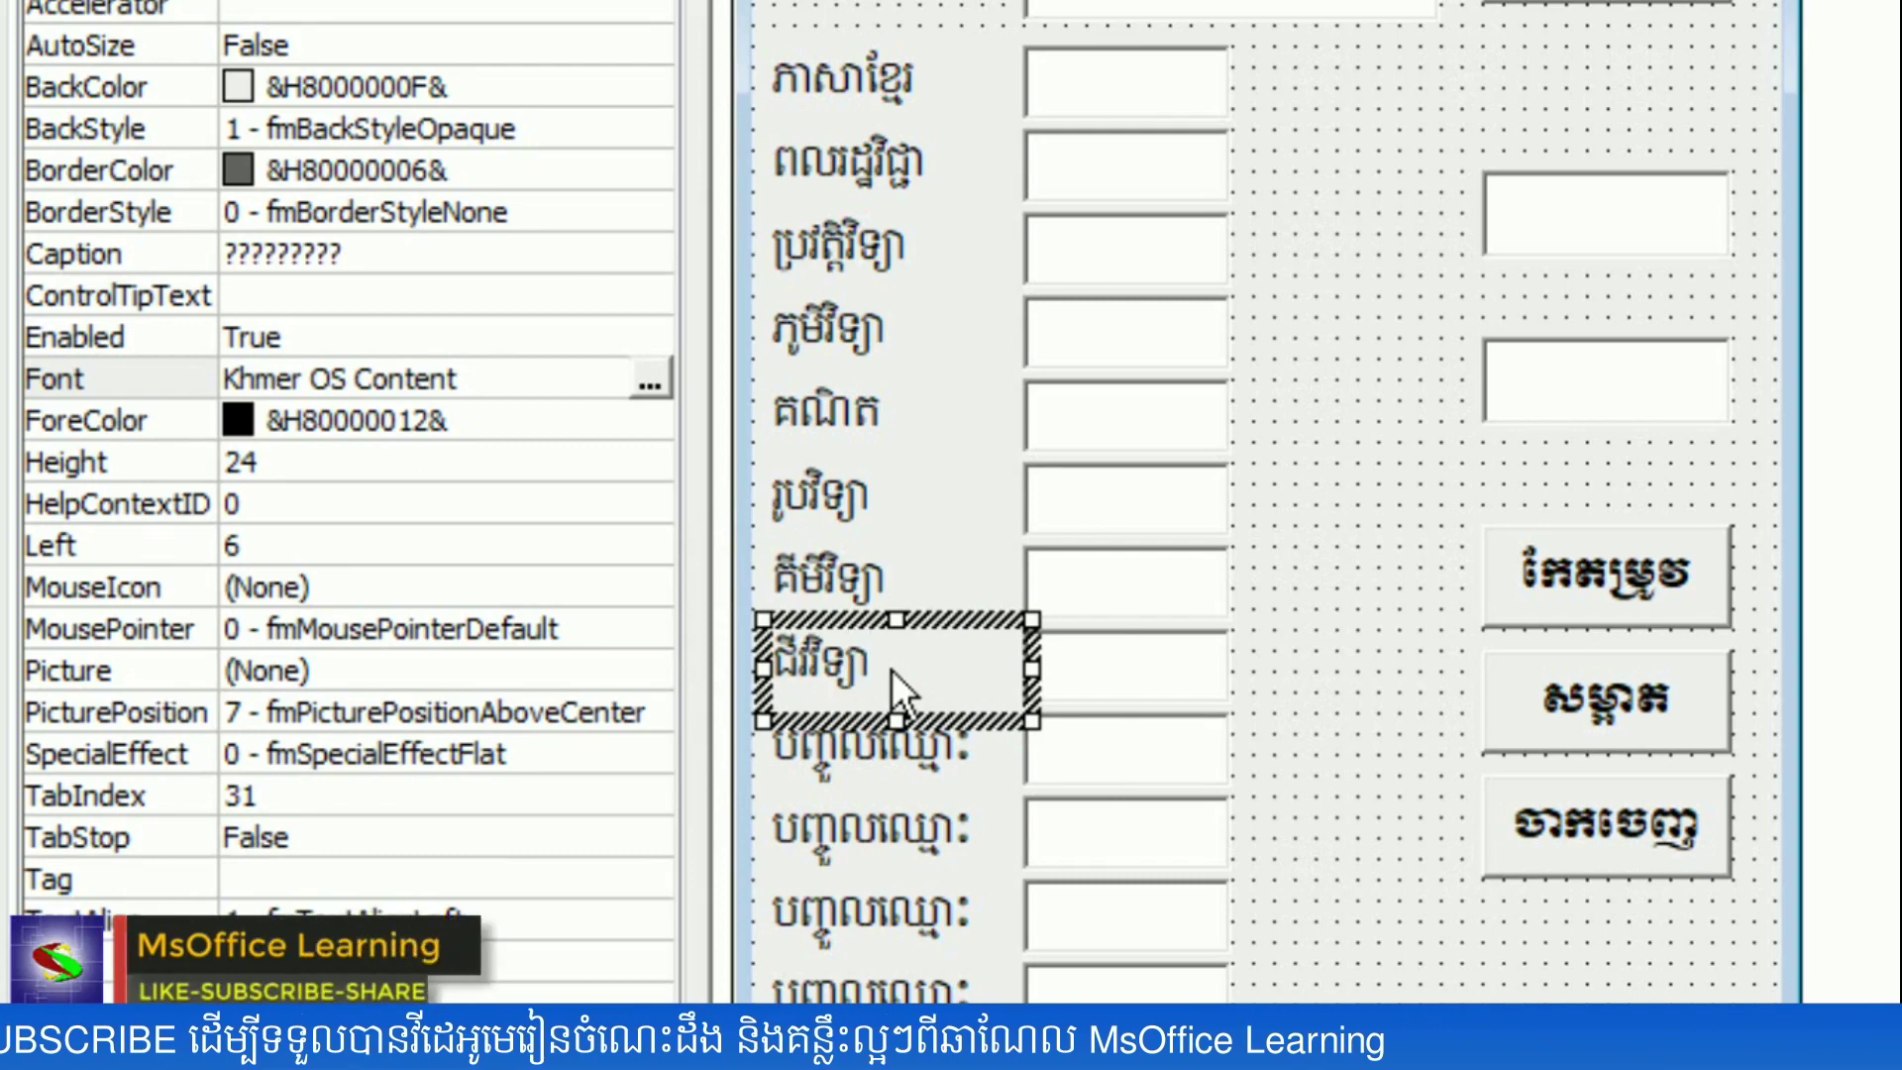
click(842, 767)
click(868, 755)
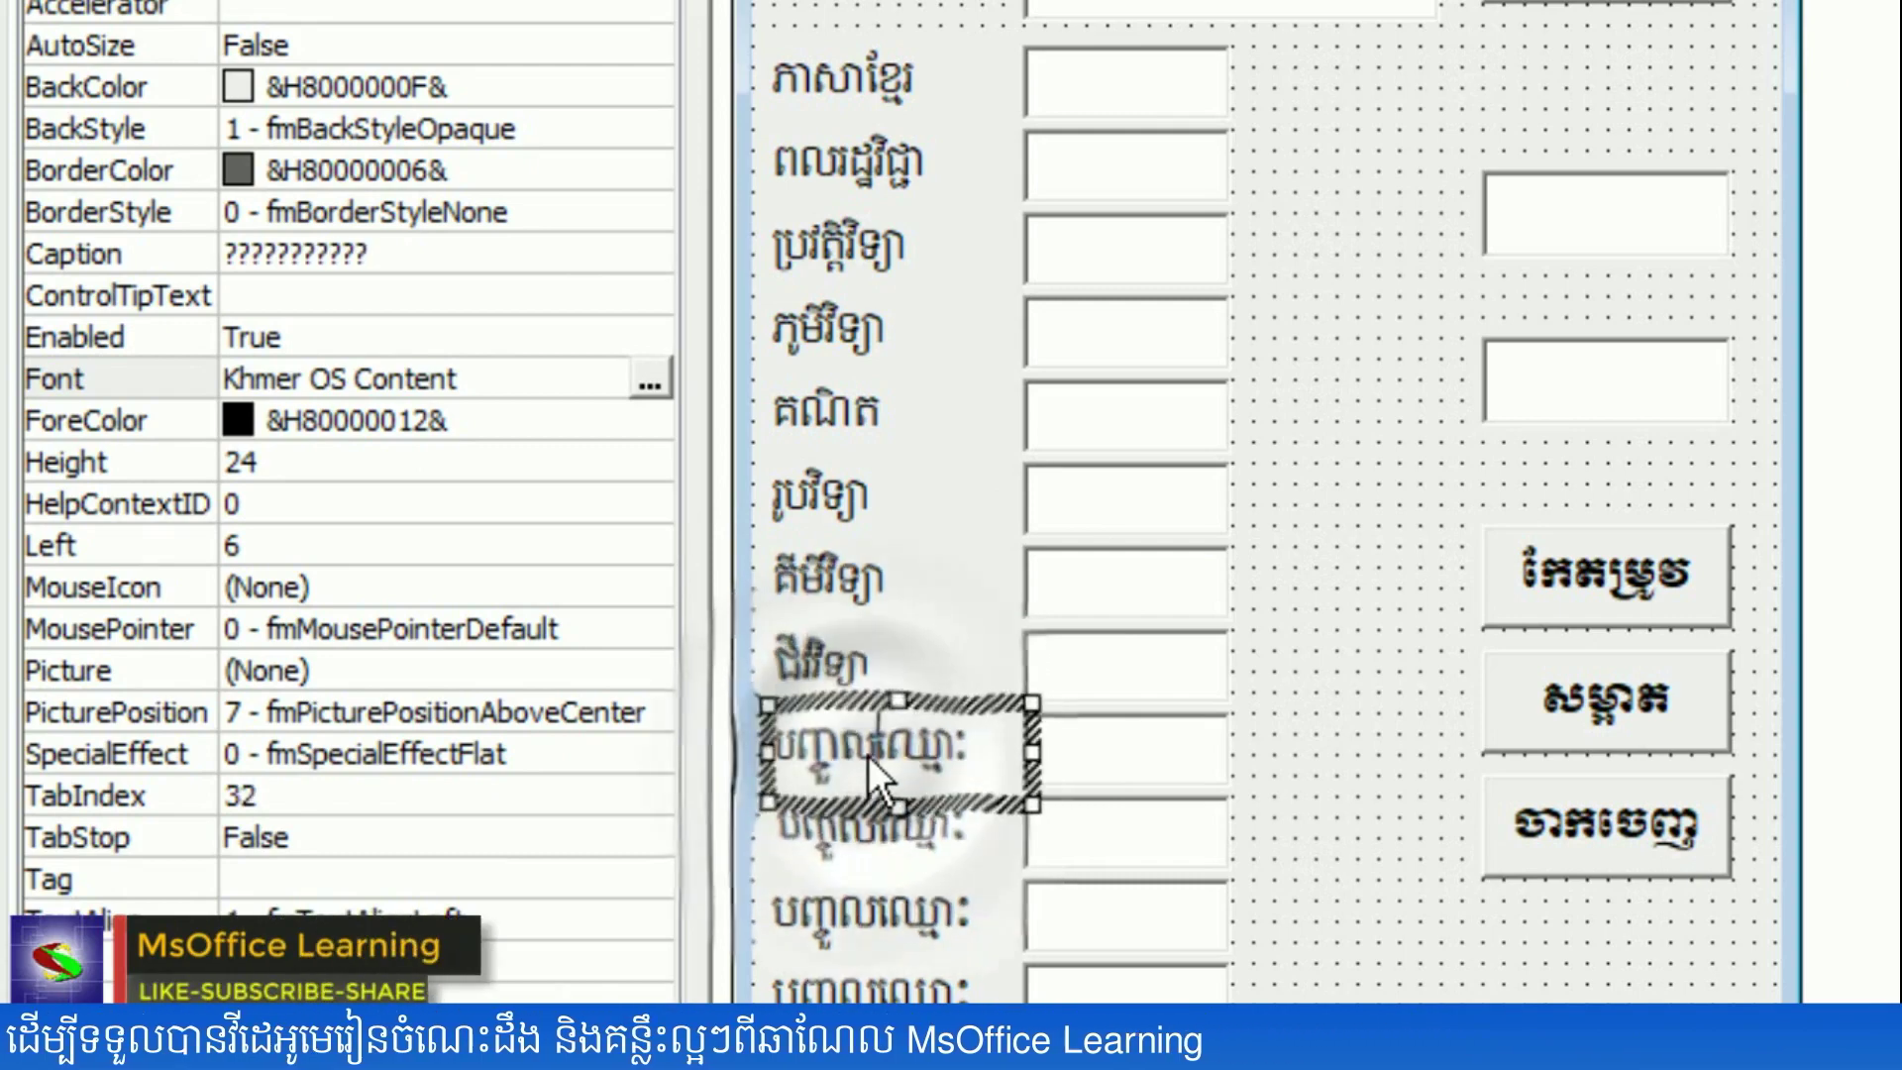
text(ផែនដី)
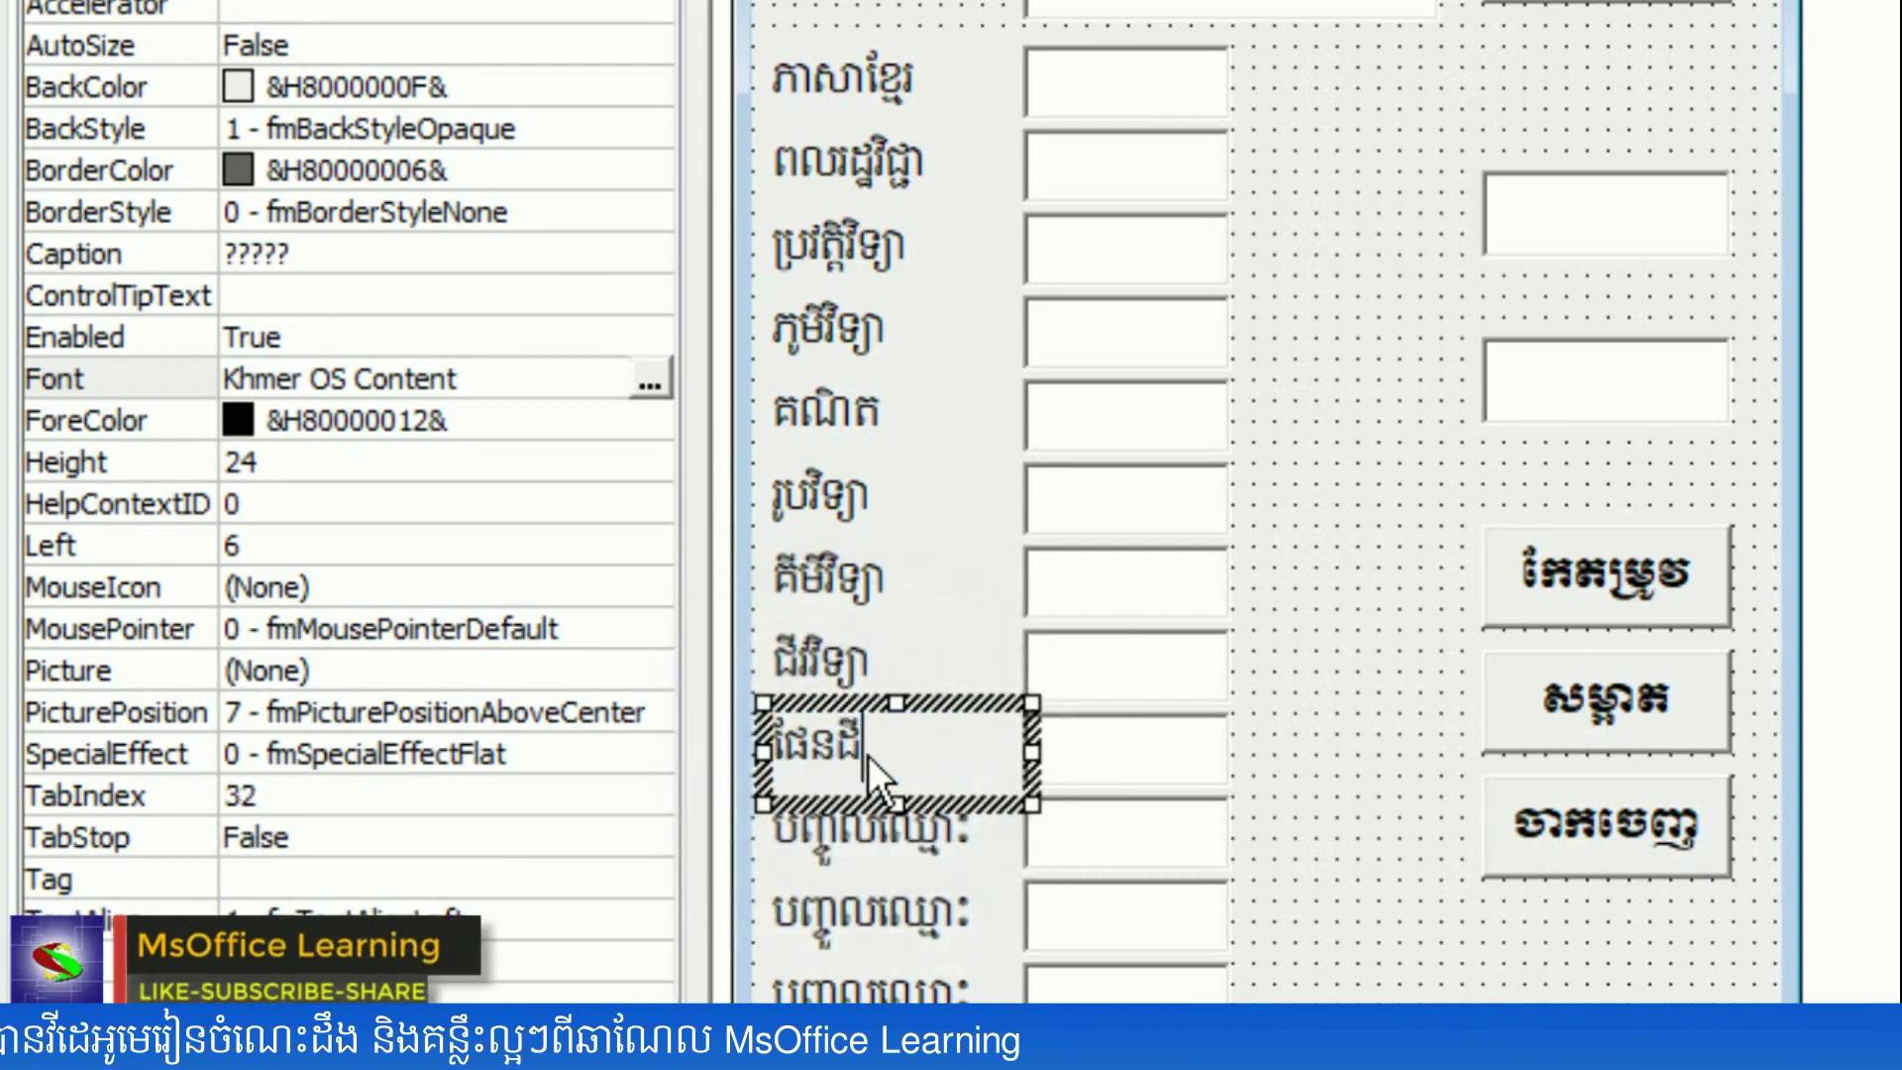
double_click(859, 837)
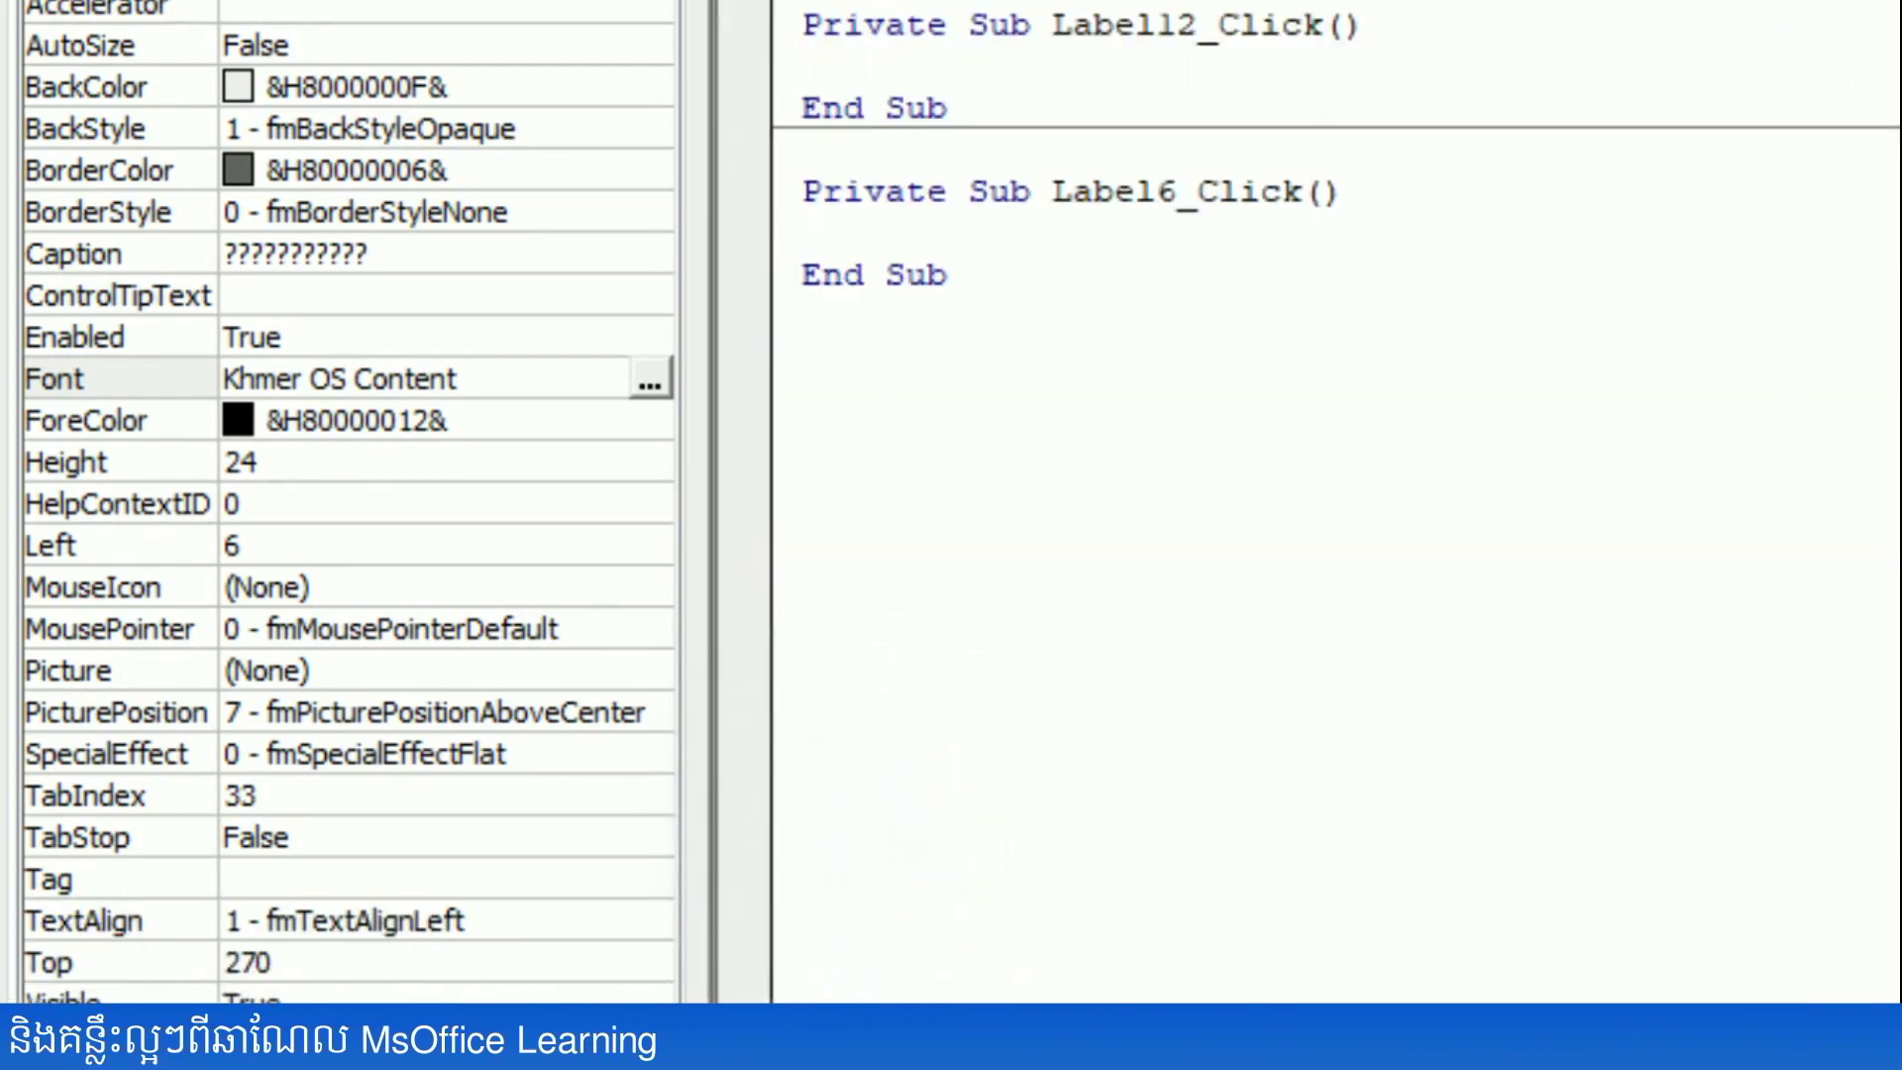
- Caption the next three labels ភាសាបរទេស, បច្ចេកវិទ្យា and គេហវិទ្យា
key(shift+F7)
click(811, 828)
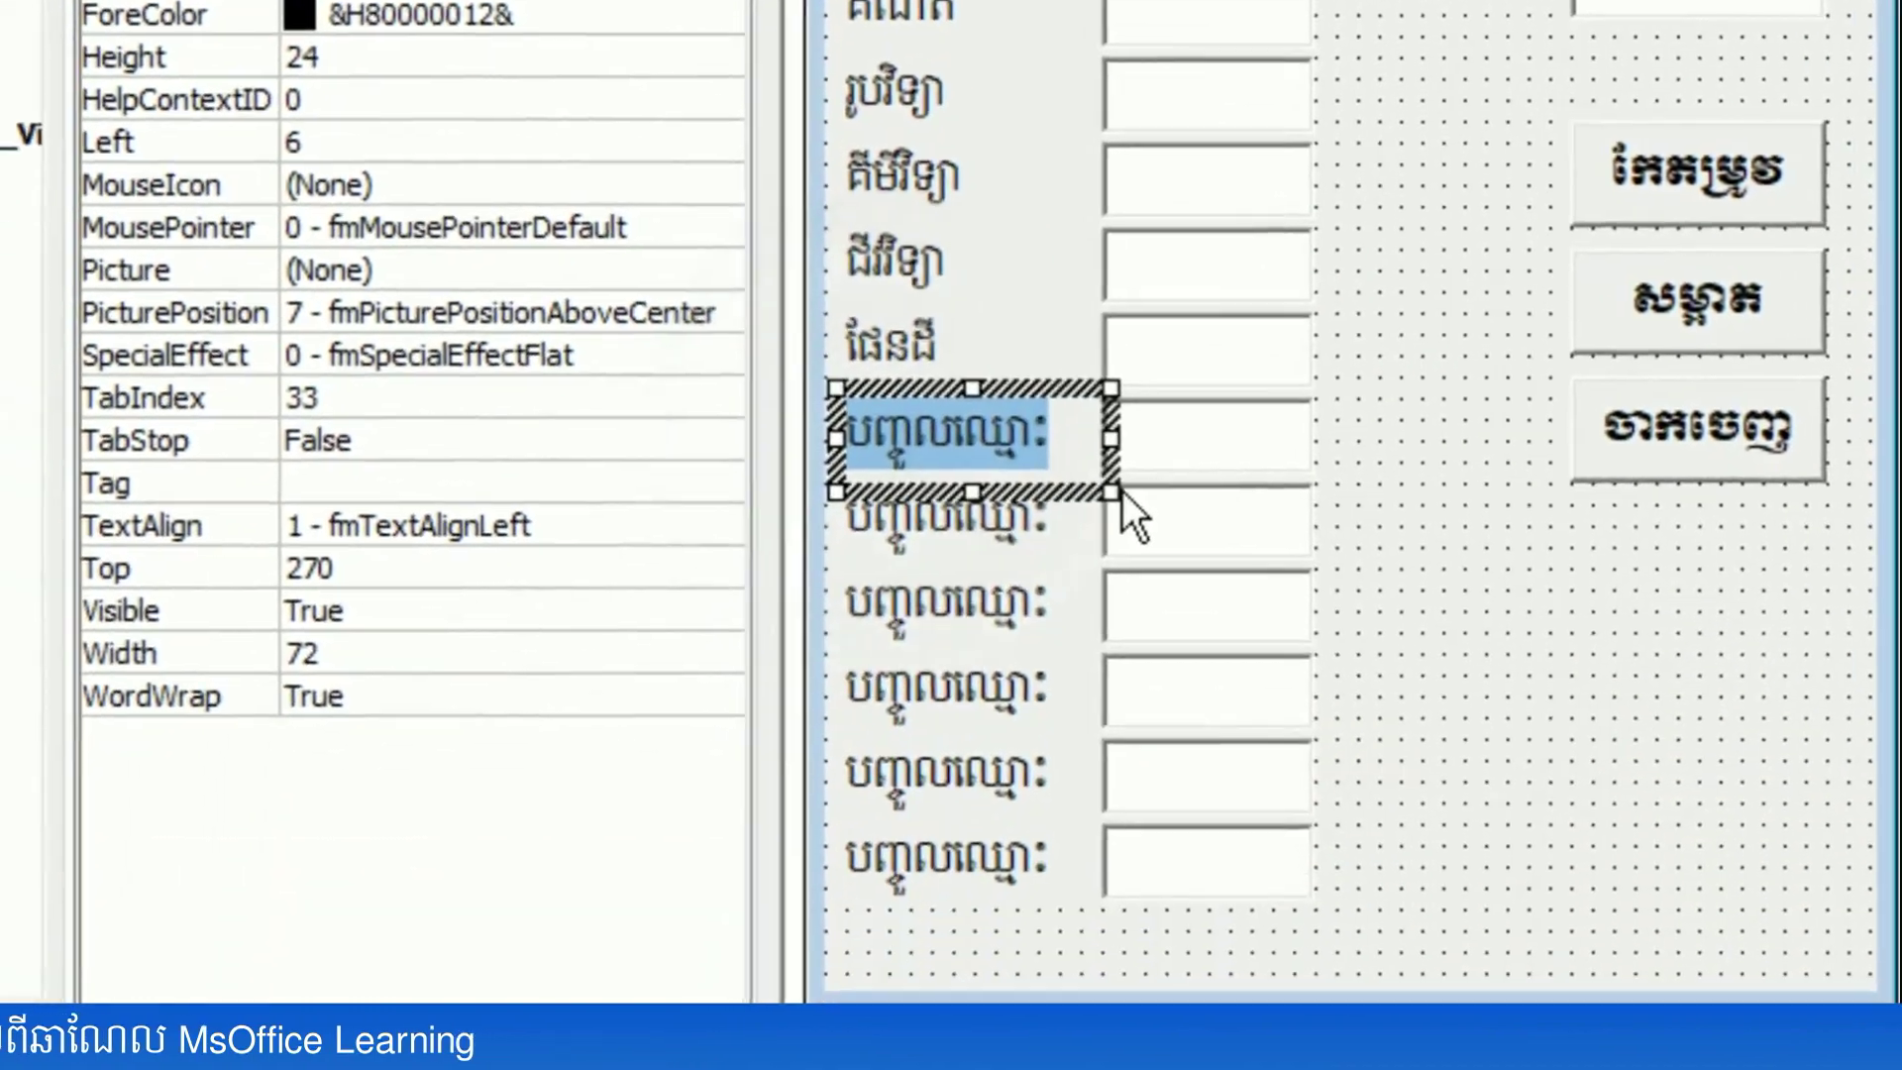
text(ភាសប)
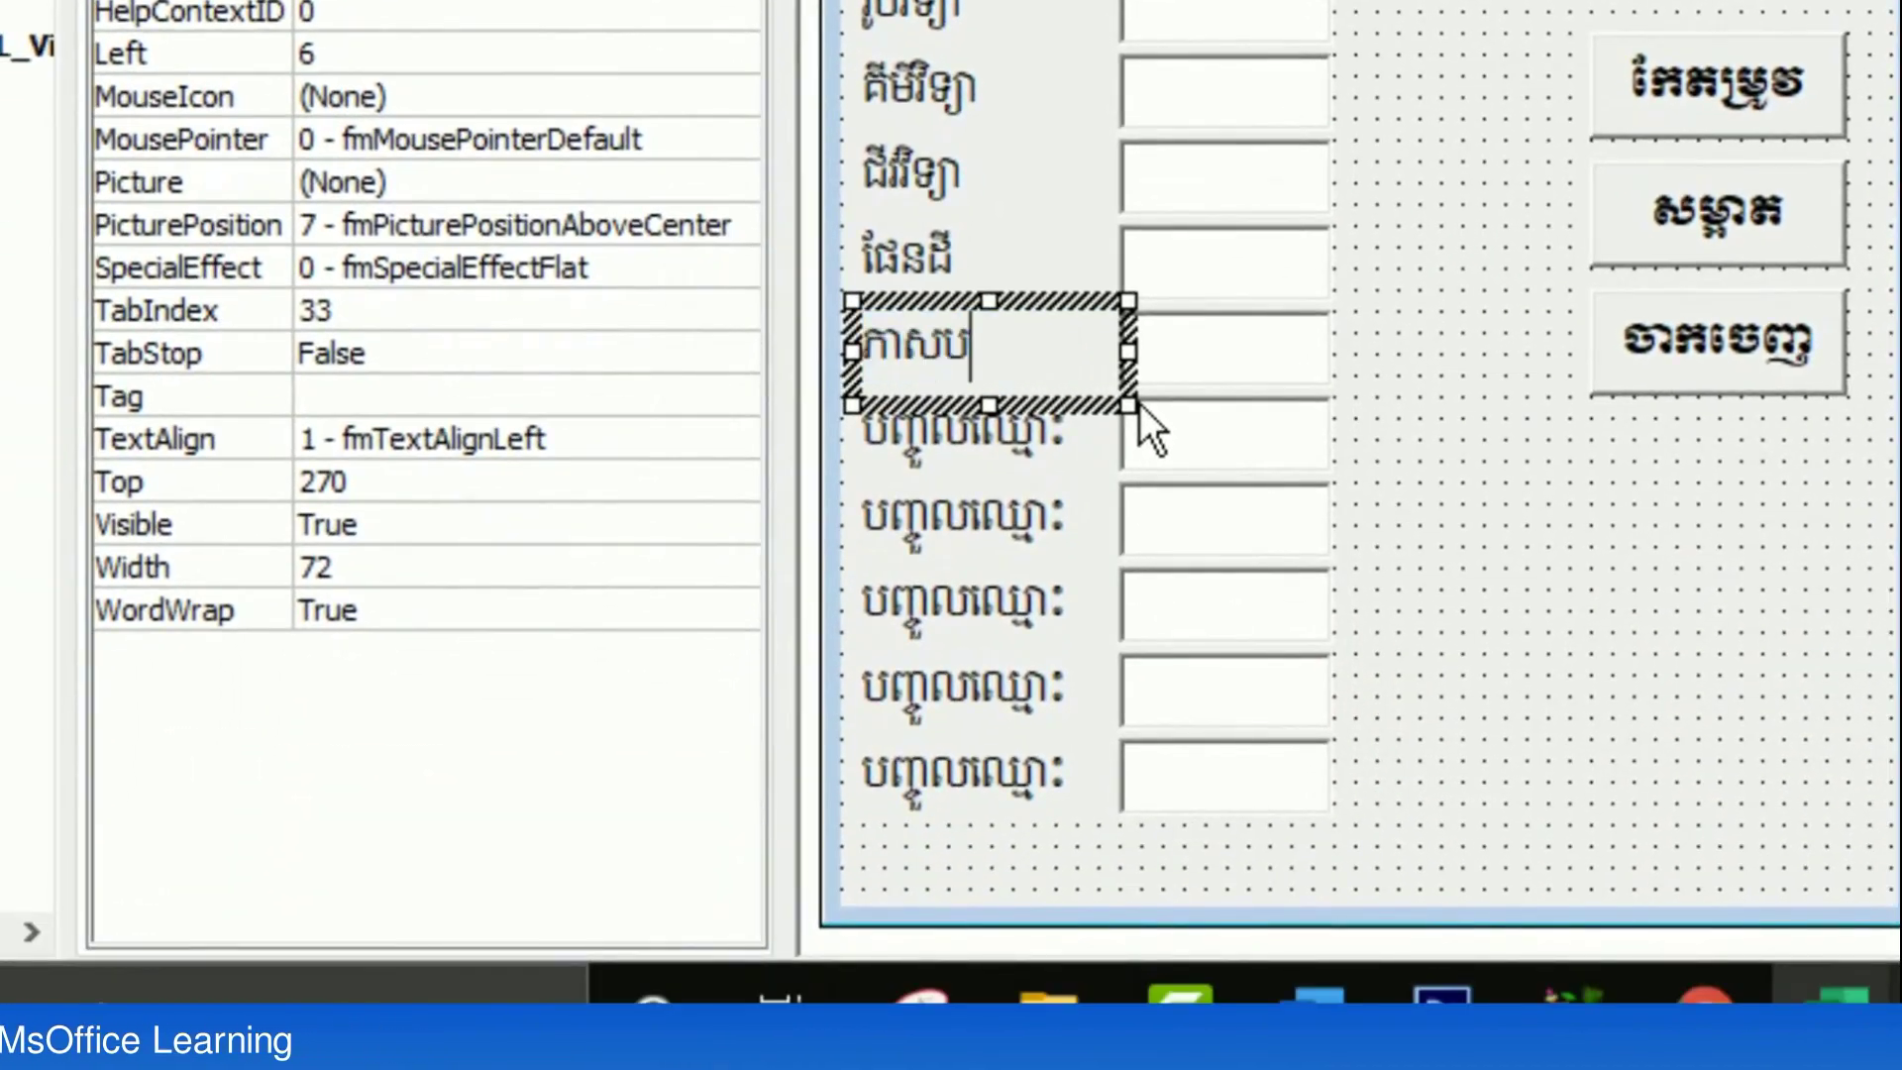
key(BackSpace)
text(ាបរ)
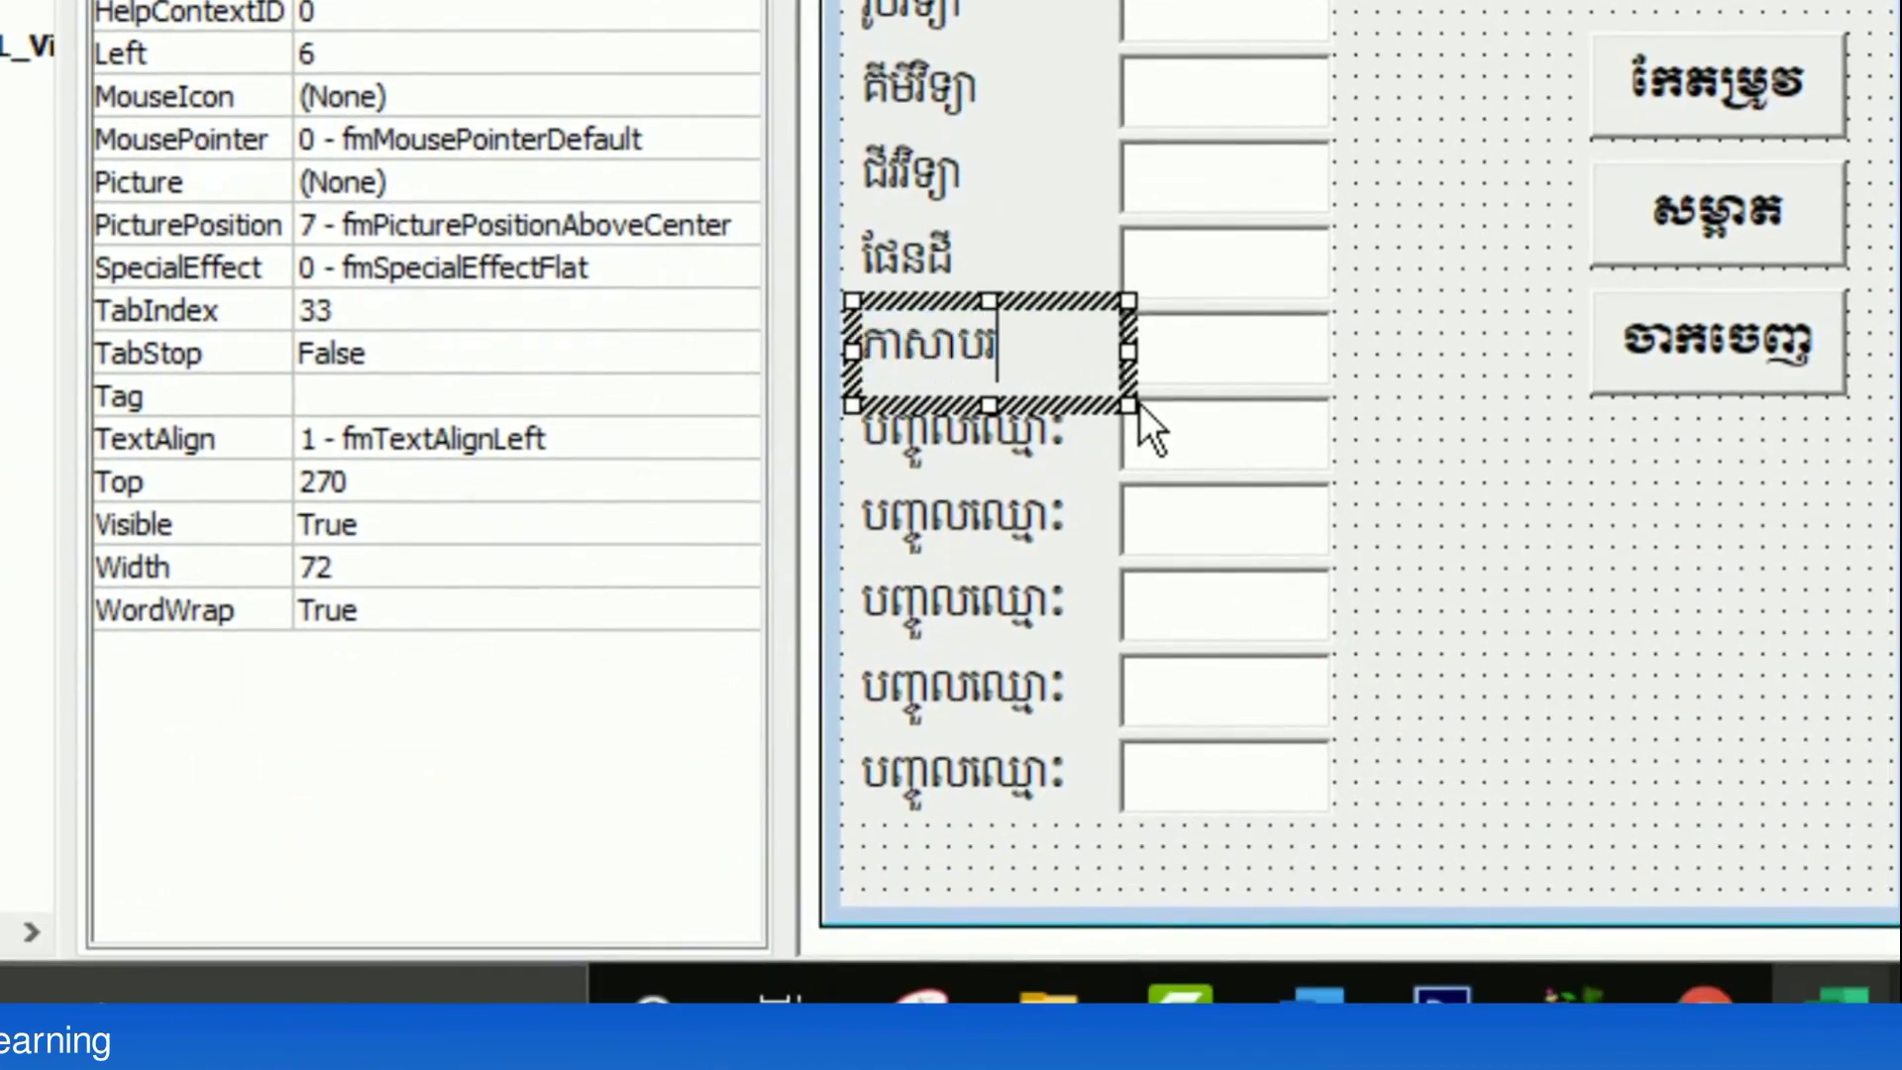
text(ទេស)
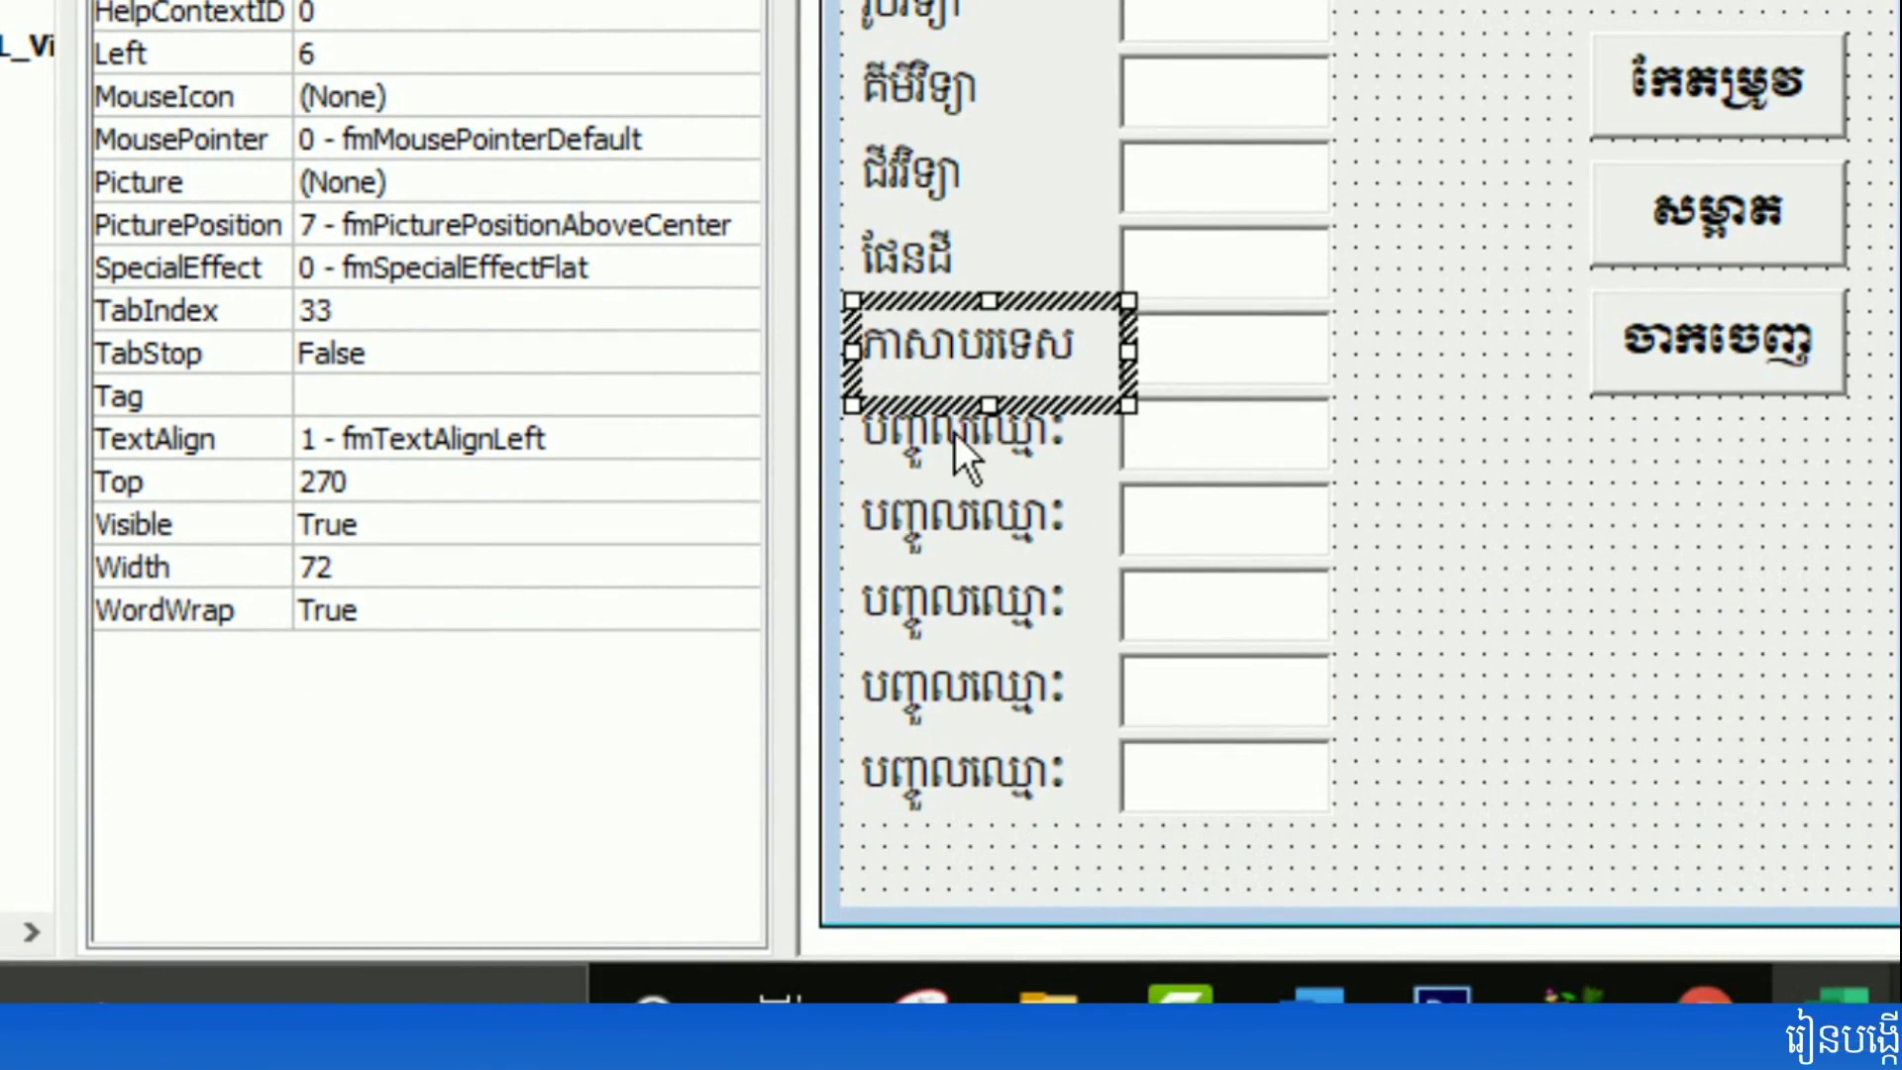
click(955, 432)
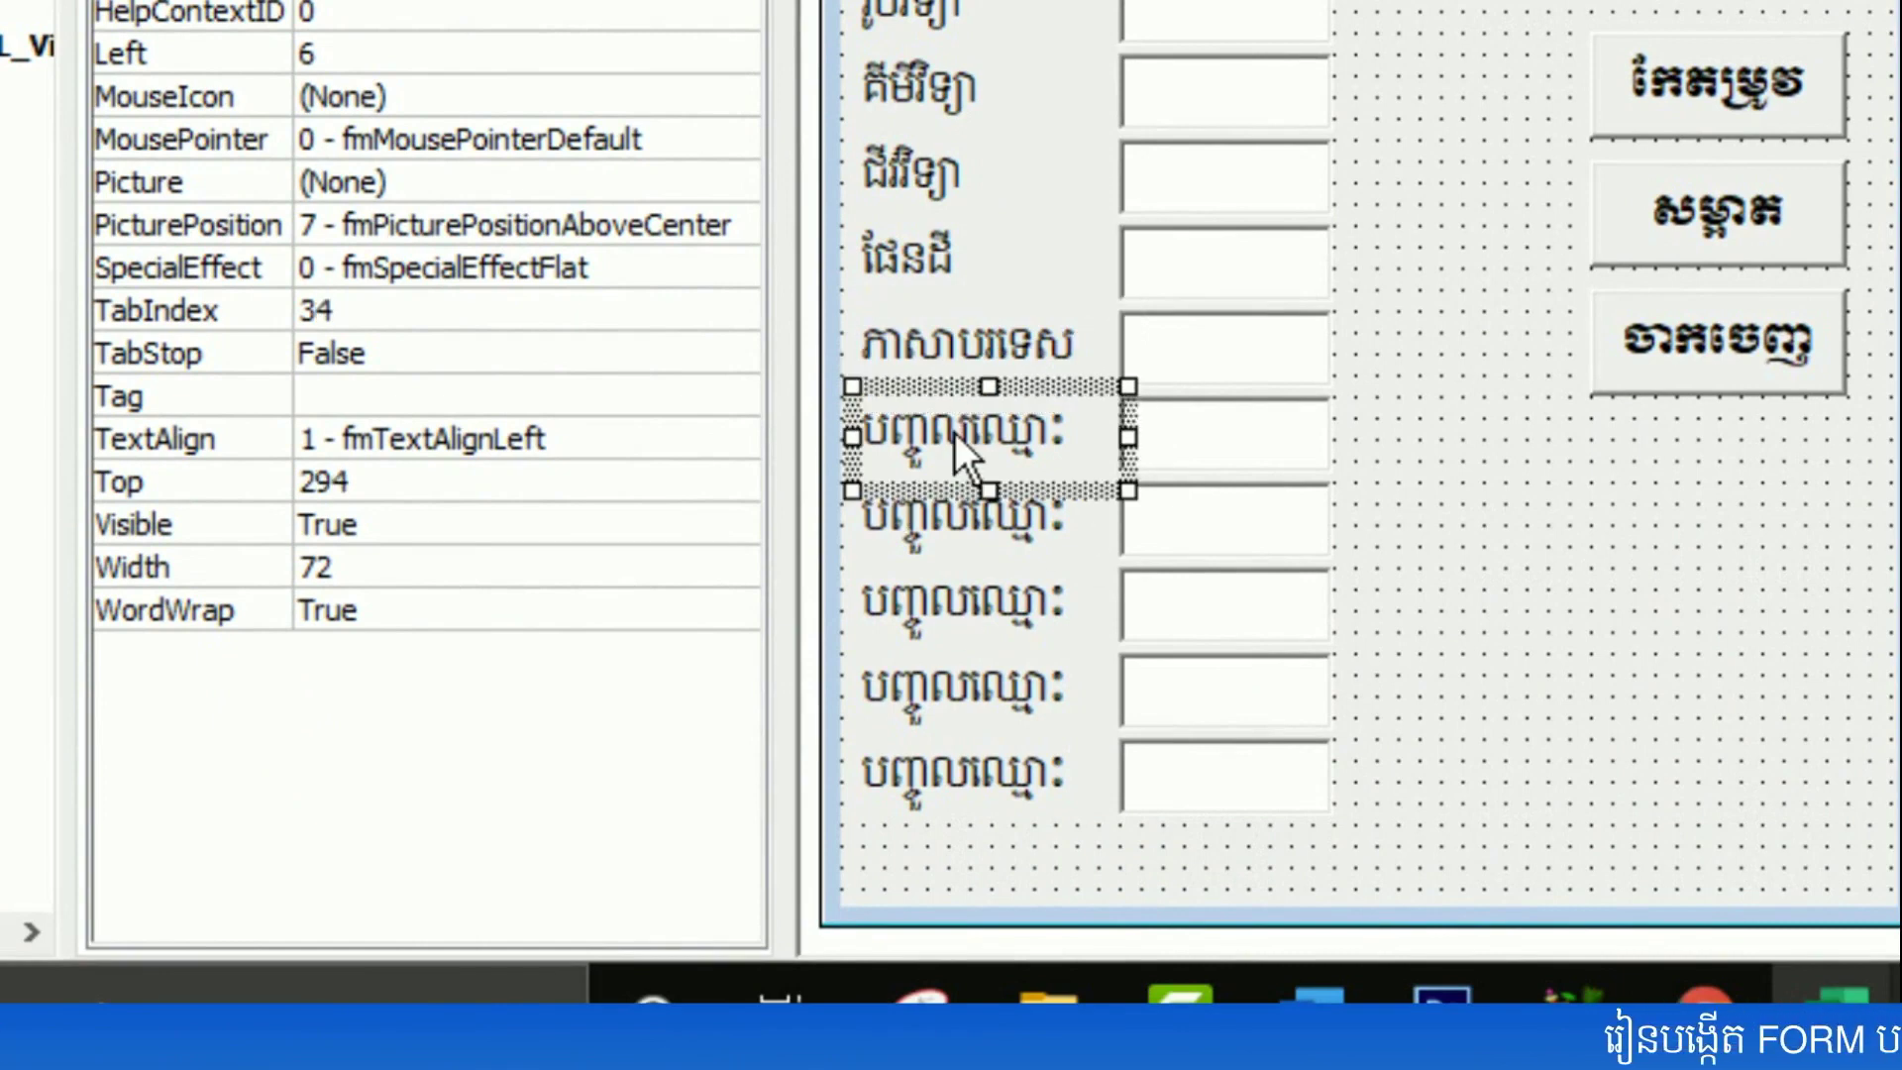
click(955, 432)
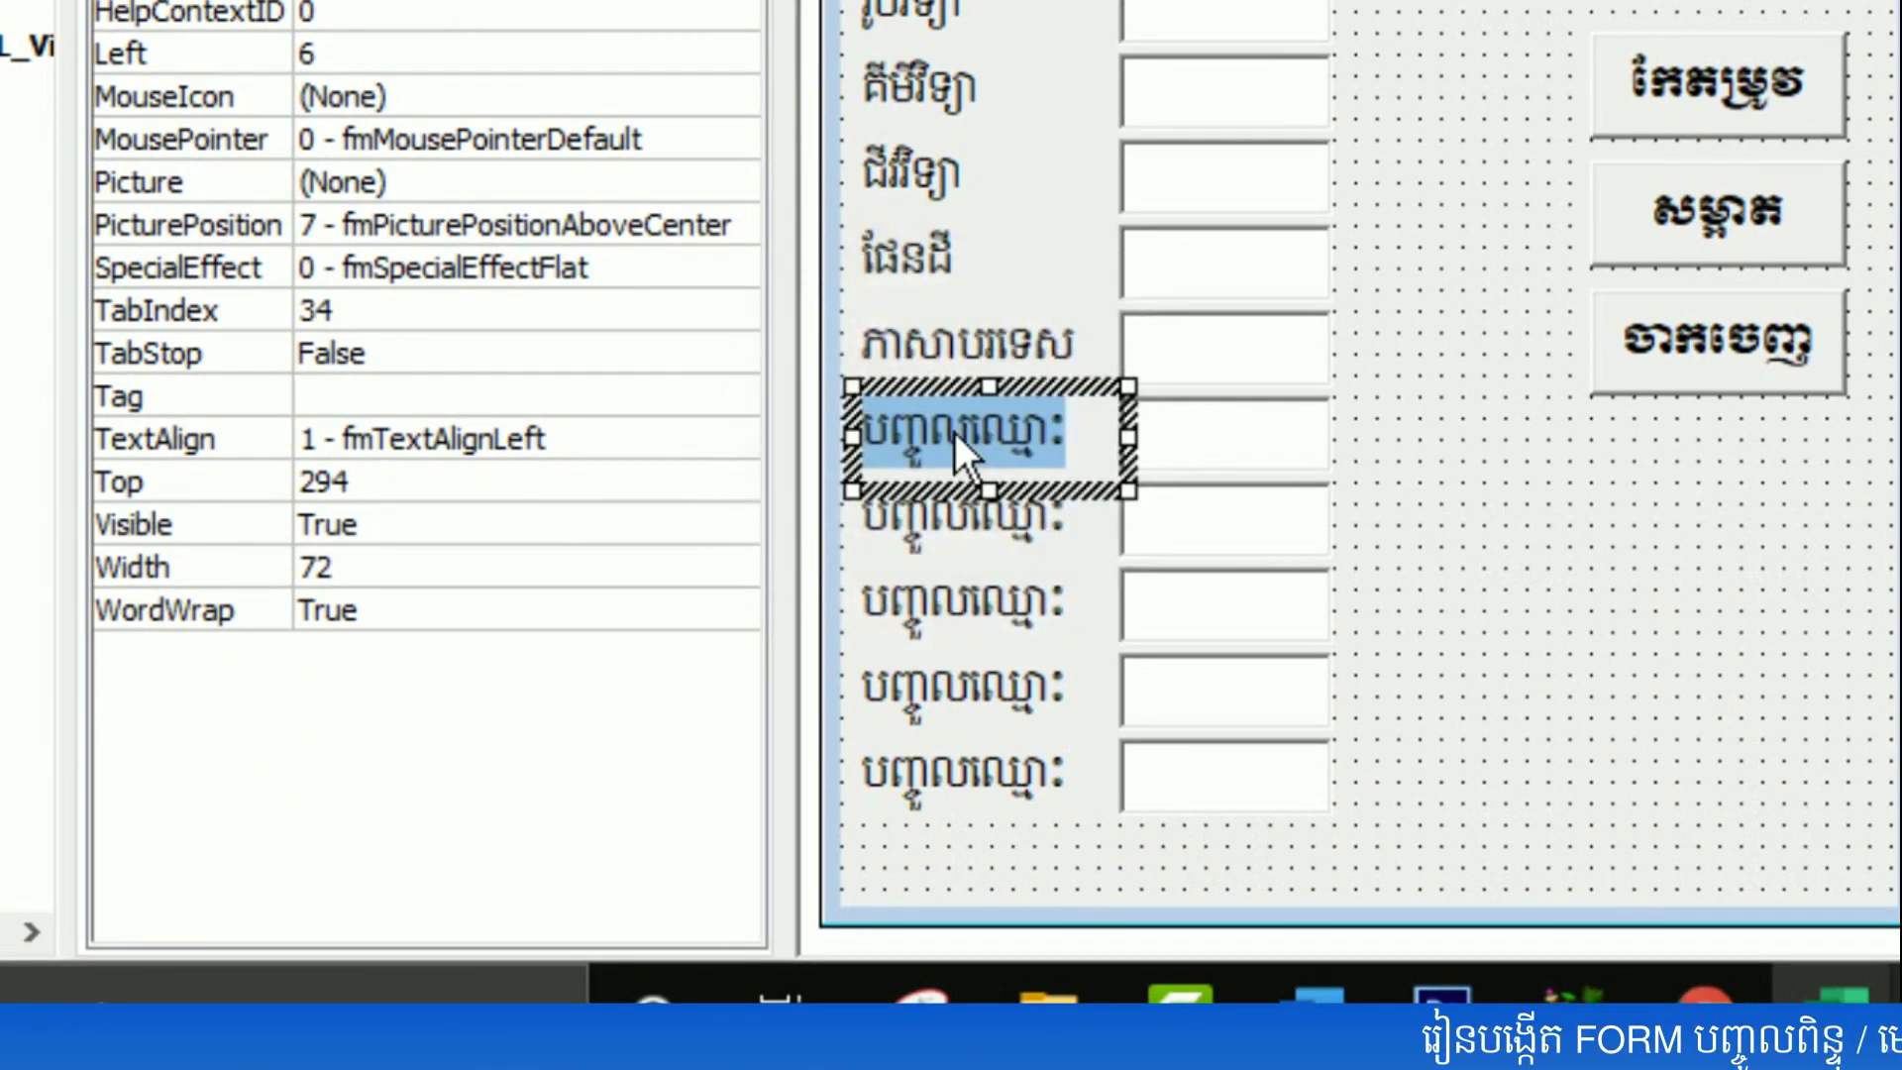
text(បច្ច)
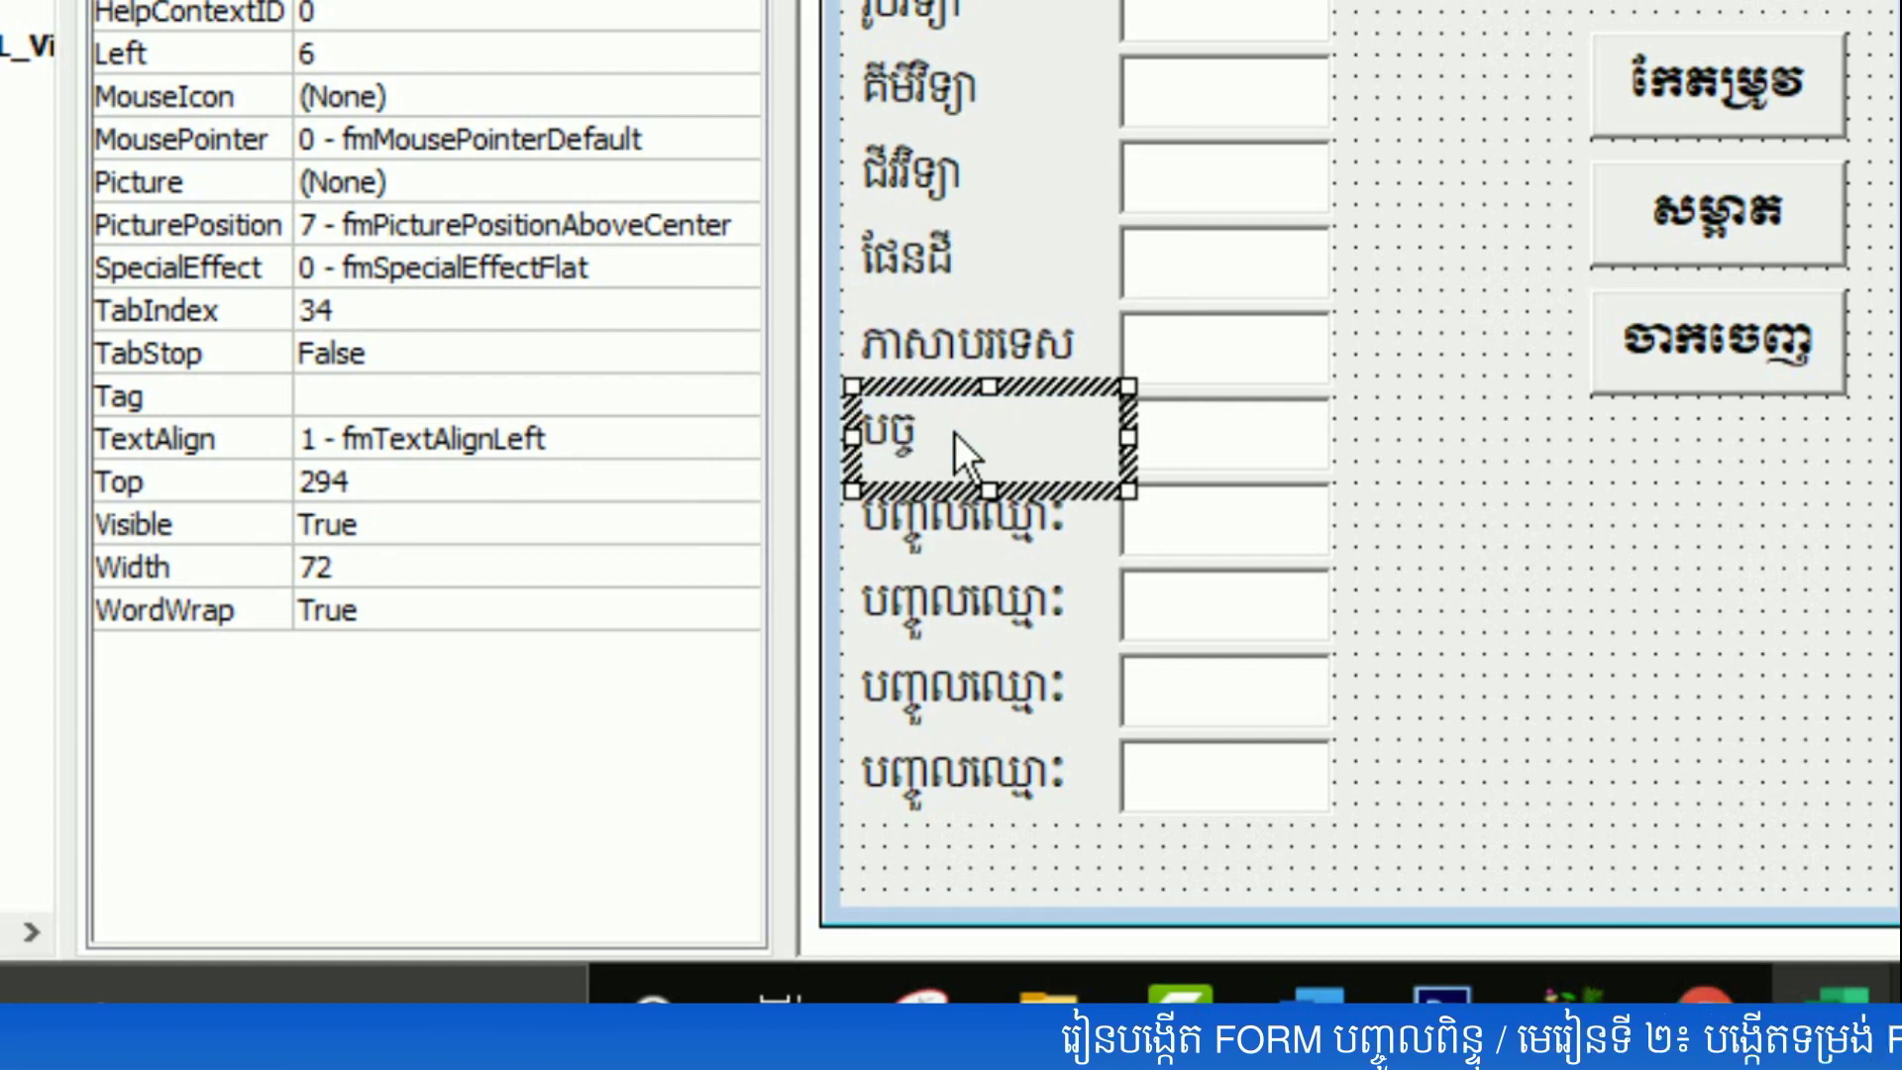
text(េកវិទ្យា)
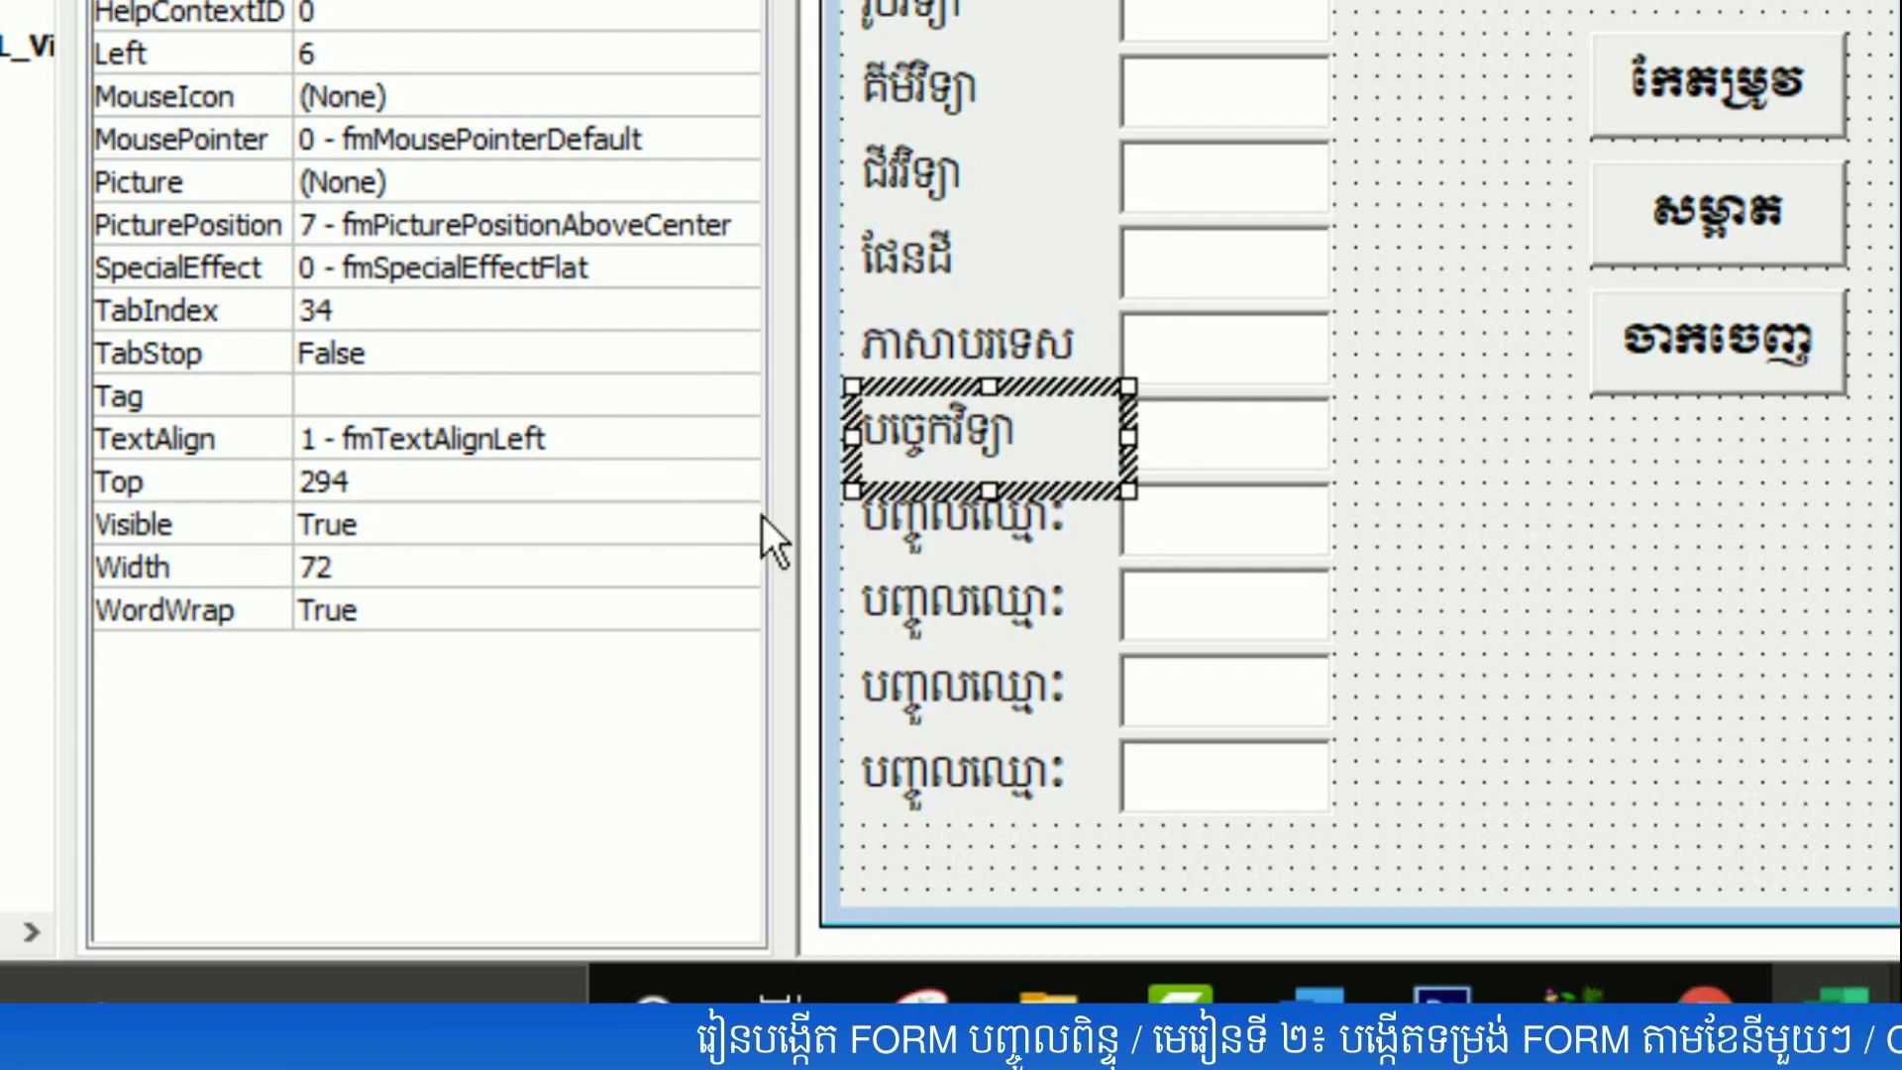
click(978, 532)
click(979, 532)
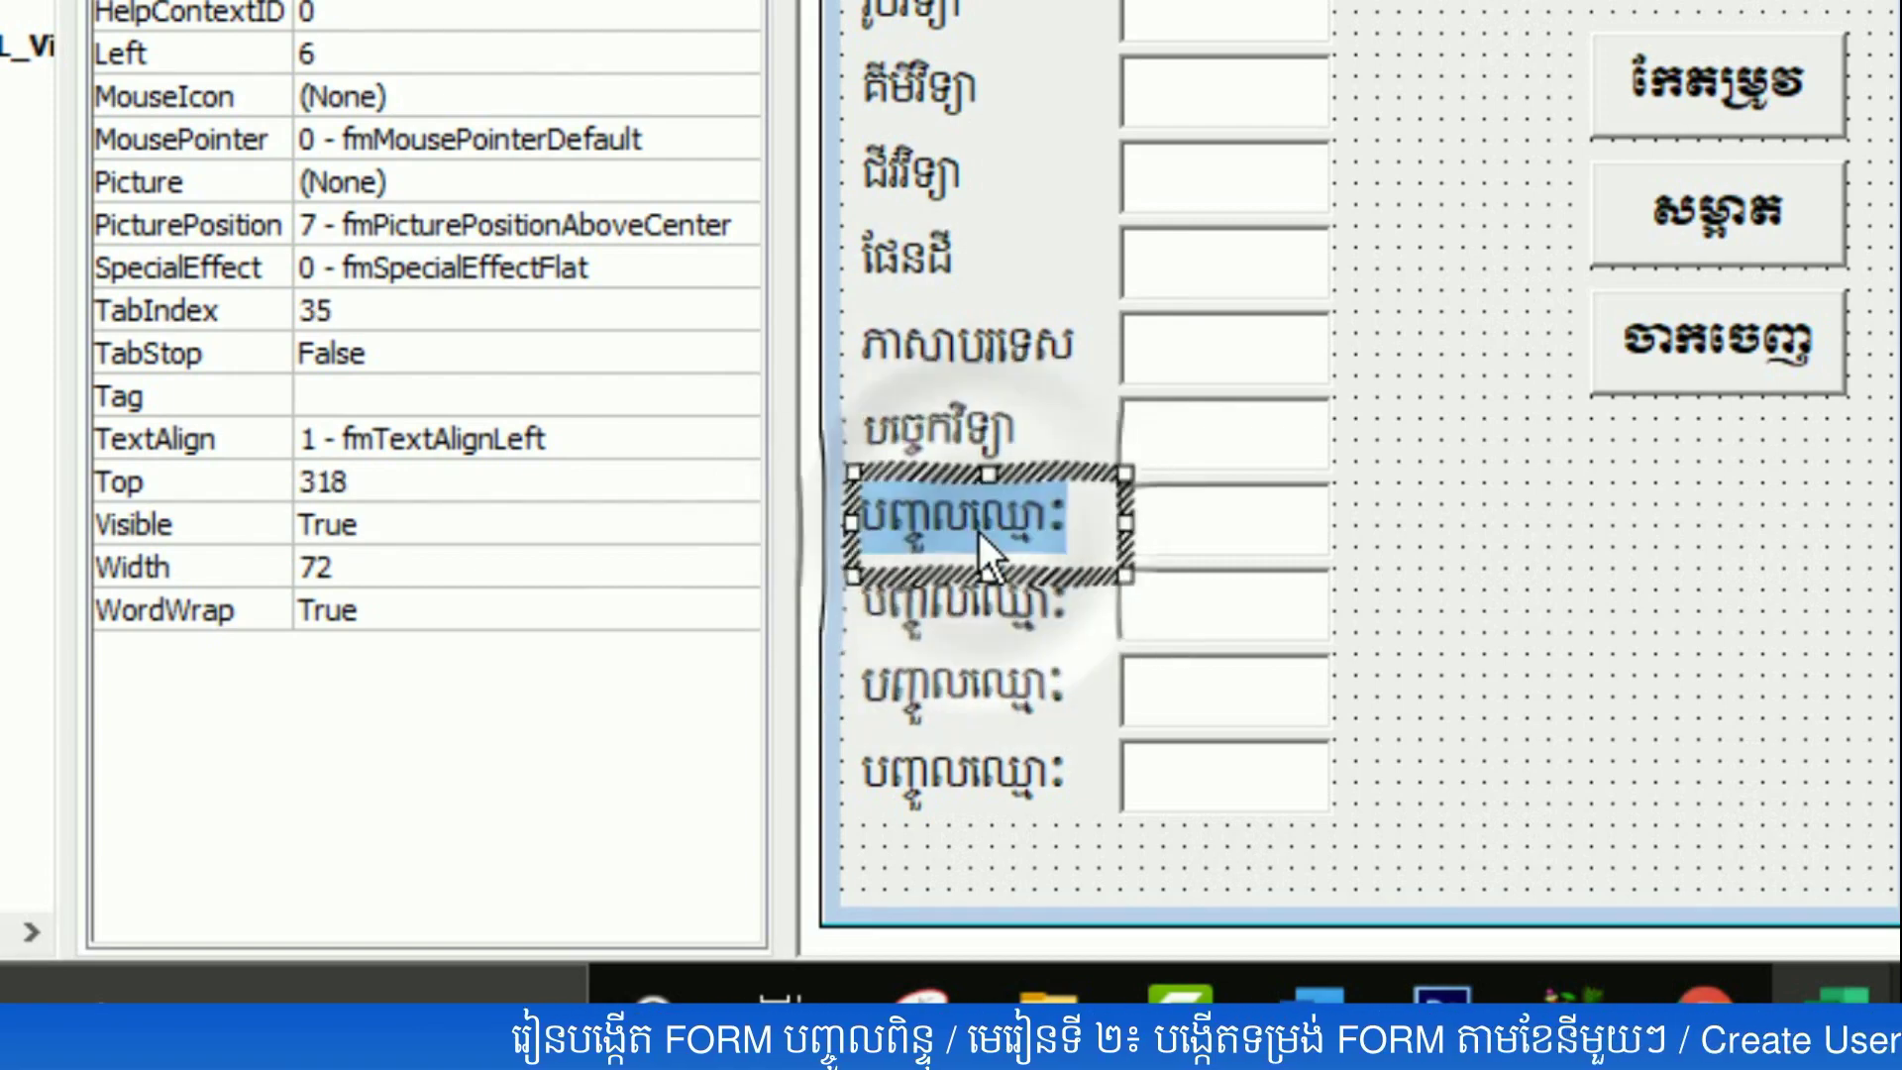
text(គេហវិទ្យា)
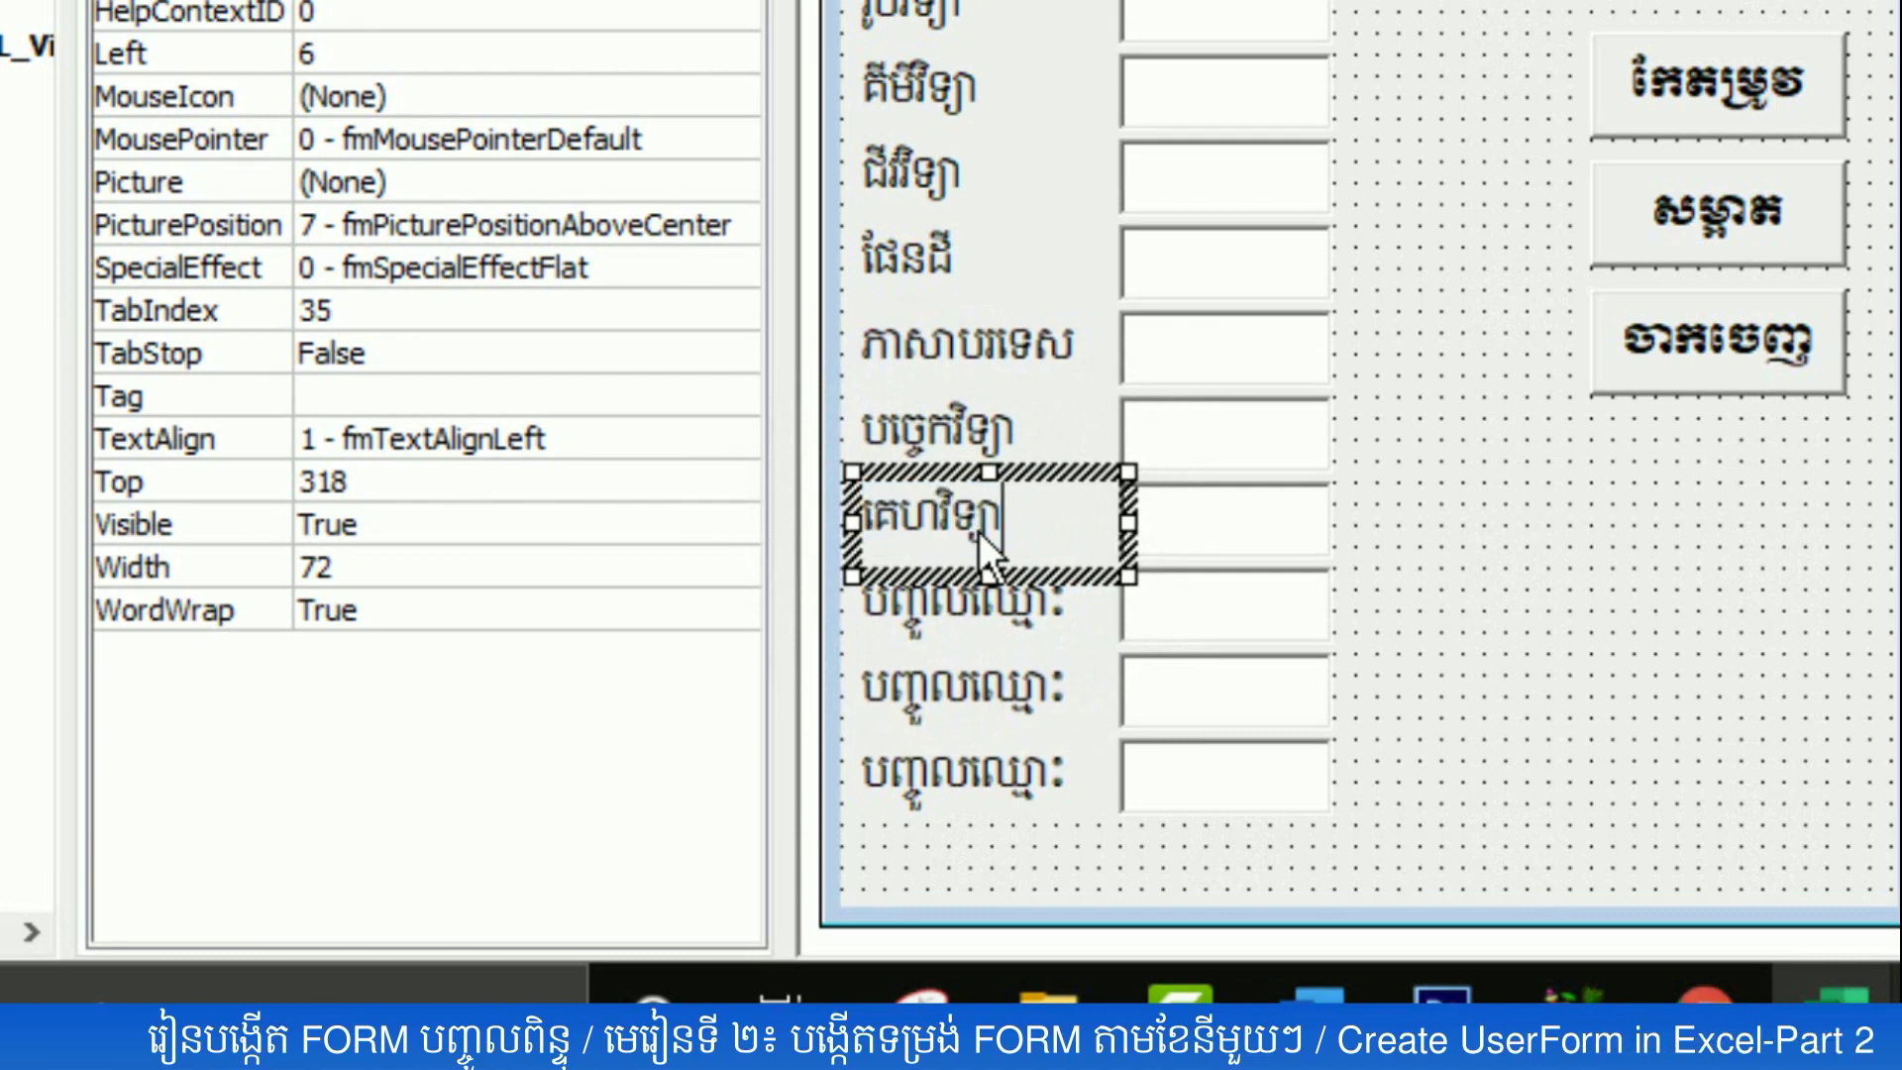
- Caption the last three labels កសិកម្ម, អប់រំកាយ and បំណិន
click(960, 628)
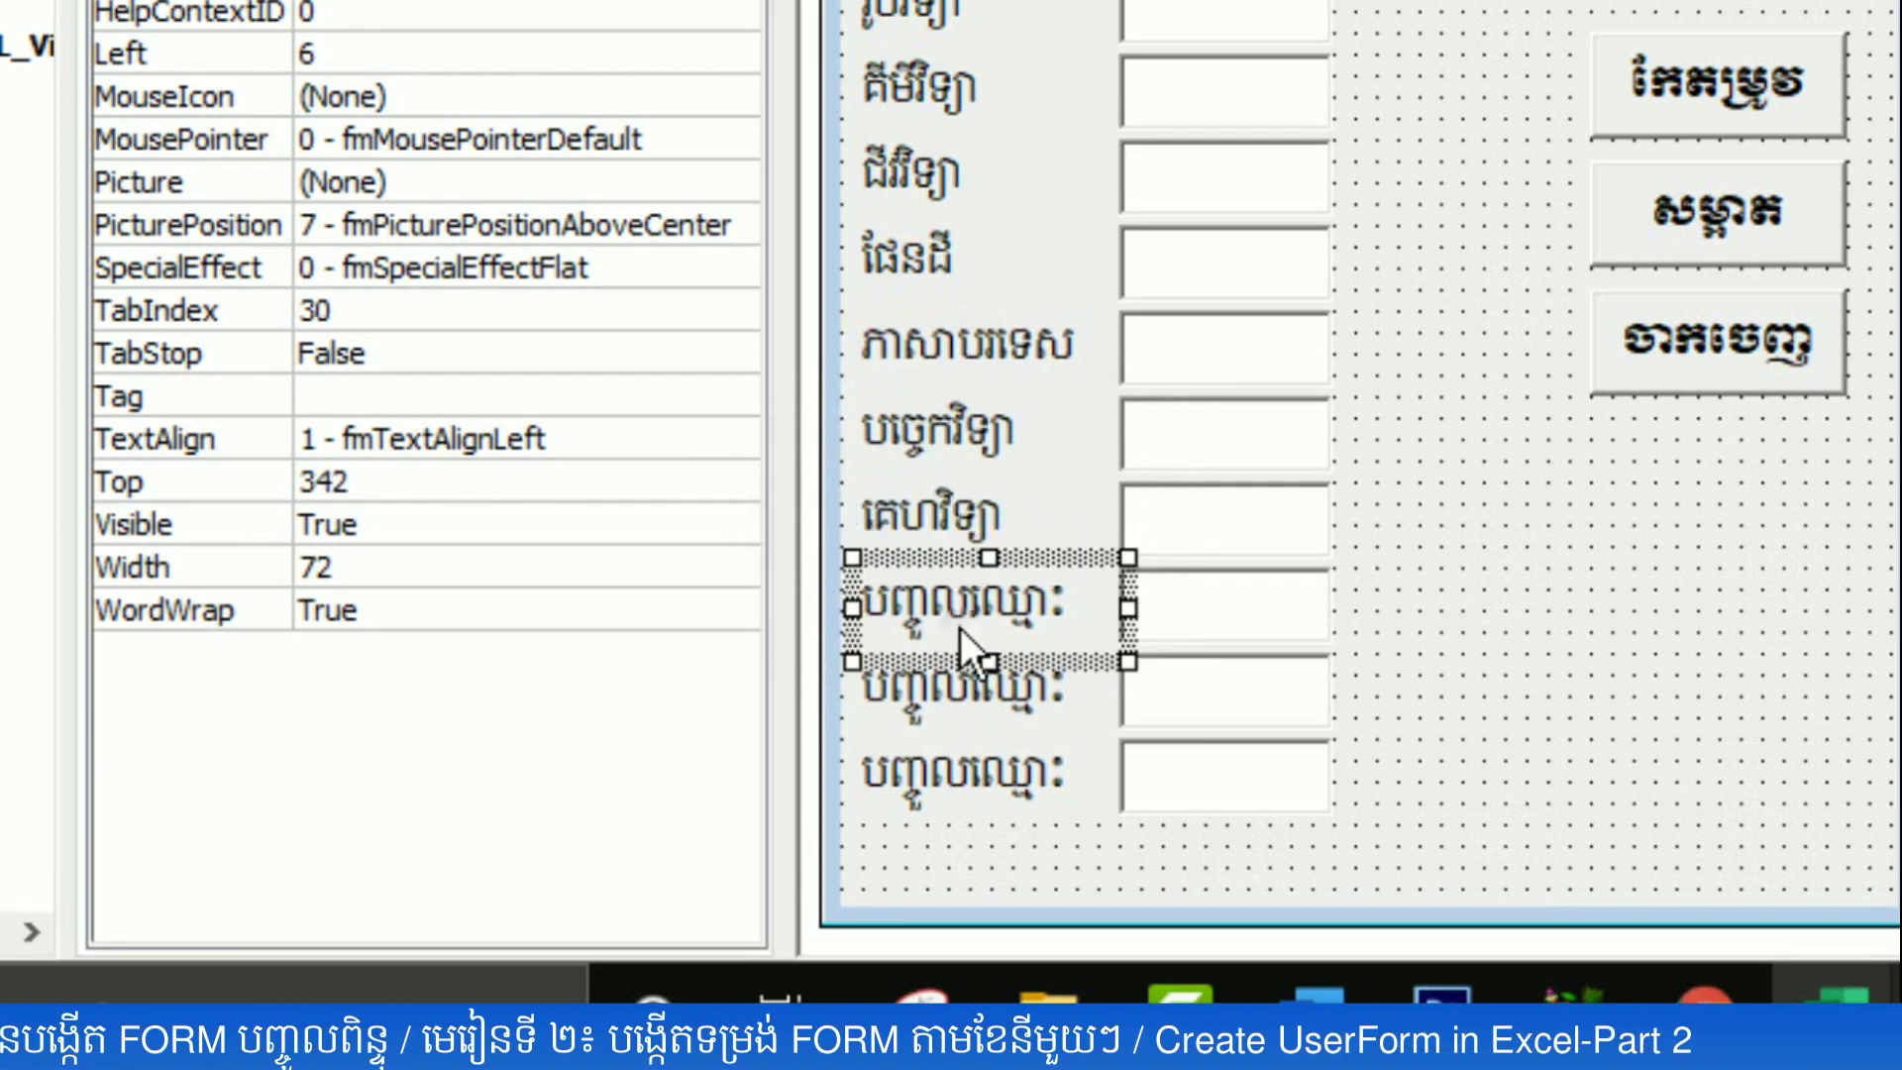
click(960, 616)
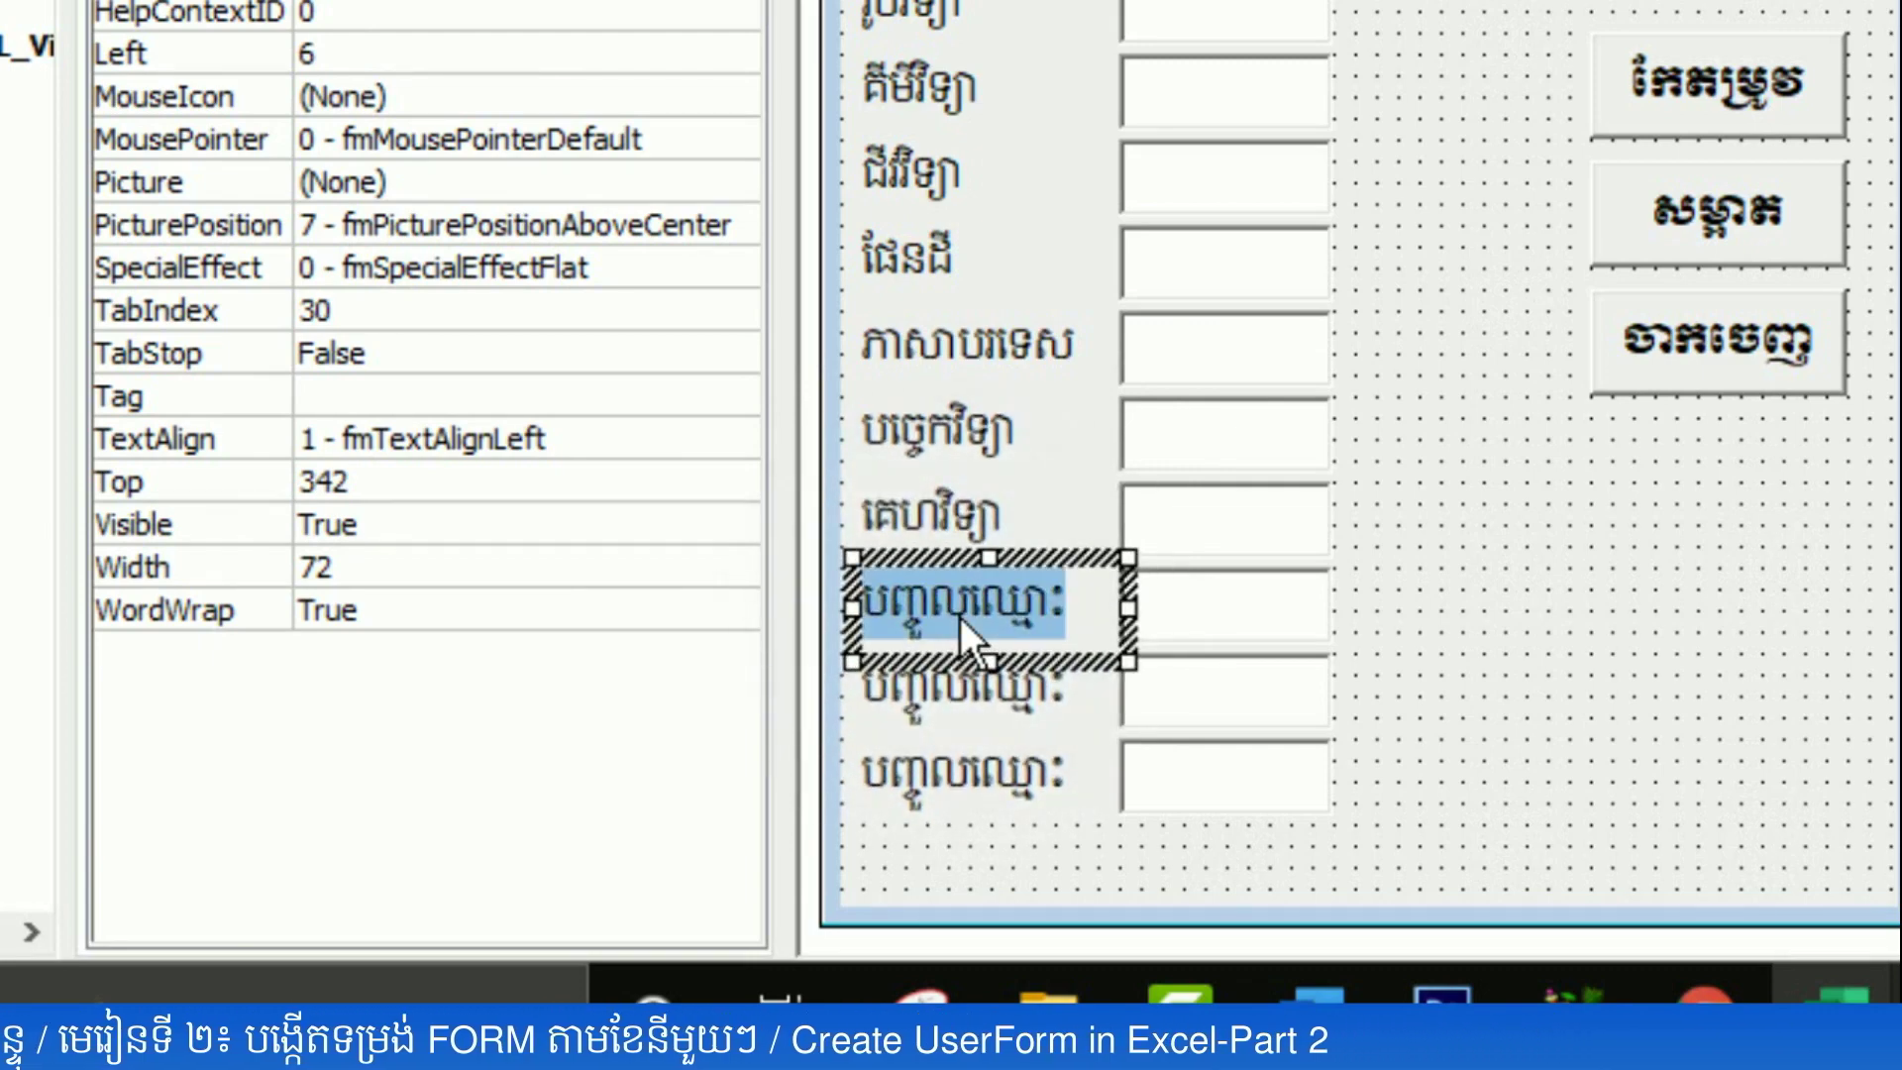
text(កសិកម្ម)
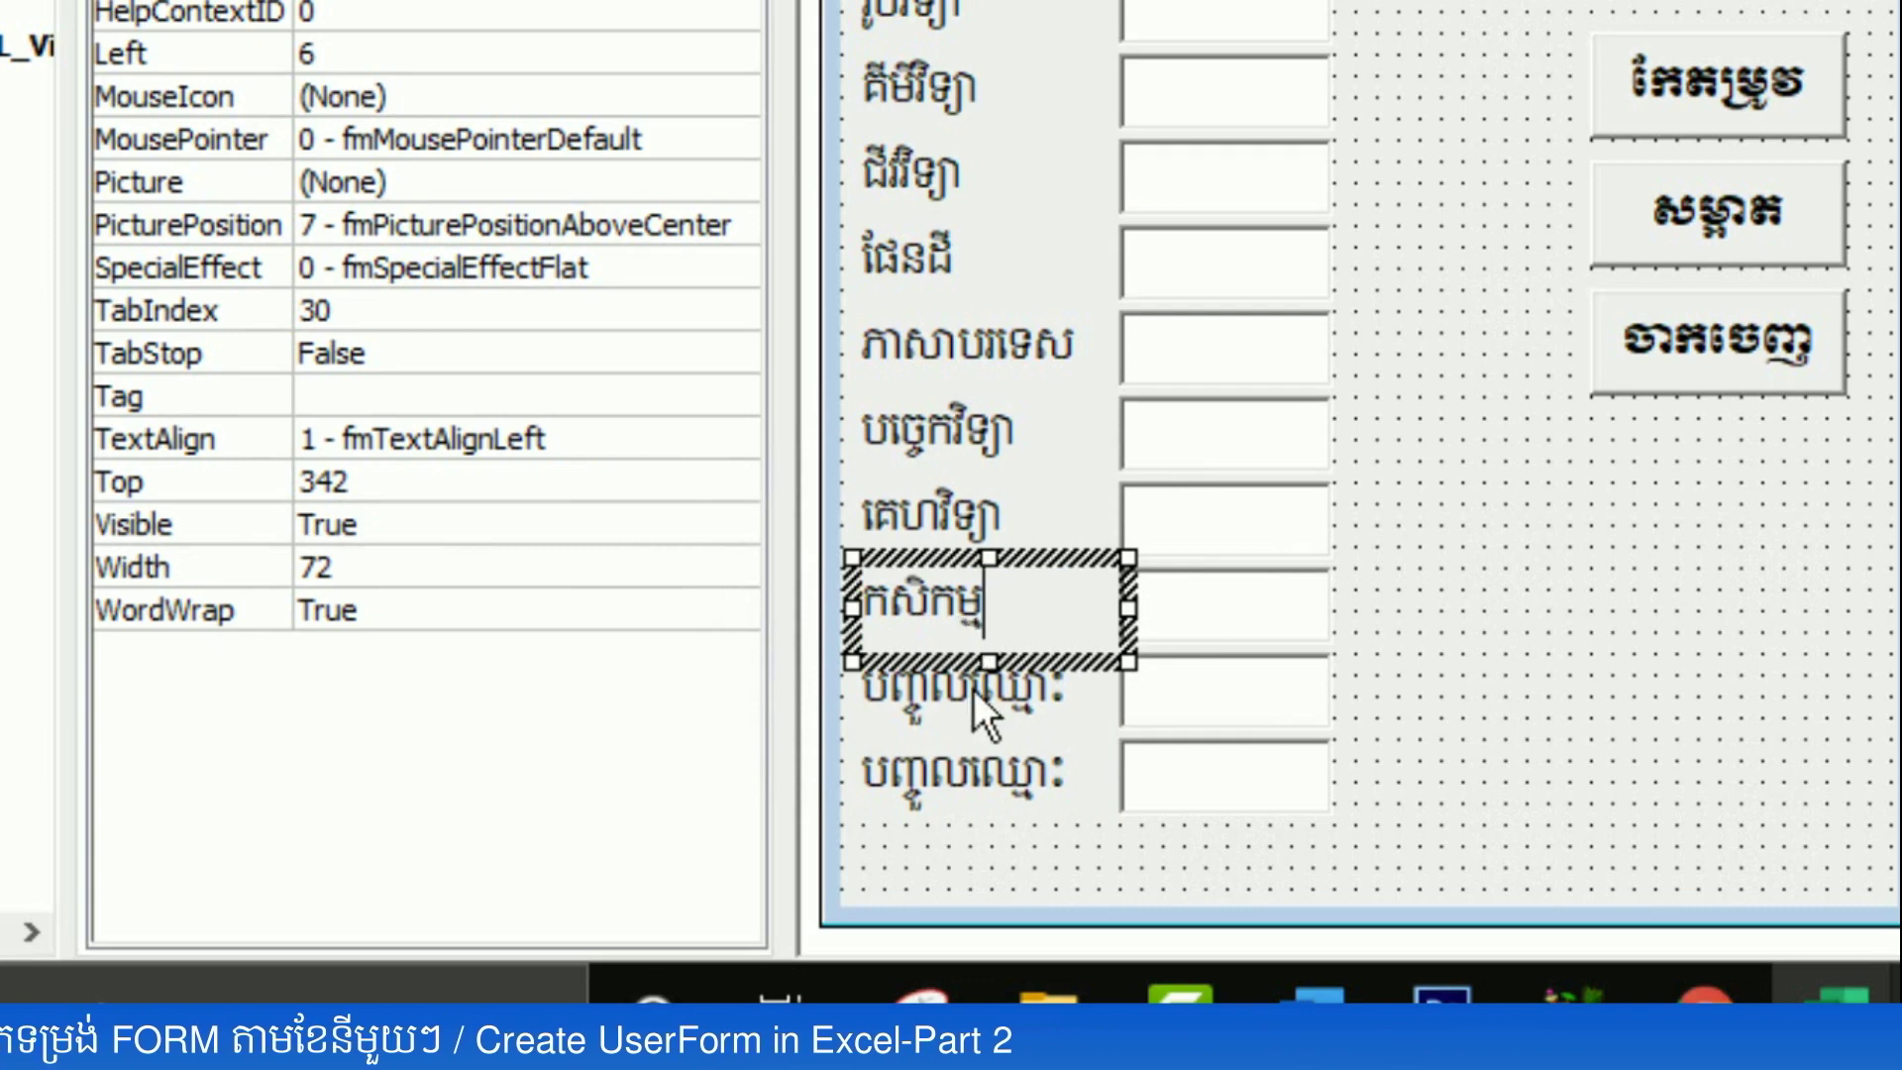
click(973, 698)
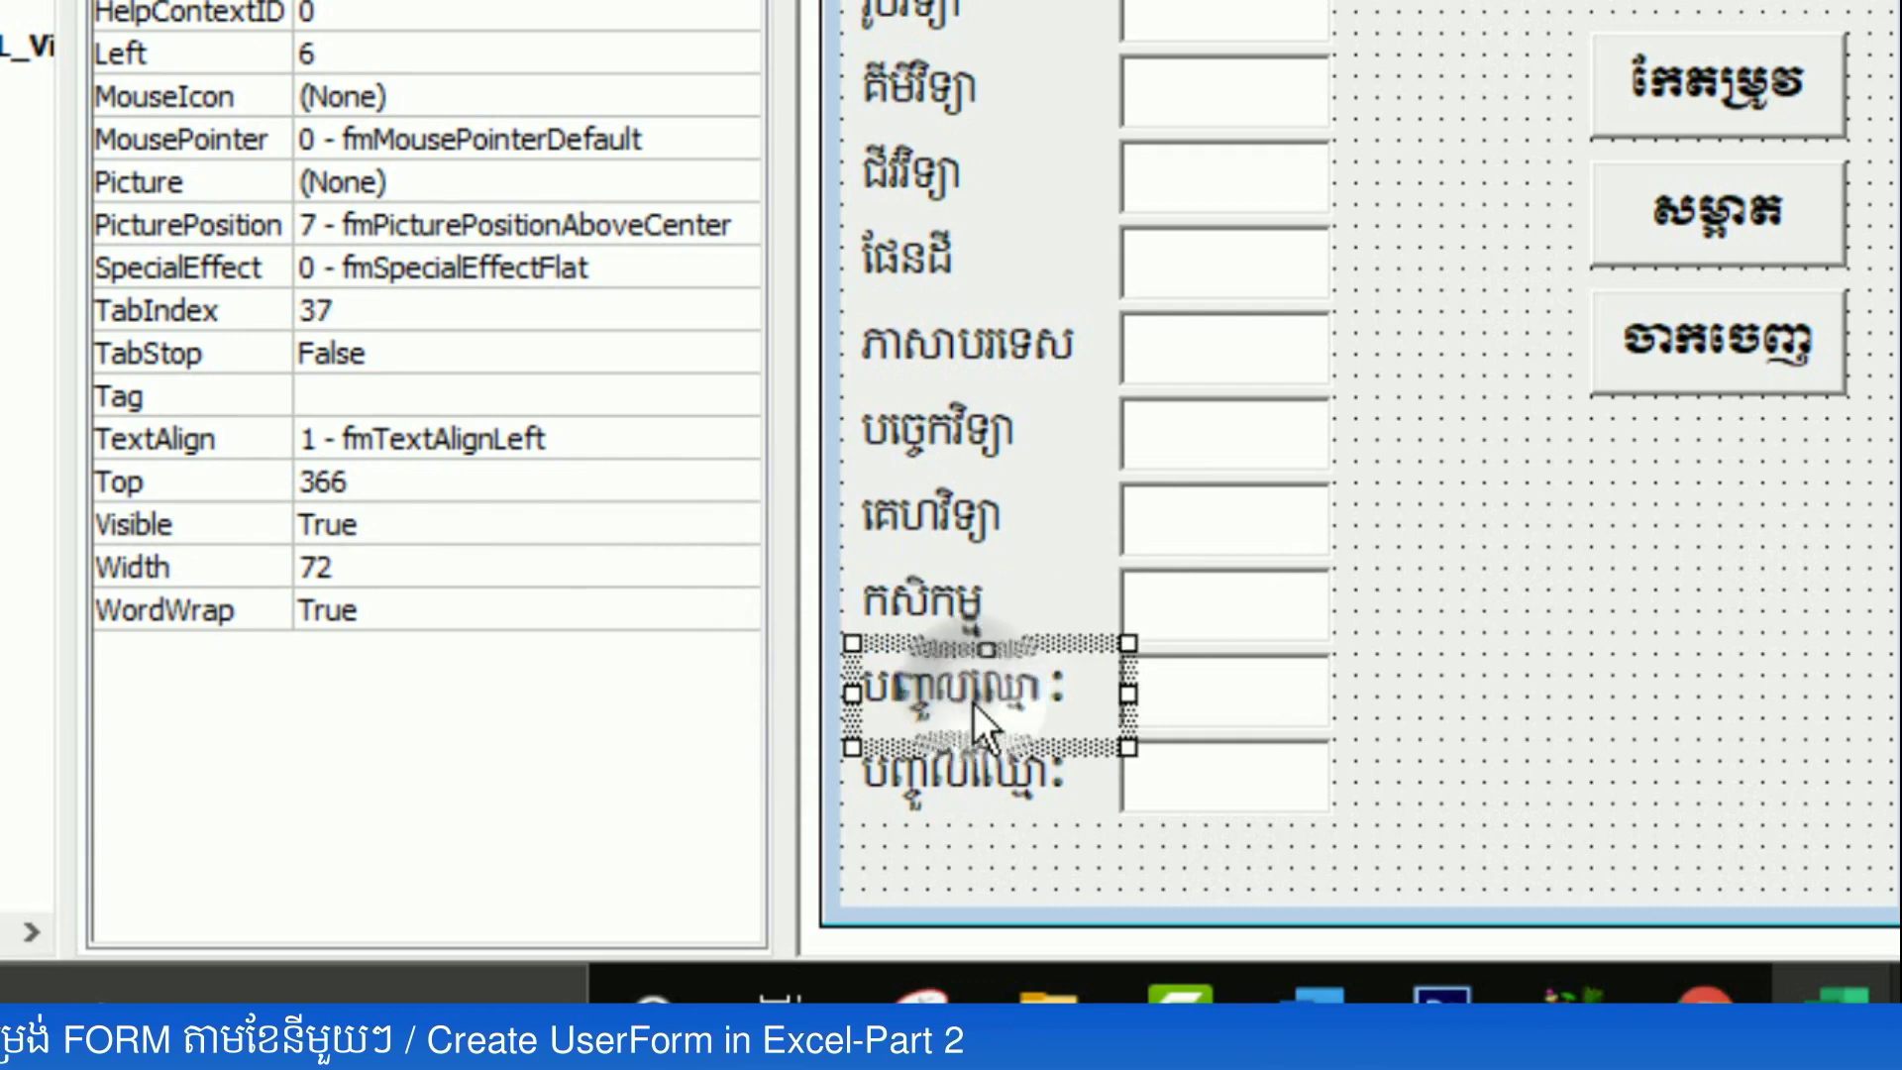
click(972, 703)
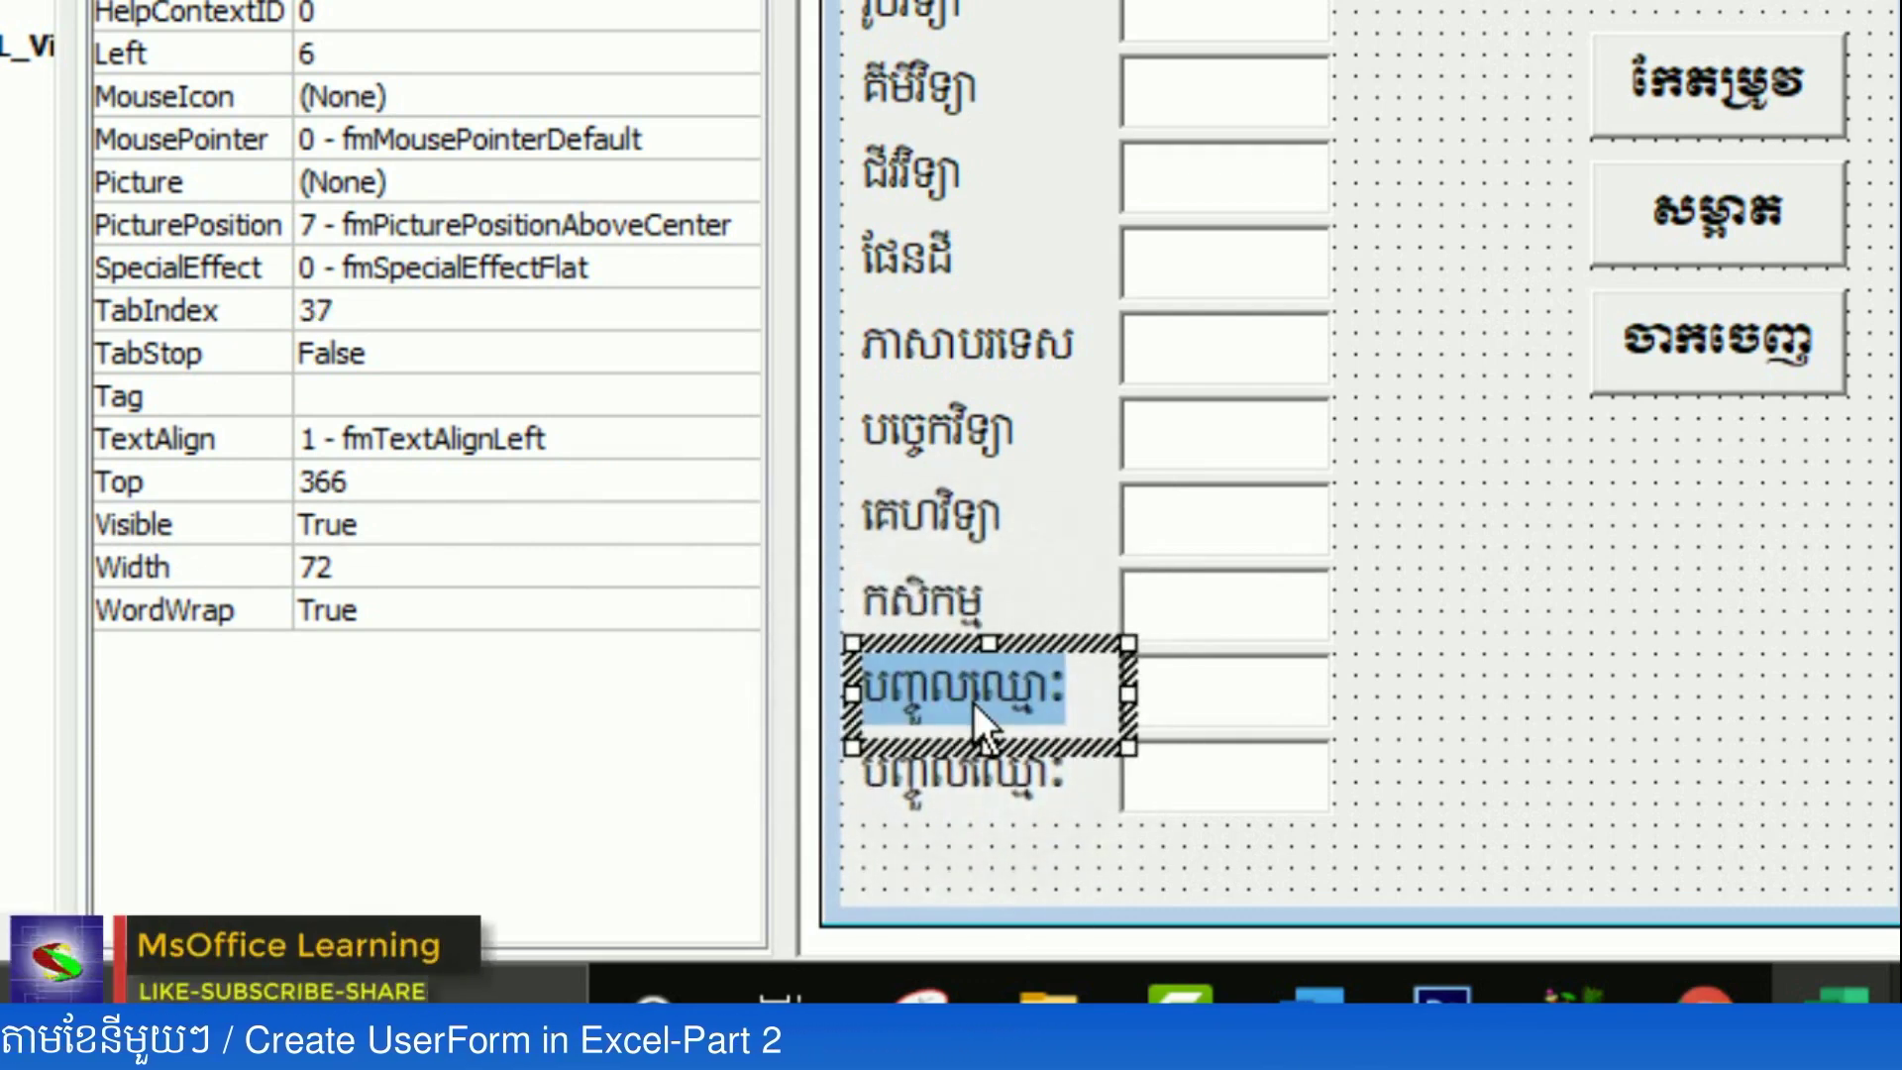
text(អប់រំកាយ)
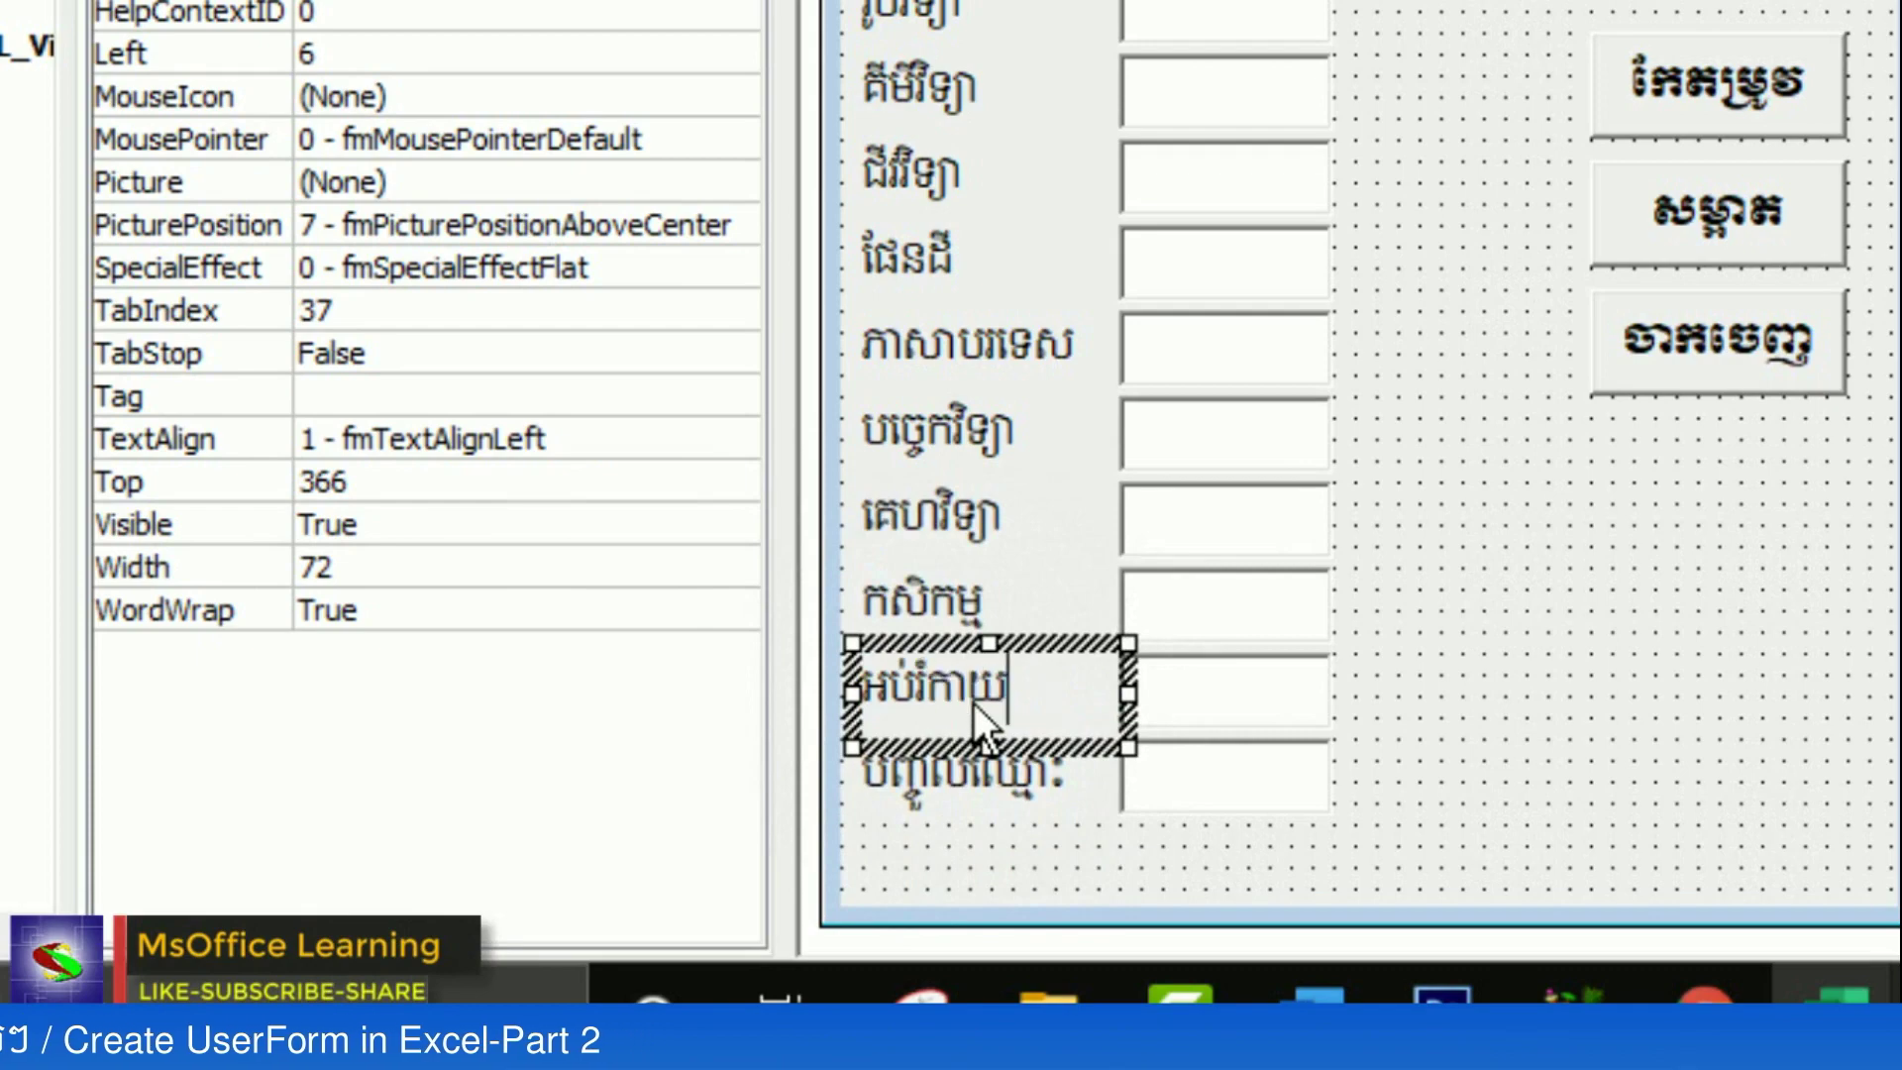
double_click(960, 780)
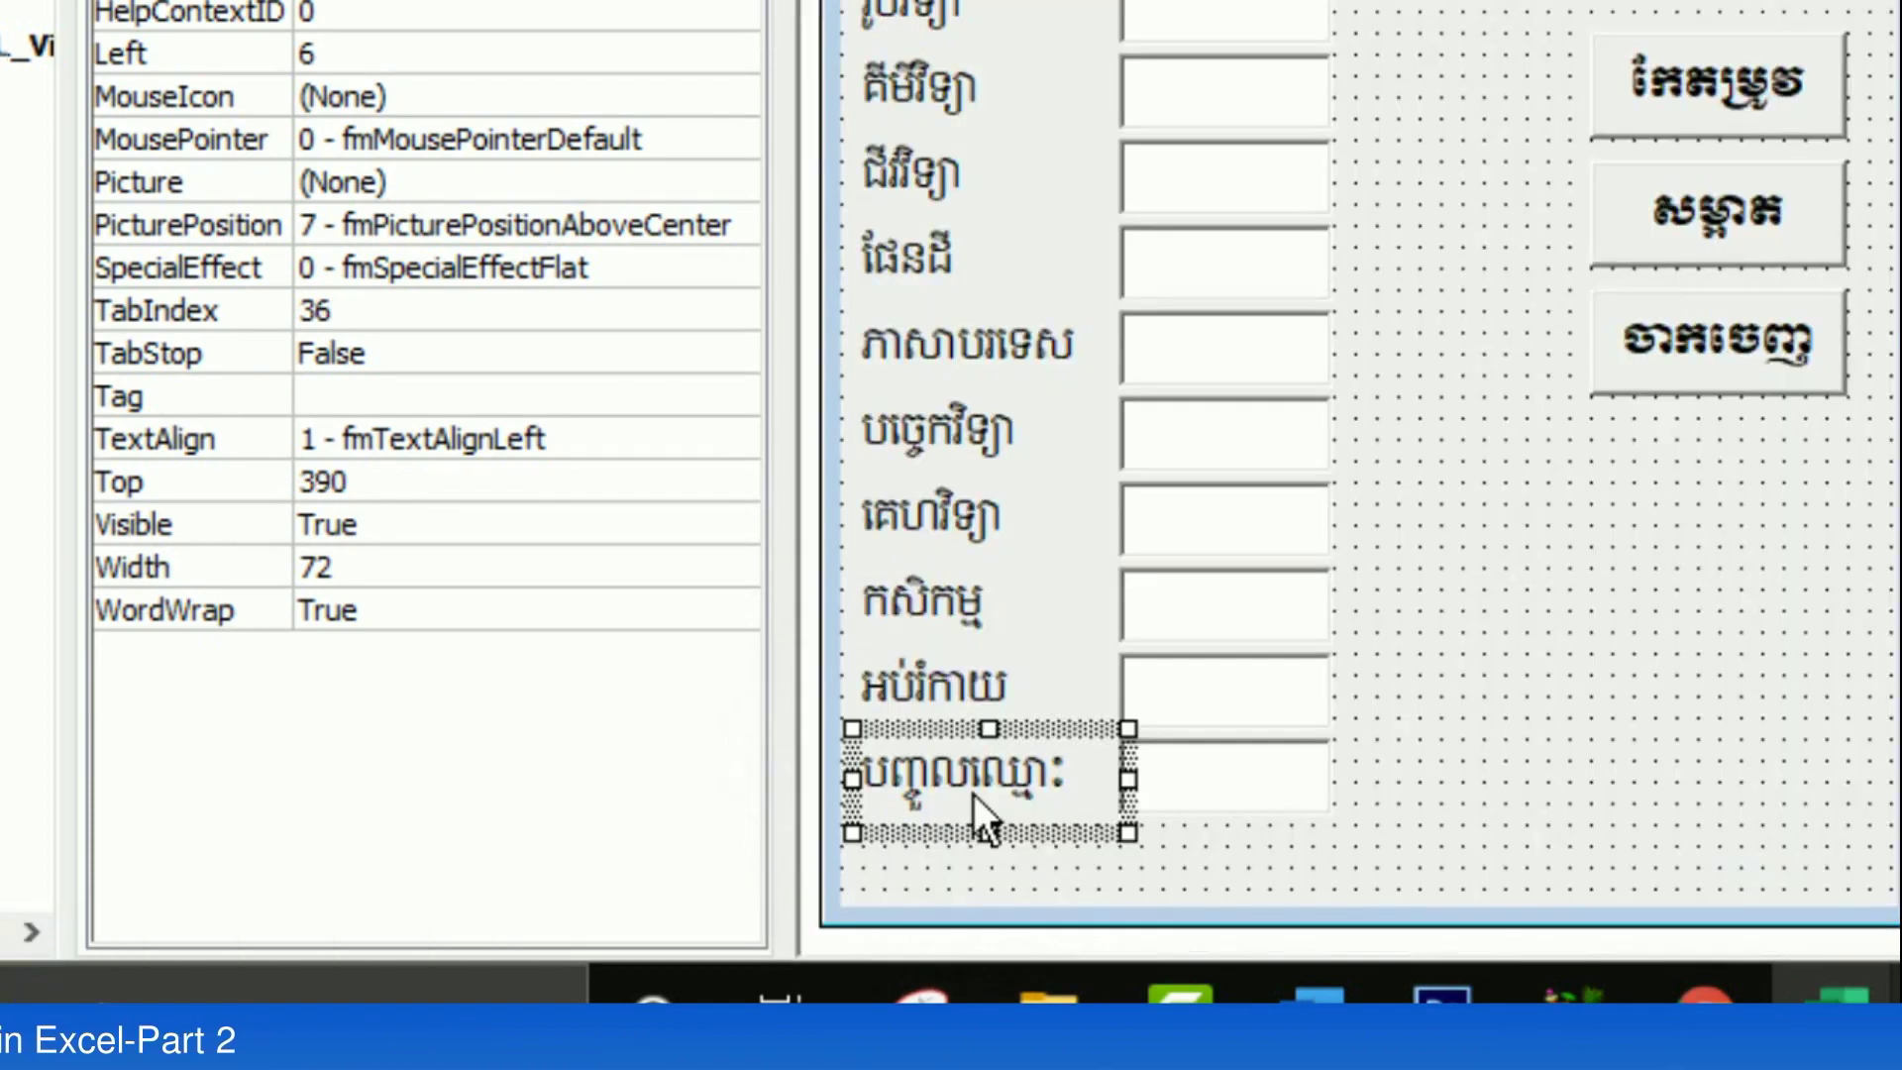
click(972, 794)
double_click(972, 795)
text(បំណិន)
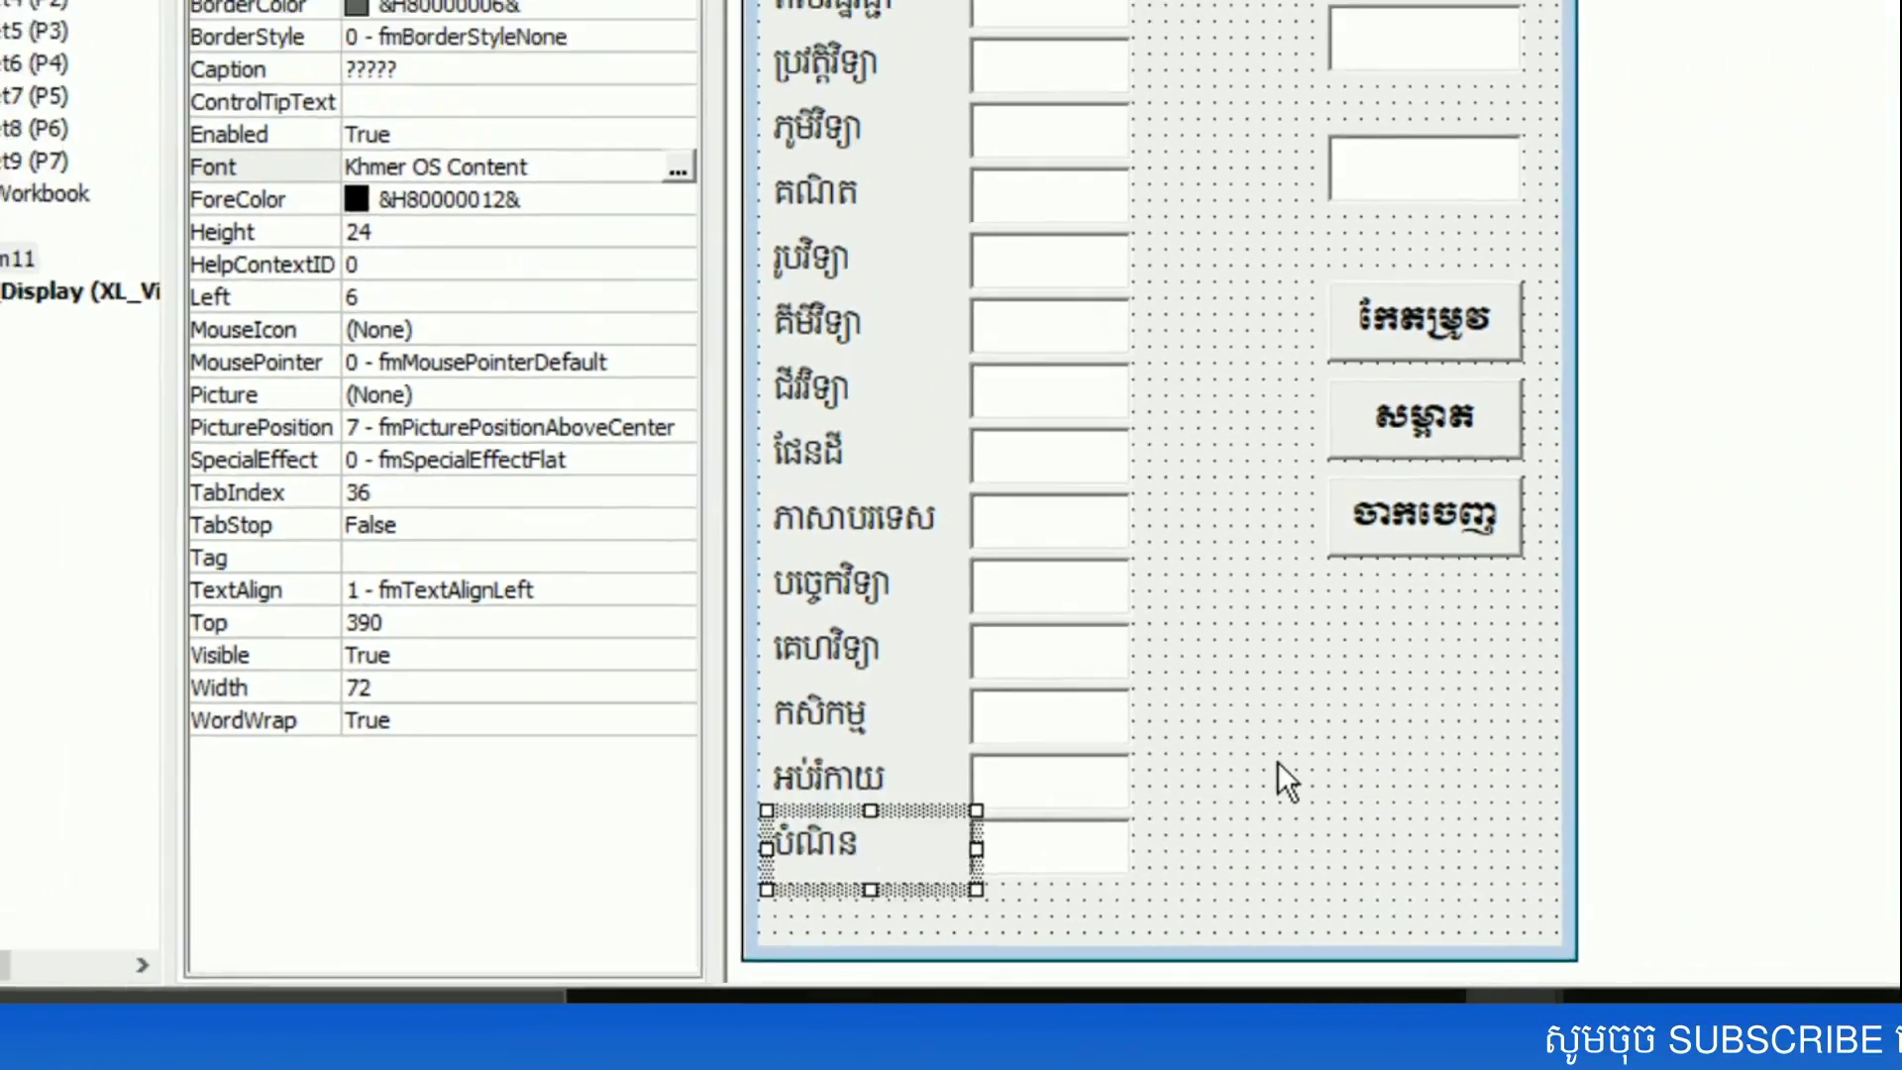
click(1030, 852)
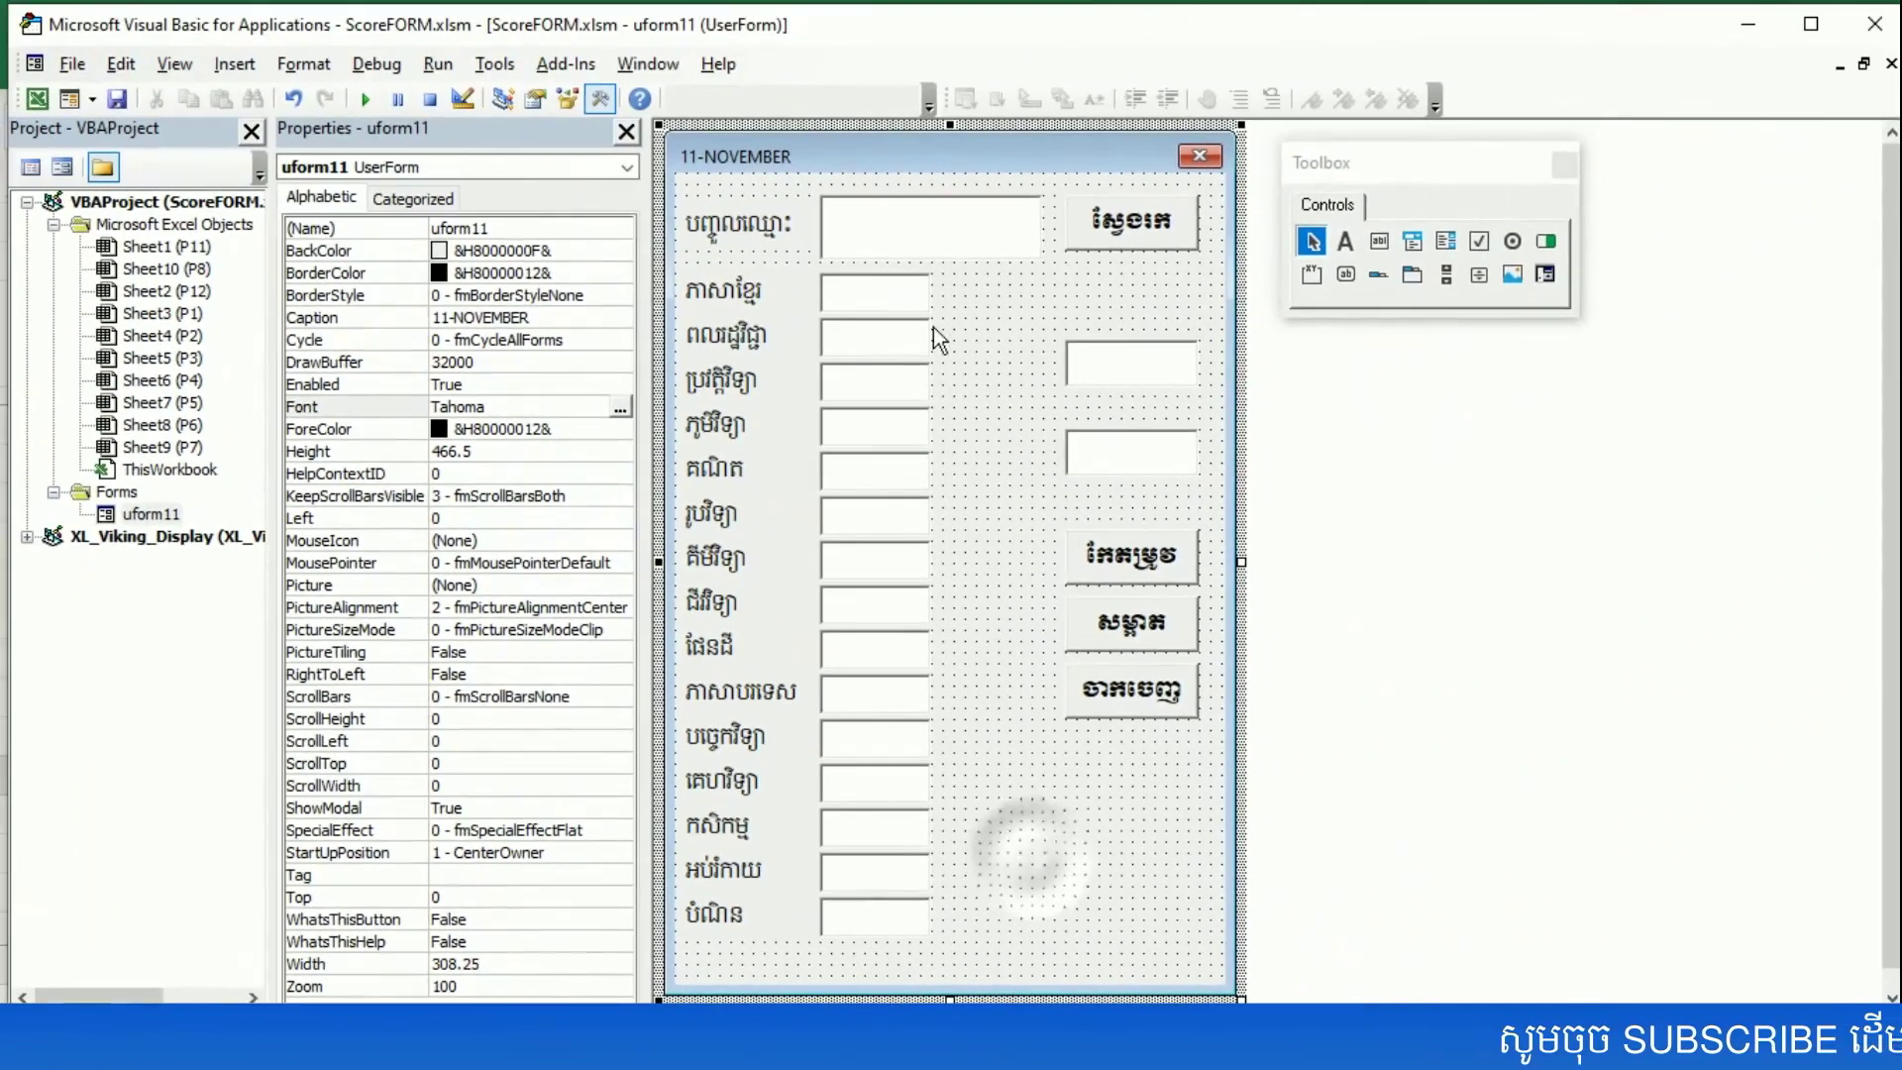
- Set the បញ្ចូលឈ្មោះ: label's font to Khmer OS Muol, Light style
click(753, 246)
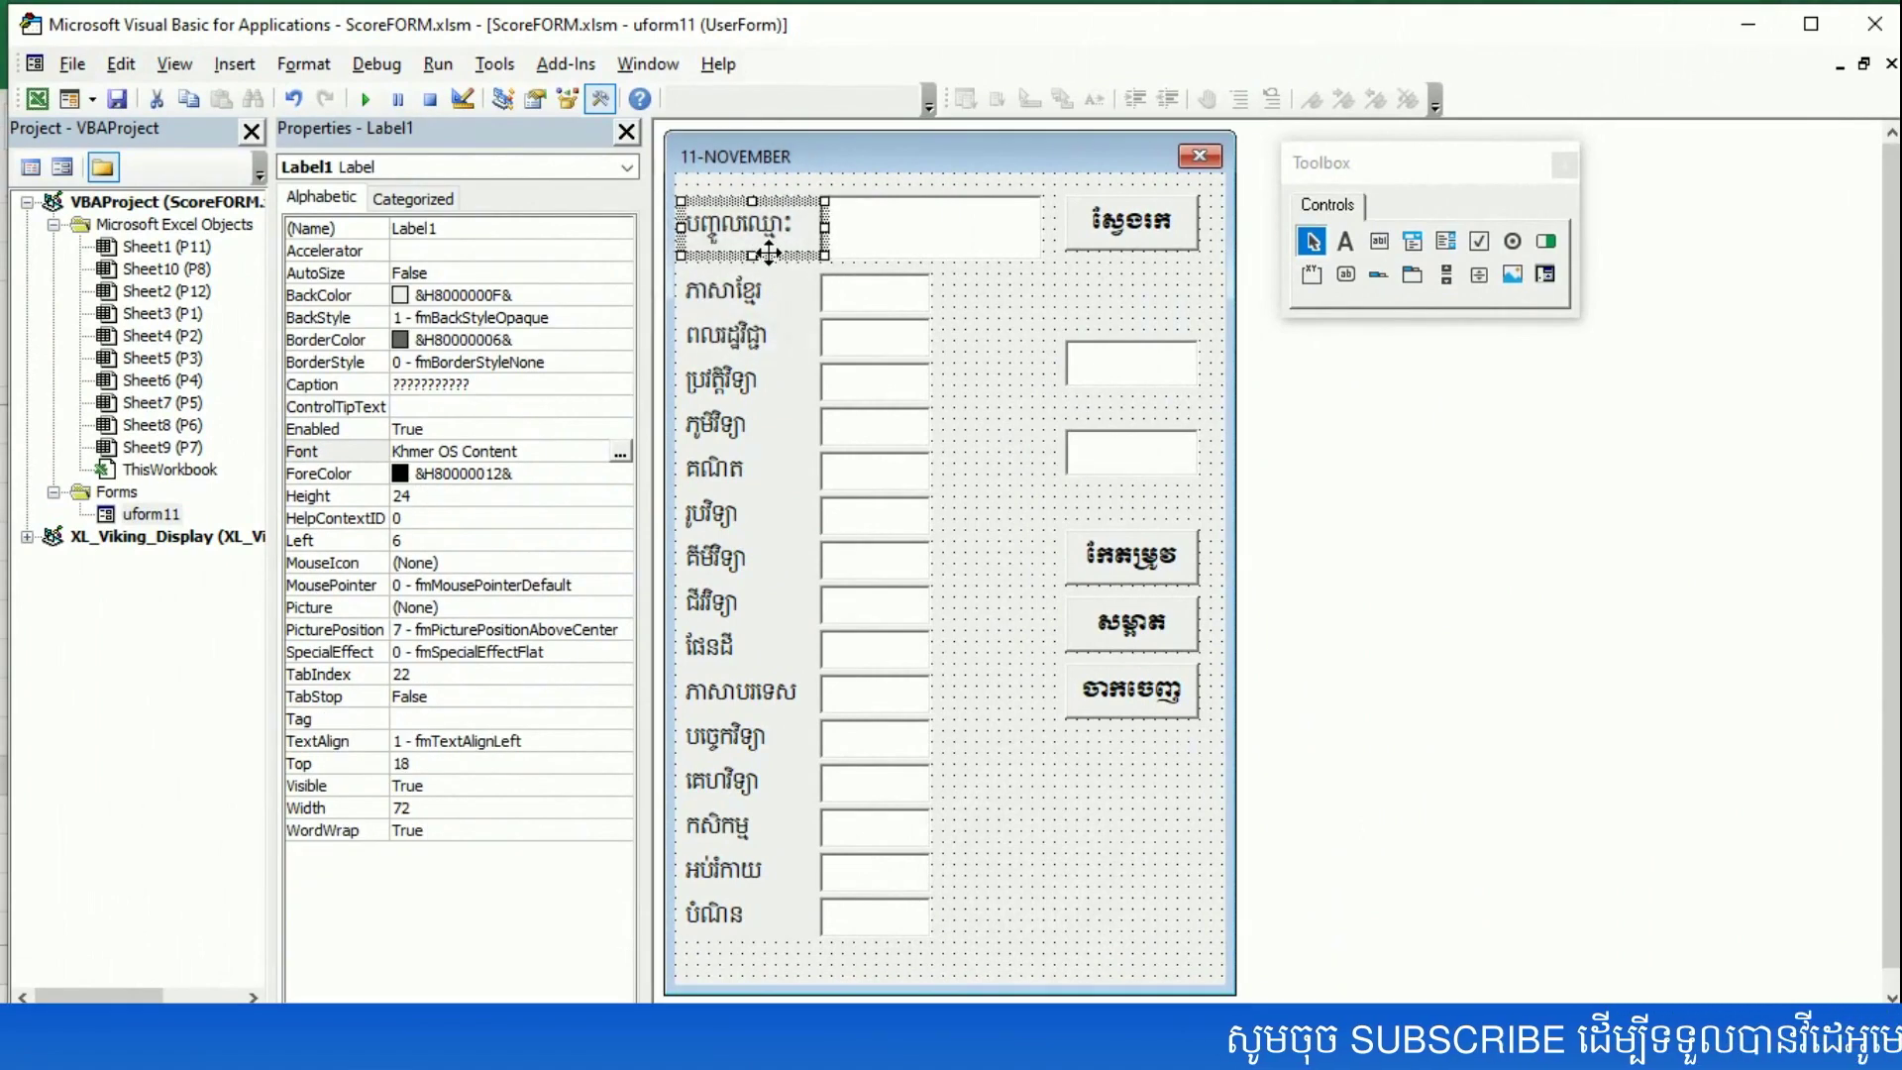
click(622, 452)
scroll(245, 374, down, 1)
scroll(246, 374, down, 1)
scroll(233, 383, down, 1)
scroll(228, 366, down, 1)
click(218, 344)
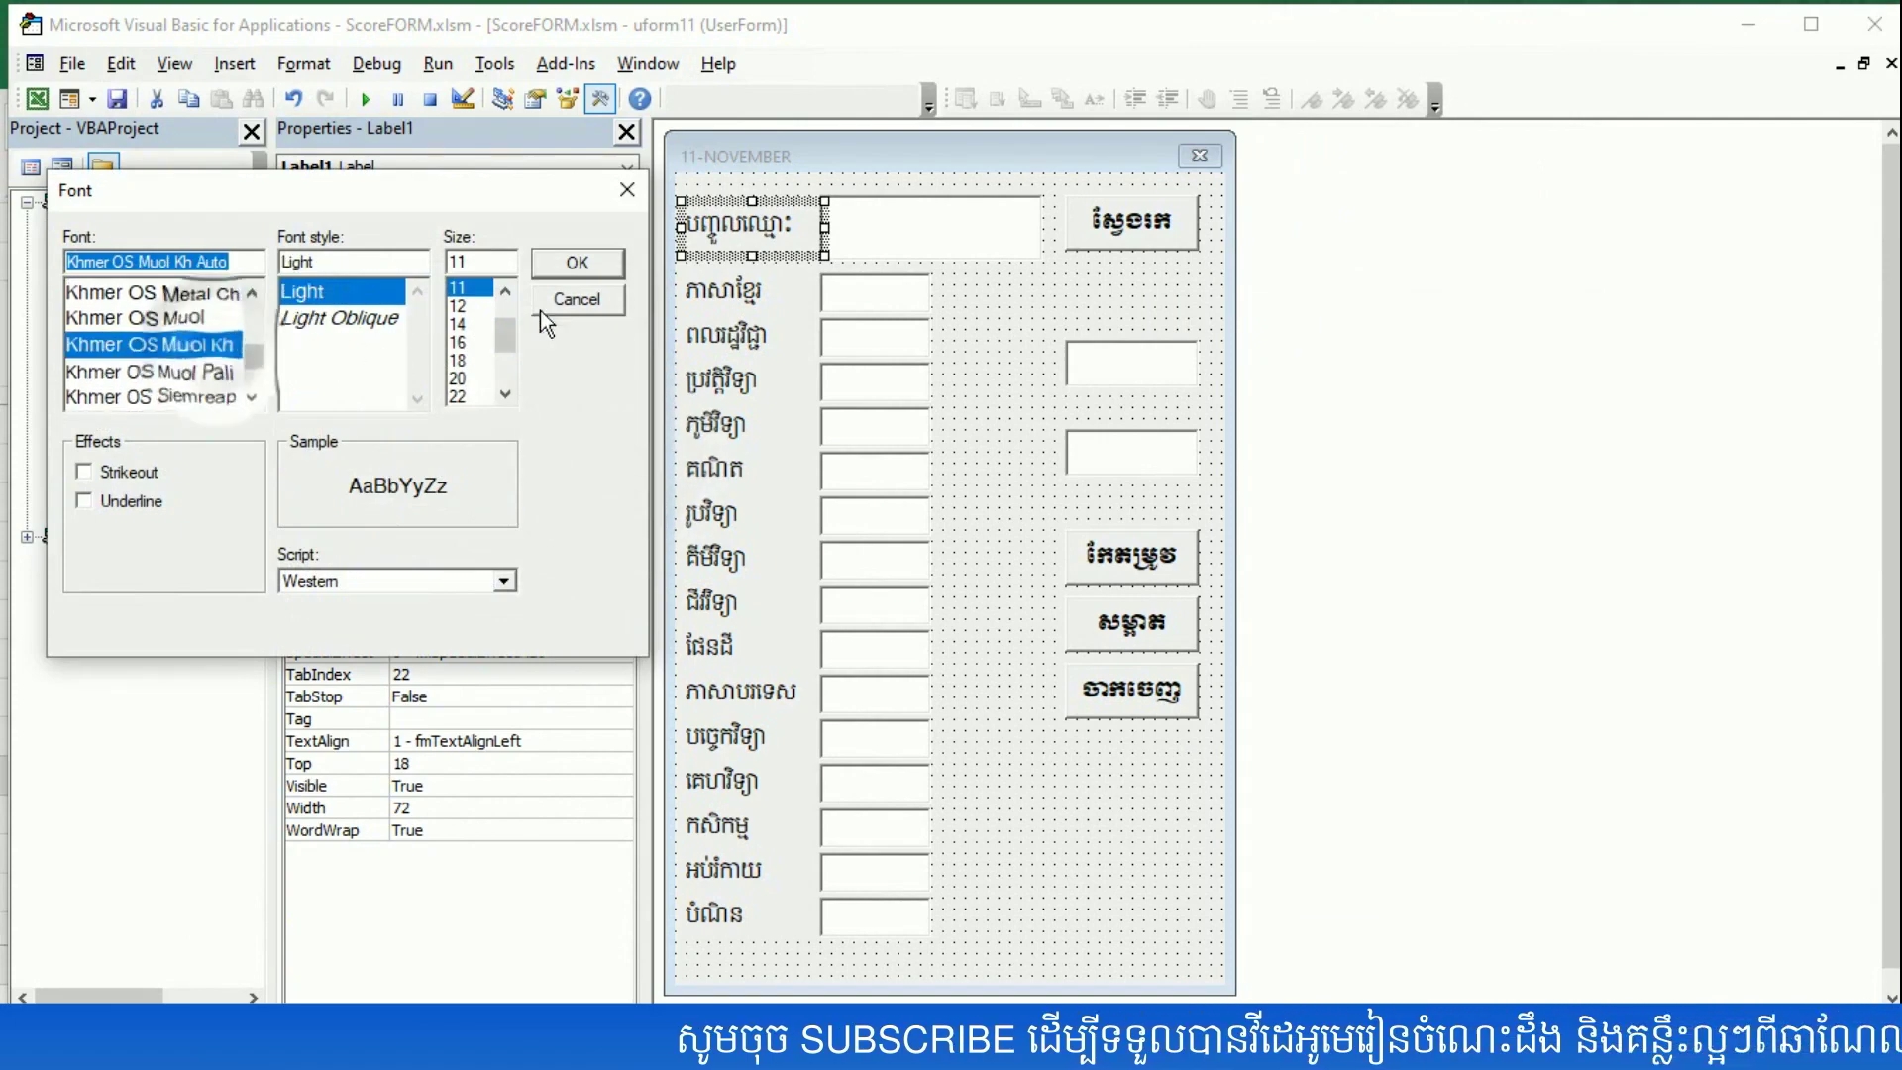
click(578, 263)
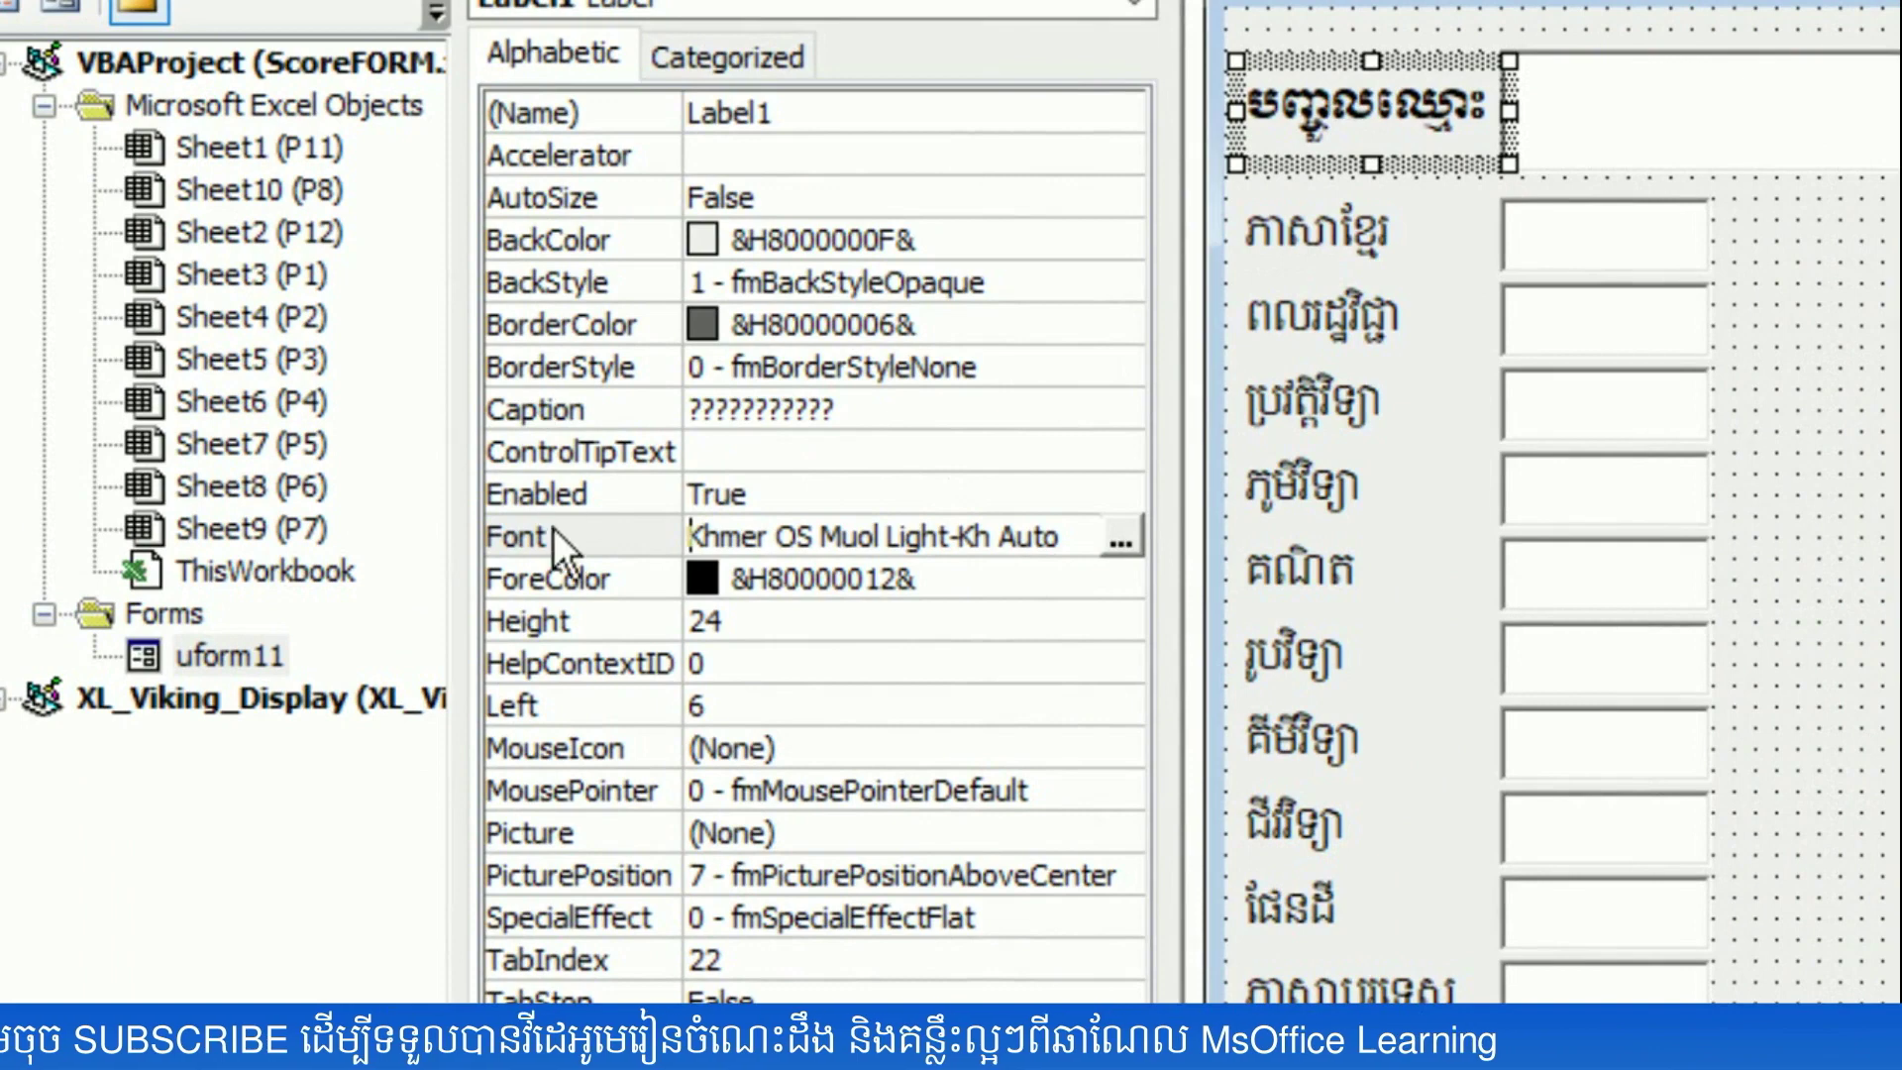
- Make the name label's text yellow from the colour palette
click(515, 540)
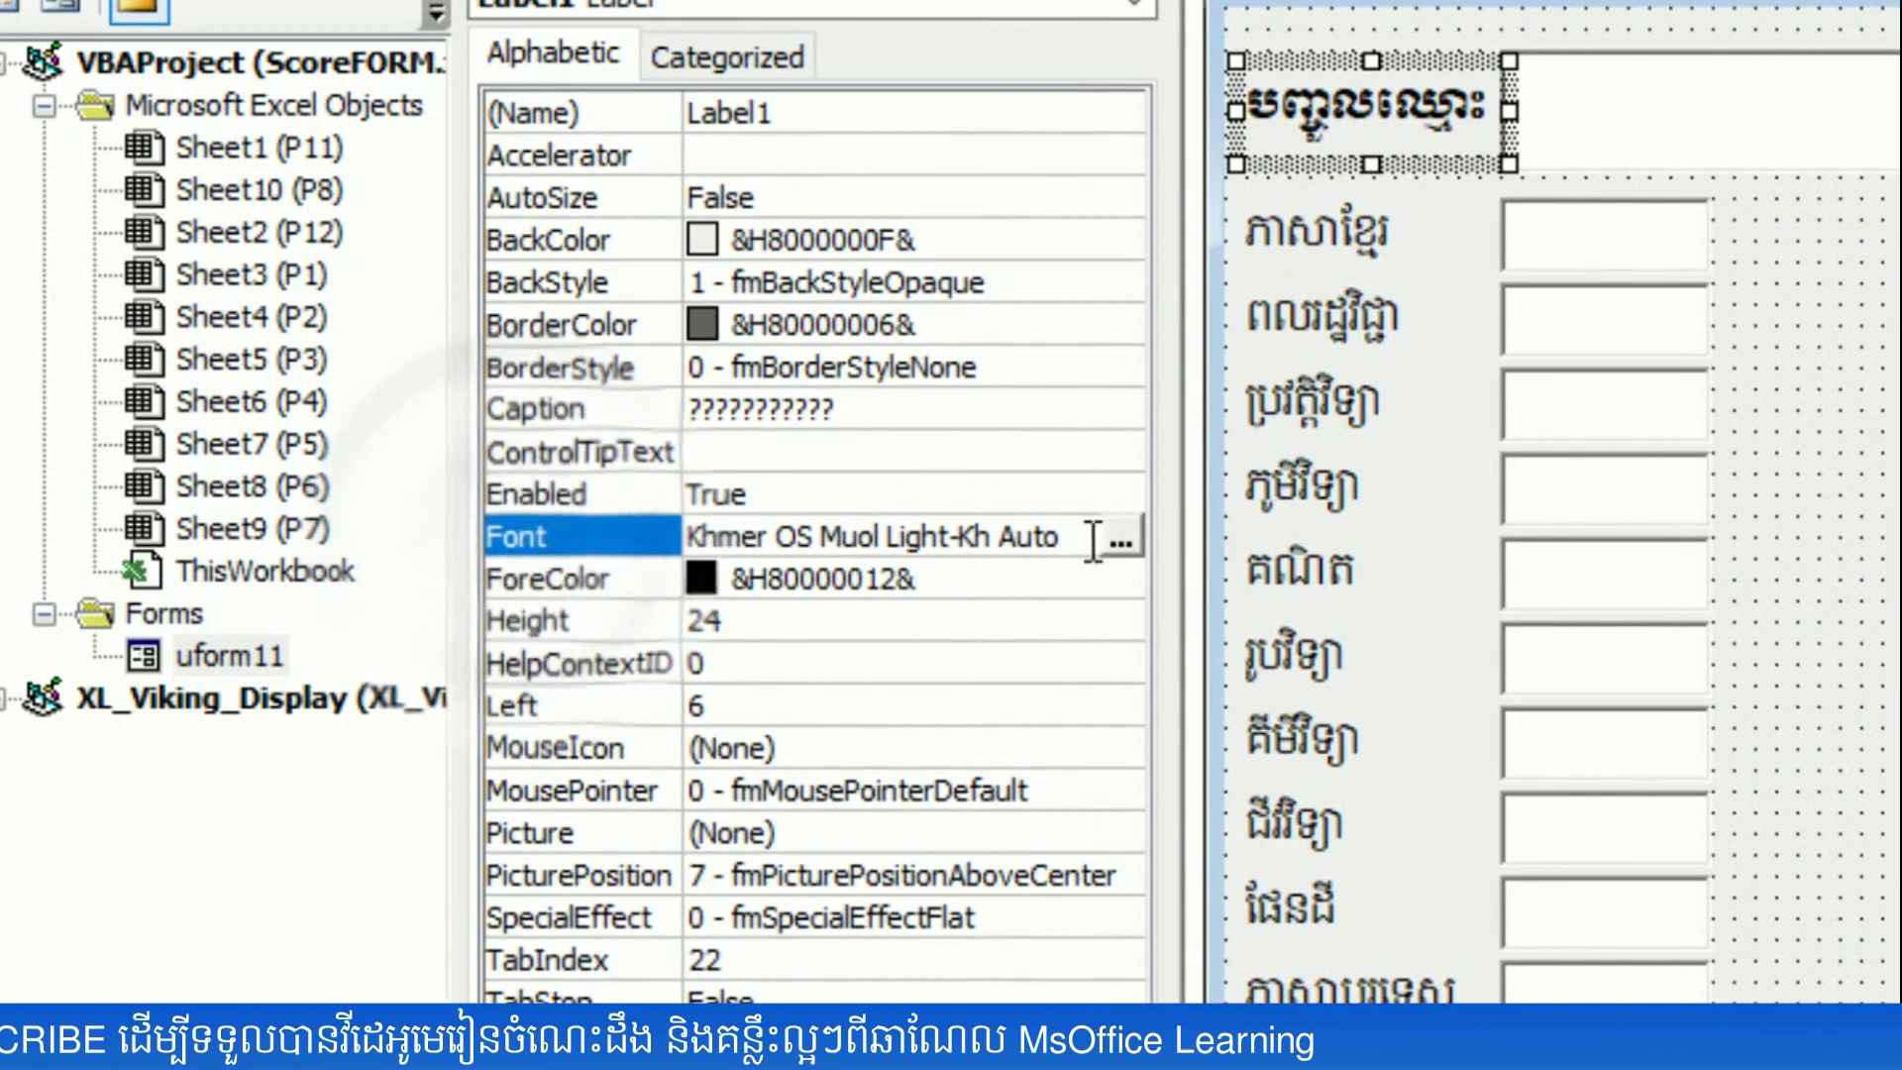
click(587, 583)
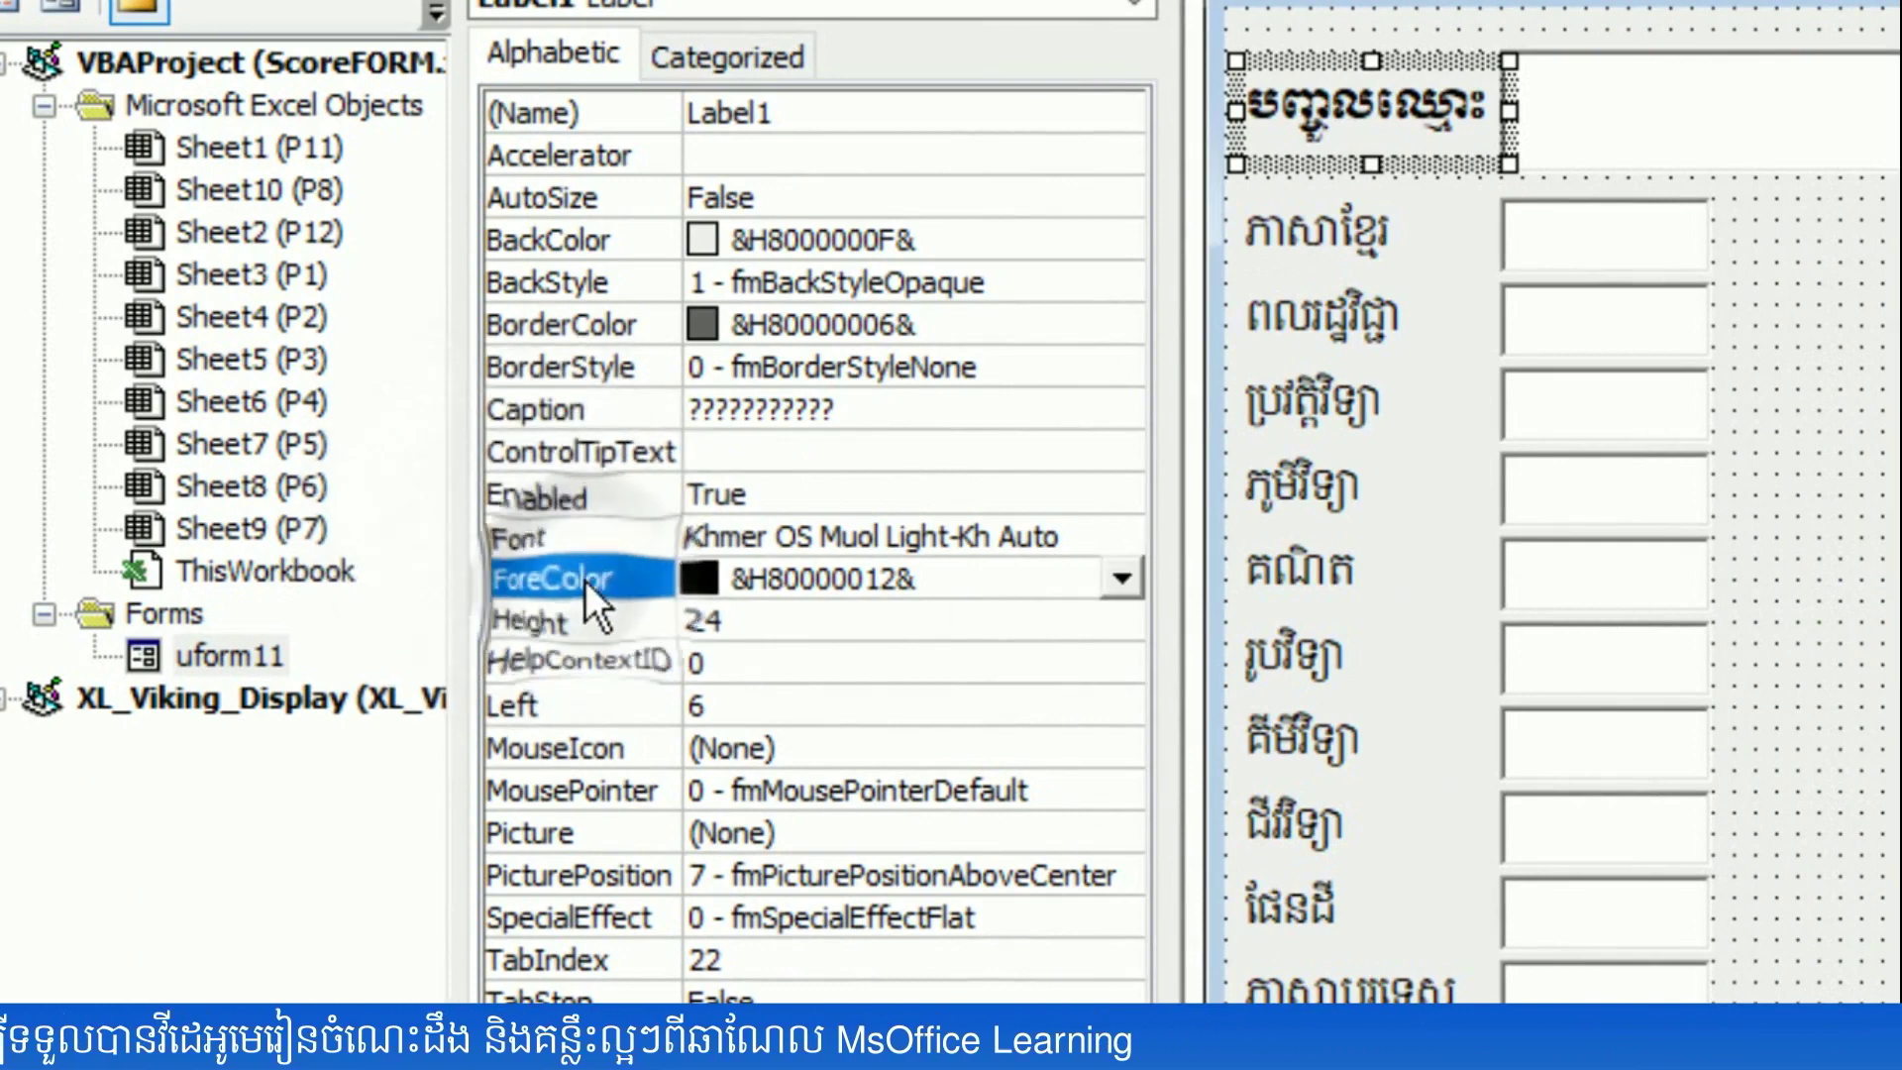
click(1121, 581)
click(808, 639)
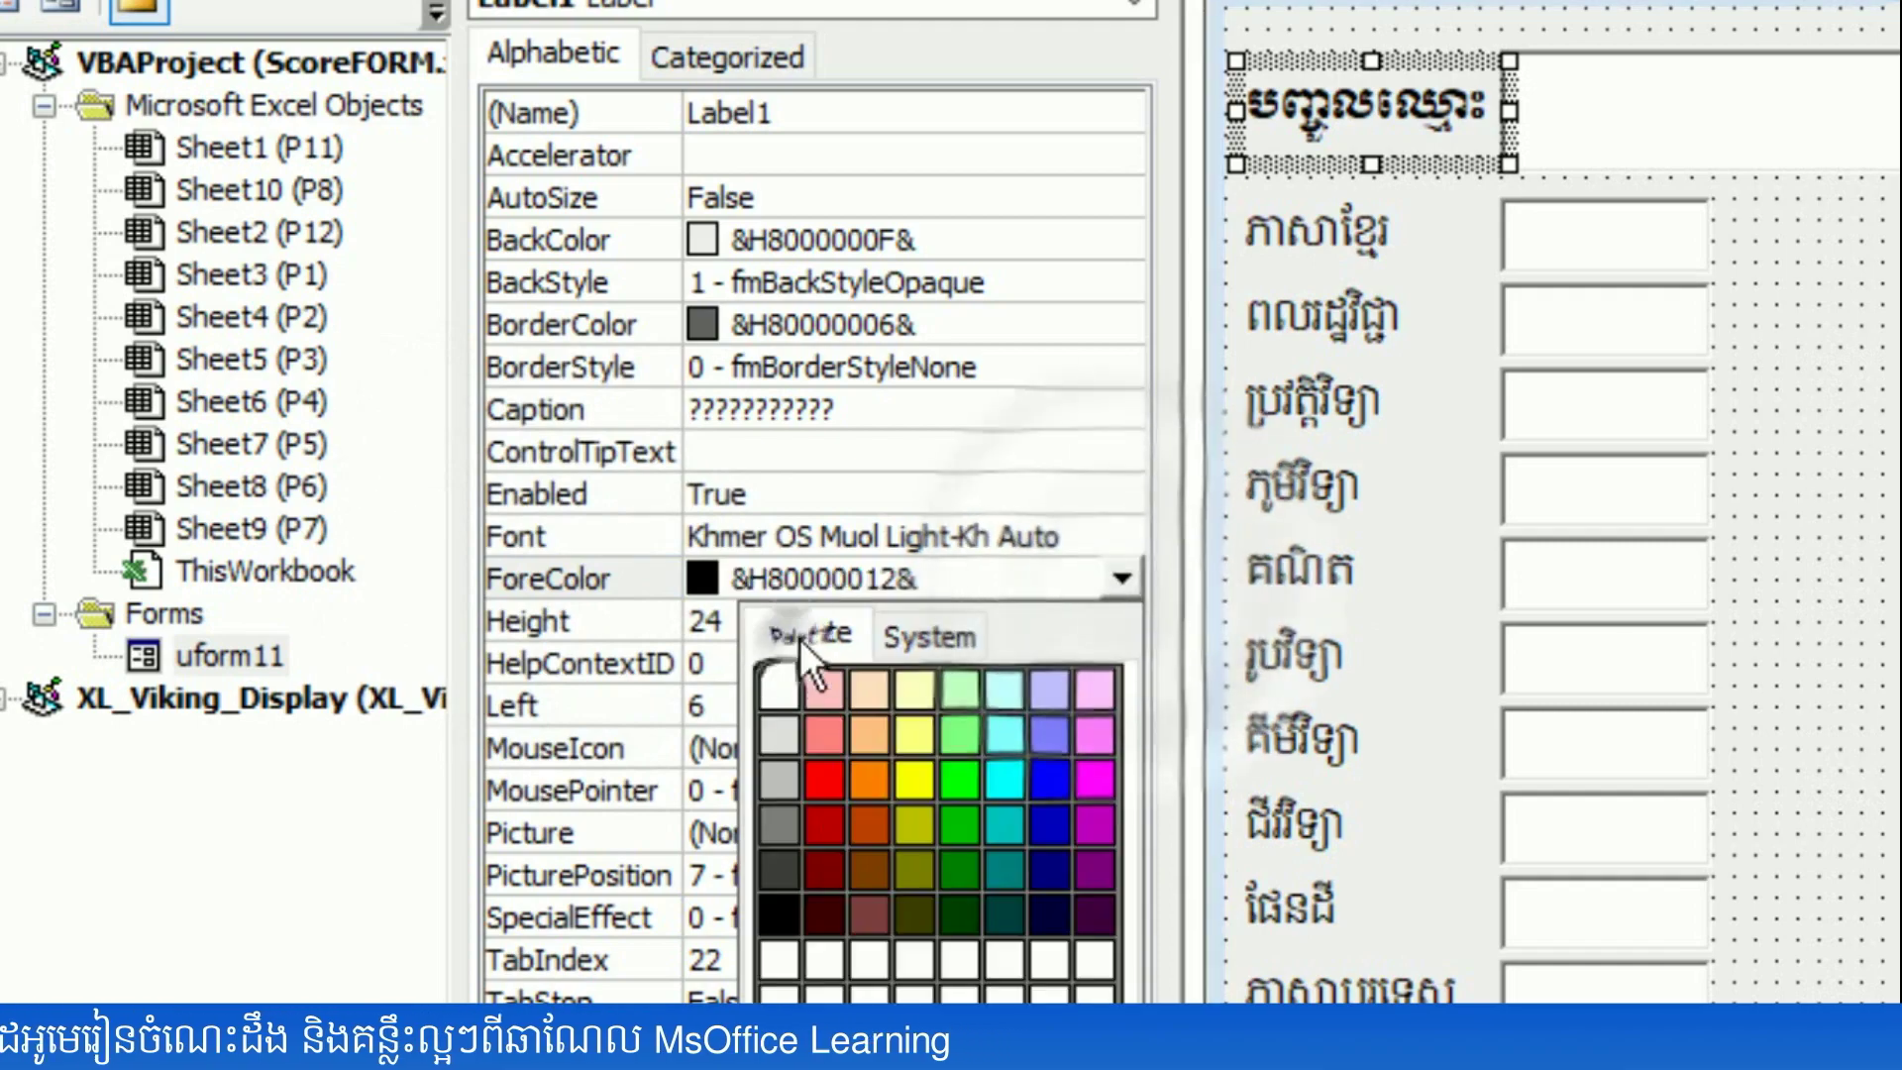
click(907, 780)
click(1601, 776)
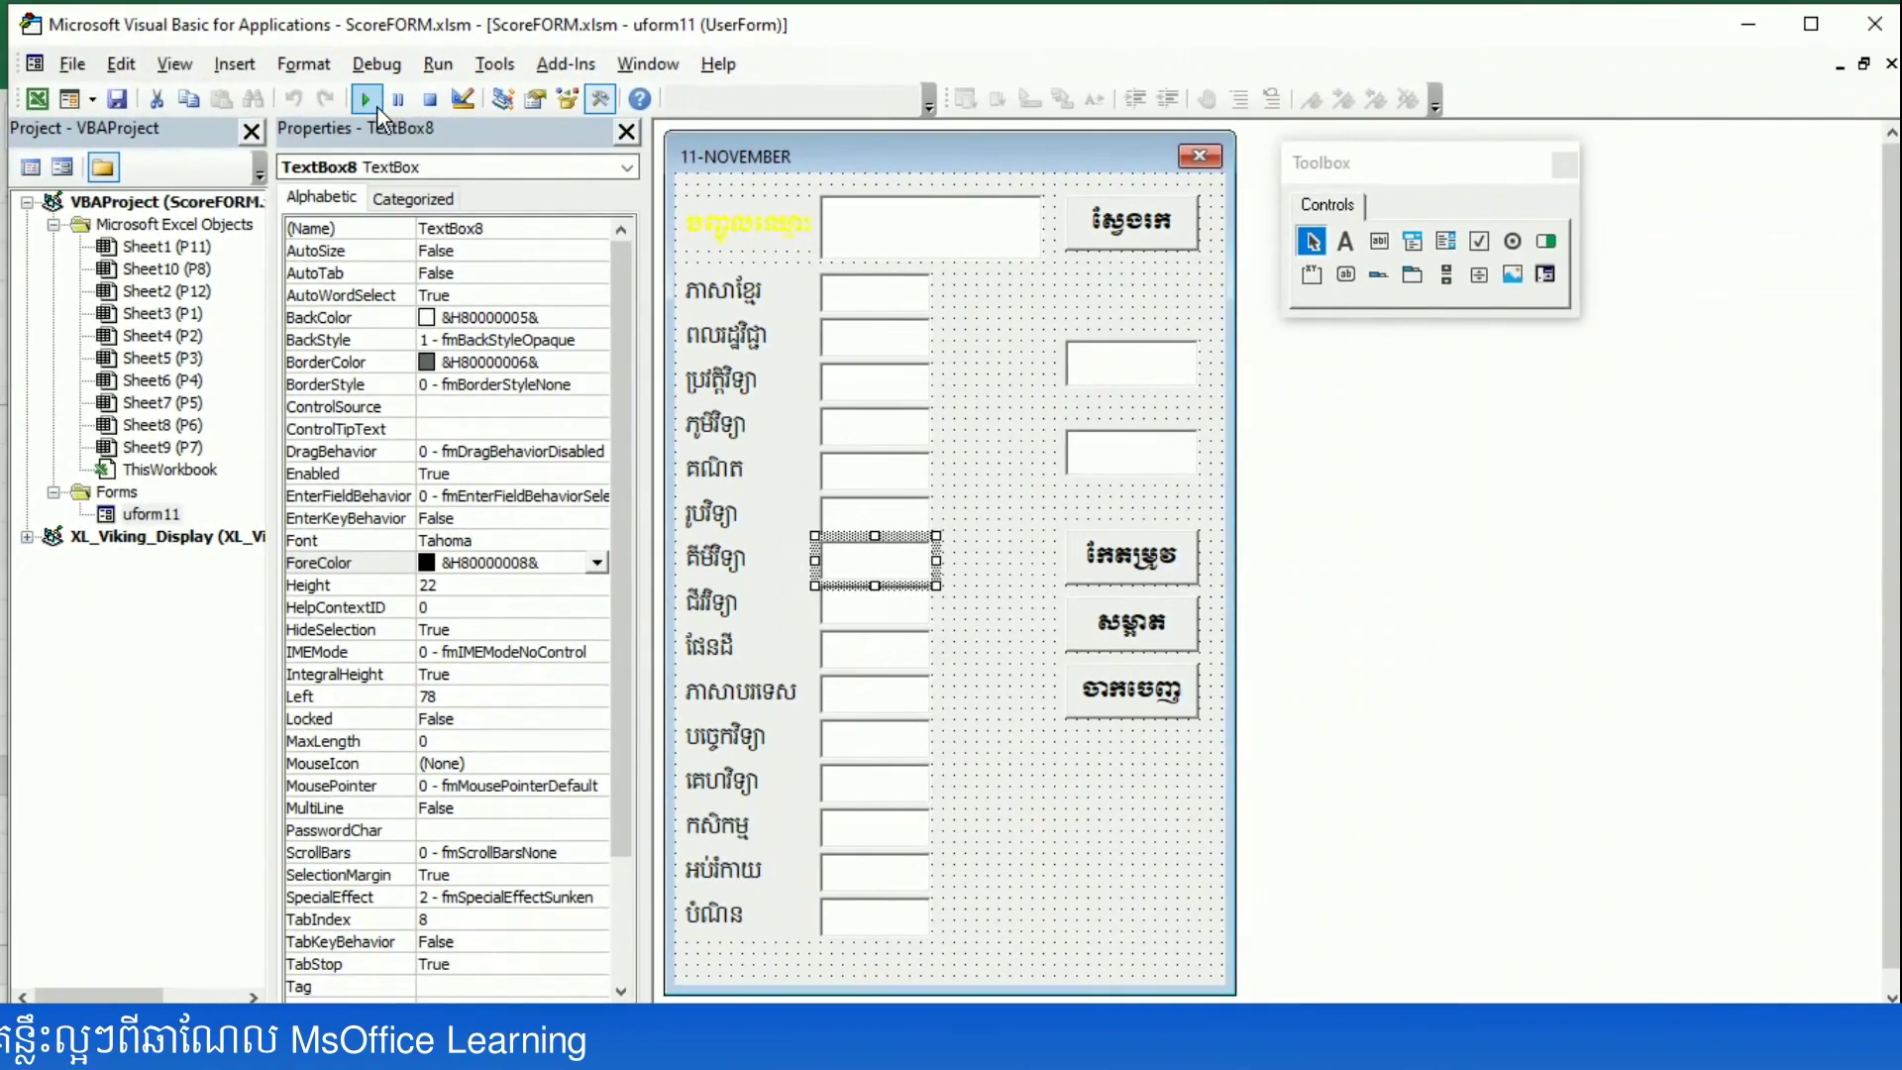
- Run the form over the sheet, shift it left, then close it back to design
click(375, 103)
drag(960, 99, 909, 117)
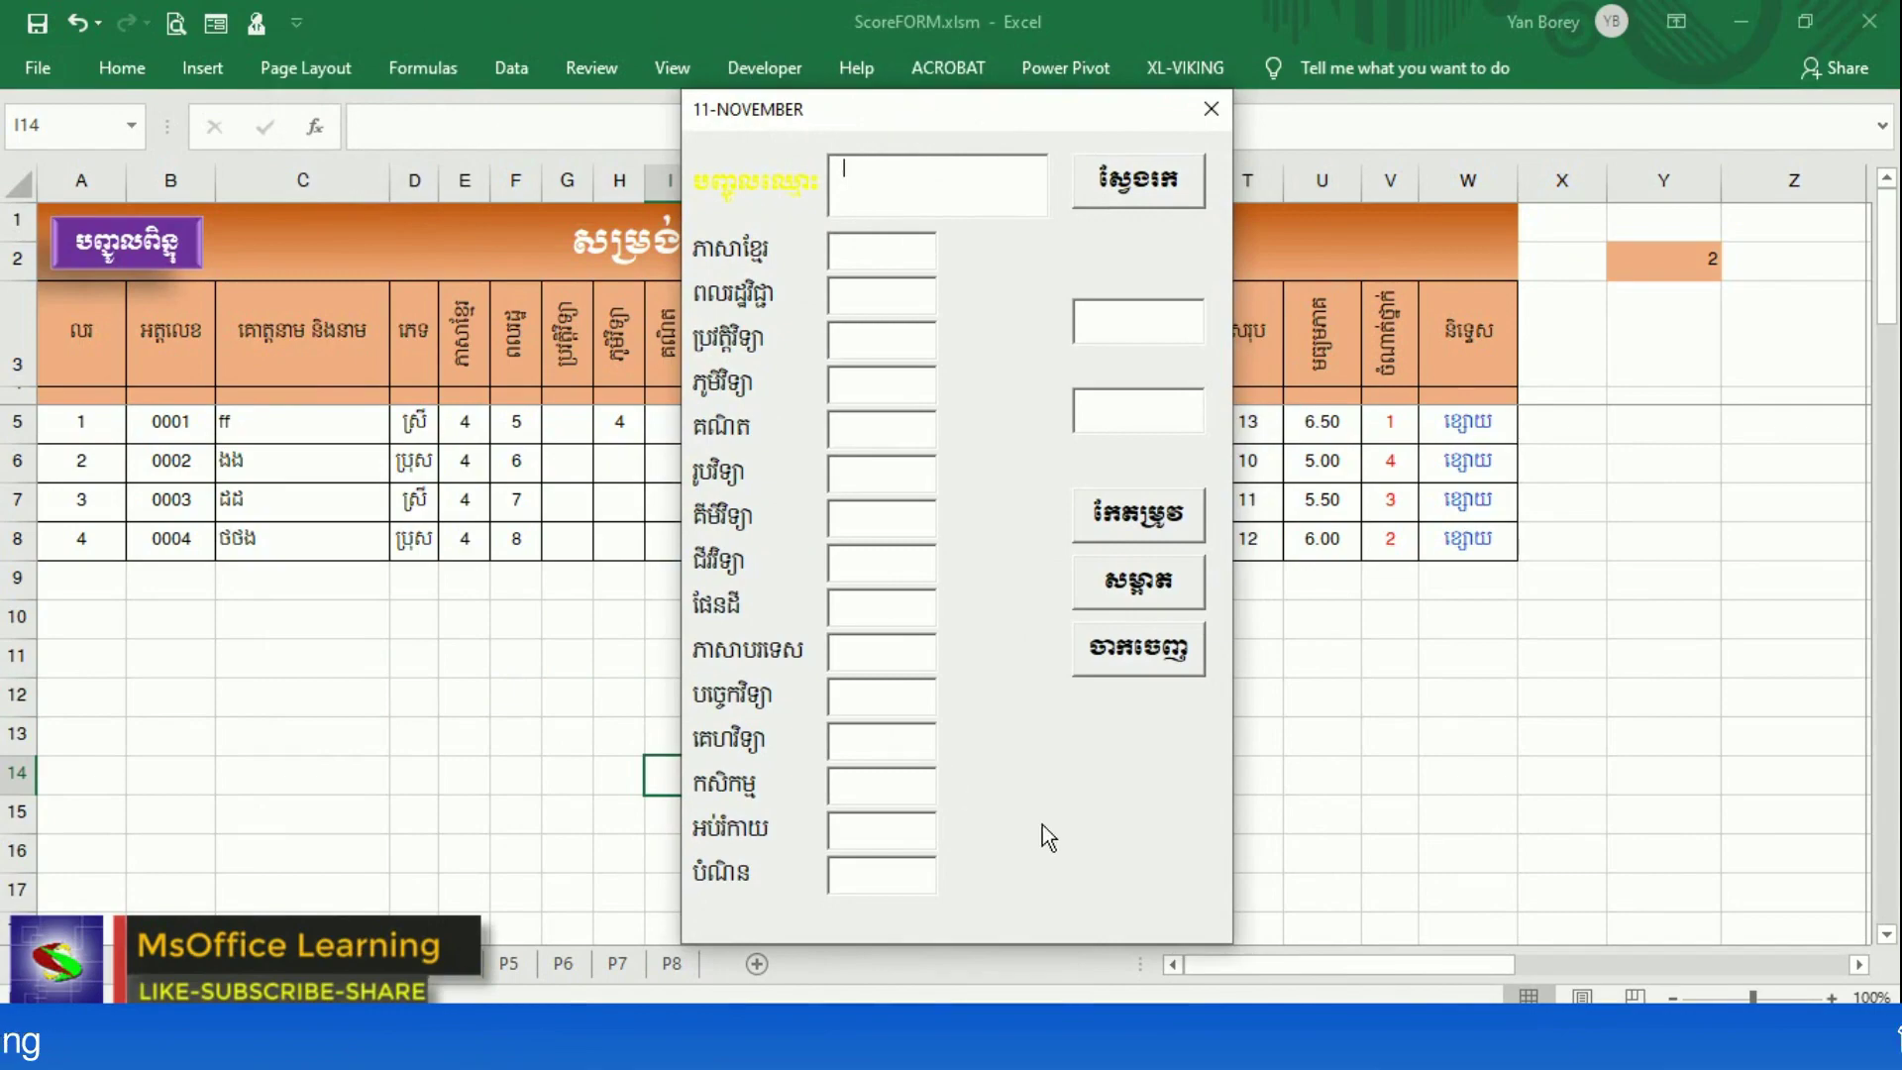
mouse_move(996, 116)
mouse_down()
mouse_move(919, 121)
mouse_move(986, 114)
mouse_up()
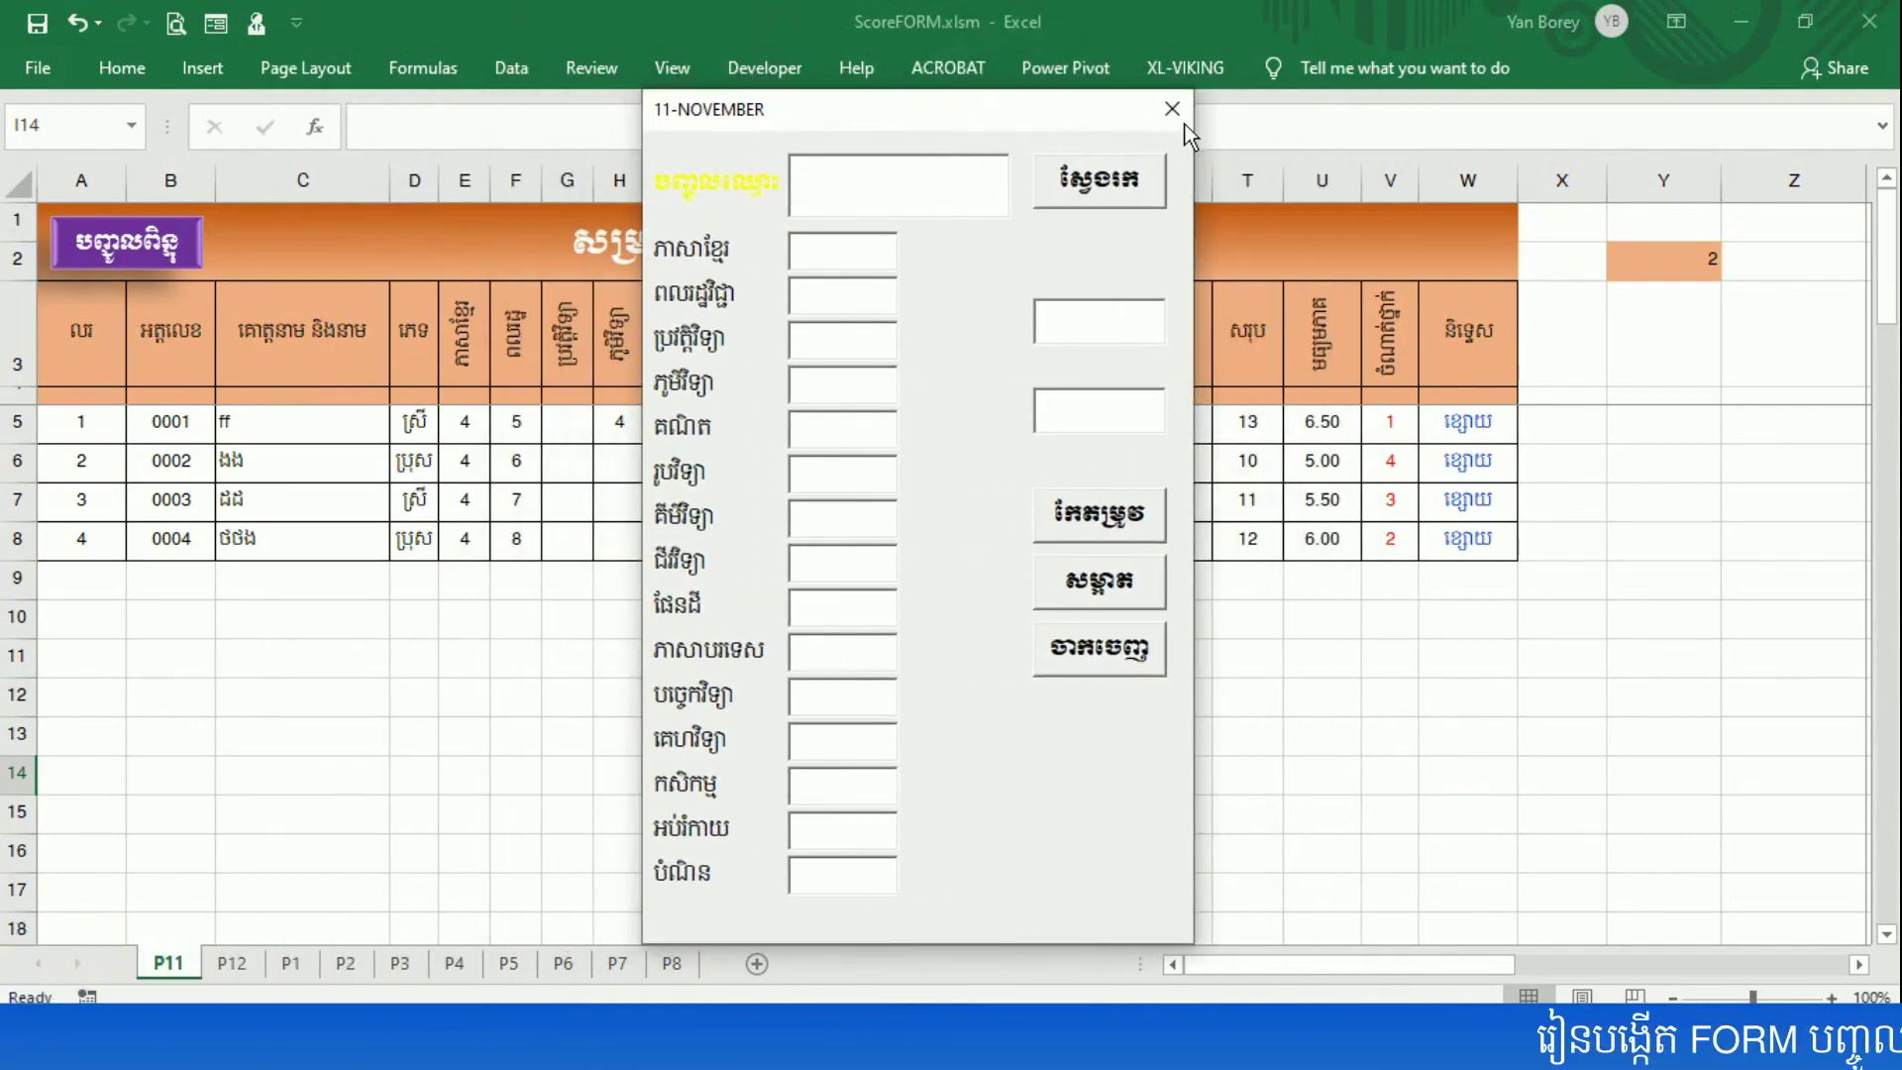
click(1174, 111)
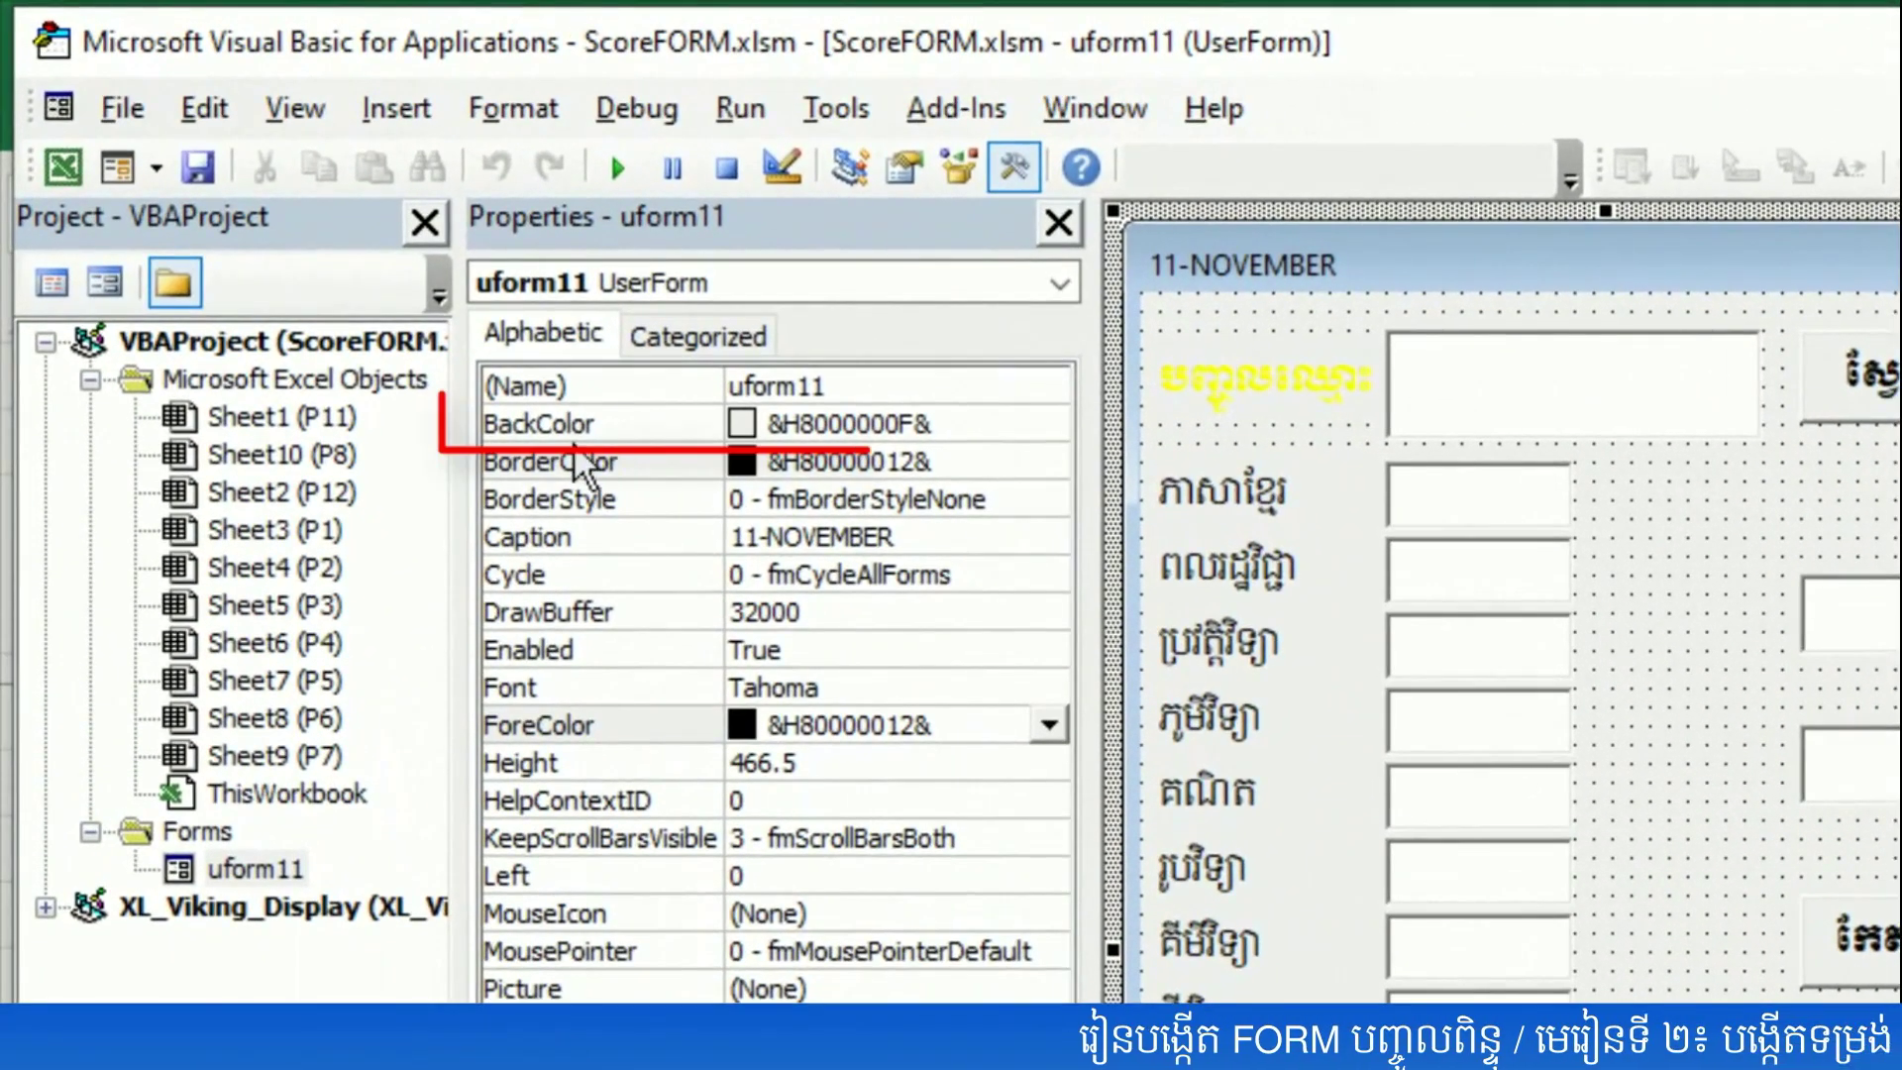
- Set the form's BackColor to dark grey from the palette and preview it running
click(576, 450)
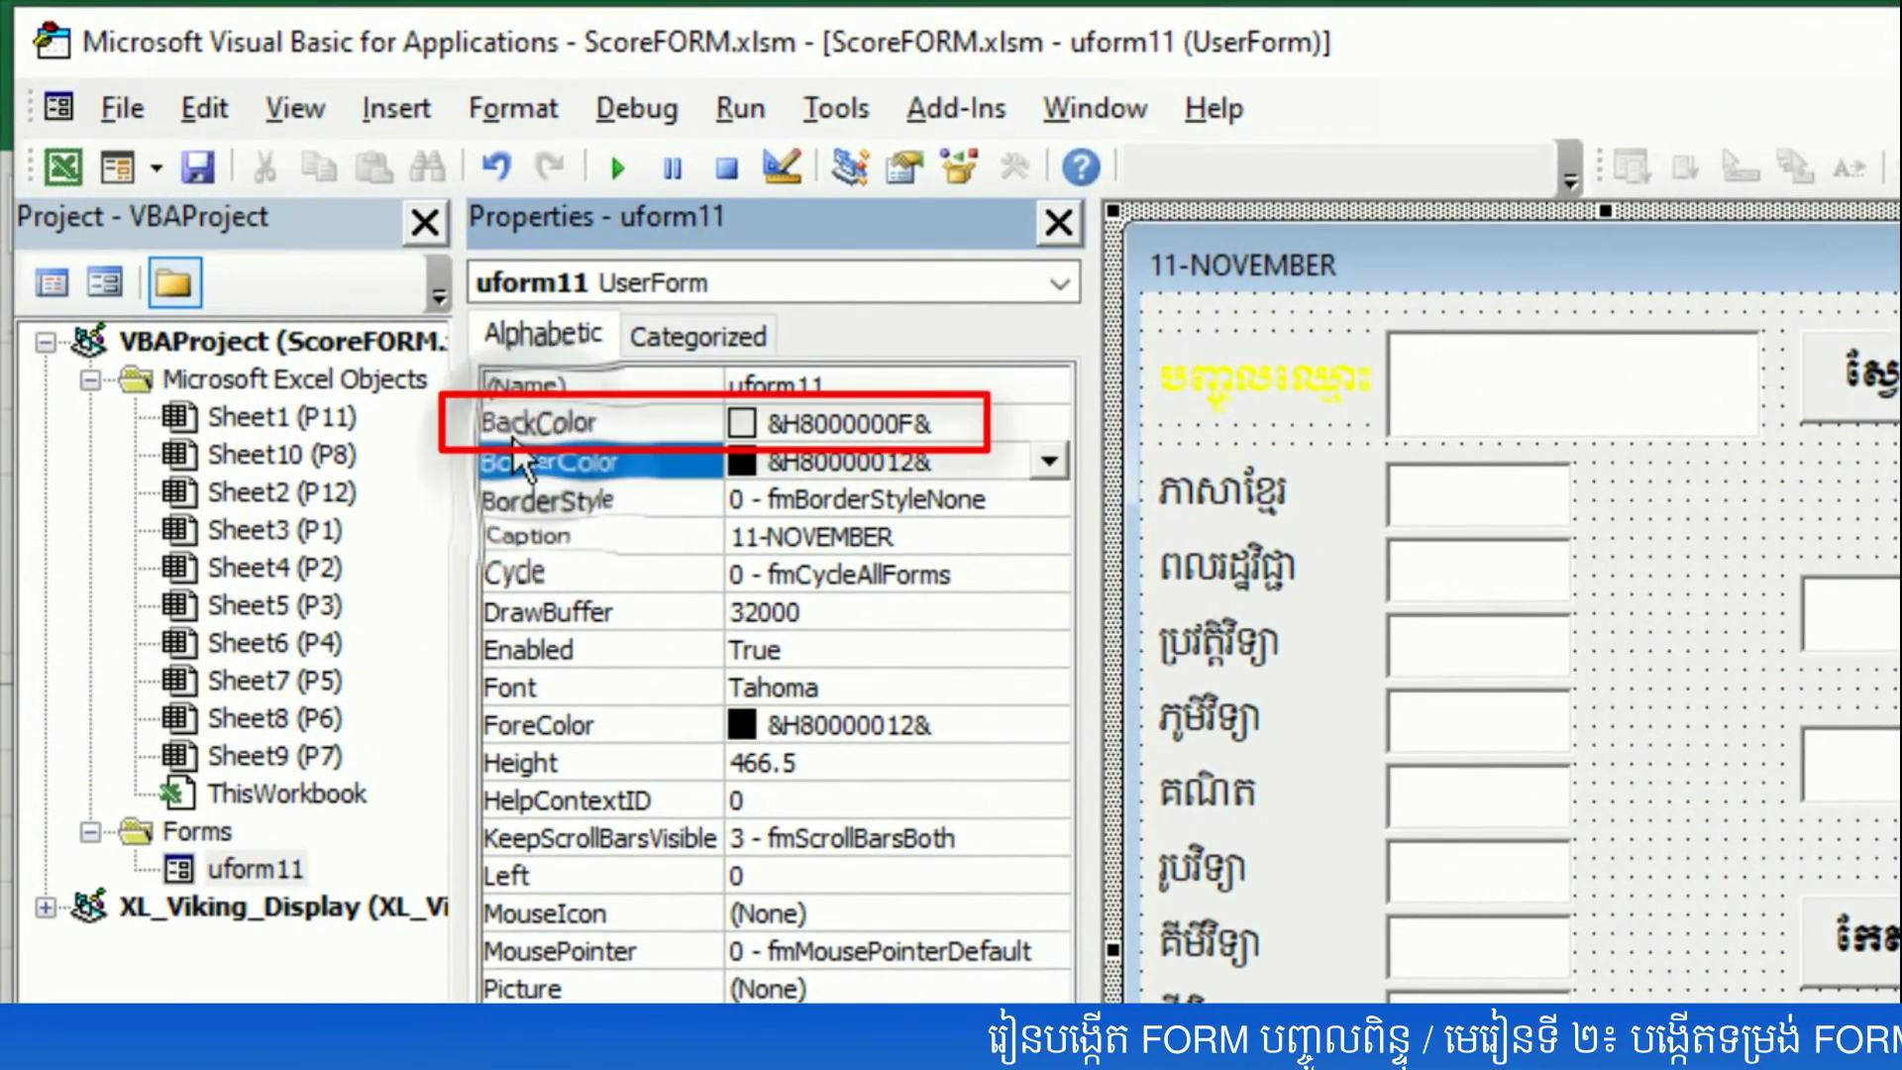
click(582, 434)
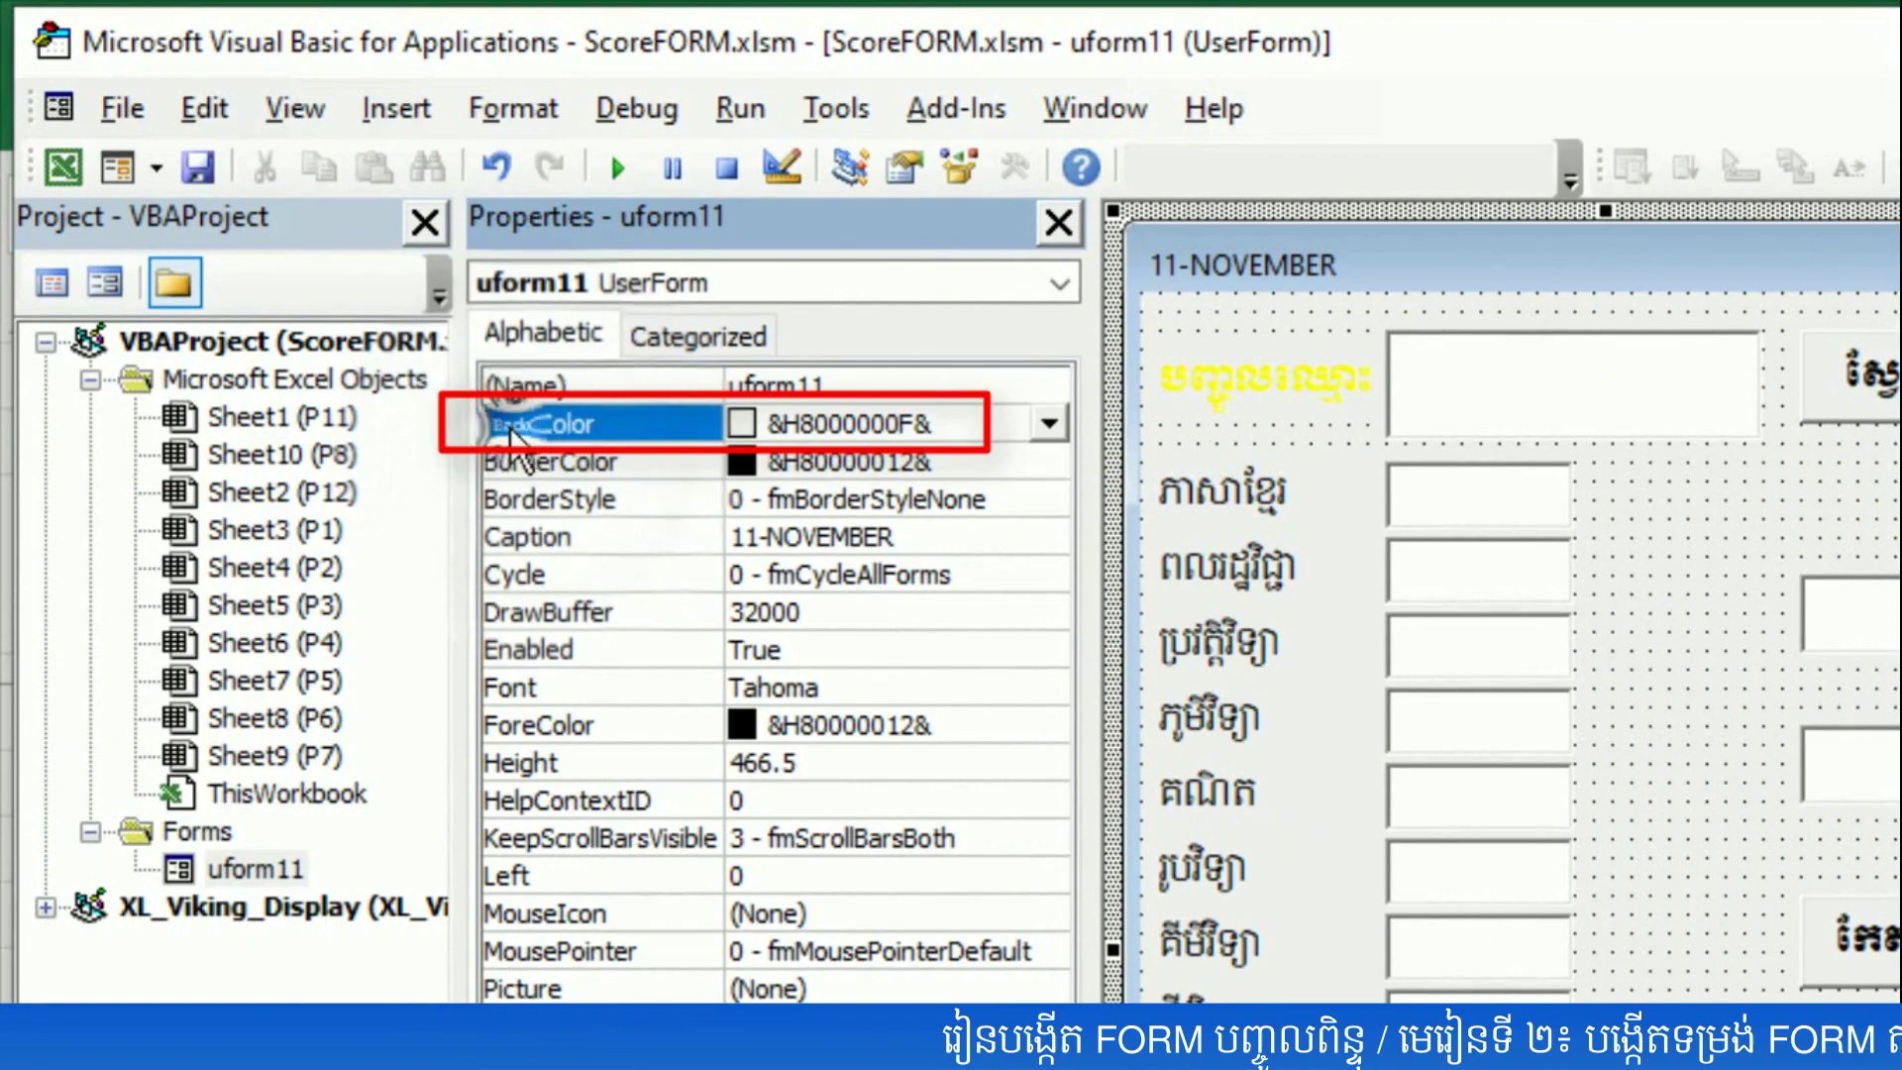
click(1049, 424)
click(753, 473)
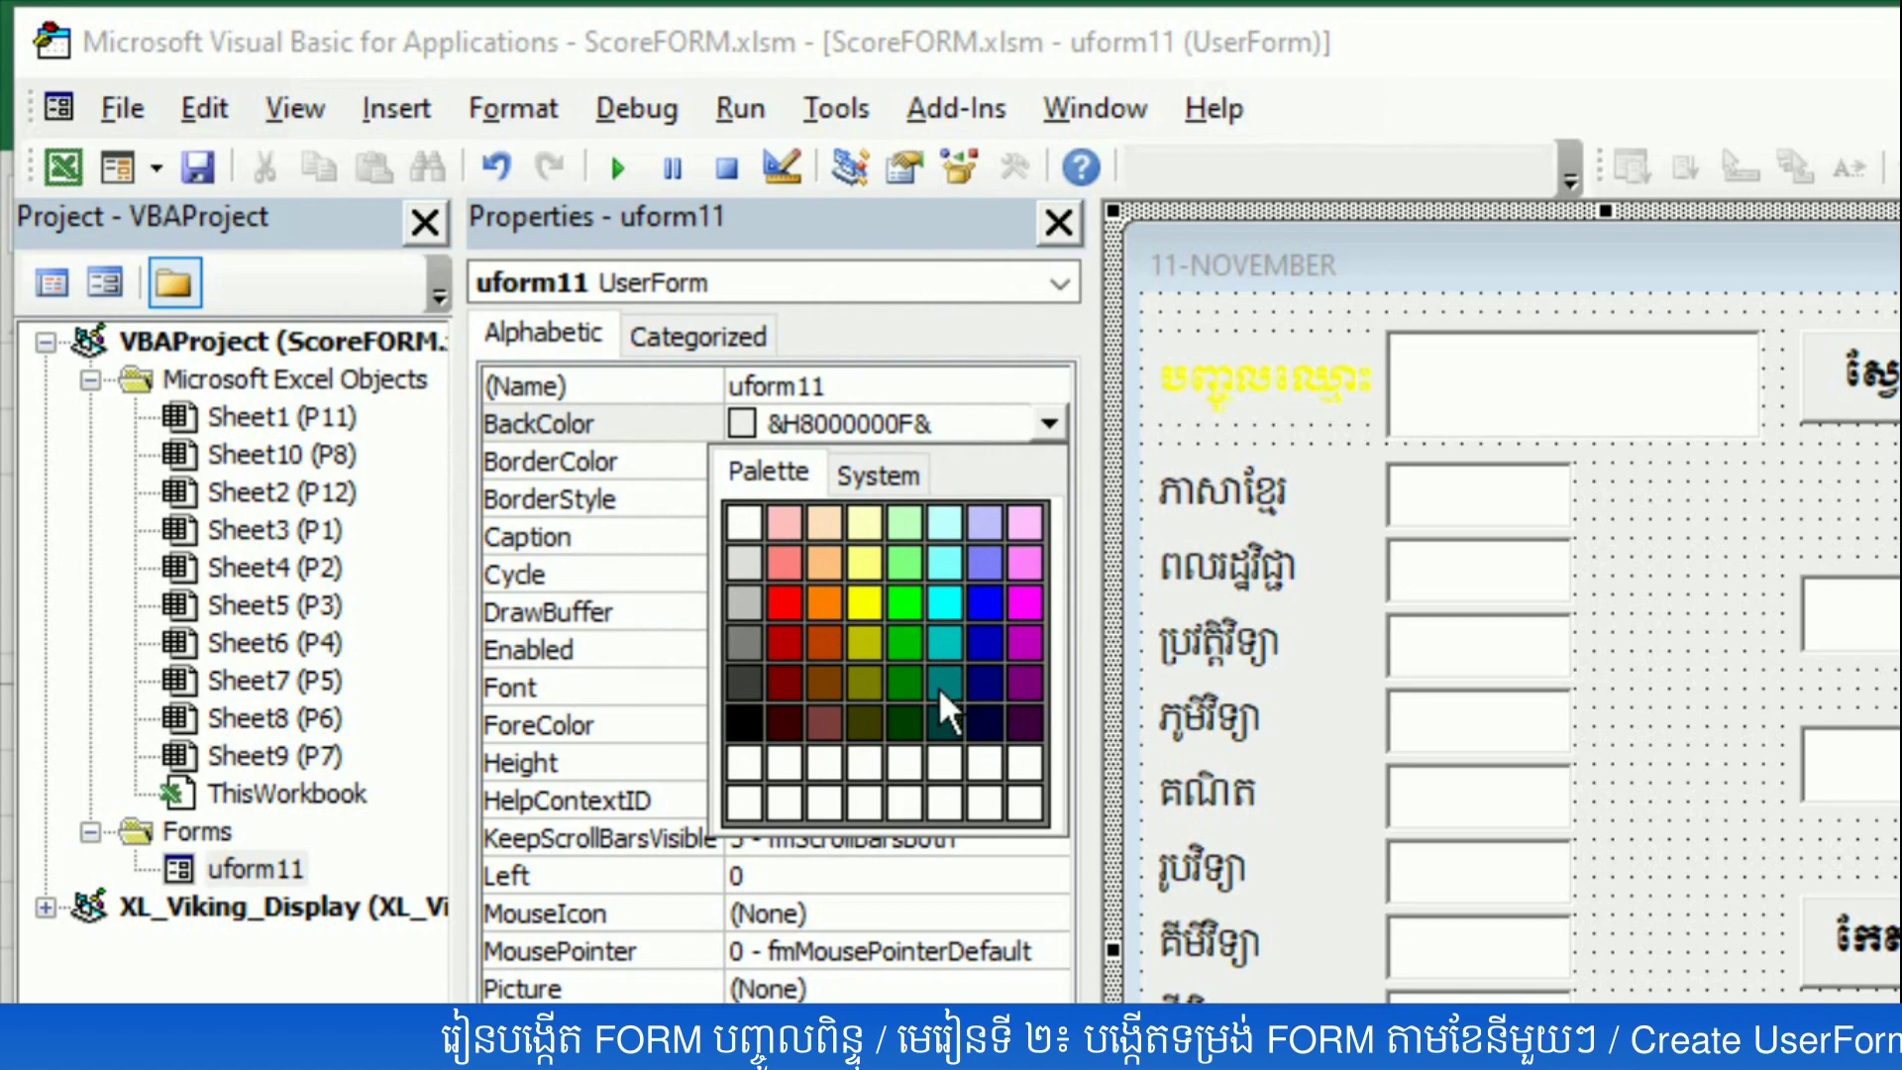
click(740, 691)
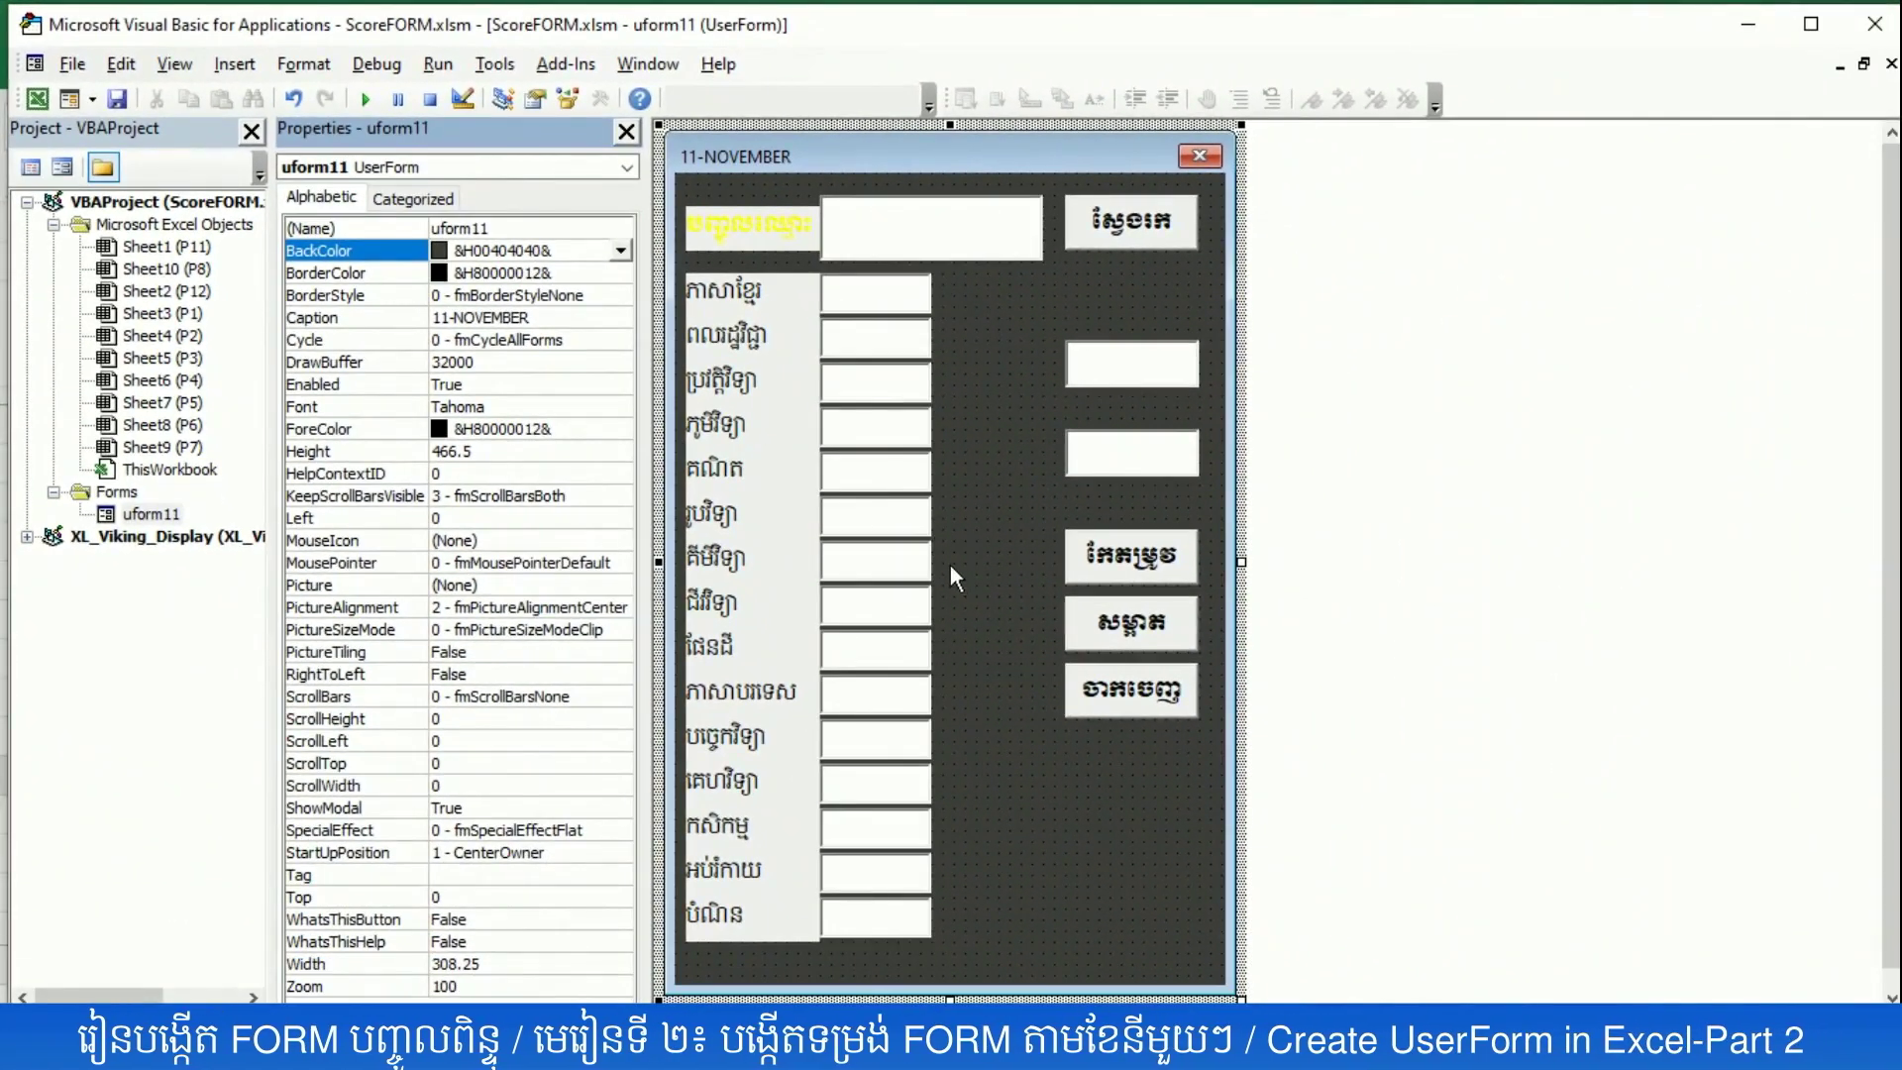
click(952, 563)
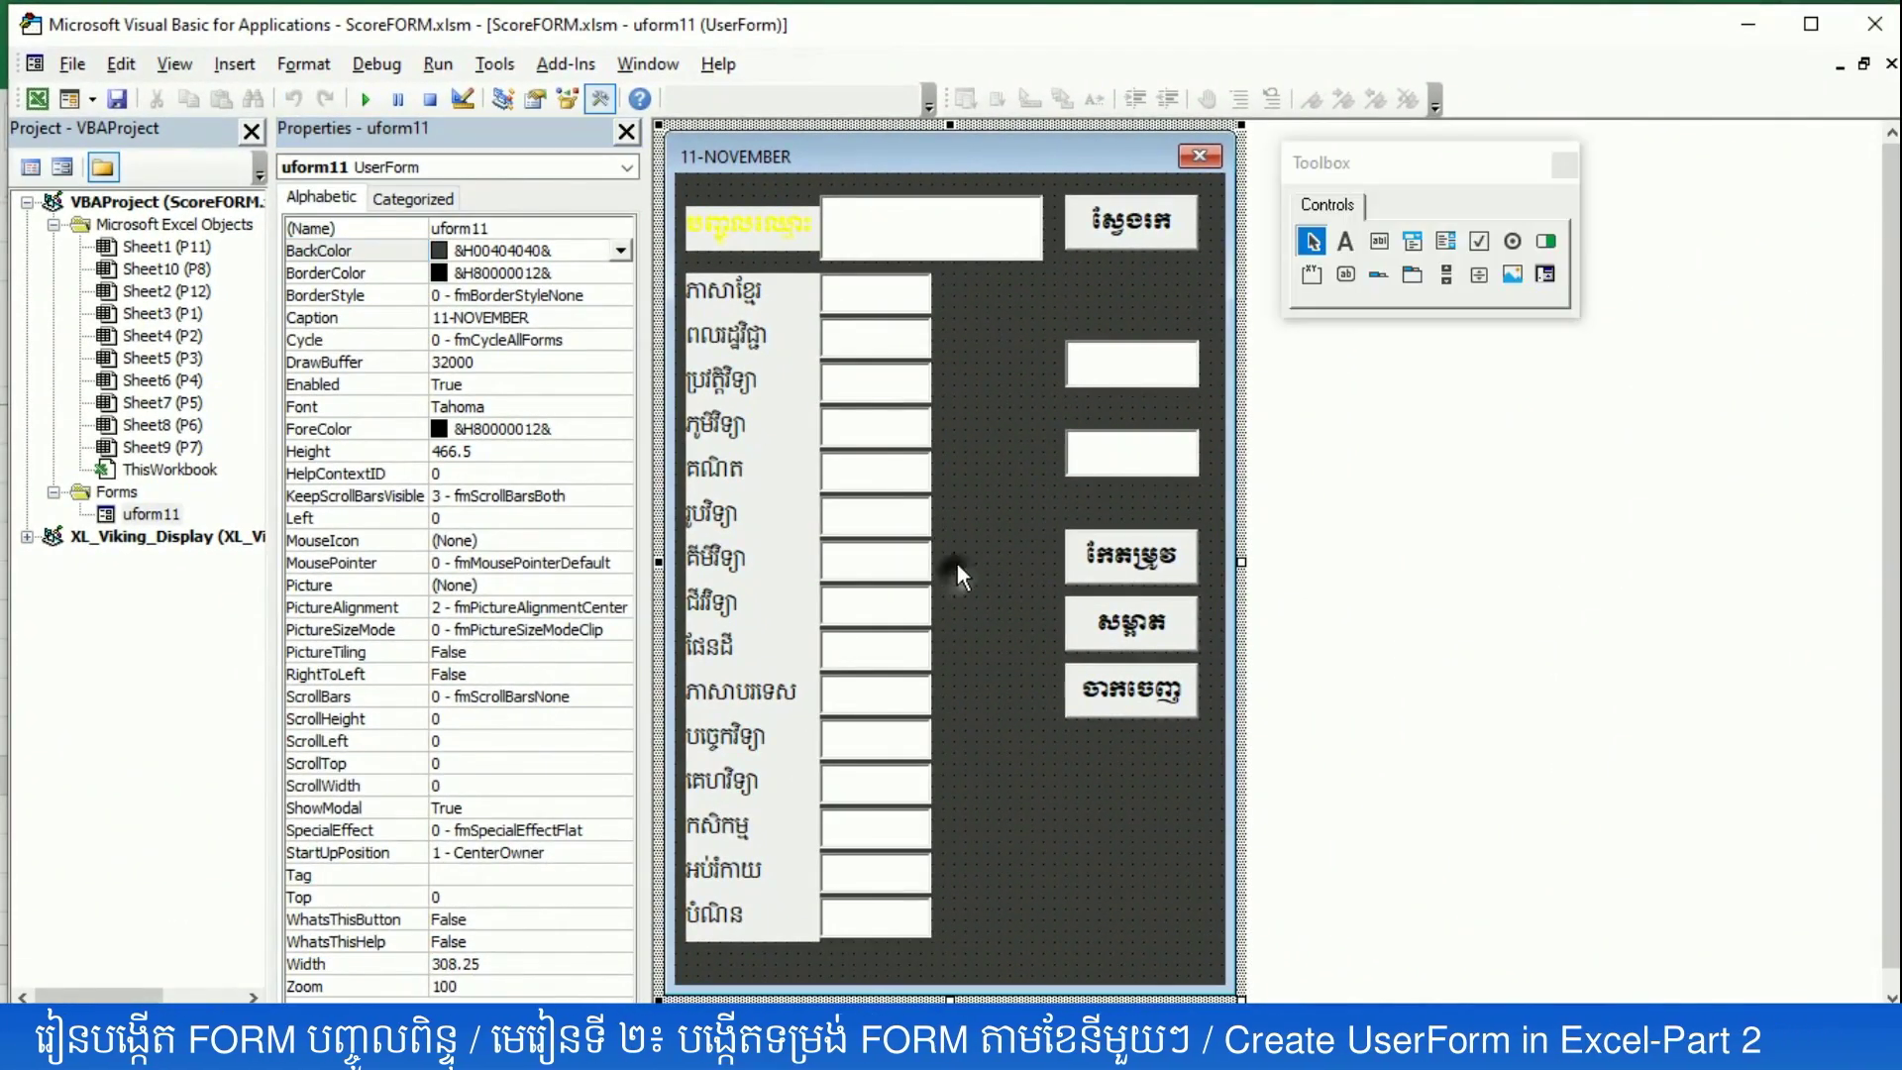
click(362, 98)
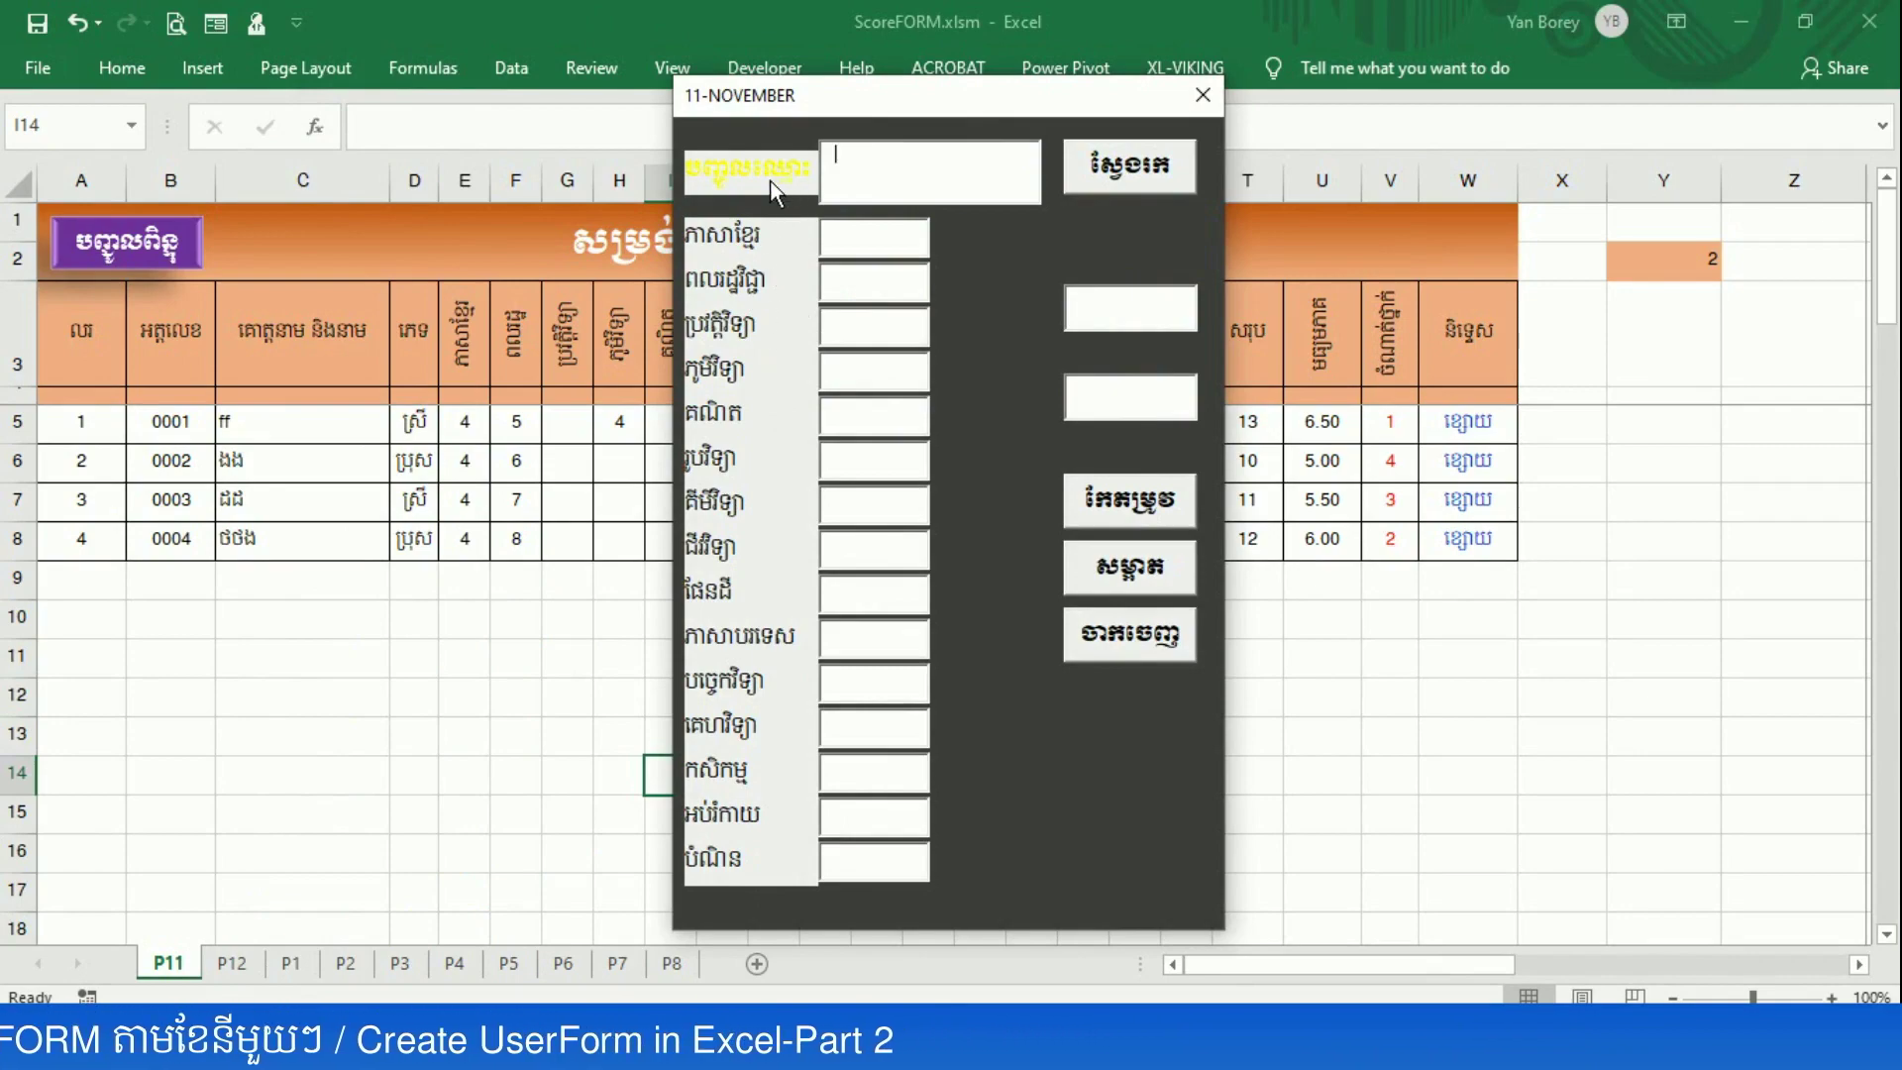
click(1204, 105)
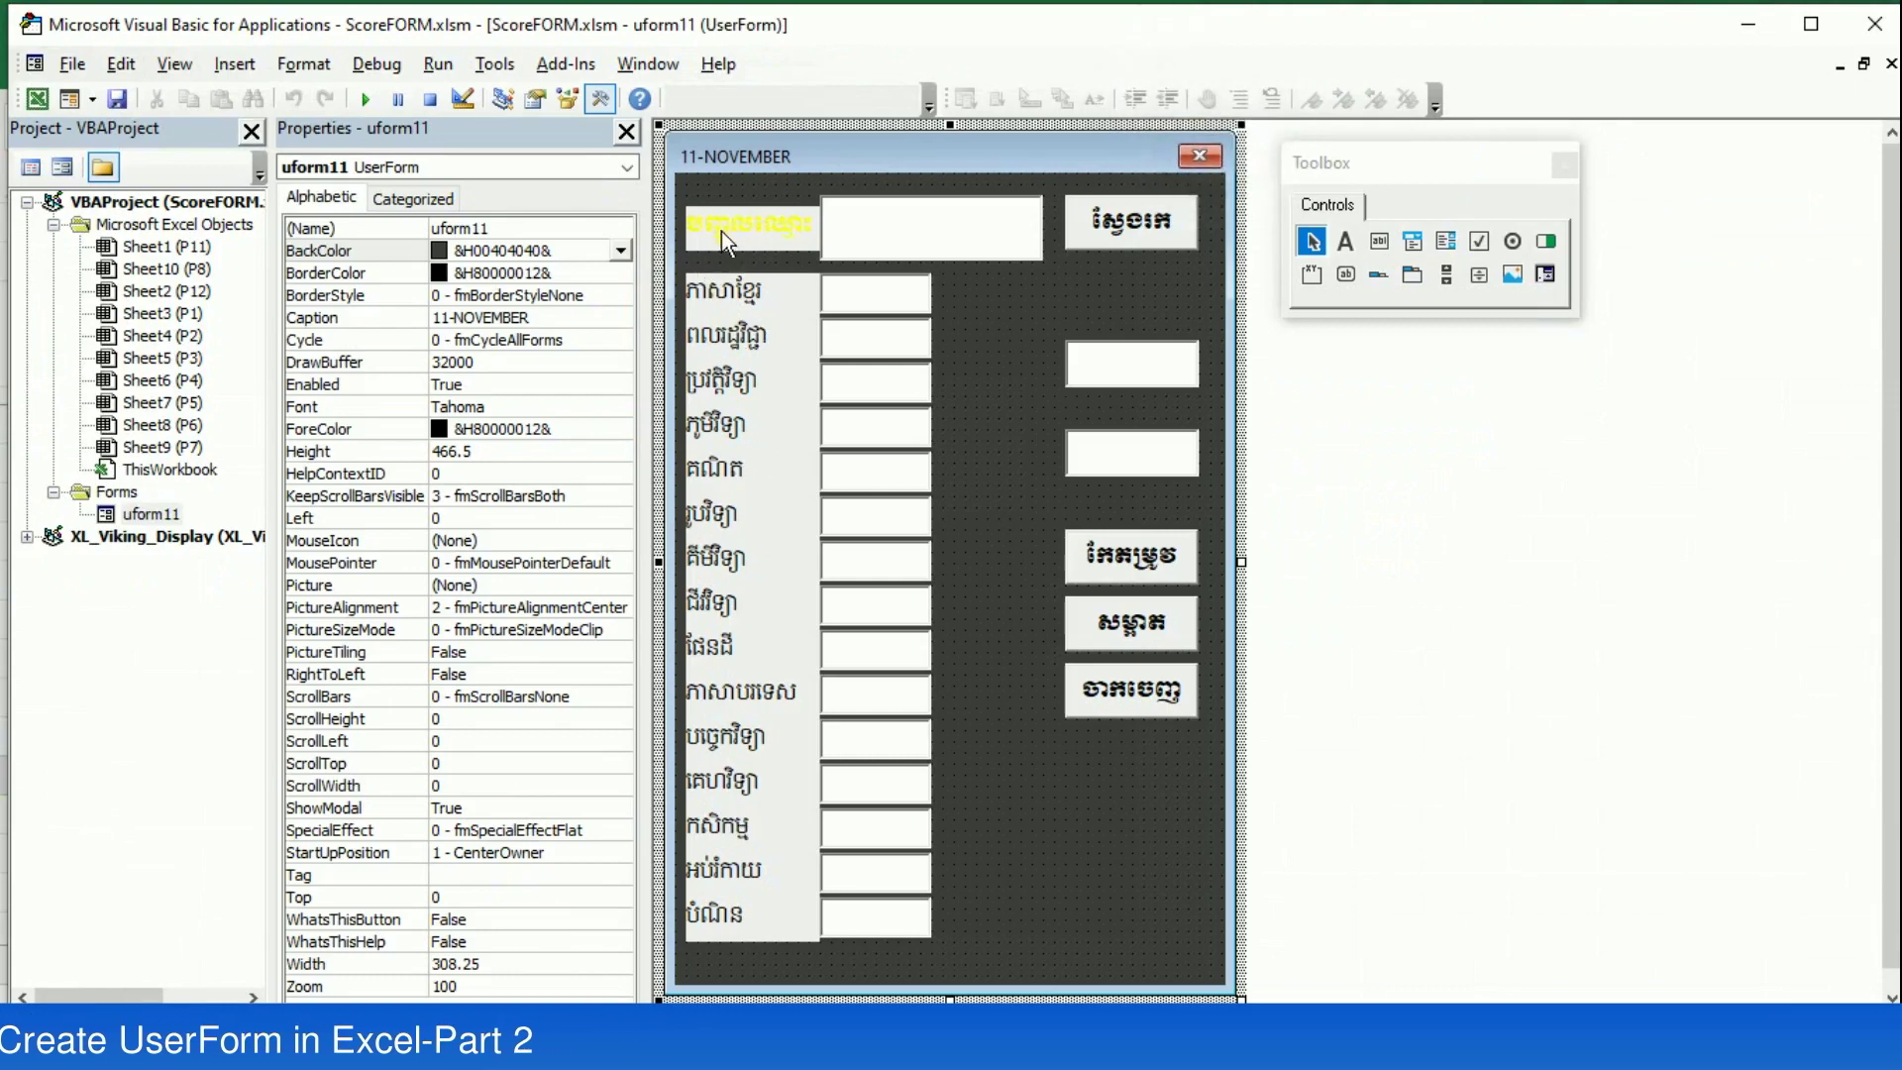
- Give all subject labels the same dark grey BackColor and run the form again
drag(743, 965, 754, 198)
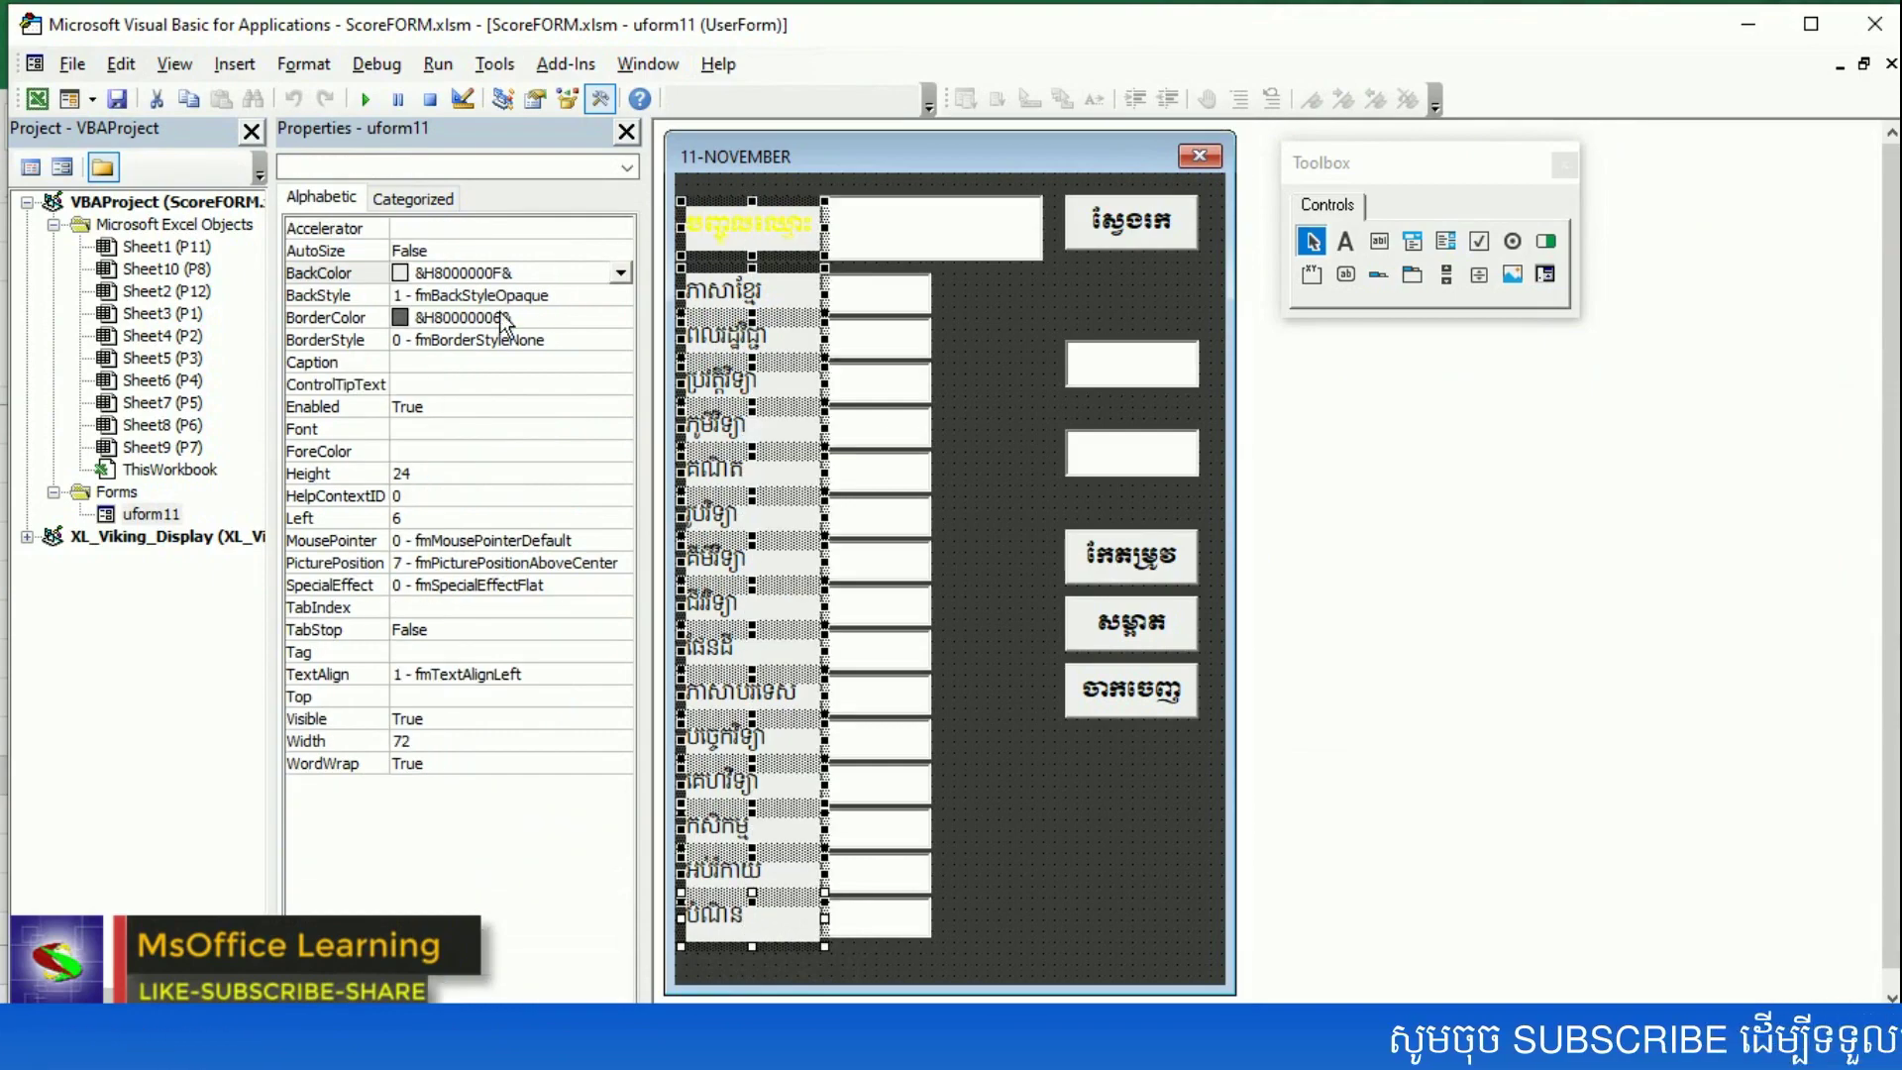
click(465, 273)
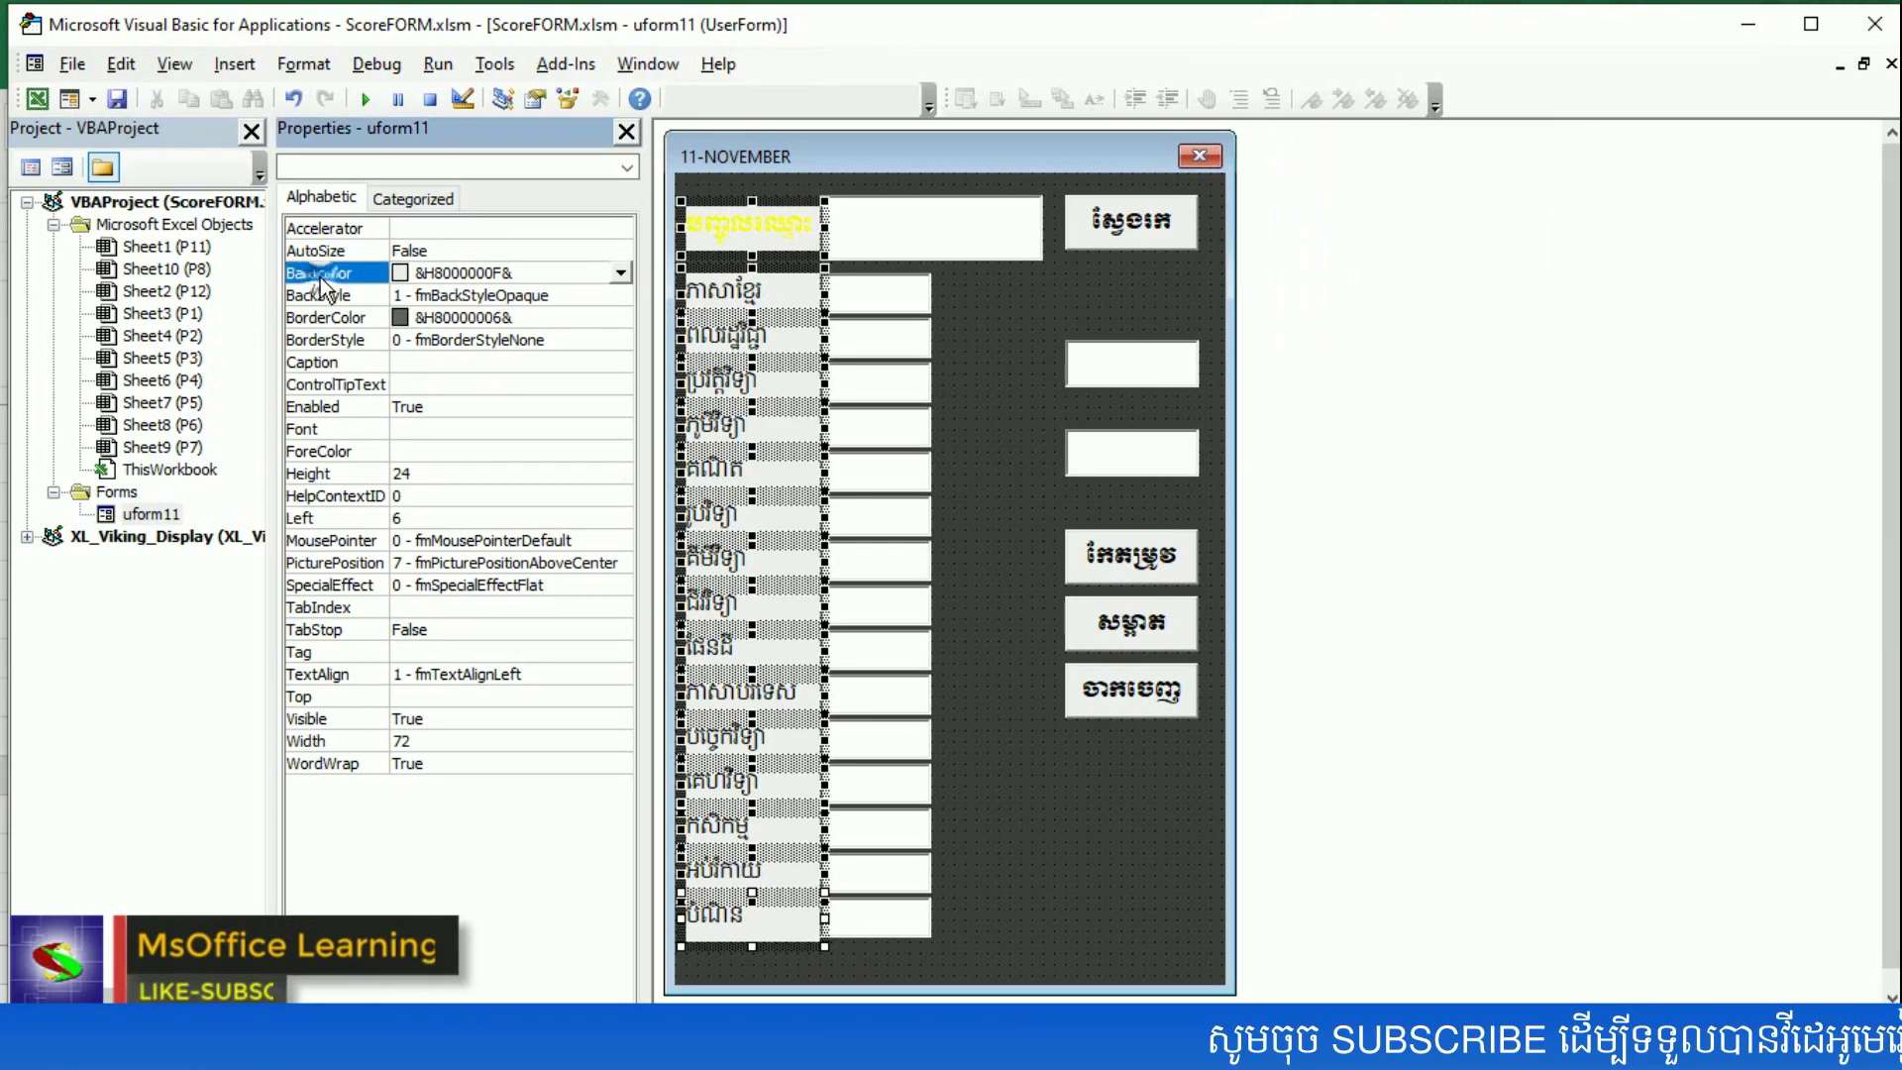
click(619, 272)
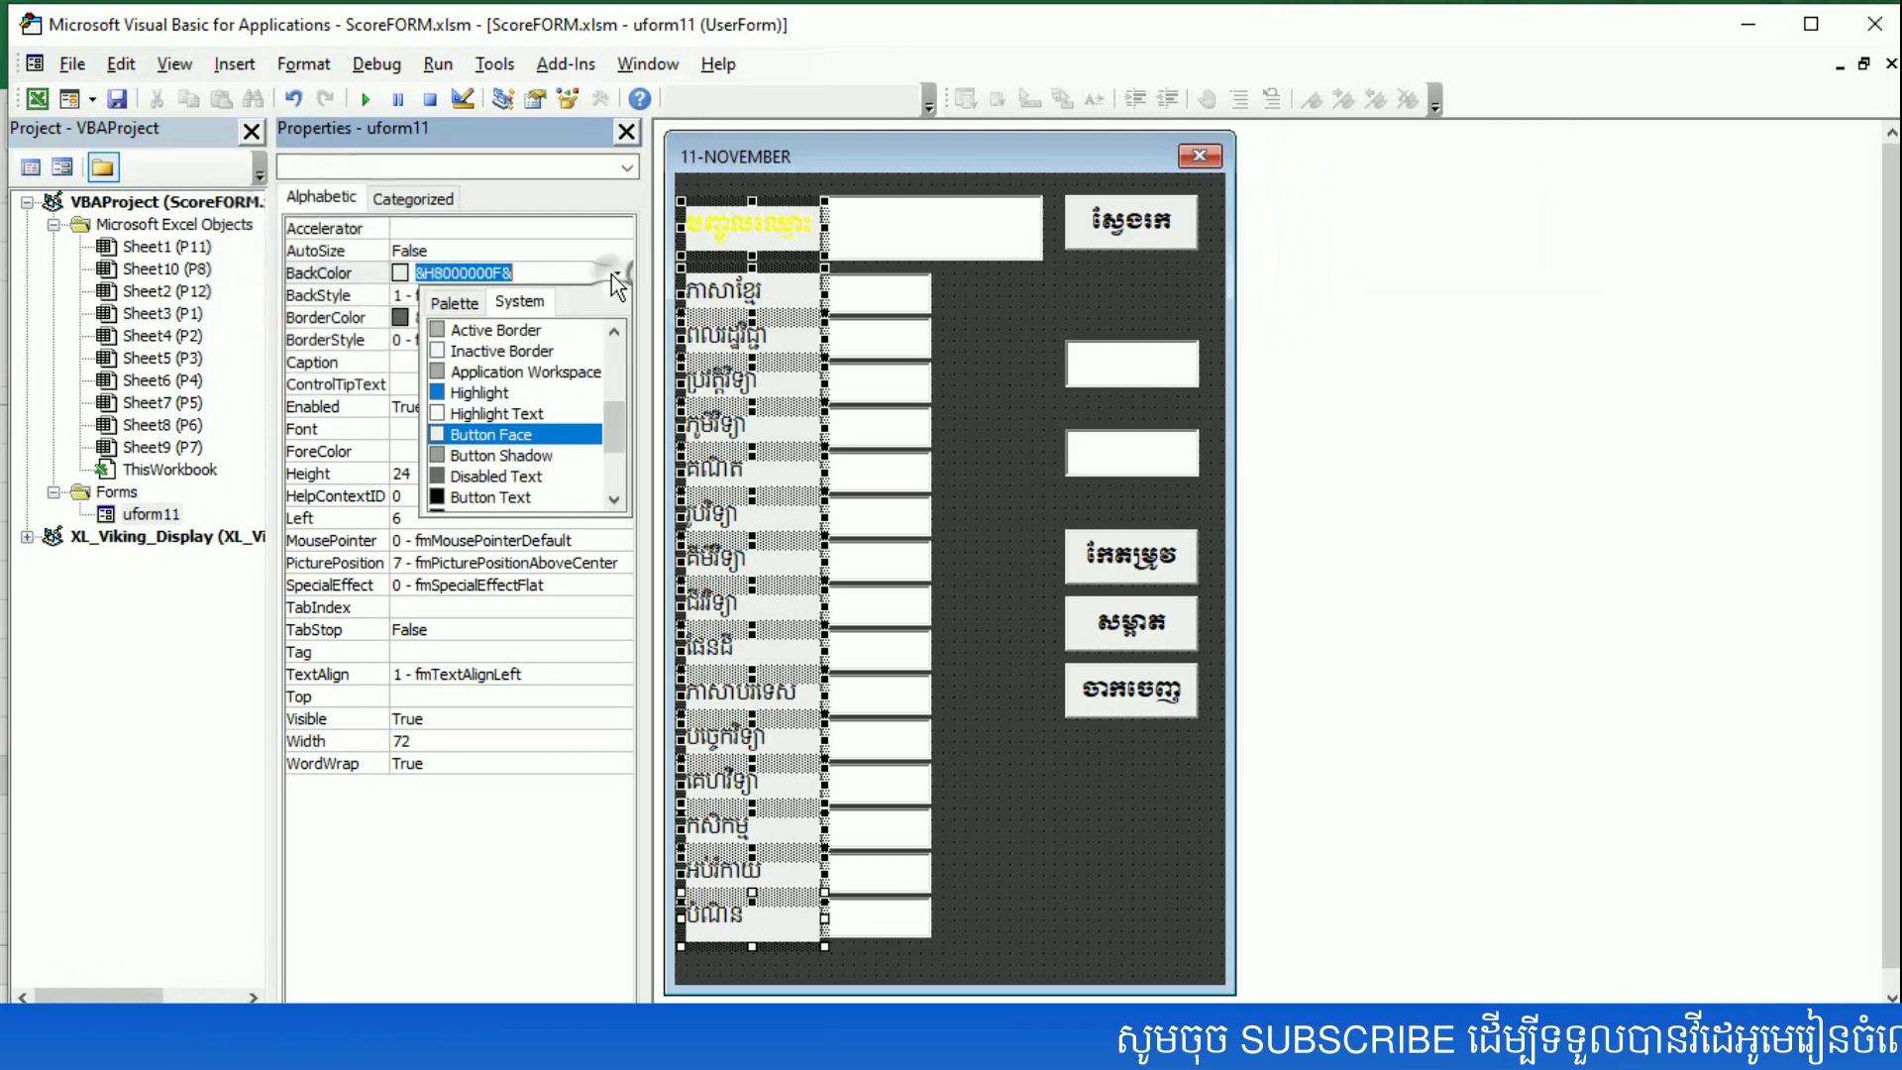
click(454, 302)
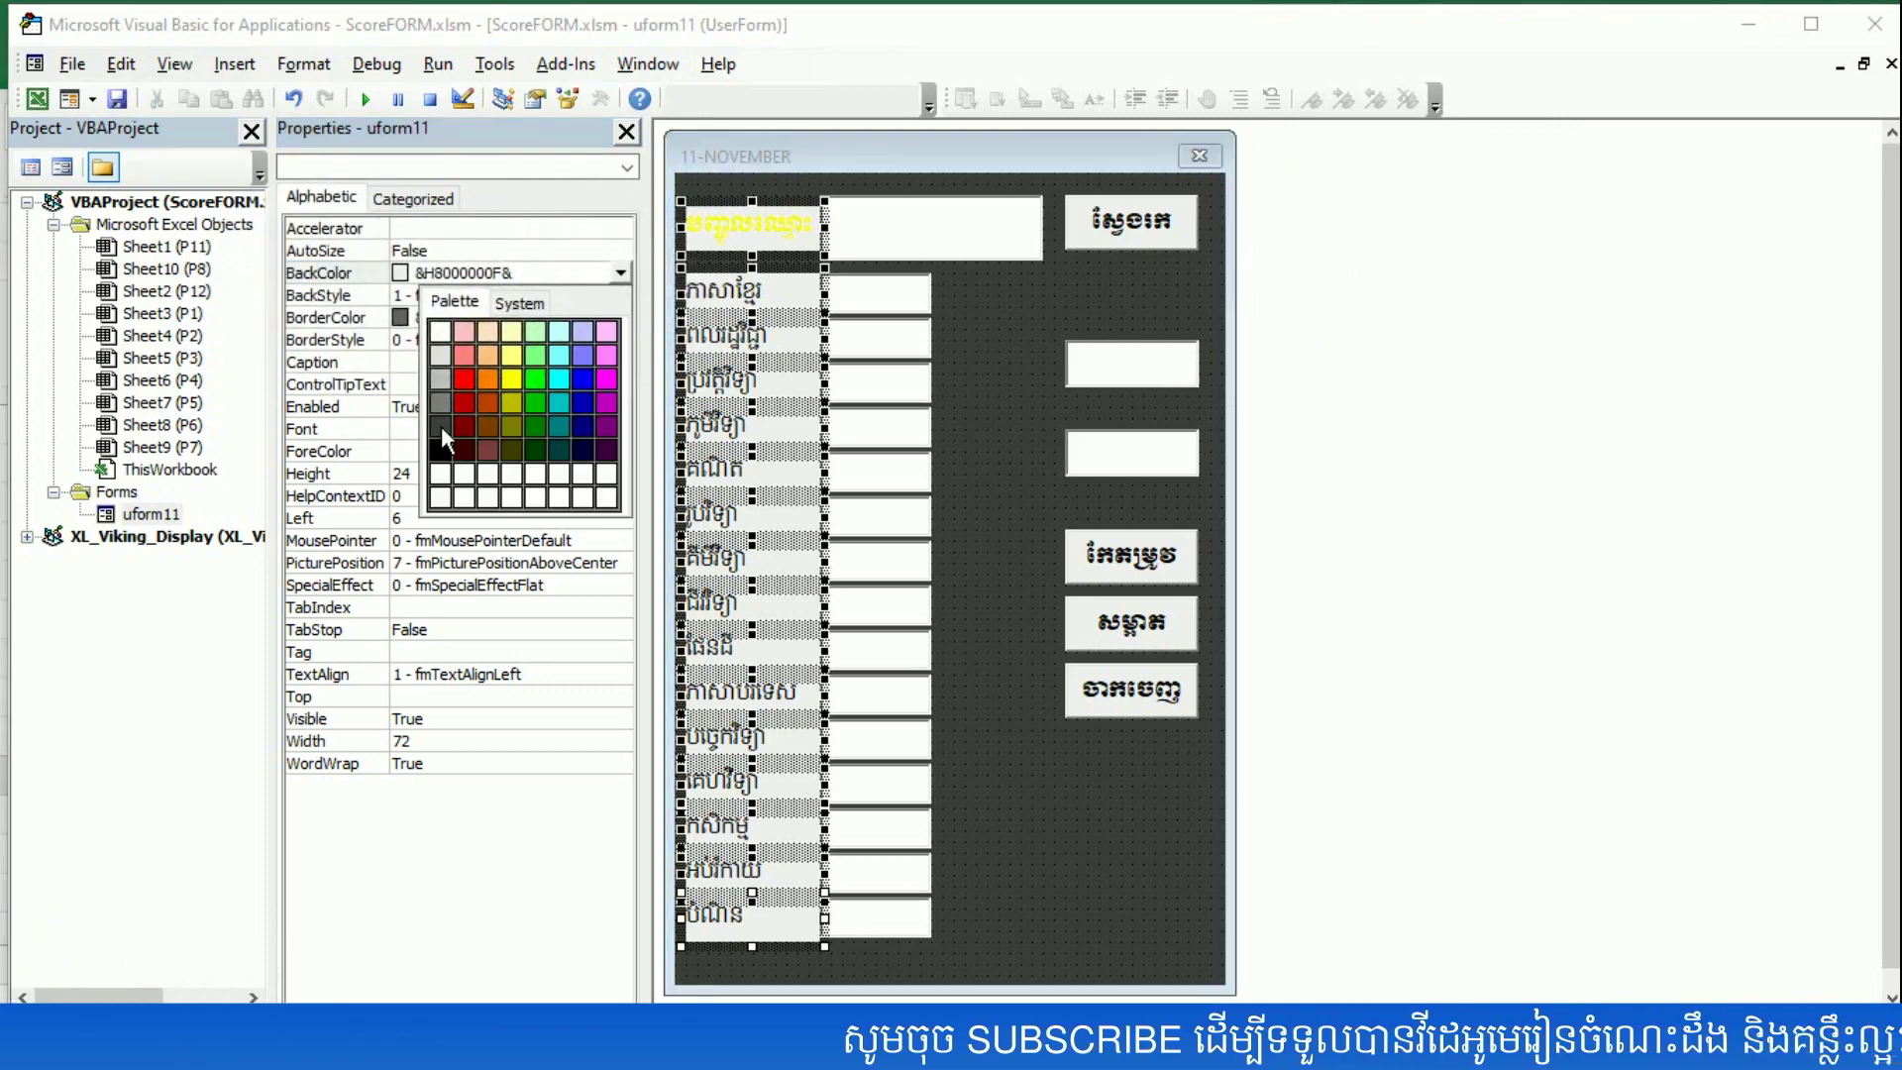
click(440, 425)
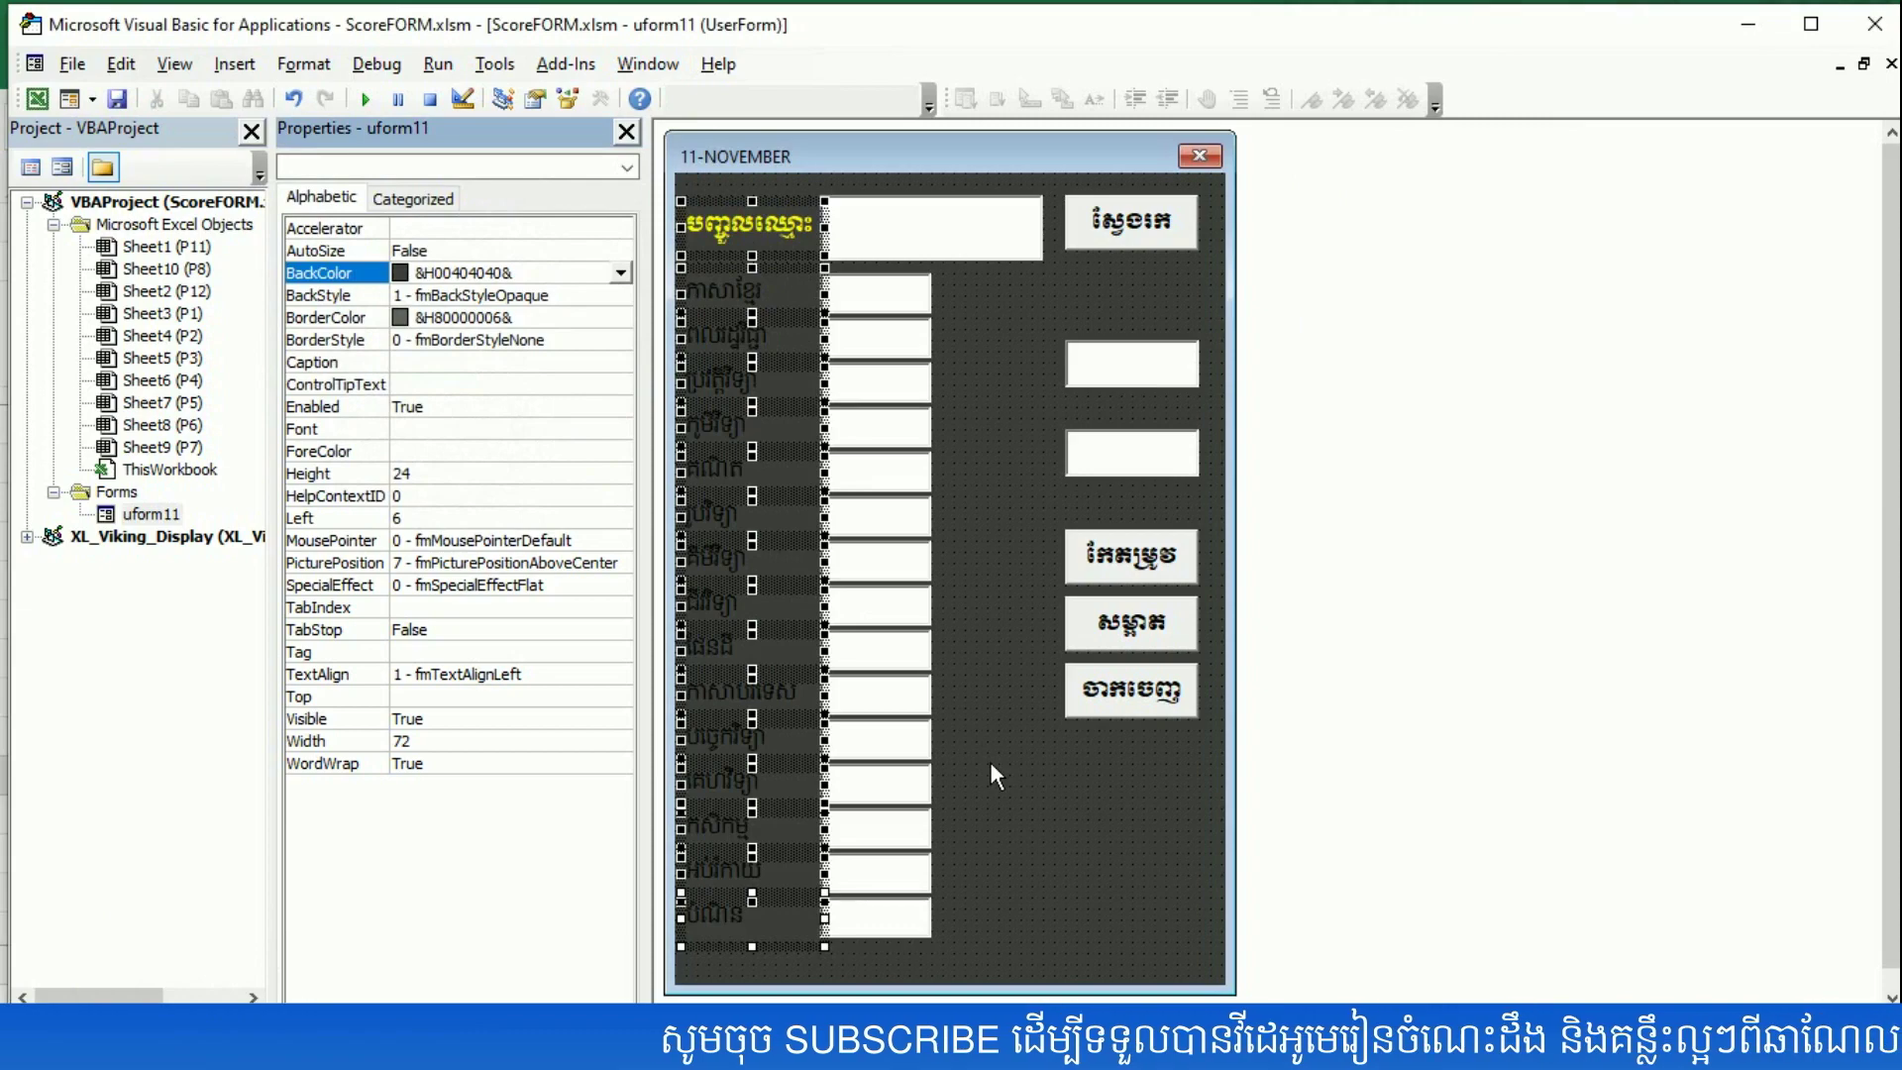
click(989, 760)
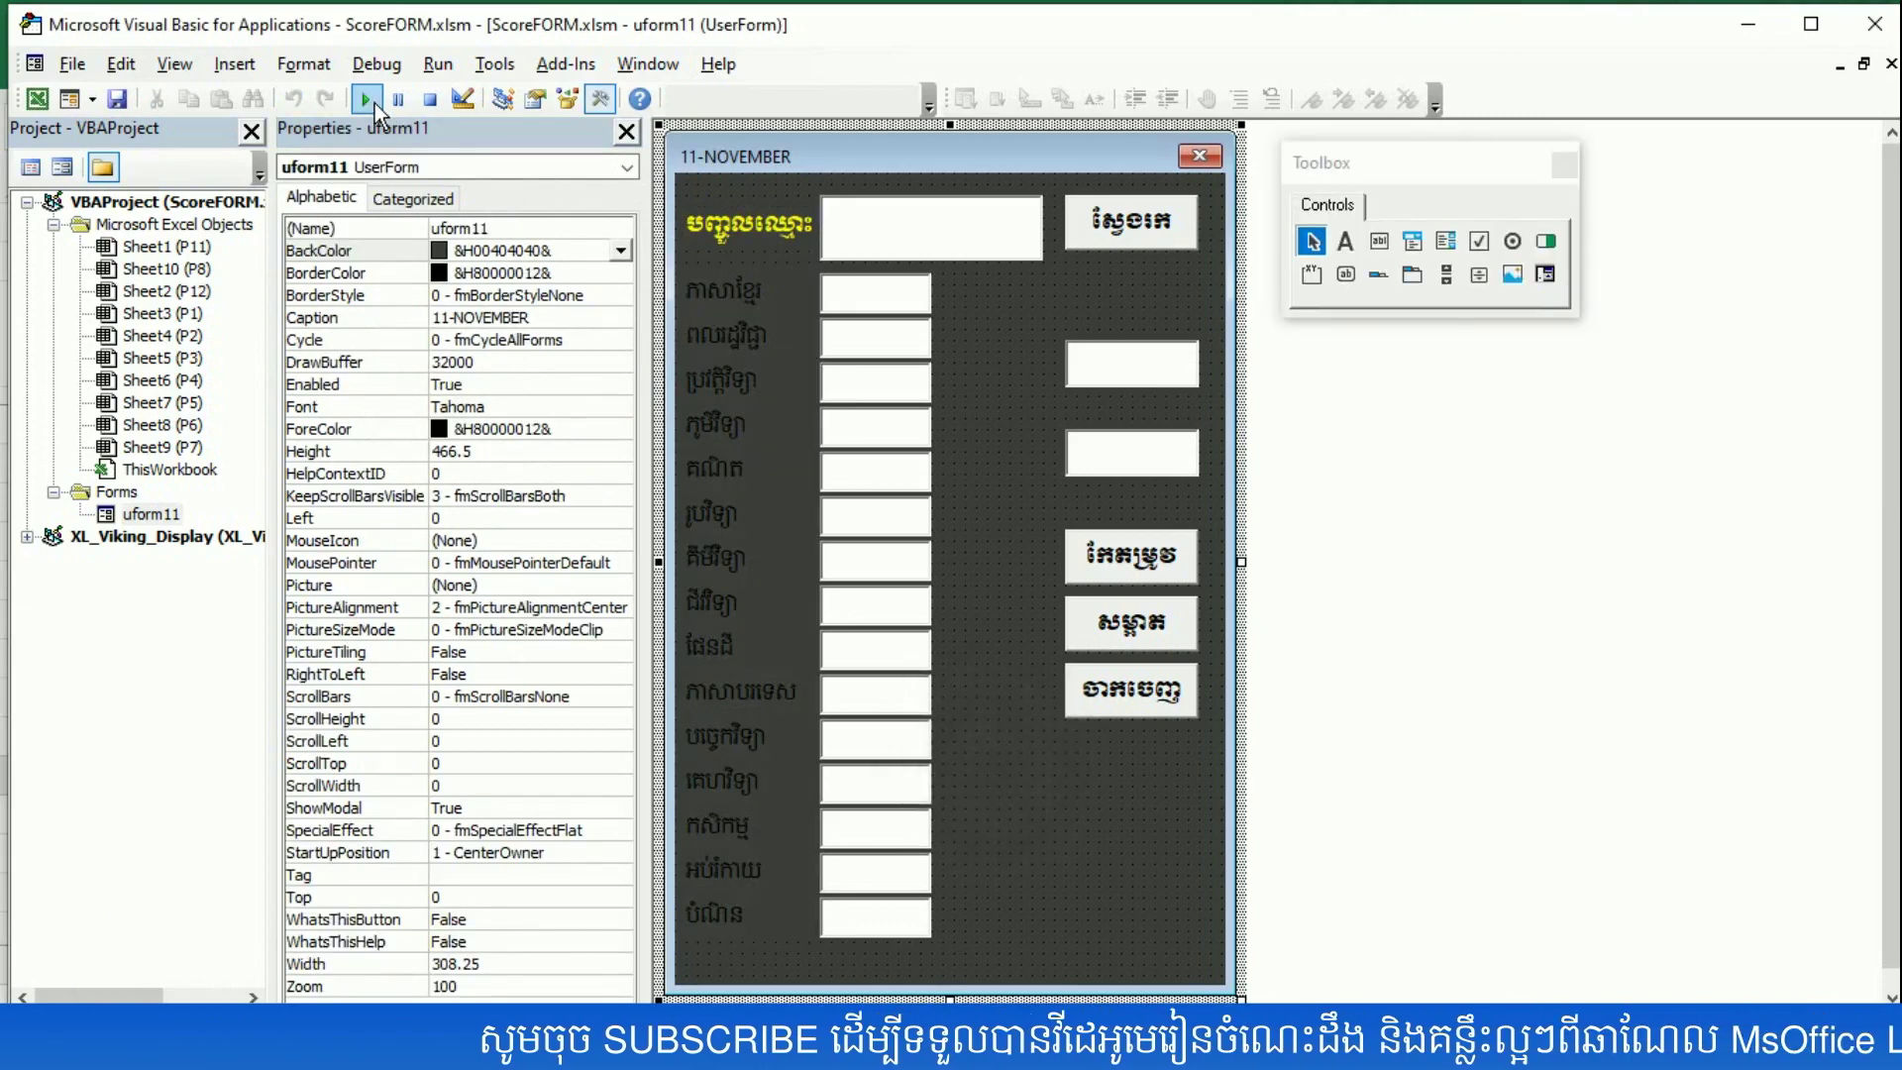
click(372, 101)
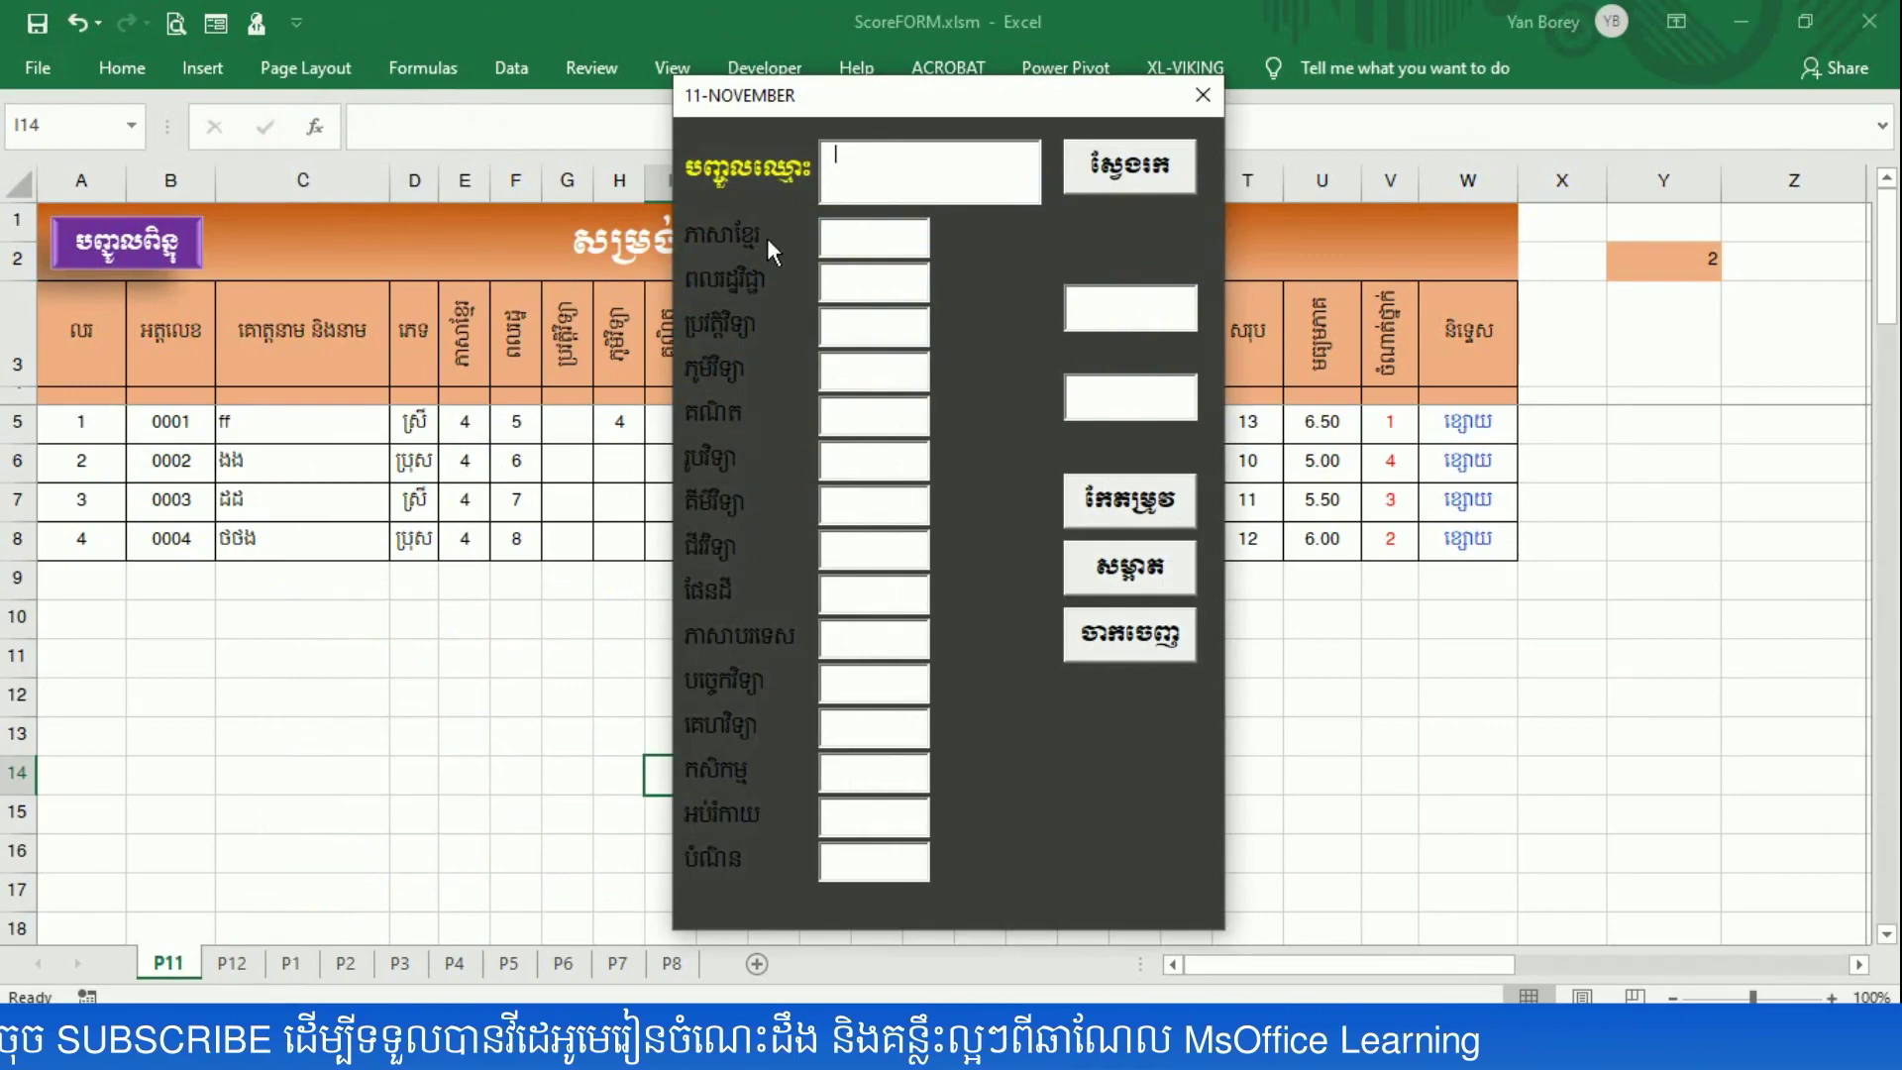
- Narrow the subject labels from width 72 to 66 and shift them to Left 12
click(1194, 97)
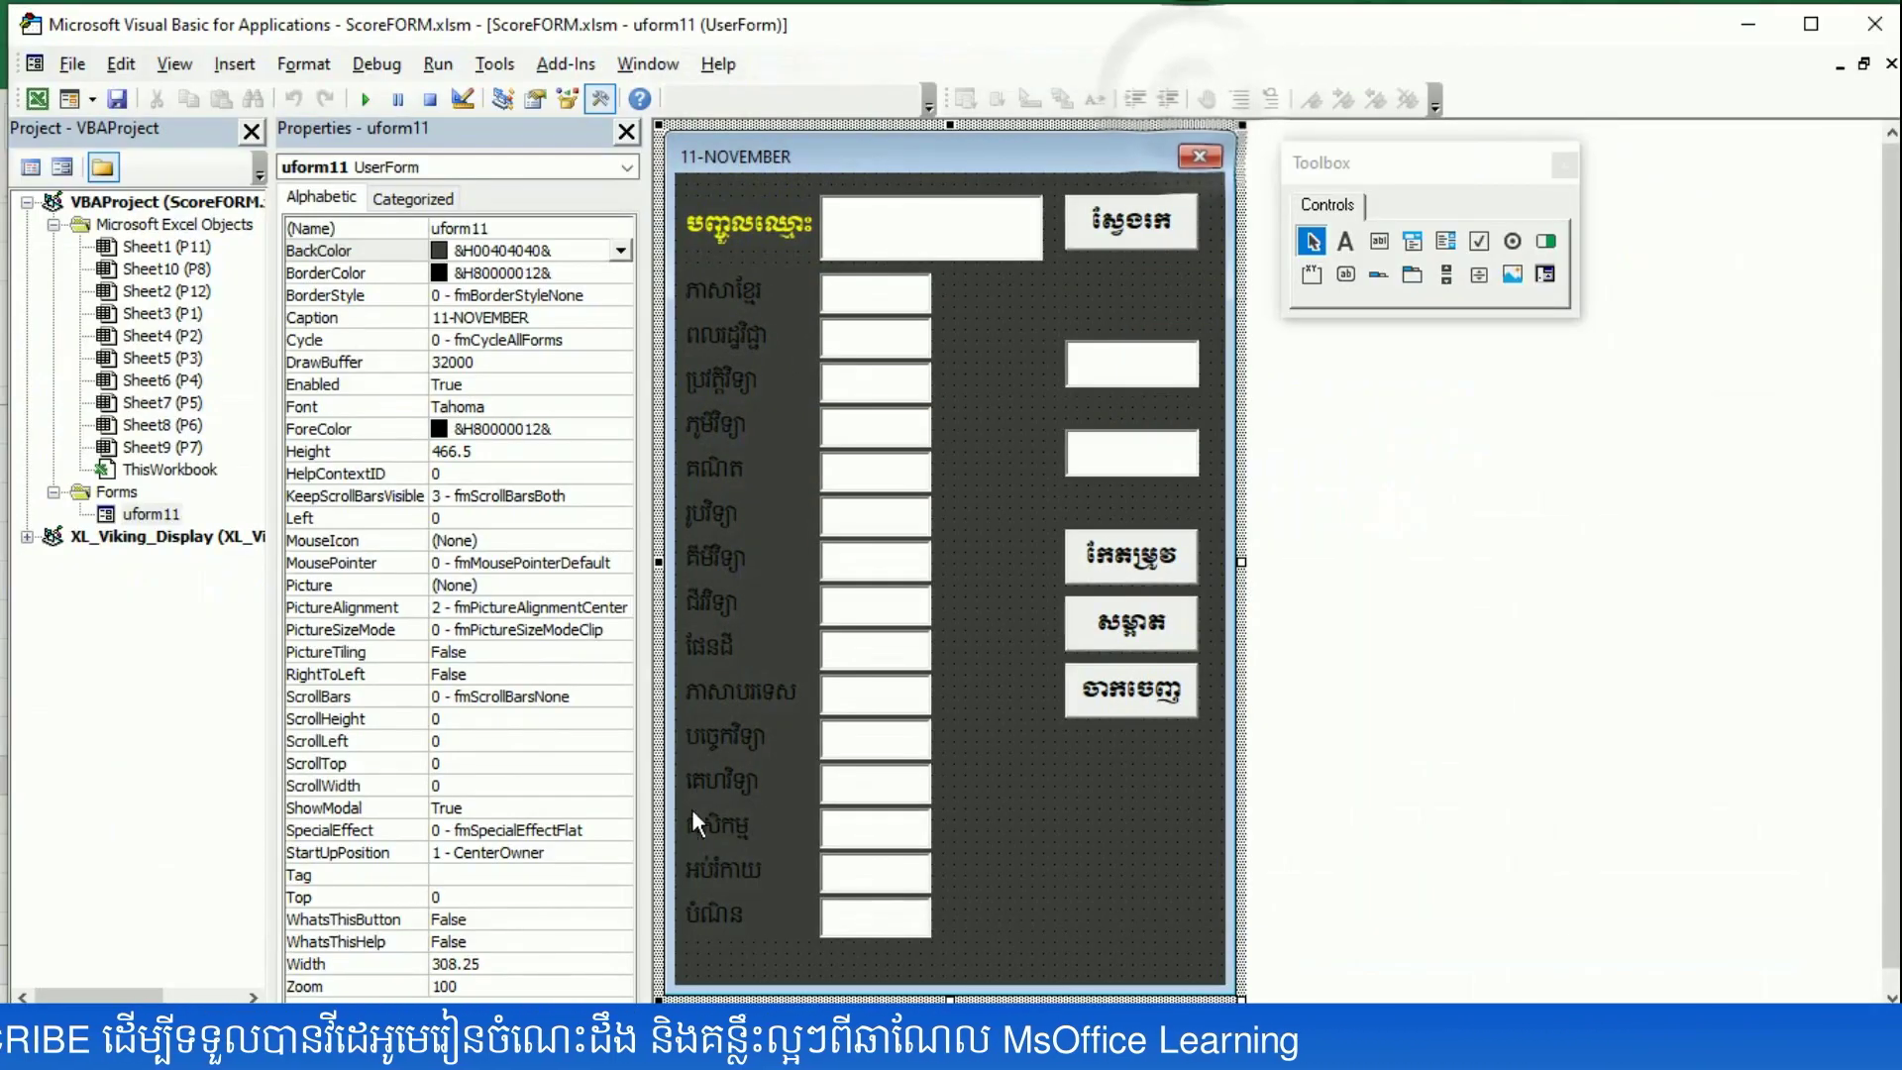
drag(725, 955, 752, 264)
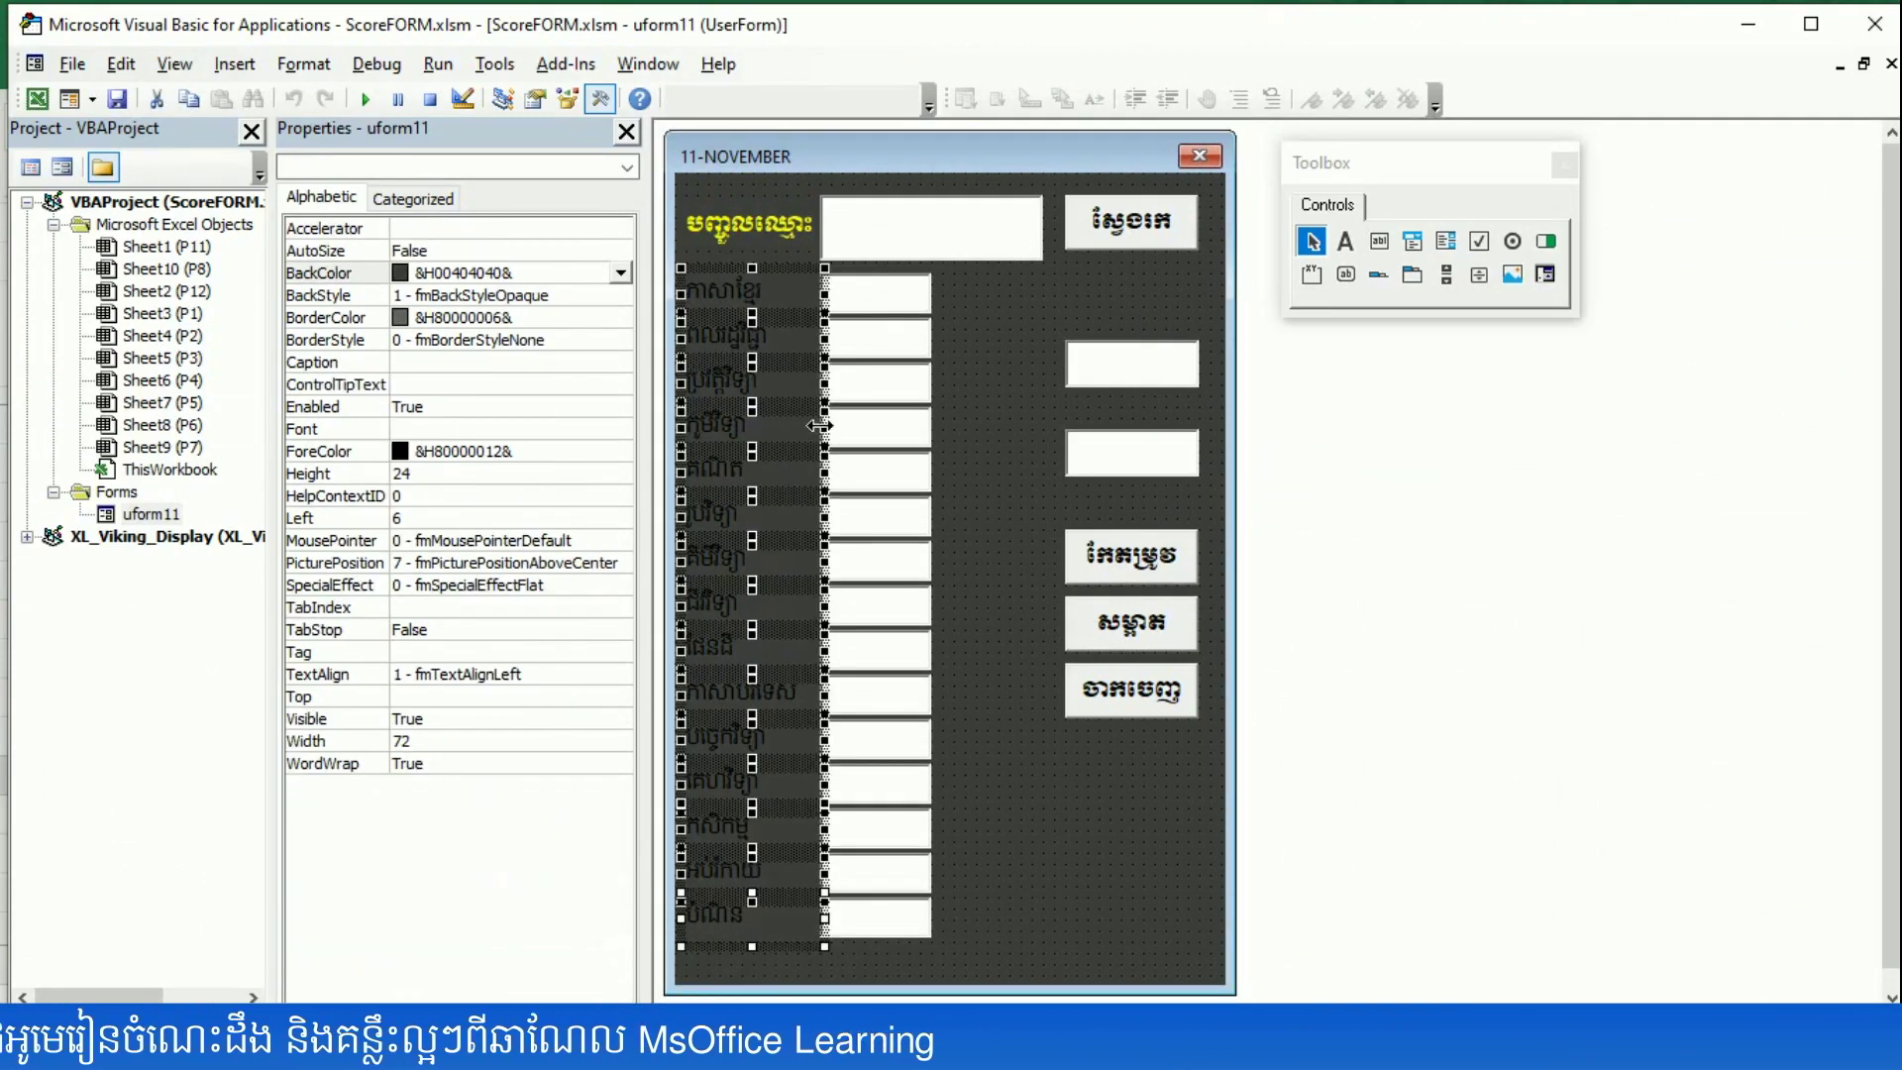
drag(820, 425, 809, 425)
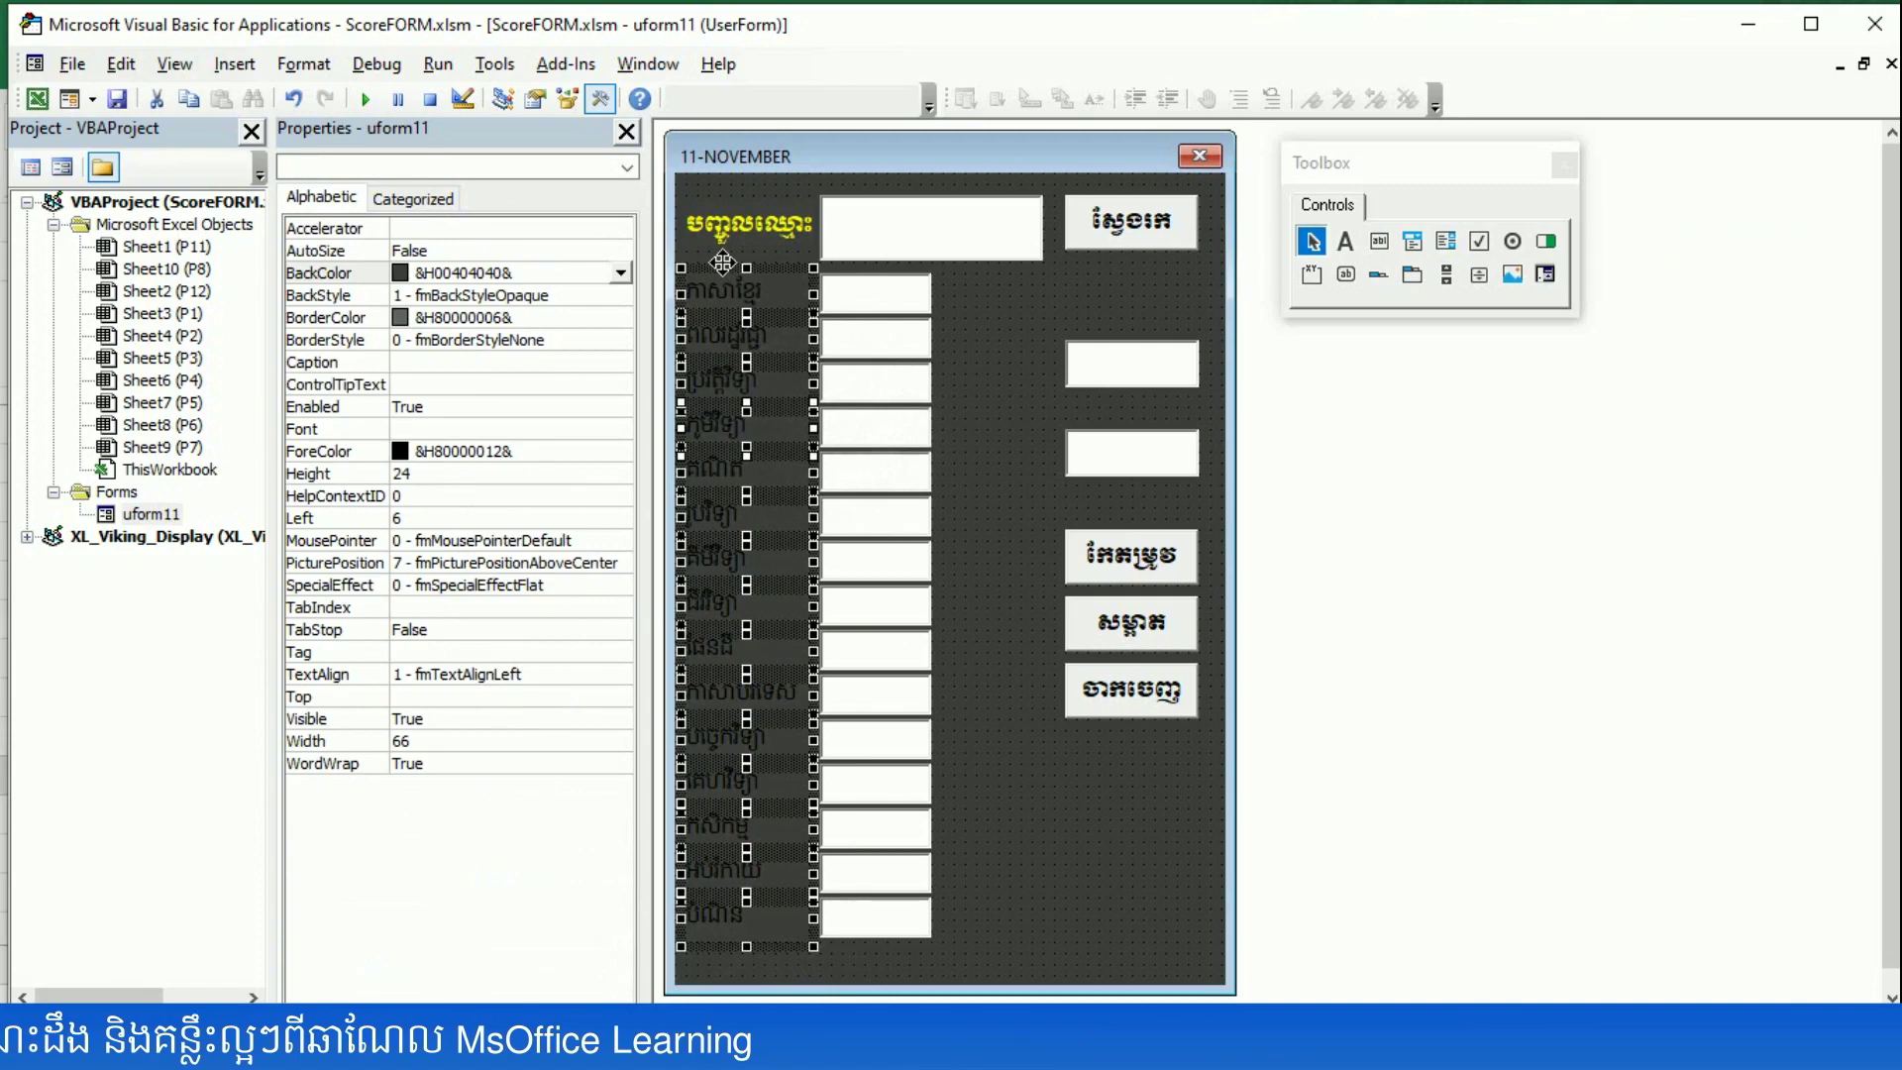
drag(723, 267, 747, 267)
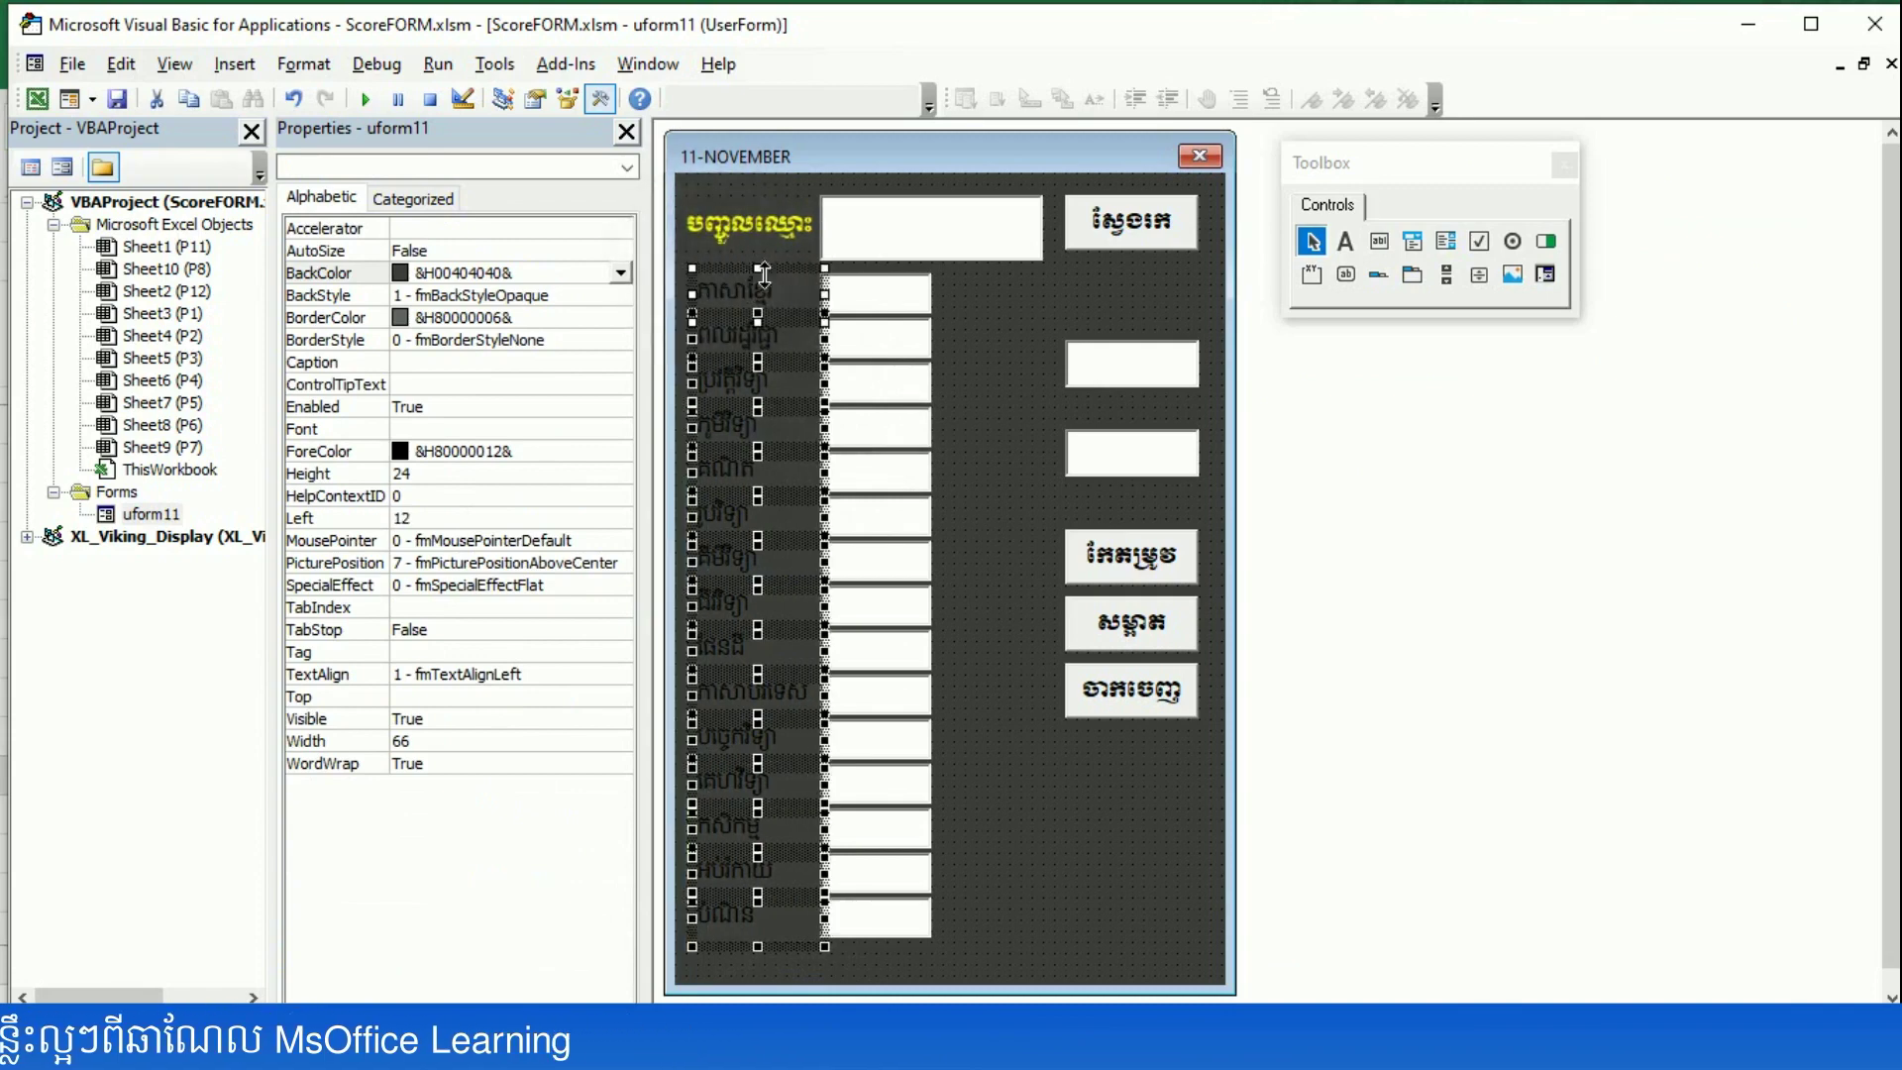
- Set the subject labels' ForeColor to white from the Palette
click(330, 452)
click(618, 452)
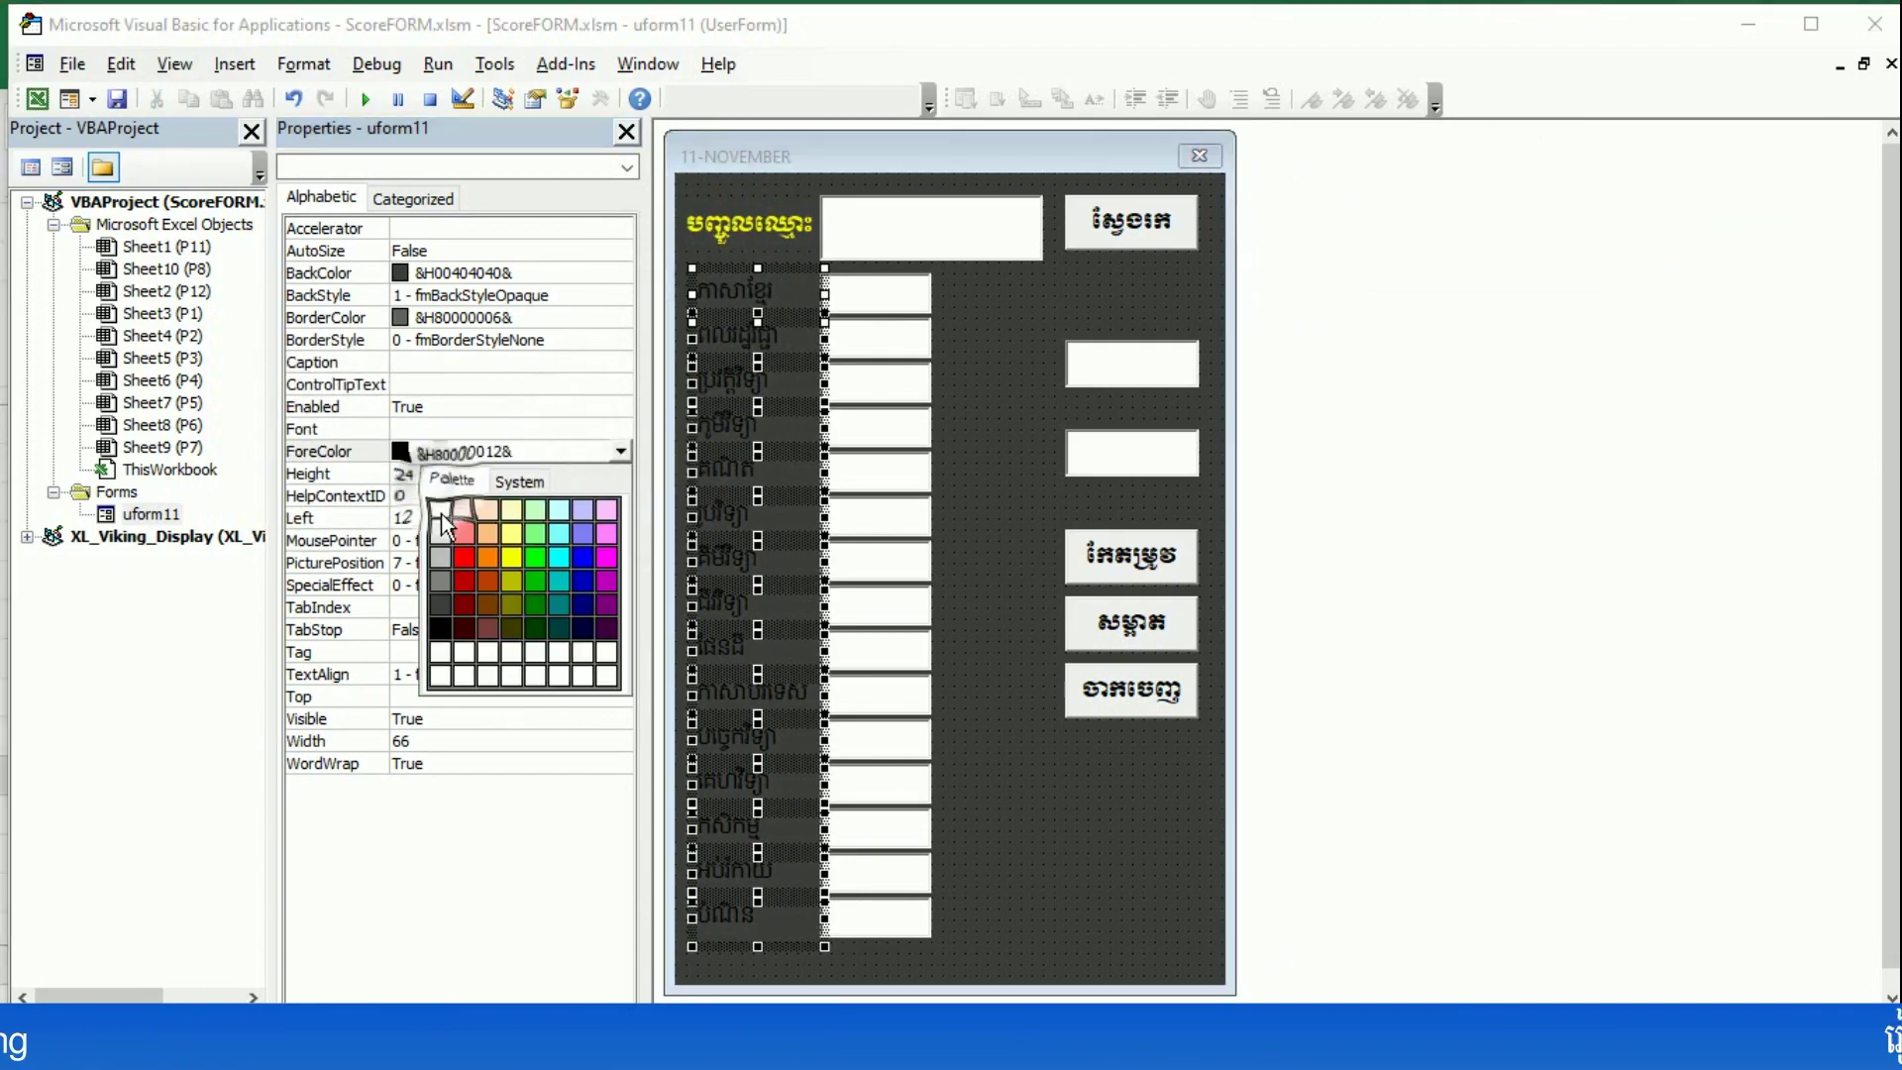
click(441, 511)
click(1032, 818)
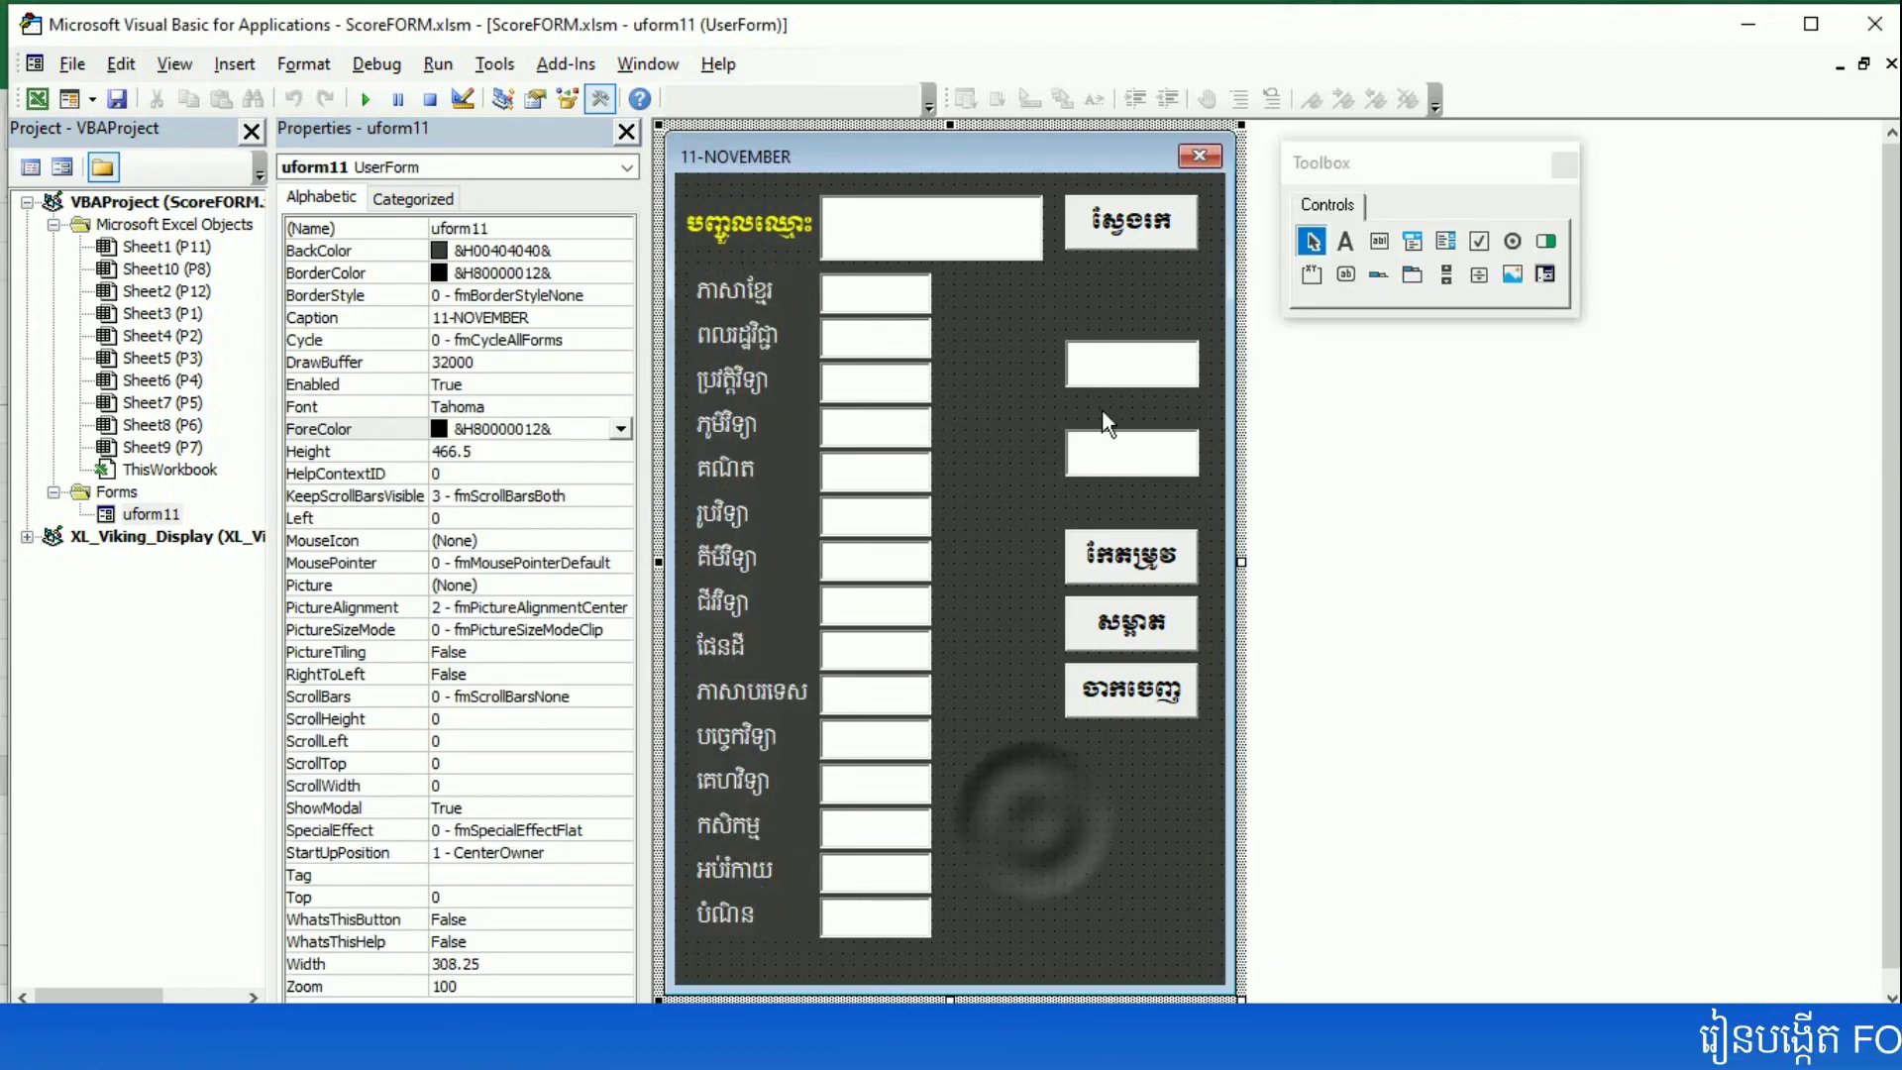
- Test-run the form over the sheet, close it, and return to the VBA form design
click(368, 101)
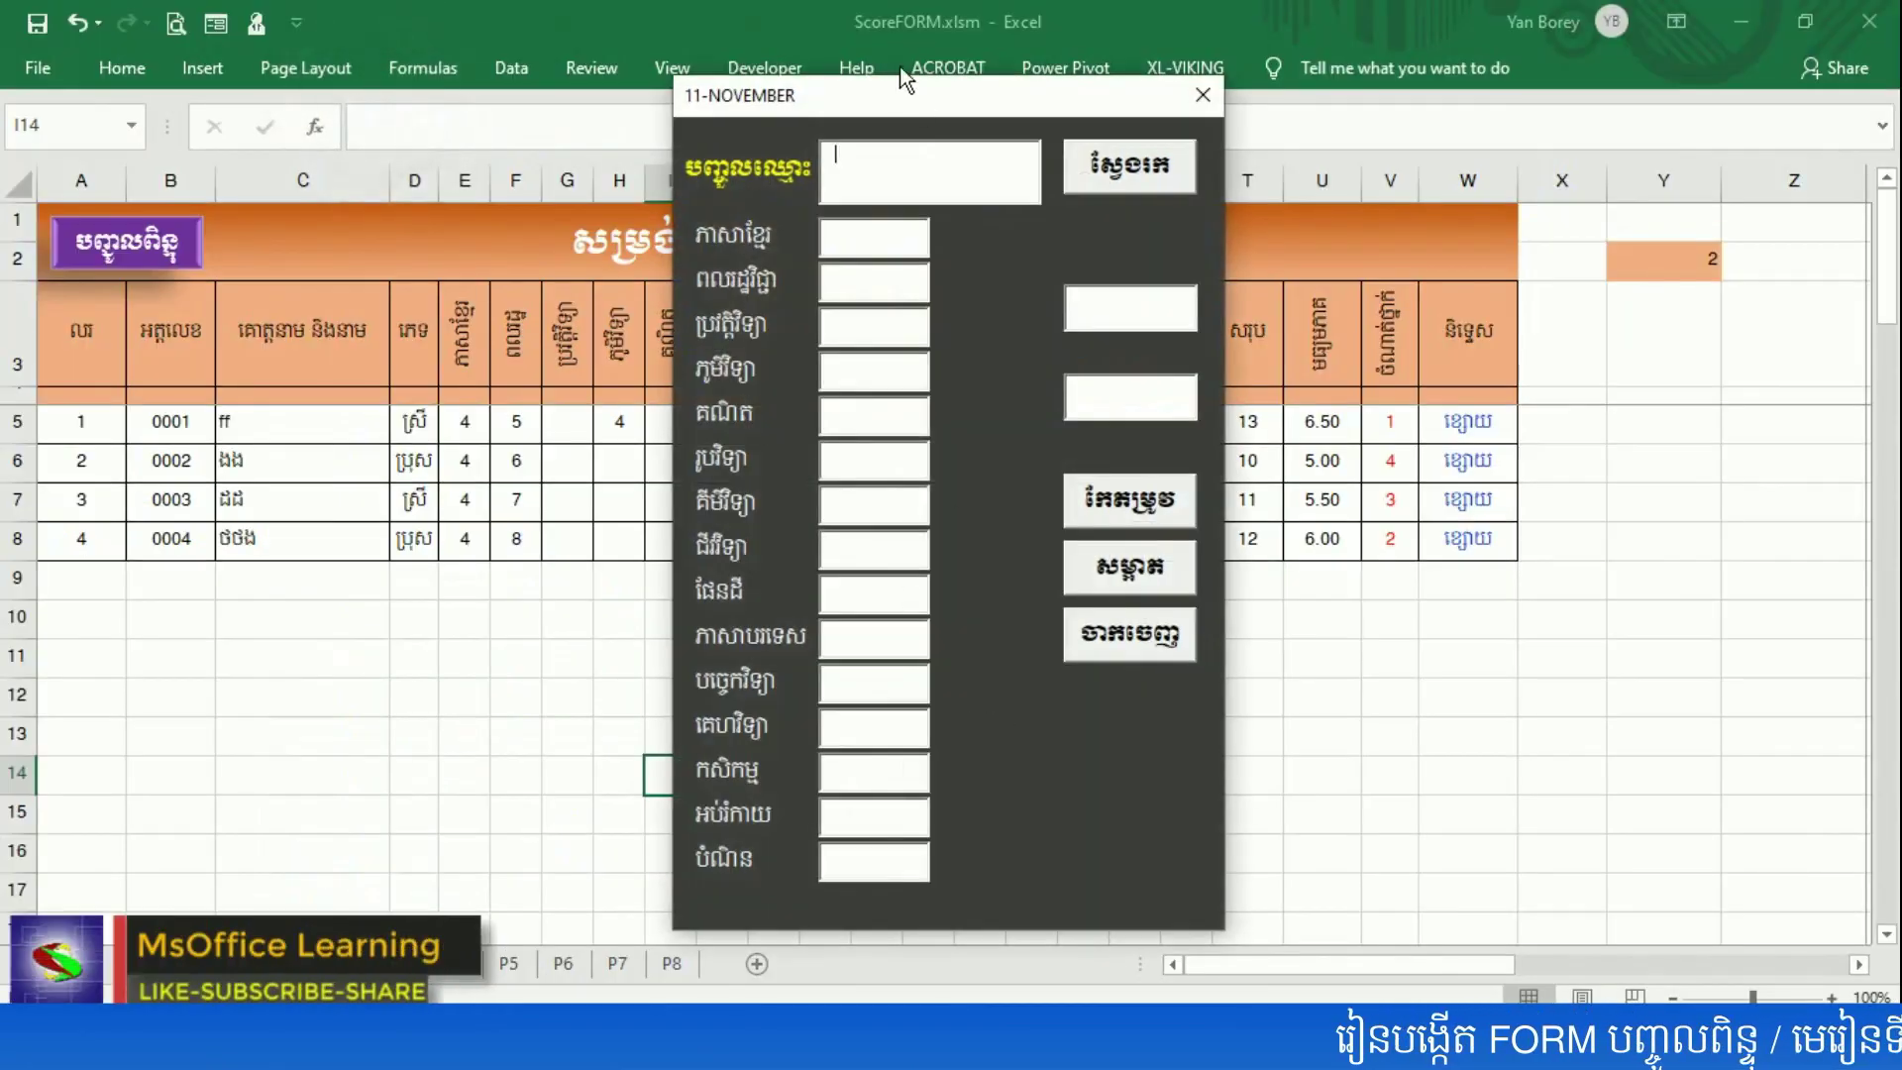
drag(885, 88, 919, 83)
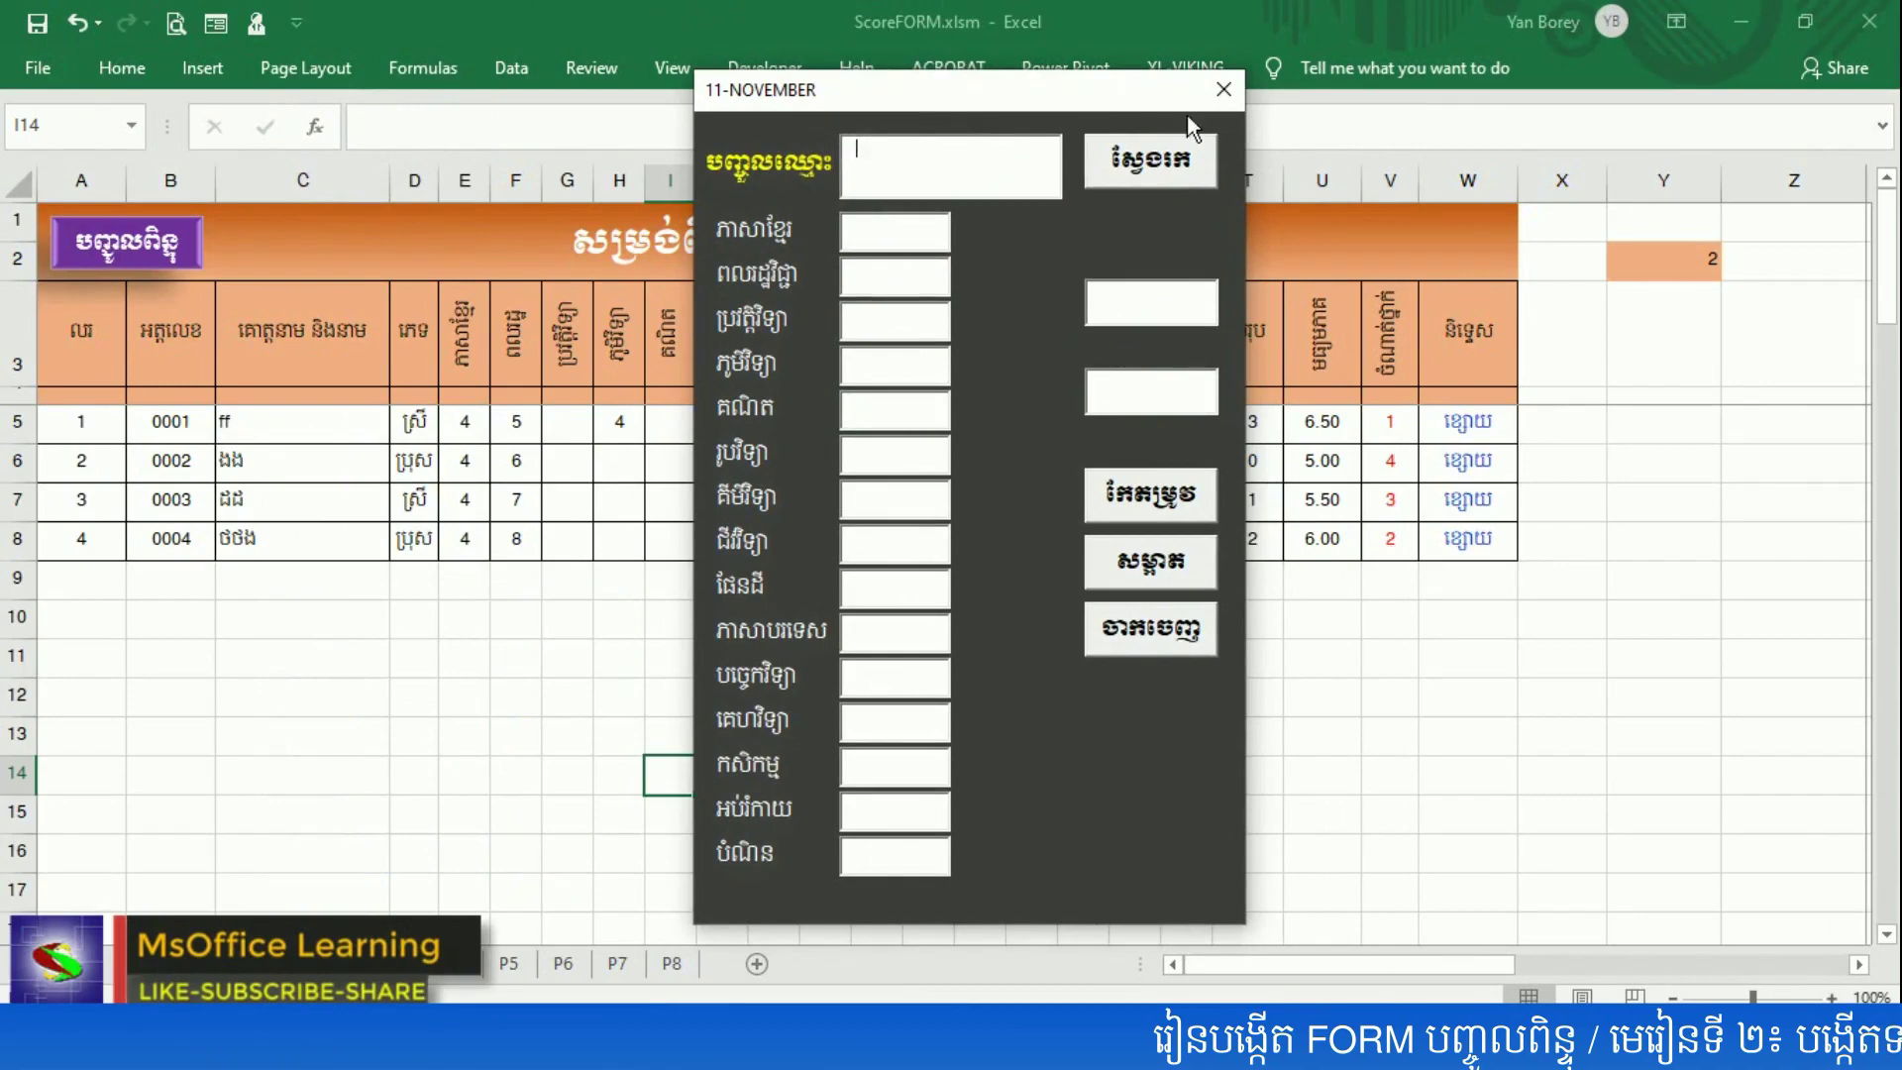
click(1235, 93)
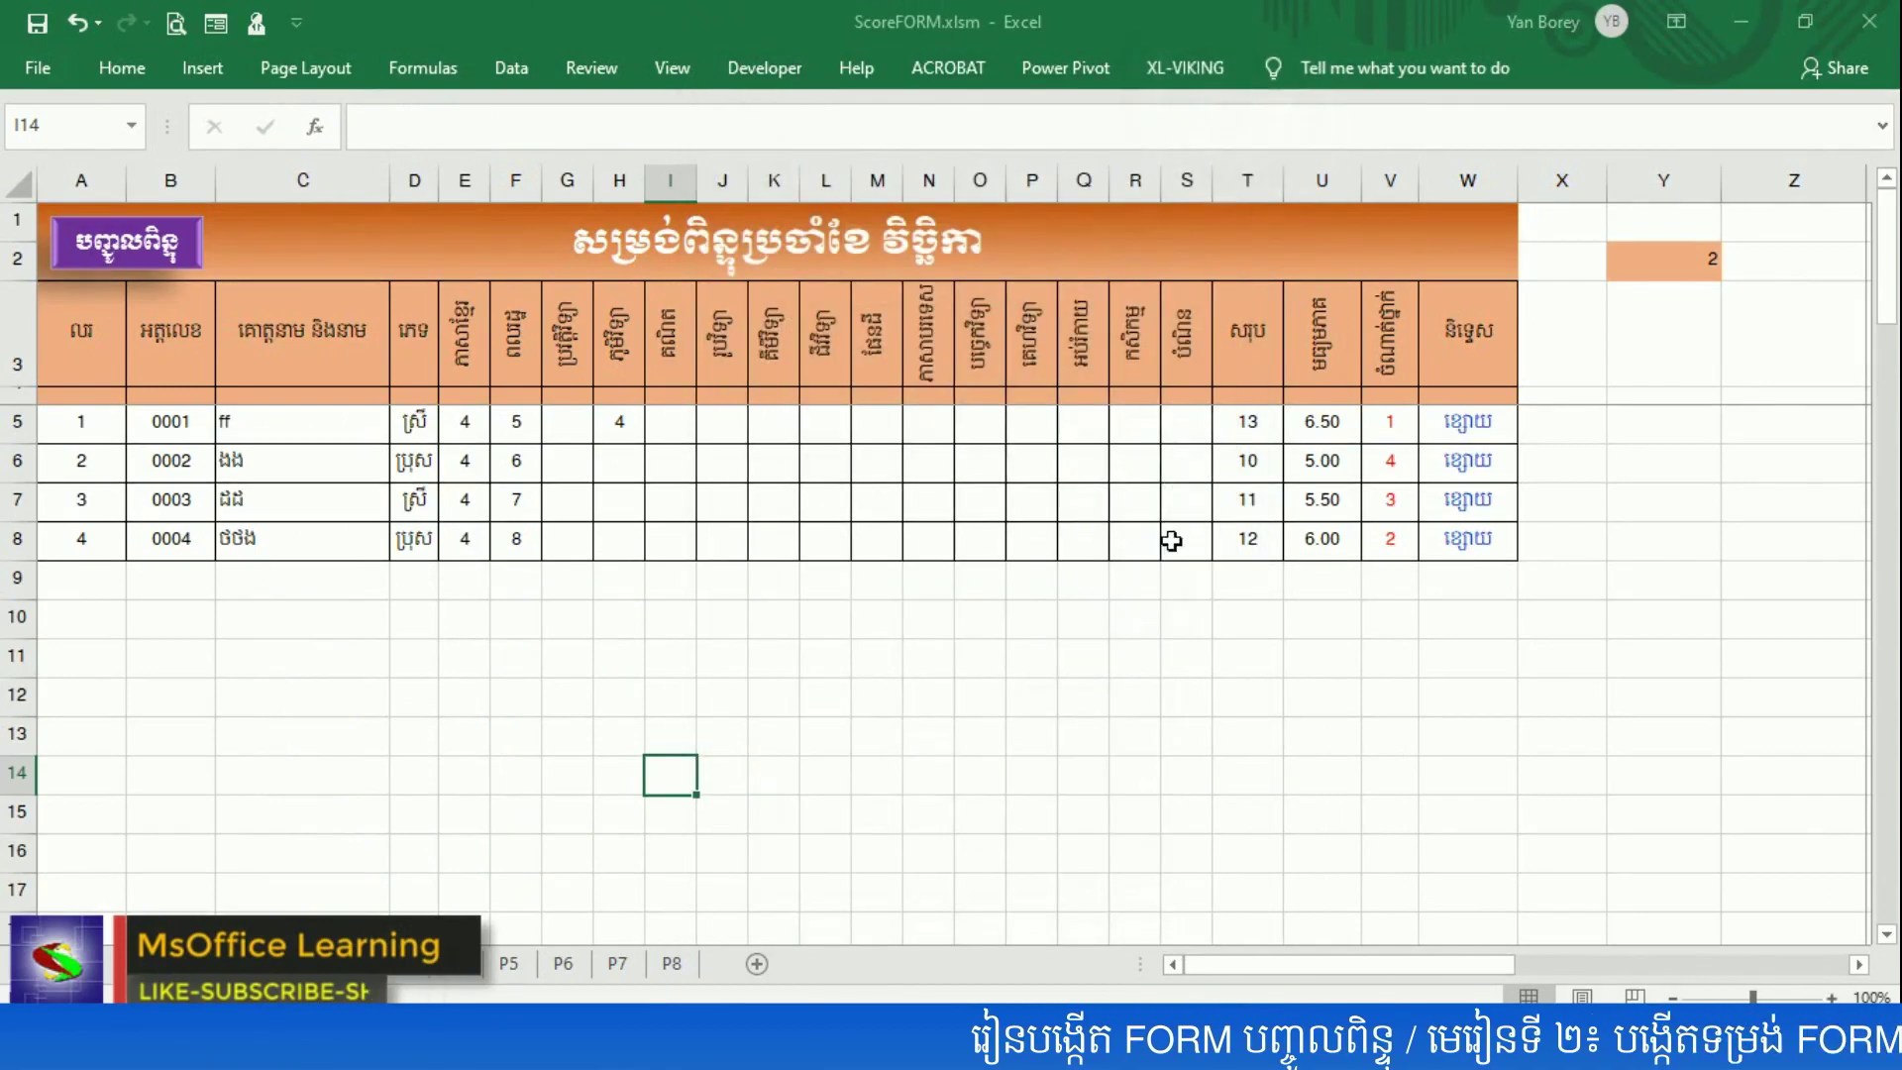
click(1193, 1040)
click(1260, 963)
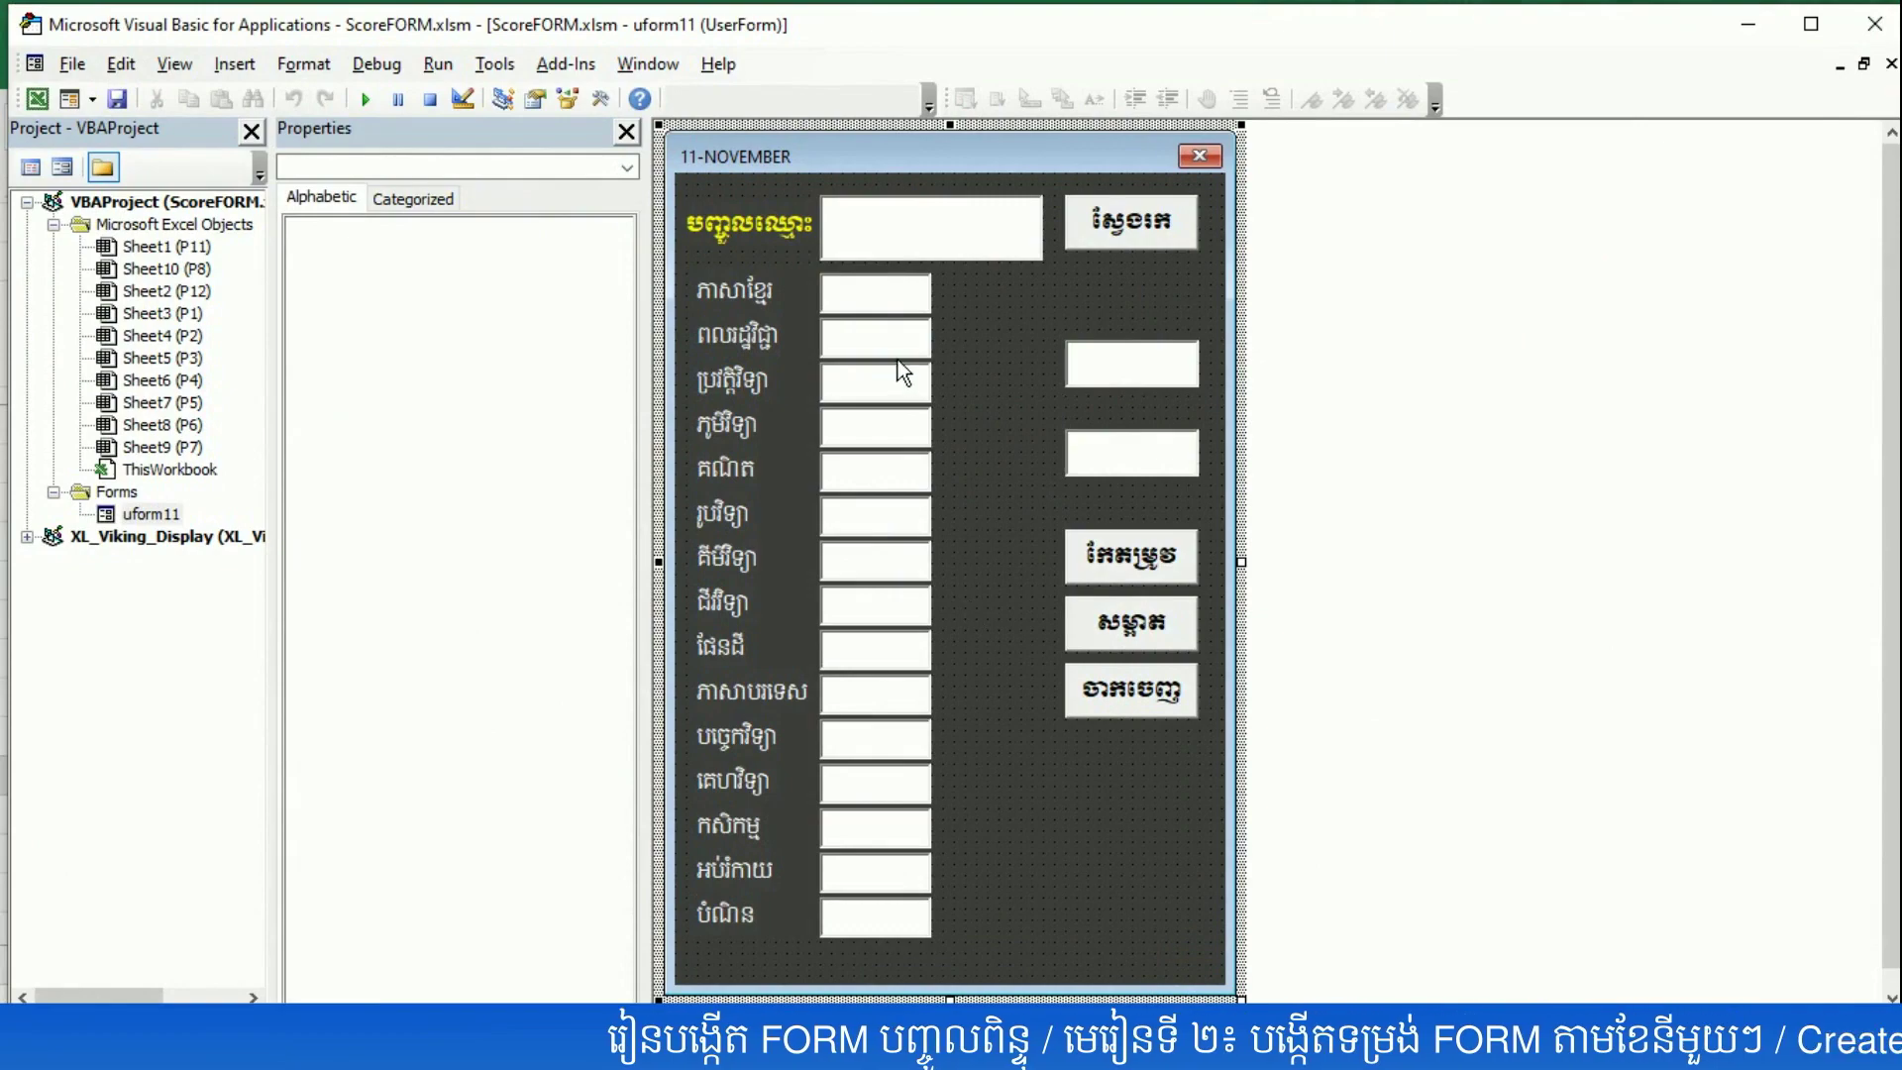
click(891, 242)
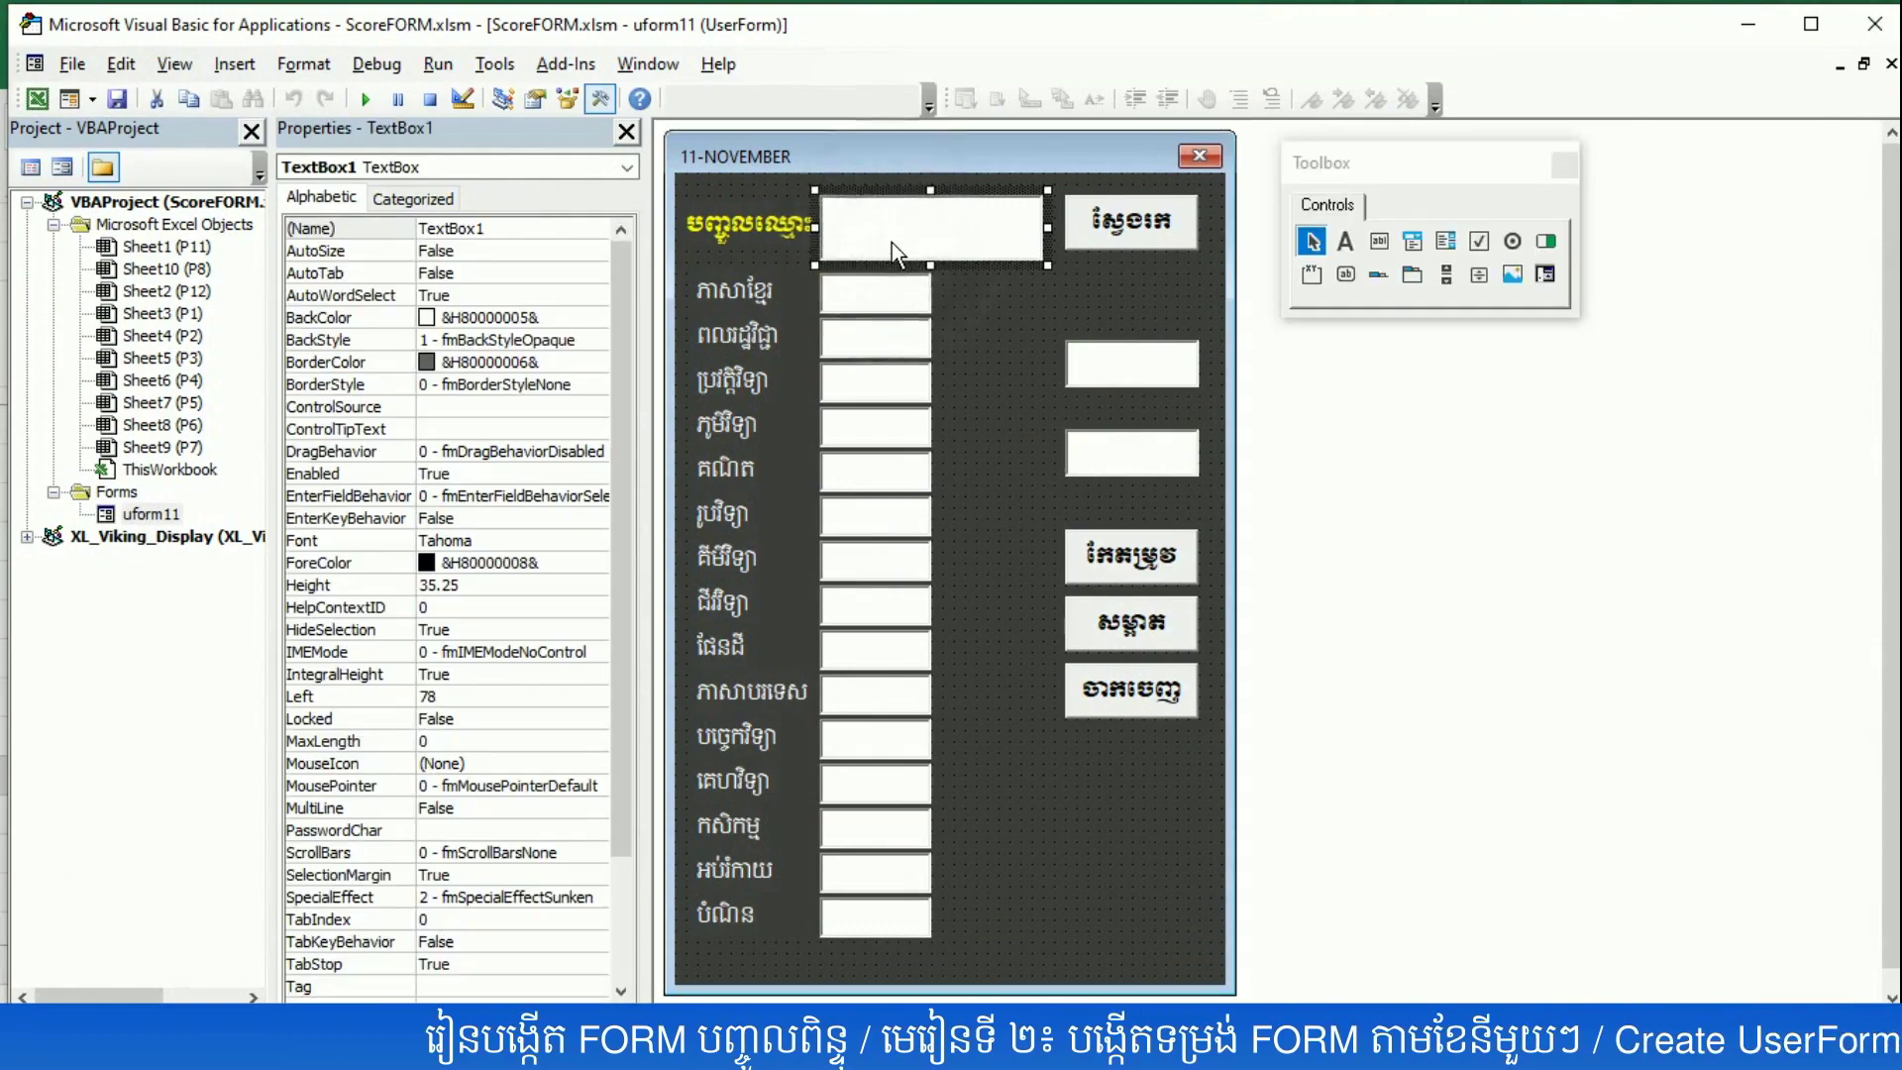
click(369, 99)
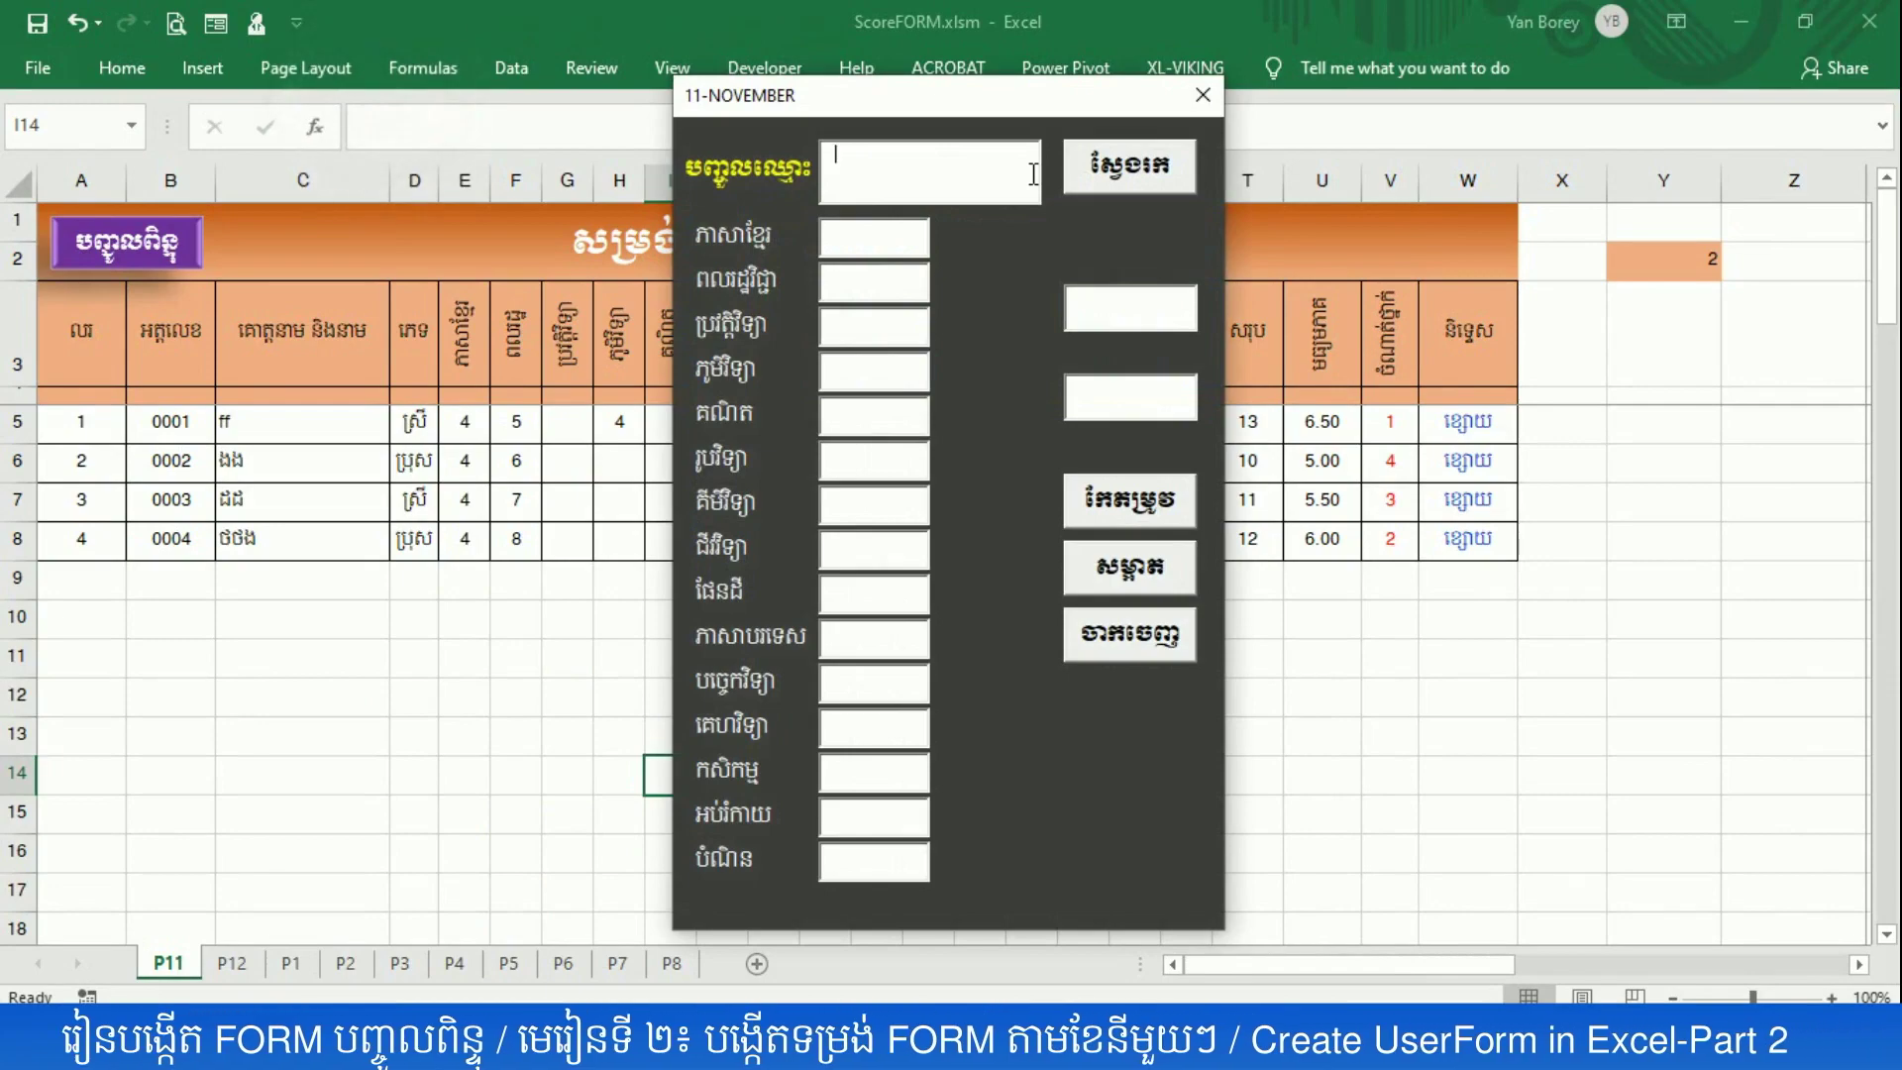
text(ស្រីកម្ពជា)
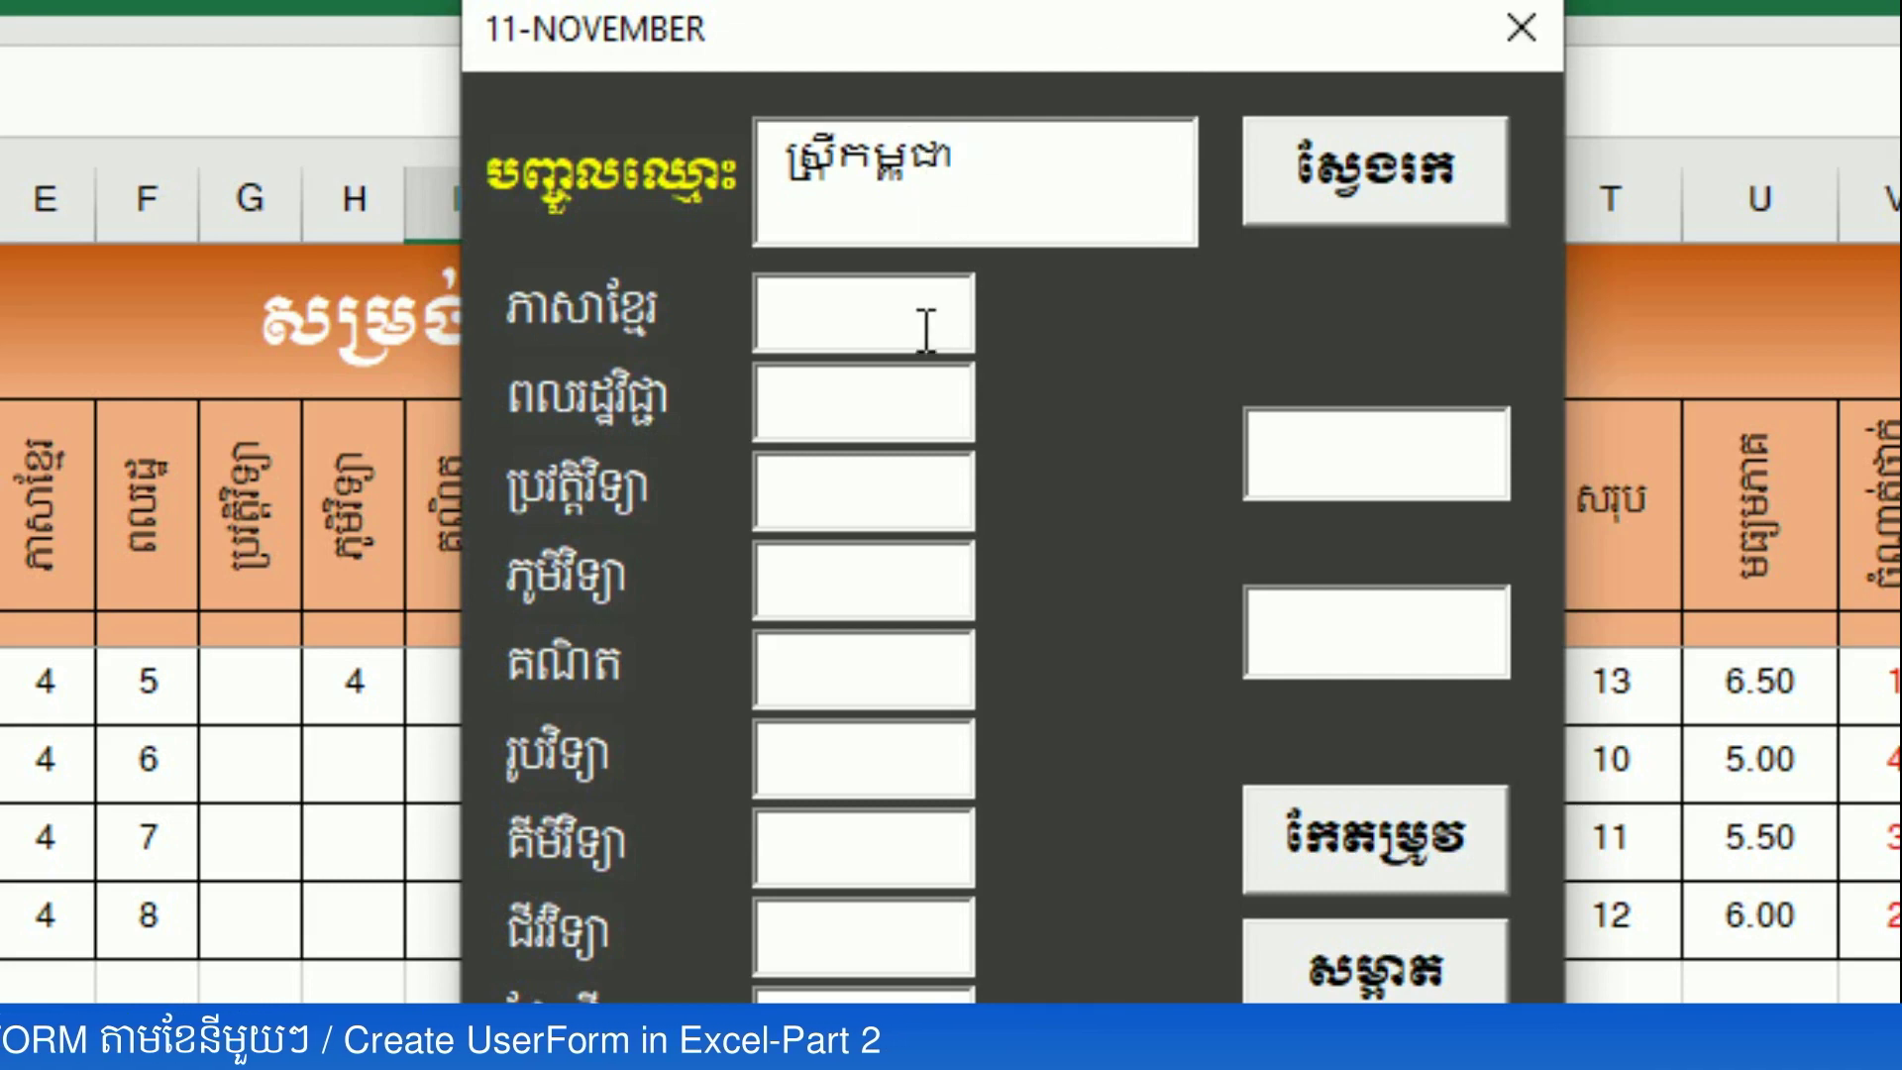
click(888, 325)
text(24244)
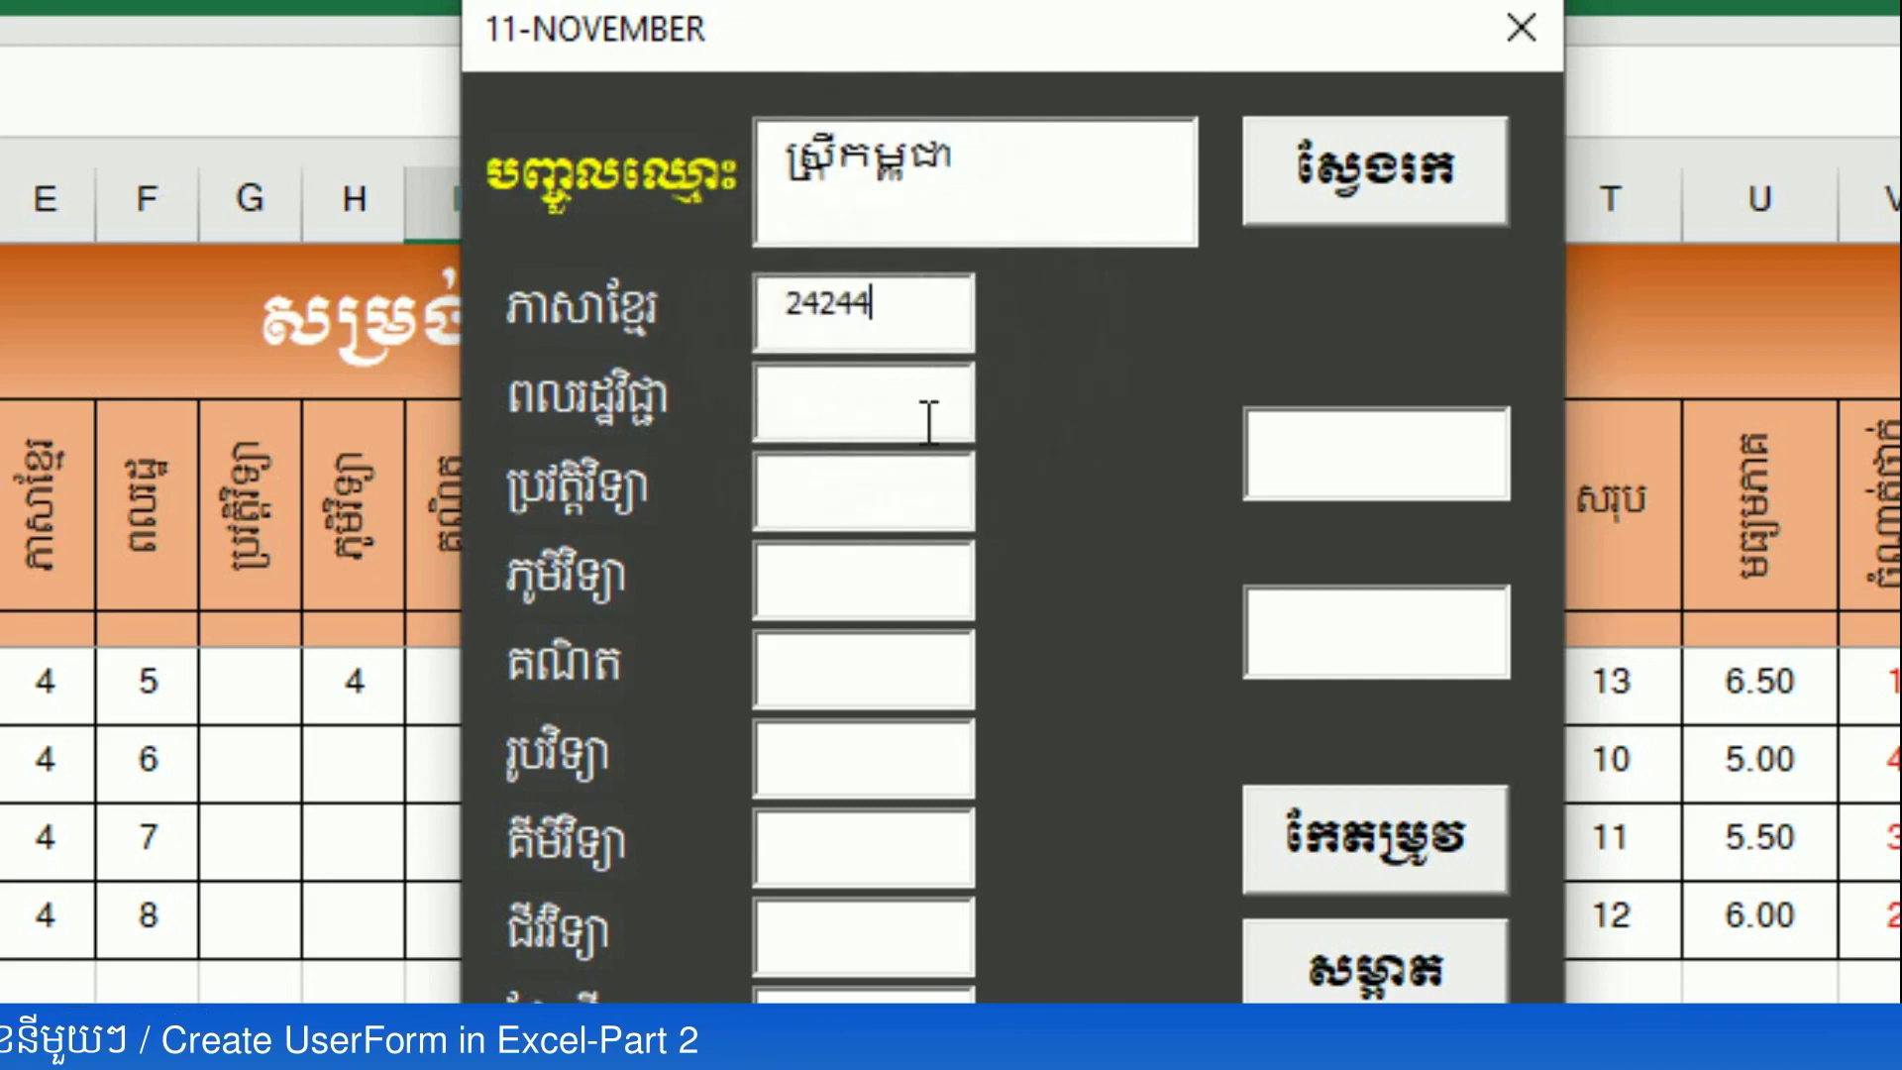
click(895, 494)
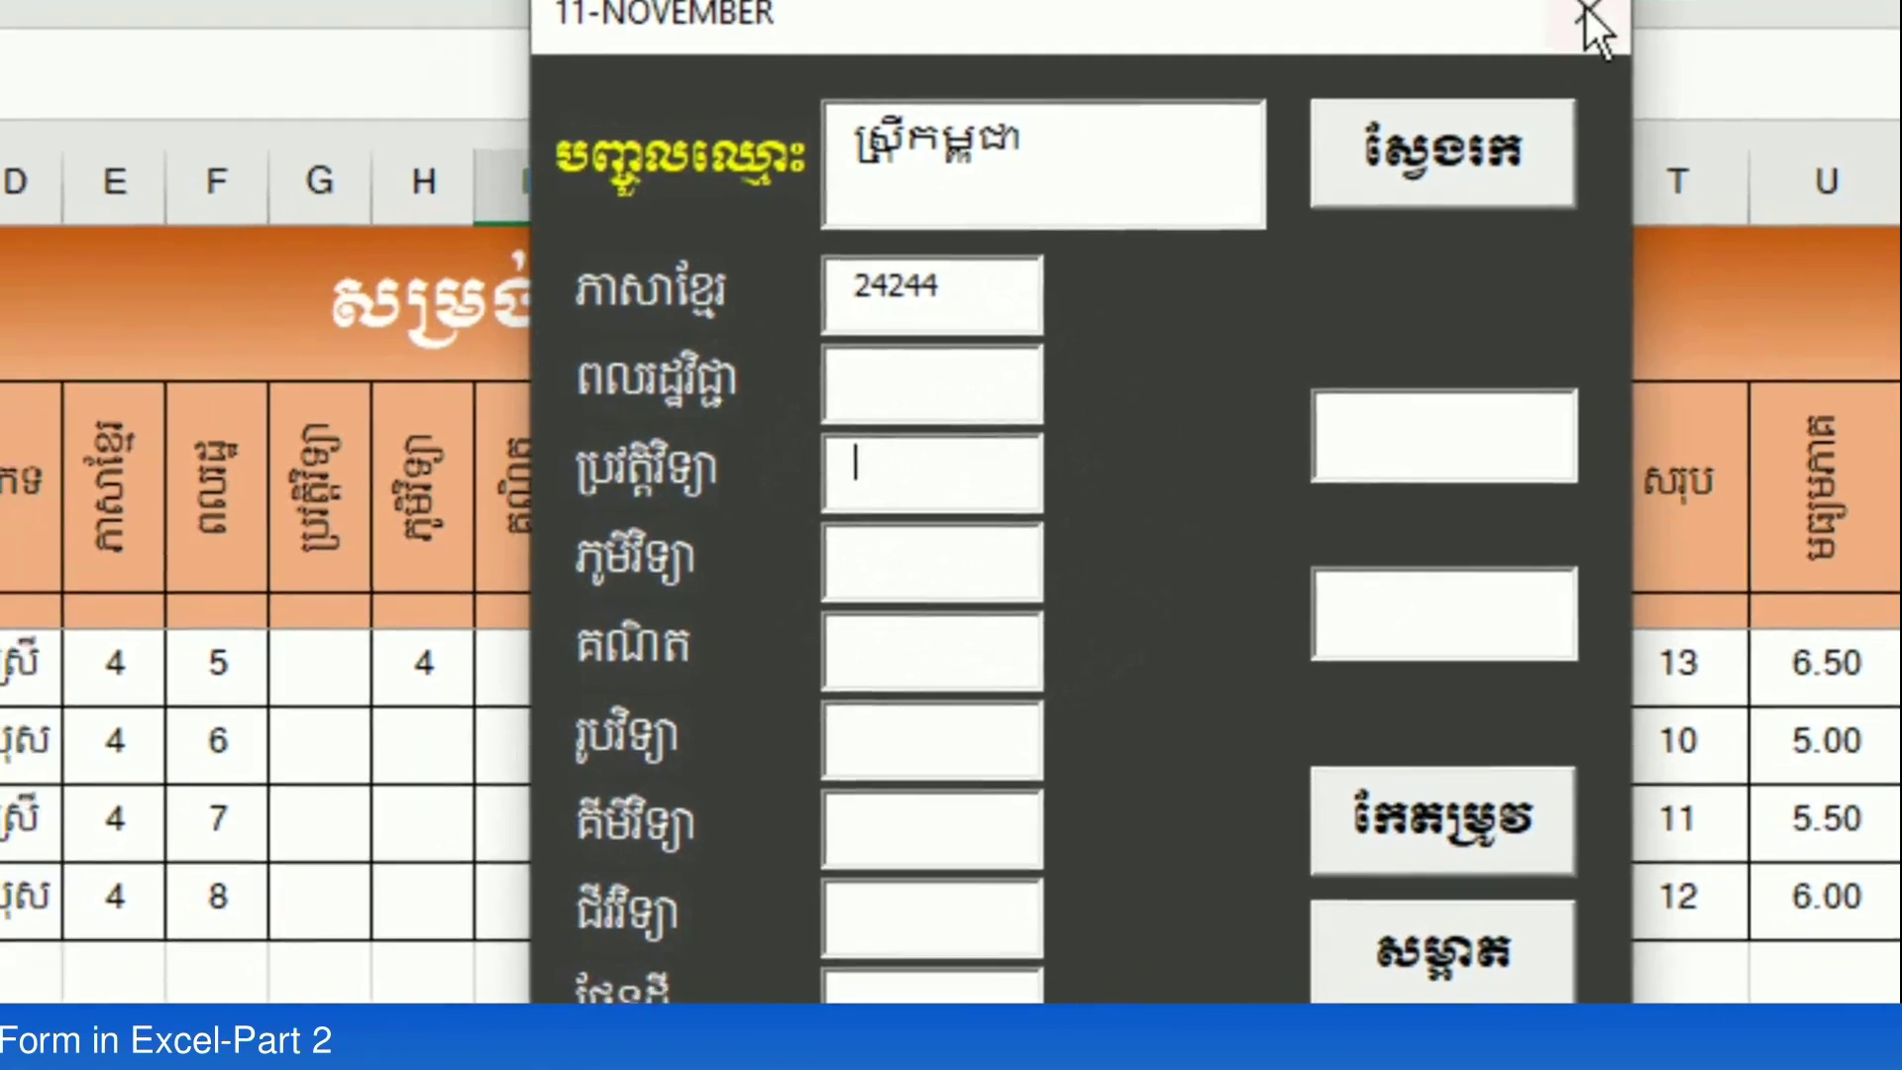
click(1521, 27)
click(1328, 186)
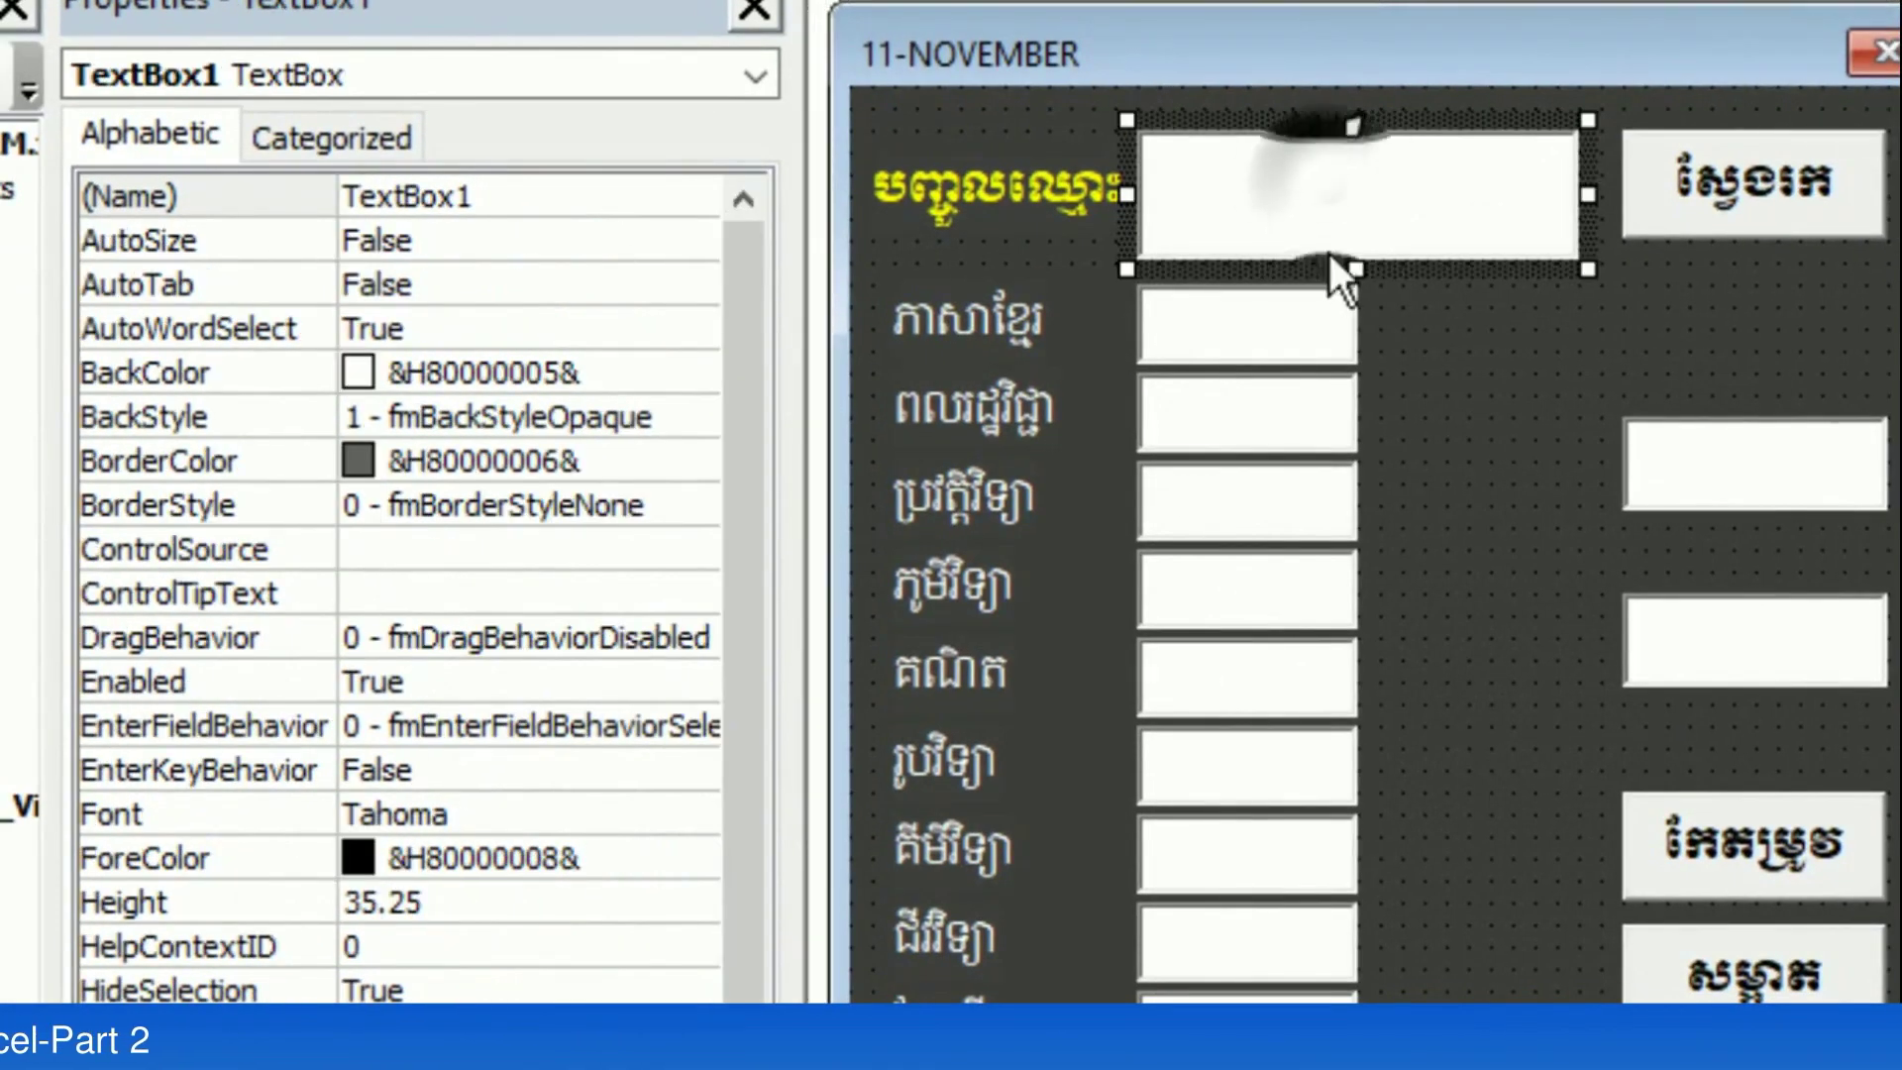
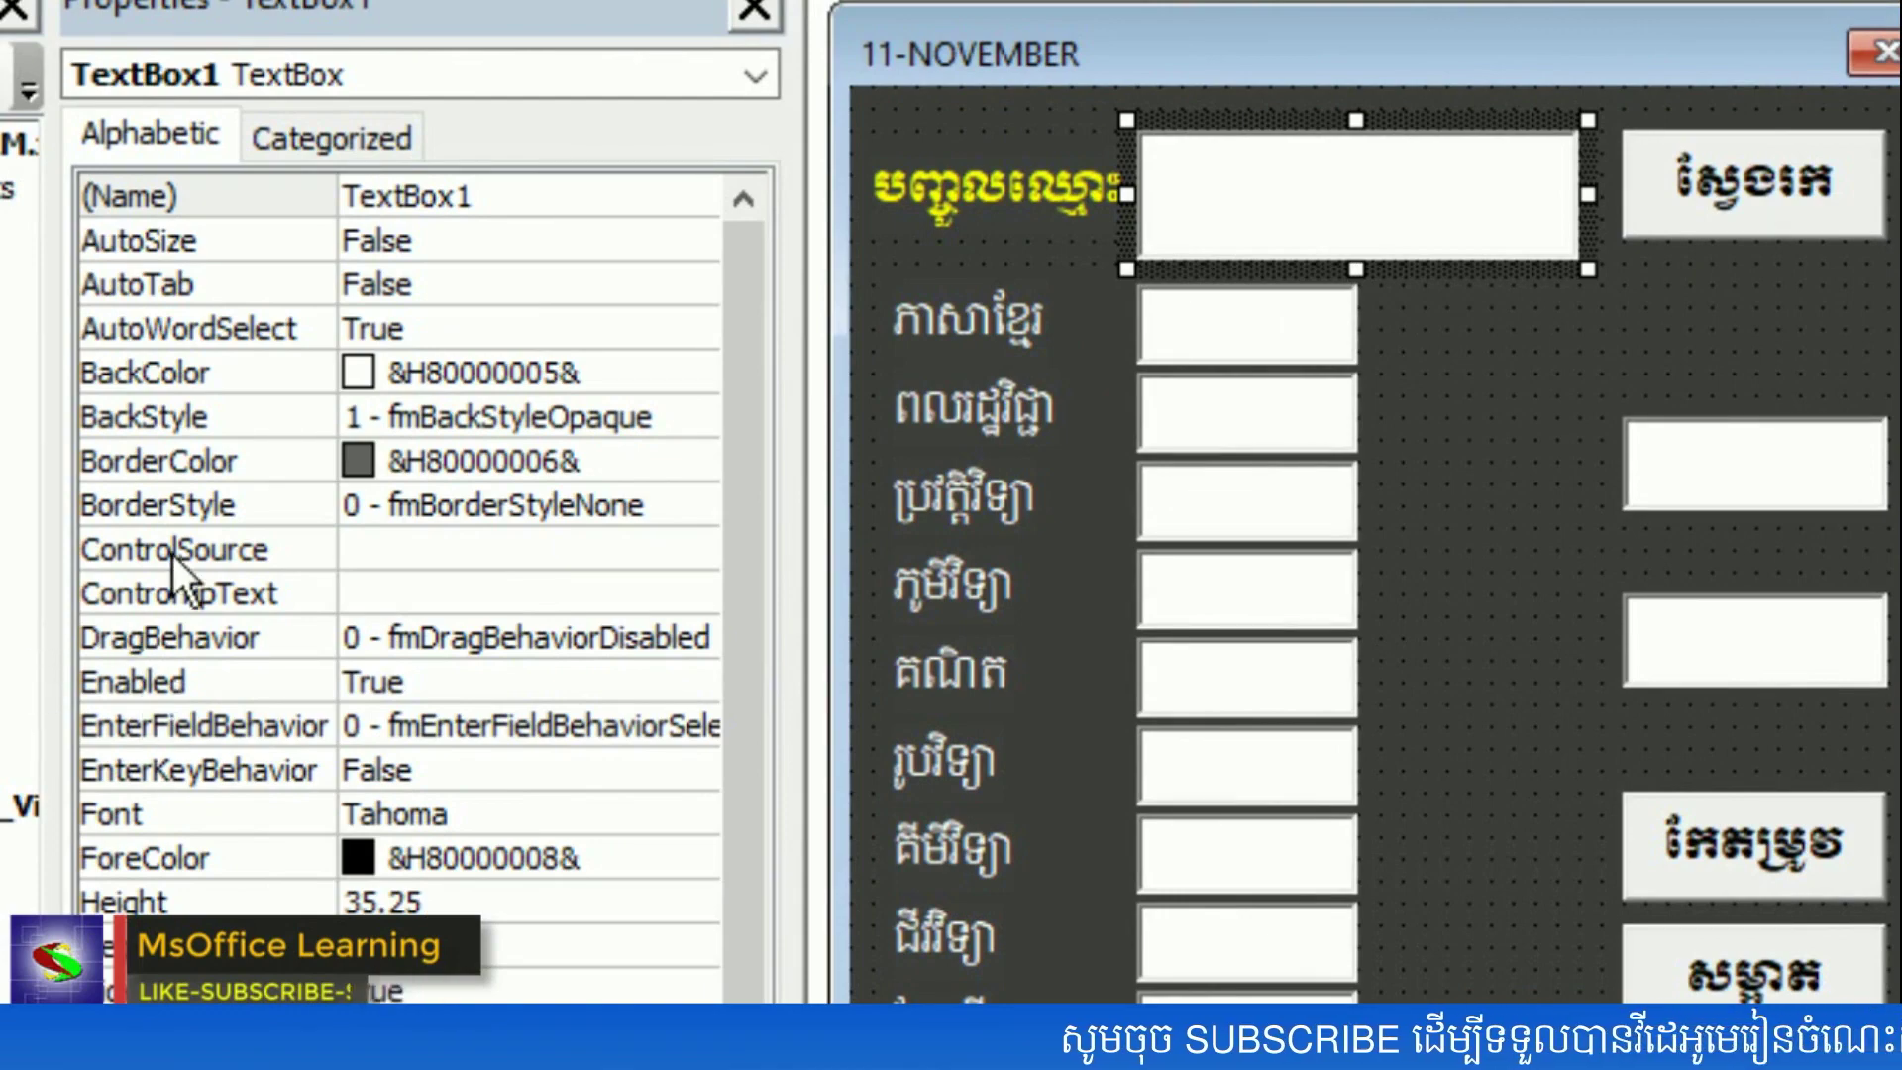
- Set TextBox1's Font property to Khmer OS Content, size 12
click(153, 810)
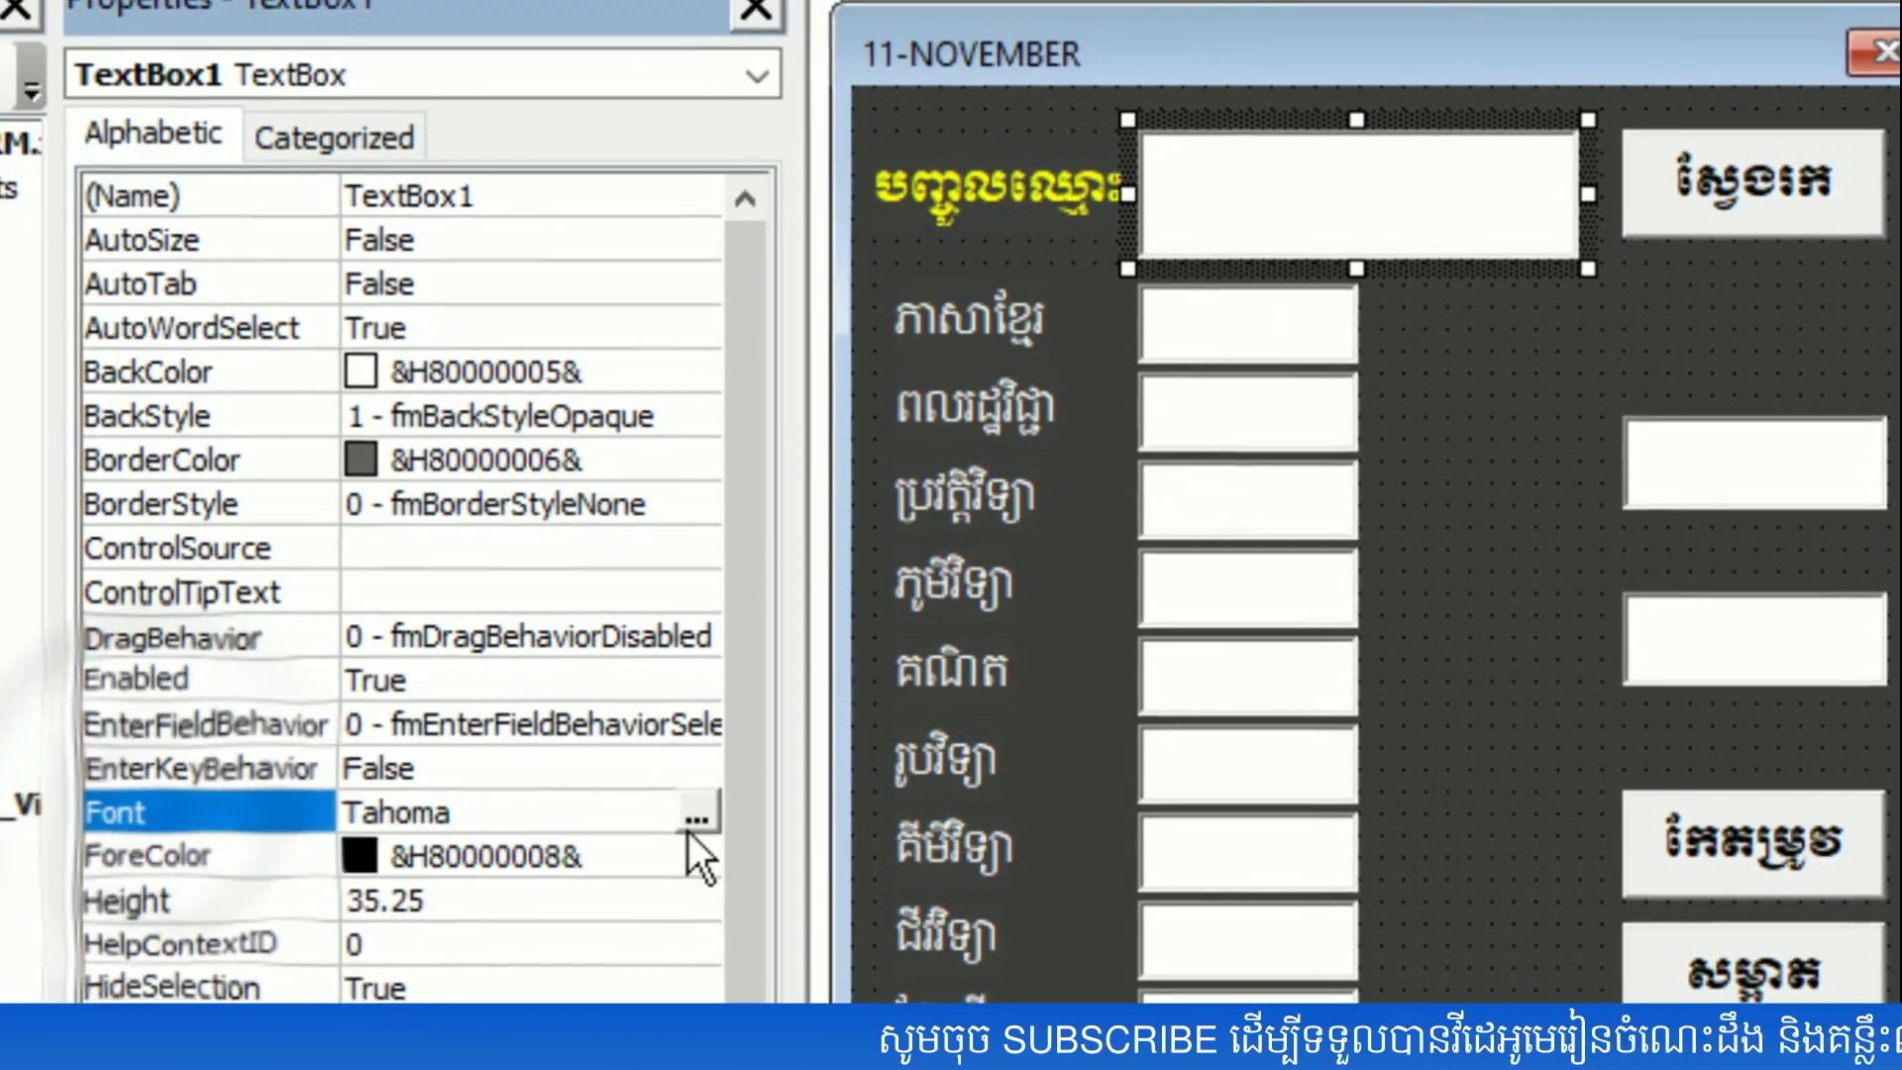
click(692, 820)
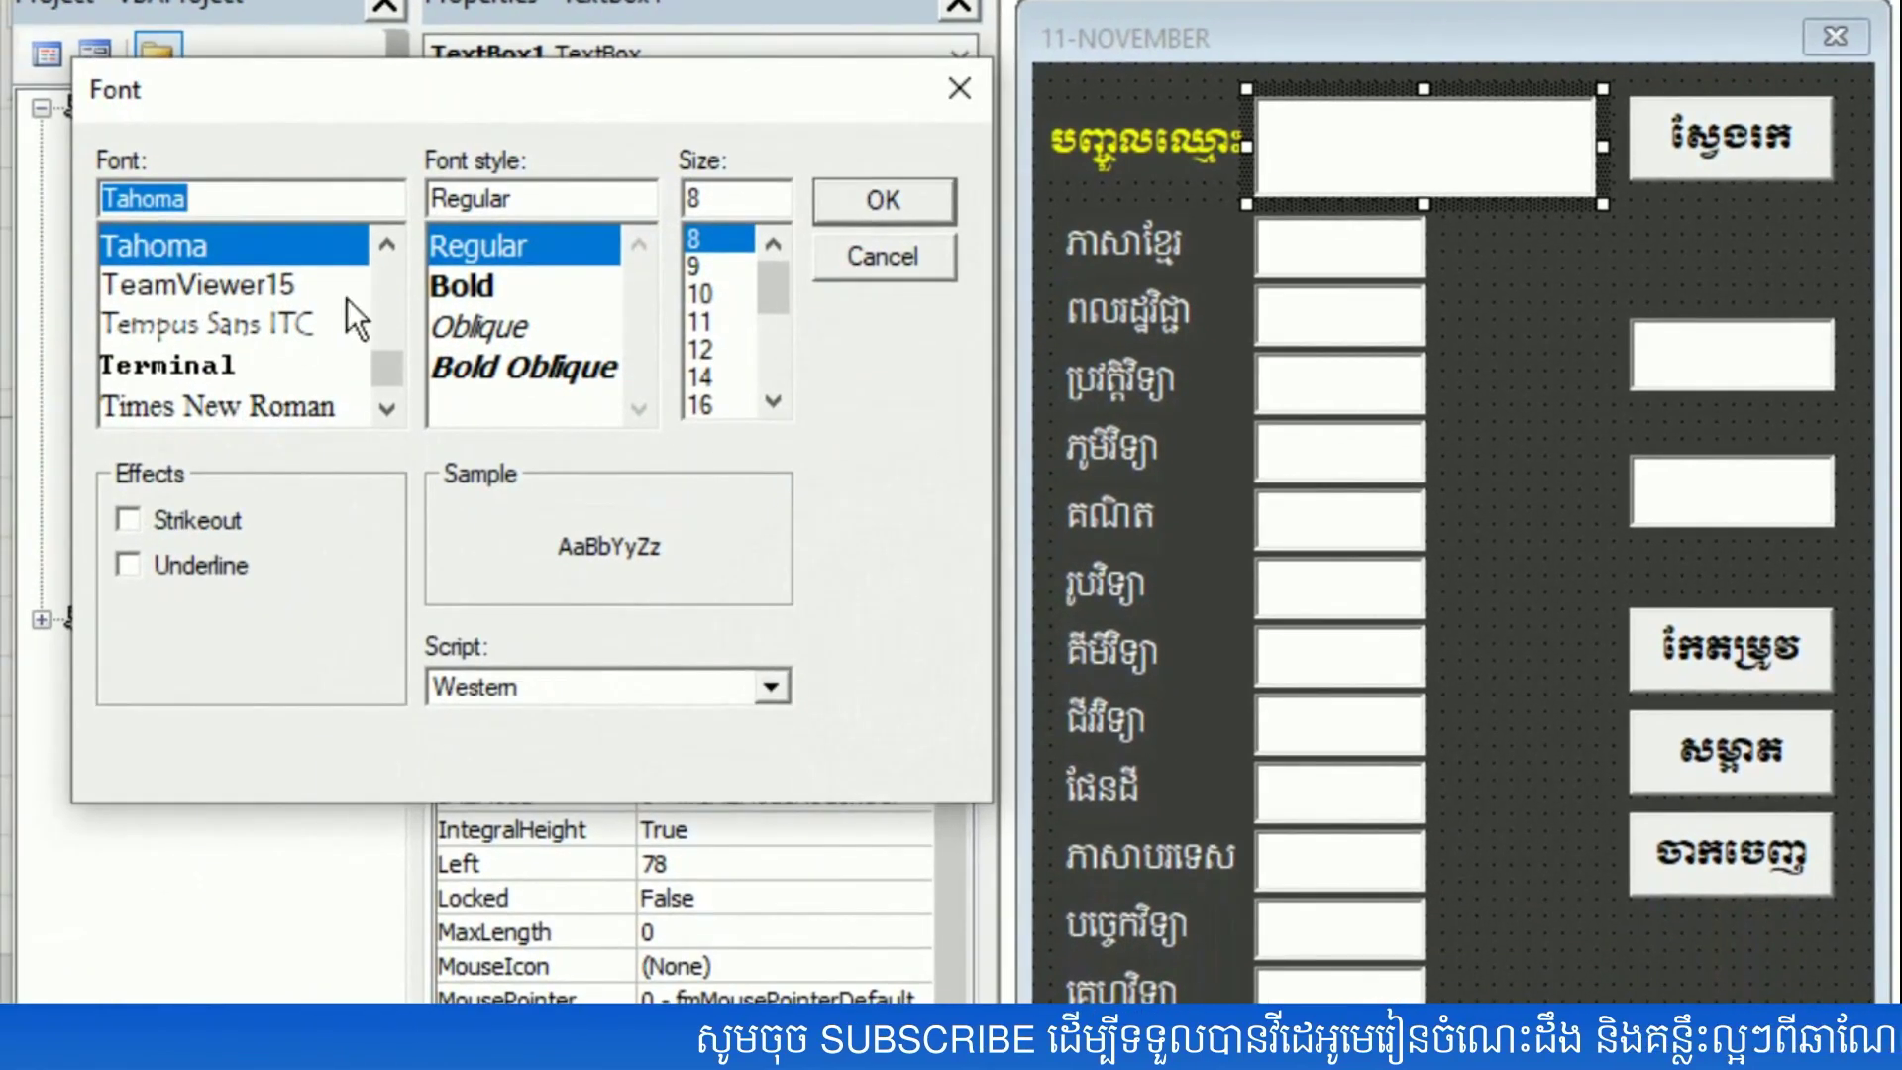
drag(390, 375, 394, 343)
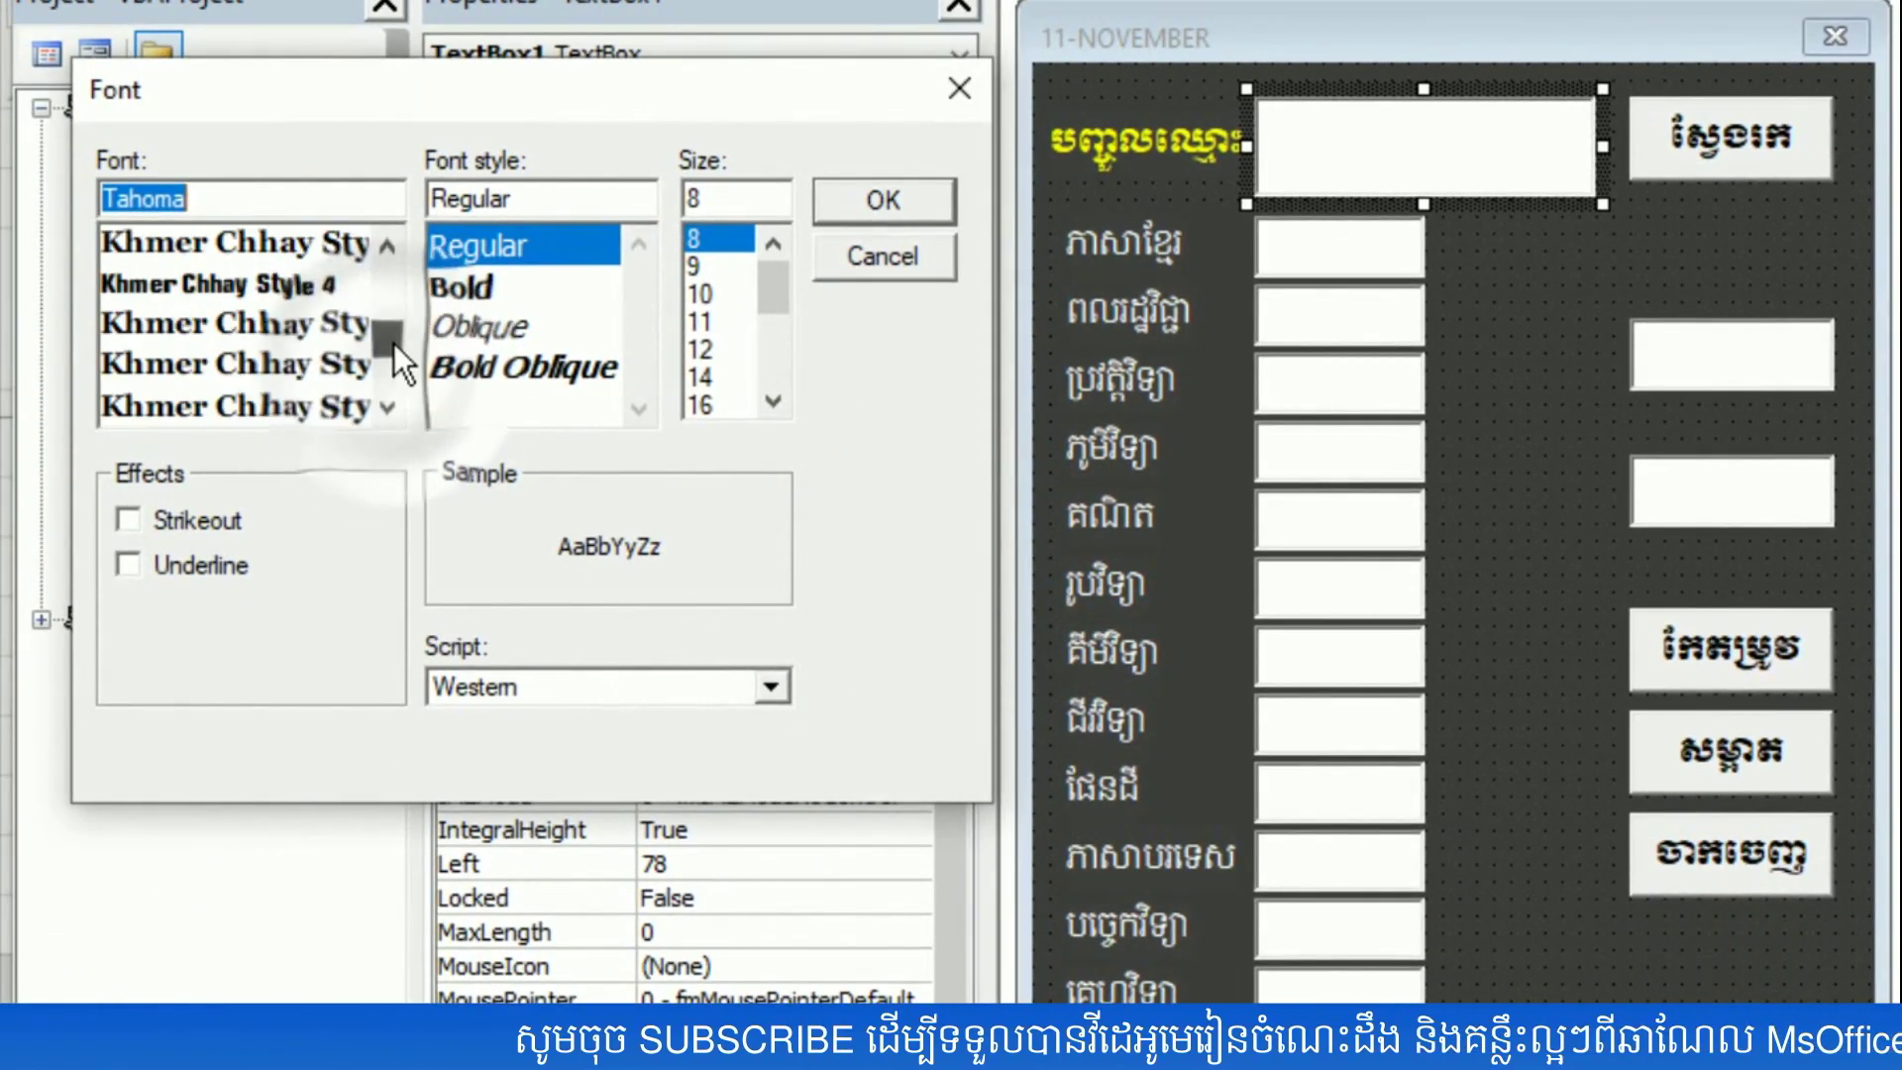
scroll(295, 330, down, 1)
scroll(295, 329, down, 2)
scroll(295, 329, down, 3)
scroll(295, 329, up, 1)
scroll(295, 329, up, 2)
scroll(295, 329, up, 3)
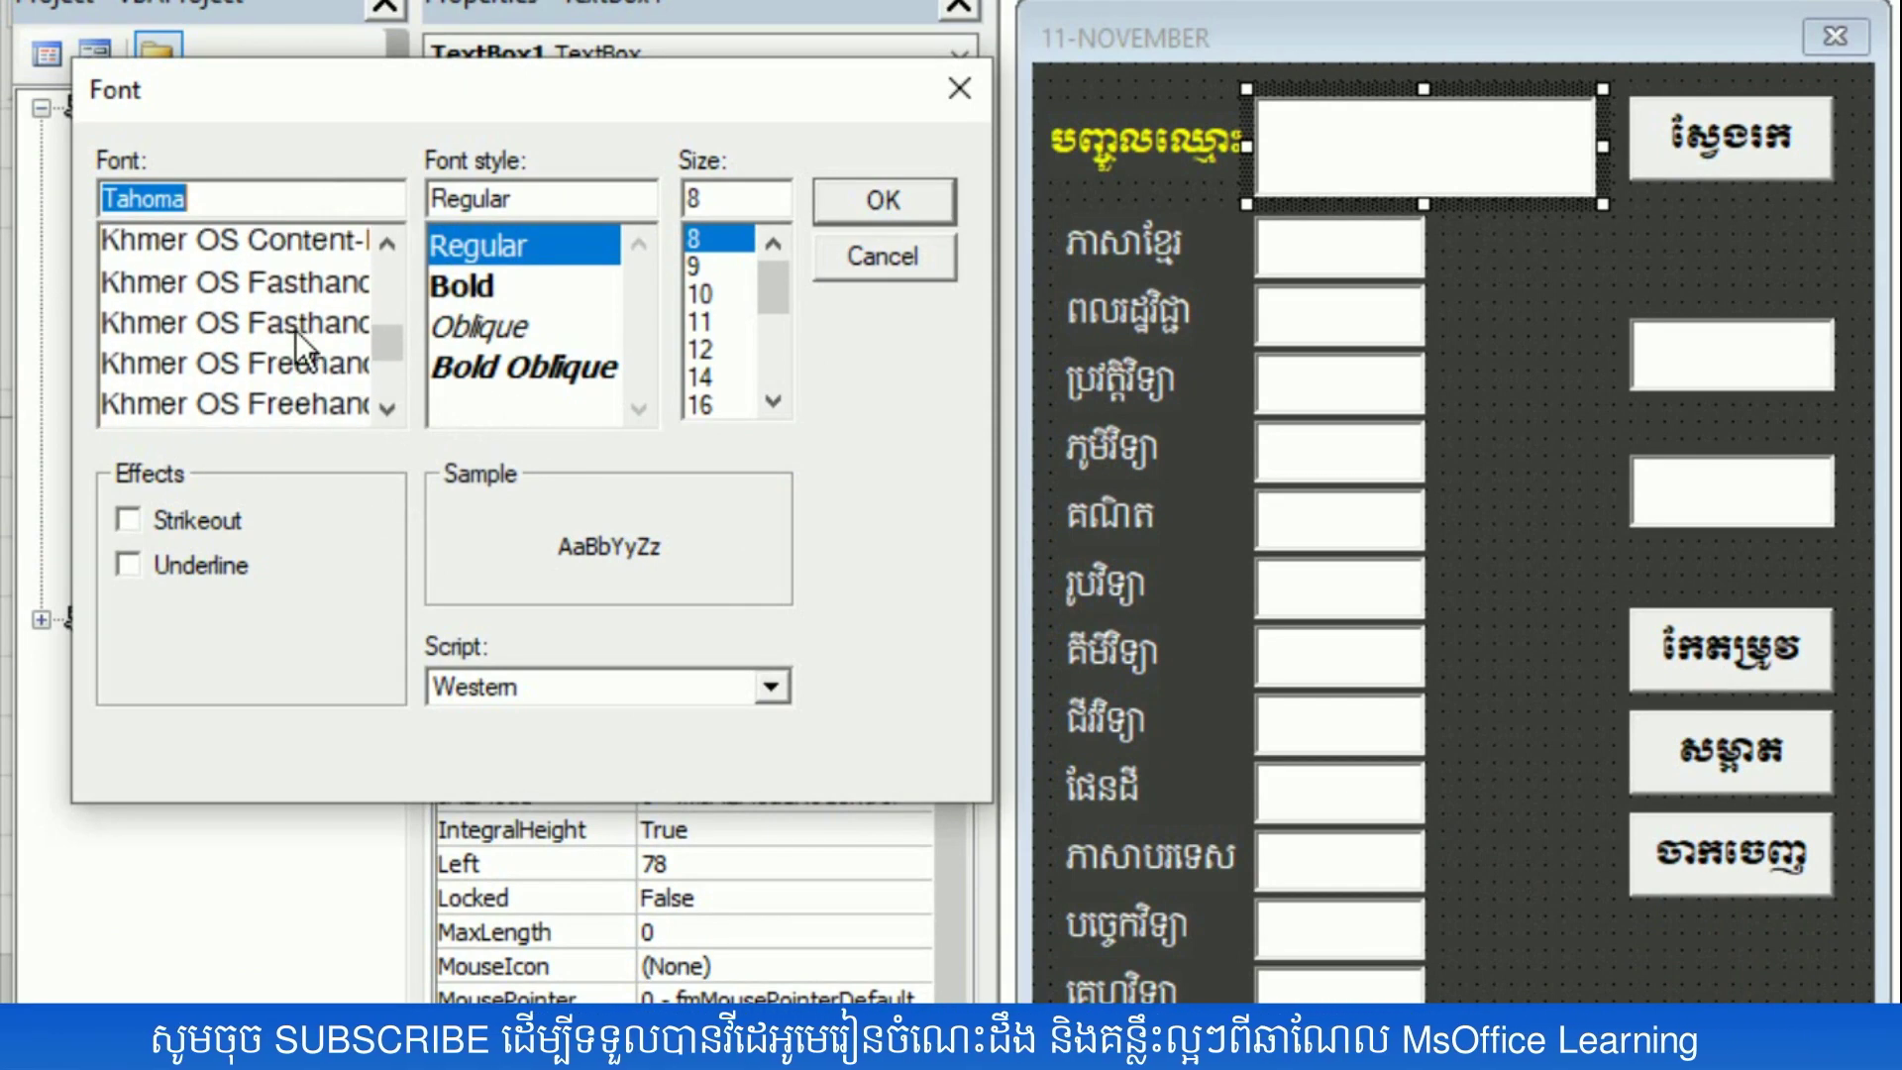
scroll(305, 319, up, 2)
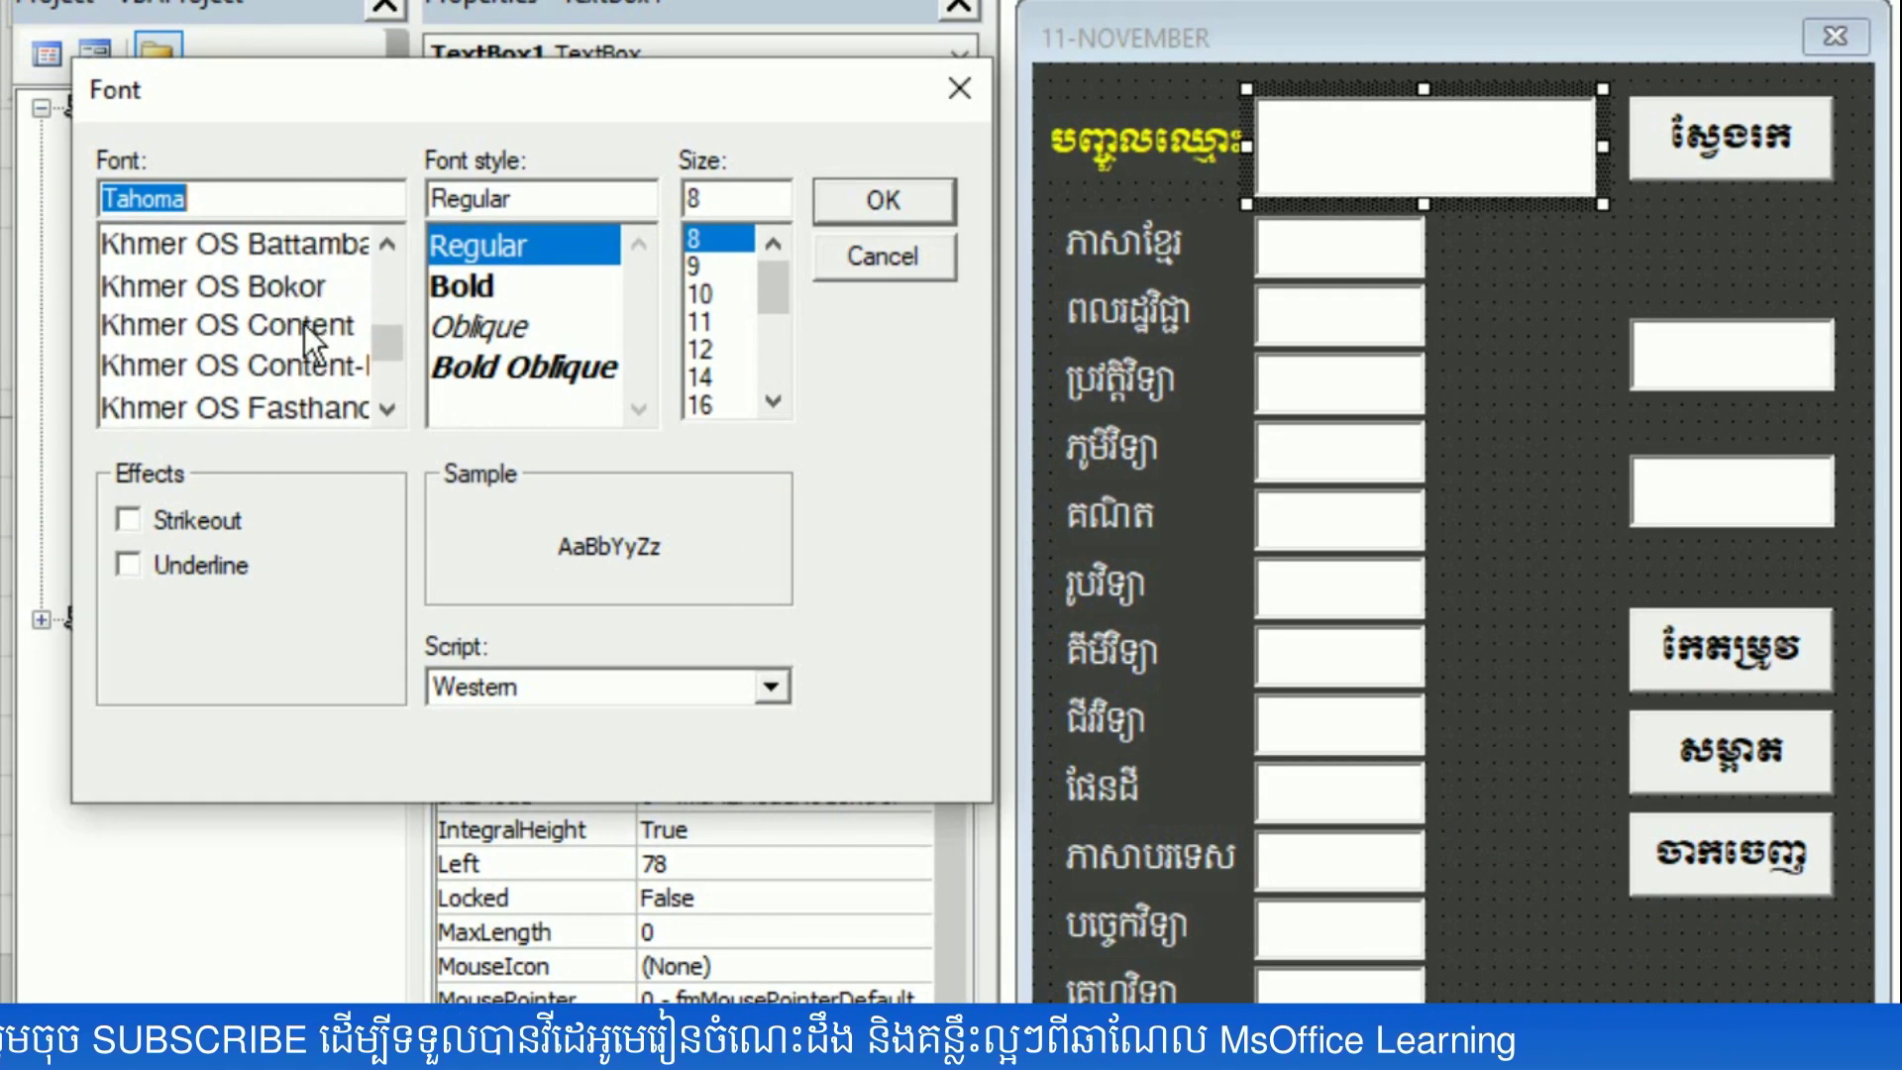
click(302, 325)
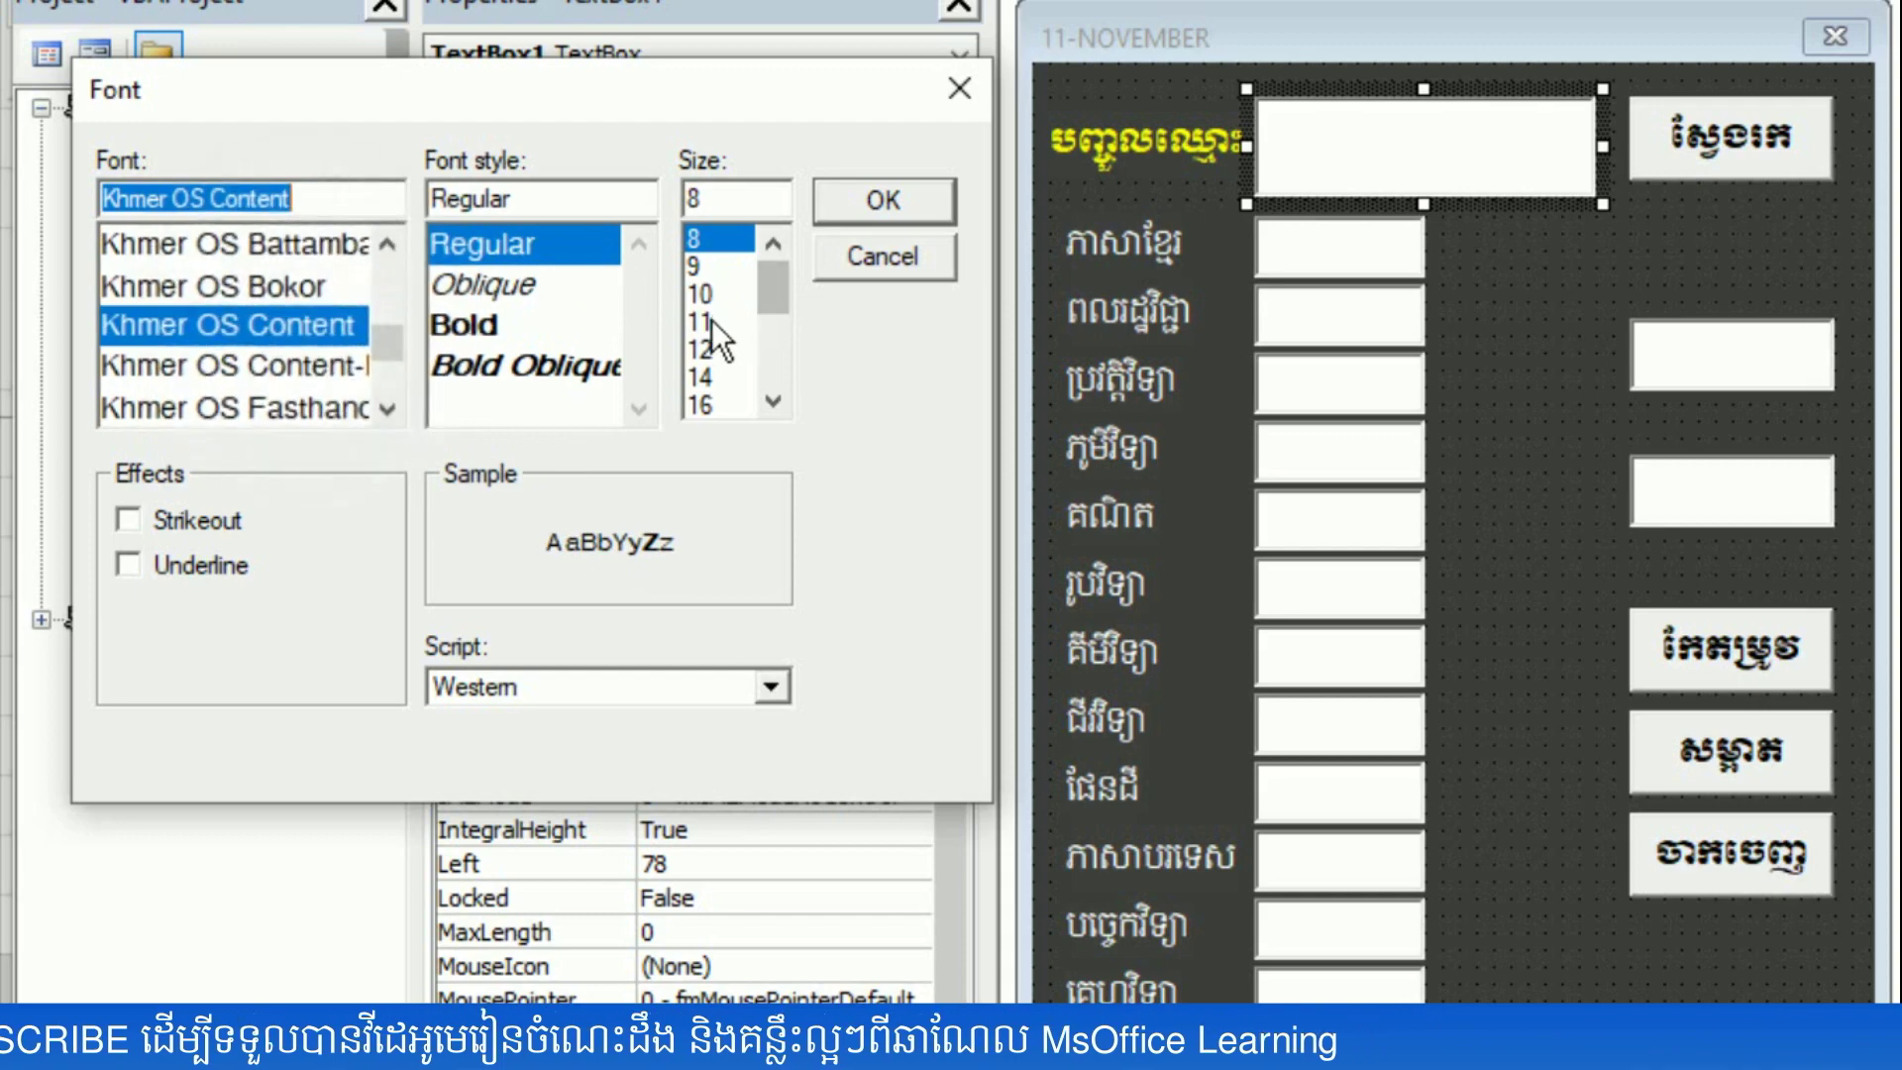
click(709, 347)
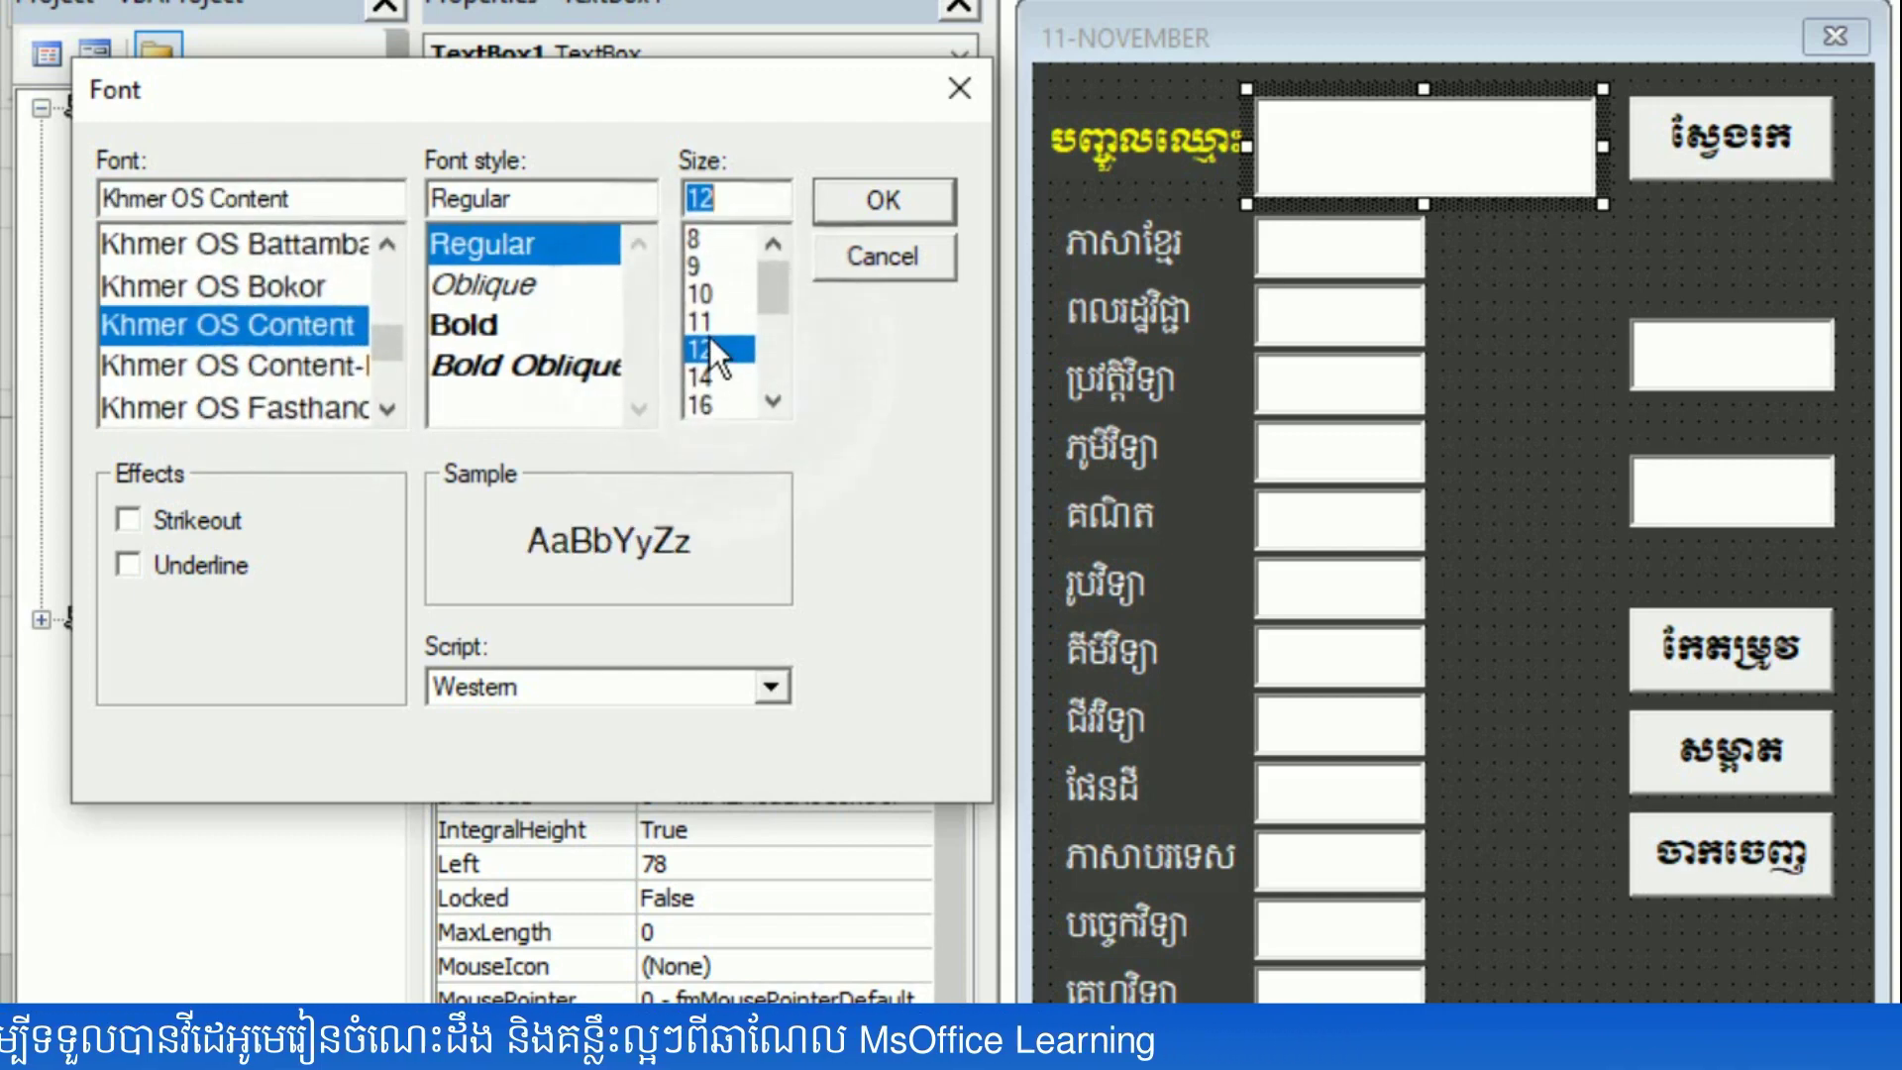
click(870, 204)
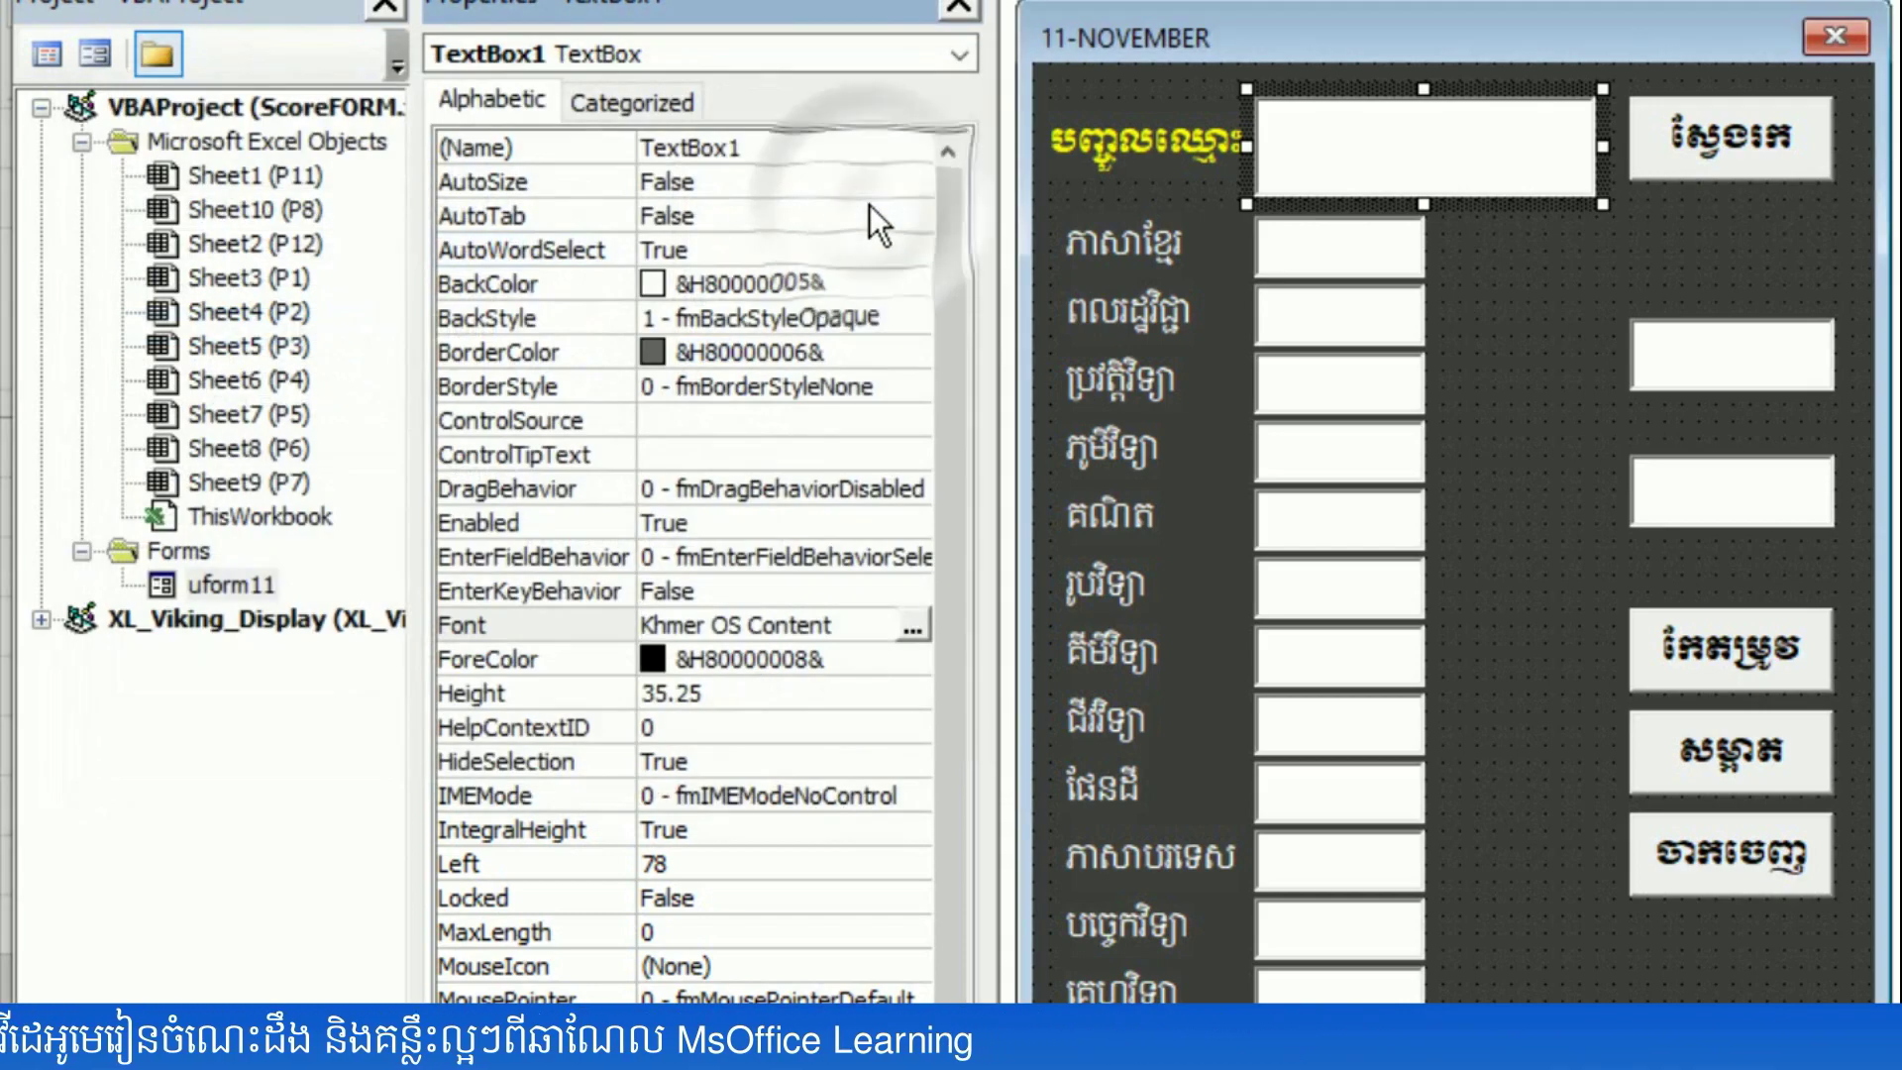
- Type sample Khmer name text into TextBox1 on the form
click(1329, 172)
text(ស្ត្រីកម្ពុជា)
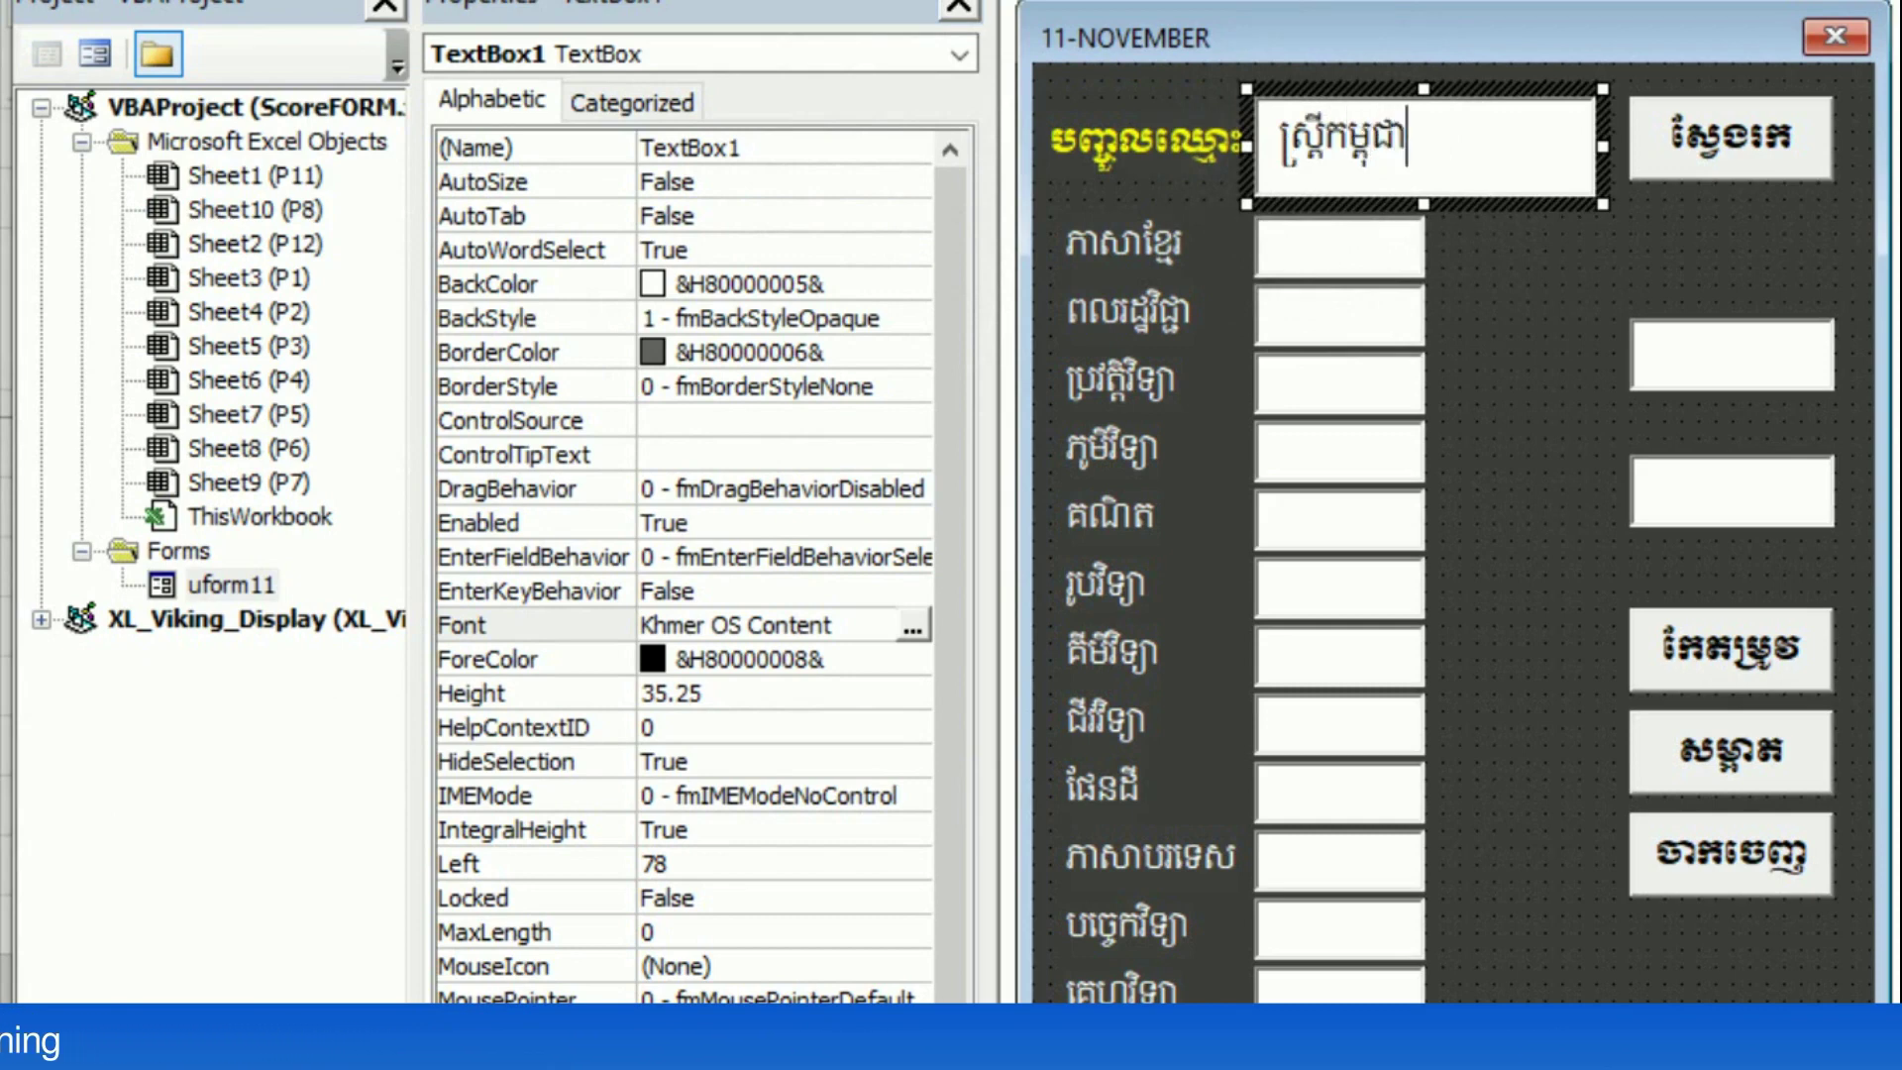
click(1448, 239)
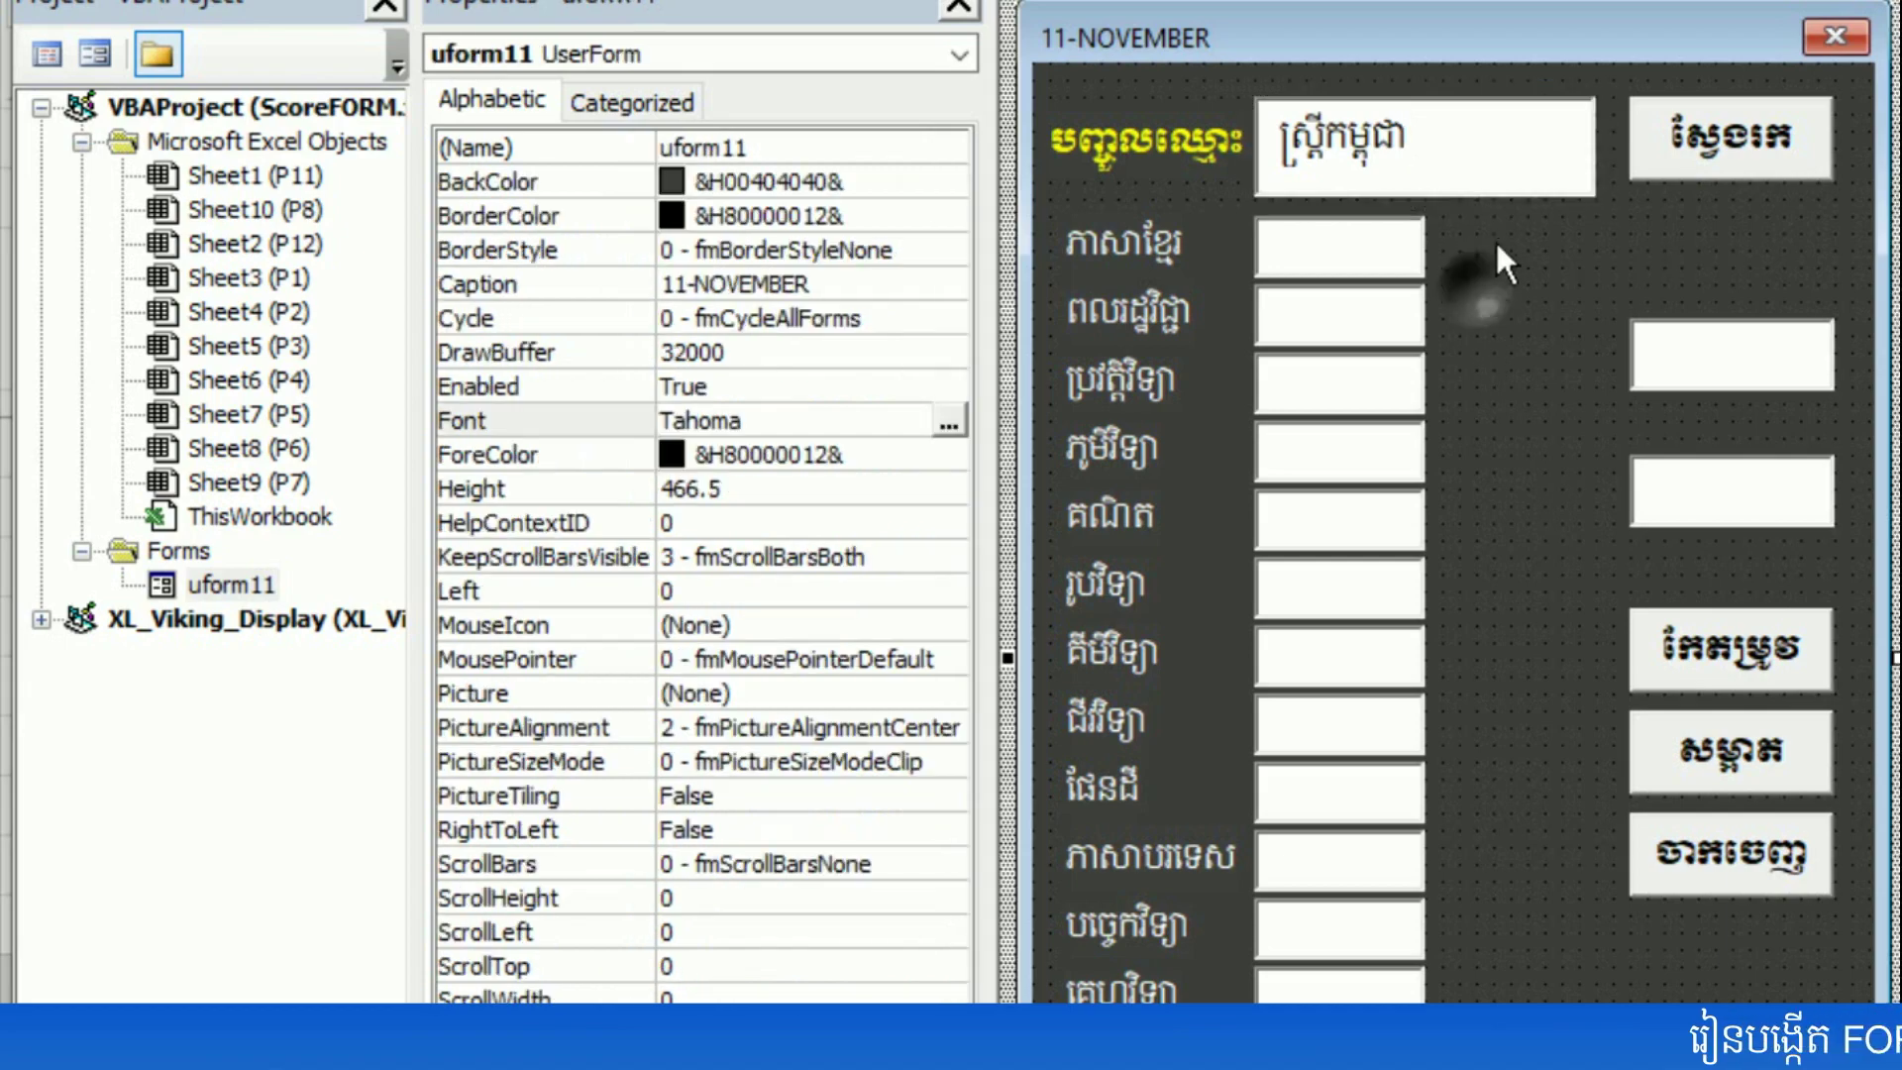
click(1341, 159)
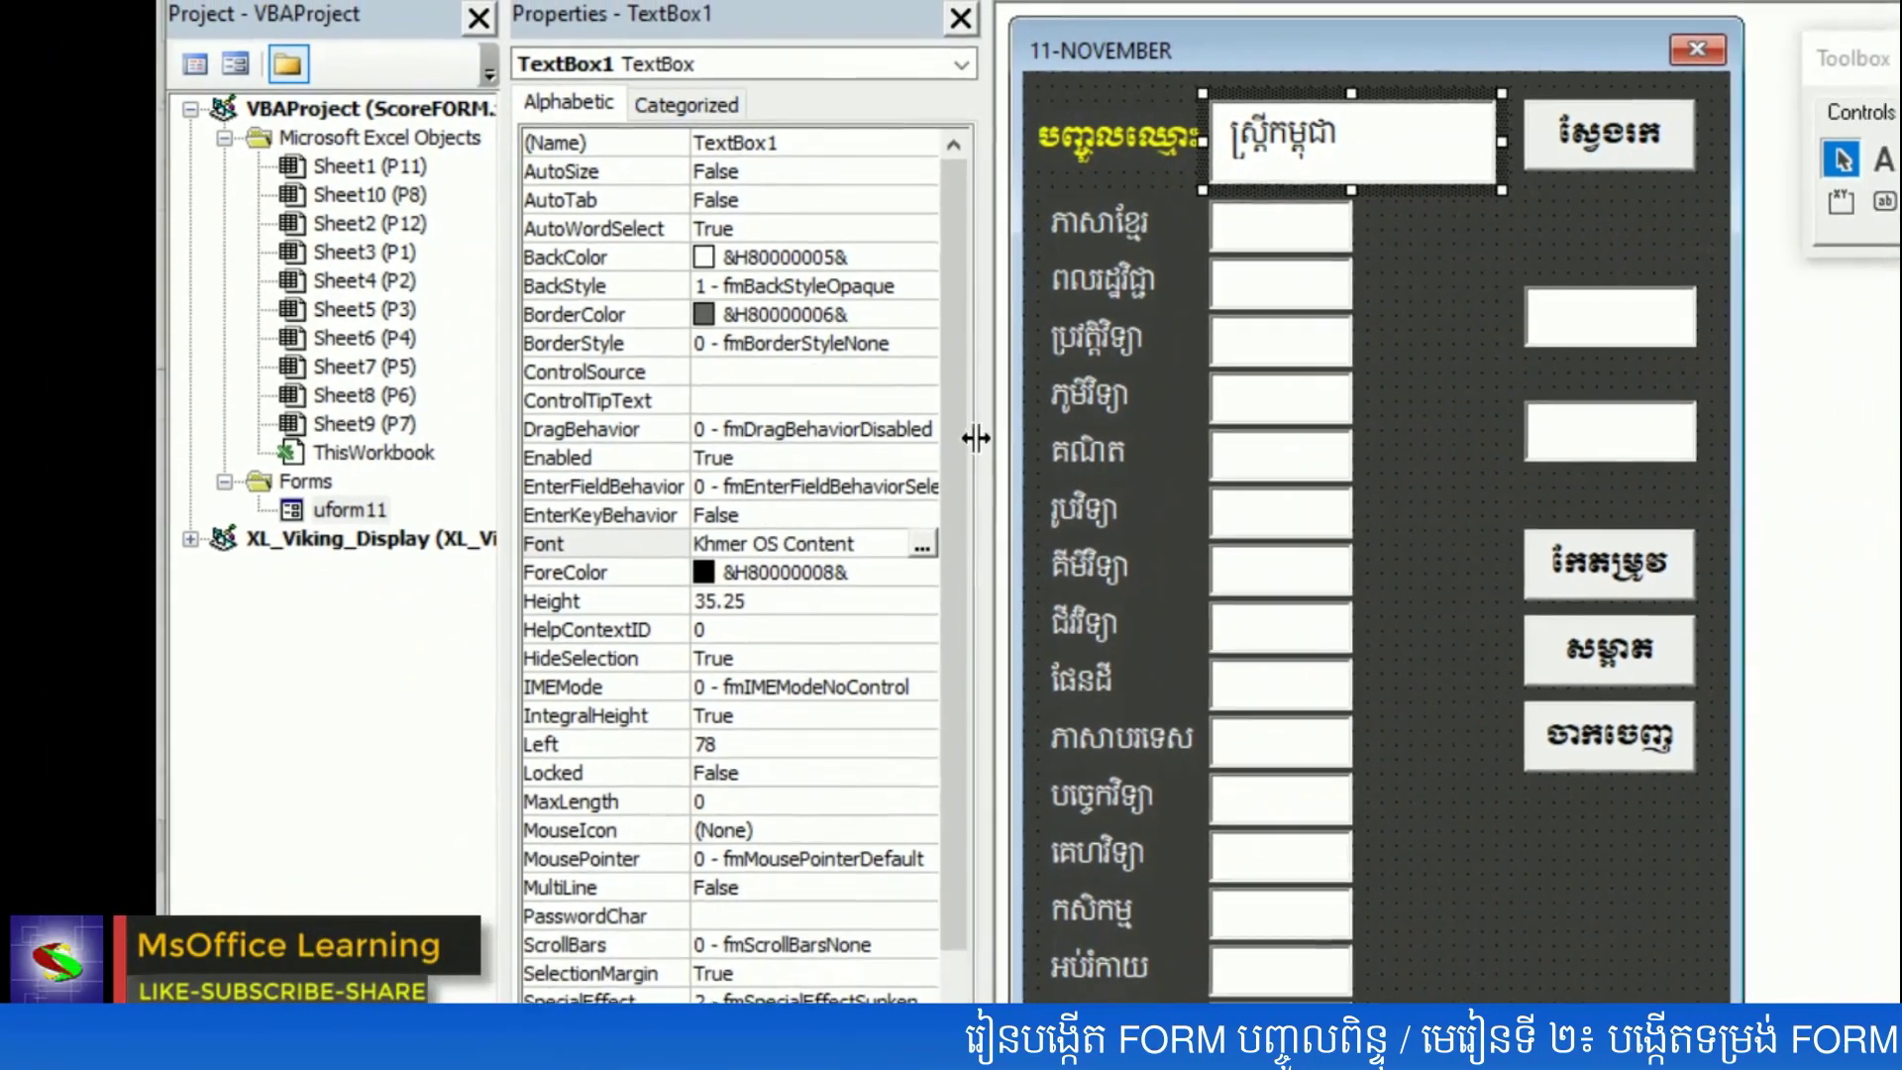
- Set TextBox1's TextAlign to 2 - fmTextAlignCenter
click(955, 462)
scroll(955, 462, down, 3)
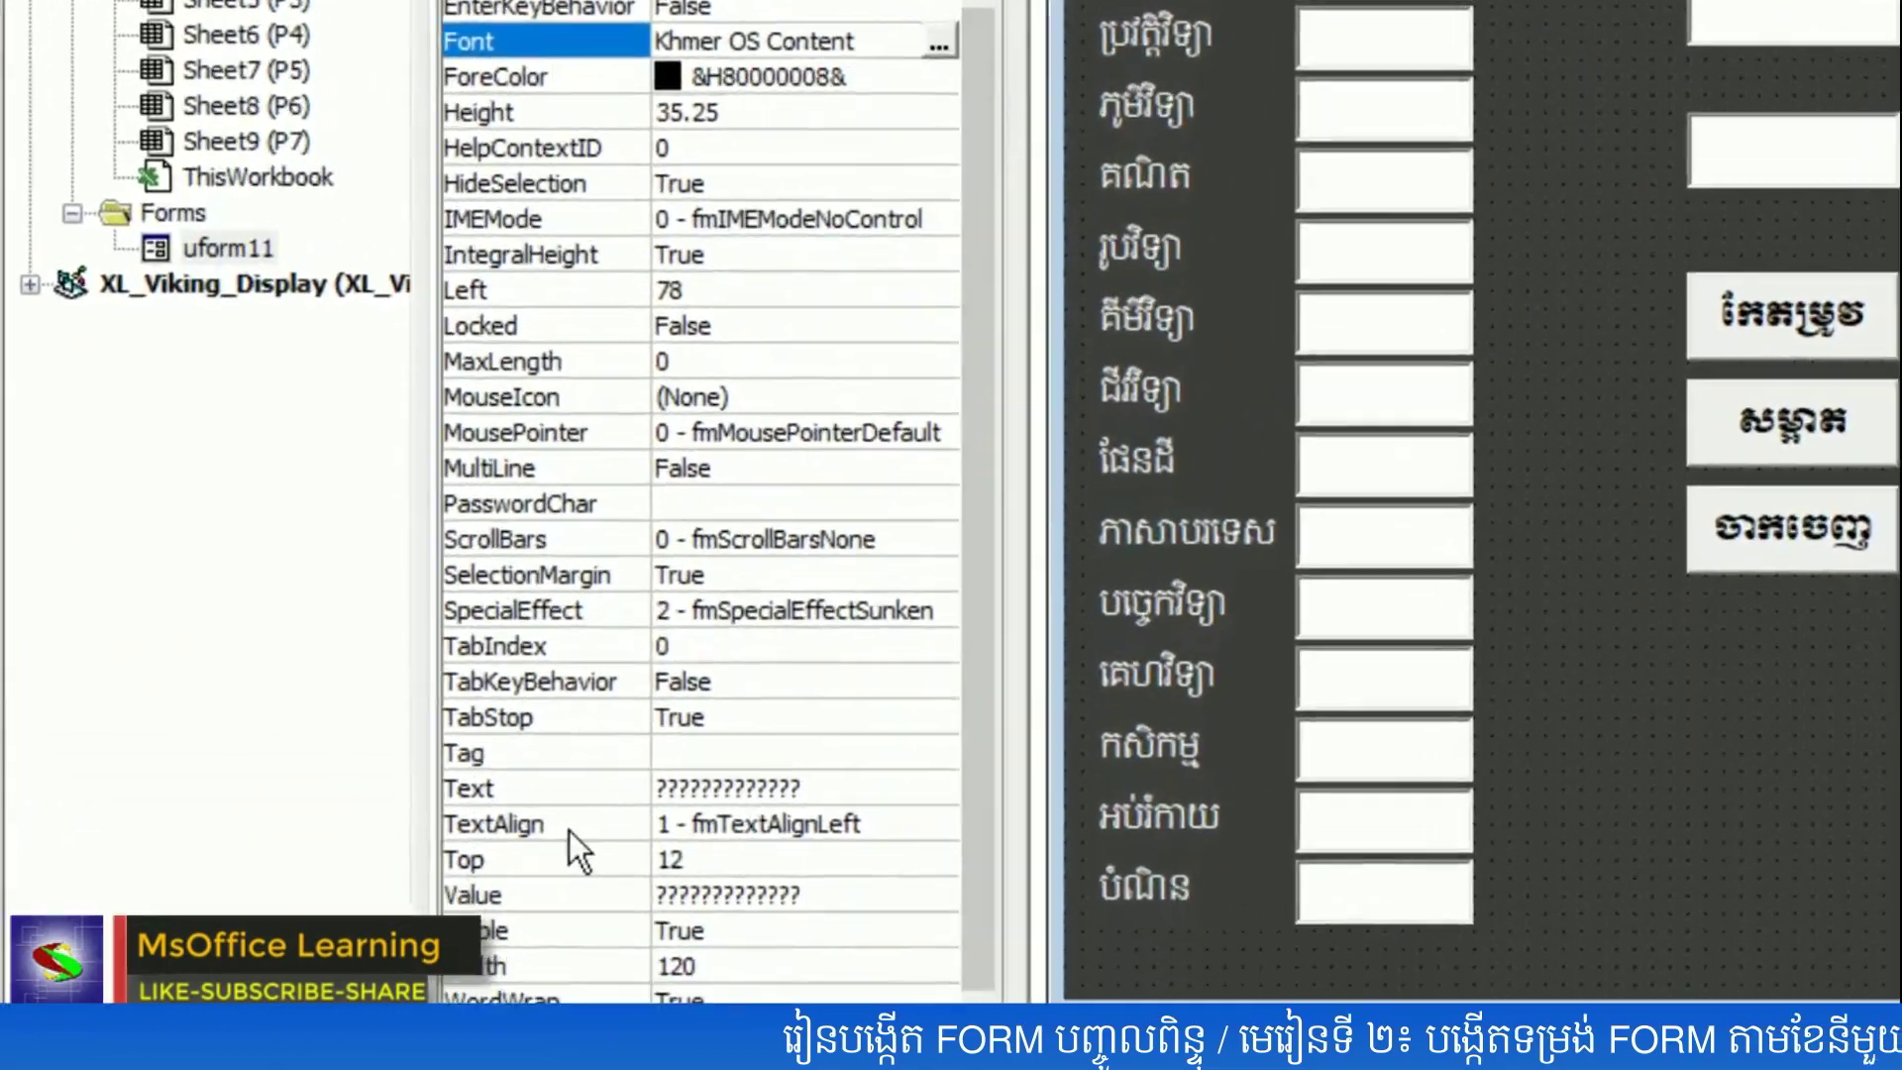
click(548, 978)
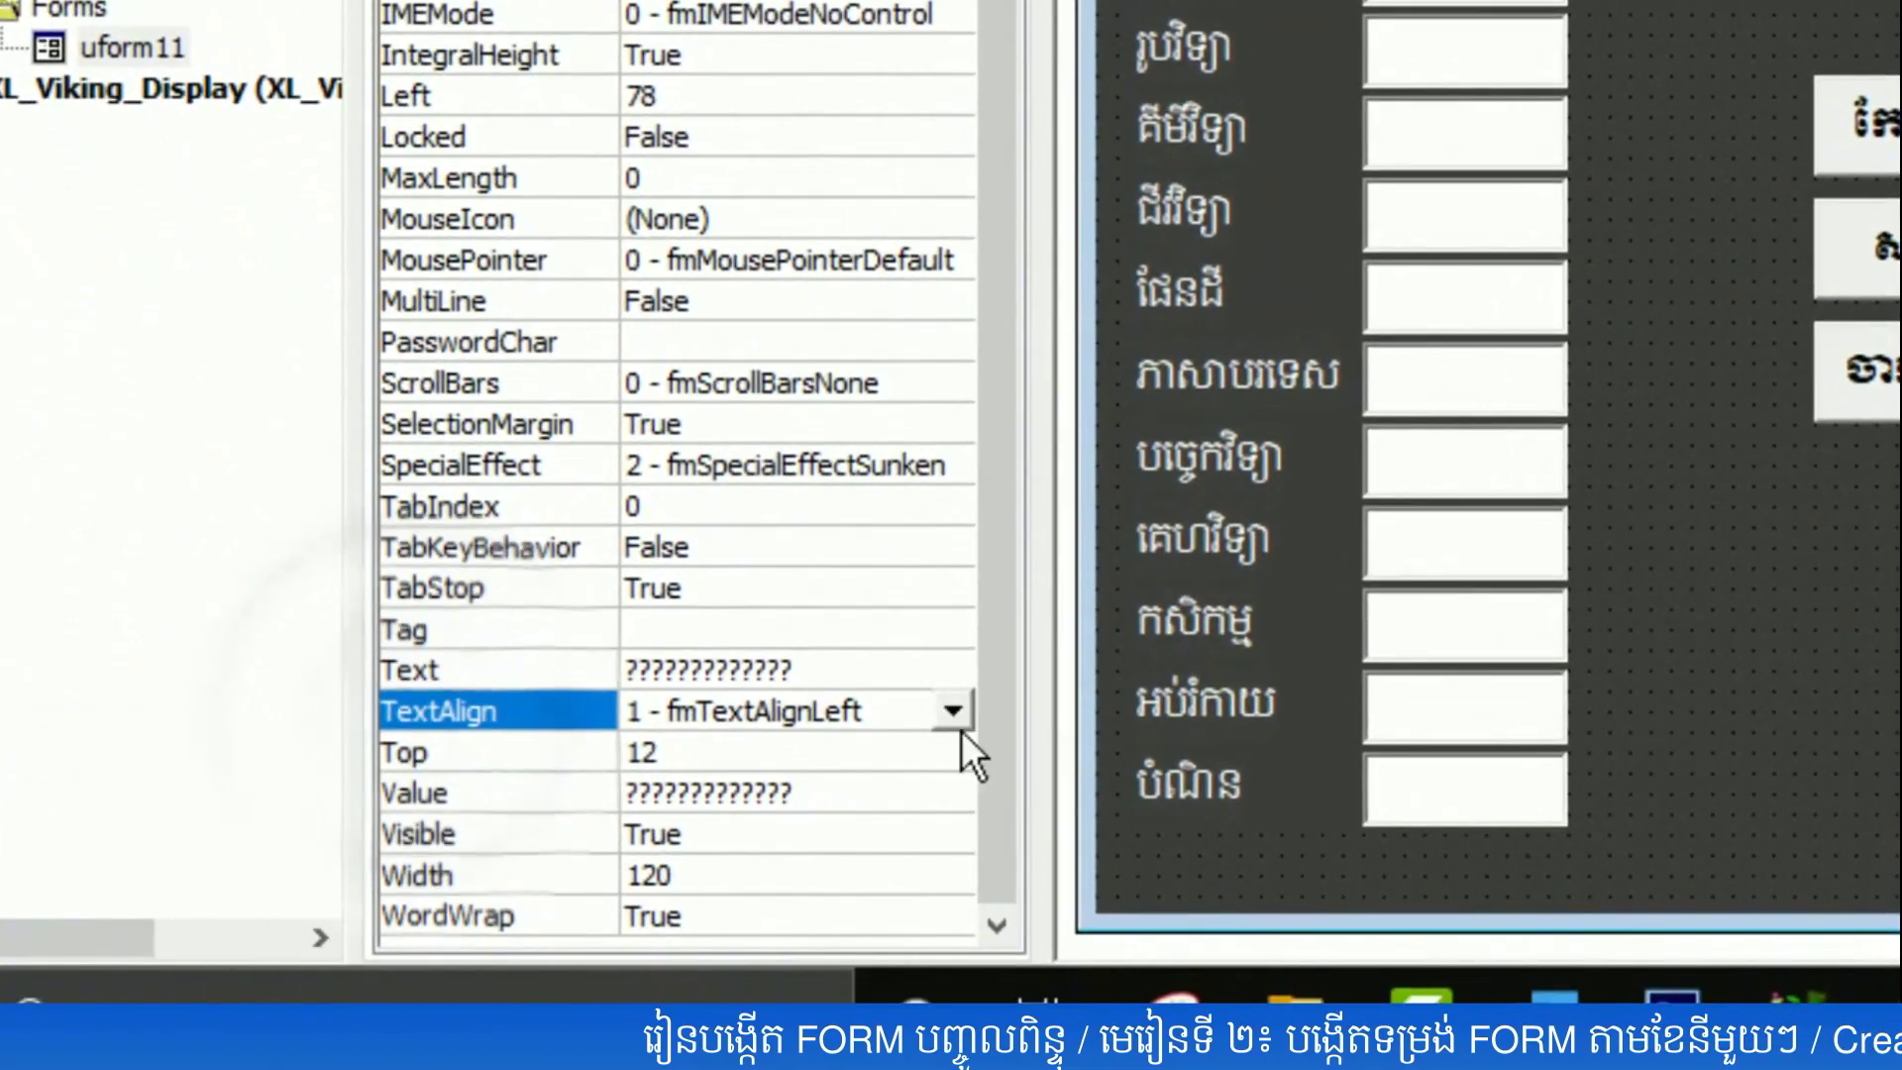
click(951, 713)
click(860, 783)
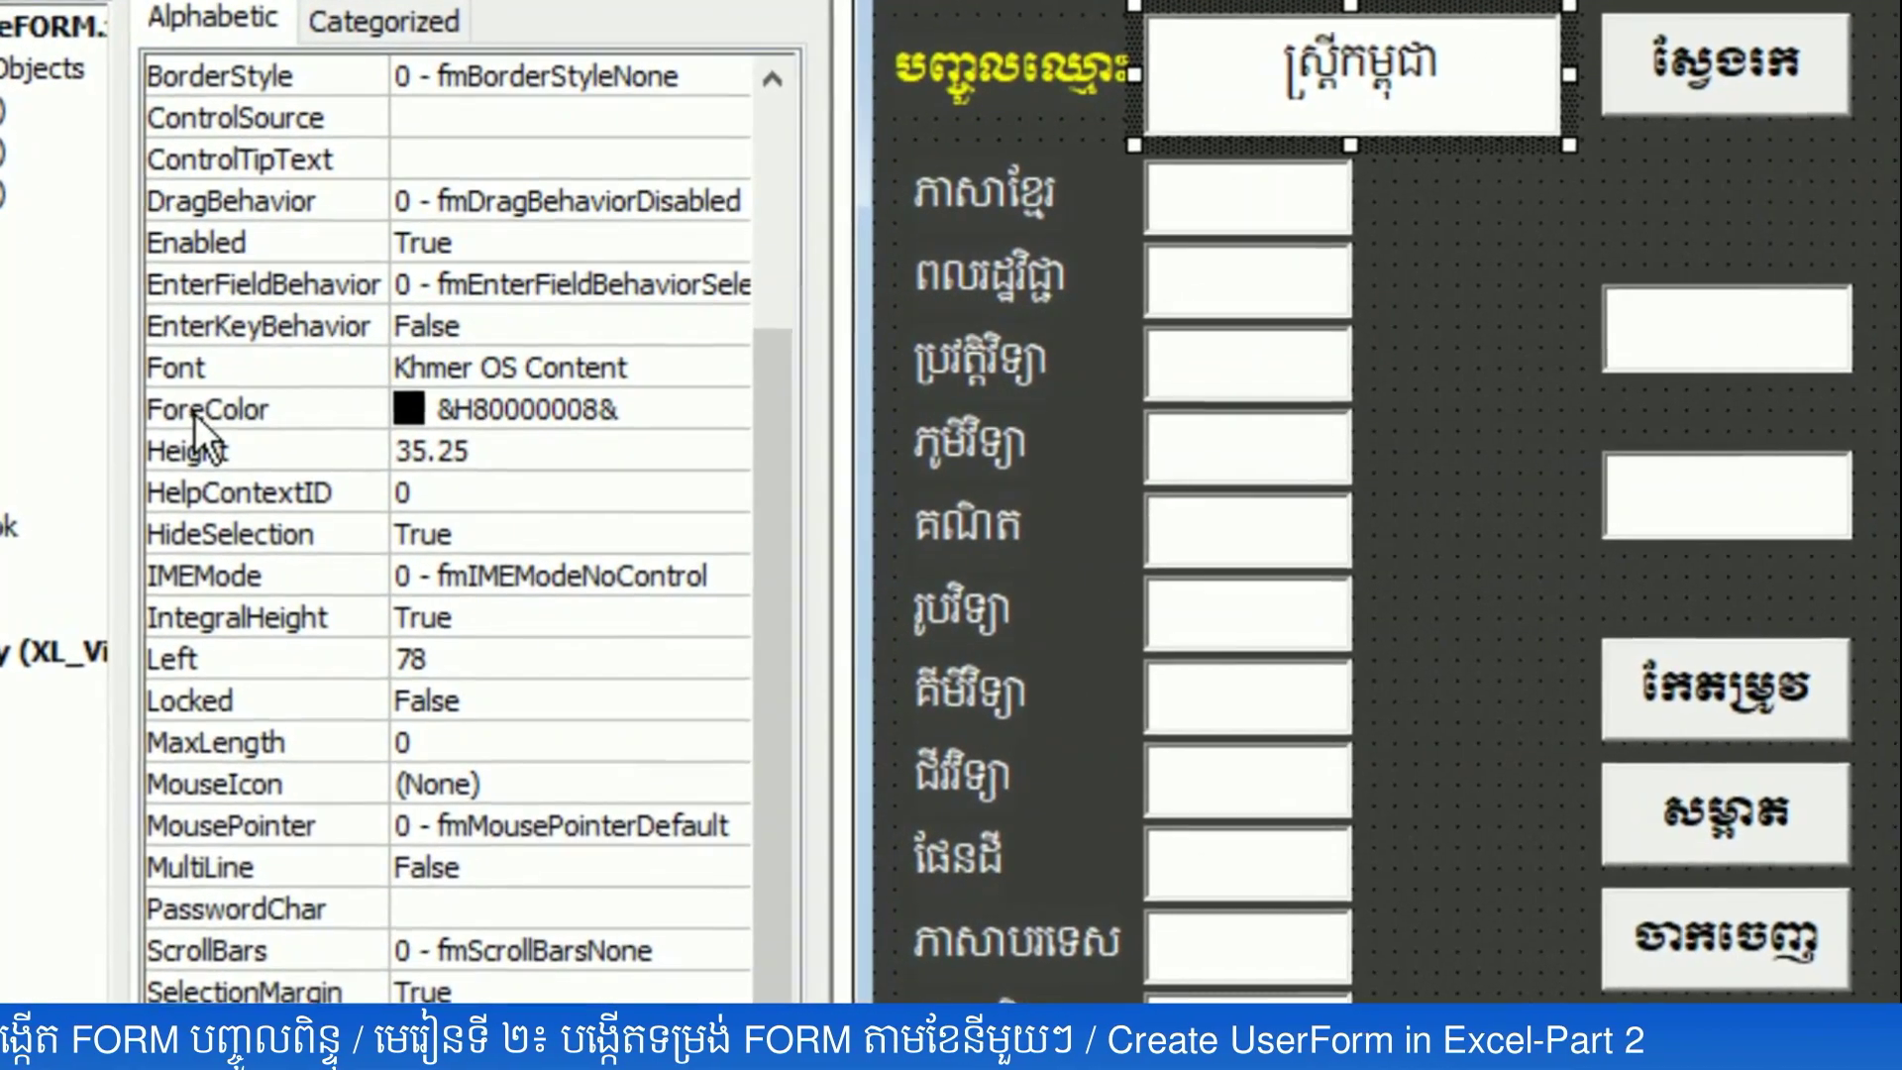
- Set TextBox1's ForeColor to dark blue from the Palette
click(358, 354)
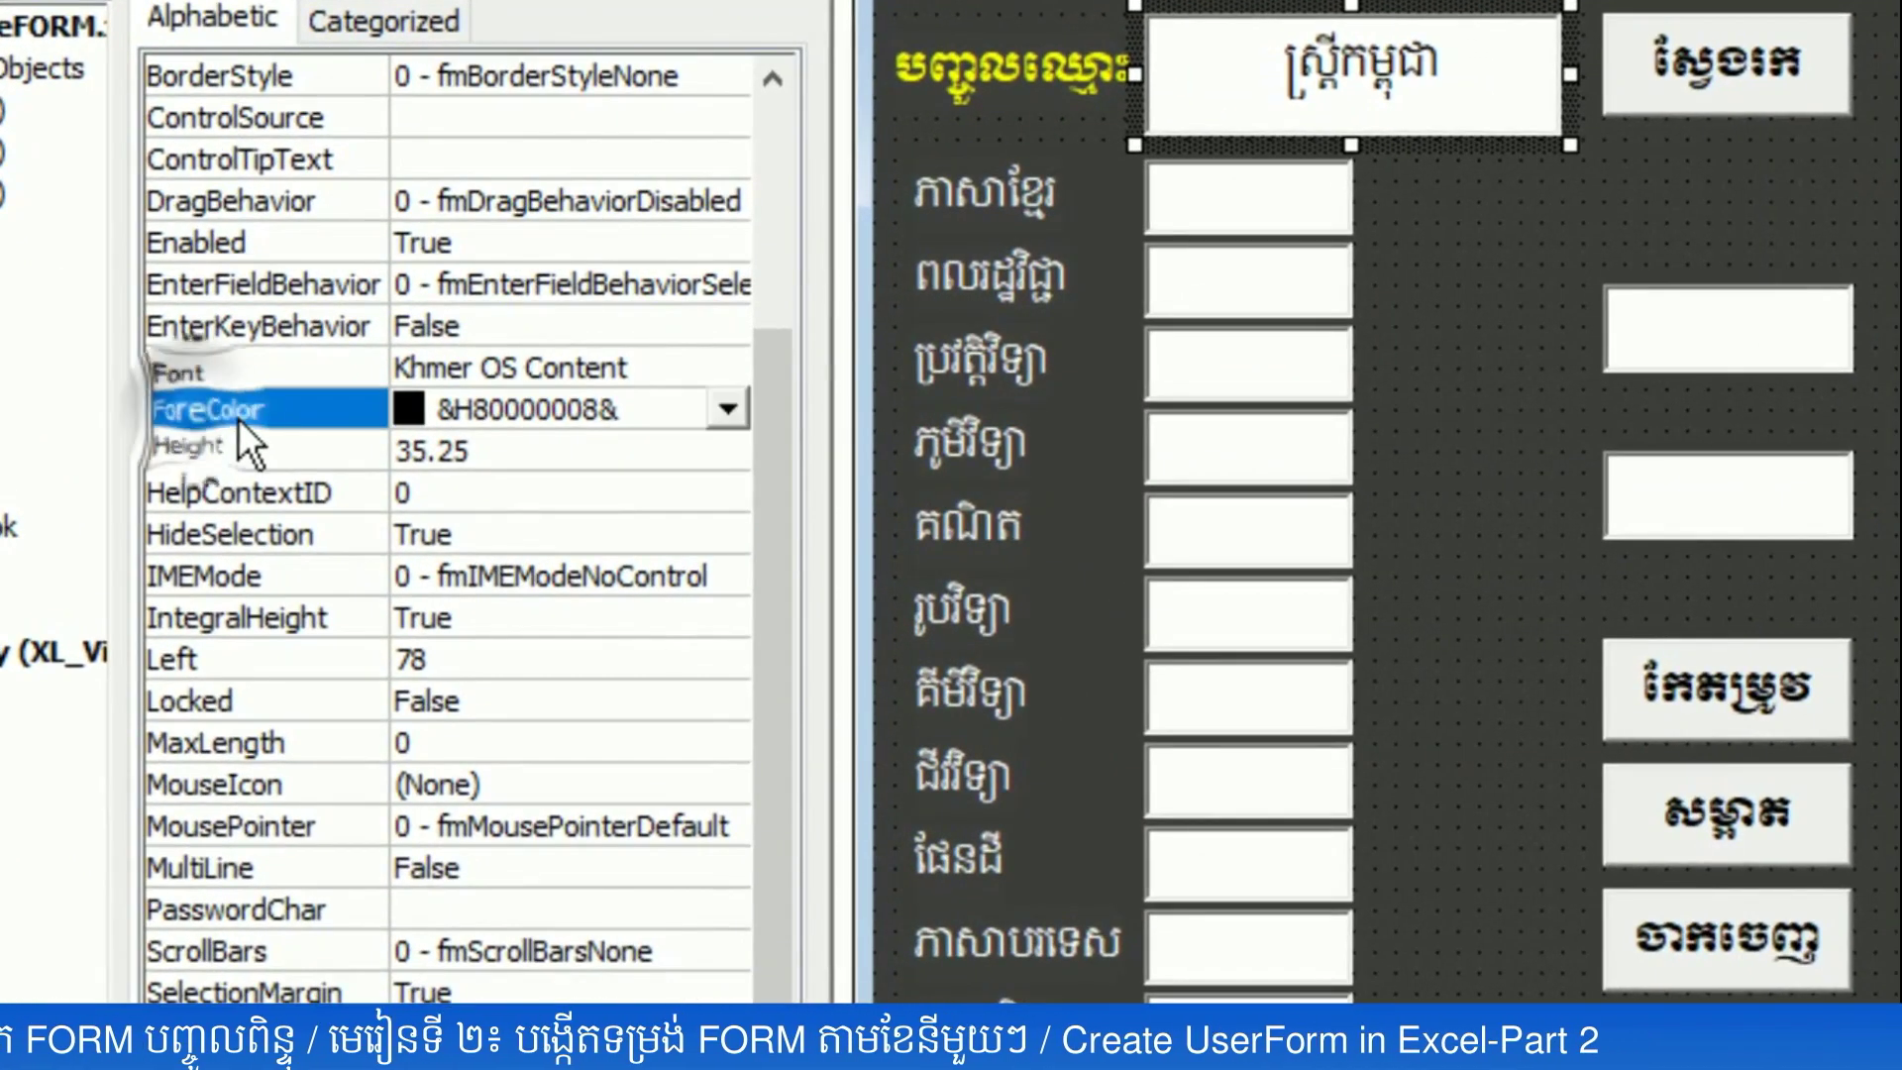
click(729, 408)
click(452, 462)
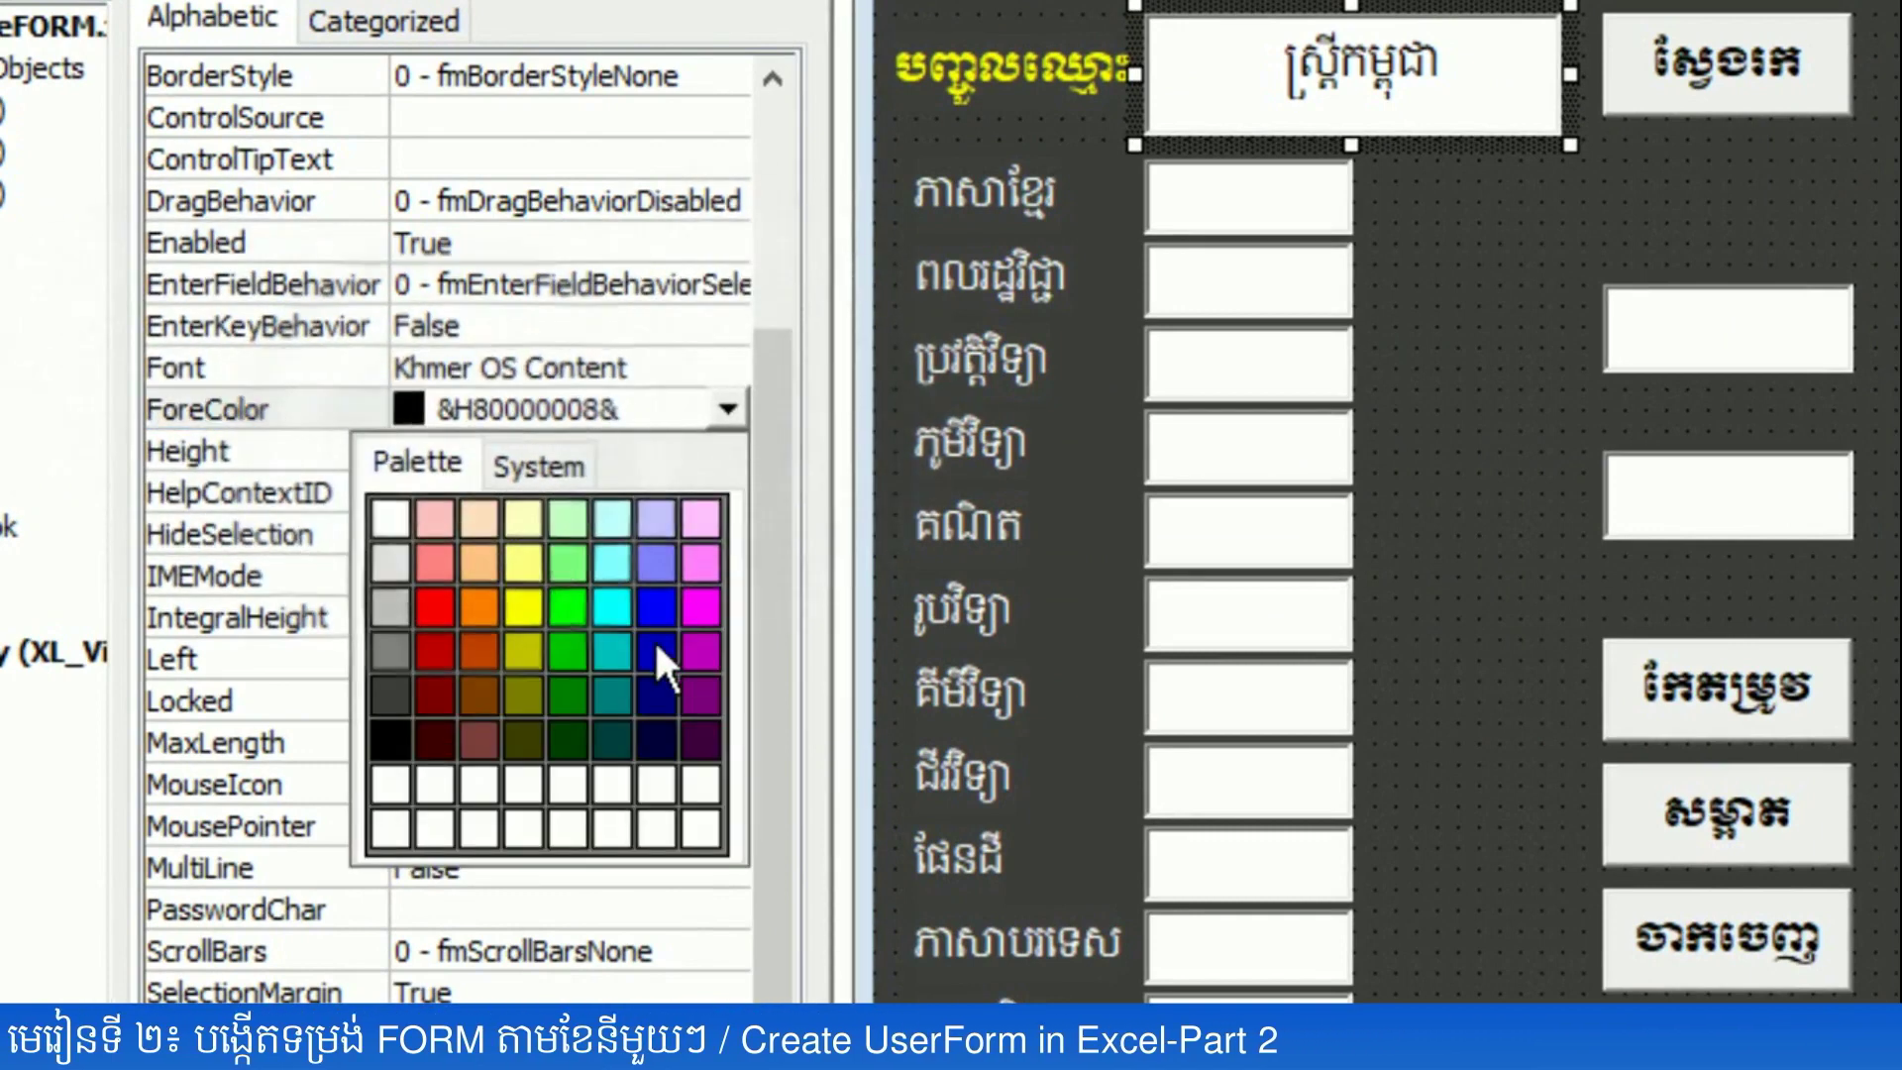
click(655, 644)
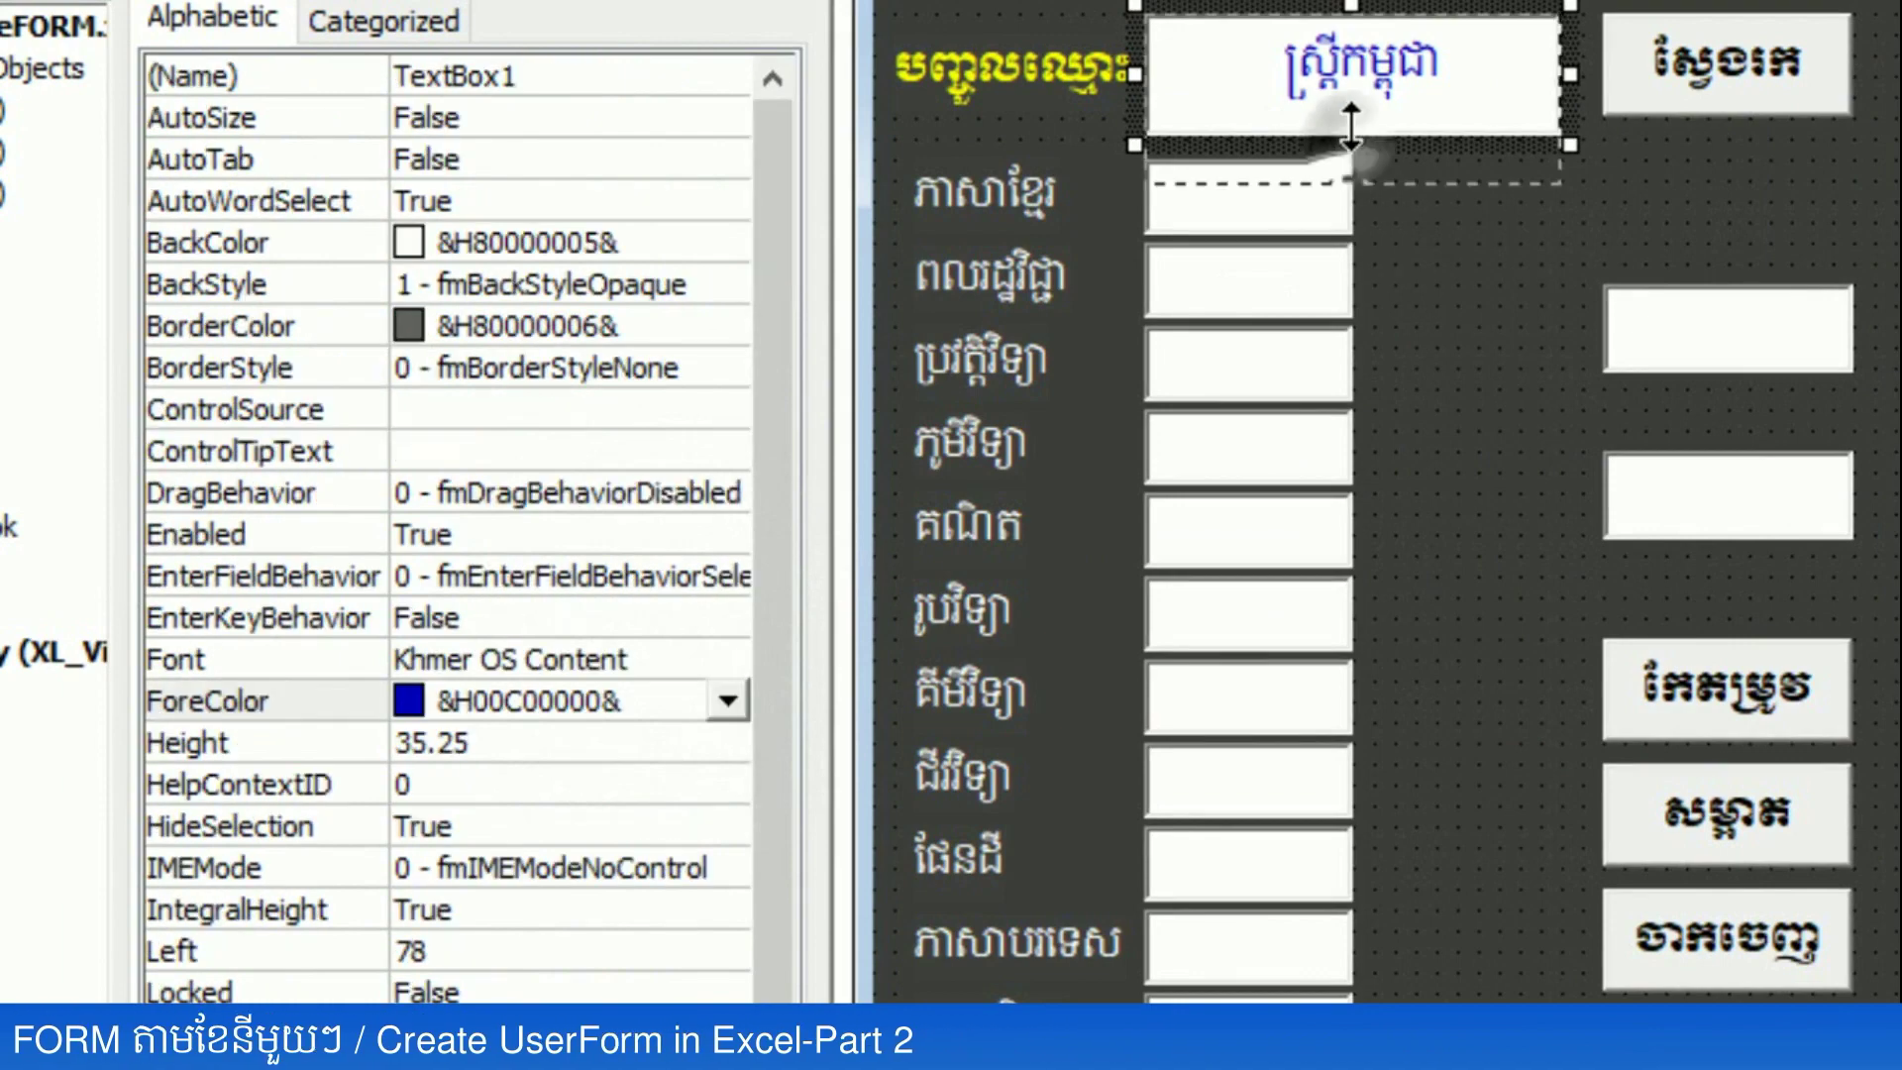
- Resize TextBox1 and set its Height property to 29
drag(1348, 137, 1348, 111)
click(1372, 181)
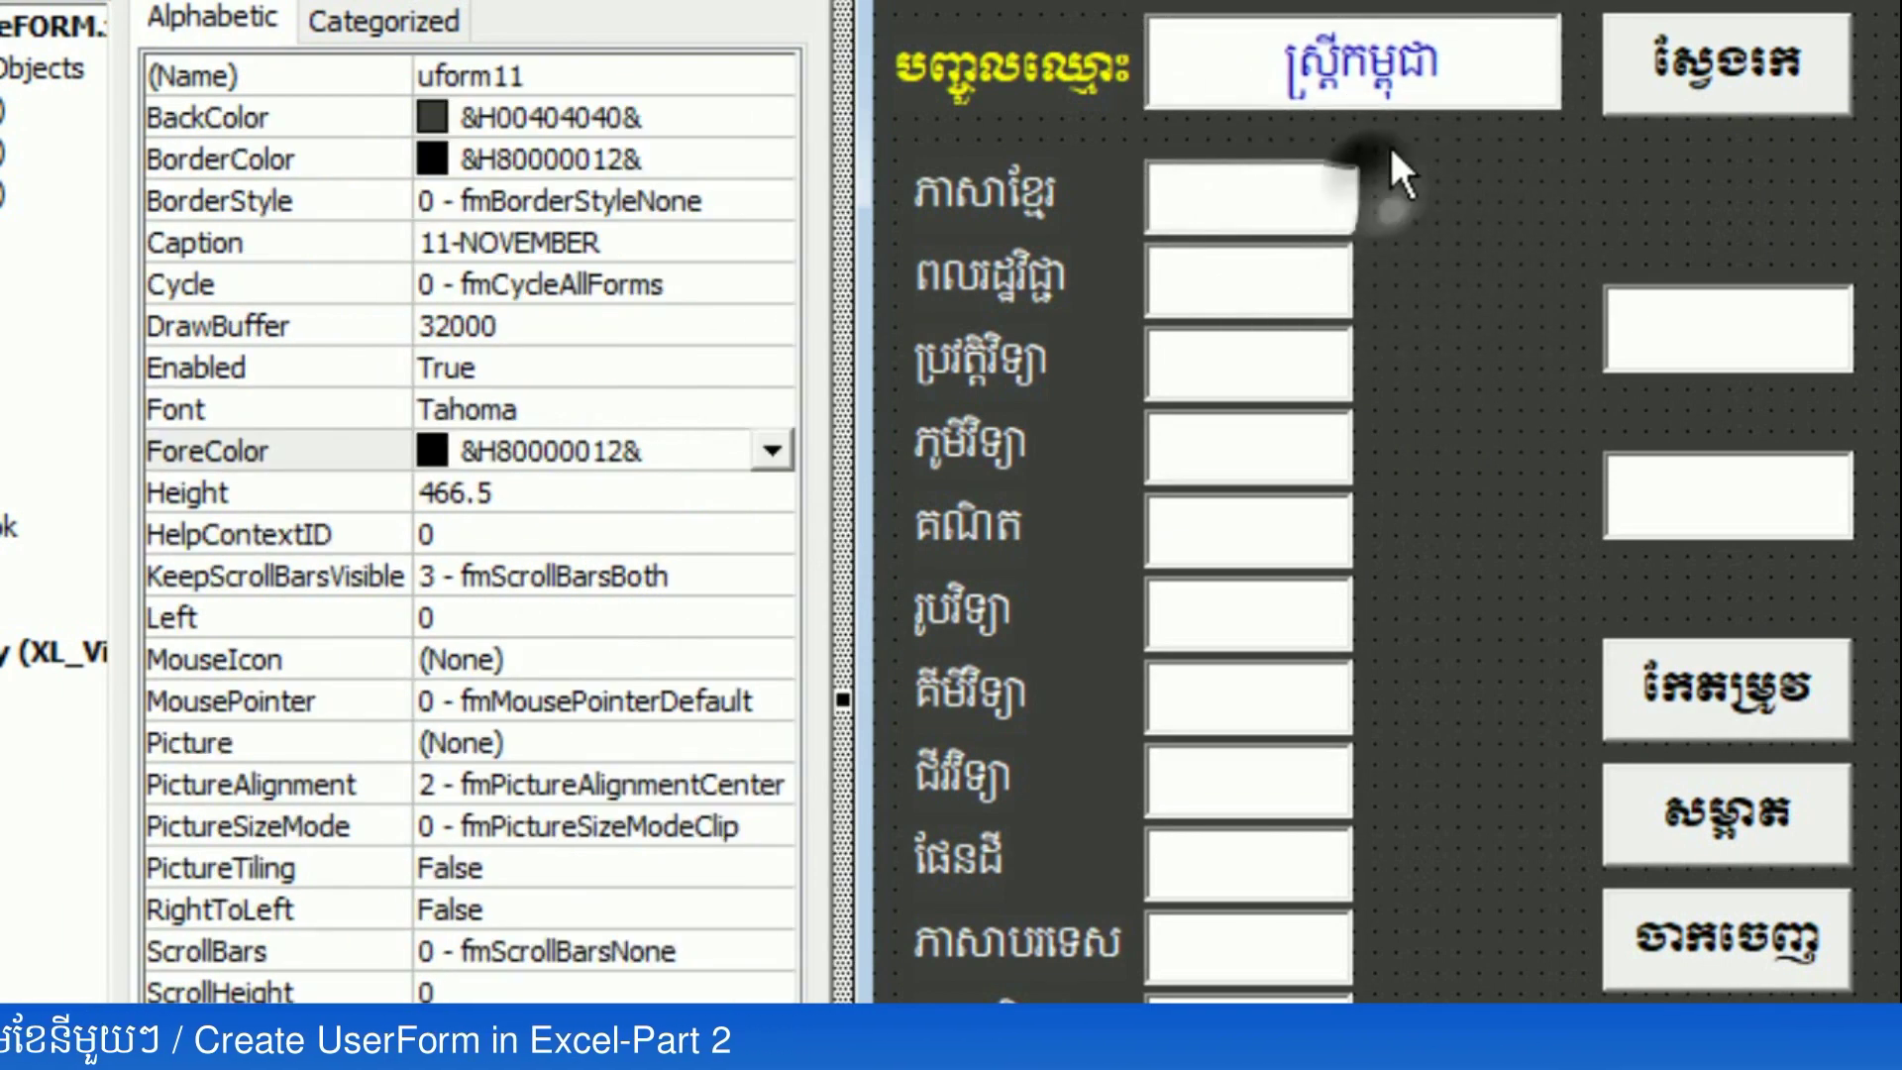
click(1364, 87)
drag(1353, 121, 1354, 192)
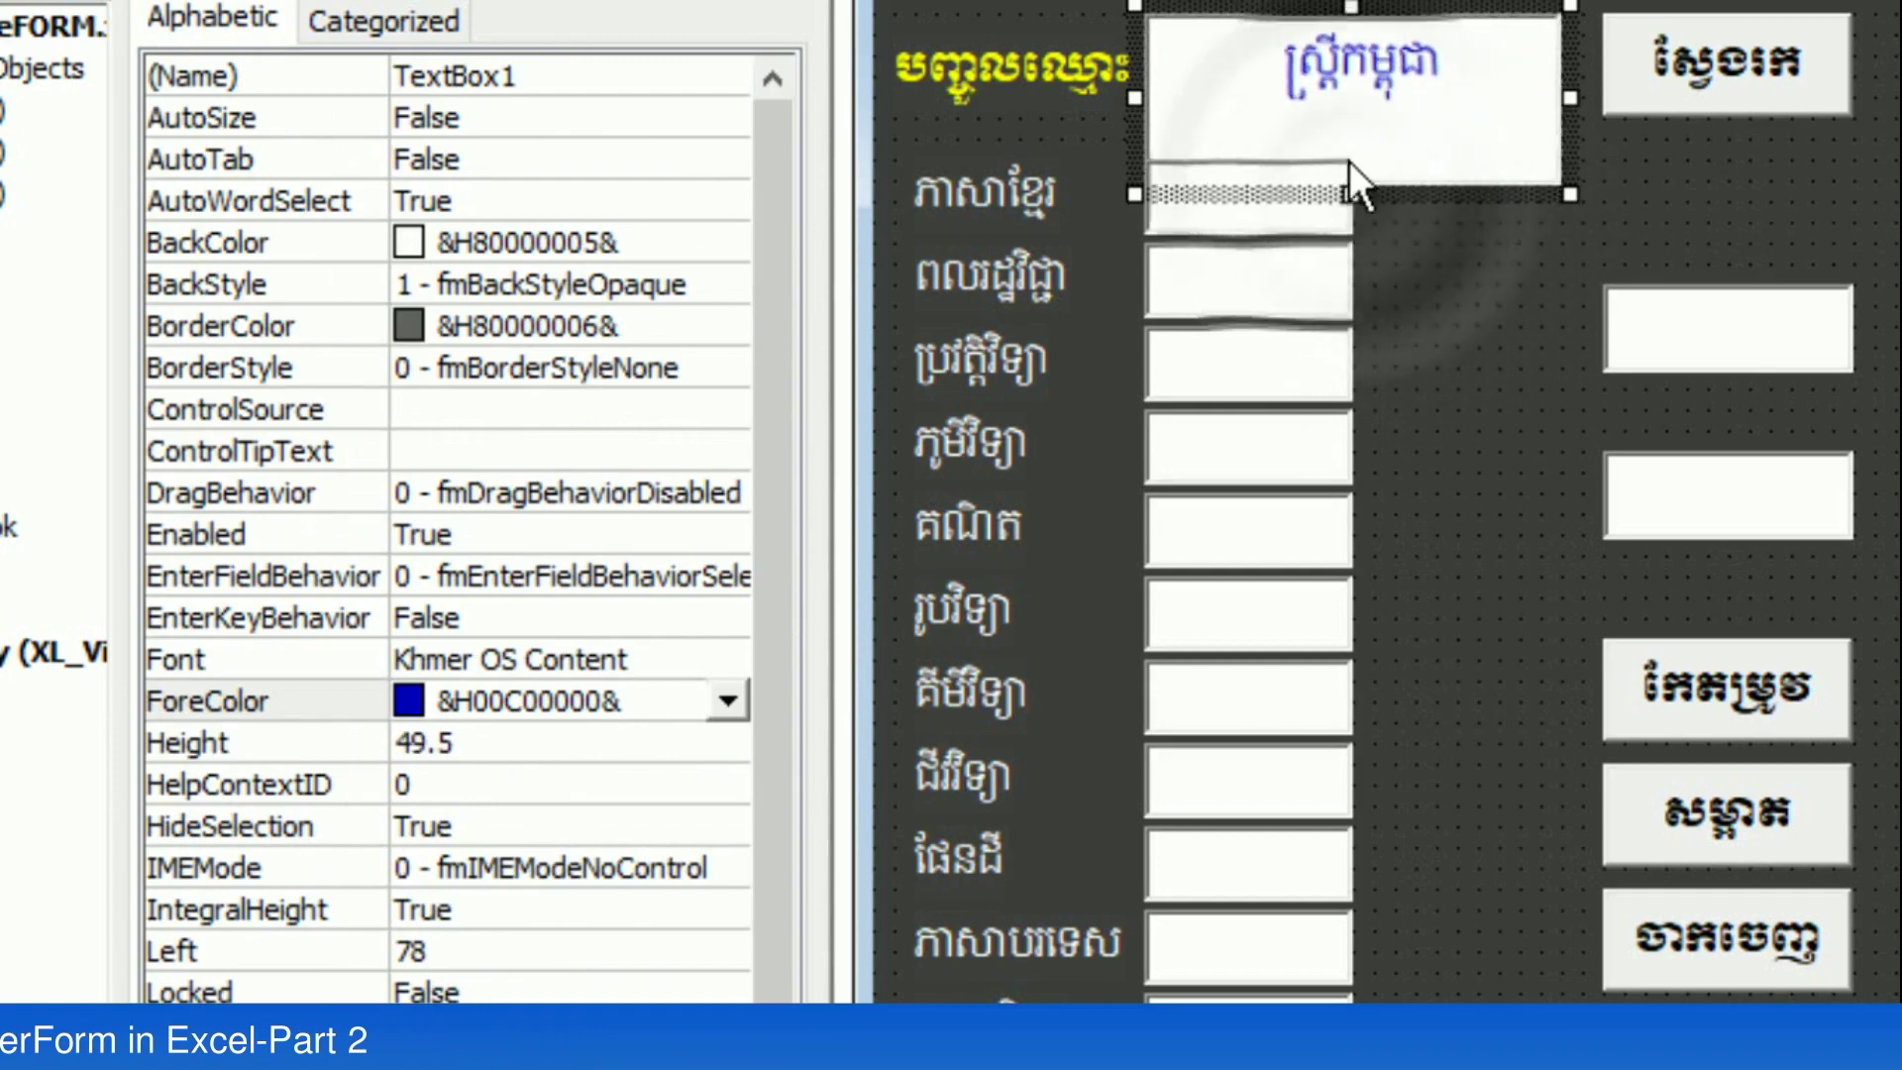
mouse_move(1346, 187)
mouse_down()
mouse_move(1345, 109)
mouse_move(1367, 121)
mouse_up()
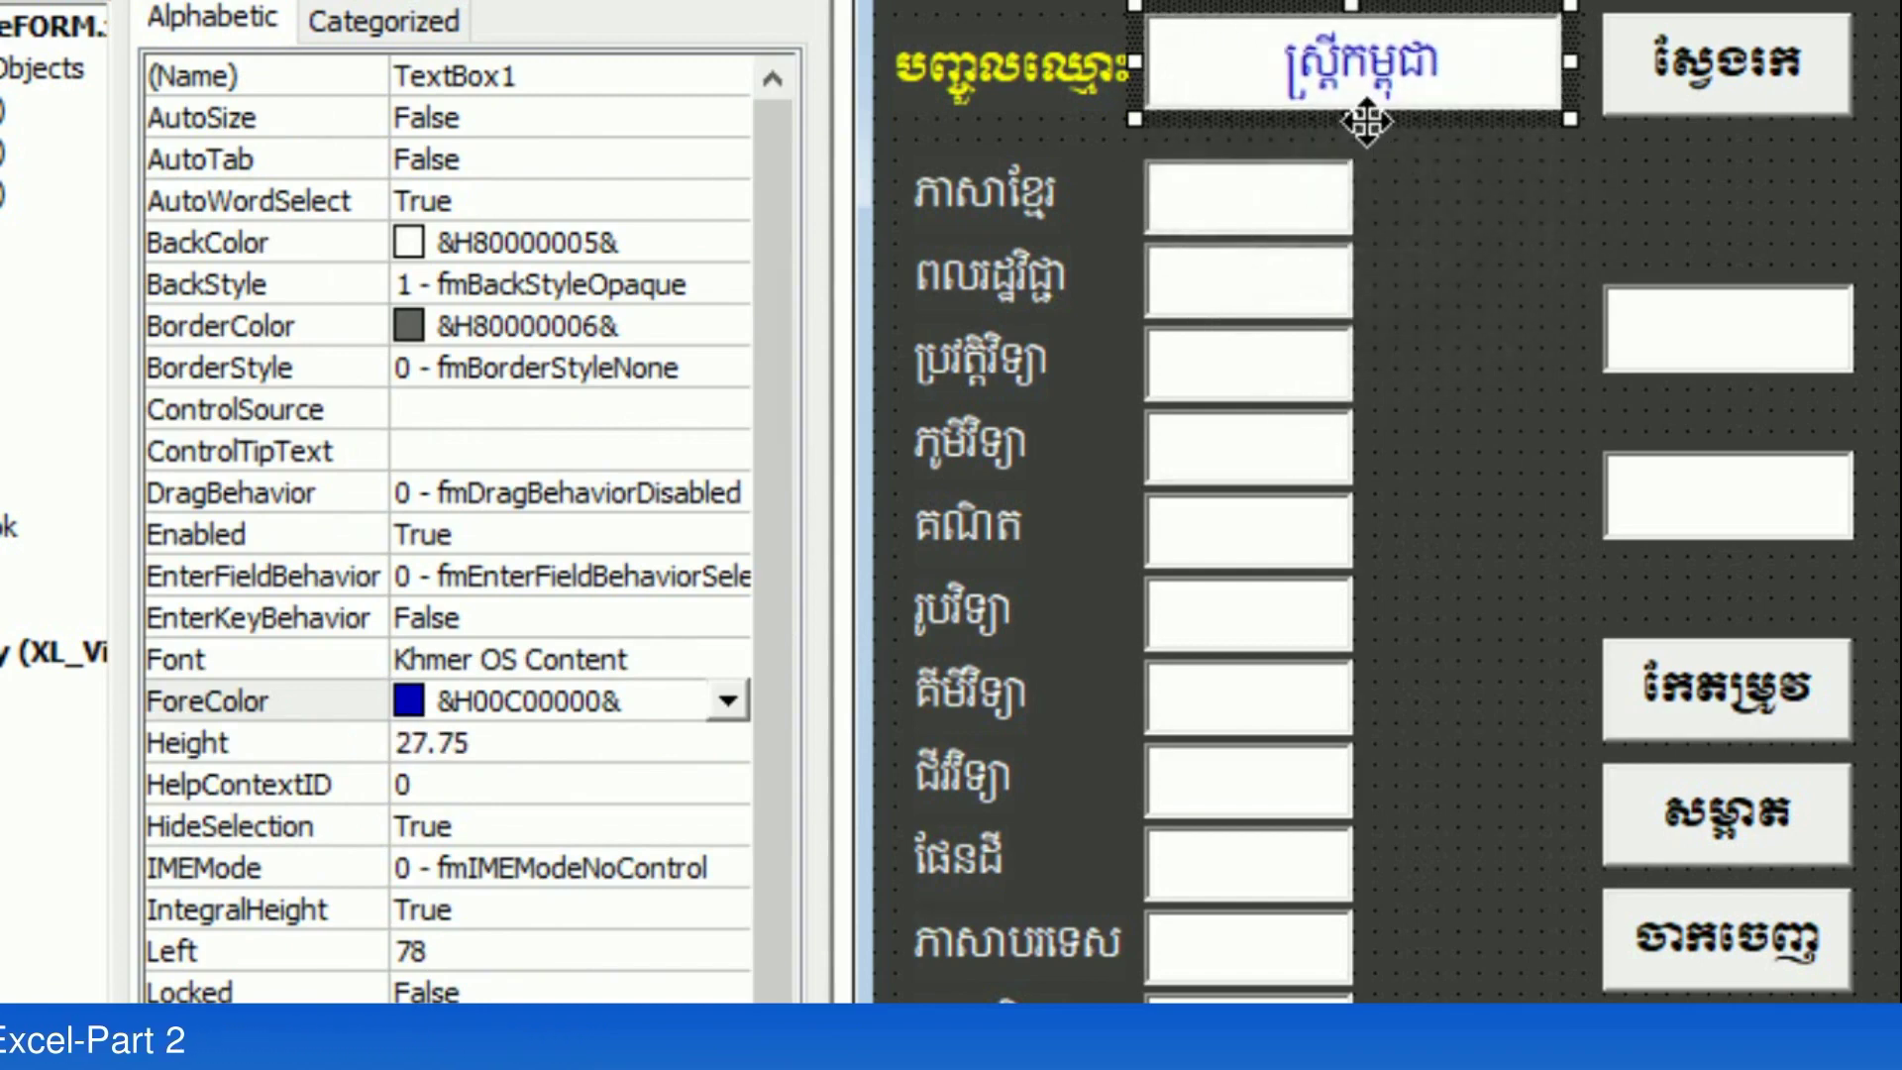
click(186, 741)
drag(473, 743, 415, 743)
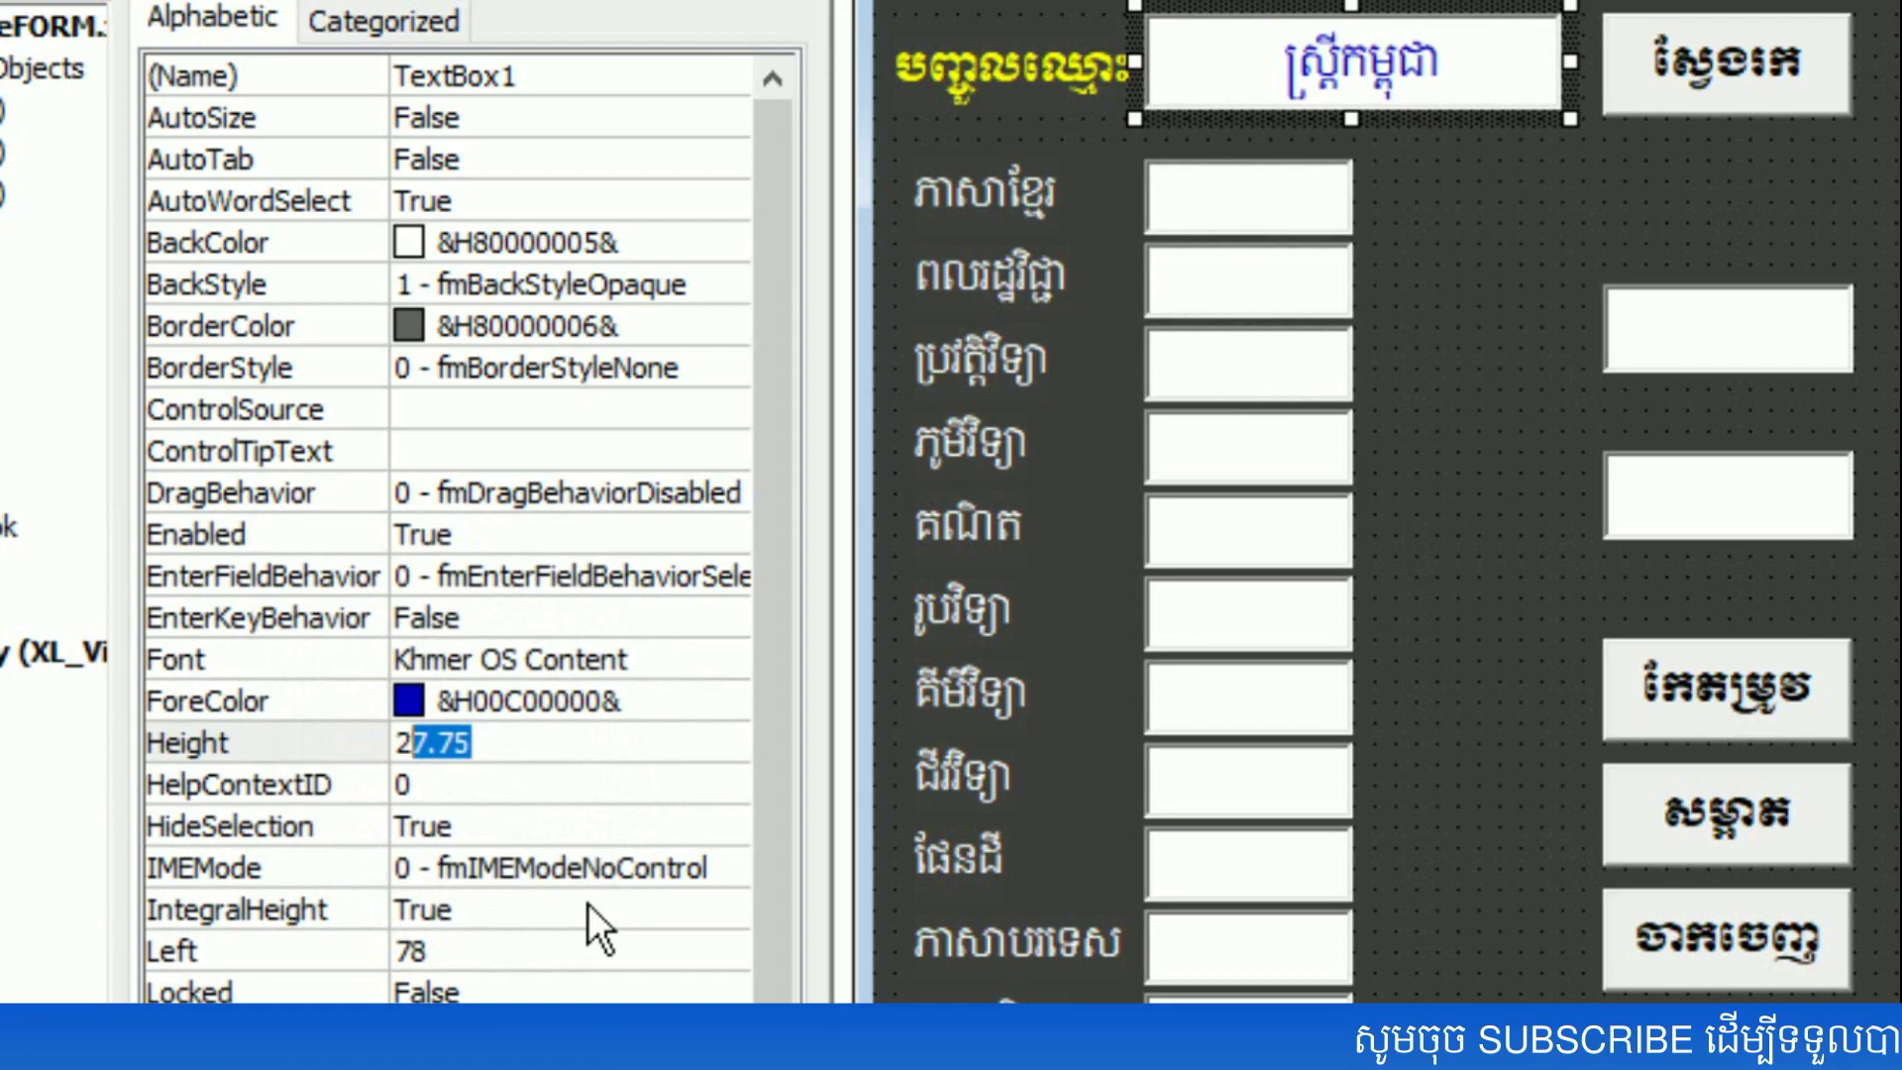
text(9)
key(Return)
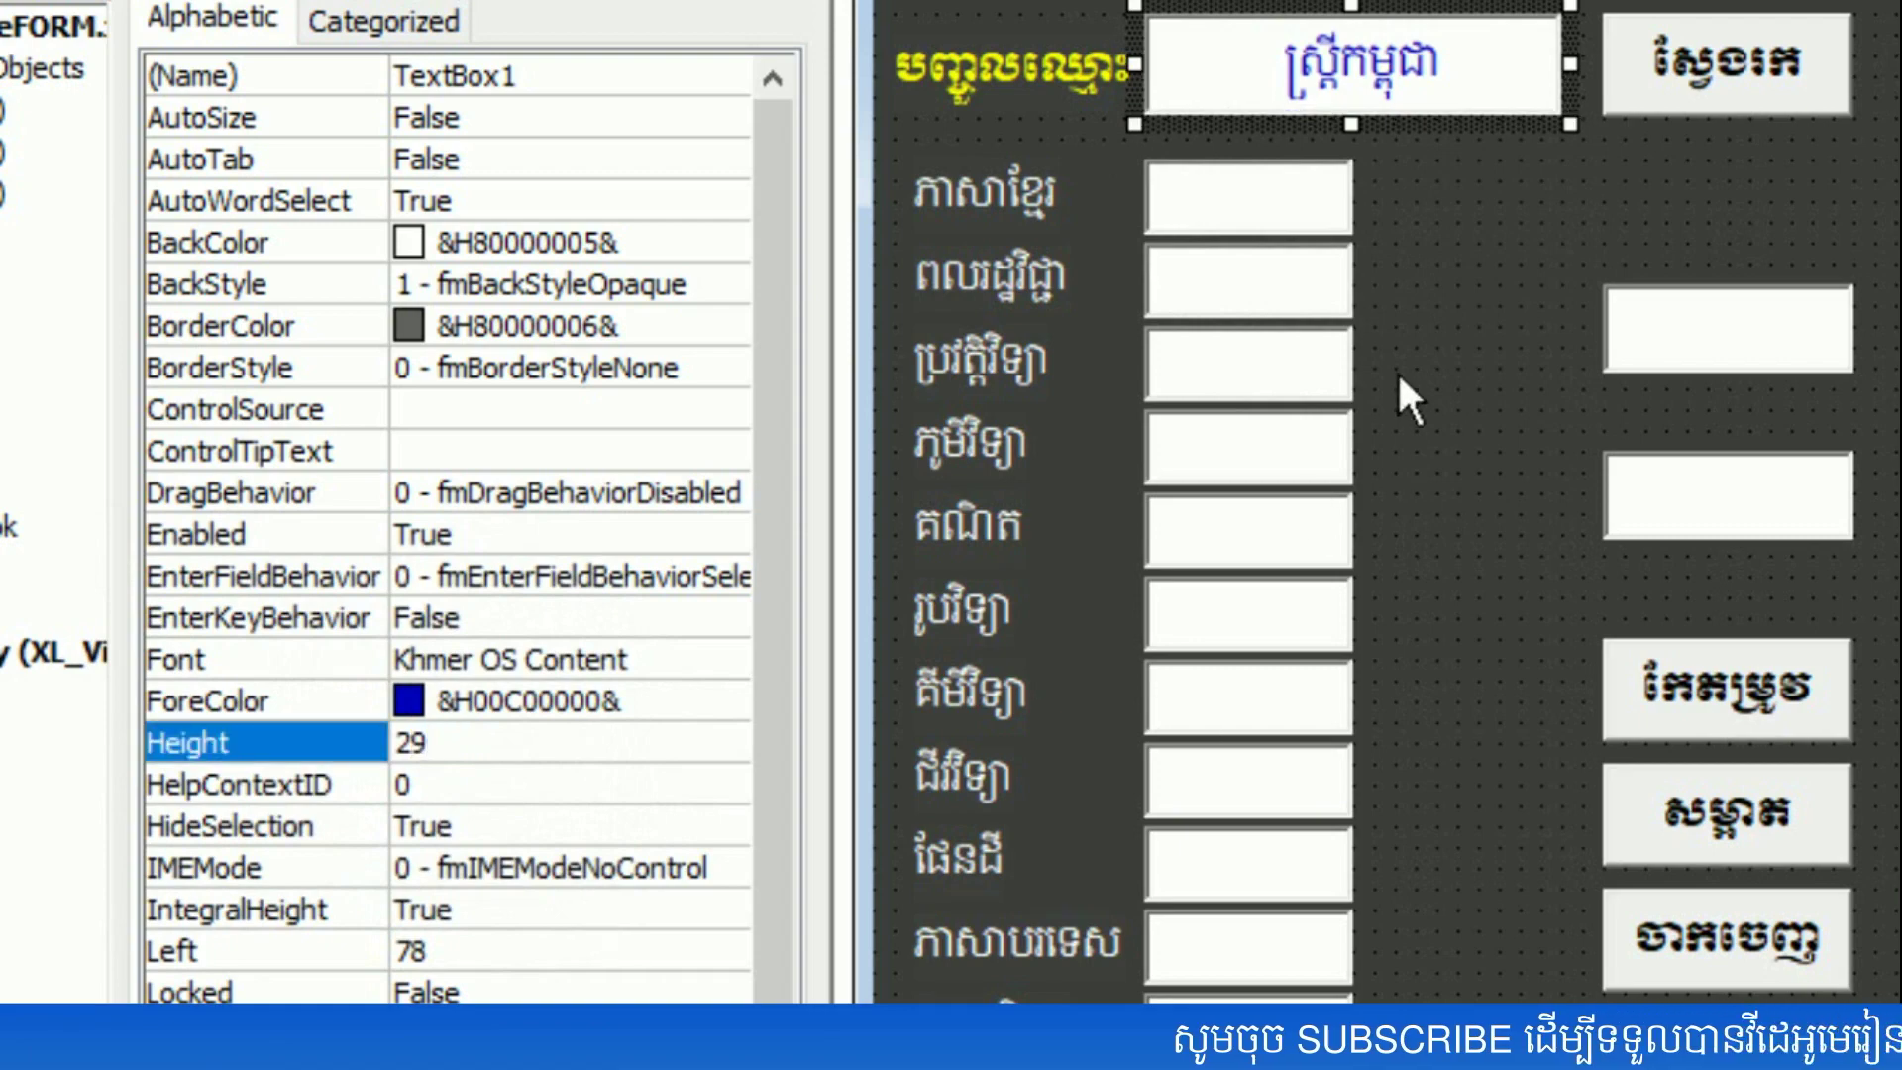
click(1412, 399)
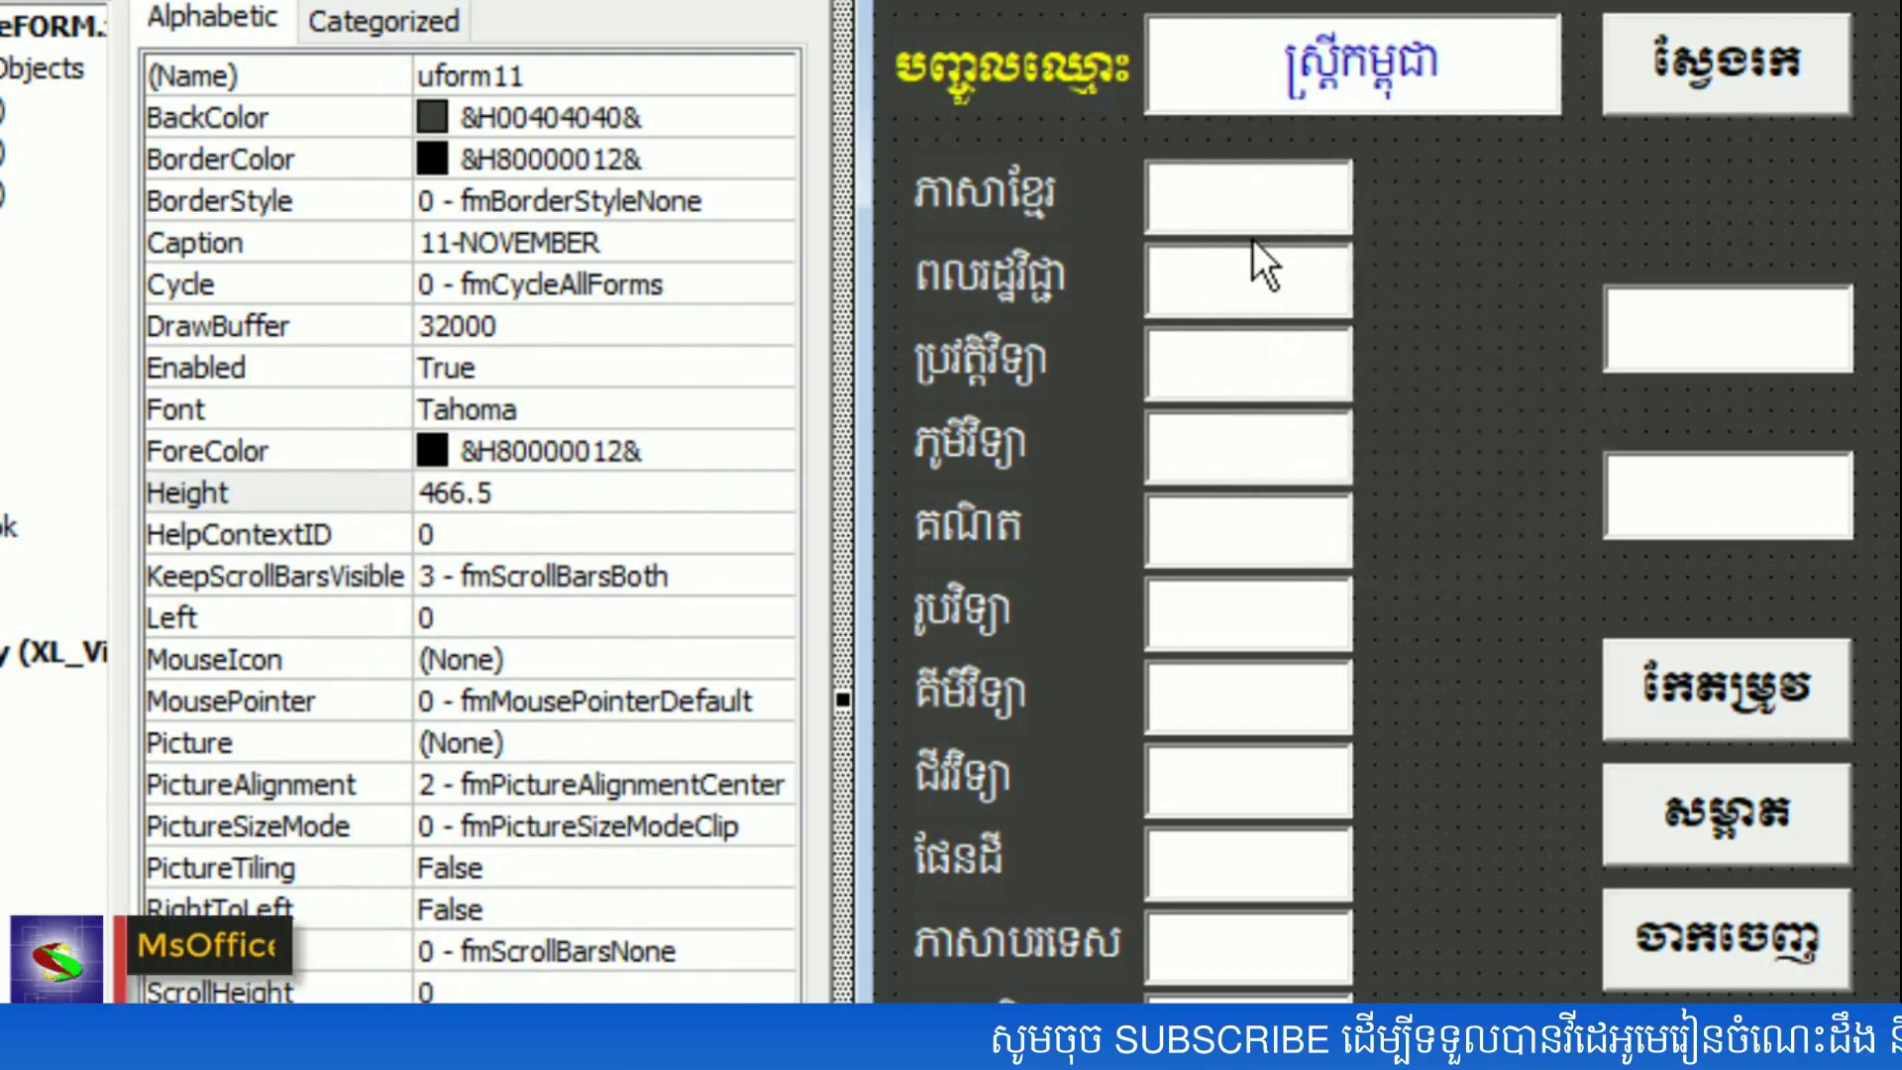
- Select the column of score boxes and set their font to Times New Roman Bold 14
click(1252, 216)
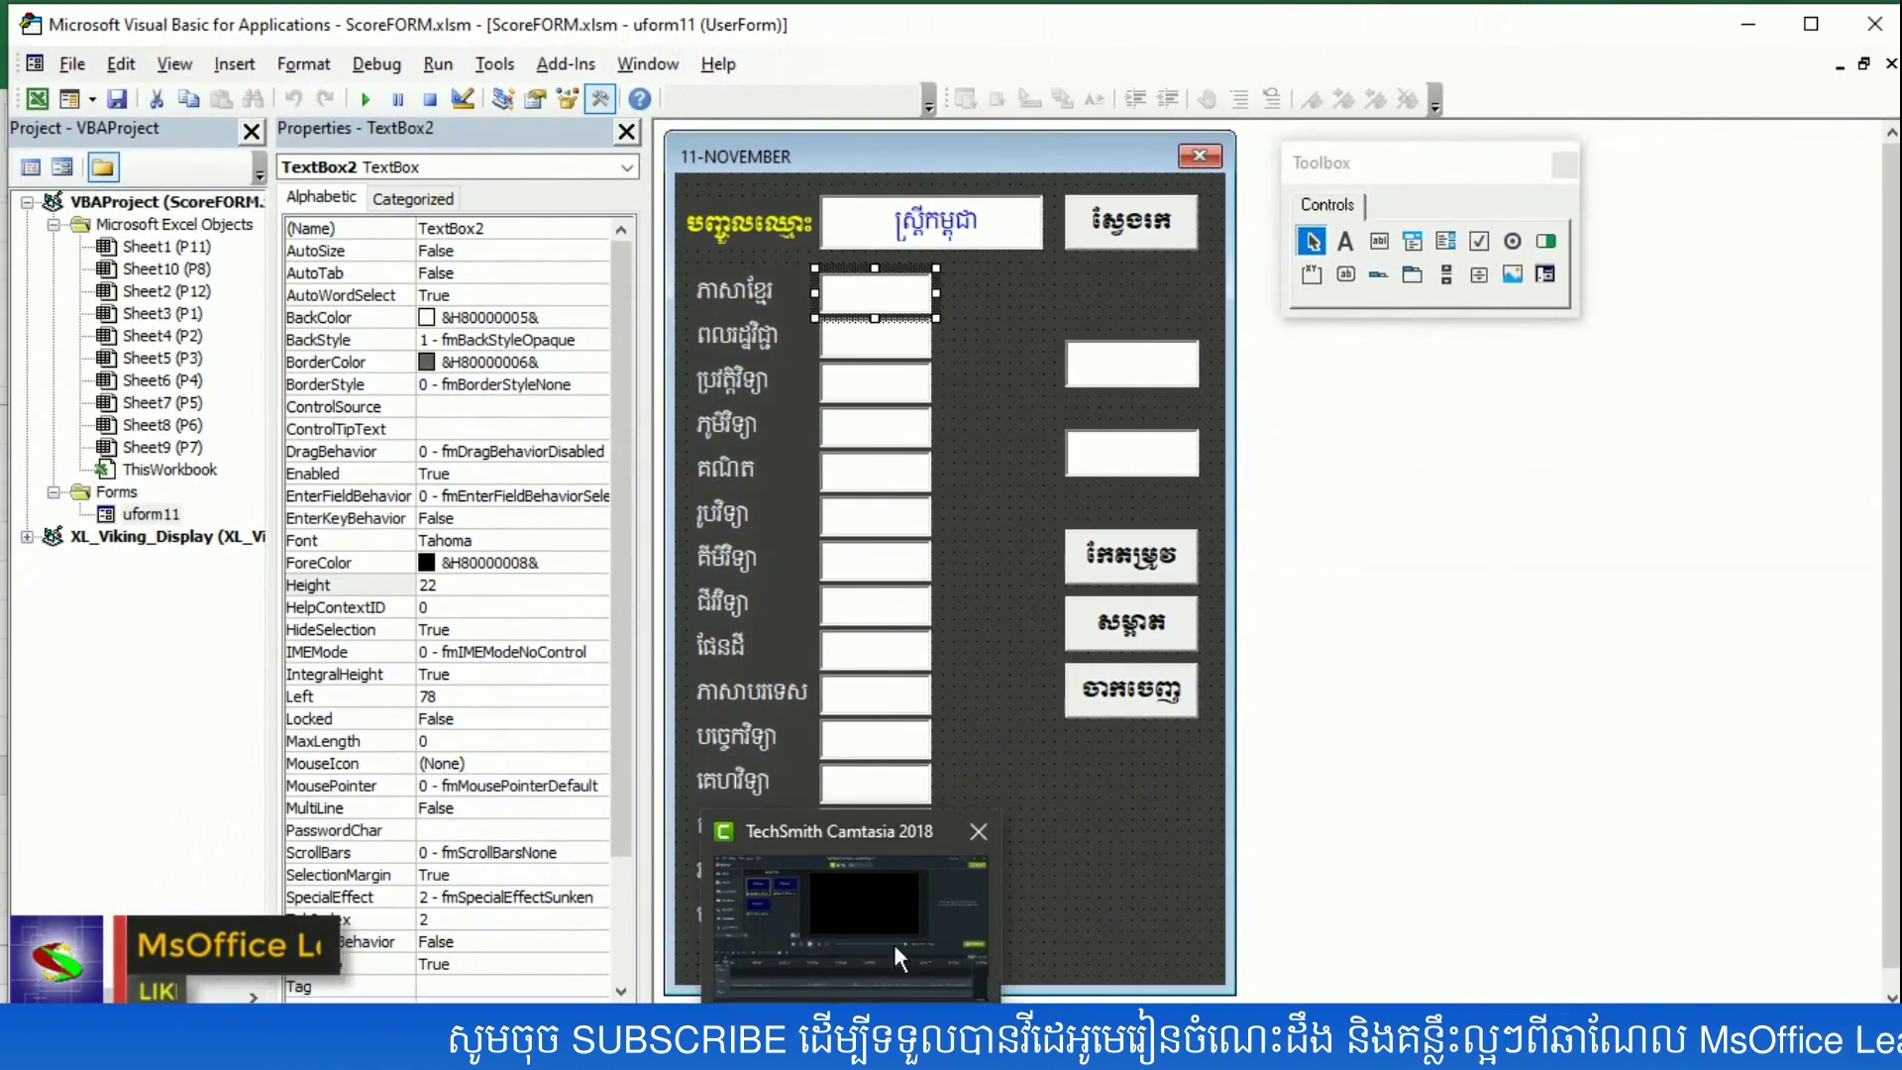
click(1011, 827)
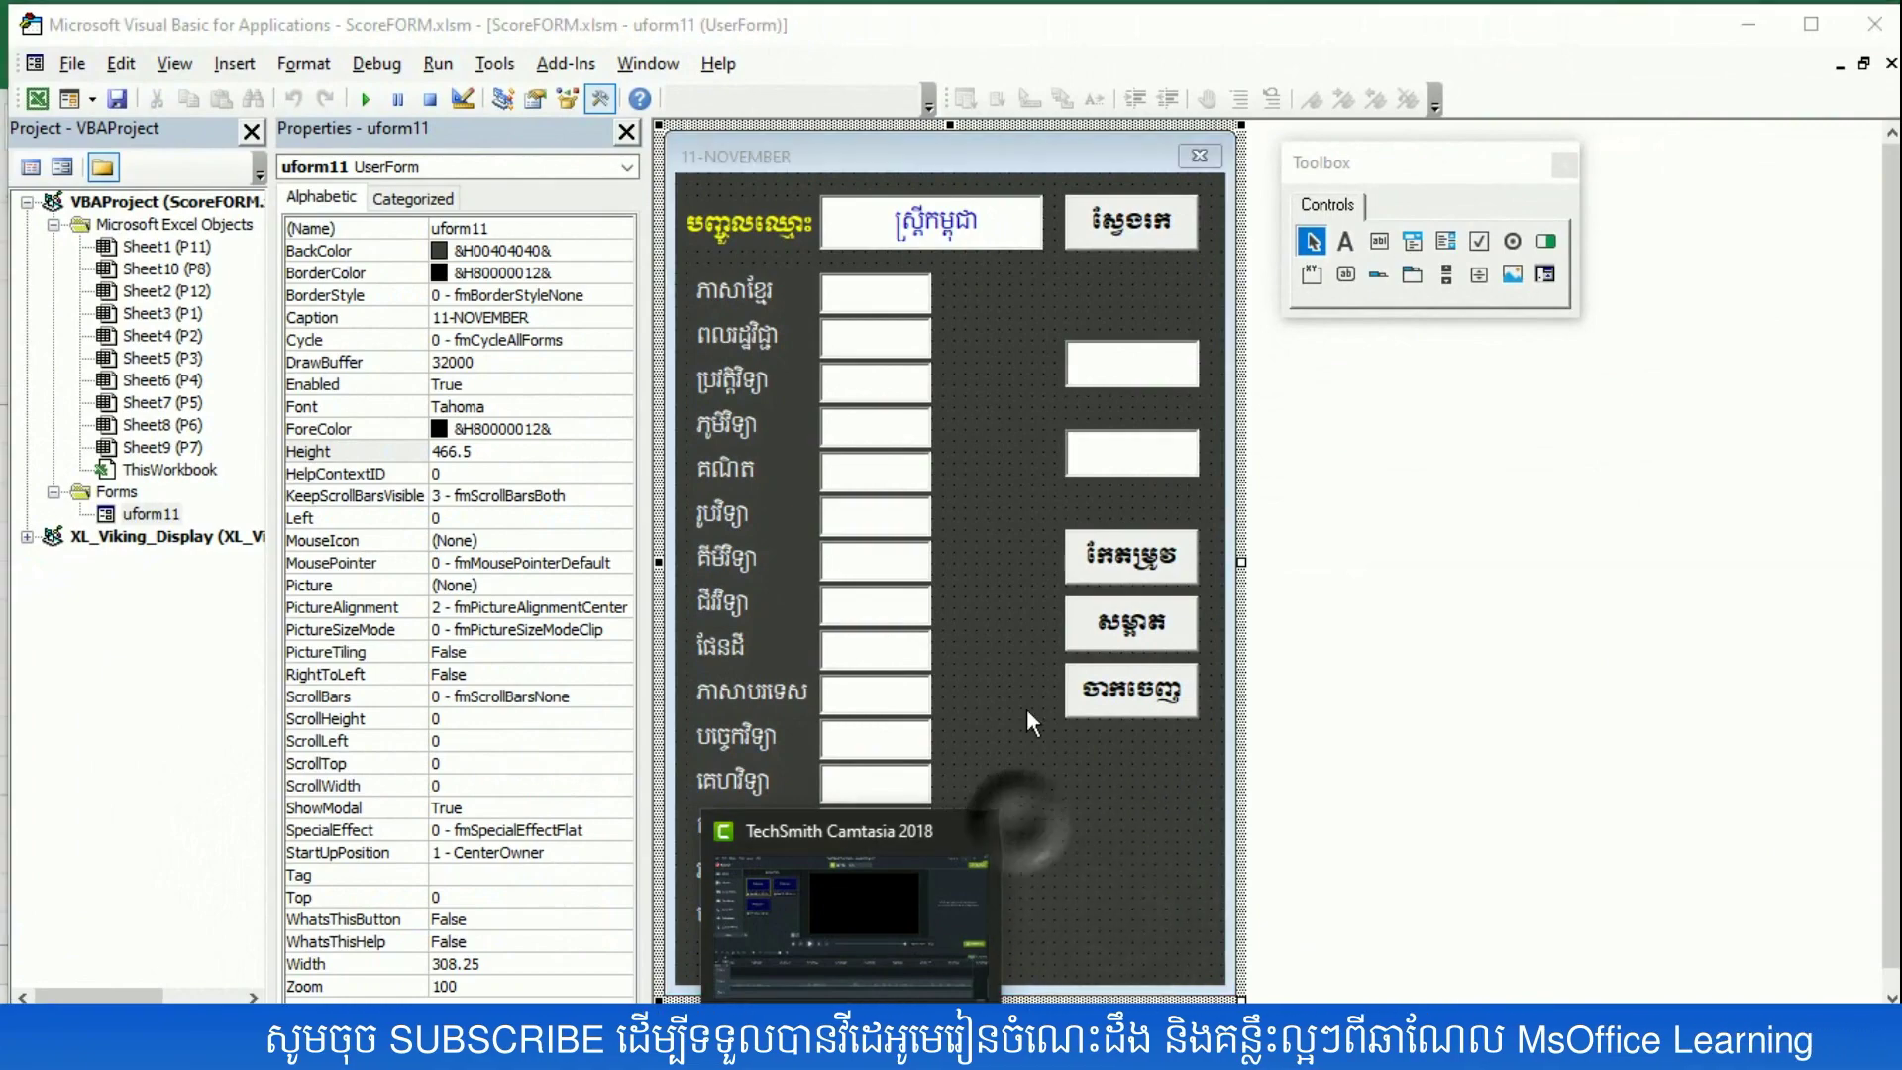
mouse_move(871, 964)
mouse_down()
mouse_move(873, 304)
mouse_move(891, 279)
mouse_up()
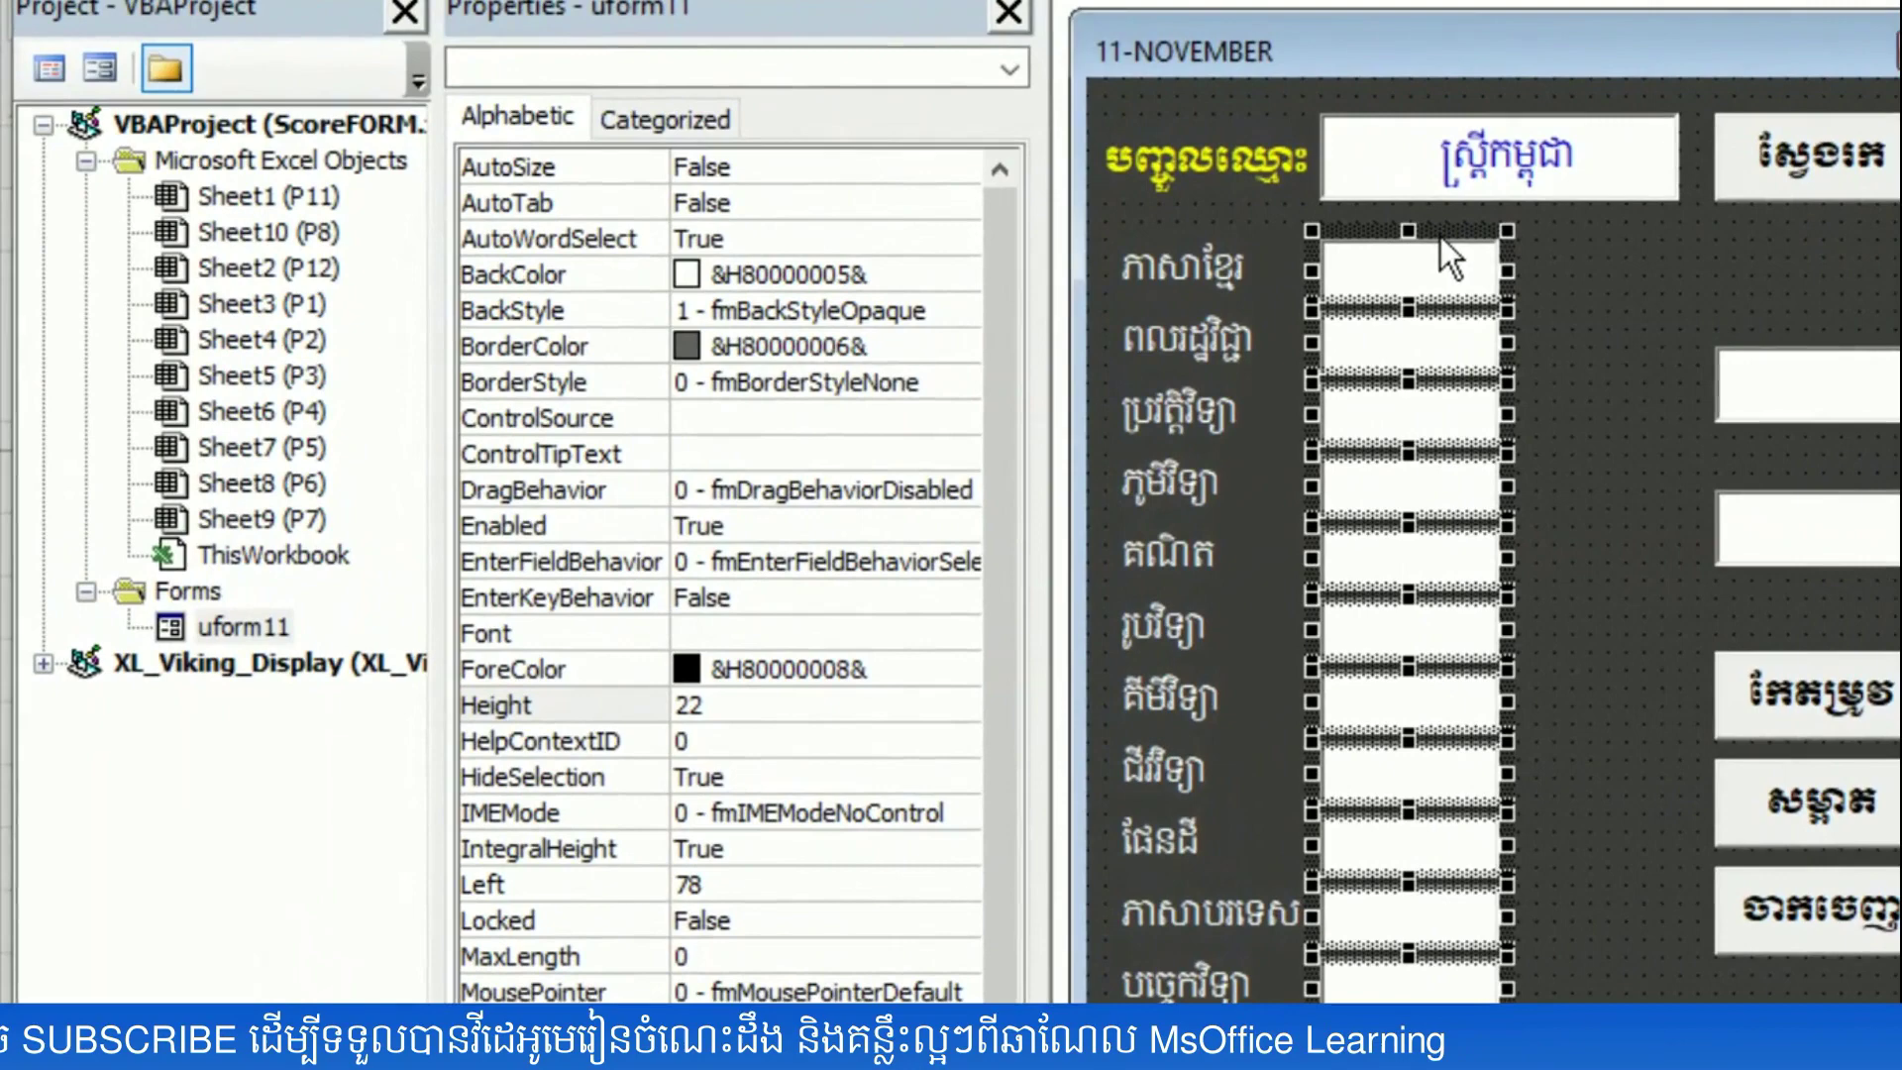
click(507, 634)
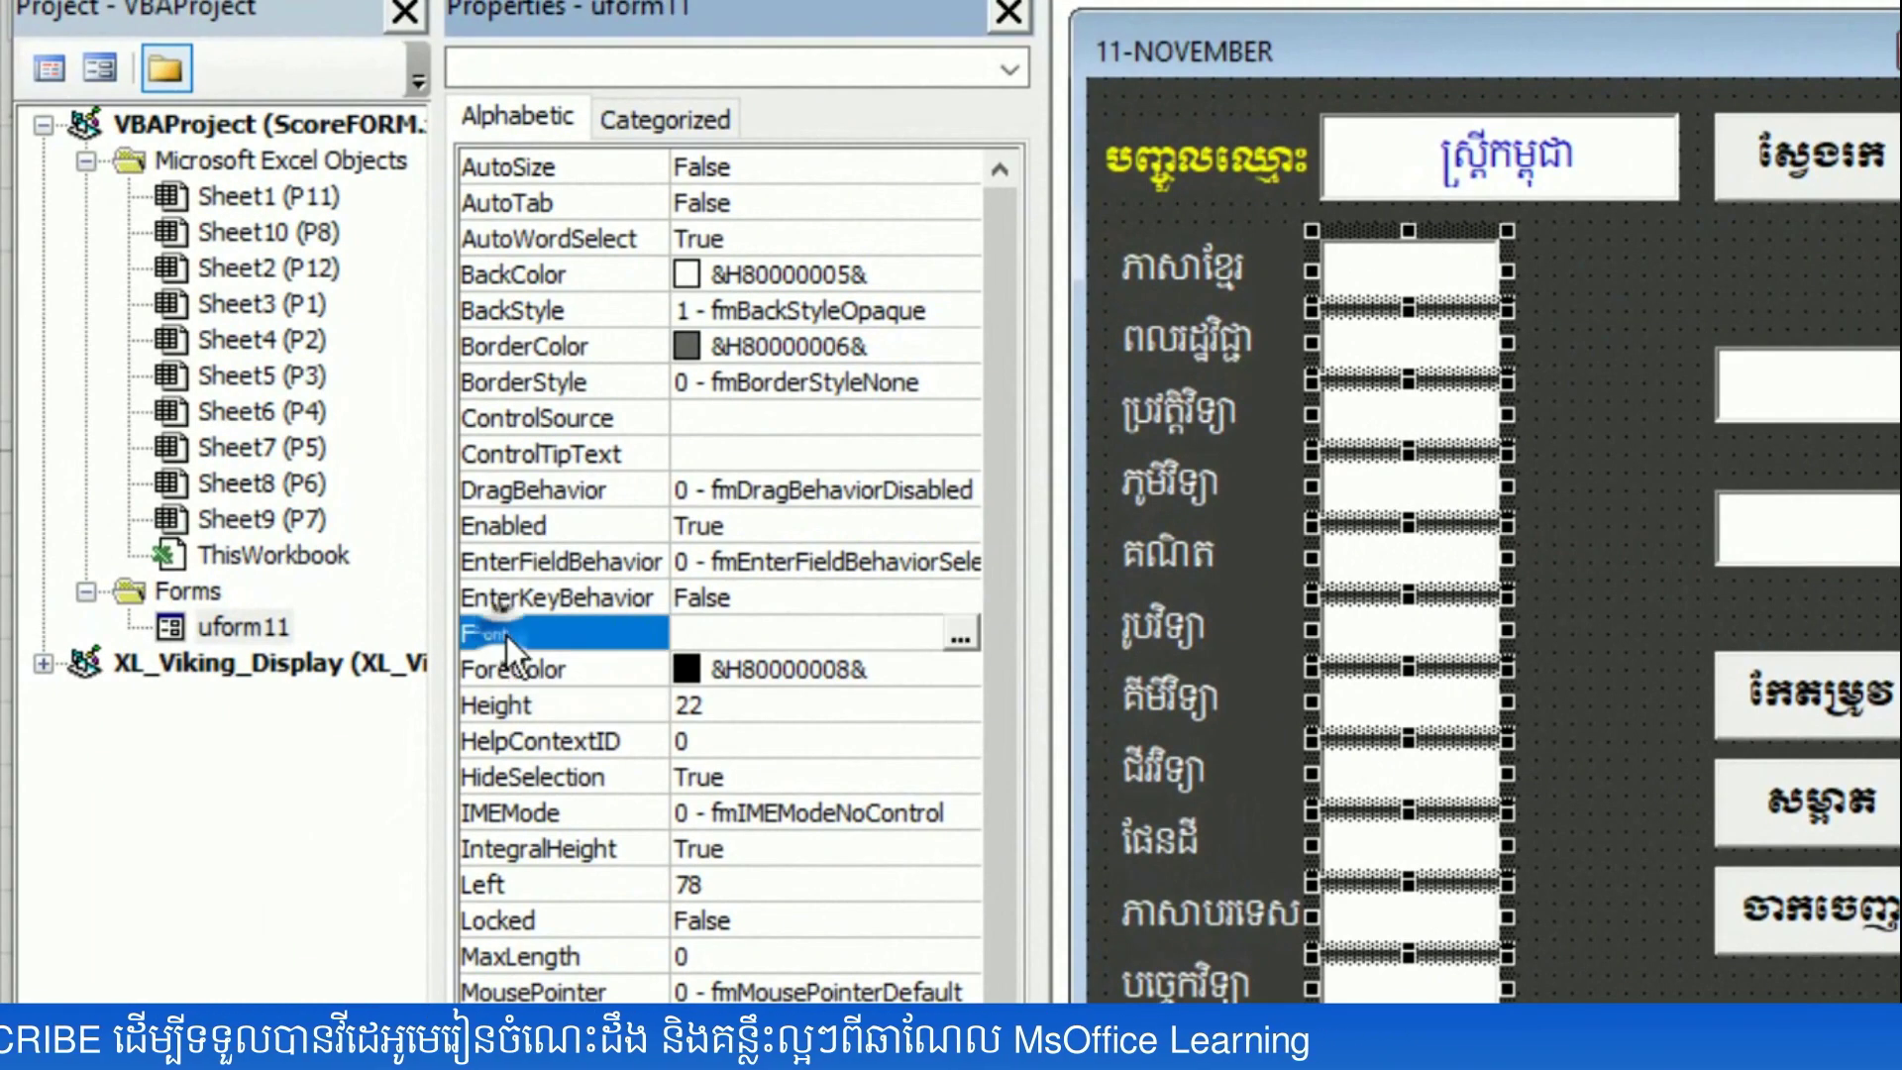
click(960, 636)
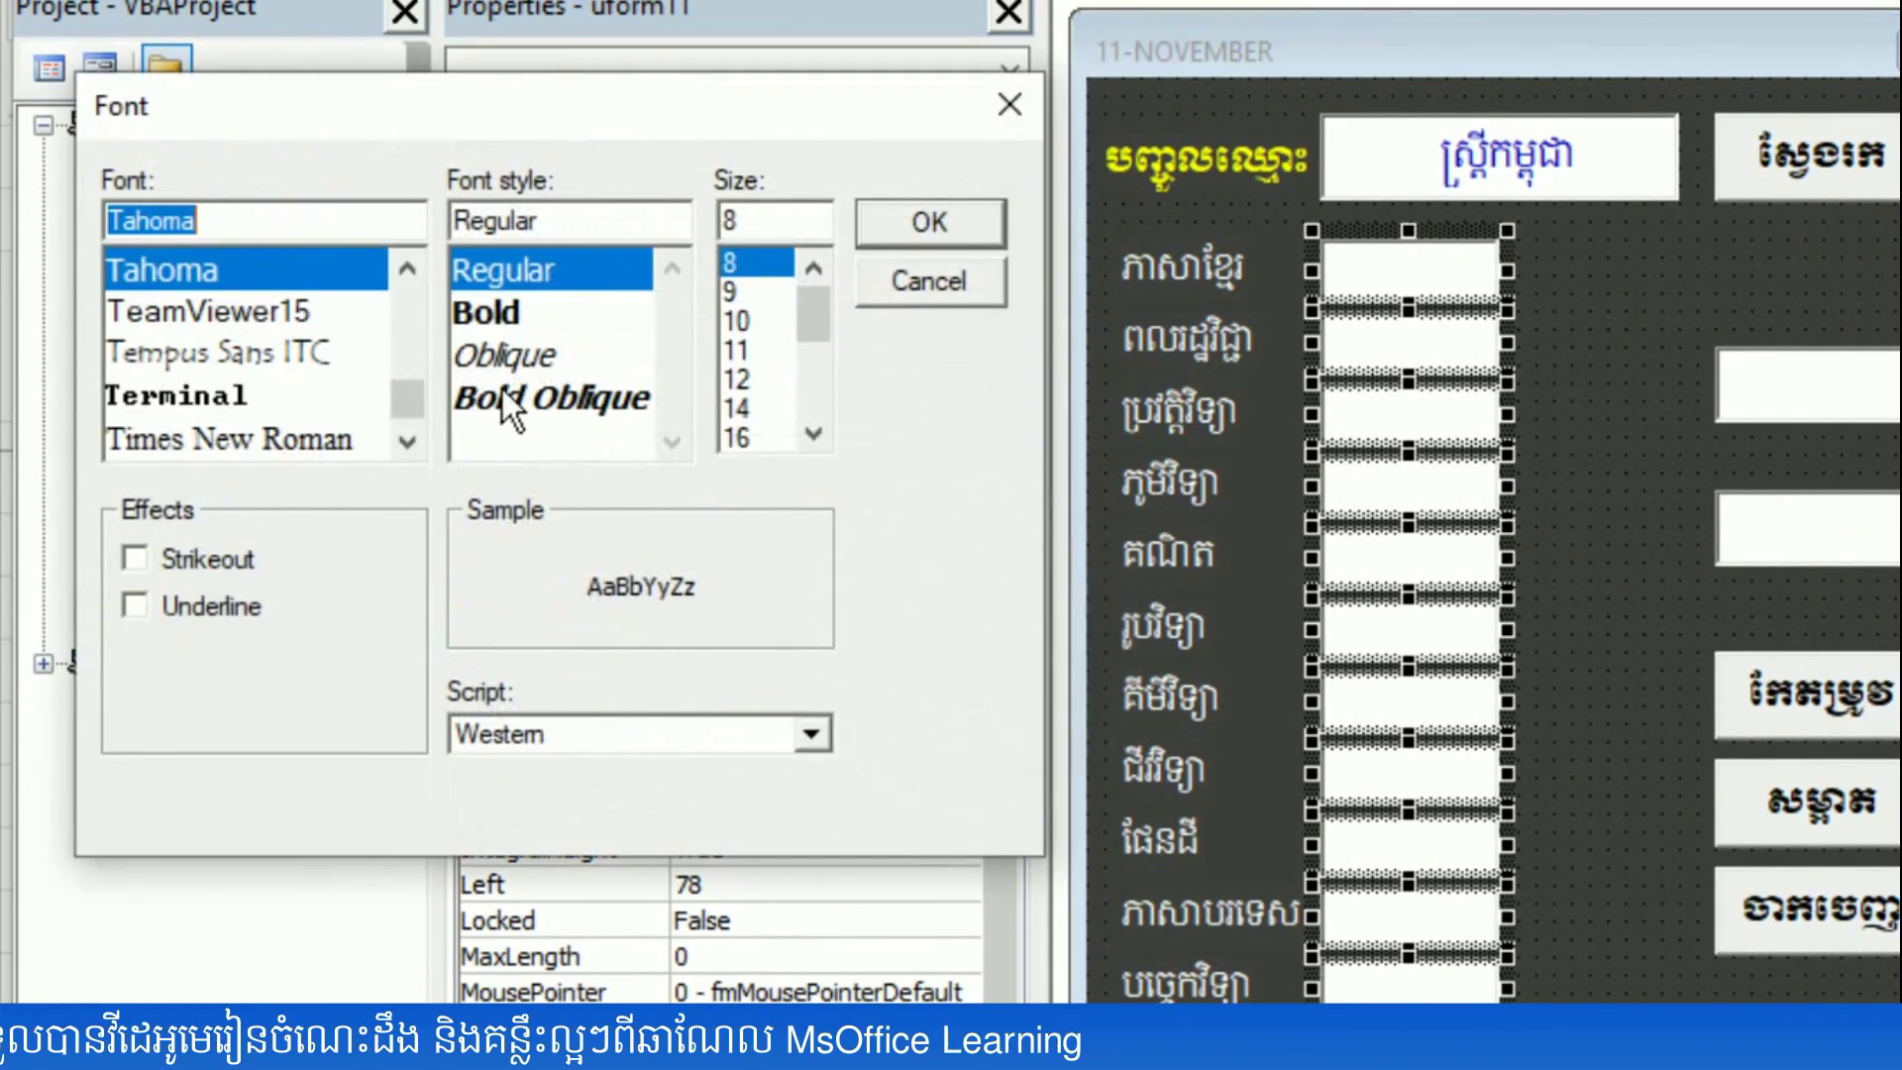
click(293, 443)
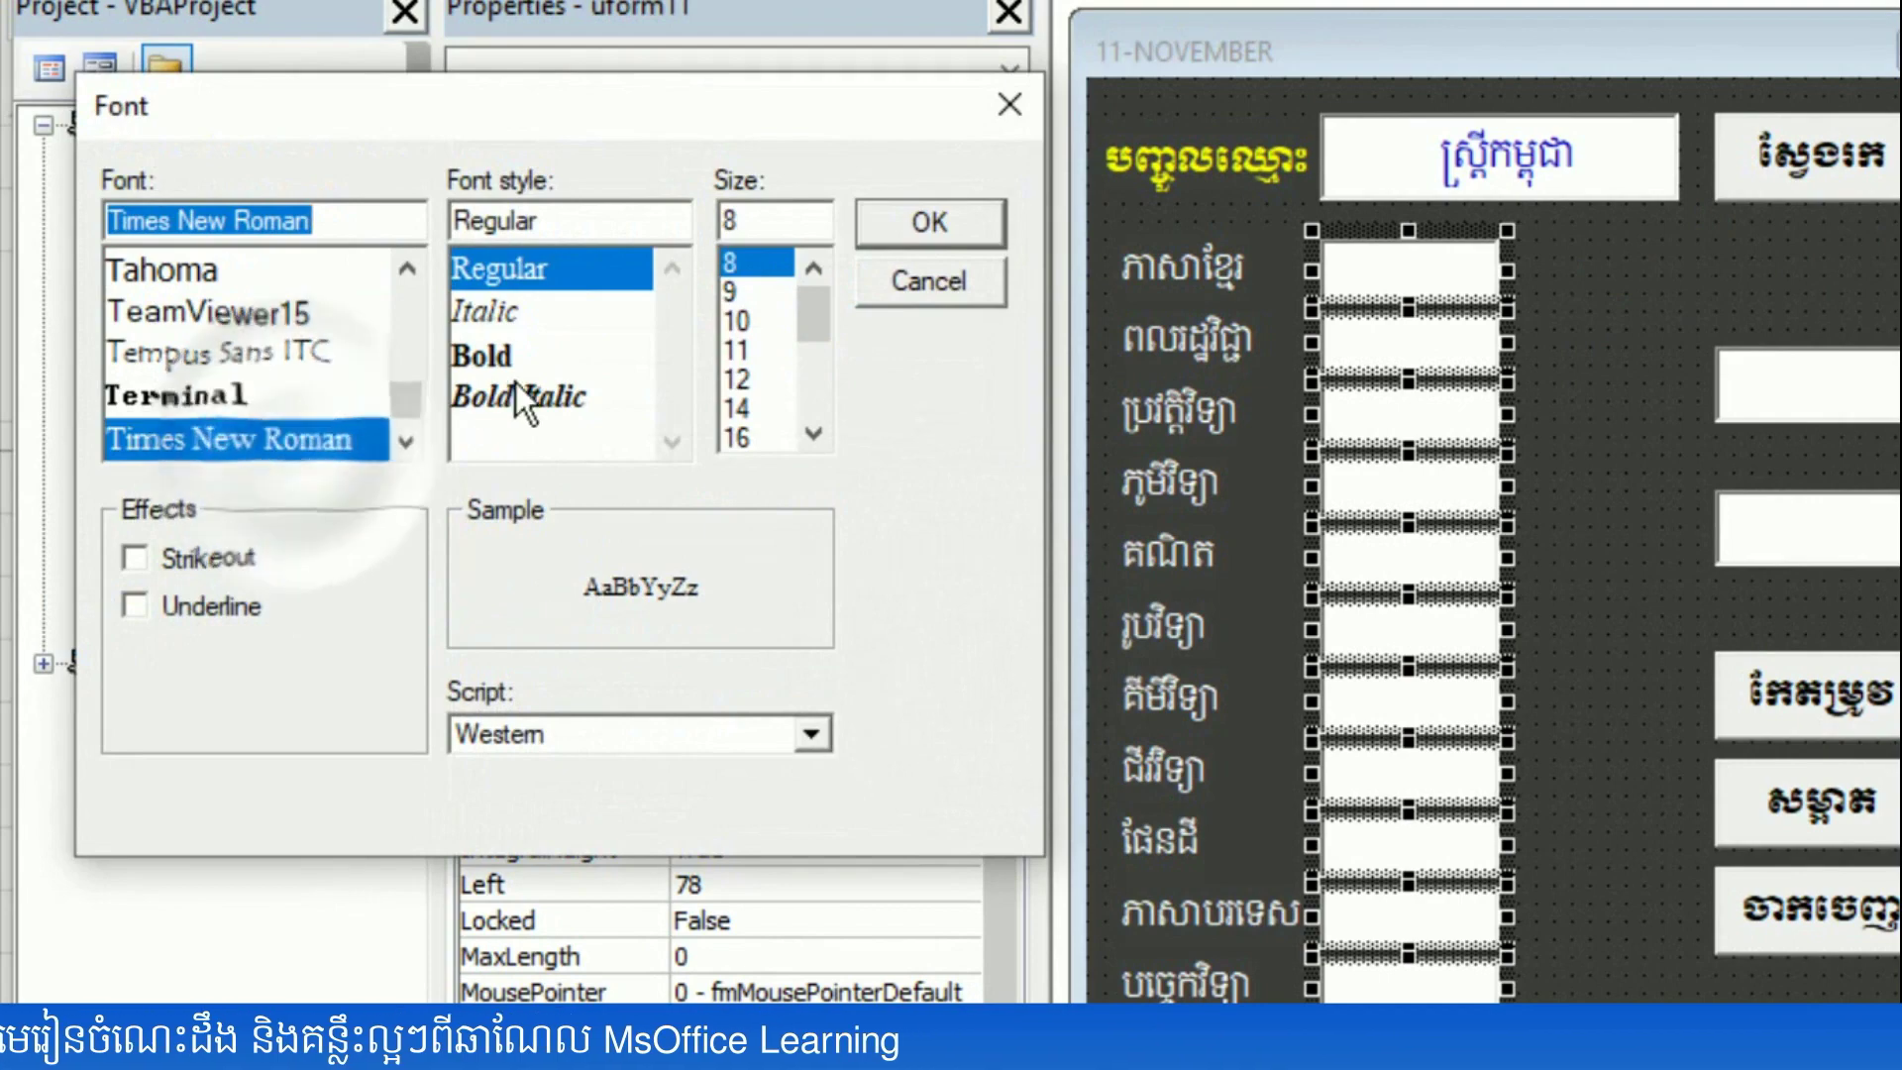
click(496, 358)
click(740, 409)
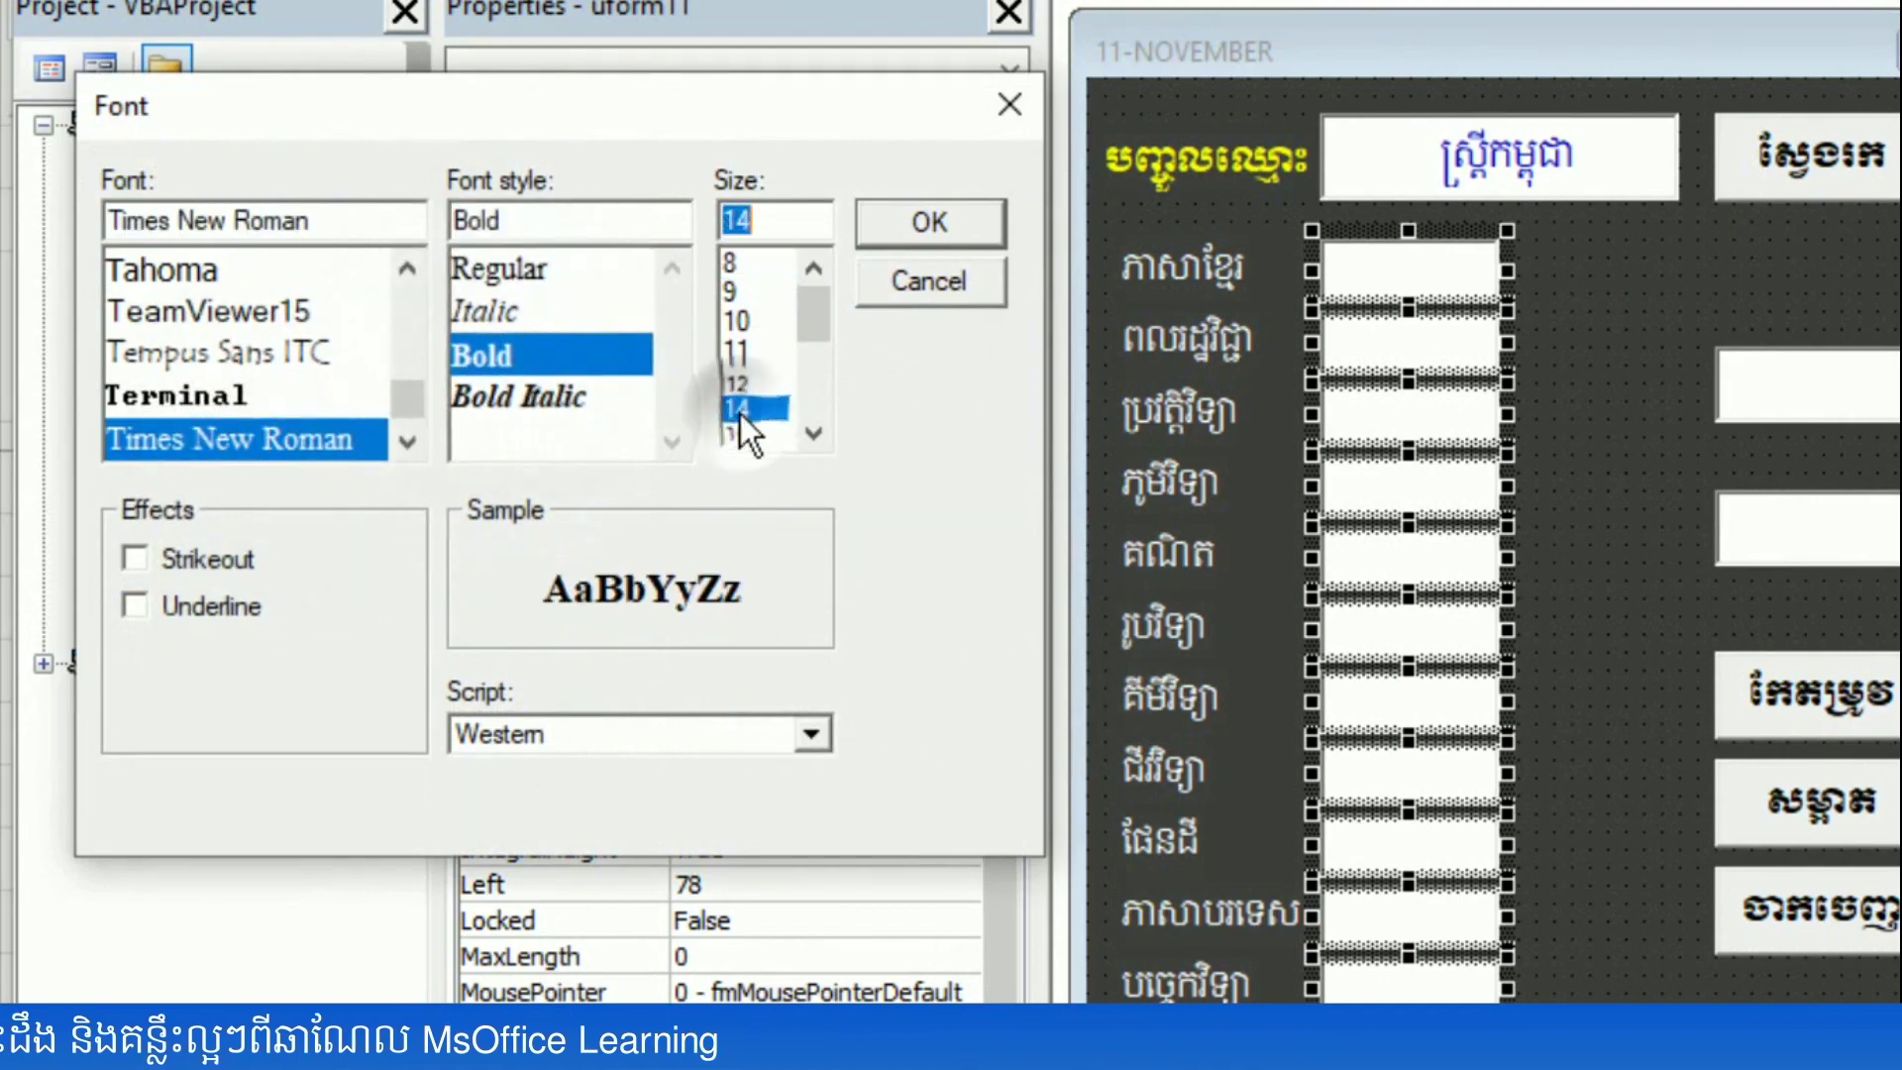
click(931, 225)
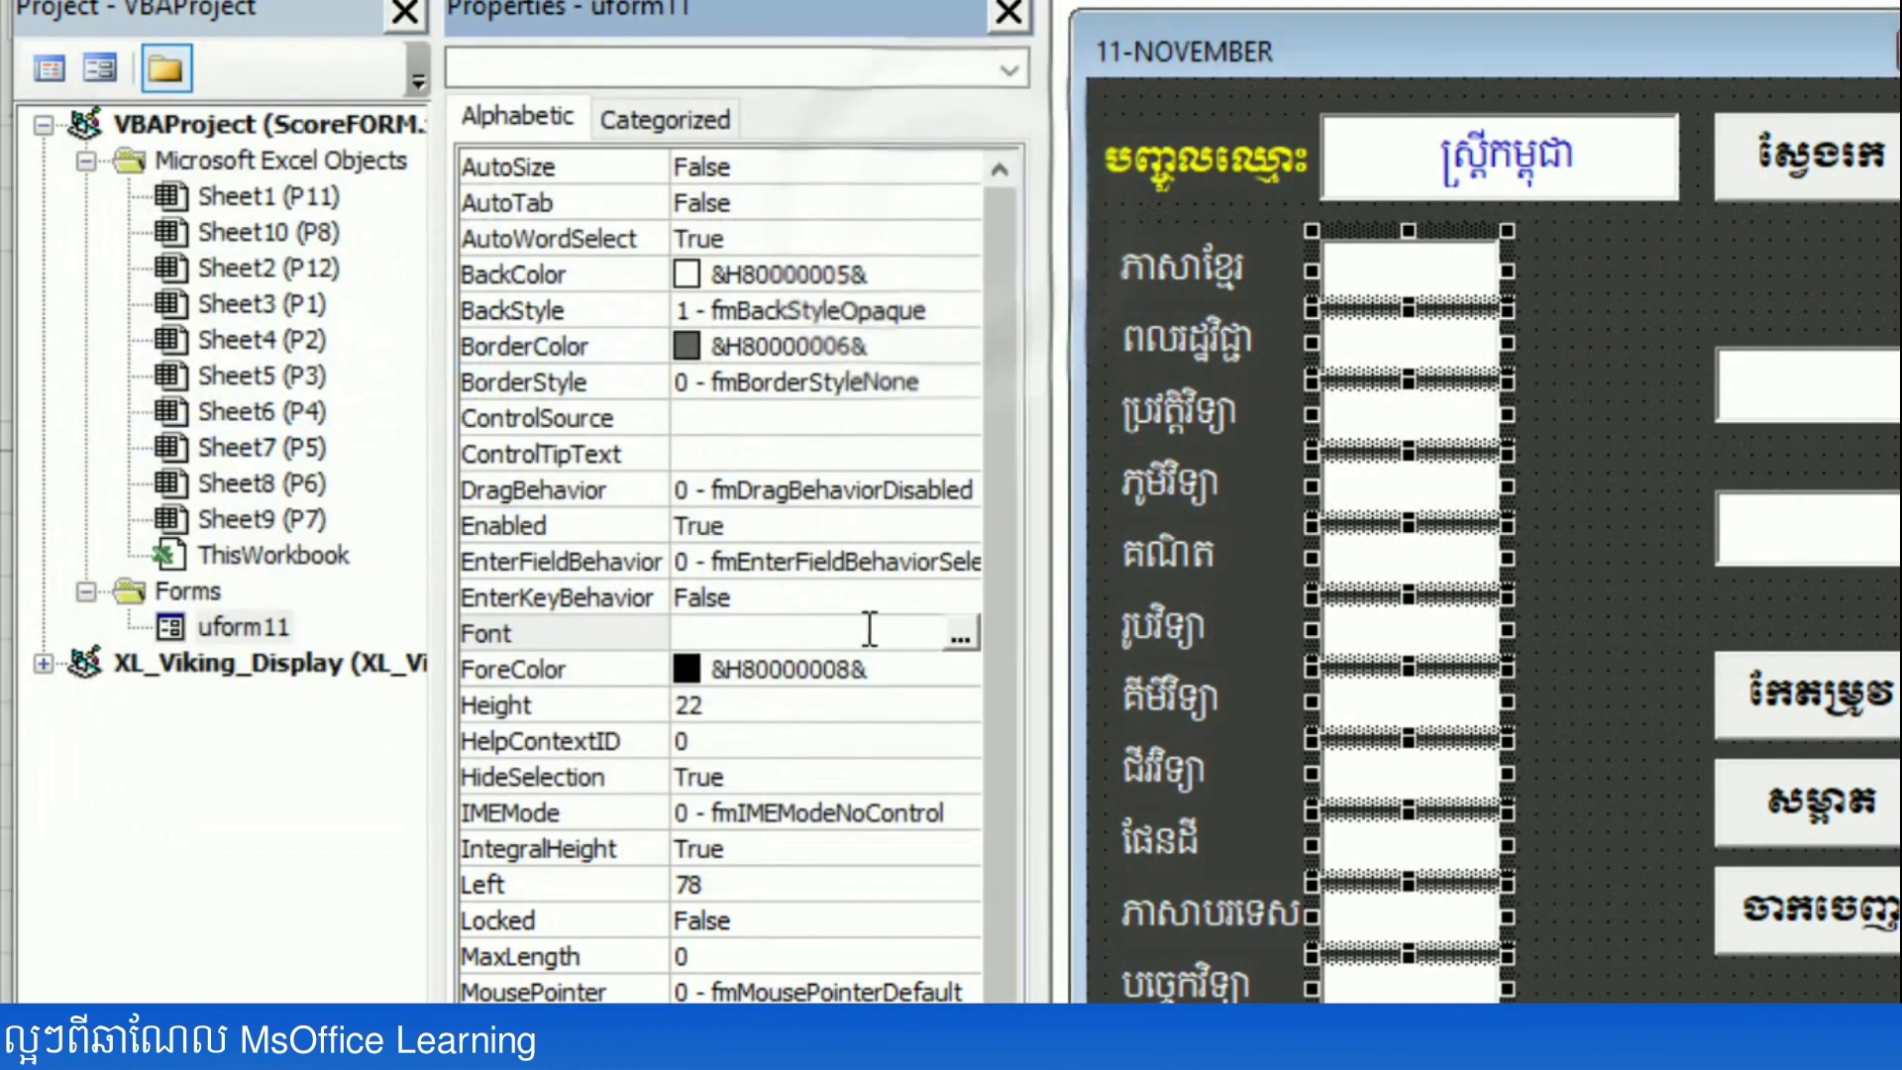
- Set the score boxes' ForeColor to blue from the Palette
click(752, 663)
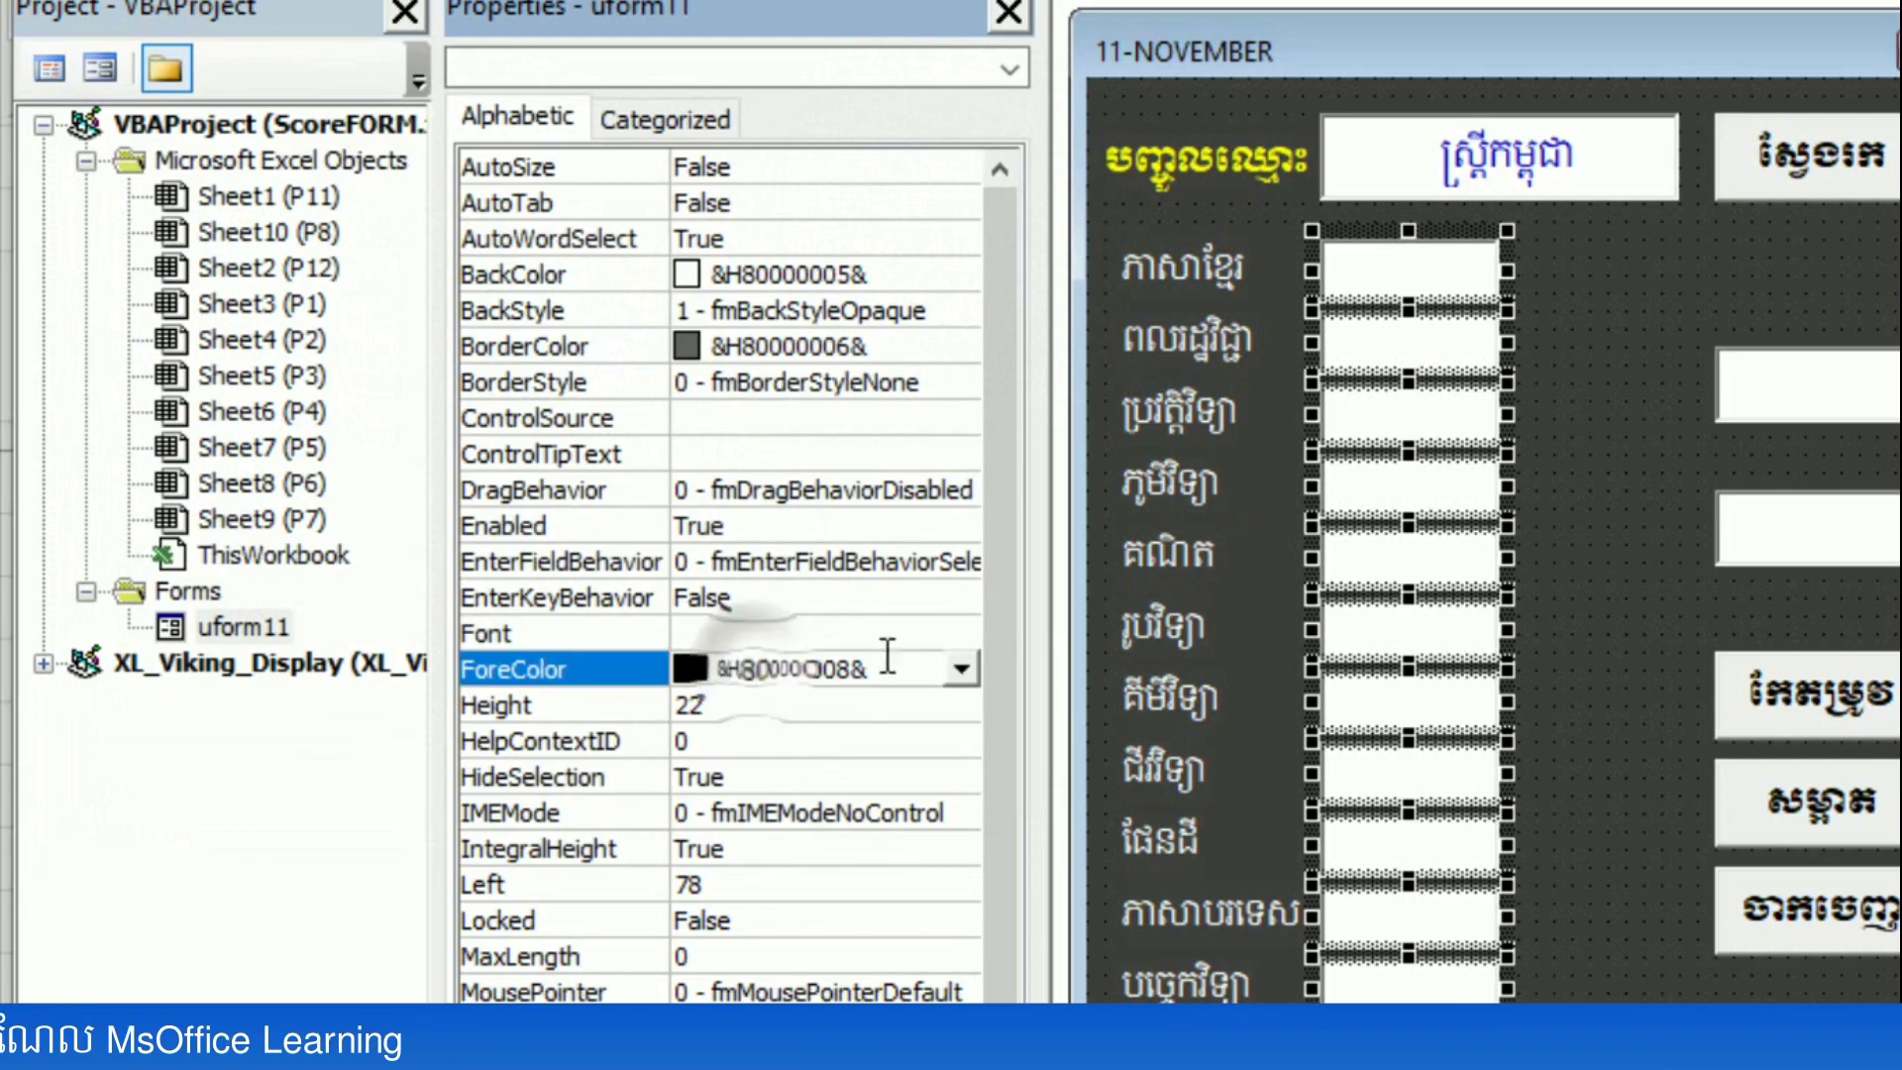
click(960, 670)
click(694, 716)
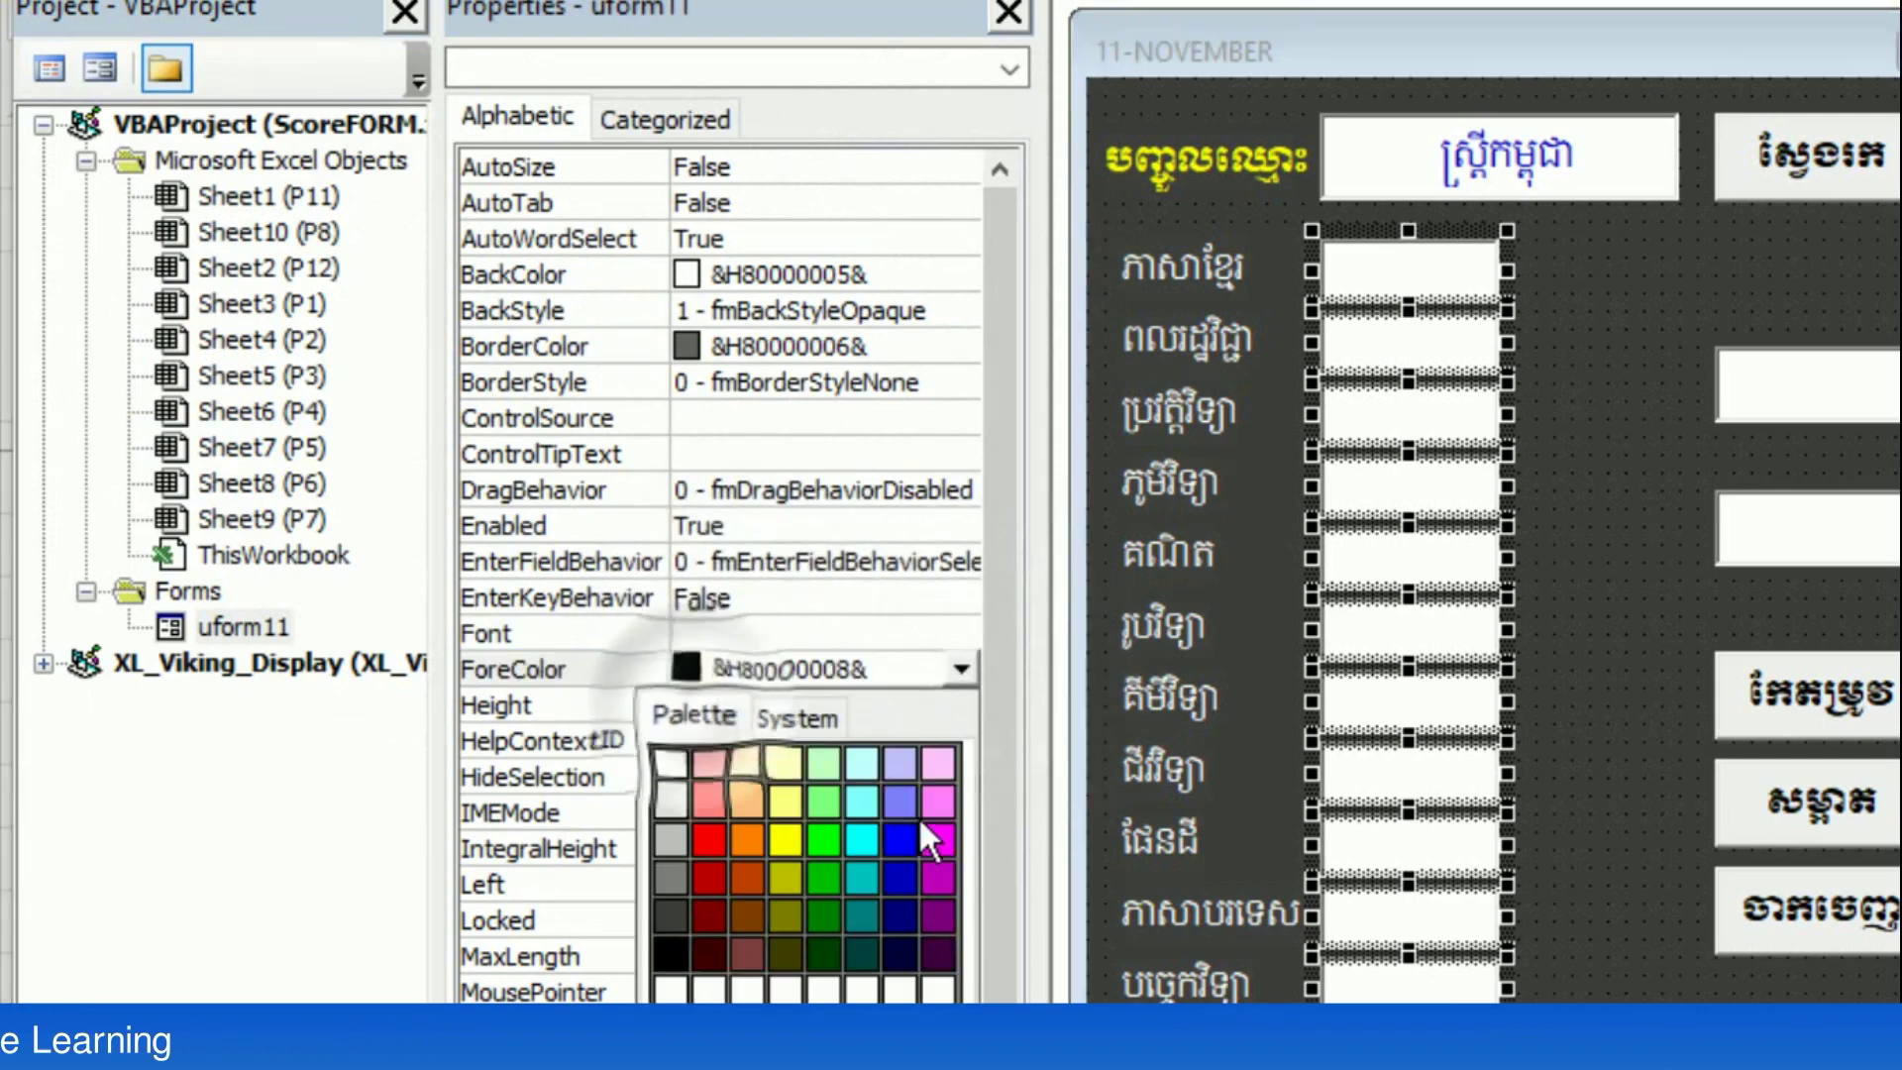
click(899, 865)
click(971, 525)
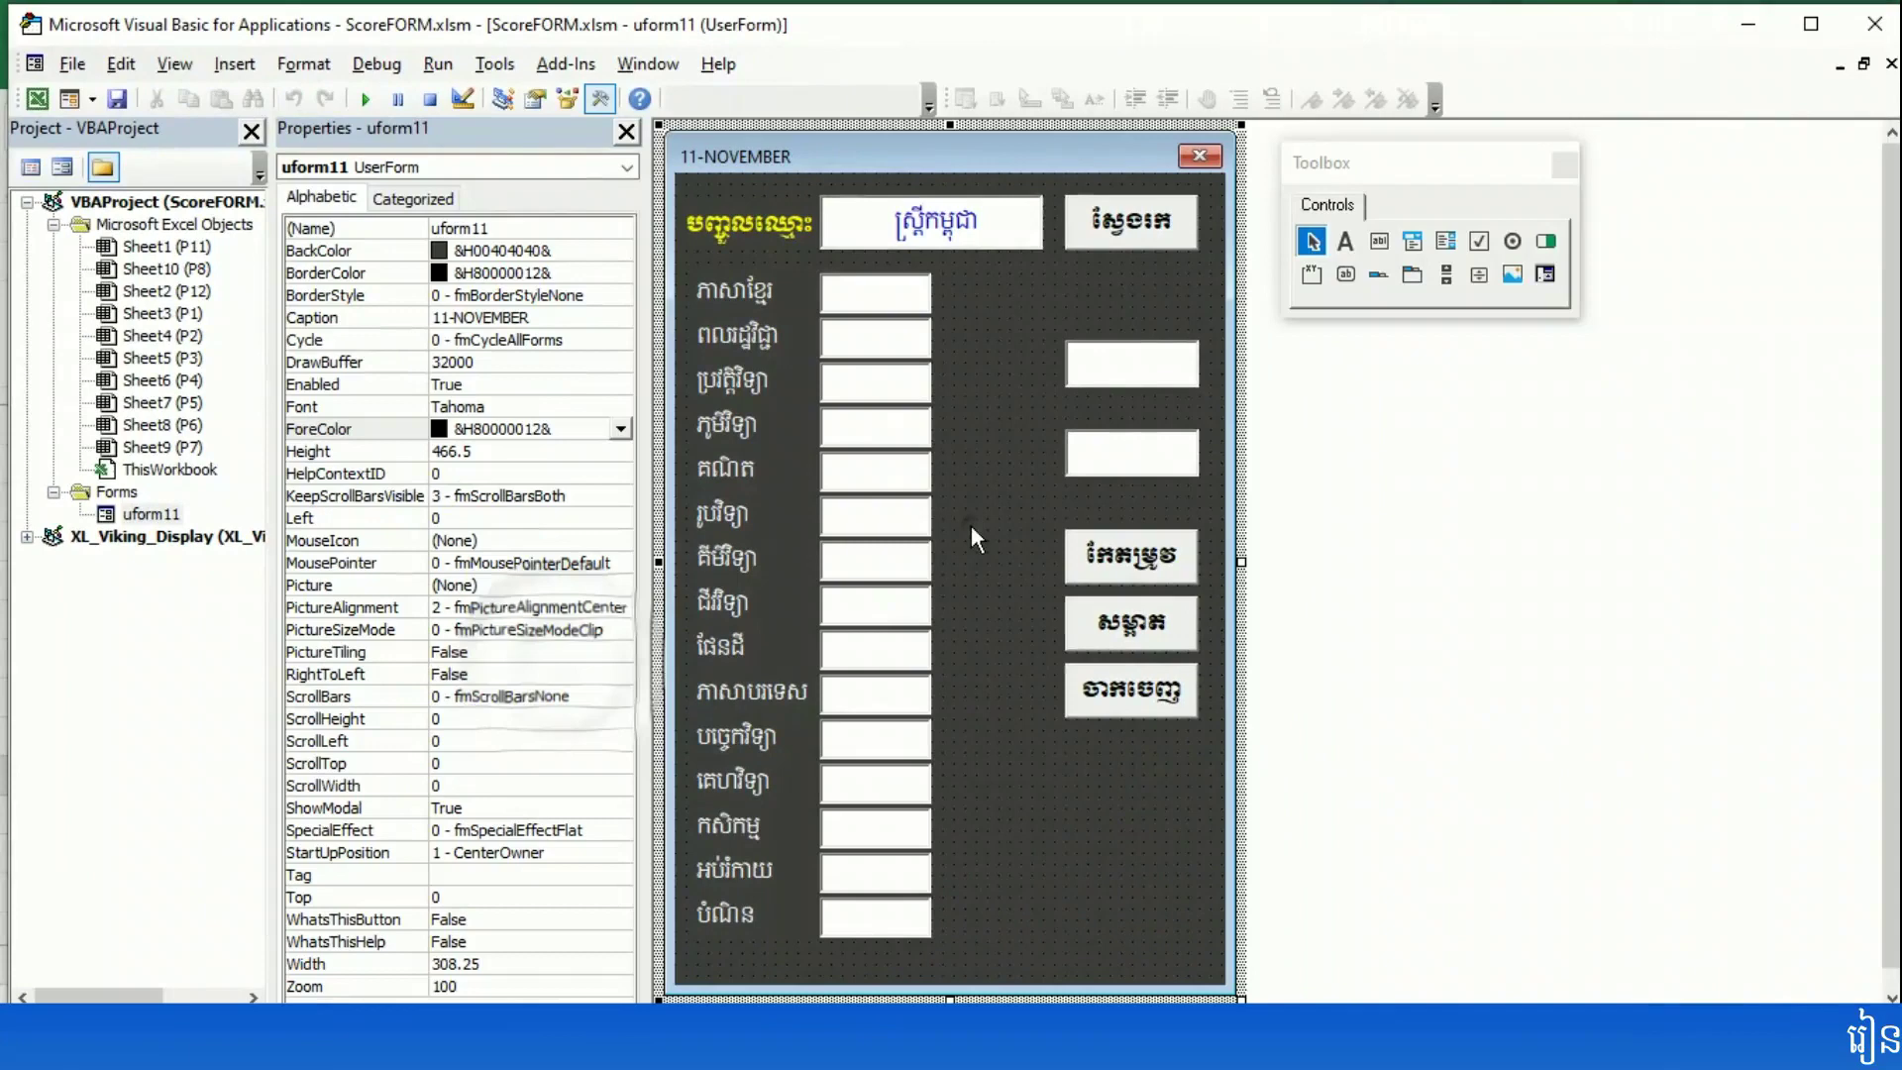
- Enter sample scores 346 and 345 in the first two score boxes
click(887, 305)
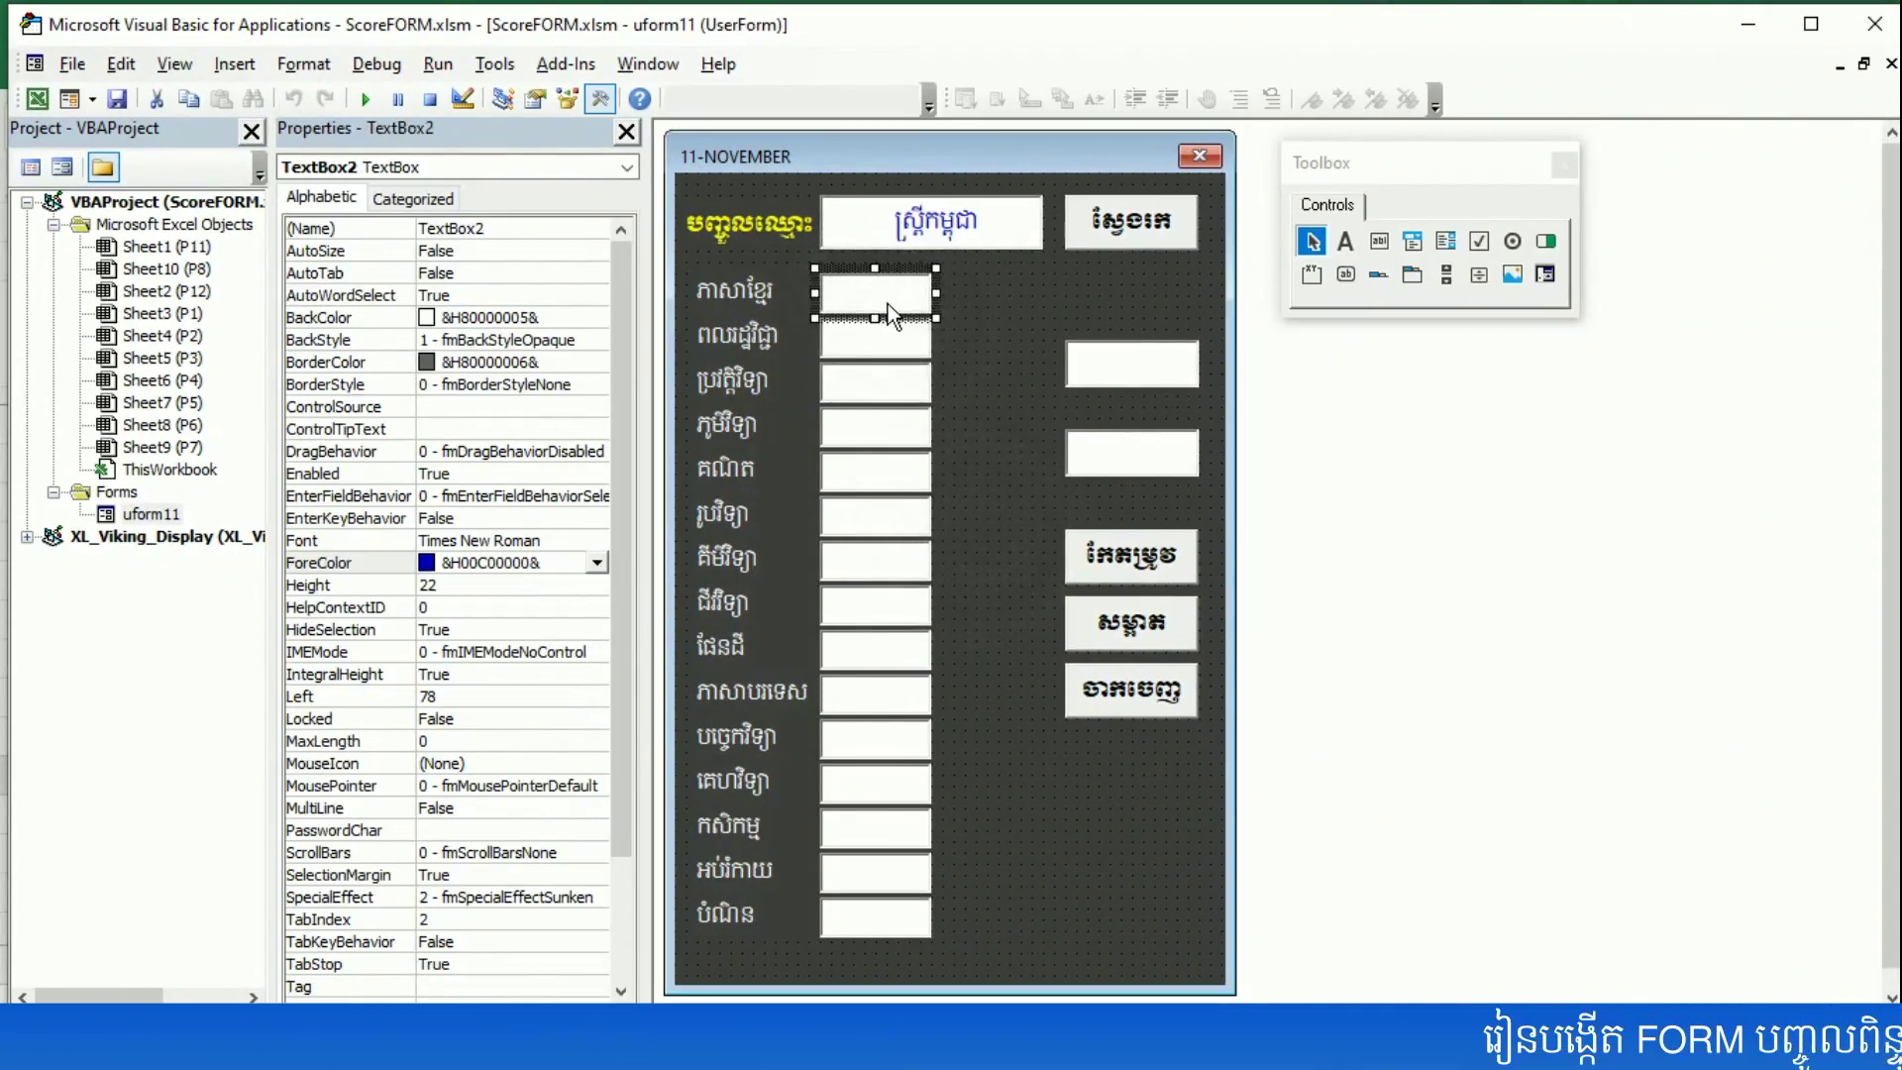
click(889, 315)
text(346)
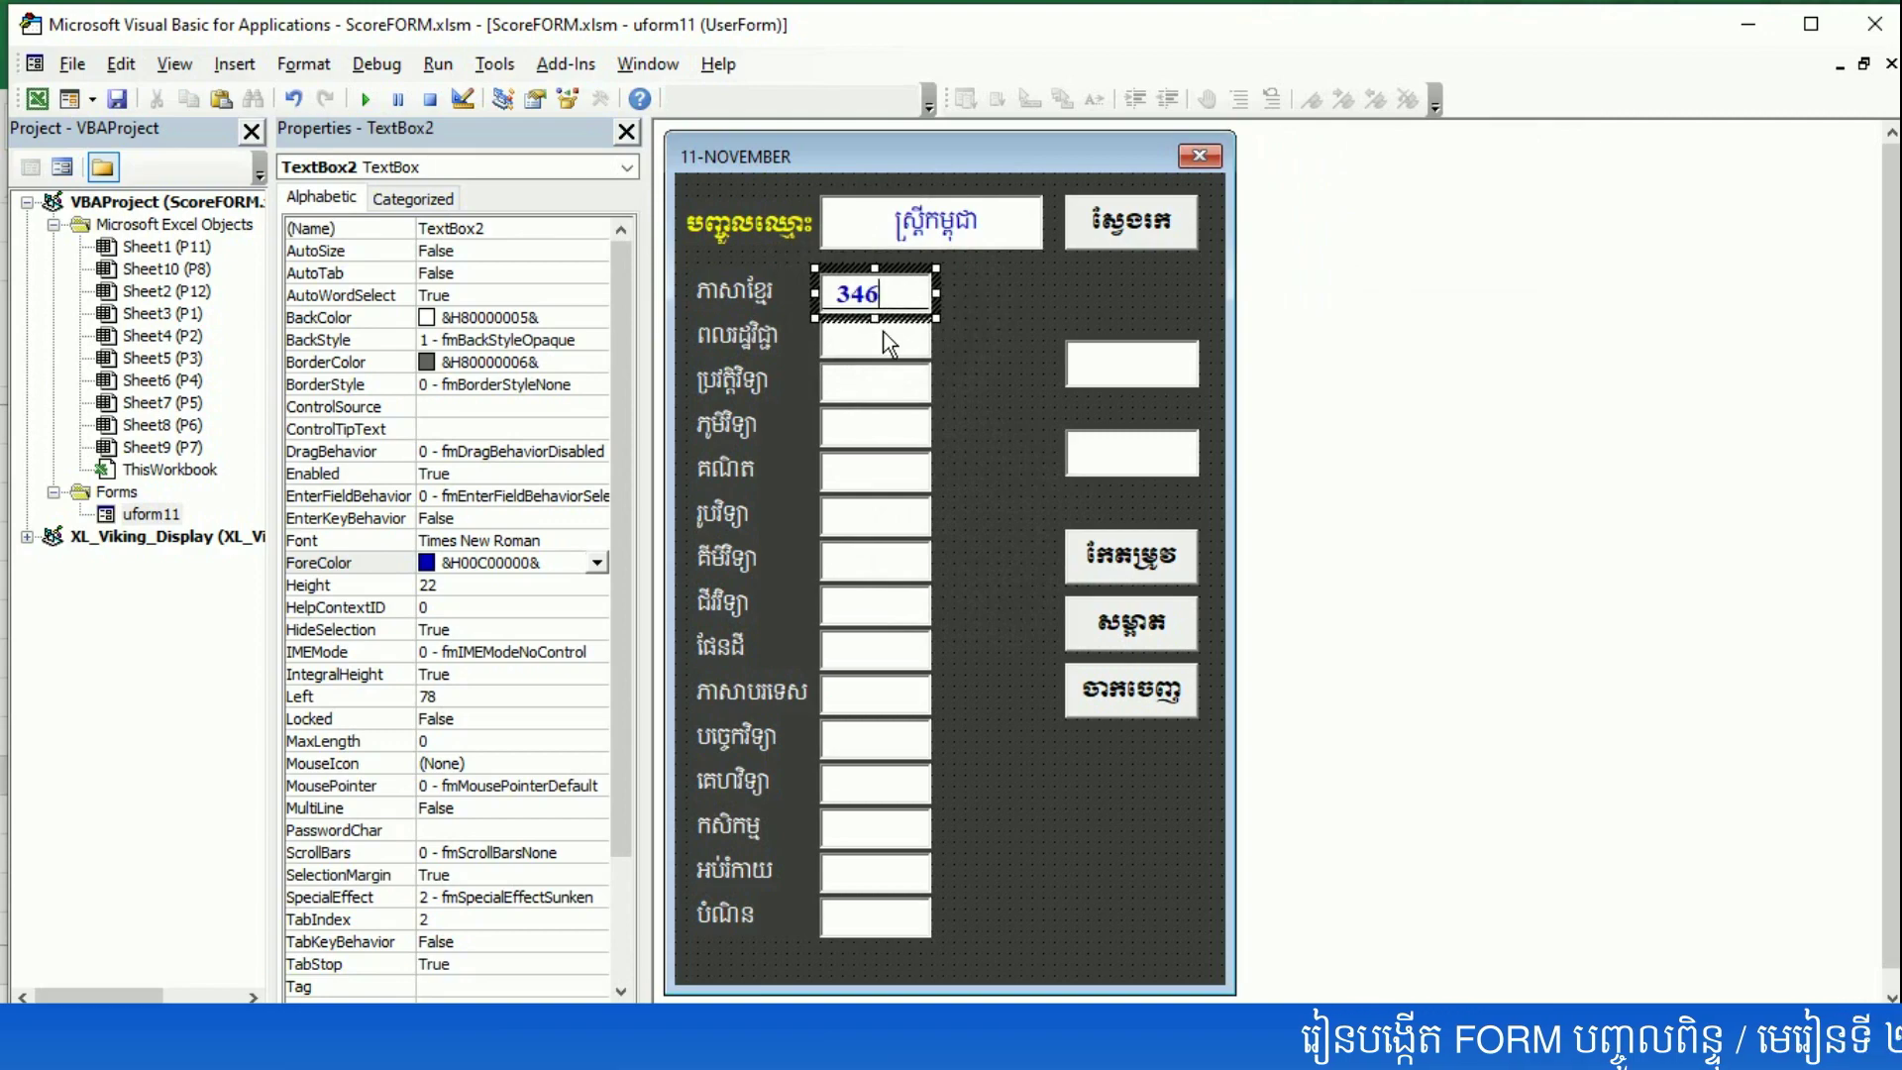
click(878, 347)
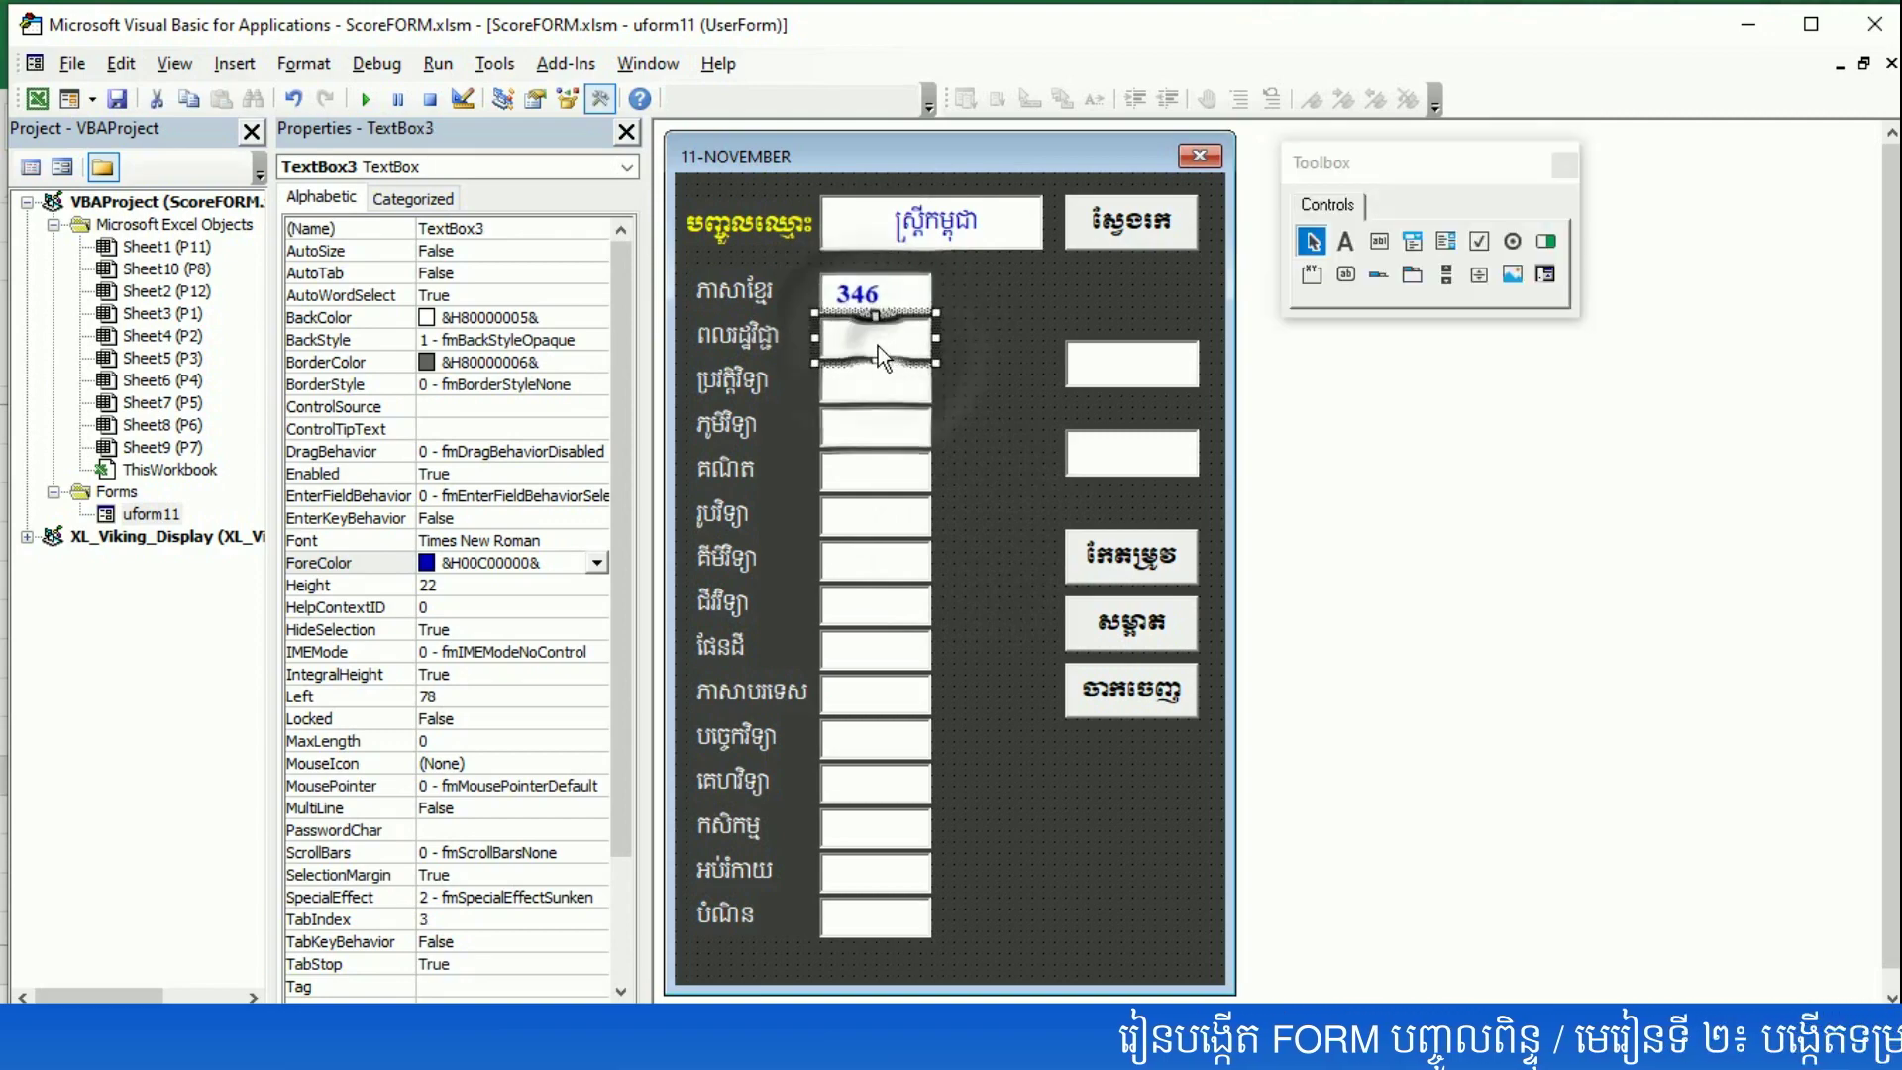
click(878, 346)
text(345)
click(995, 464)
- Copy the yellow name label twice, placing copies above the two right-hand boxes
click(1129, 360)
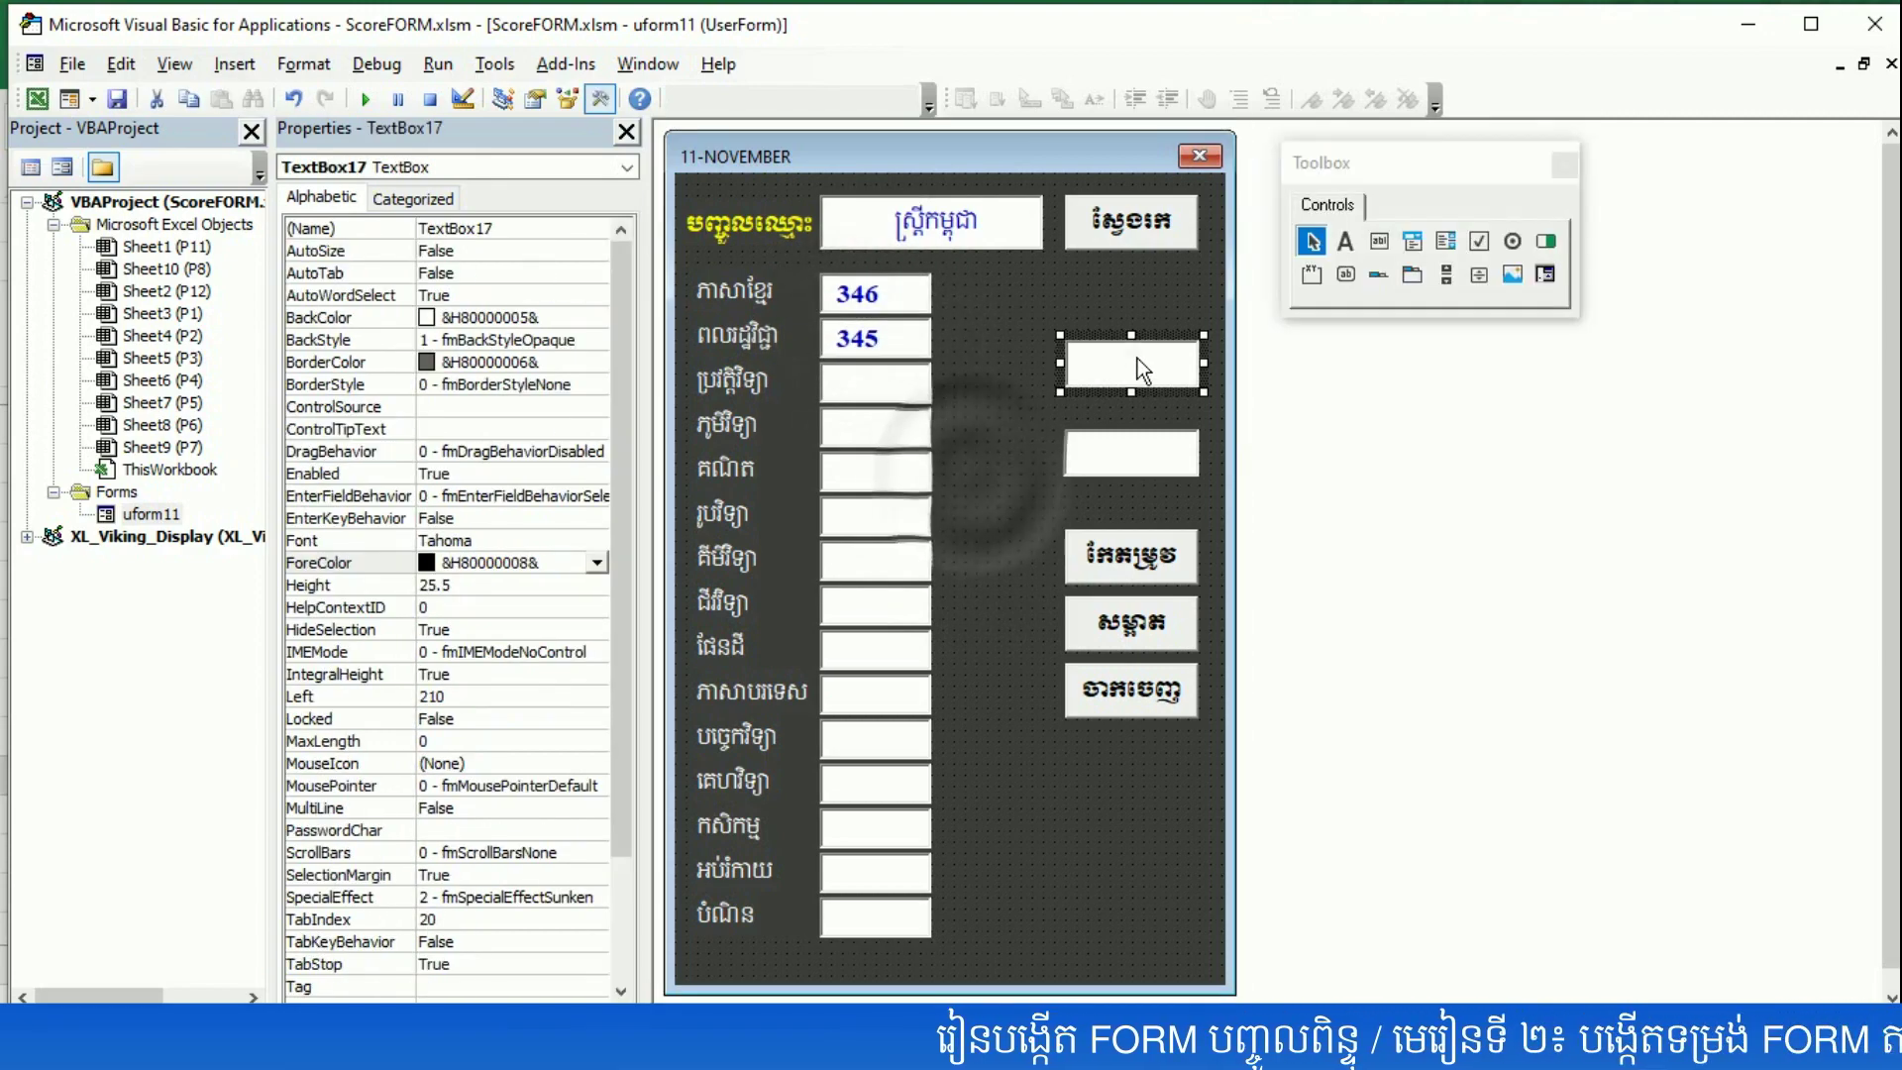
click(956, 406)
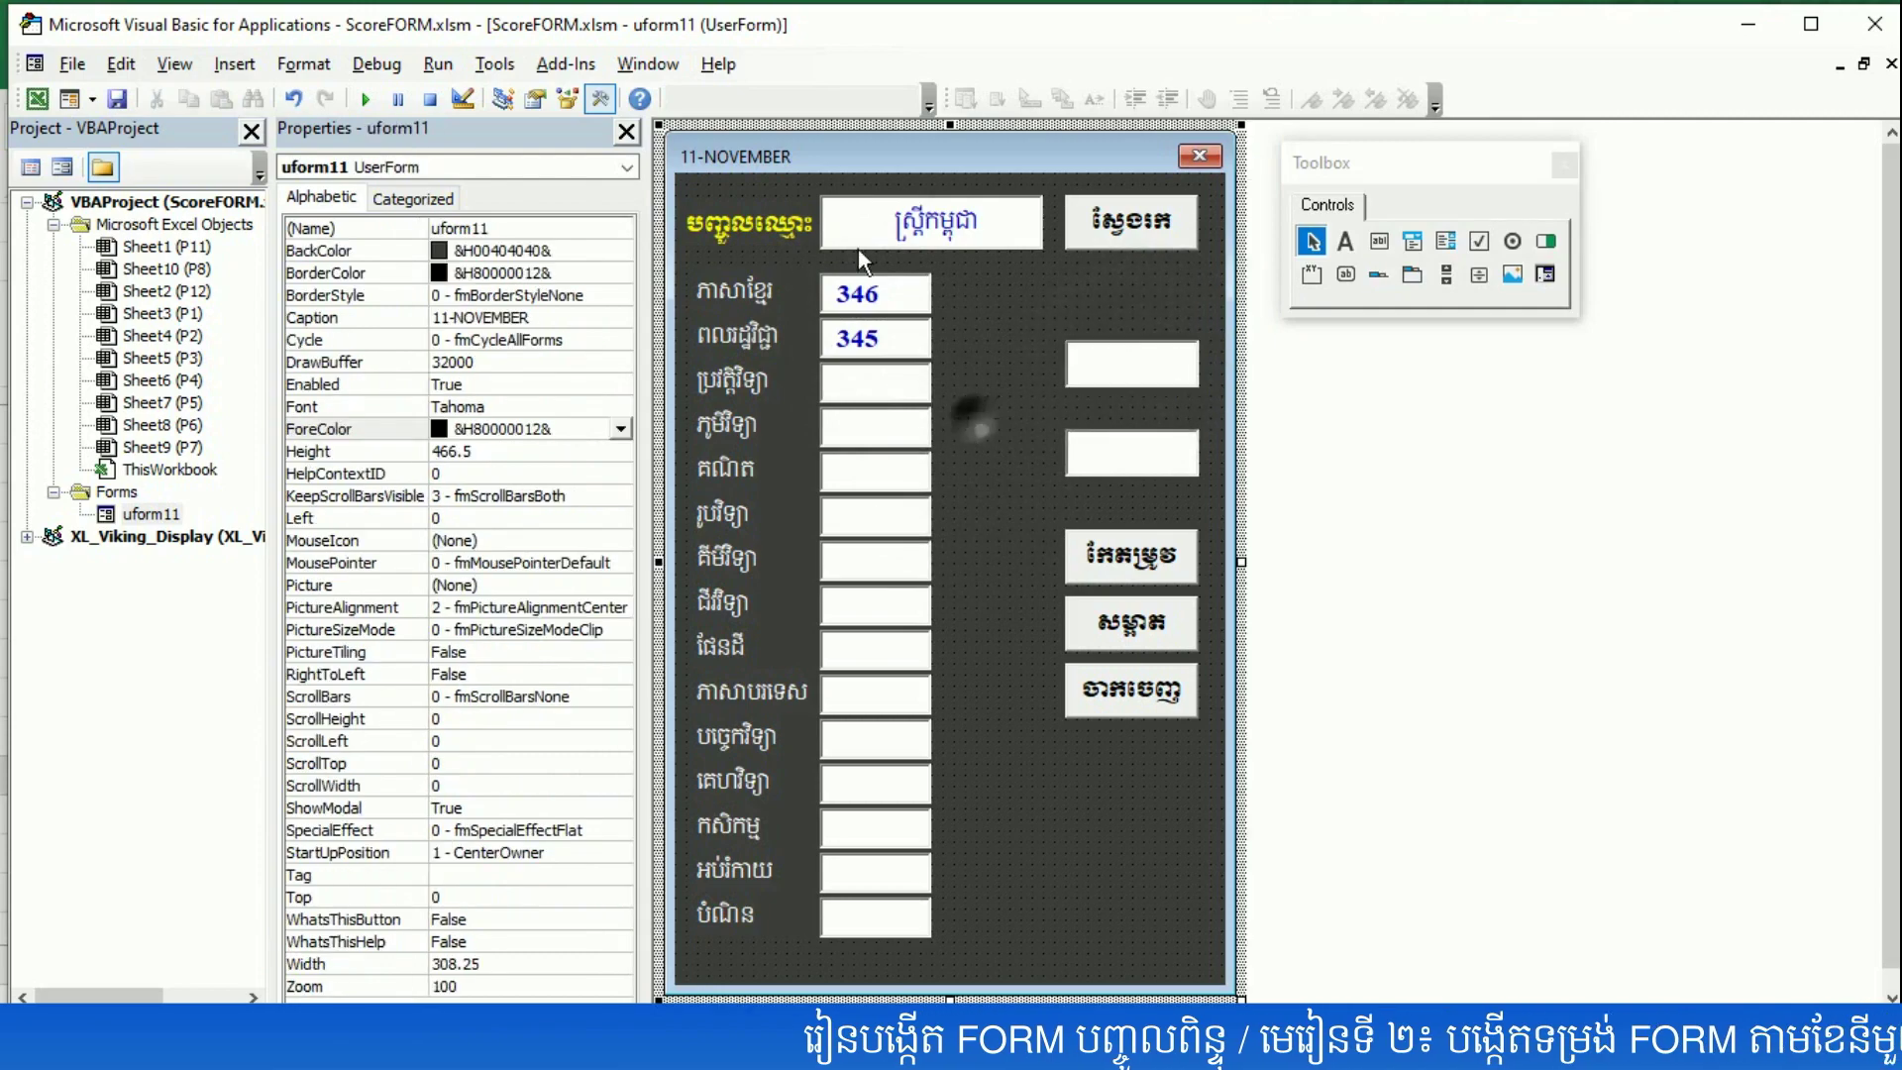
click(752, 212)
drag(771, 281, 1125, 337)
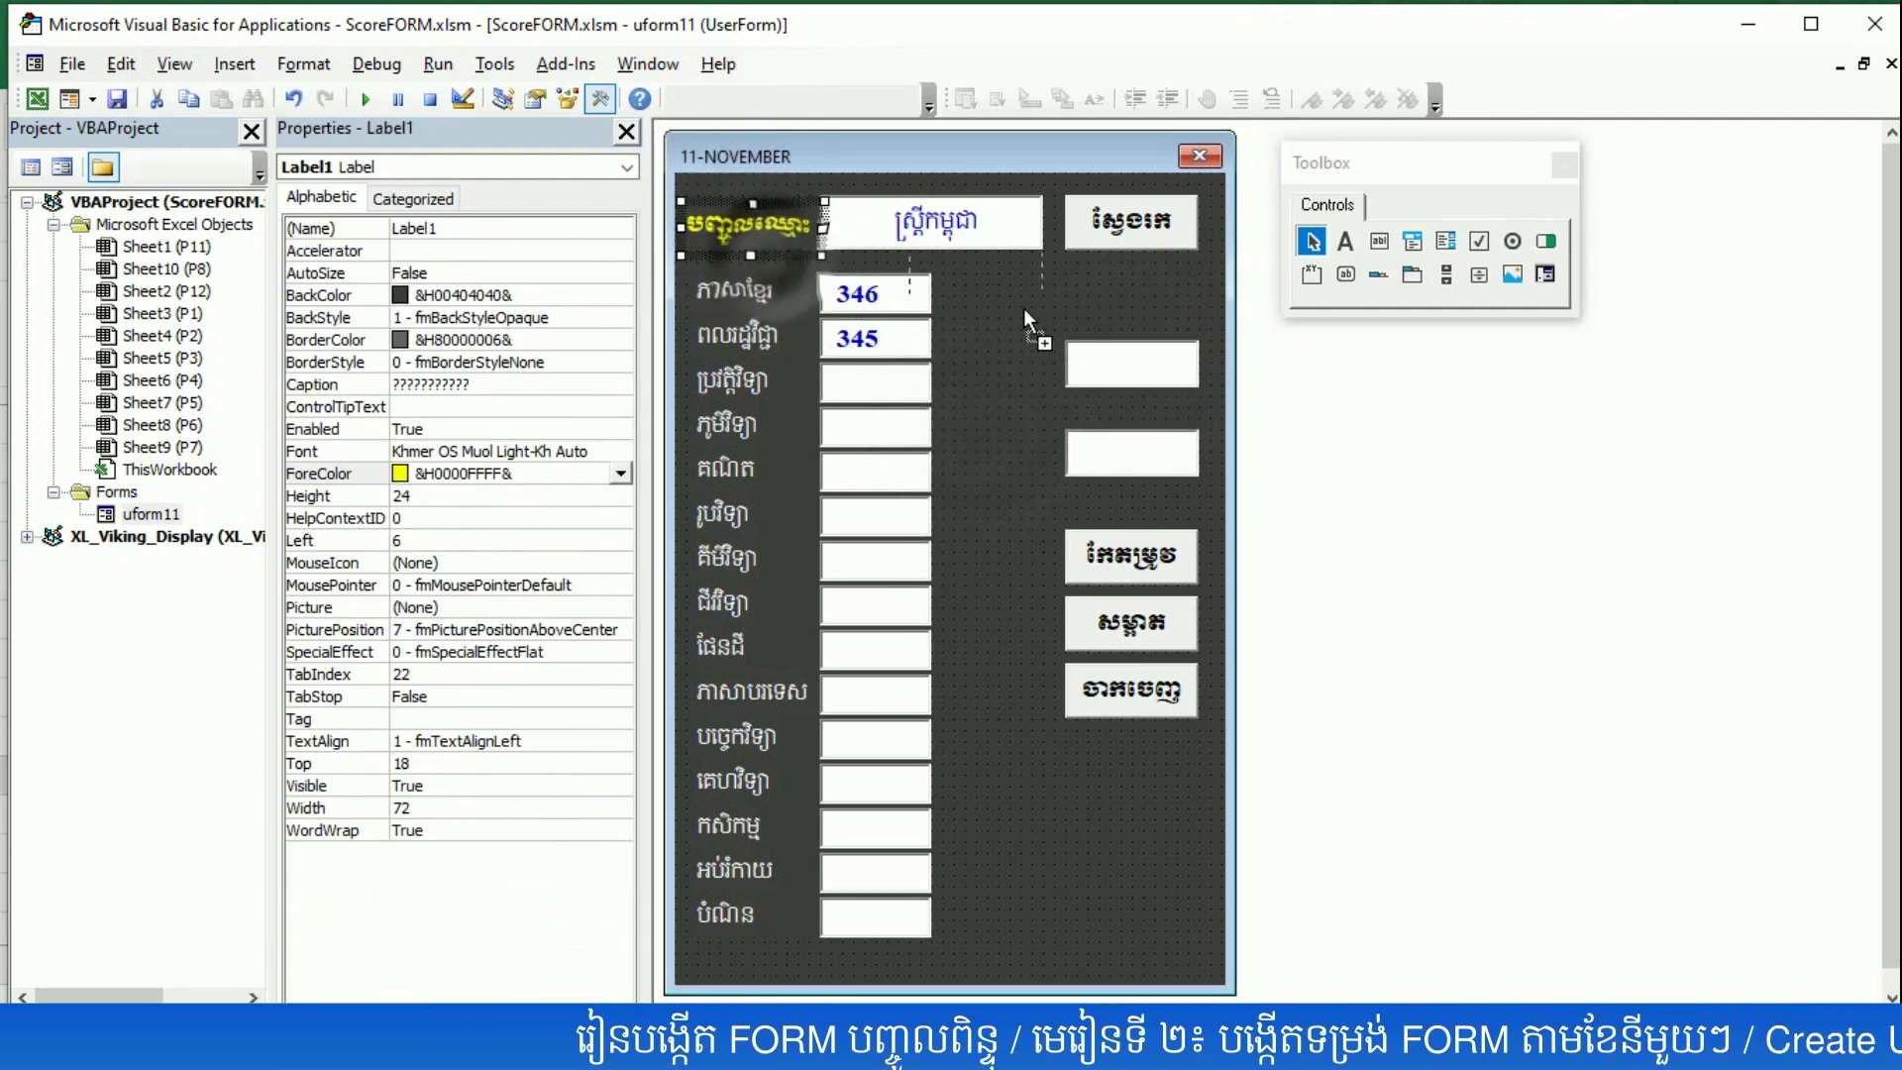
drag(1126, 330, 1154, 345)
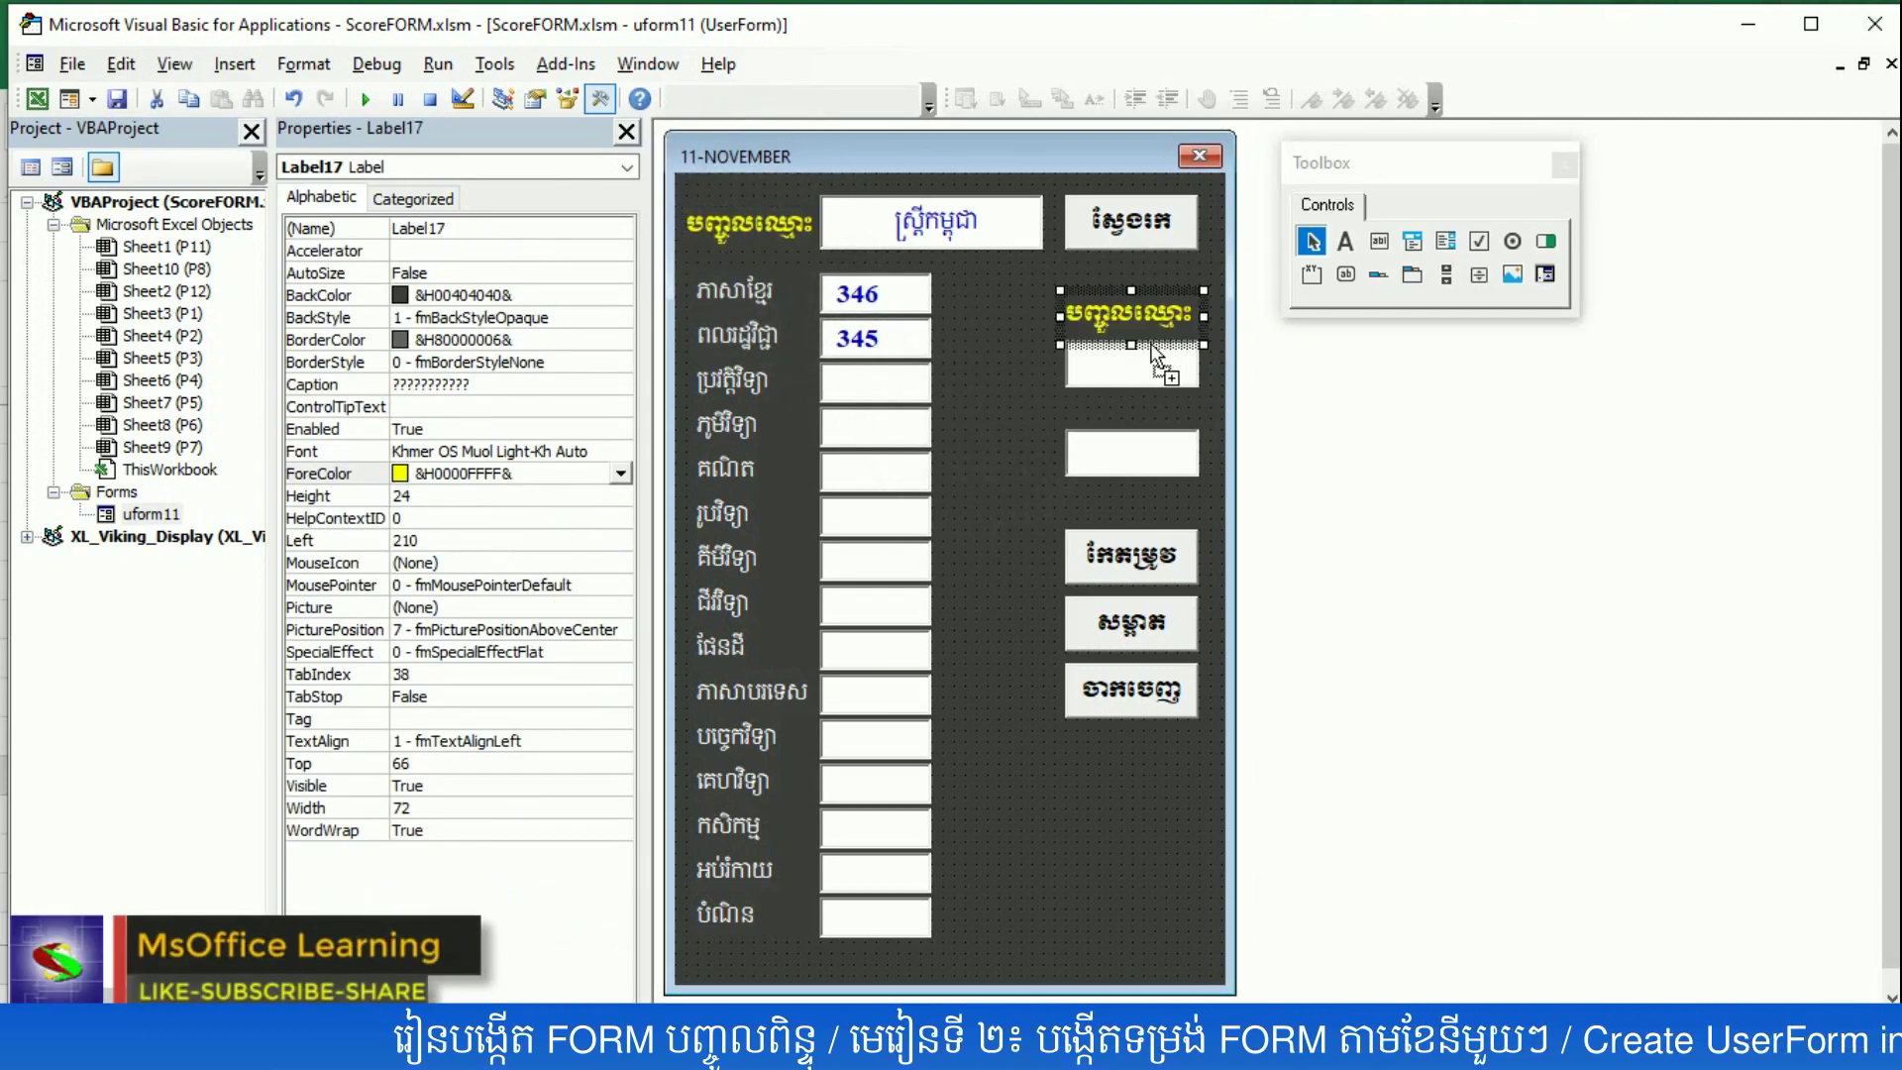
mouse_move(1048, 337)
mouse_down()
mouse_move(1111, 406)
mouse_move(1108, 432)
mouse_up()
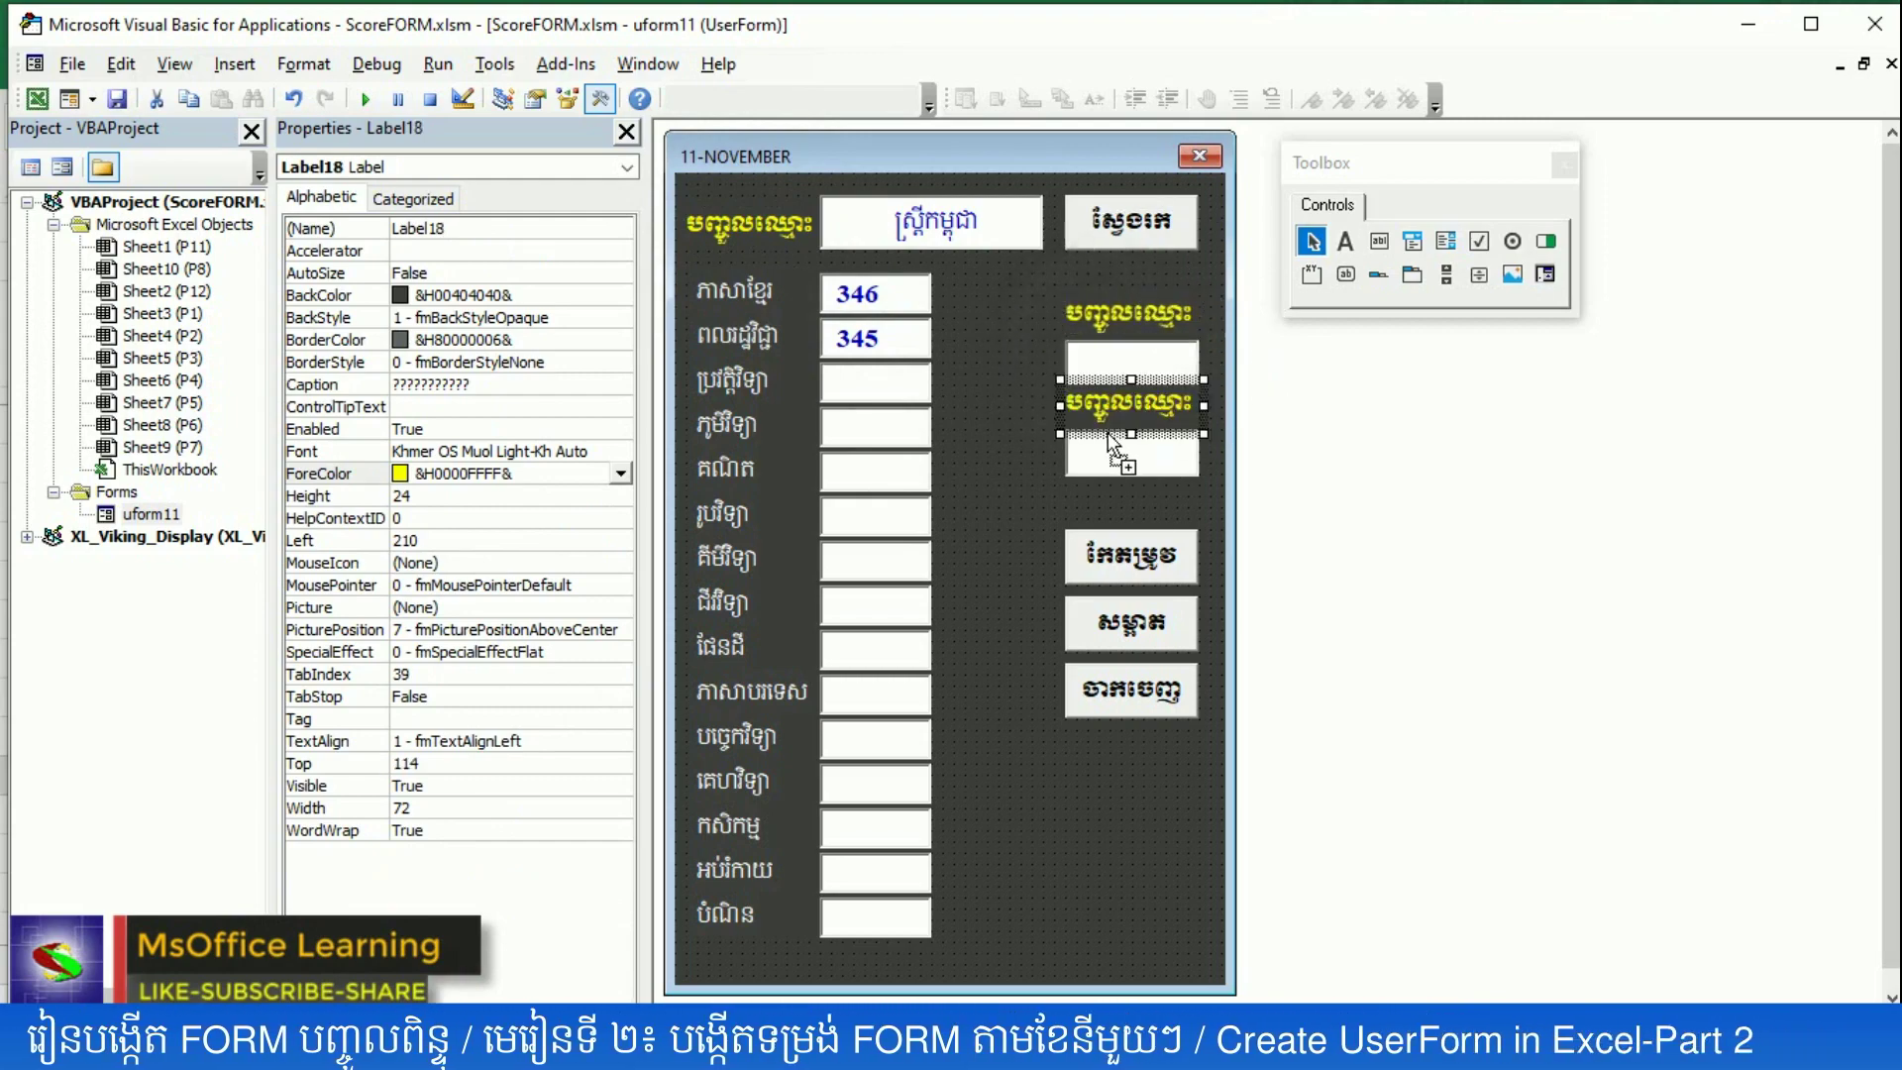
- Change the new labels' captions to Khmer text ភេទ and អត្តលេខ
click(1135, 323)
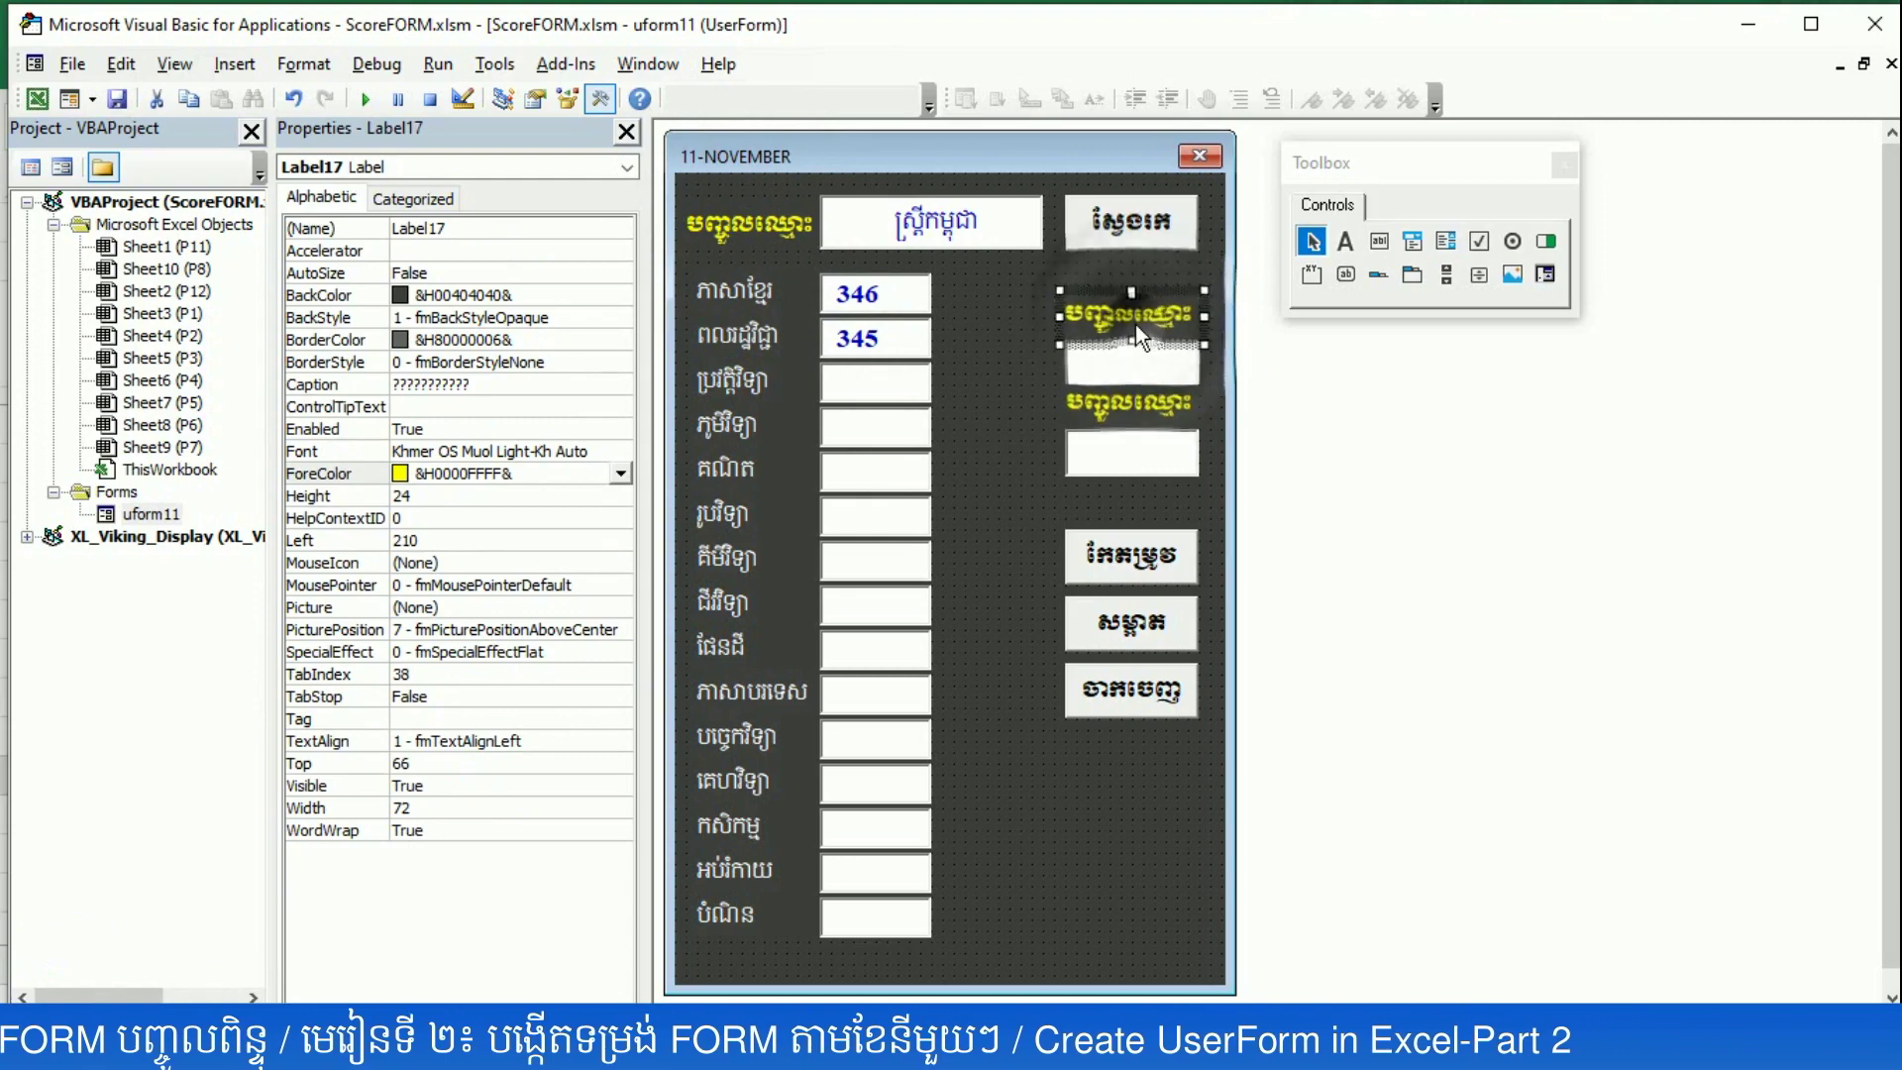
click(1135, 317)
text(P)
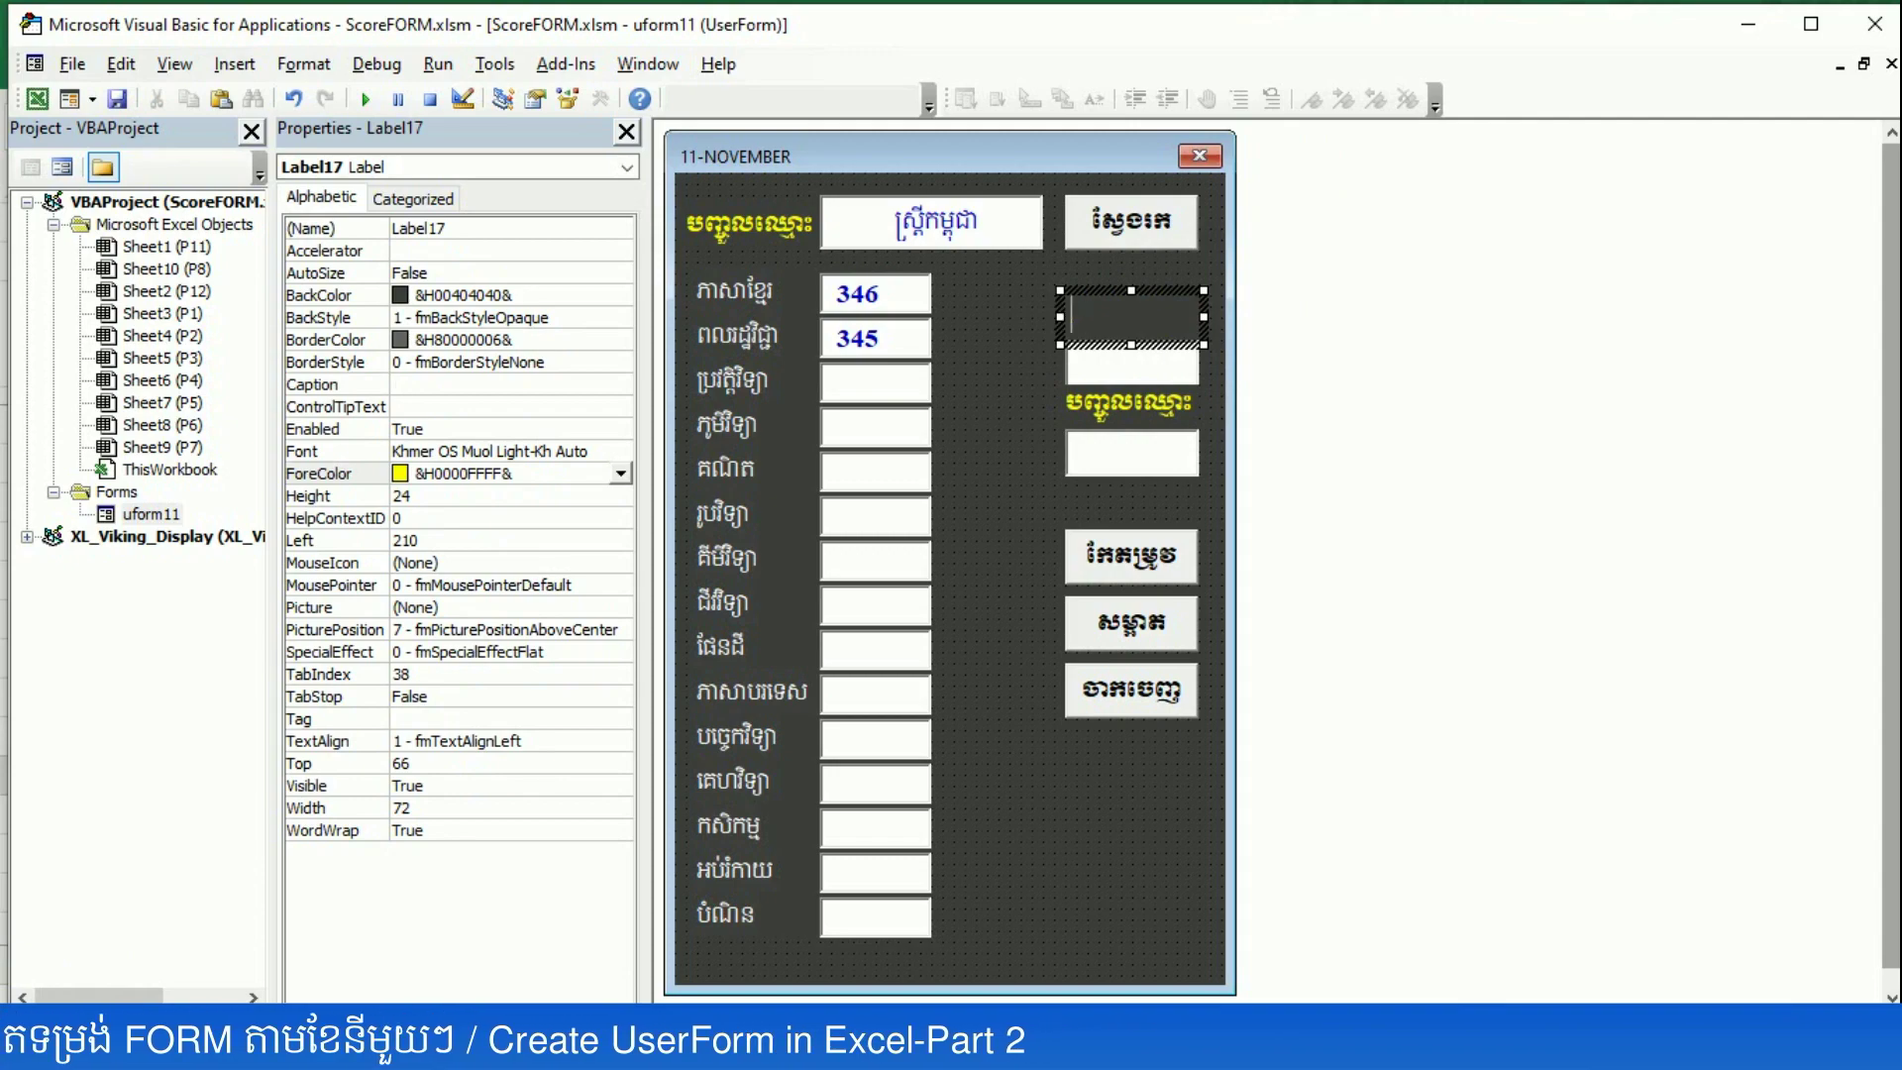
text(គេន)
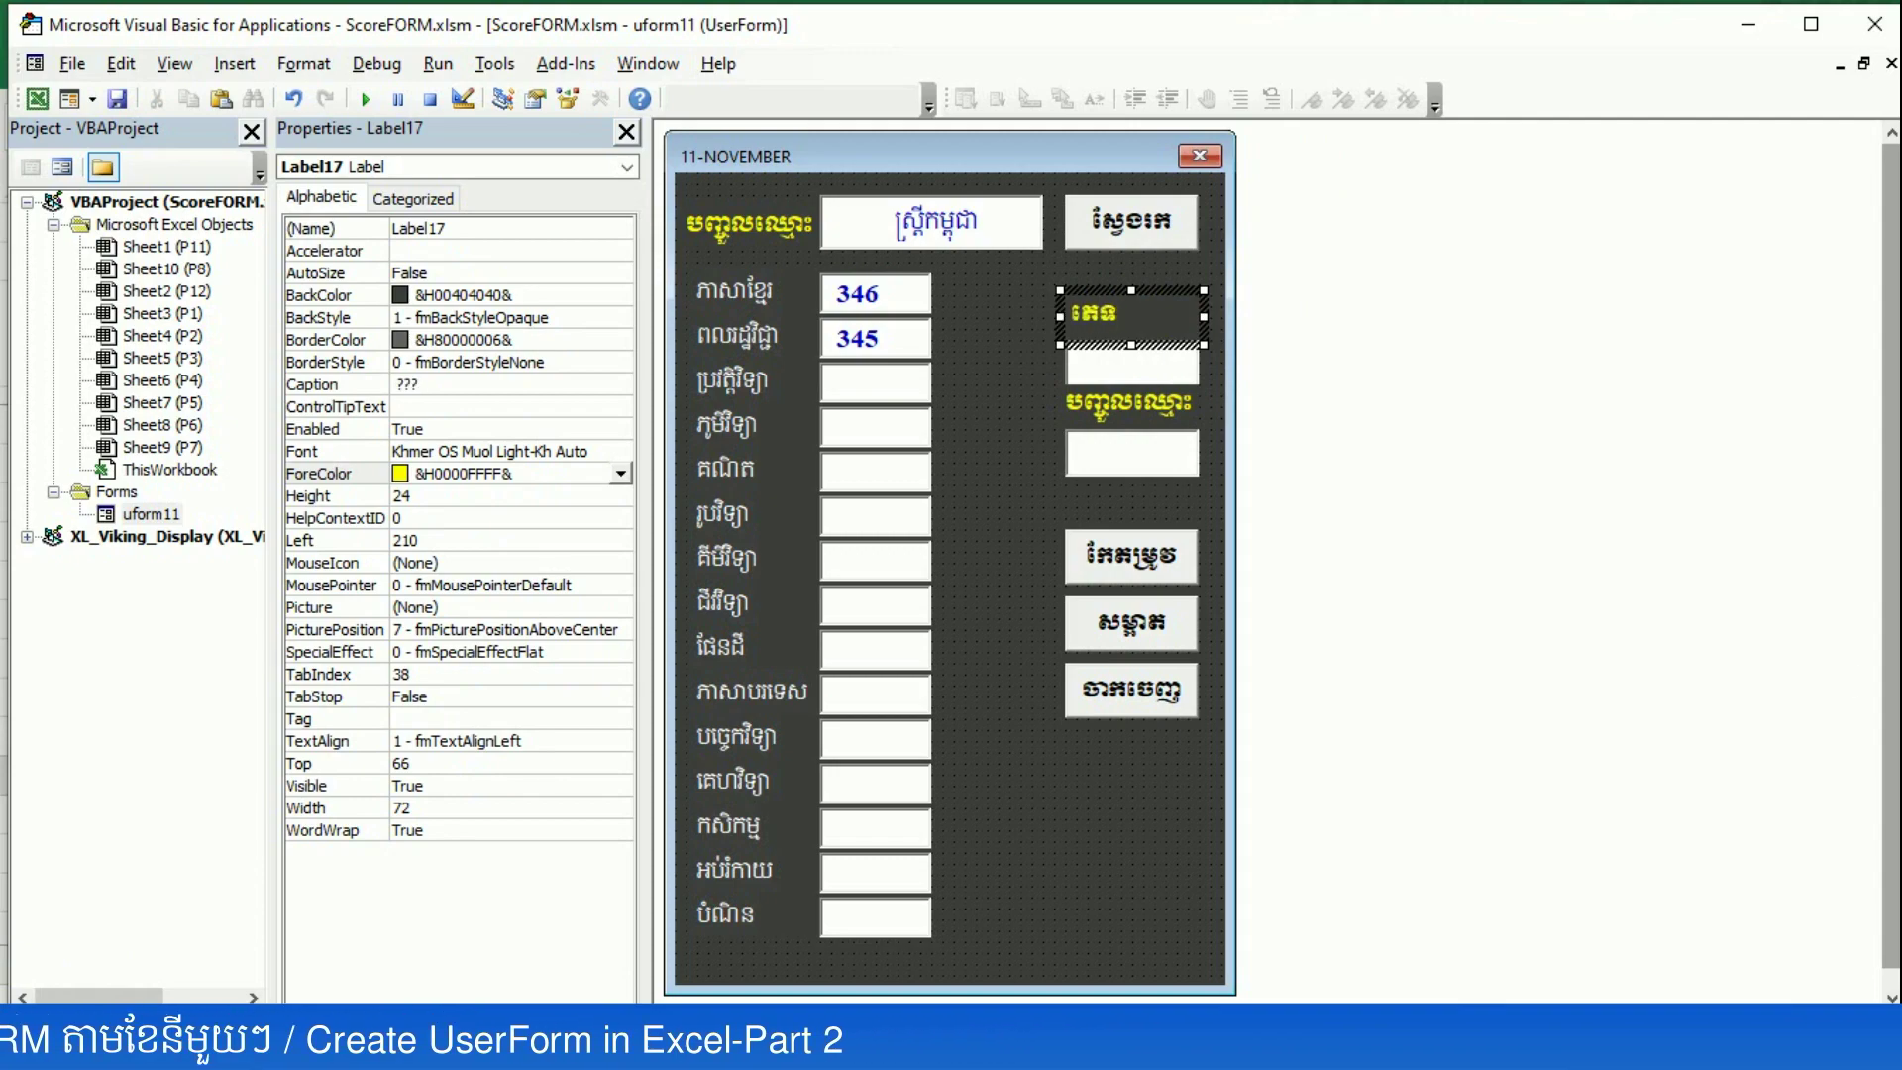
click(1136, 405)
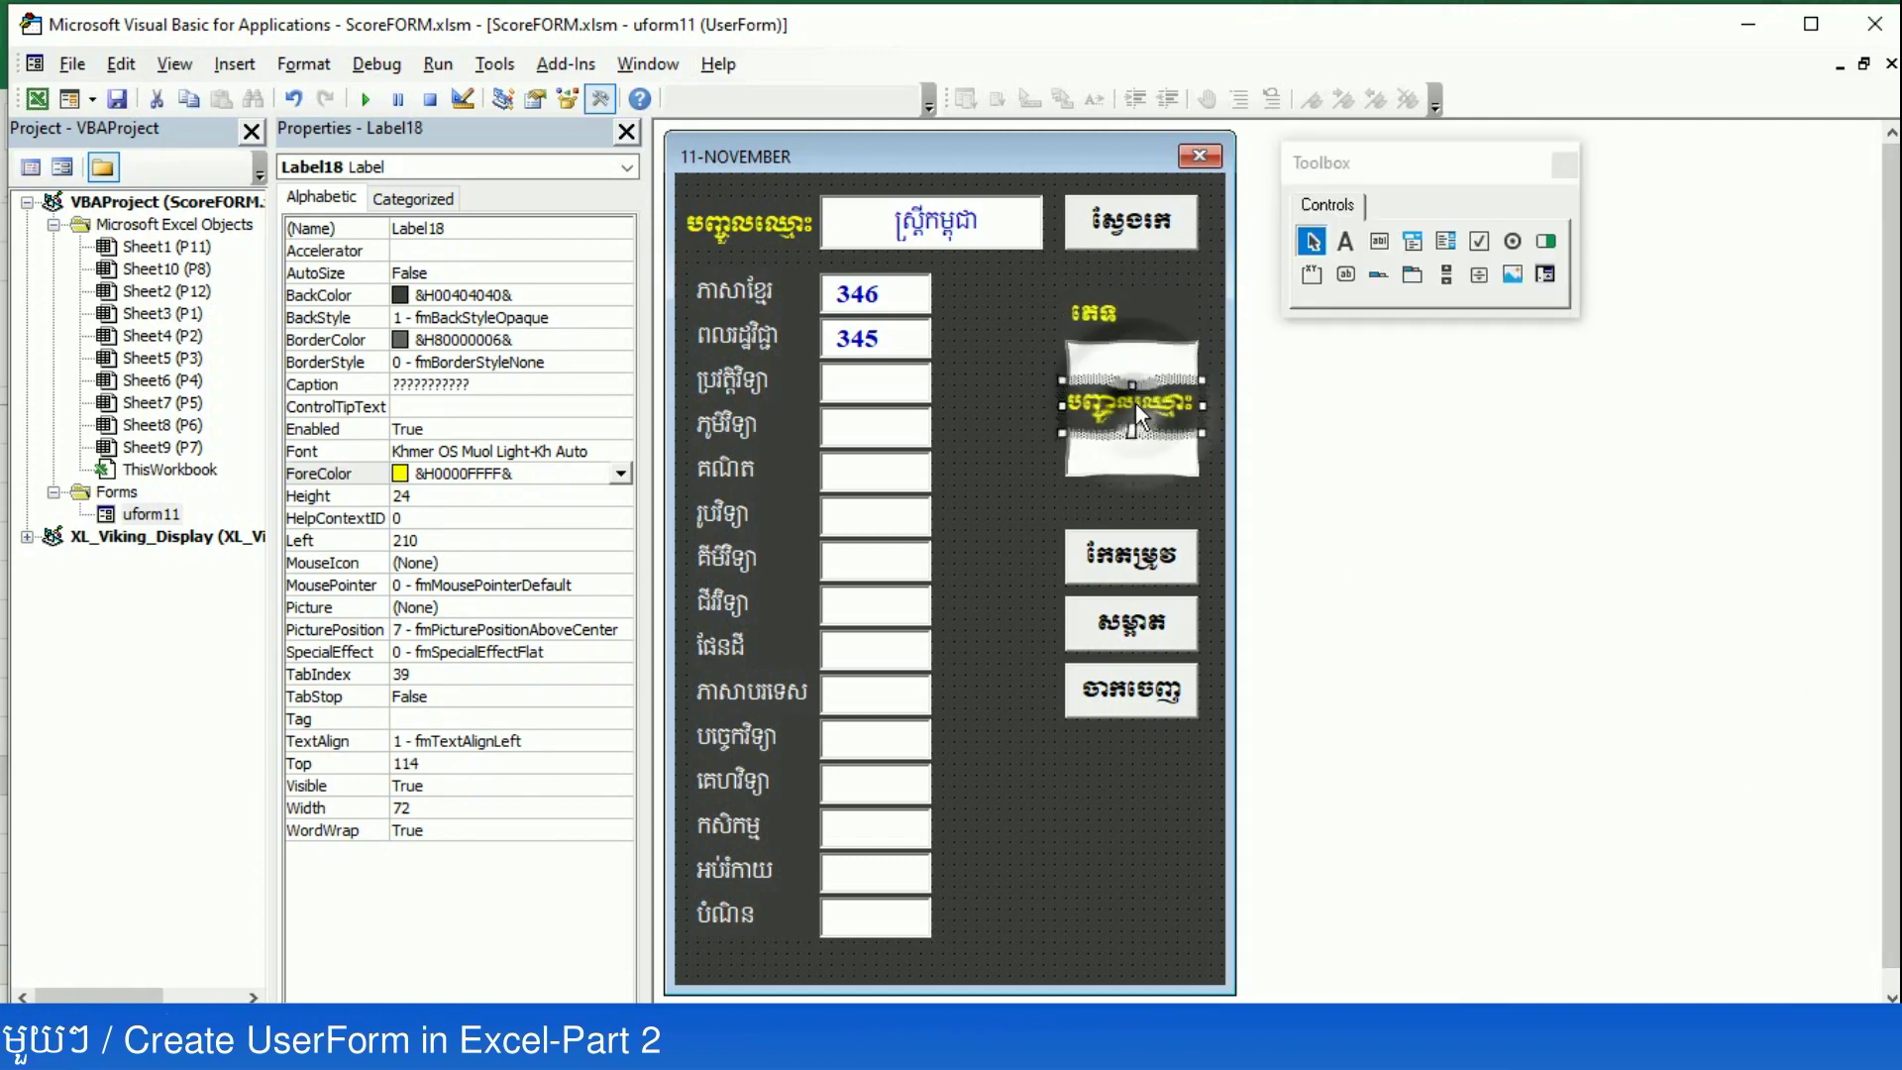
click(1135, 402)
double_click(1137, 402)
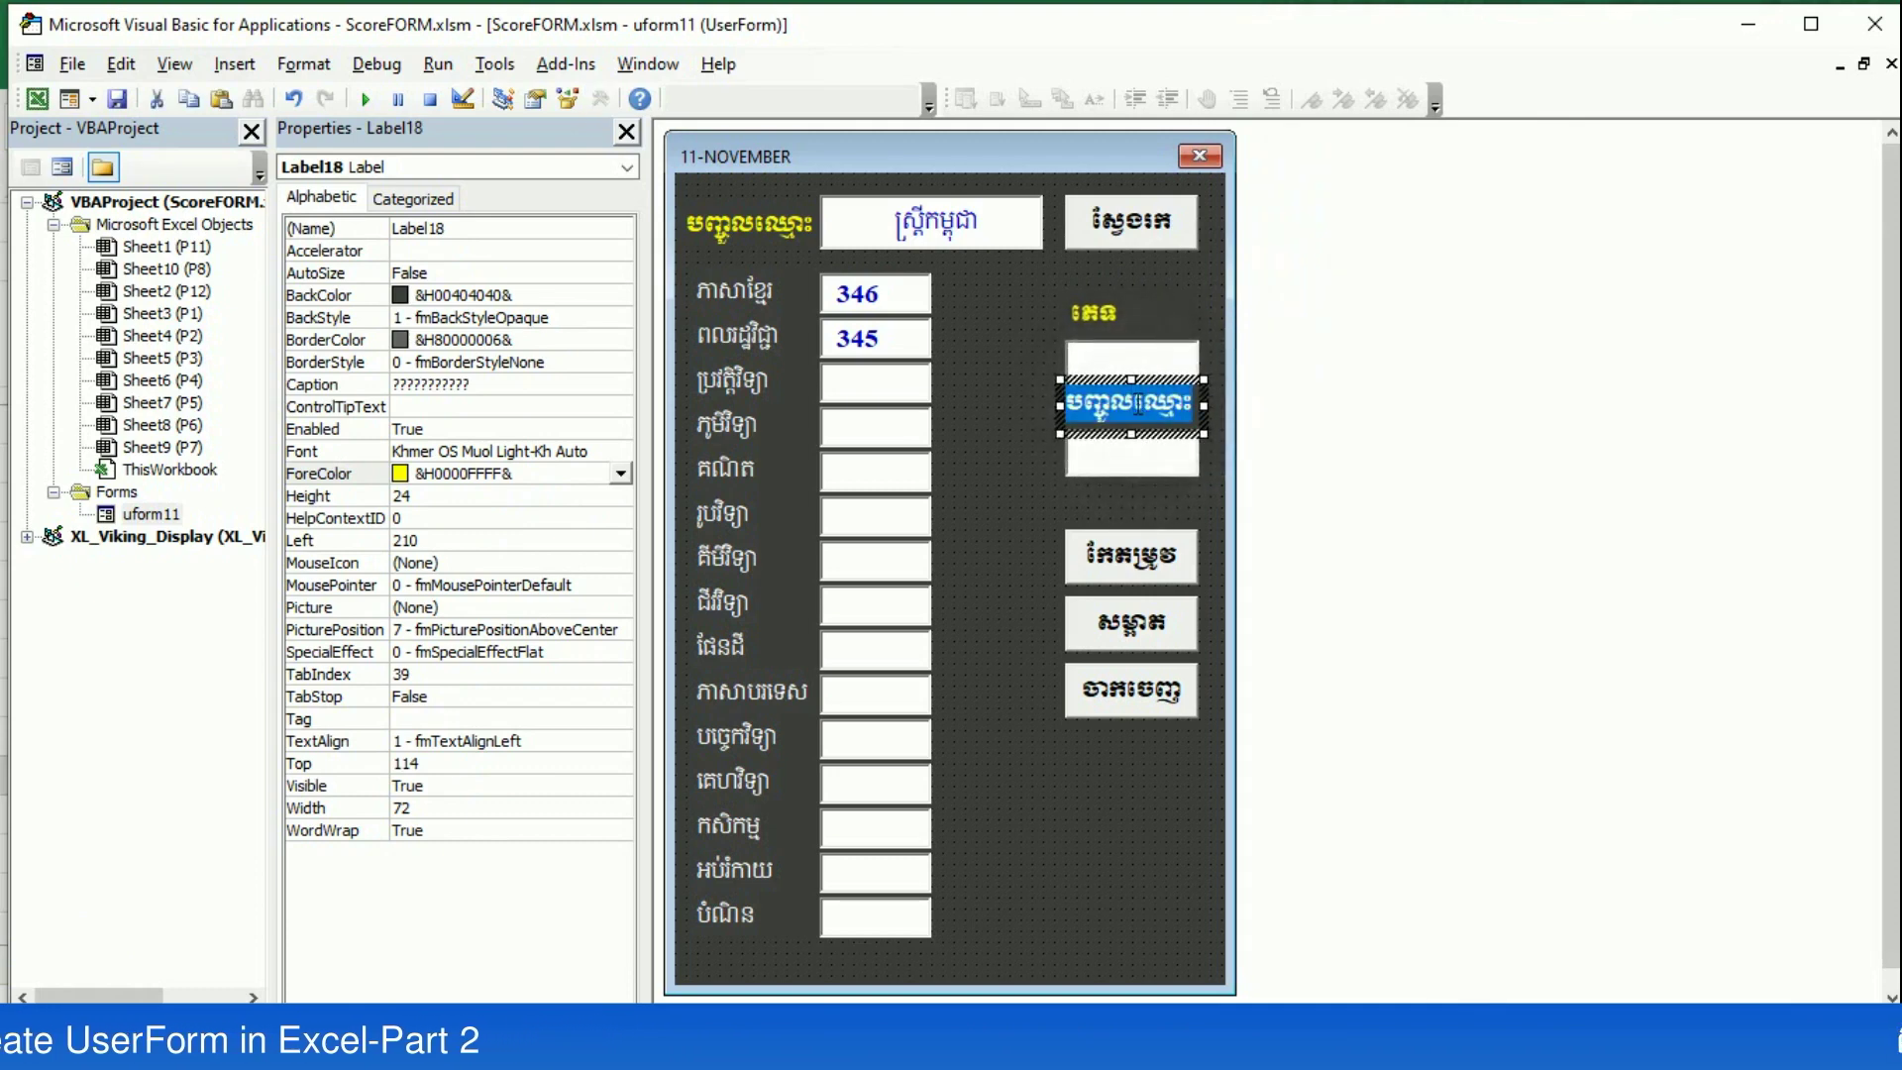
text(ន)
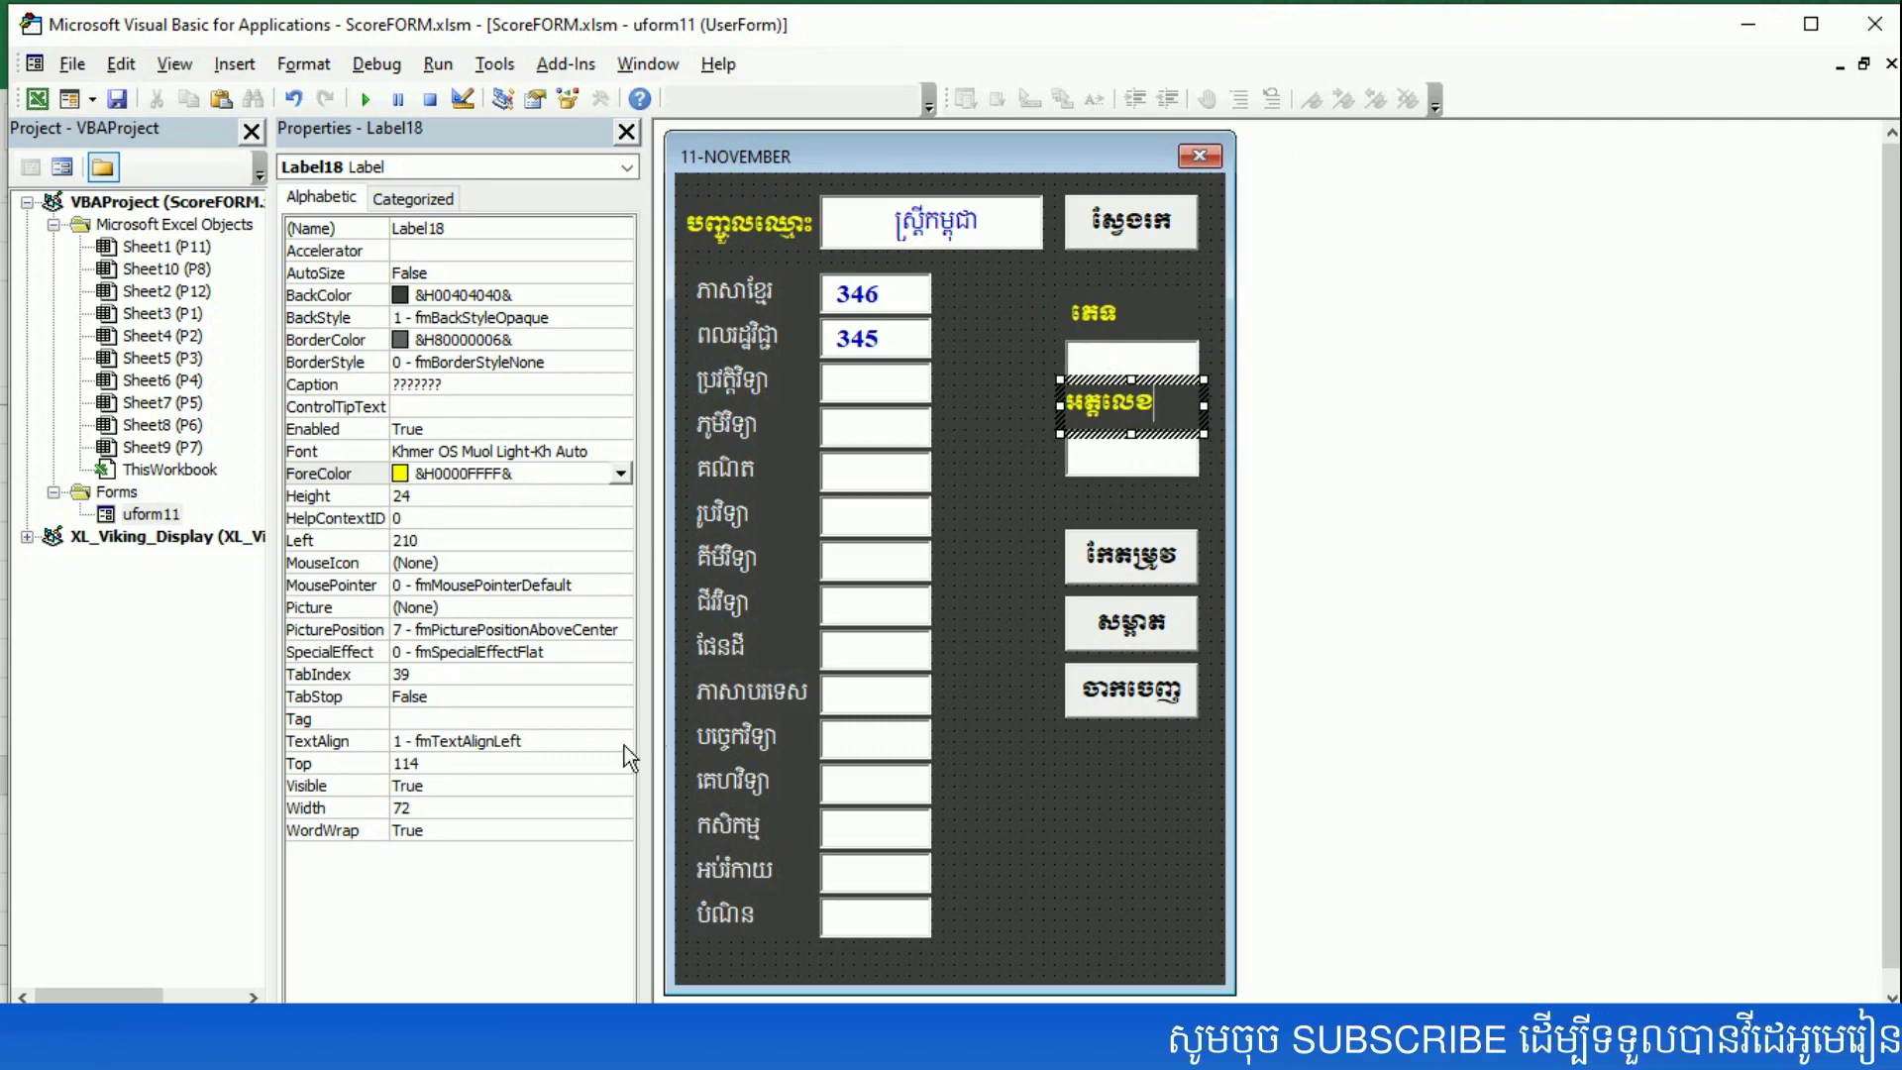
click(481, 753)
- Centre both new labels' captions and shorten the upper label to height 18
click(621, 743)
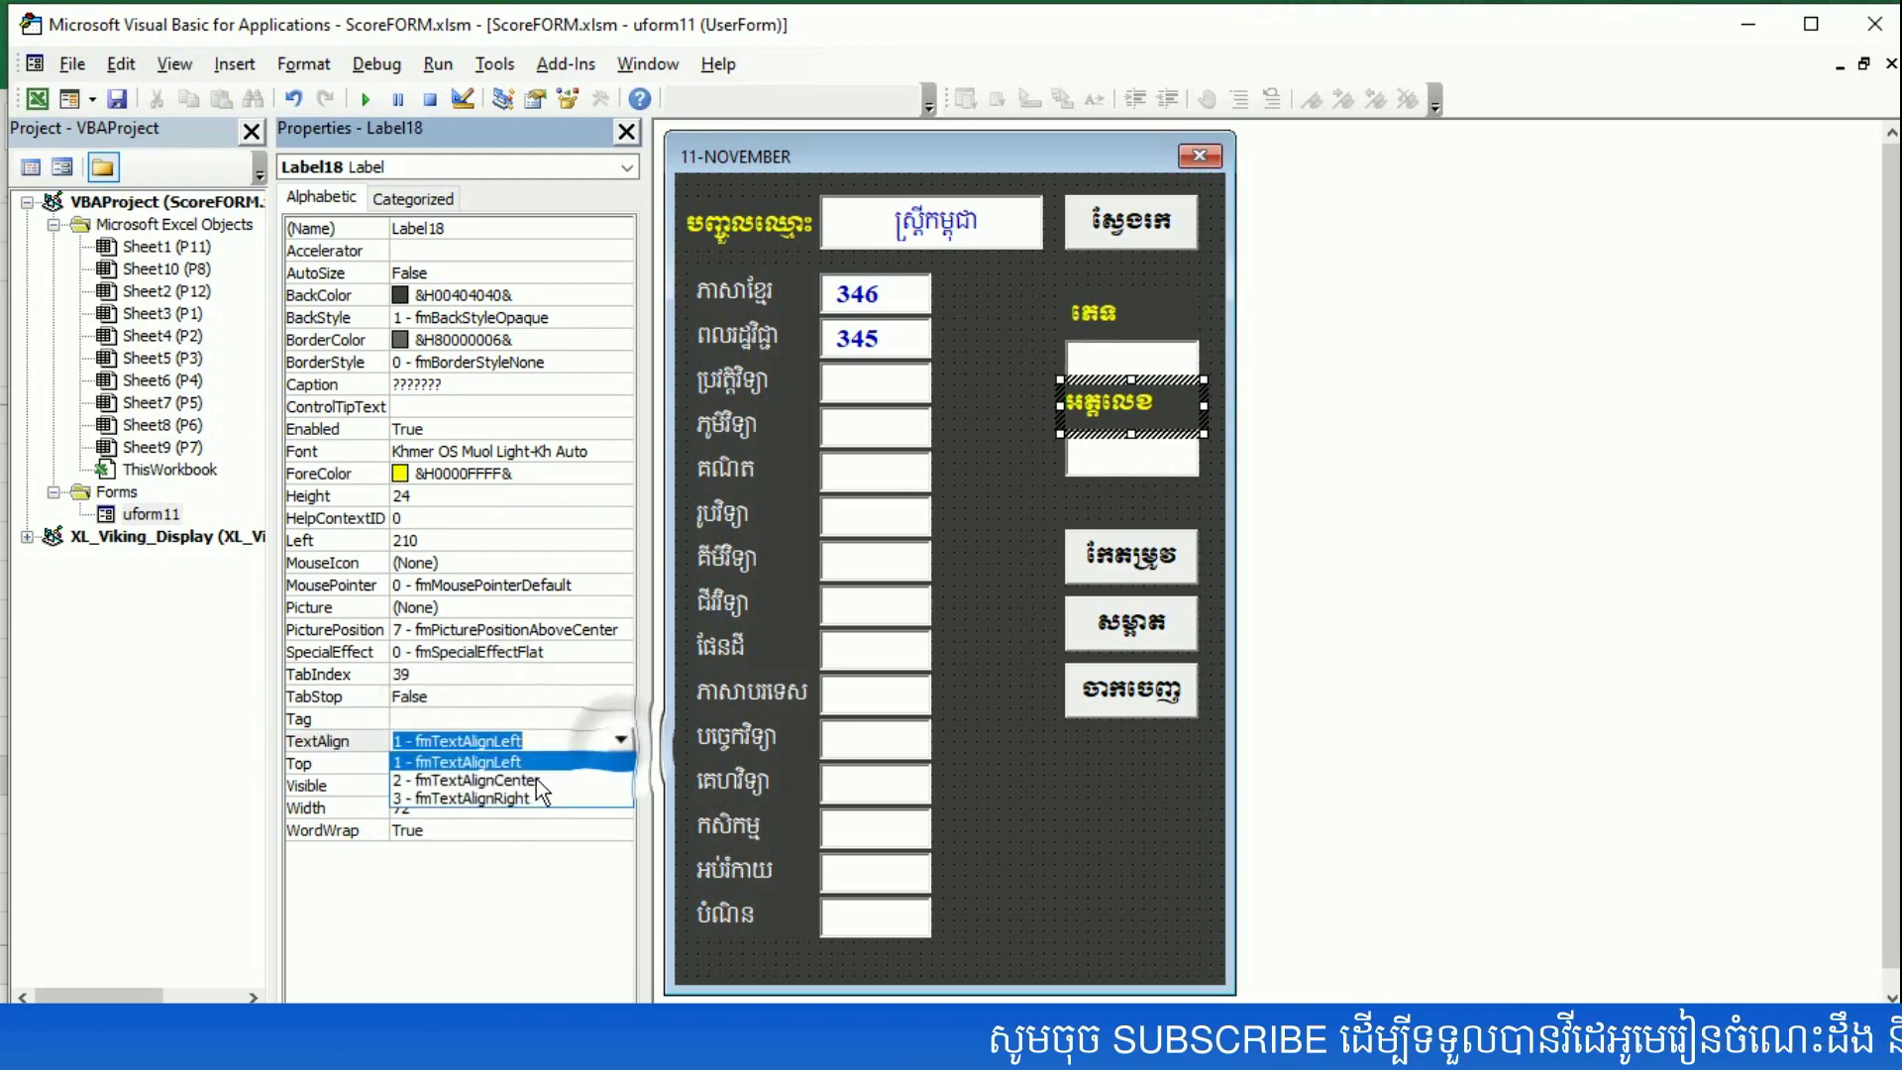
click(540, 785)
double_click(1092, 313)
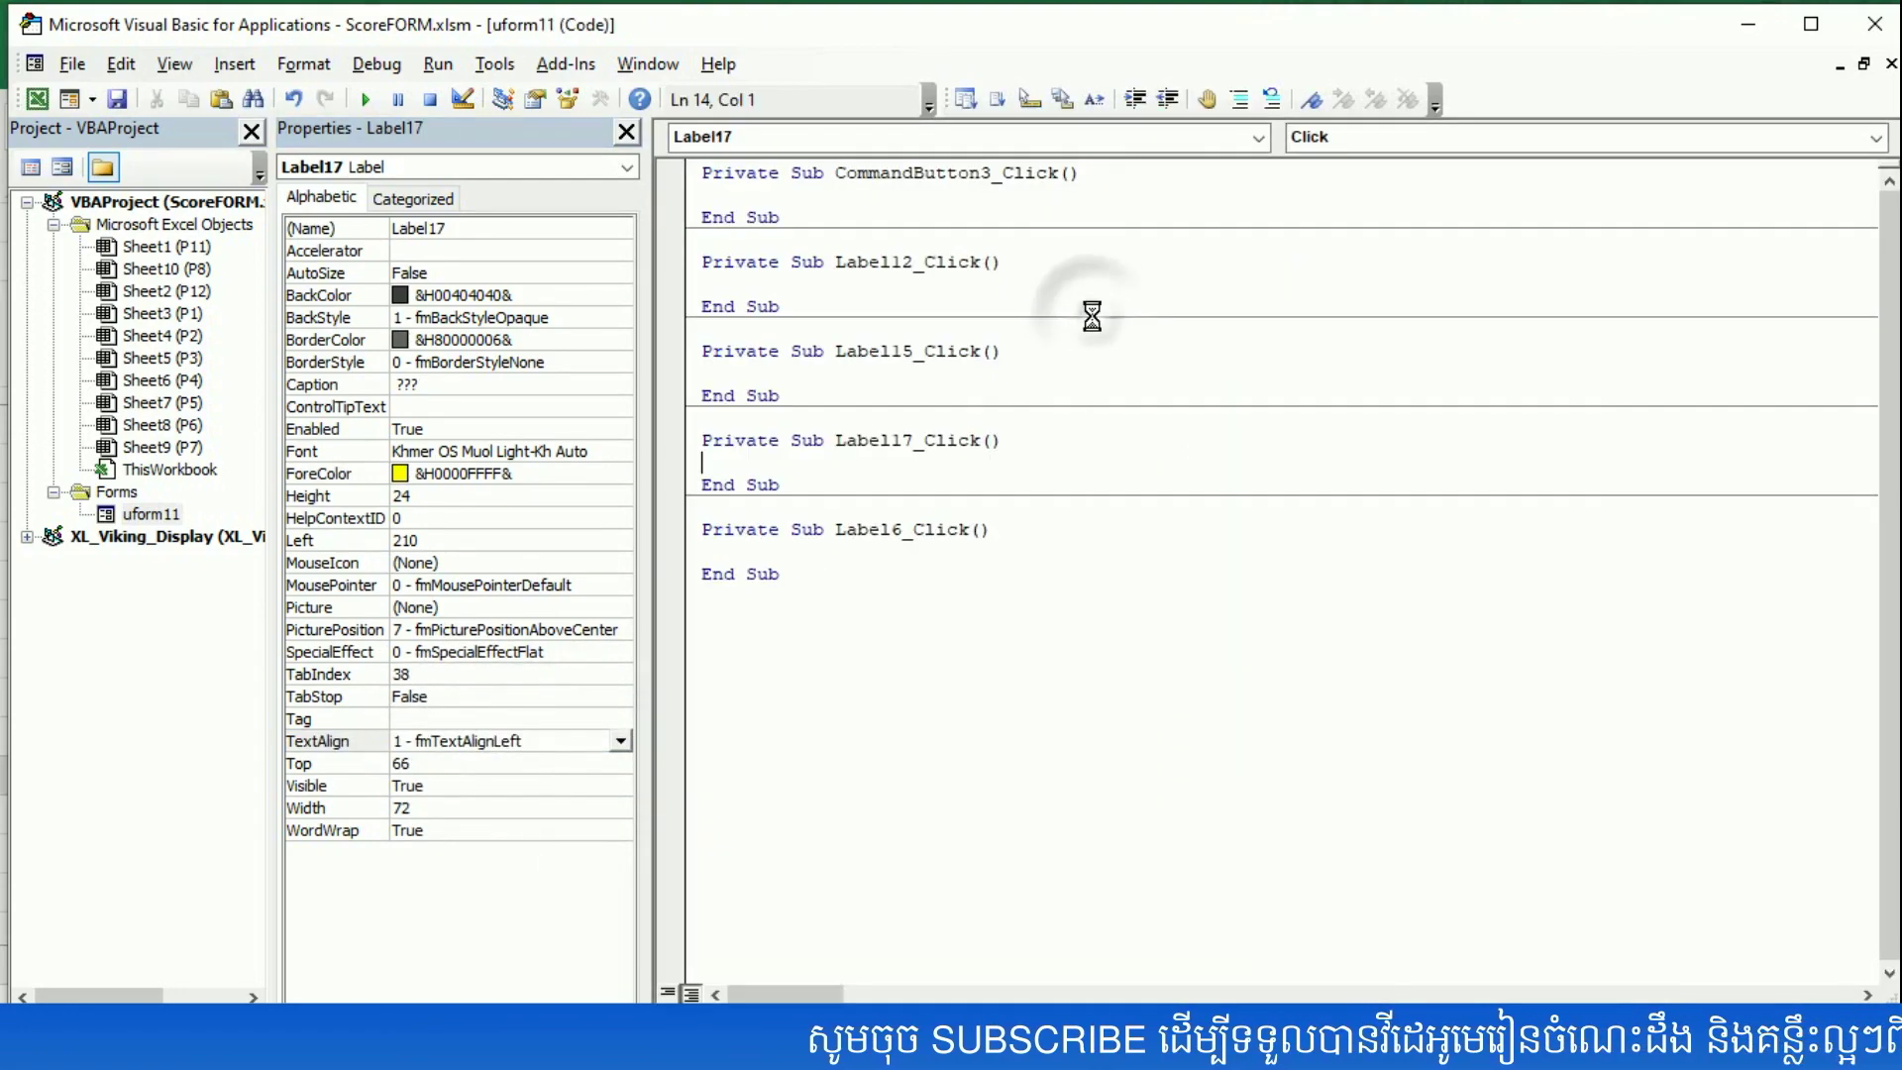
double_click(150, 513)
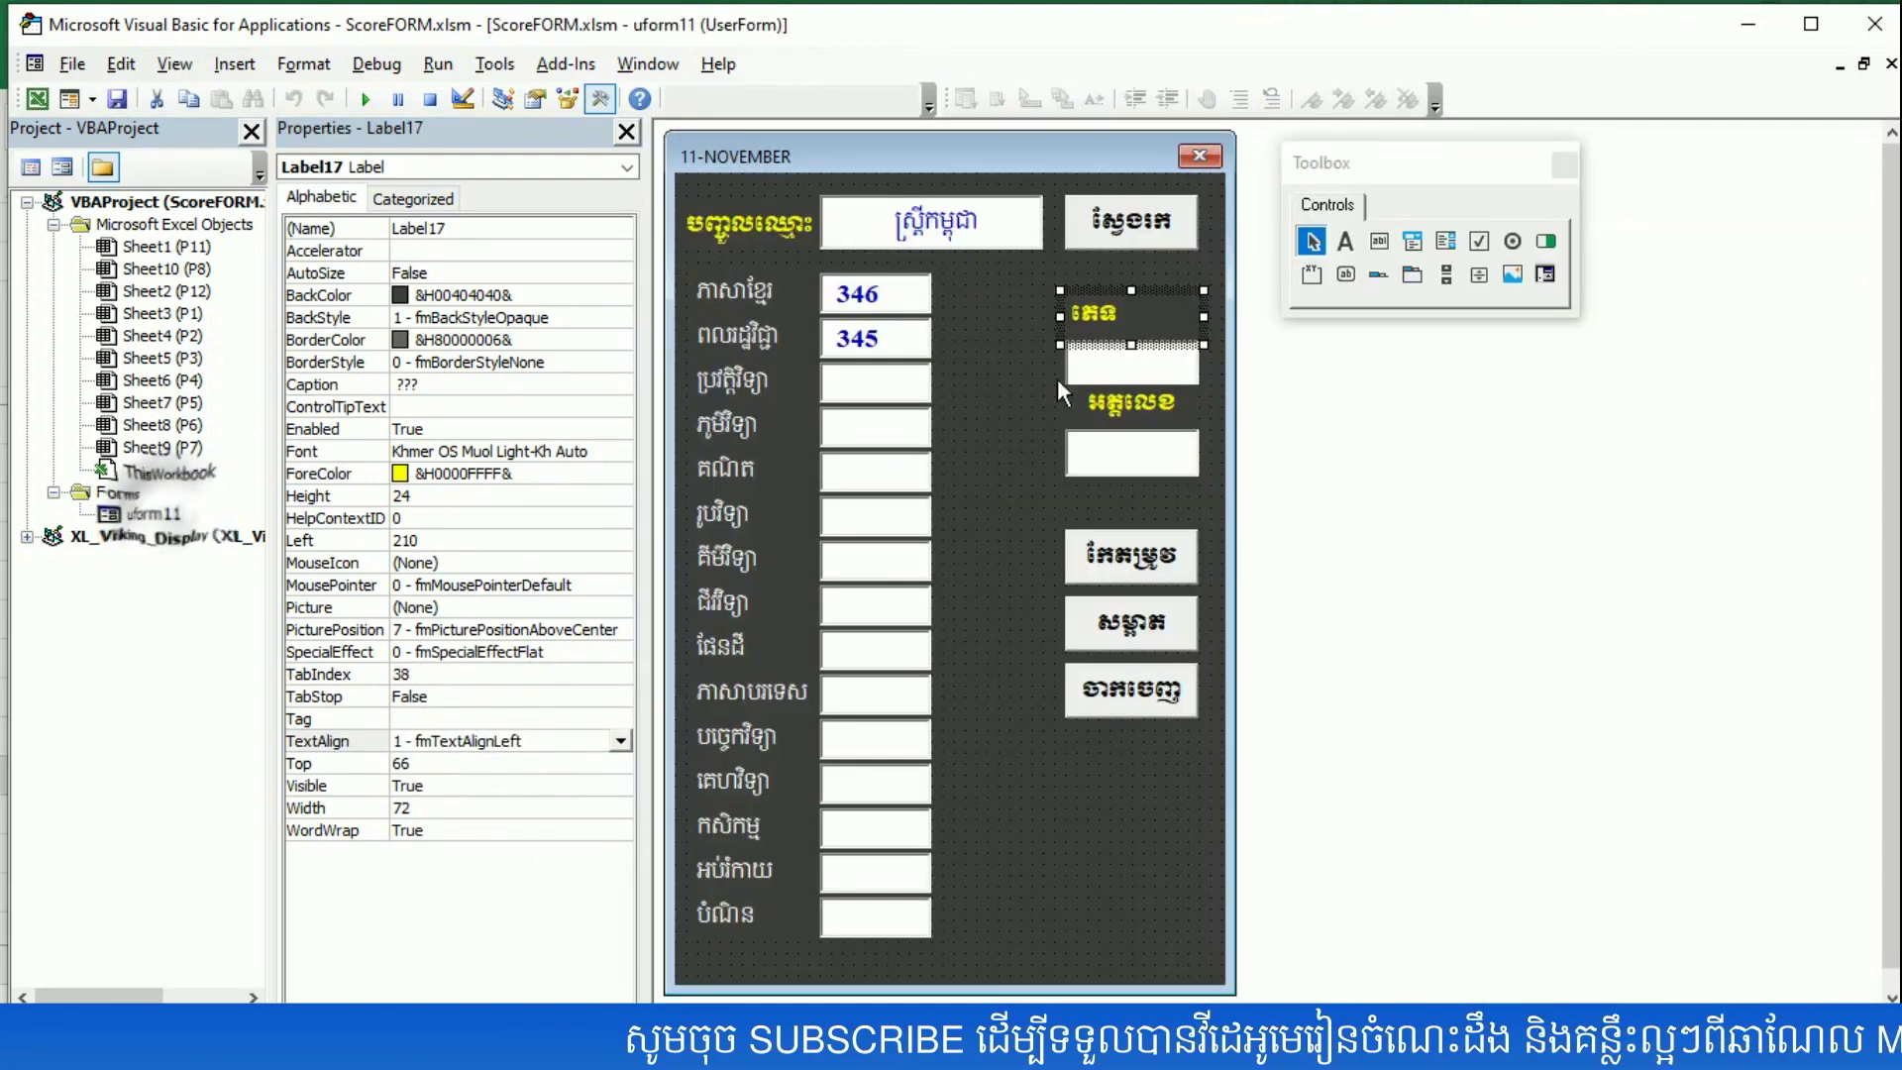
click(621, 741)
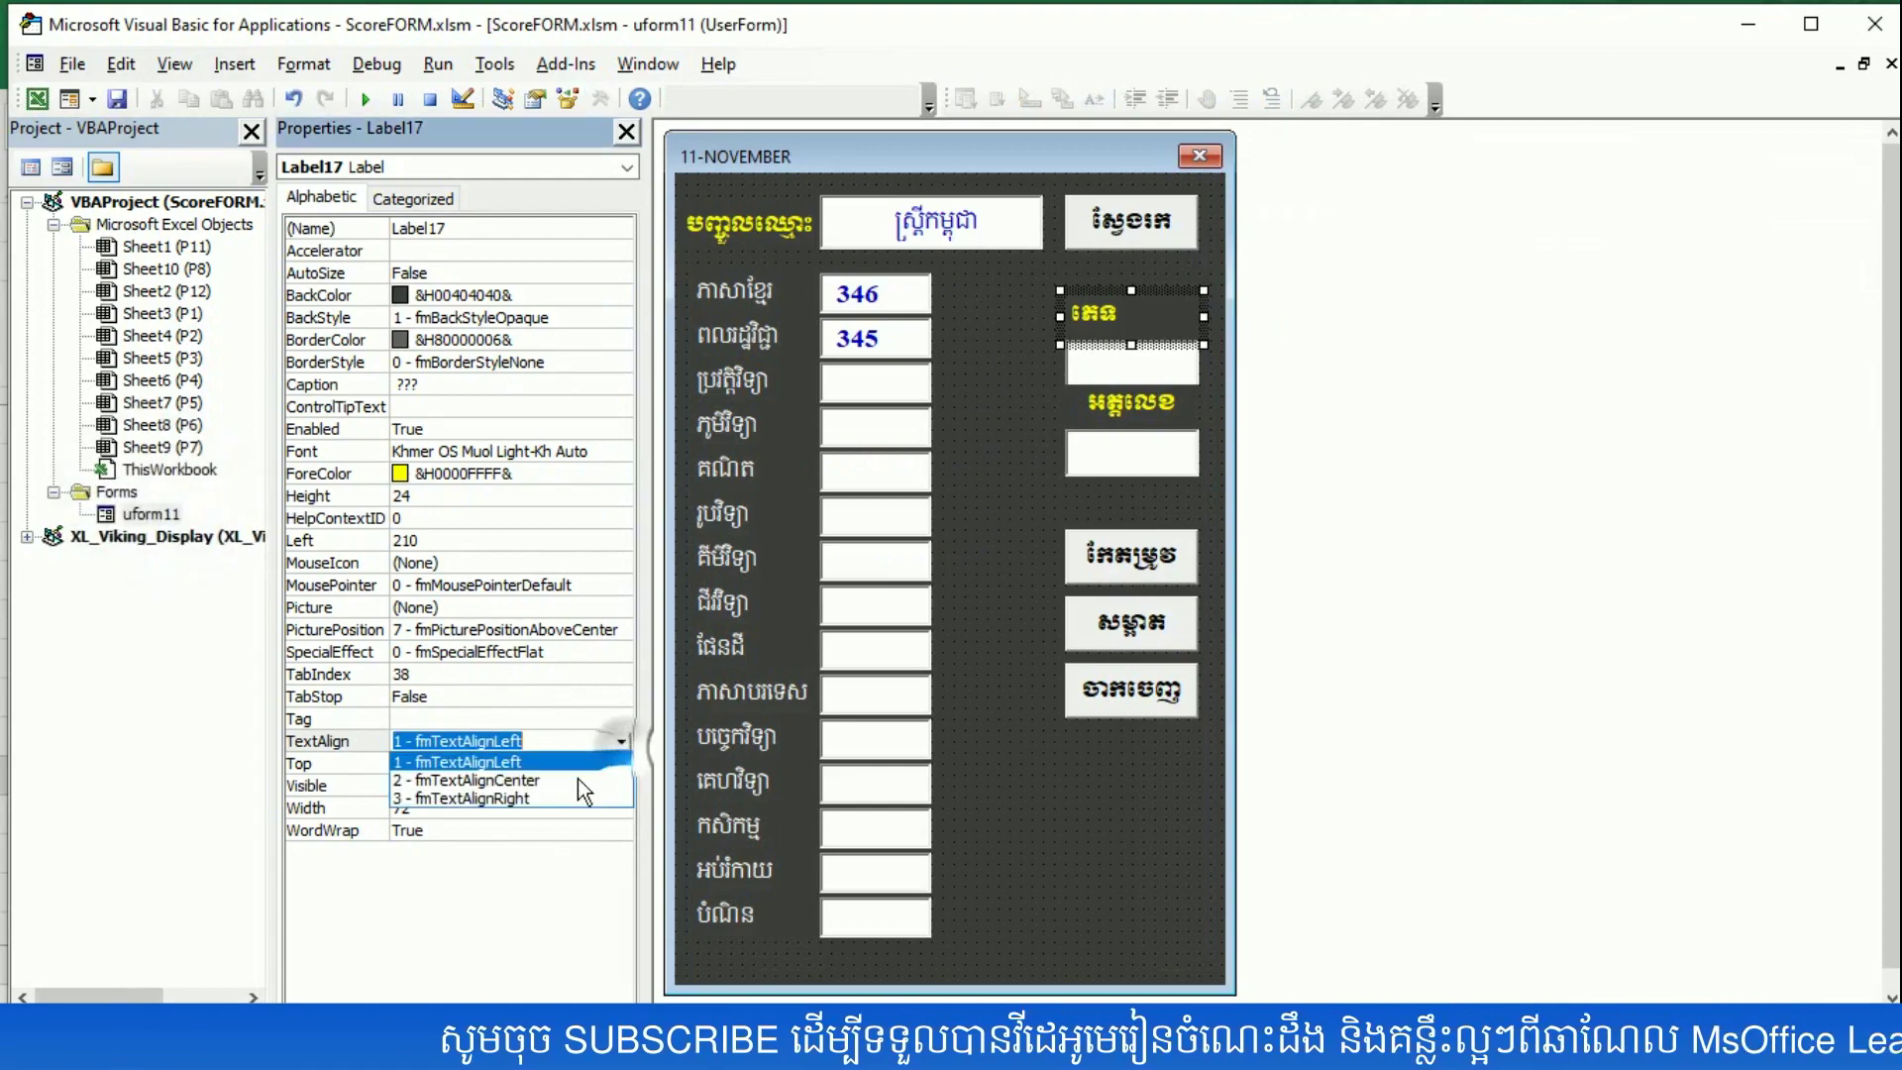
click(556, 781)
click(1050, 759)
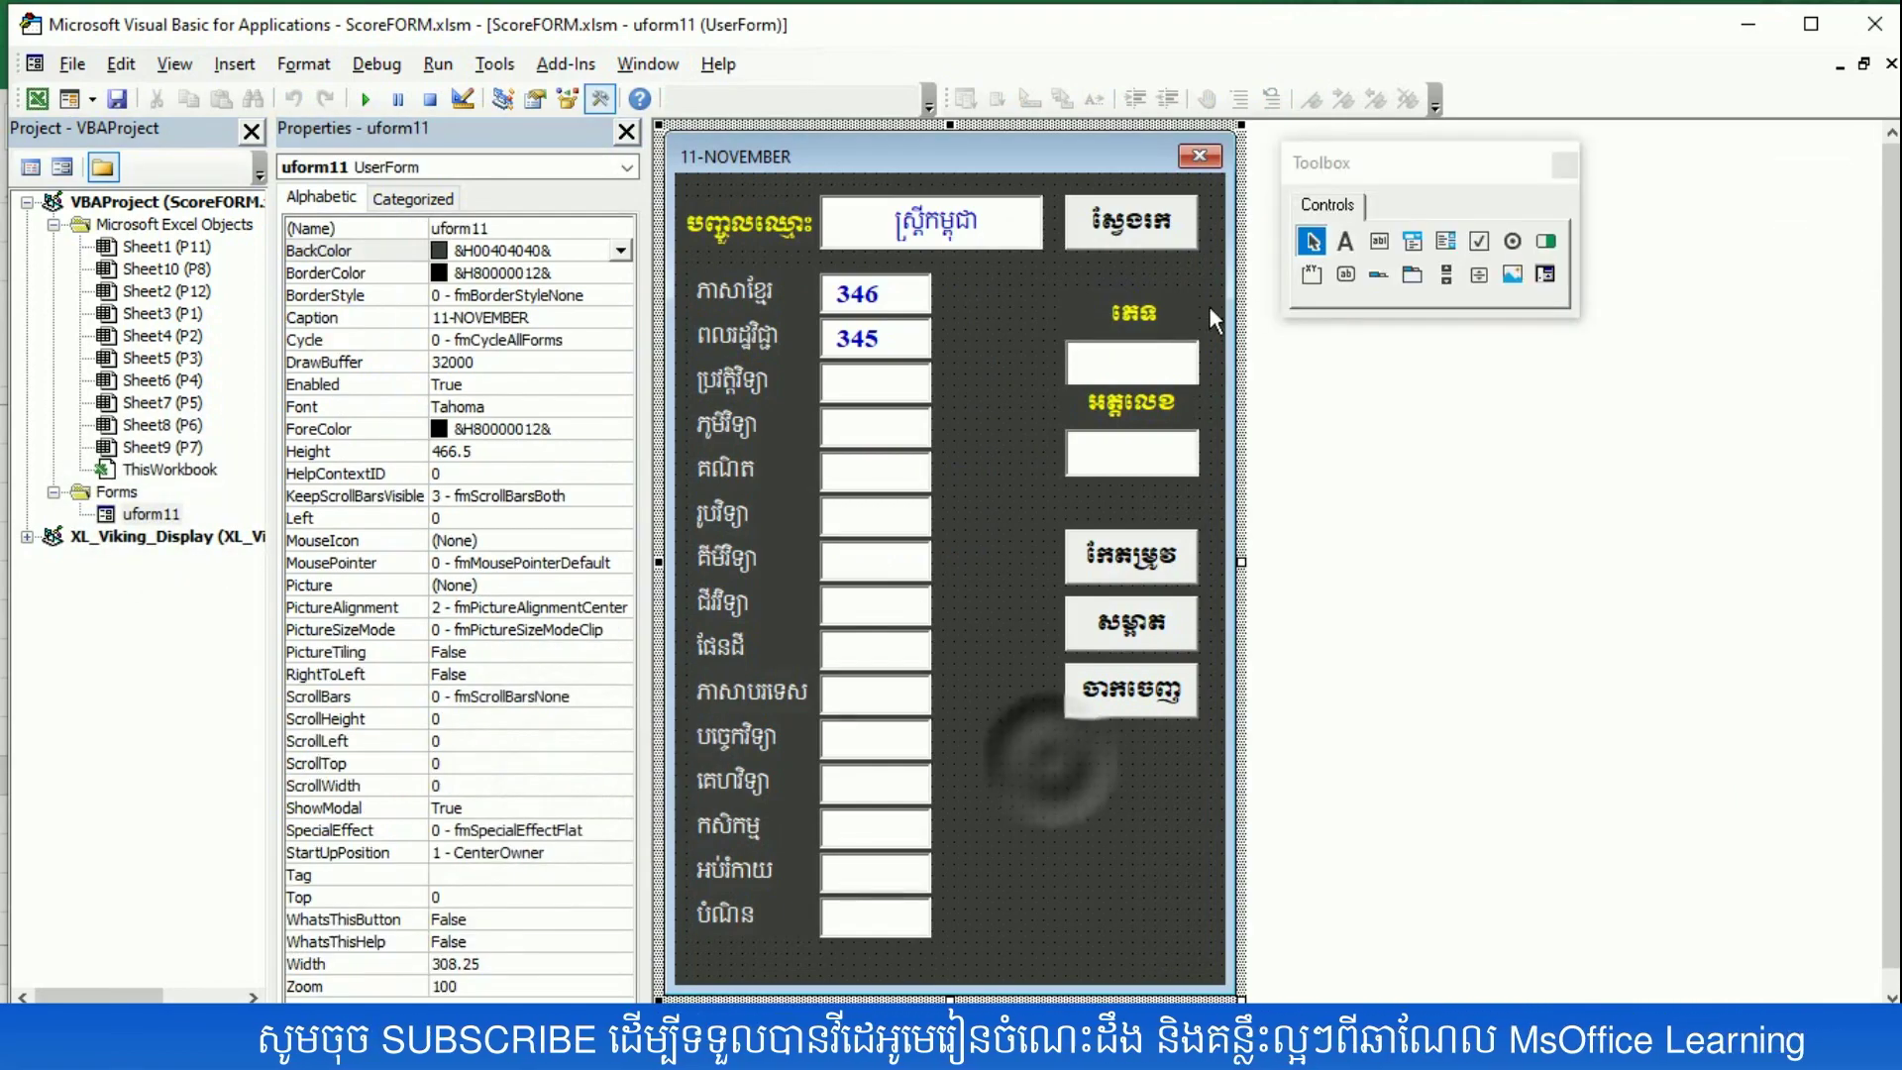
click(1131, 309)
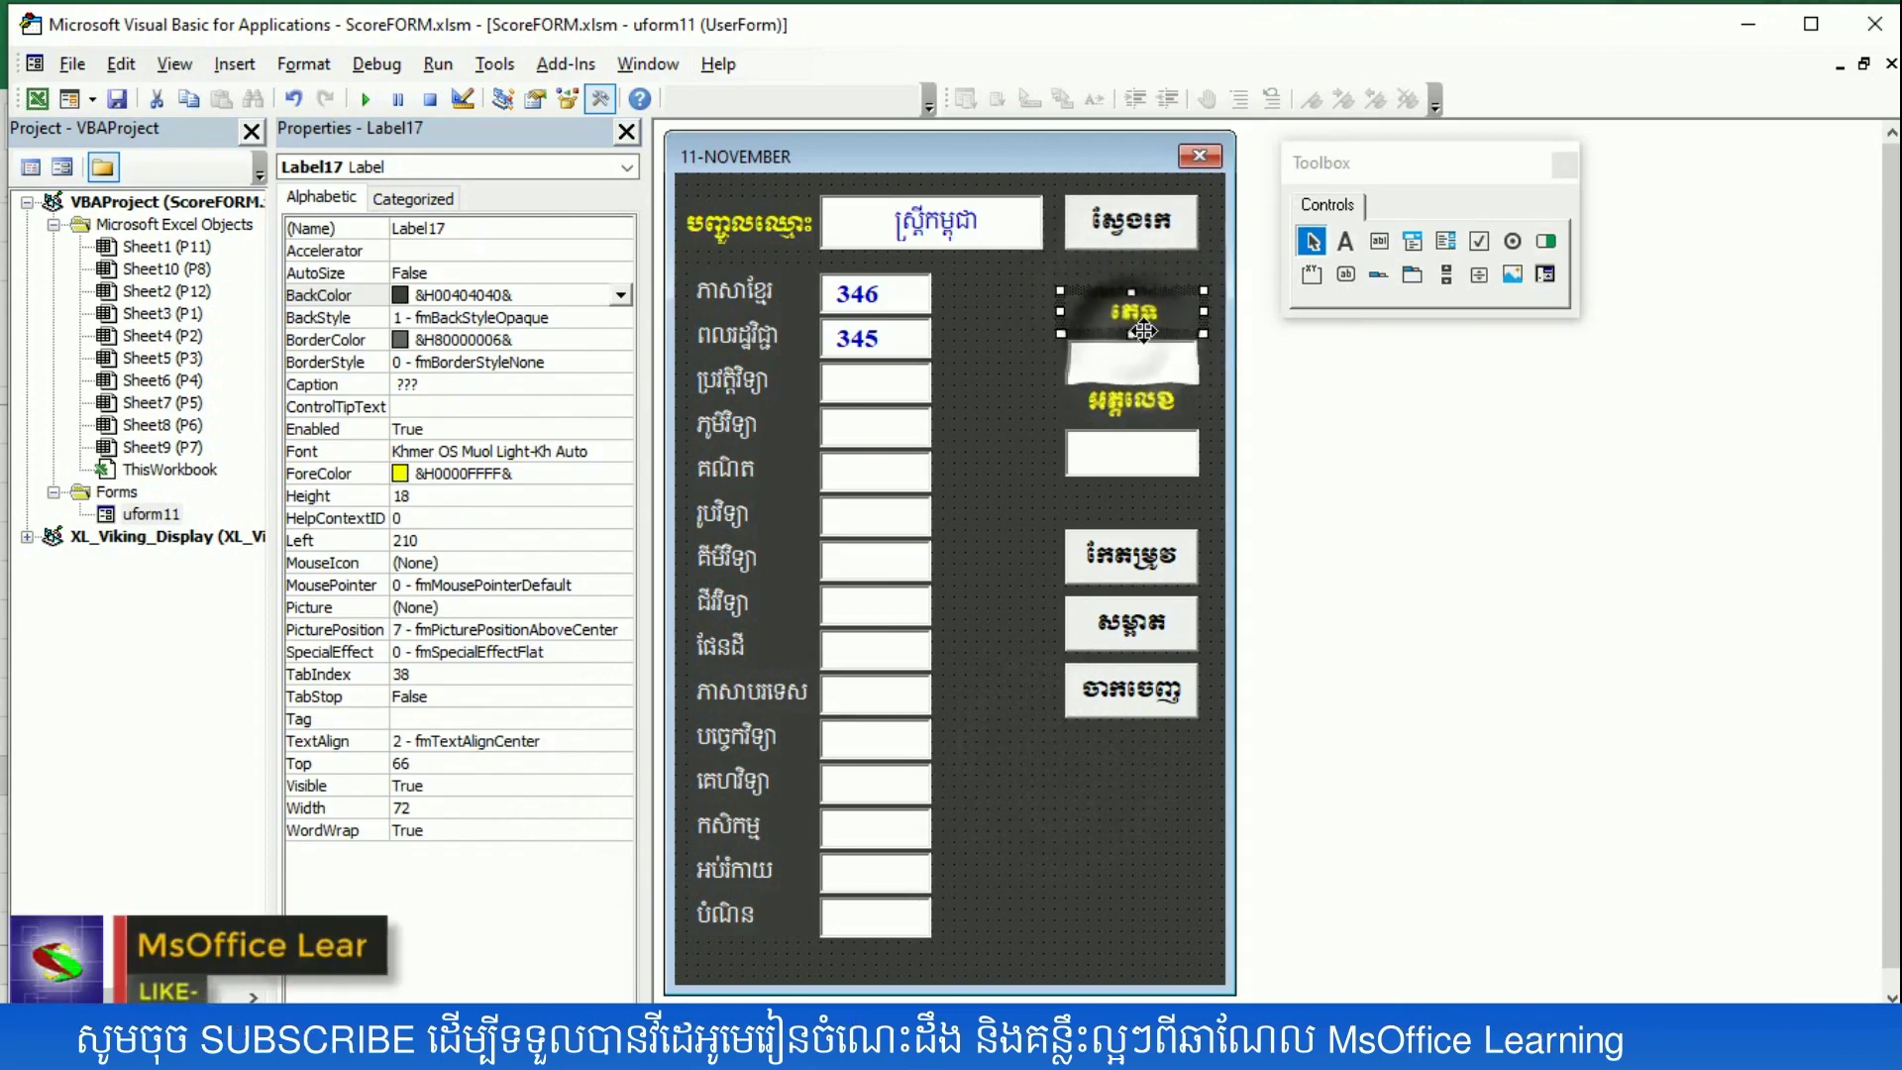
drag(1131, 337, 1131, 326)
- Move the two right-hand labels and their boxes up beneath the search button
click(1135, 403)
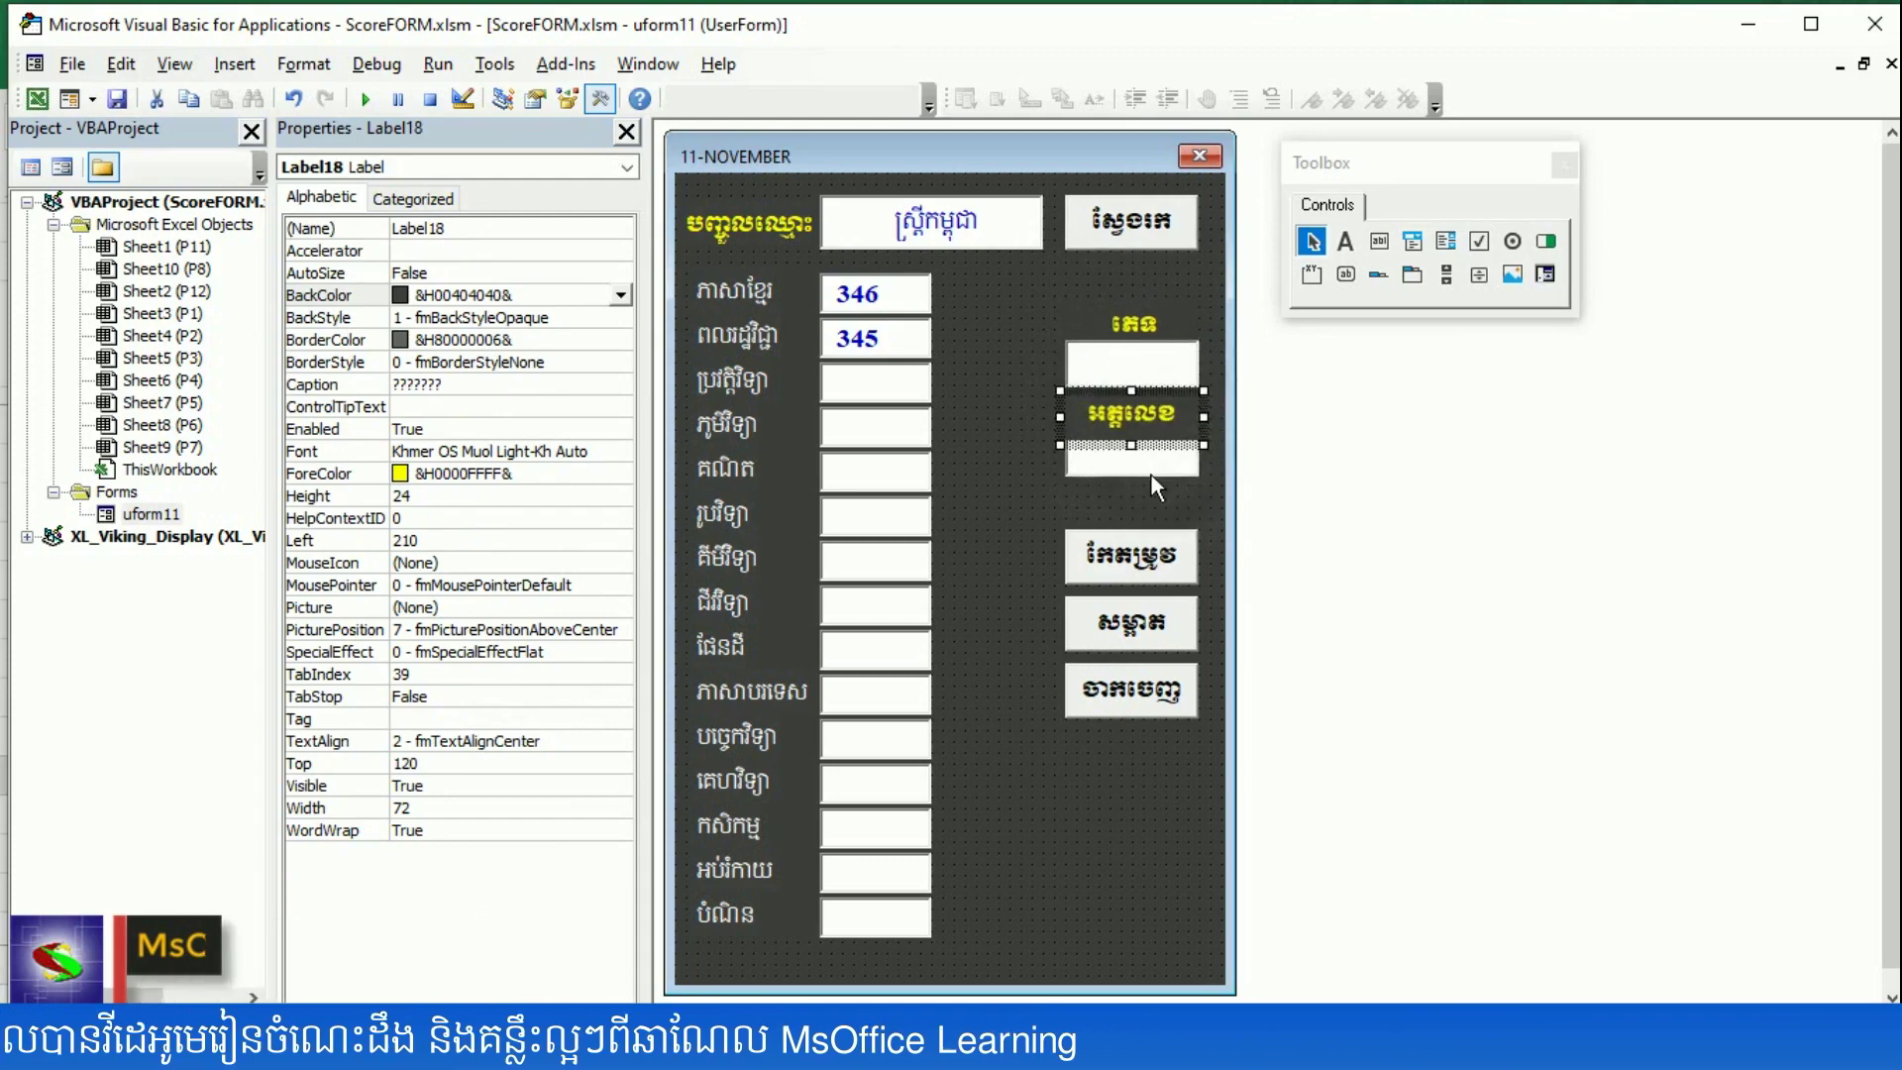
click(1164, 453)
click(1157, 461)
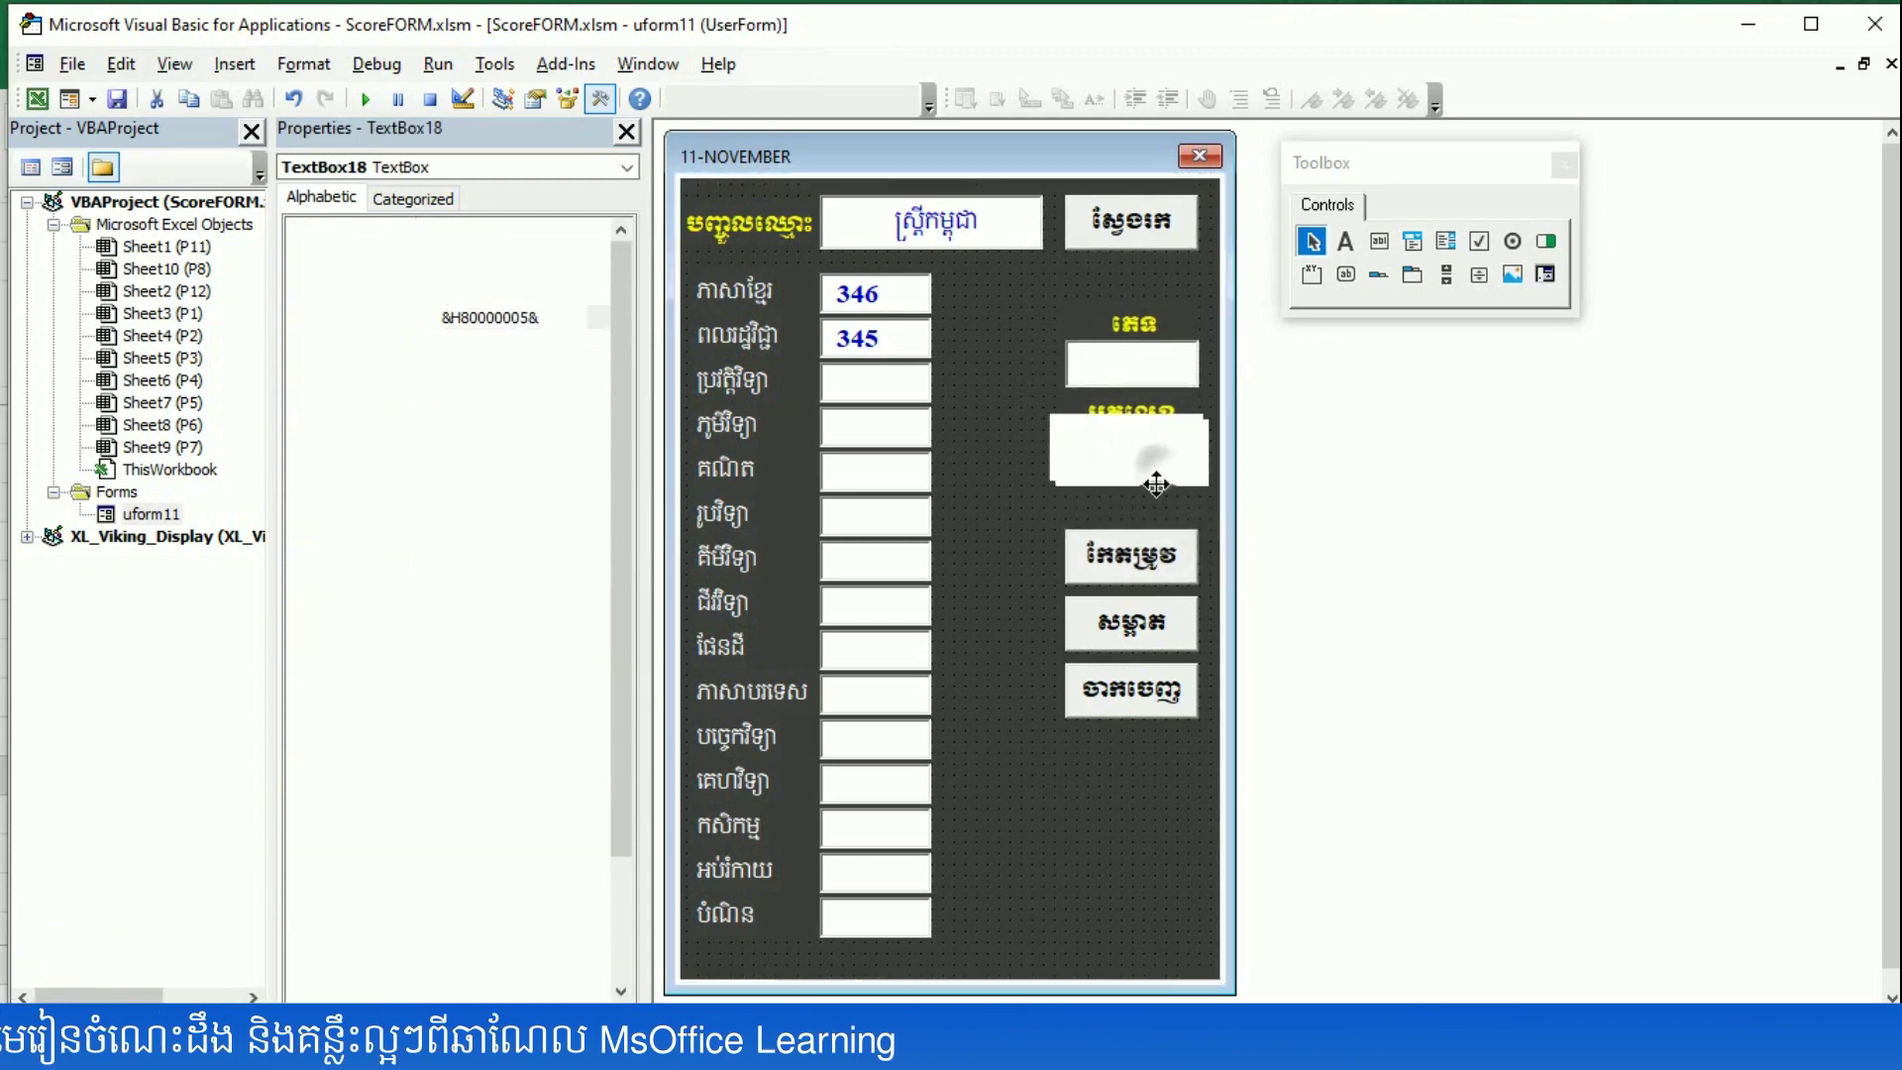
click(1156, 484)
click(1158, 511)
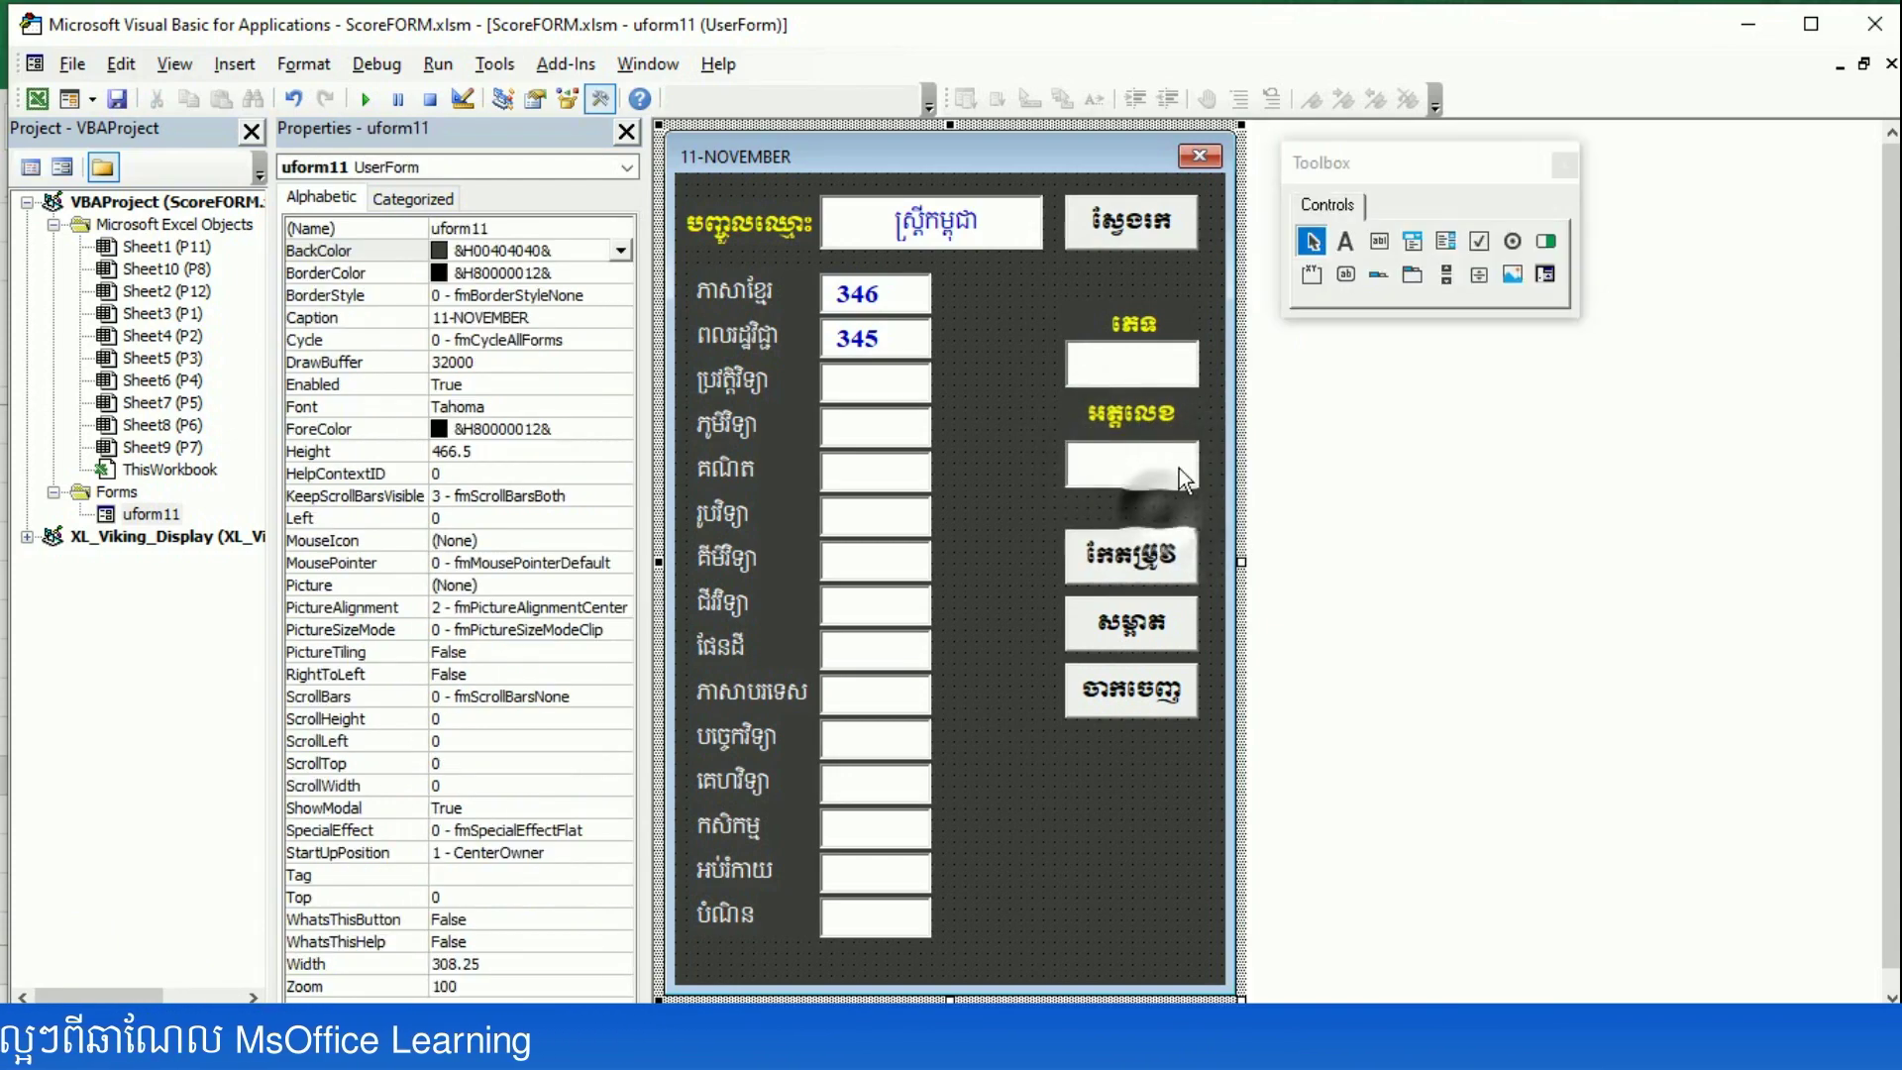
click(1145, 478)
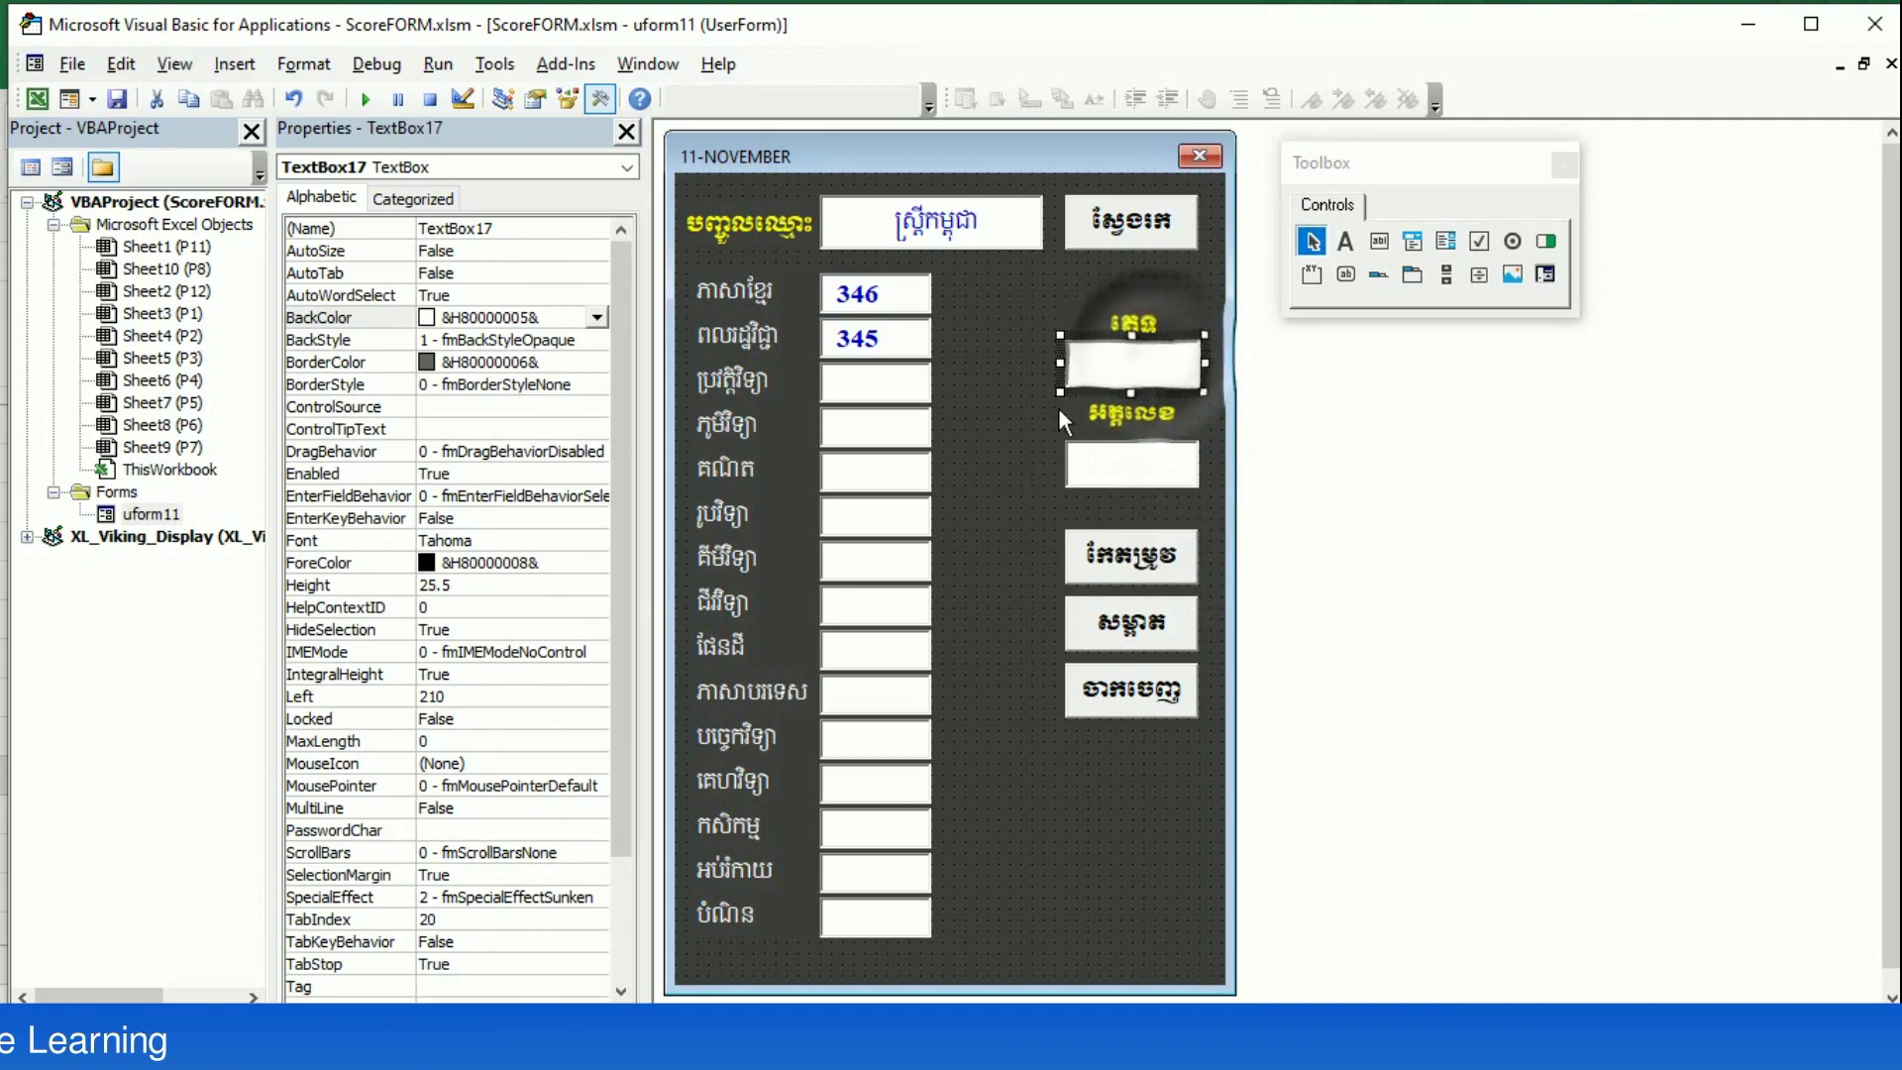
click(1125, 495)
drag(1126, 313, 1159, 268)
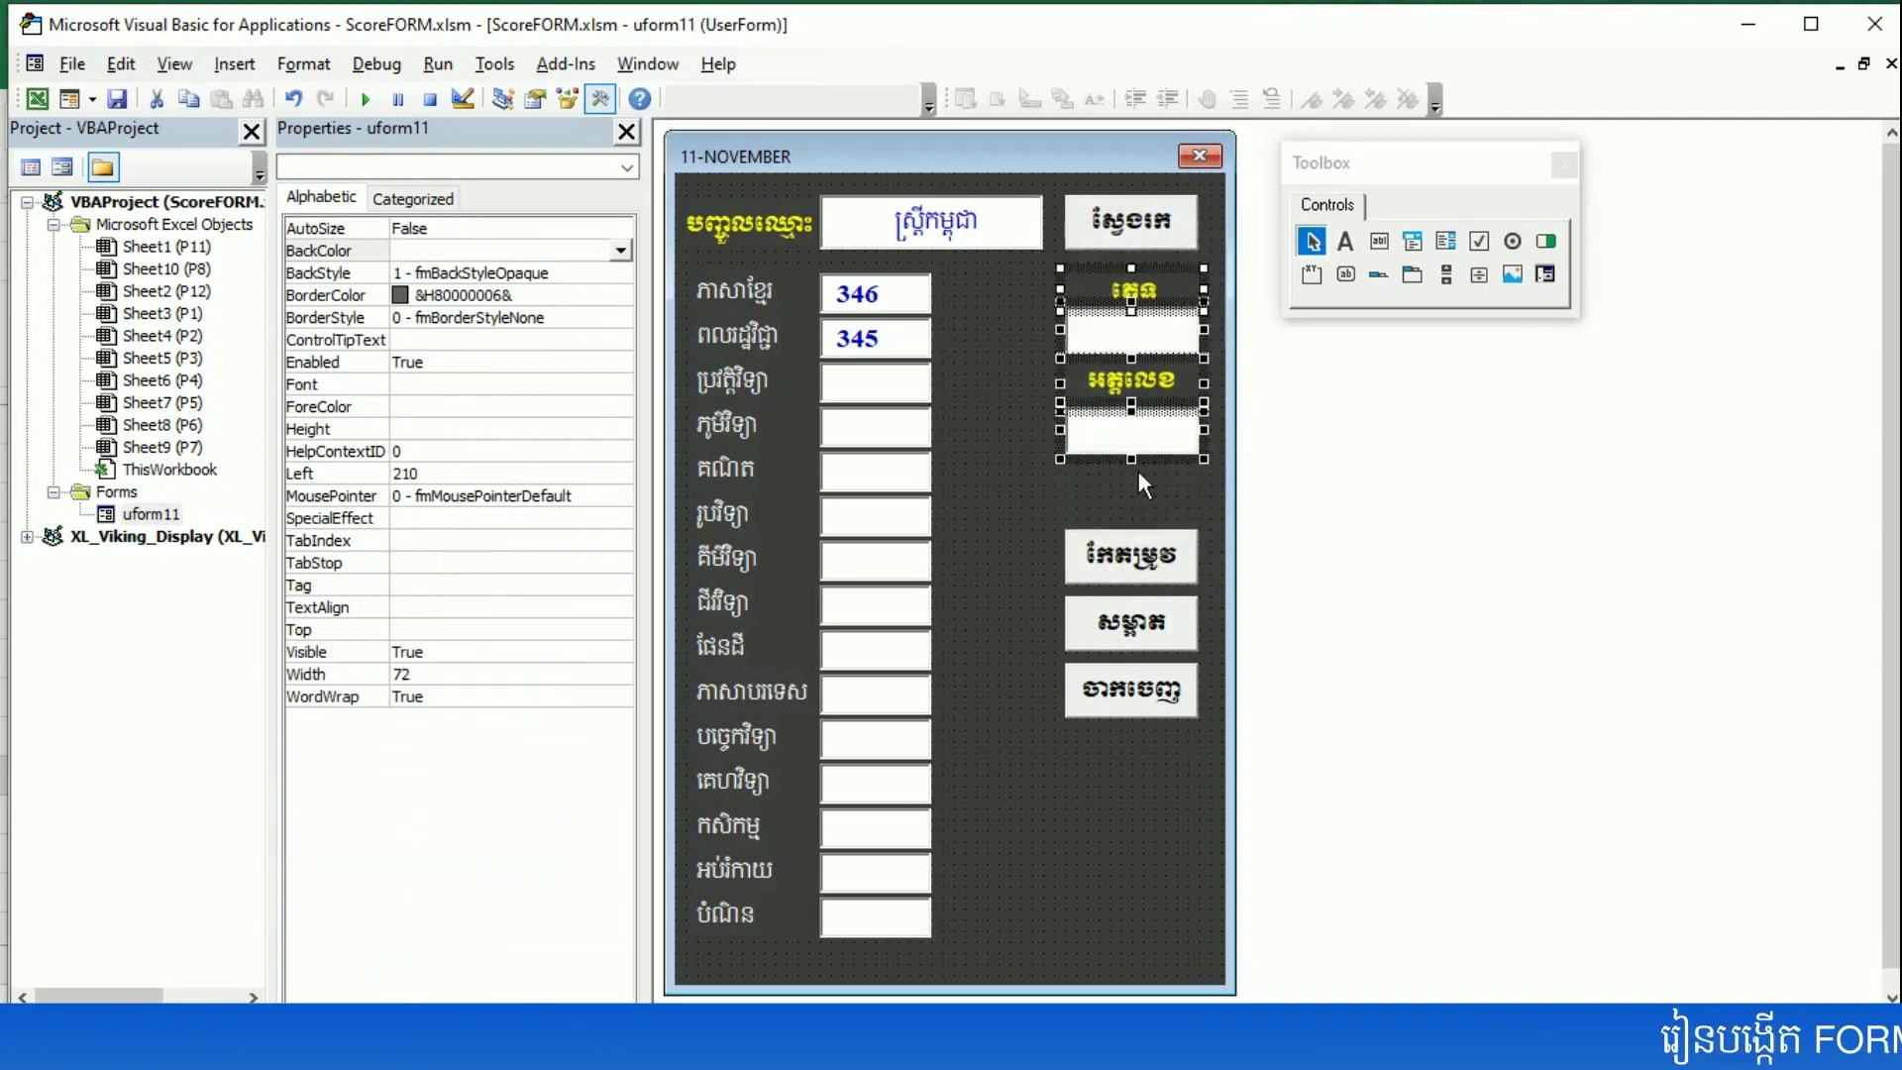
click(1142, 473)
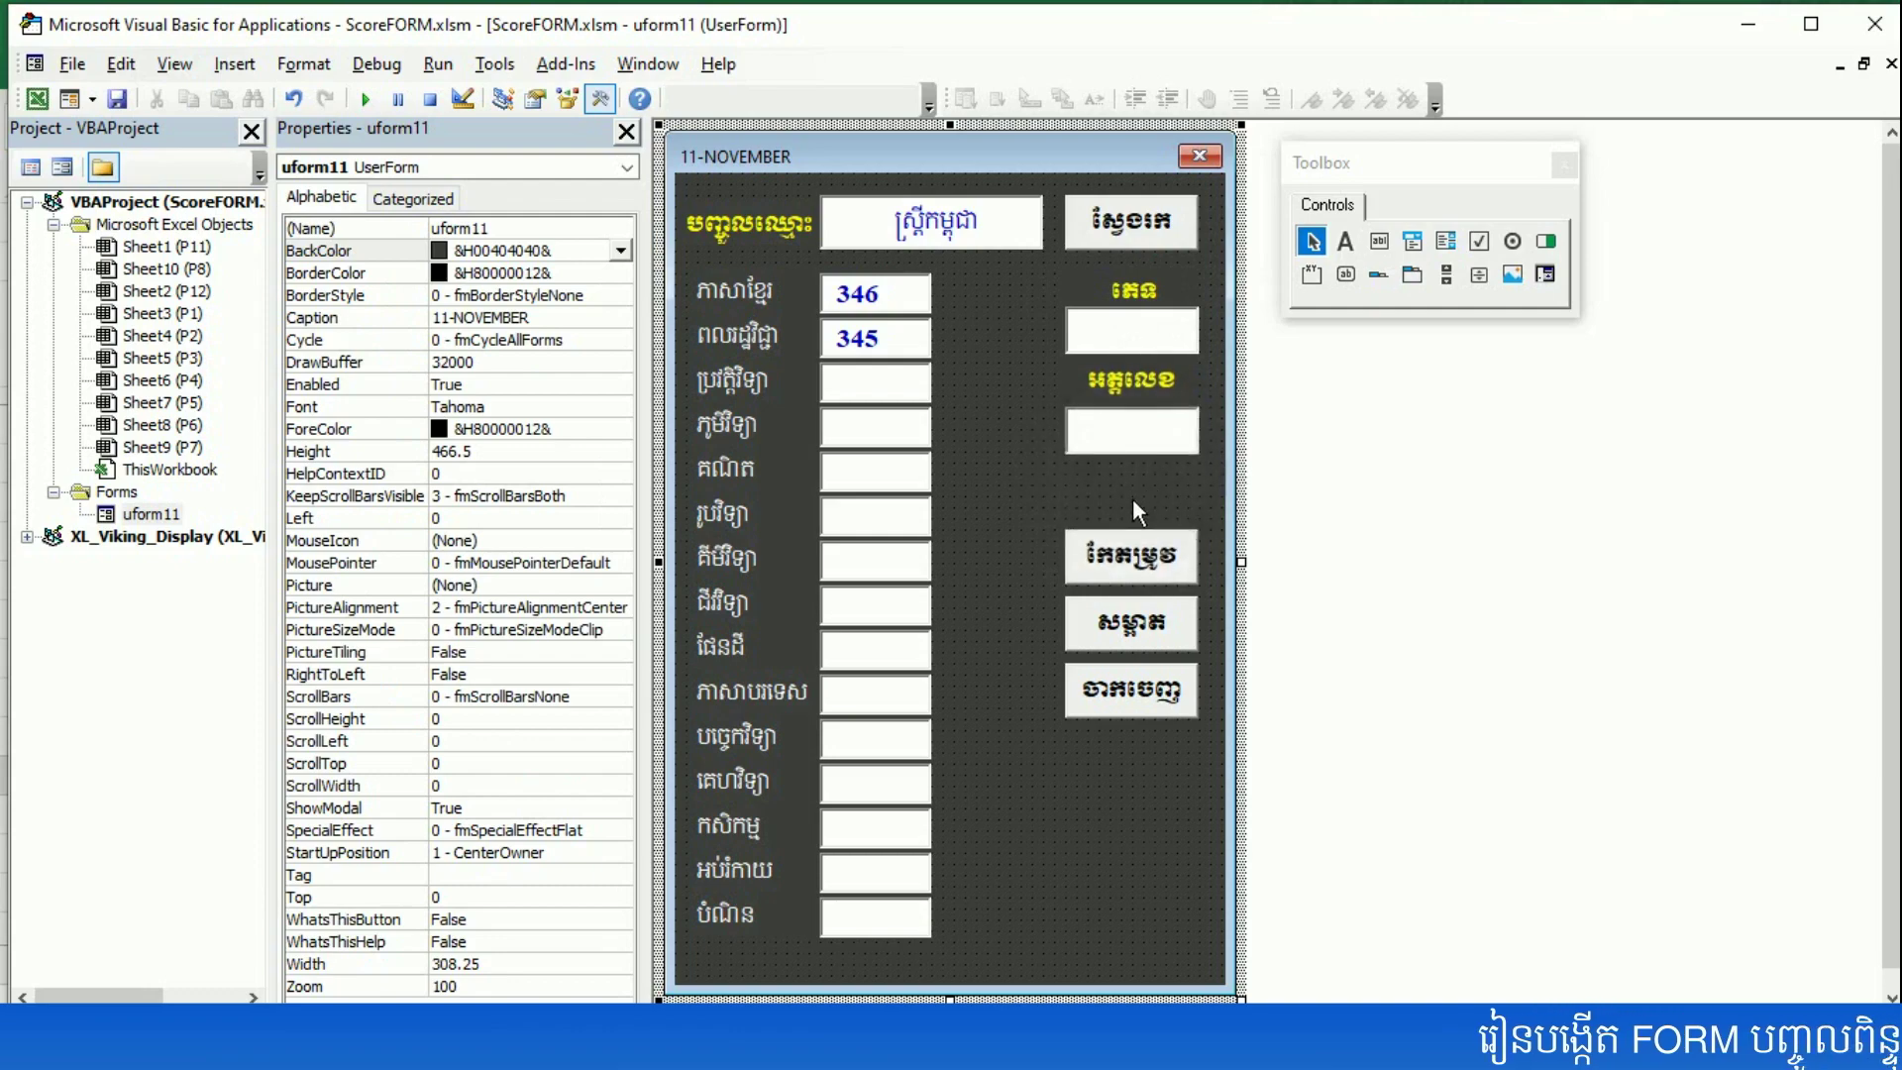
click(1121, 332)
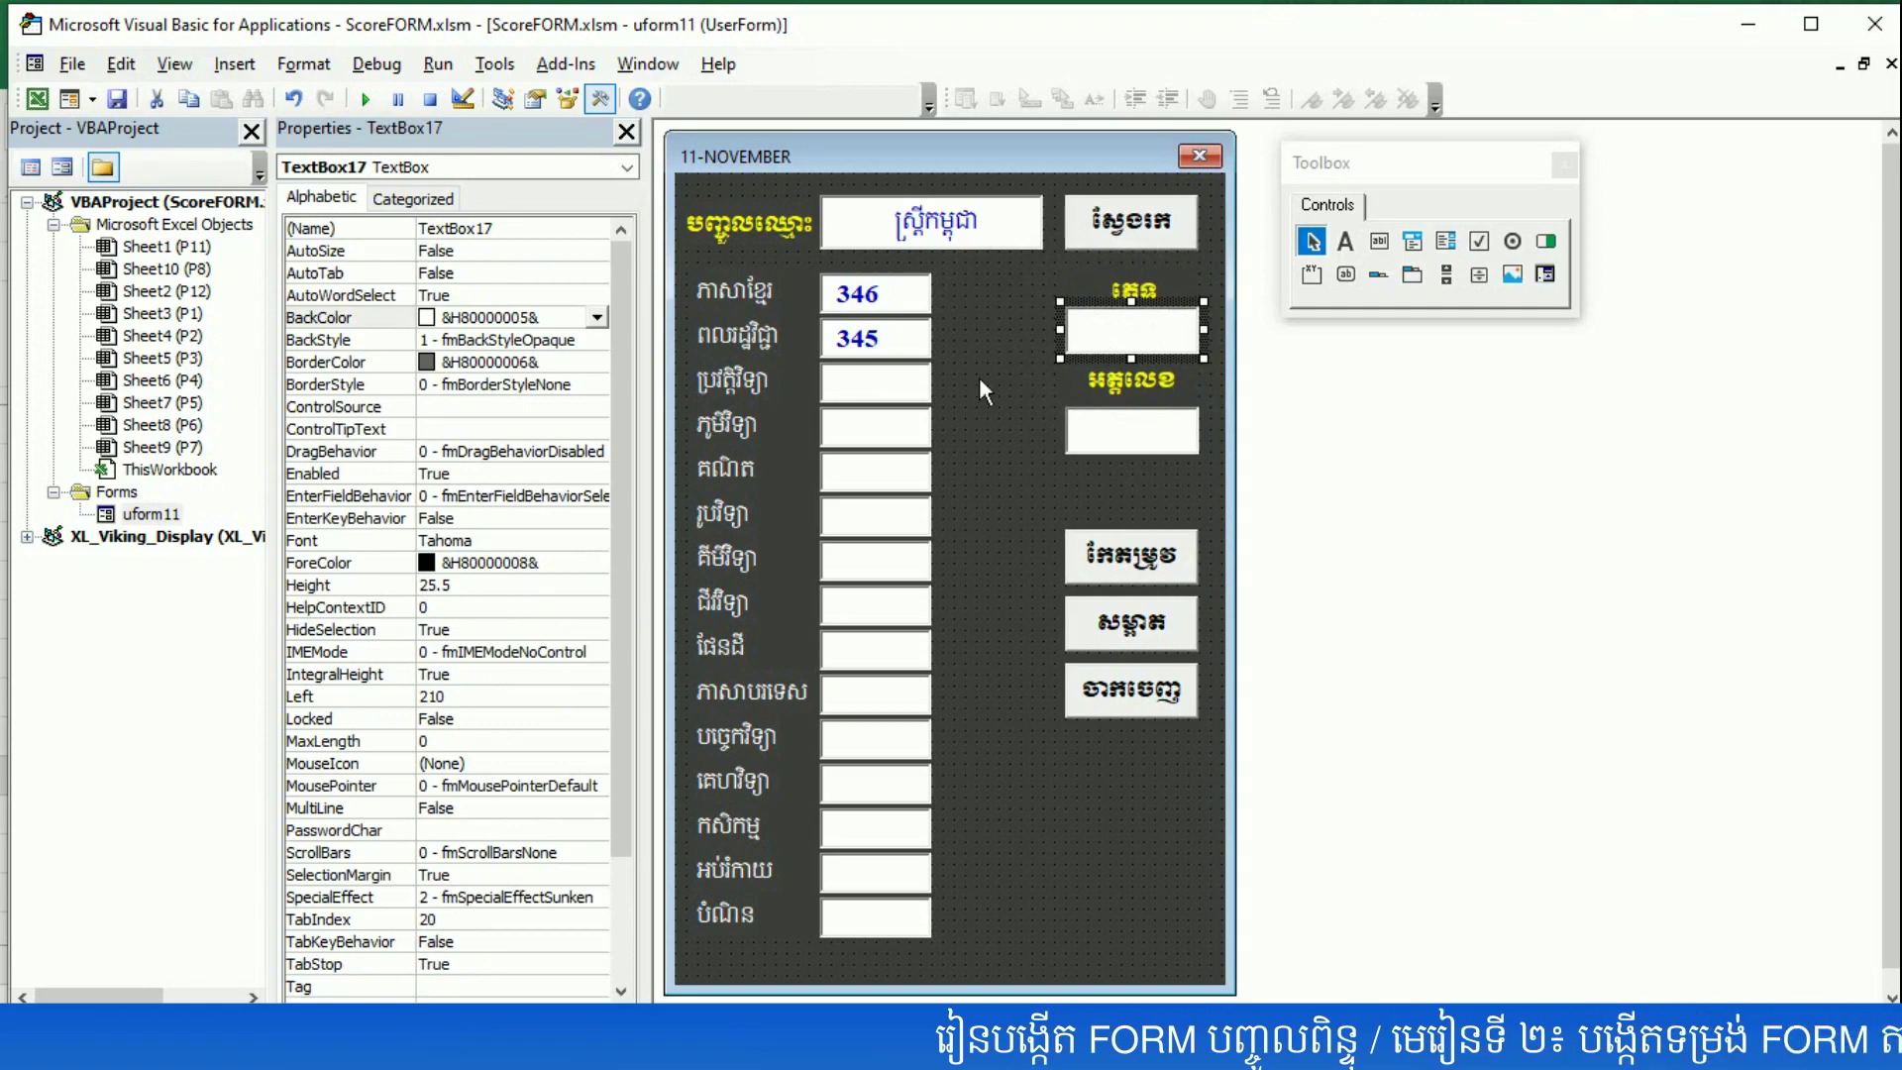
- Give TextBox17 Khmer OS Content size 12 font with centred text alignment
click(585, 541)
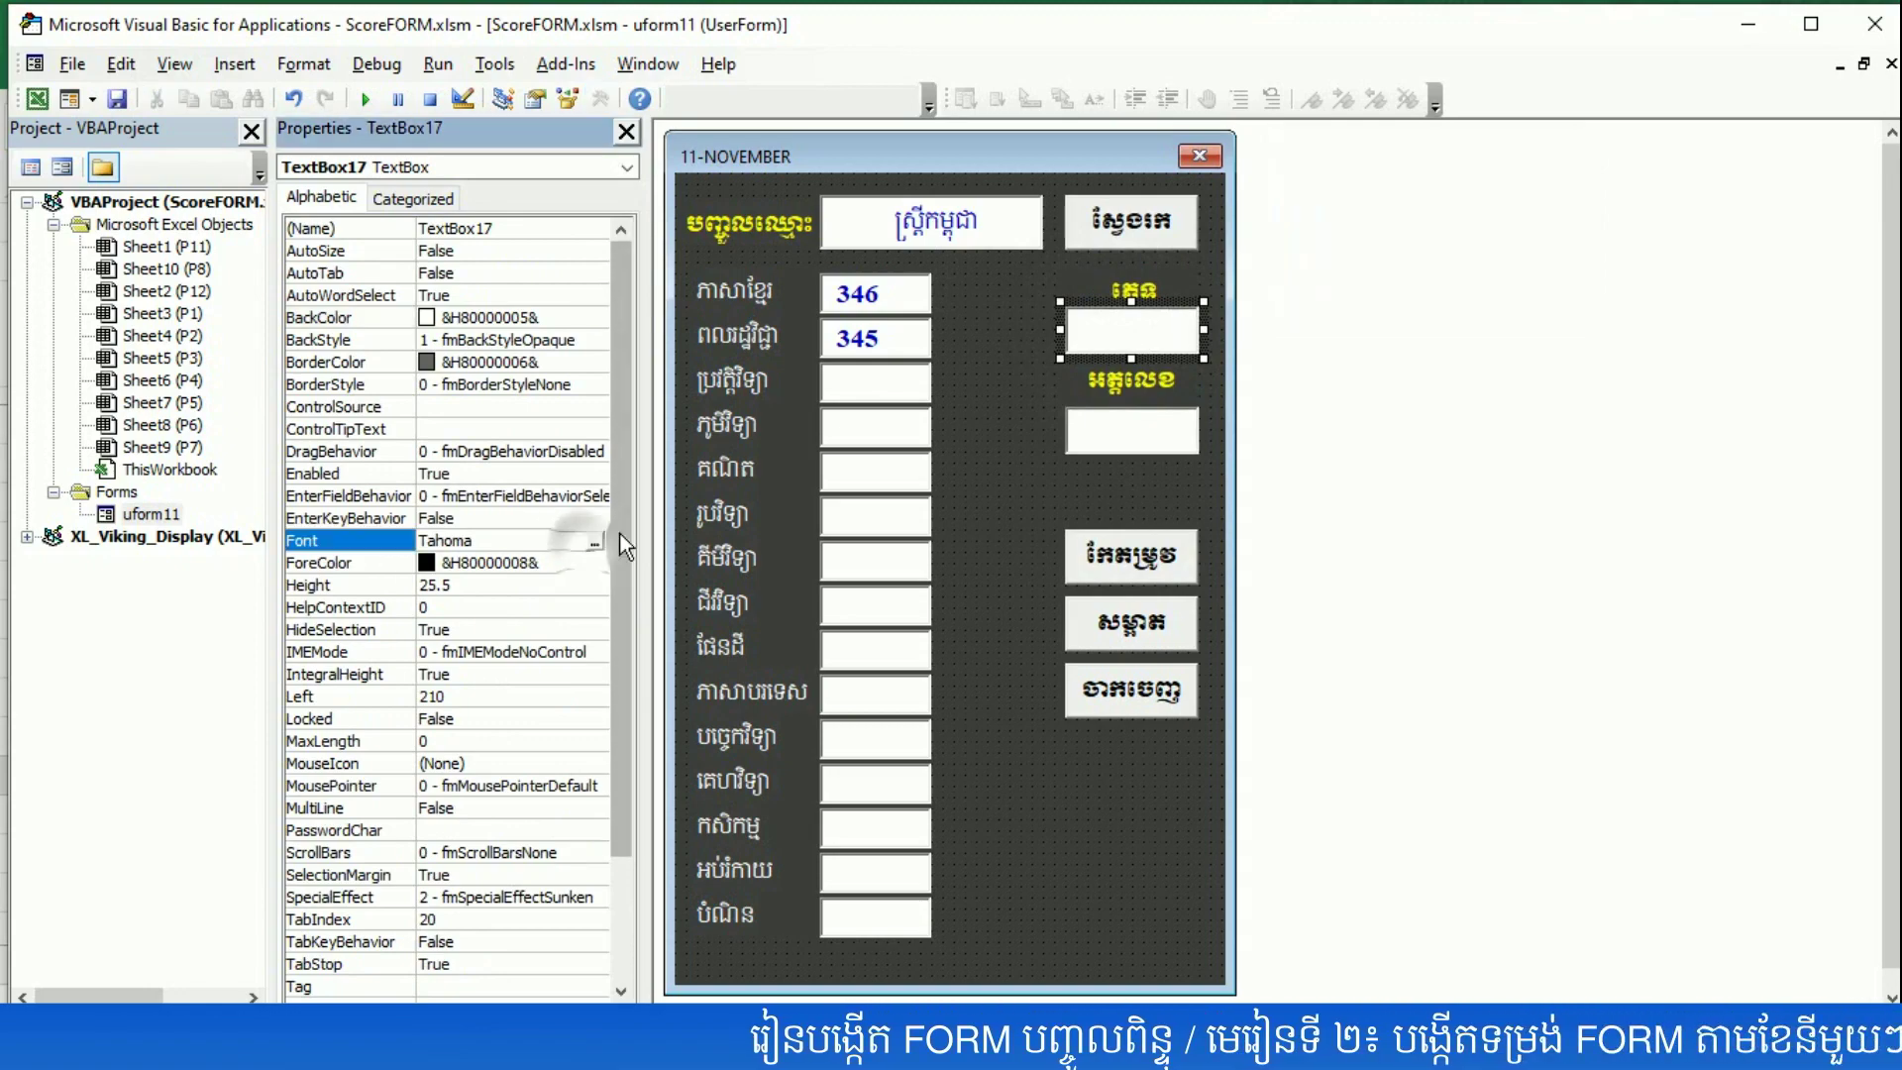
click(599, 539)
mouse_move(253, 374)
mouse_down()
mouse_move(259, 358)
mouse_move(215, 369)
mouse_up()
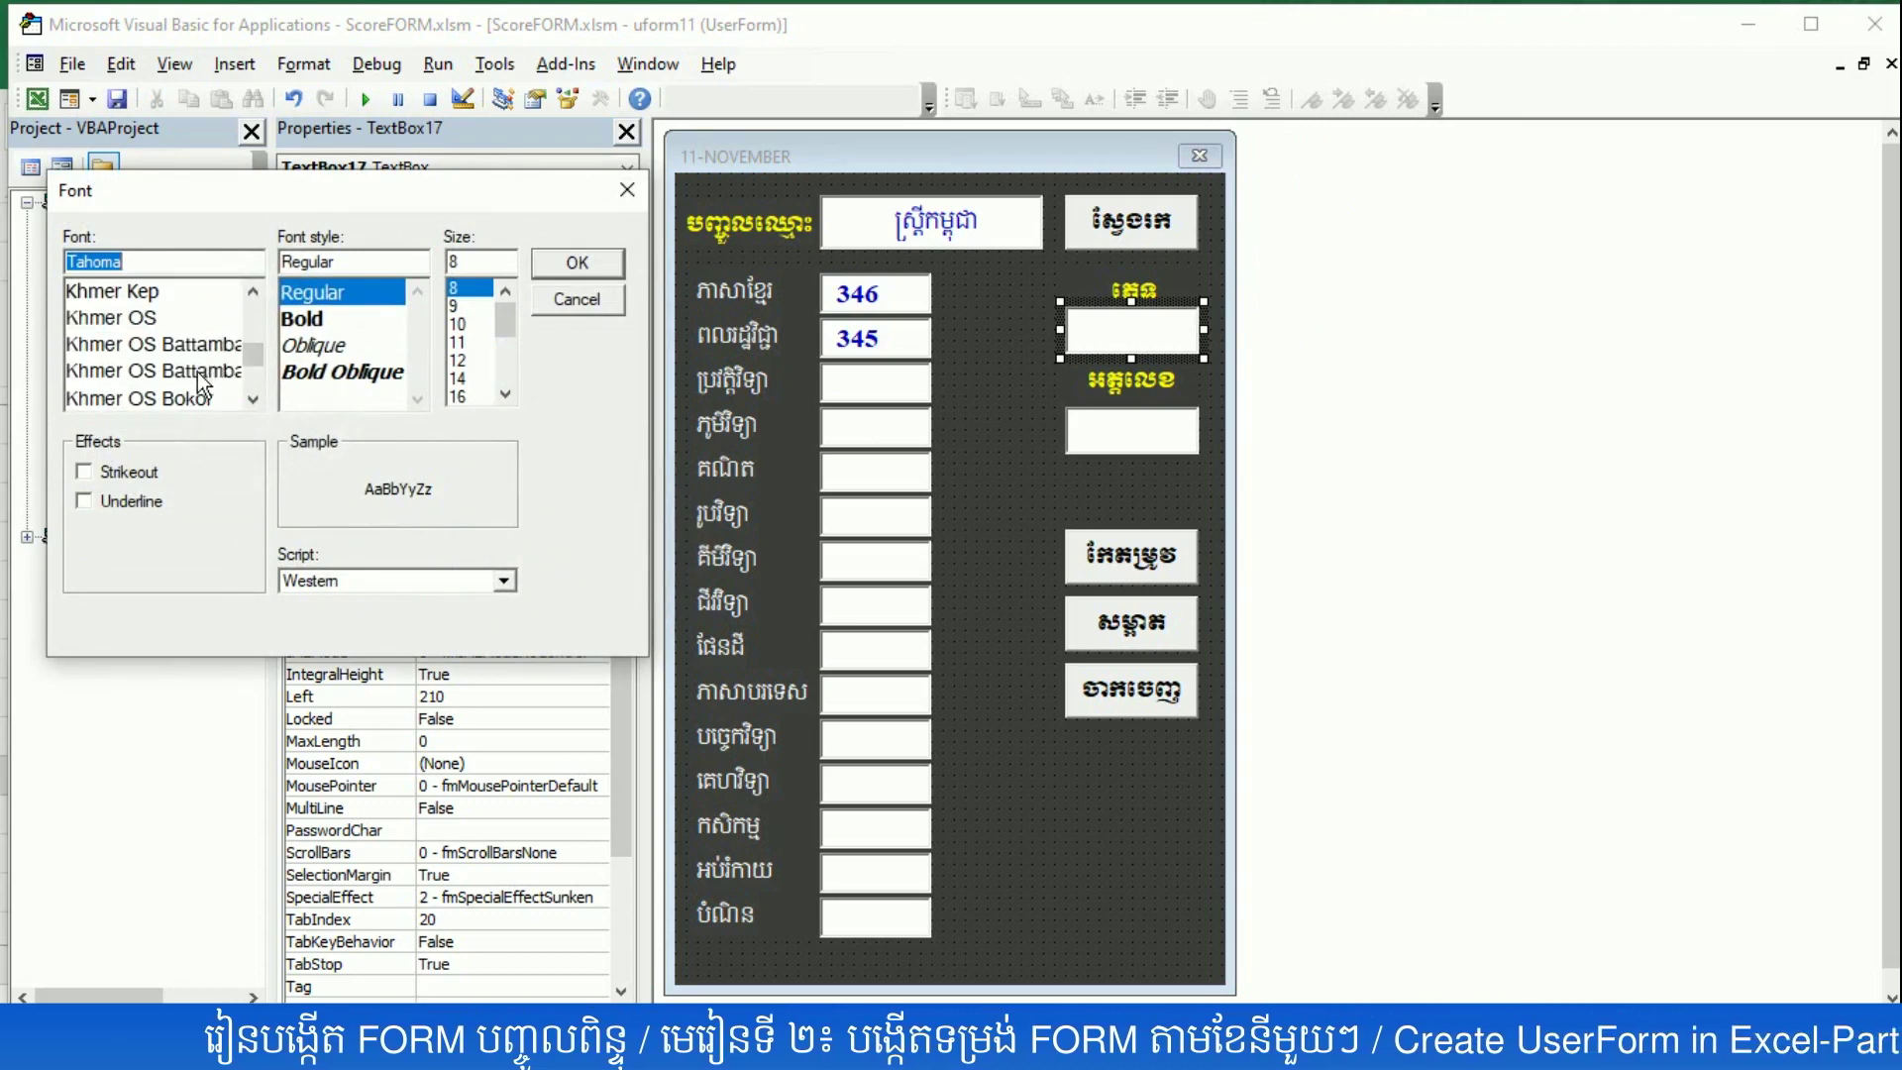
scroll(203, 382, down, 1)
click(196, 343)
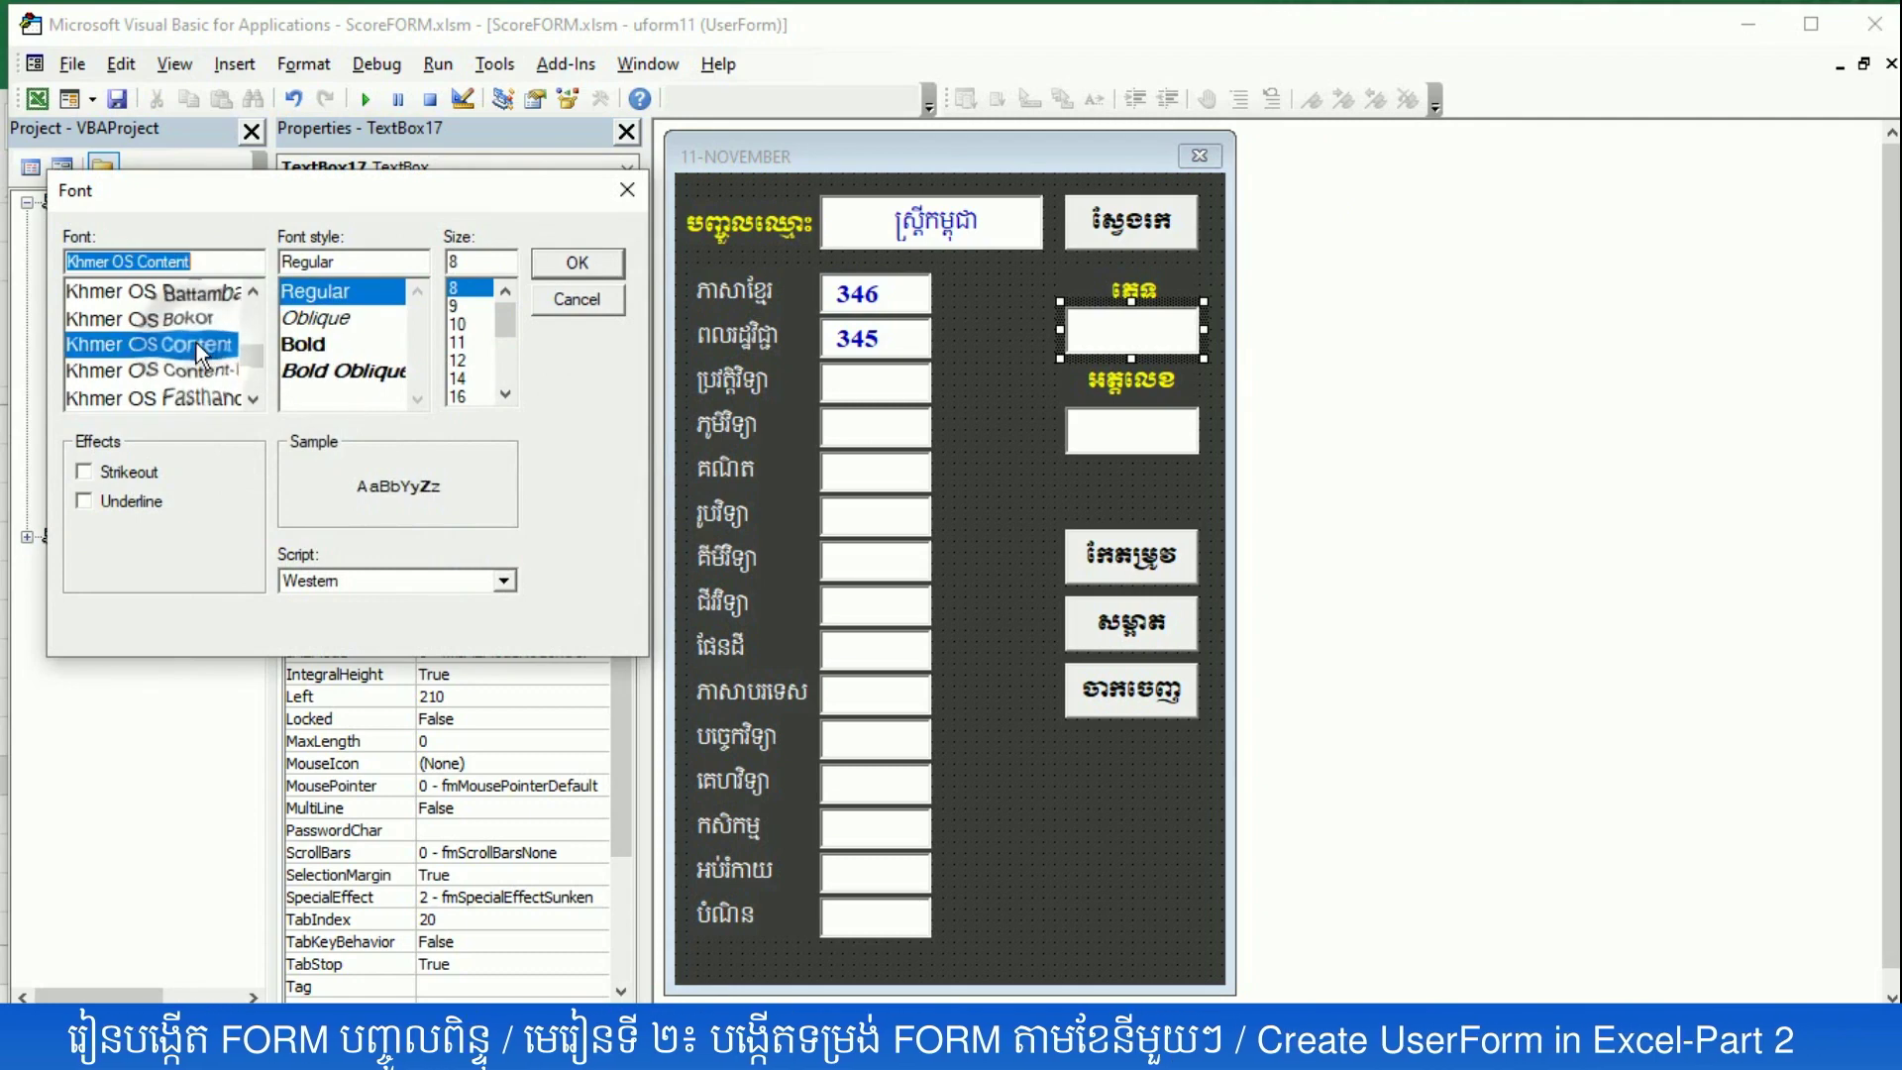
click(465, 361)
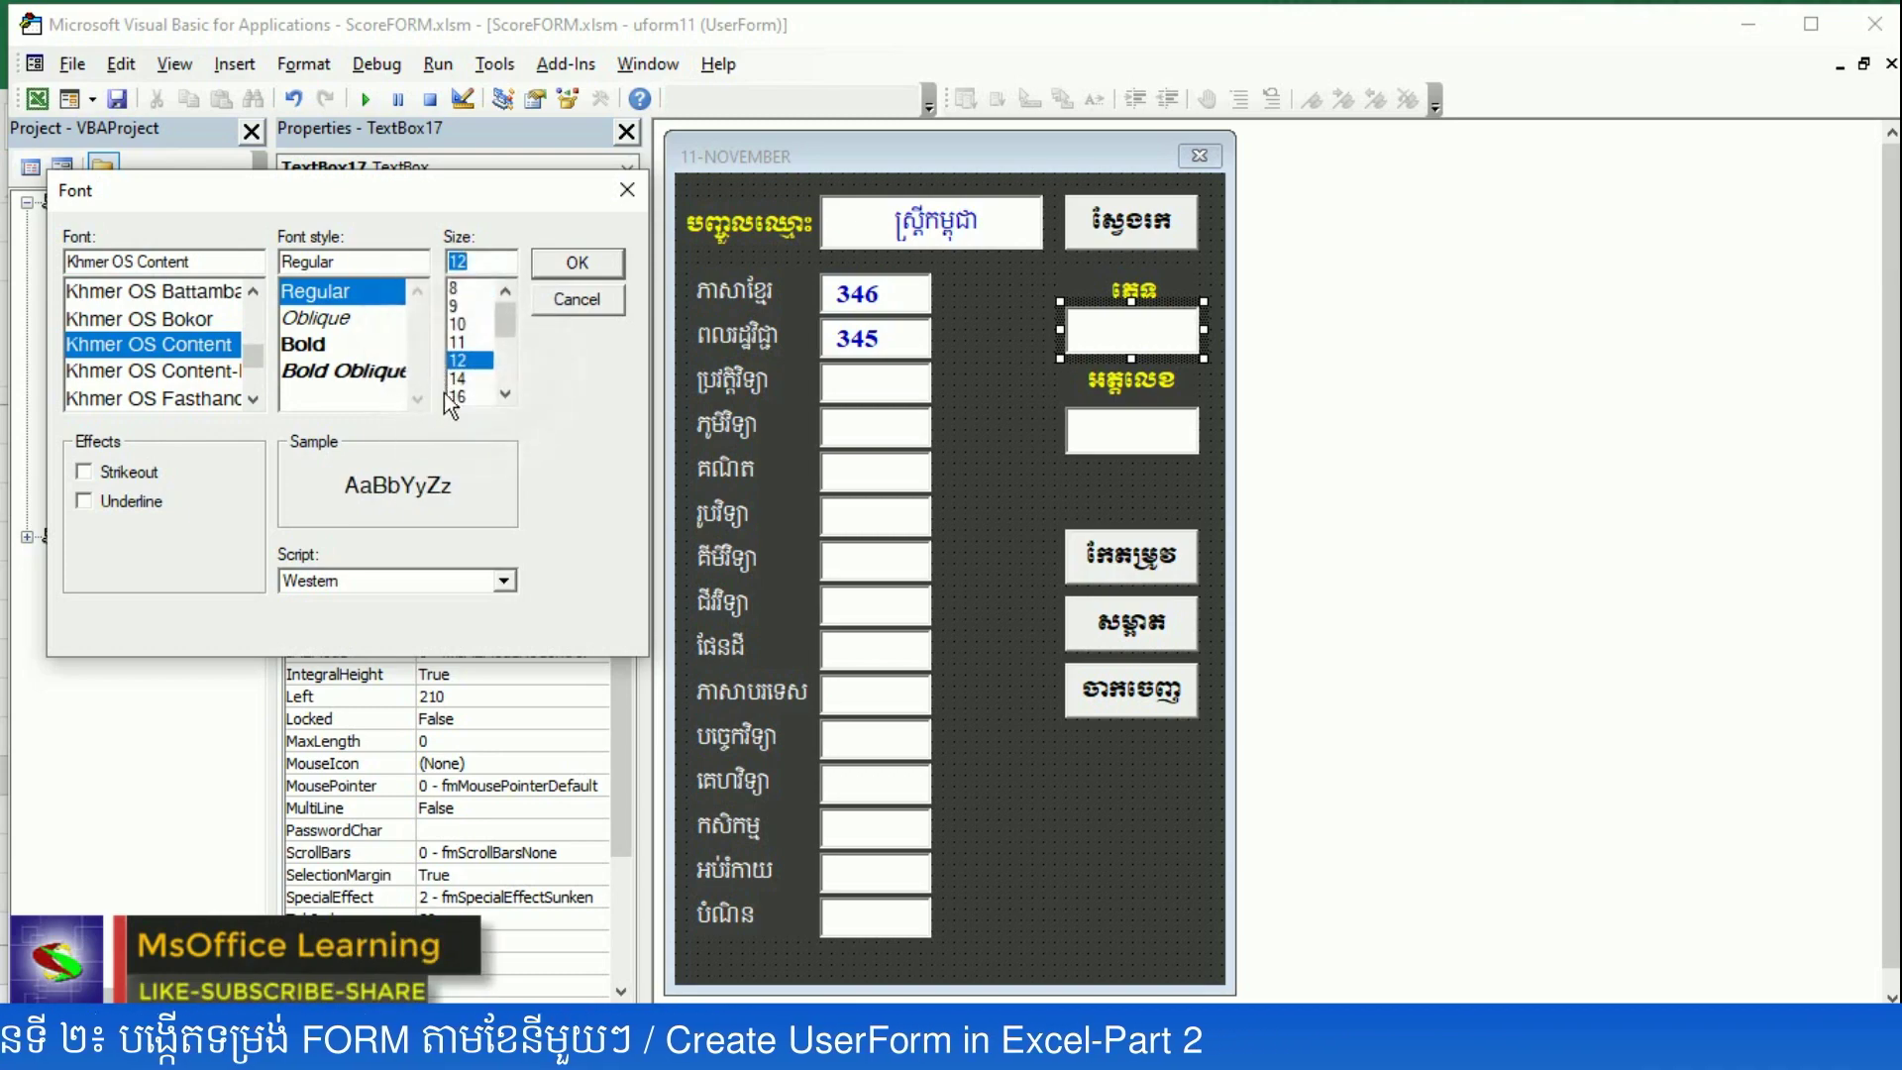
click(569, 266)
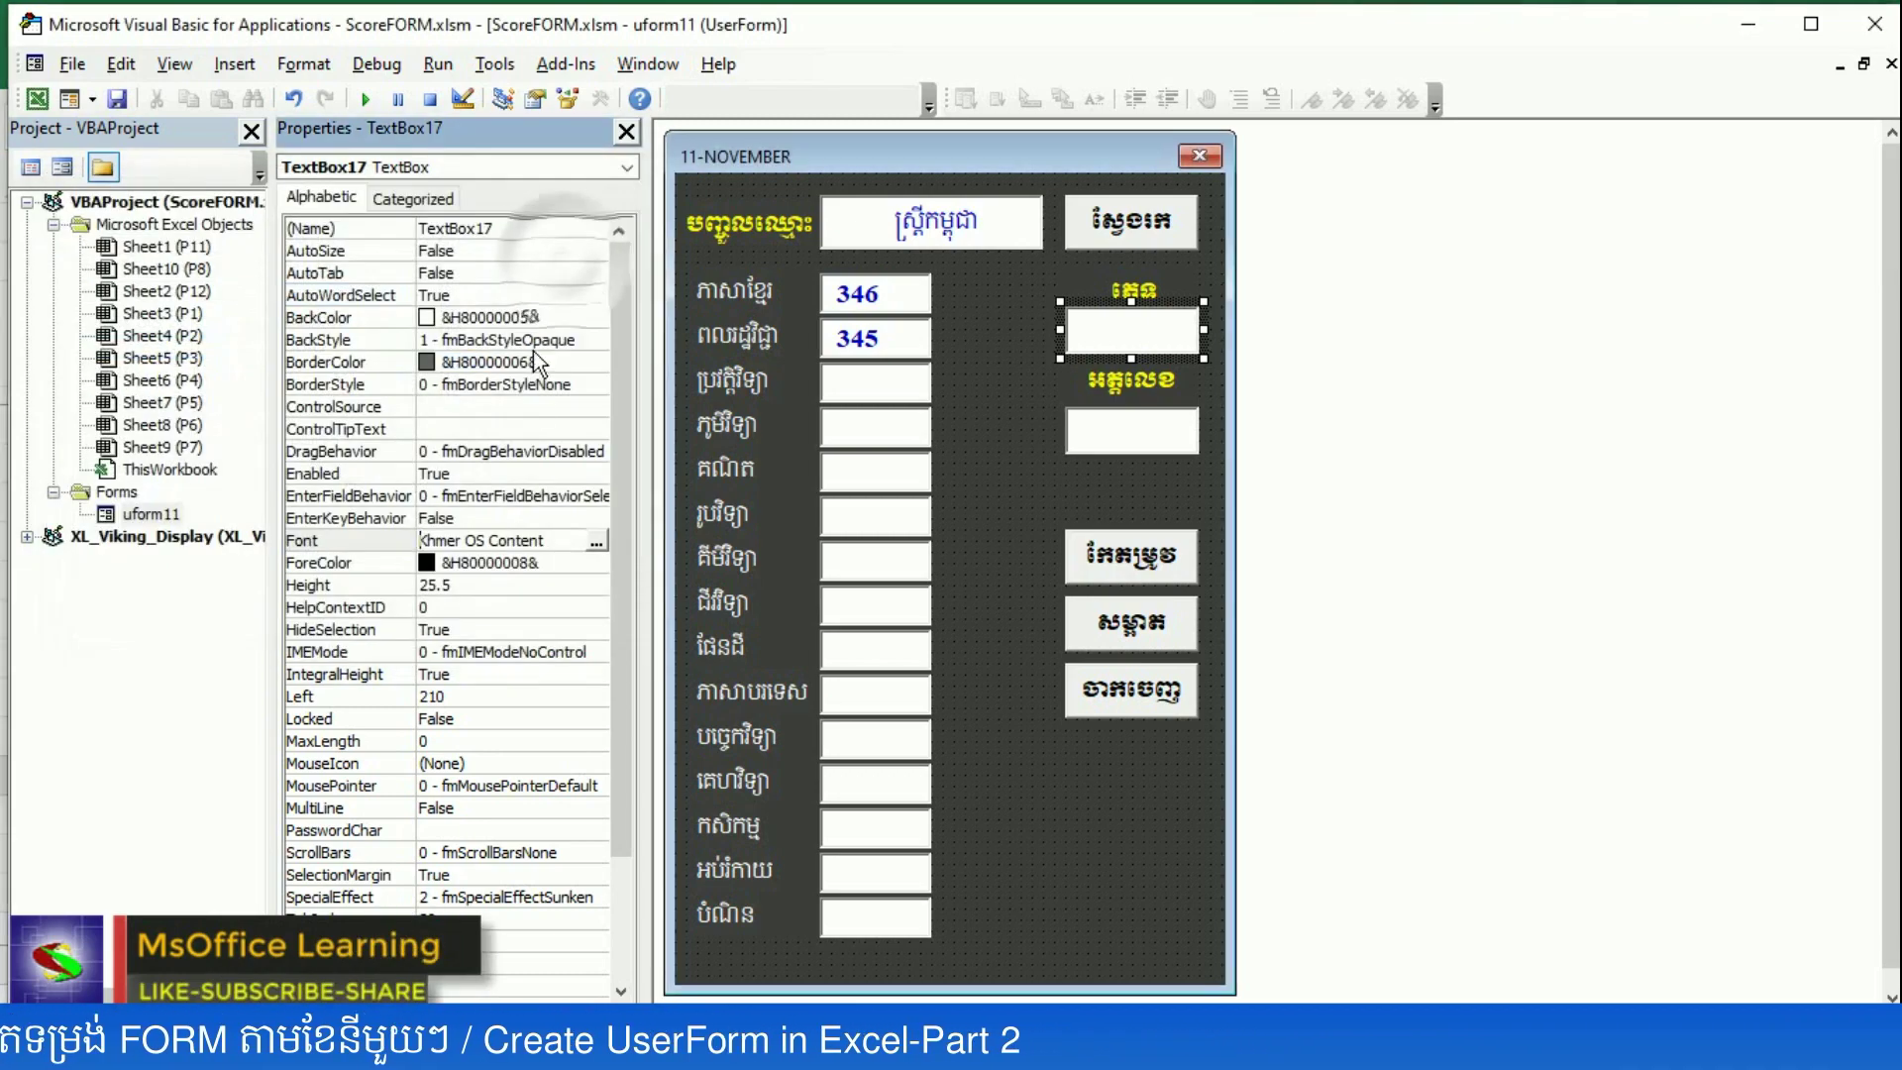
scroll(502, 794, down, 1)
scroll(545, 844, down, 2)
click(547, 873)
click(597, 875)
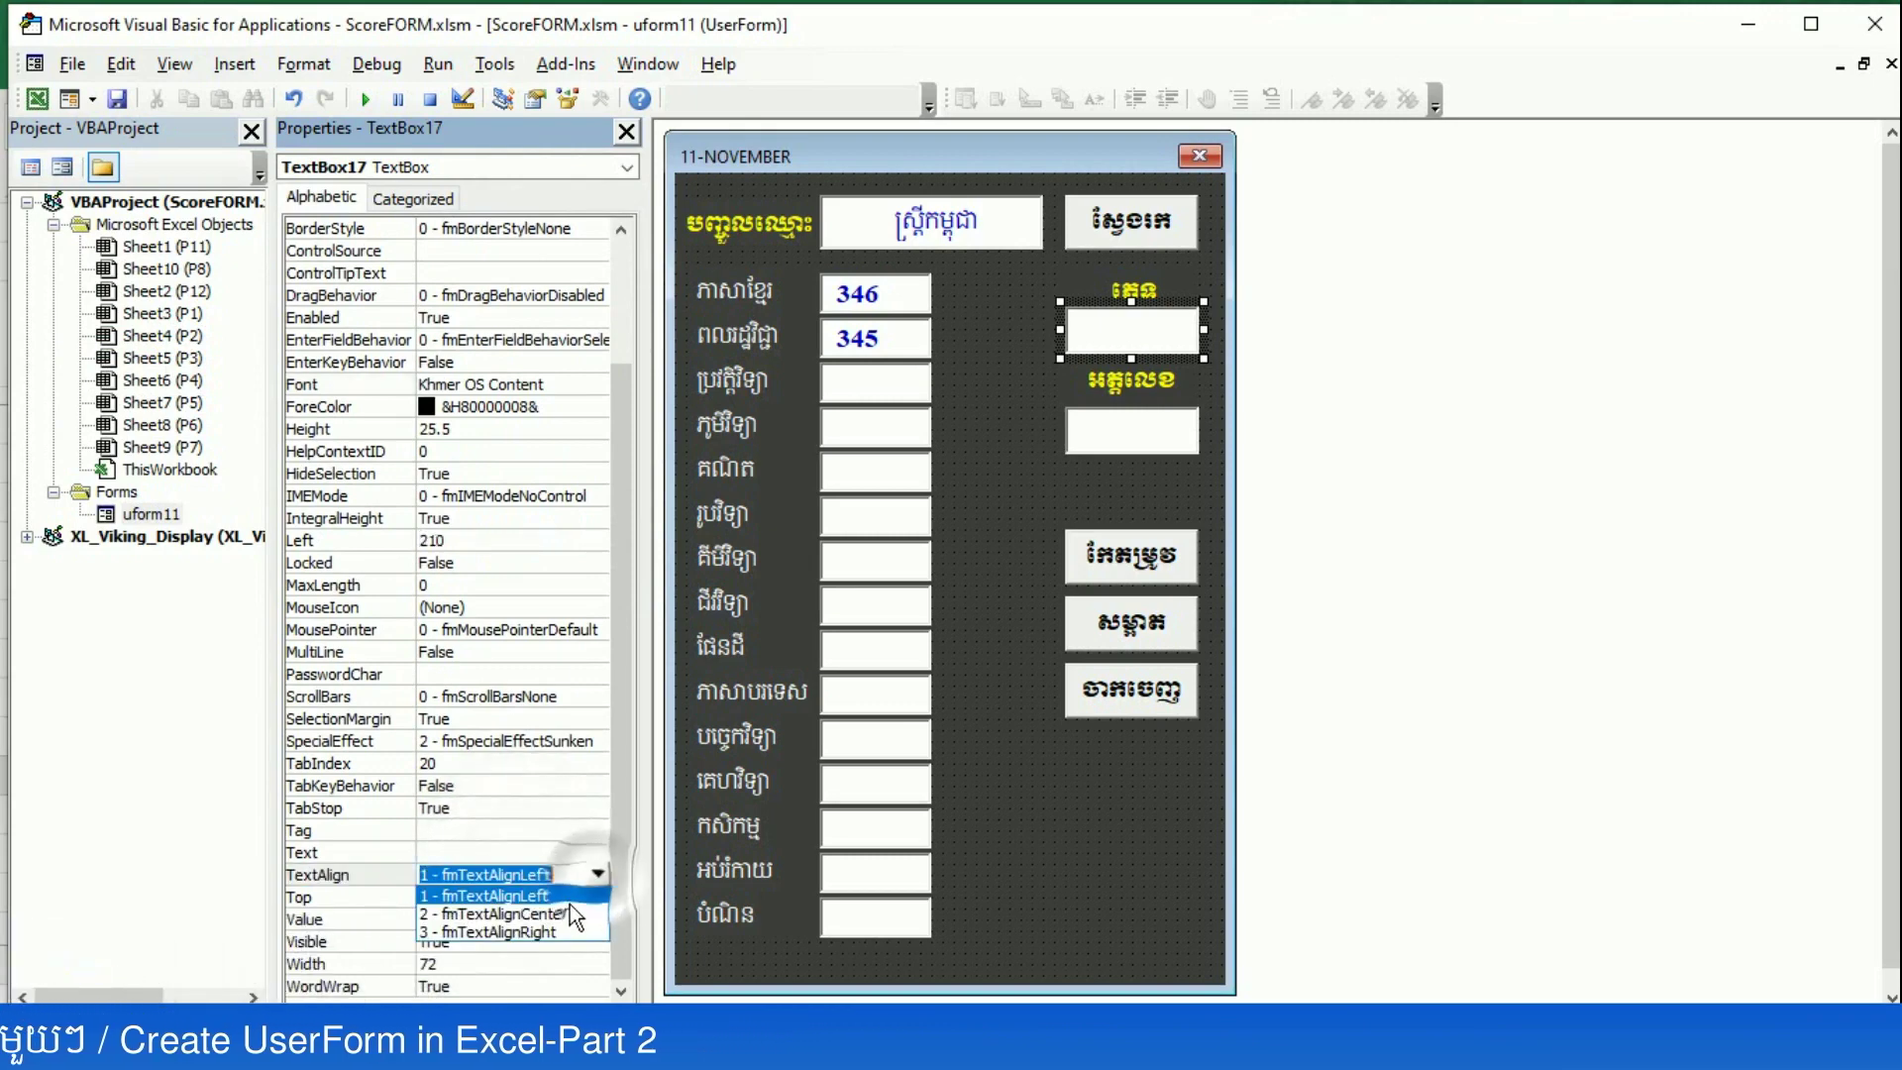
click(560, 915)
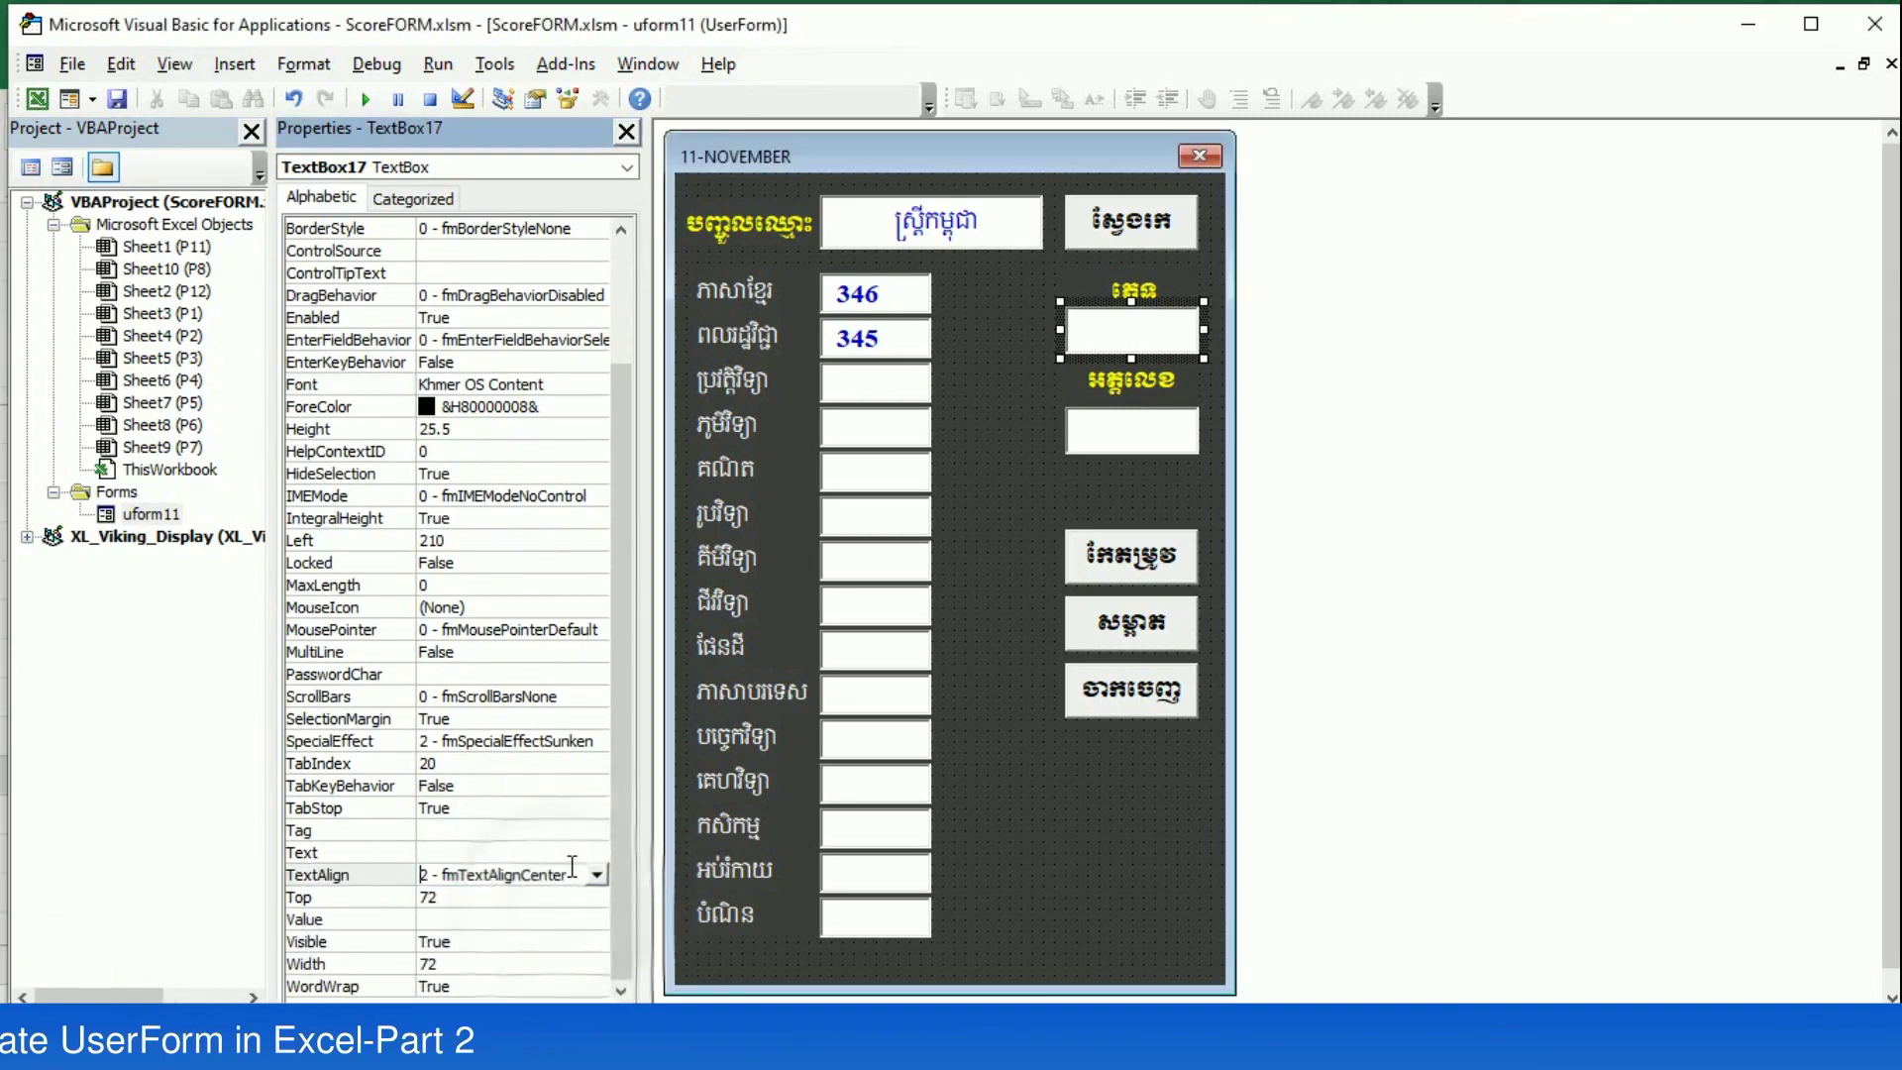
- Give TextBox18 bold Times New Roman font with centred text alignment
click(1155, 431)
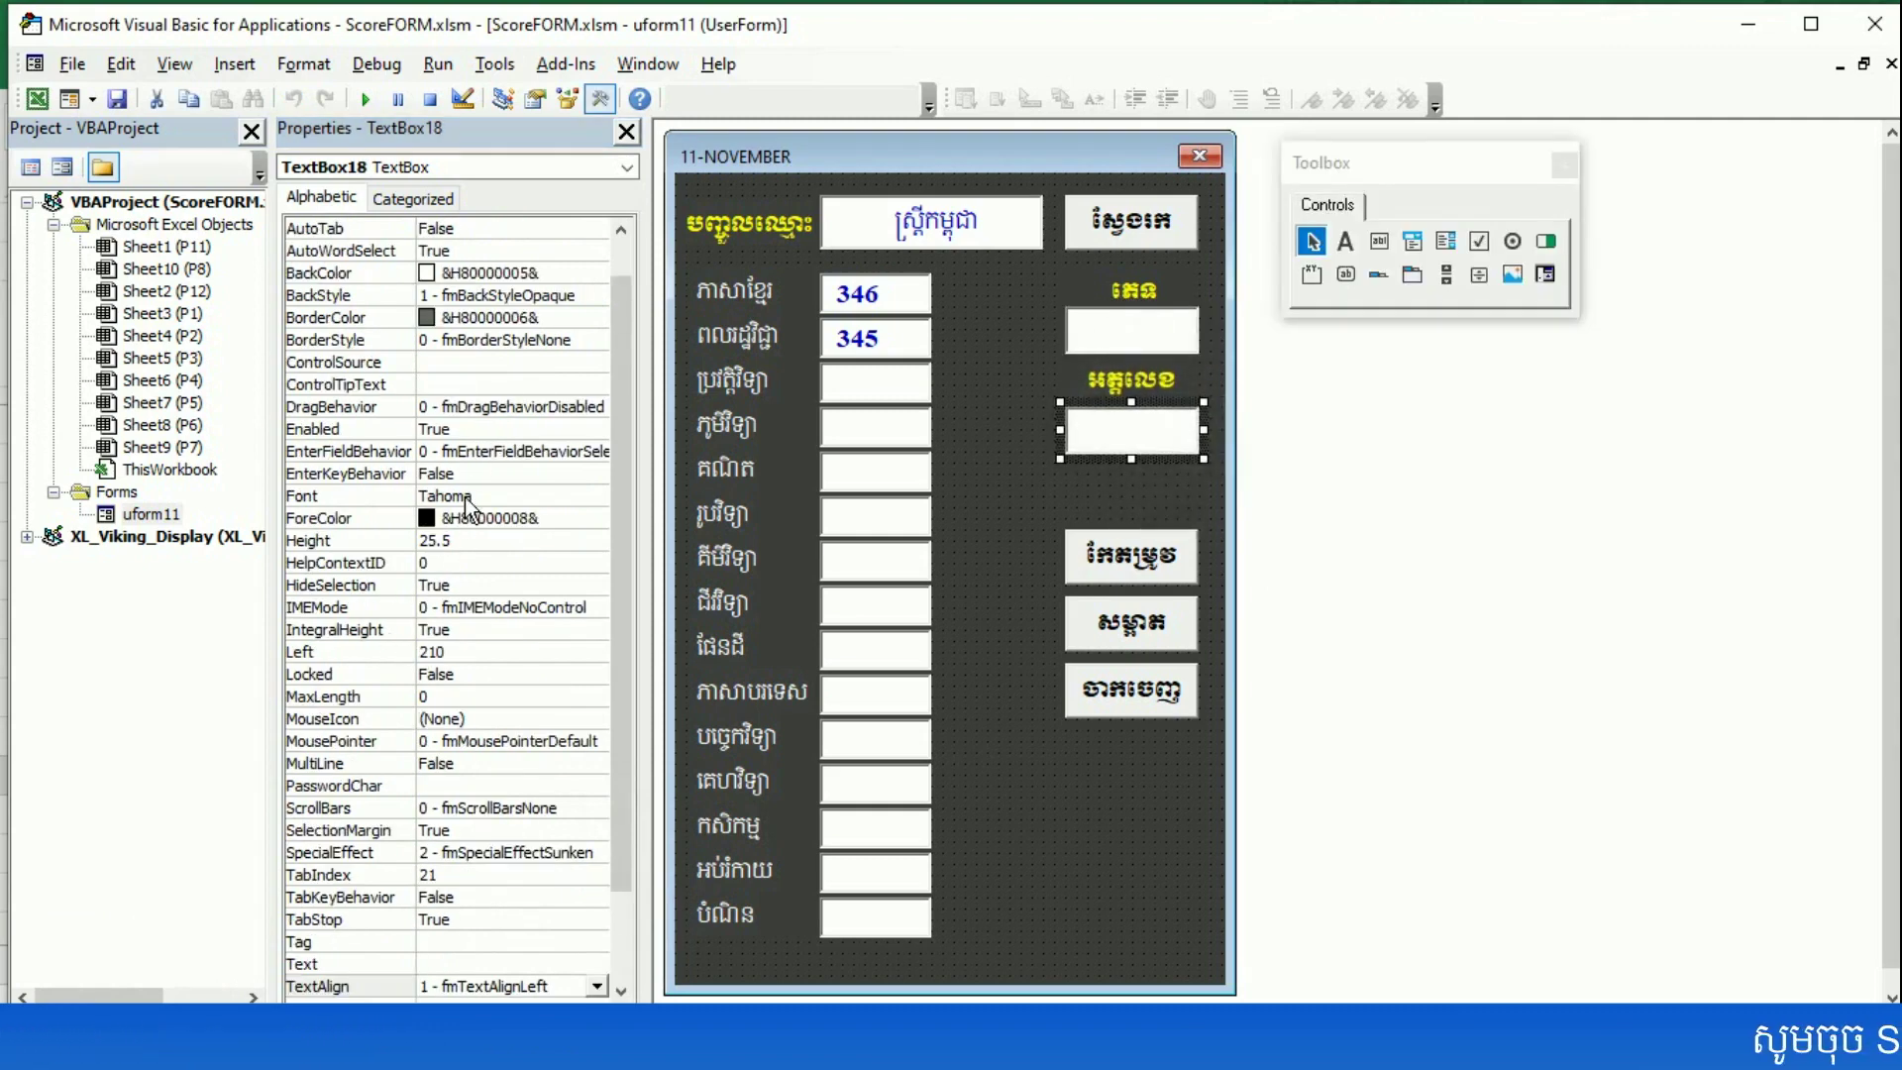
click(466, 499)
click(597, 497)
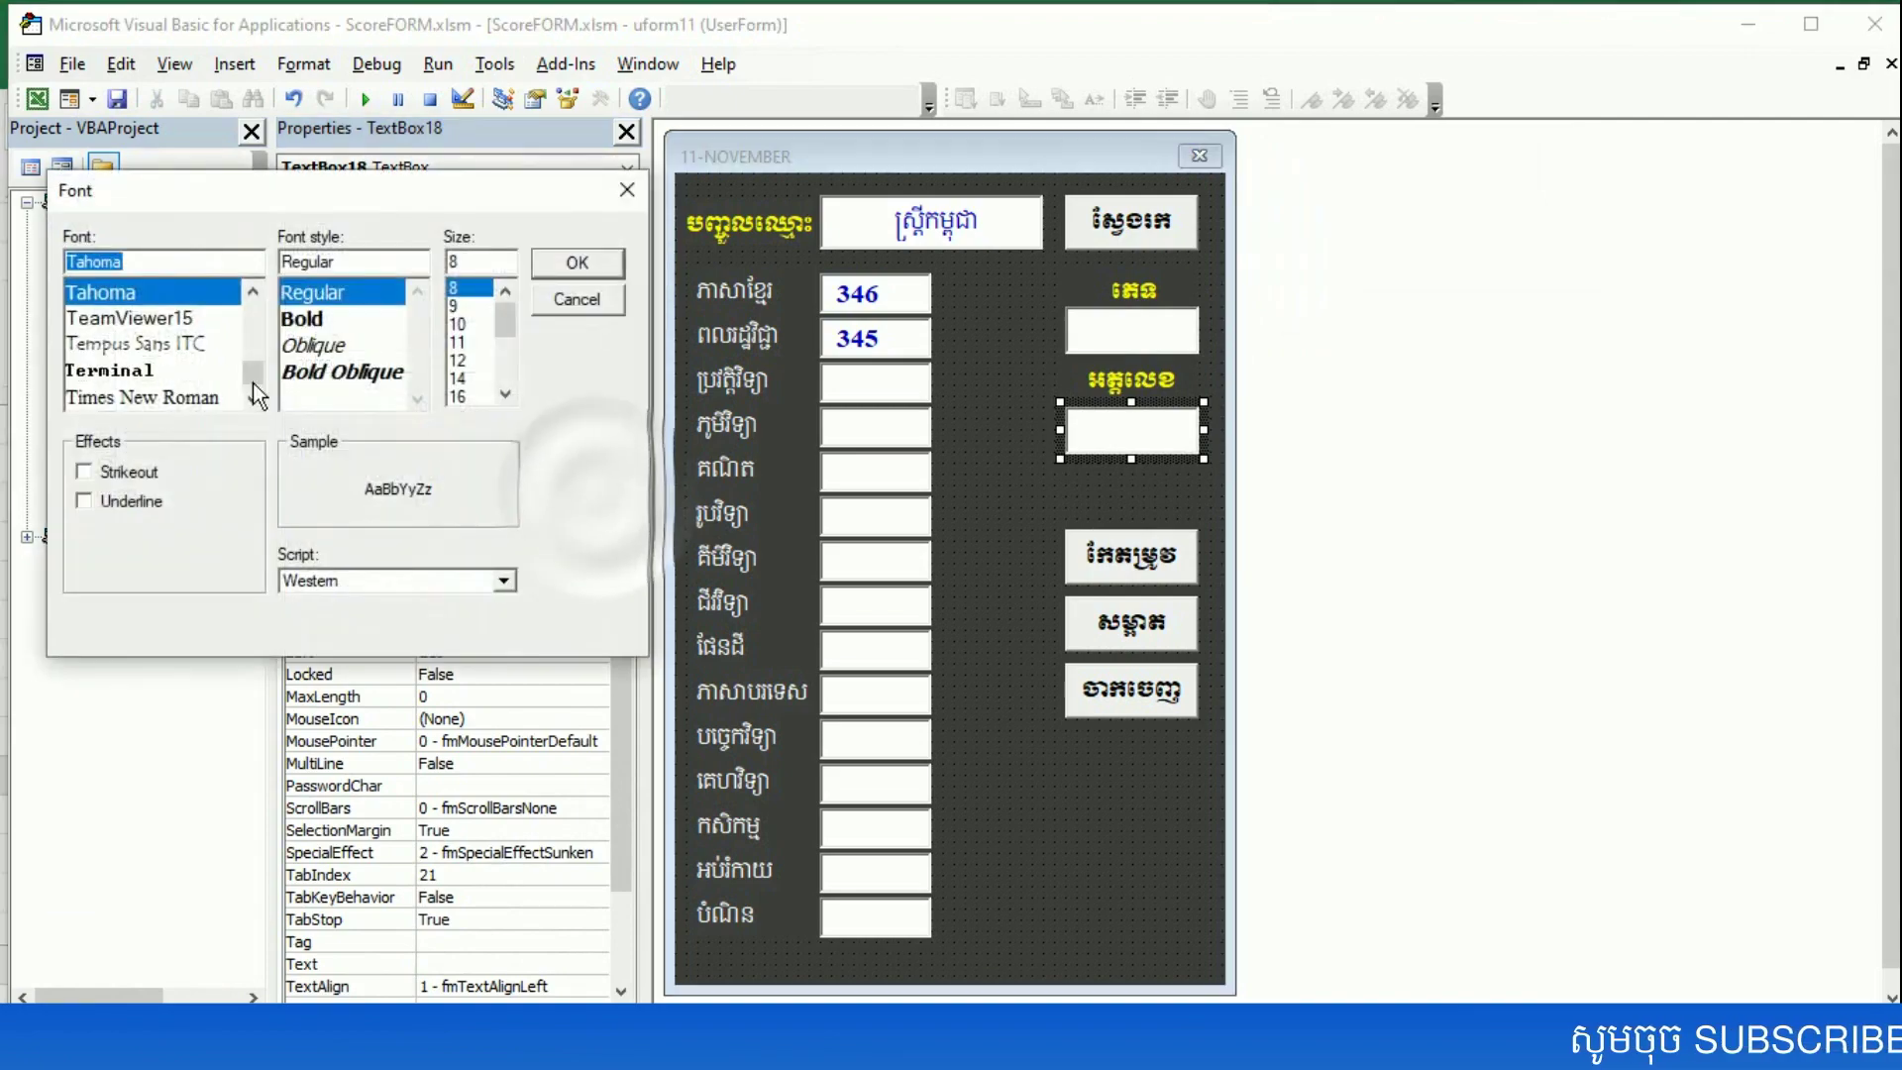
click(148, 397)
click(328, 345)
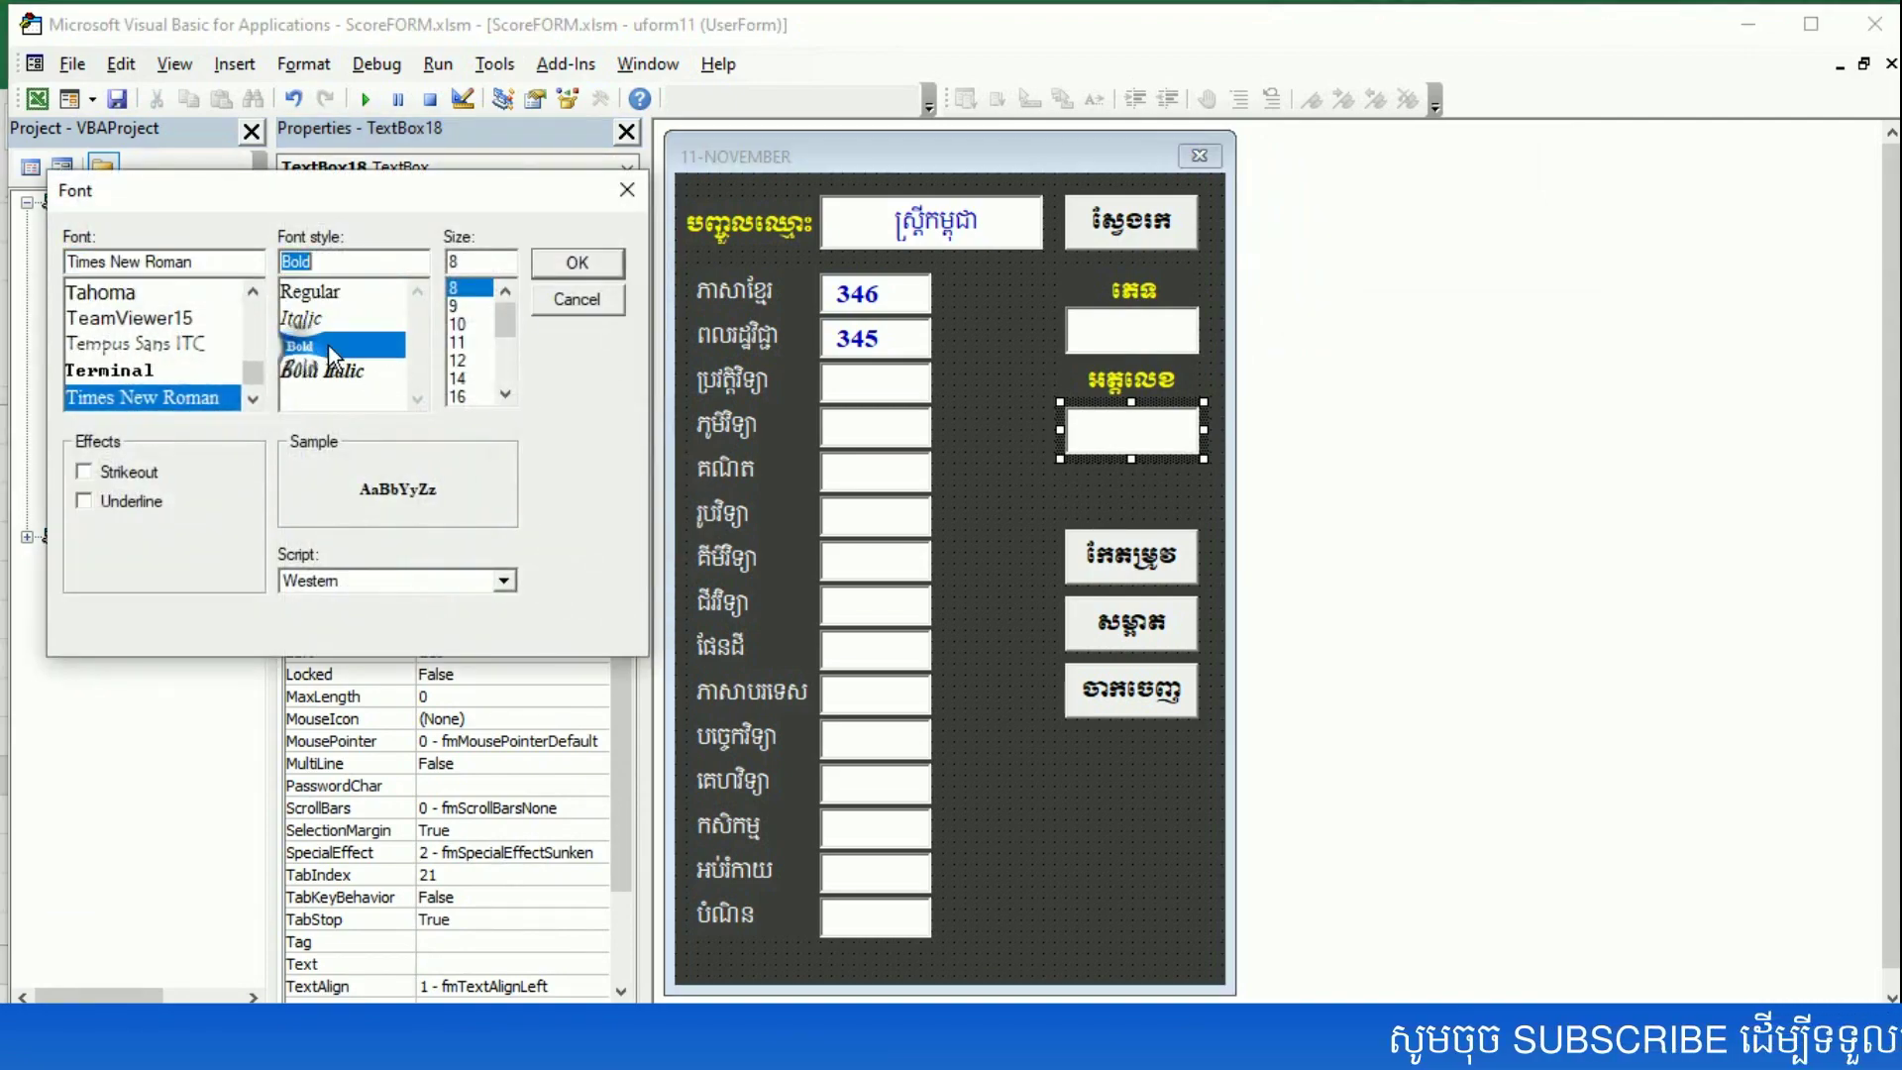
click(457, 342)
click(578, 263)
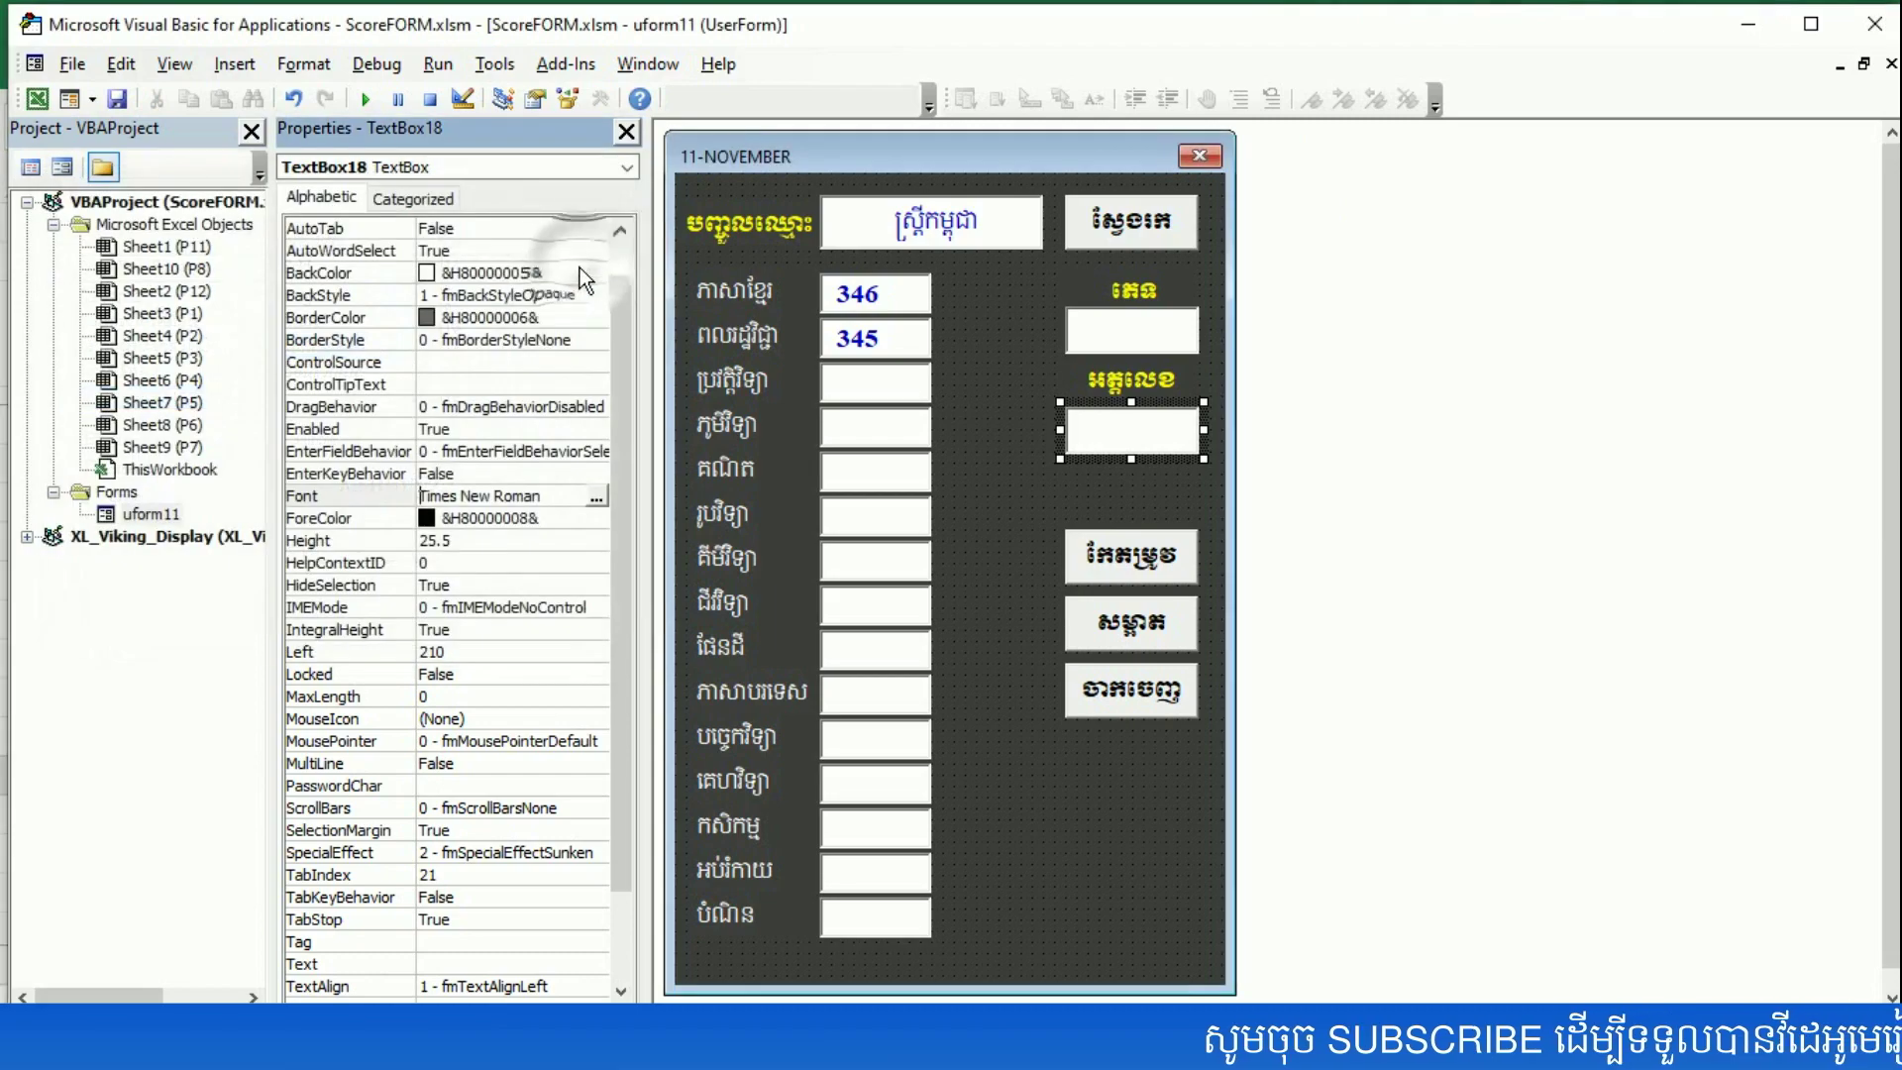
scroll(545, 693, down, 1)
click(539, 920)
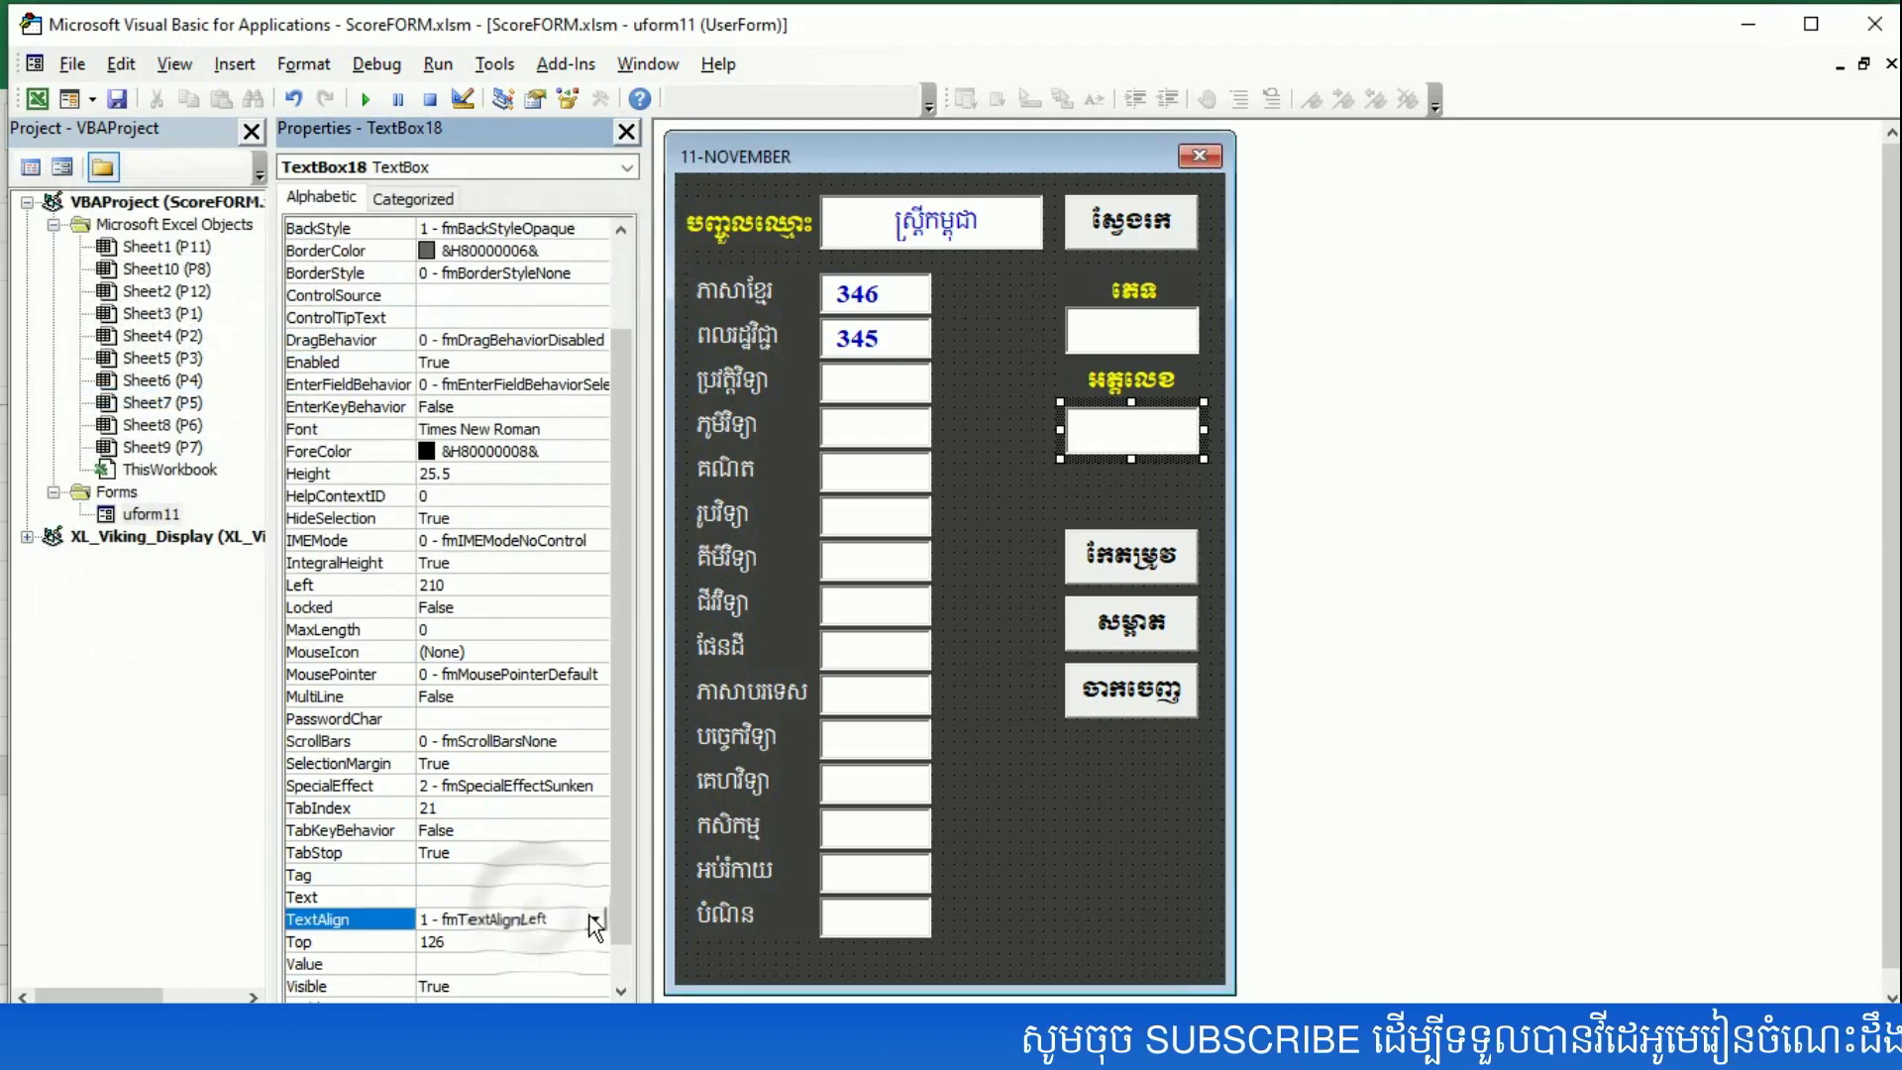
click(596, 921)
click(549, 959)
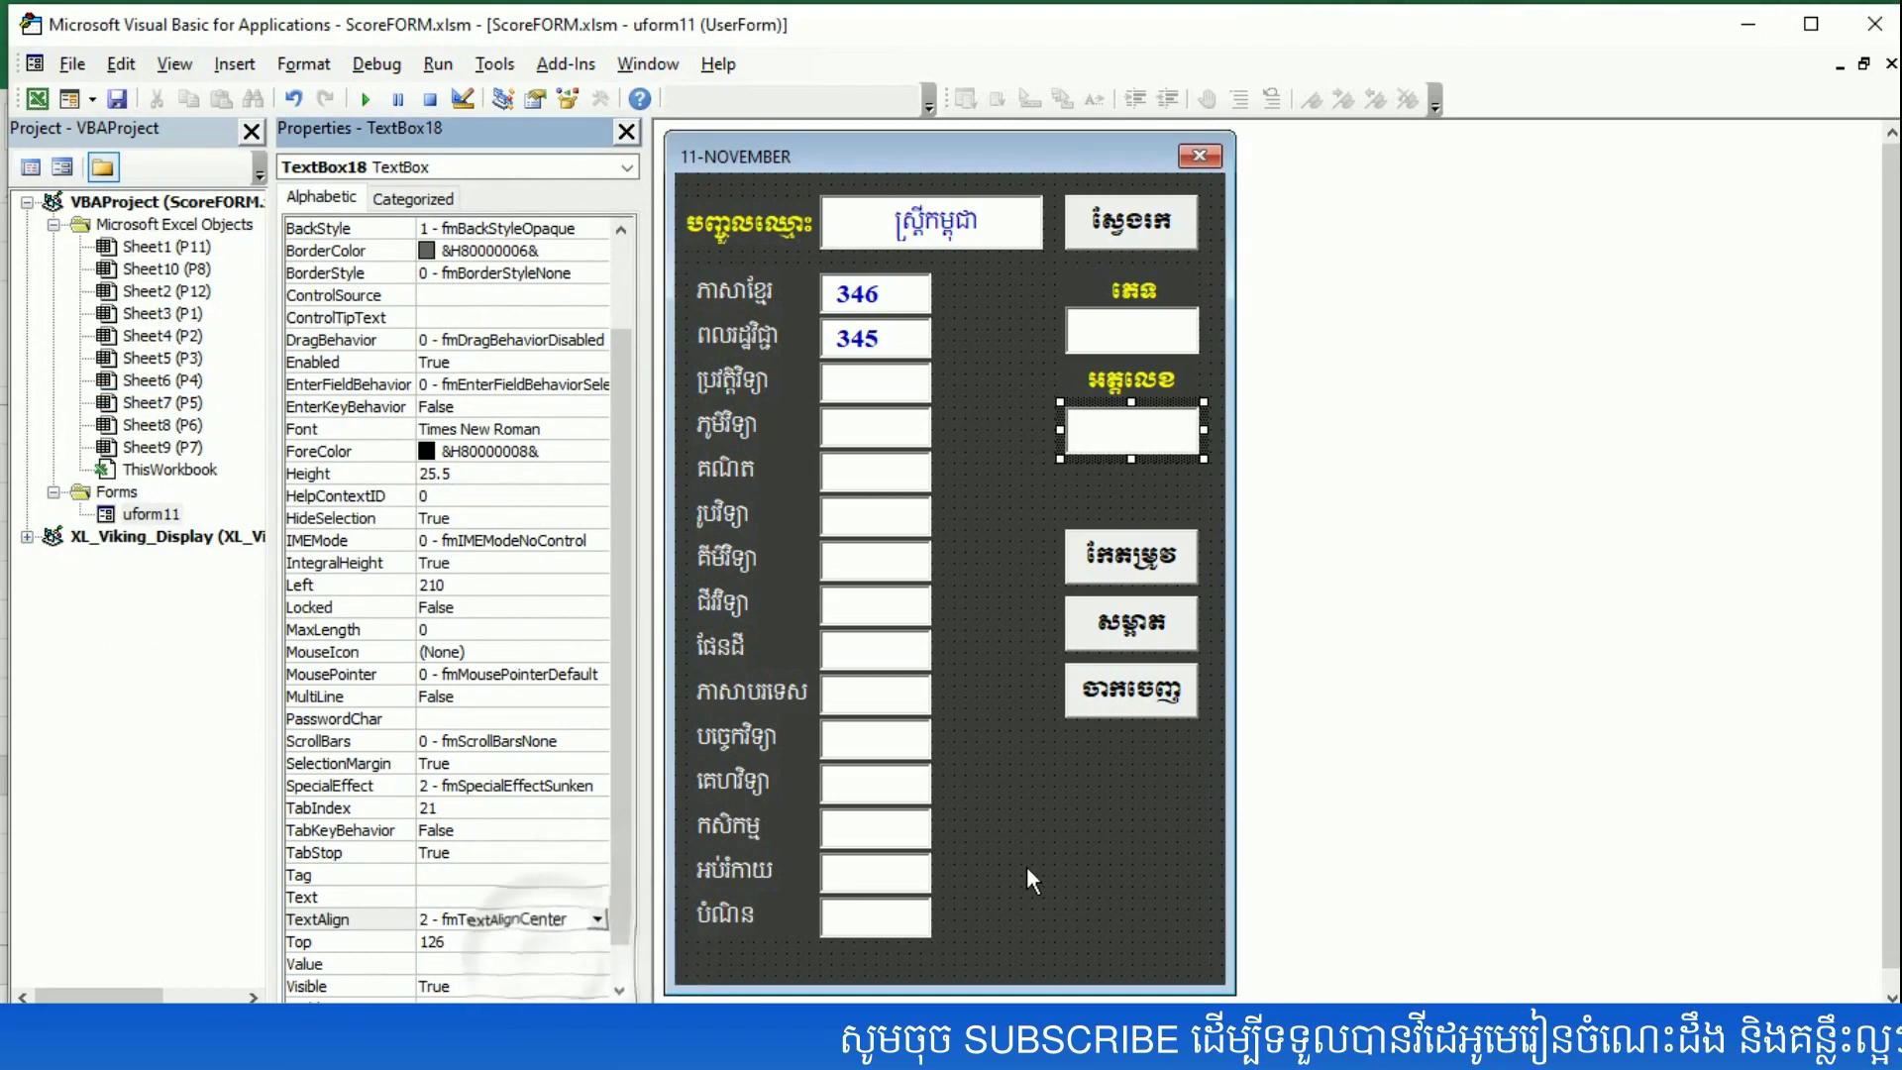
click(1026, 865)
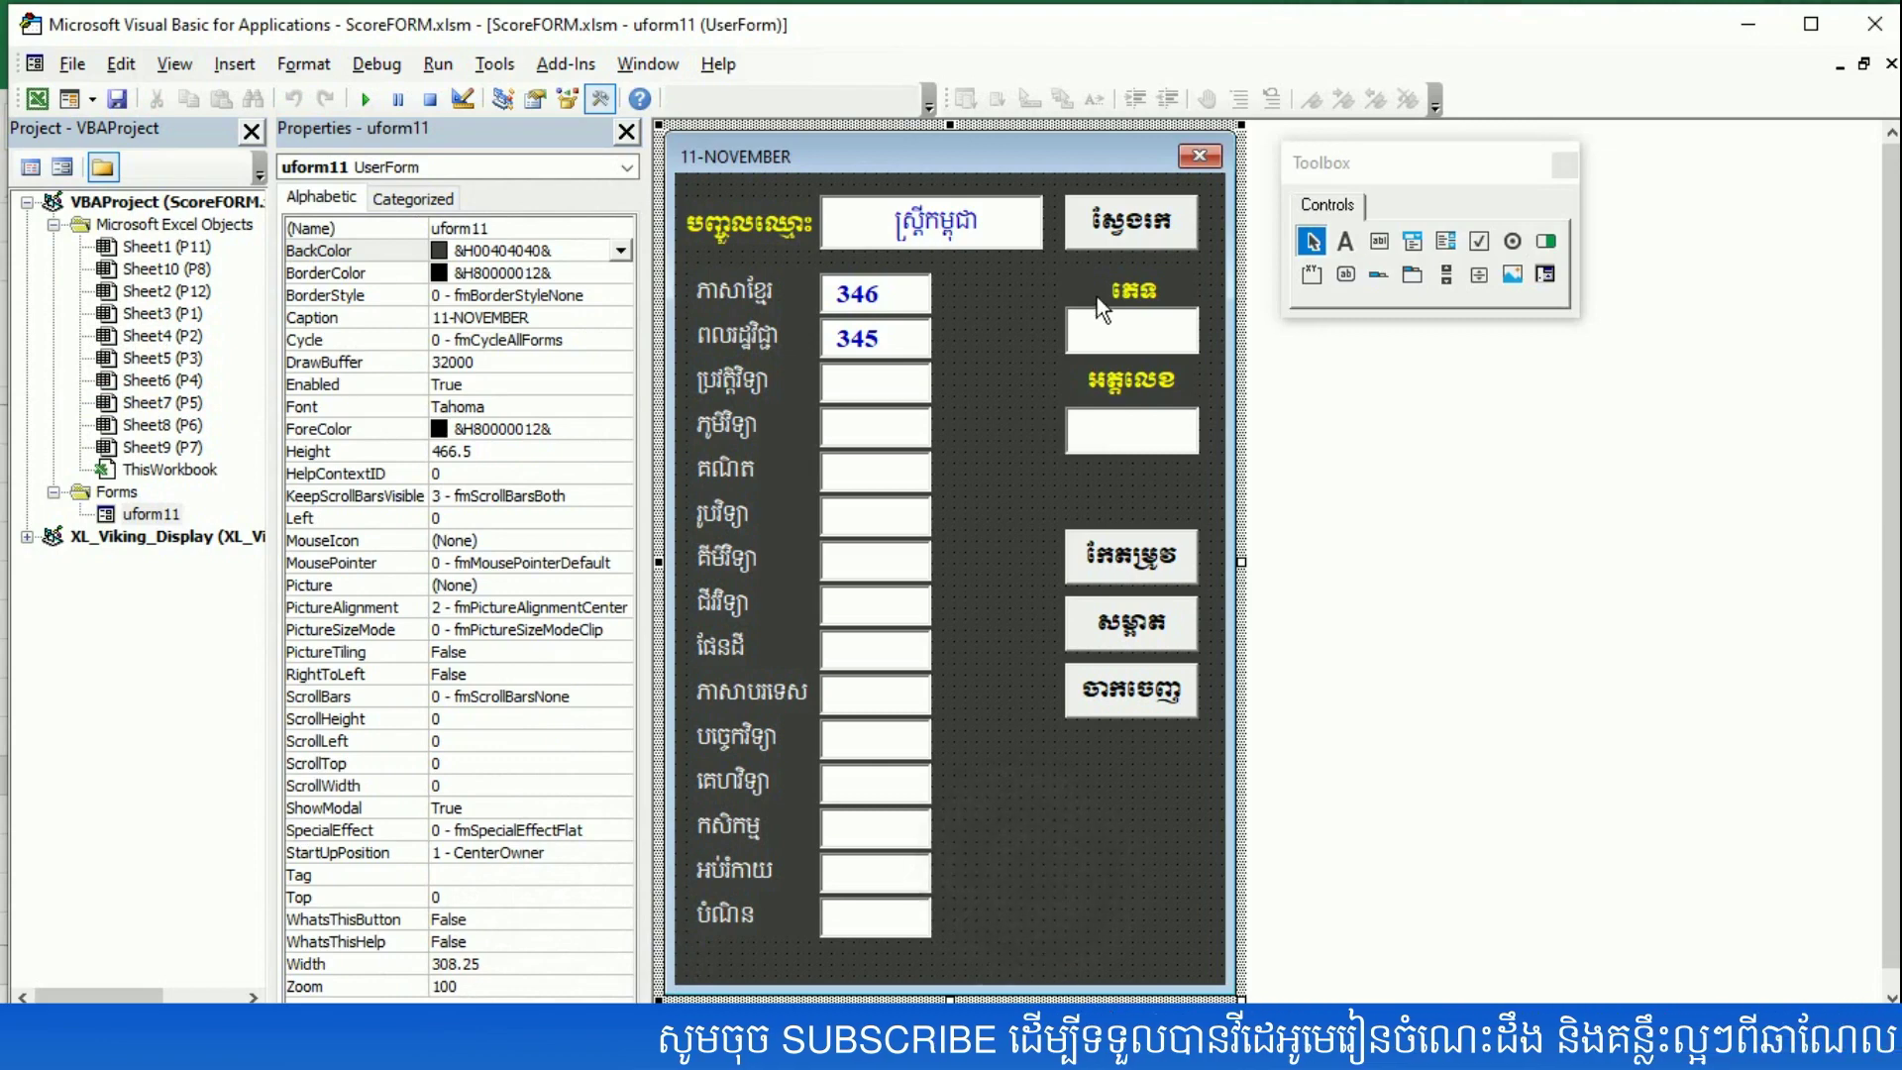
- Select TextBox17 and TextBox18 together and set their BackColor to pink from the Palette
click(1123, 339)
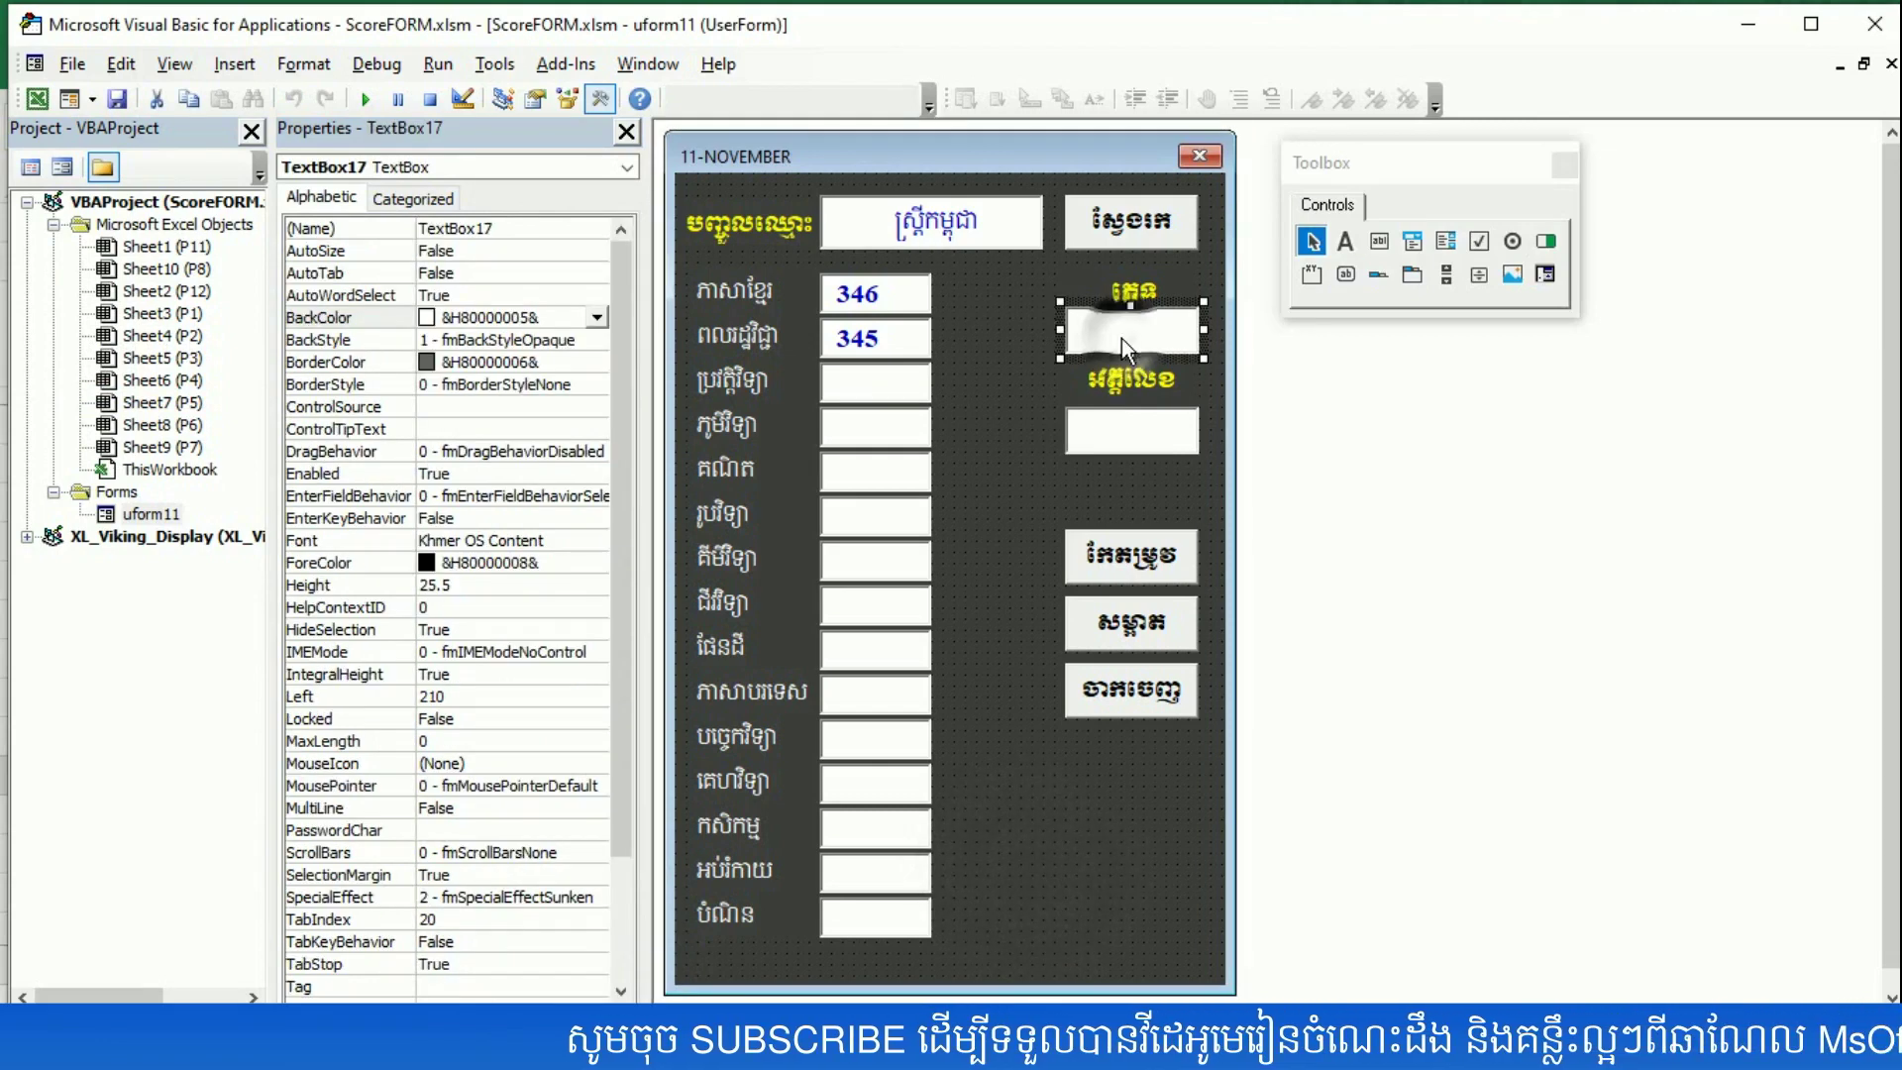
click(1104, 451)
click(955, 236)
click(926, 331)
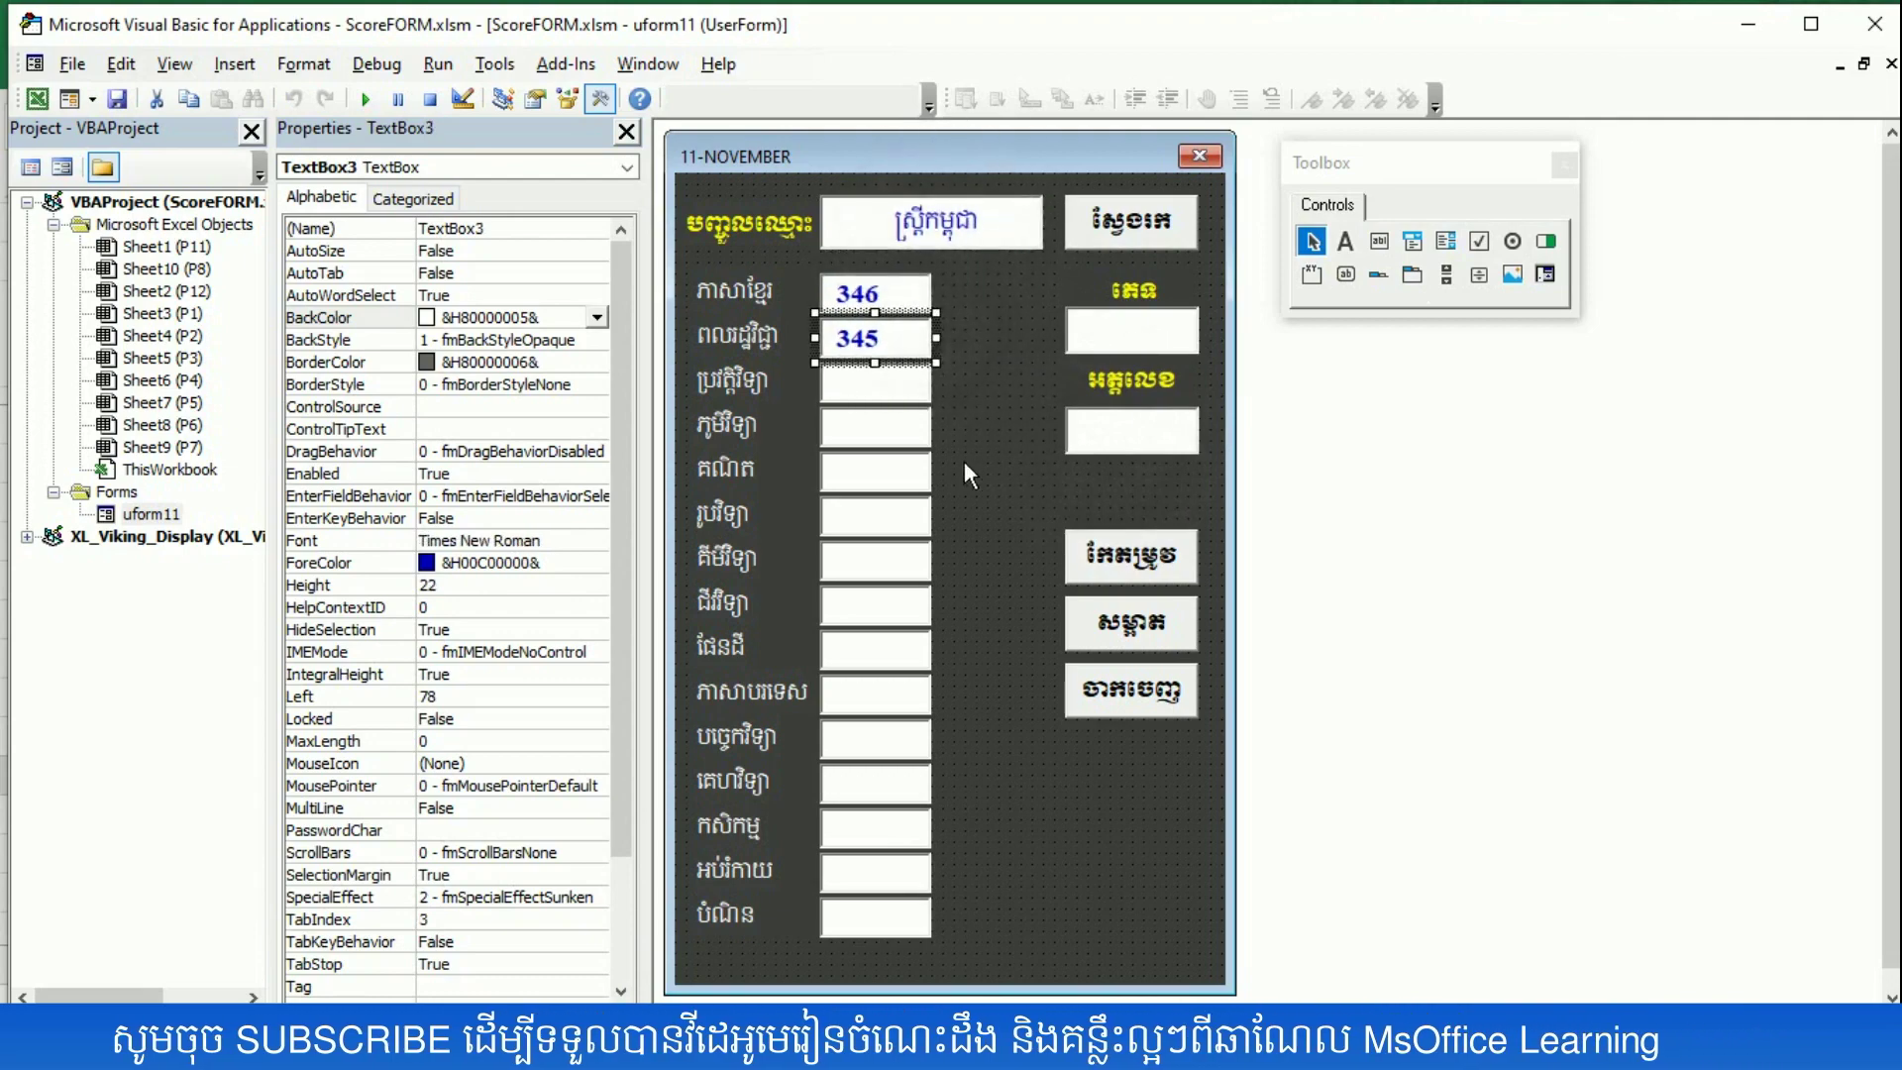
click(1127, 346)
ctrl+click(1114, 446)
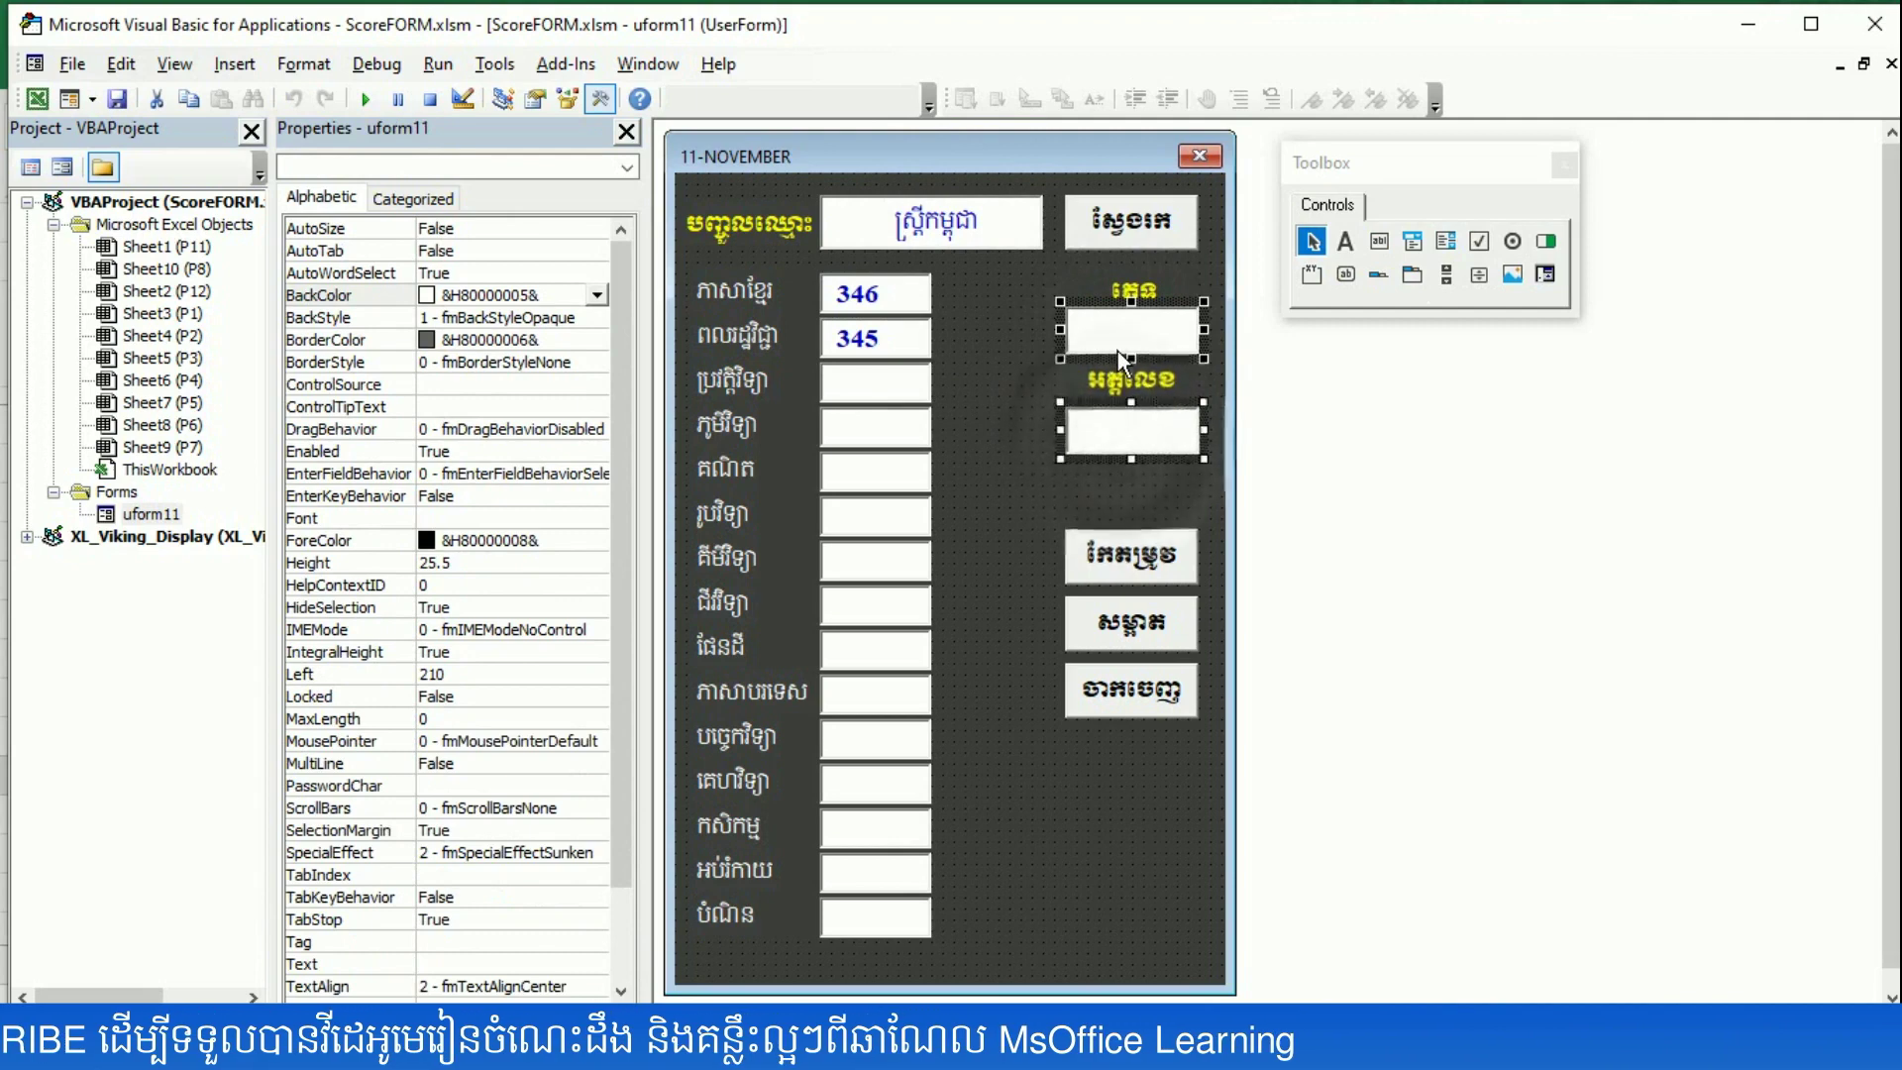
click(327, 295)
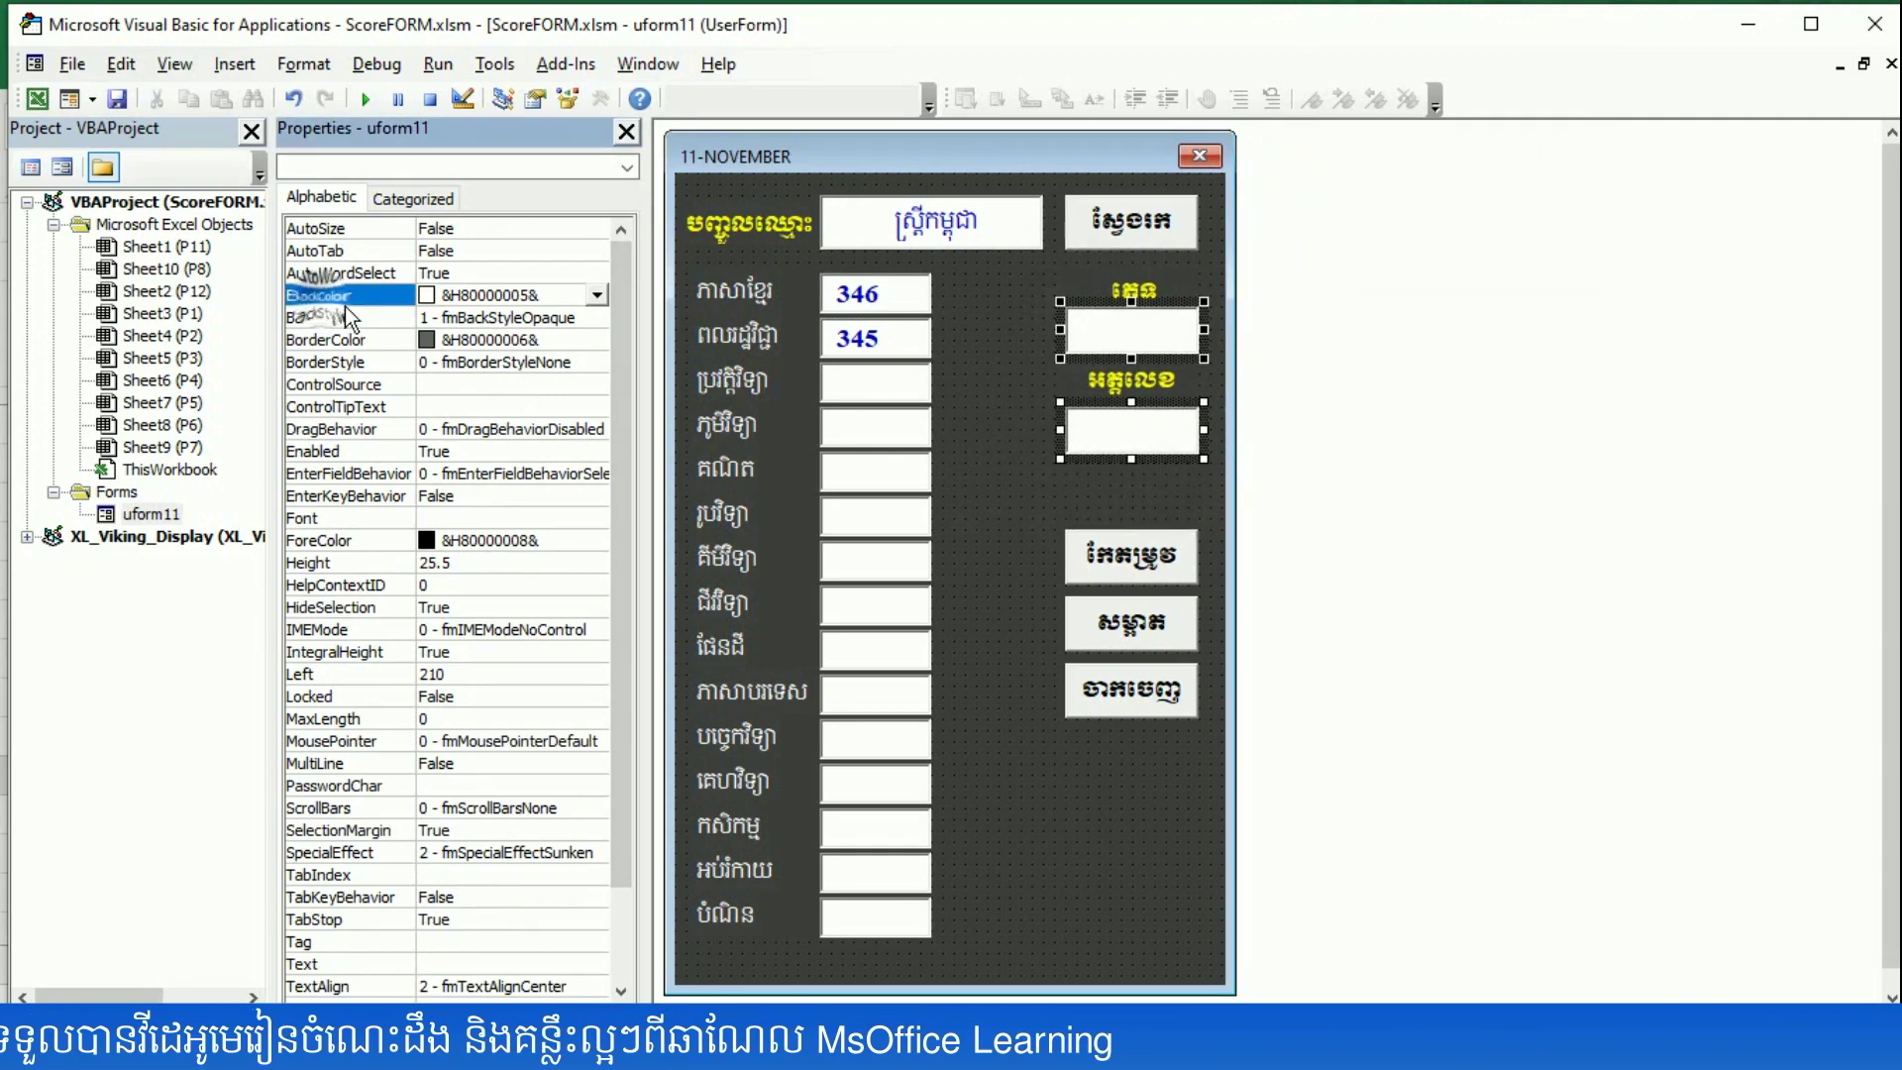
click(597, 295)
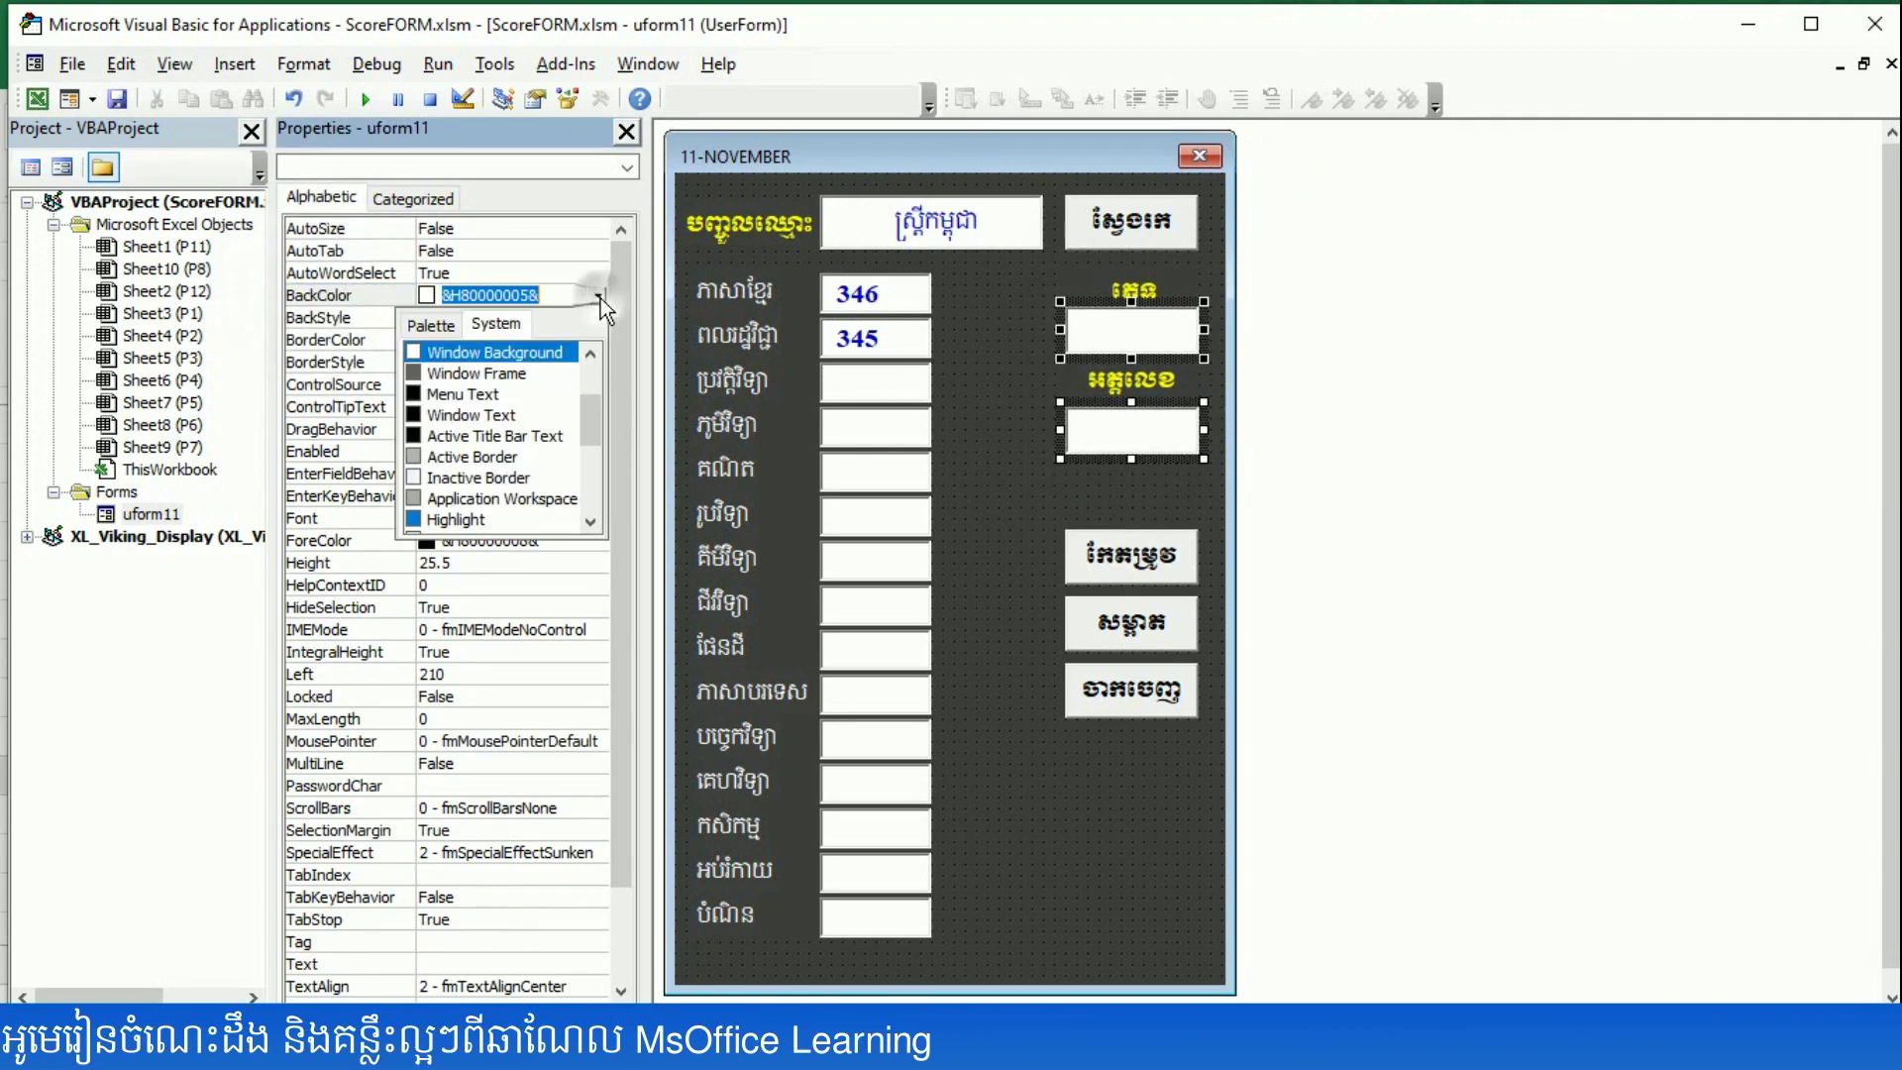
click(430, 327)
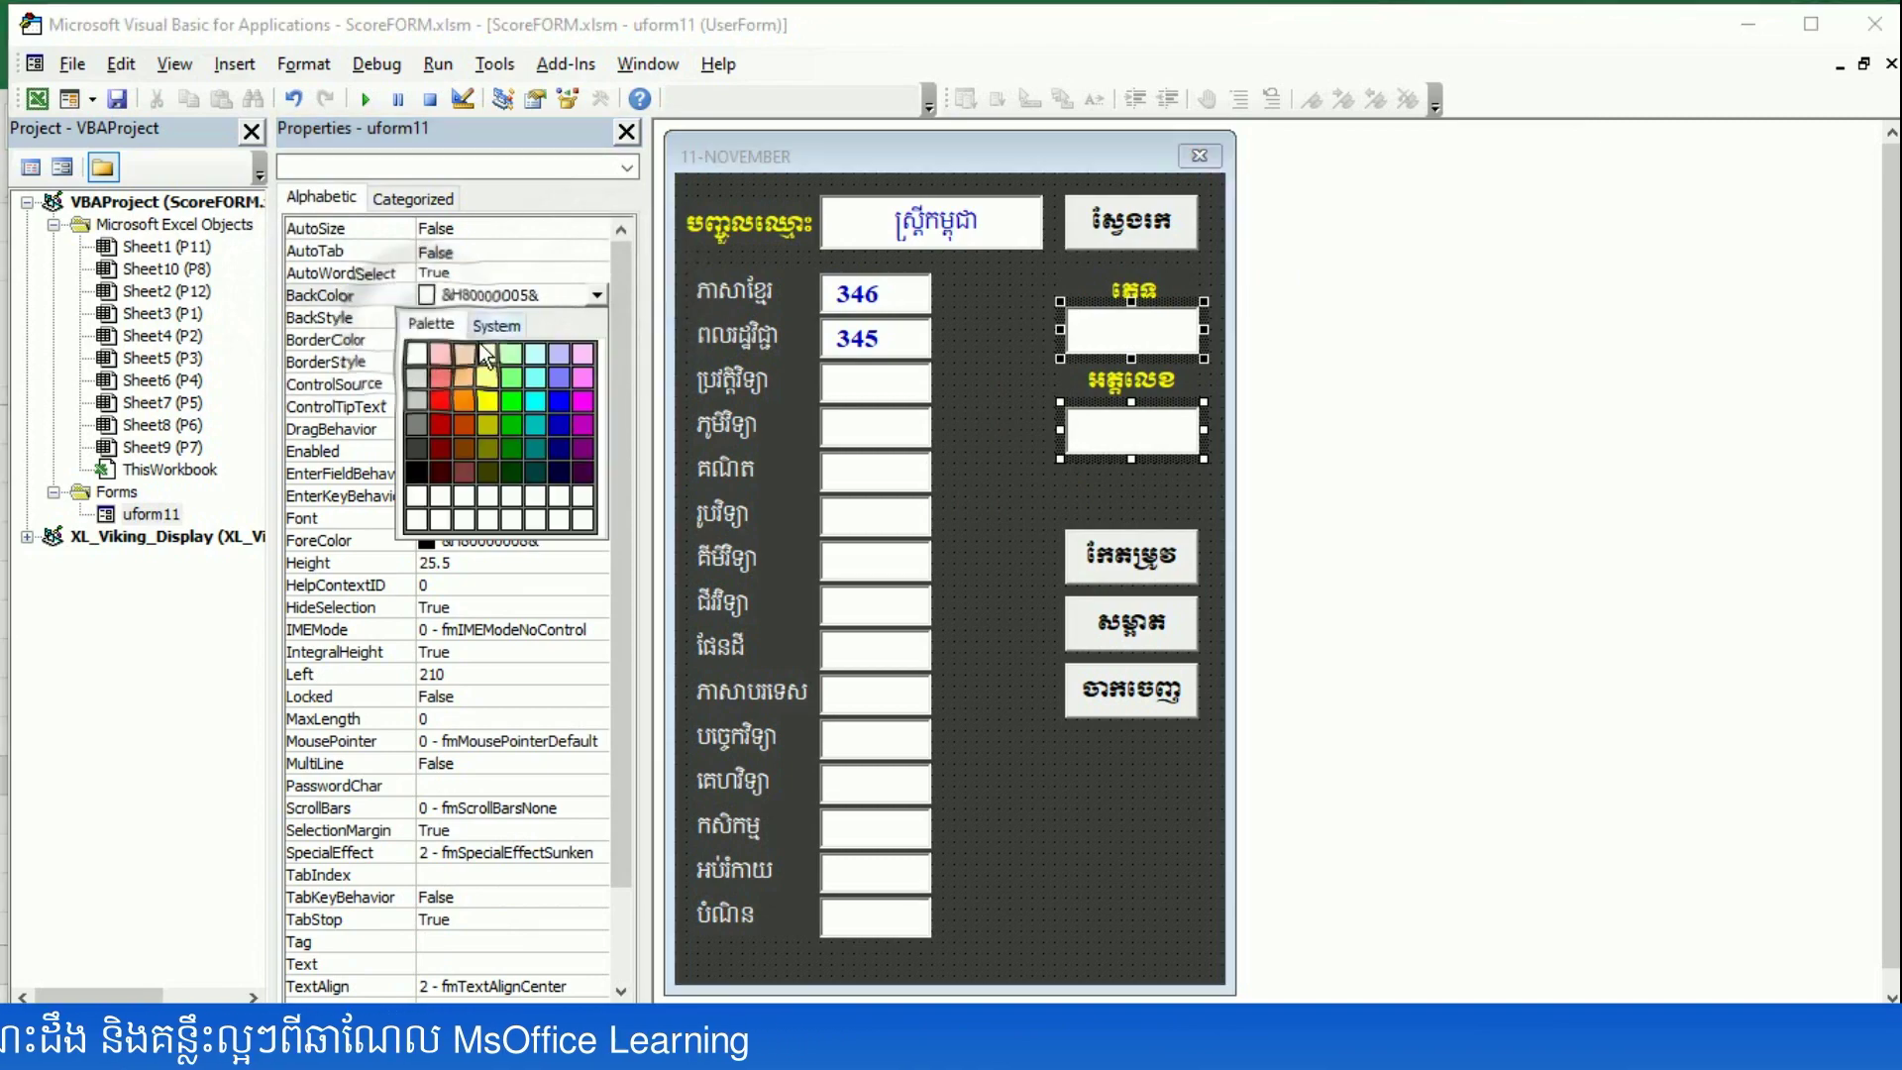
click(581, 356)
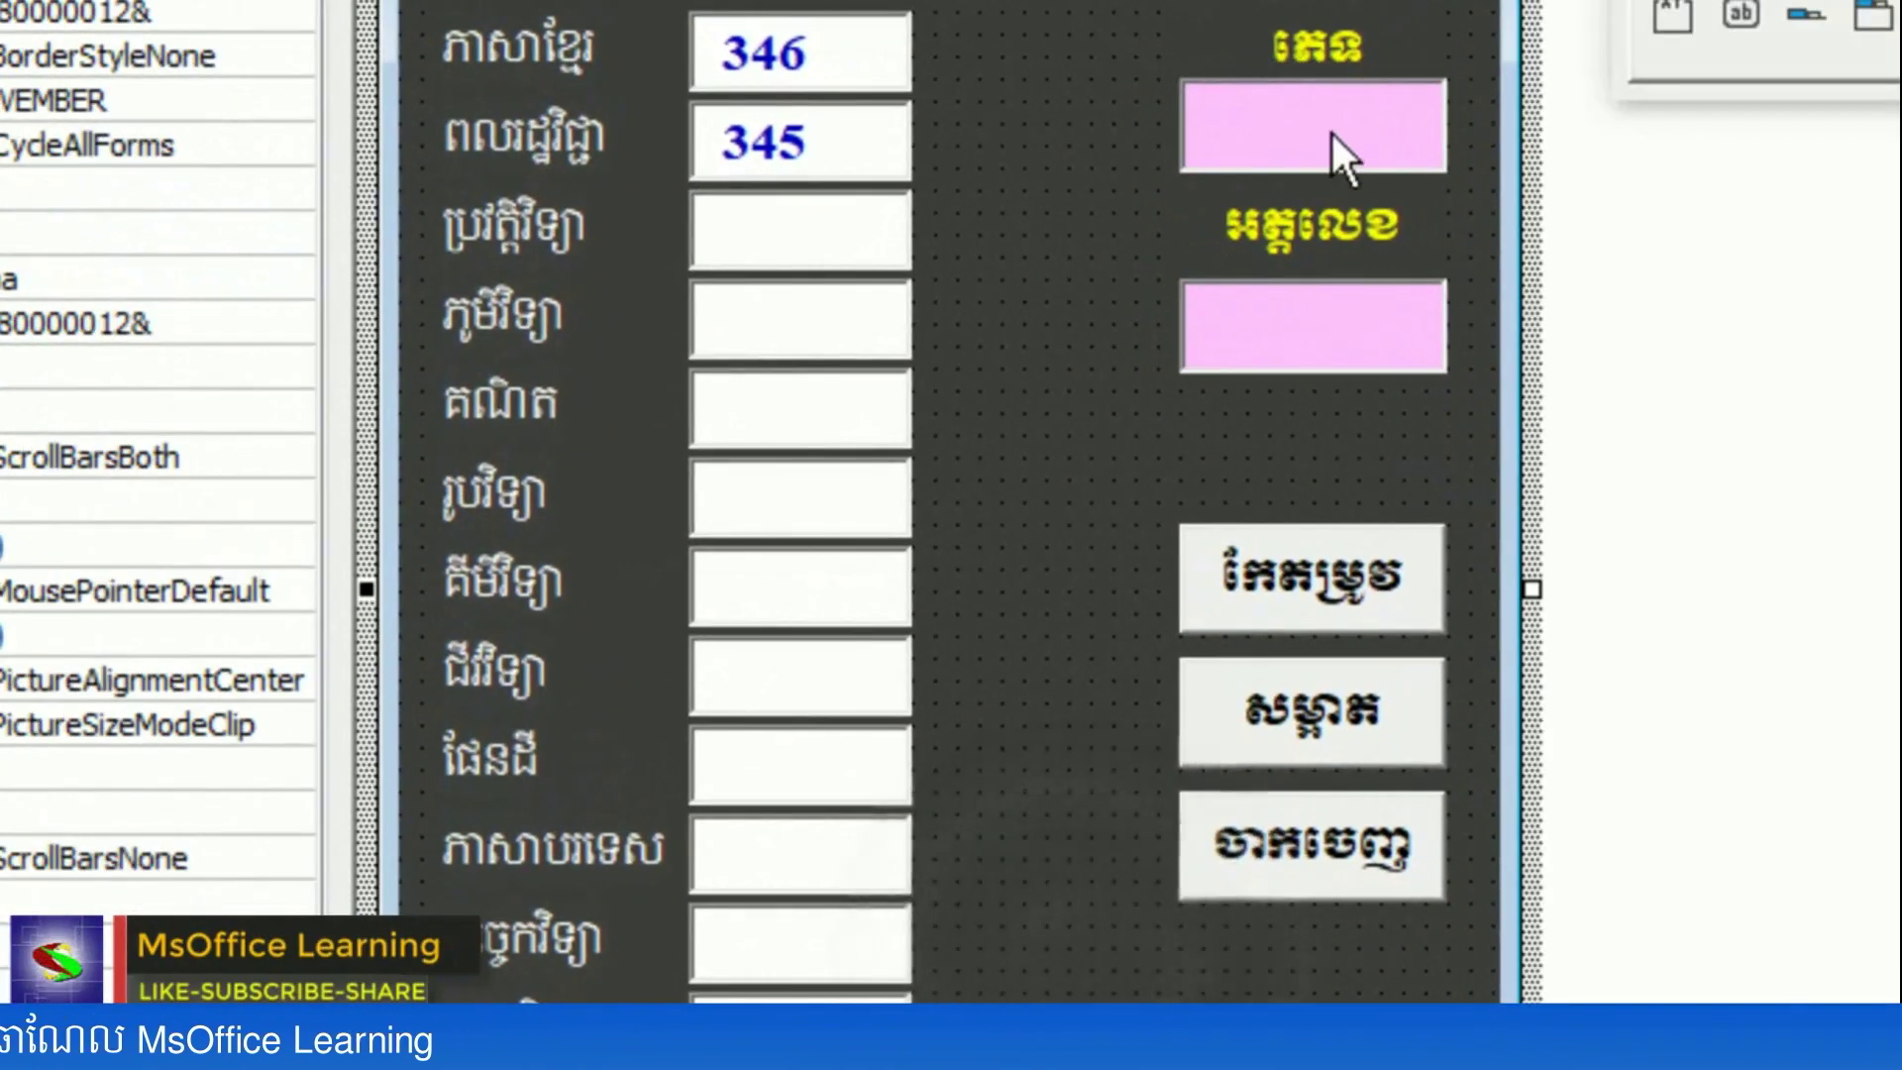
- Type sample Khmer text in the upper pink box and 35235 in the lower one
click(1333, 133)
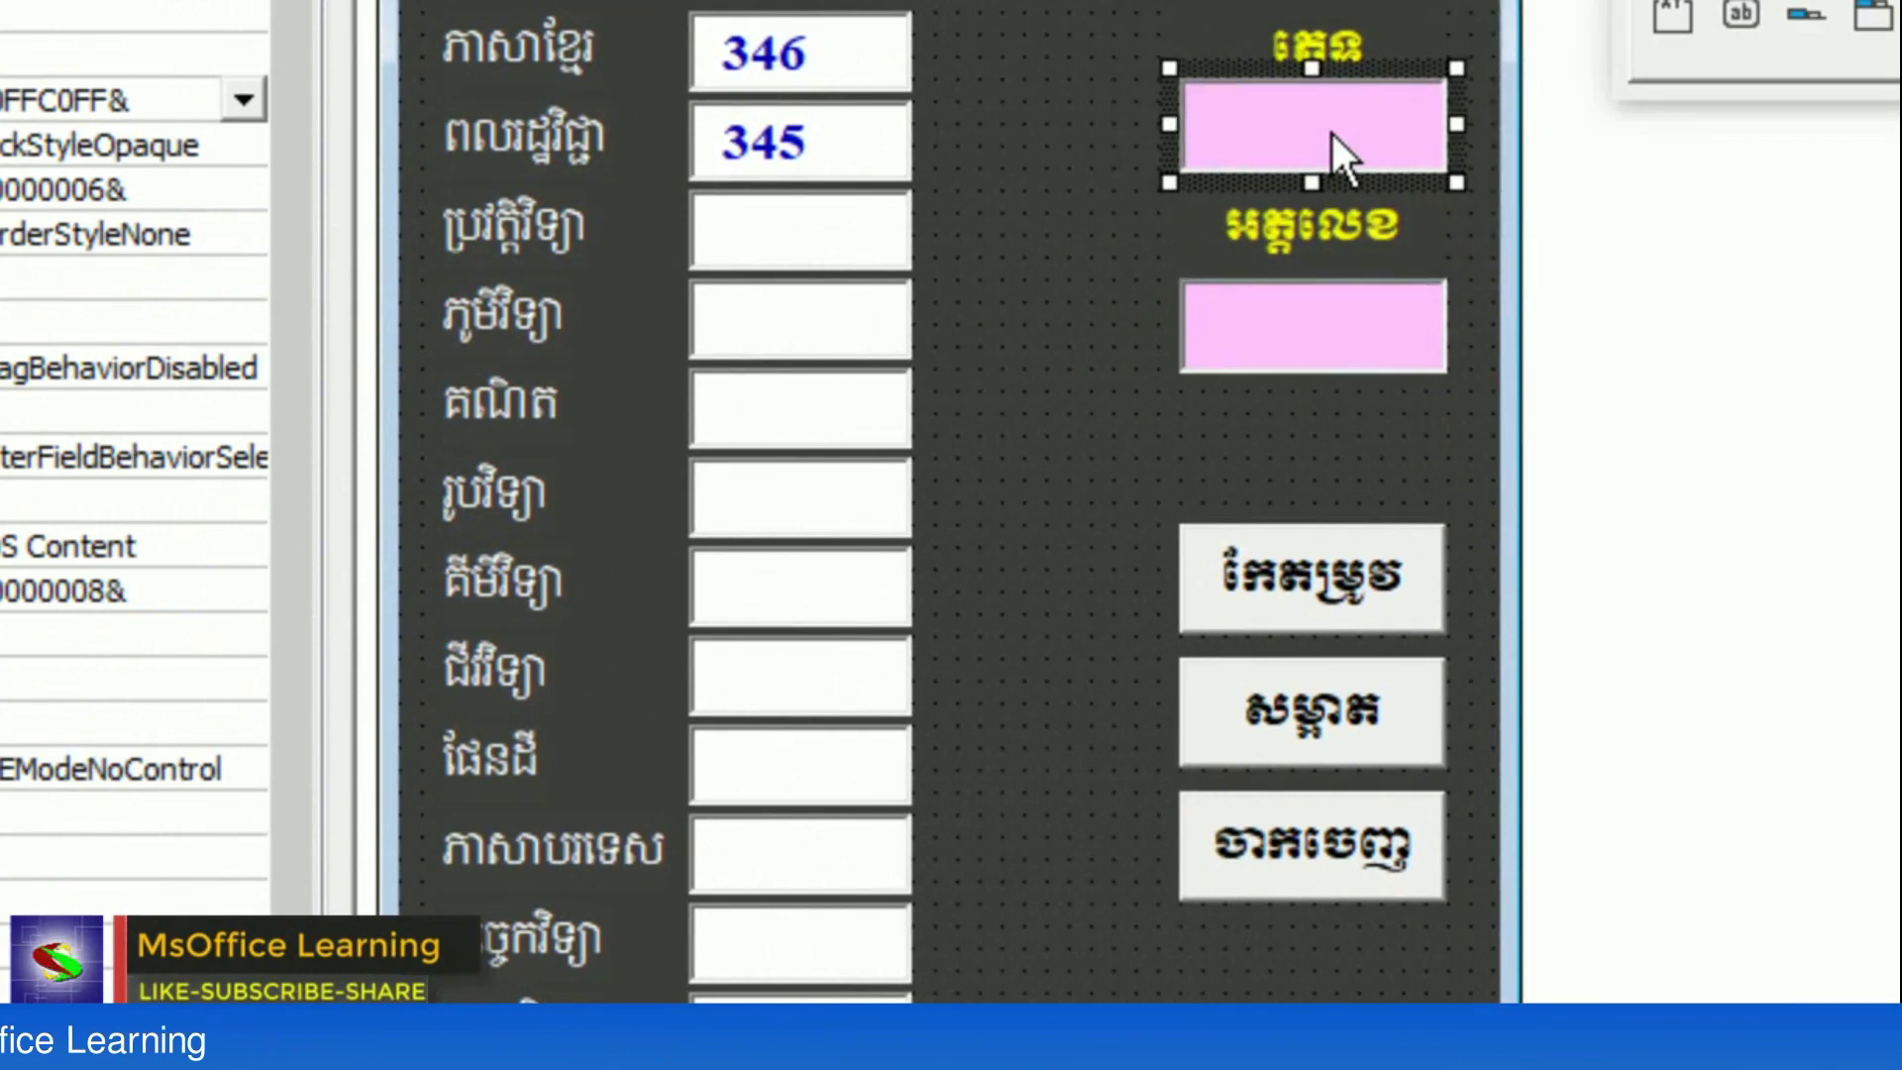
click(1333, 133)
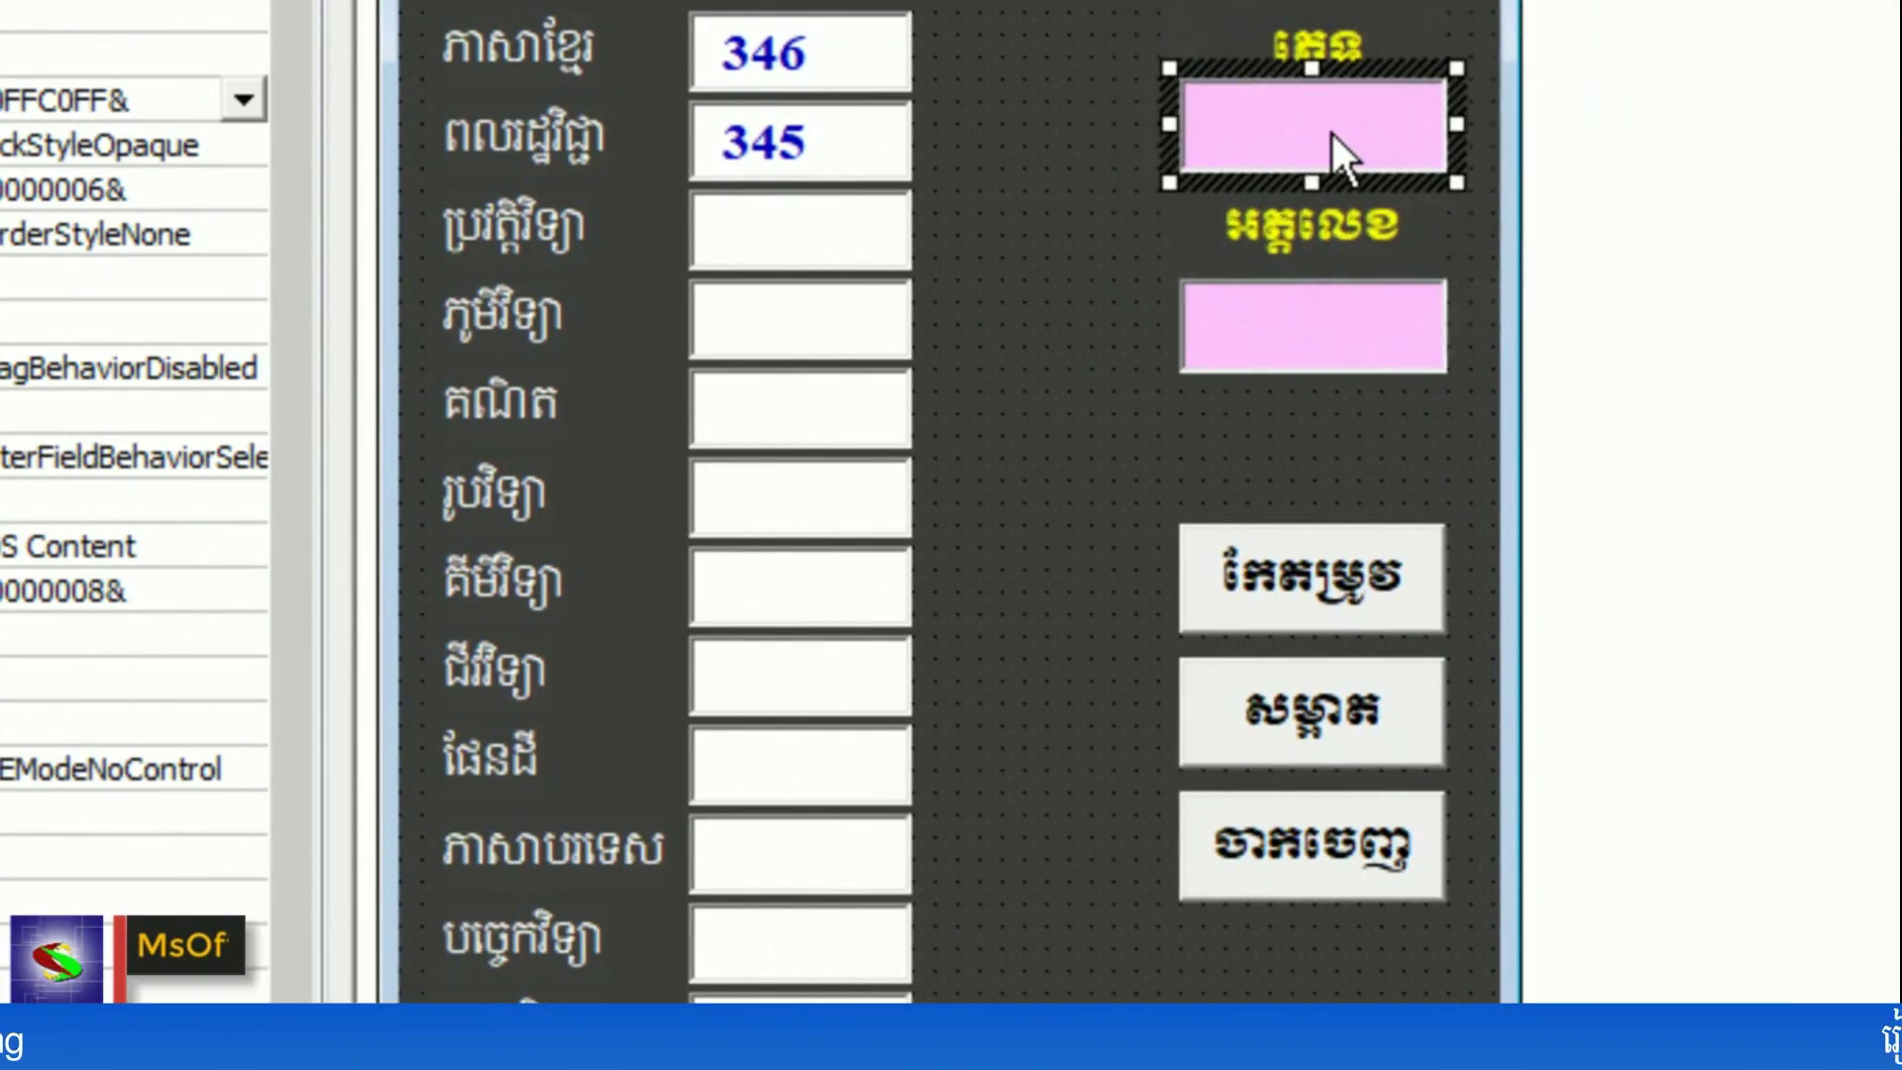
text(ប្រុស)
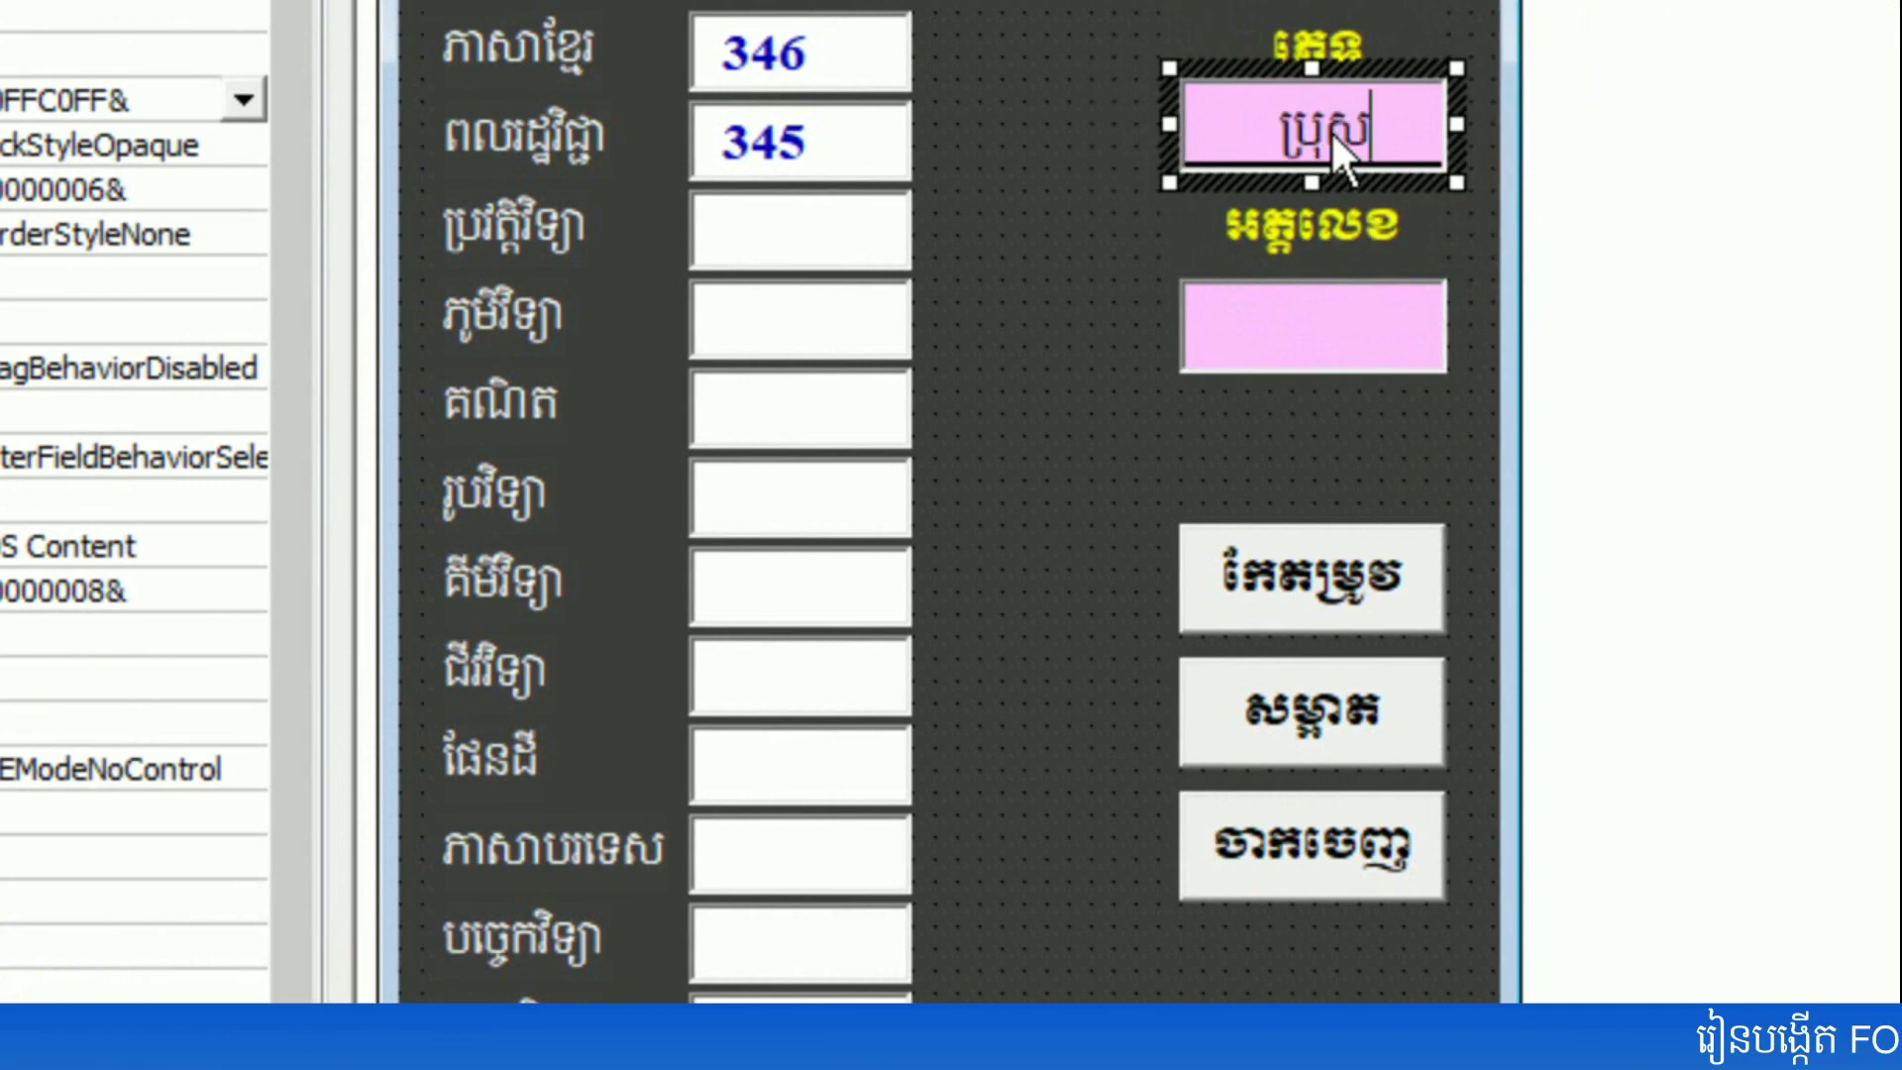
click(1228, 348)
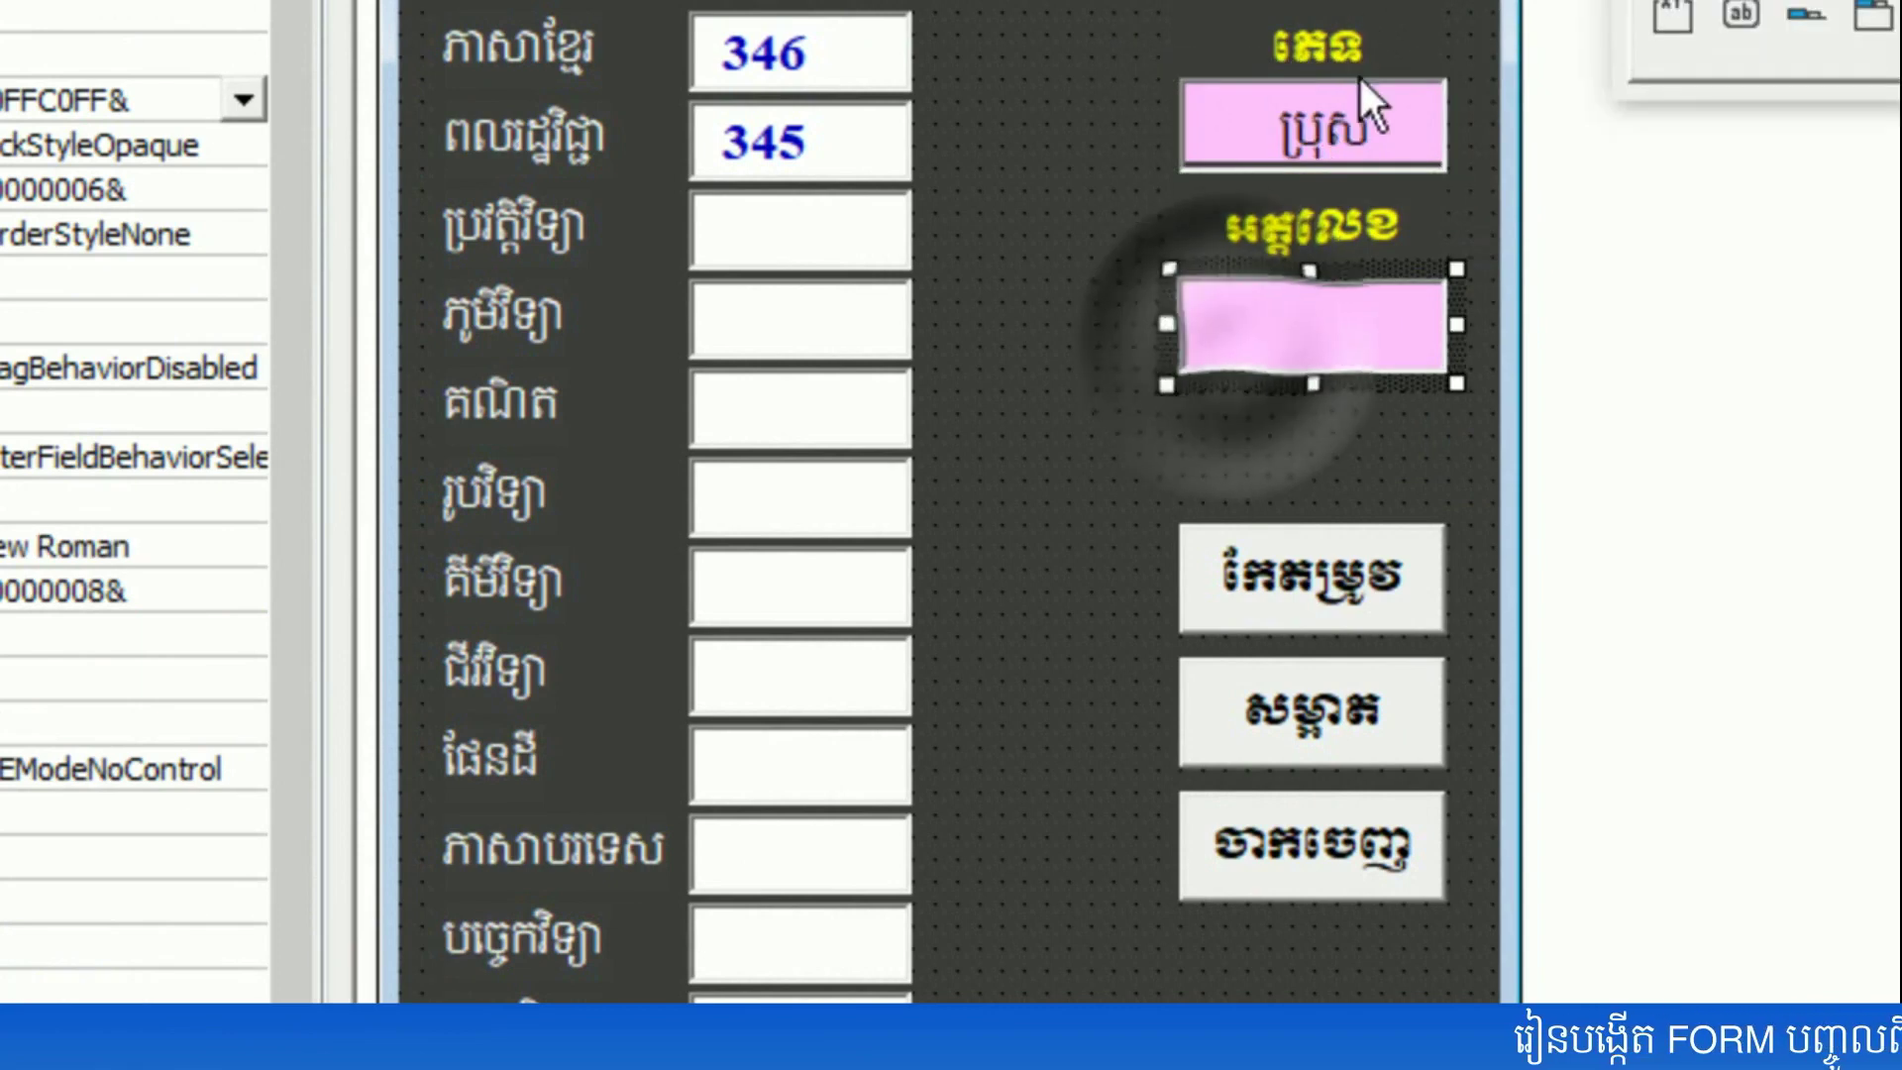
click(1315, 331)
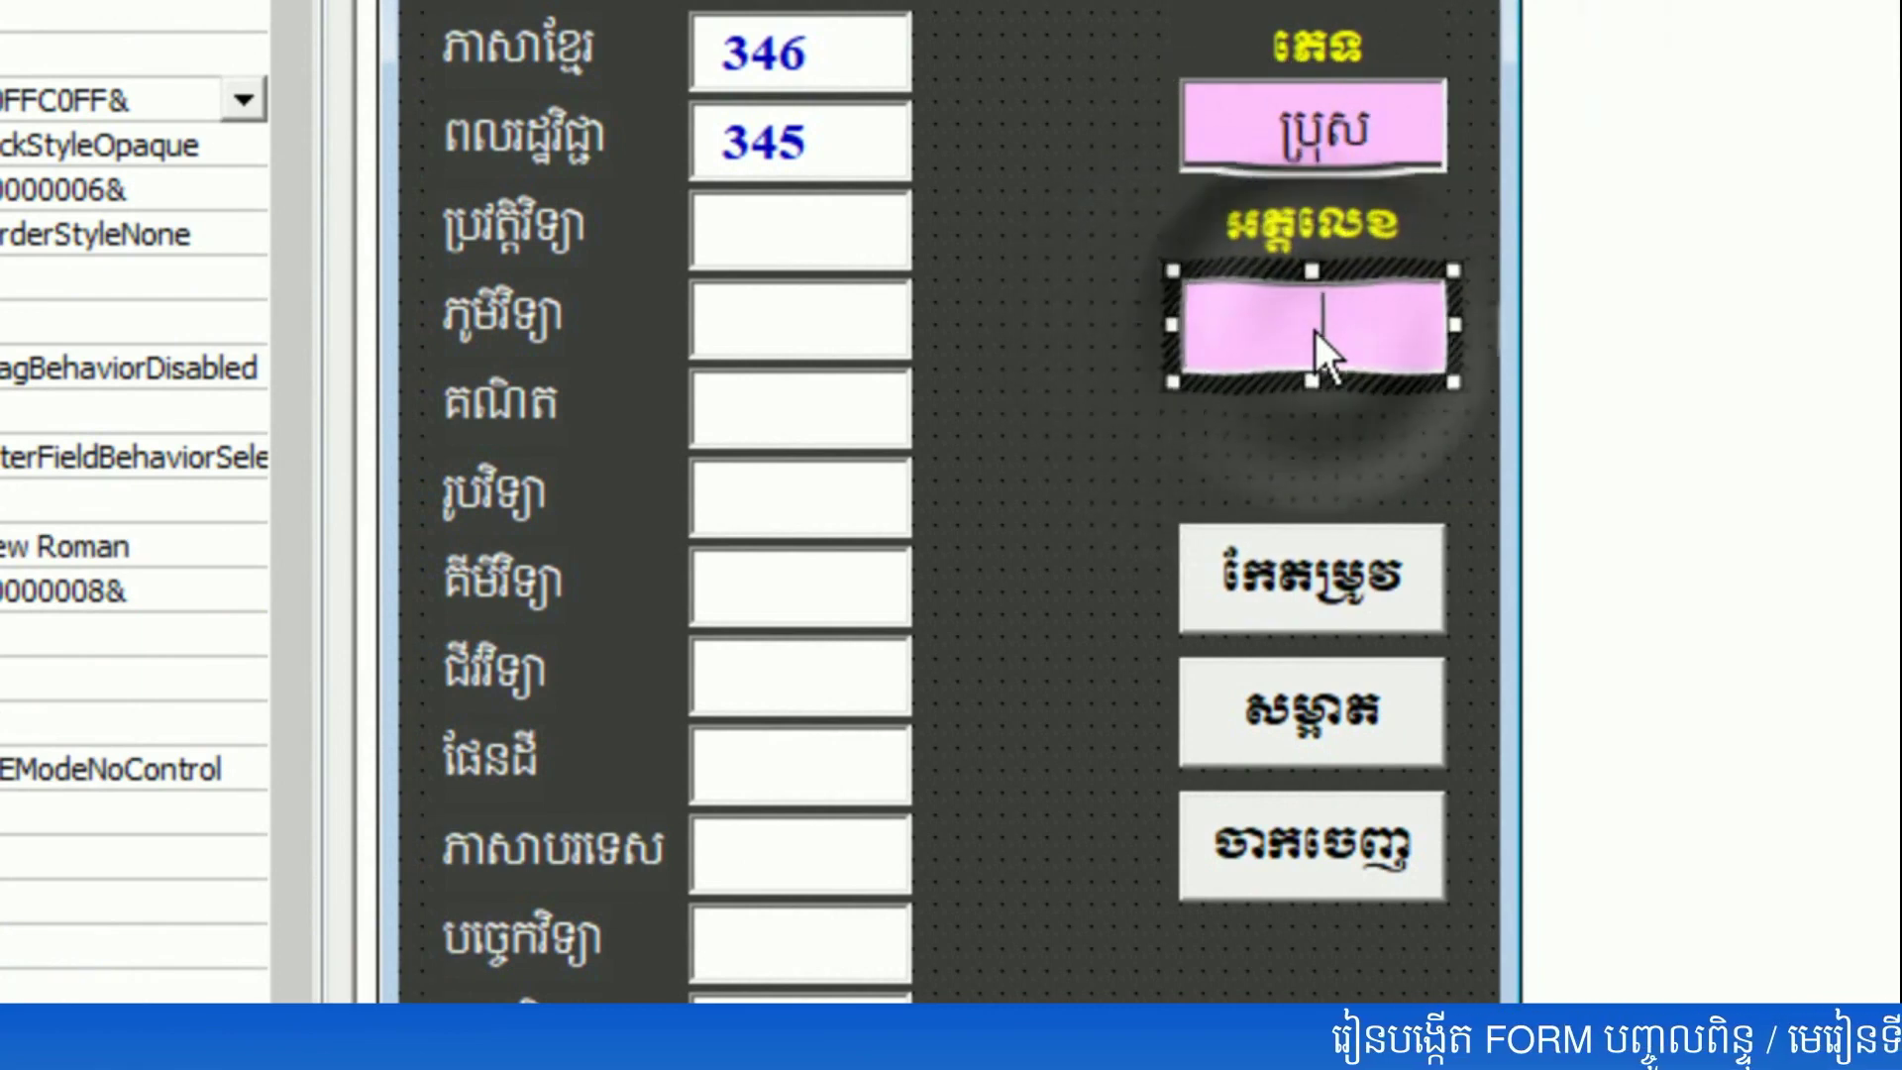
text(3)
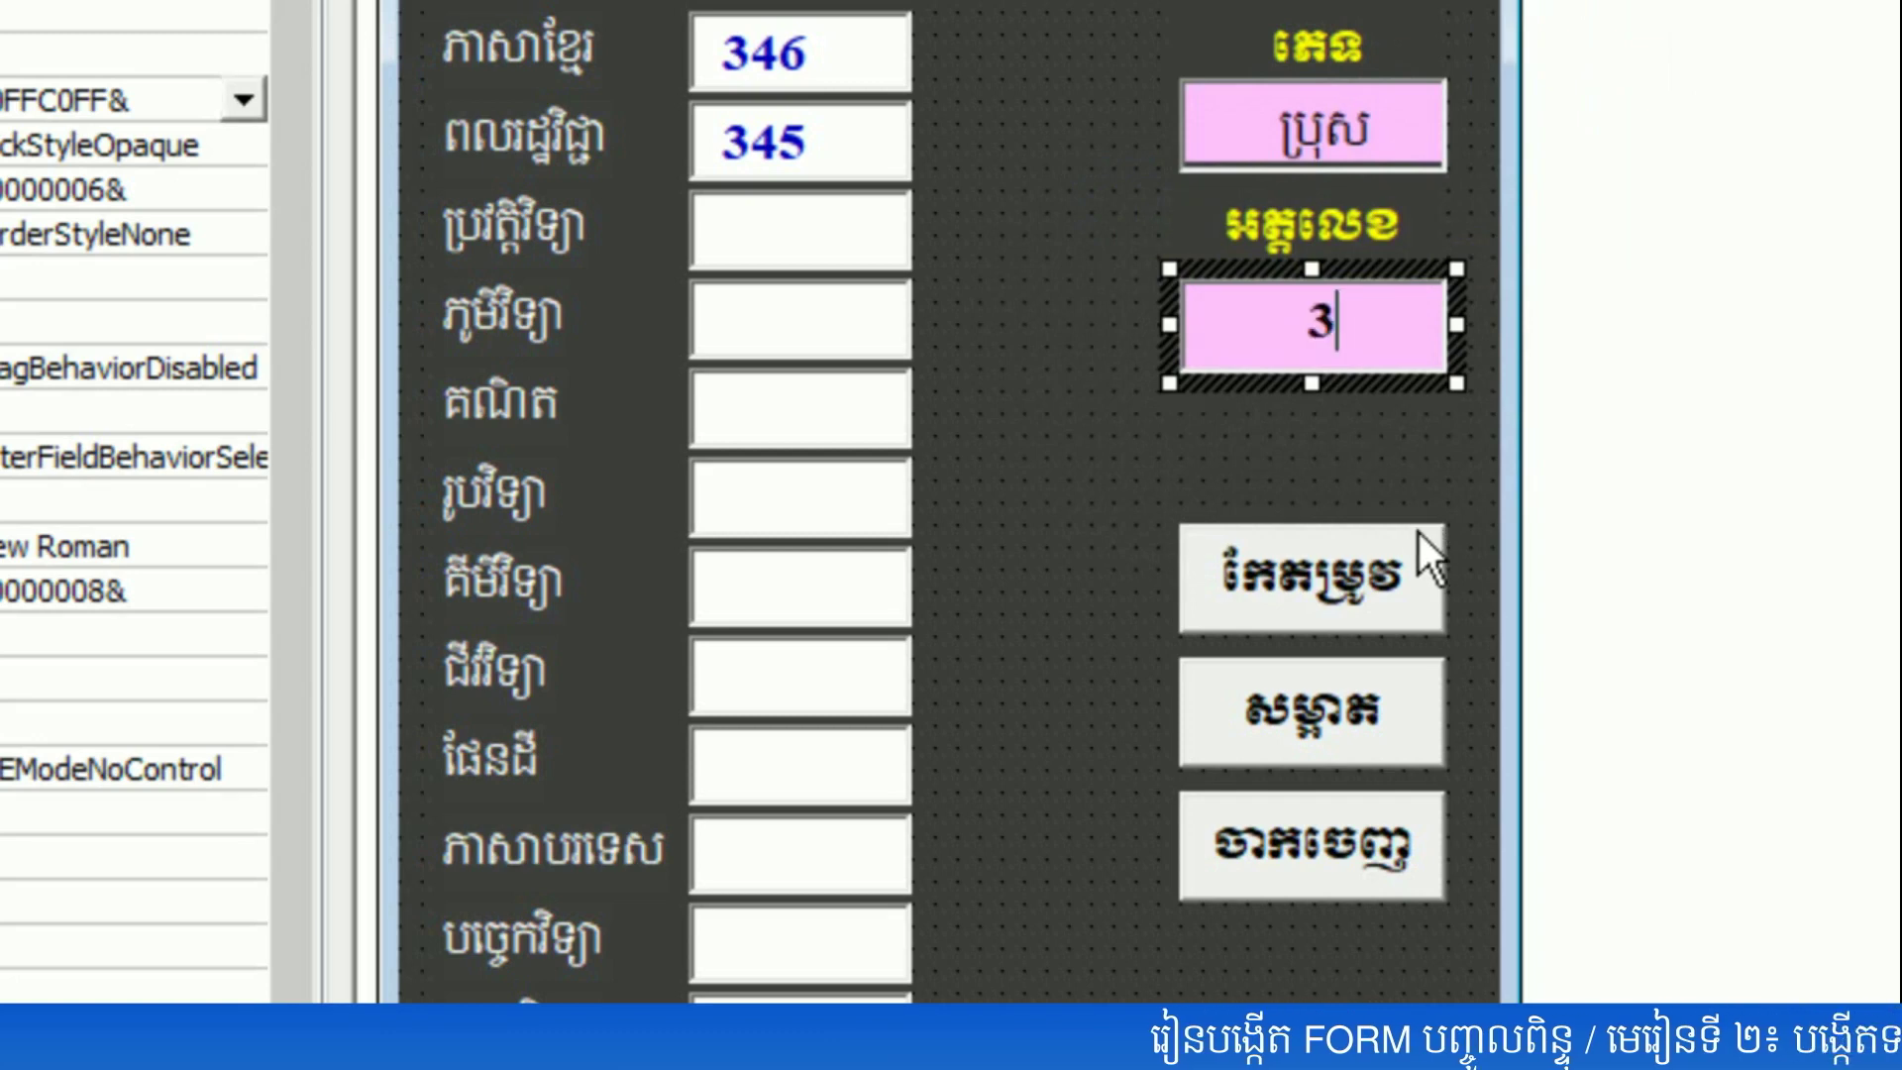
text(5235)
click(1168, 786)
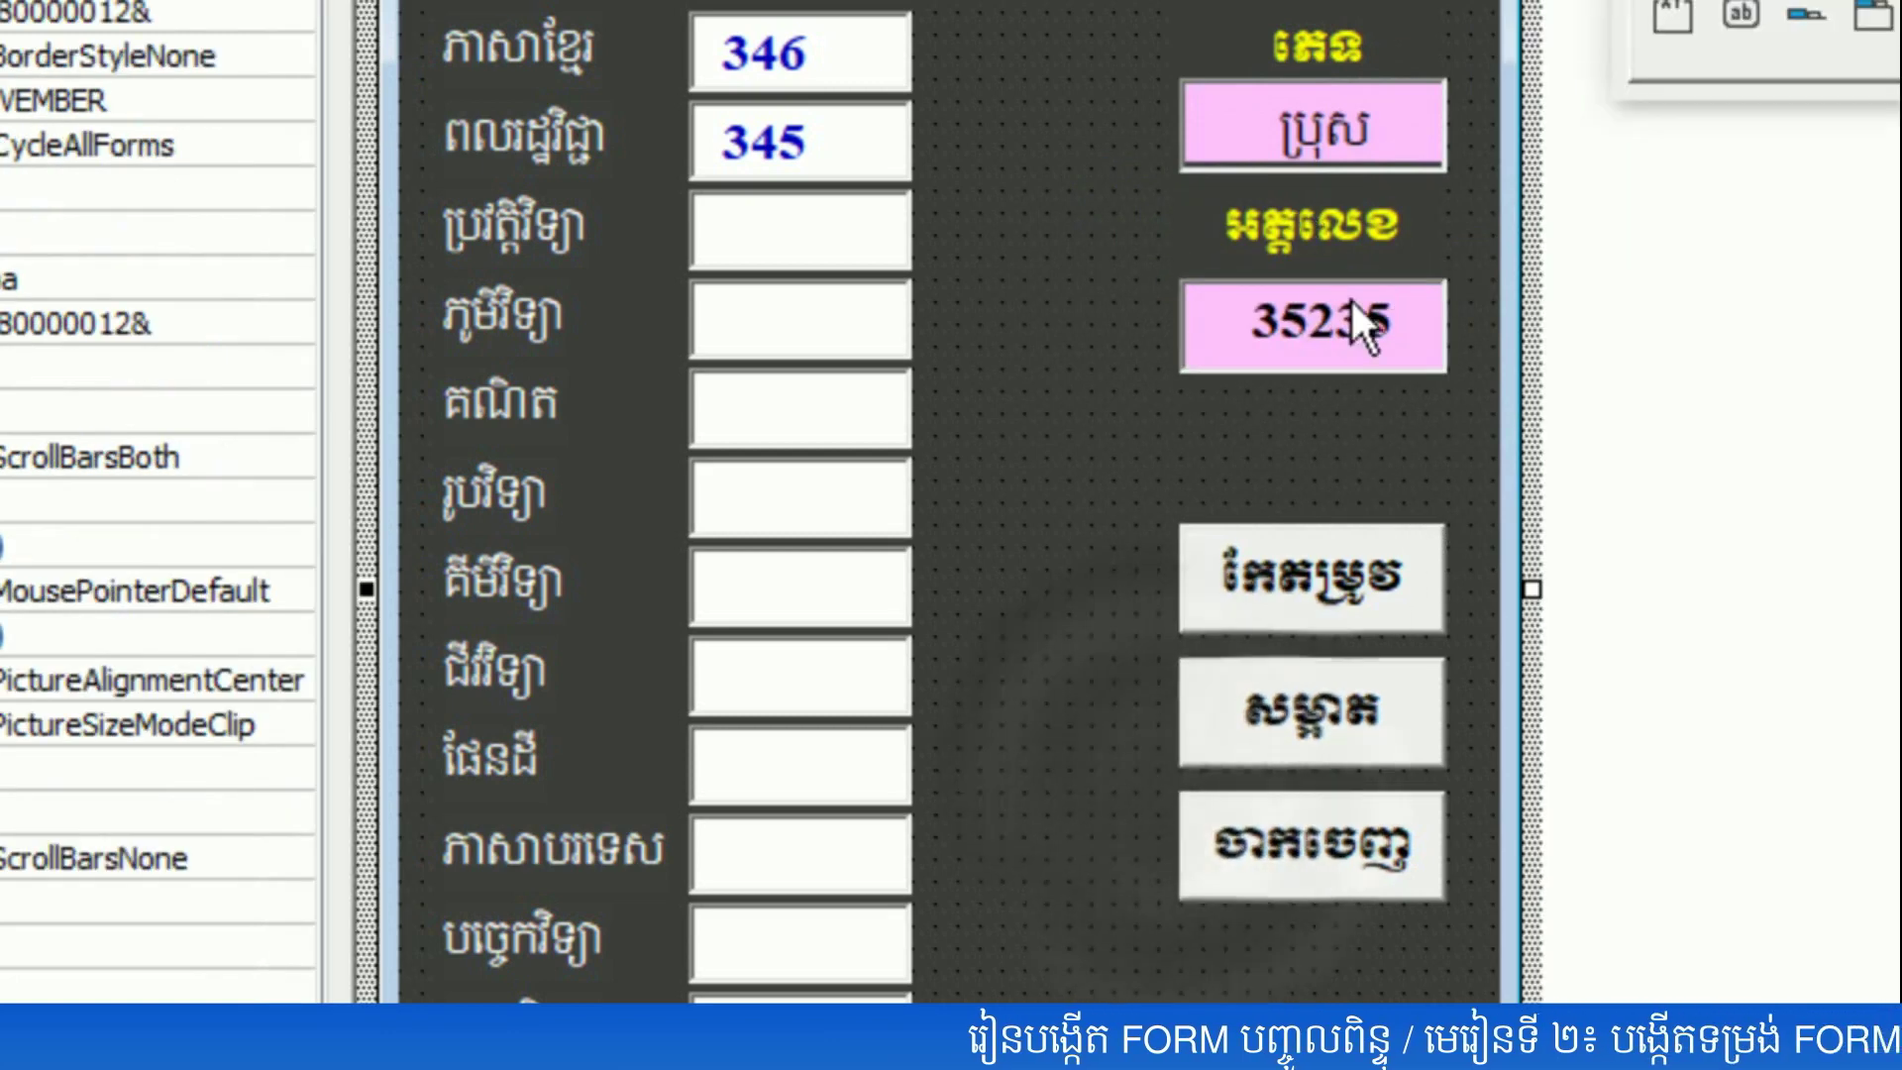
click(1109, 211)
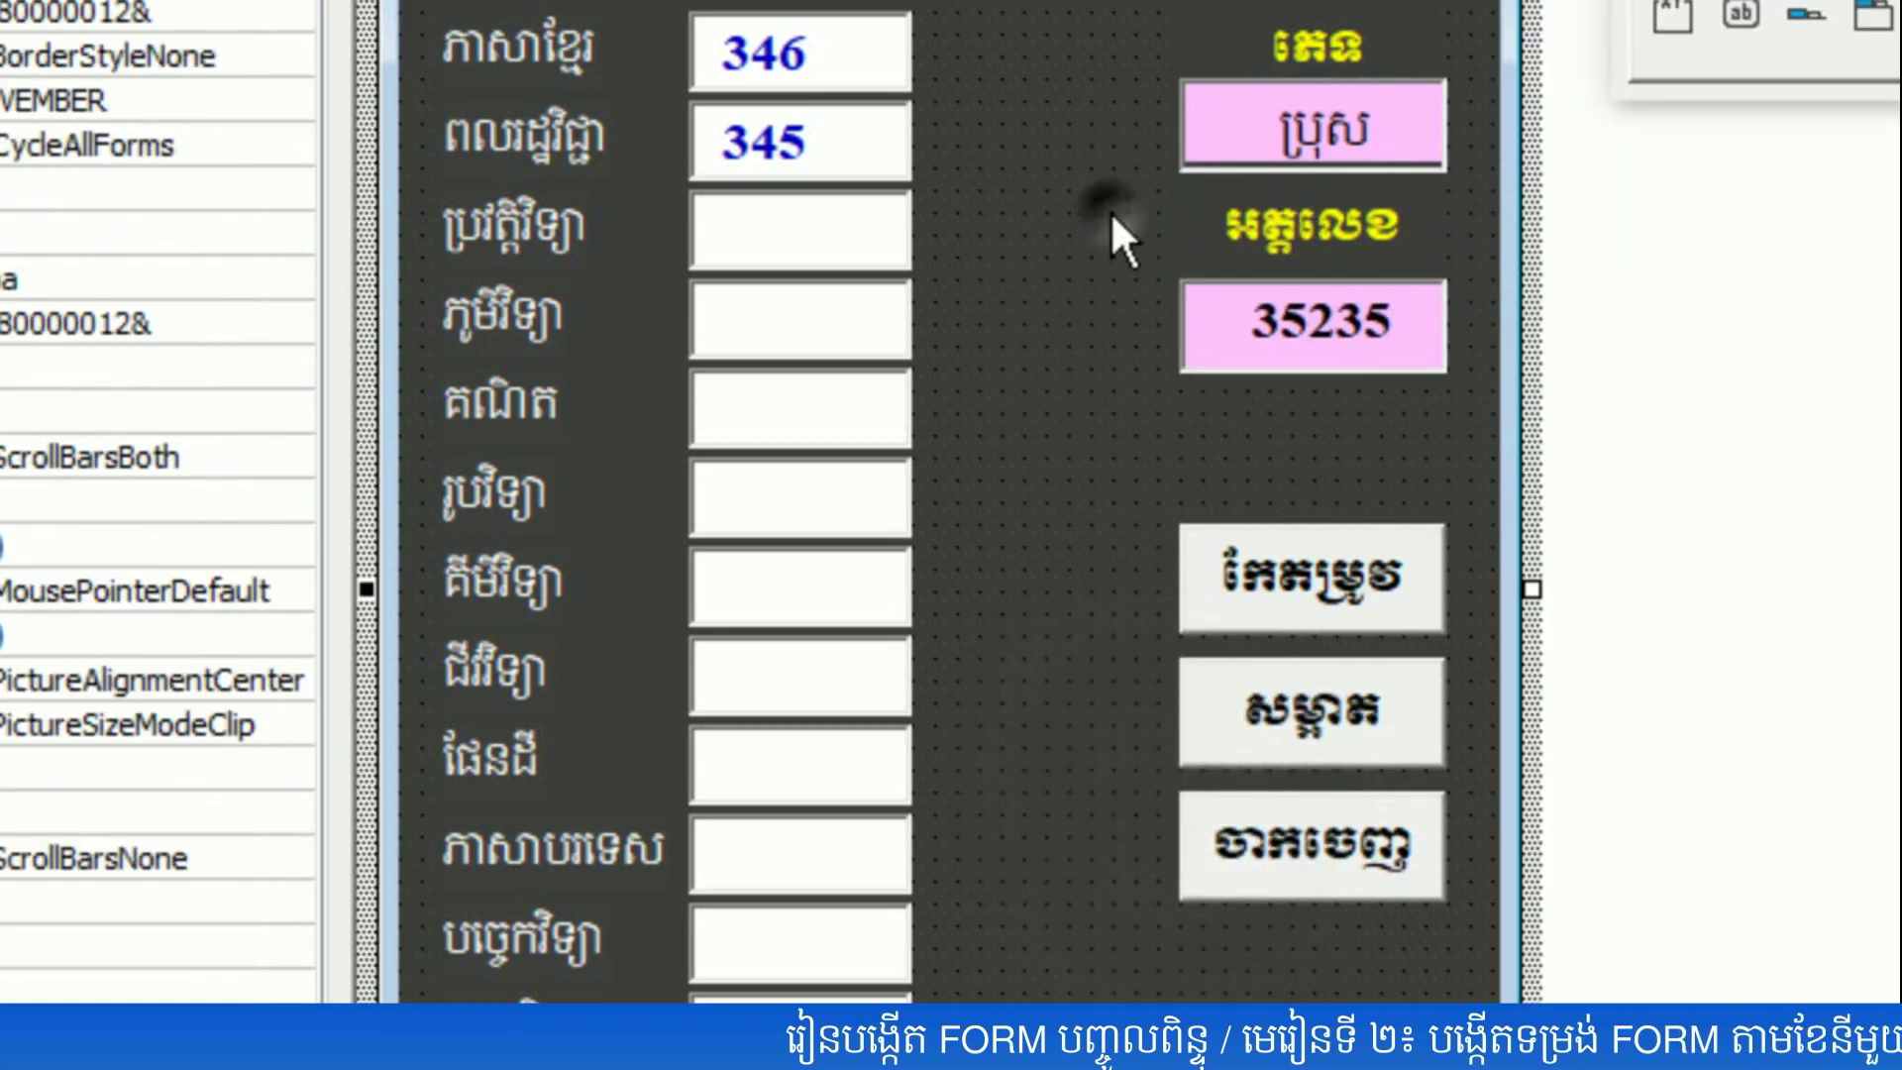
- Replace the upper box's ប្រុស with ស្រី
click(1322, 145)
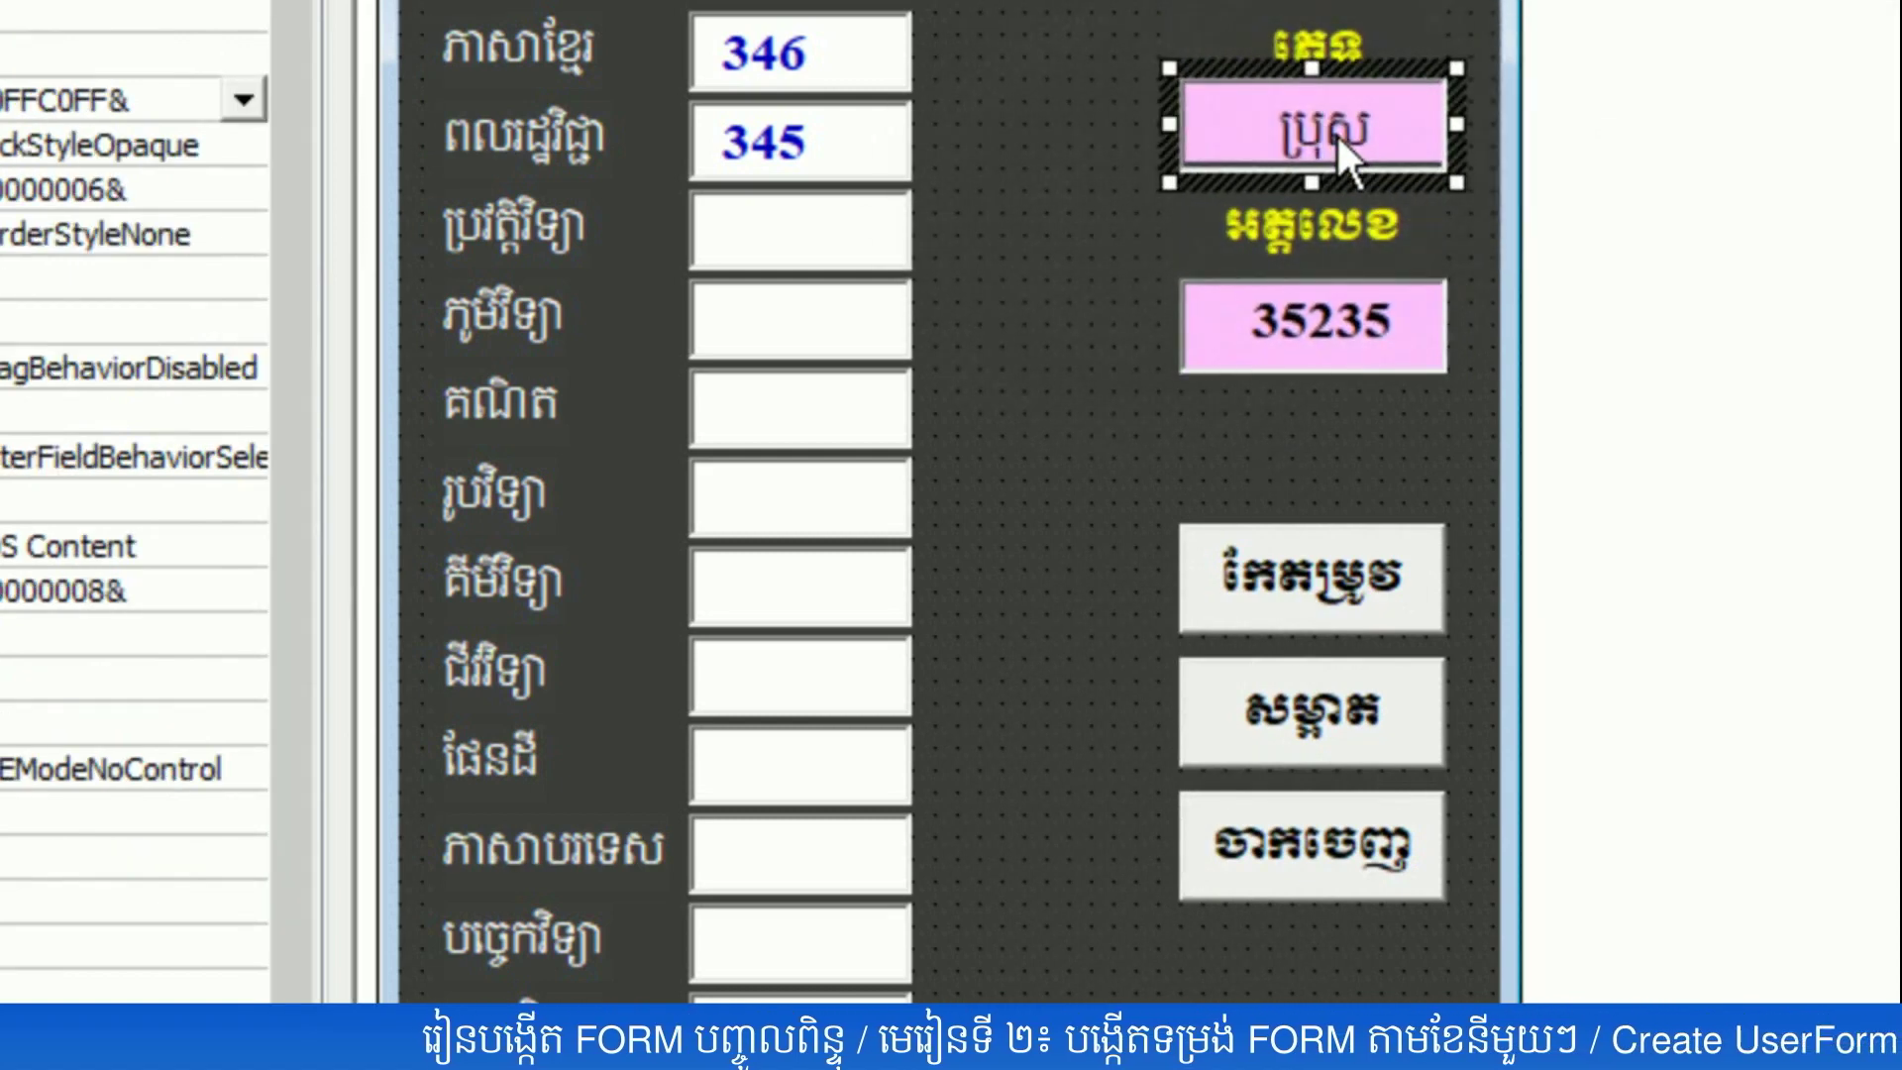
double_click(1337, 139)
key(BackSpace)
key(BackSpace)
key(BackSpace)
text(ស្រី)
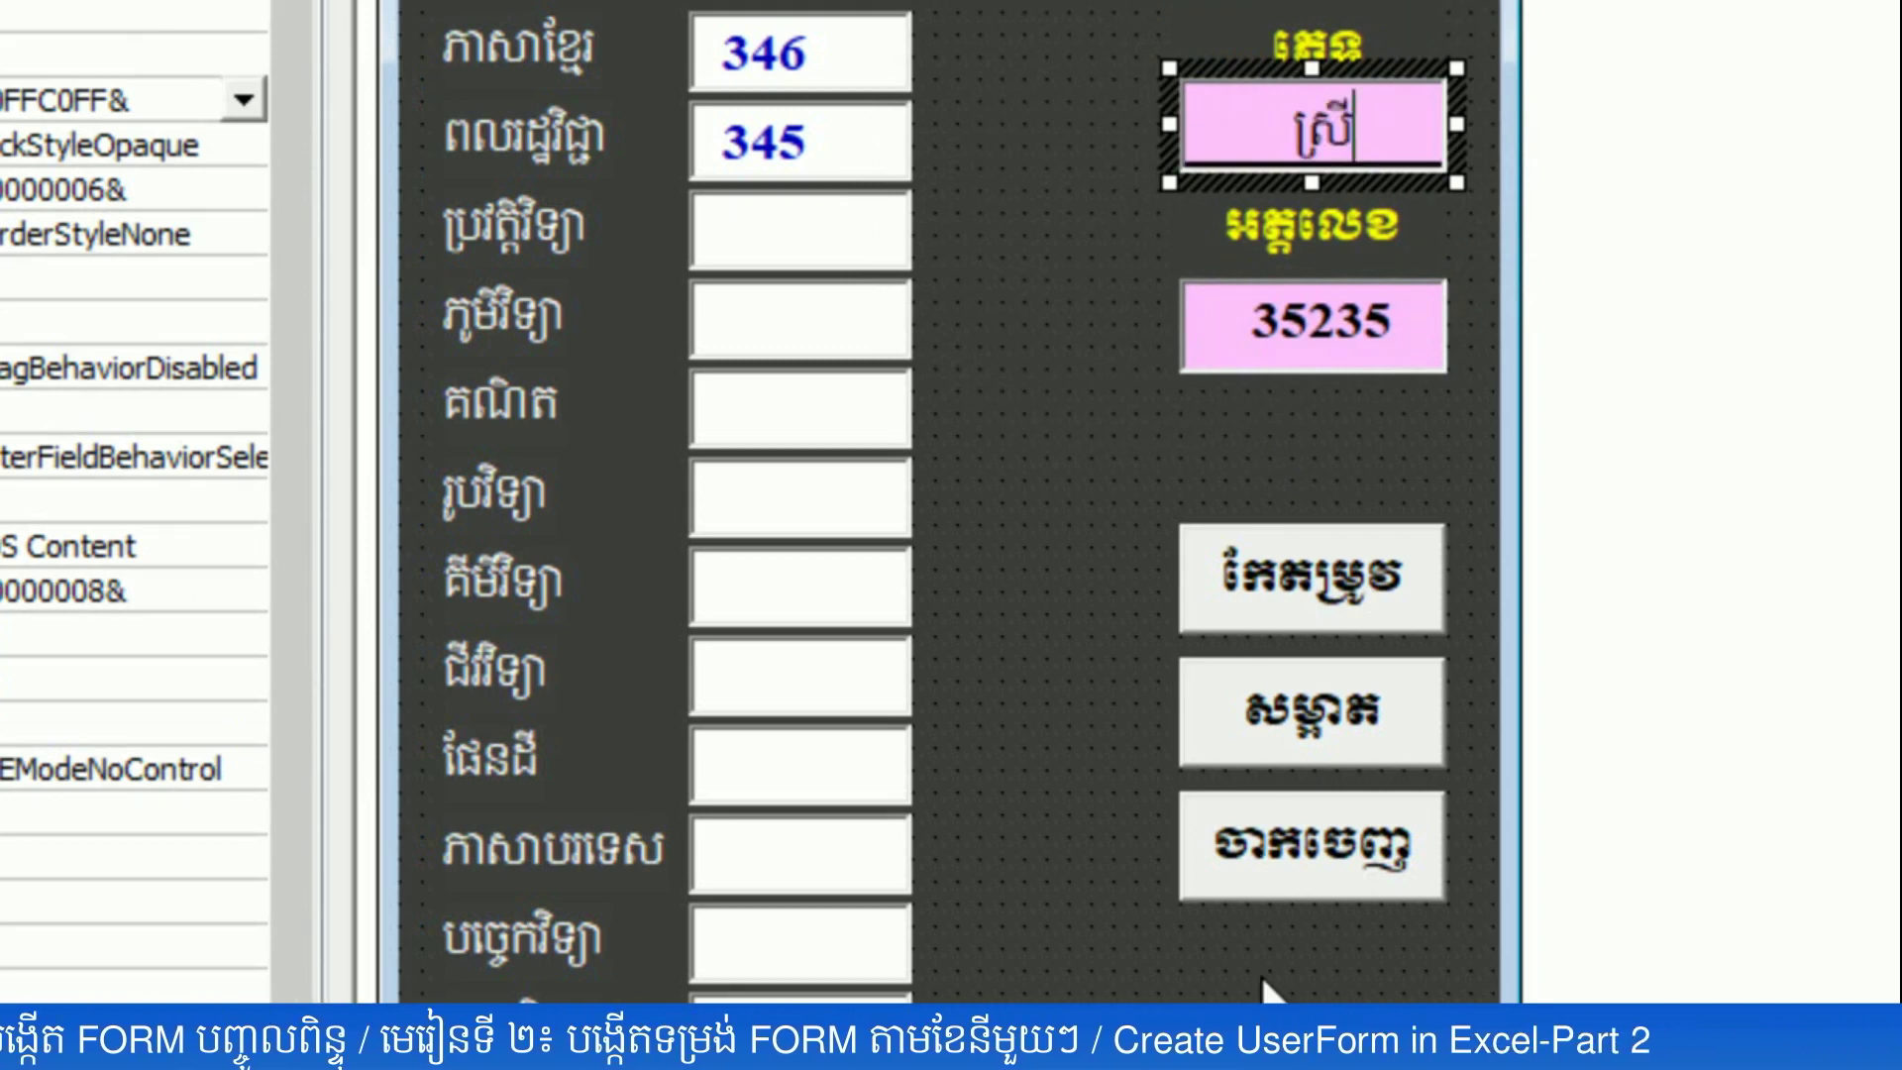
click(1260, 972)
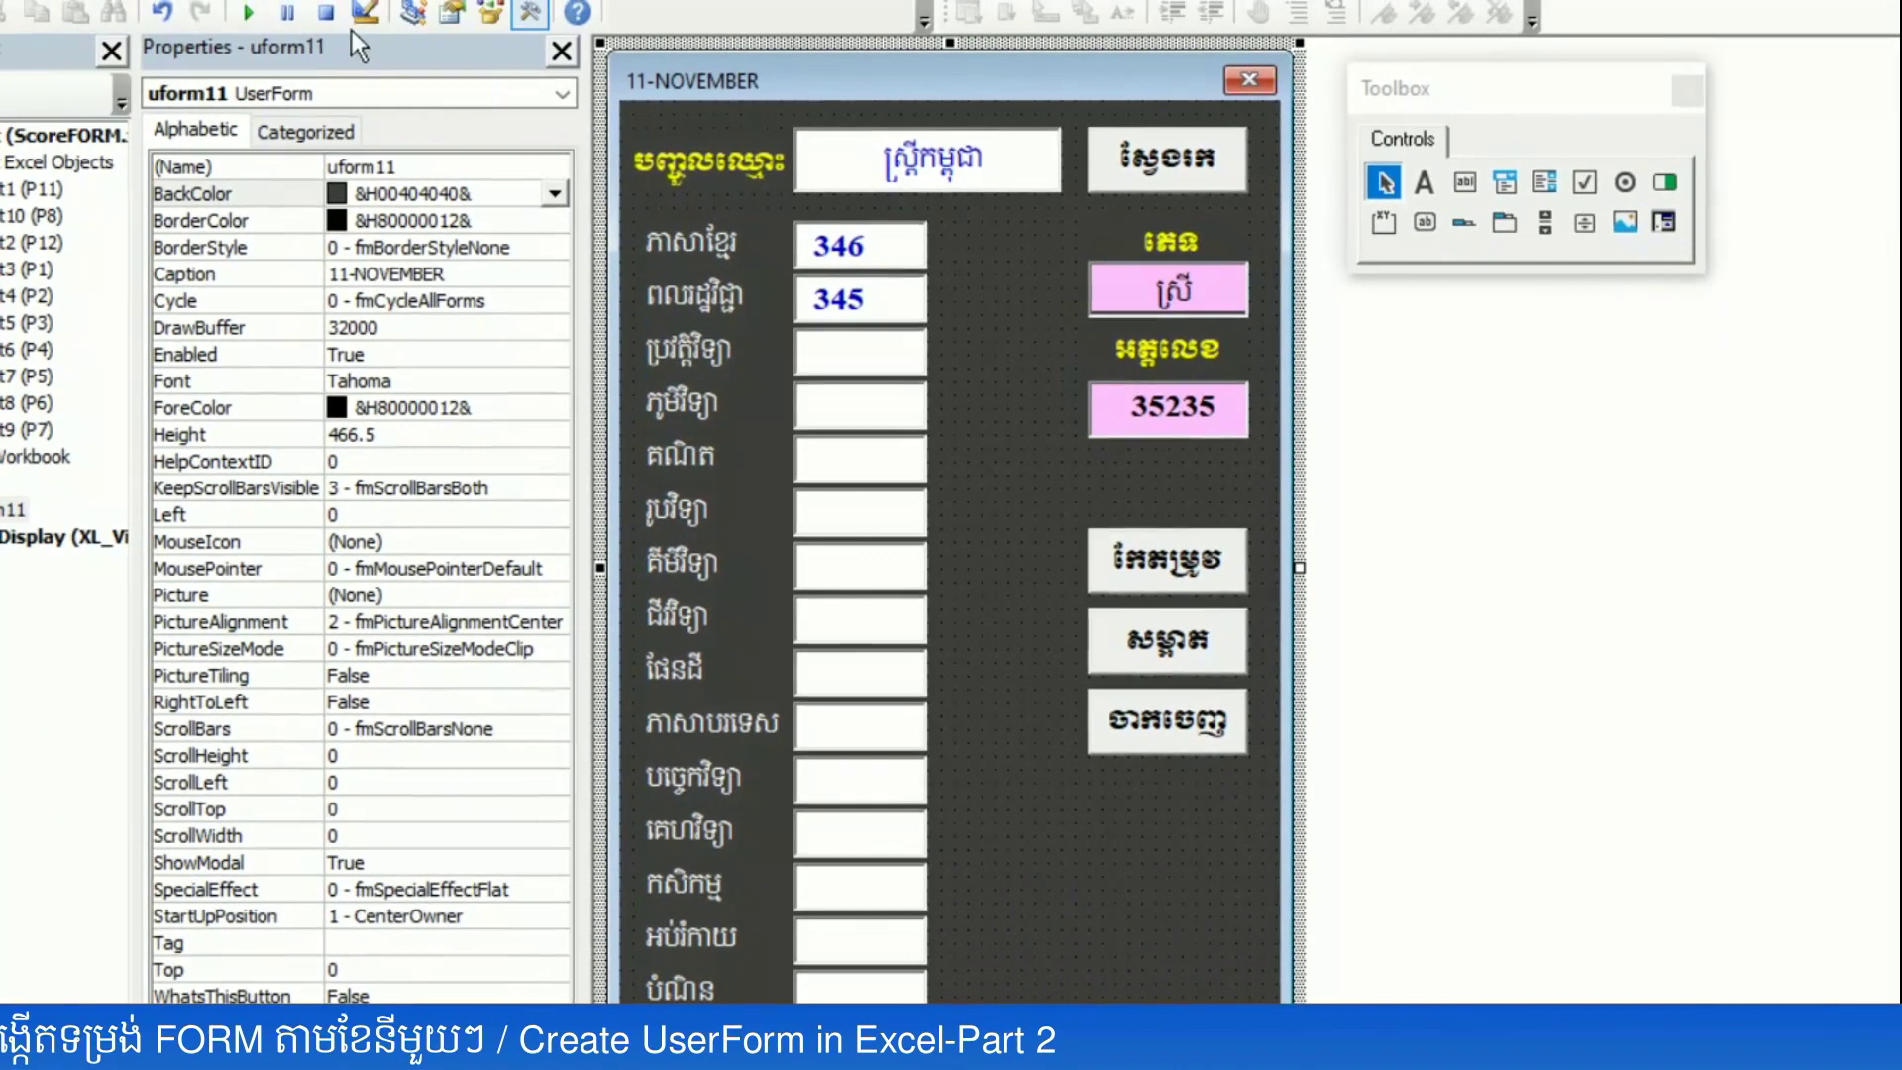
click(250, 13)
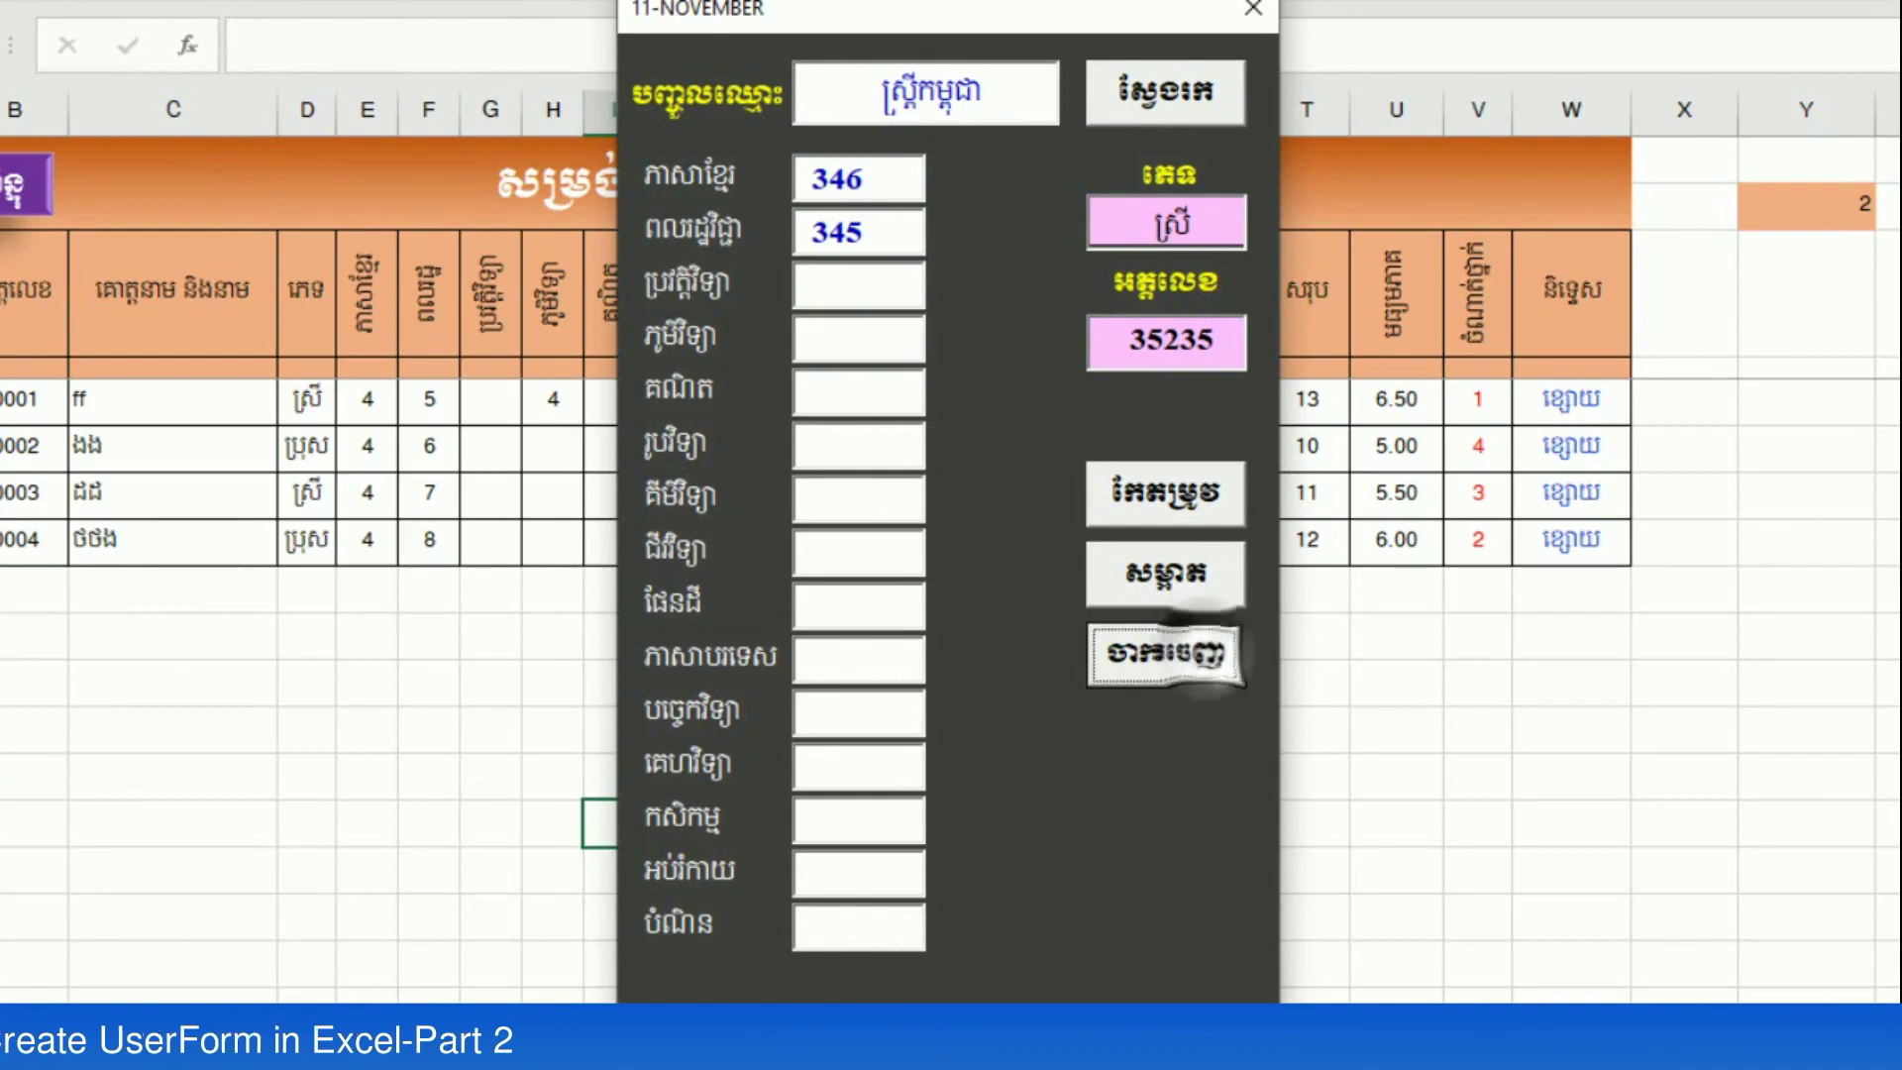
click(1253, 9)
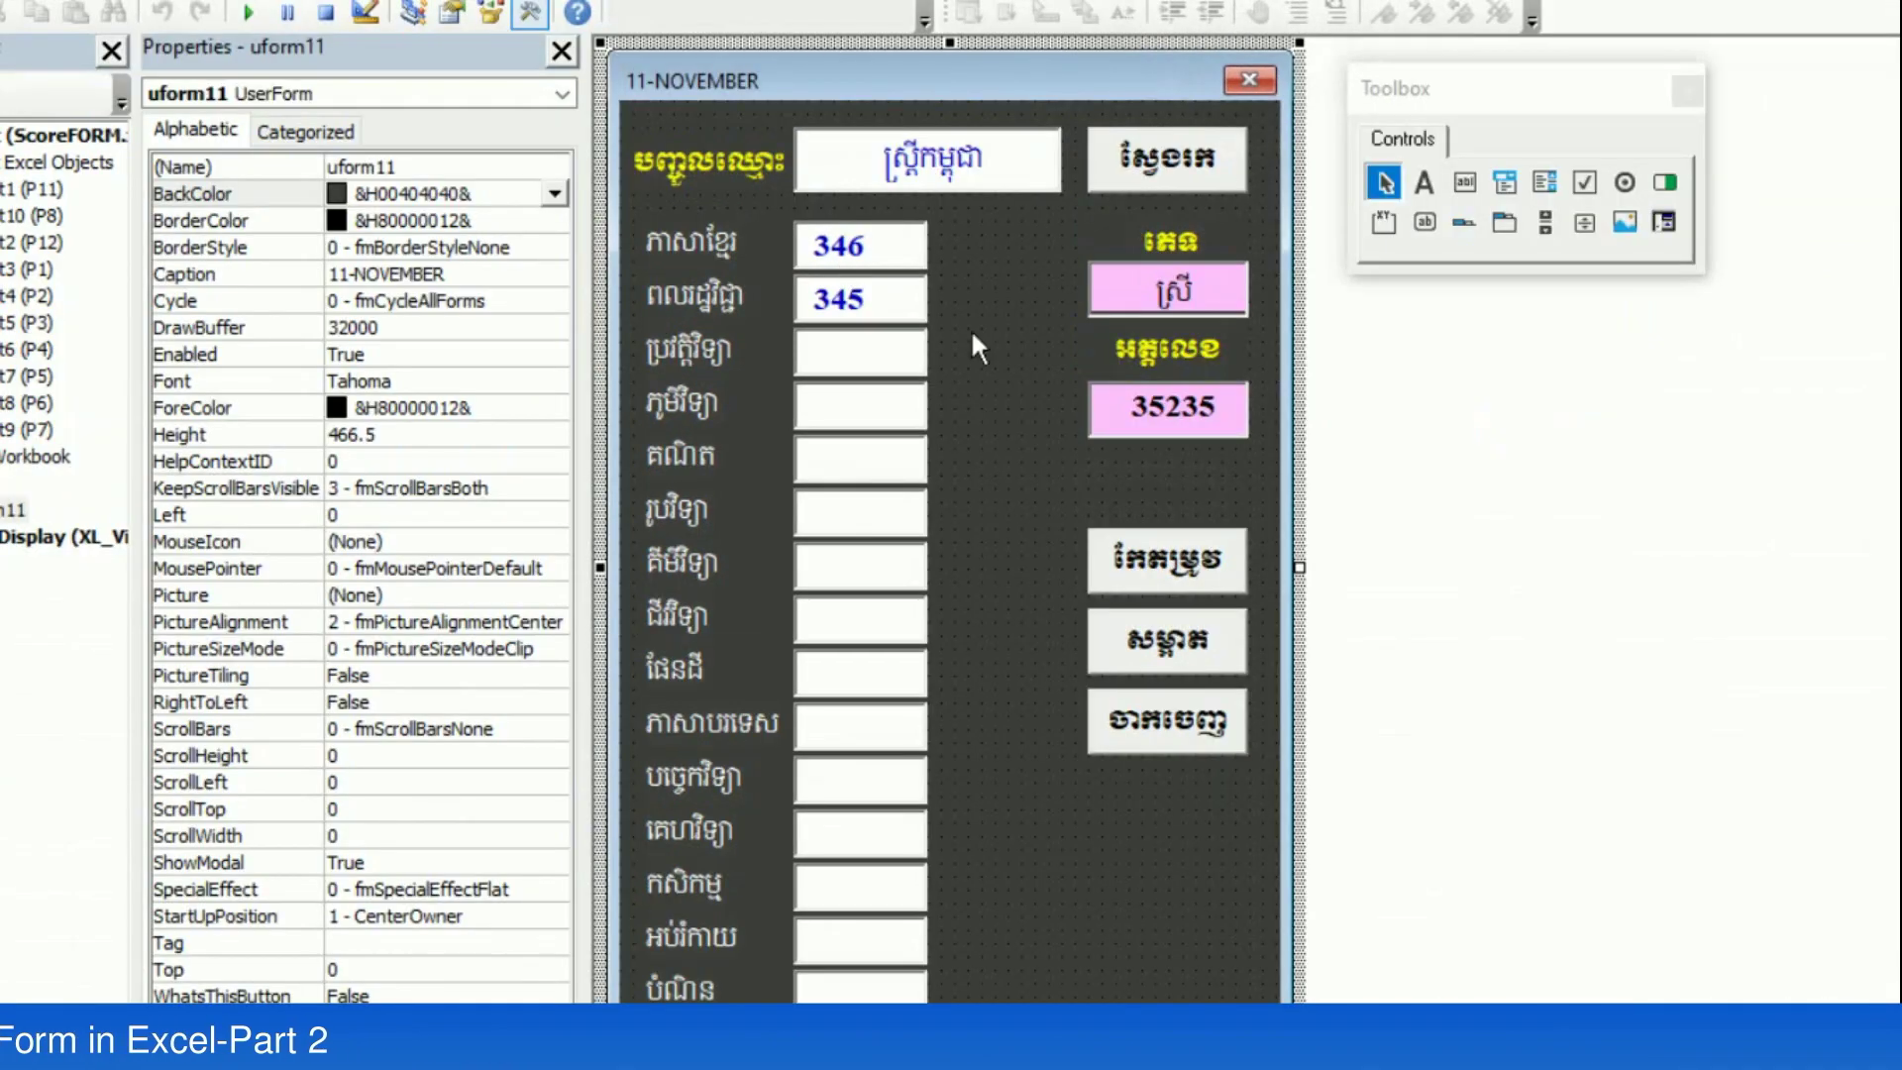
- Set TextAlign to Center for the whole column of score boxes
drag(847, 1001, 853, 217)
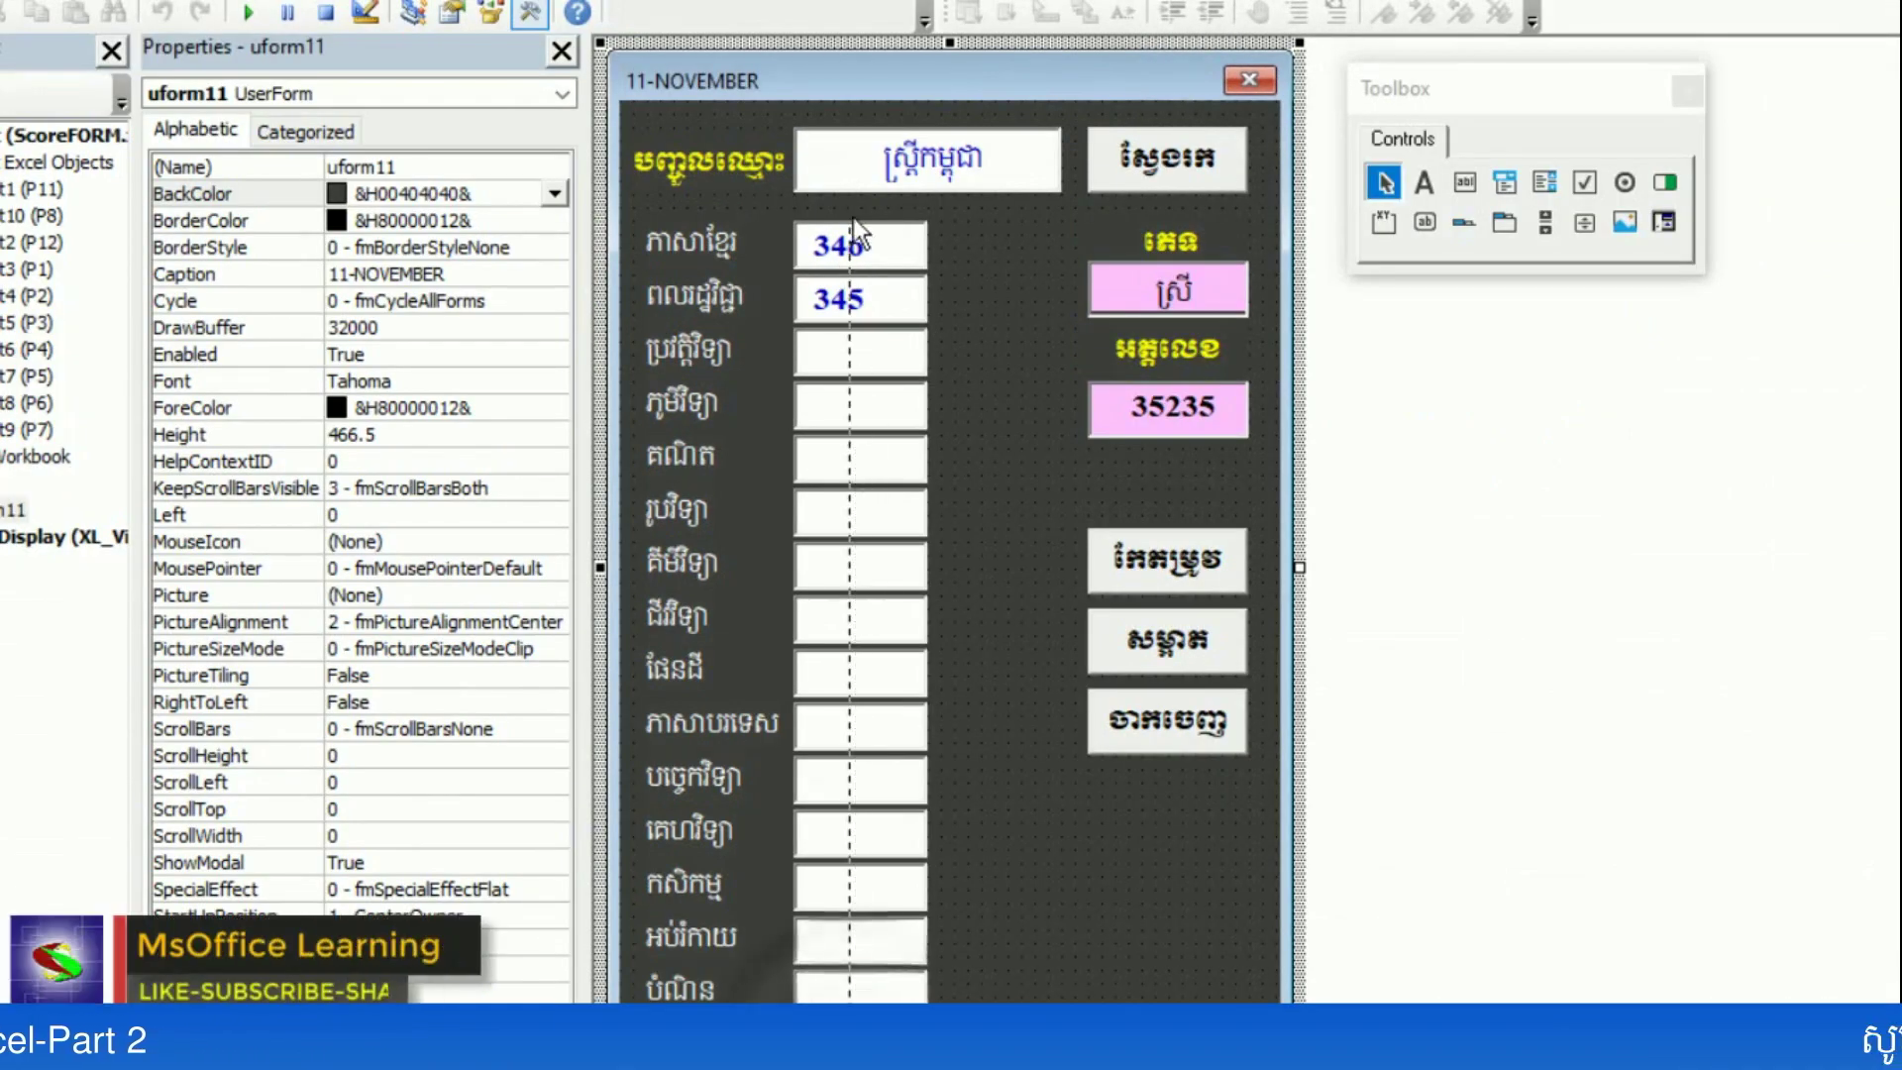
scroll(483, 704, down, 2)
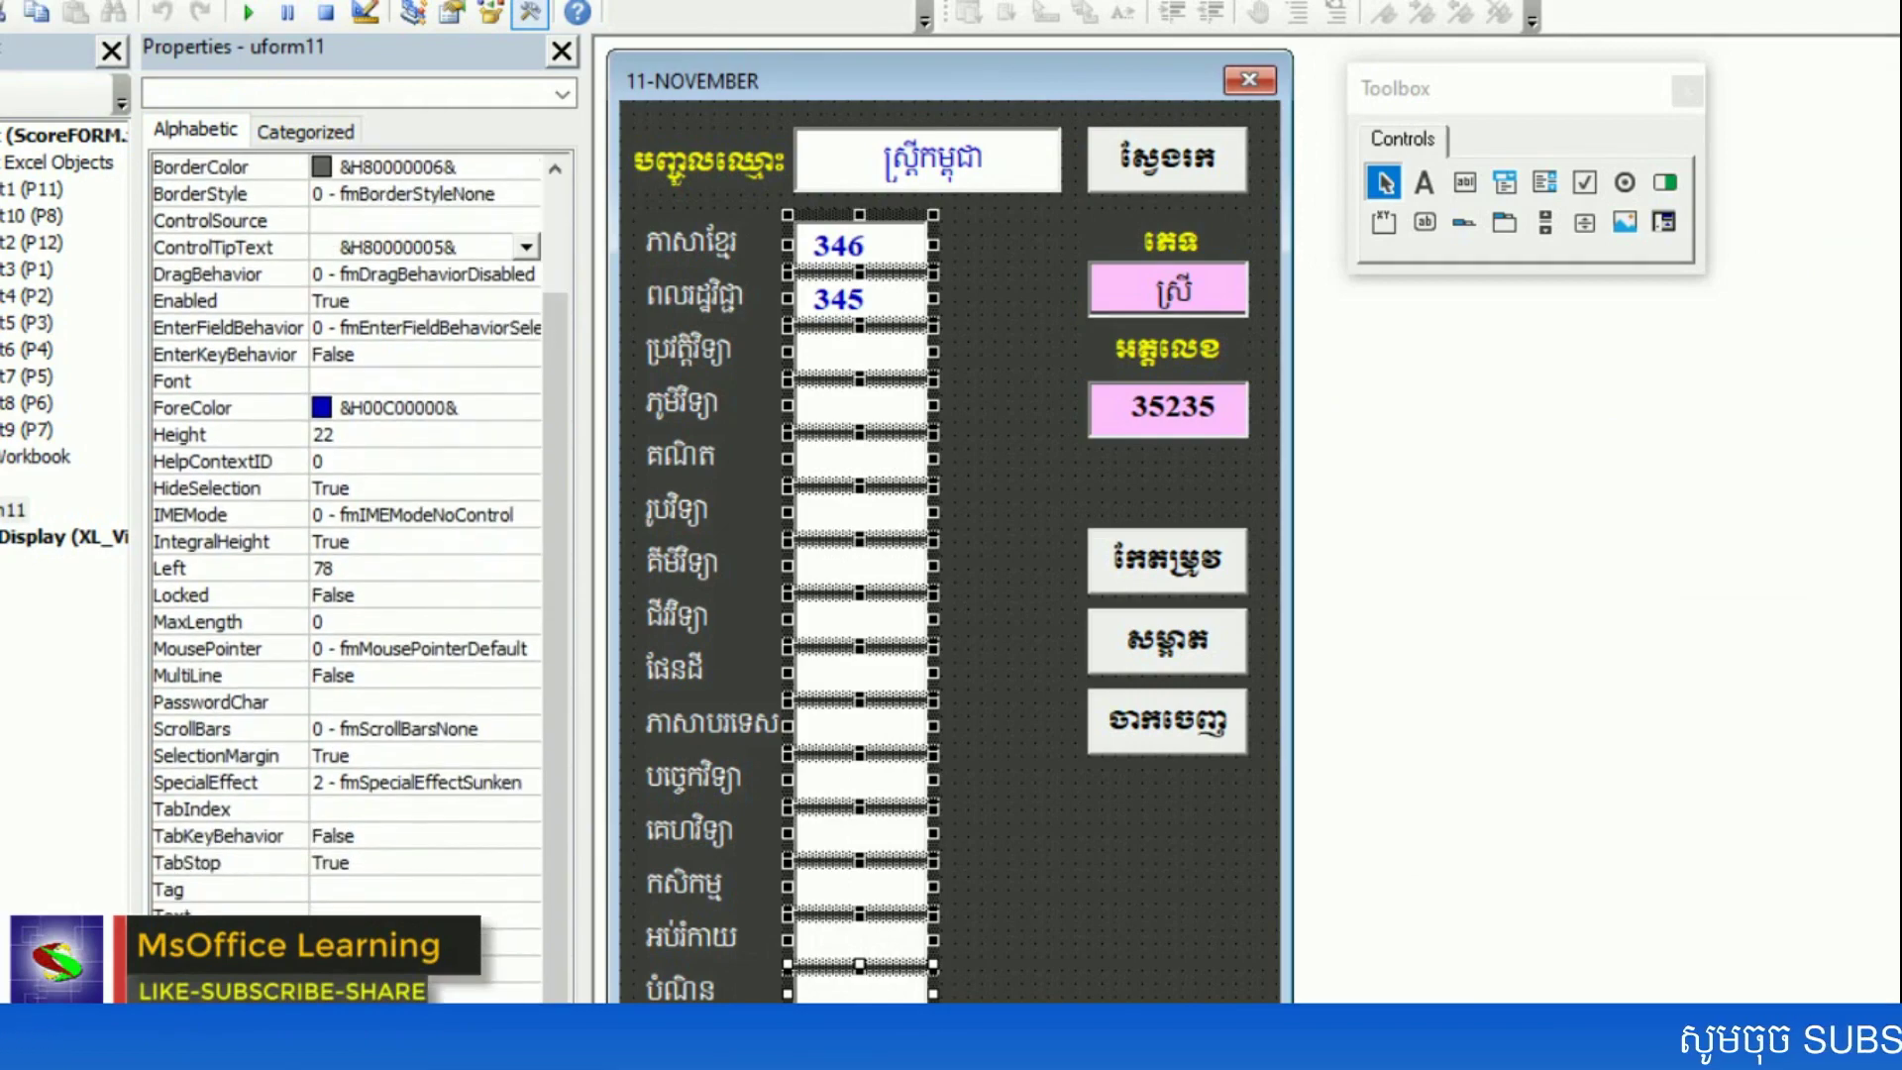
click(505, 942)
click(535, 943)
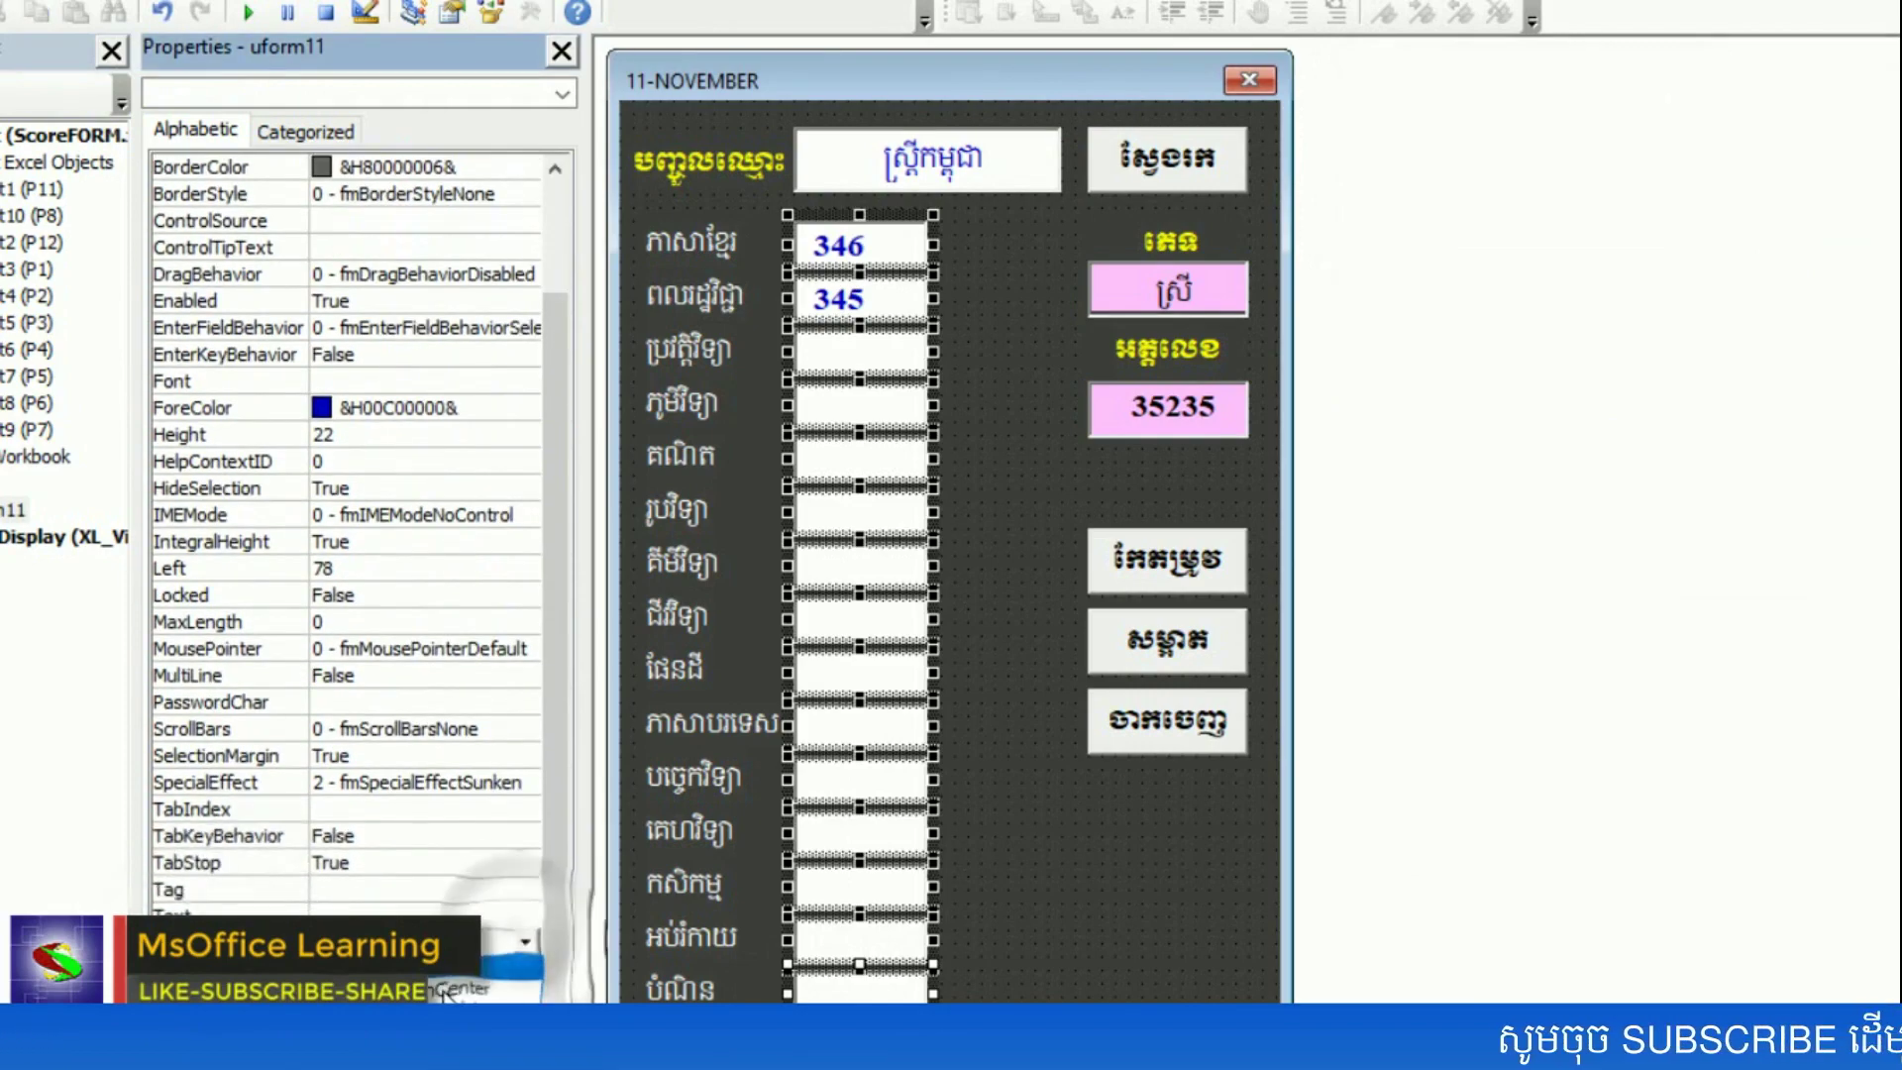
click(473, 975)
- Make the pink ស្រី and 35235 boxes narrower and shift them slightly right
click(1091, 905)
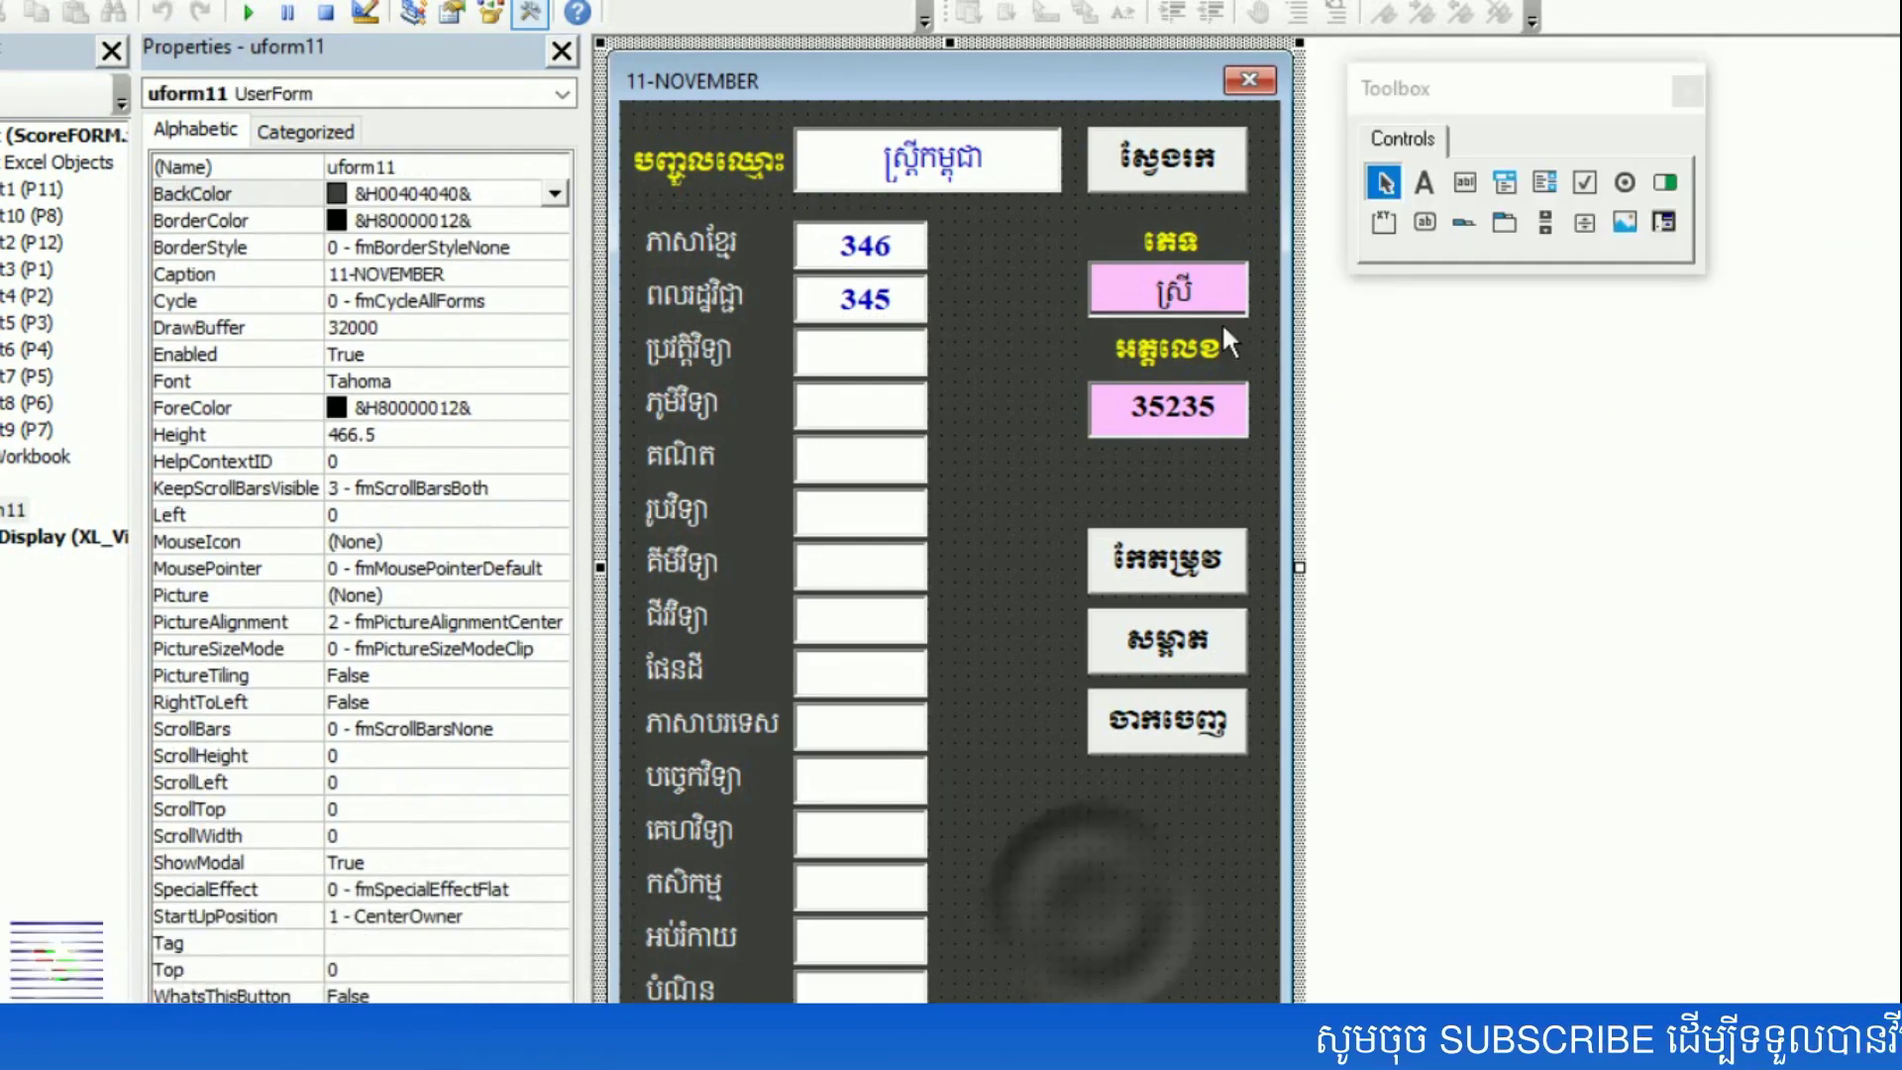
click(1210, 289)
ctrl+click(1208, 411)
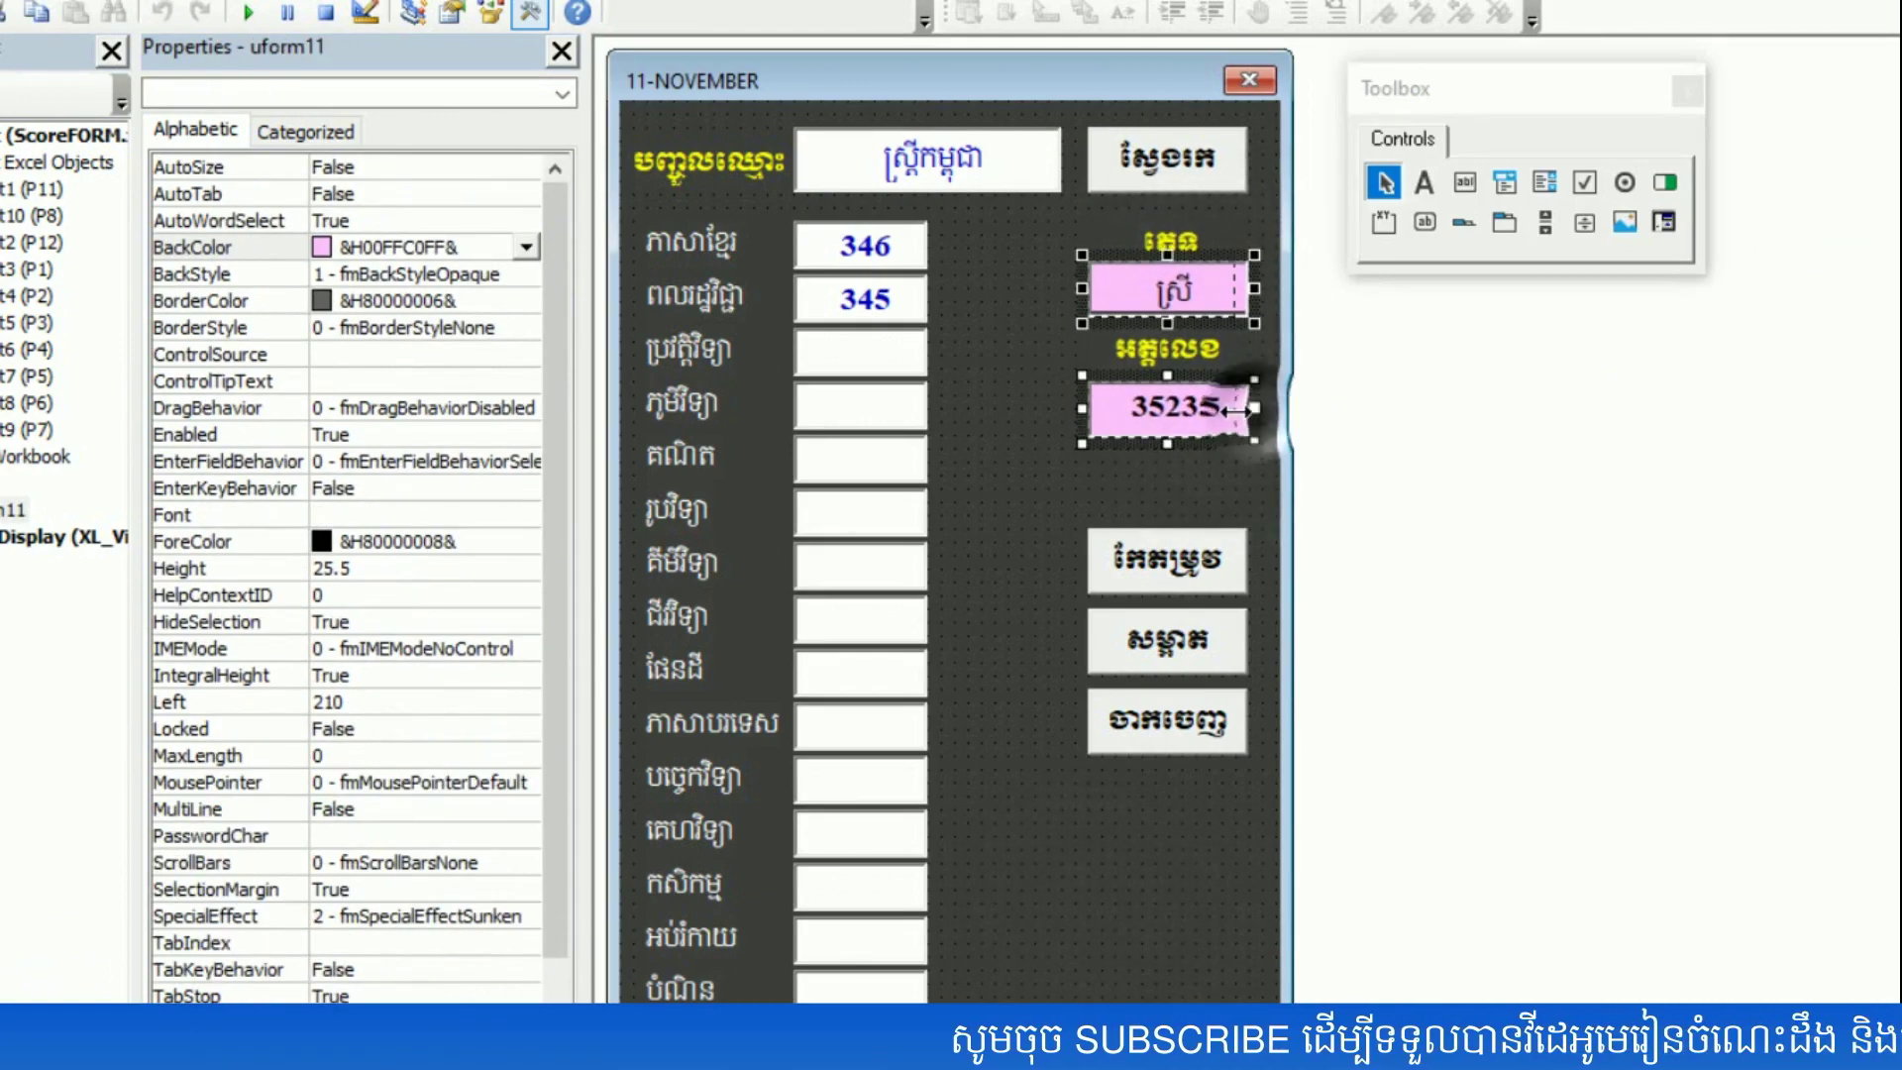
drag(1254, 411, 1228, 406)
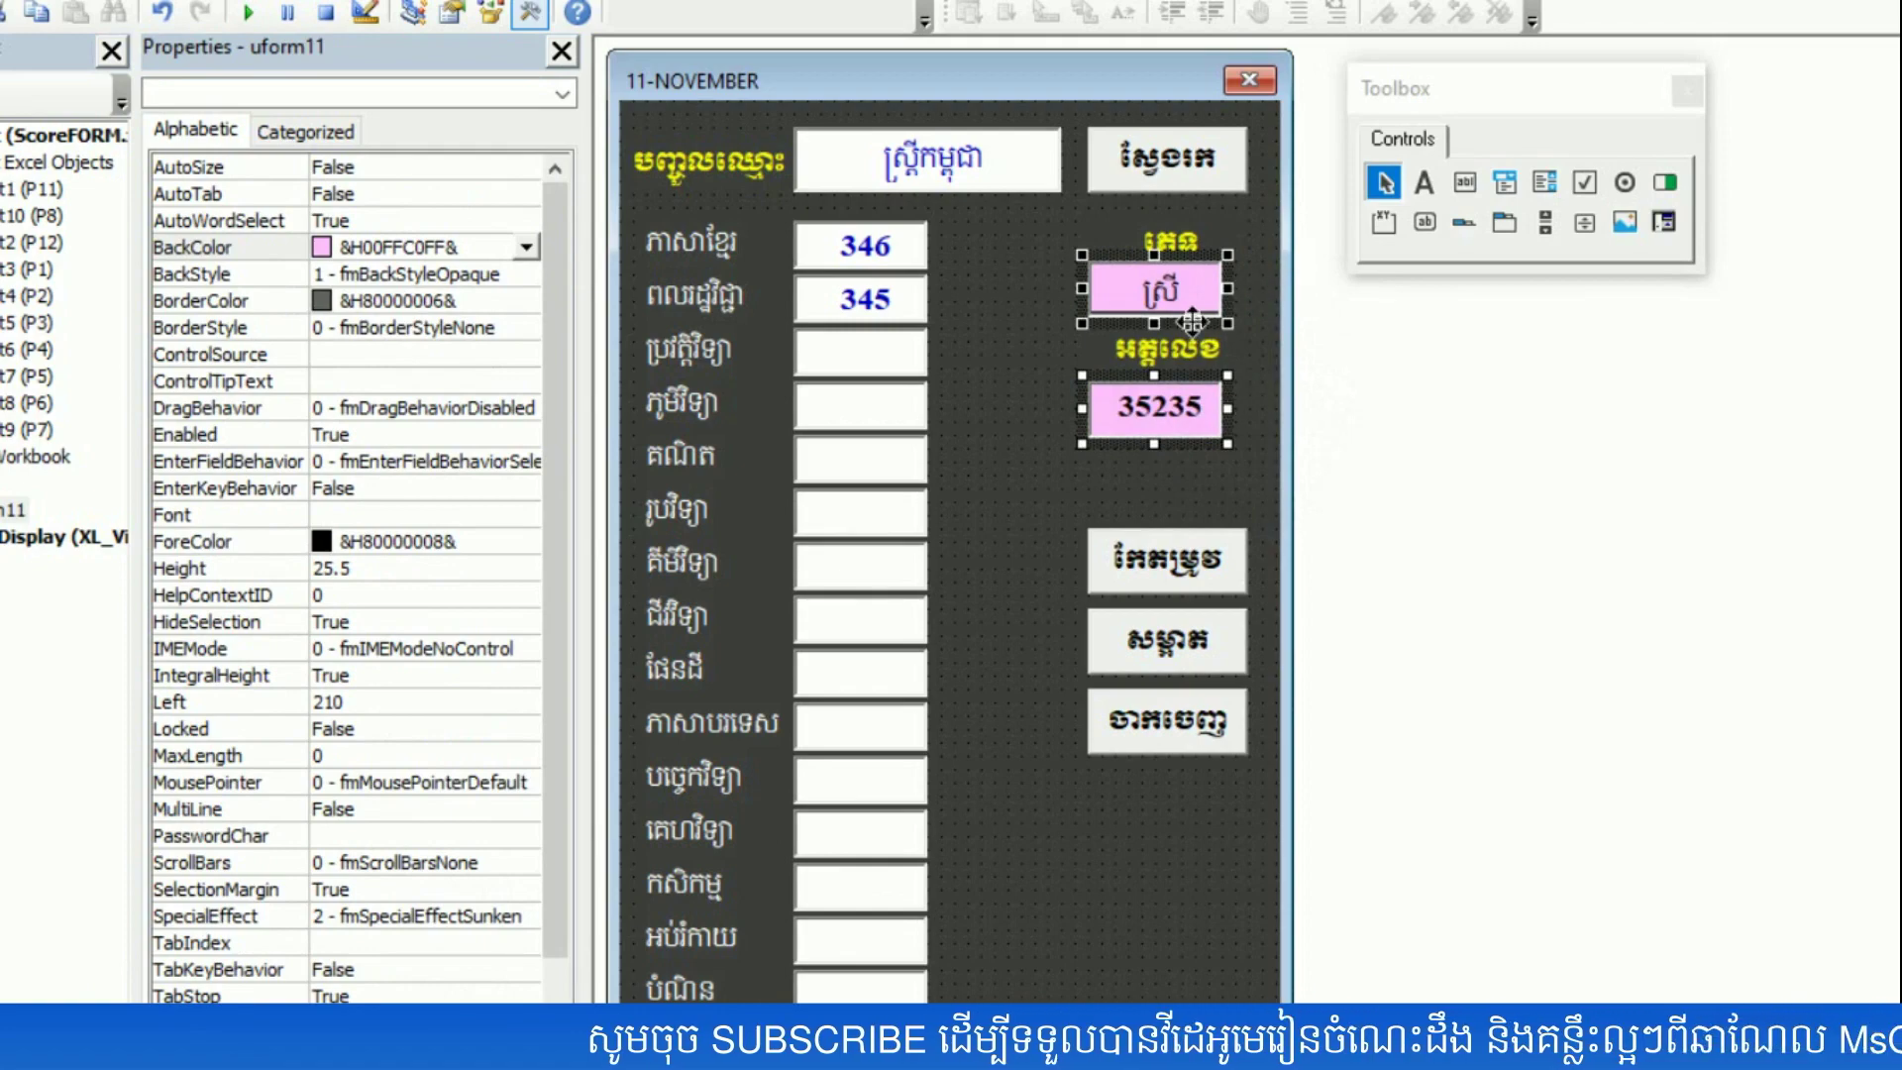
drag(1080, 271, 1093, 271)
click(1018, 228)
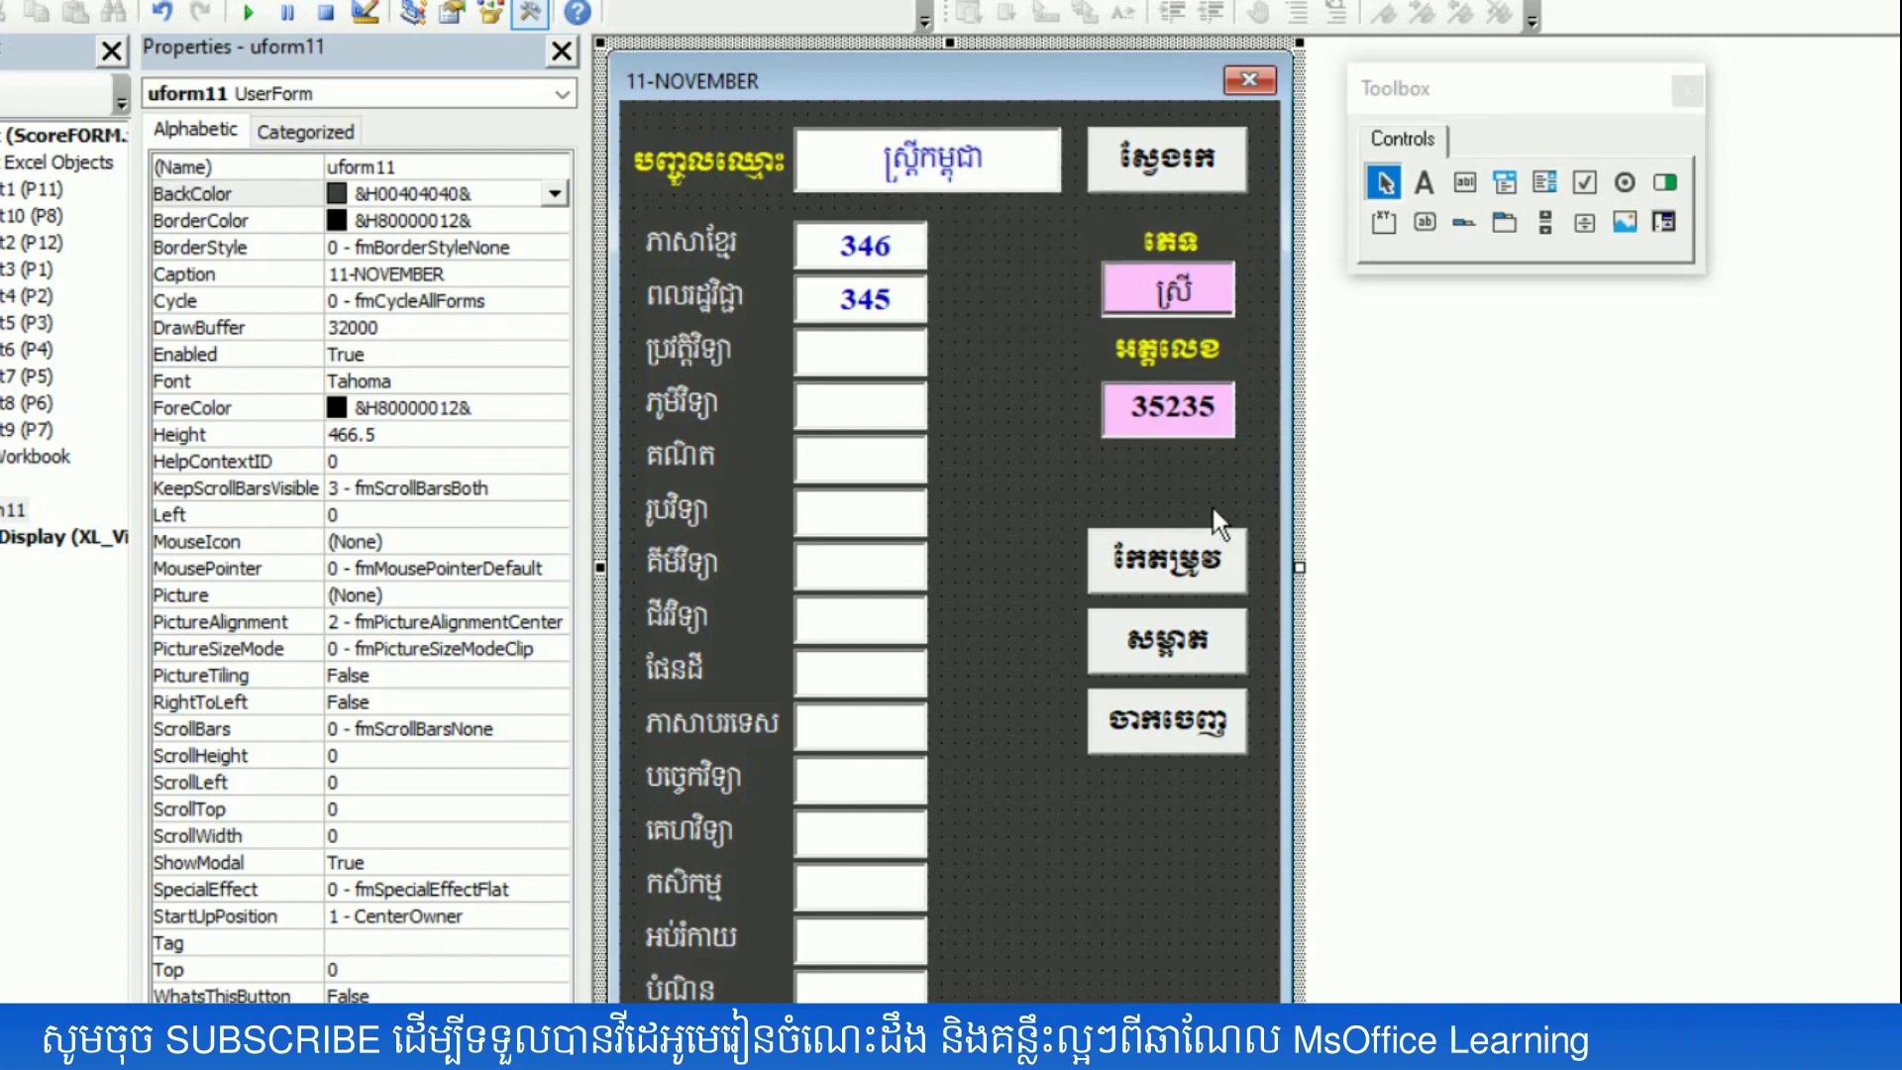
click(1182, 492)
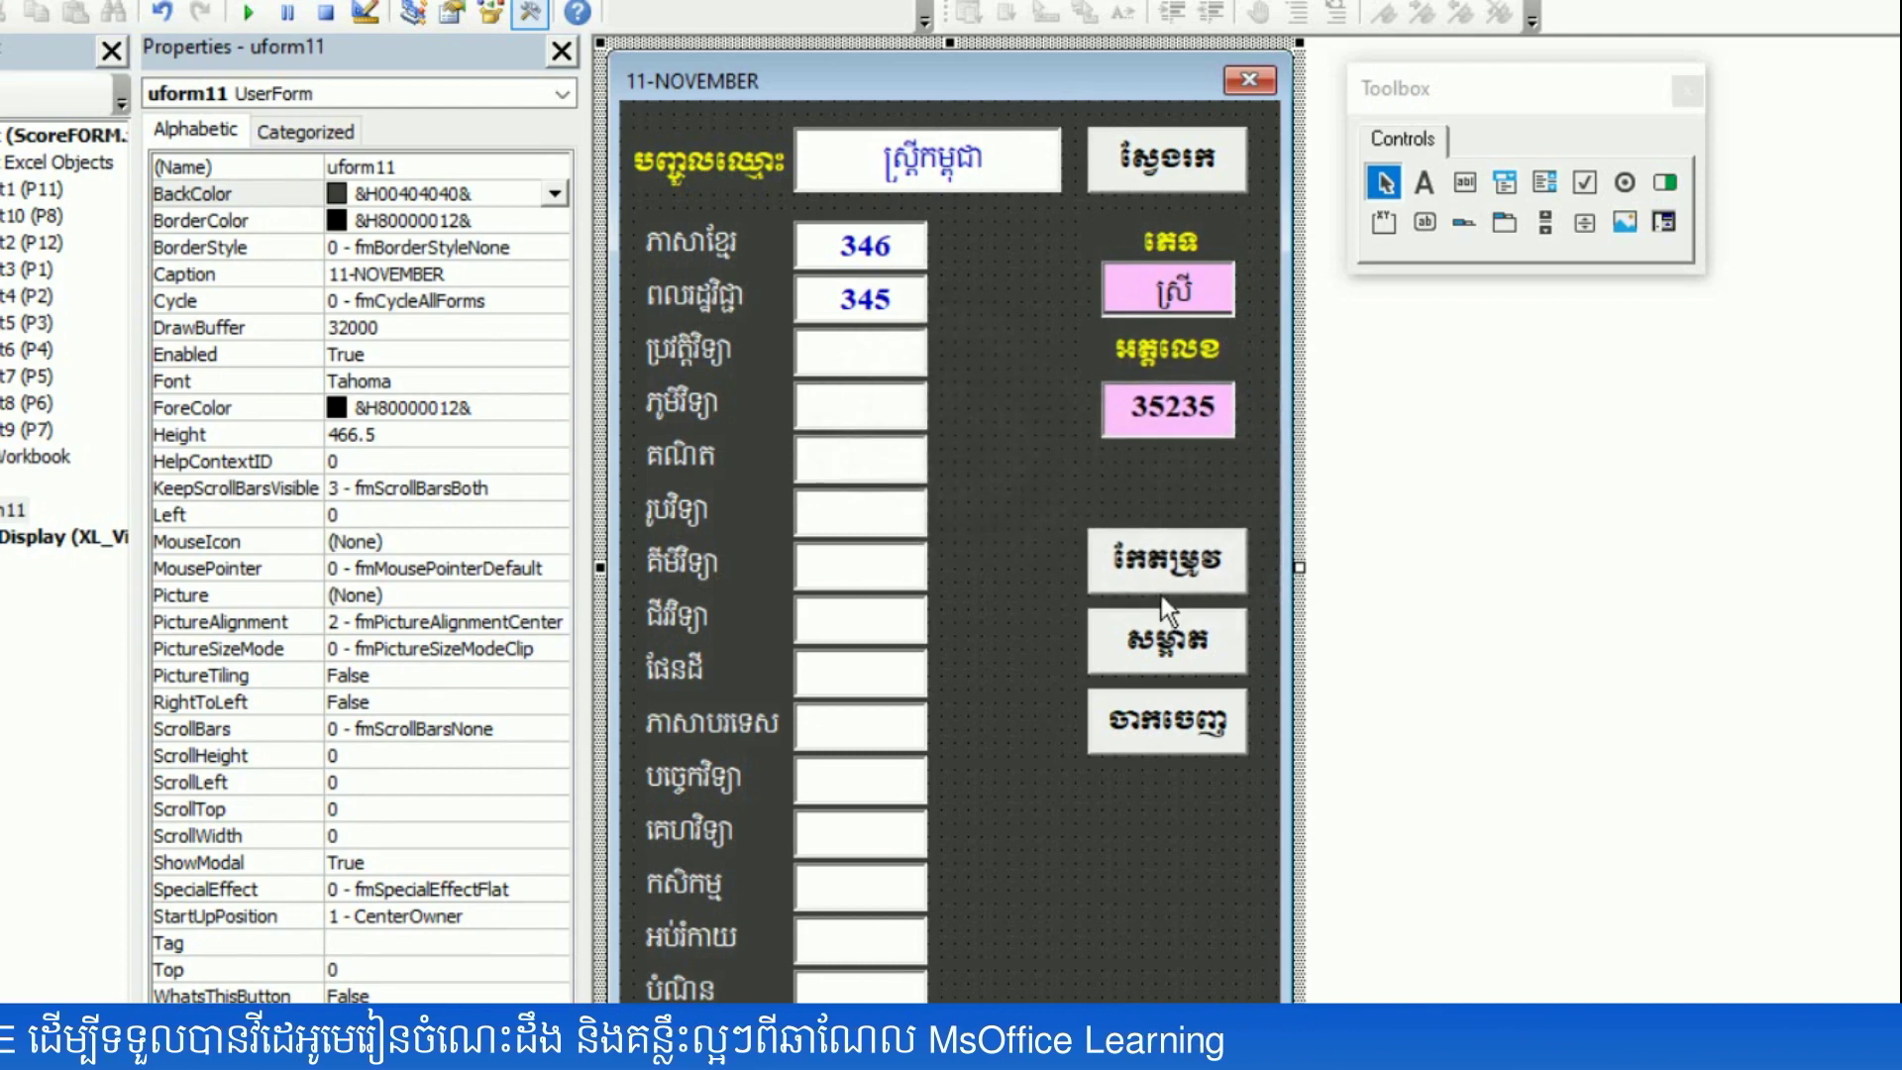
- Give the កែតម្រូវ button (CommandButton2) a blue BackColor from the Palette
click(1186, 584)
click(1185, 646)
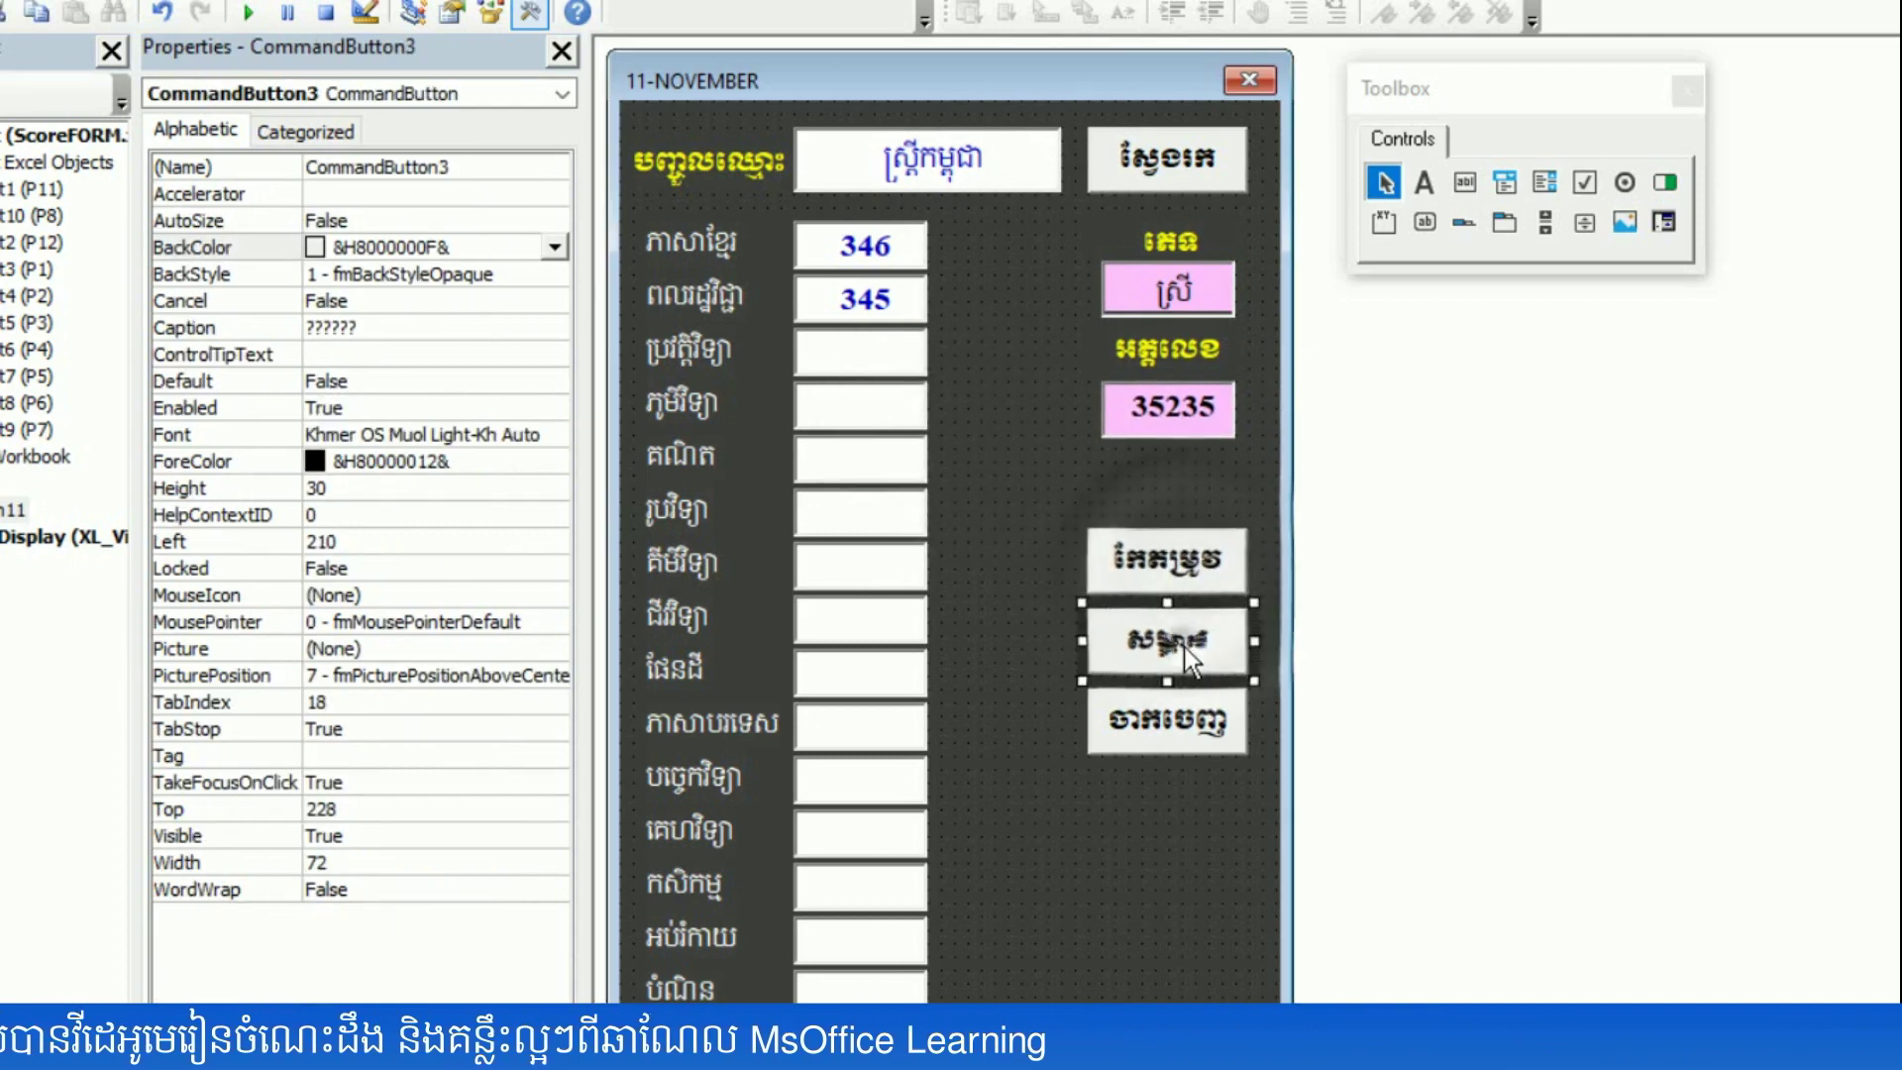
click(1171, 733)
click(1183, 569)
click(1180, 644)
click(1183, 583)
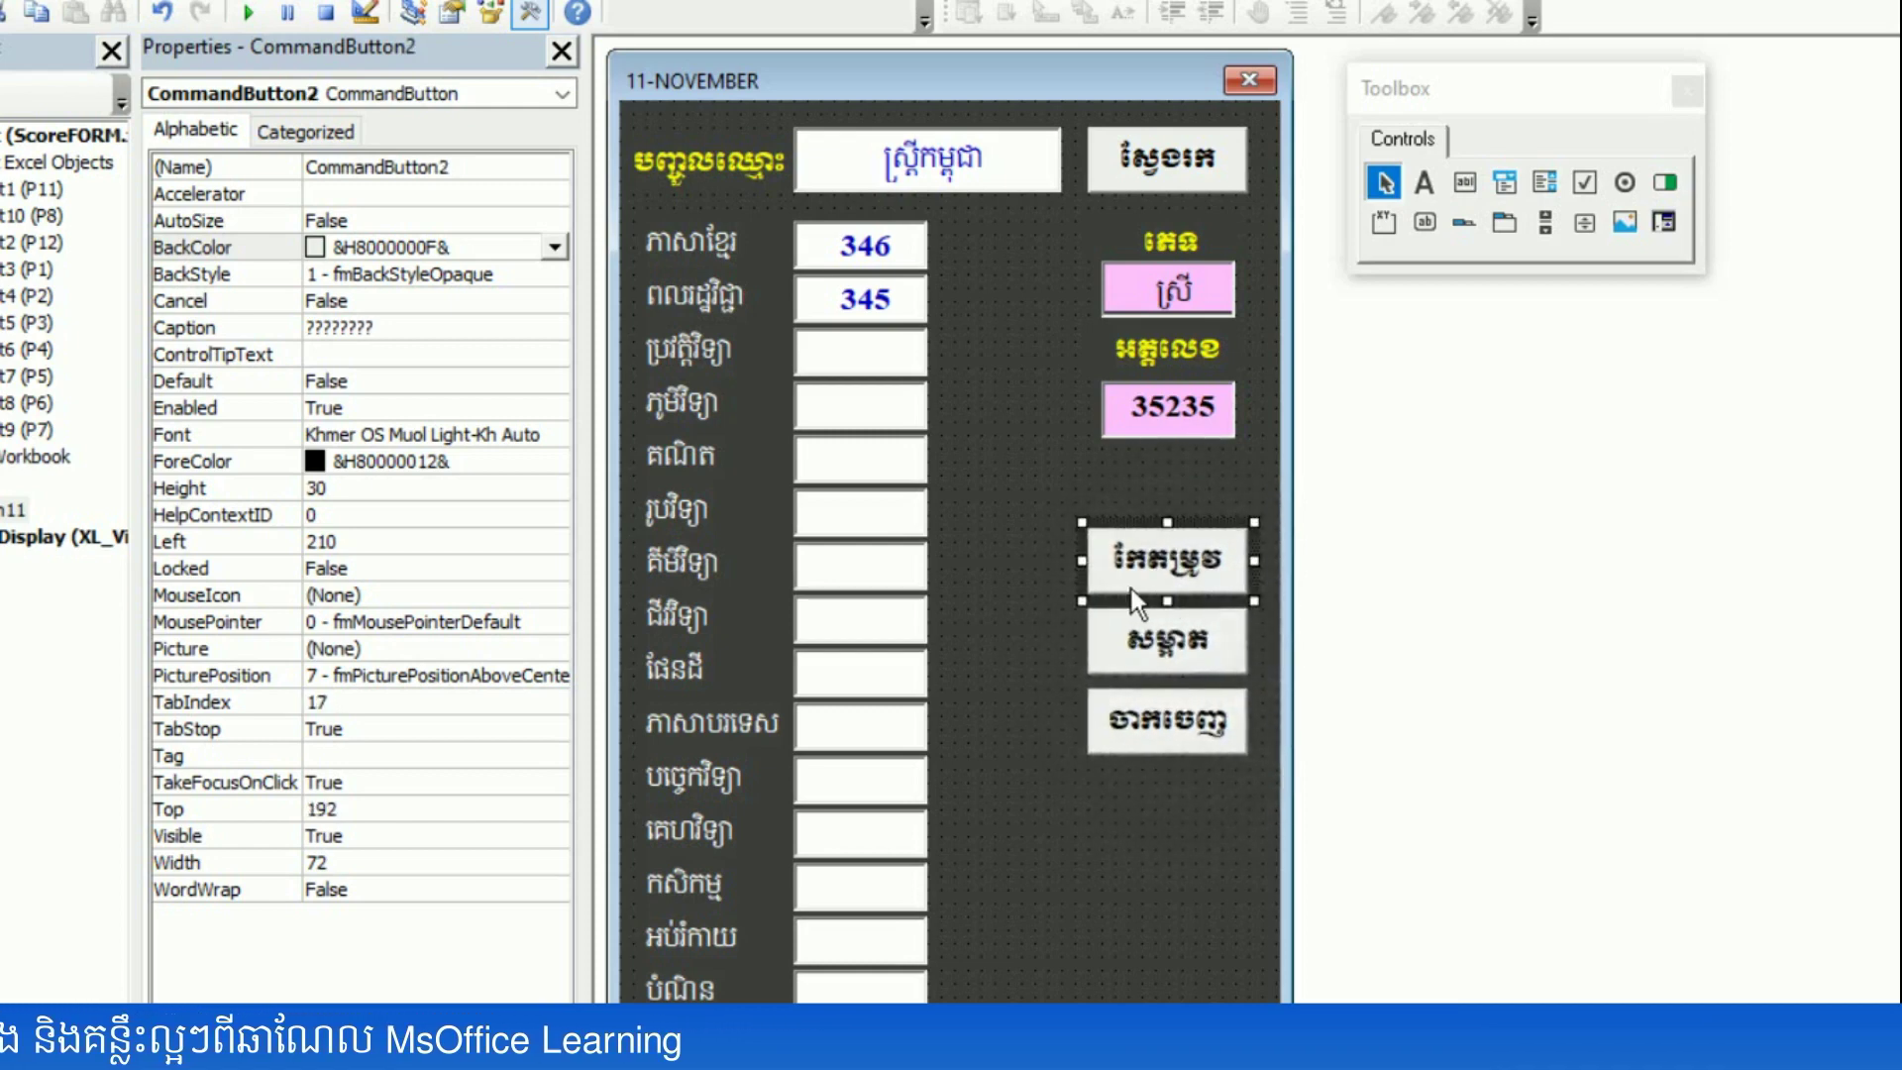
click(244, 247)
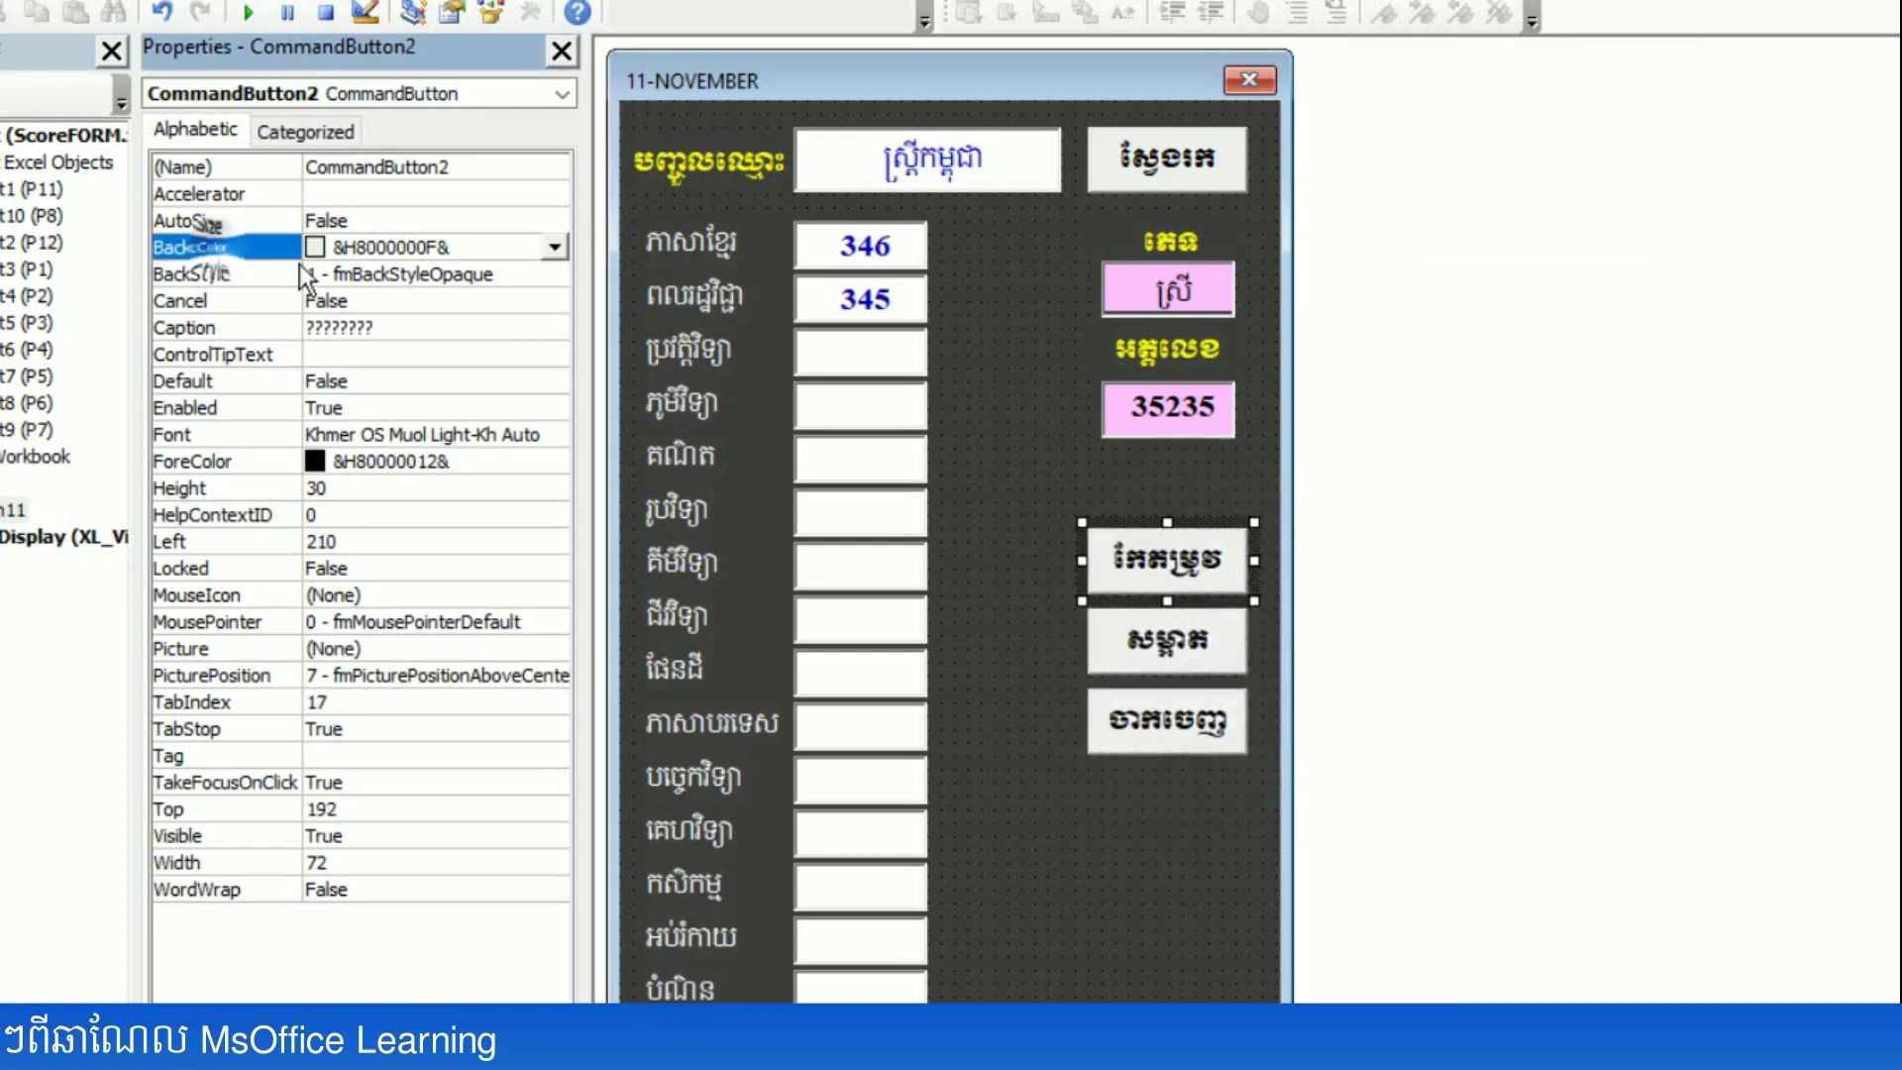
click(556, 246)
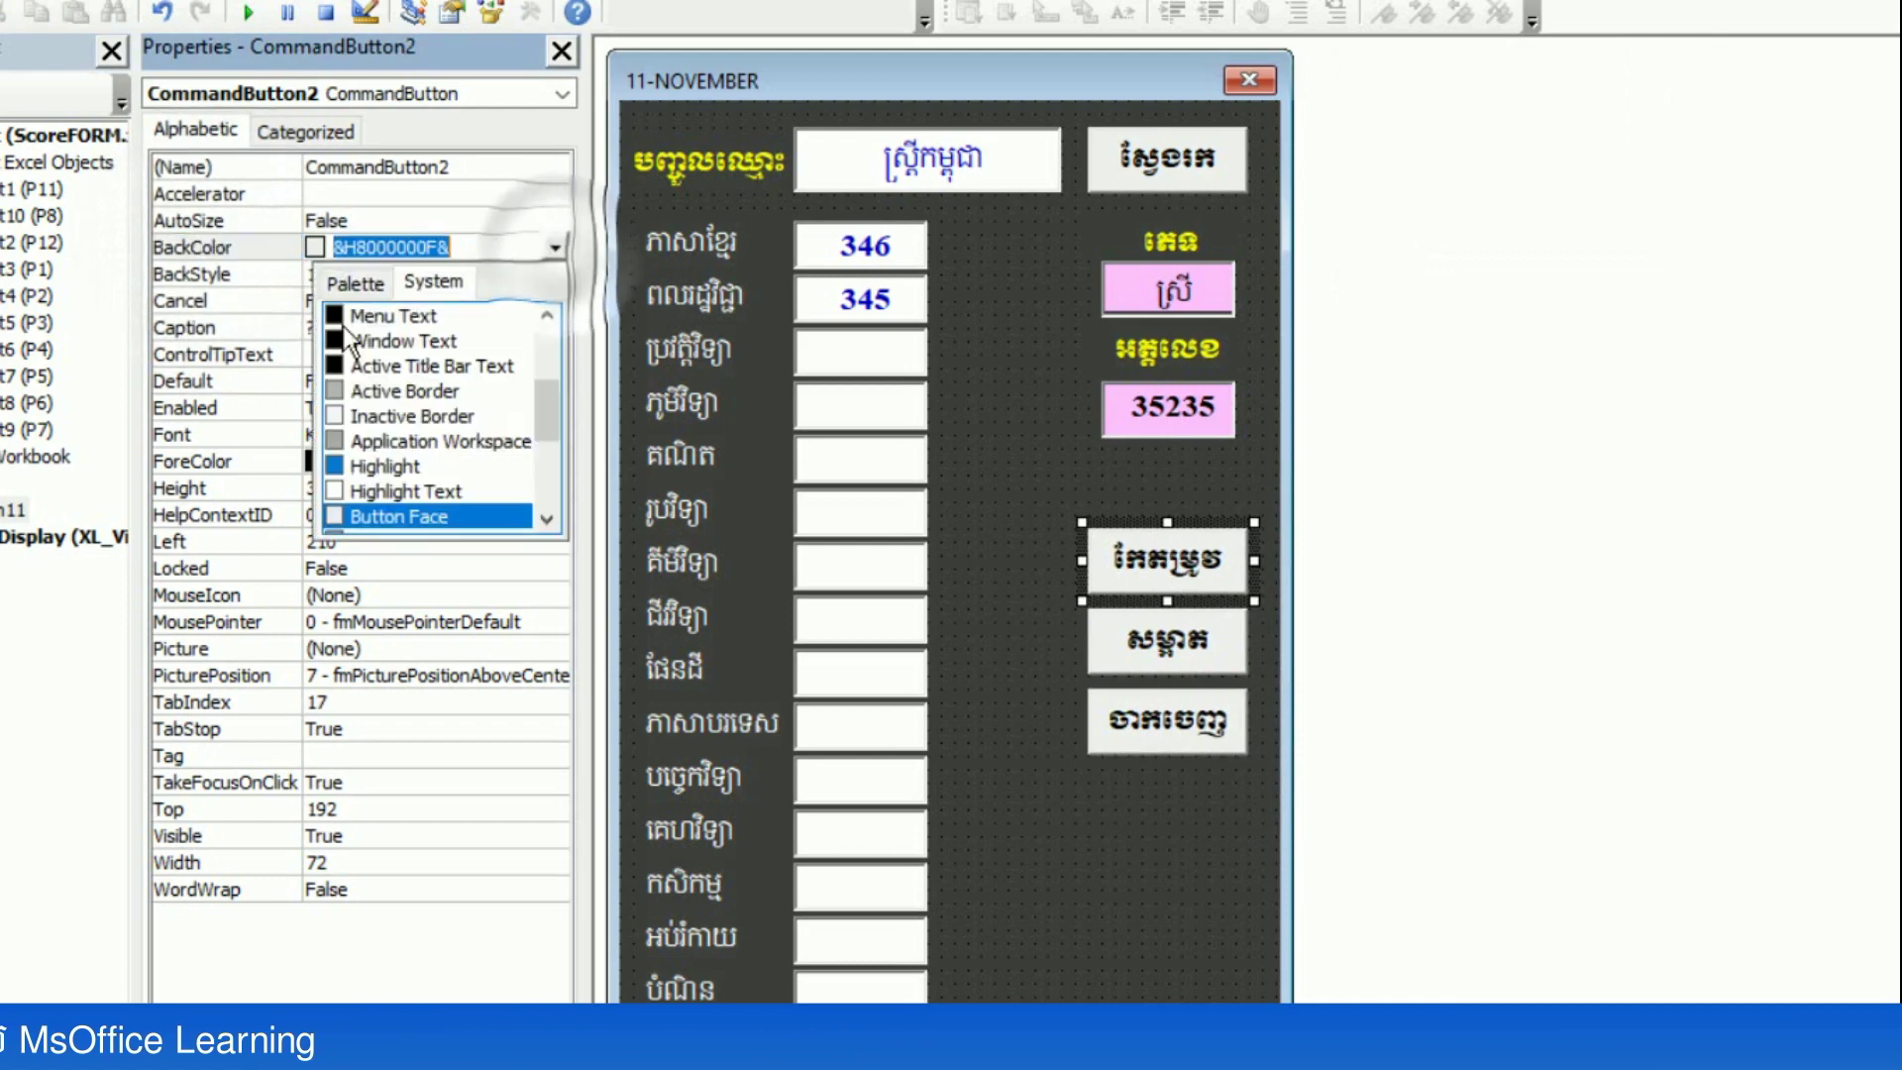
click(357, 283)
click(515, 373)
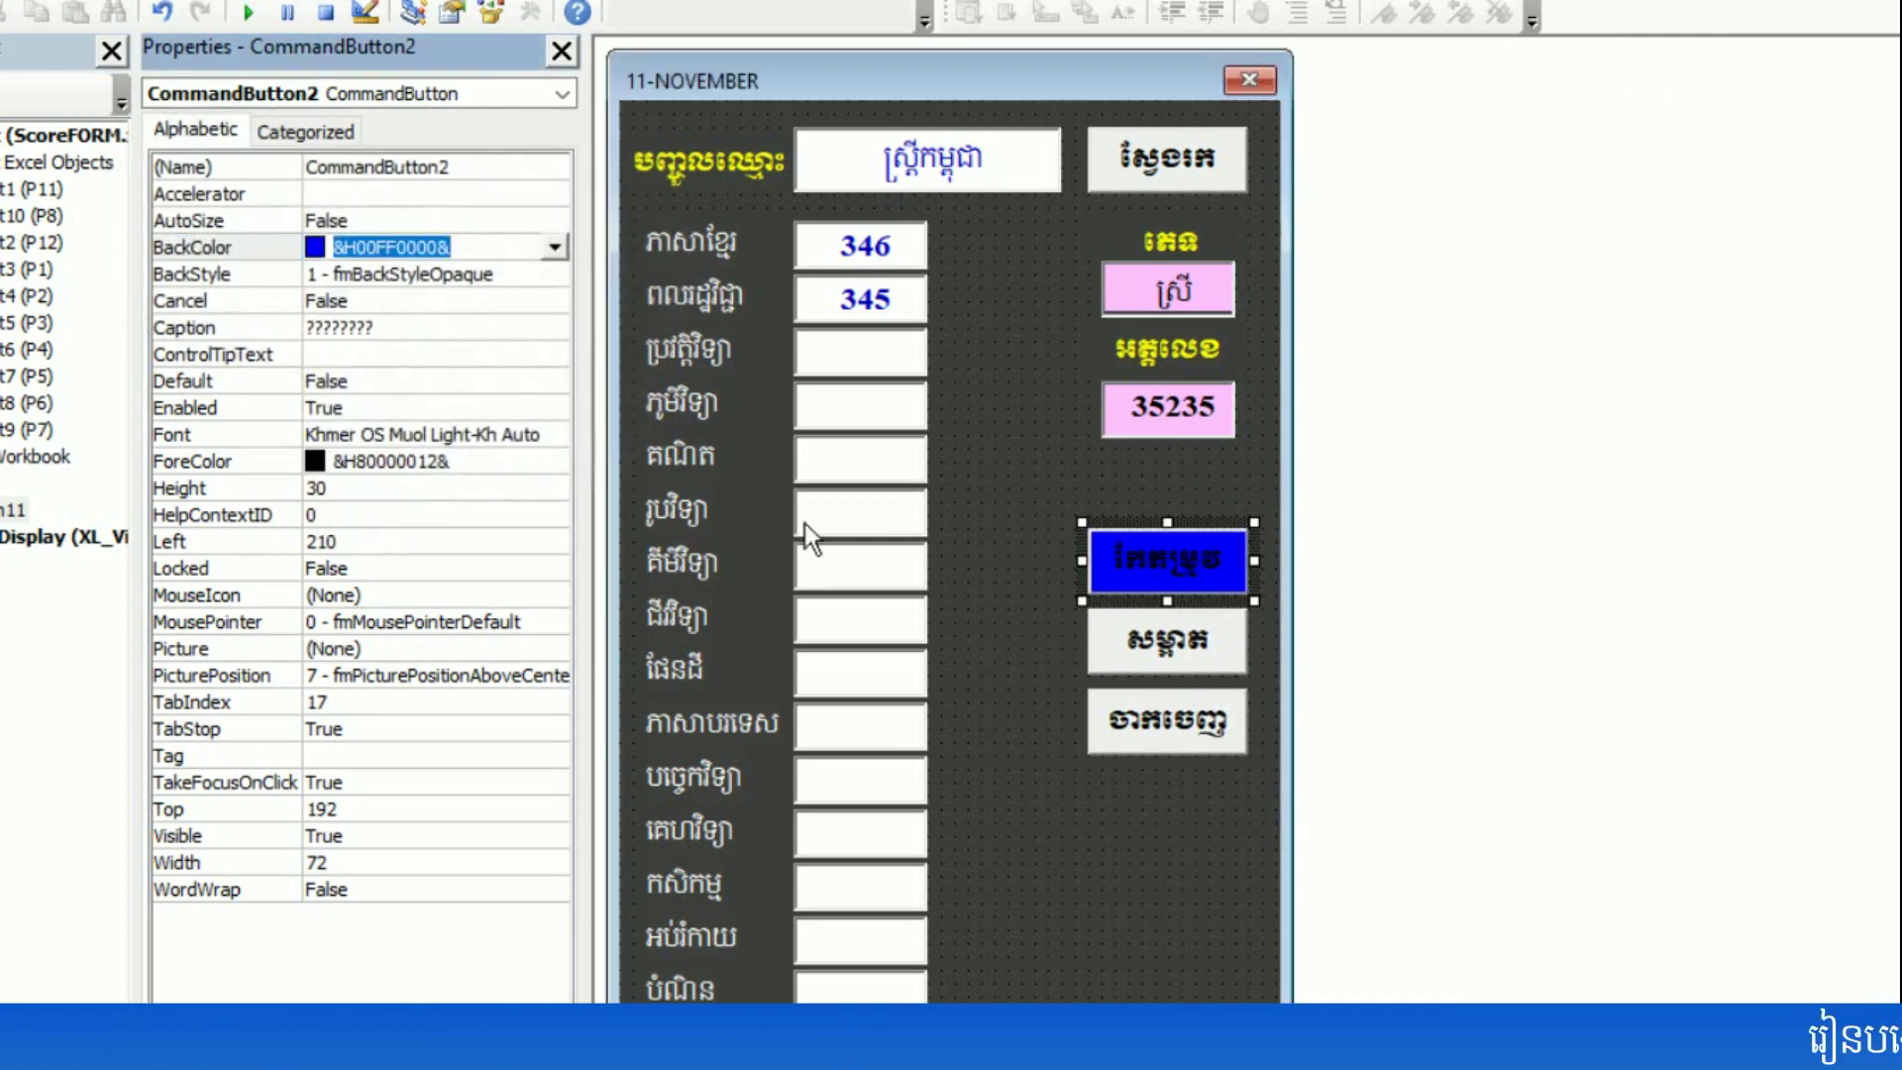
- Change the កែតម្រូវ button's BackColor to light grey &H00E0E0E0&
click(1042, 659)
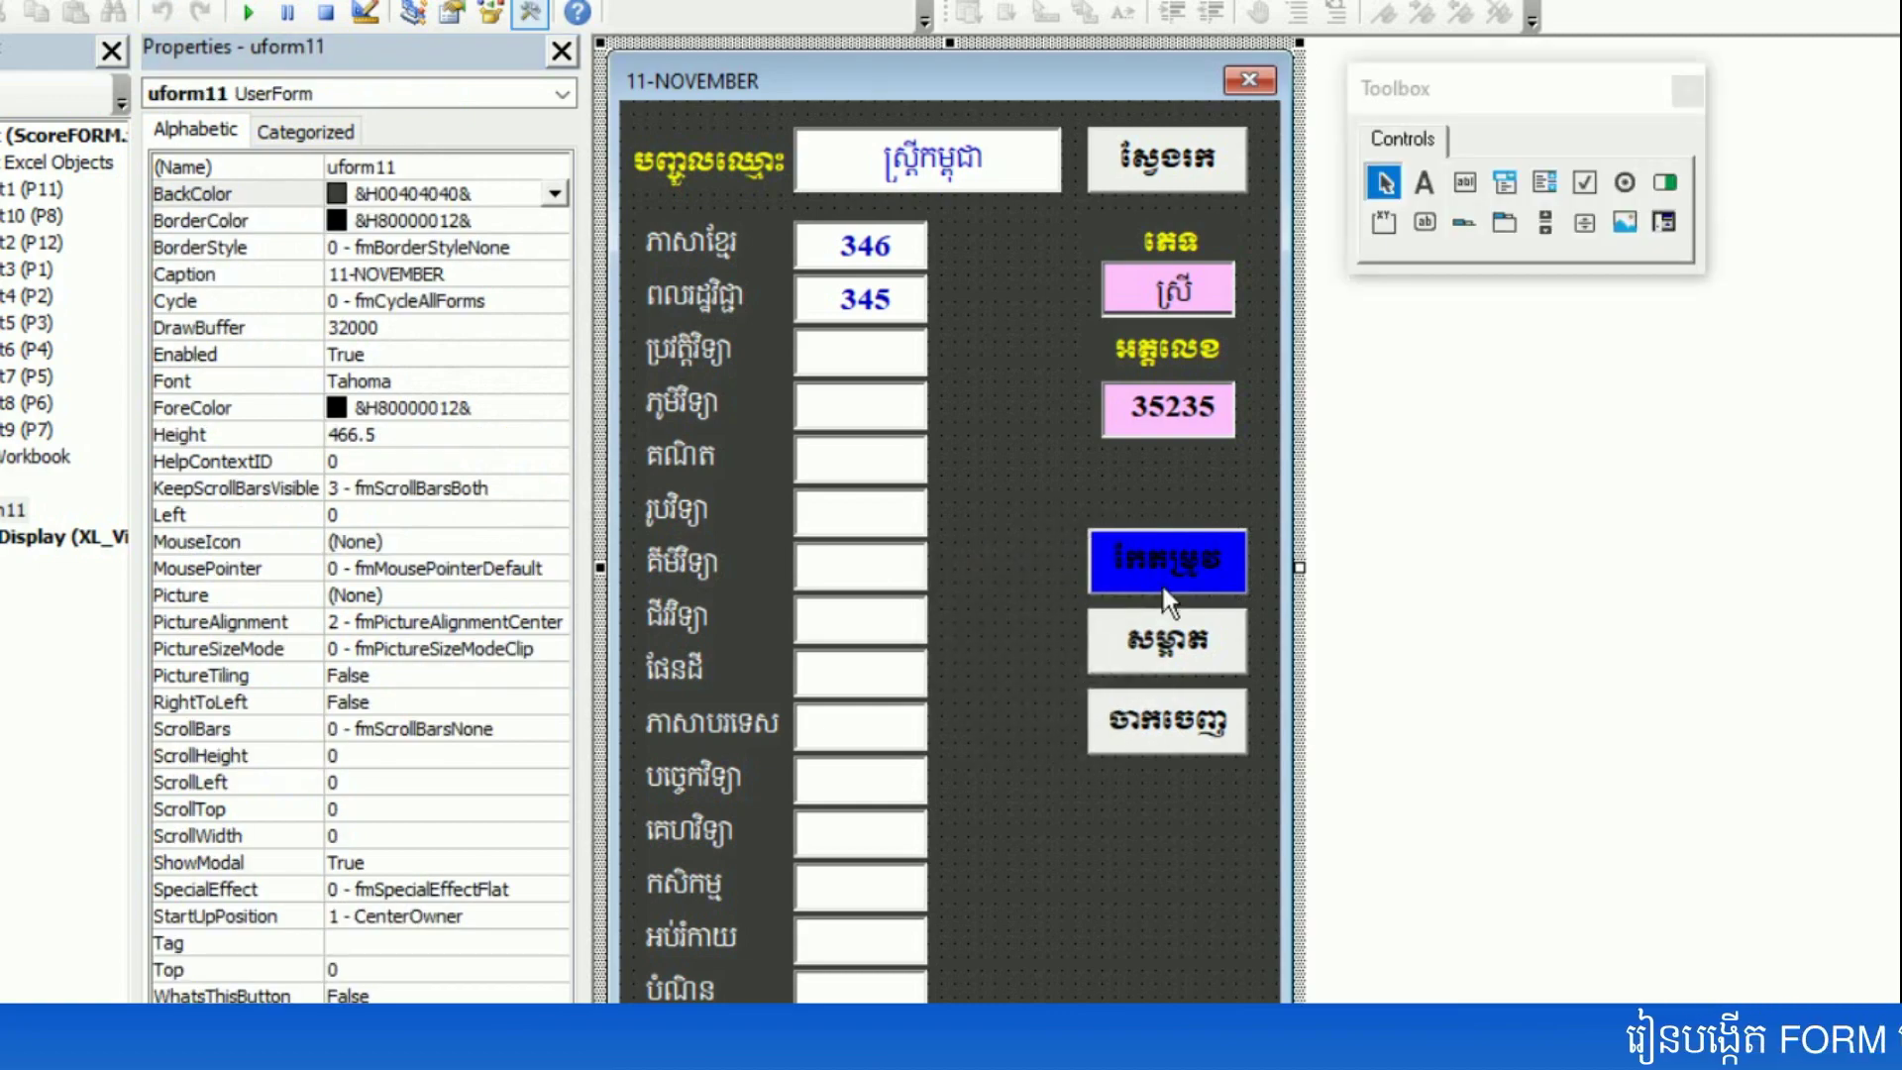
click(1163, 584)
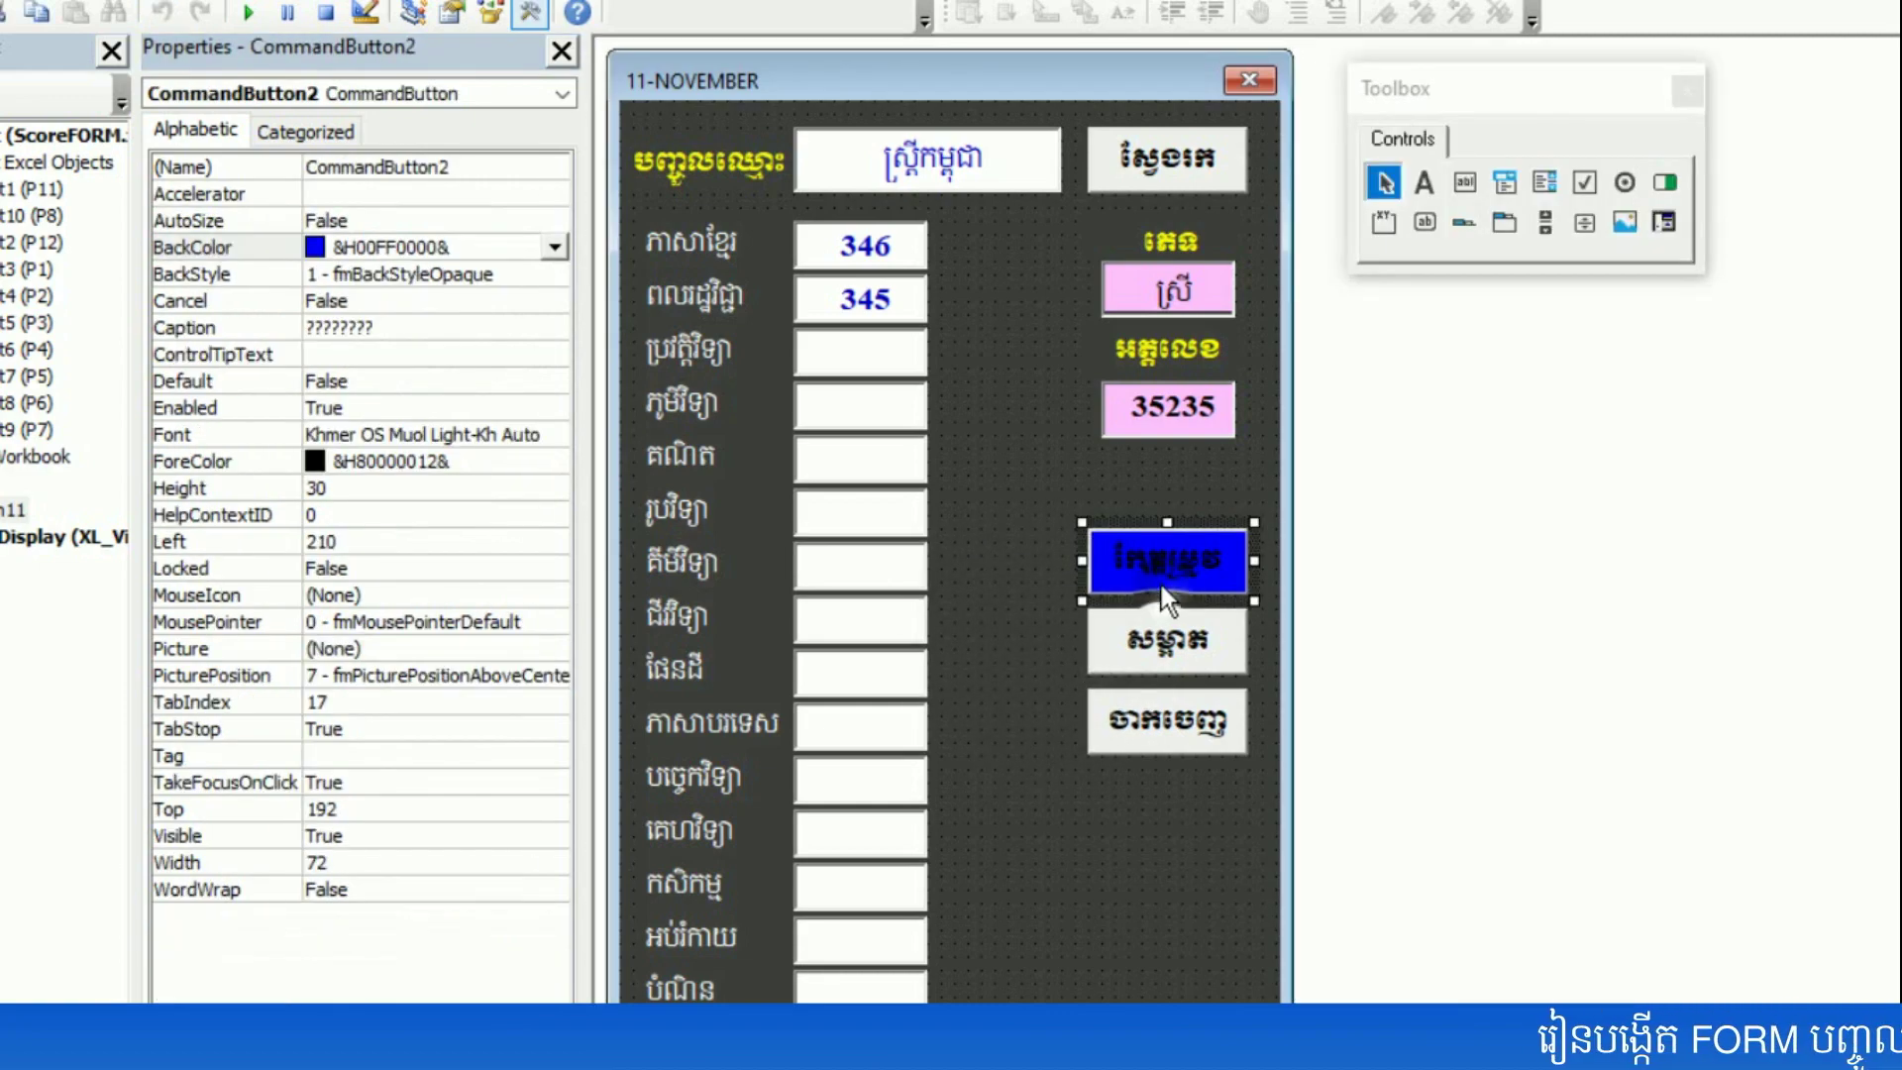
click(556, 249)
click(343, 348)
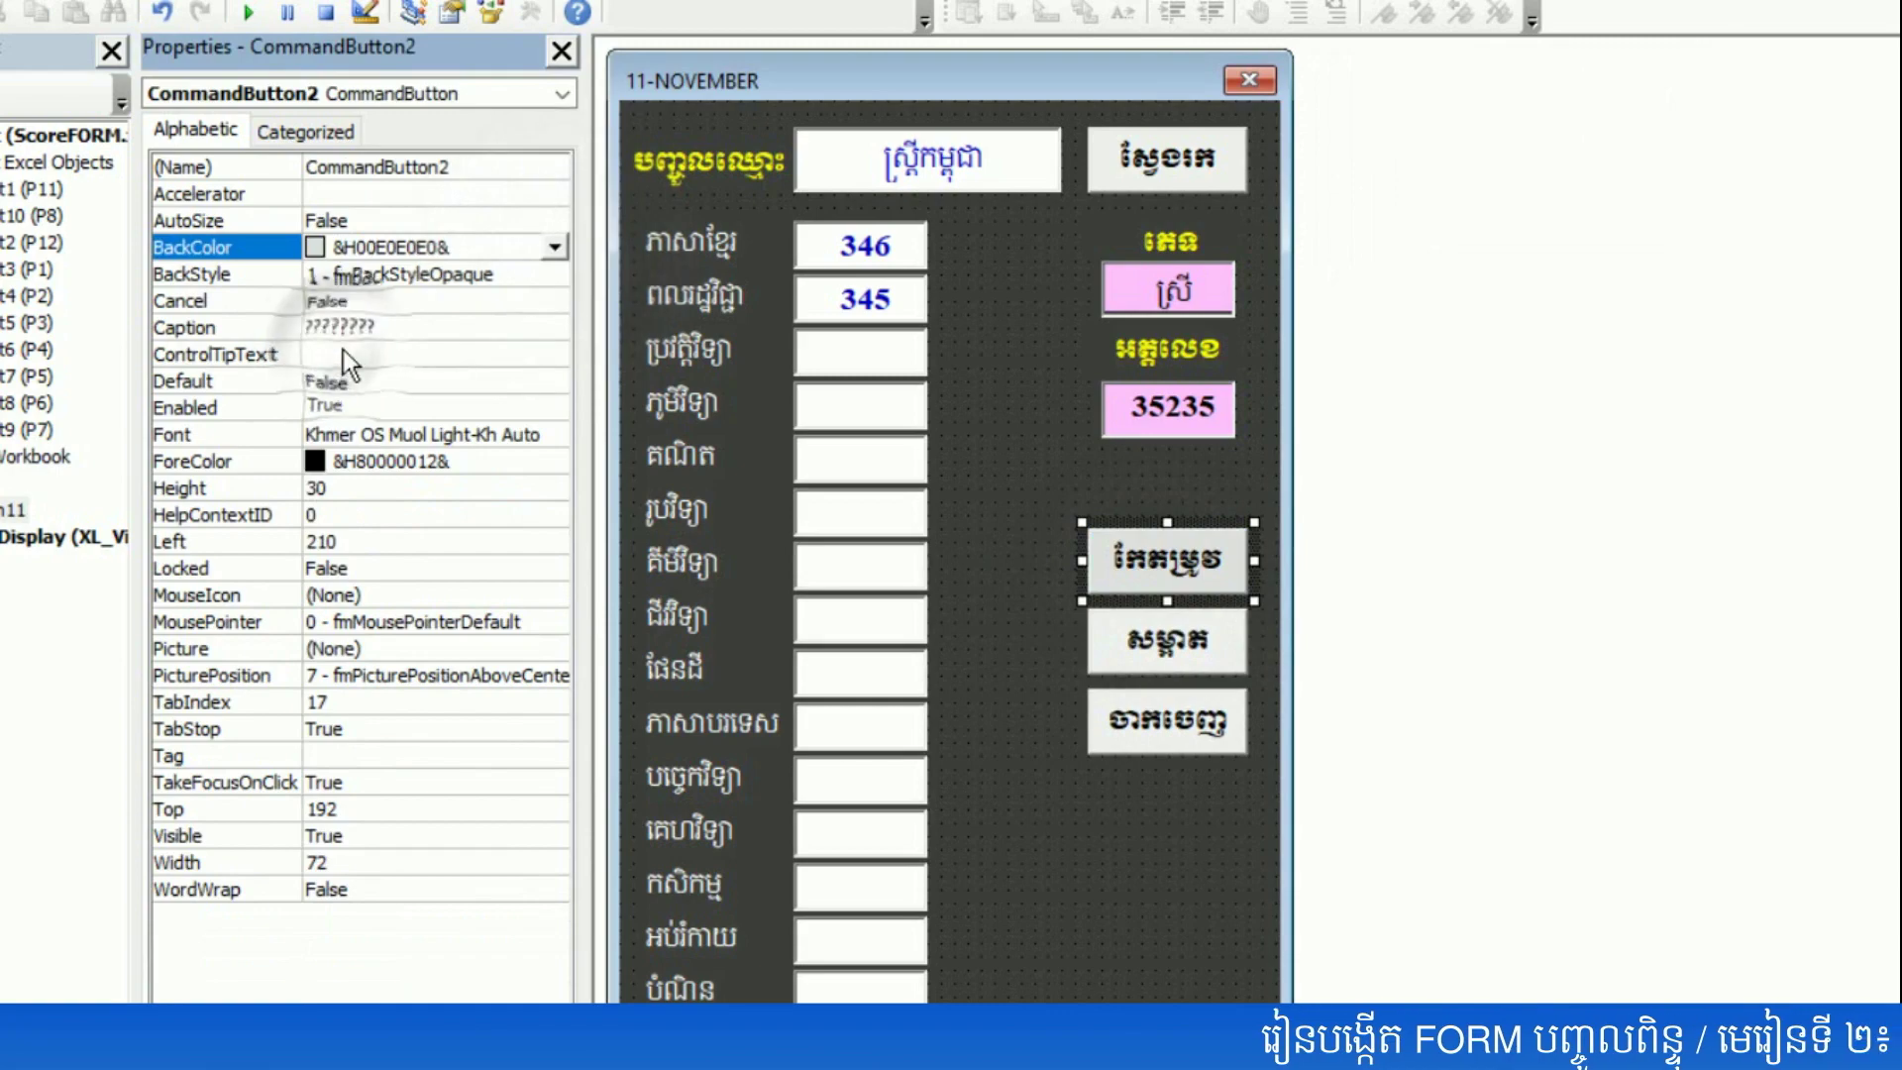
click(1128, 788)
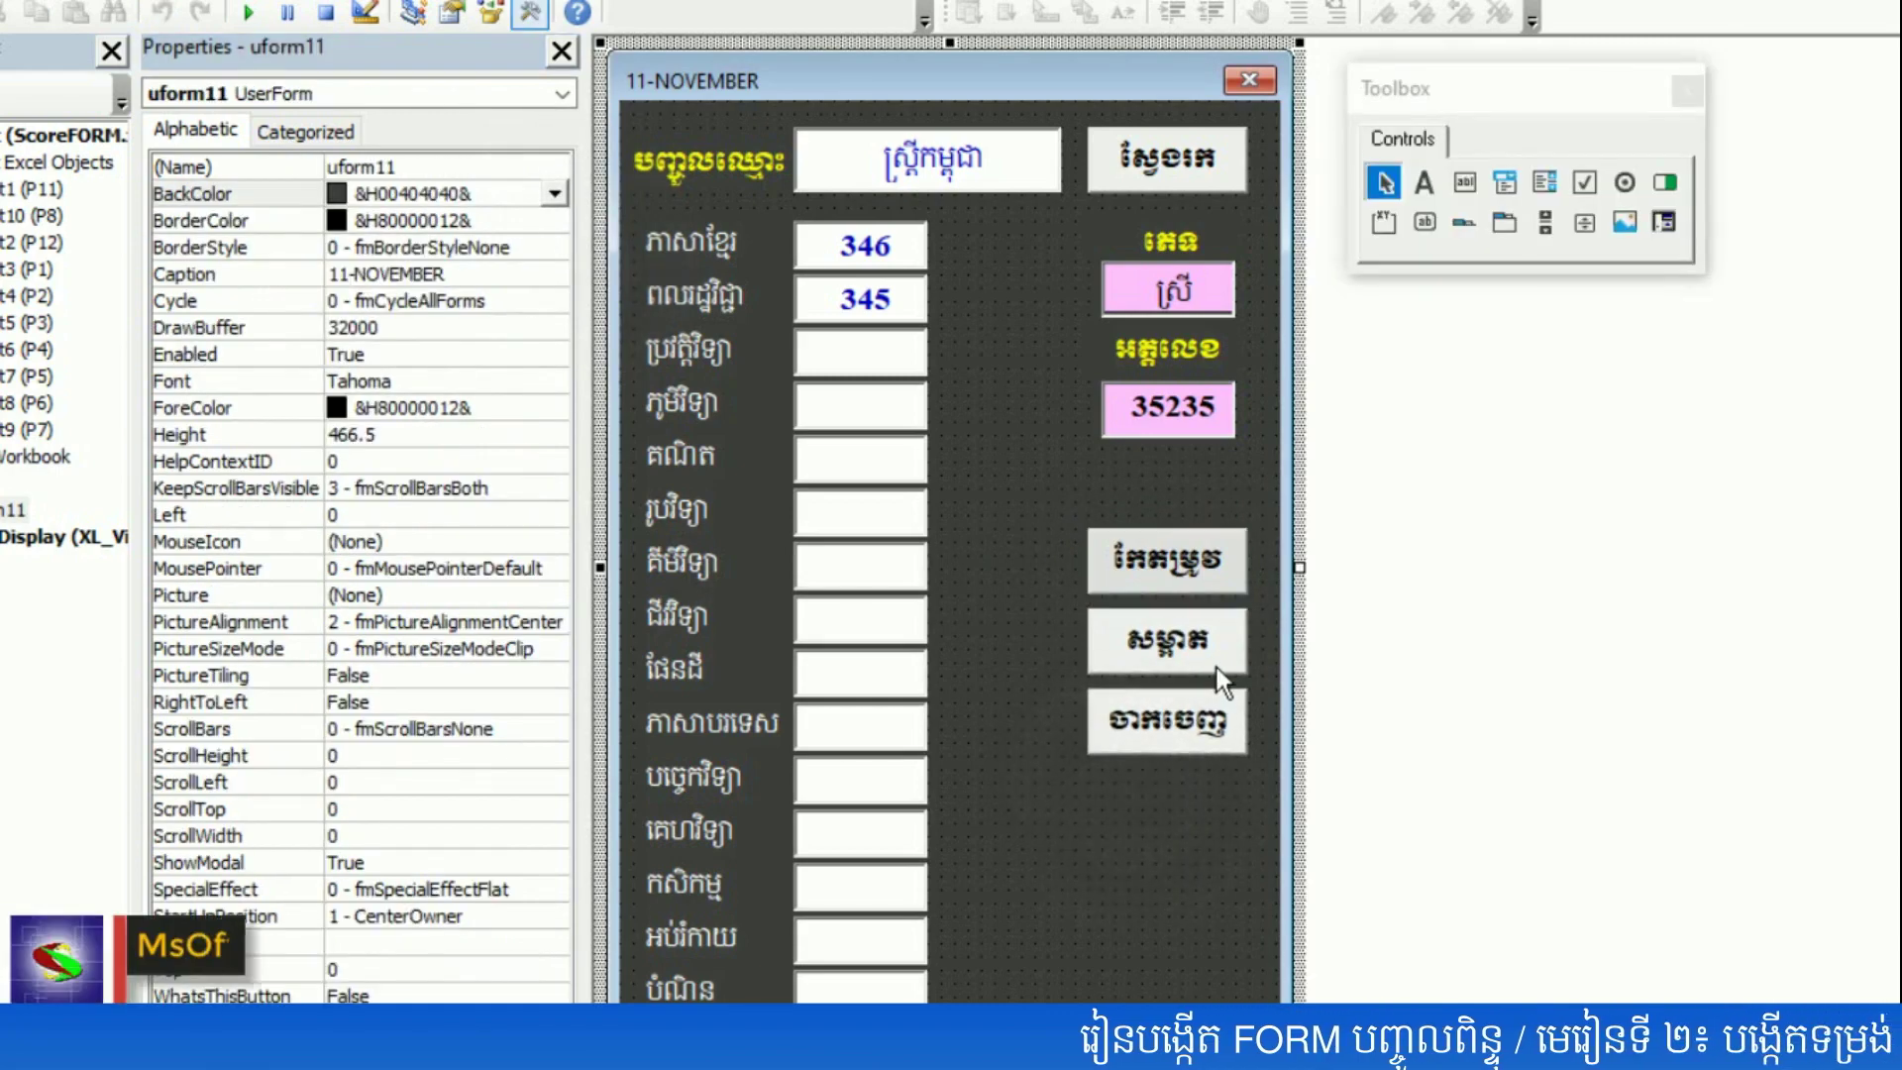
- Set the សម្អាត button's ForeColor to blue from the Palette
click(1216, 666)
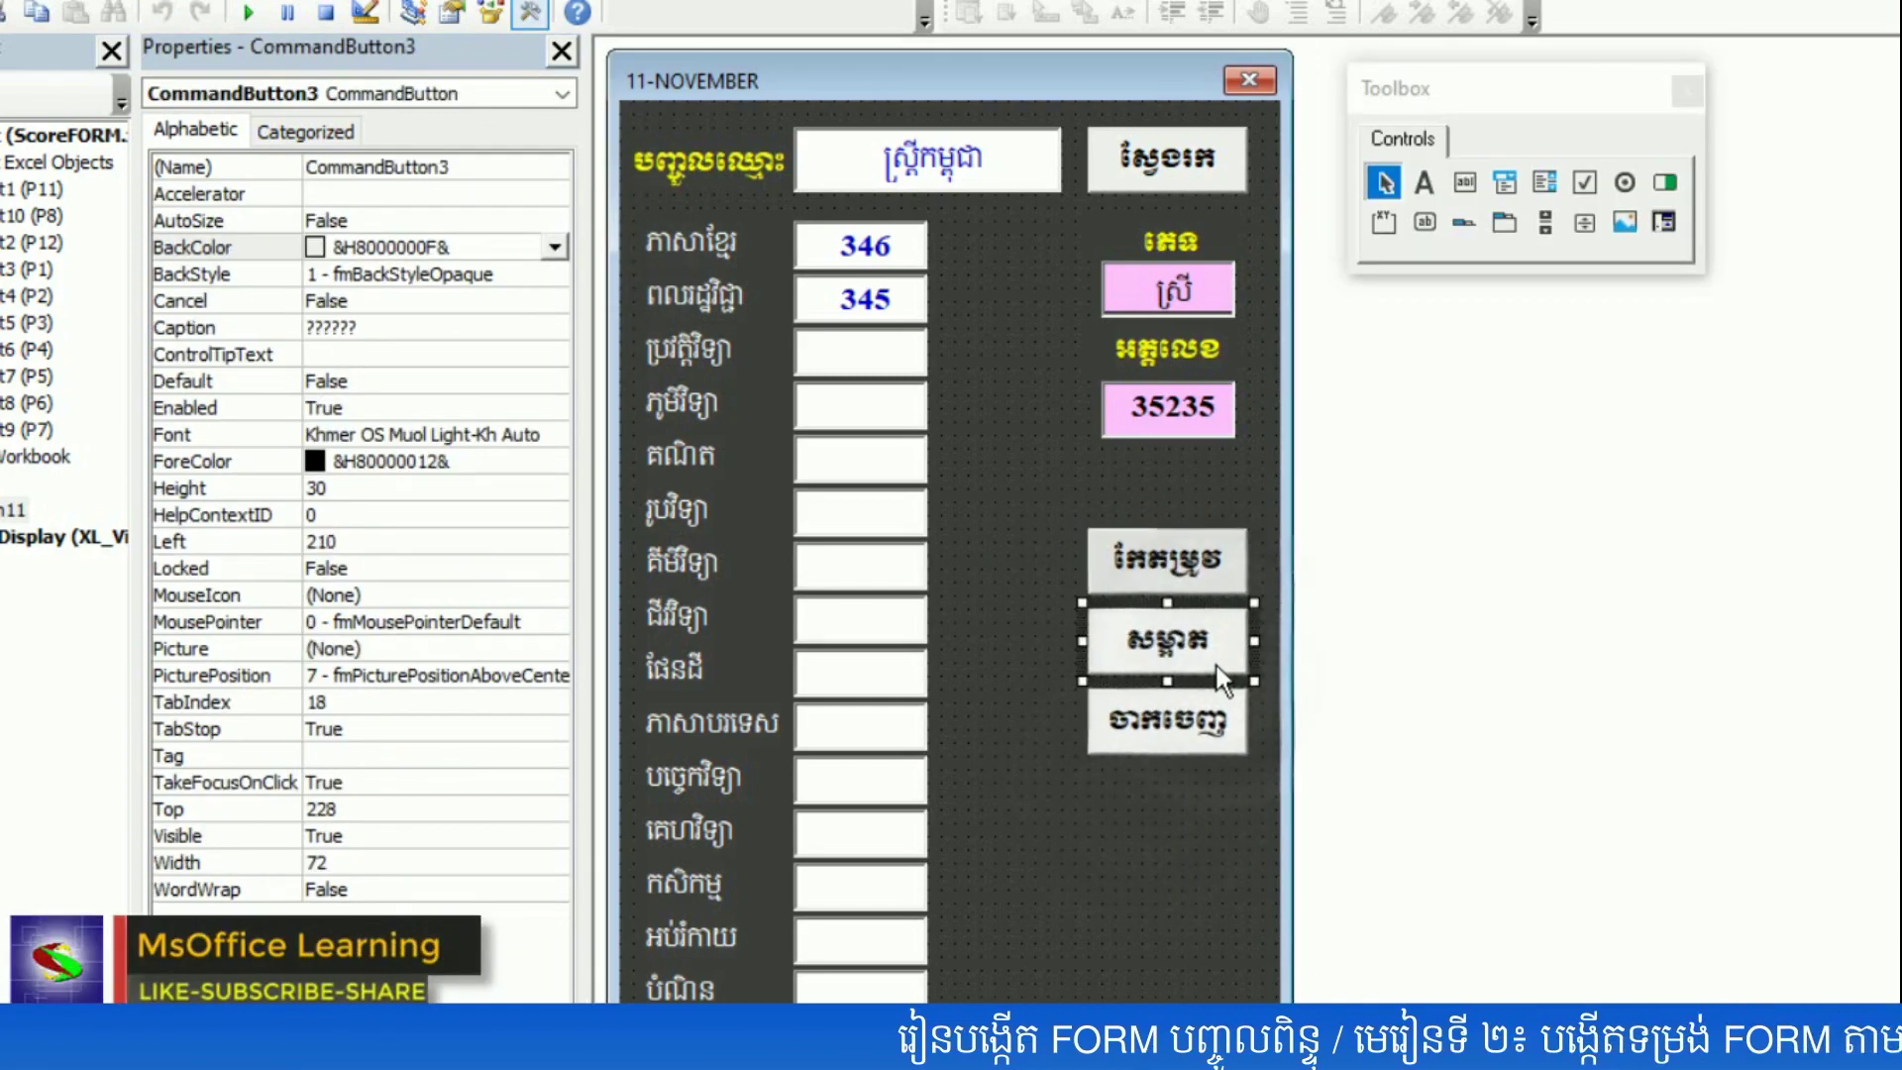
click(438, 462)
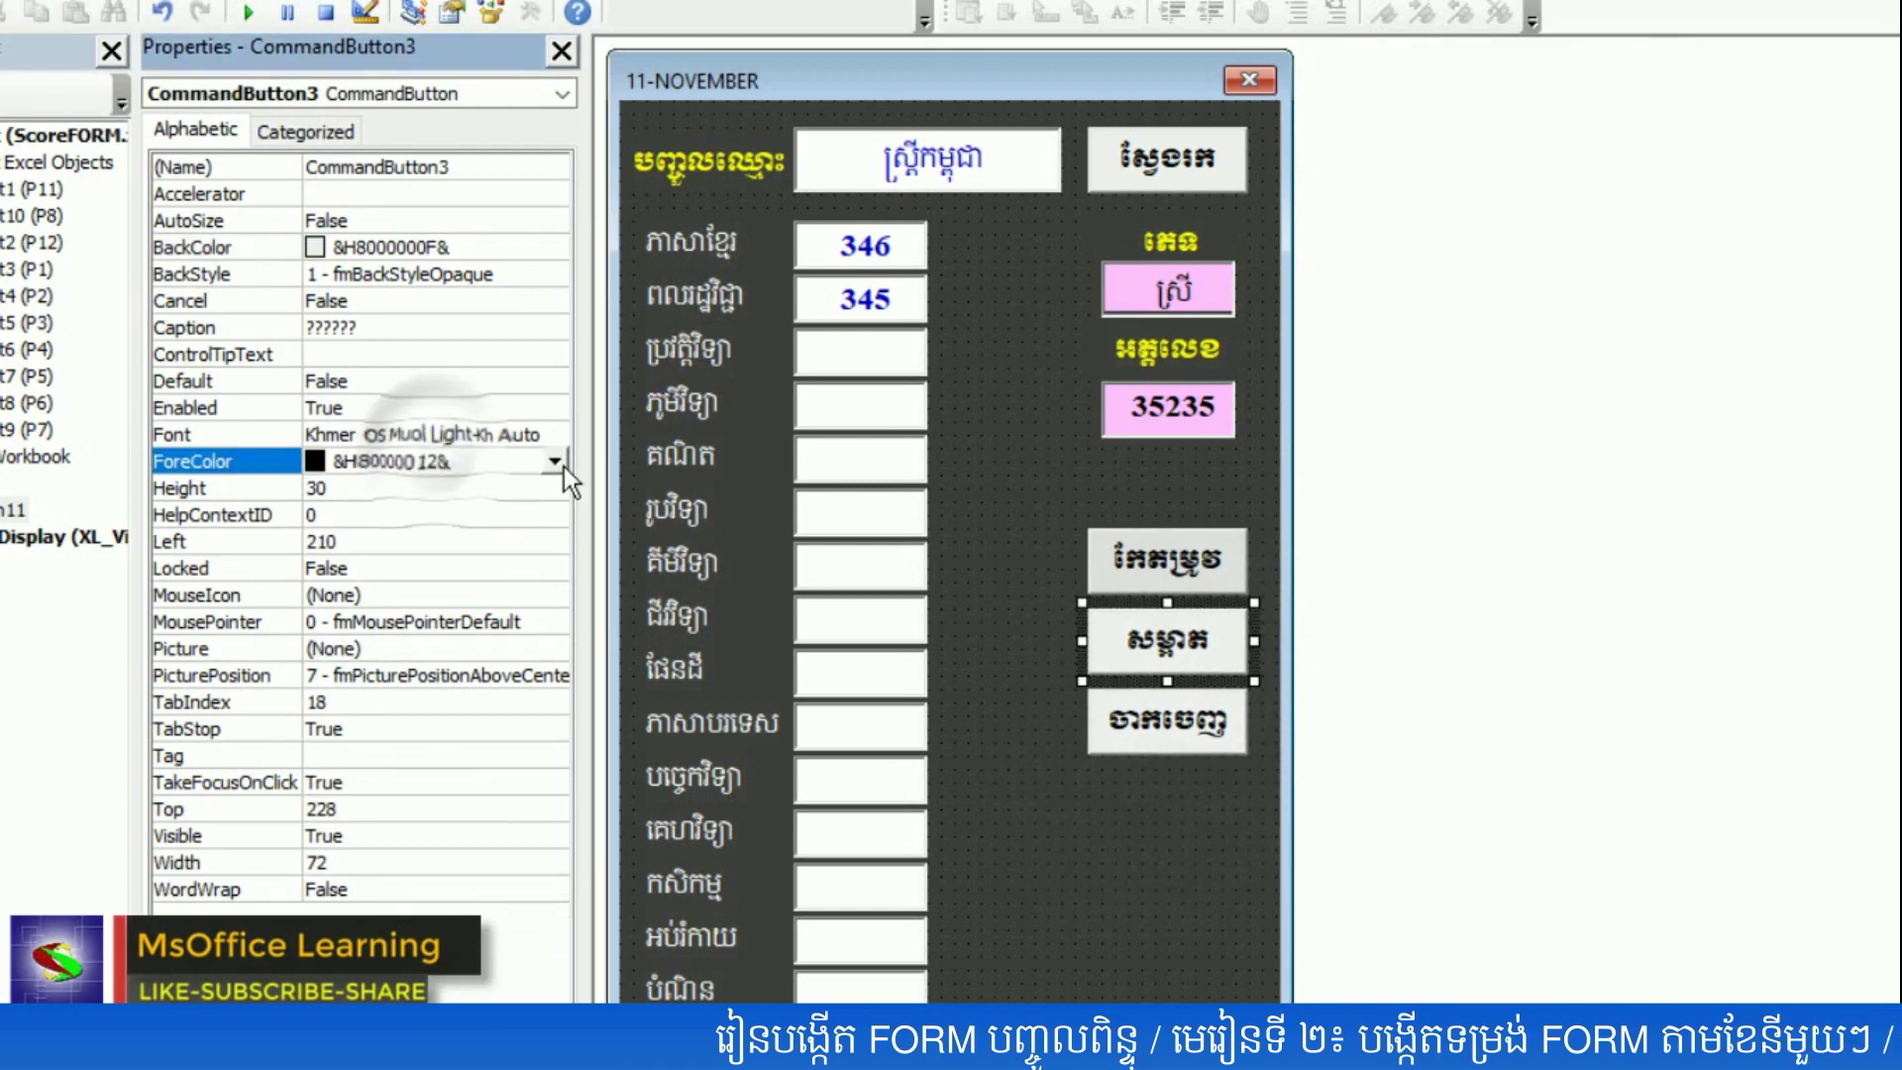
click(556, 461)
click(352, 499)
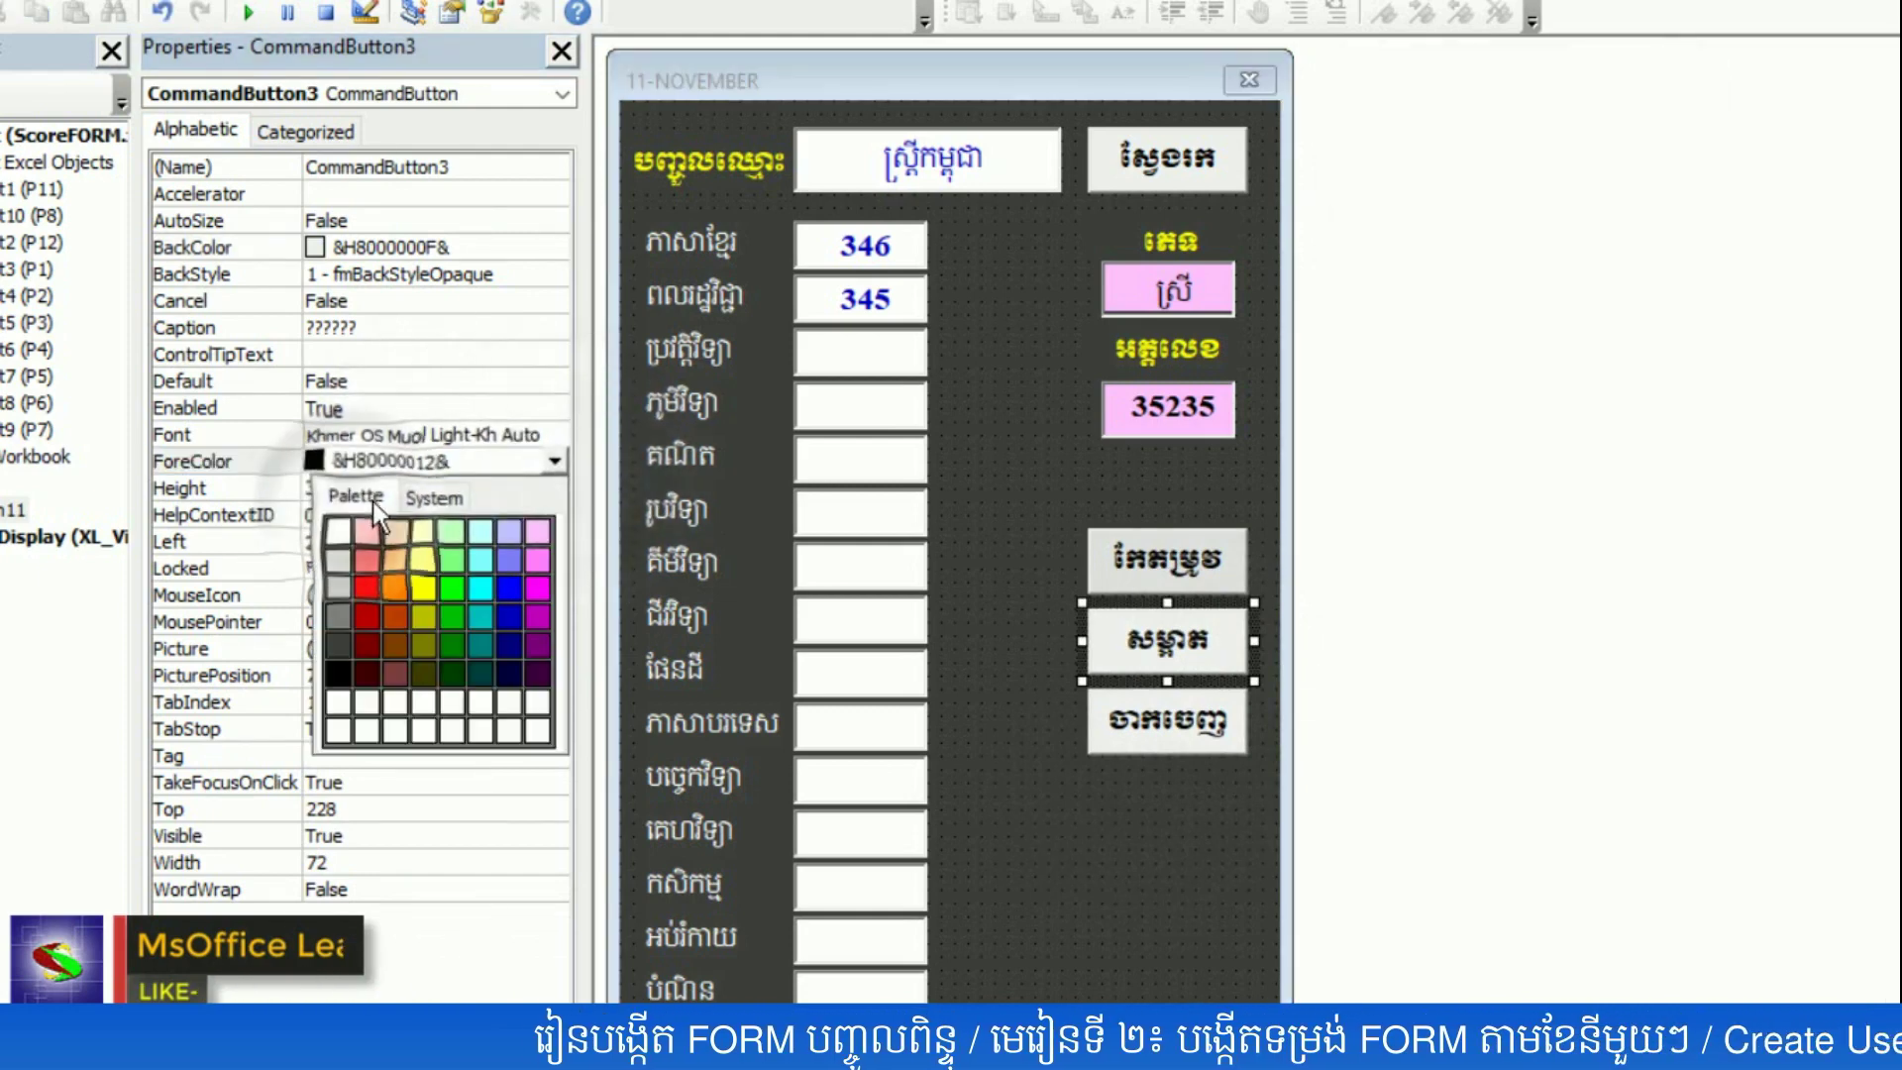
click(517, 585)
click(1191, 901)
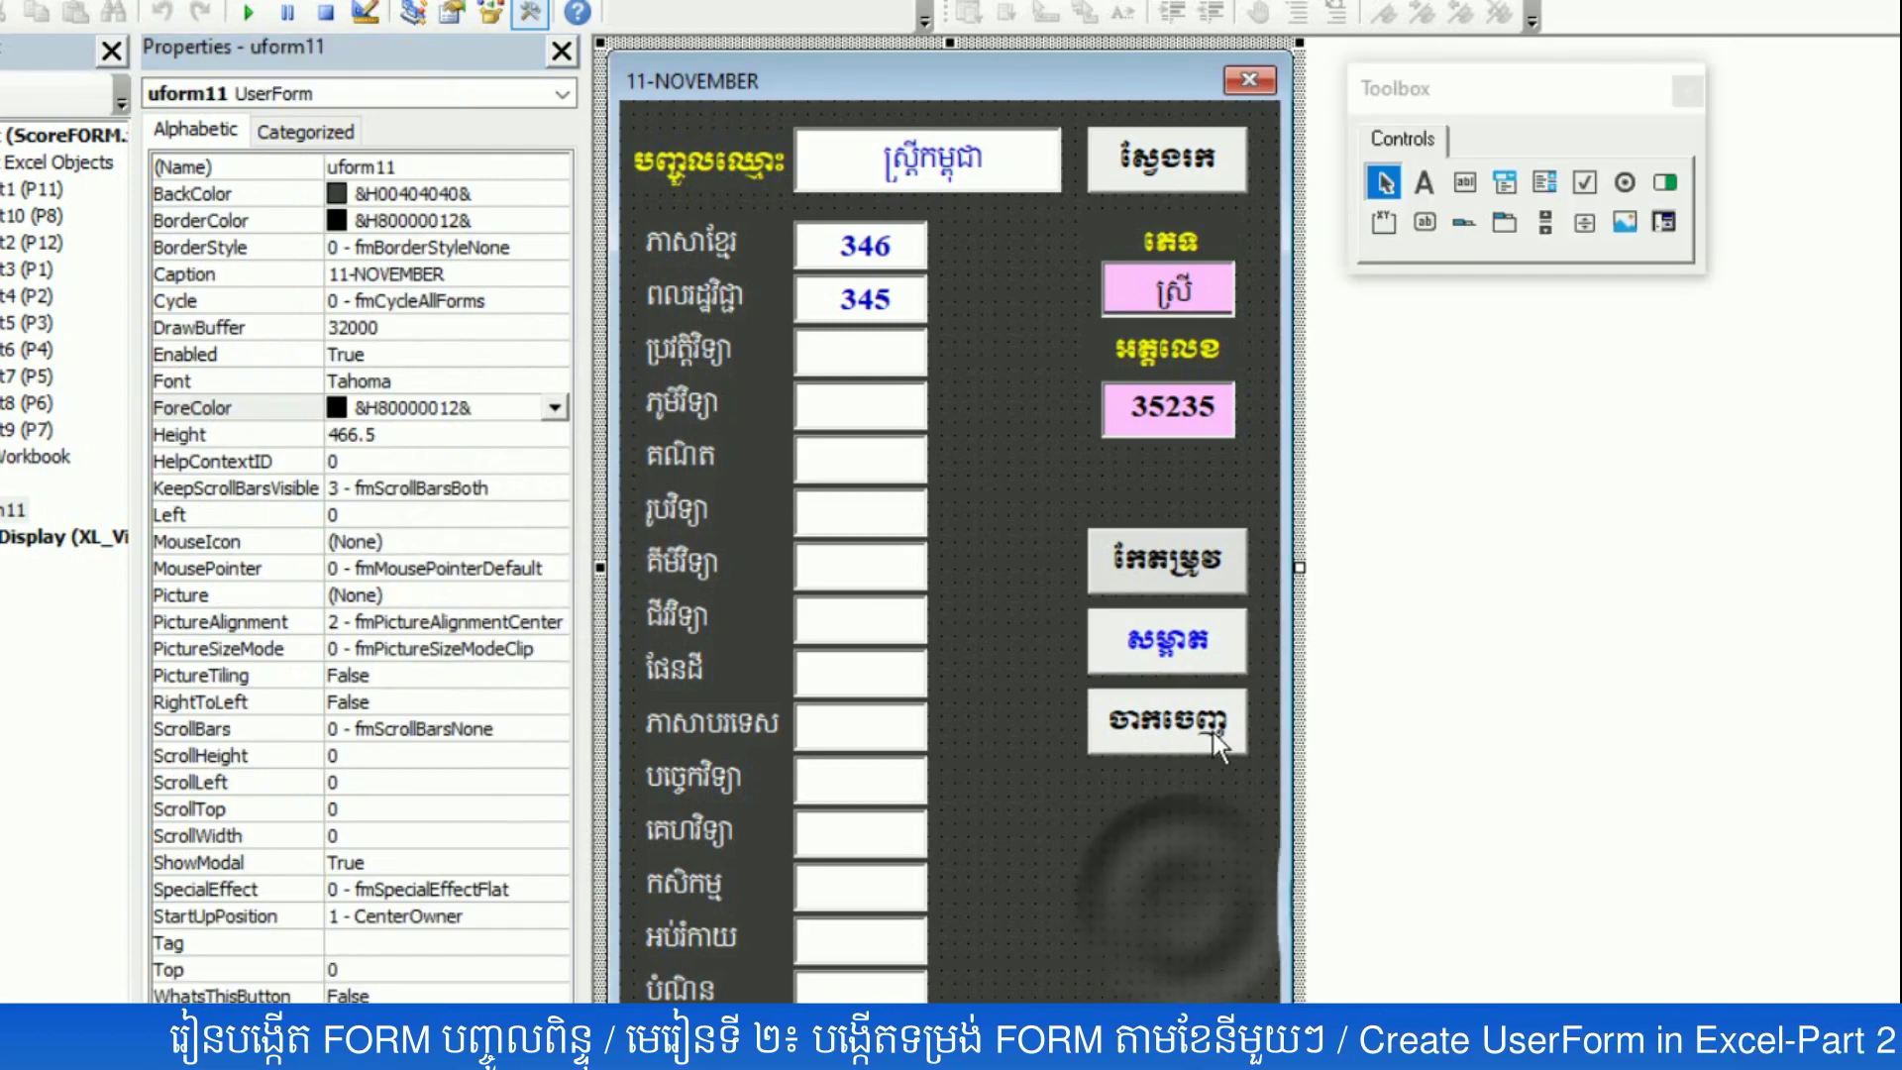
- Set the ចាកចេញ button's ForeColor to red
click(1213, 733)
click(559, 462)
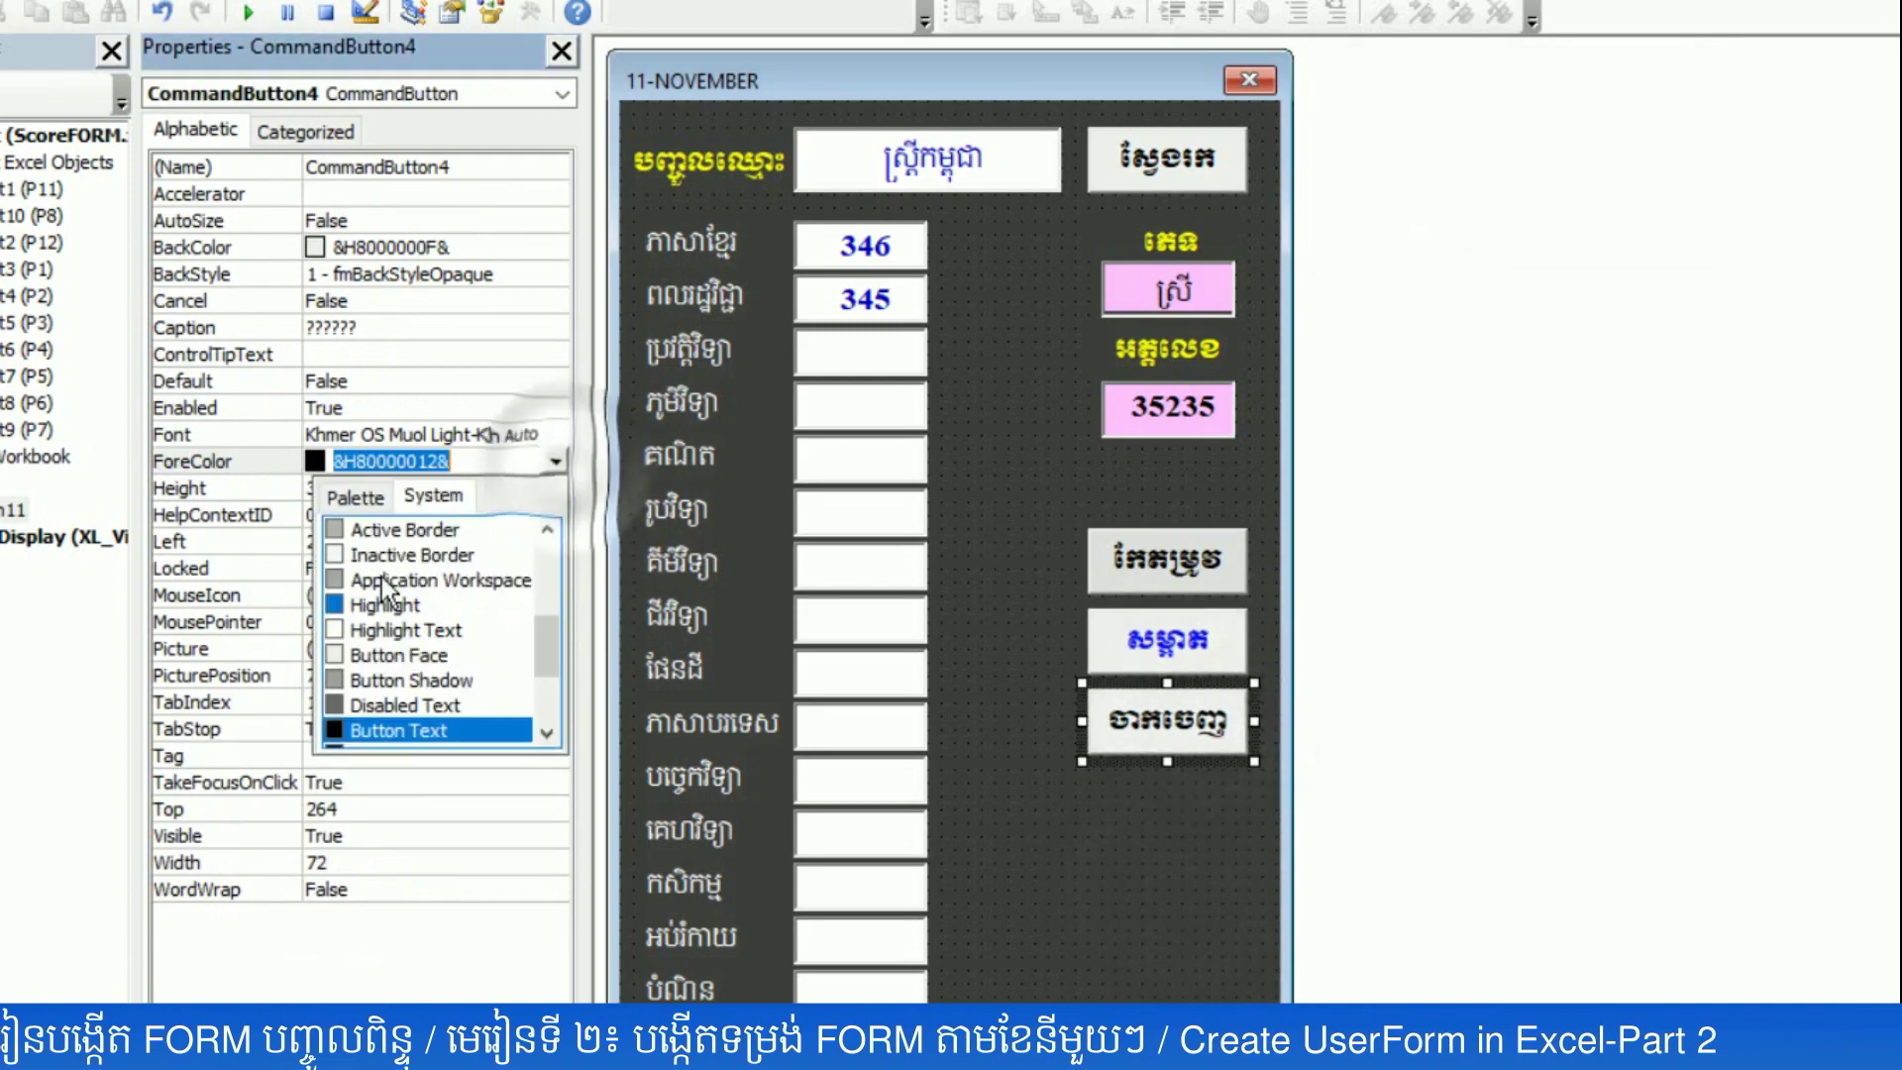
click(355, 497)
click(366, 586)
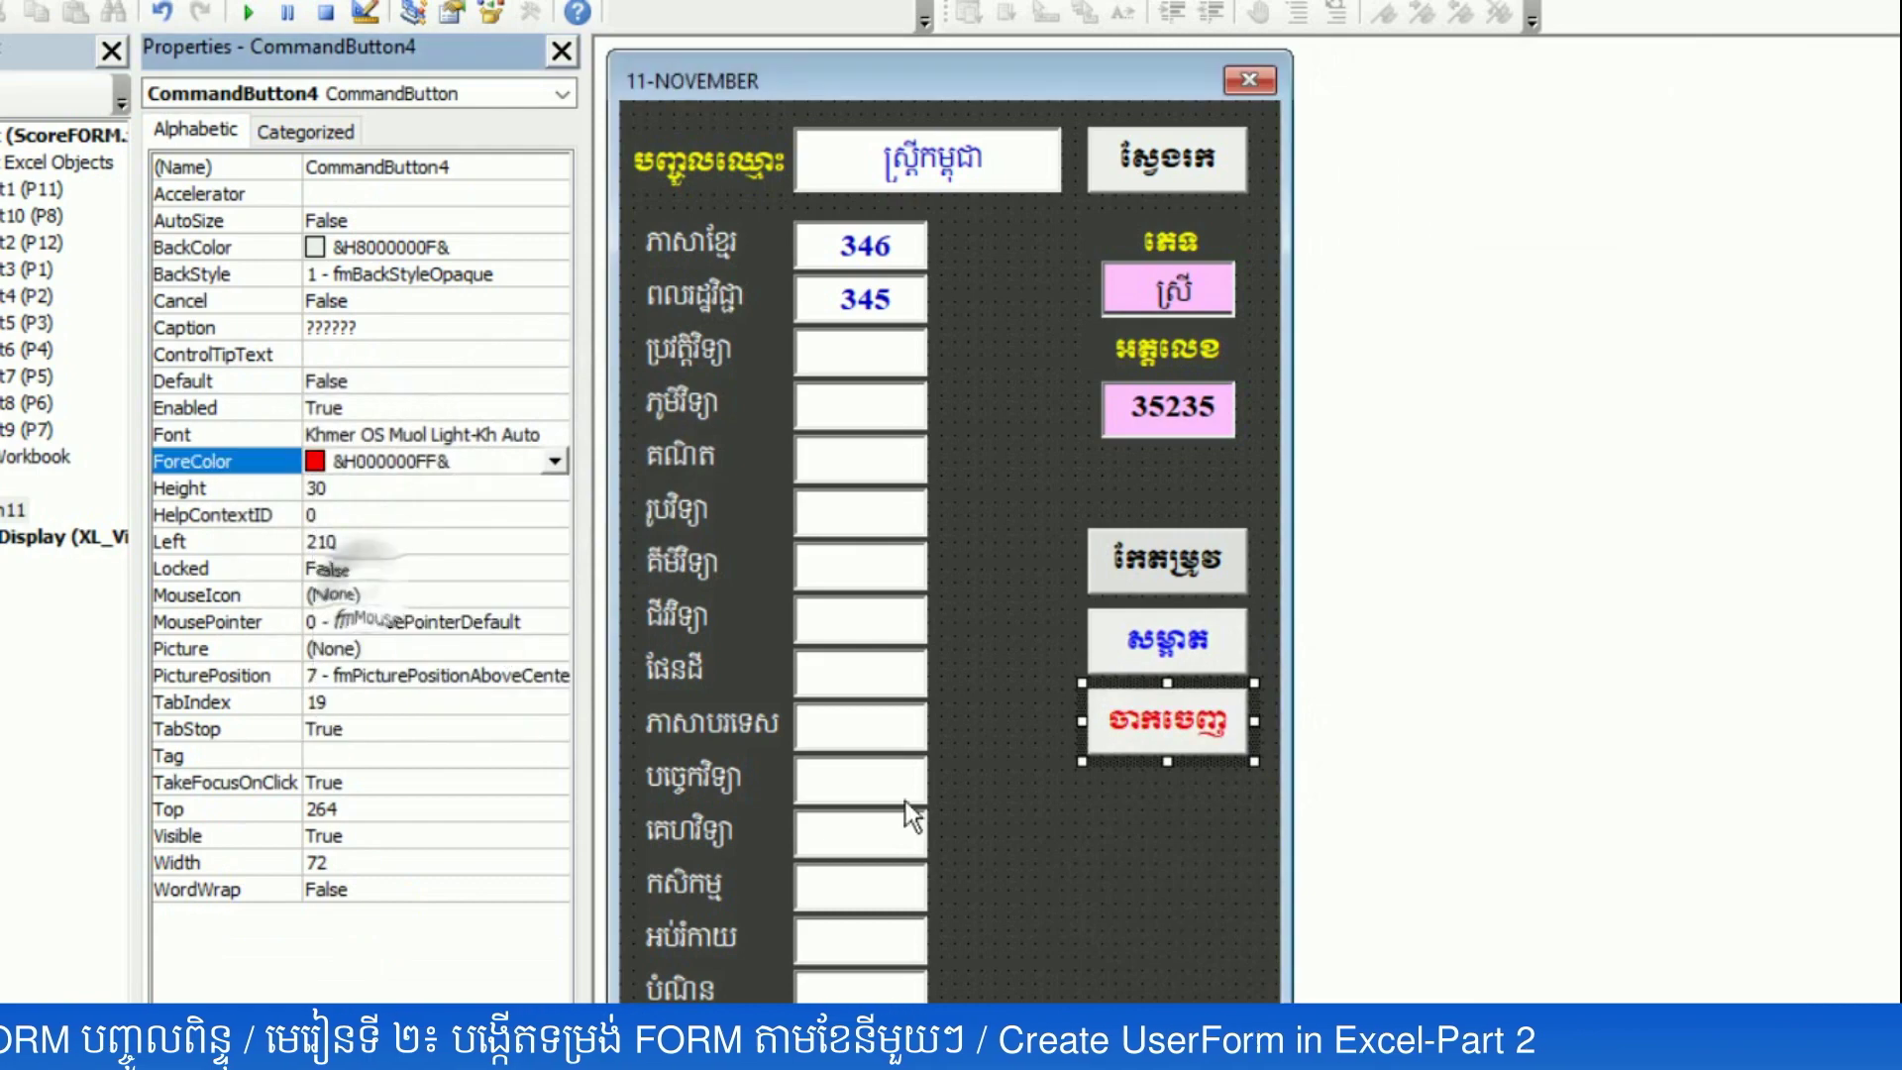
click(984, 852)
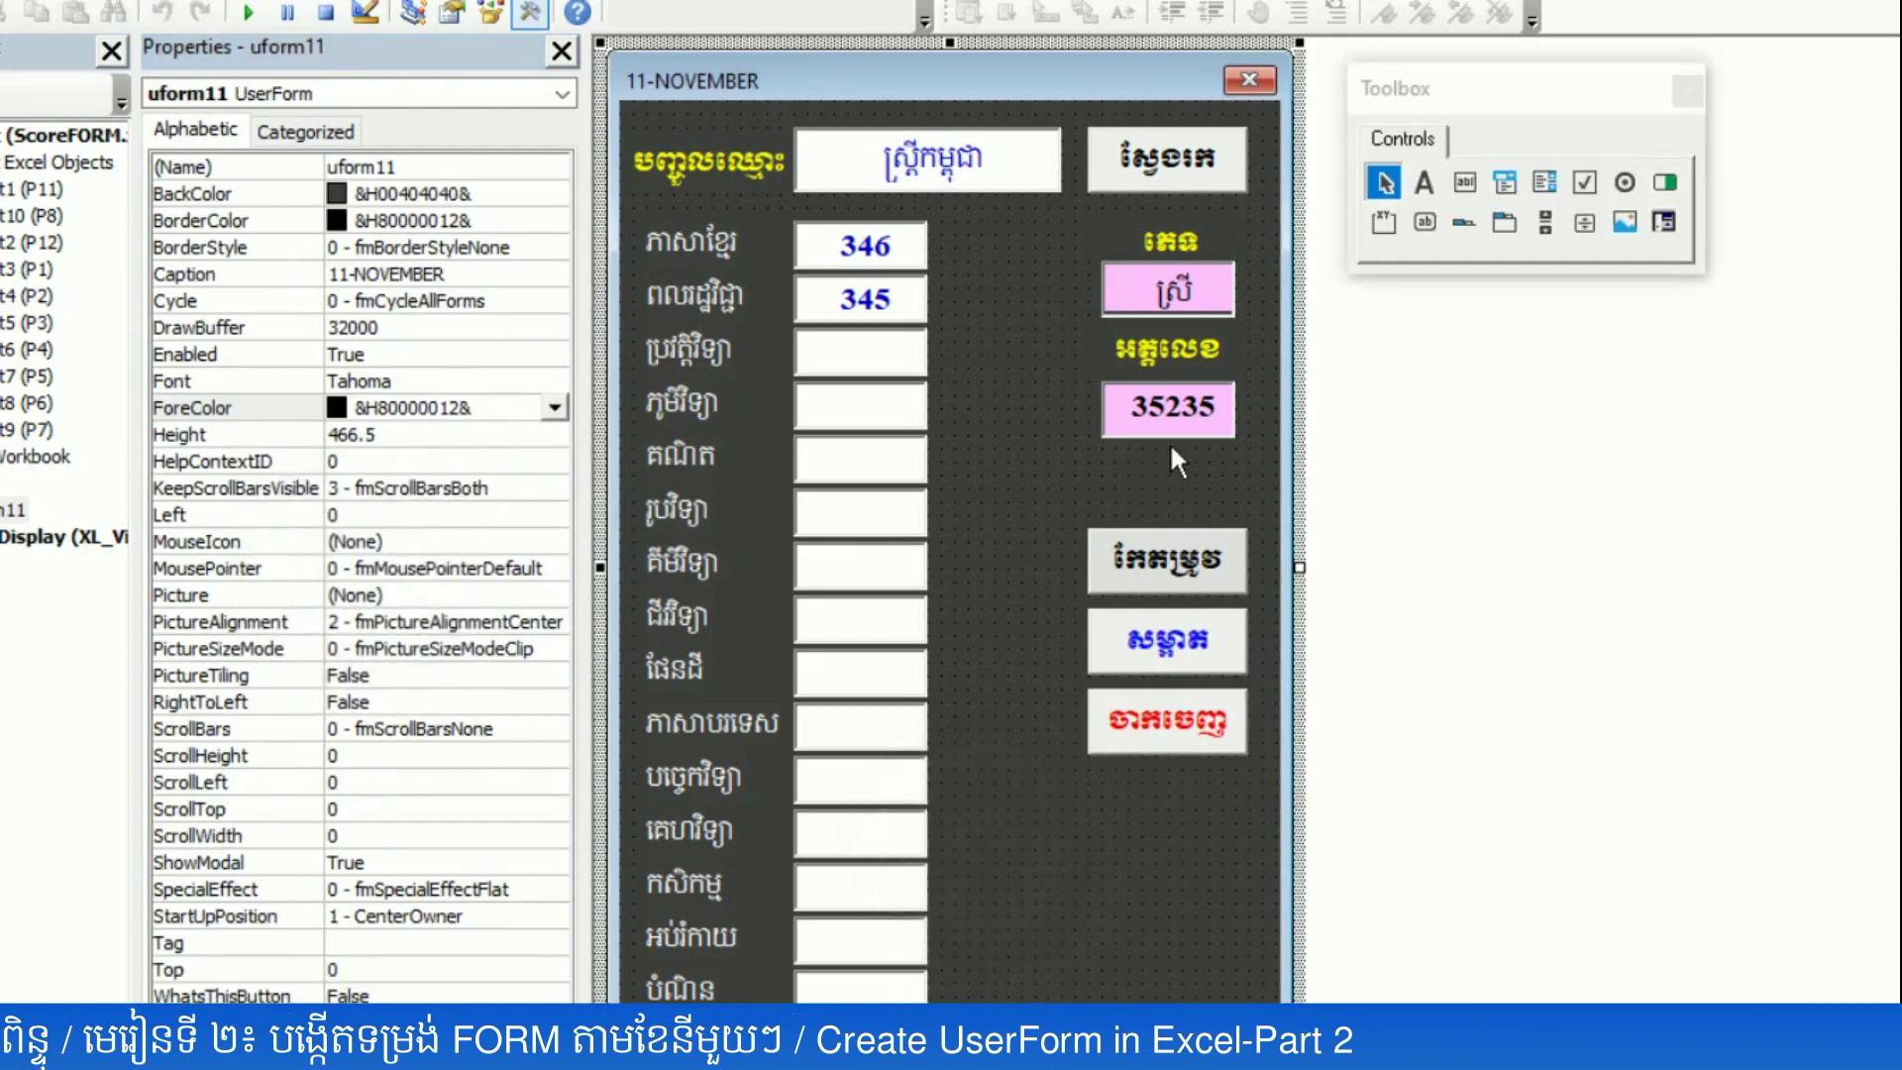
- Set the ស្វែងរក button's ForeColor to blue
click(1143, 180)
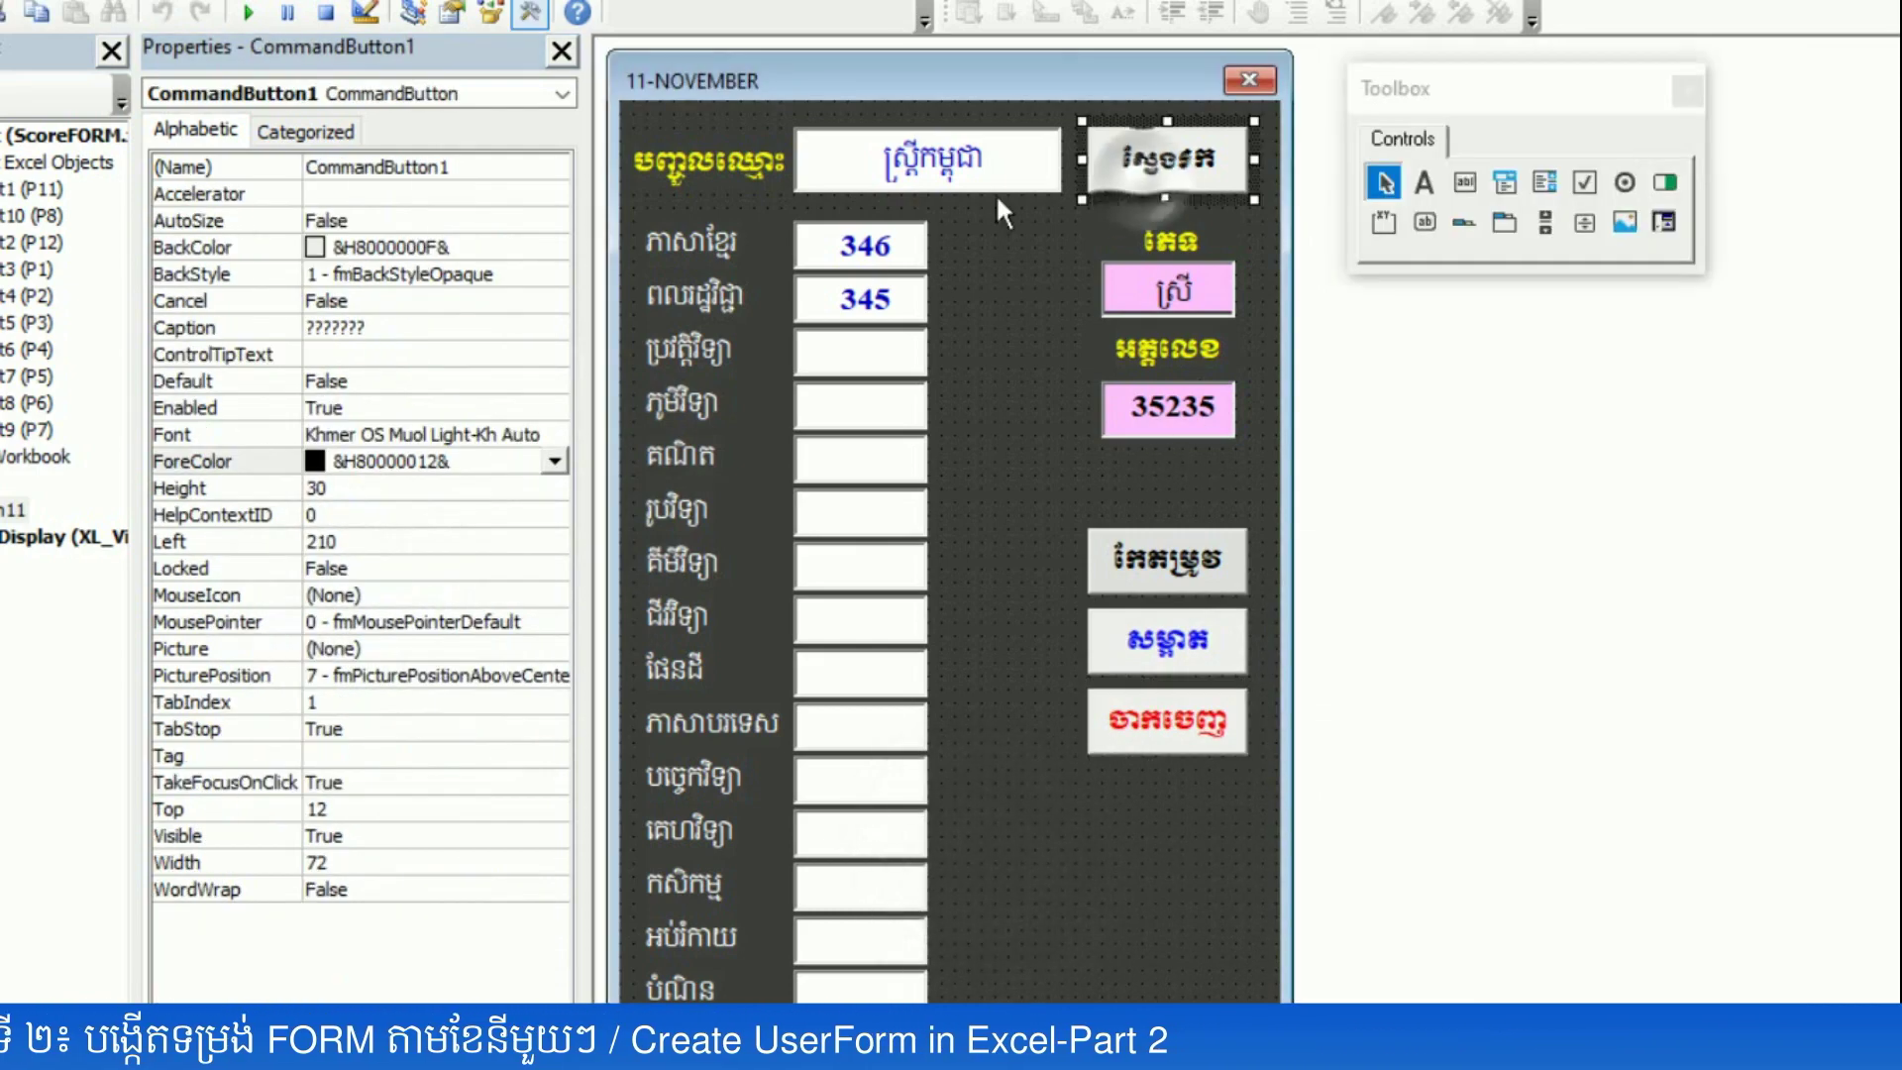
click(555, 461)
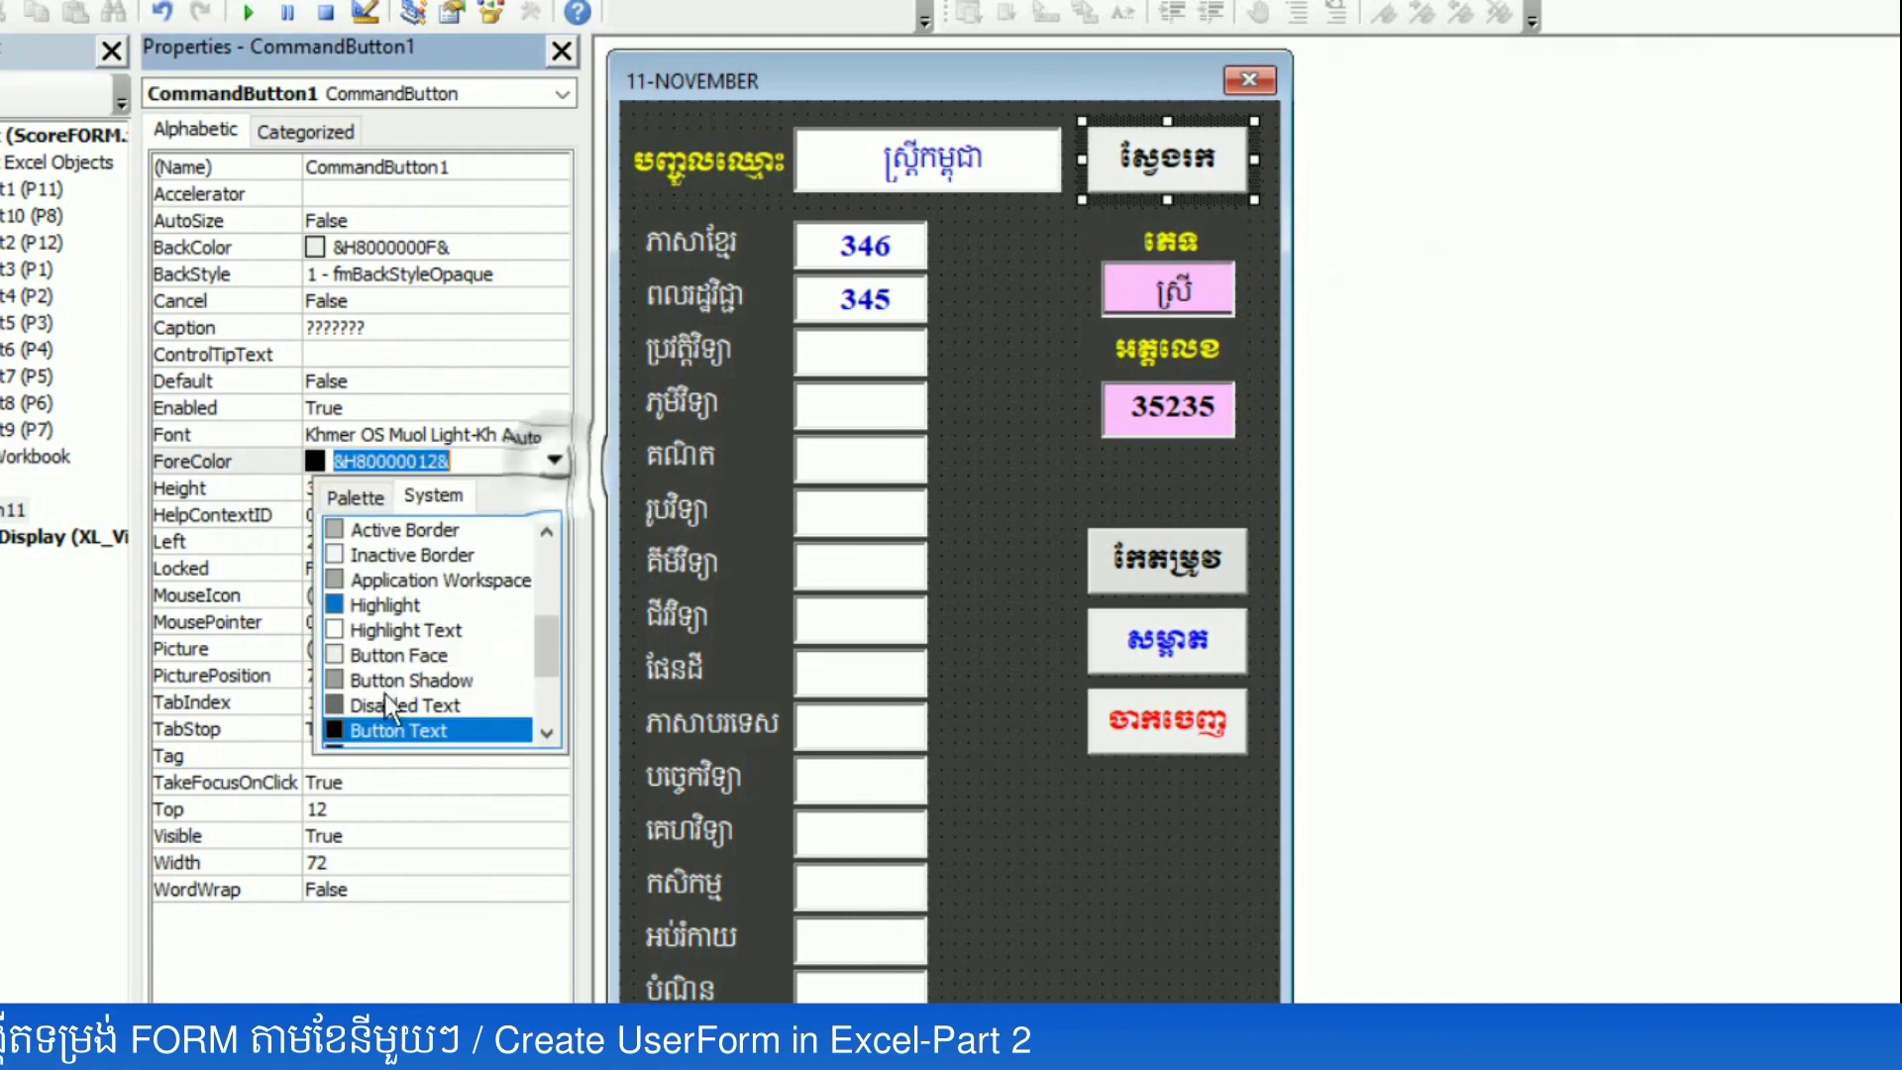
click(342, 499)
click(509, 584)
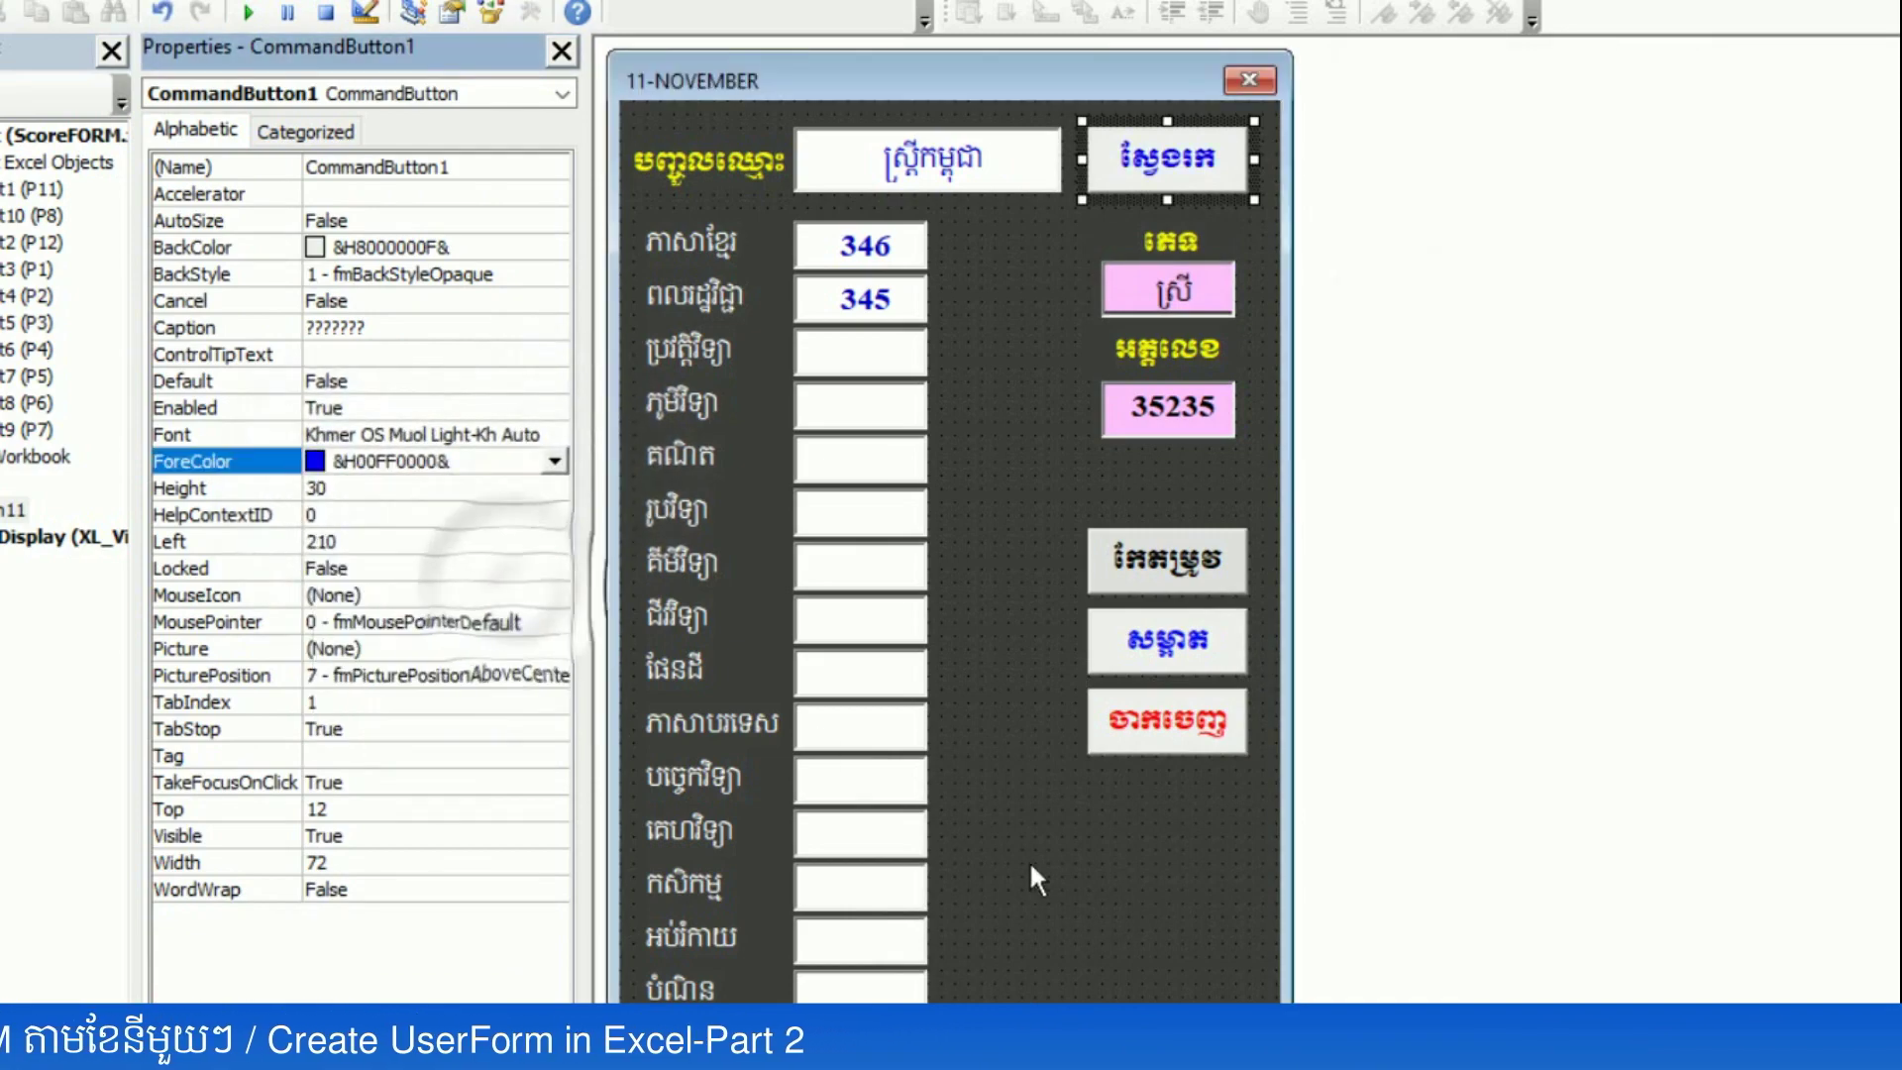
click(1025, 864)
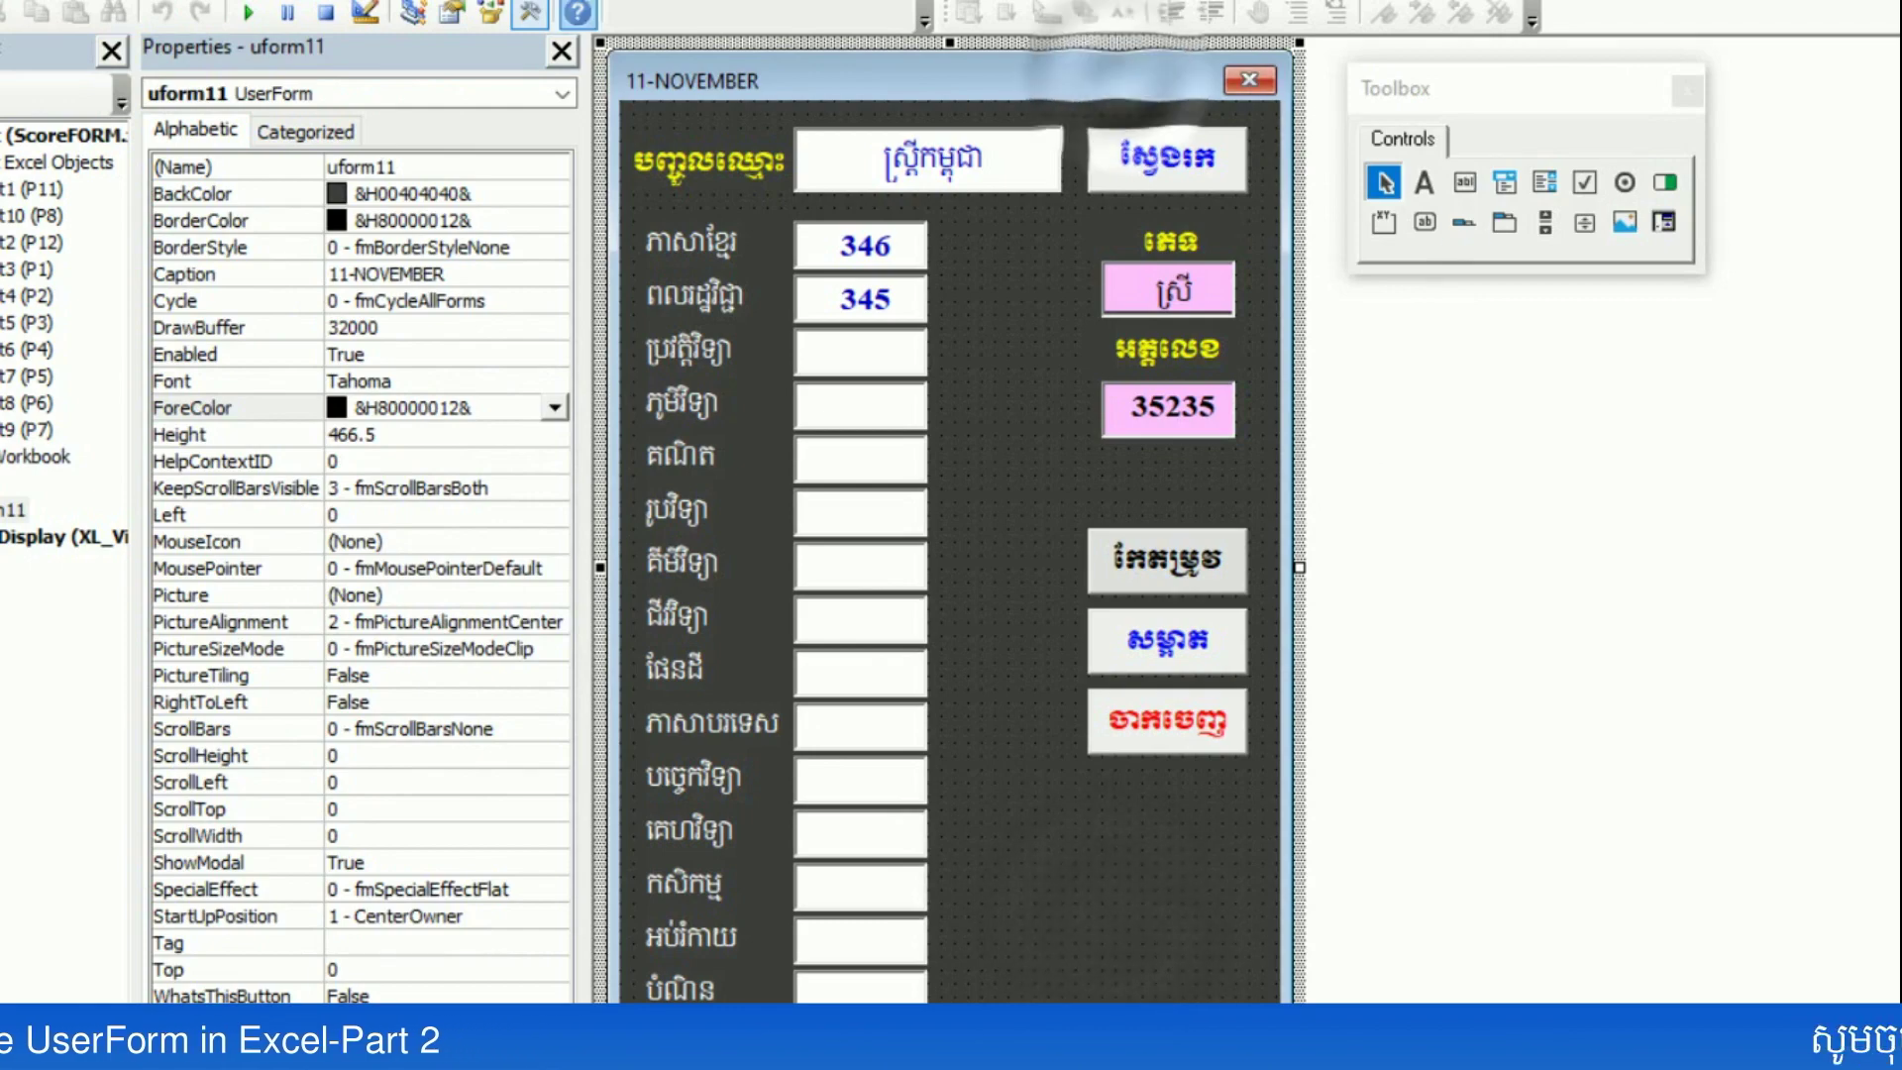
- Run the form and enter scores 4634, 45235, 4235, 425 and 45 in the subject fields
click(248, 12)
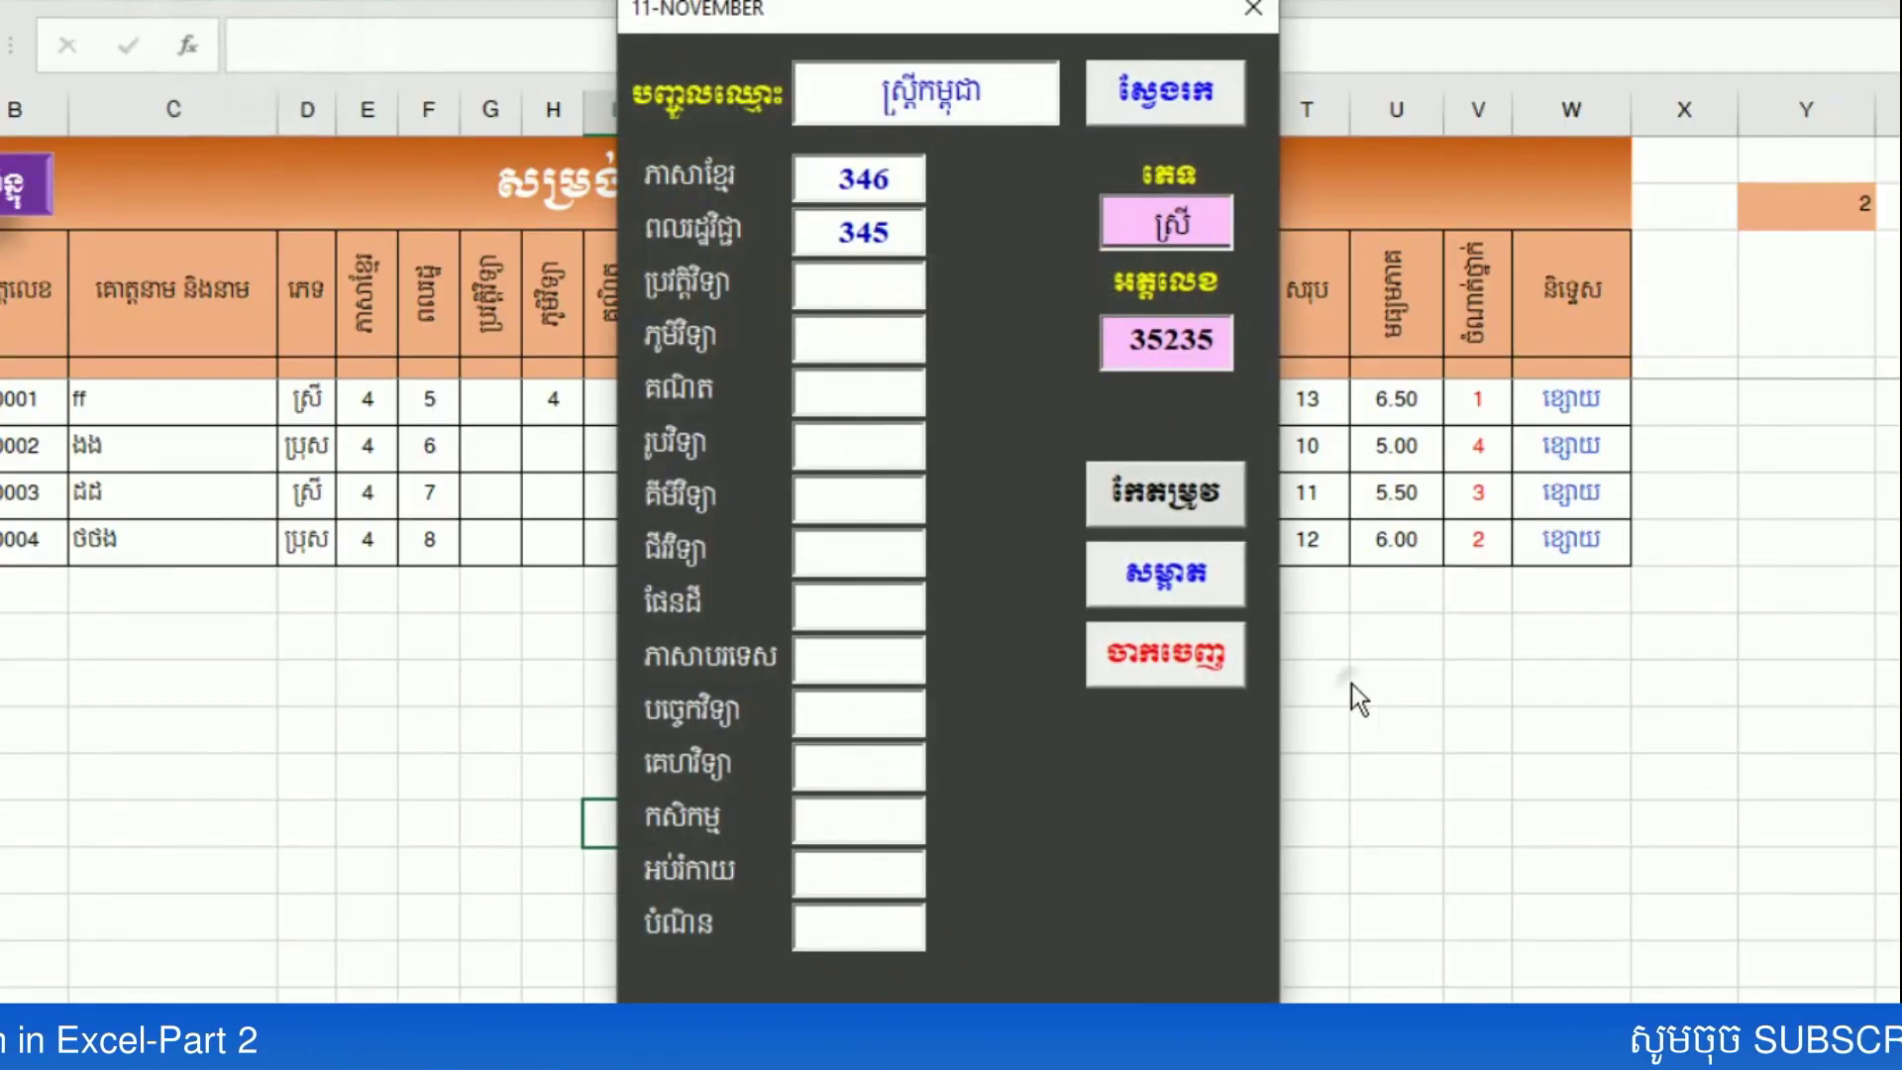
click(889, 292)
text(4634)
click(844, 342)
text(45235)
click(847, 392)
text(4235)
click(842, 442)
text(425)
click(871, 507)
text(45)
click(865, 550)
text(45)
click(872, 595)
text(45)
click(873, 684)
text(45)
click(1048, 830)
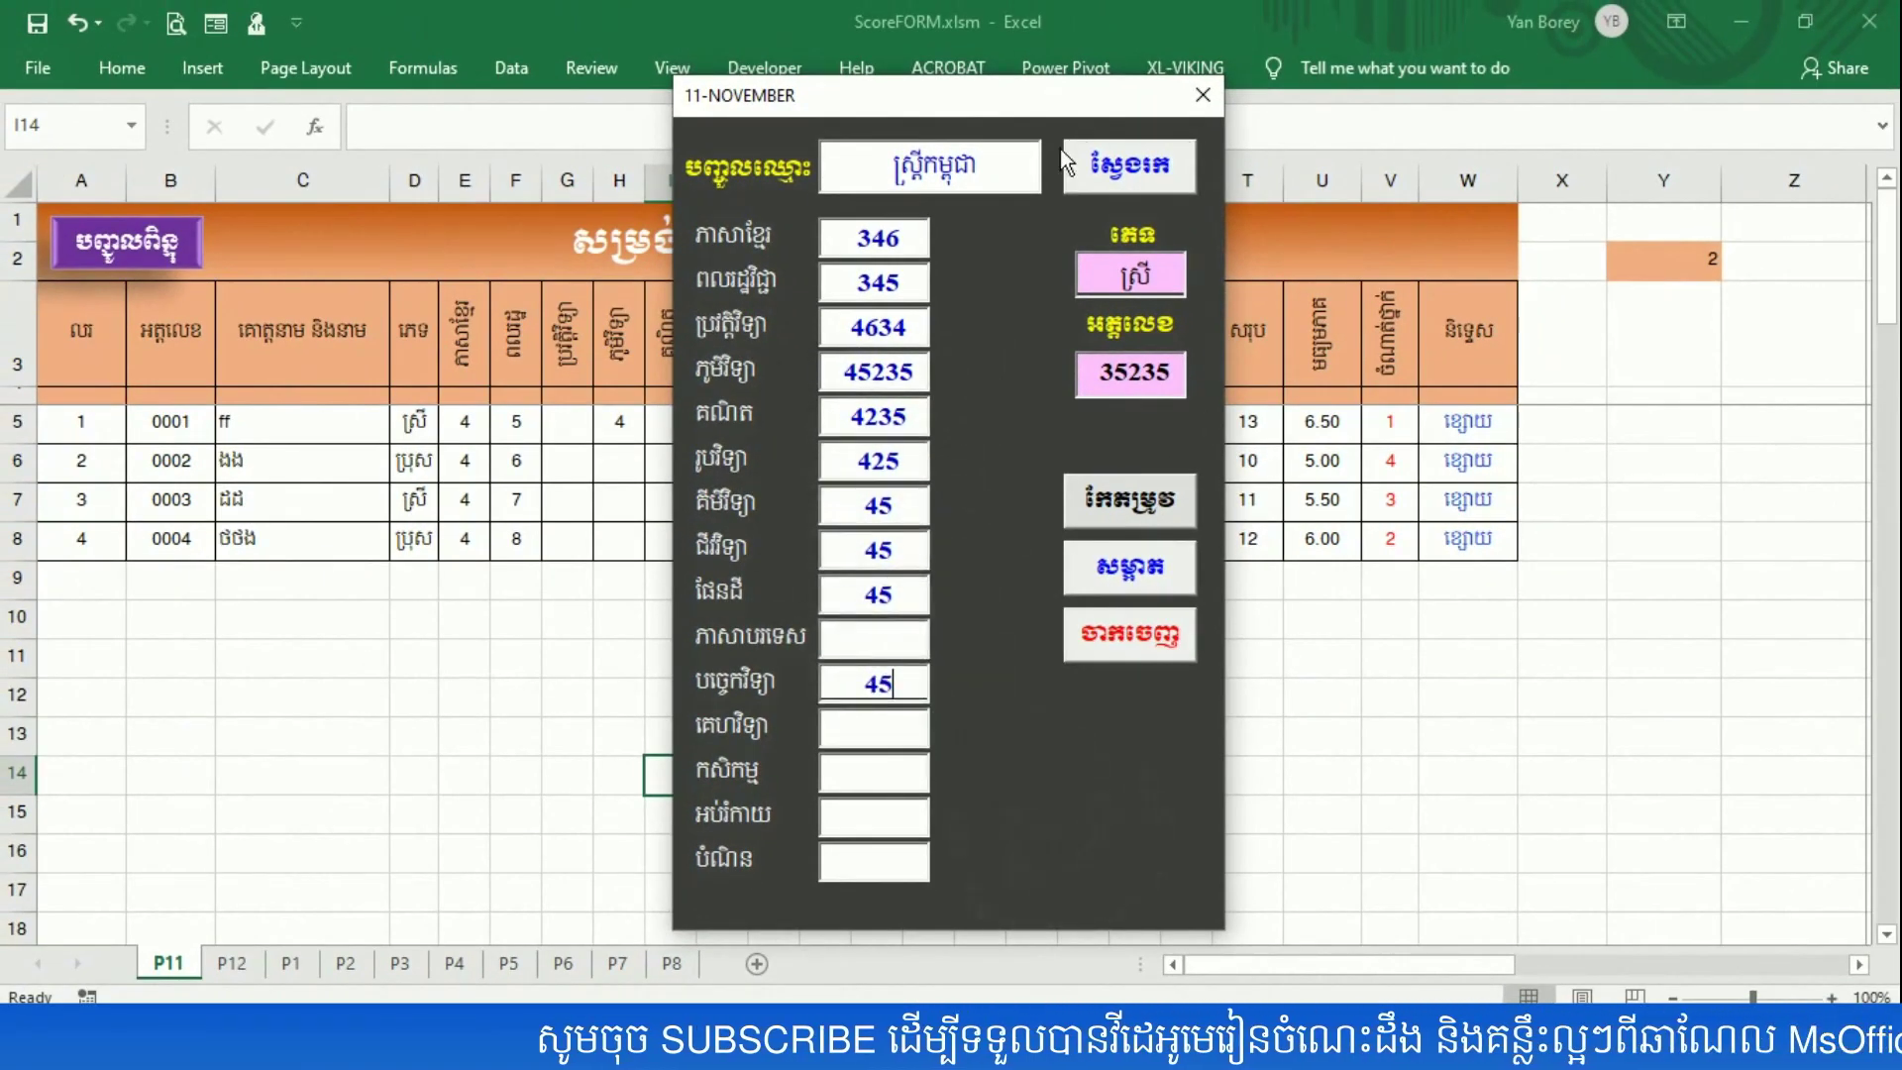
- Replace the name box with a different student name, search for it, then stop the form
double_click(985, 163)
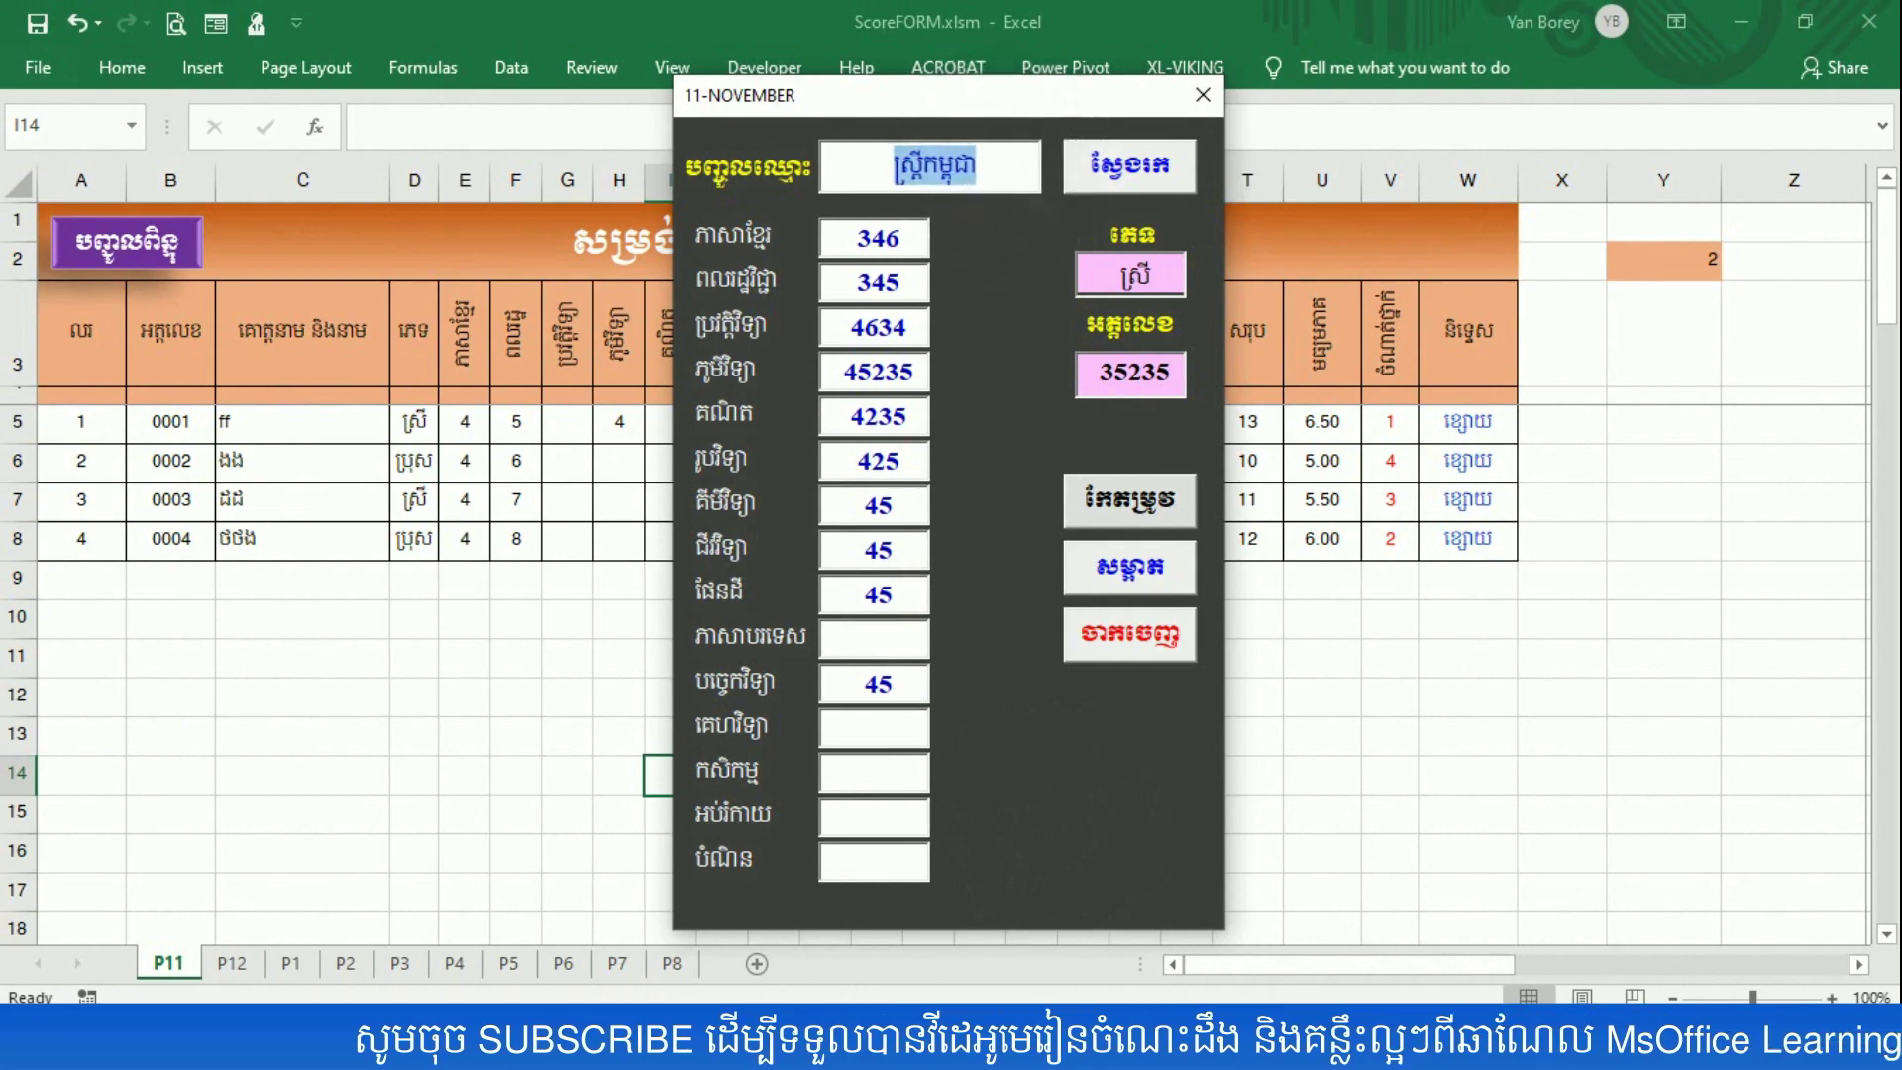
text(សាន់ ដាវីត)
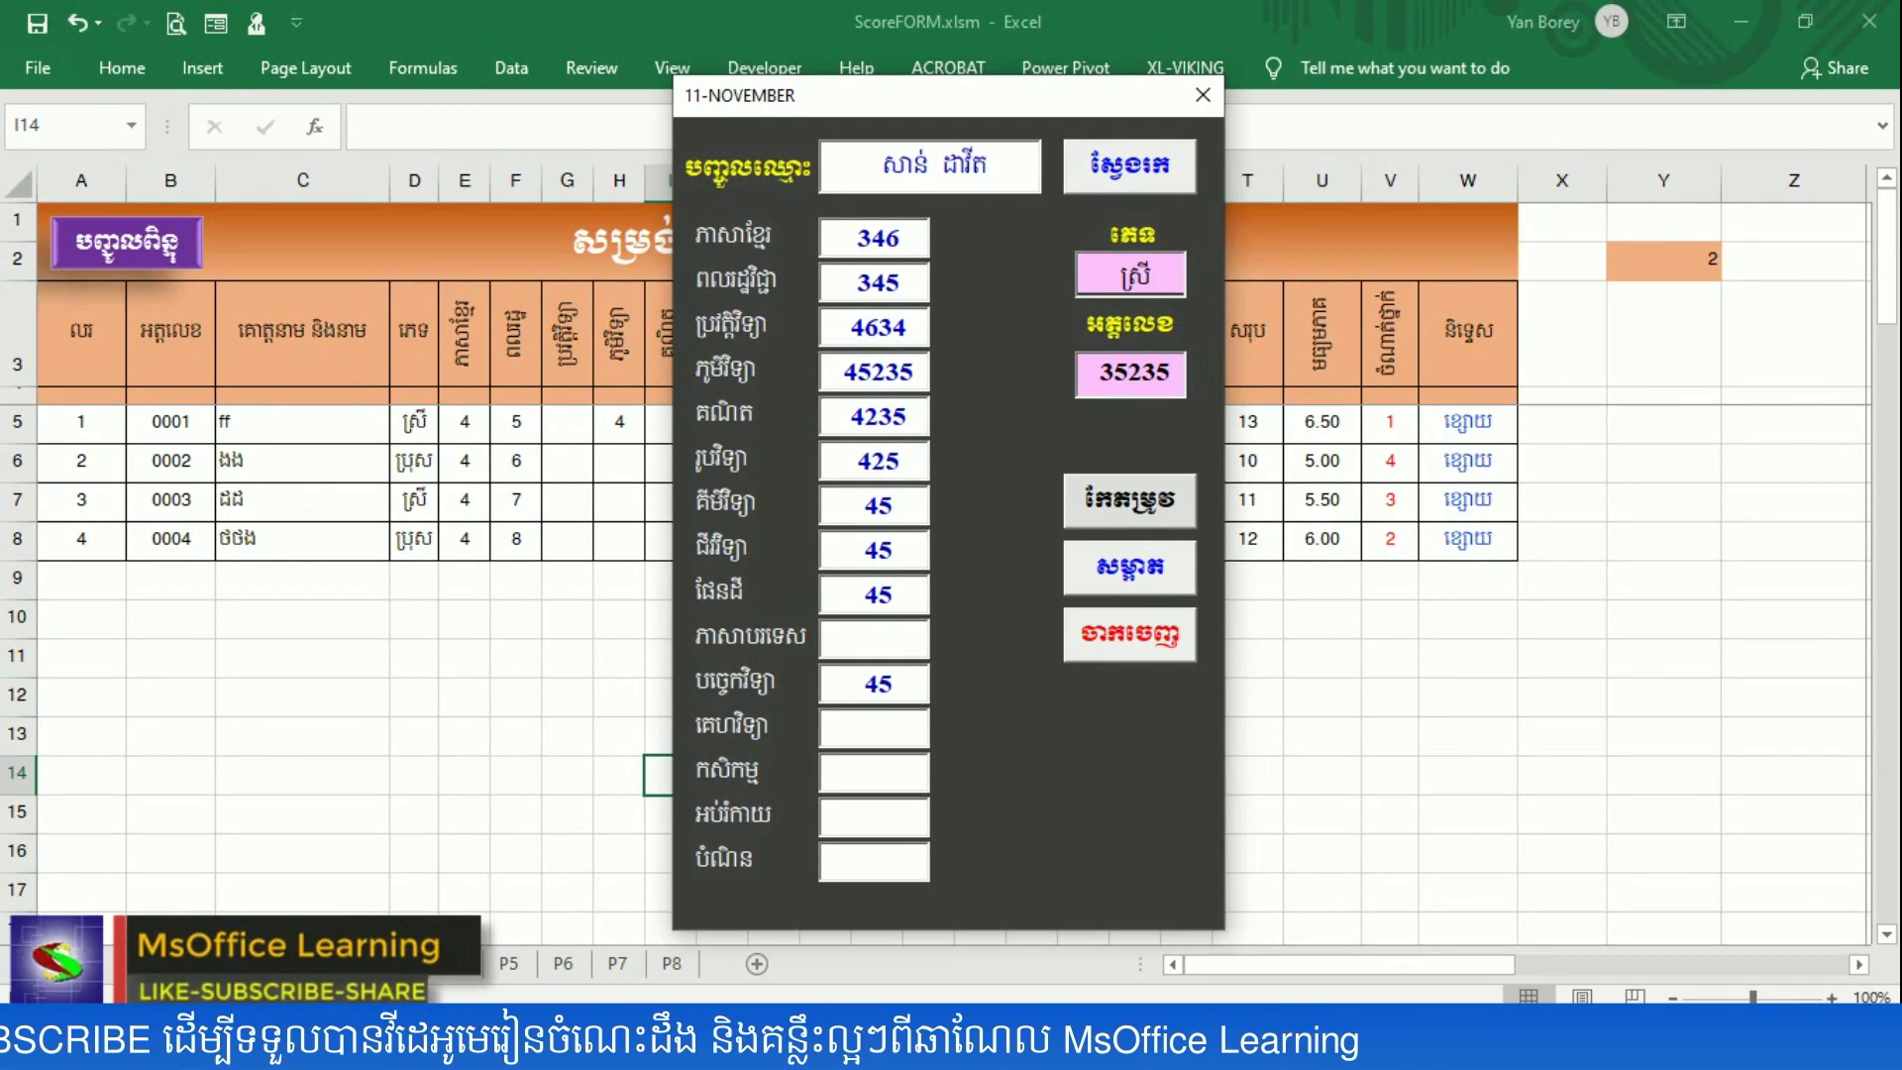
click(1157, 183)
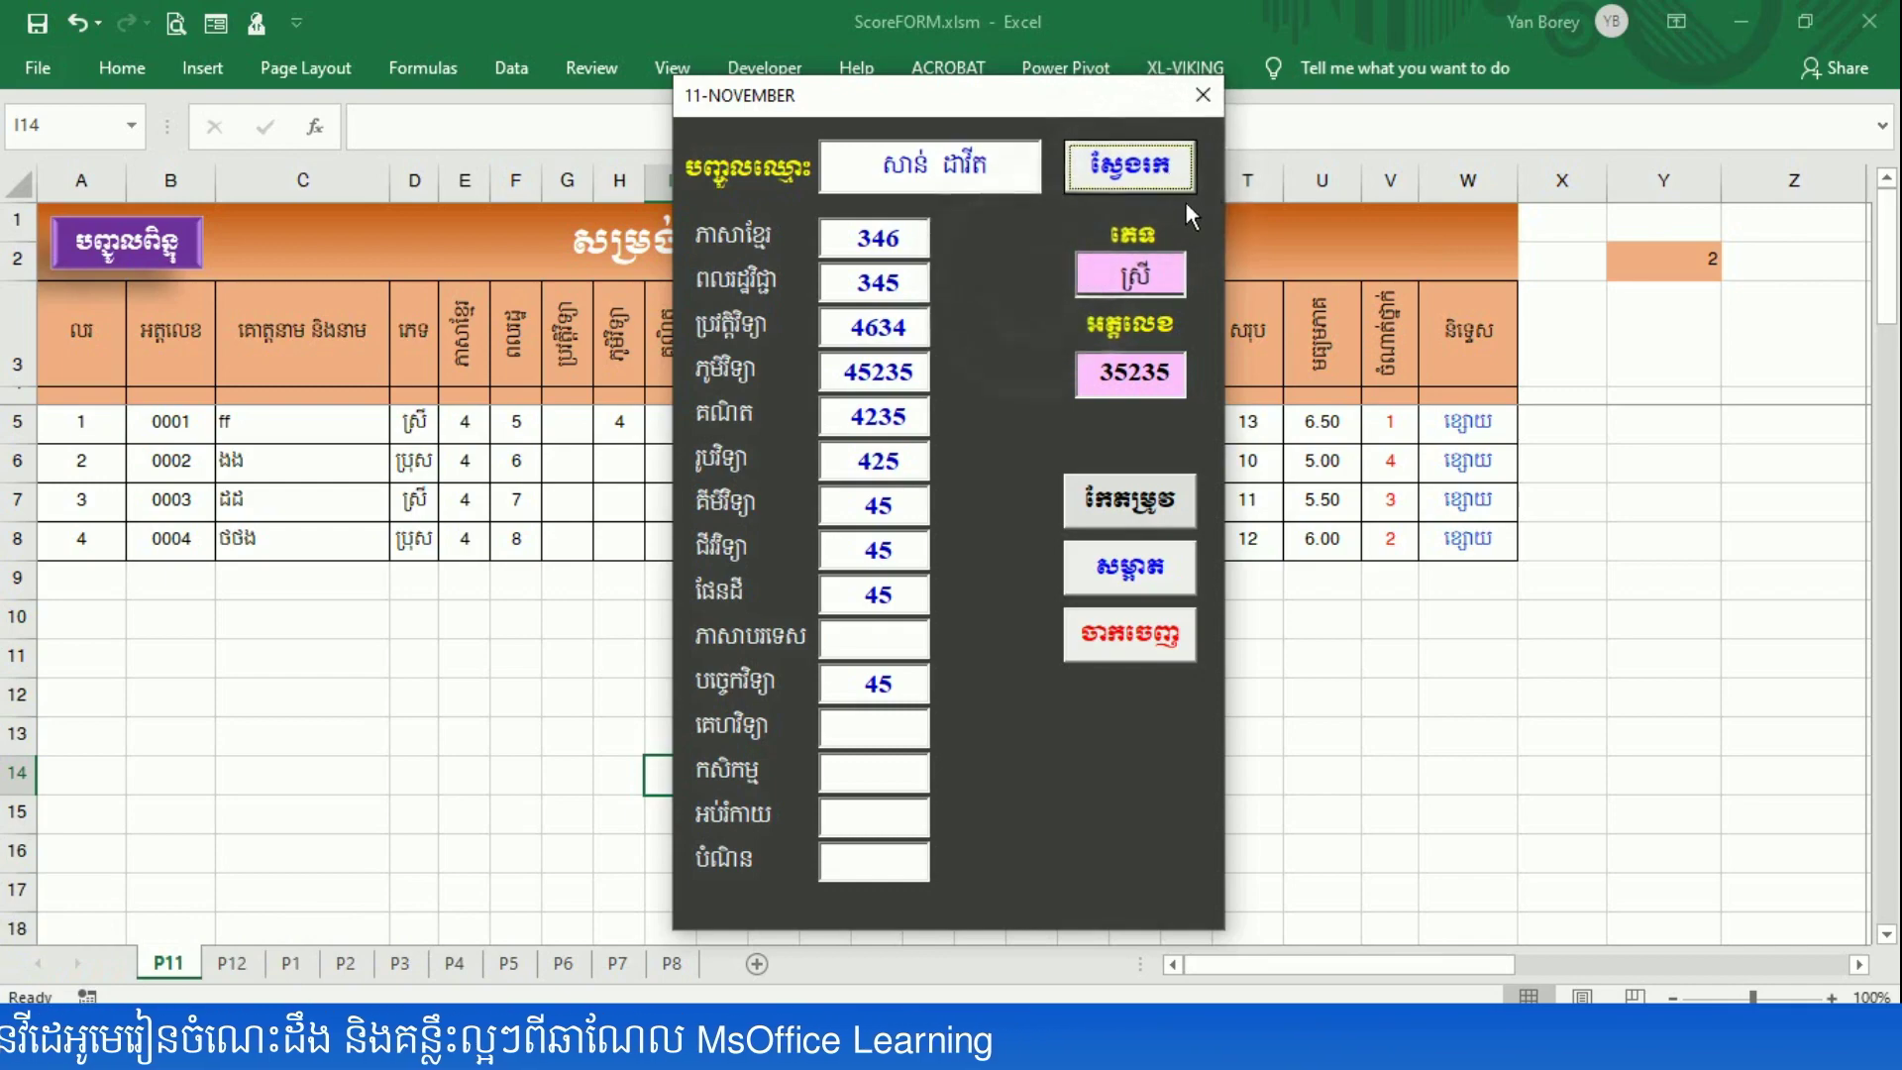
click(1201, 105)
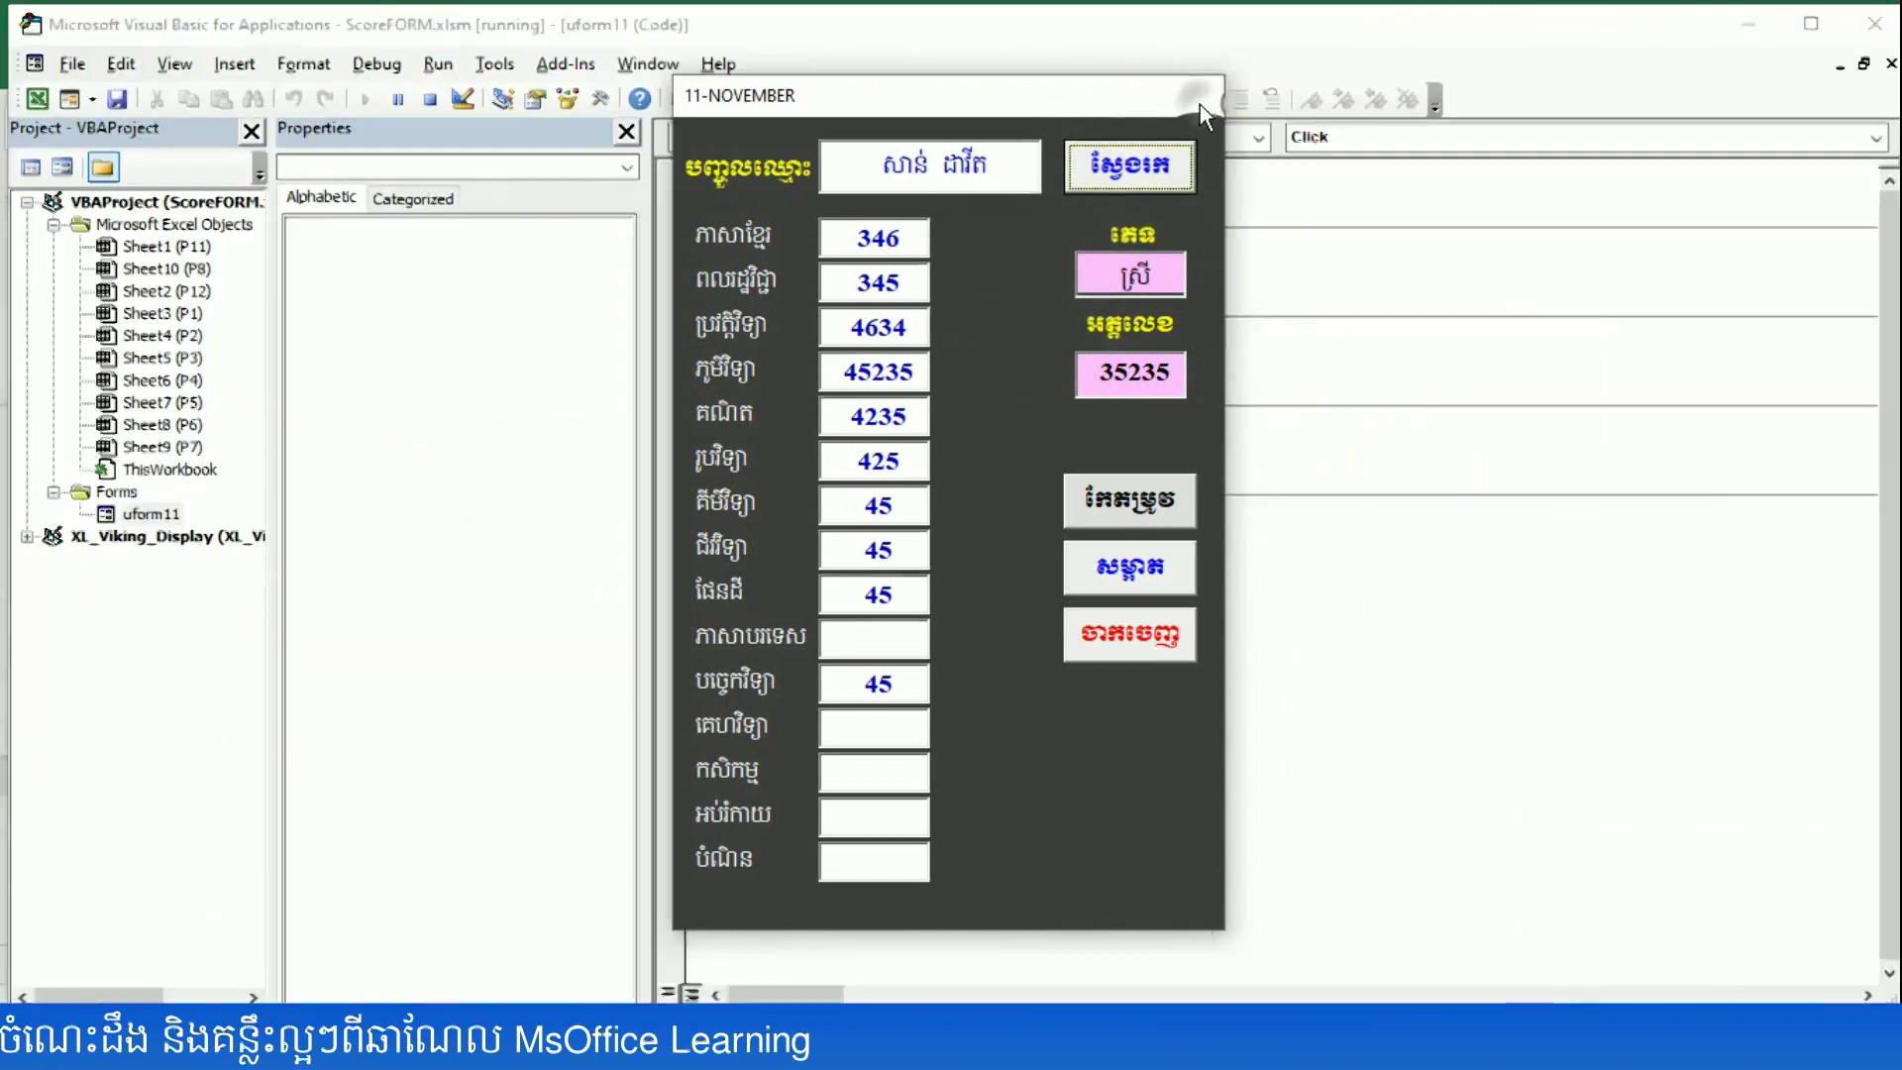
- Move the អត្តលេខ label and its 35235 box slightly lower, then run uform11 again
click(1132, 339)
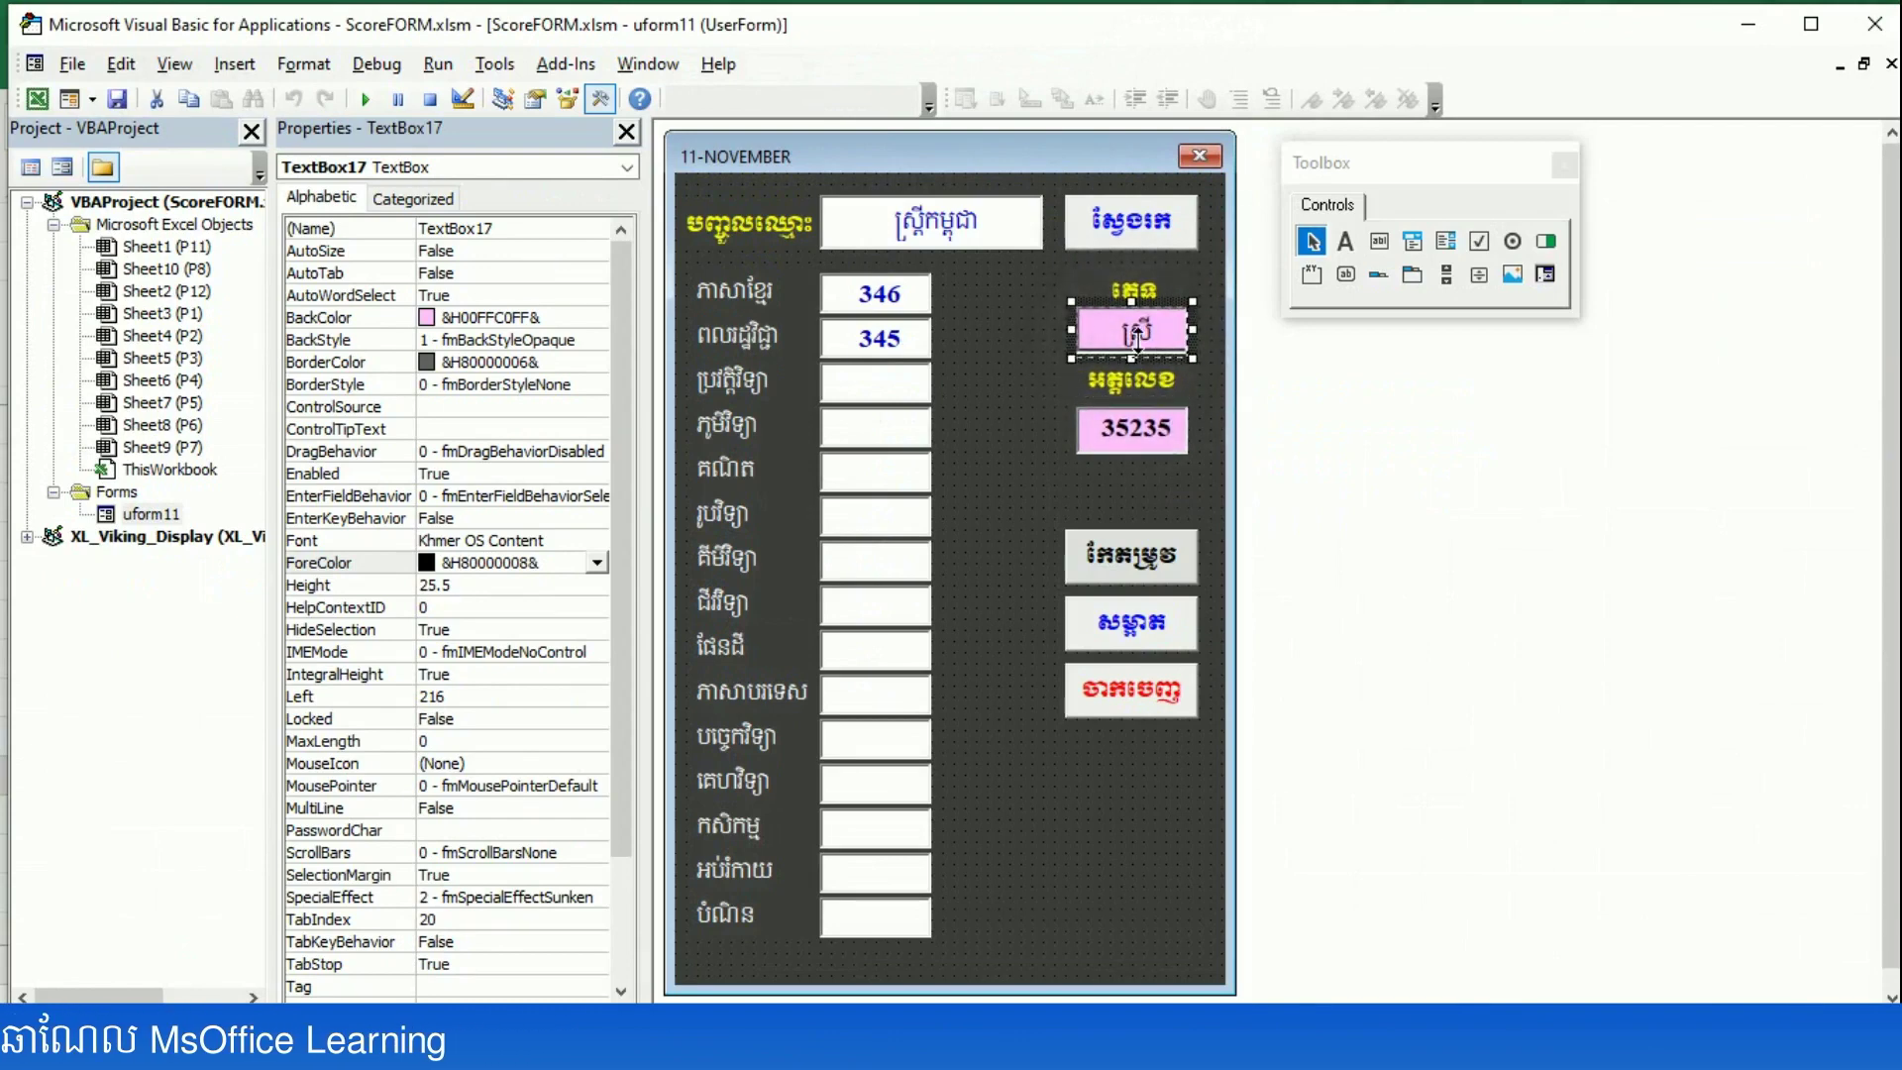
click(1145, 442)
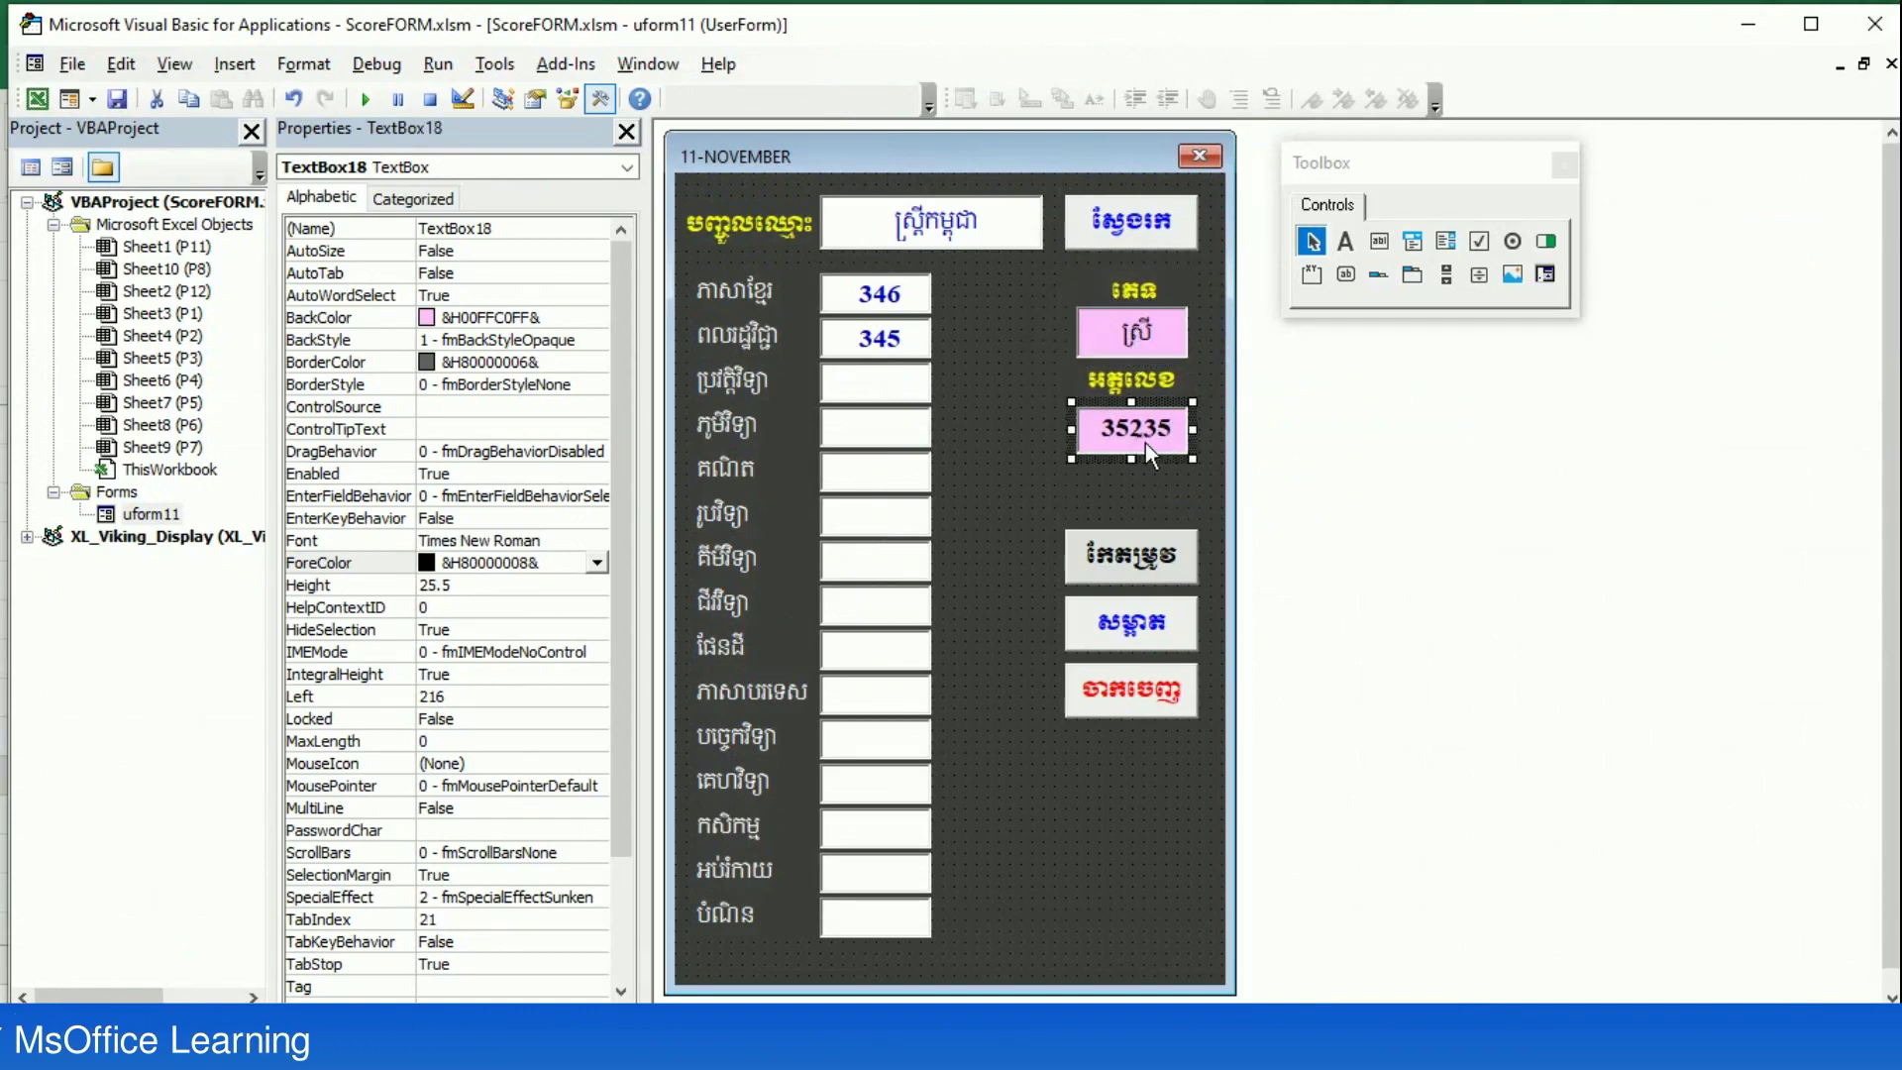
click(1192, 484)
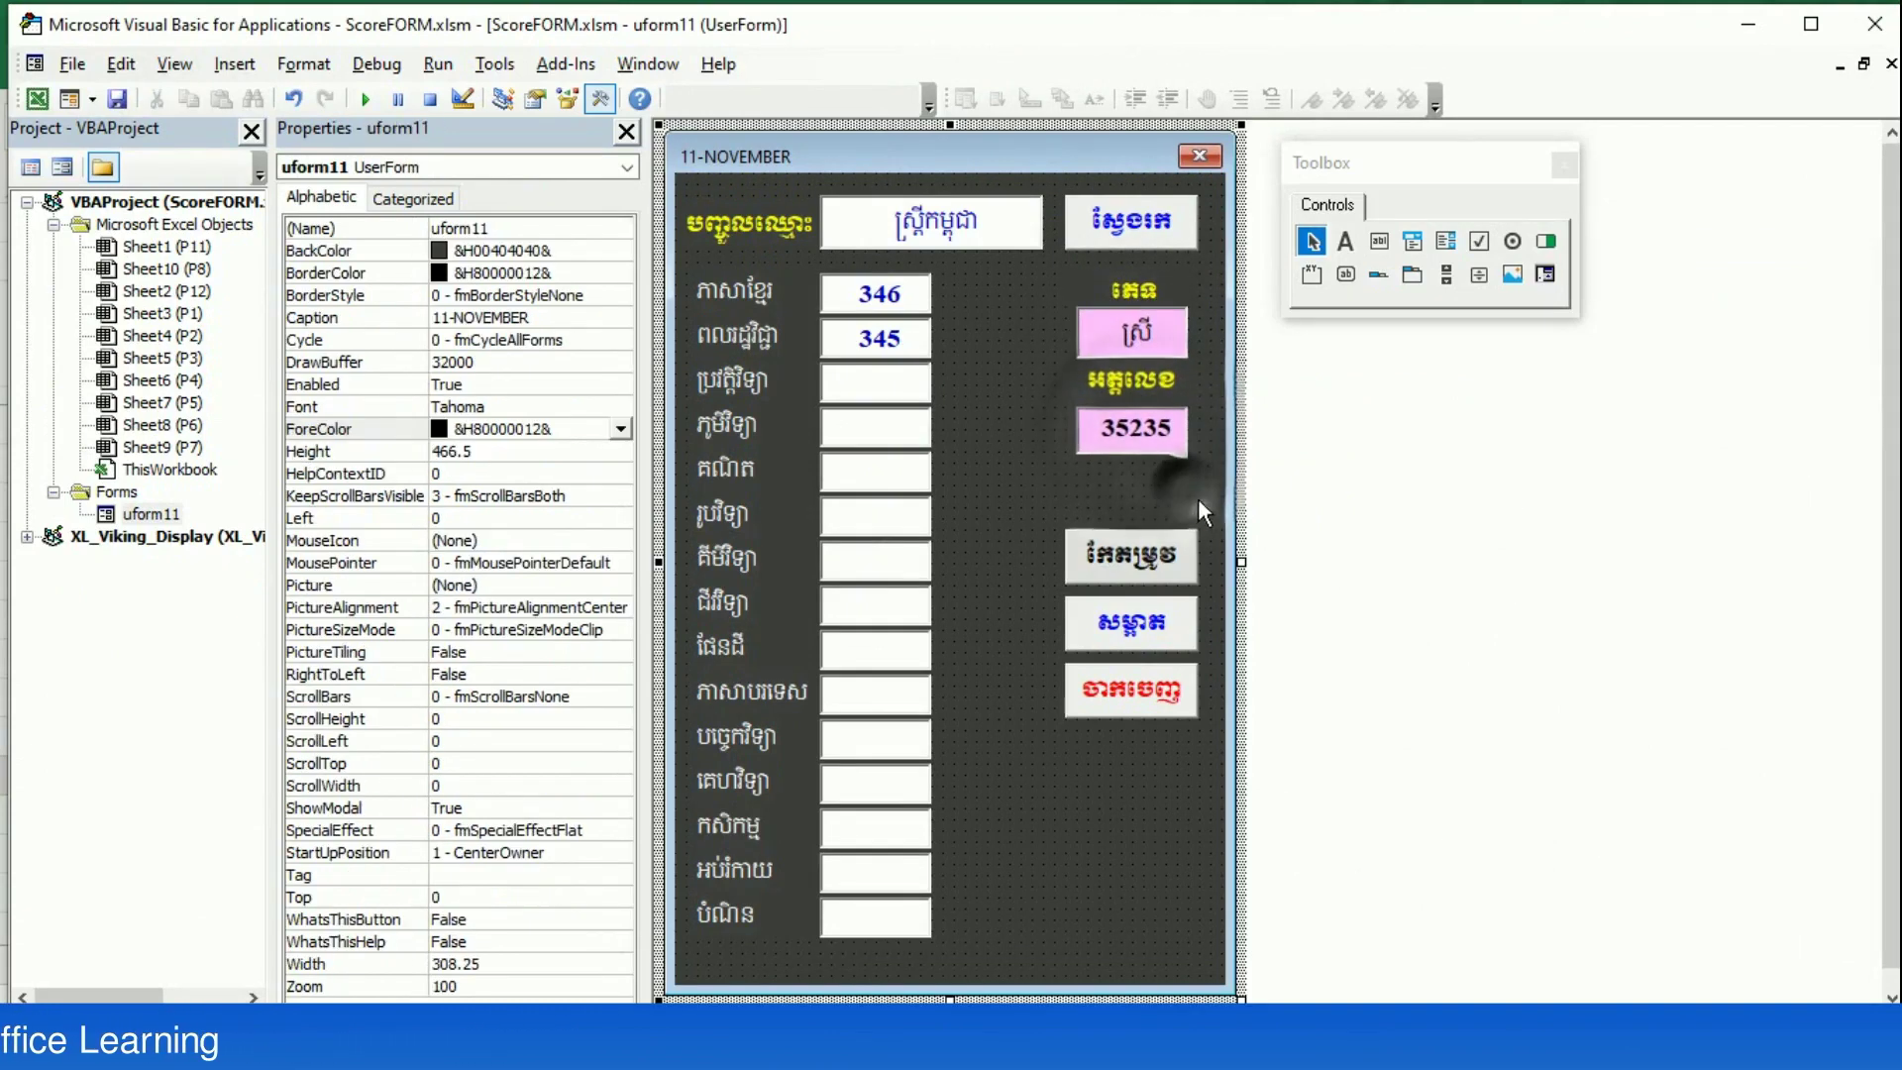
click(1139, 448)
drag(1203, 515, 1146, 408)
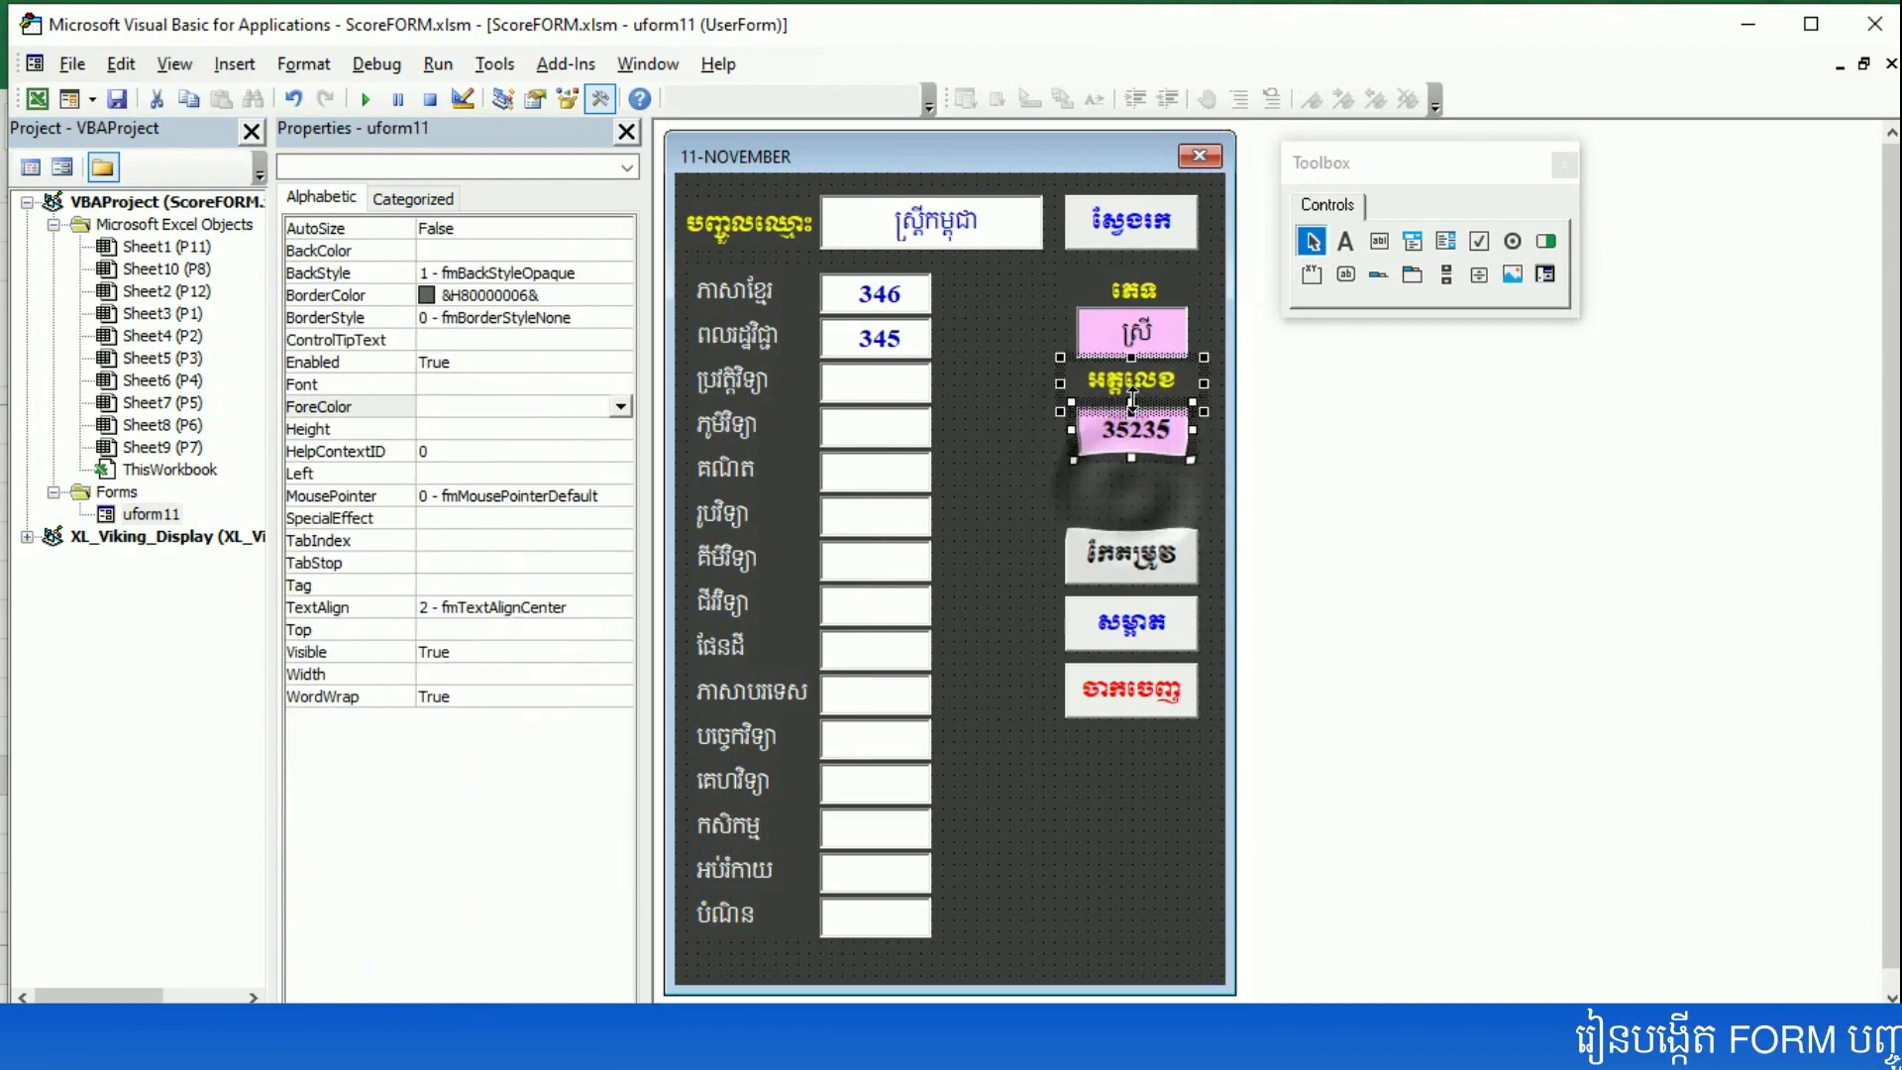
drag(1146, 408, 1146, 430)
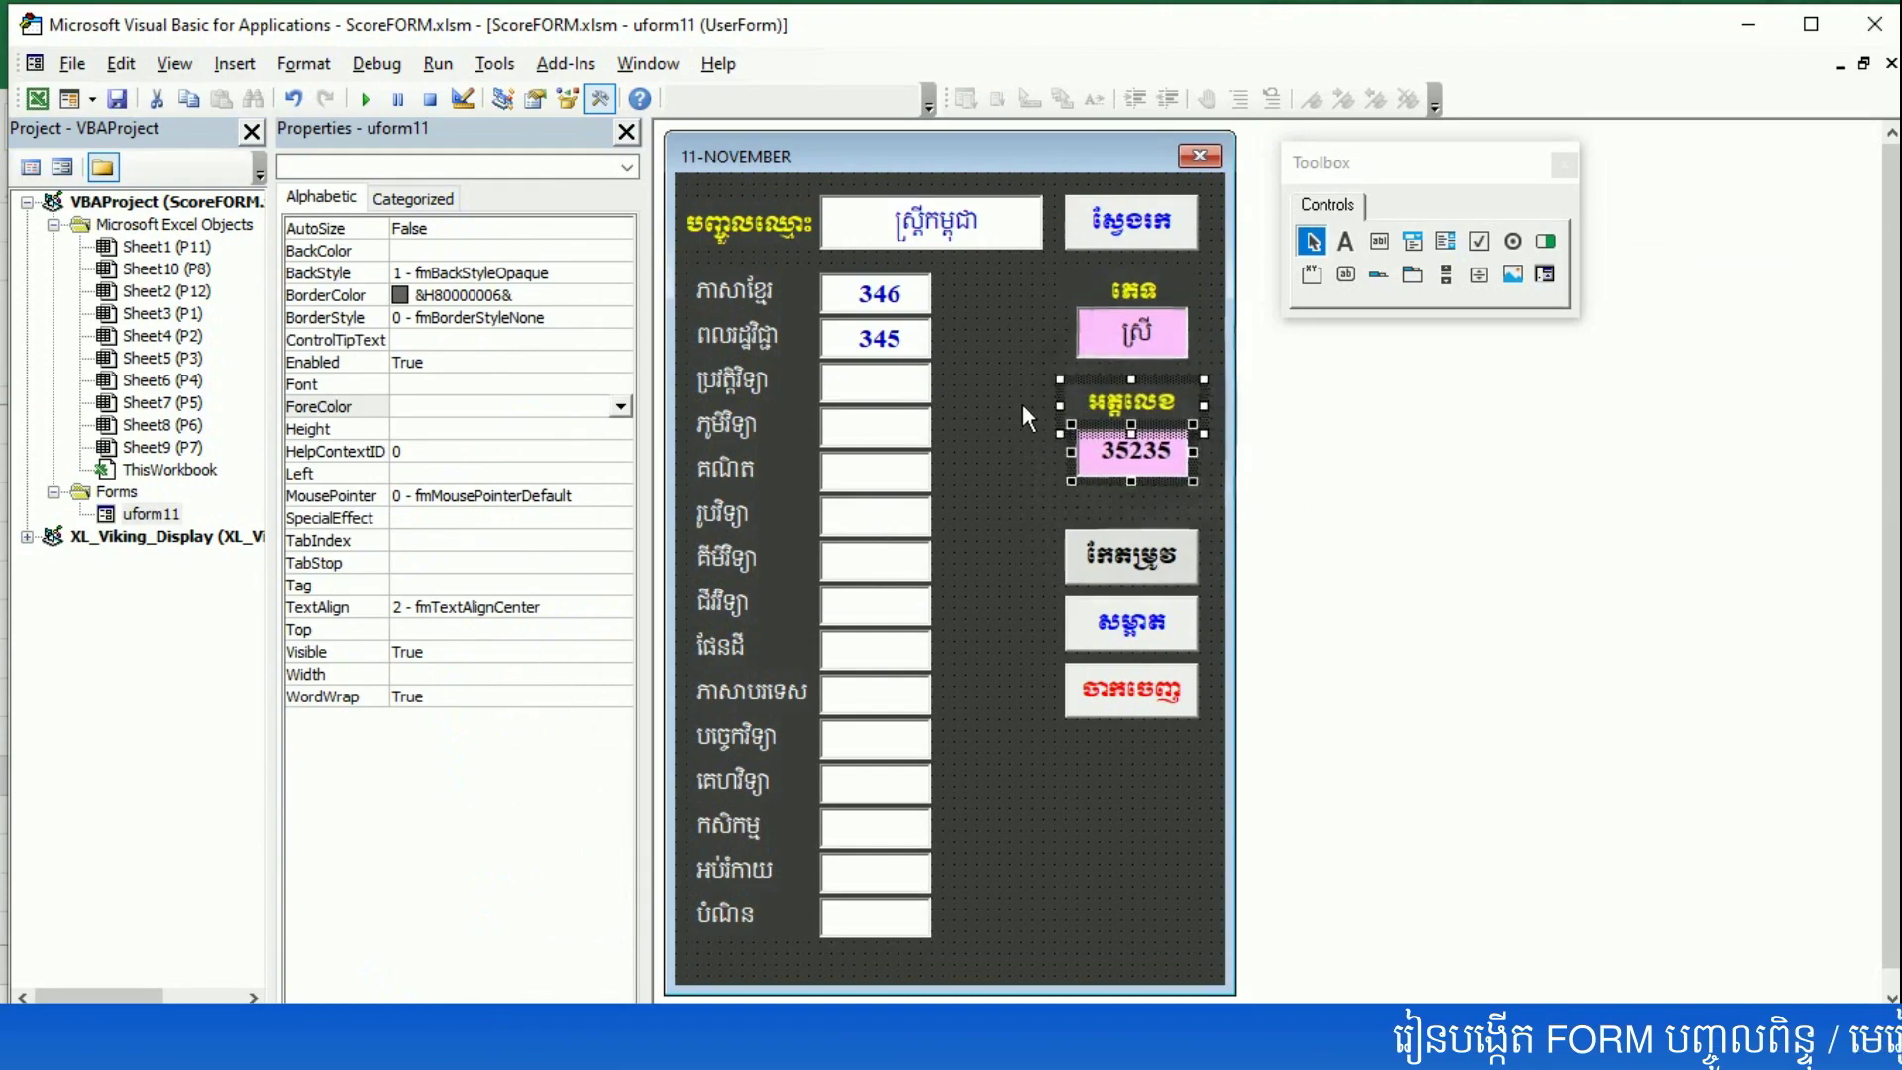
click(1025, 402)
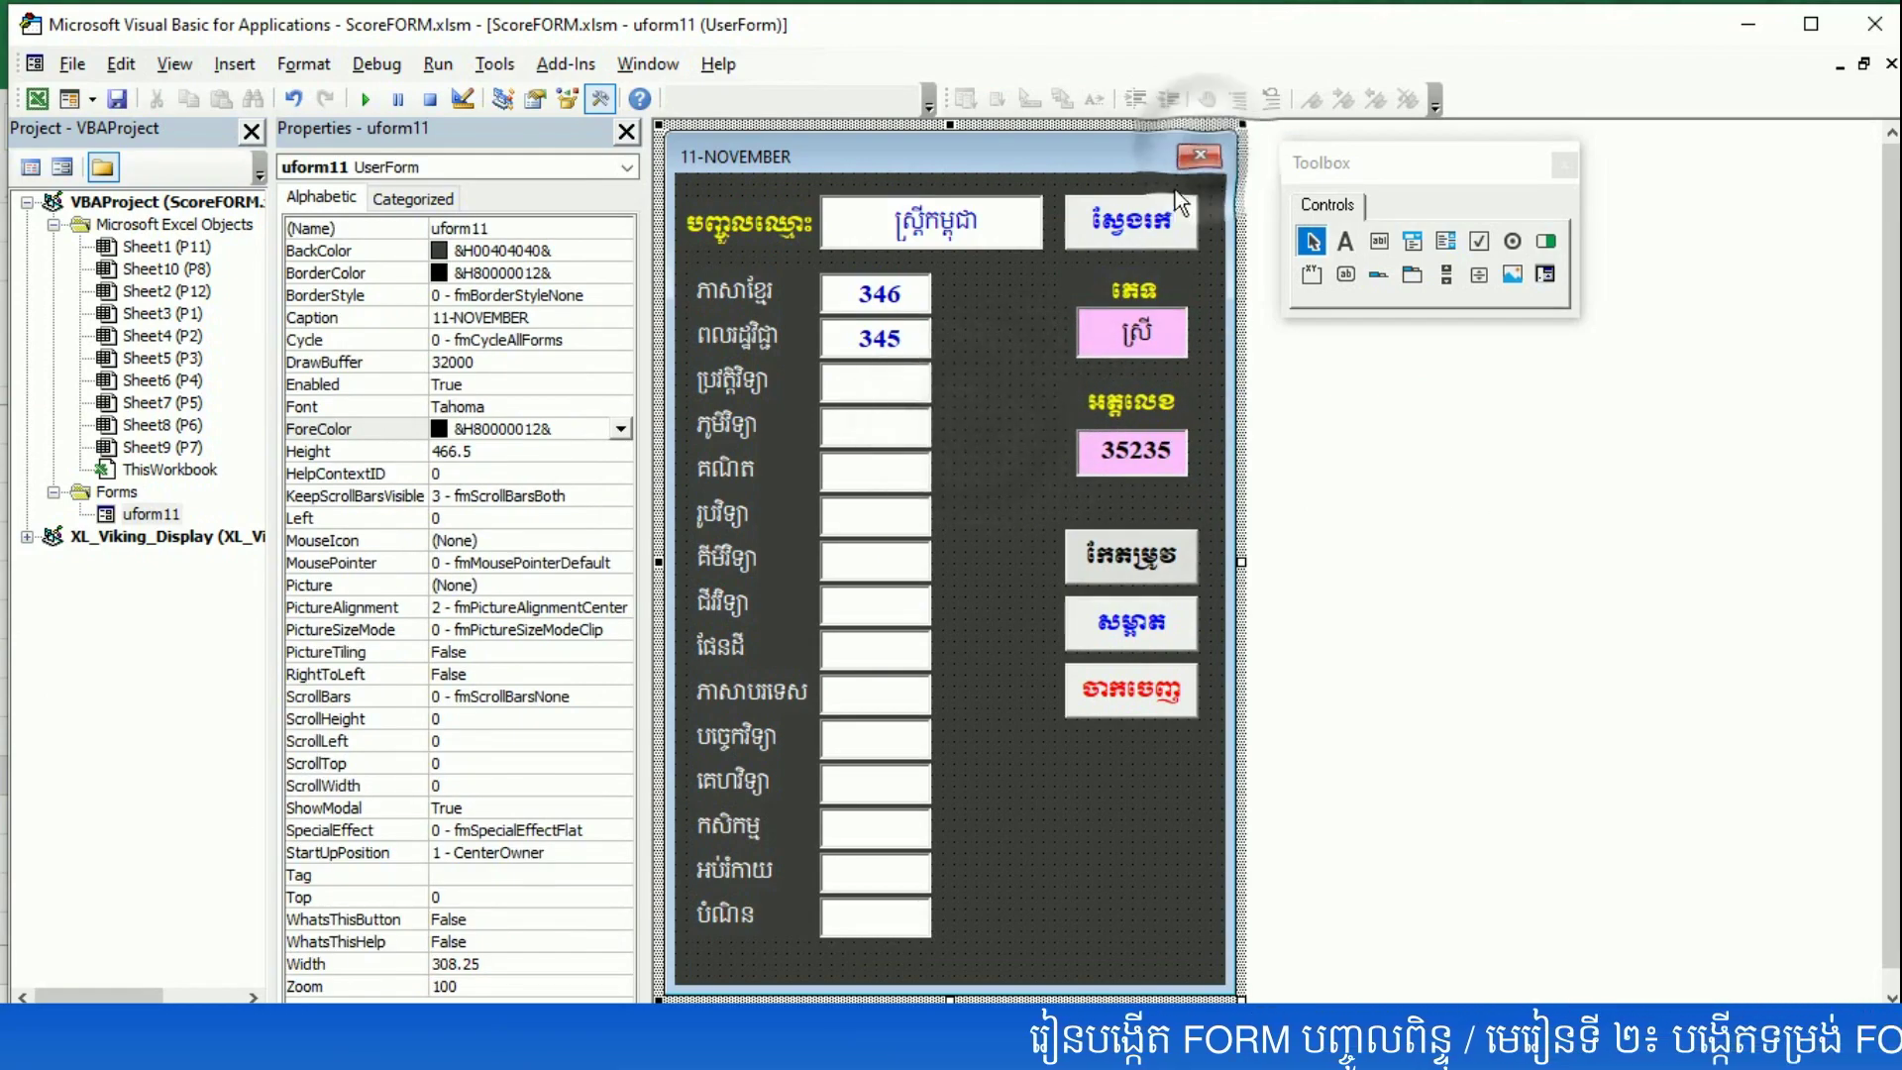
click(828, 295)
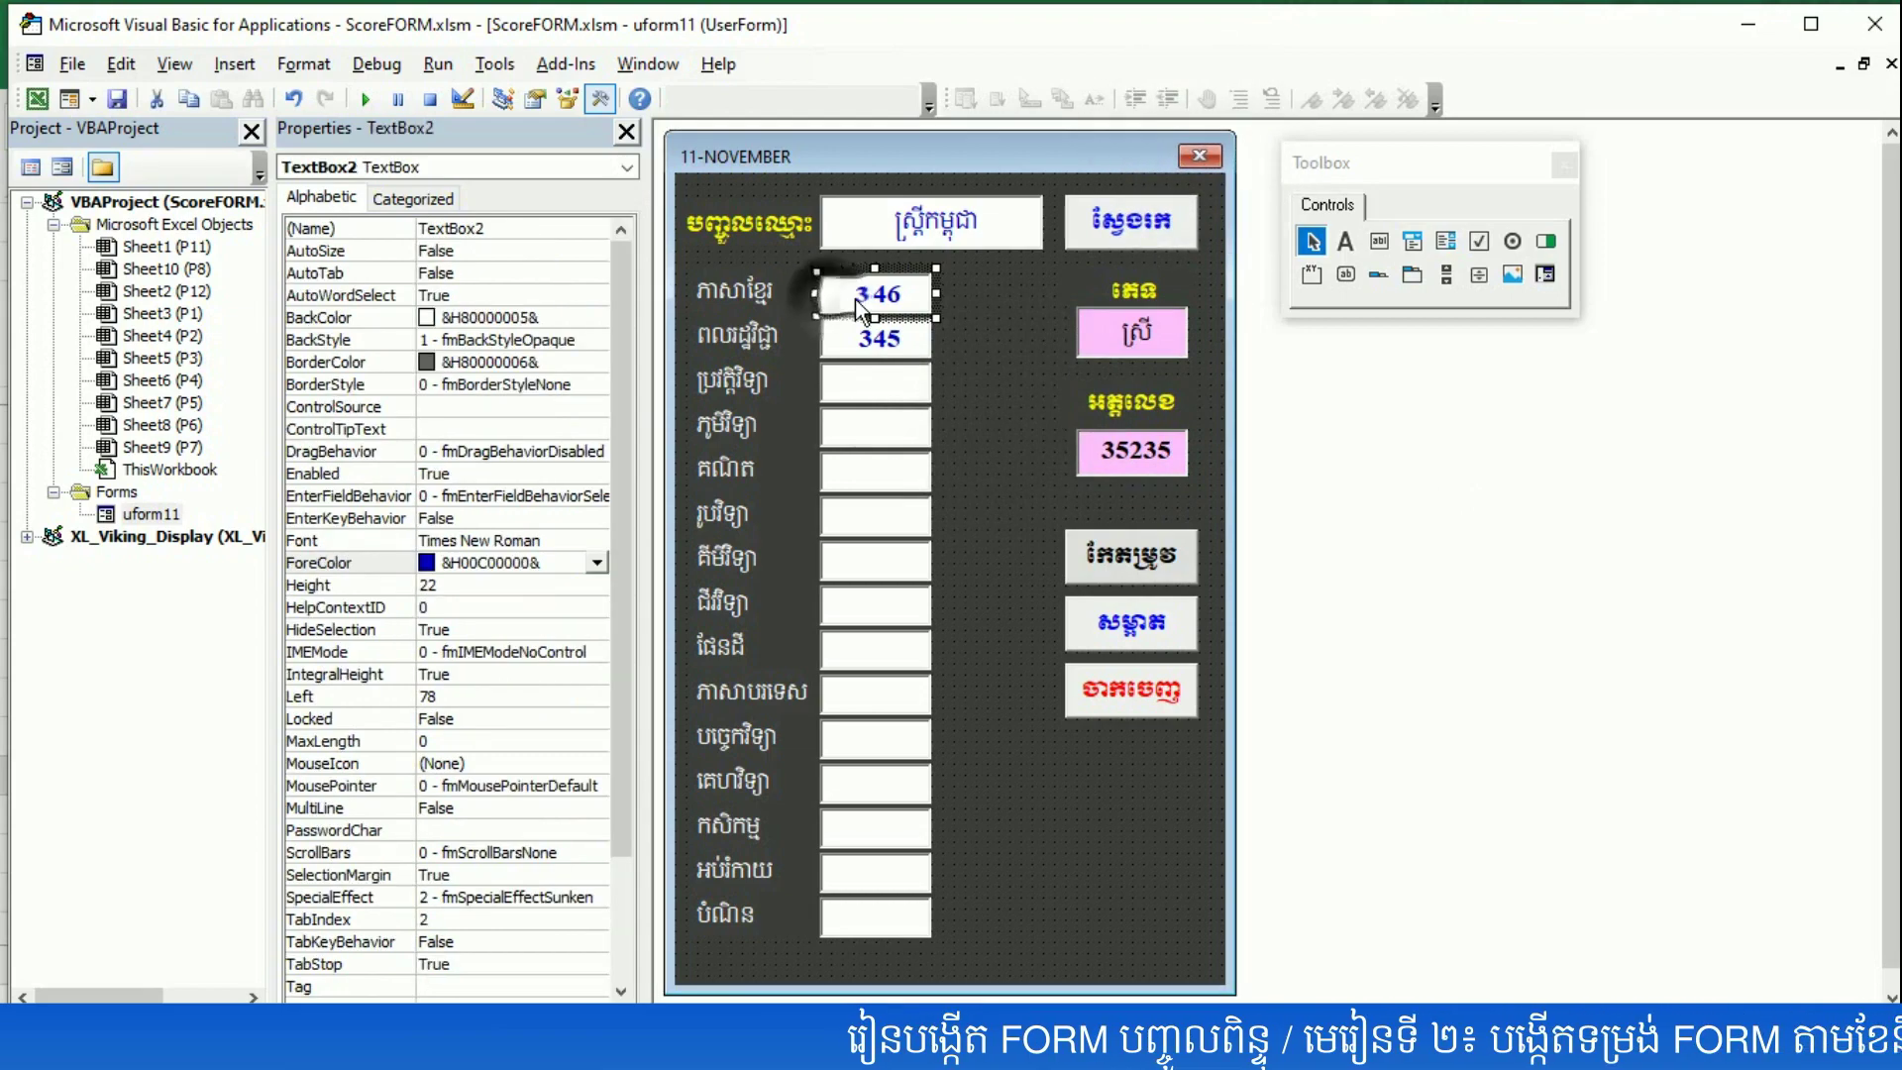
click(374, 102)
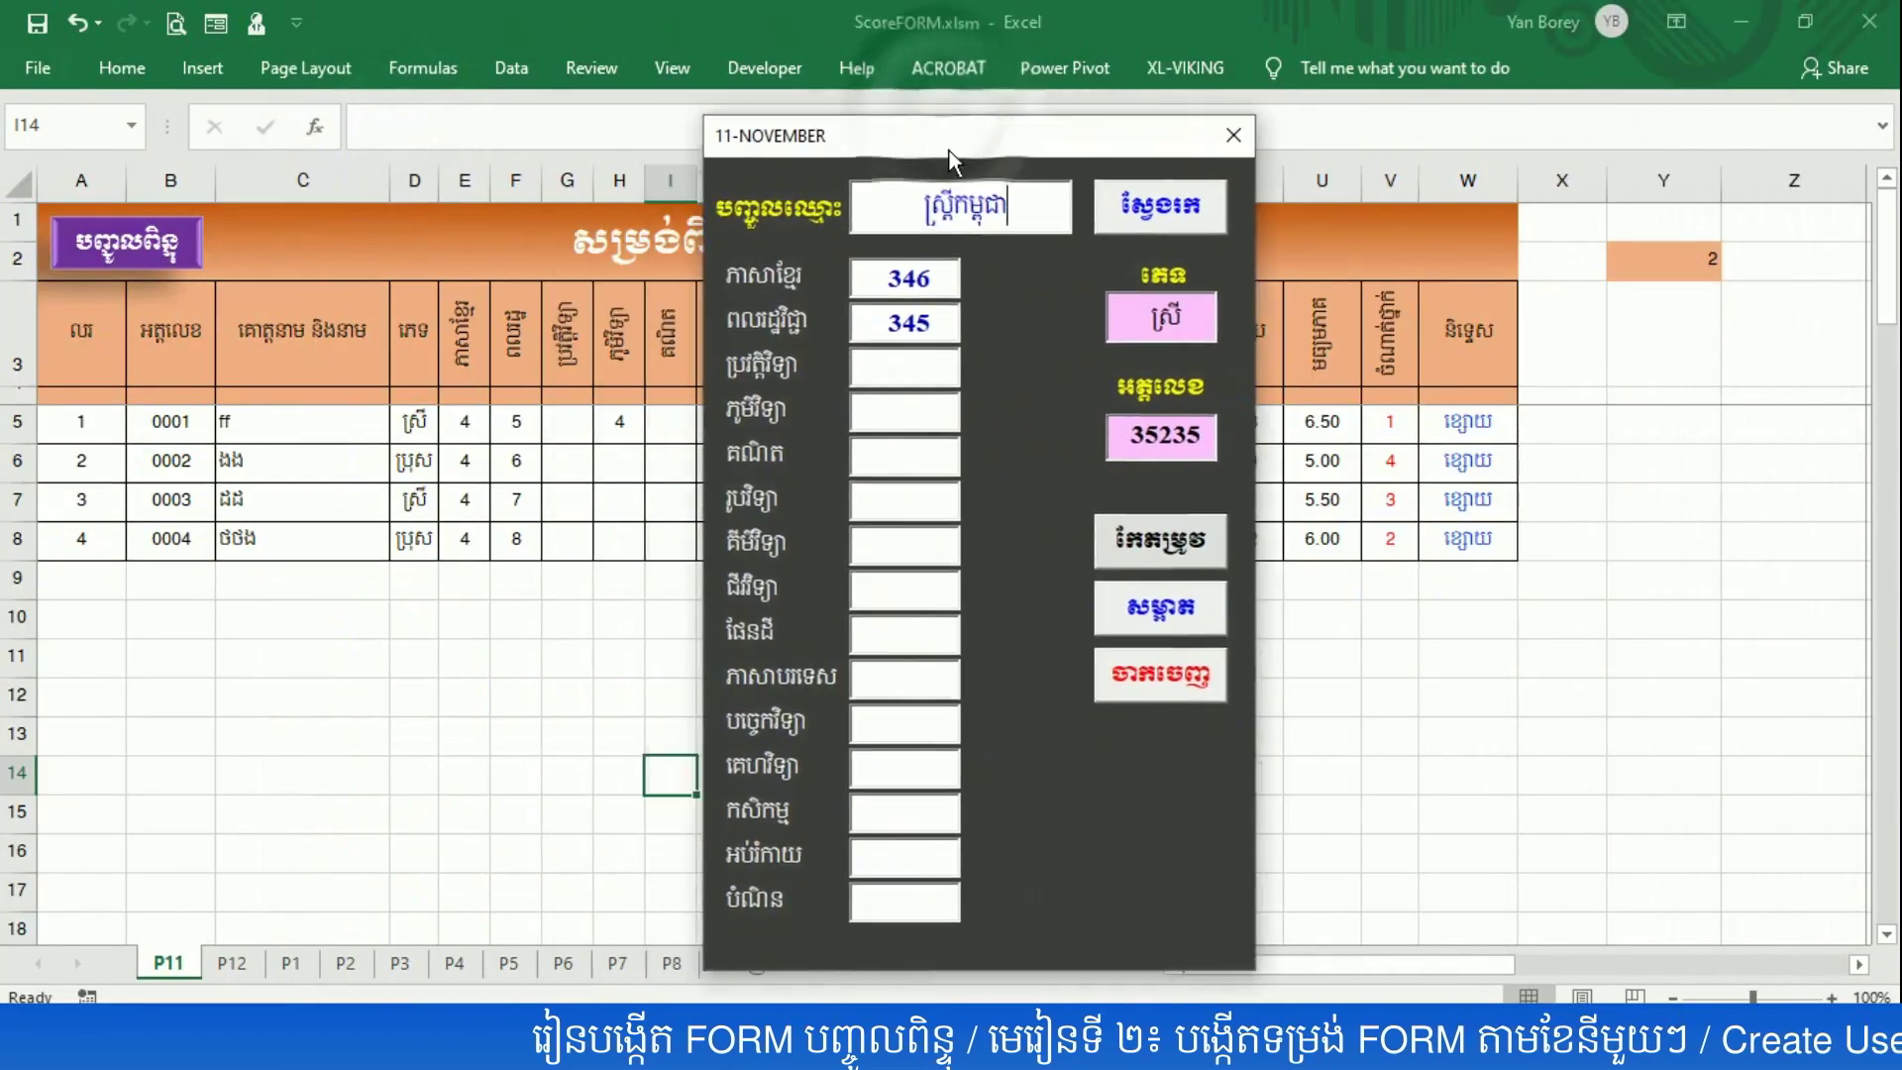
- Reposition the running 11-NOVEMBER form slightly down and left, then close it
drag(942, 105, 942, 149)
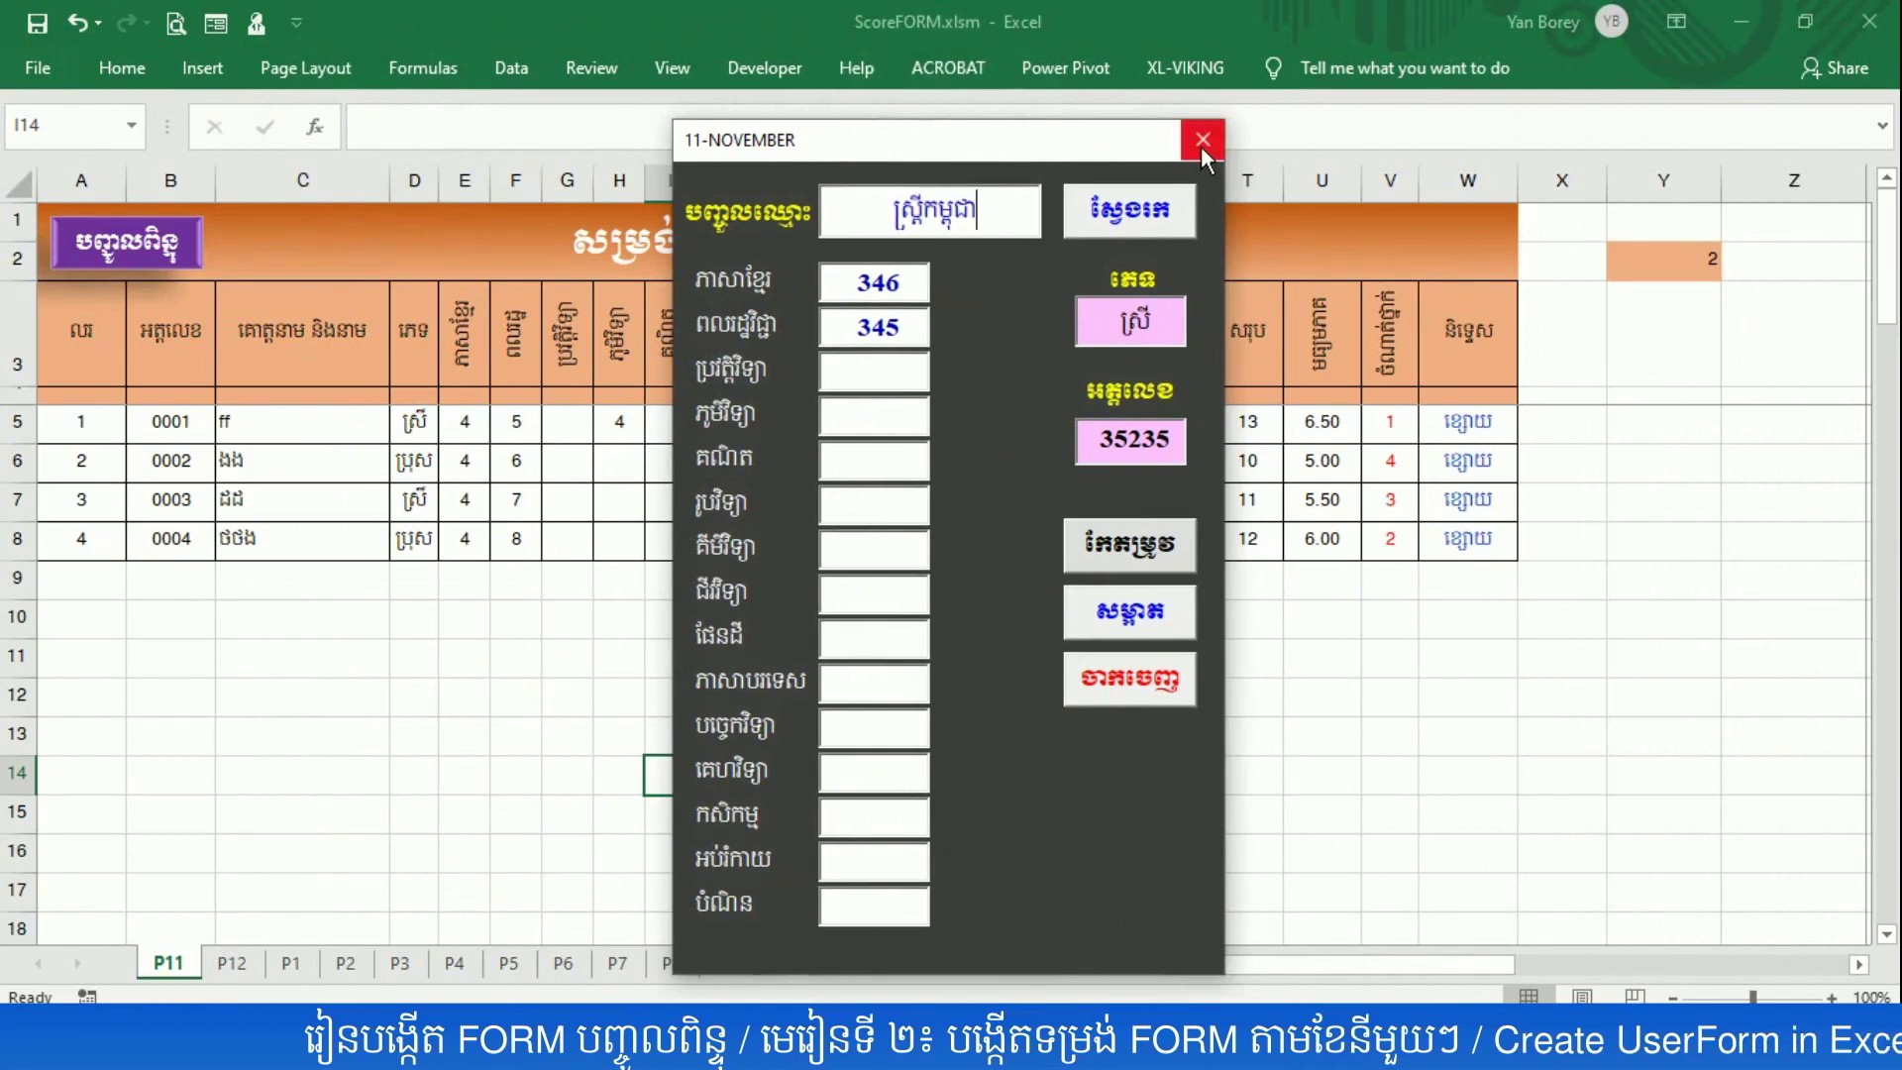
drag(1066, 138, 1036, 141)
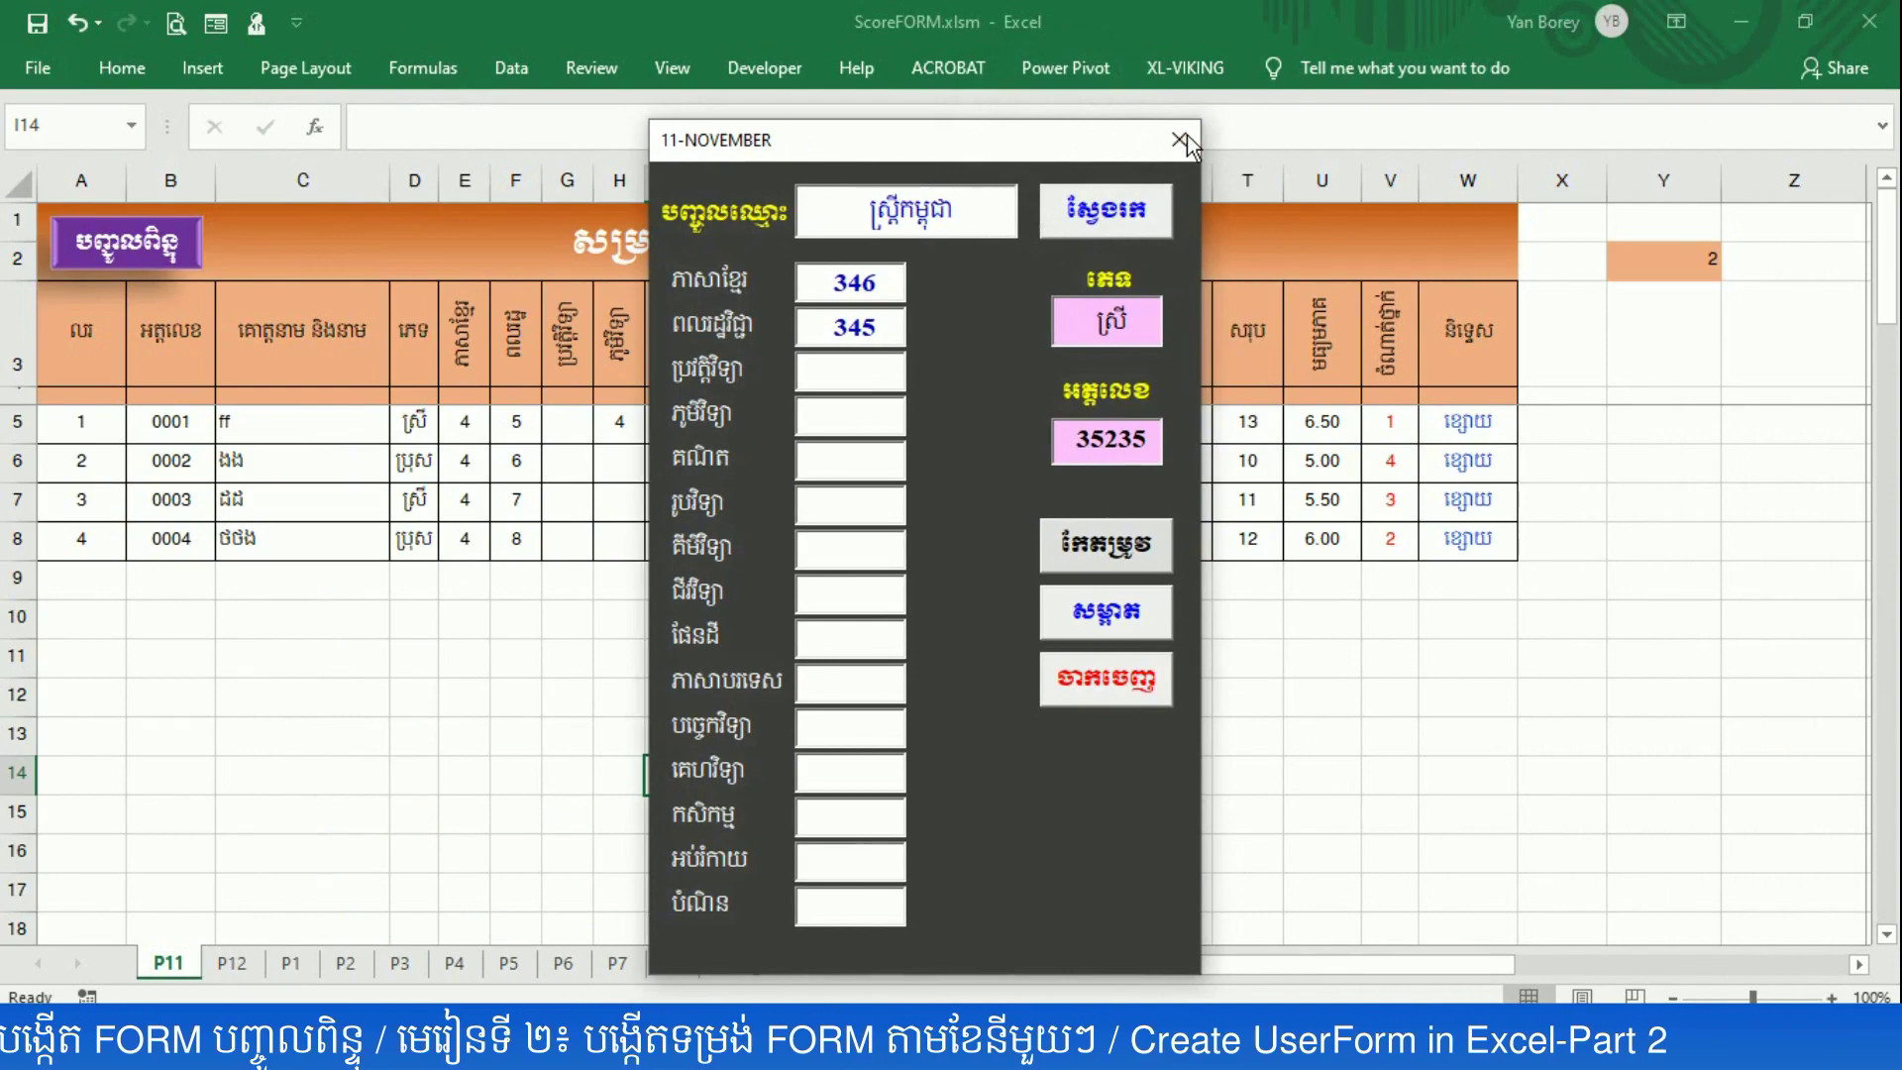
click(1186, 138)
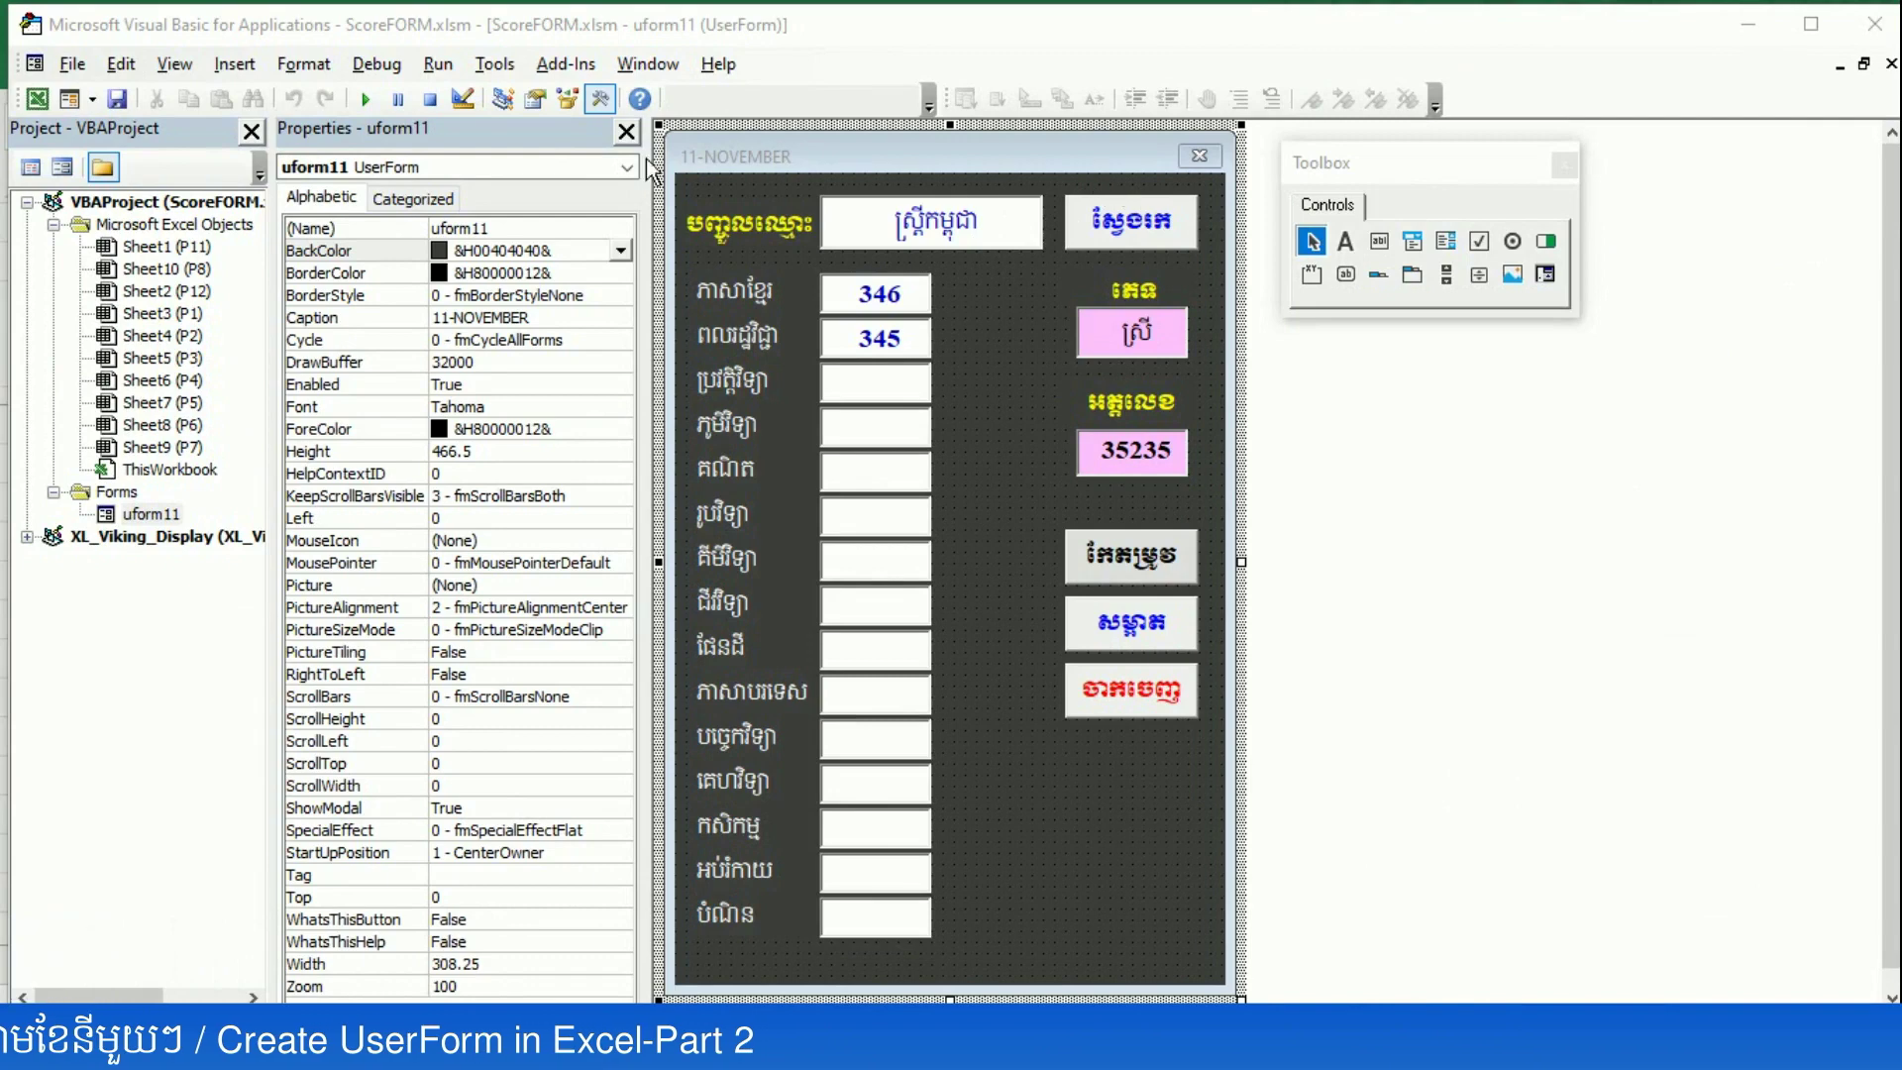
- Insert a new UserForm via the P12 sheet's menu and enlarge it to about 473 by 298
click(369, 99)
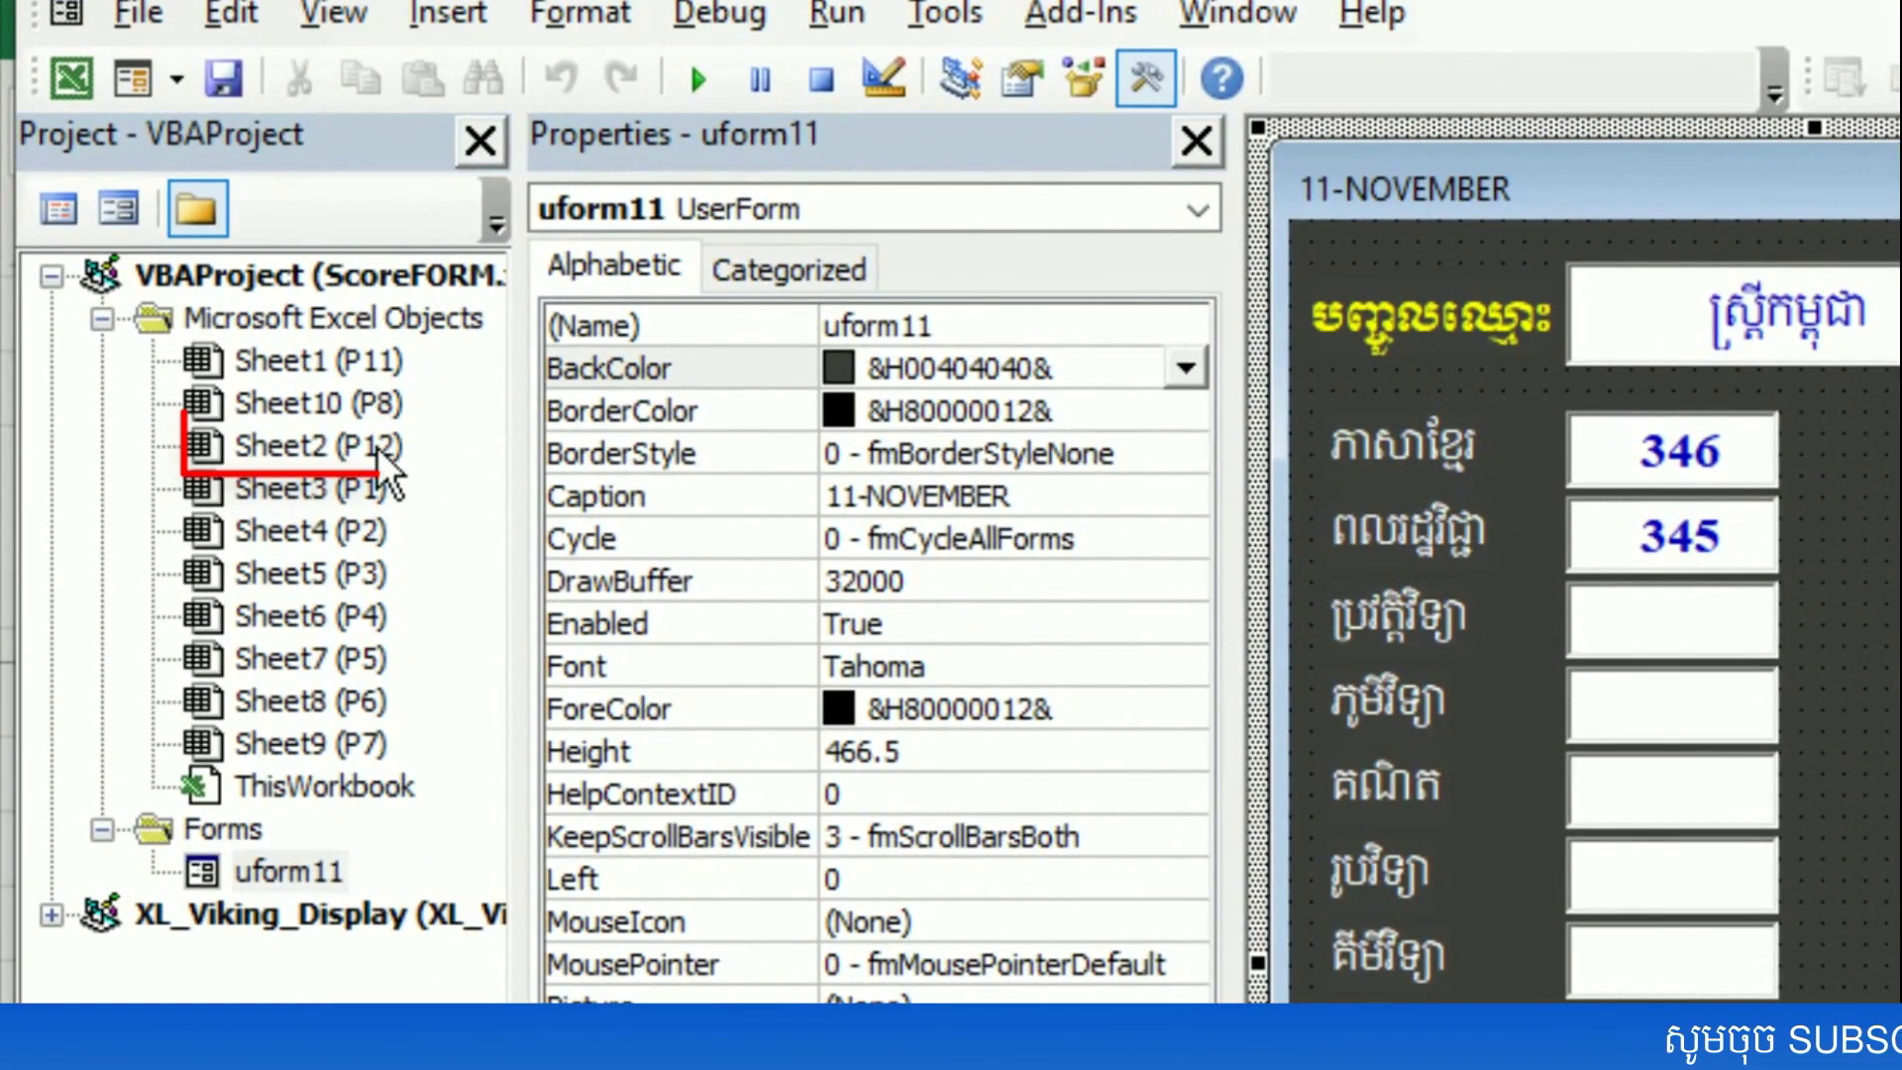
click(374, 447)
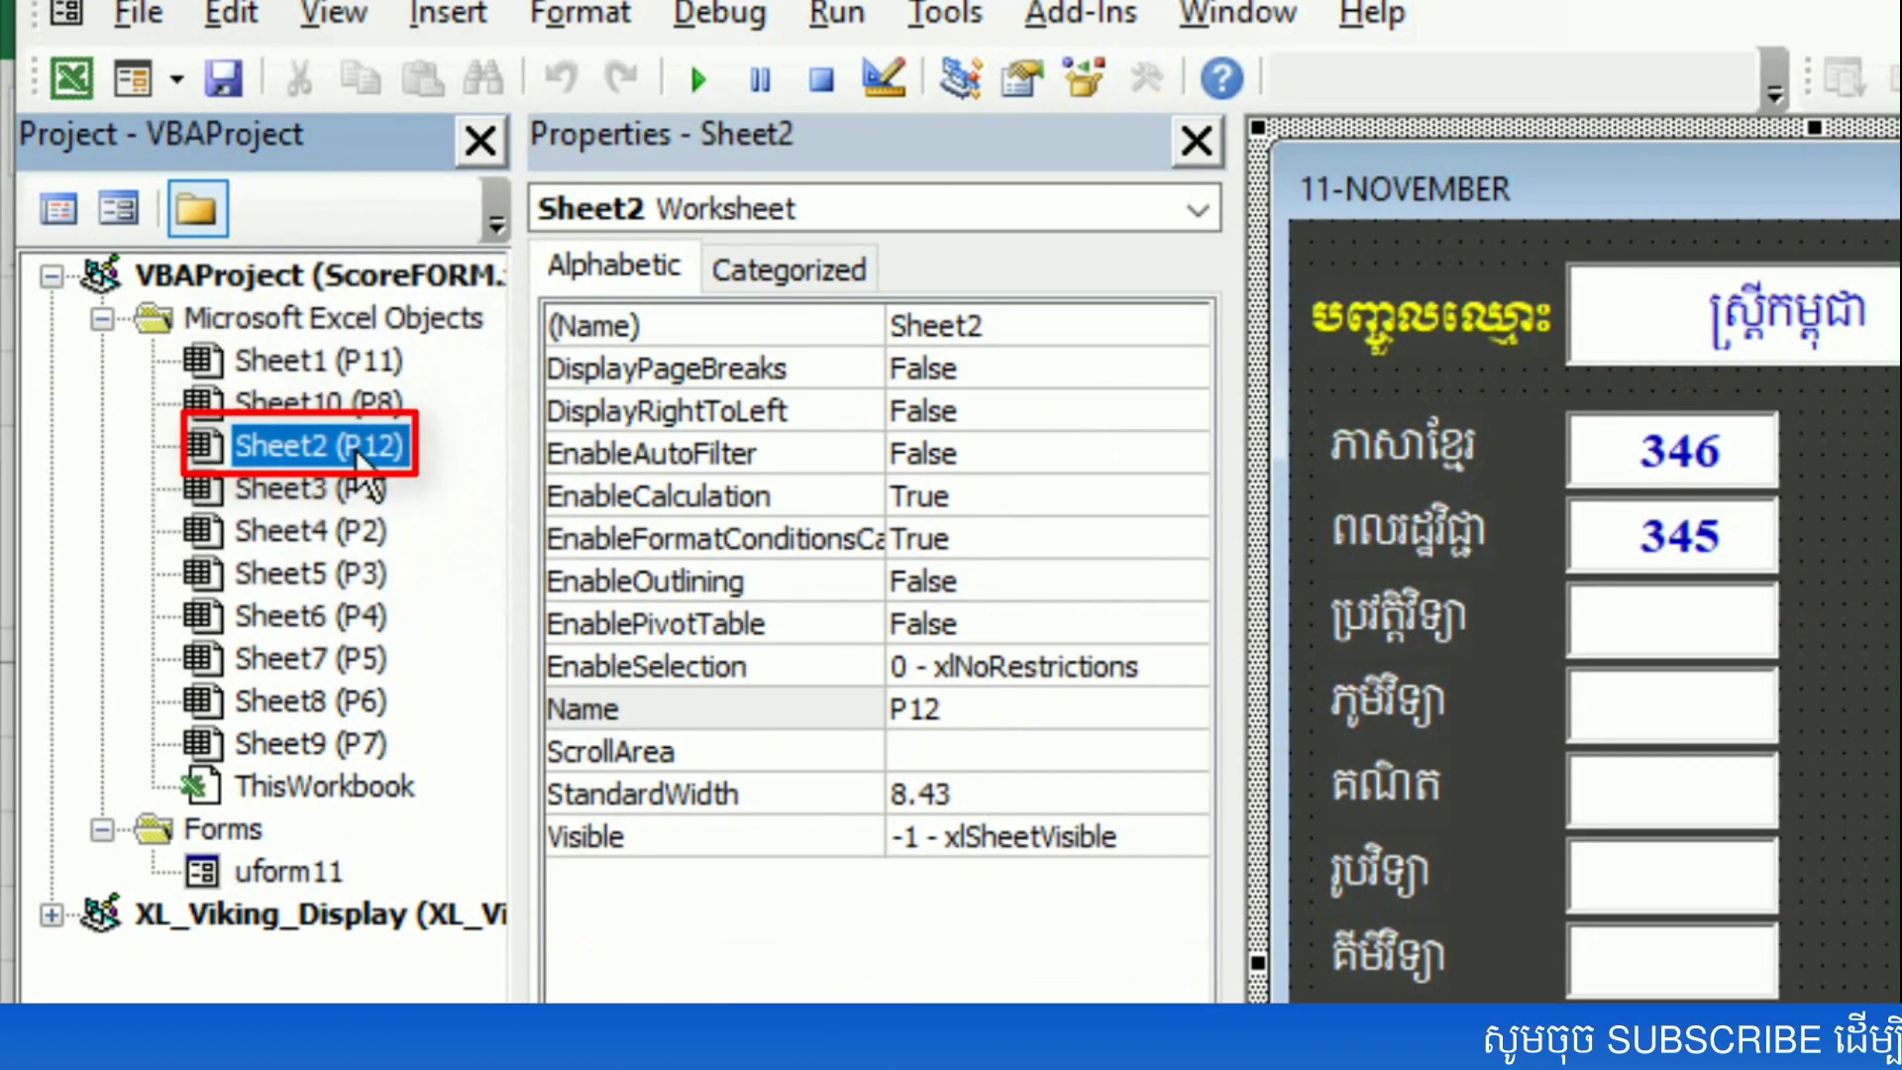
right_click(361, 449)
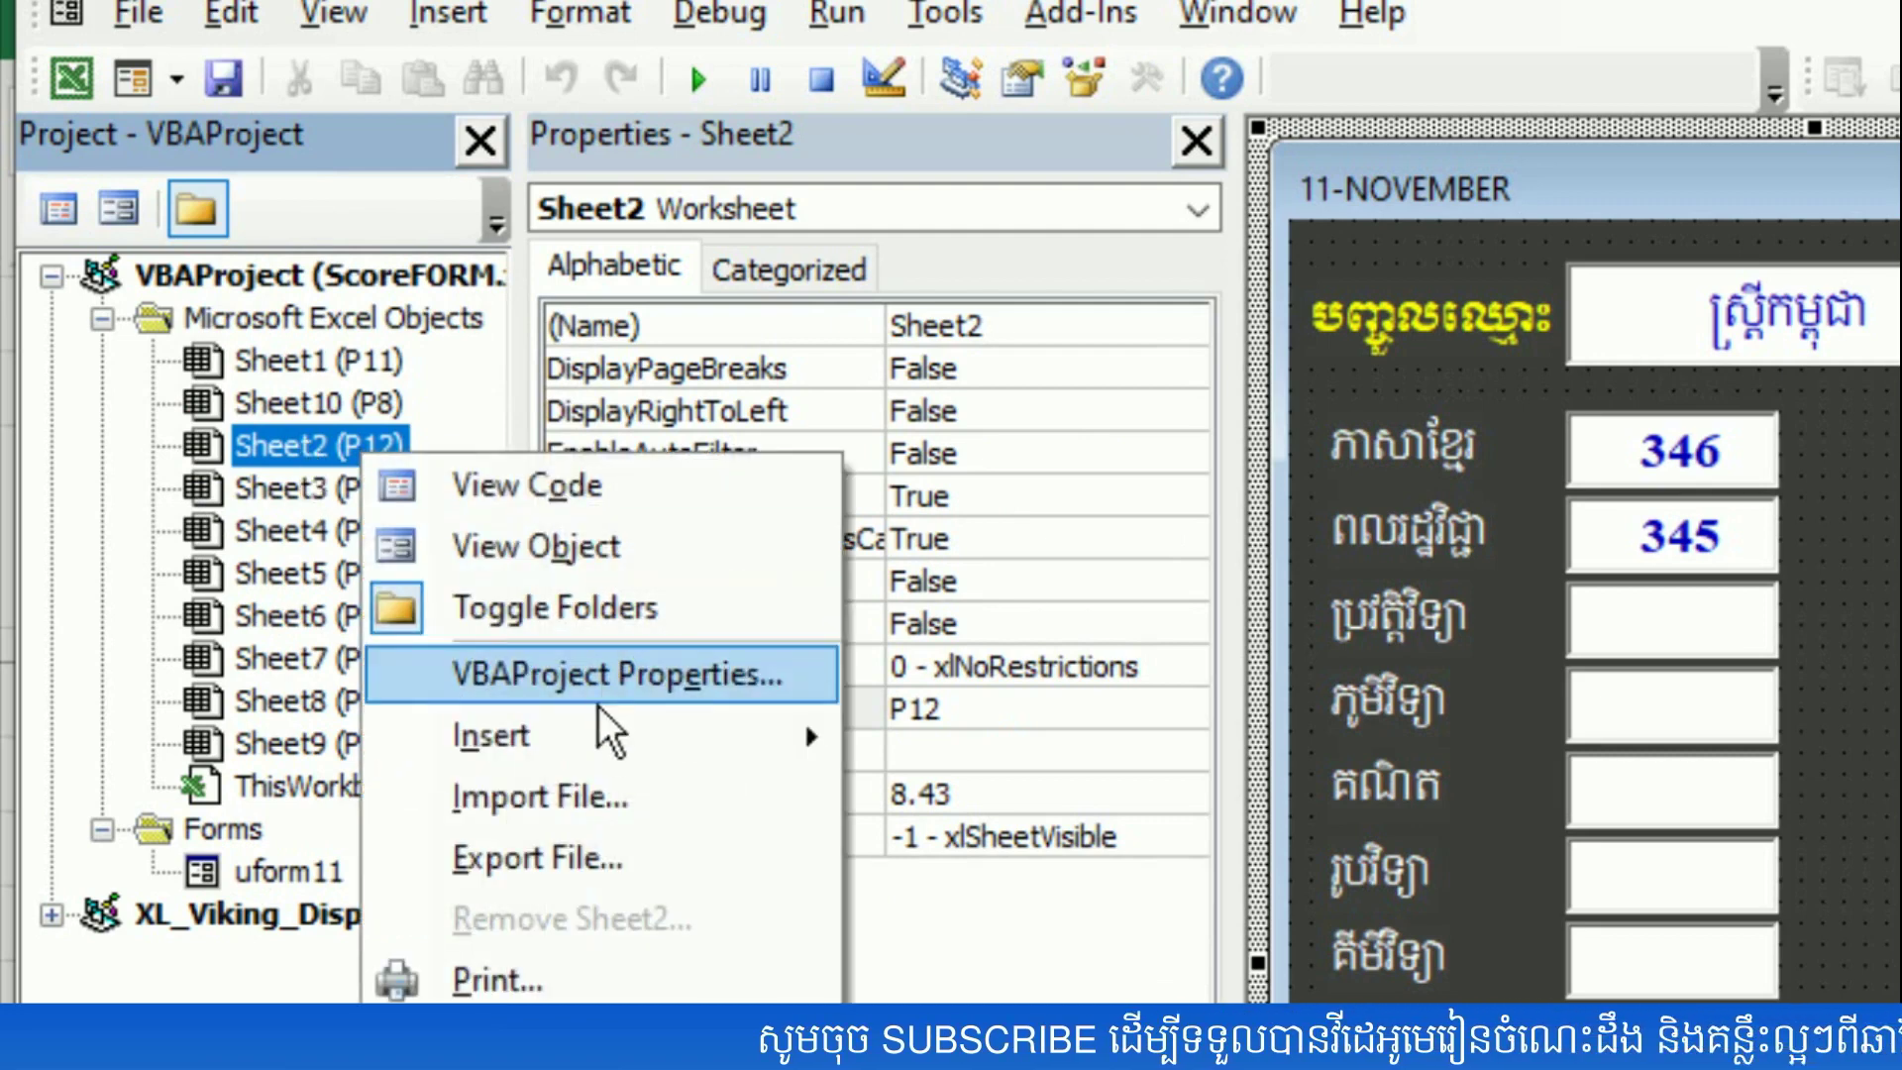
mouse_move(594, 735)
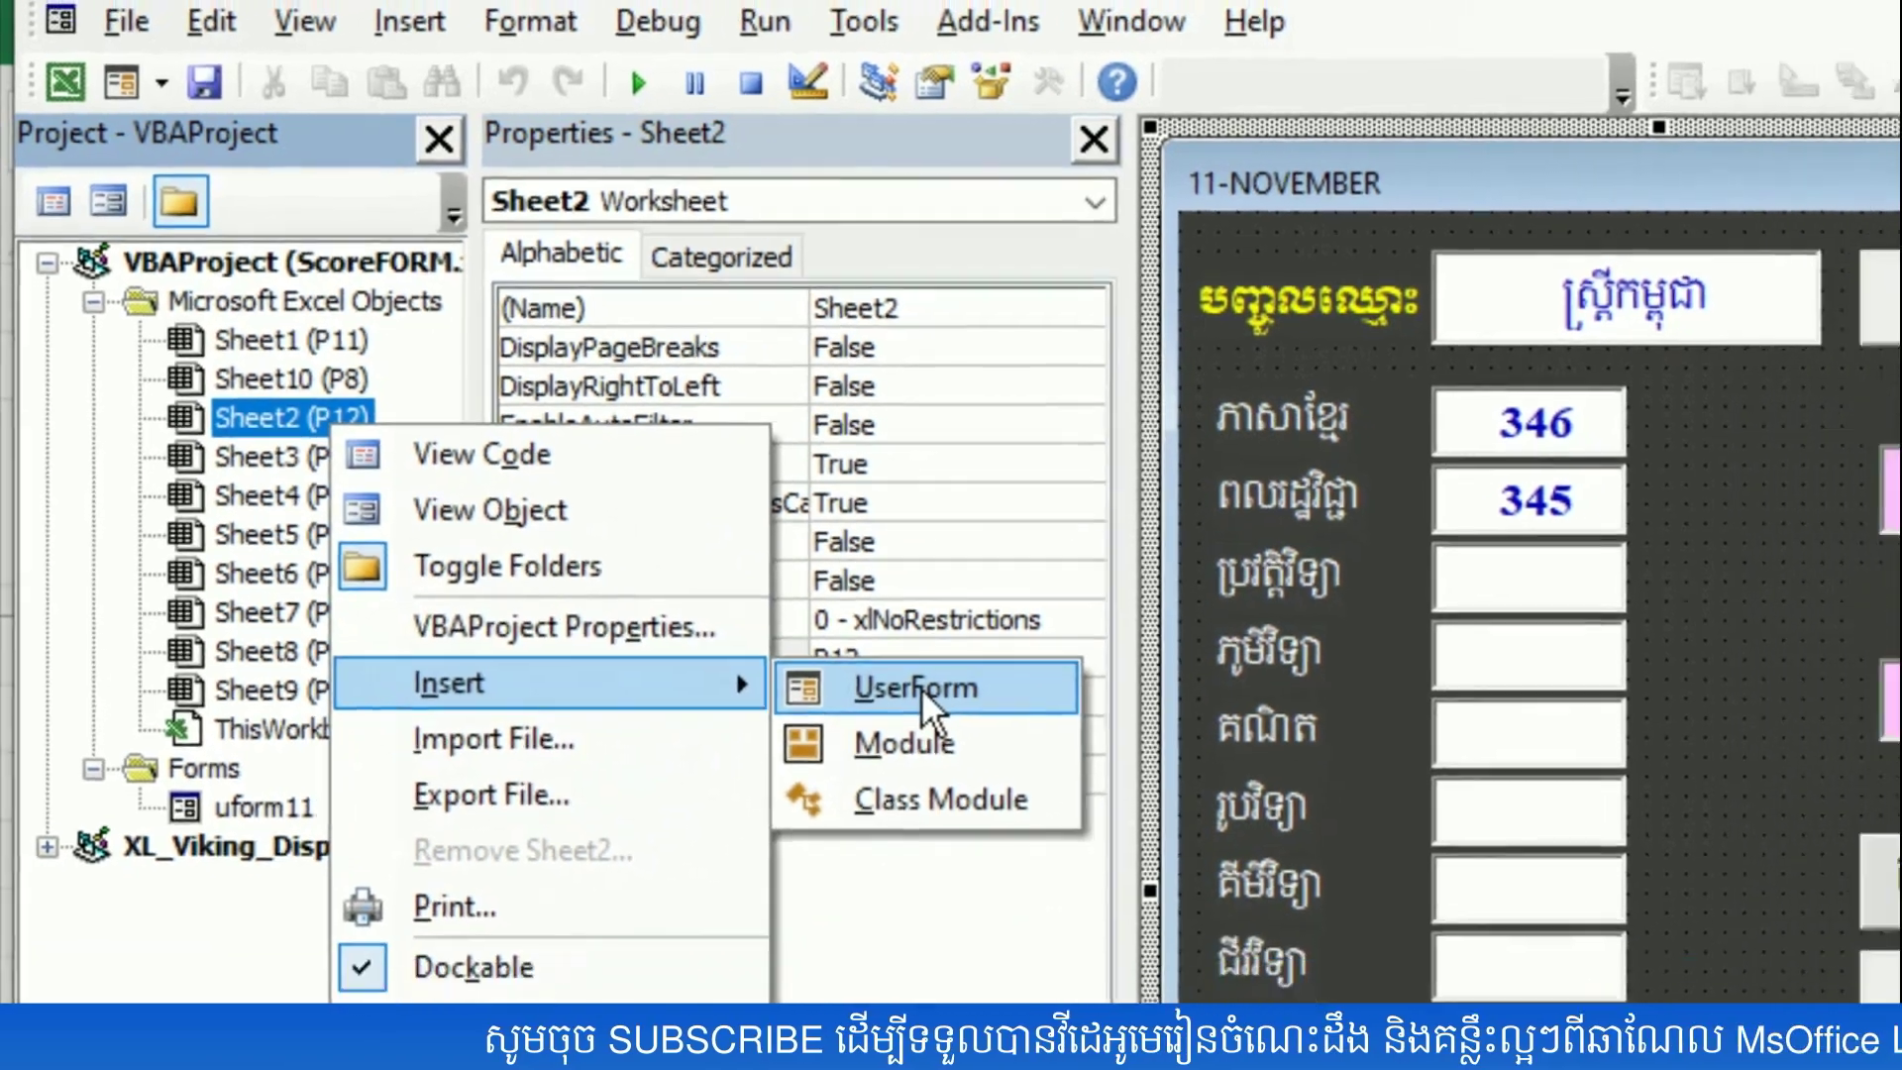
click(1008, 743)
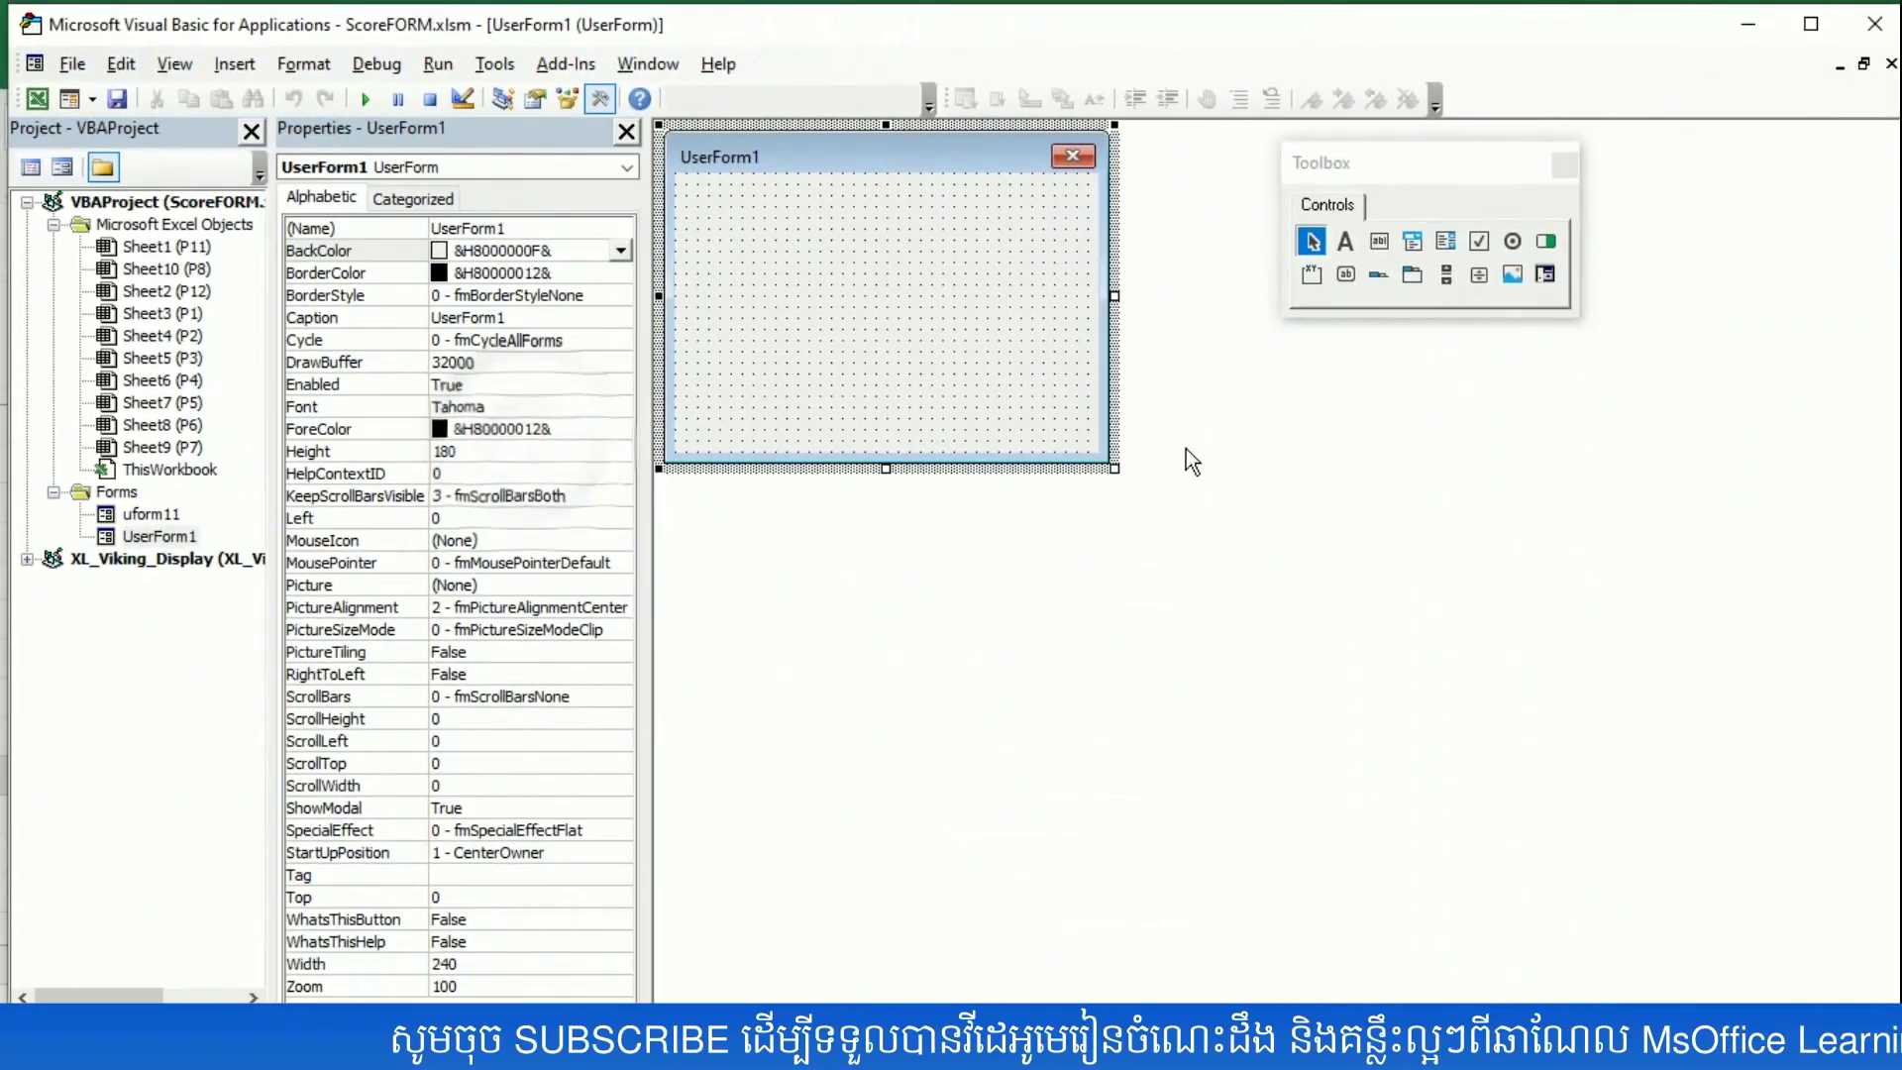
mouse_move(1114, 469)
mouse_down()
mouse_move(1172, 999)
mouse_move(1221, 1010)
mouse_up()
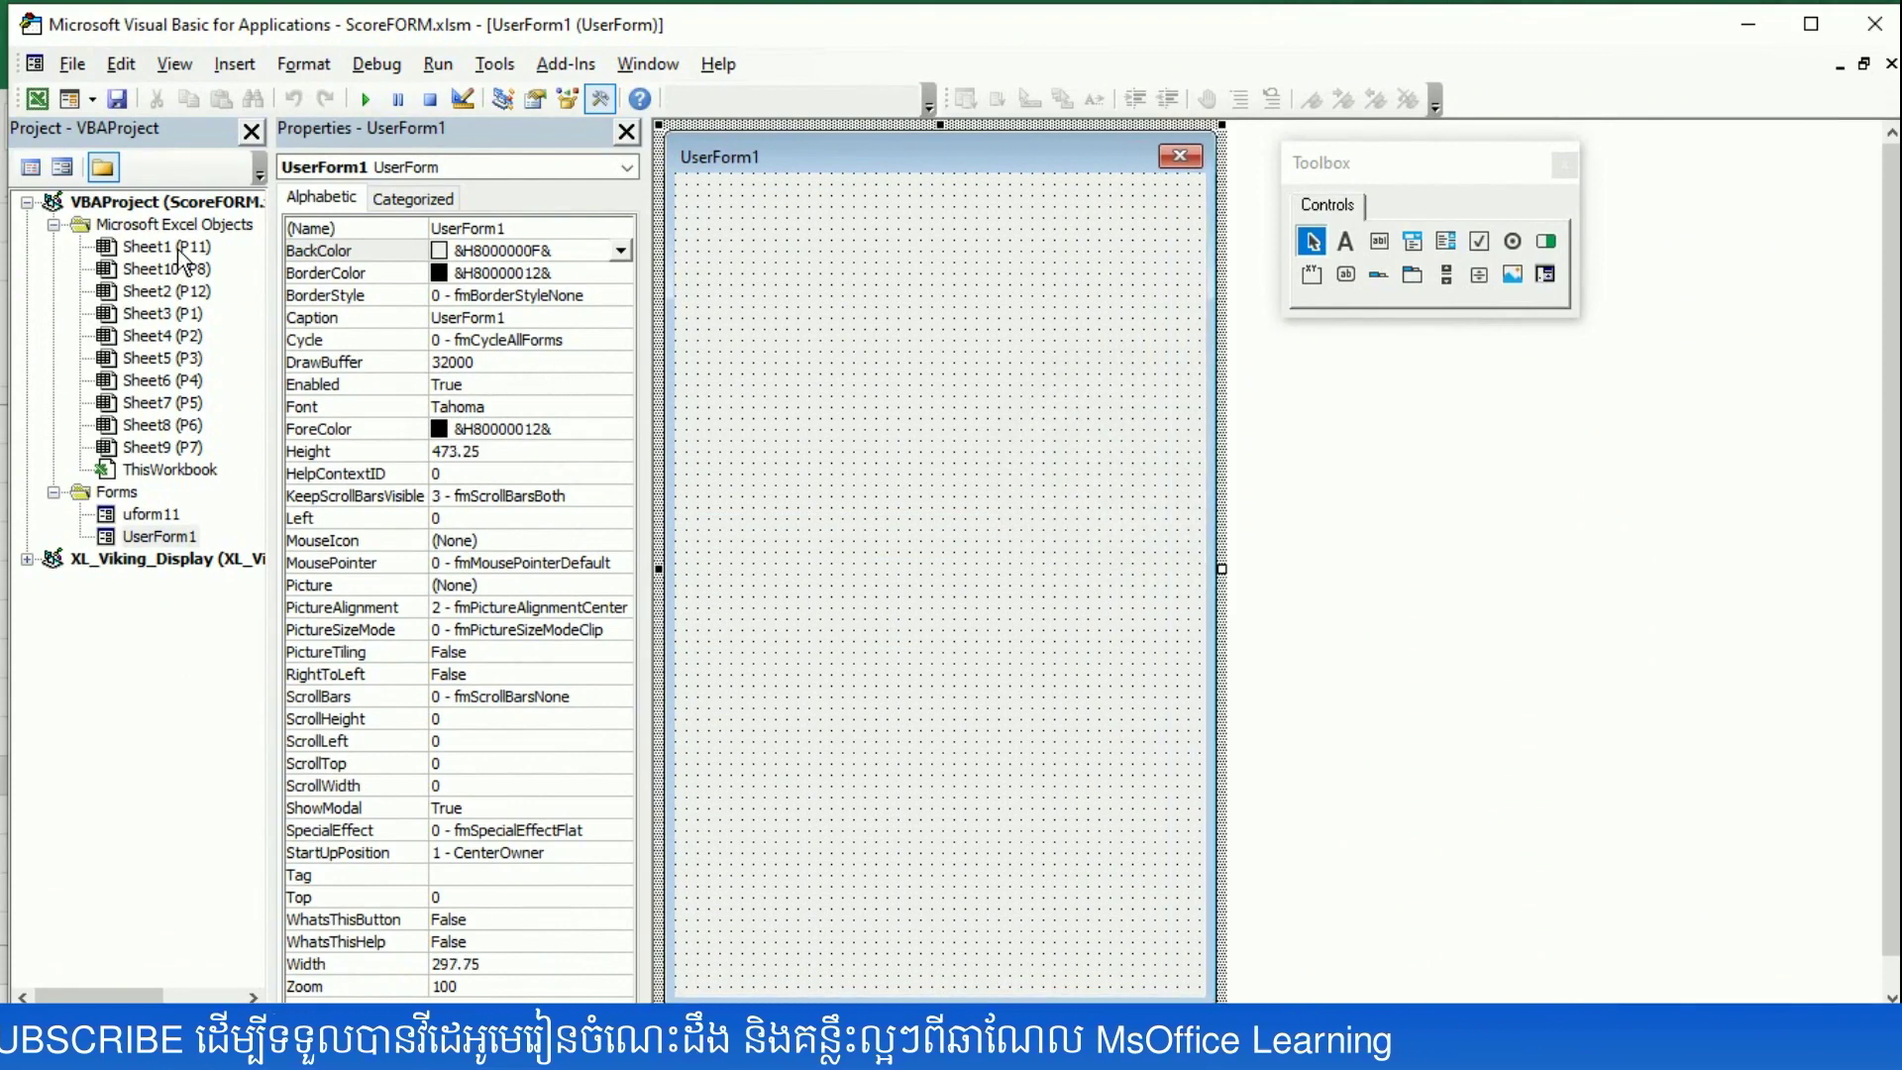
- Open the new UserForm1 designer and select its (Name) property for renaming
click(181, 248)
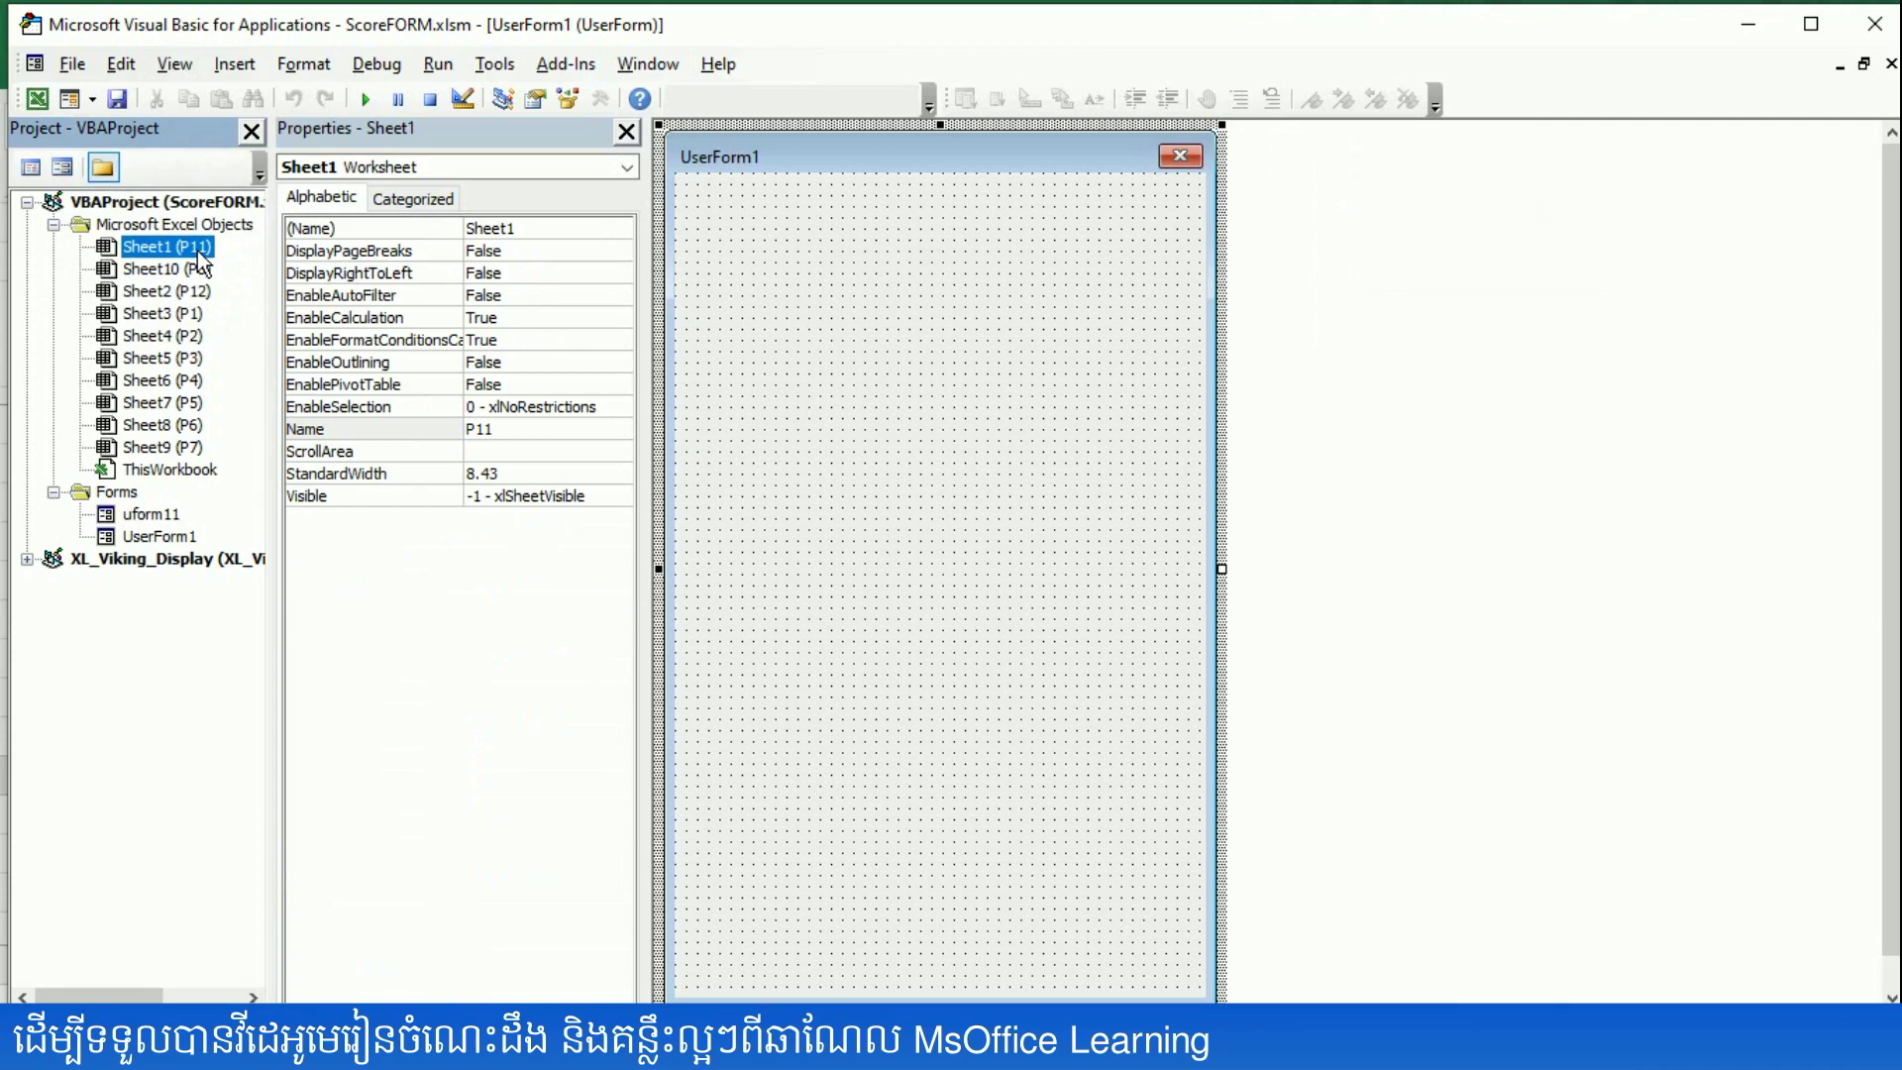
double_click(182, 252)
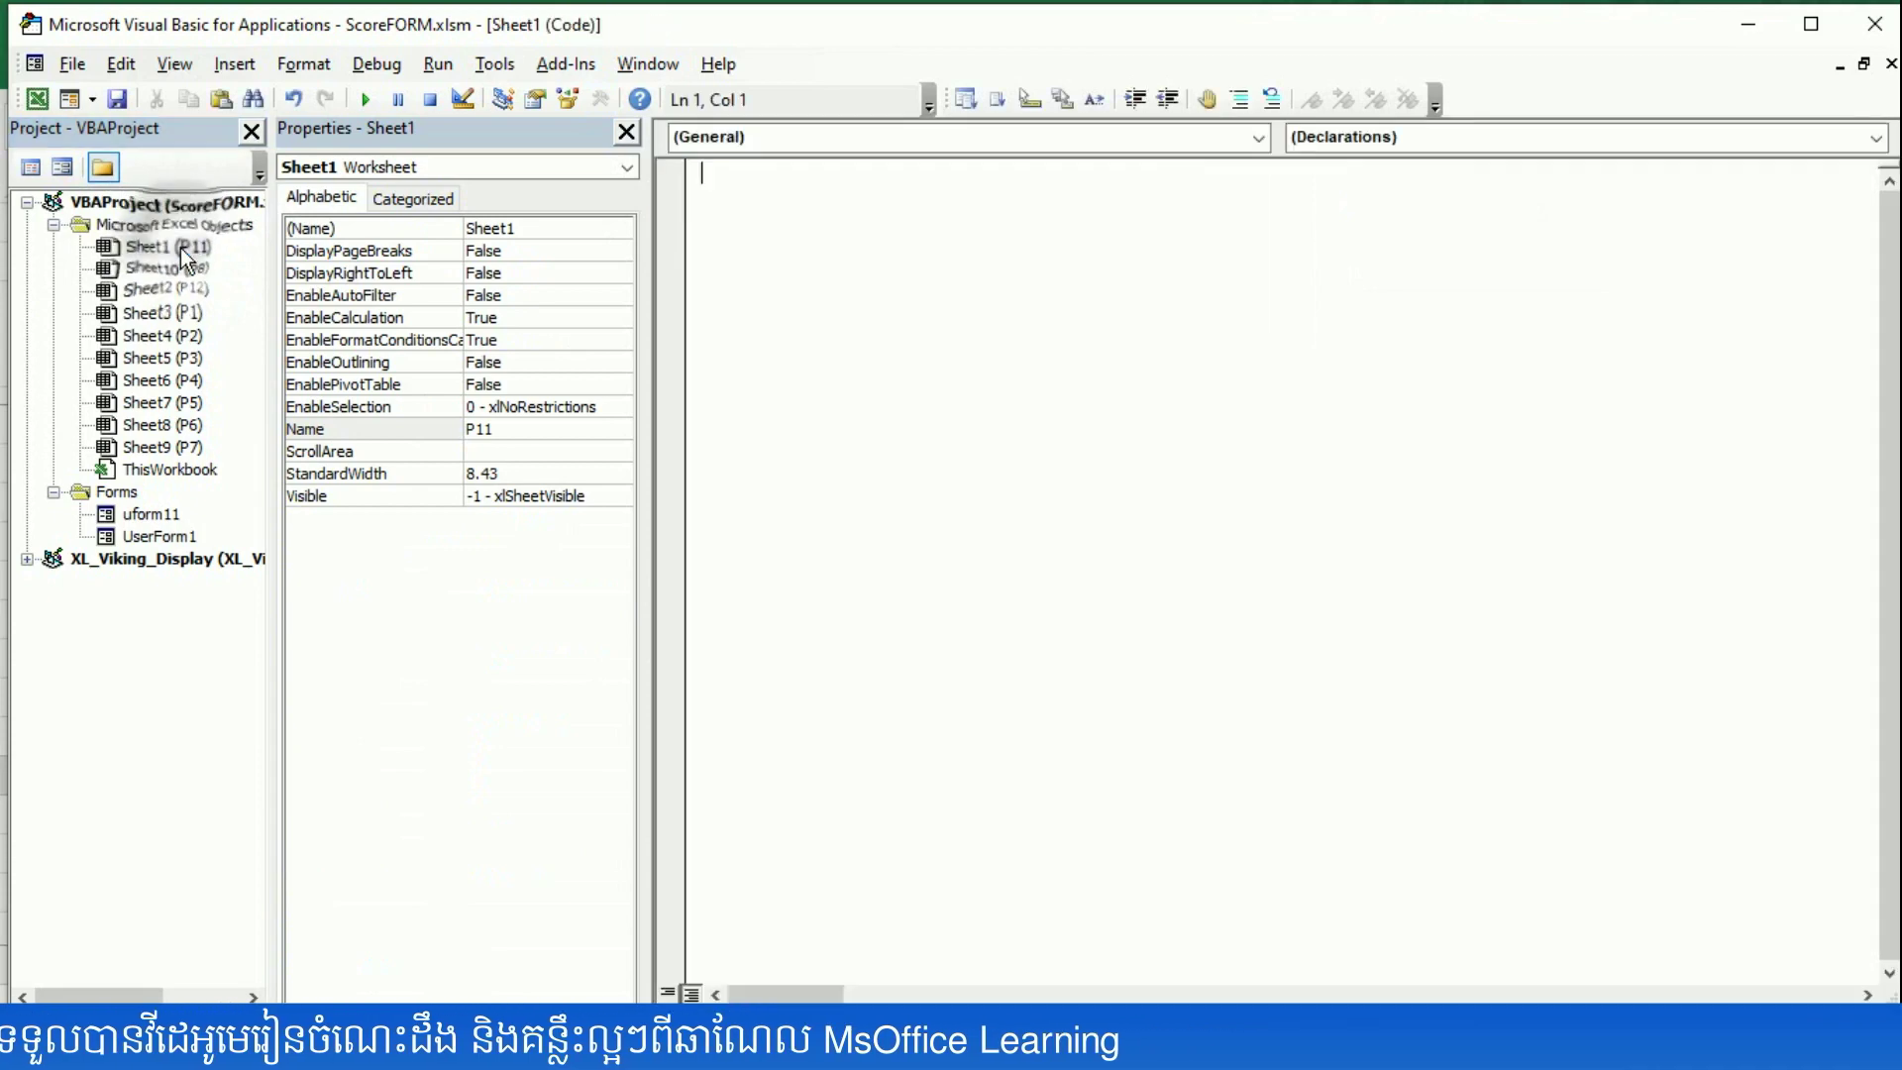
click(152, 515)
click(158, 538)
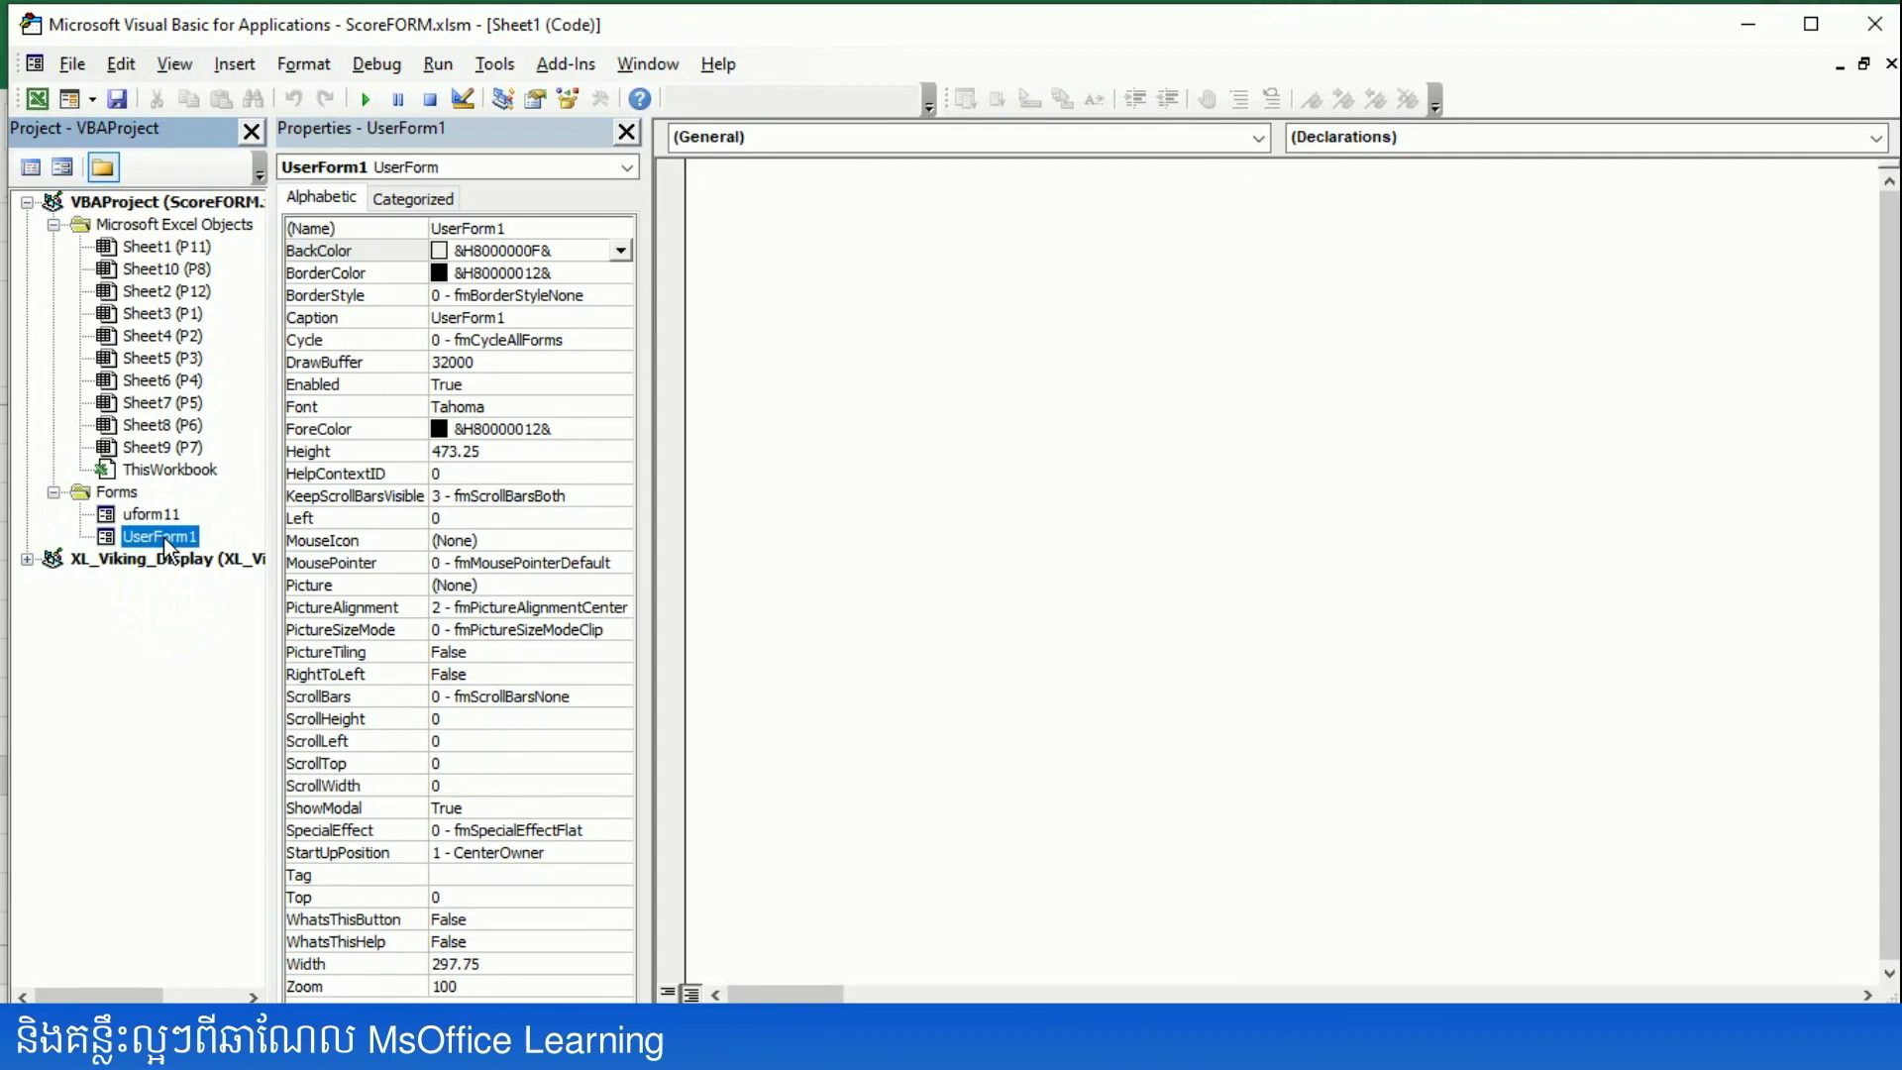
double_click(163, 537)
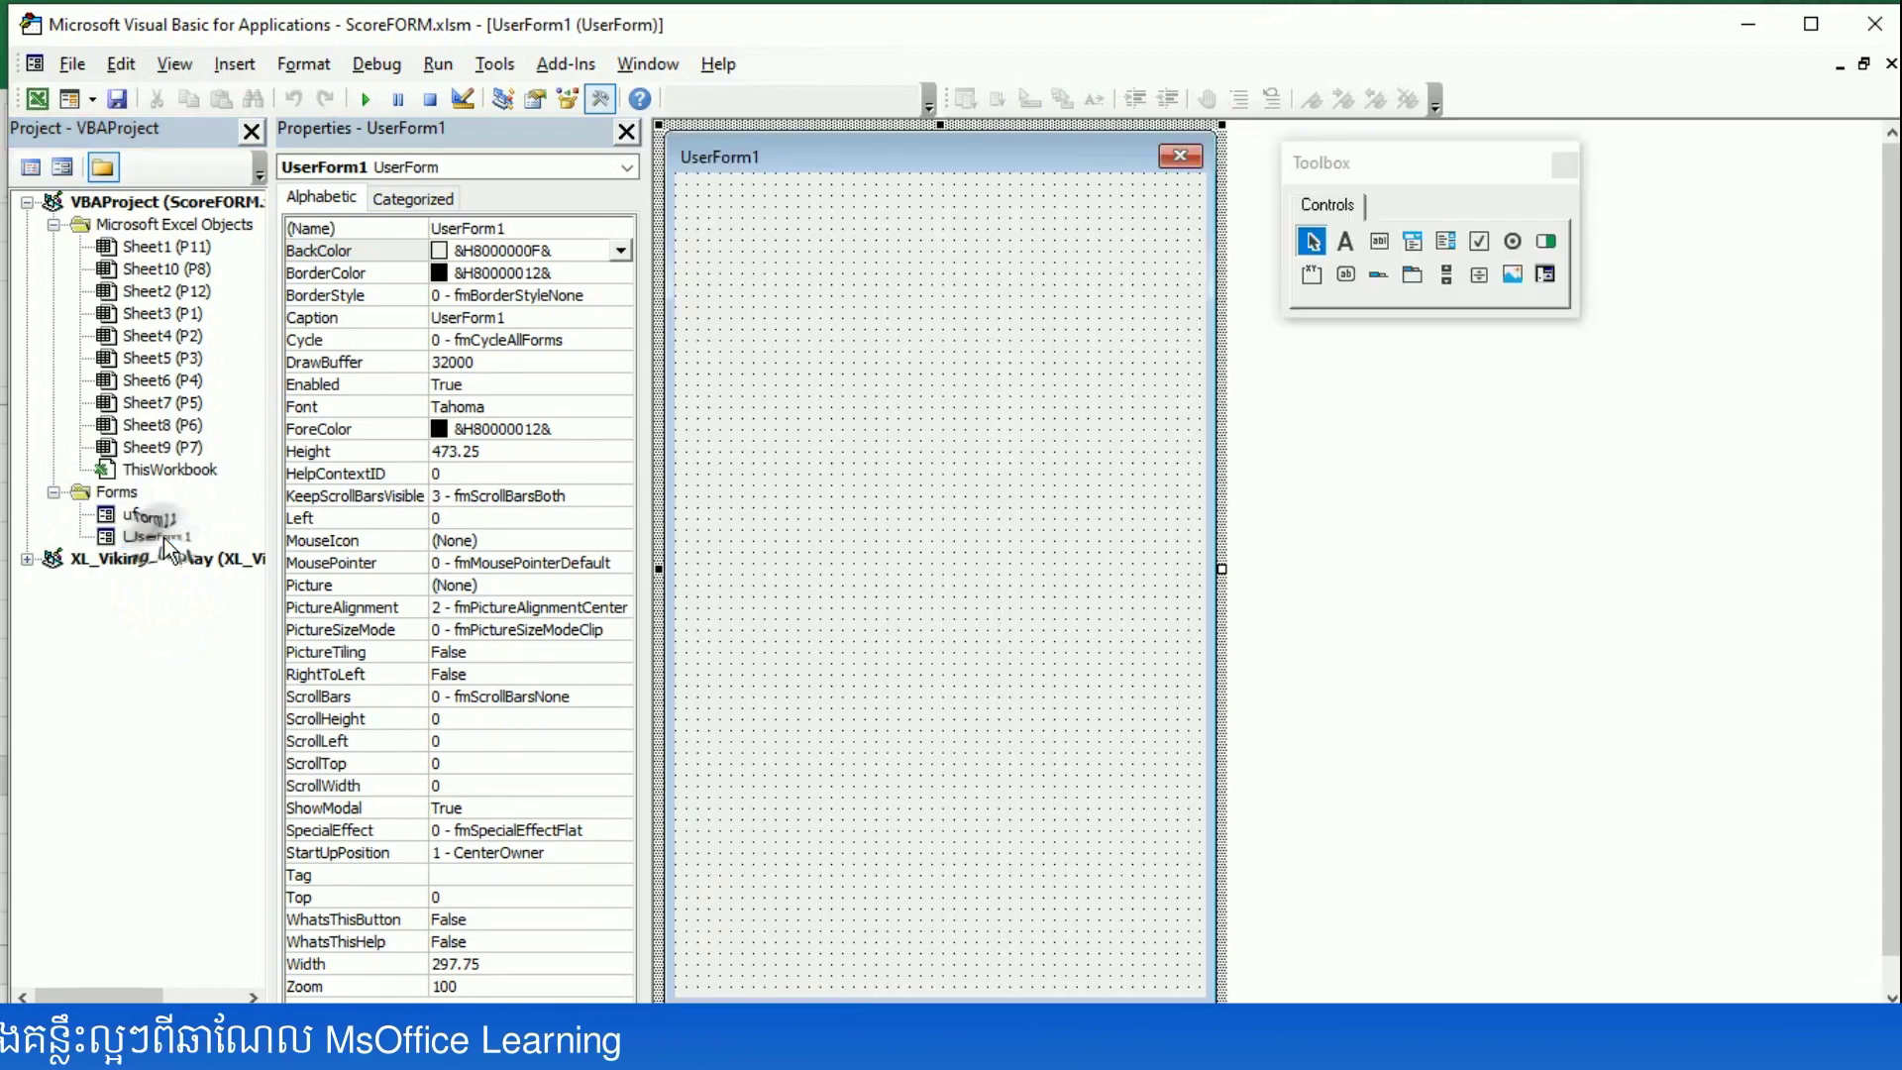
click(515, 234)
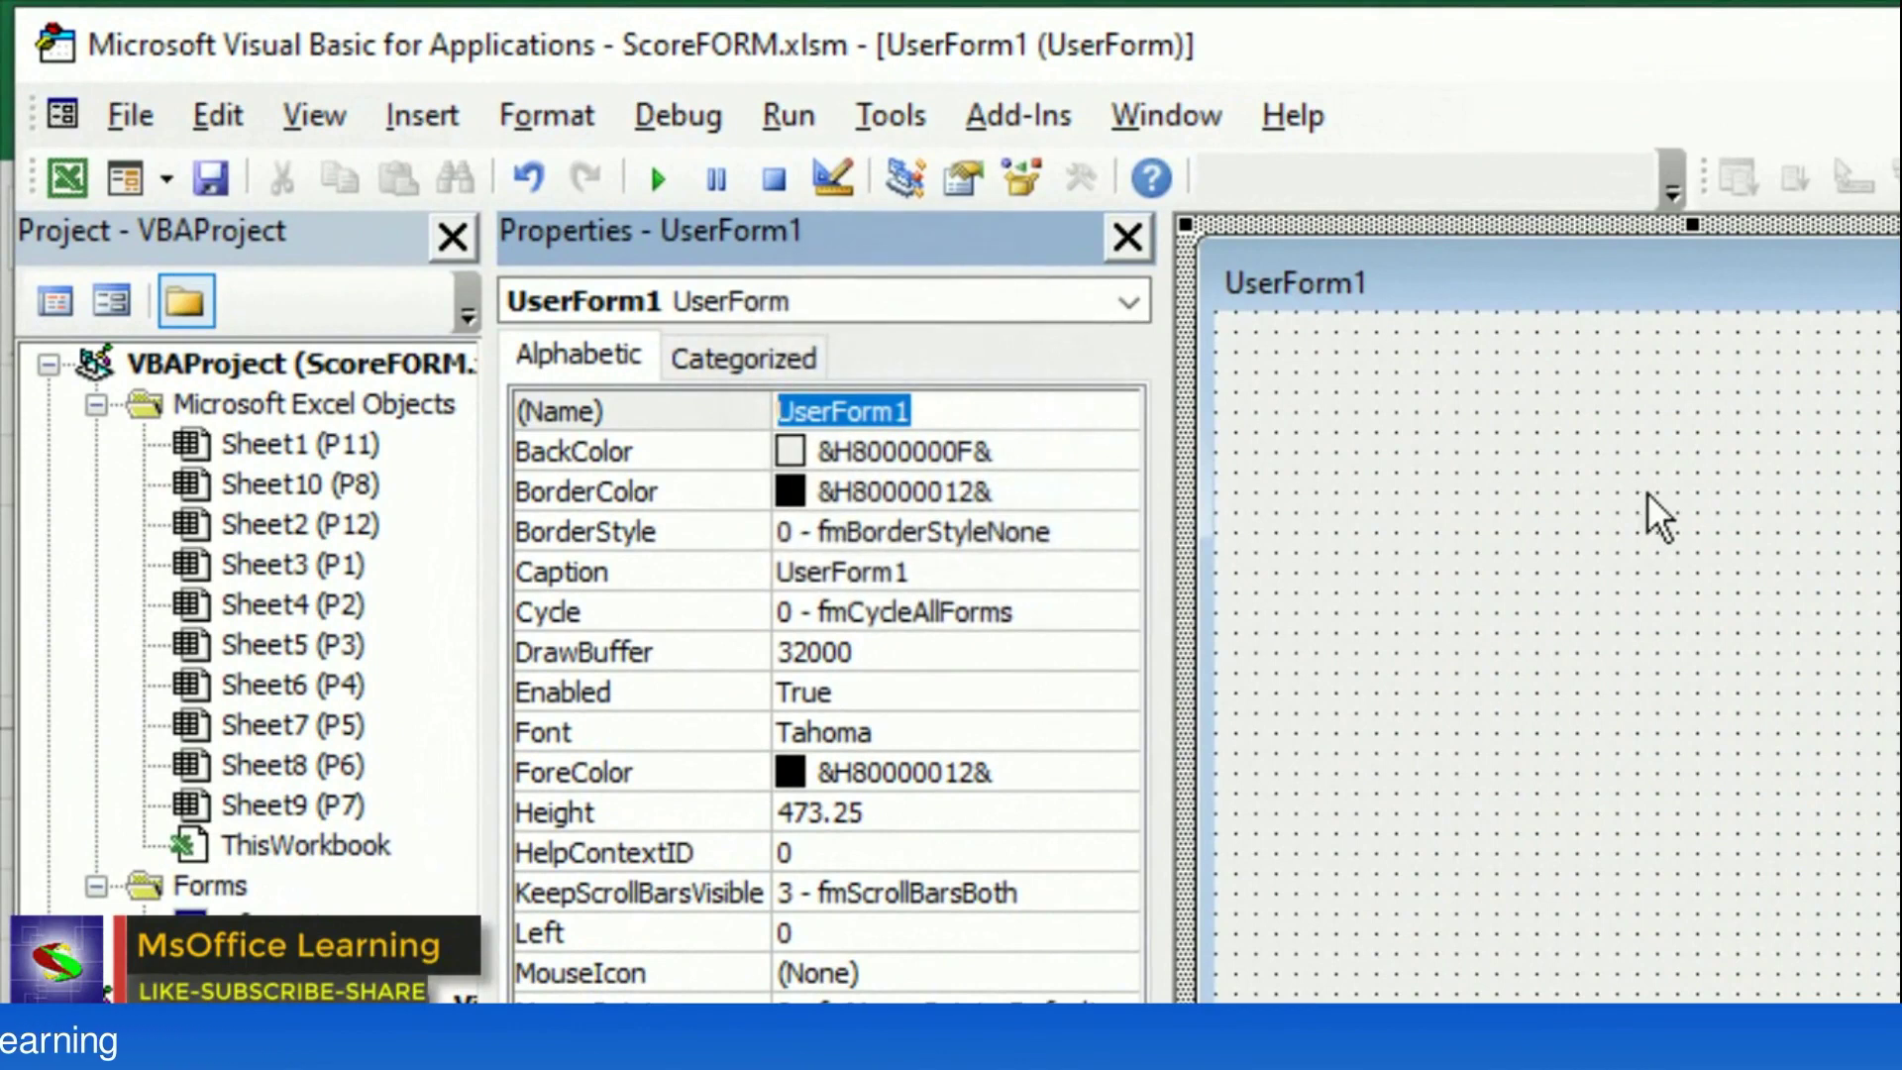
- Rename the new form uform12 and set its caption to 12-DECEMBER
text(uform12)
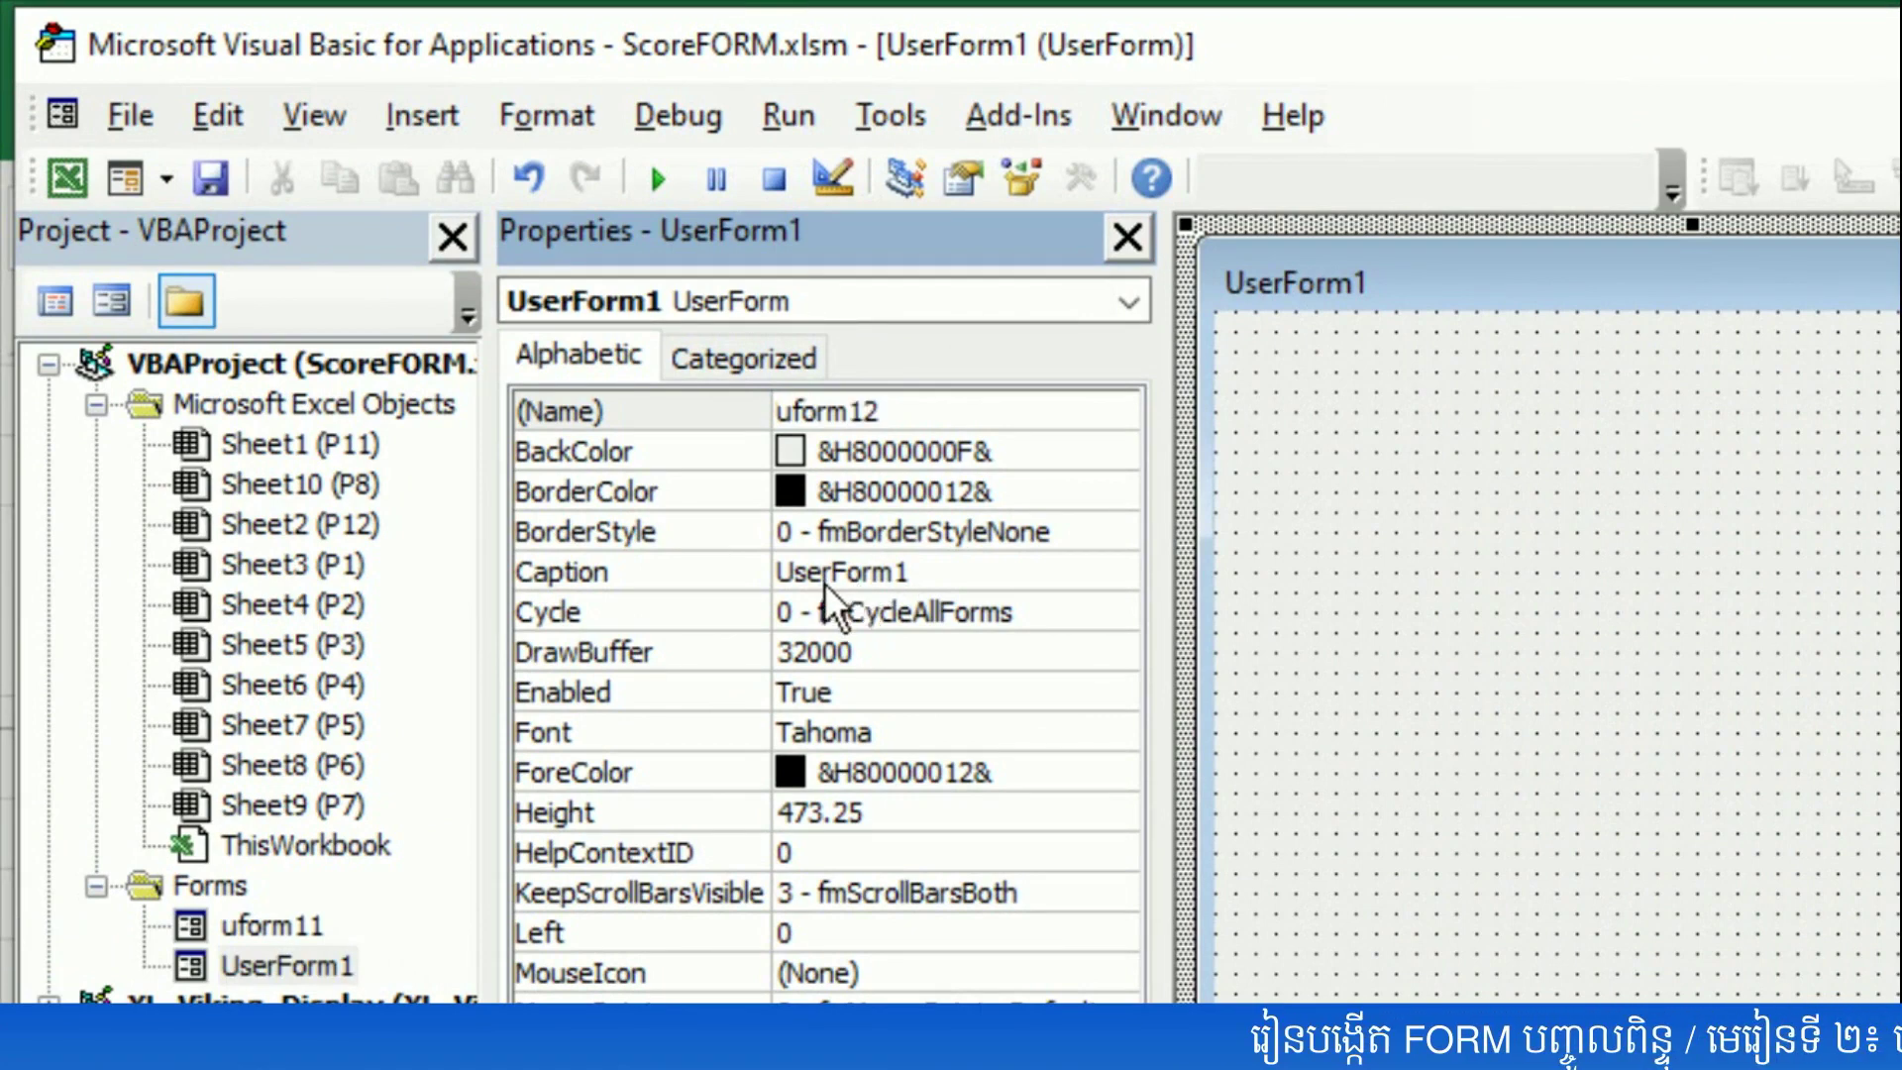
key(Return)
click(935, 575)
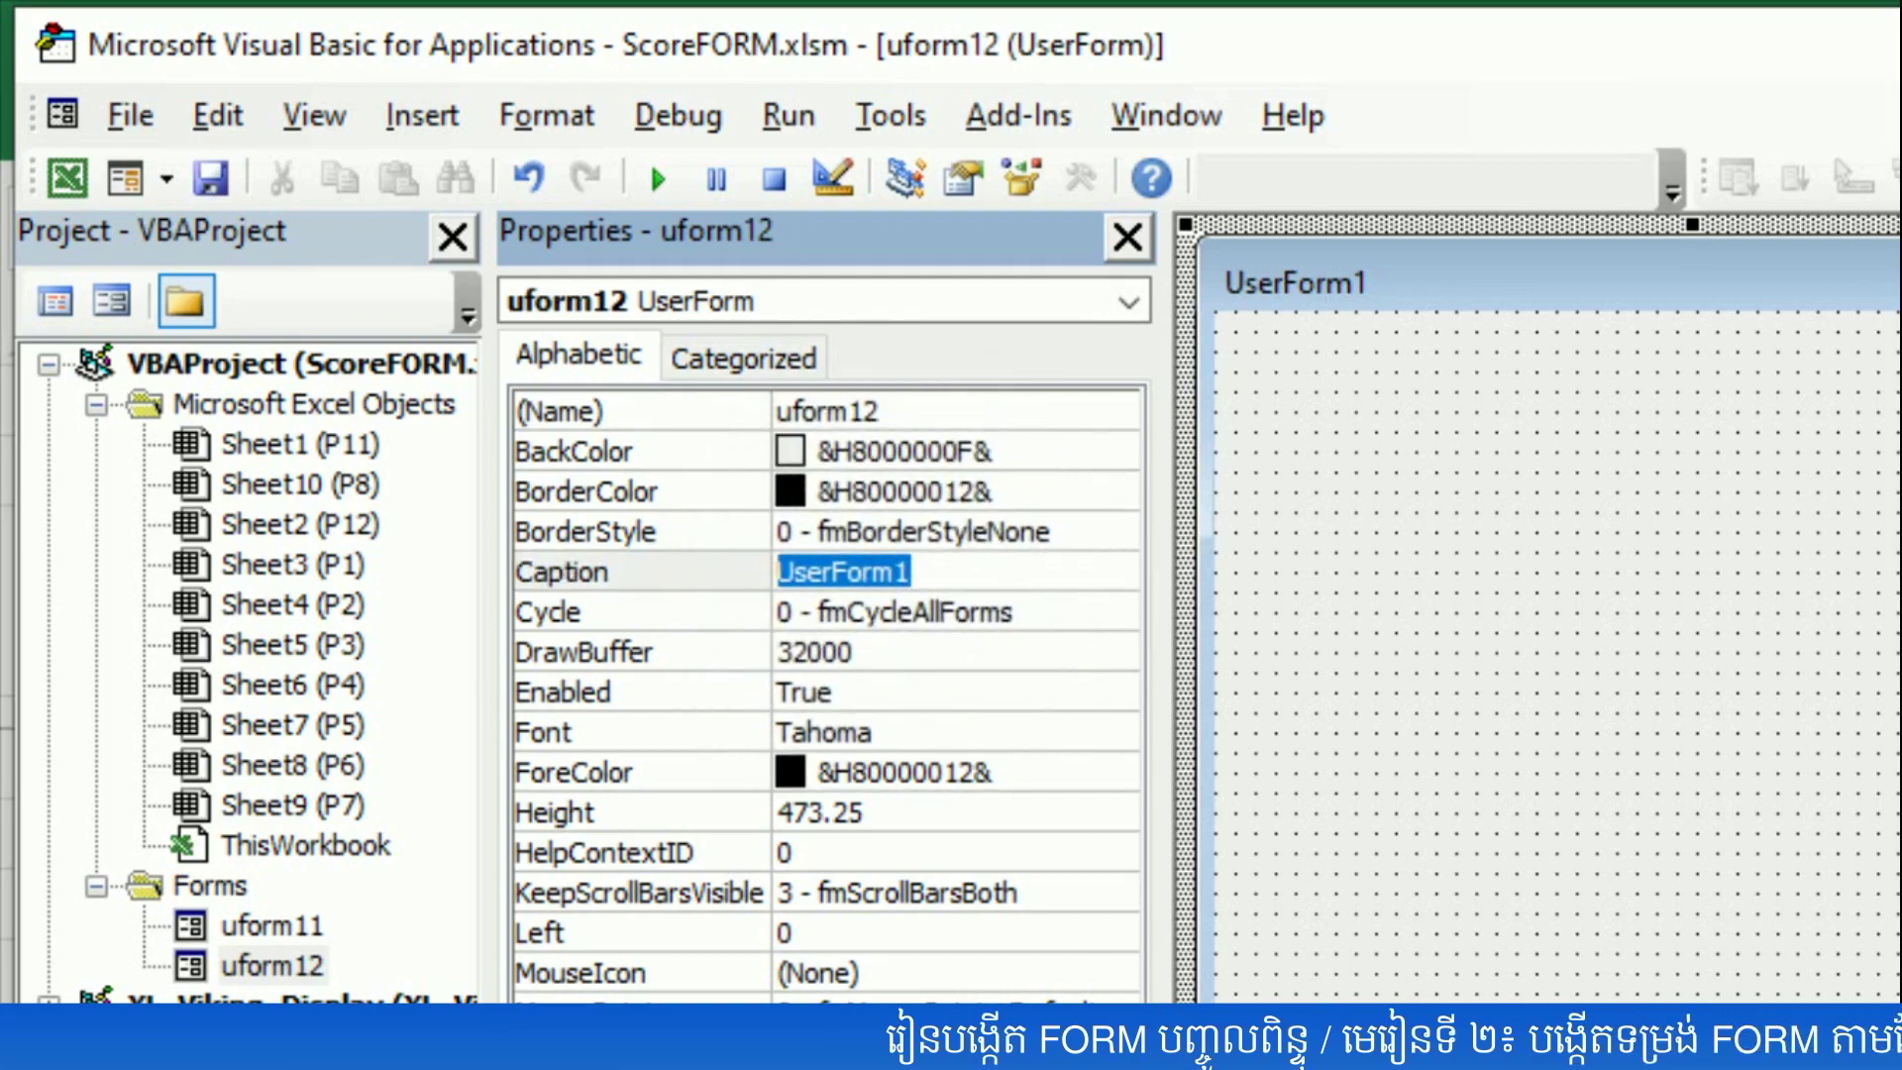
text(12-De)
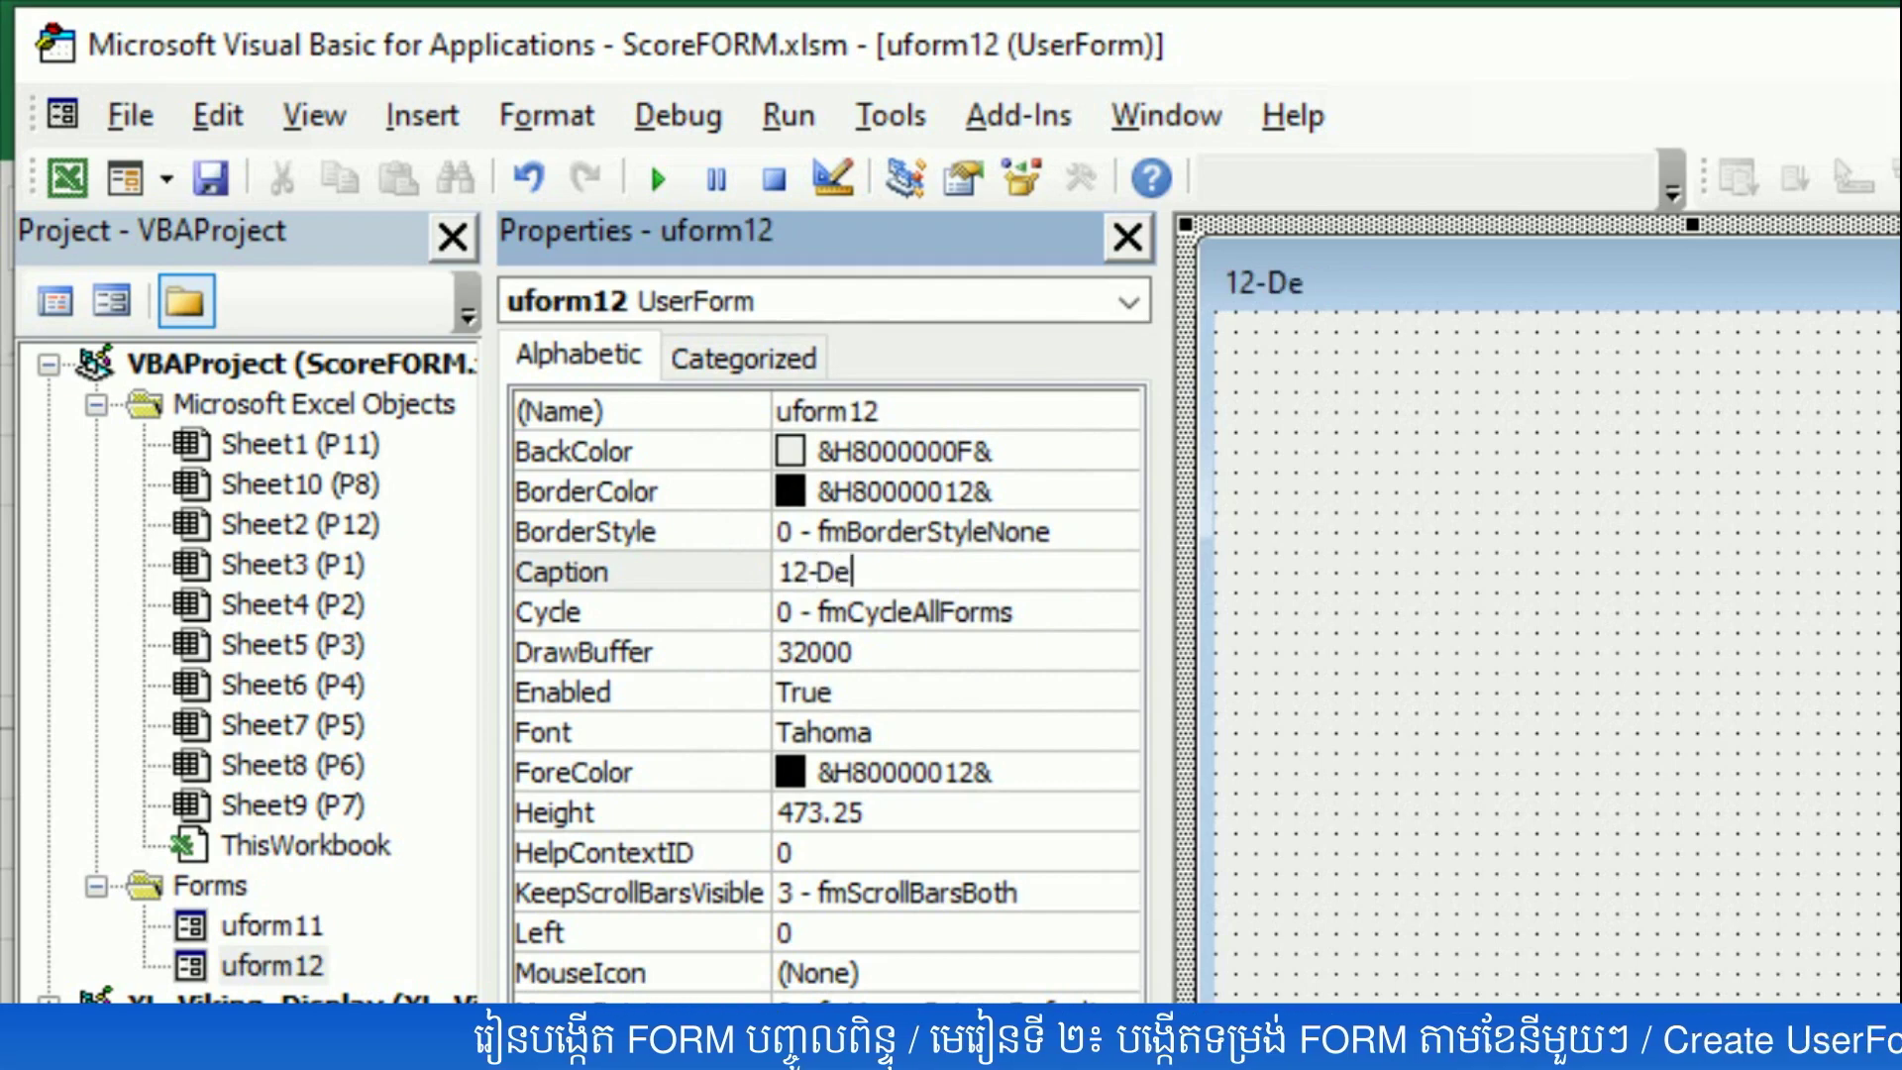
key(BackSpace)
text(ECEMB)
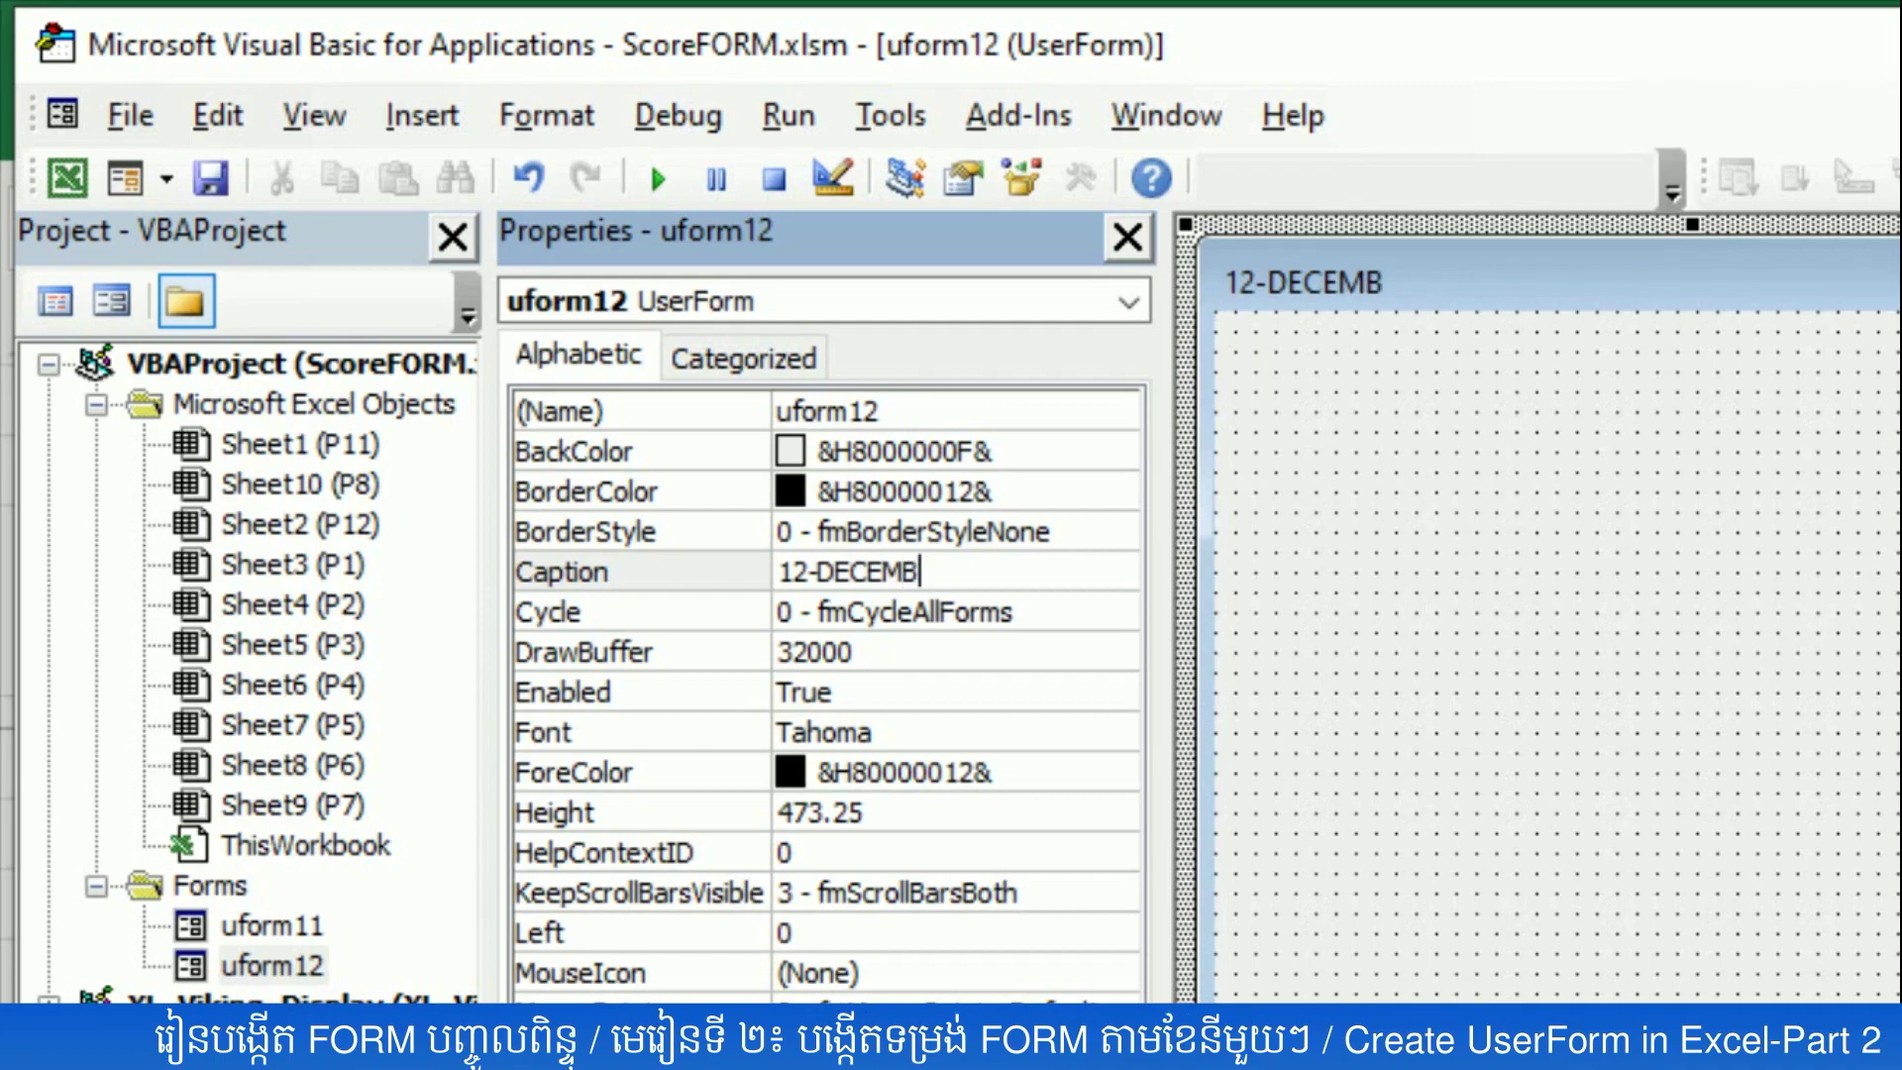
text(ER)
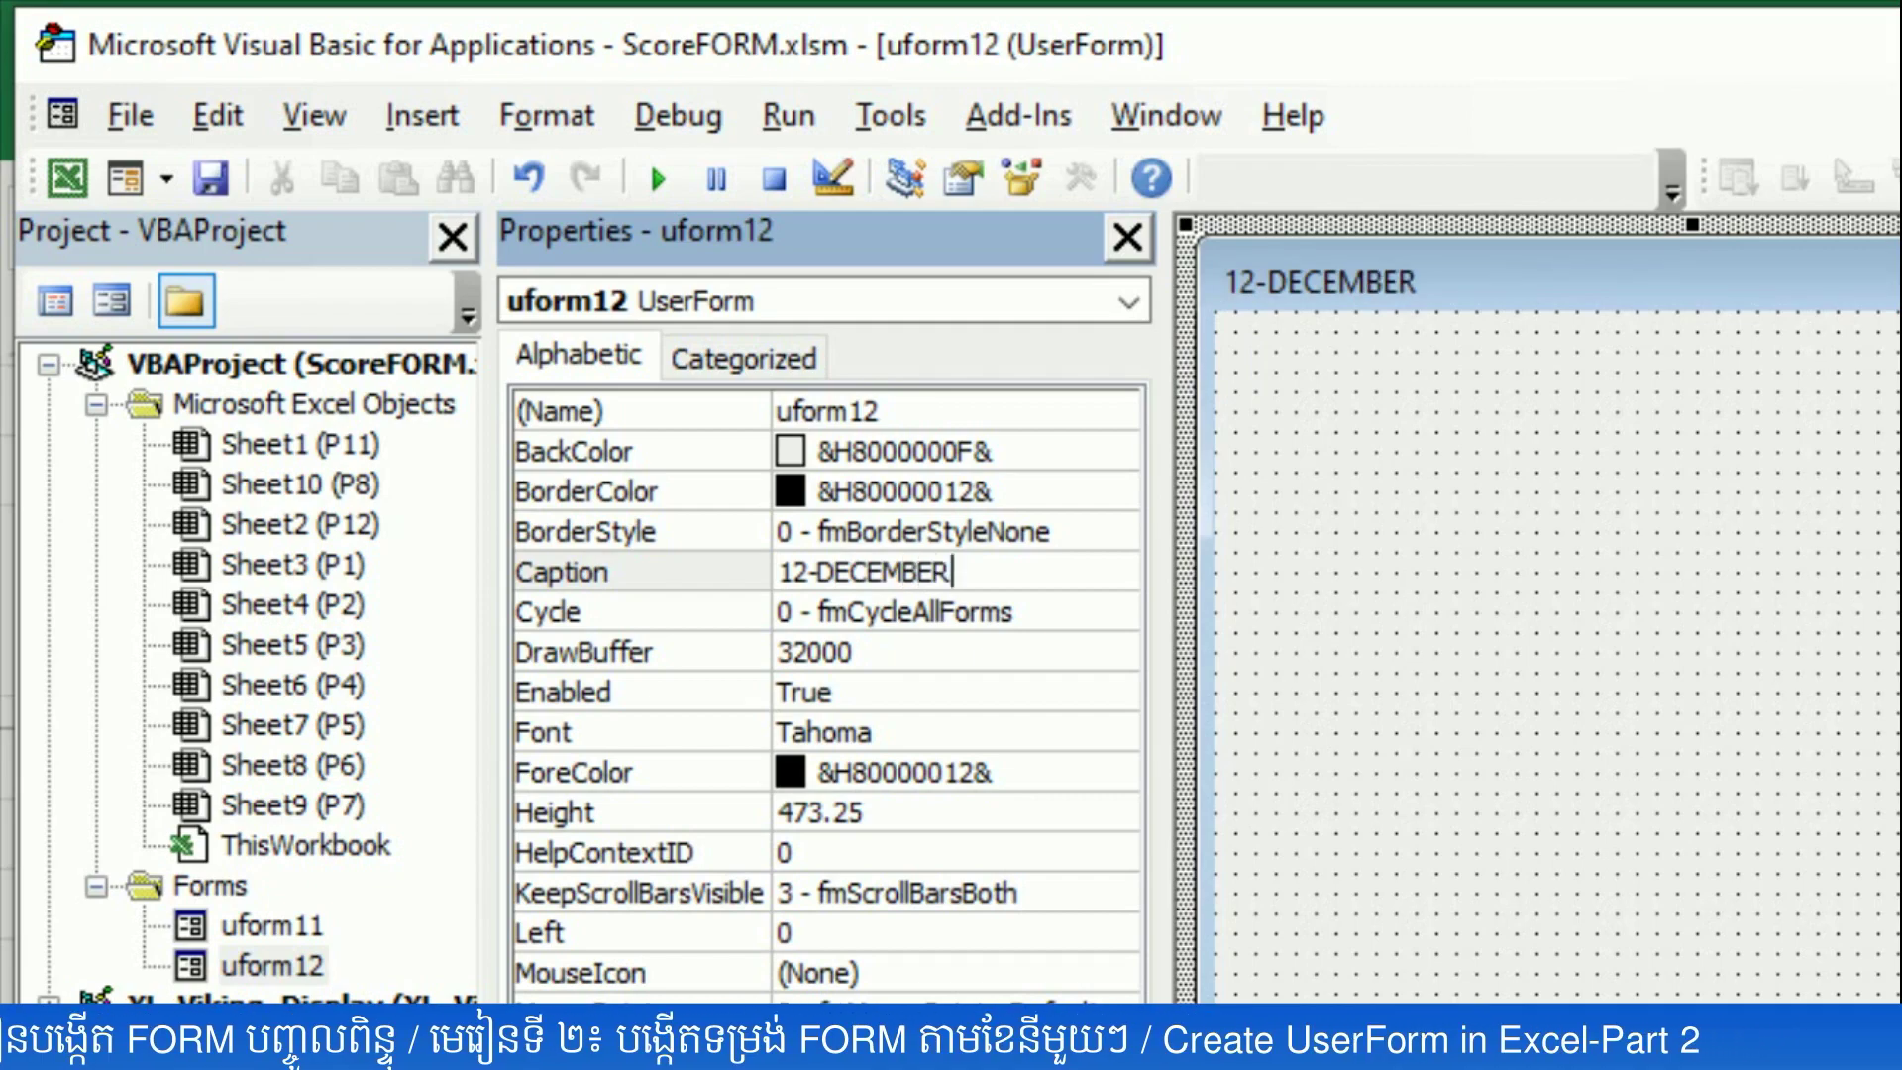
key(Return)
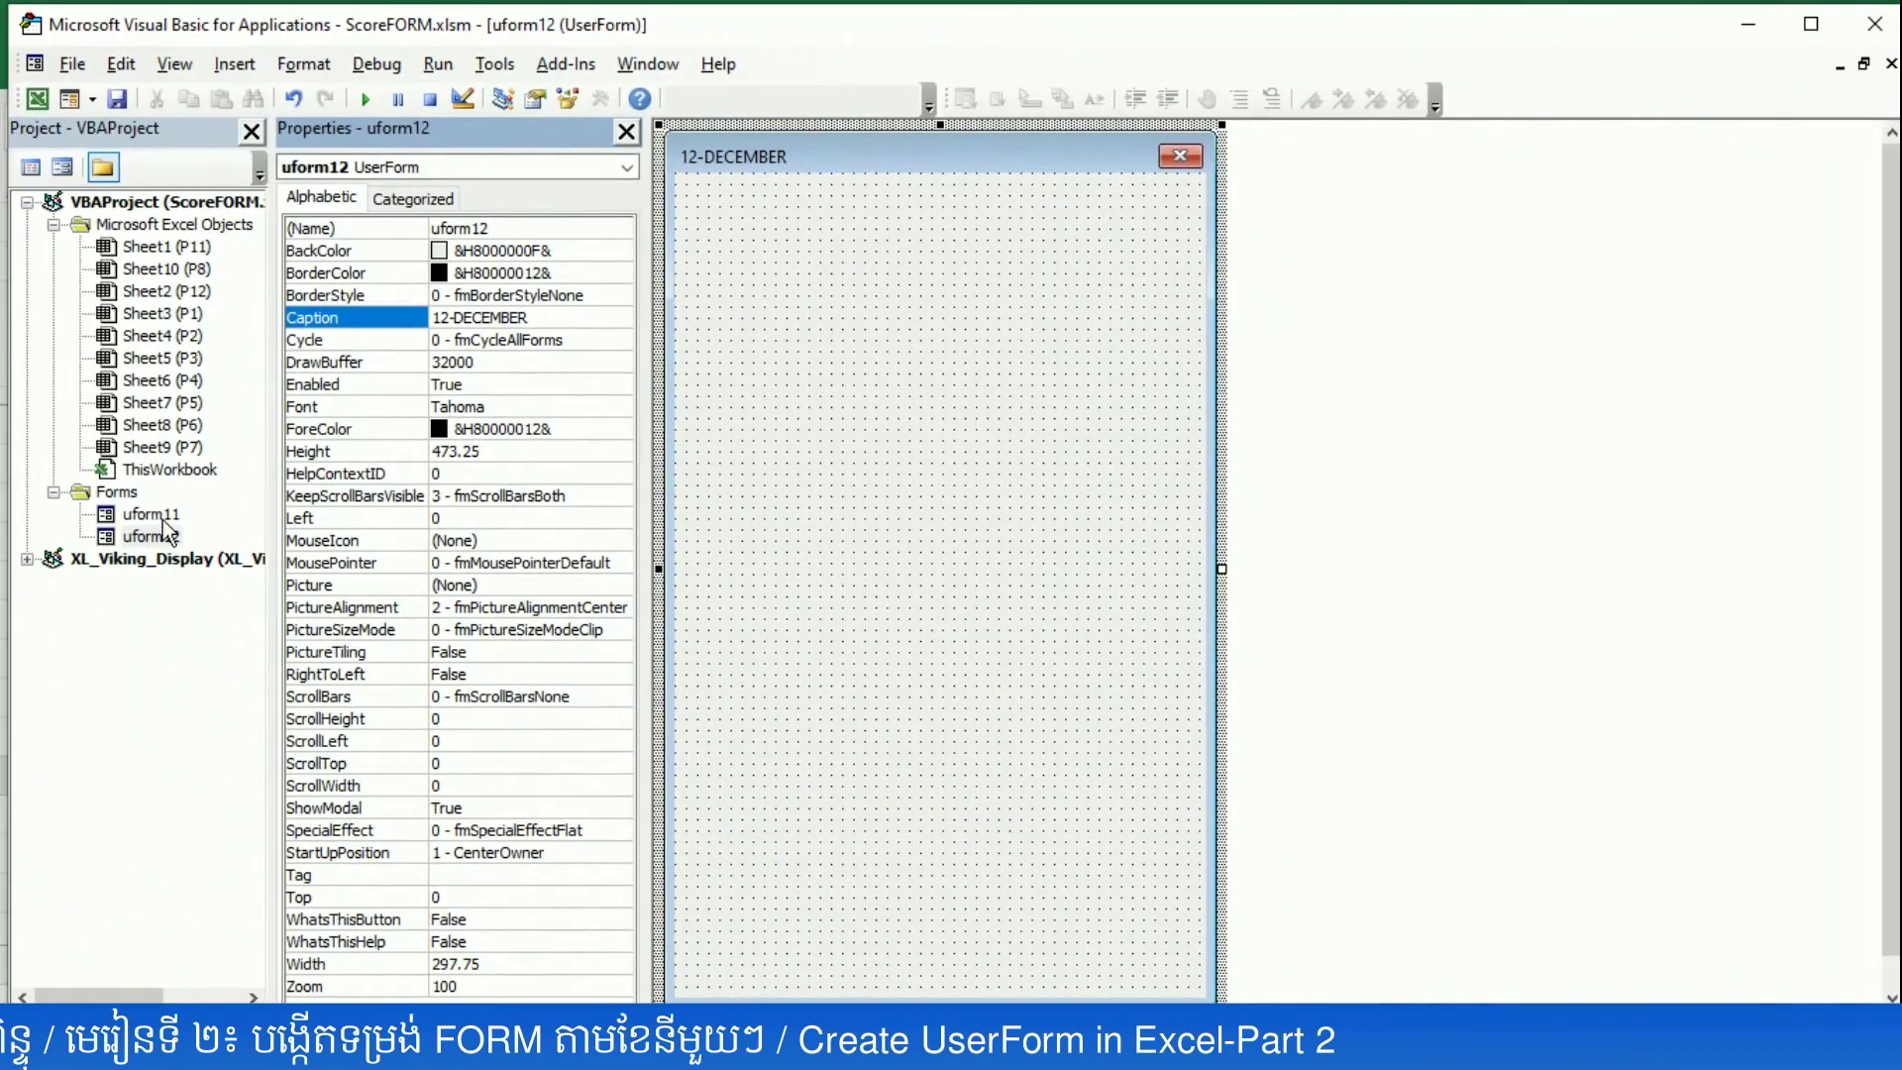
- Copy all controls on uform11 (11-NOVEMBER), then reopen the blank uform12
click(157, 516)
click(162, 536)
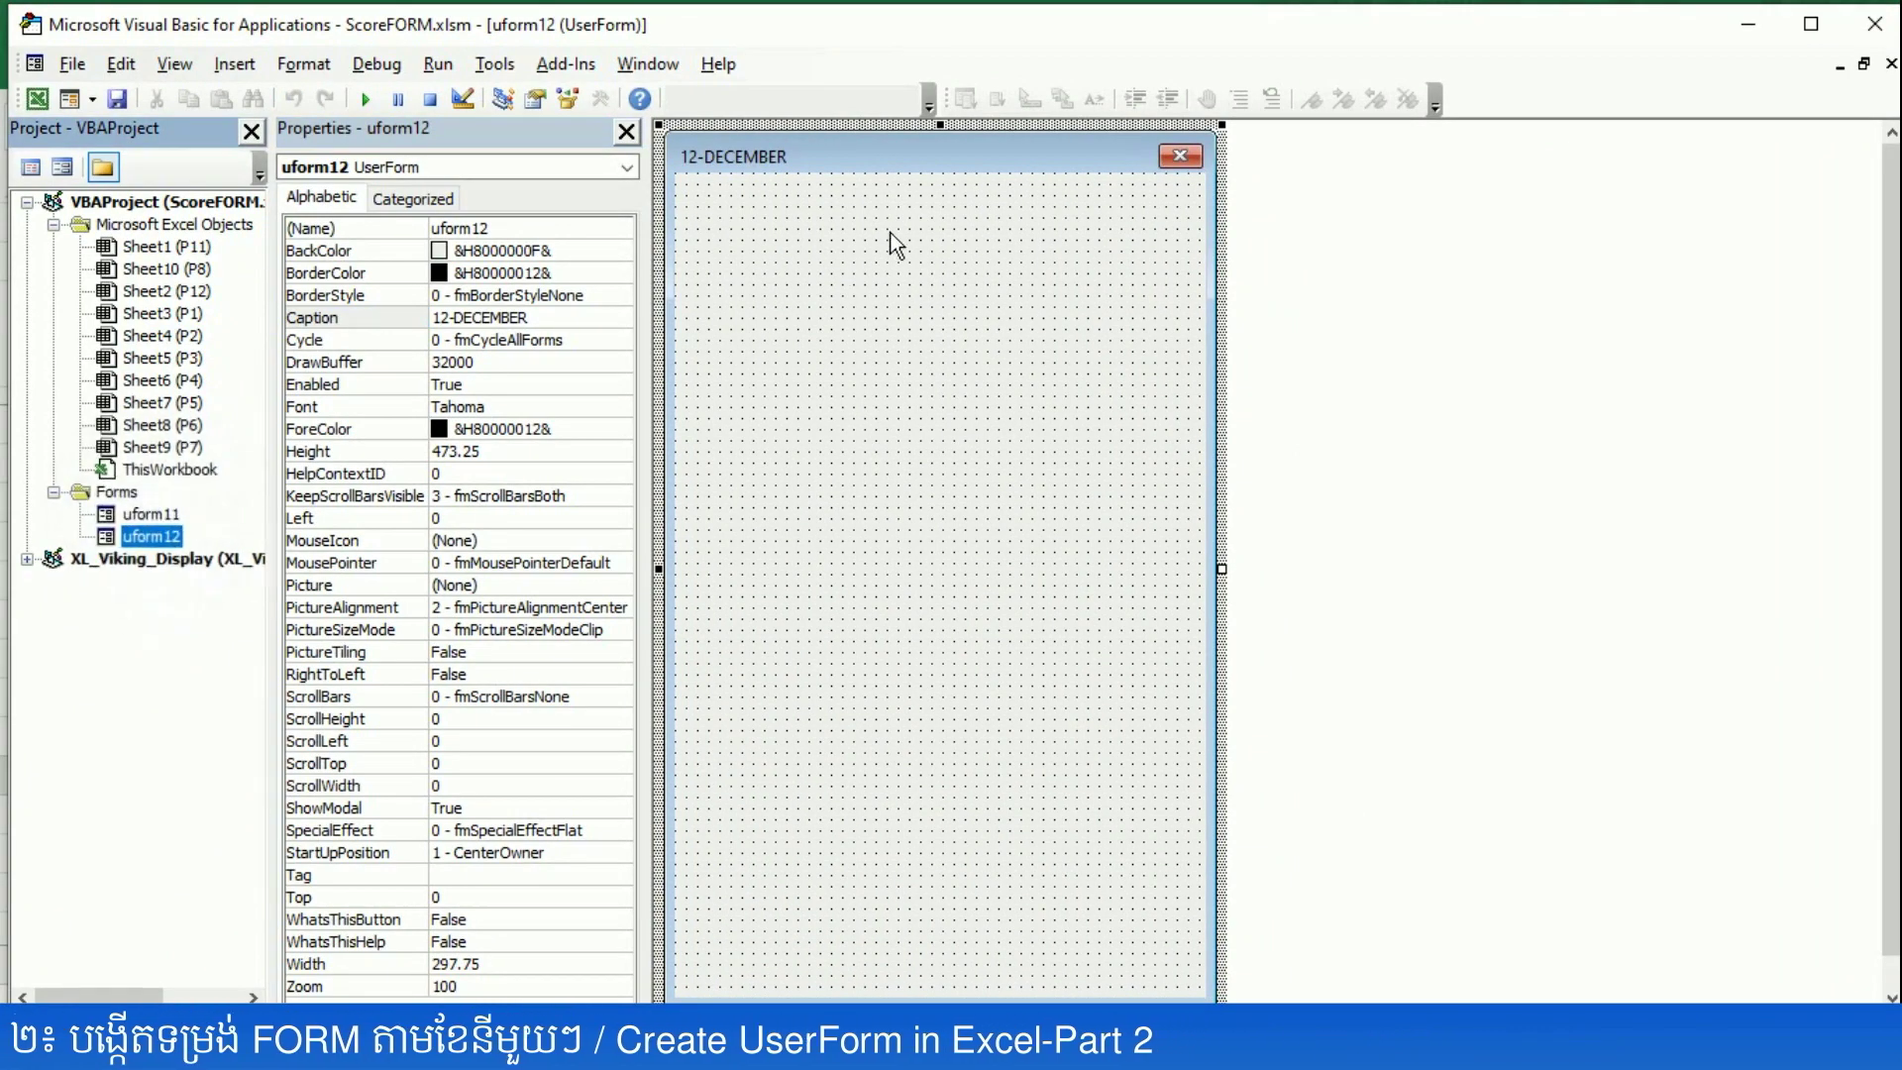
click(154, 514)
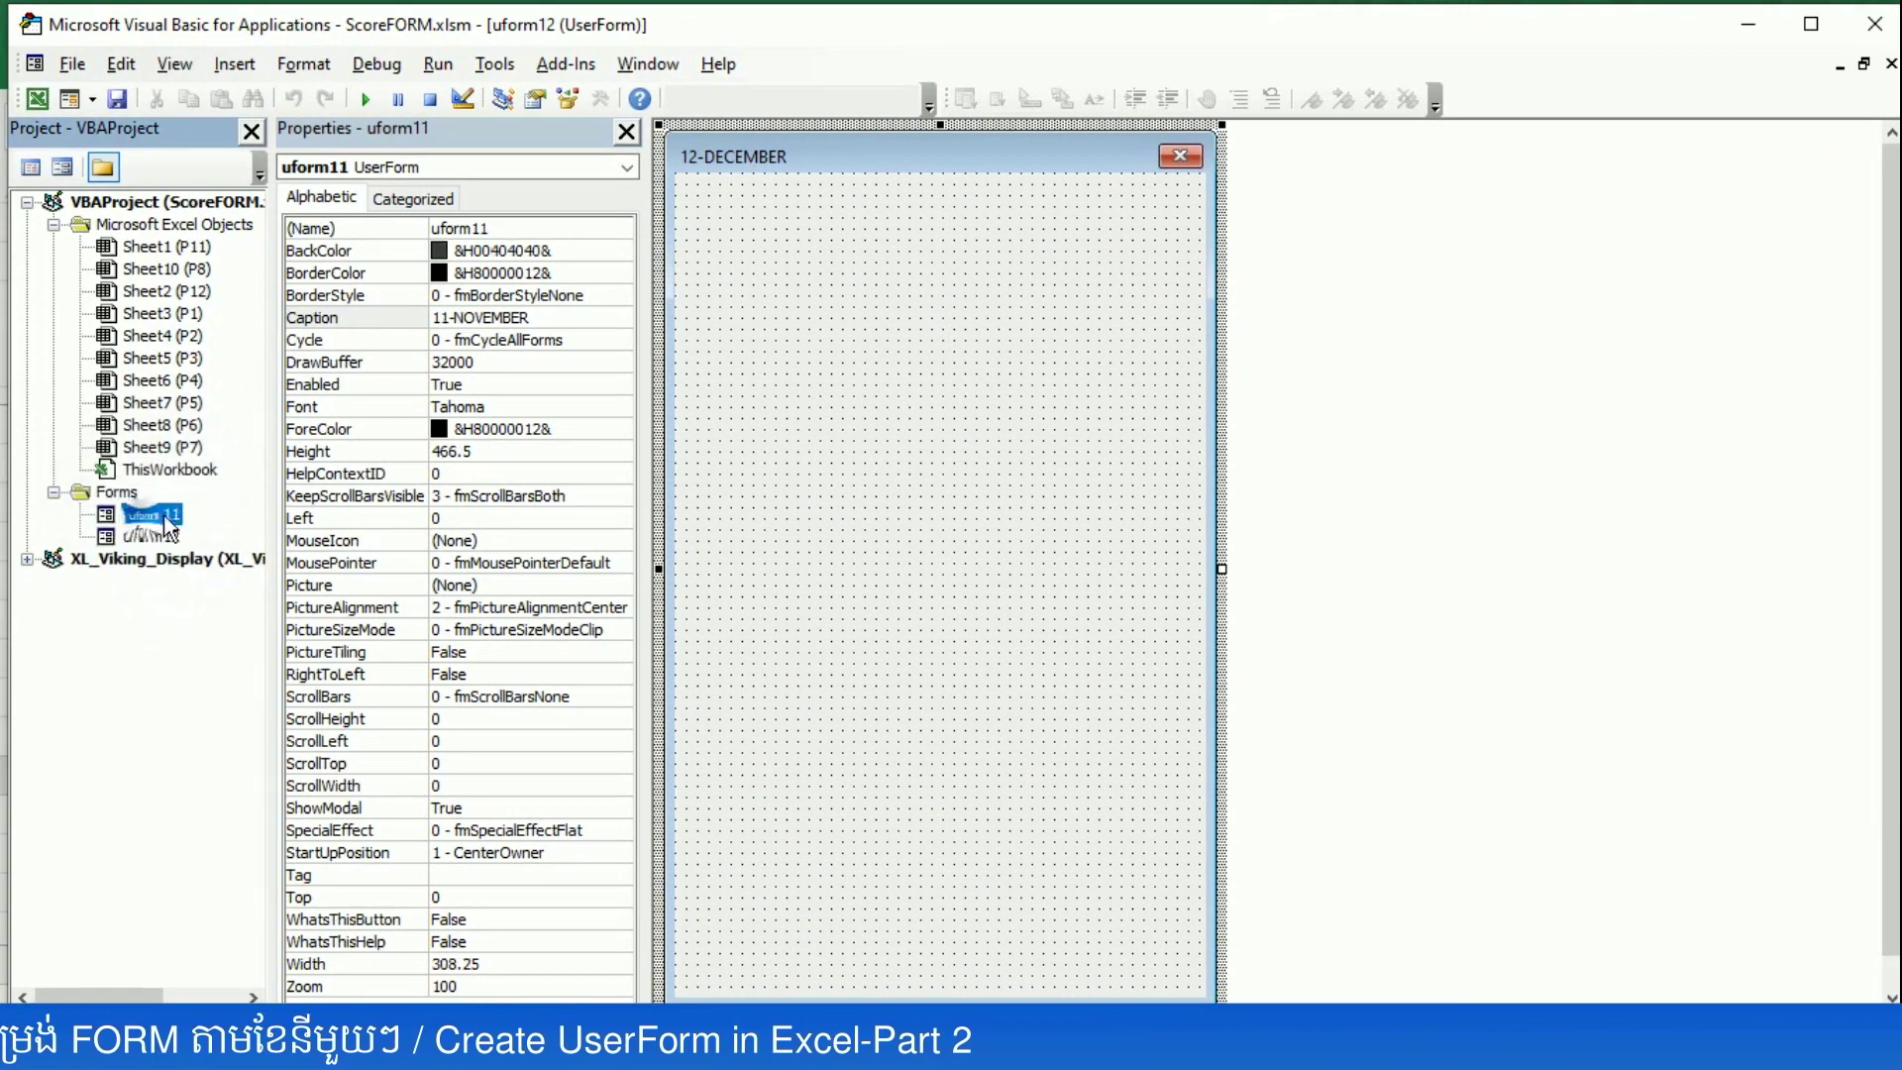
double_click(157, 515)
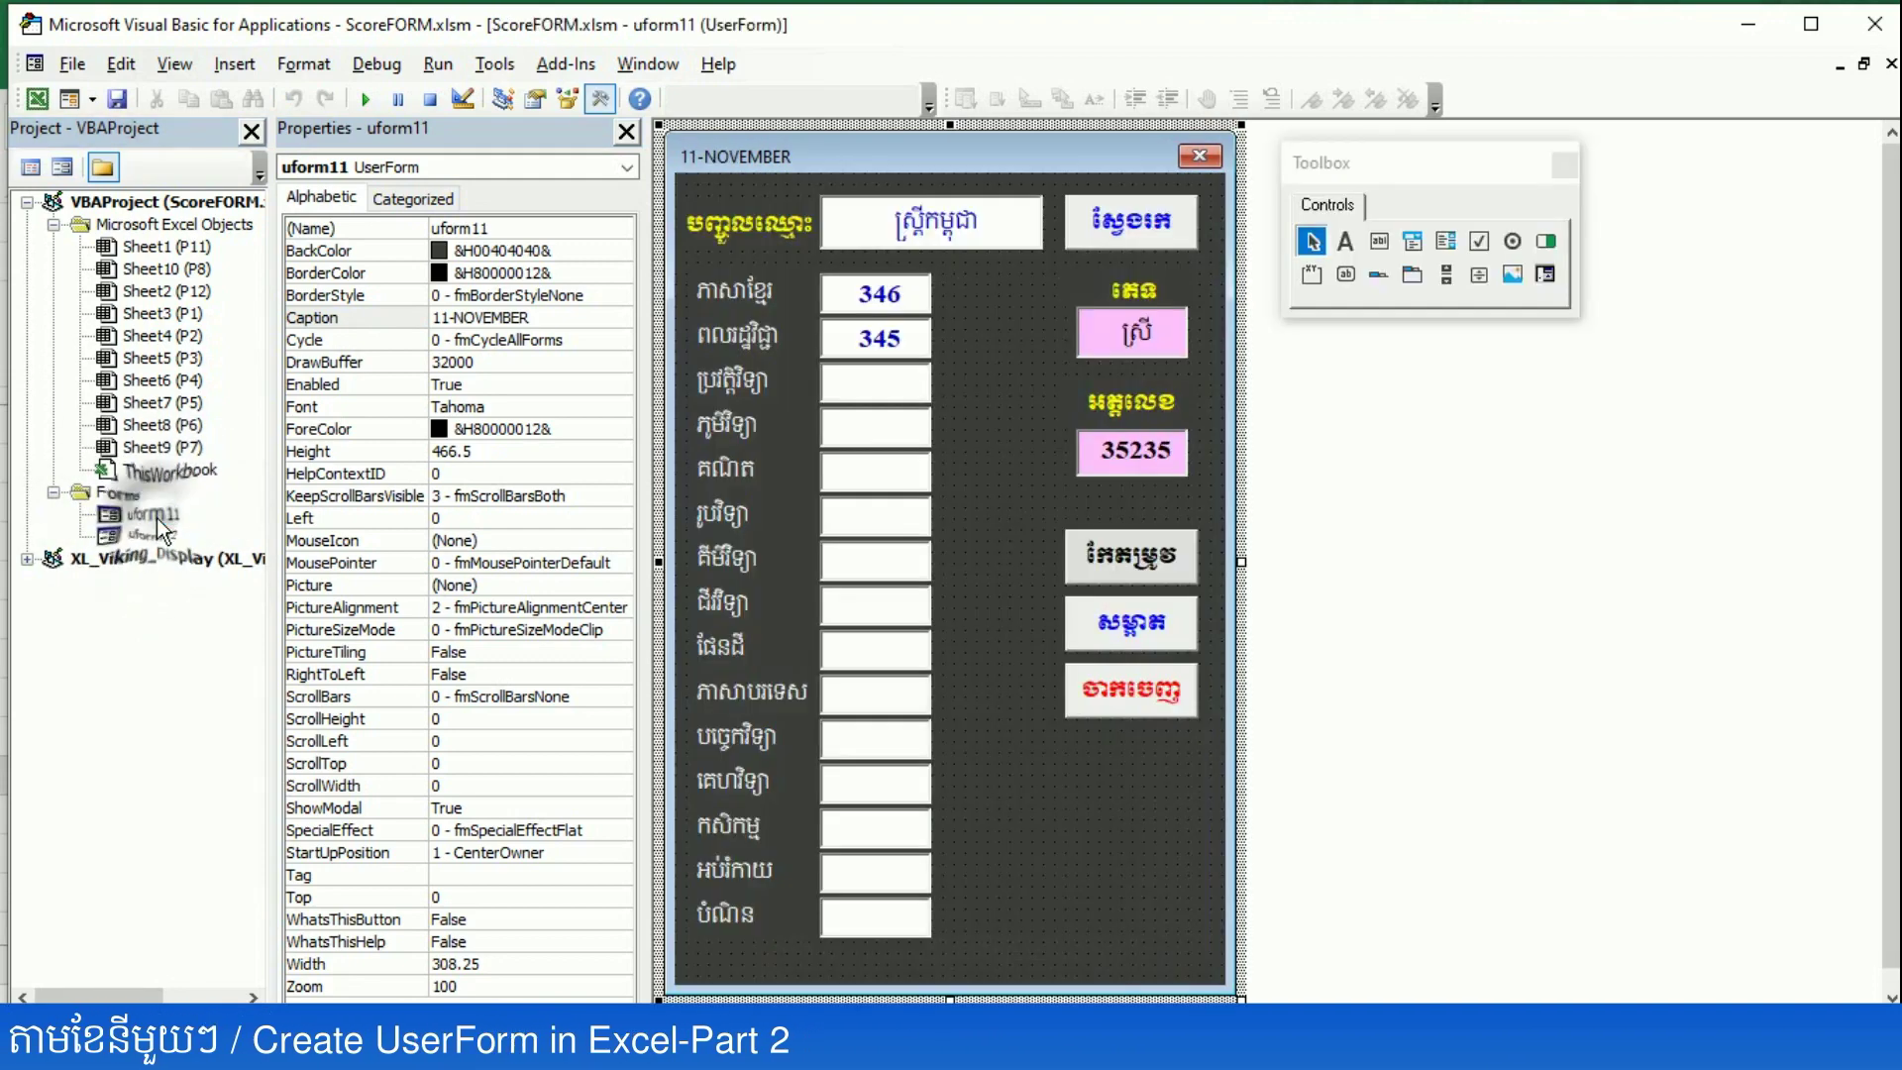
drag(1212, 967, 707, 669)
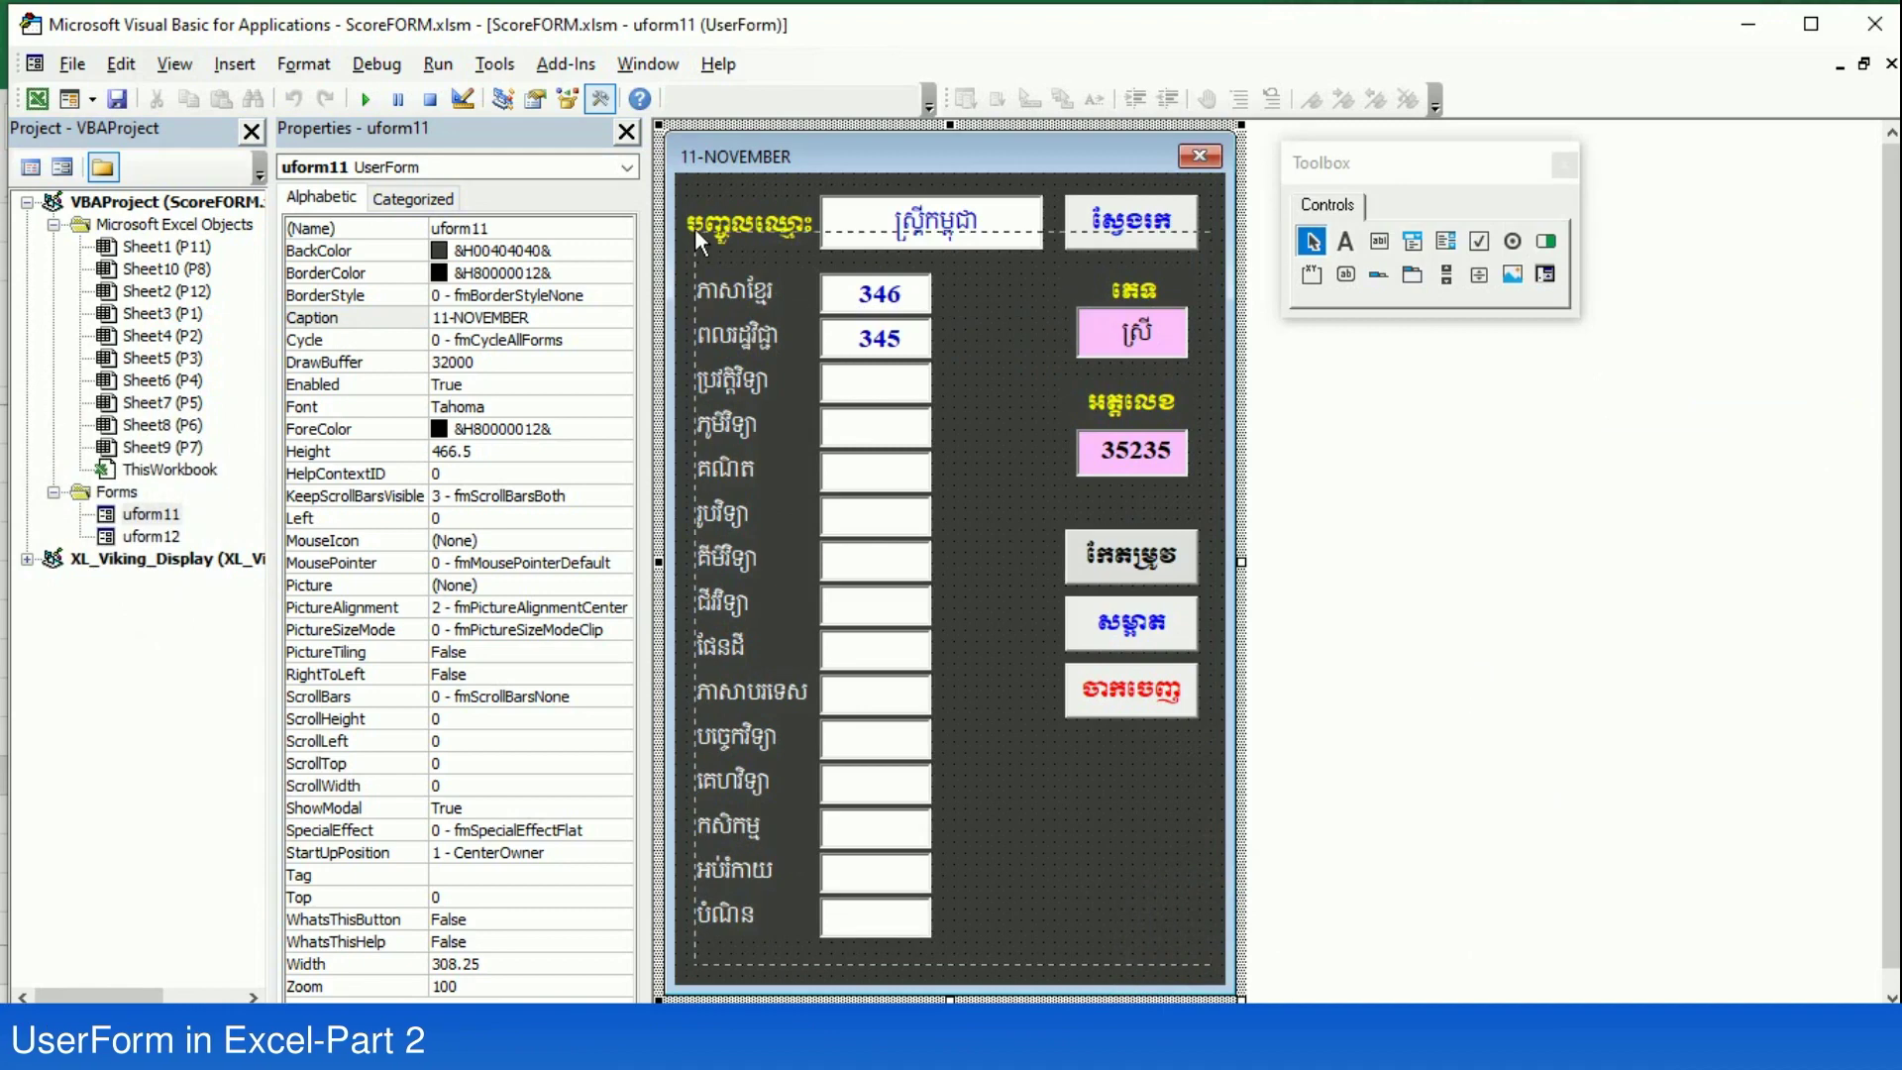
drag(688, 193, 687, 188)
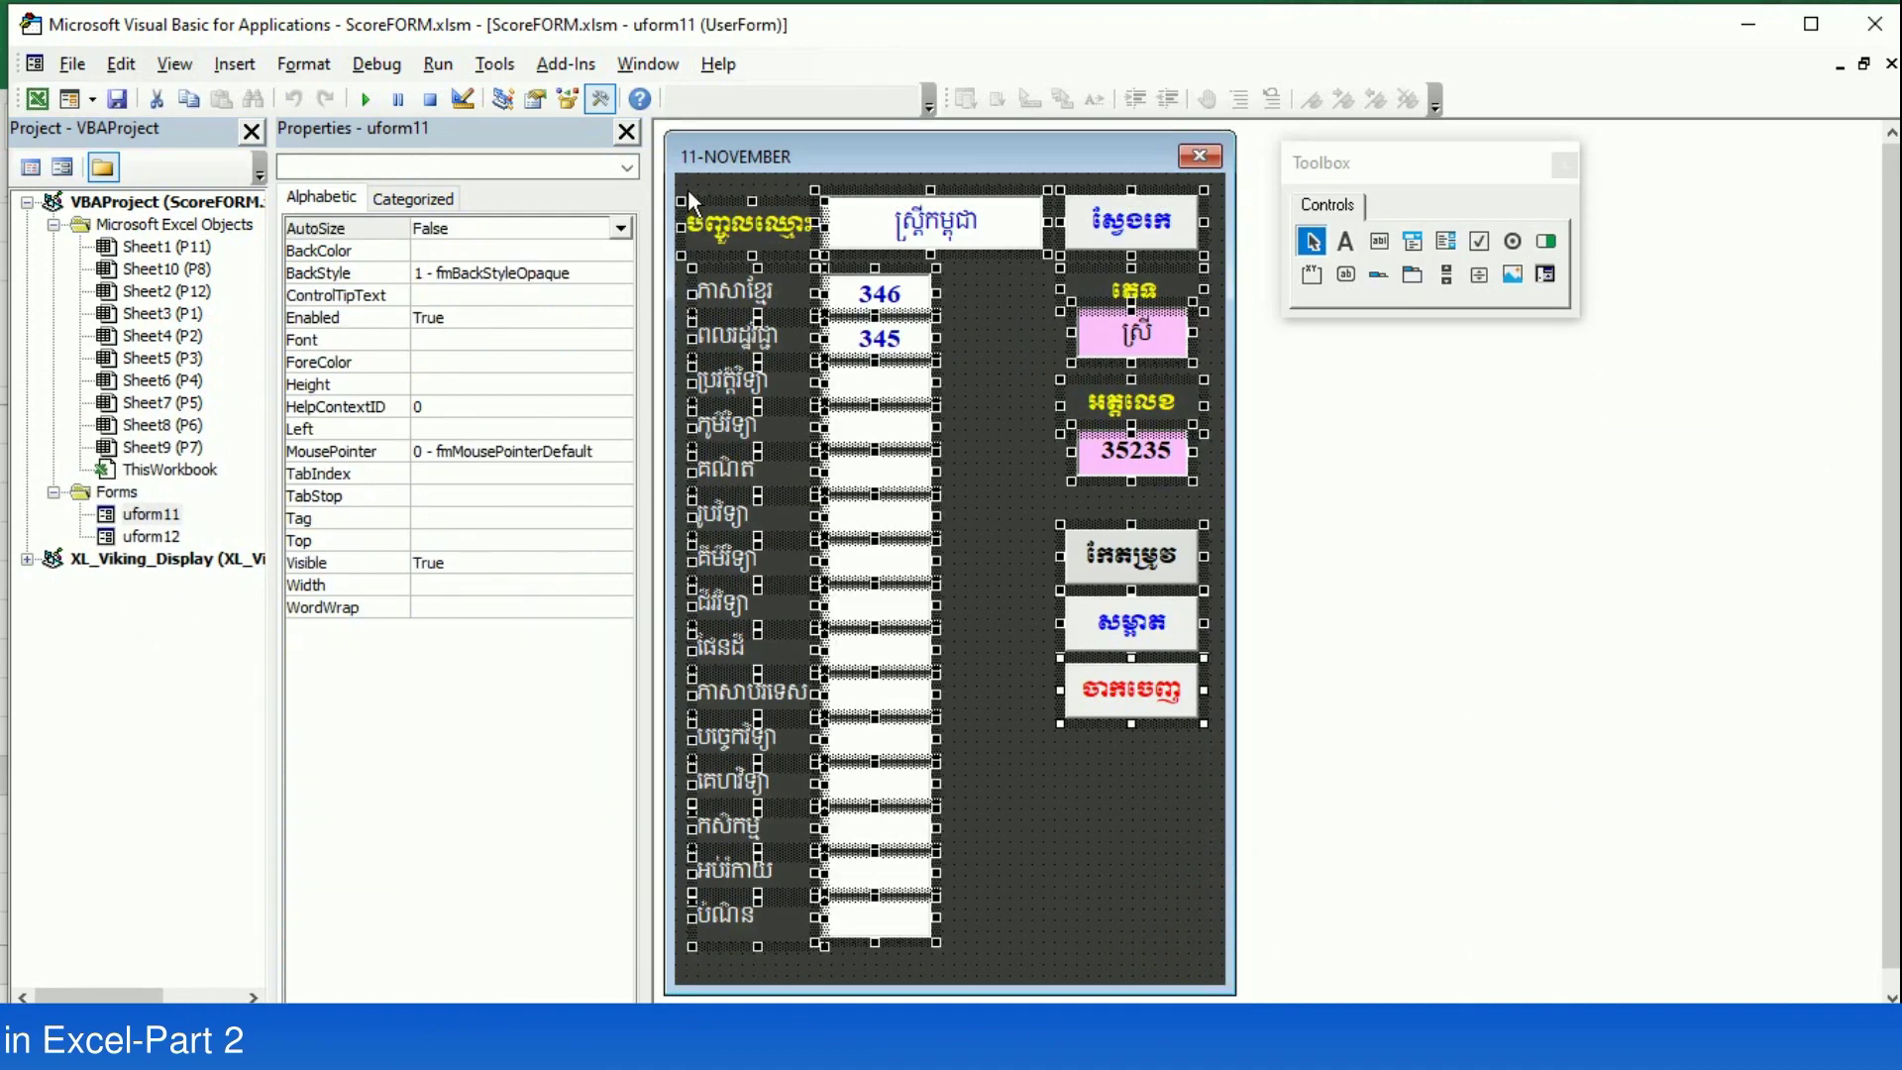
right_click(781, 253)
click(823, 306)
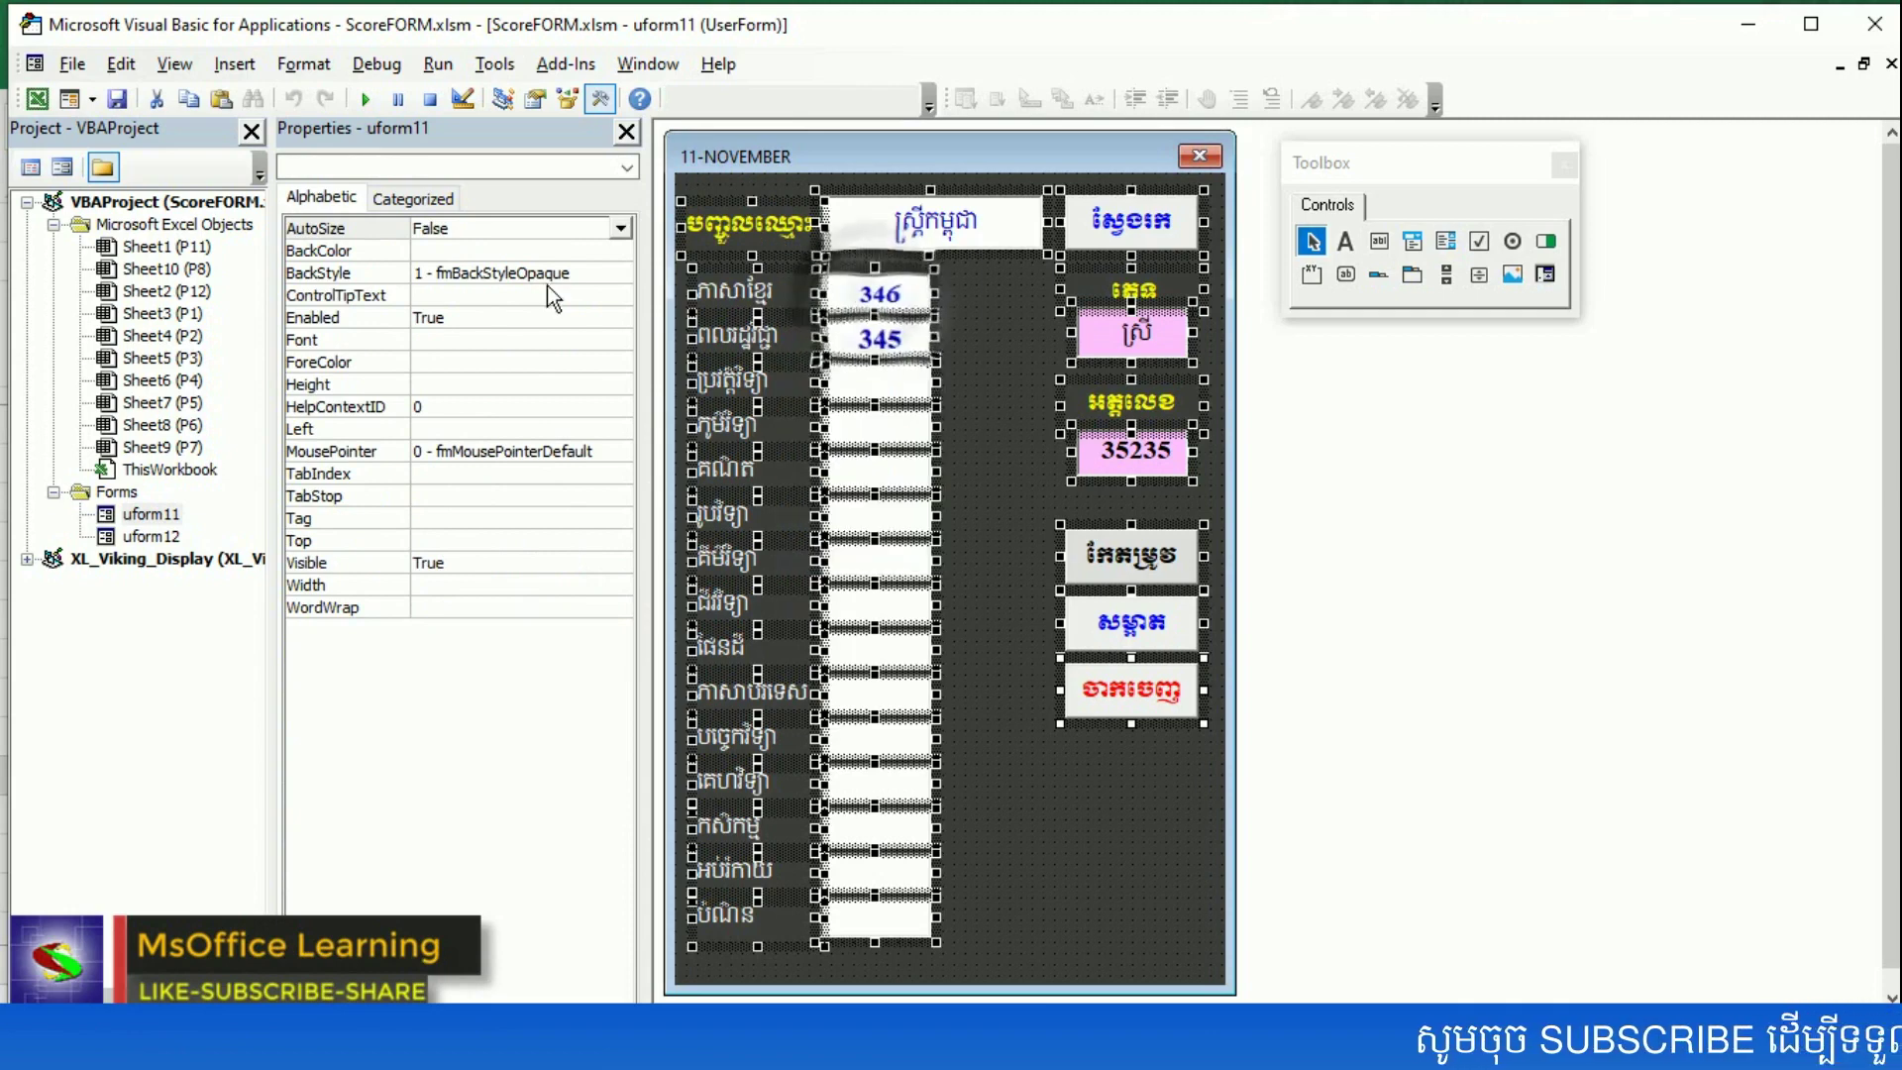
click(157, 538)
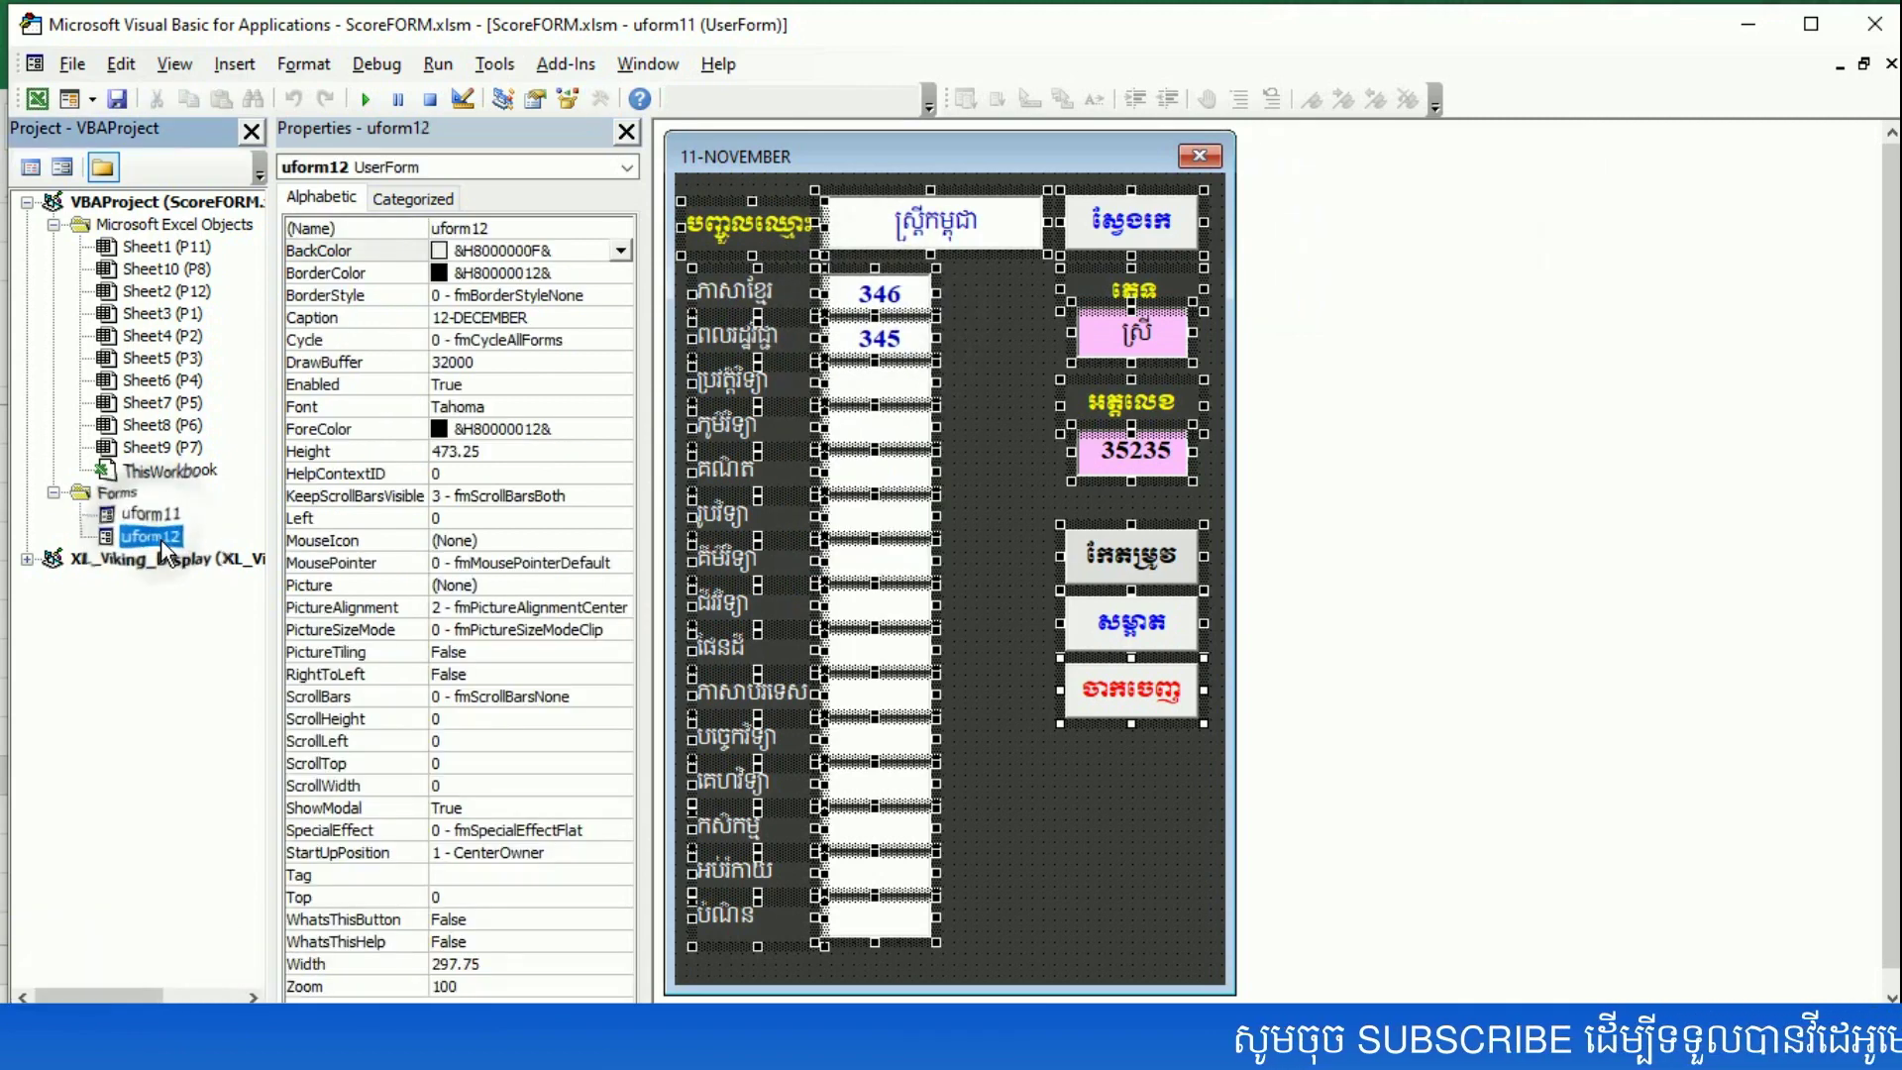
double_click(159, 538)
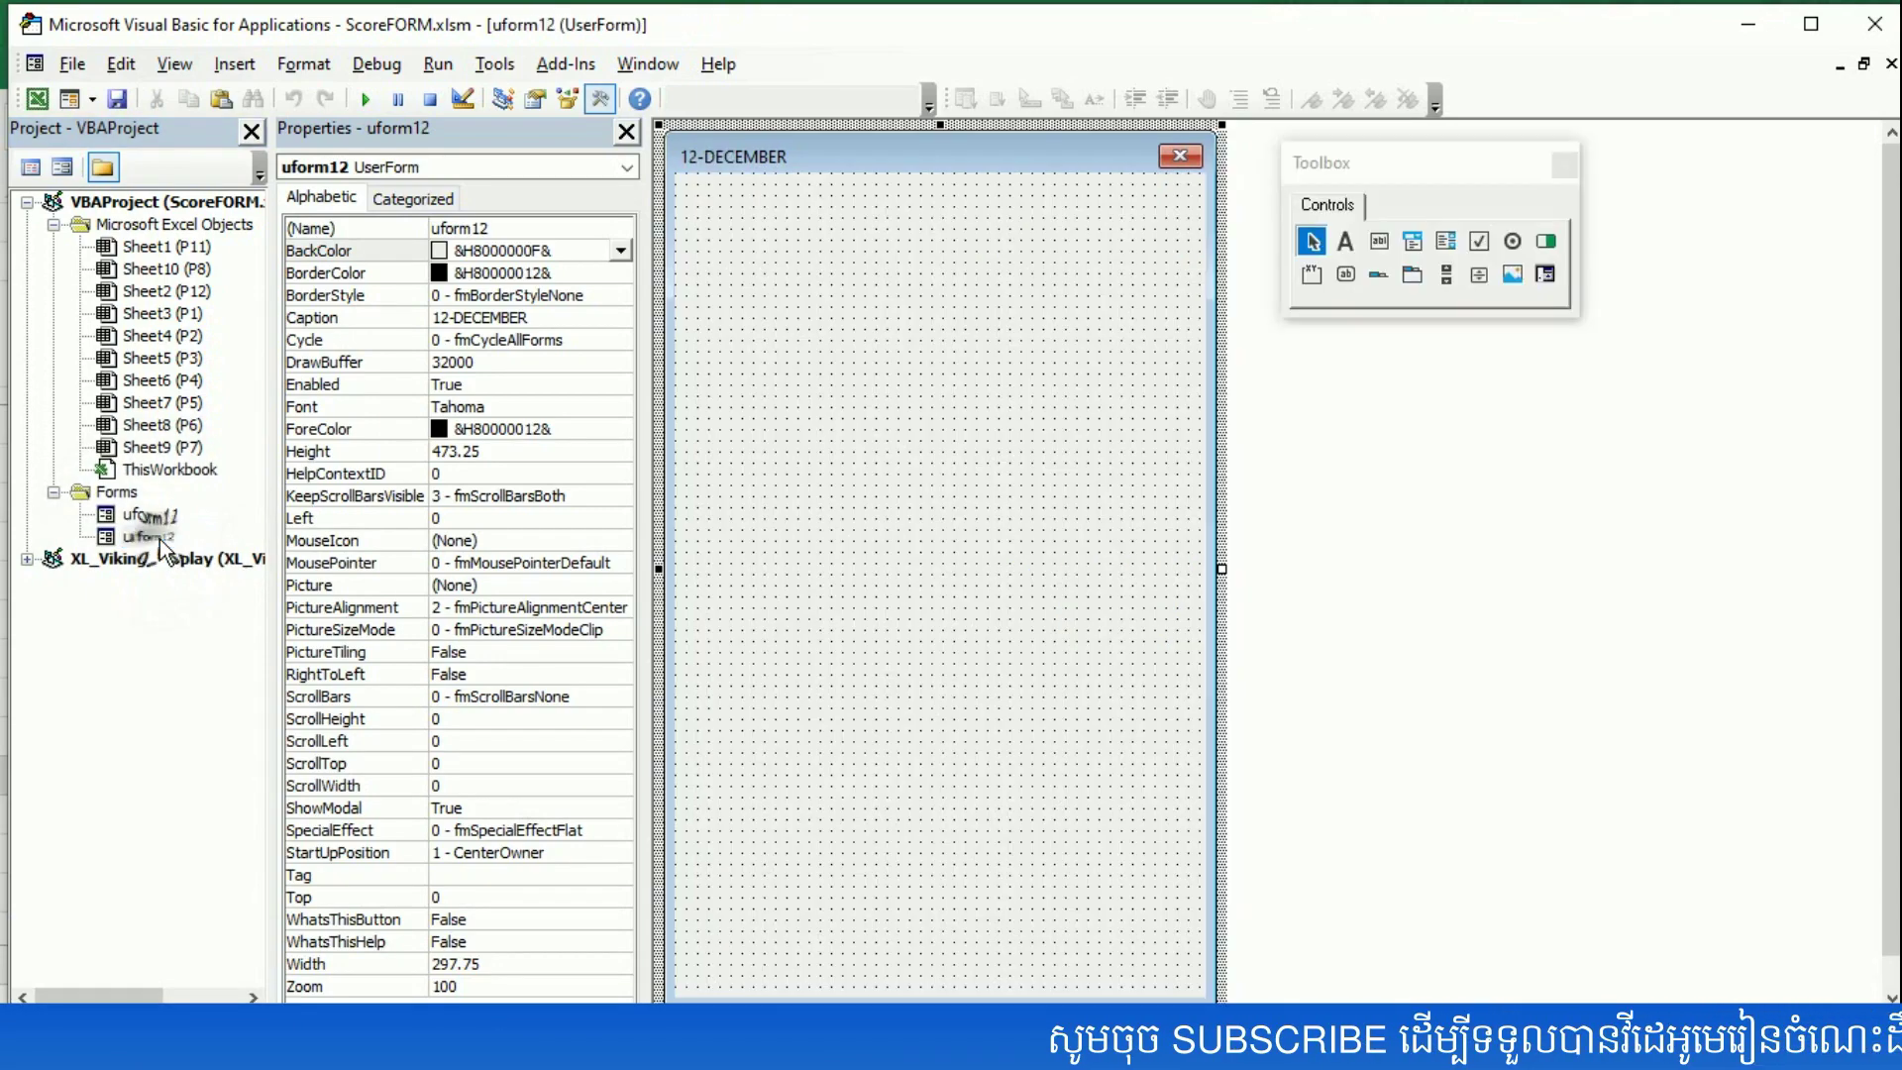
- Paste the November controls onto uform12, nudge them up, and widen the form to 307.5
right_click(715, 223)
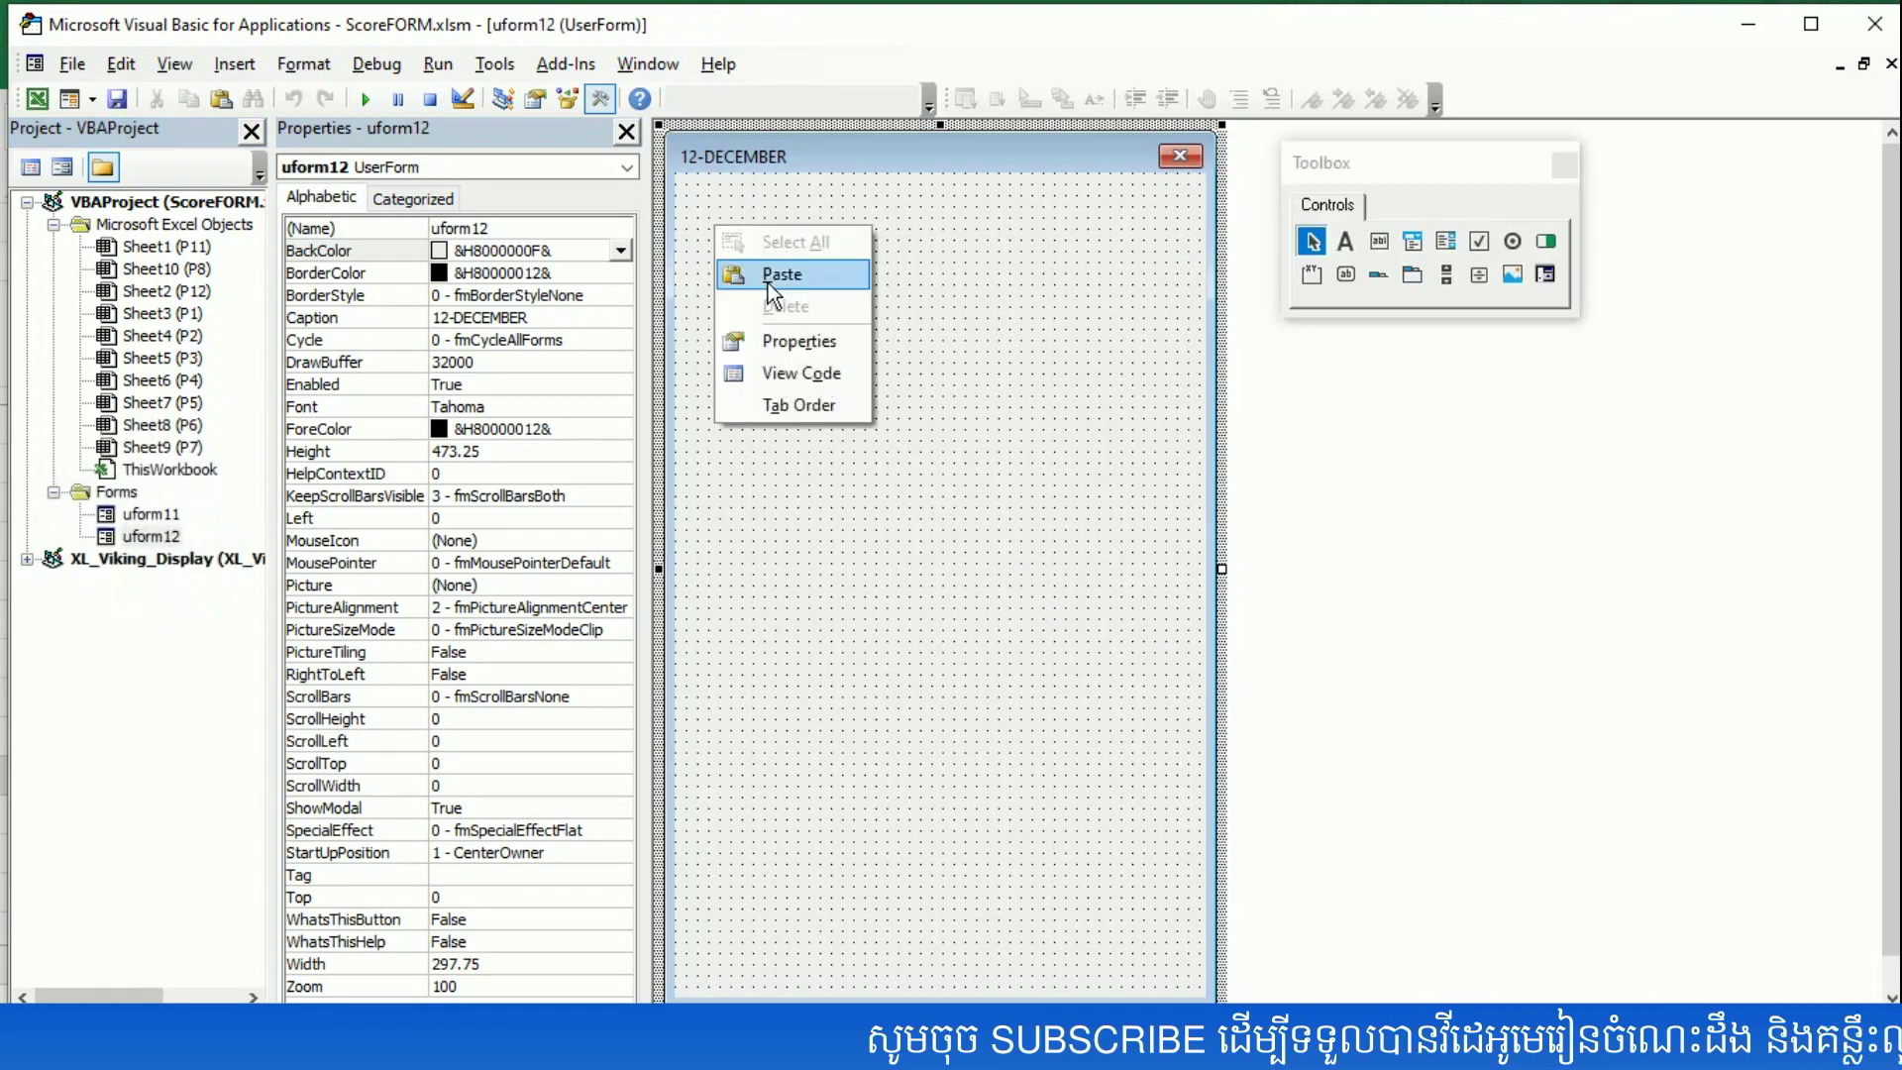
click(769, 275)
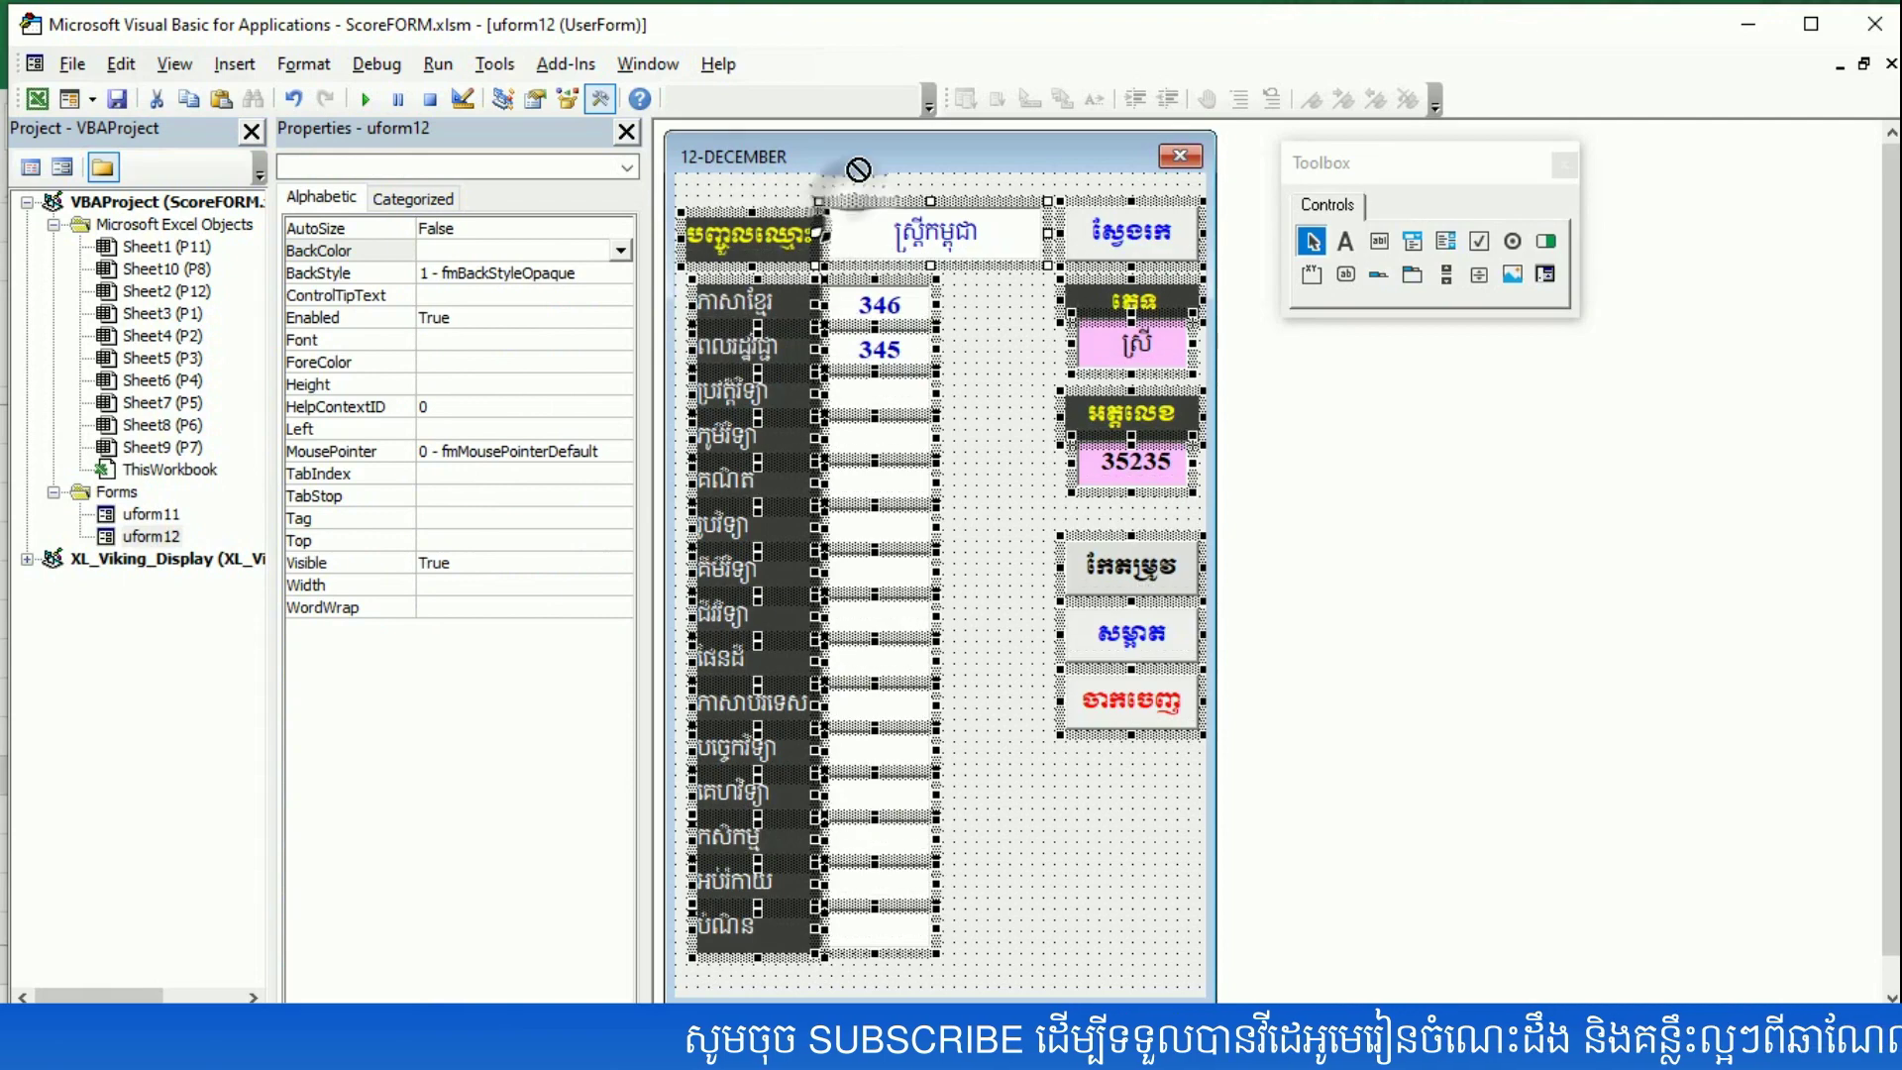
drag(857, 169, 858, 181)
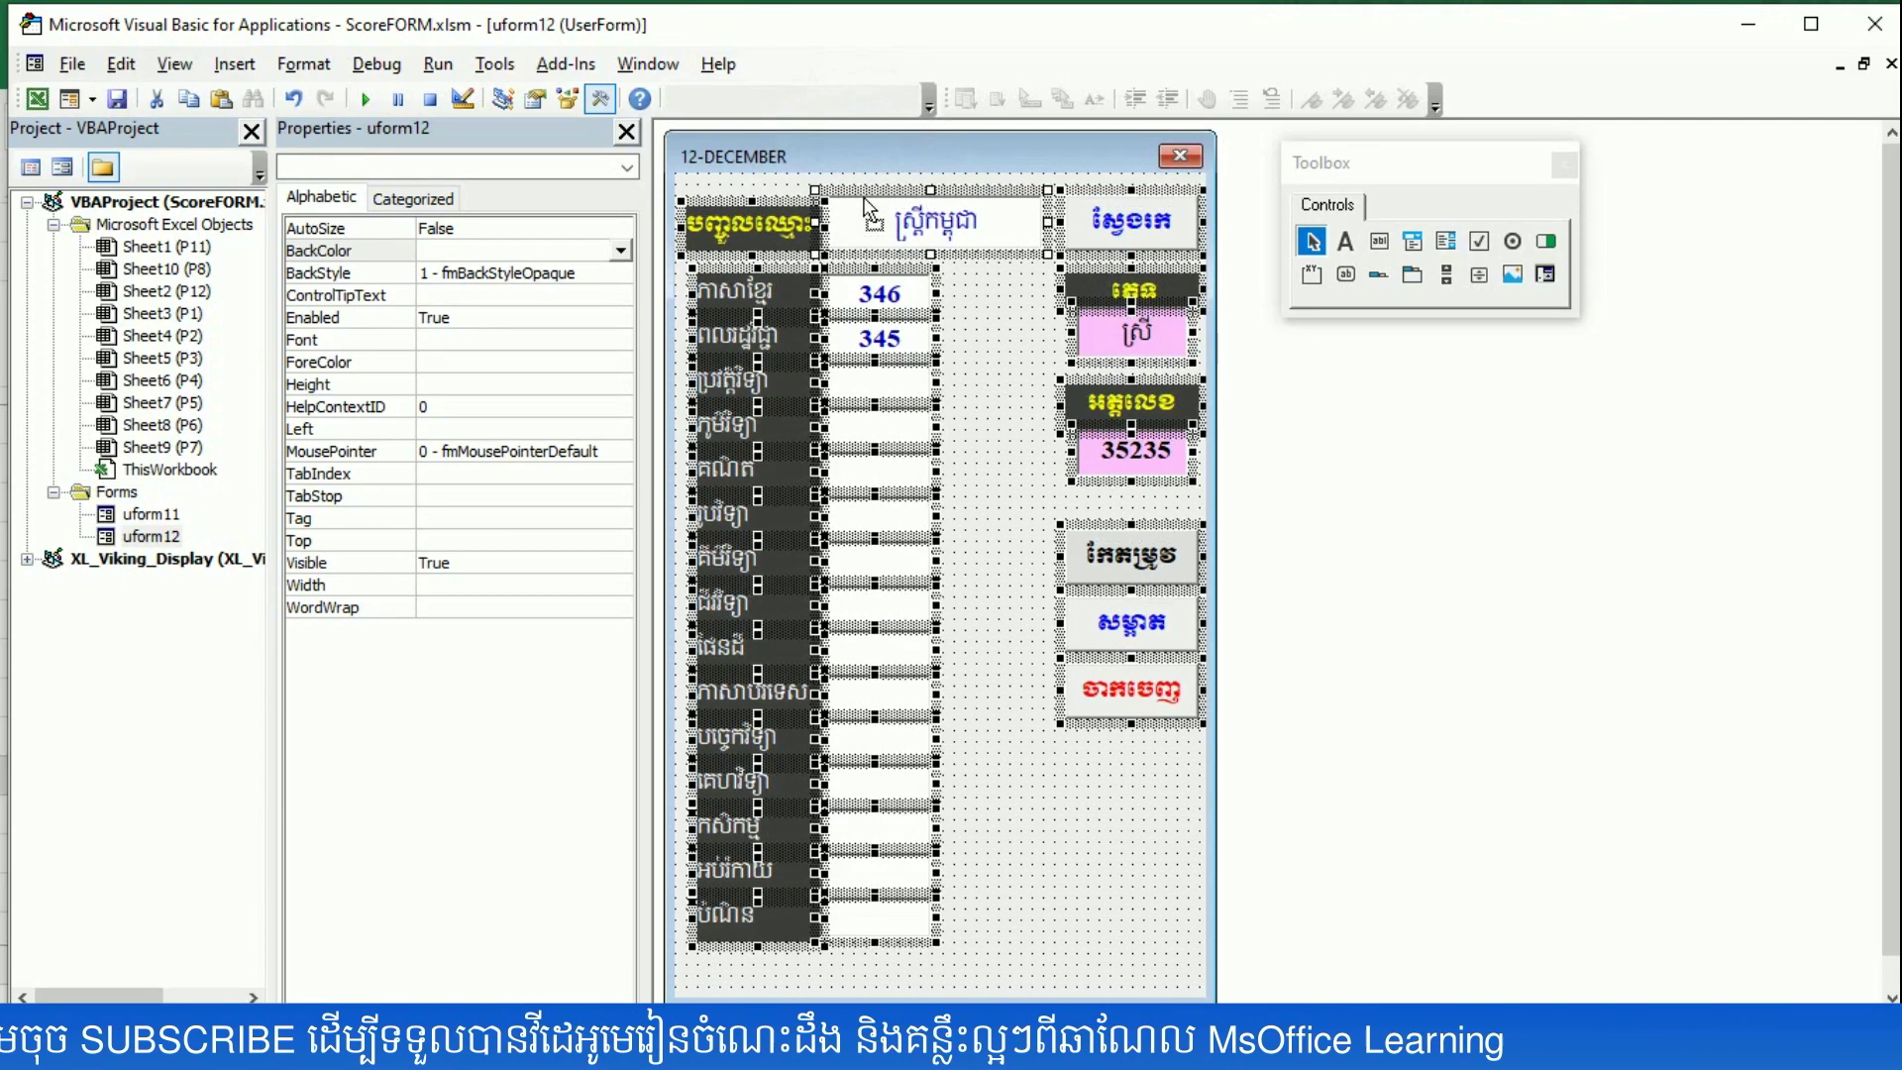
click(1099, 827)
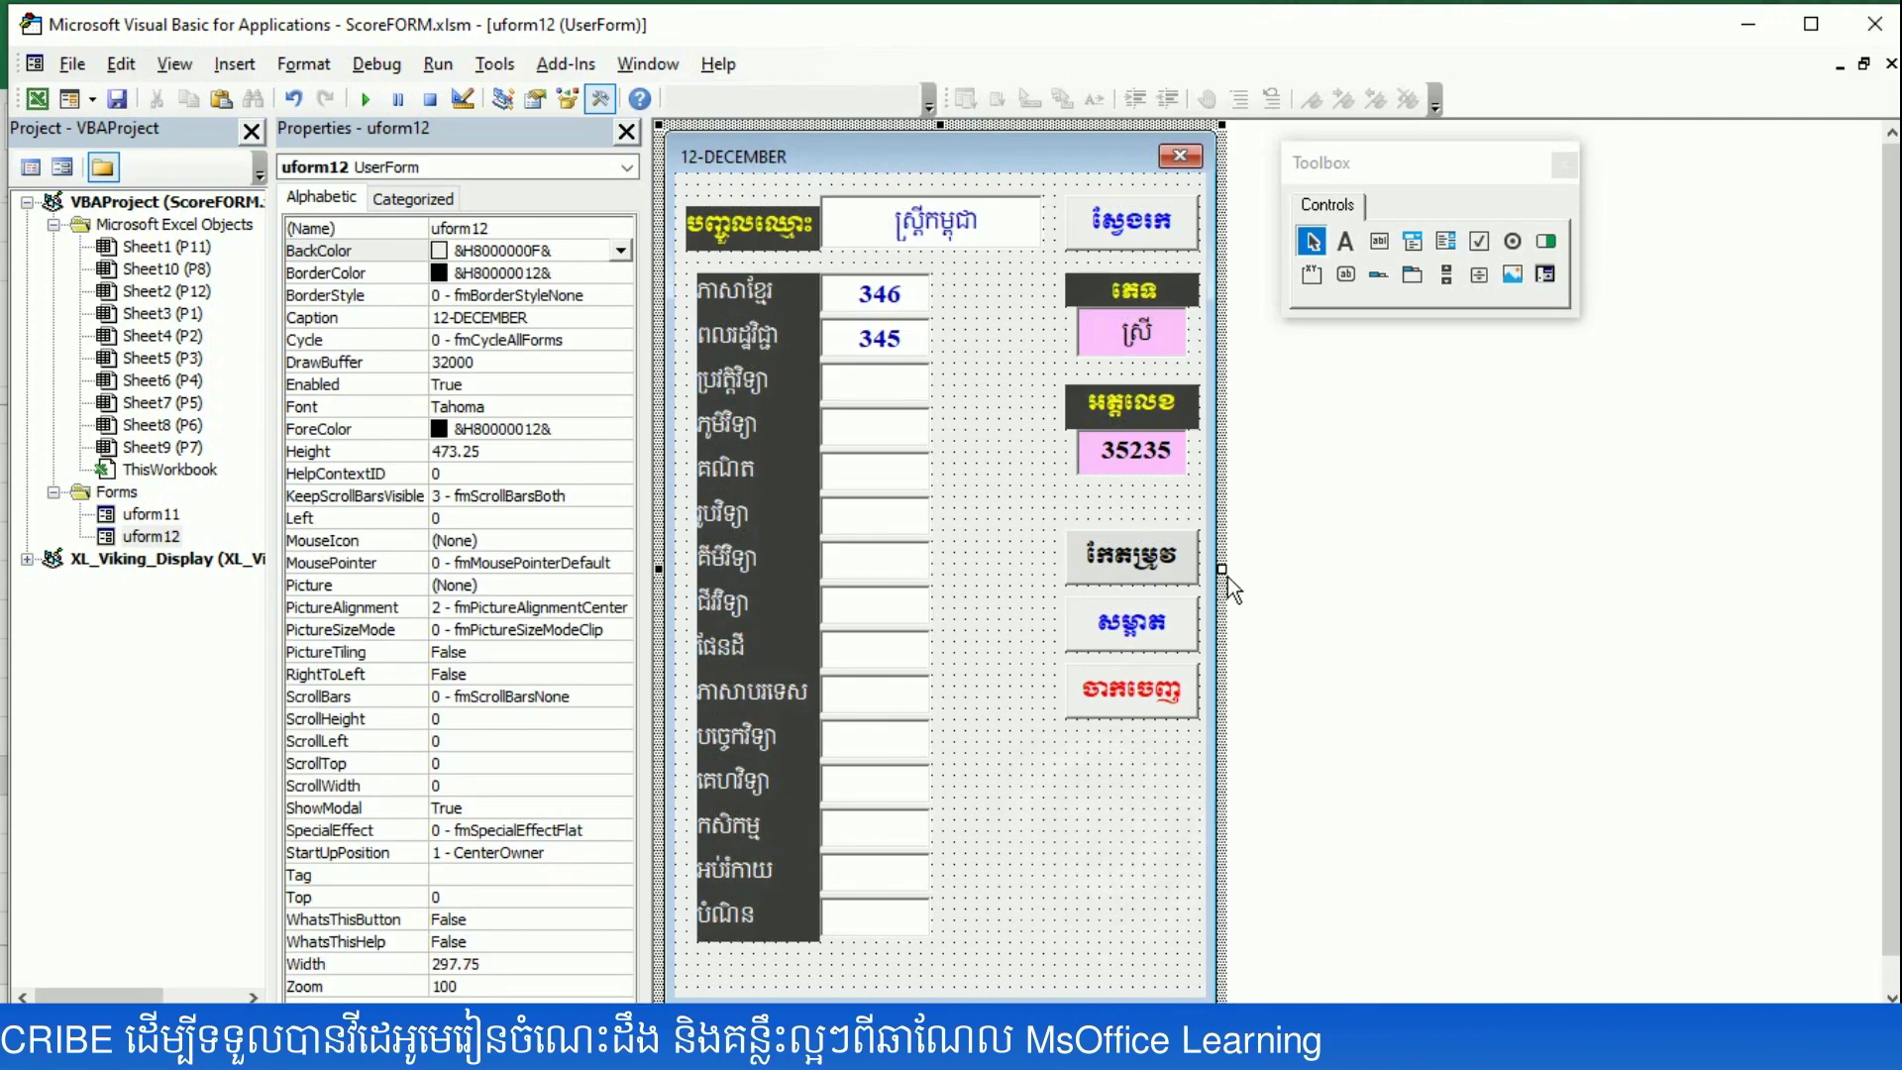
drag(1223, 571, 1239, 573)
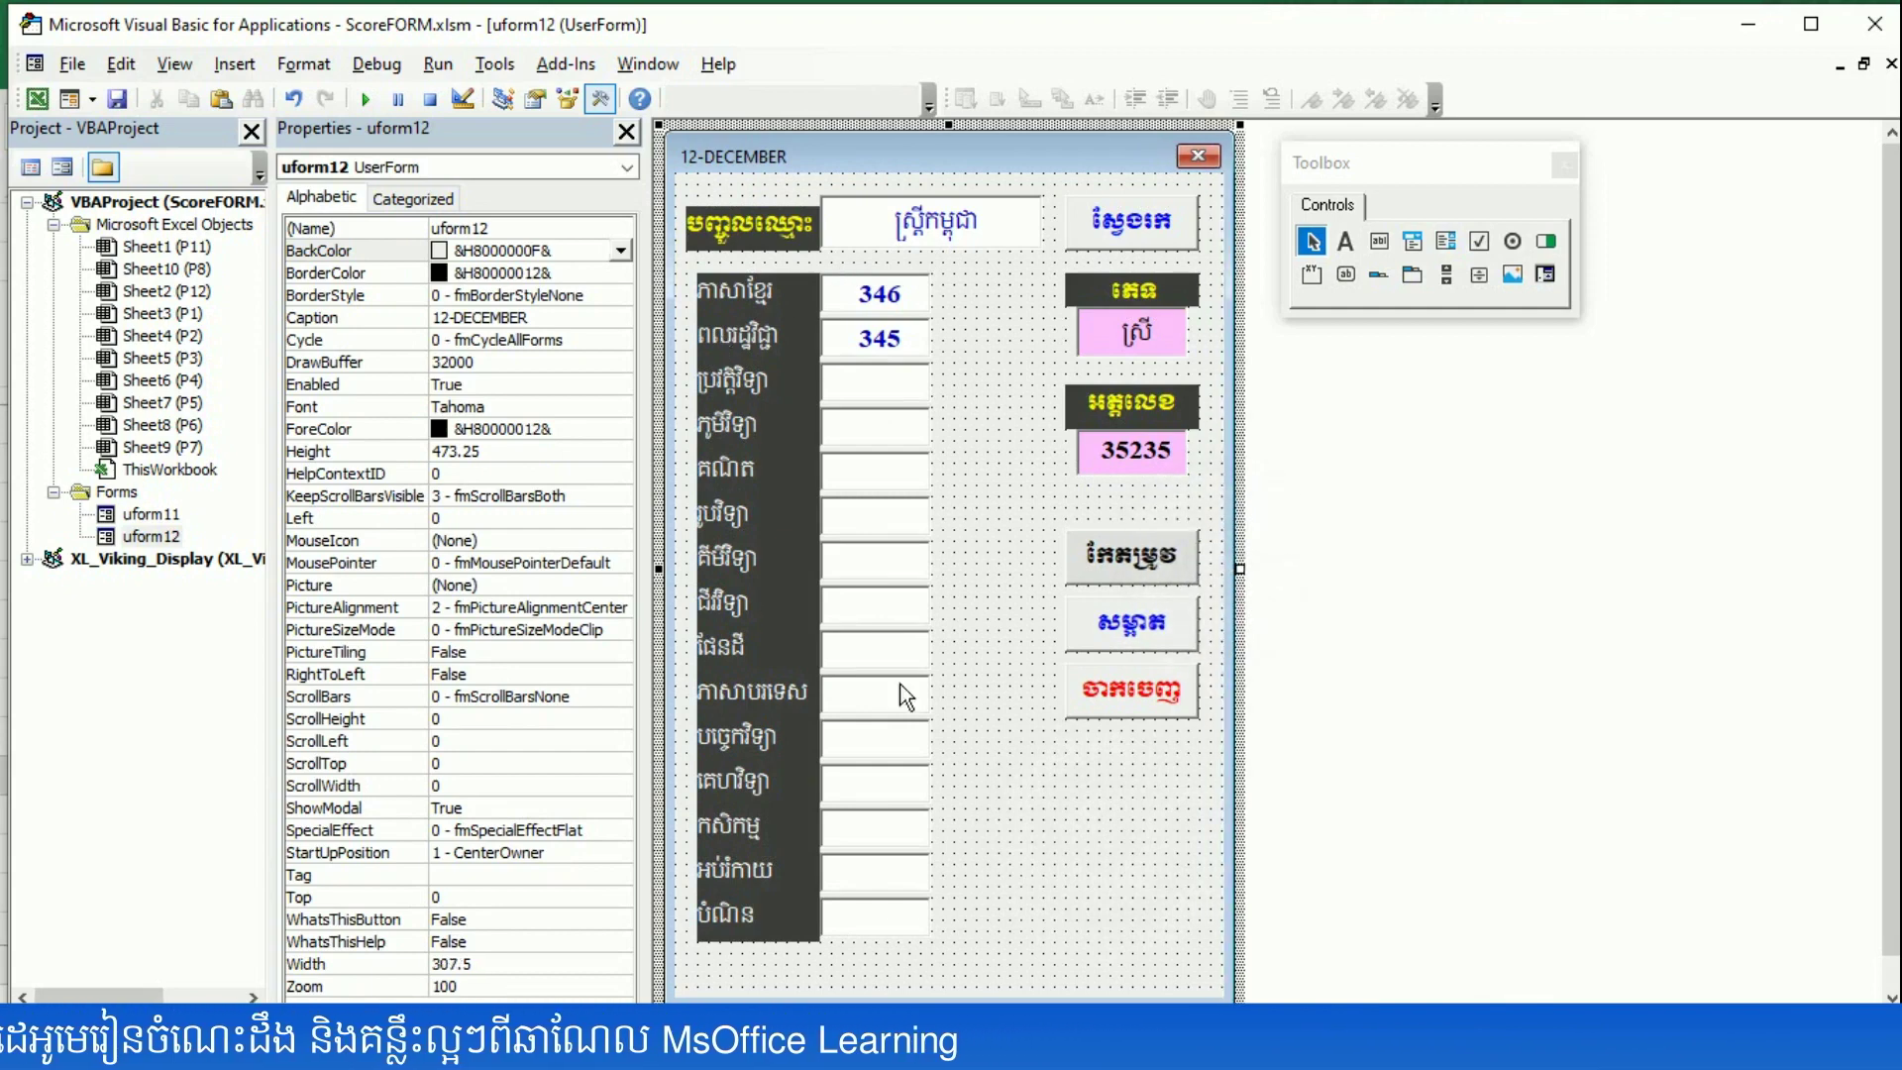
click(1048, 895)
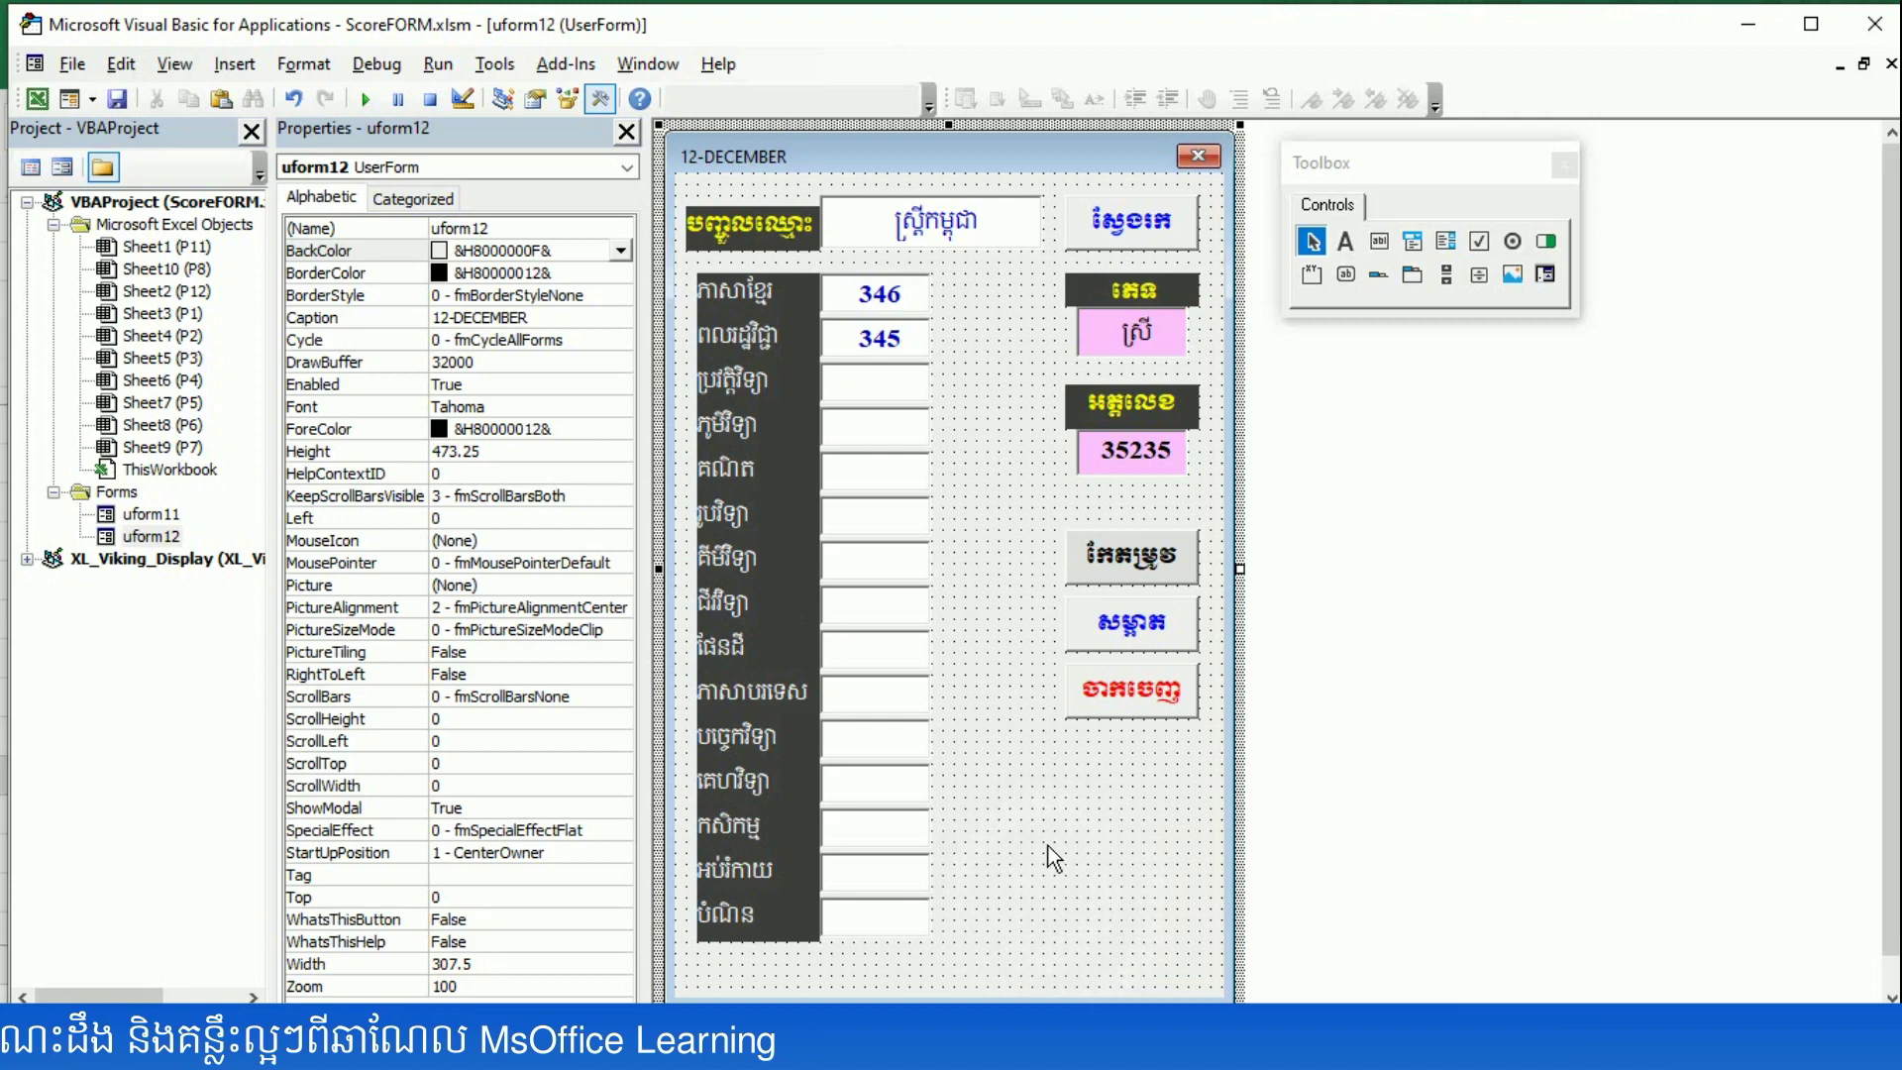
- Set the 12-DECEMBER form's BackColor to palette dark grey &H00404040&, then select Sheet3 (P1)
click(1090, 872)
click(621, 249)
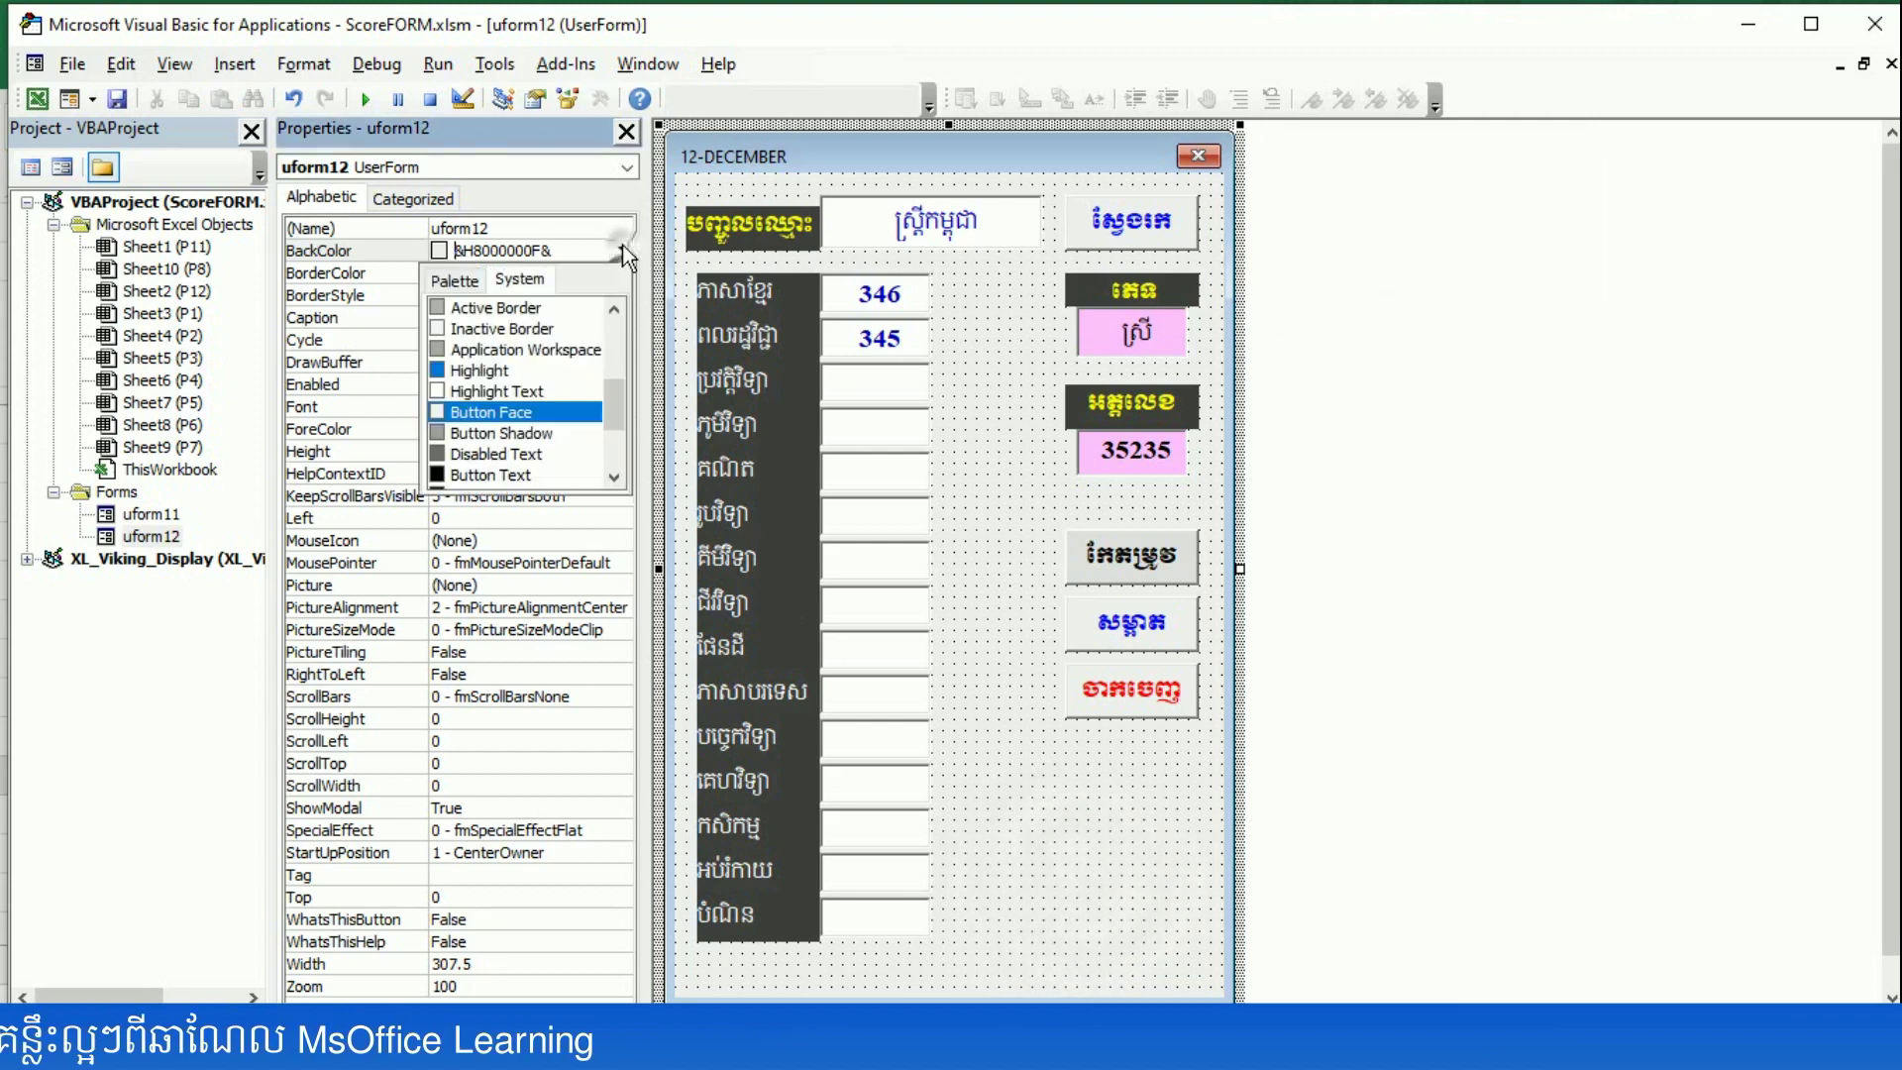
click(455, 281)
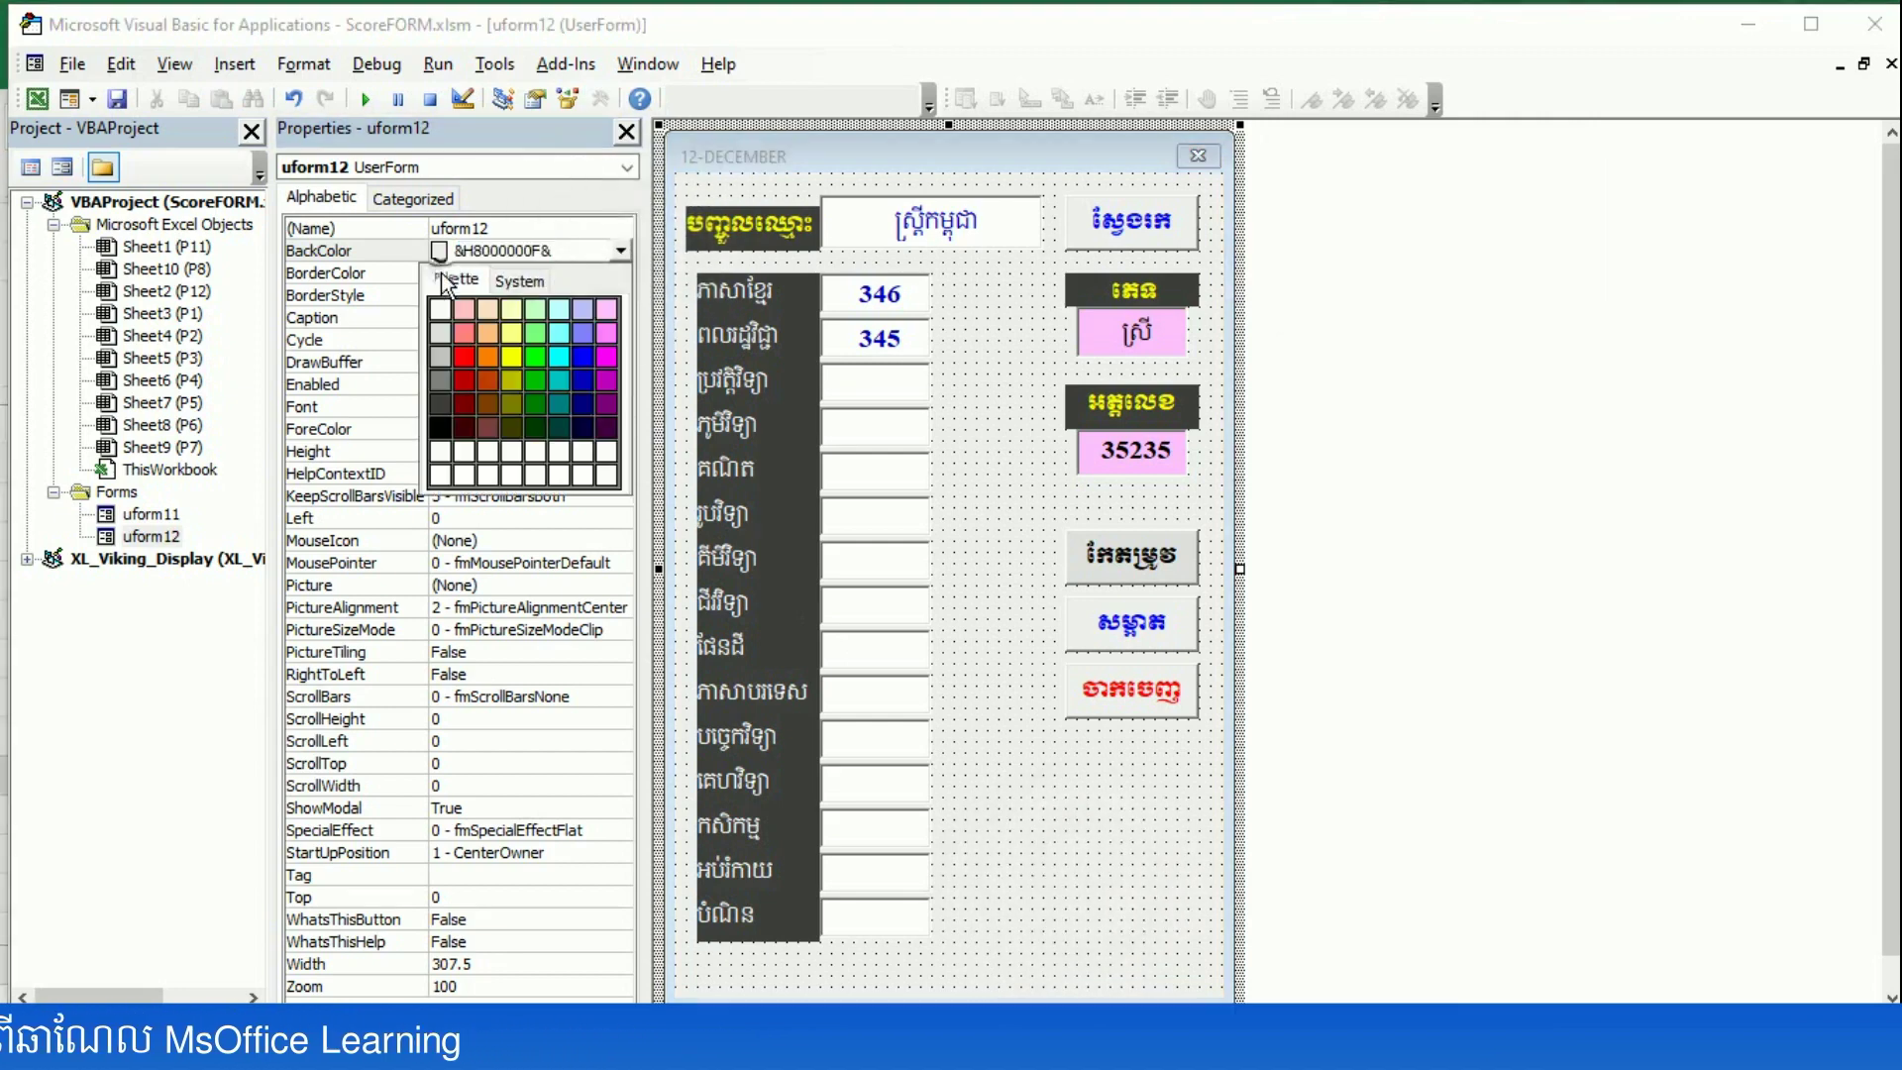
click(438, 403)
click(1072, 824)
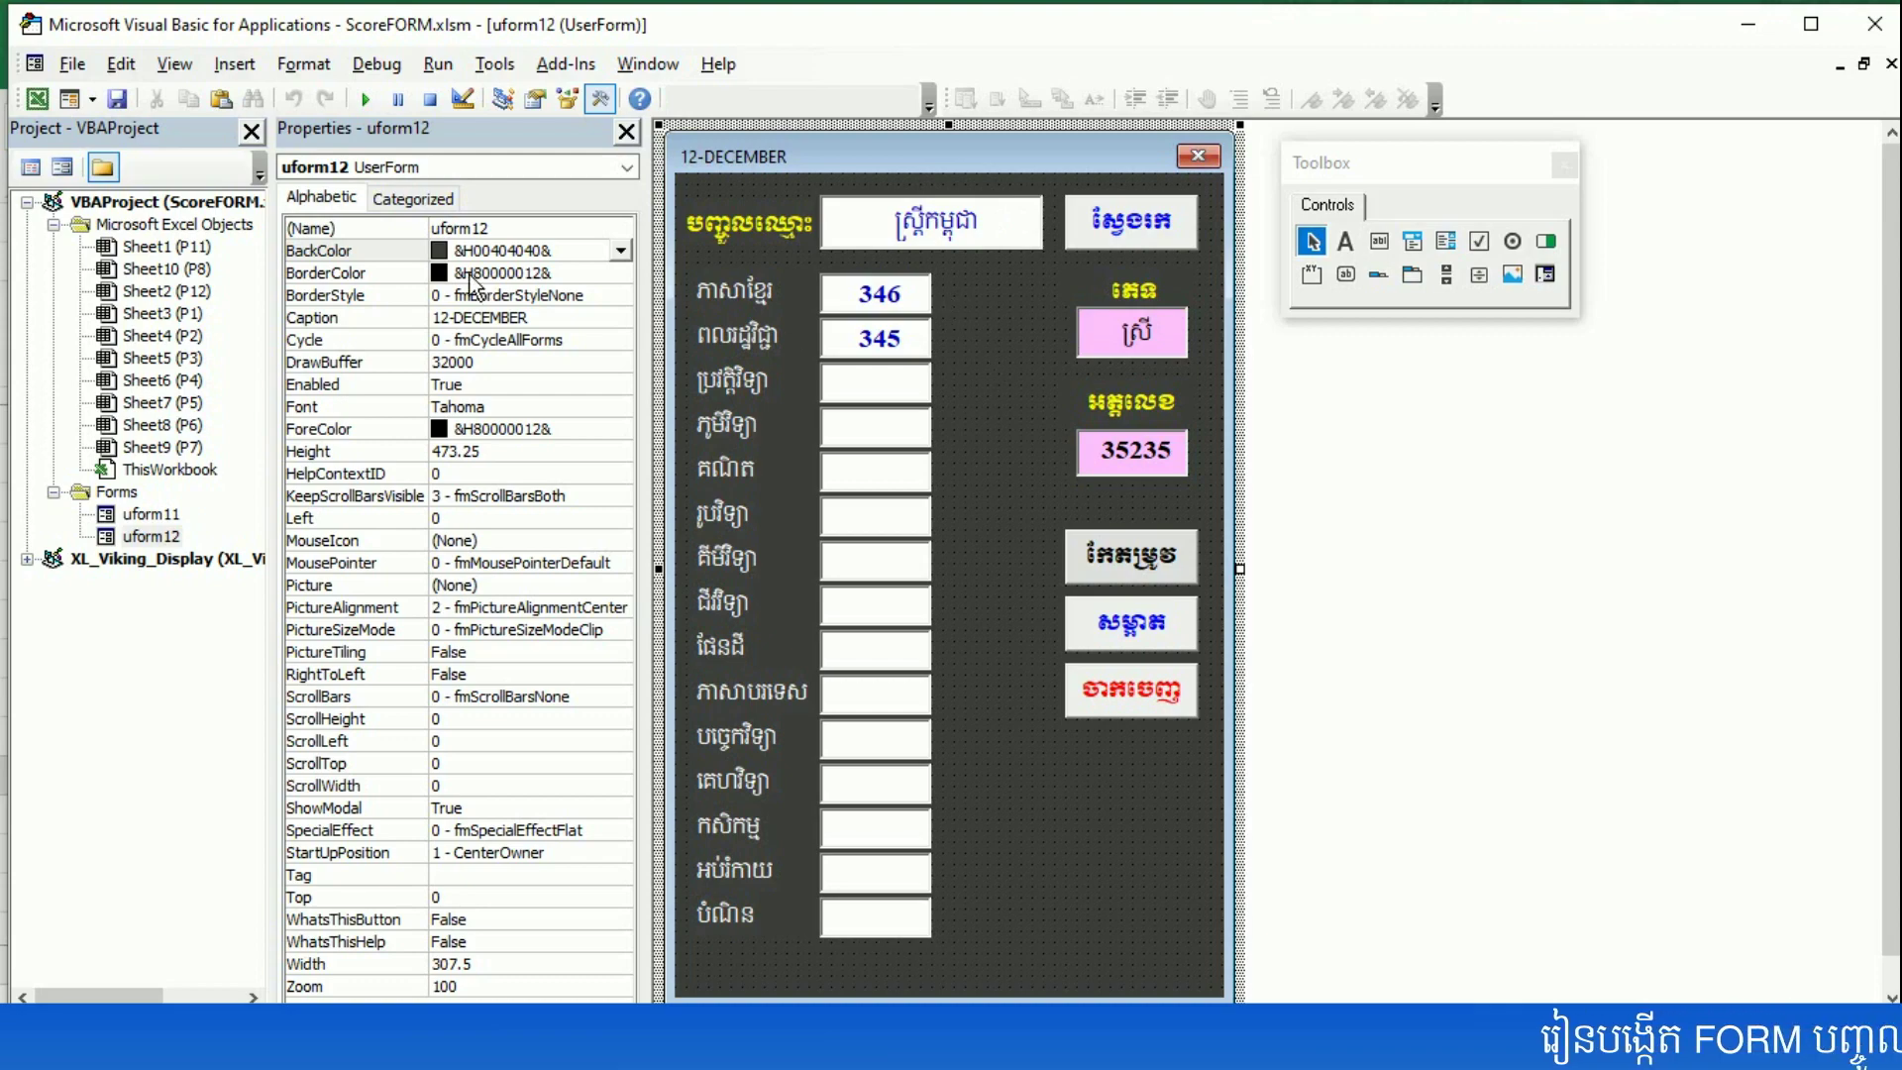
click(197, 270)
click(187, 314)
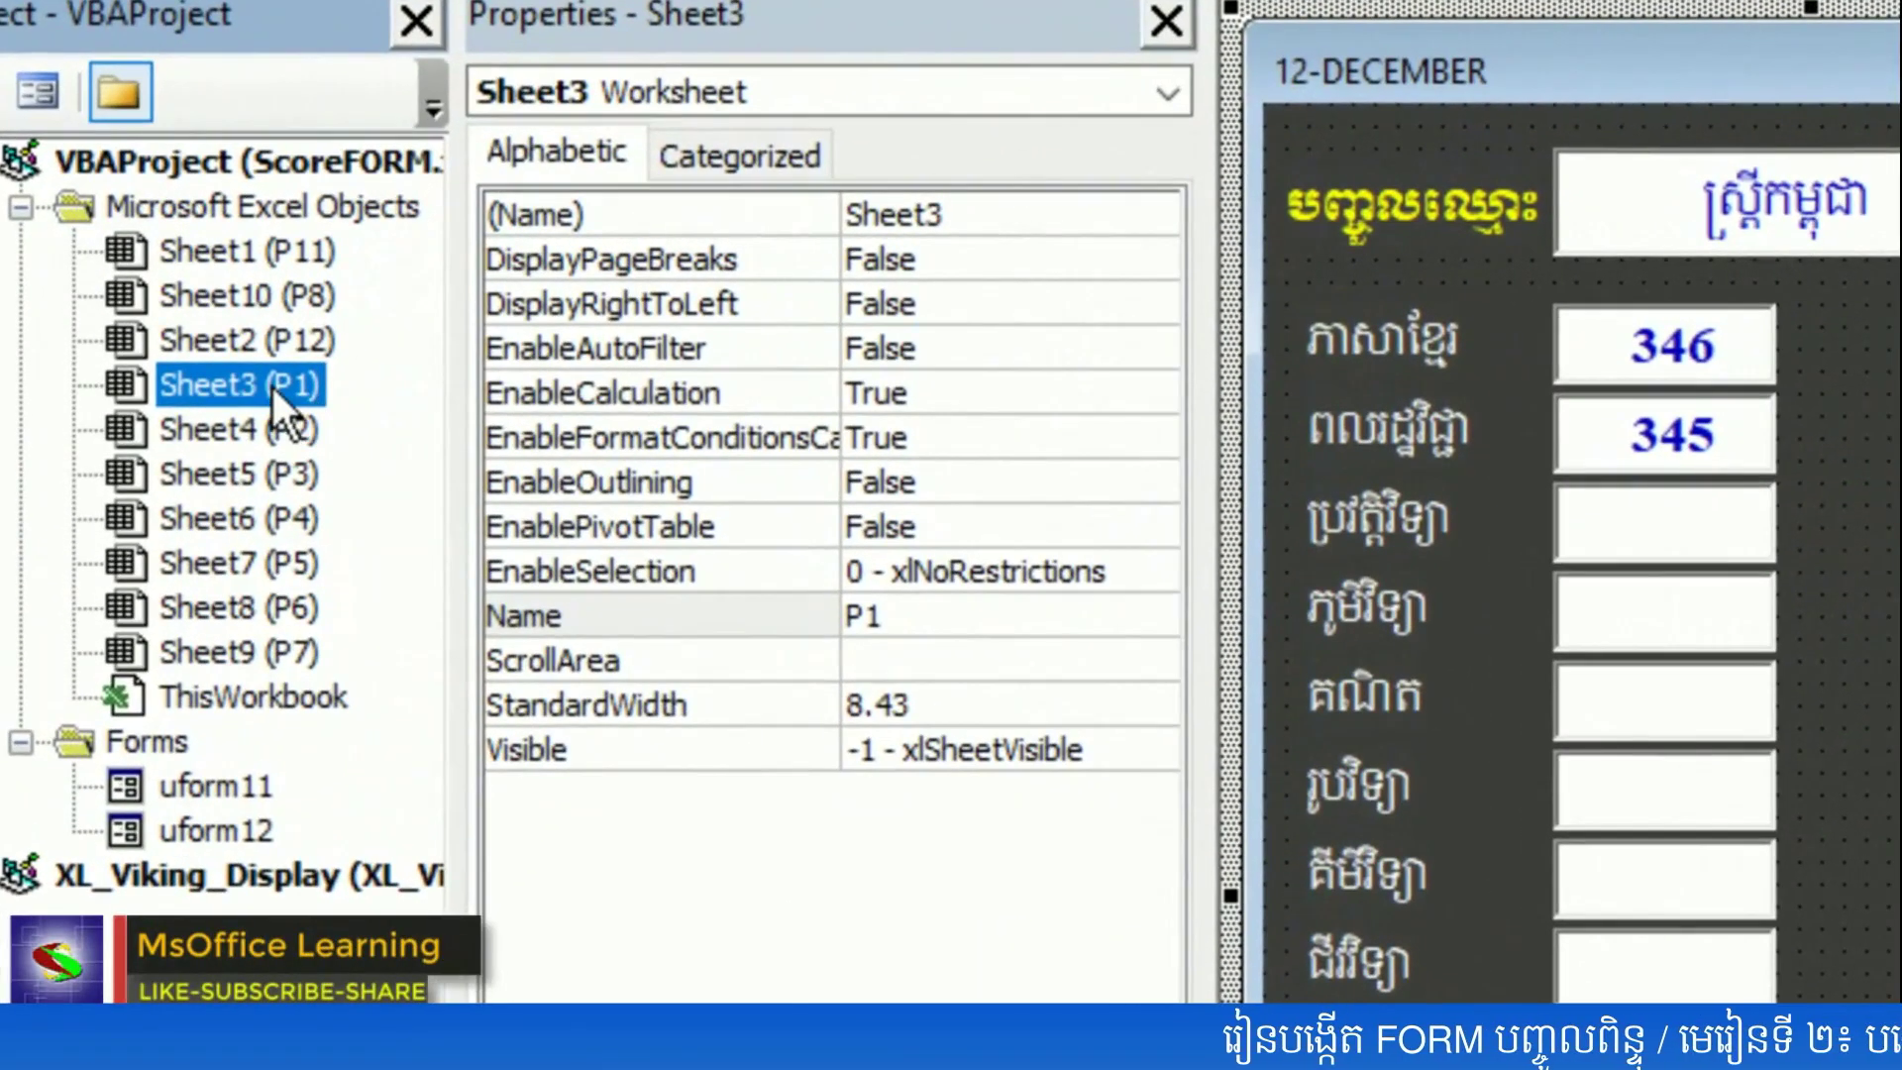
- Insert a new UserForm and enlarge it to 311.25 by 466.5
right_click(220, 334)
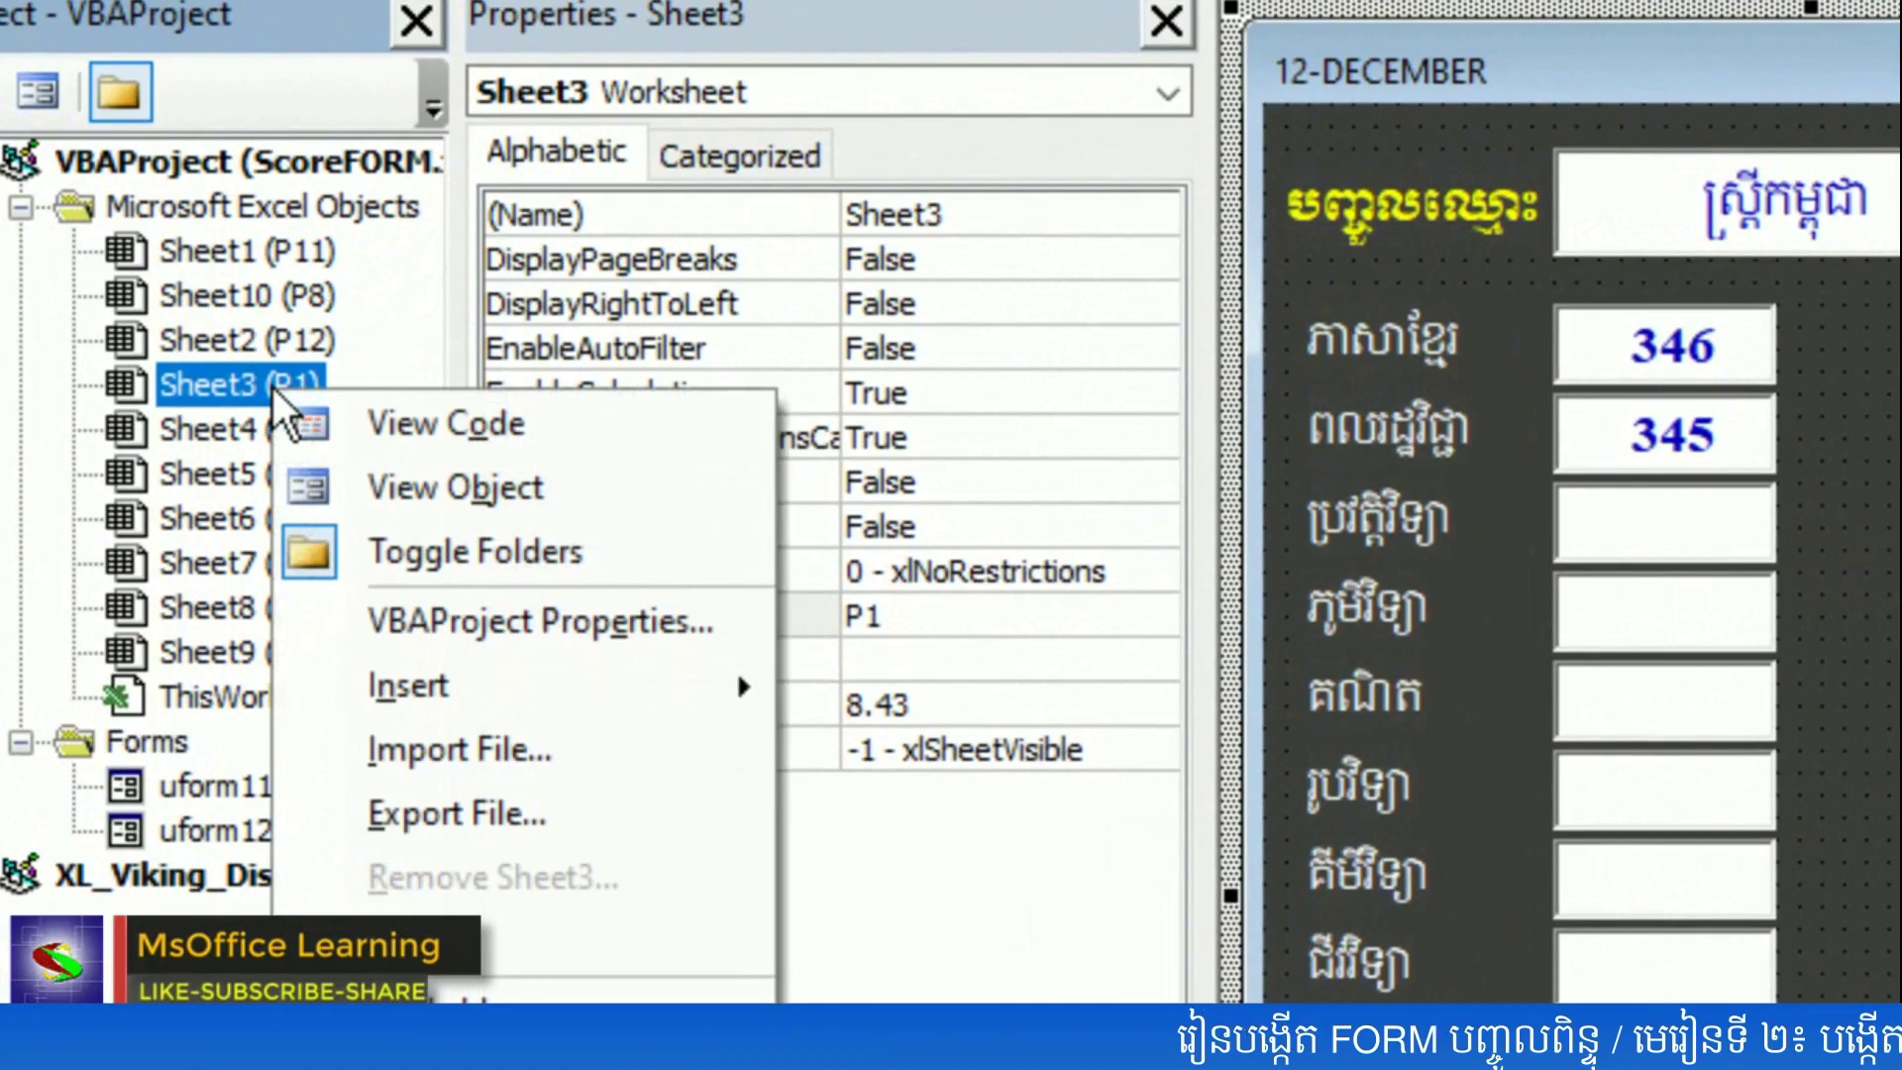
mouse_move(520, 685)
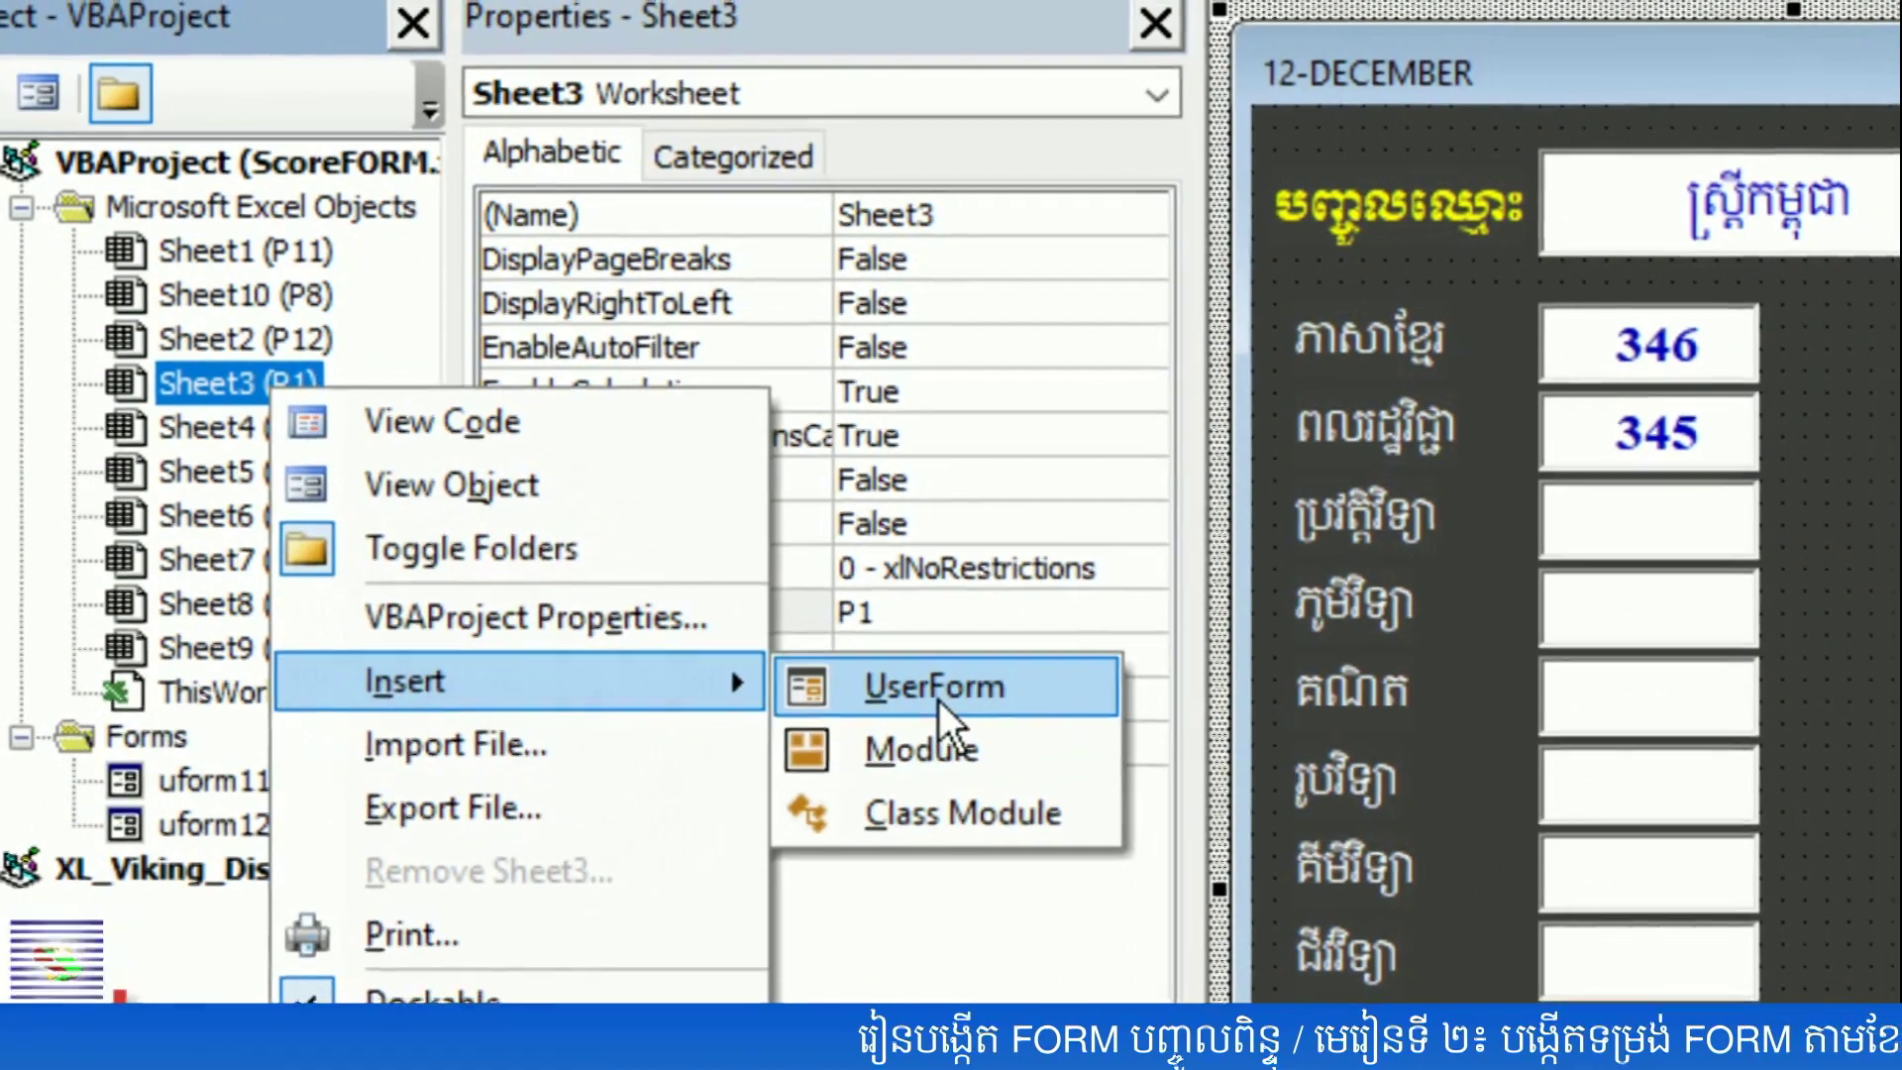
click(939, 700)
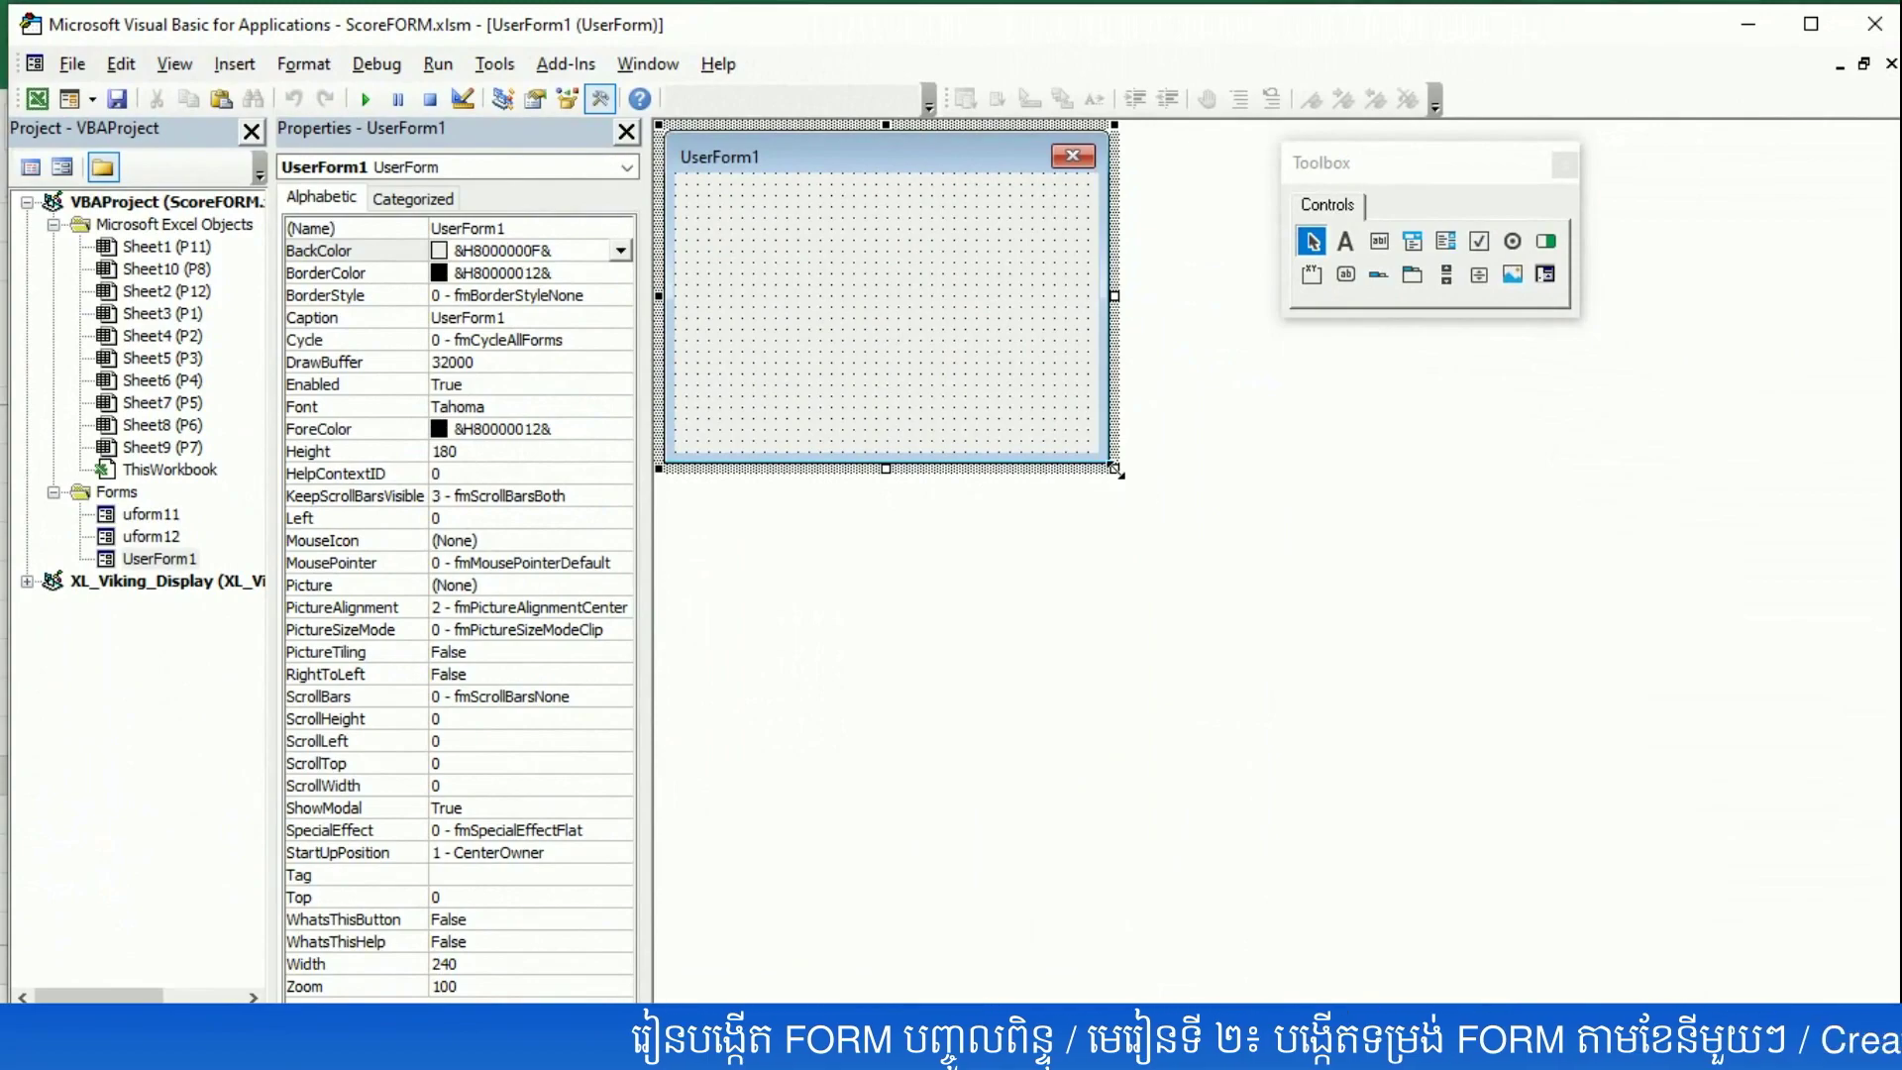
drag(1114, 469, 1251, 996)
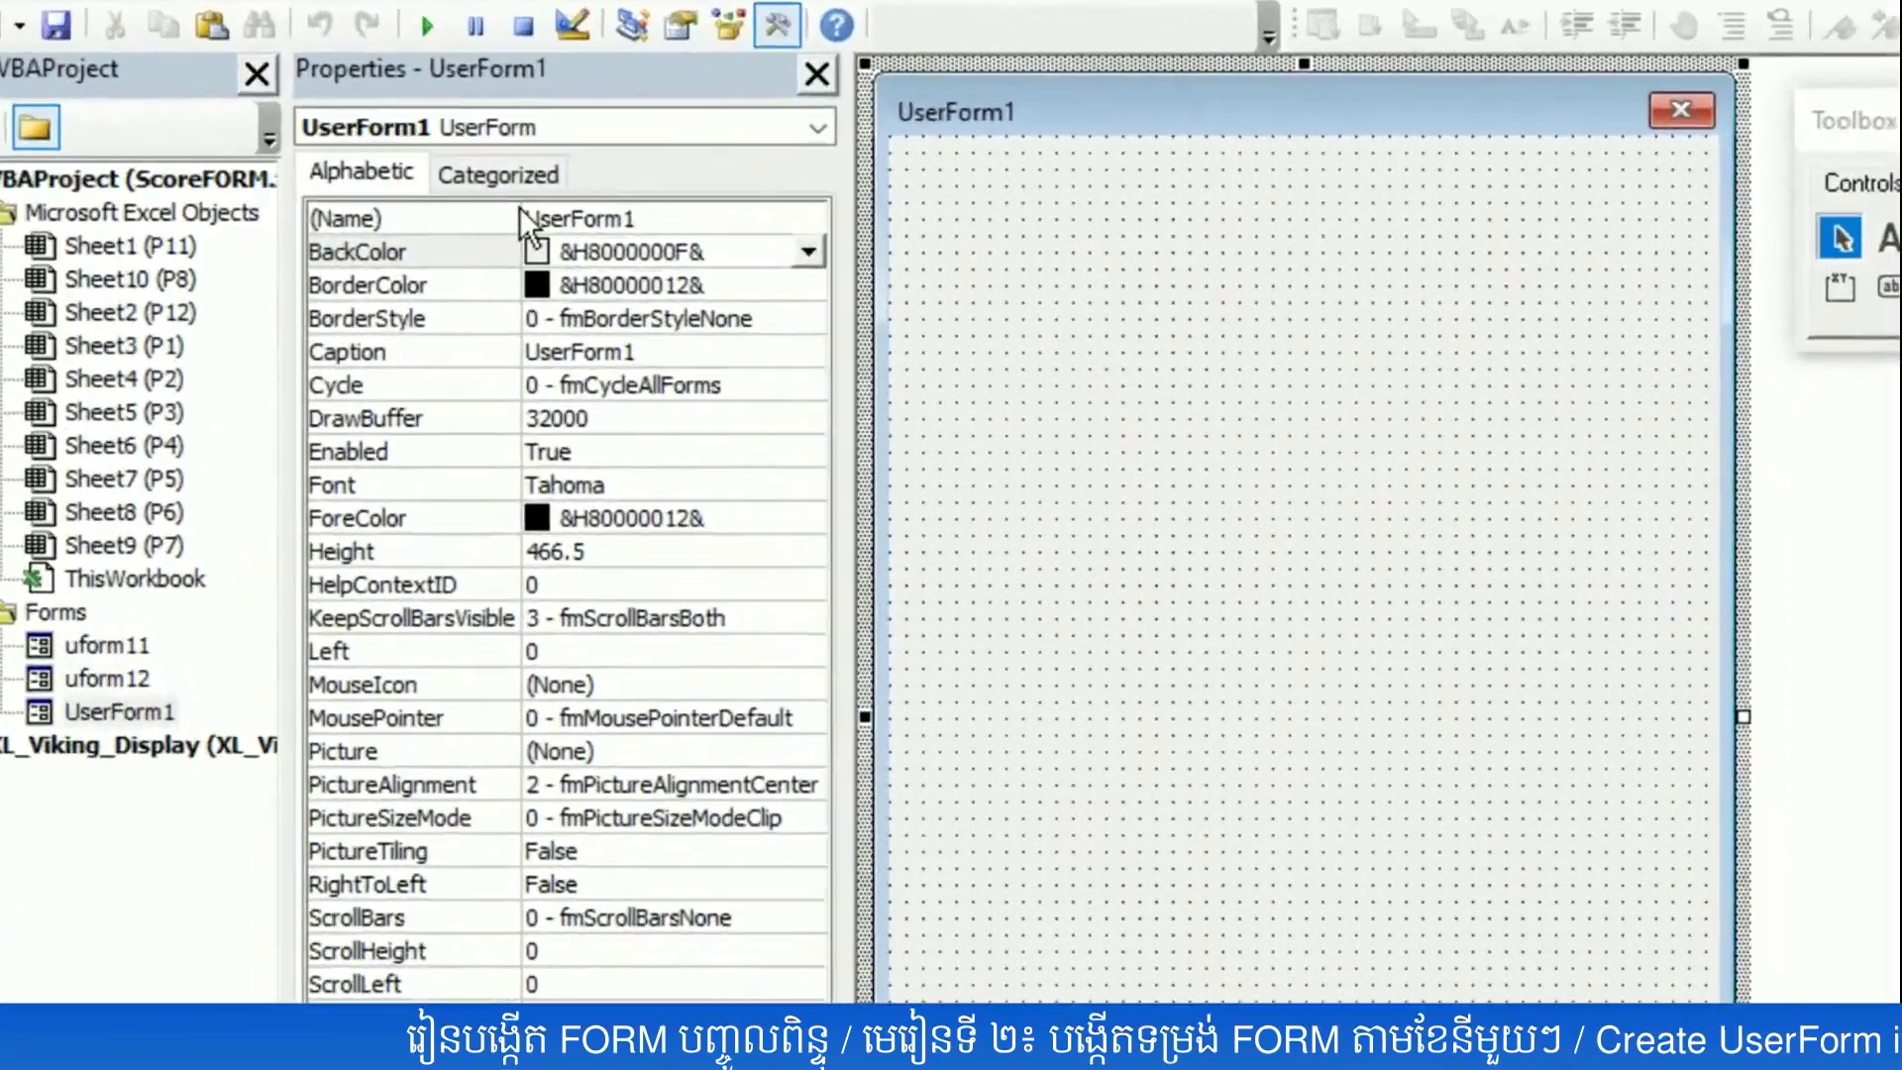
- Name the new form uform1 and caption it 1-JANAURY
click(389, 223)
double_click(388, 223)
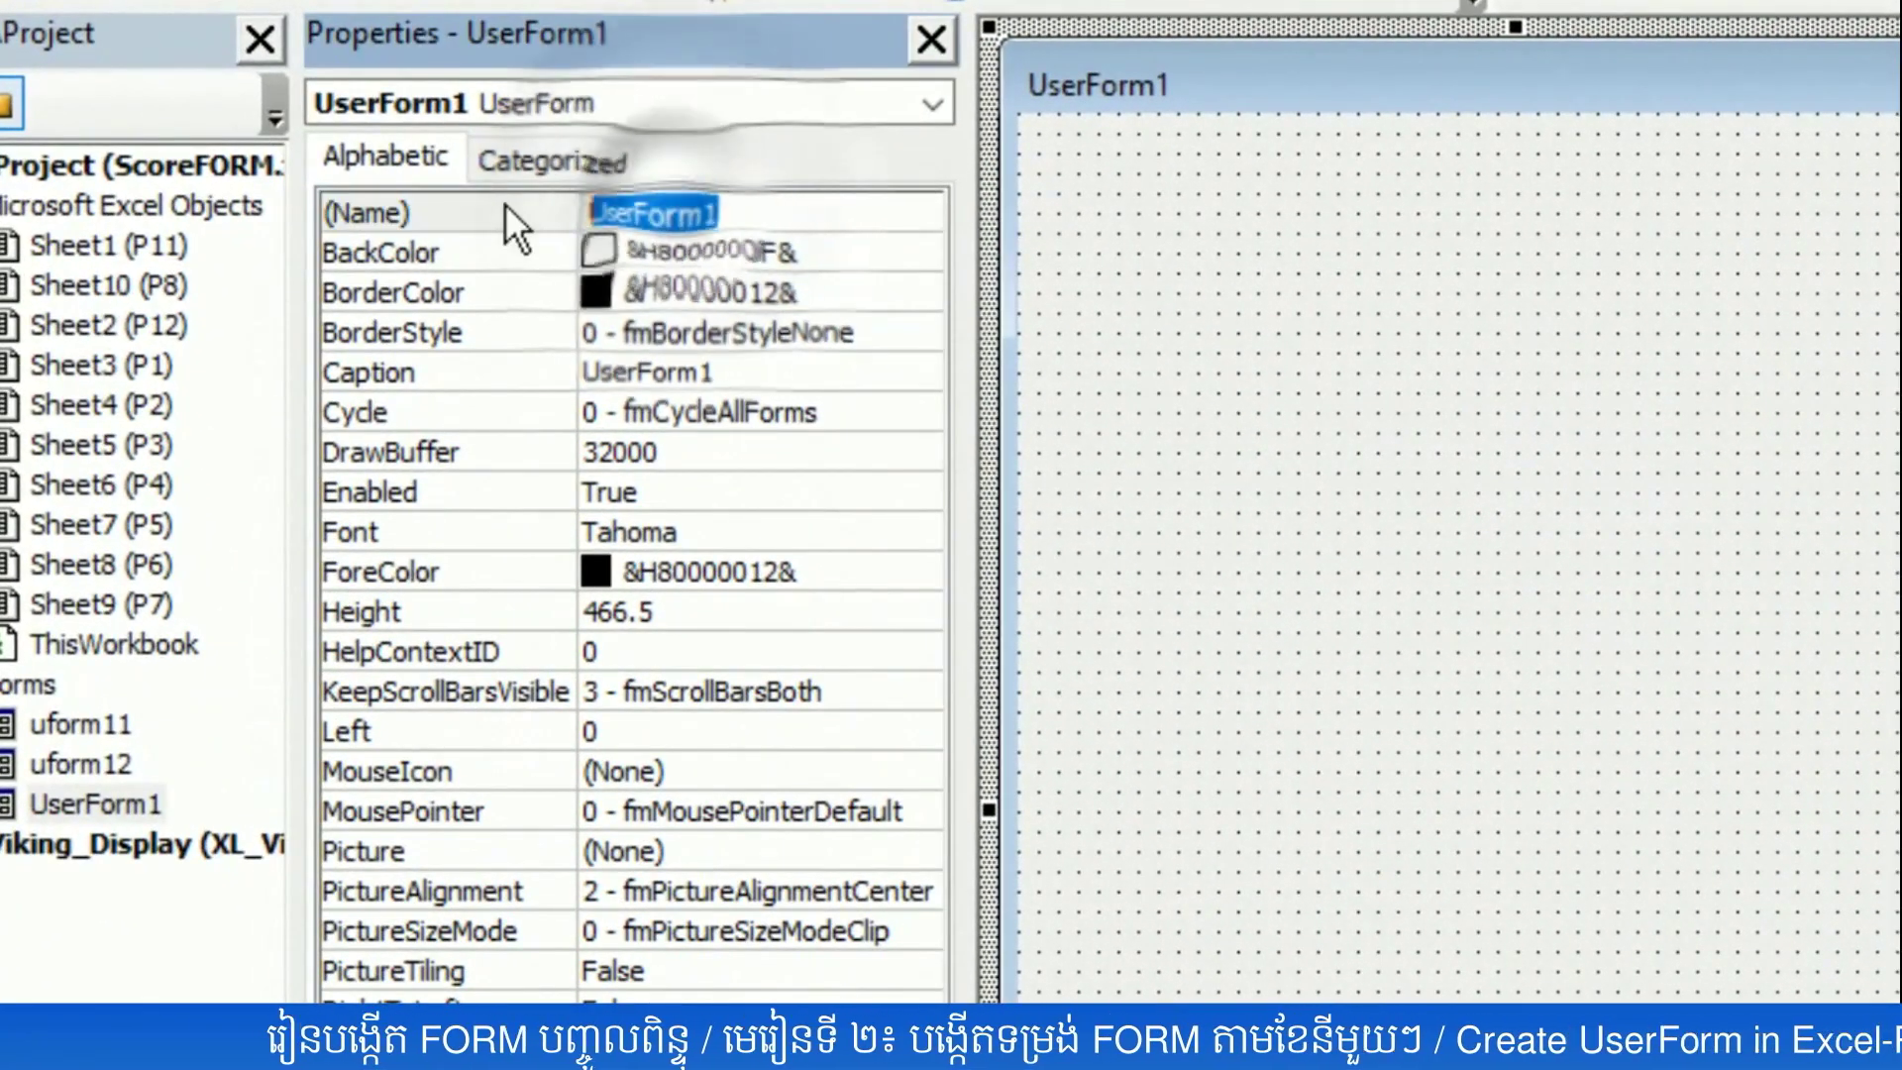
text(URO)
key(BackSpace)
key(BackSpace)
key(BackSpace)
text(??)
key(BackSpace)
key(BackSpace)
text(uform1)
key(Return)
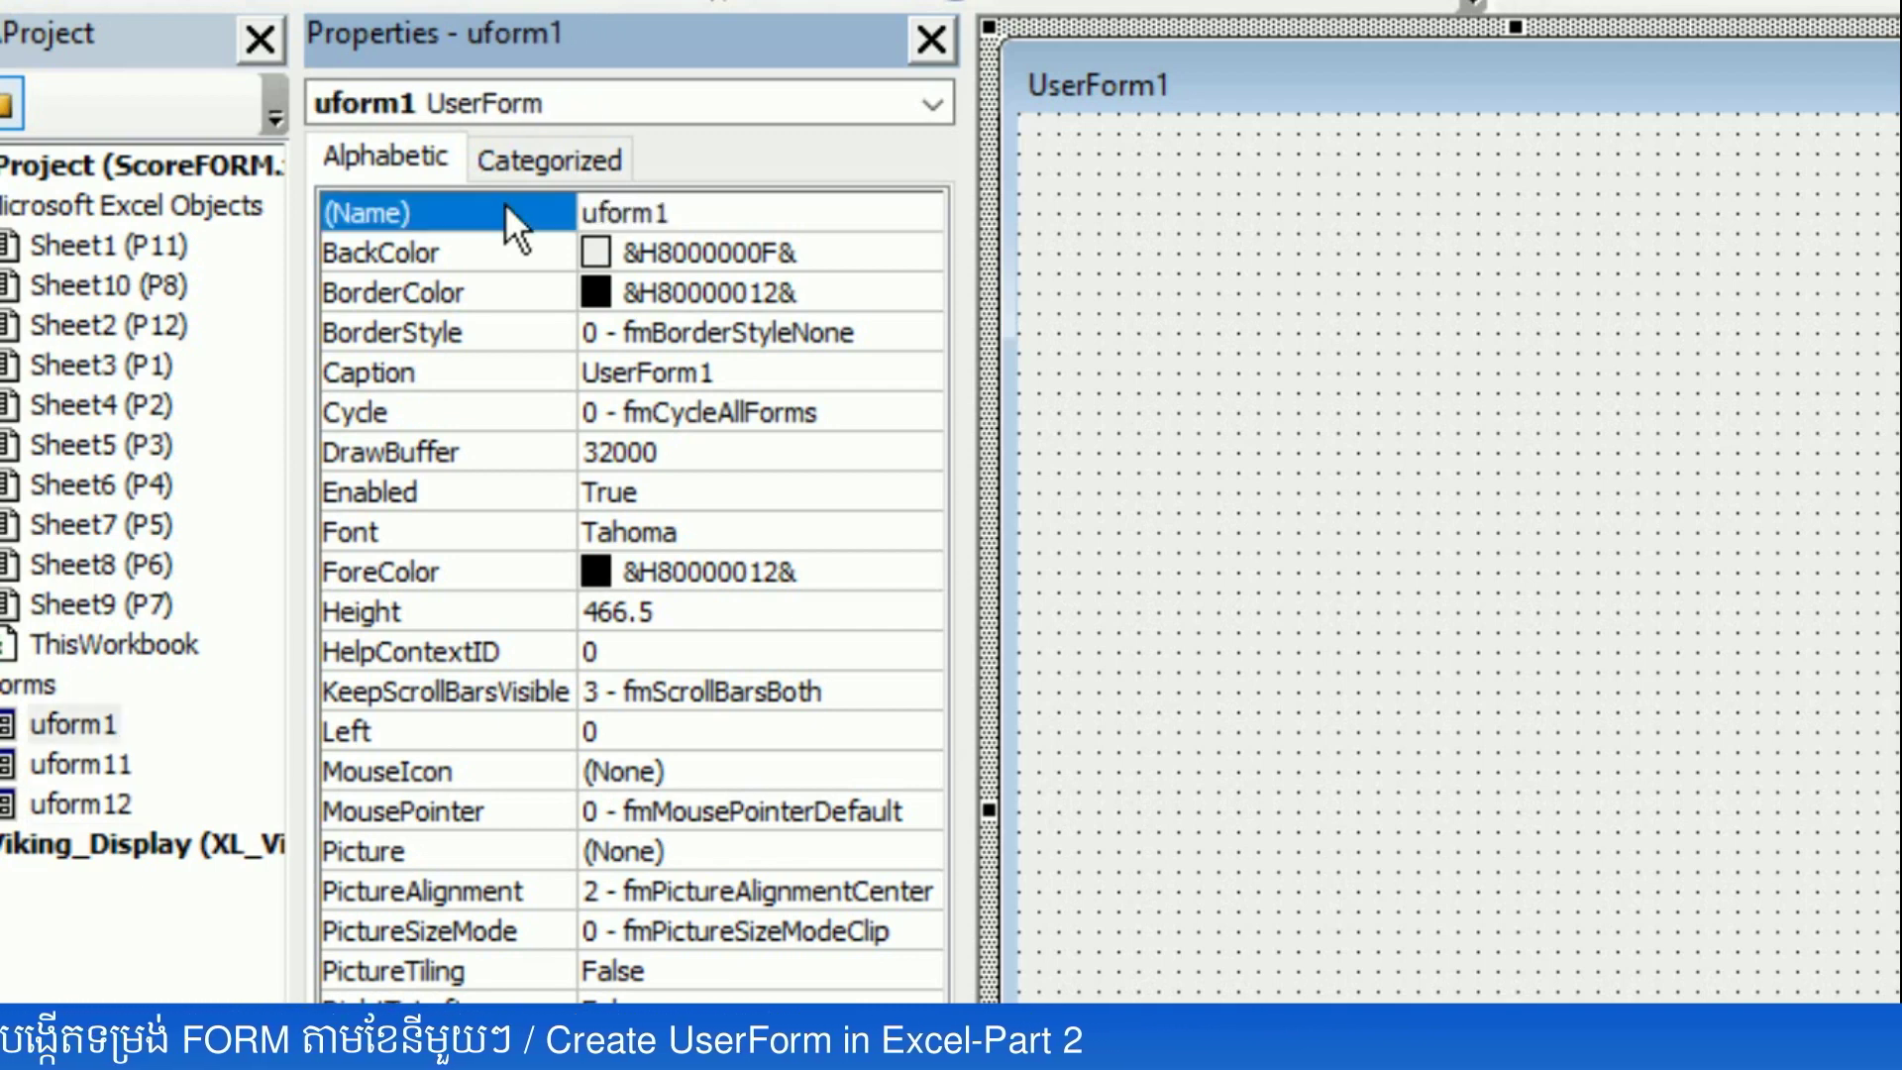
drag(719, 374, 574, 355)
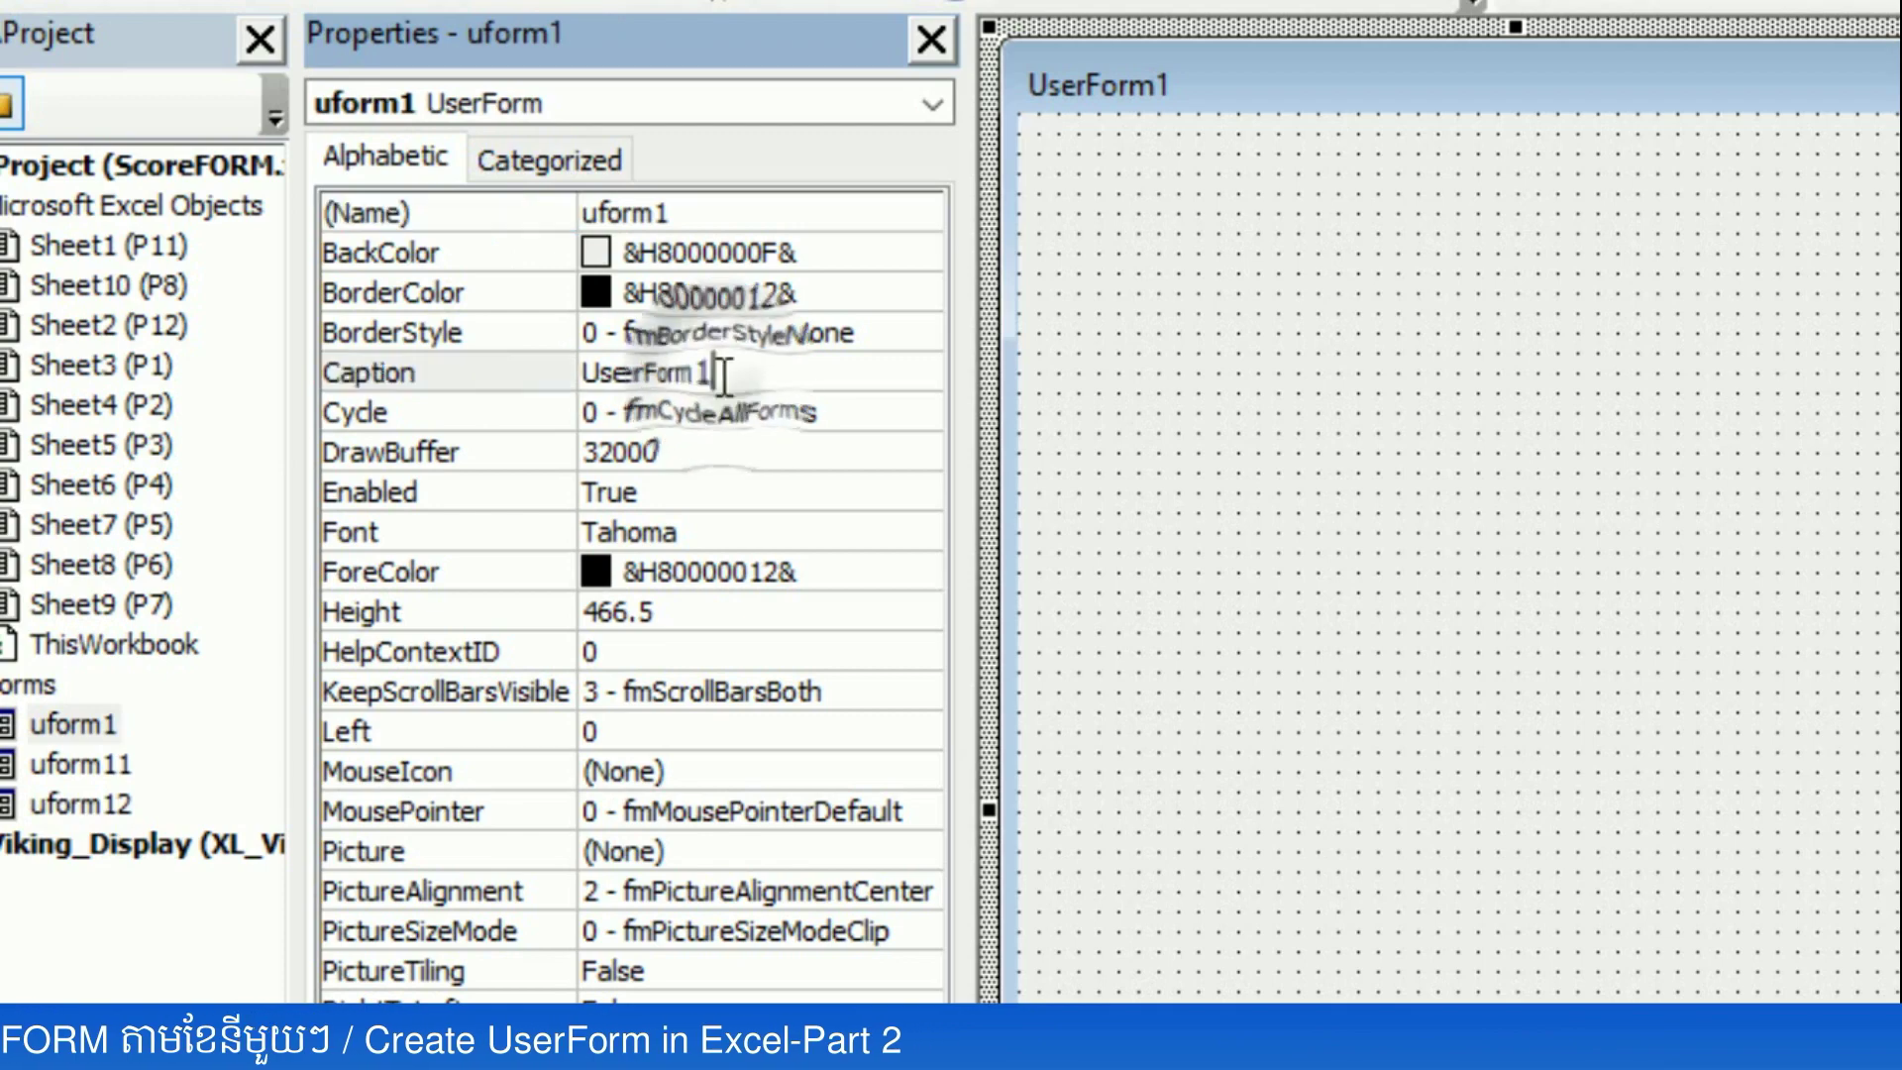
text(1-)
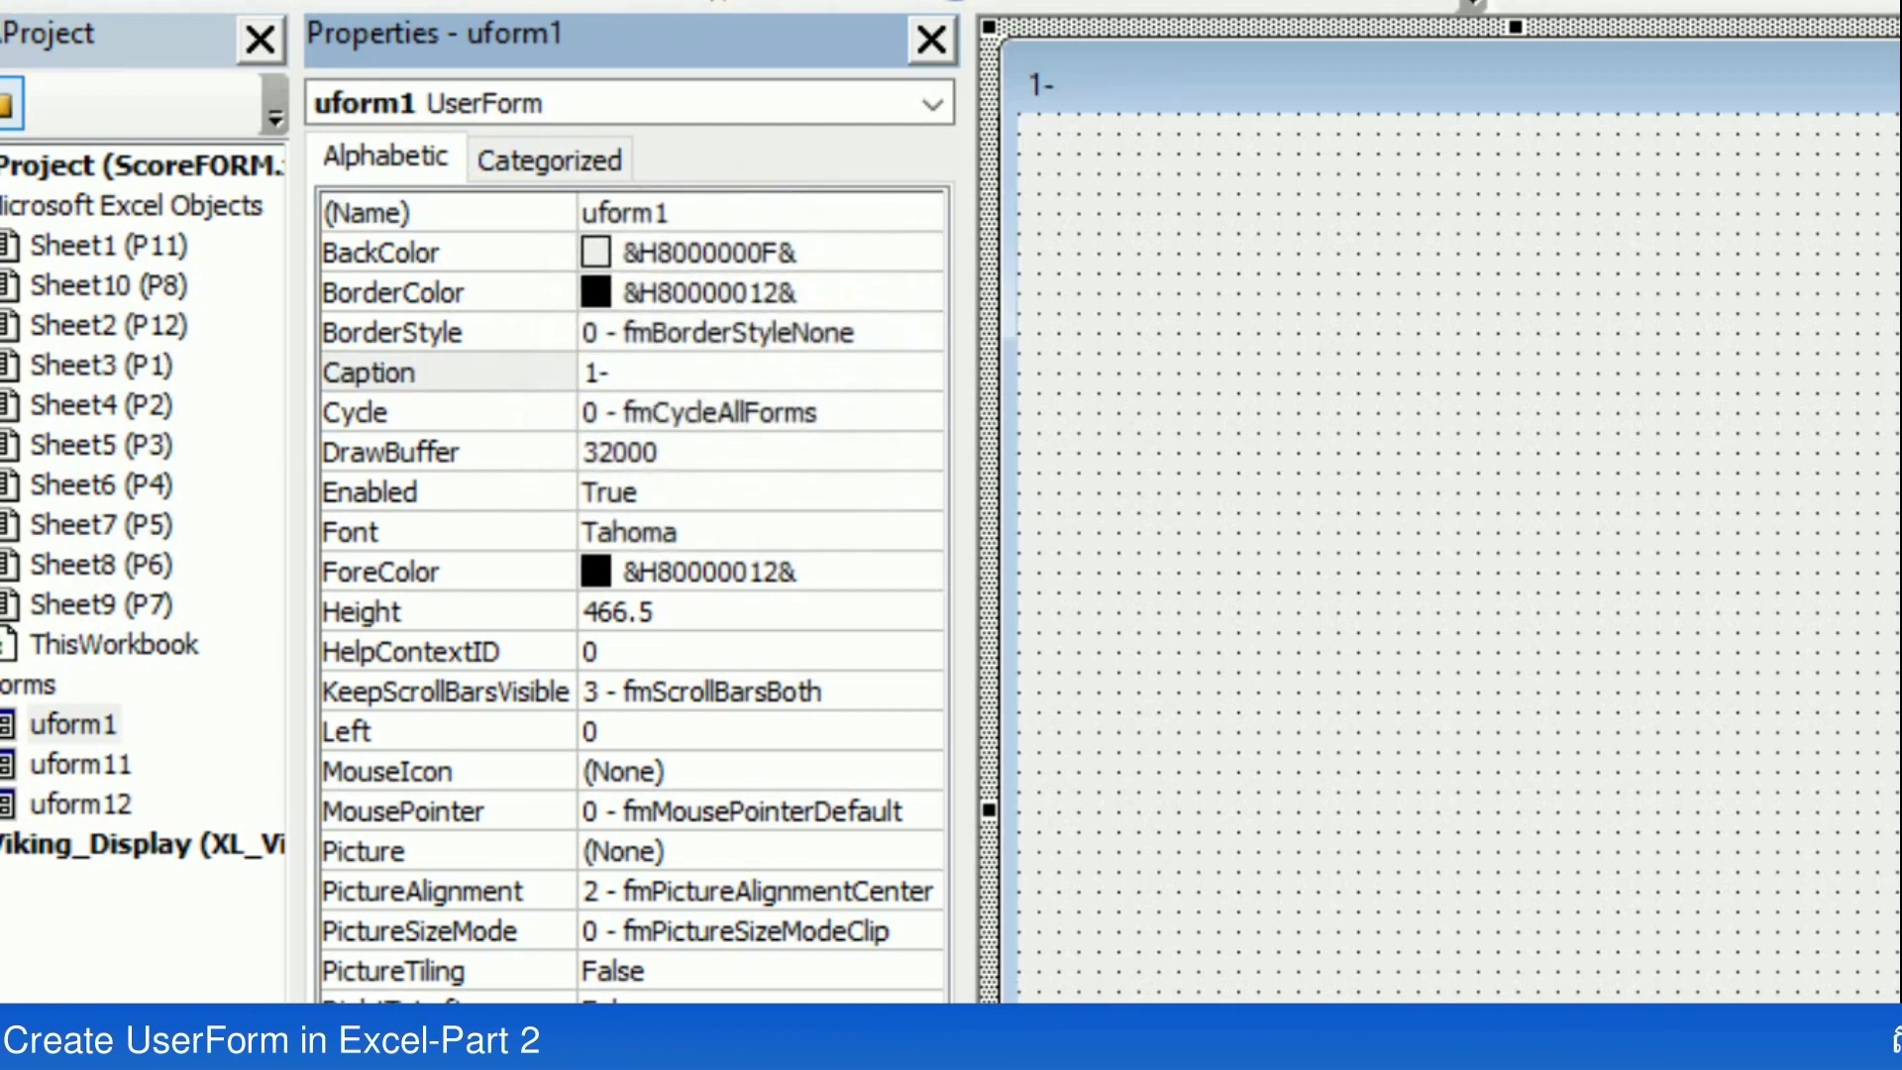
text(JAN)
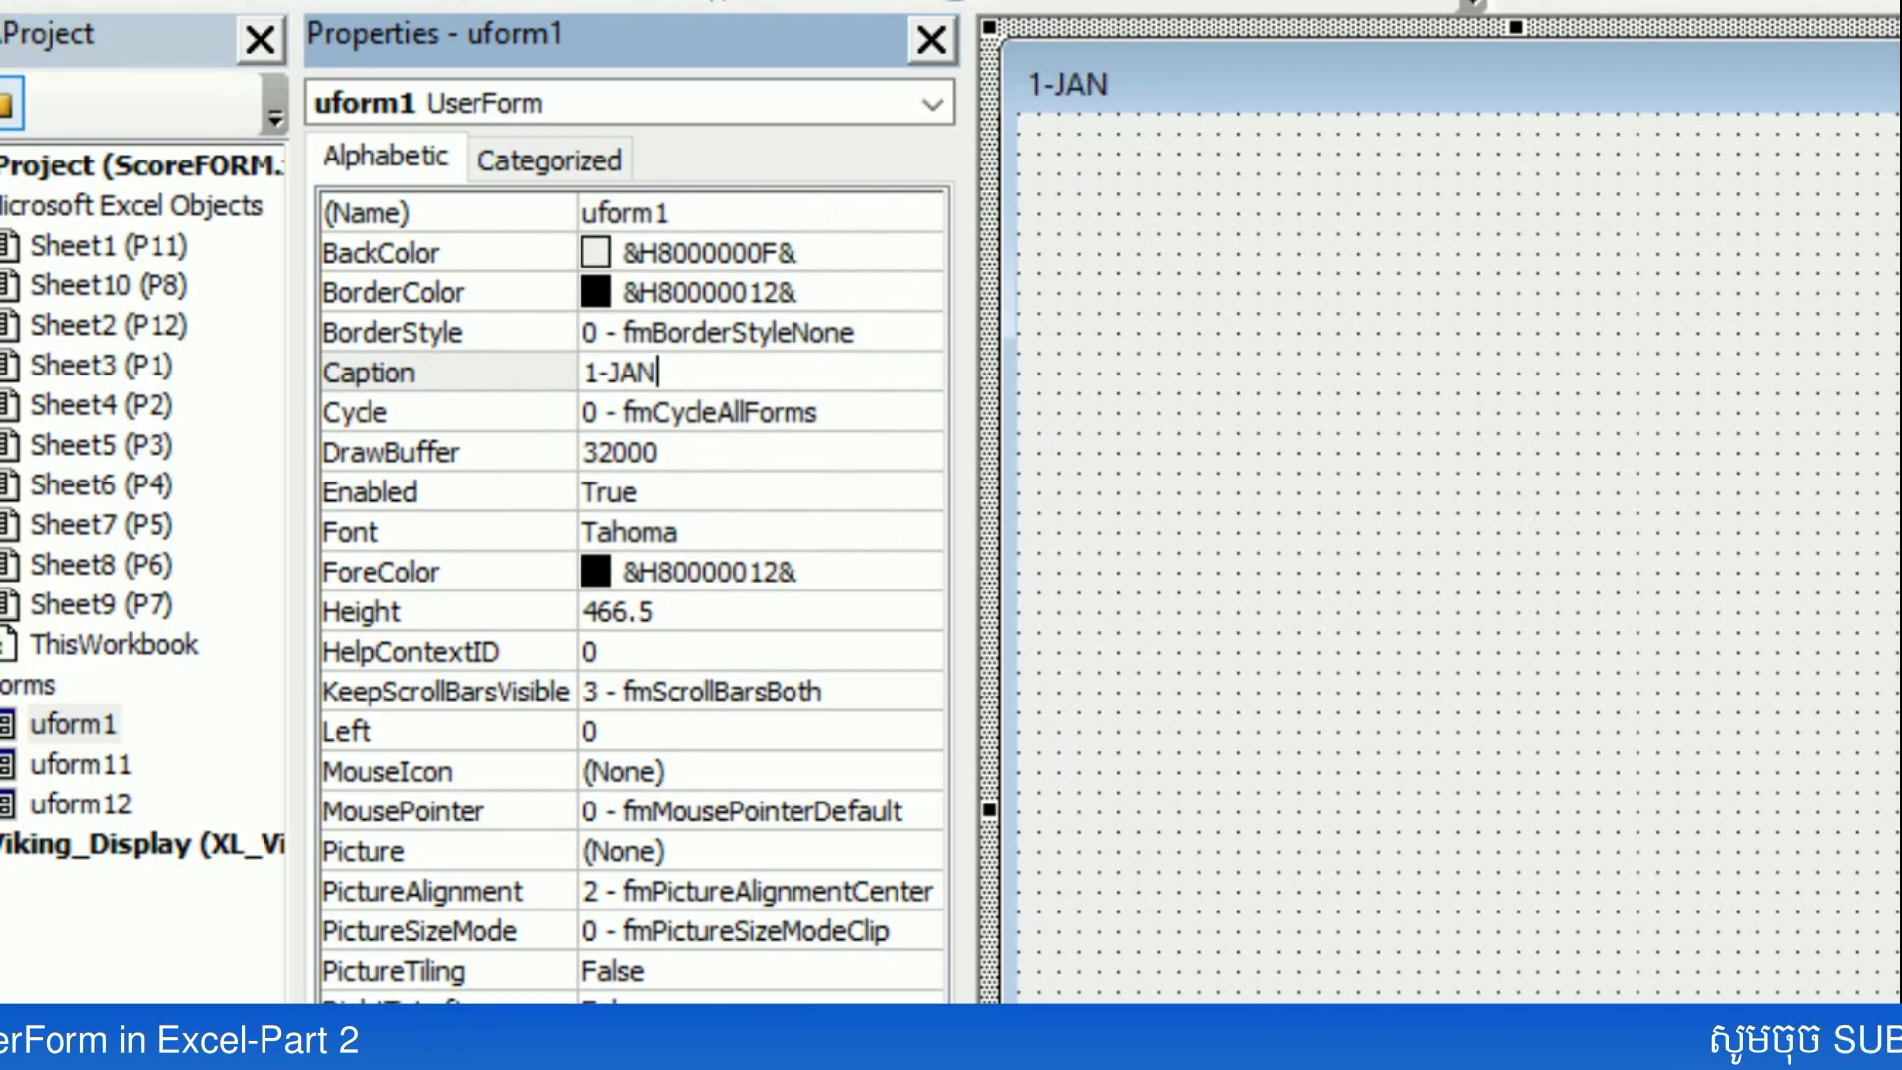
text(AURY)
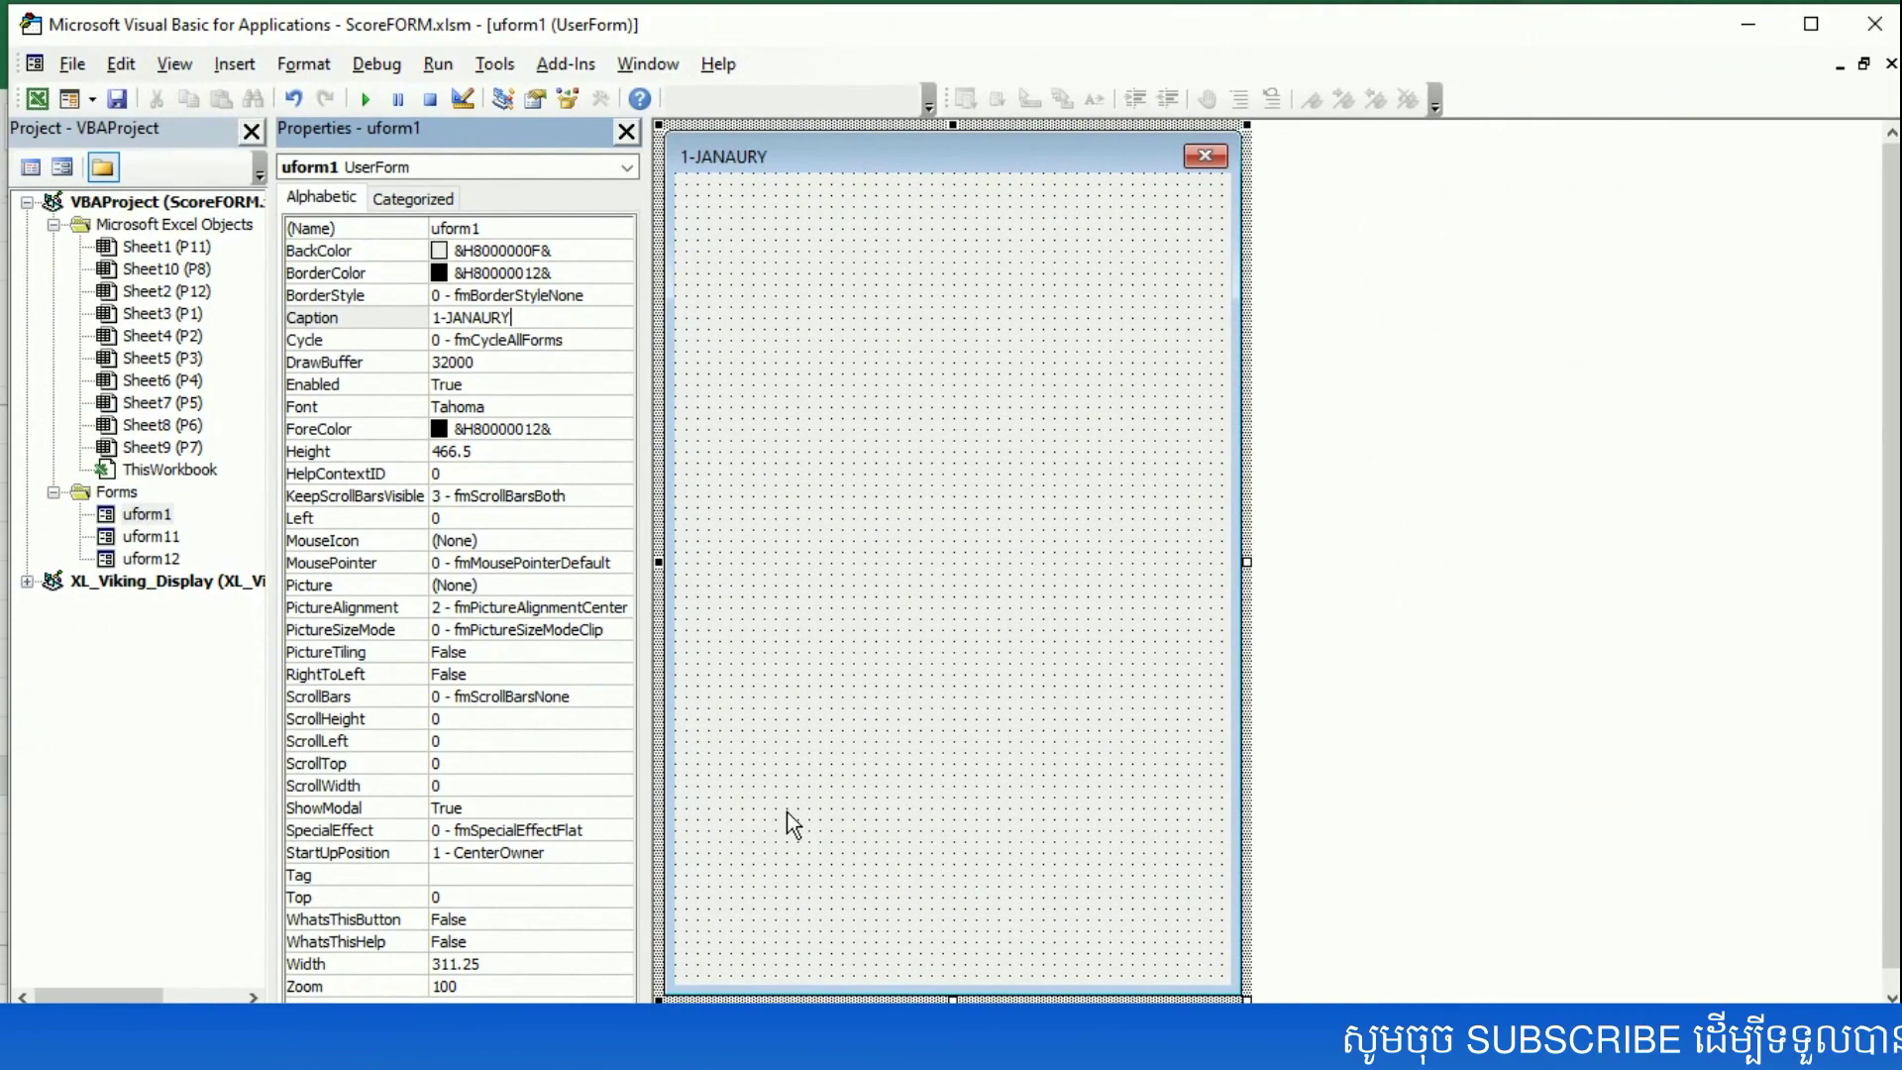
key(Return)
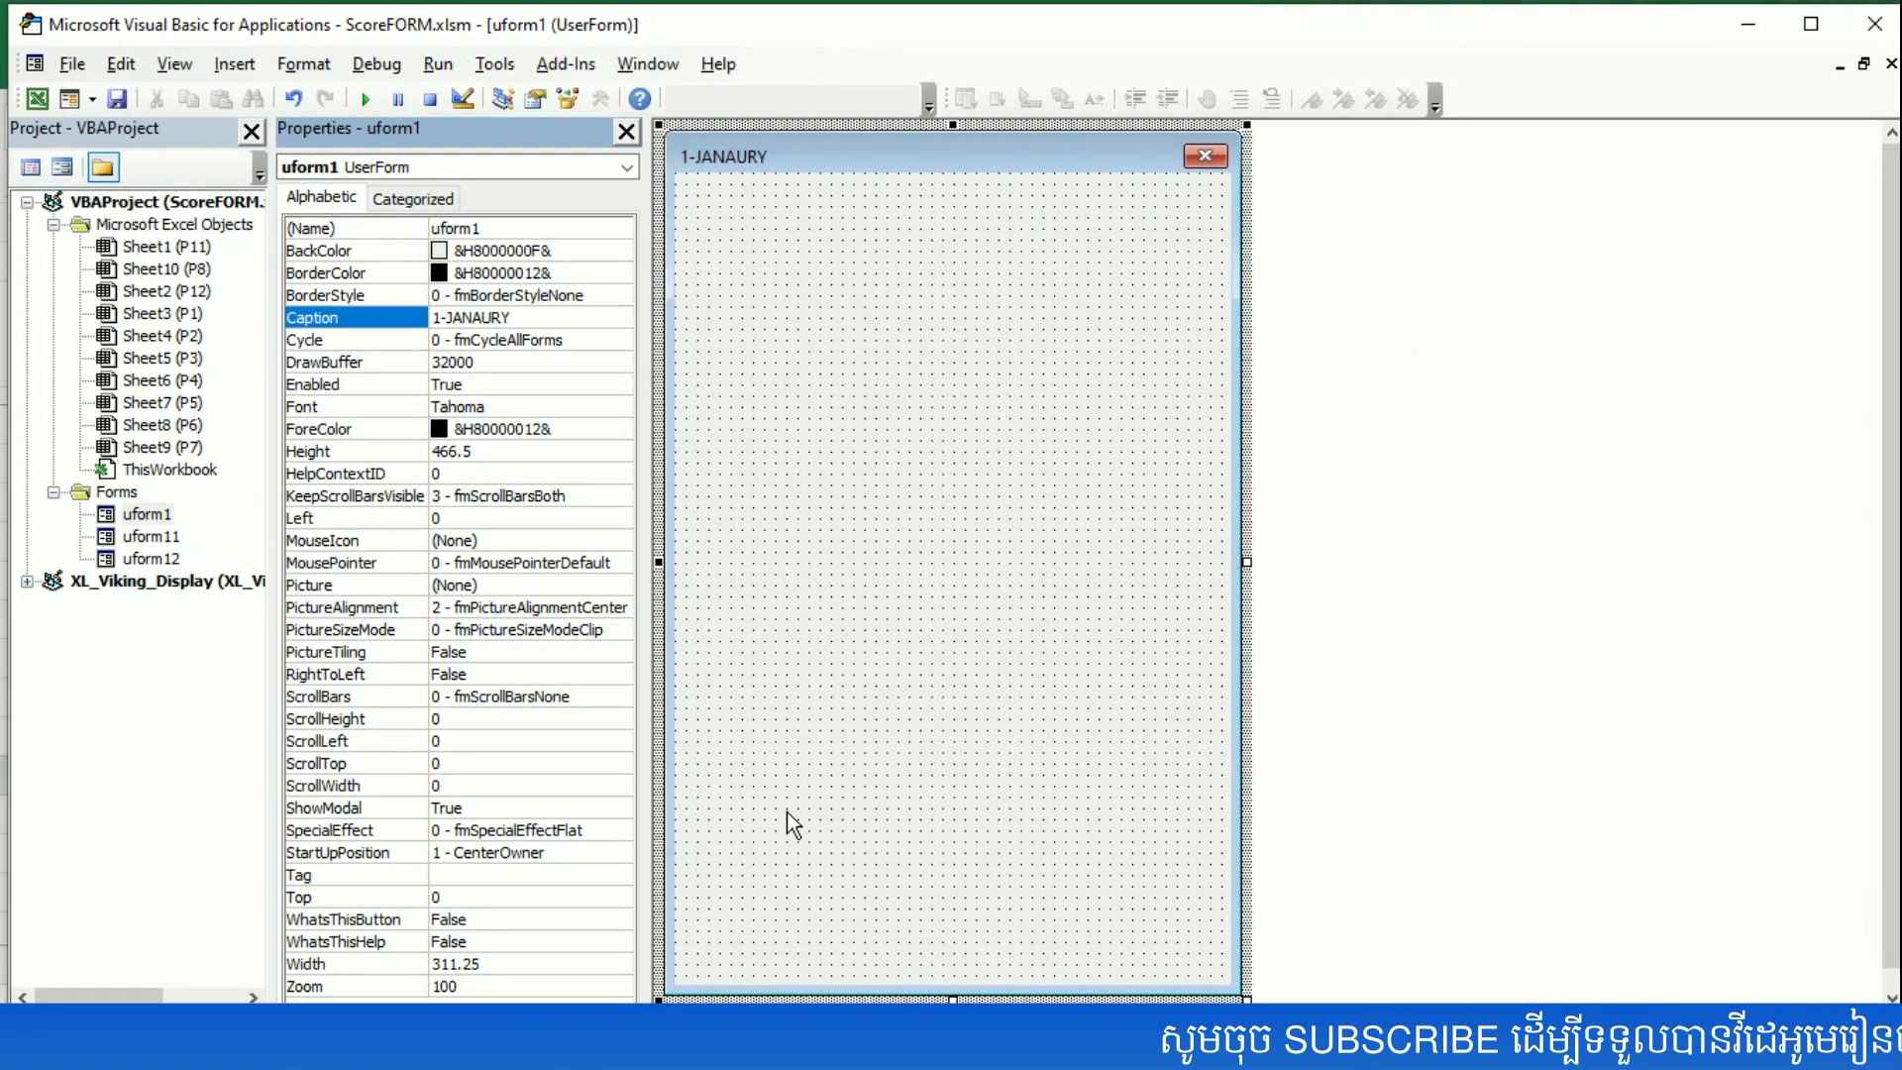
- Select every control on the 12-DECEMBER form uform12 and copy them
click(164, 538)
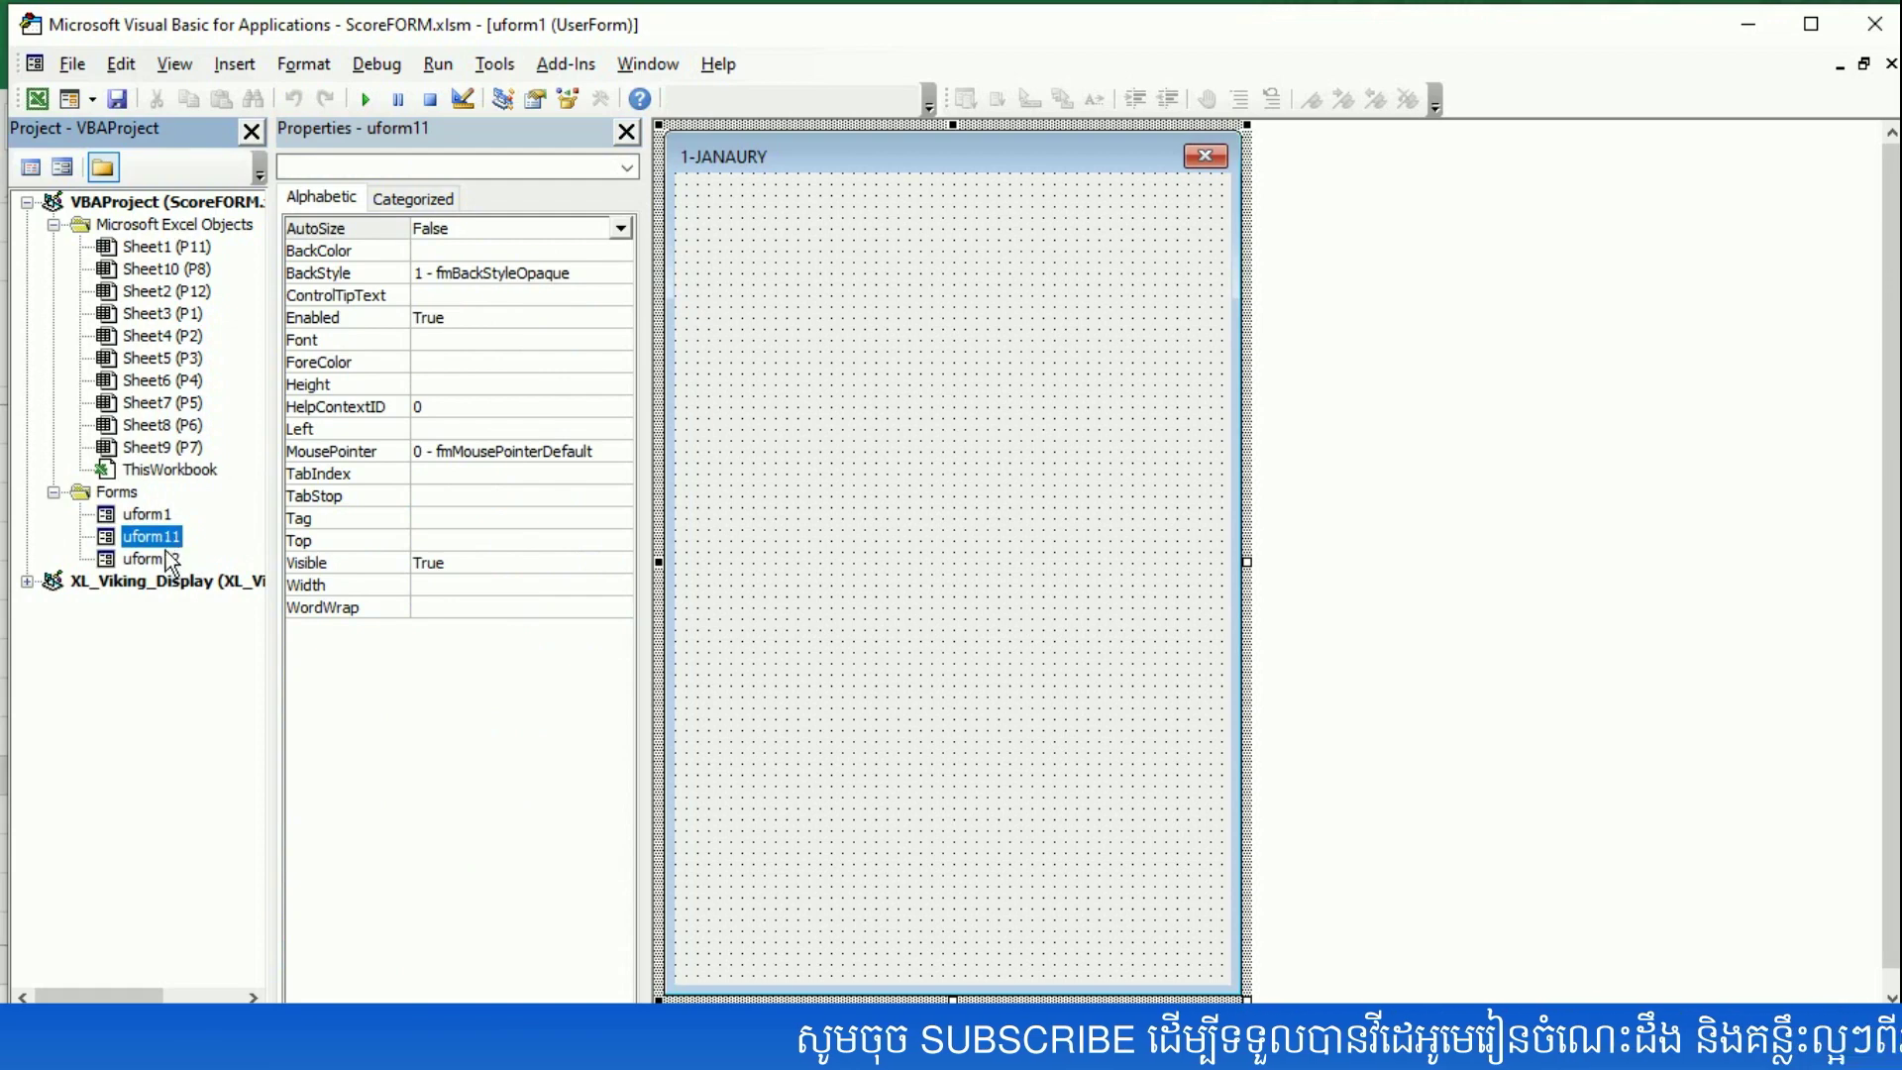
double_click(149, 557)
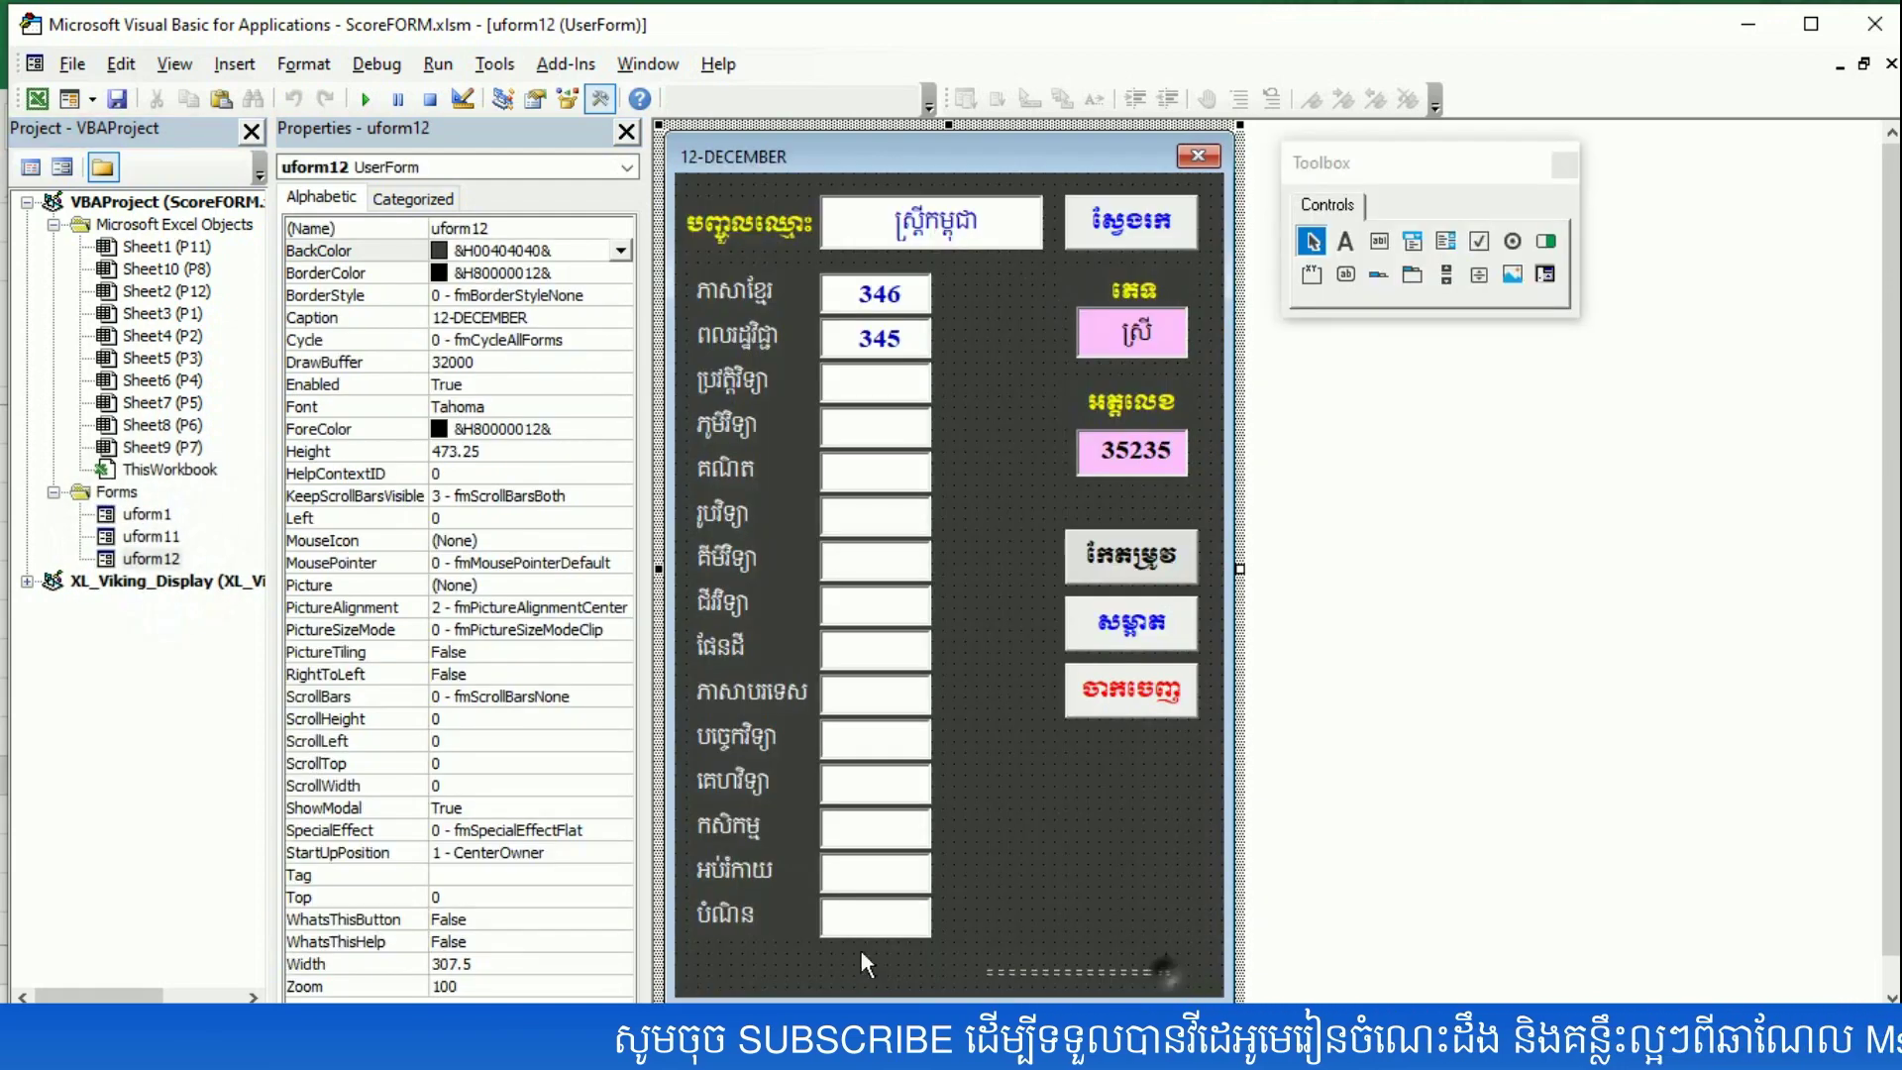
drag(930, 967, 685, 193)
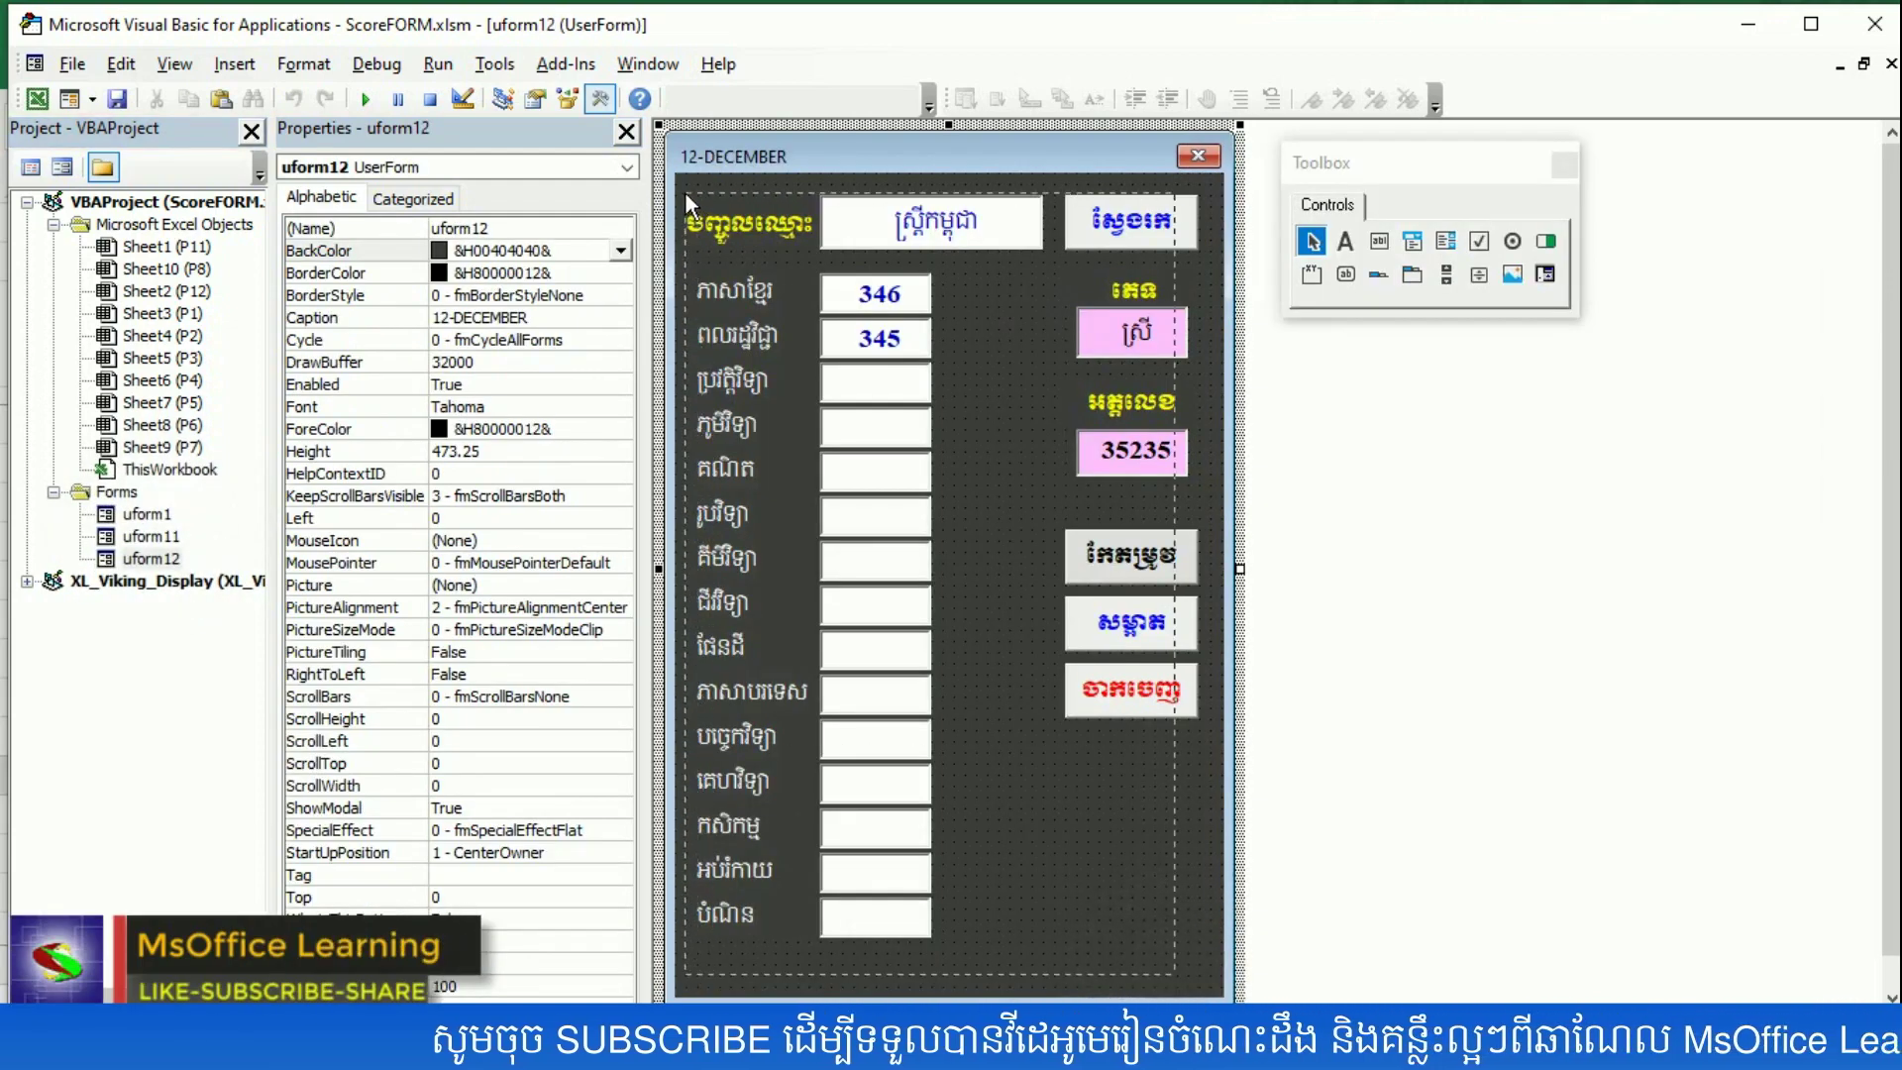
drag(685, 192, 683, 190)
right_click(728, 199)
click(782, 244)
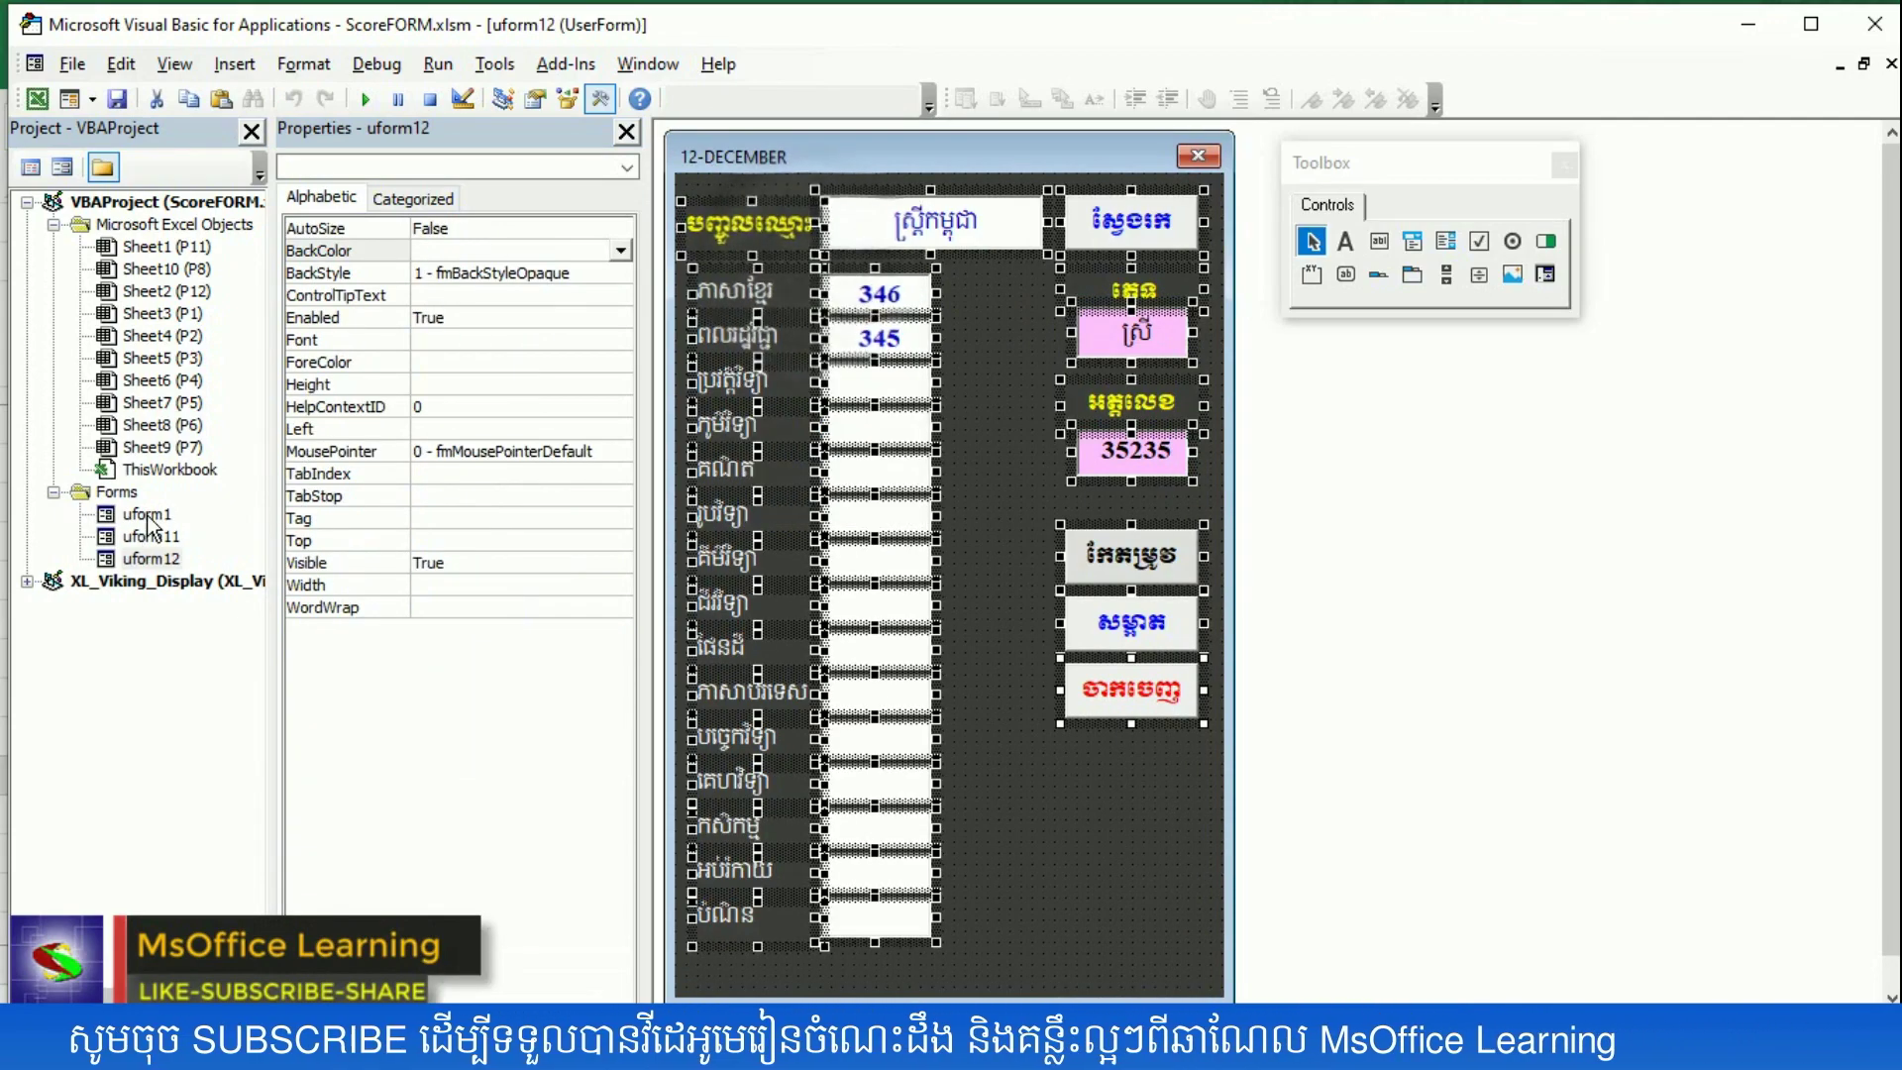
- Paste the copied score-entry controls onto the blank uform1 form
double_click(147, 515)
right_click(849, 263)
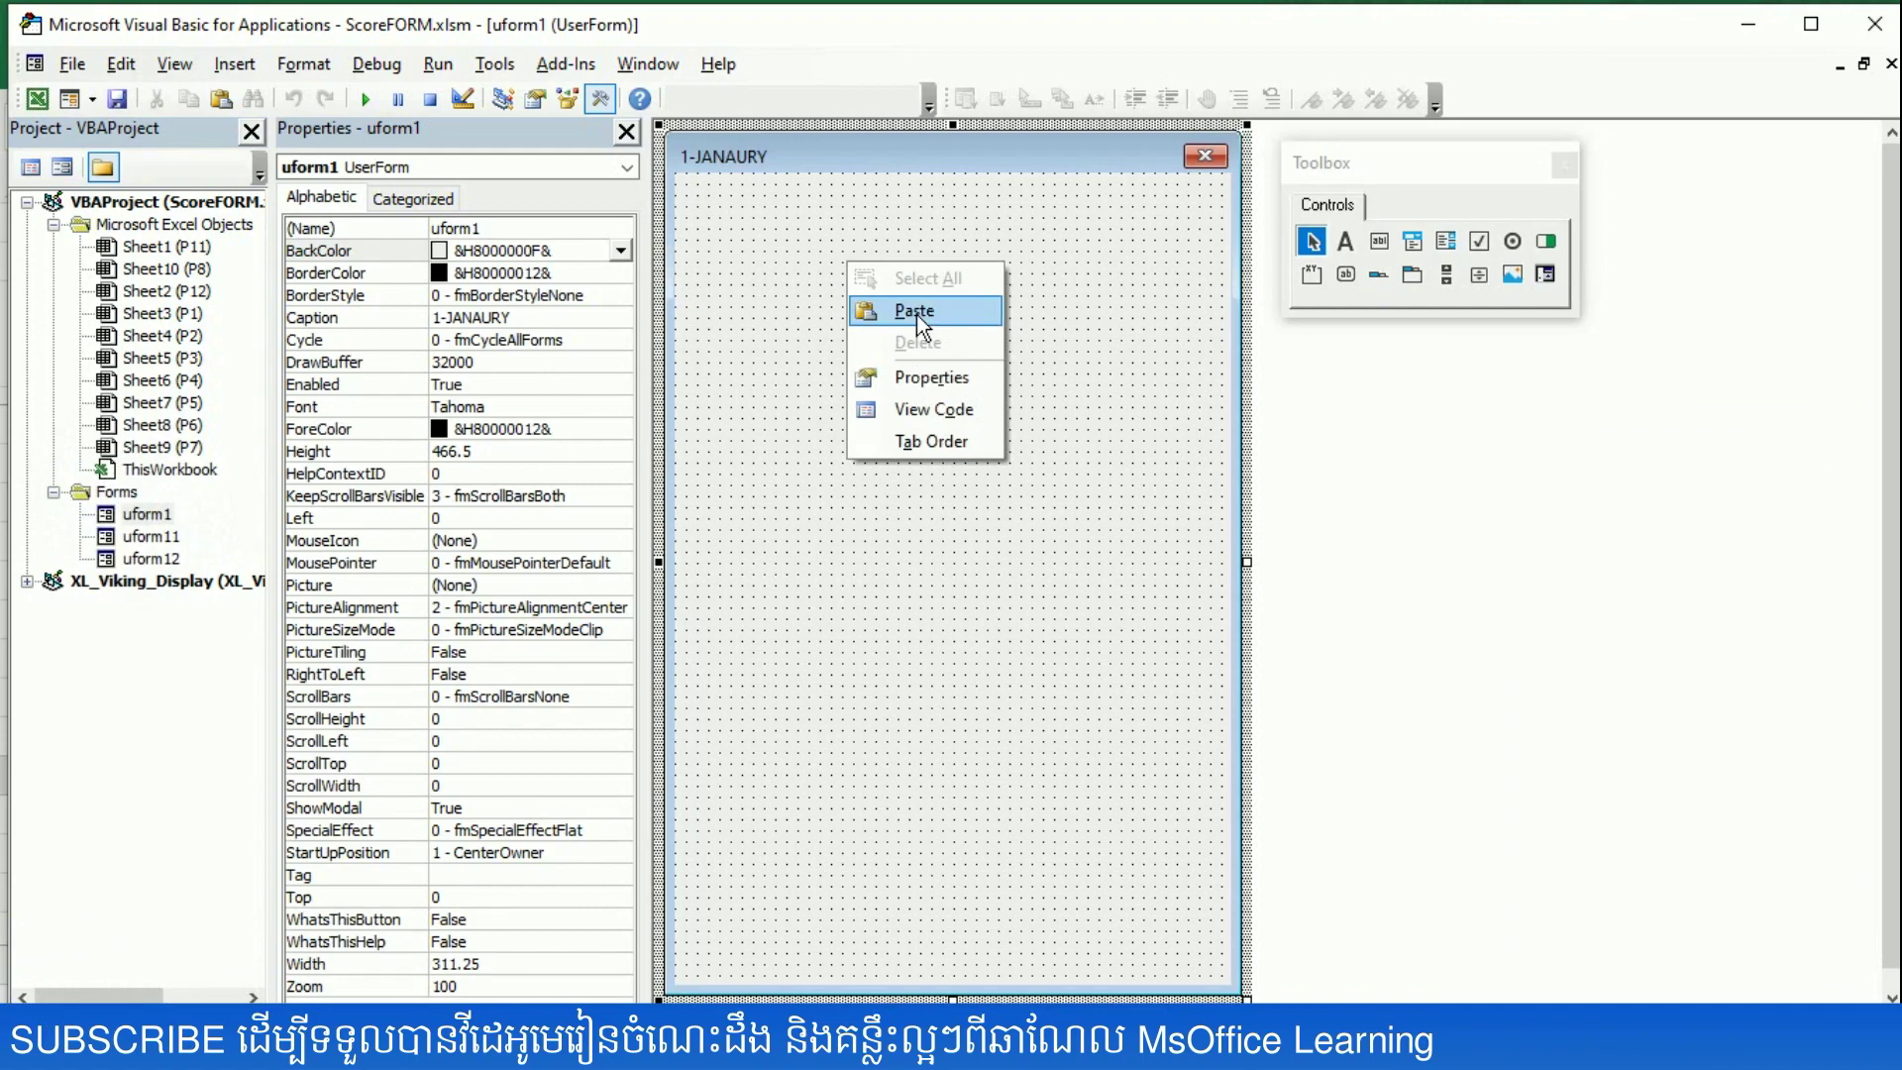
click(917, 313)
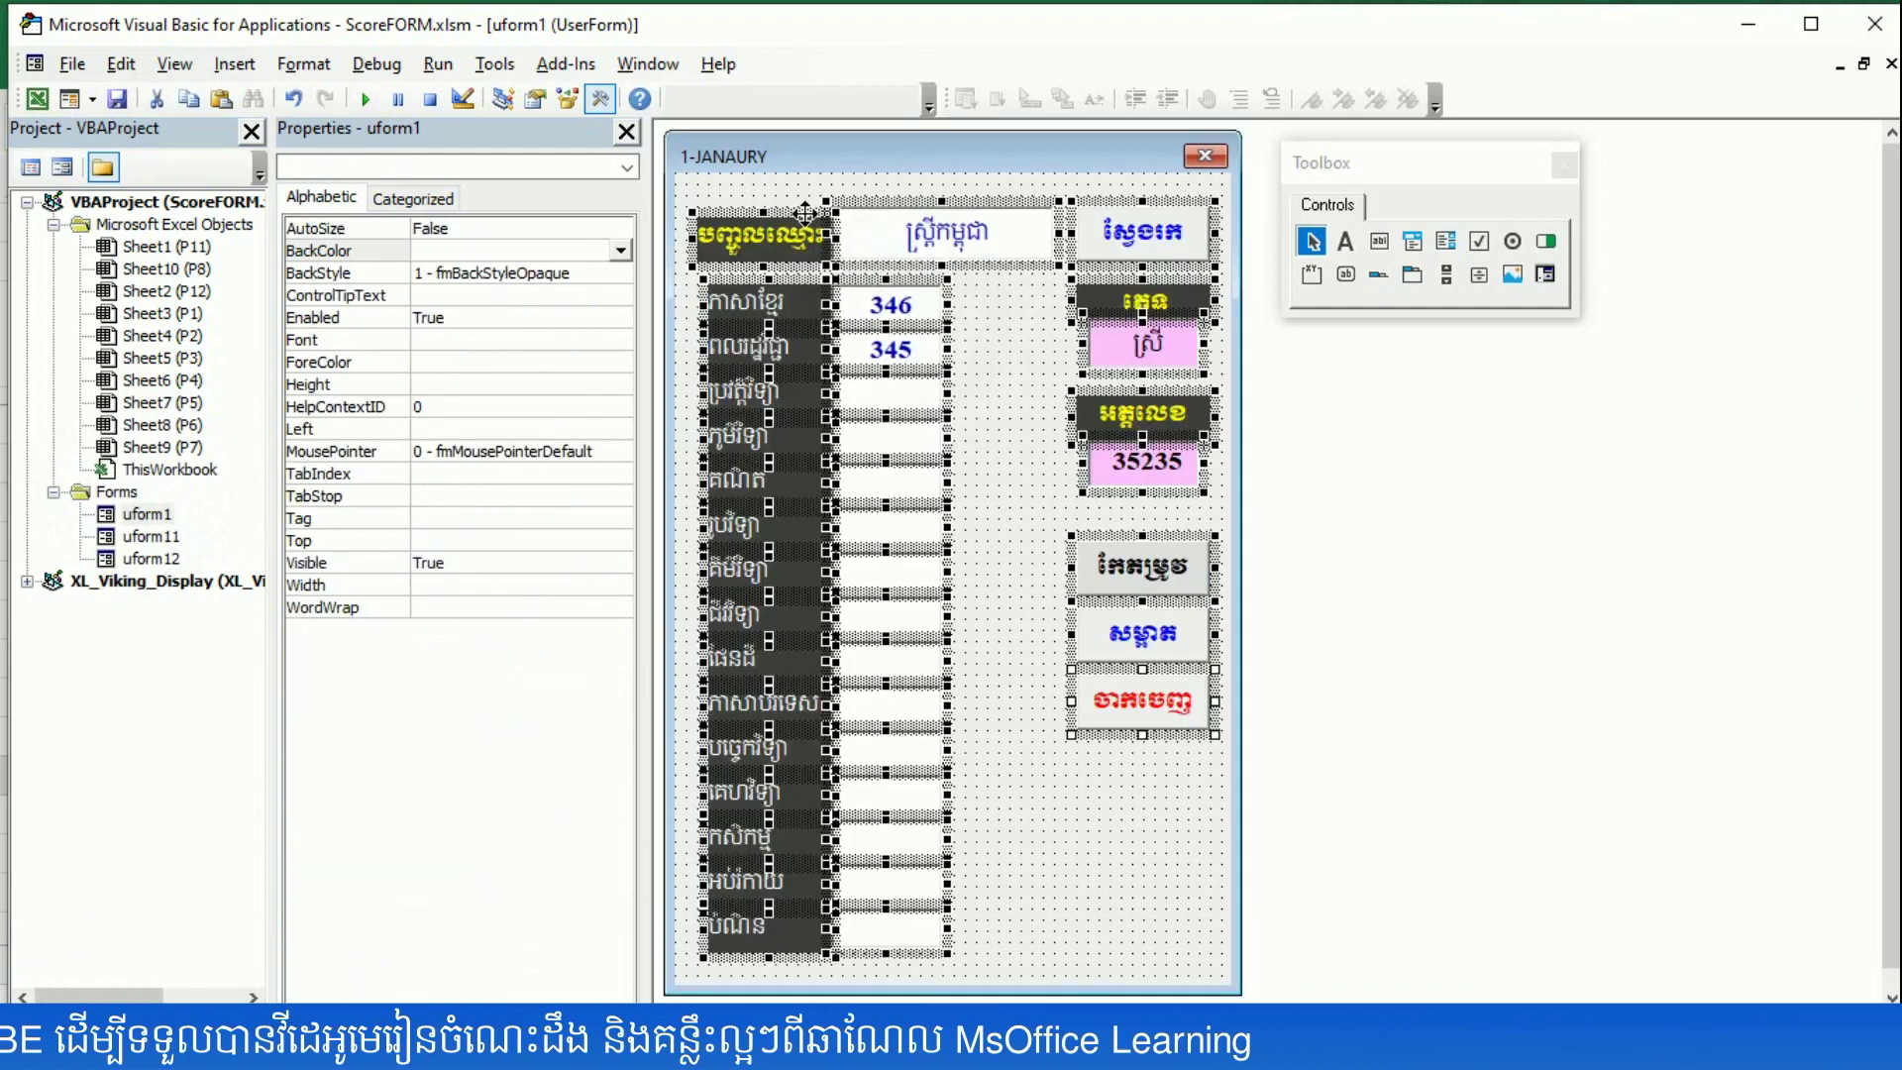
click(1094, 782)
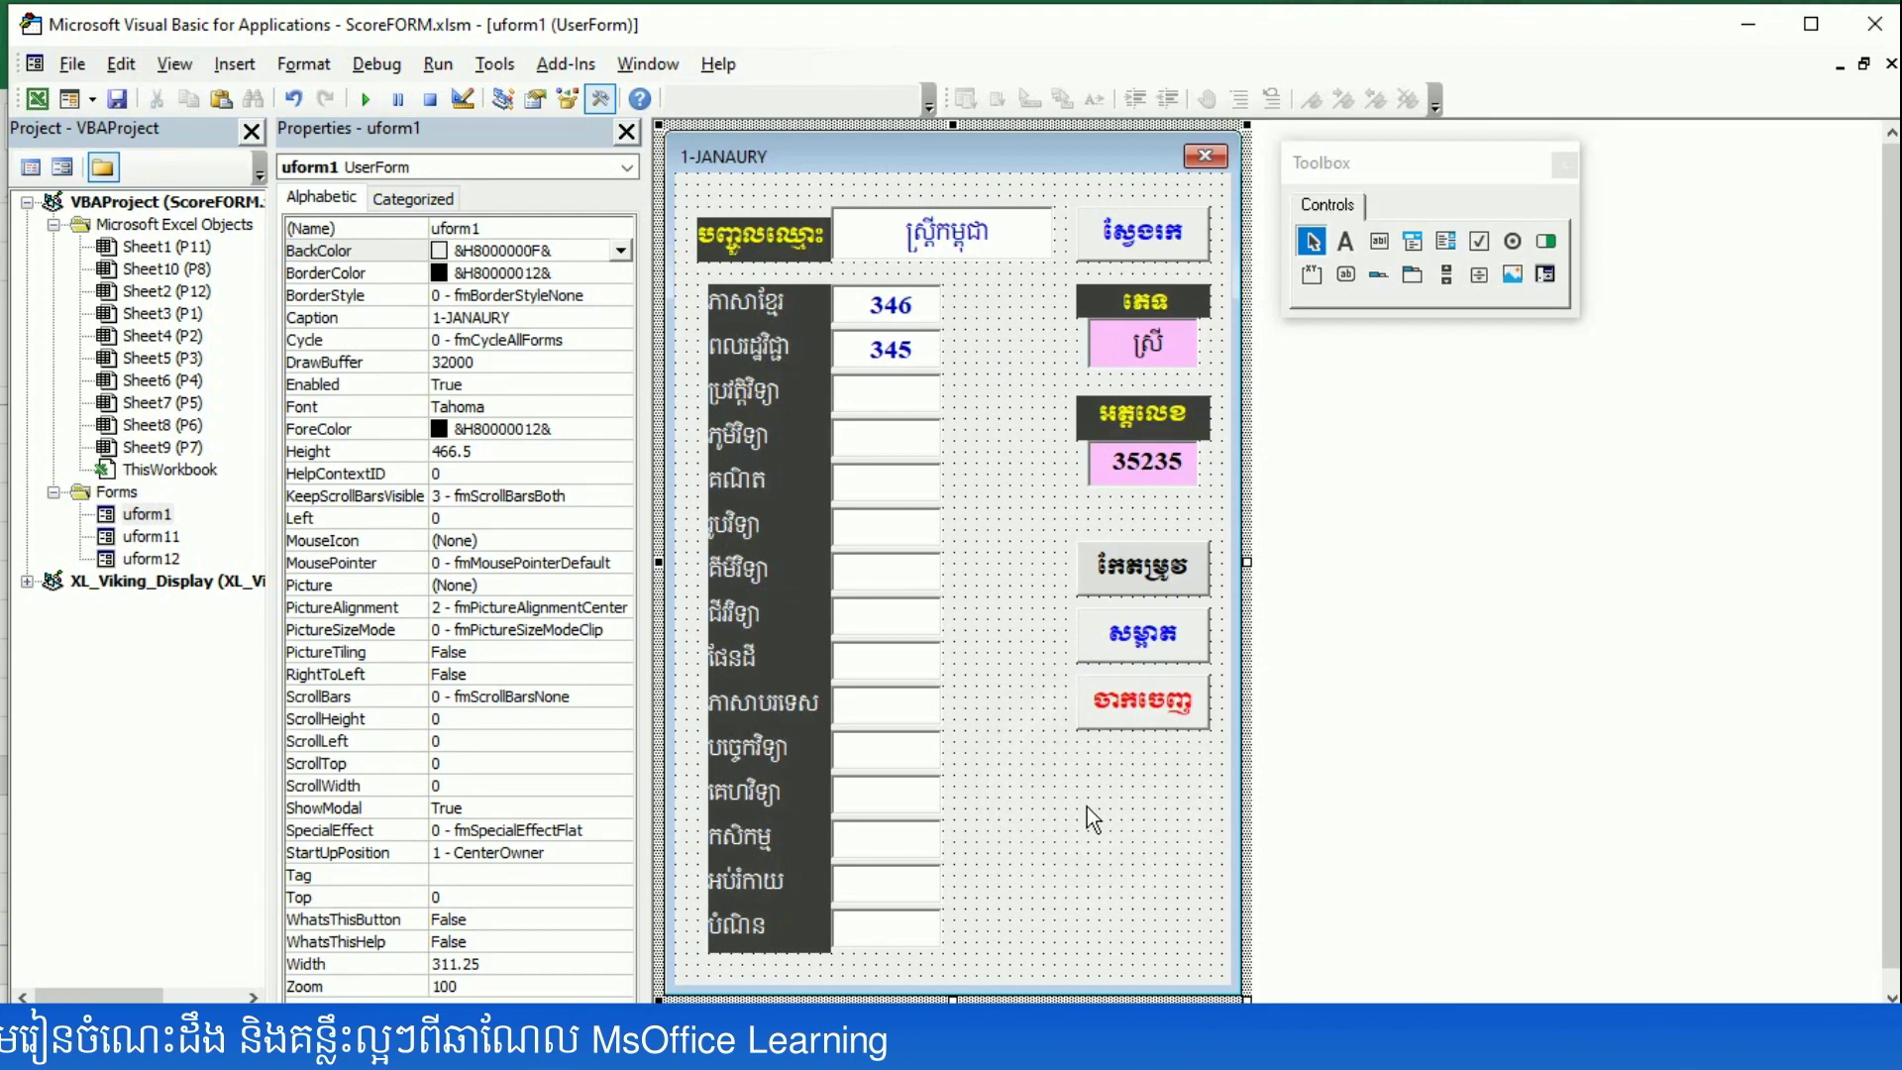
click(1088, 817)
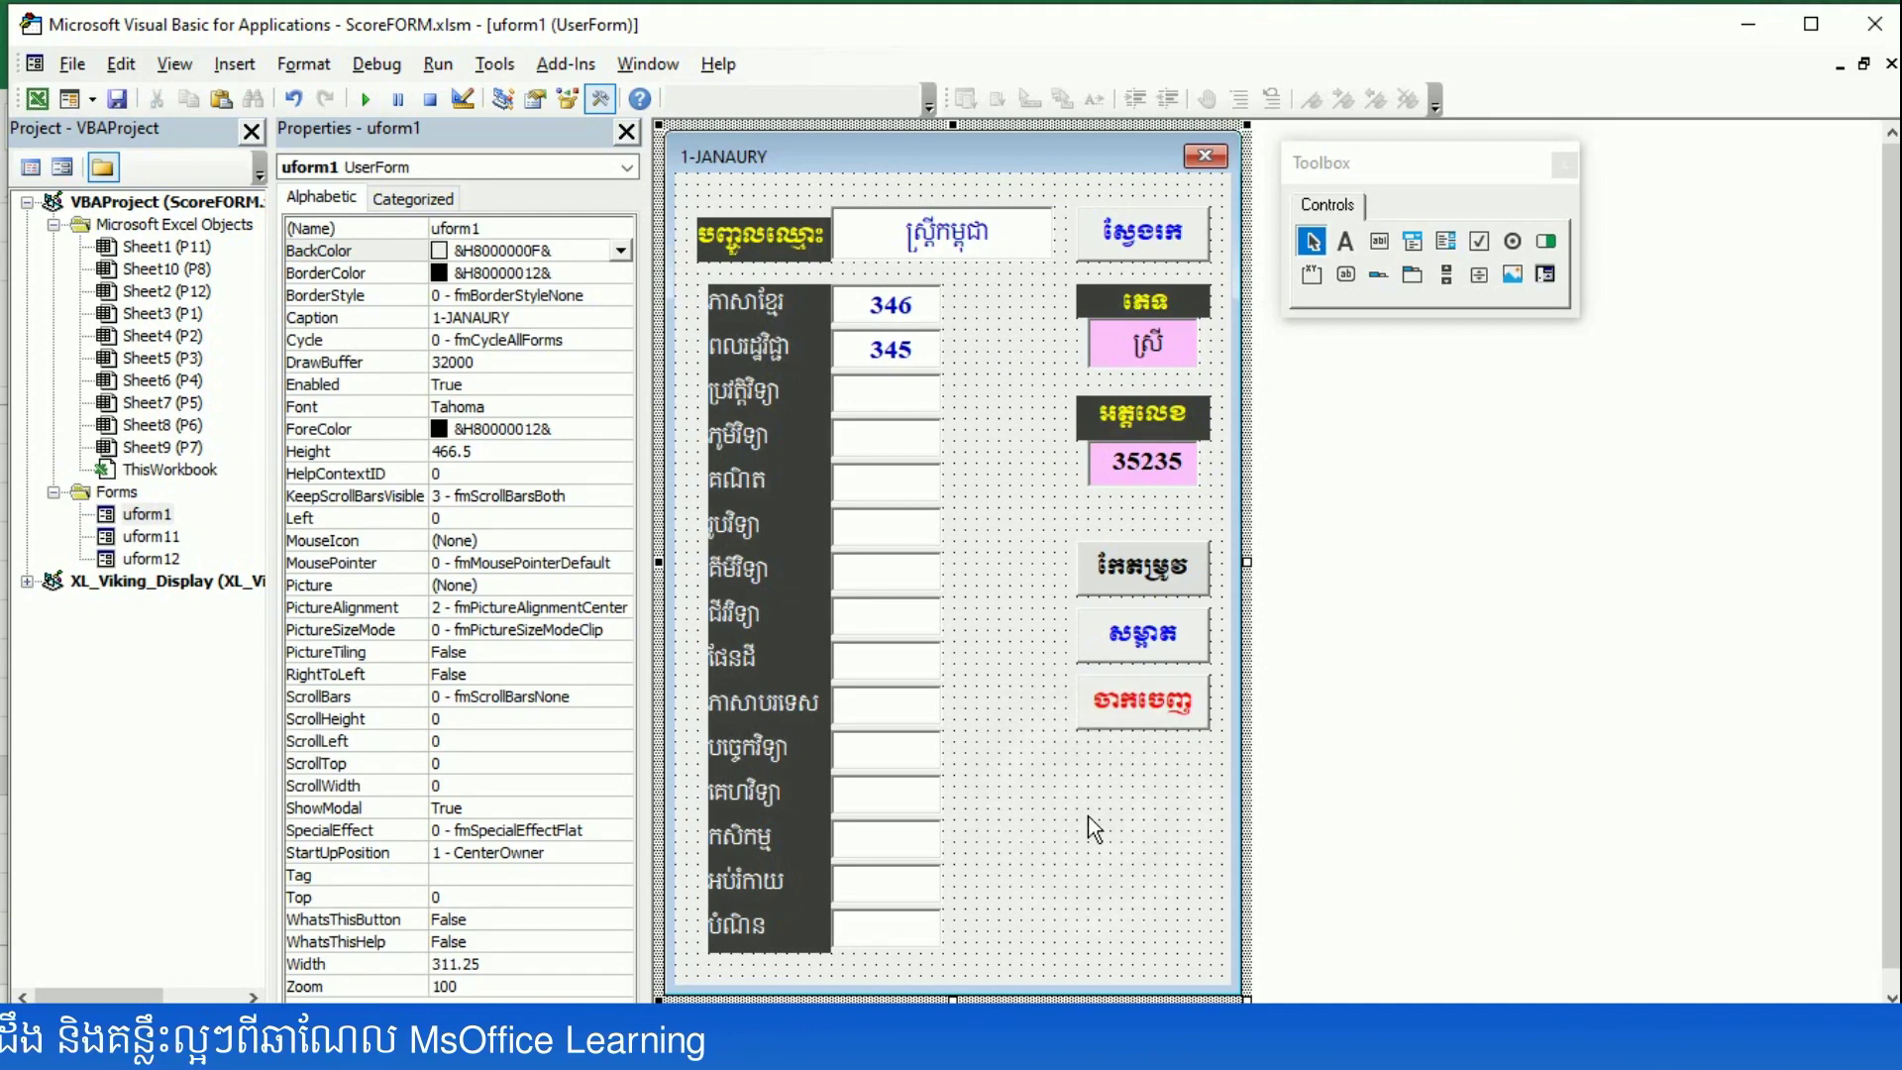
click(621, 253)
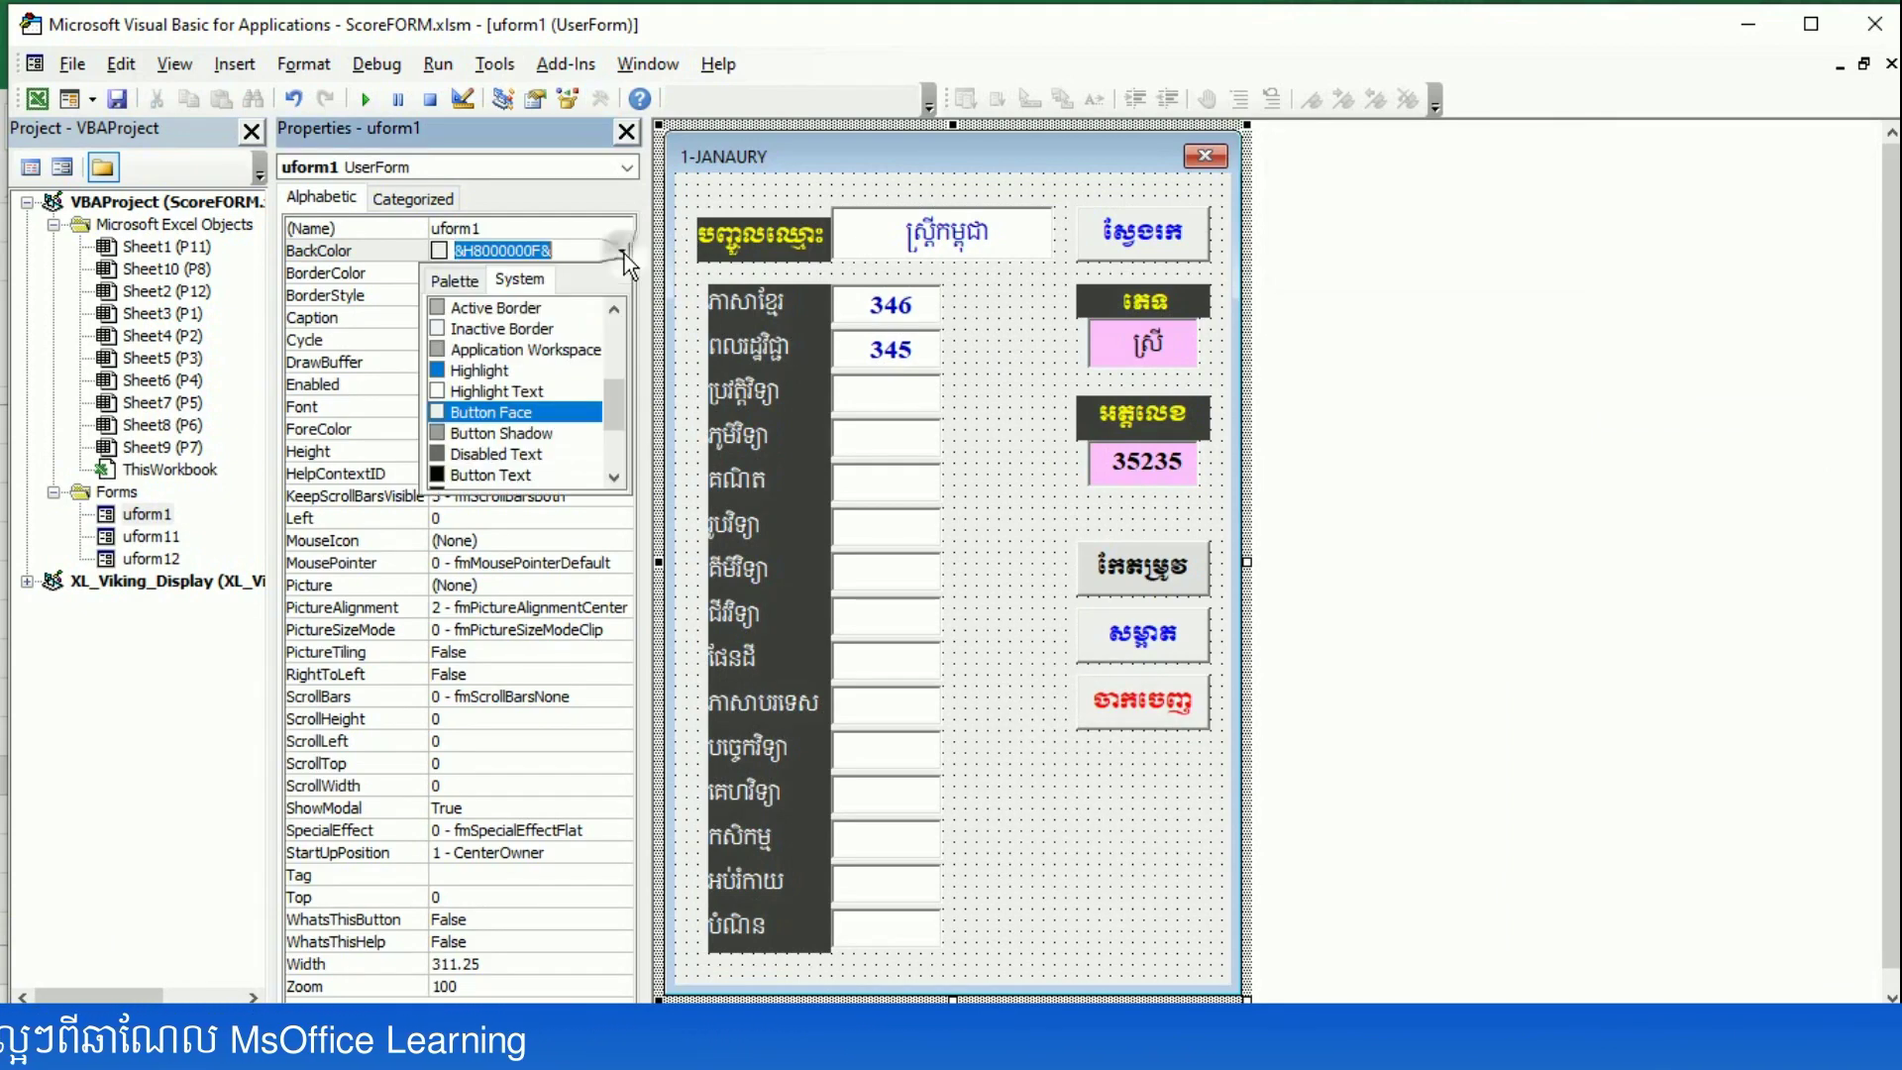
- Make uform1's background palette dark grey &H00404040&, then select Sheet2 in the project
click(461, 276)
click(438, 407)
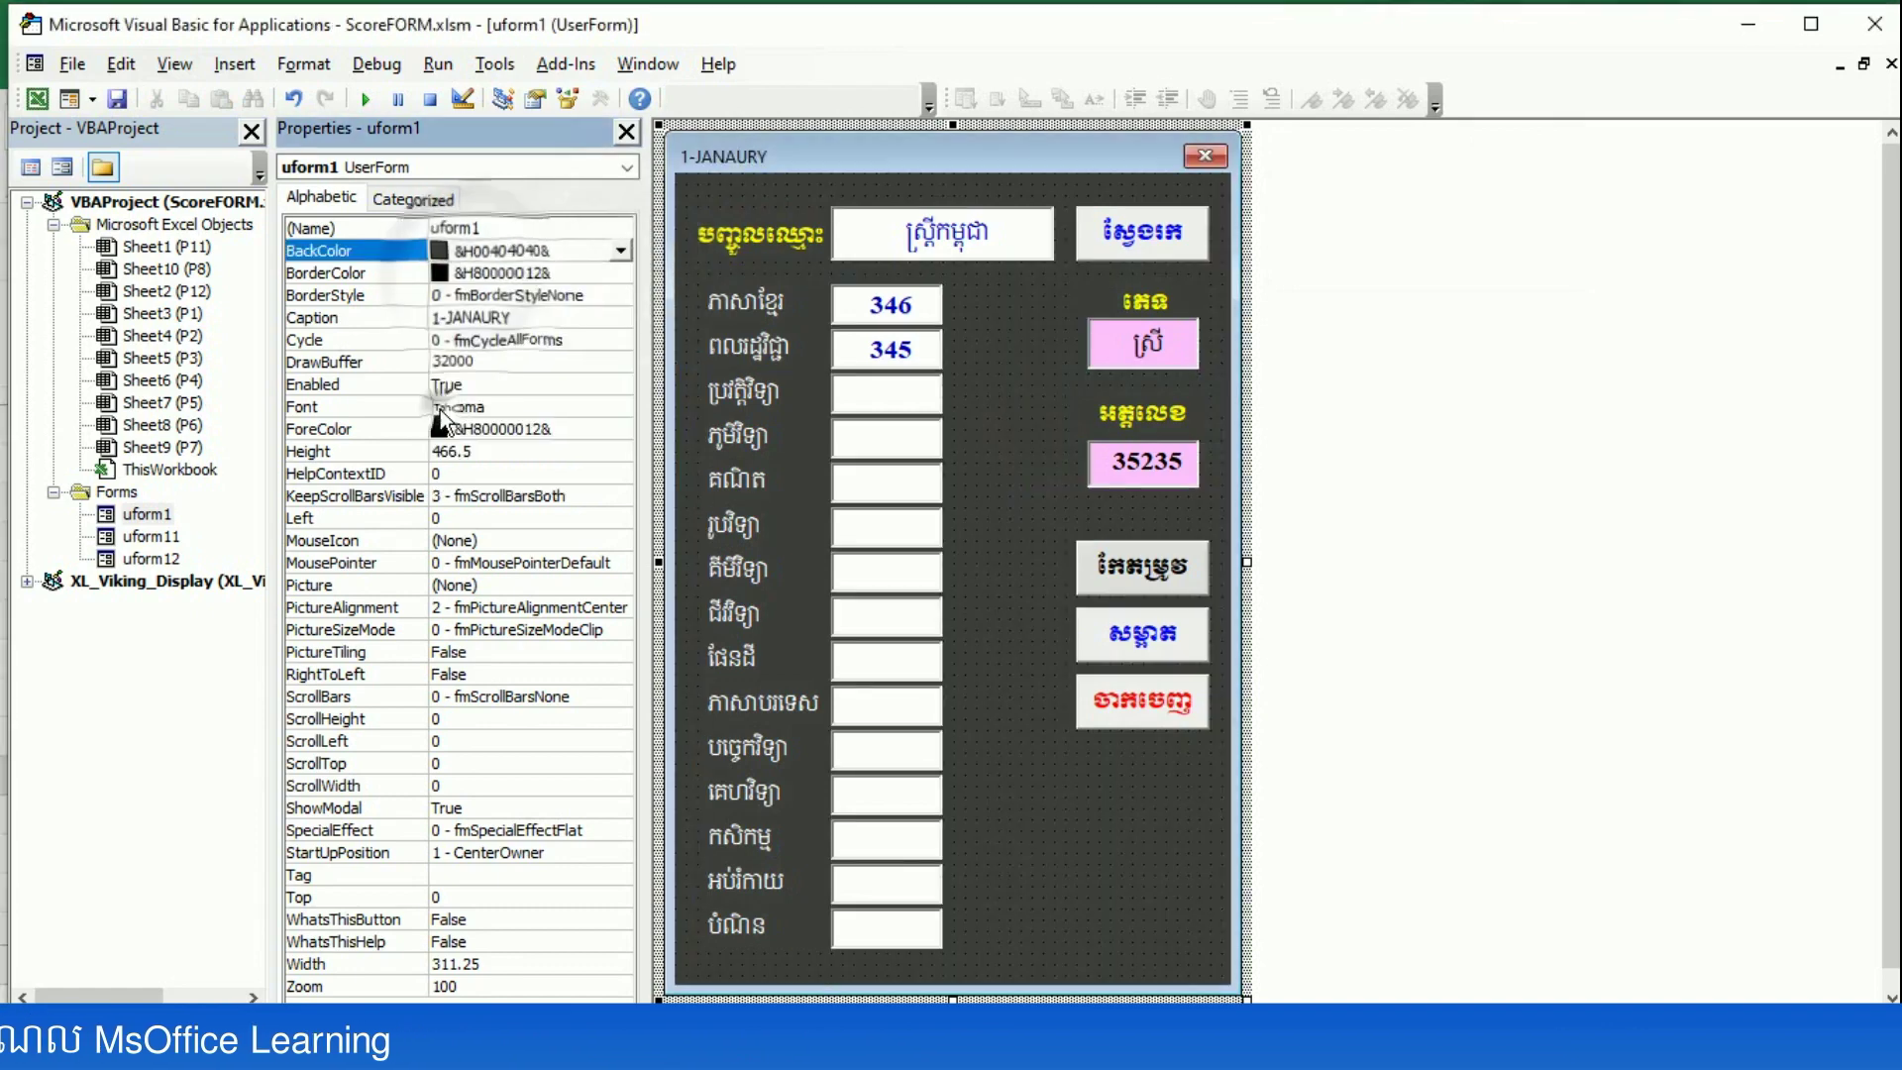
click(1146, 901)
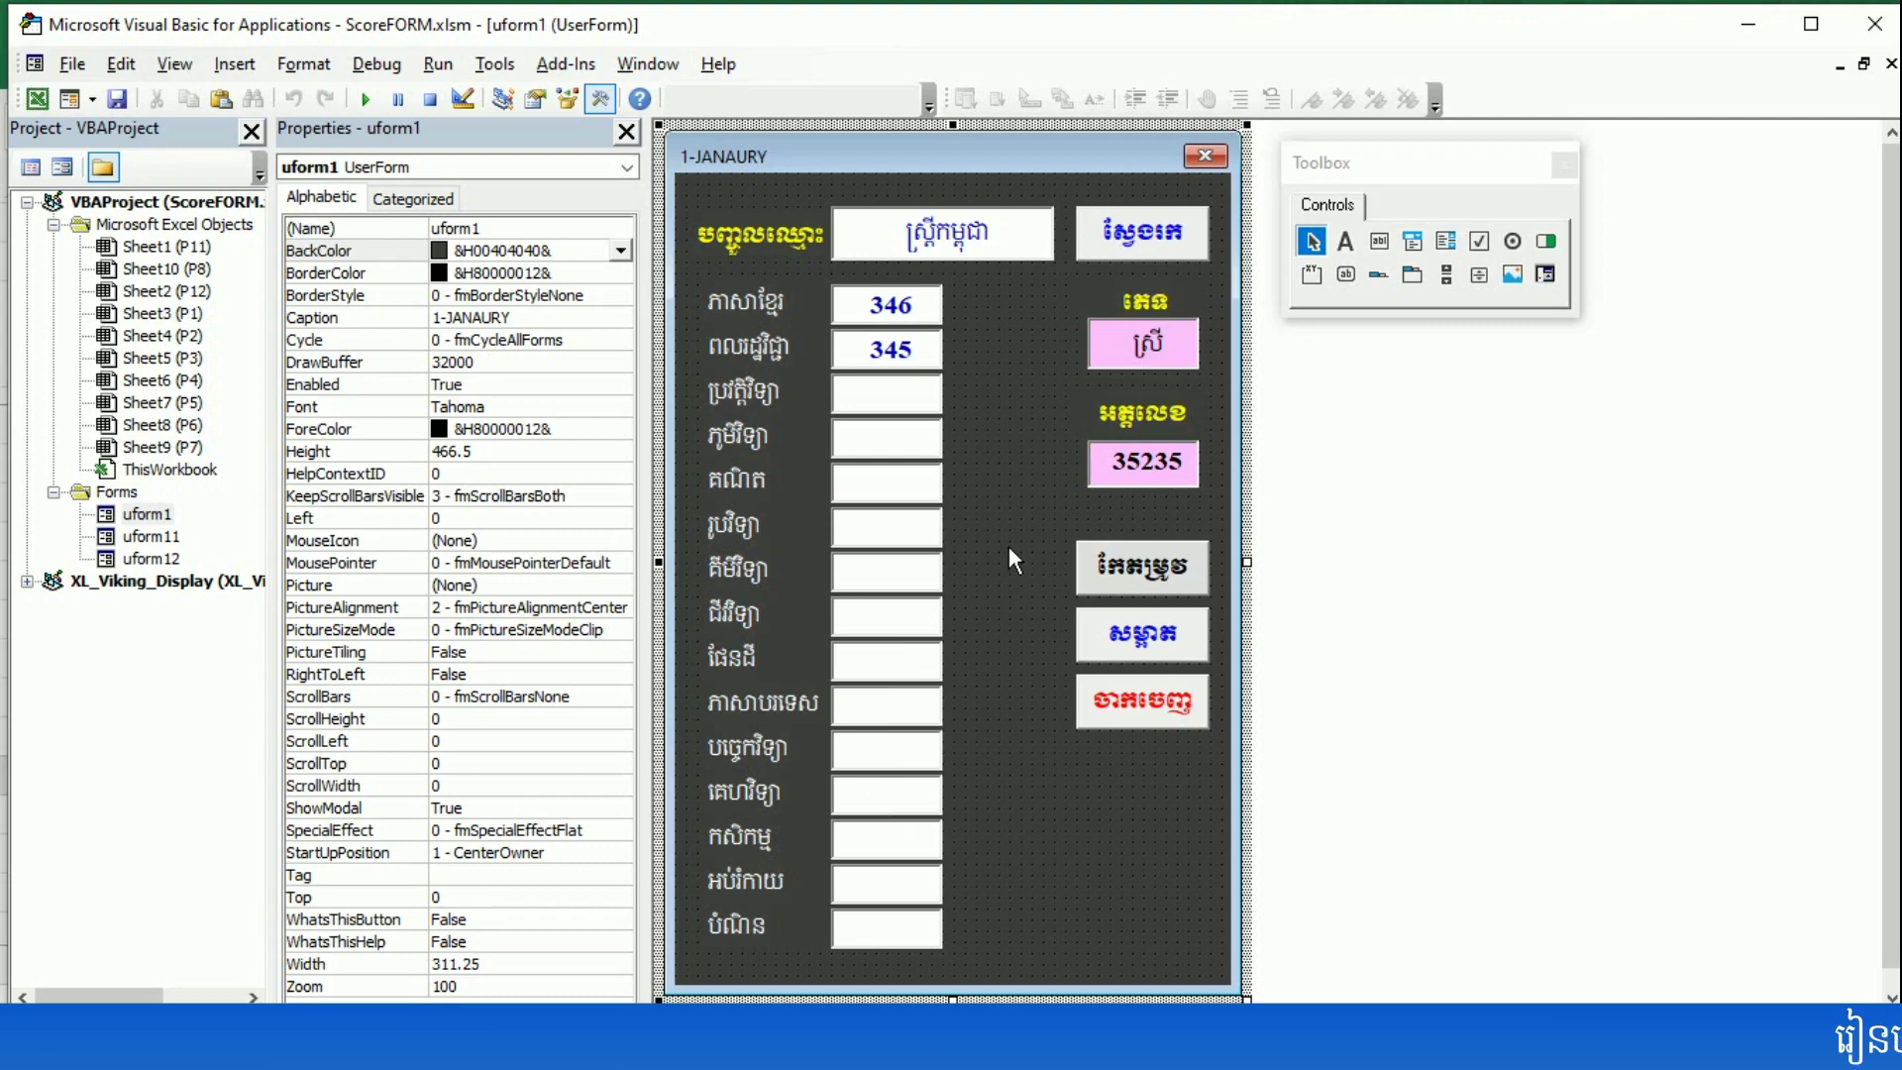
click(150, 558)
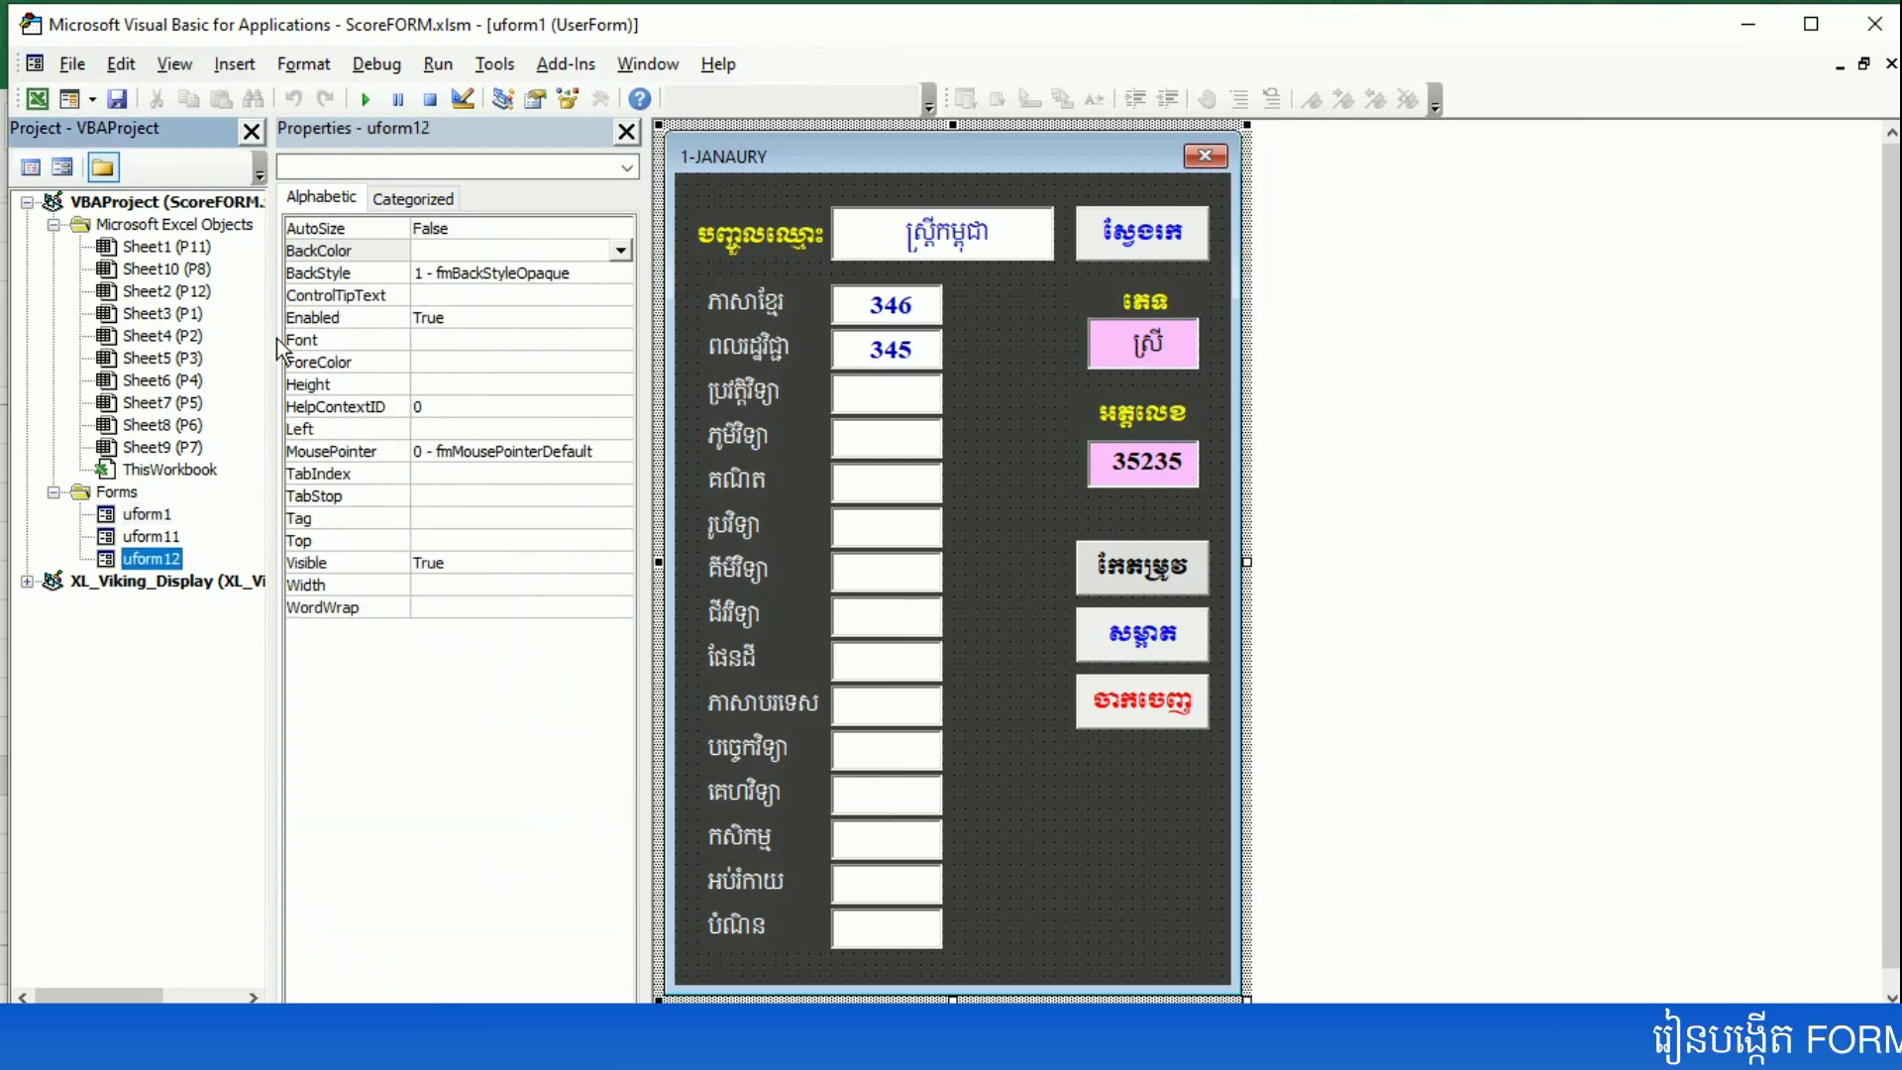
click(178, 292)
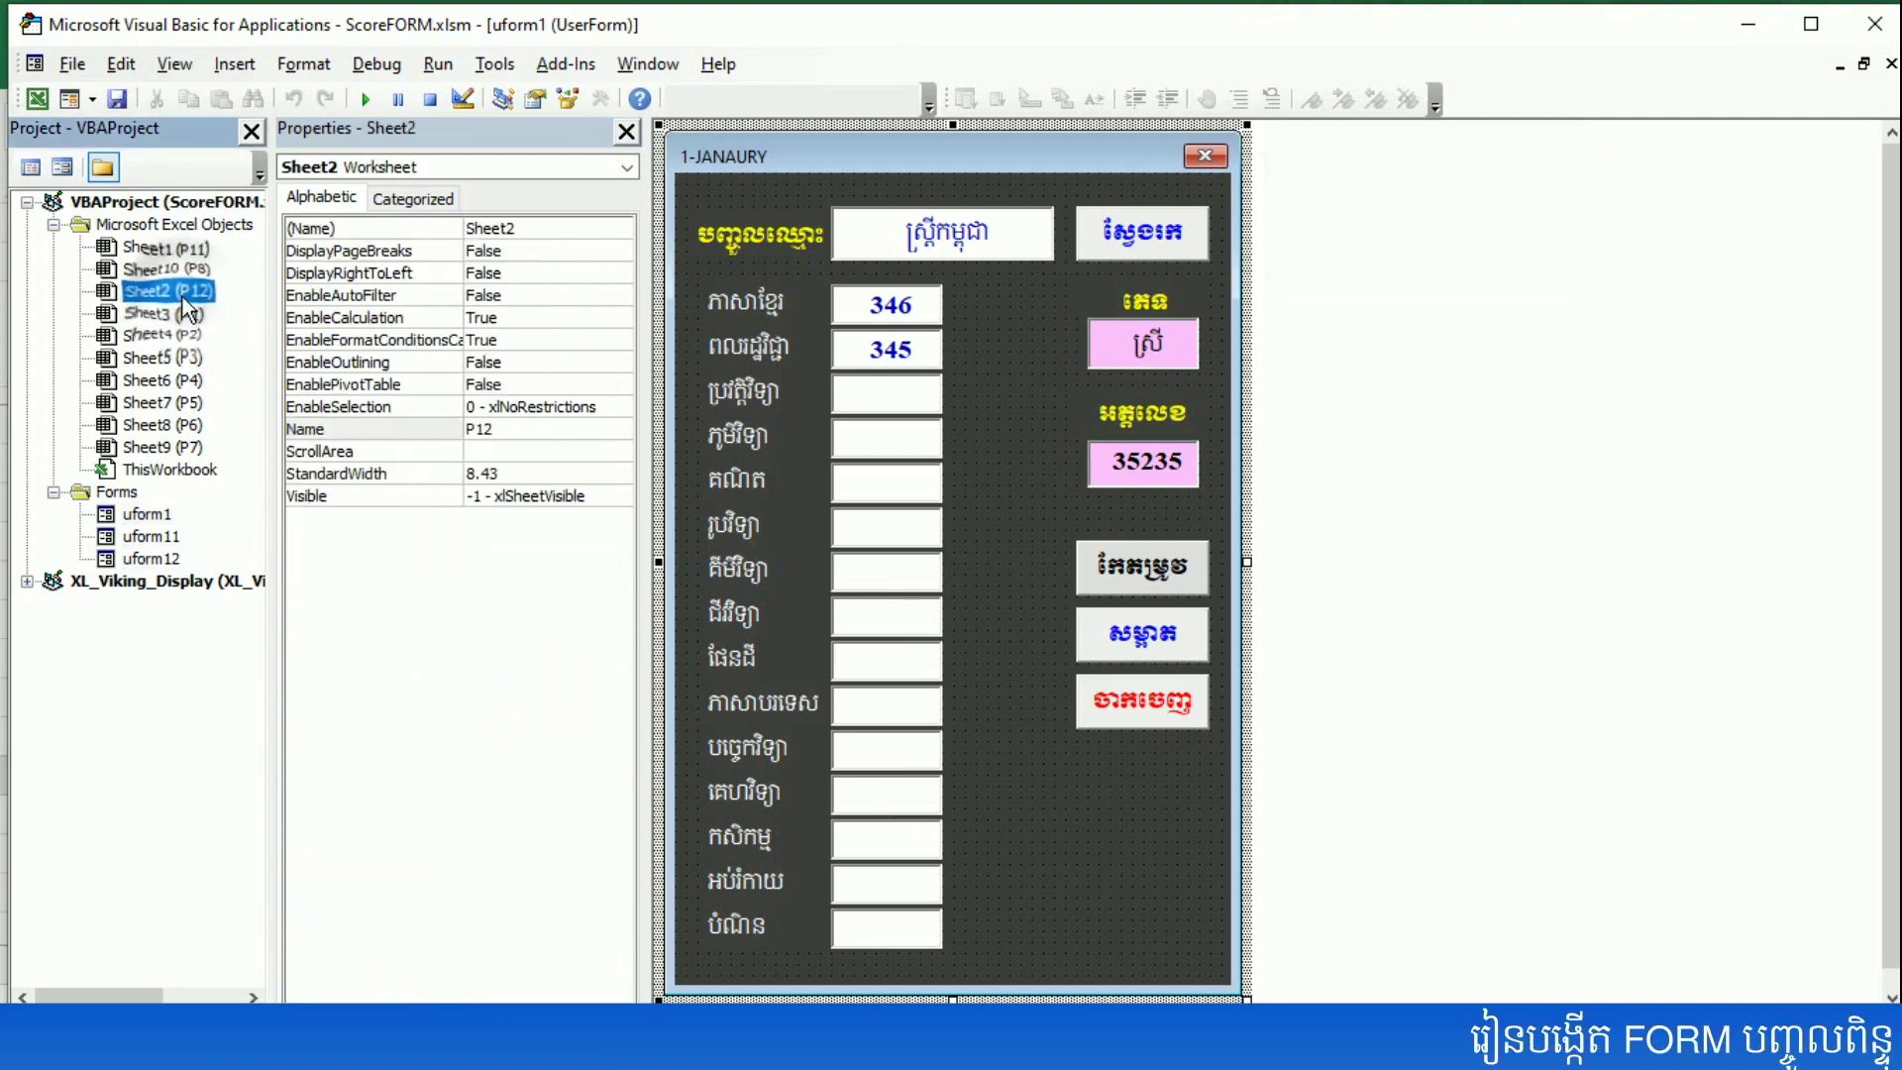
right_click(183, 295)
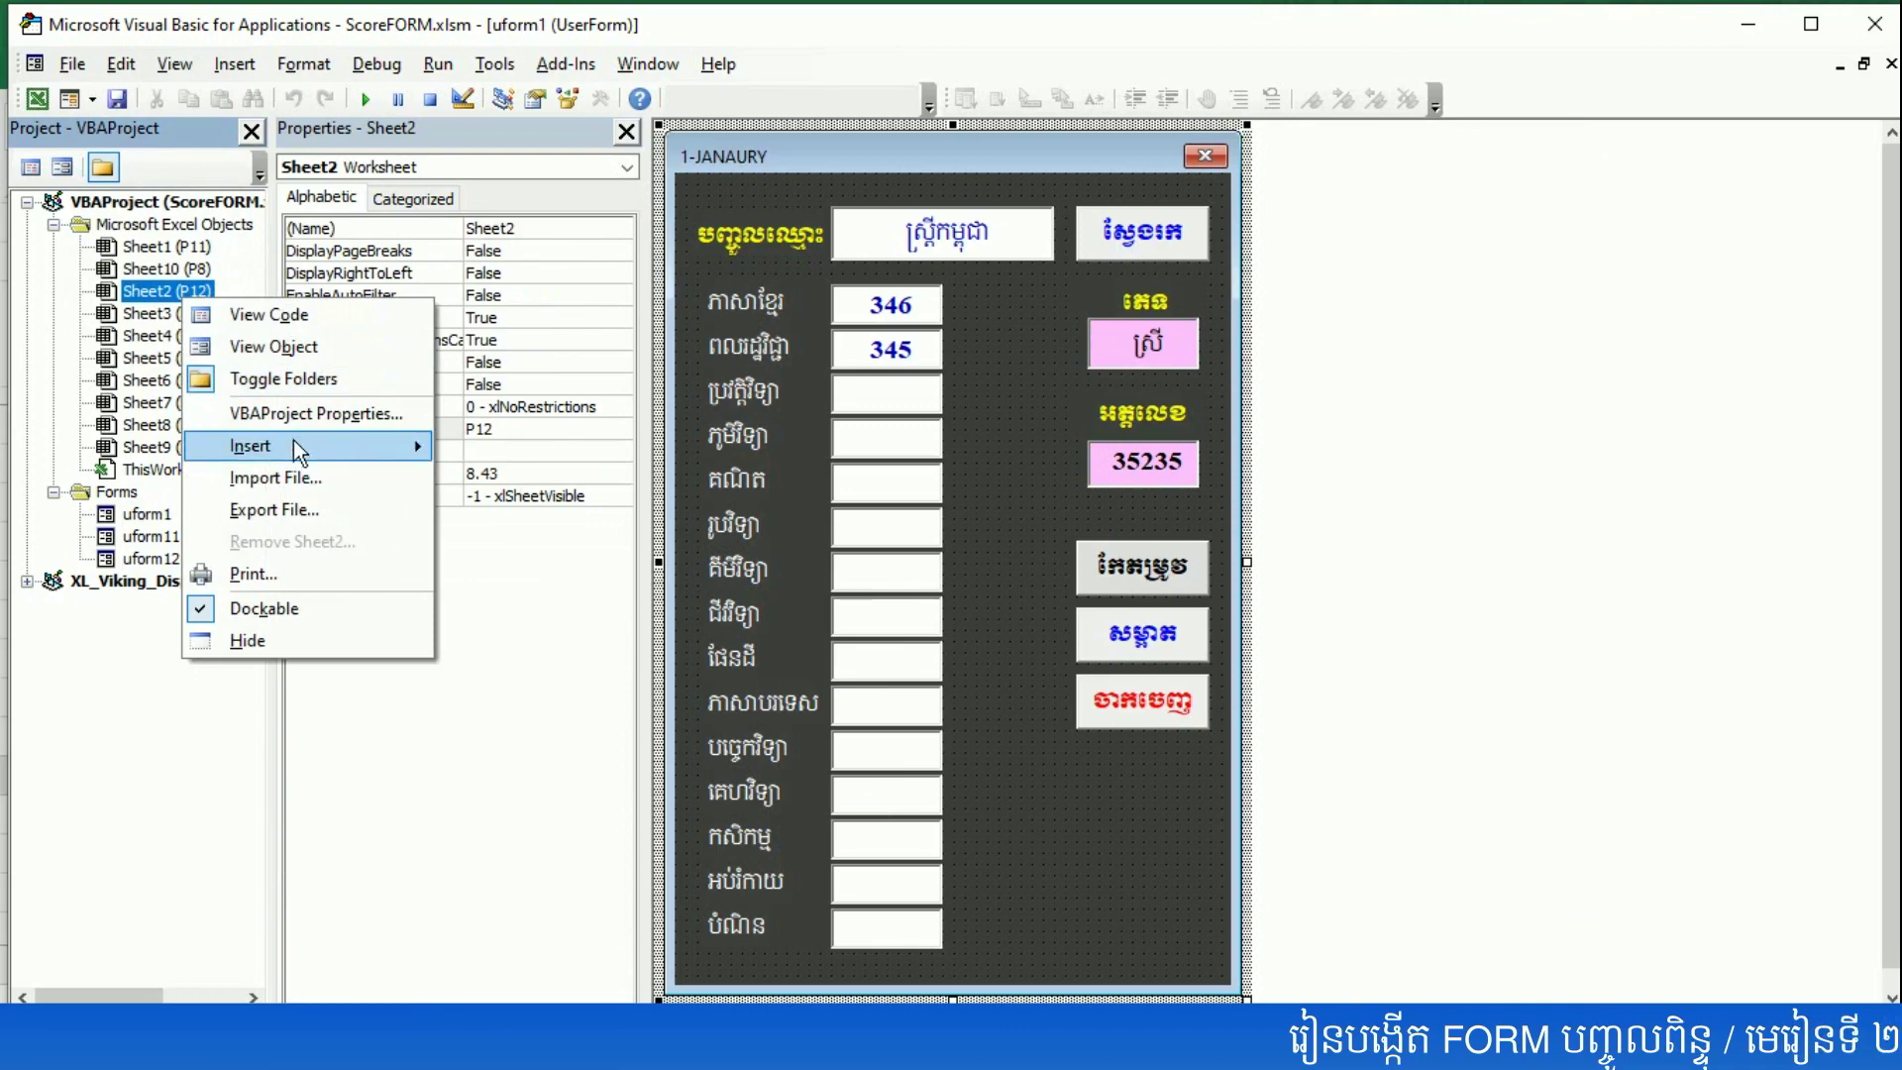
- Insert a new UserForm and name it uform2
mouse_move(297, 446)
click(529, 450)
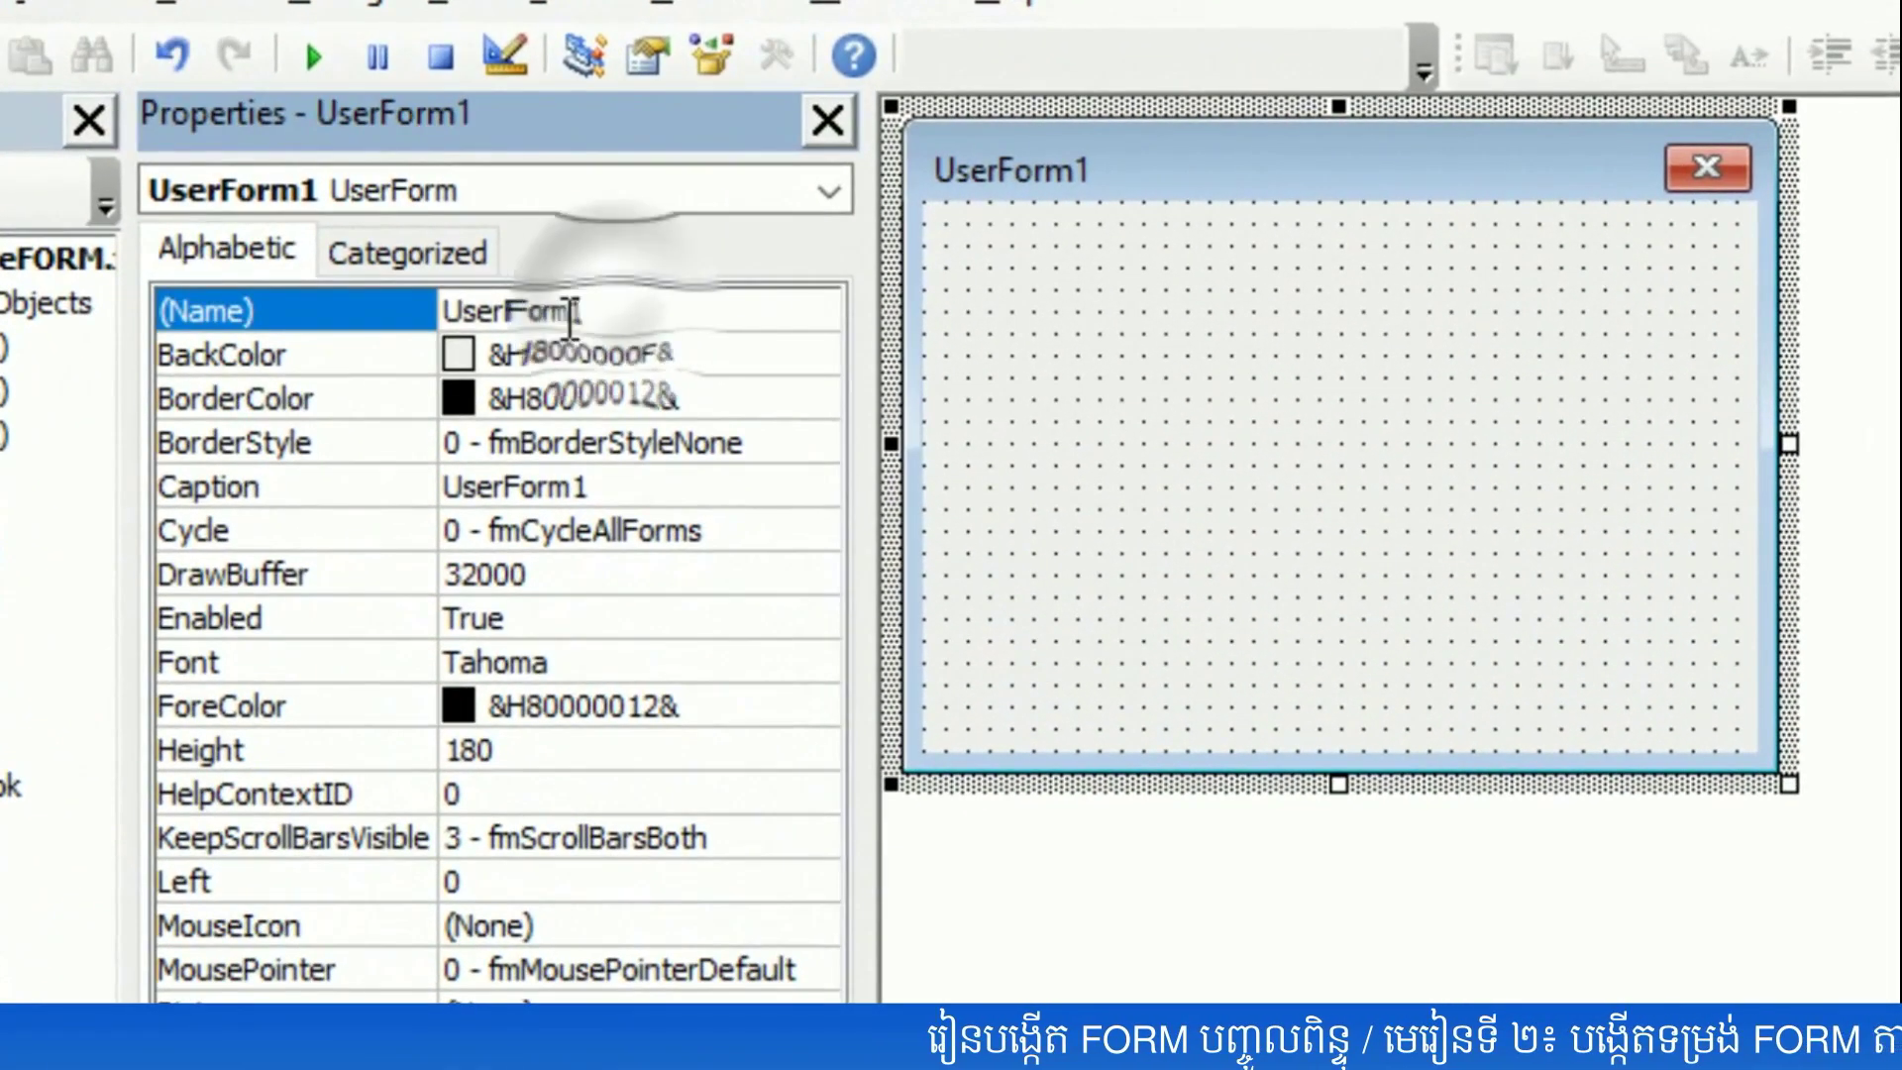
double_click(282, 256)
text(U)
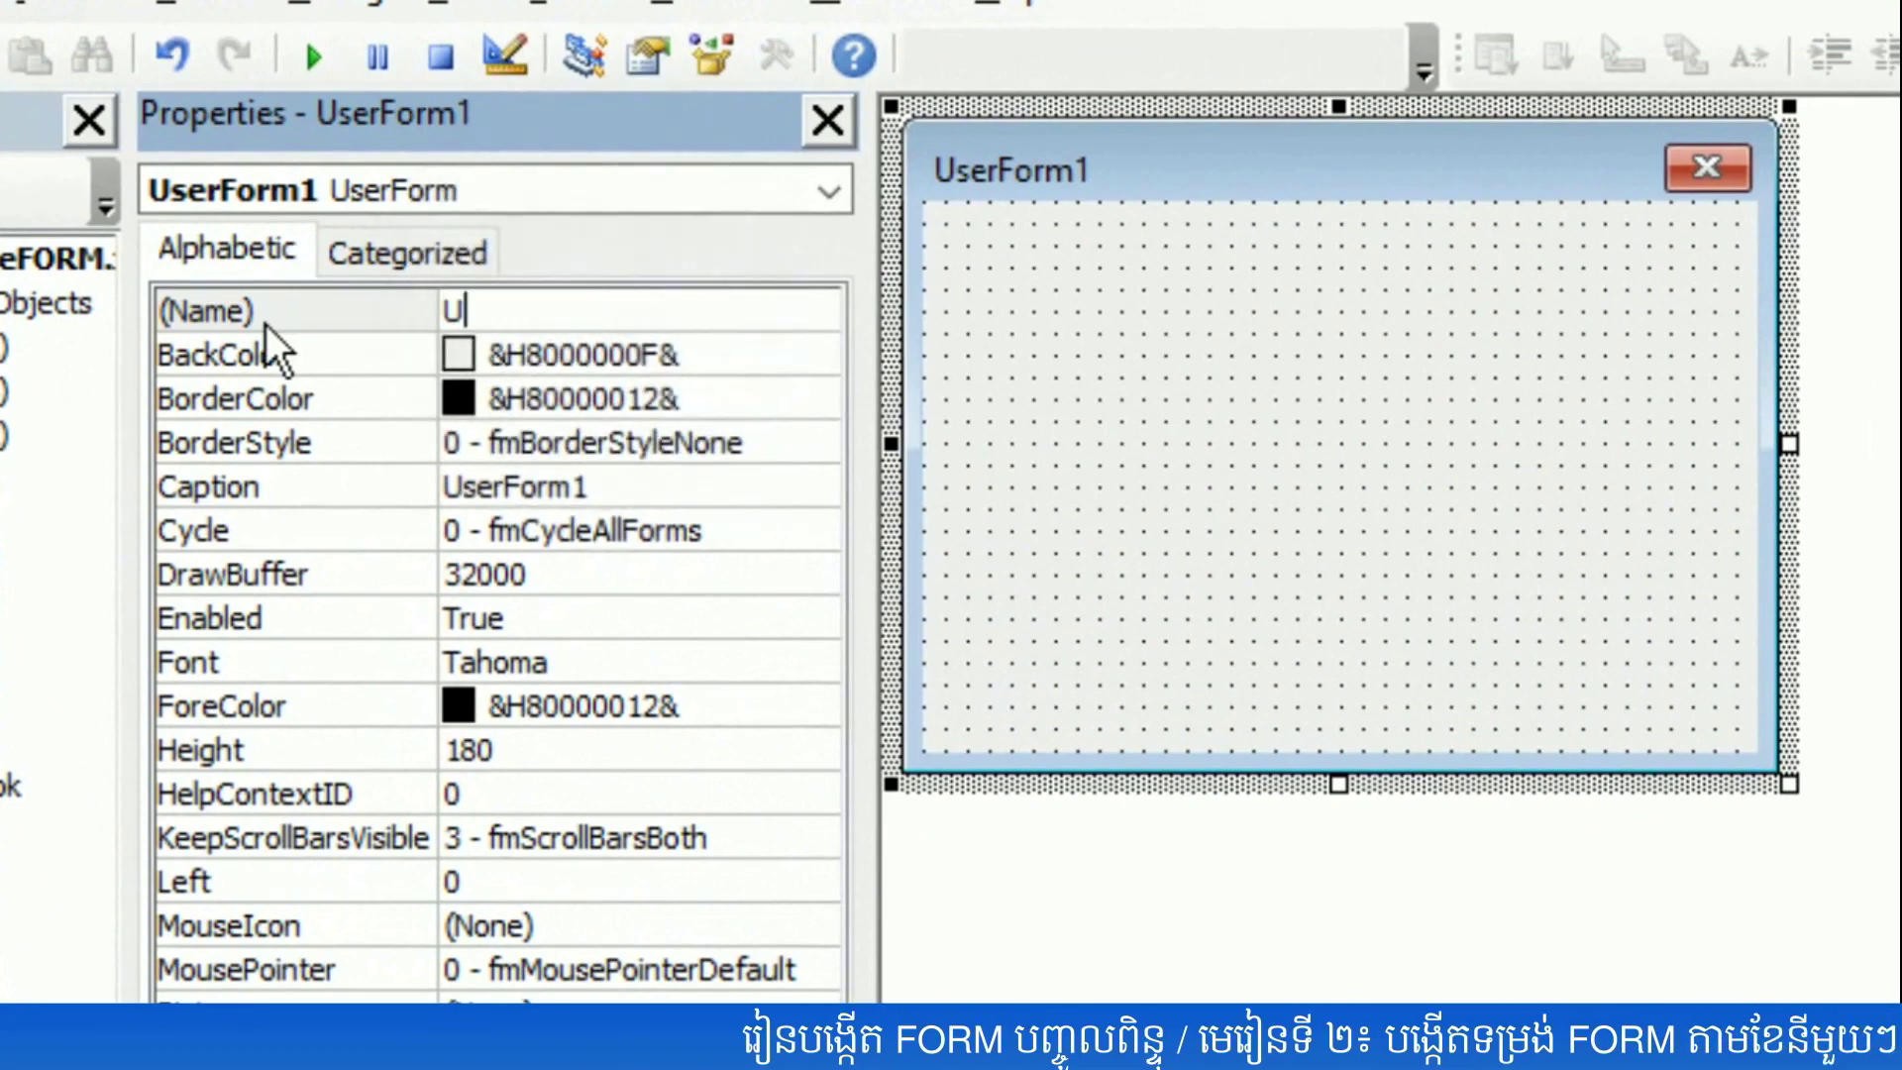
key(BackSpace)
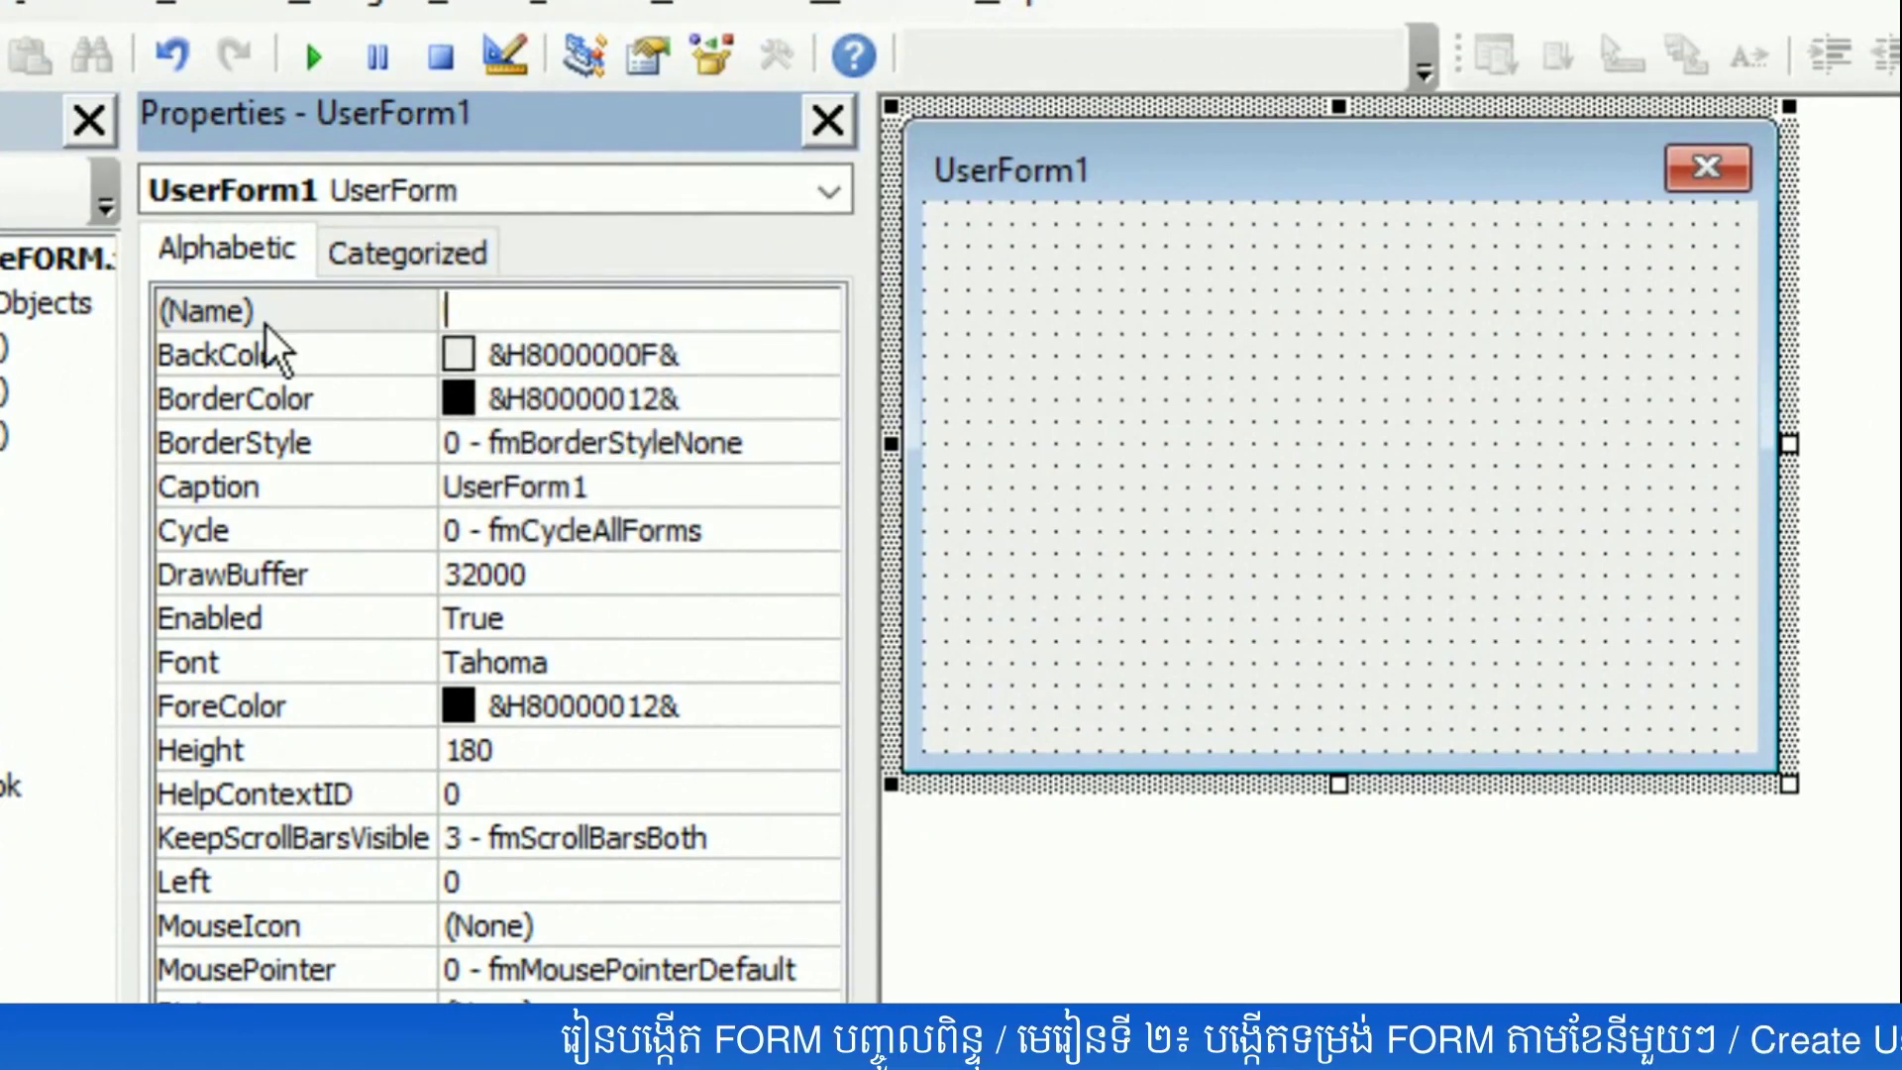
text(uform)
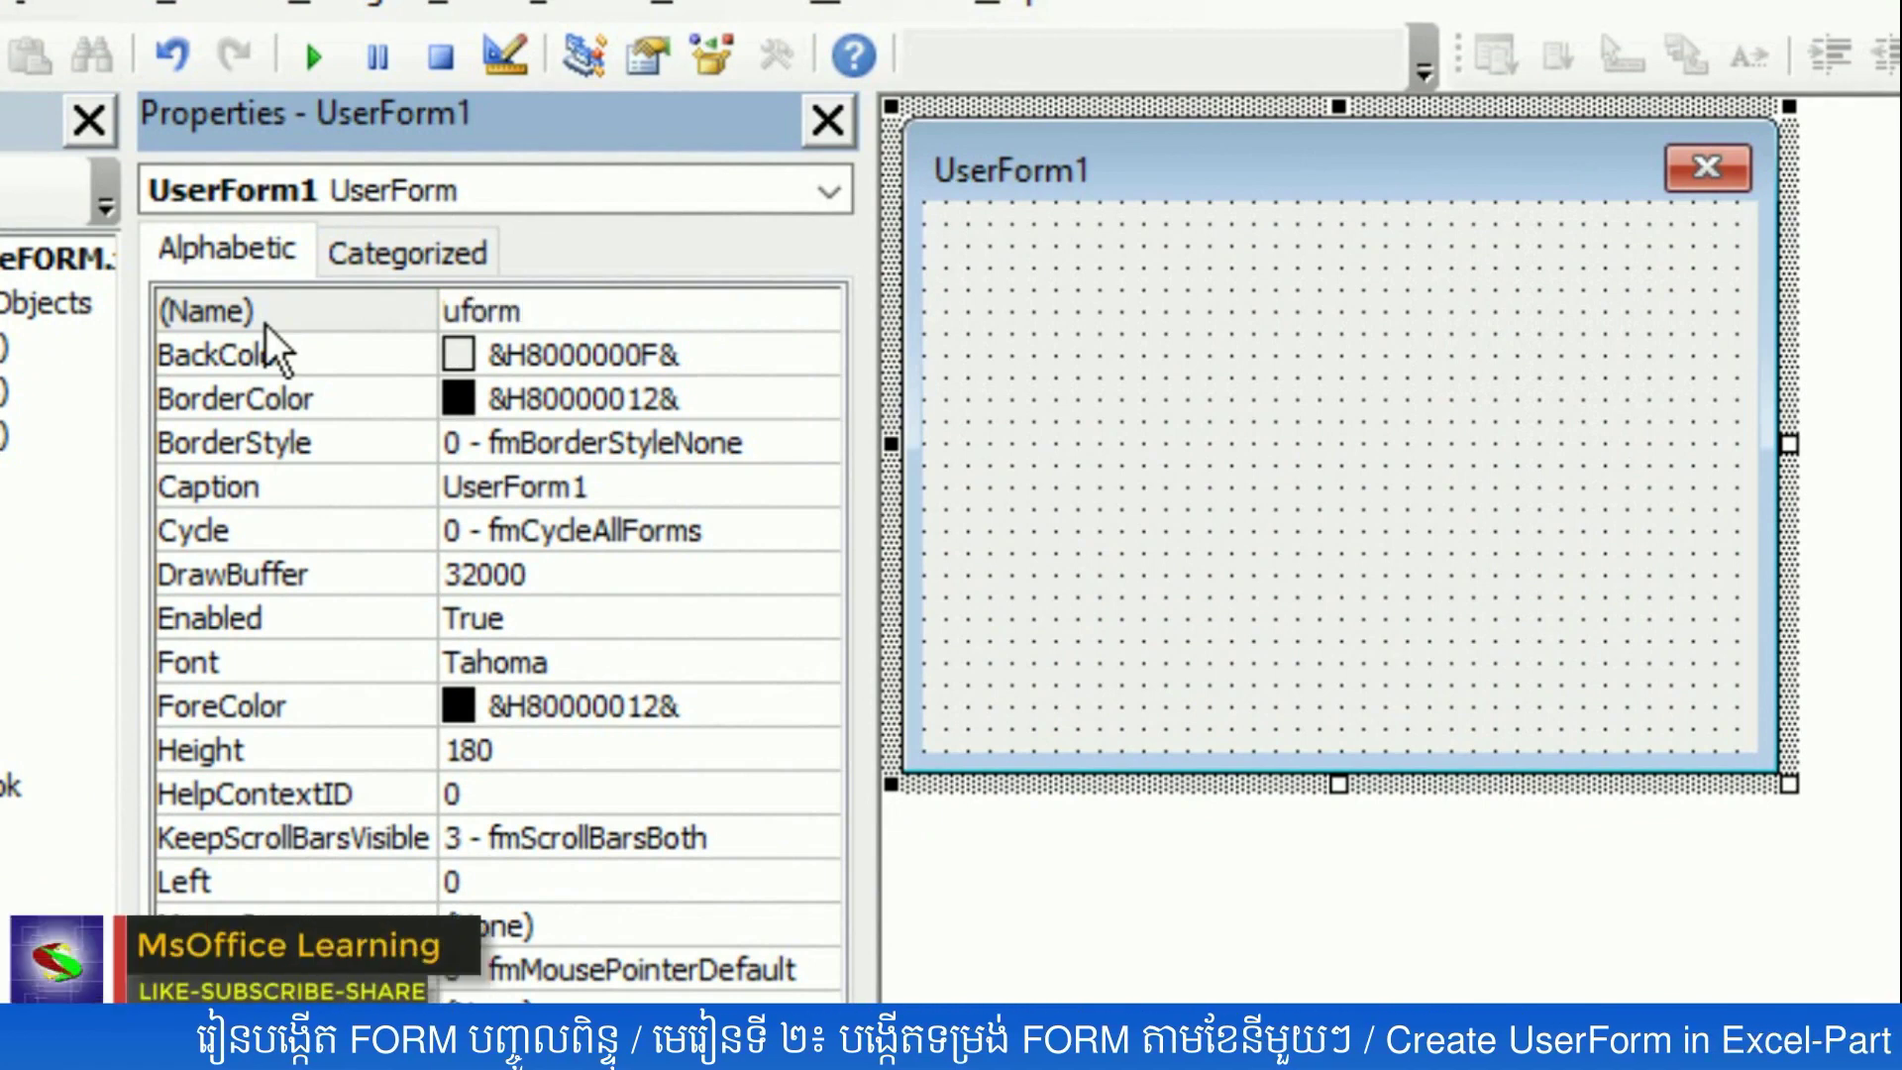
text(2)
key(Return)
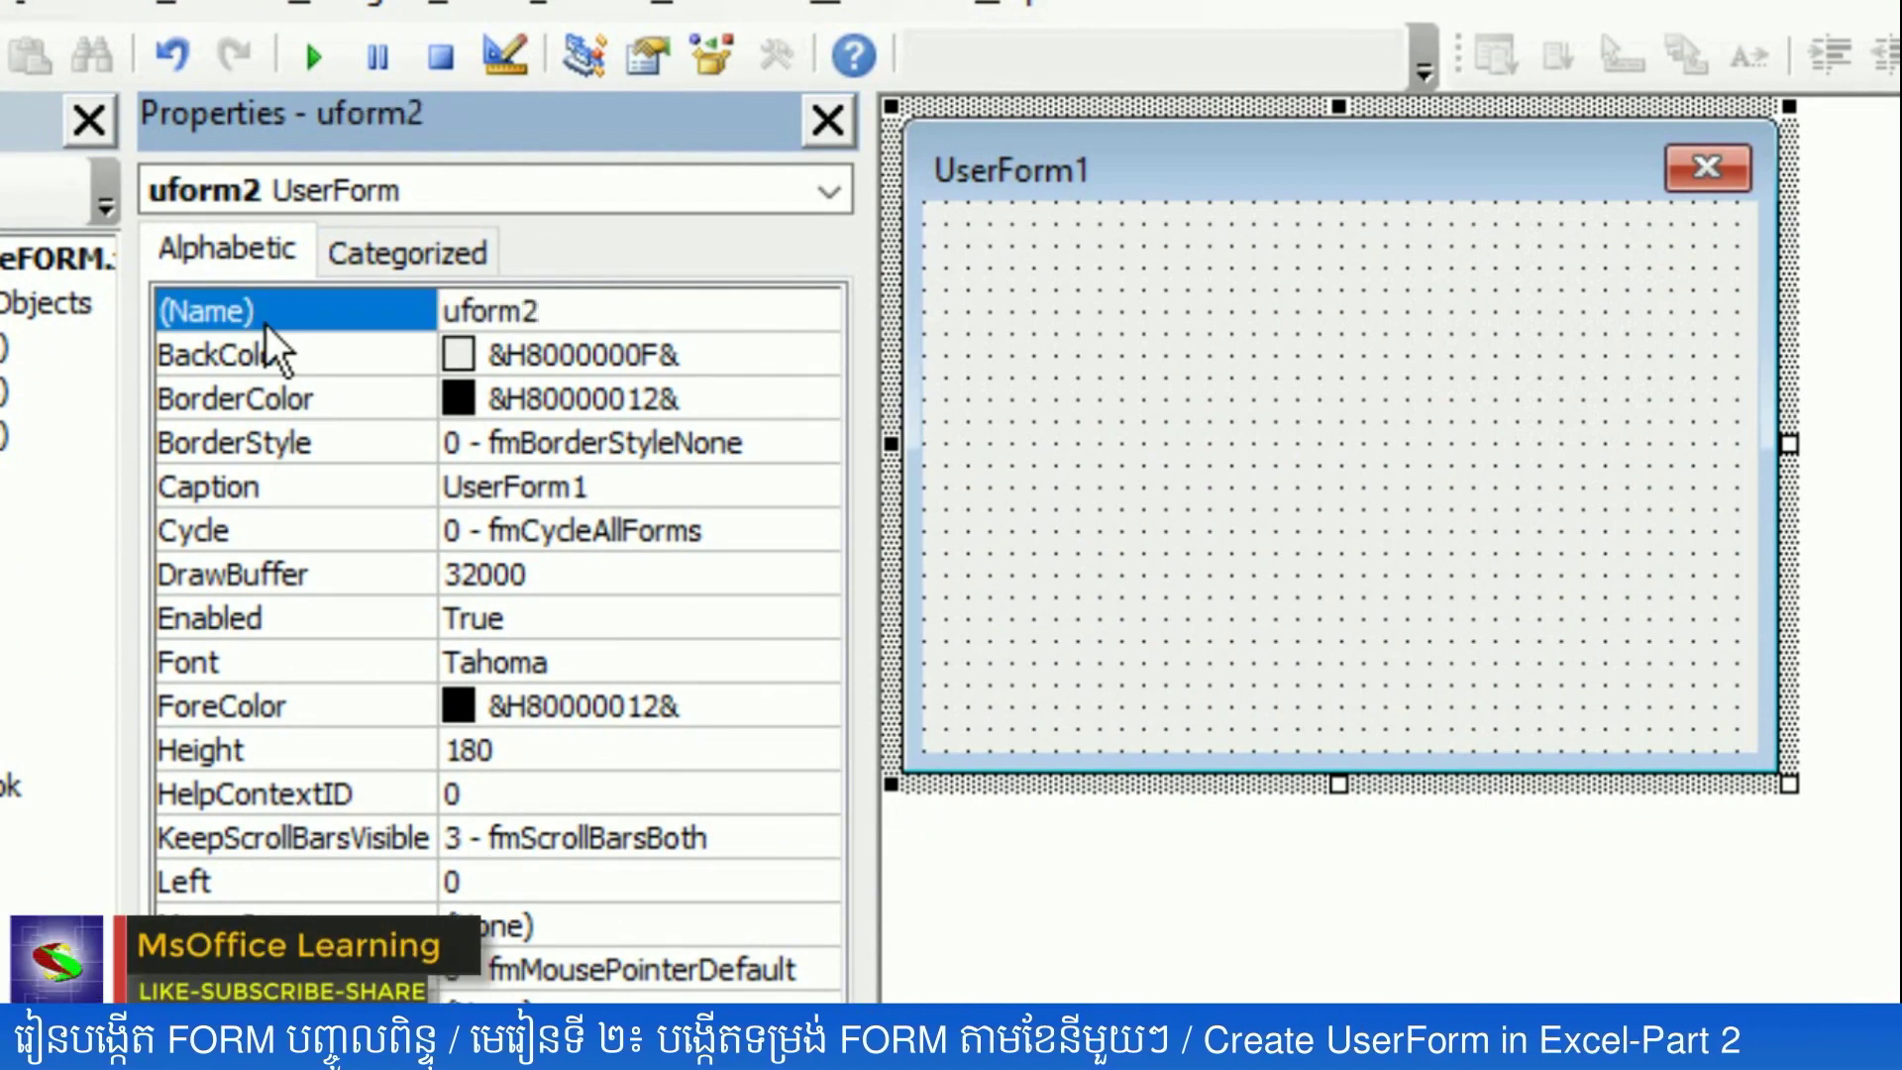
- Caption the form 2-FEBRAURY and enlarge it to 320.25 by 464.25
click(603, 475)
drag(604, 476, 432, 475)
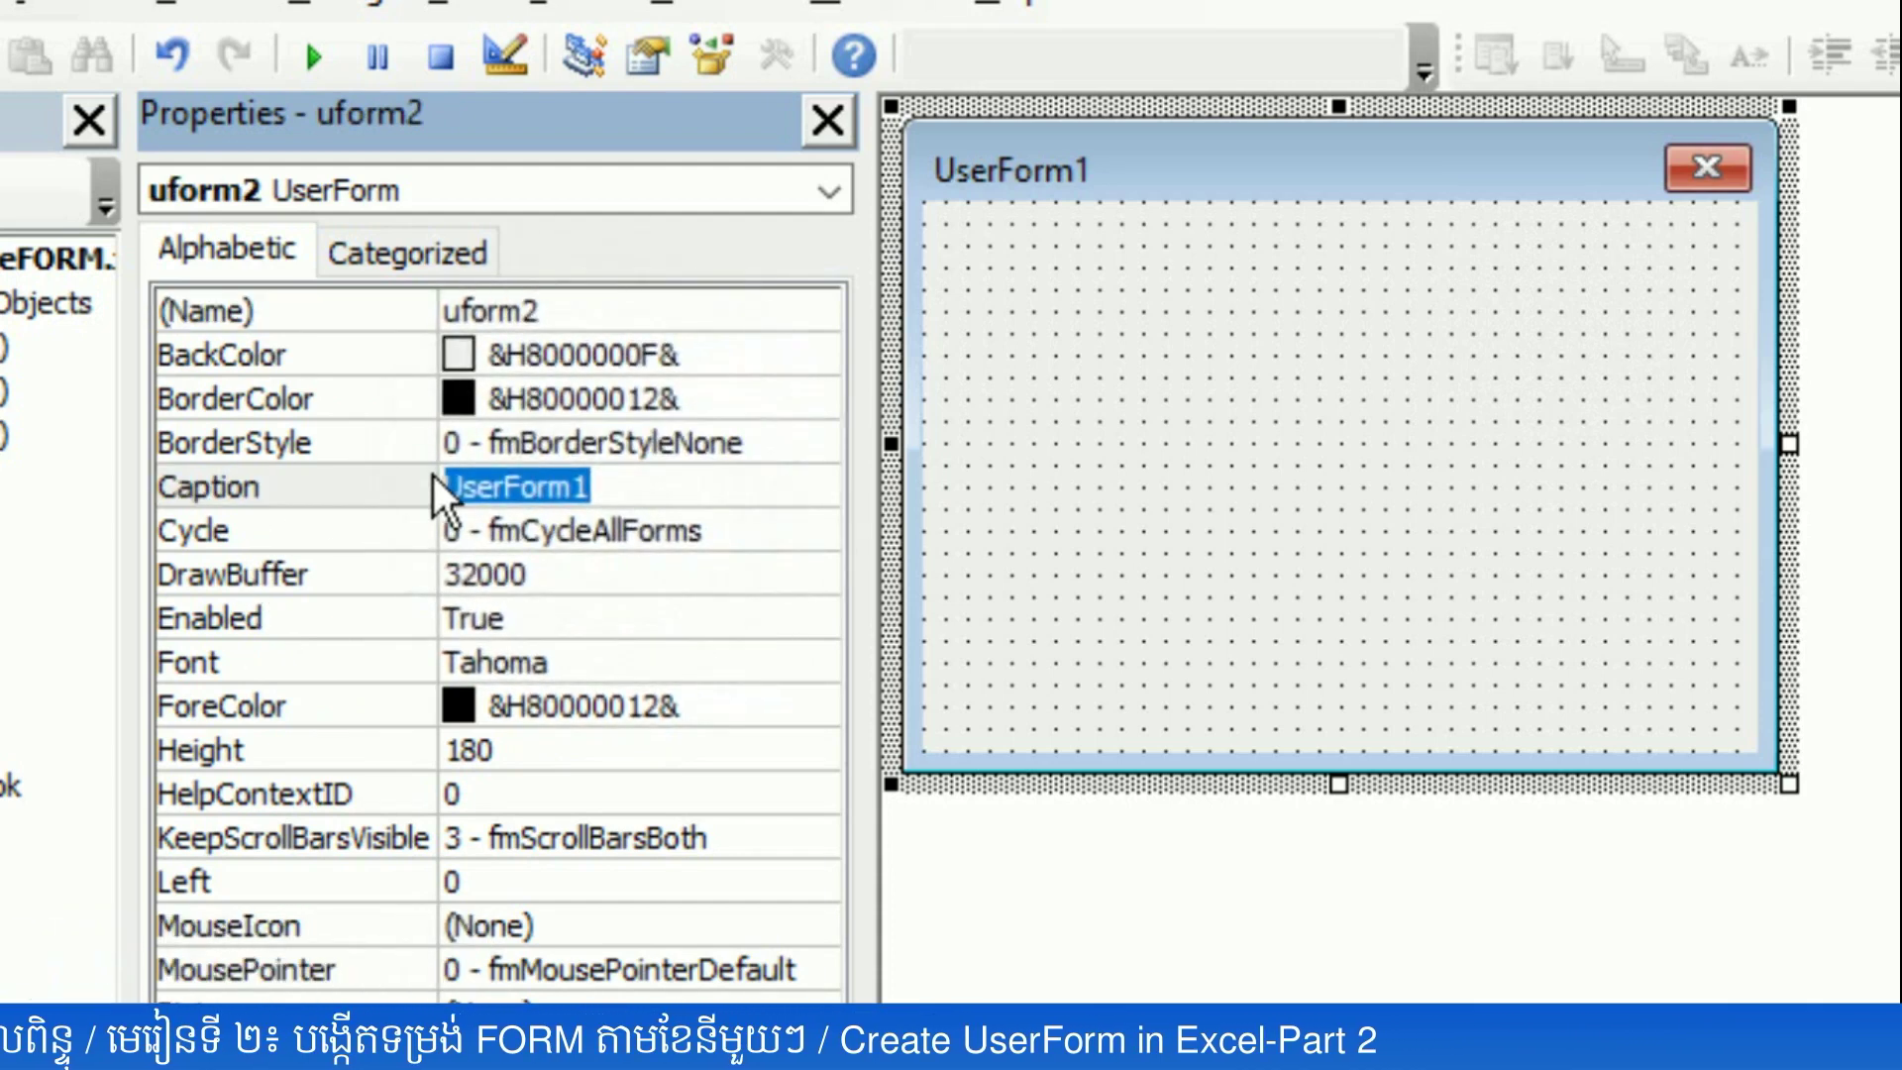
text(2-)
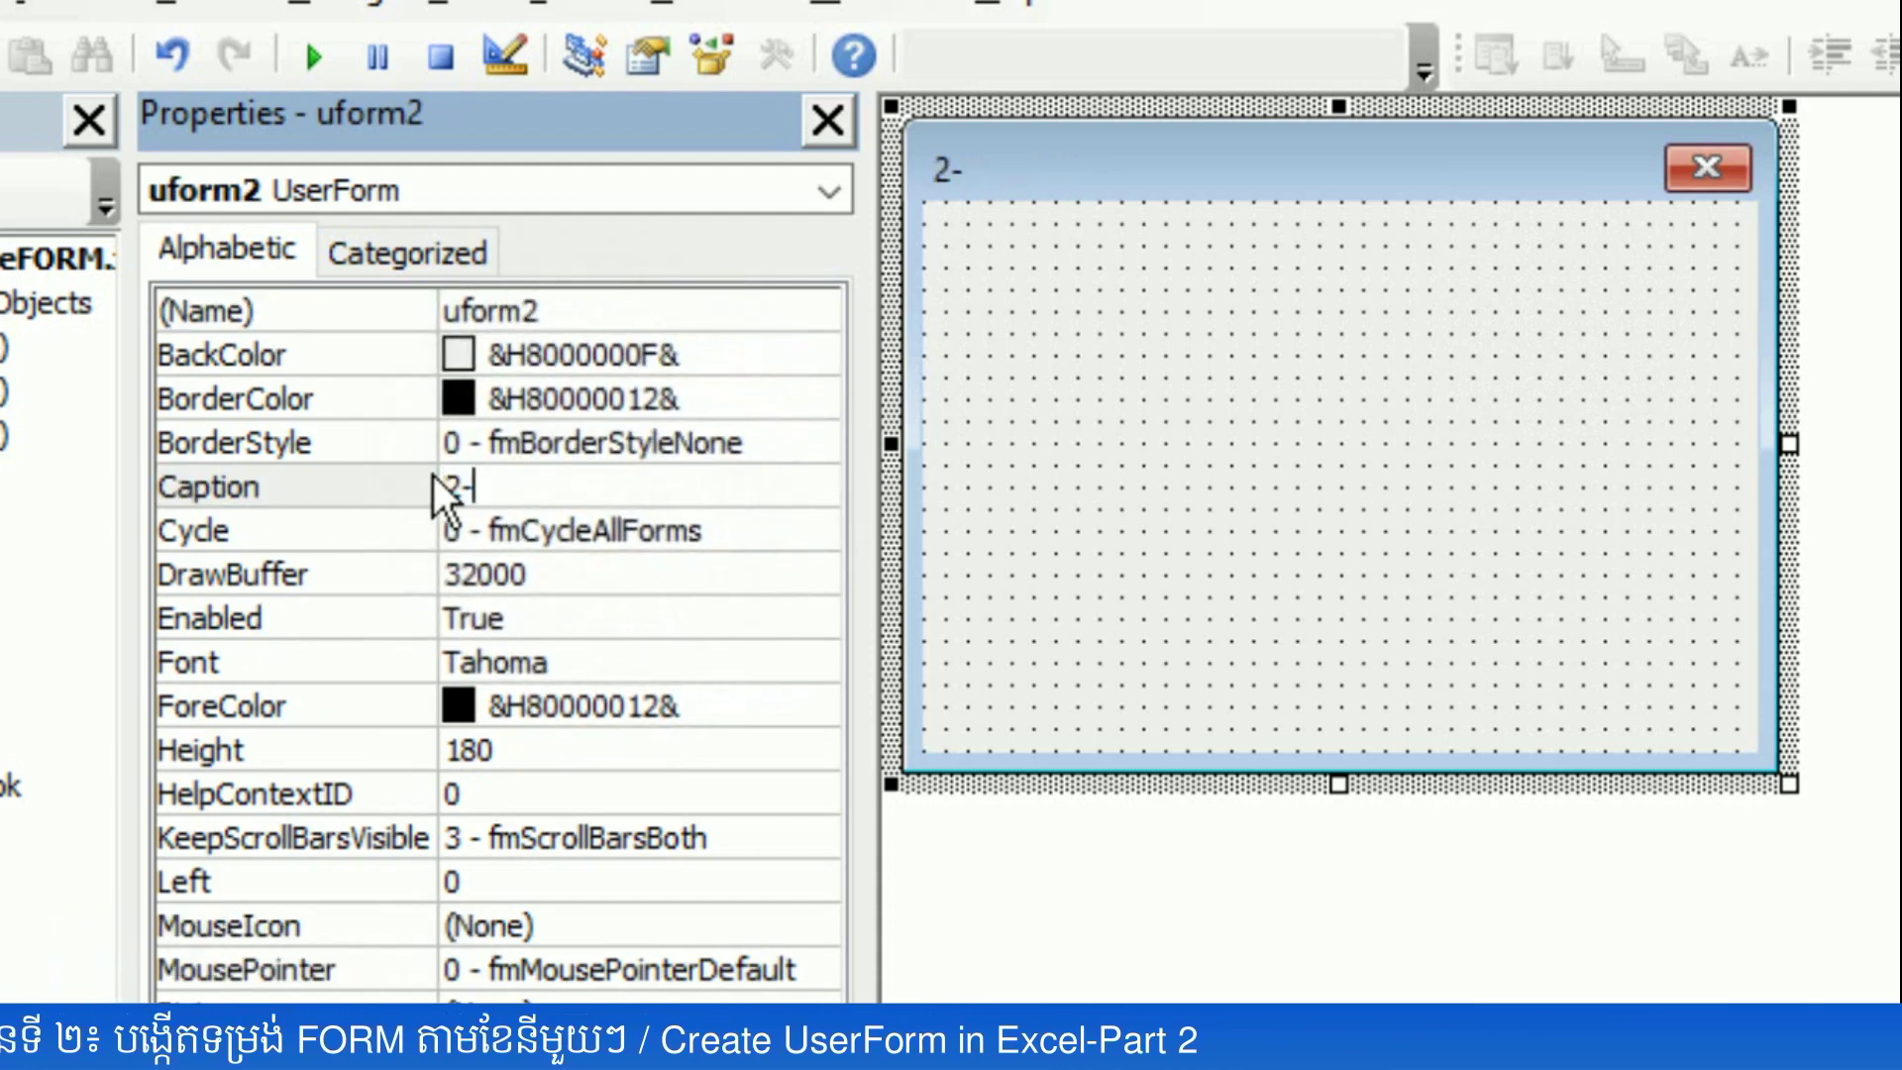
text(Febr)
text(u)
key(BackSpace)
text(r)
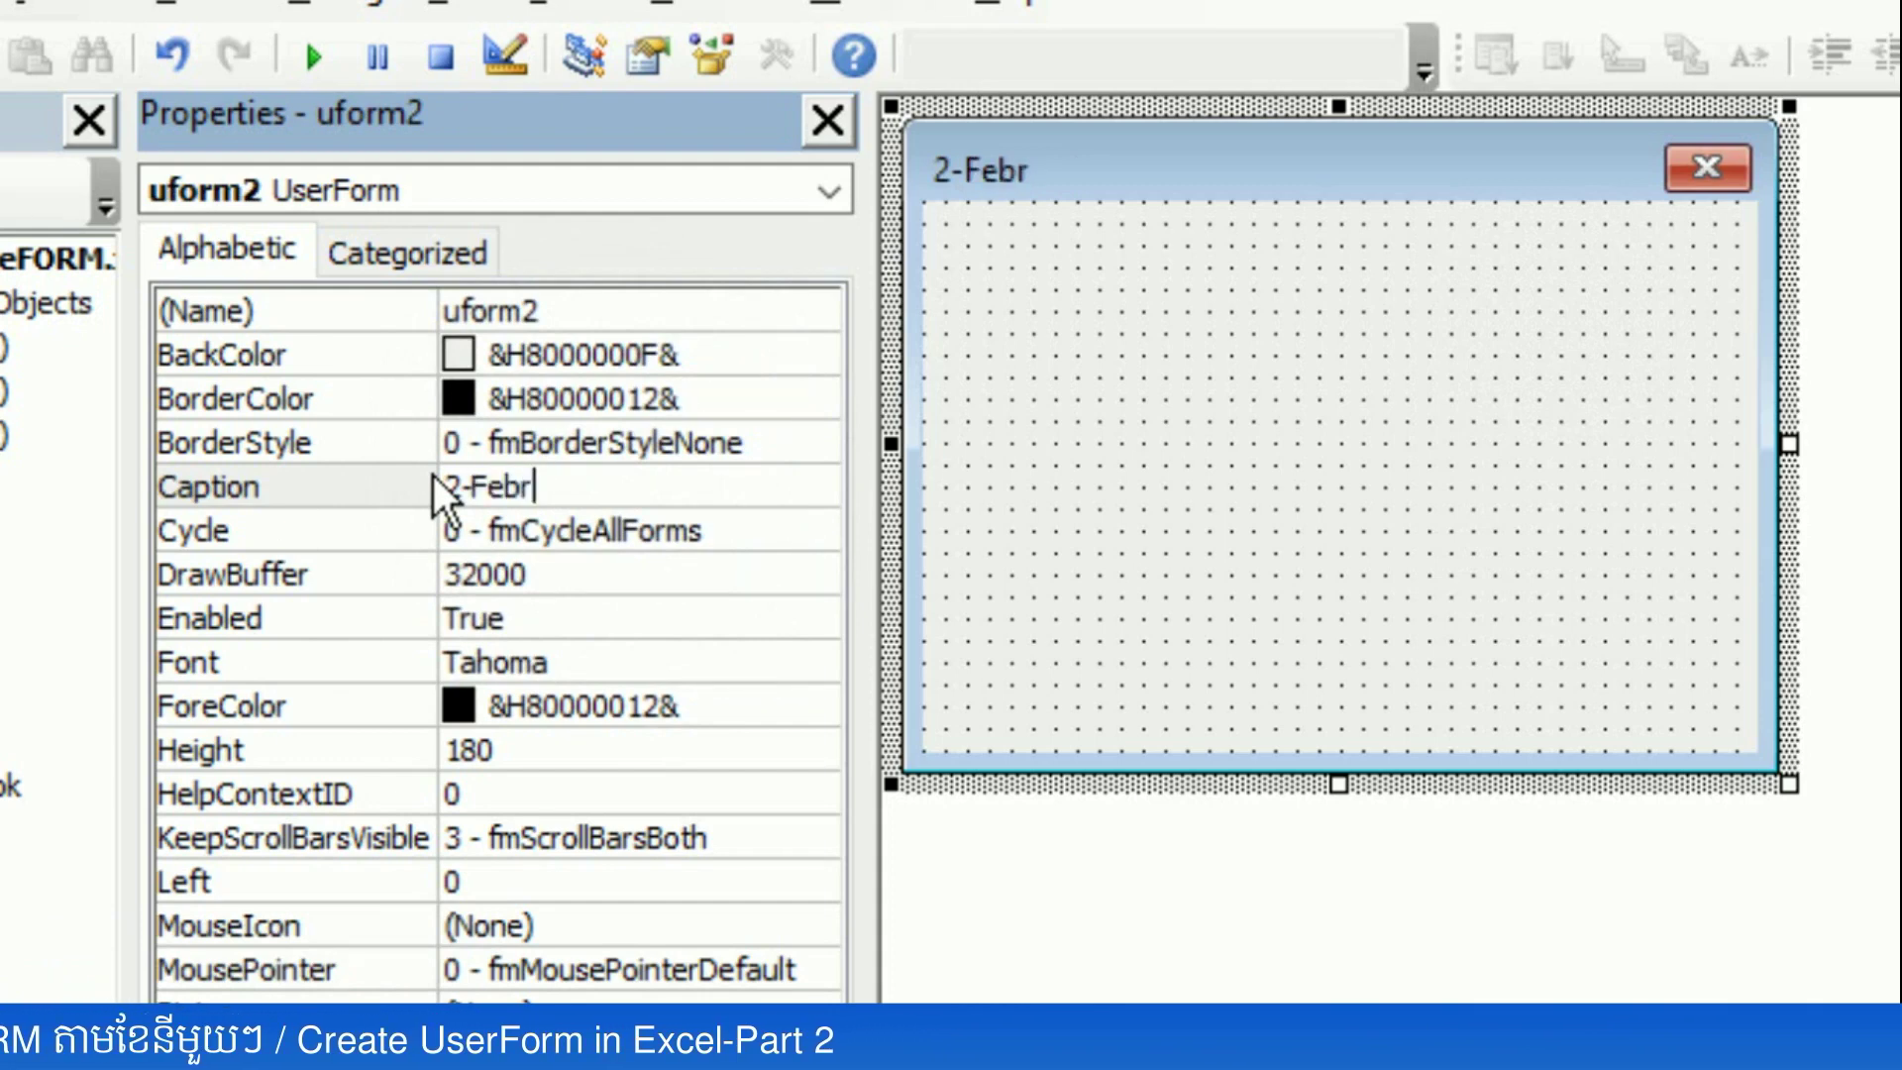
text(uary)
key(BackSpace)
key(BackSpace)
key(BackSpace)
key(BackSpace)
key(BackSpace)
key(BackSpace)
key(BackSpace)
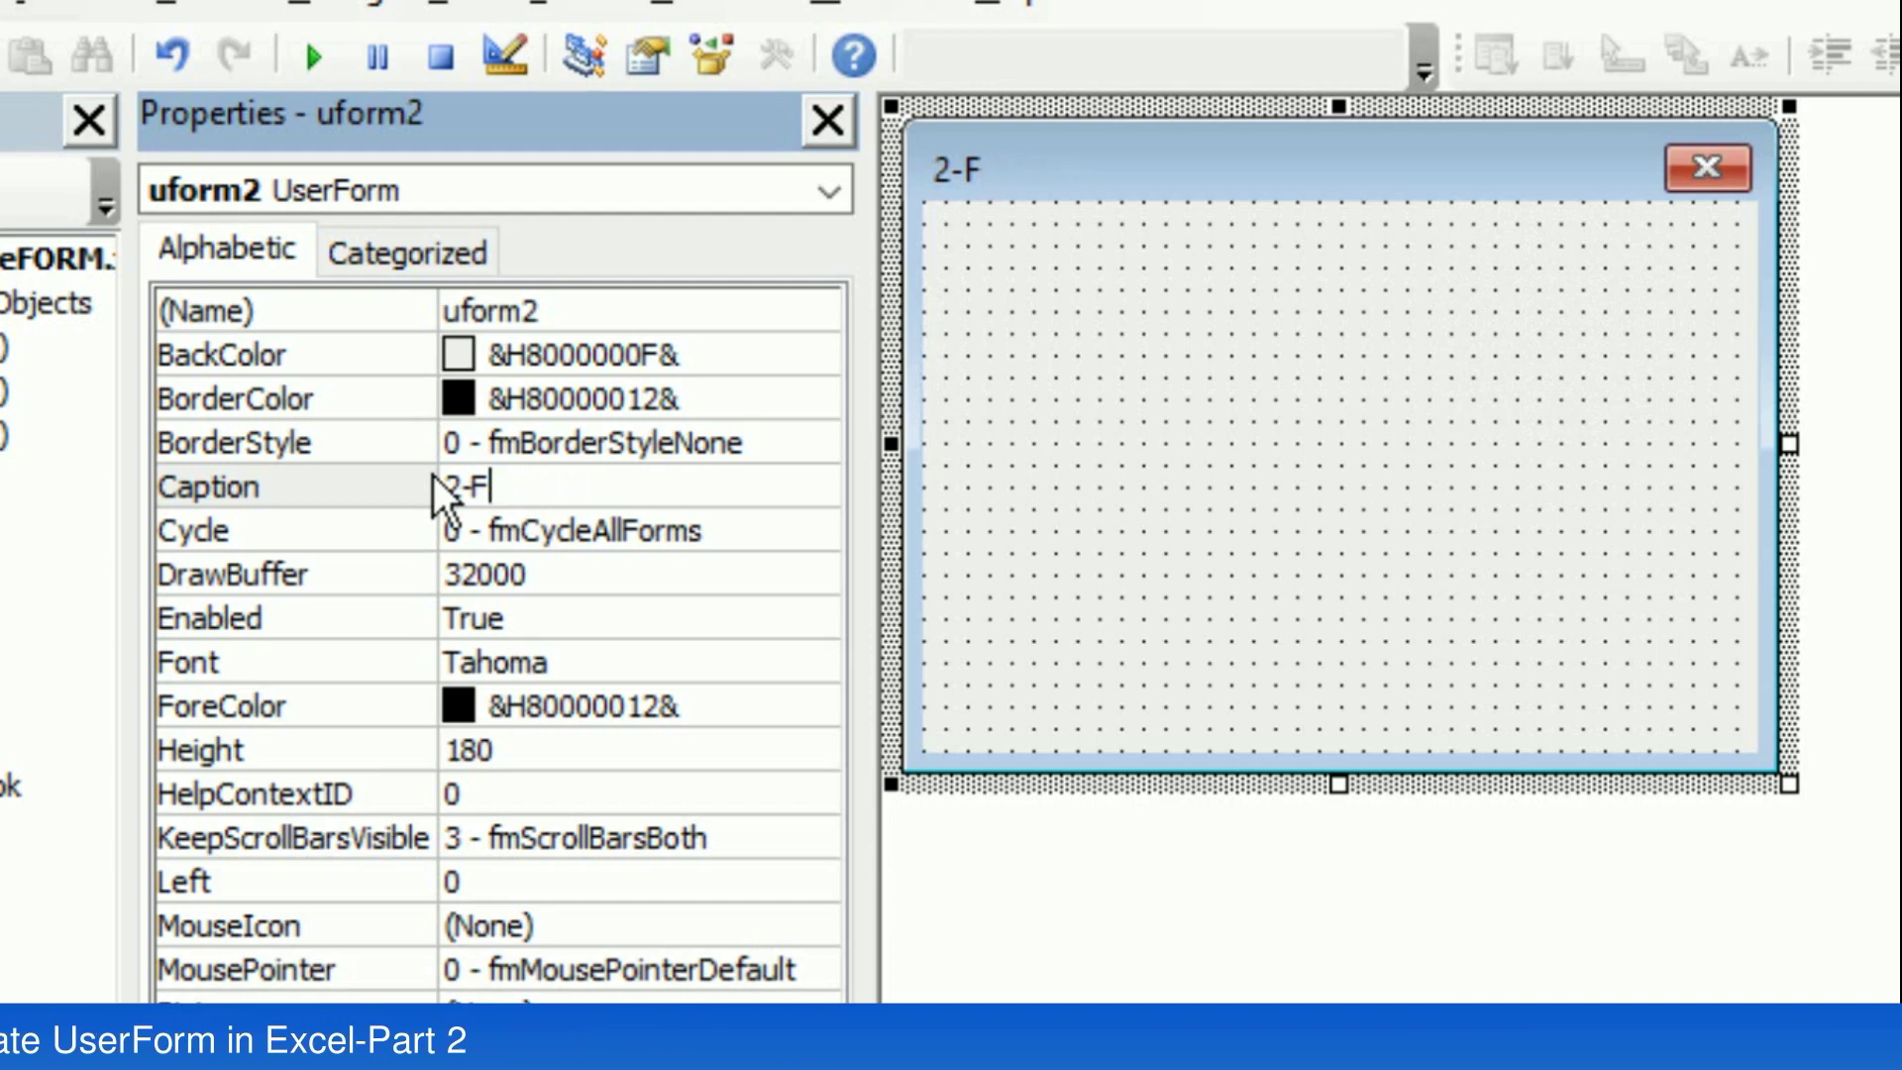
text(EB)
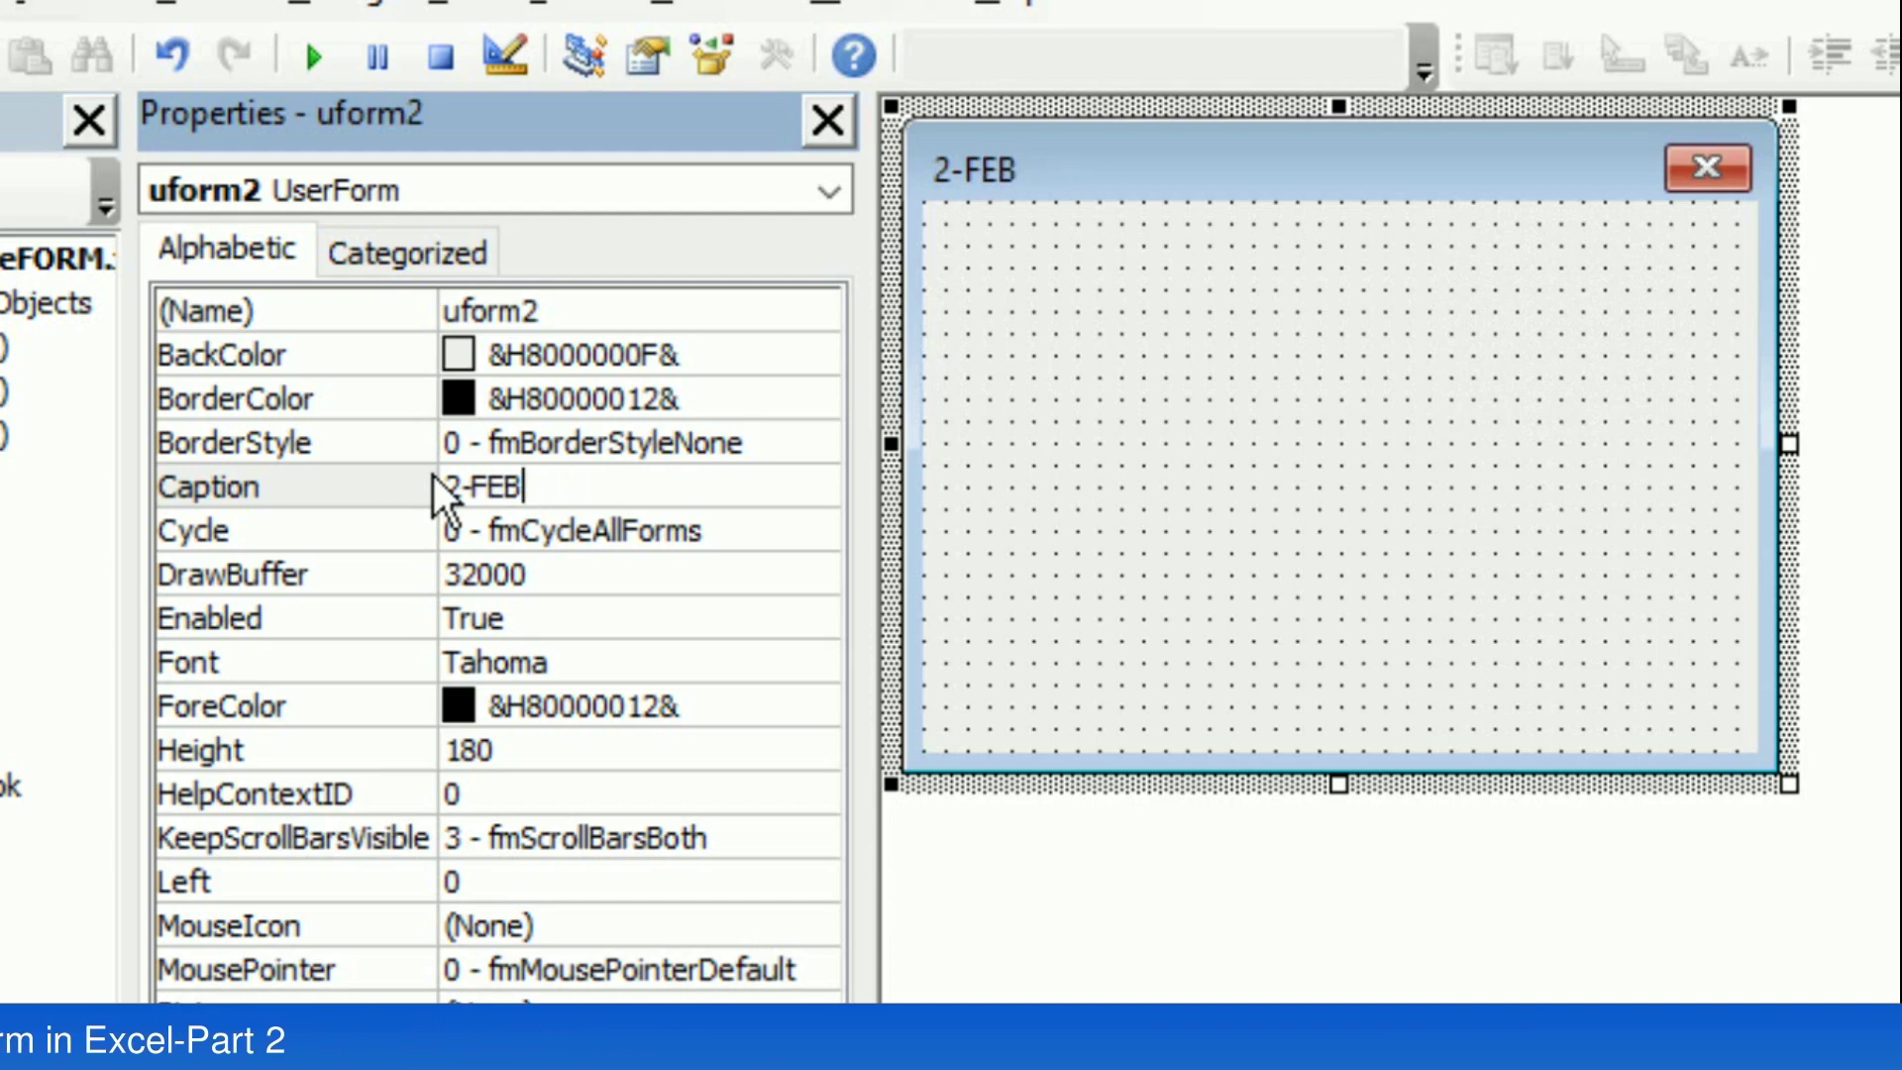
text(RAU)
key(BackSpace)
text(AU)
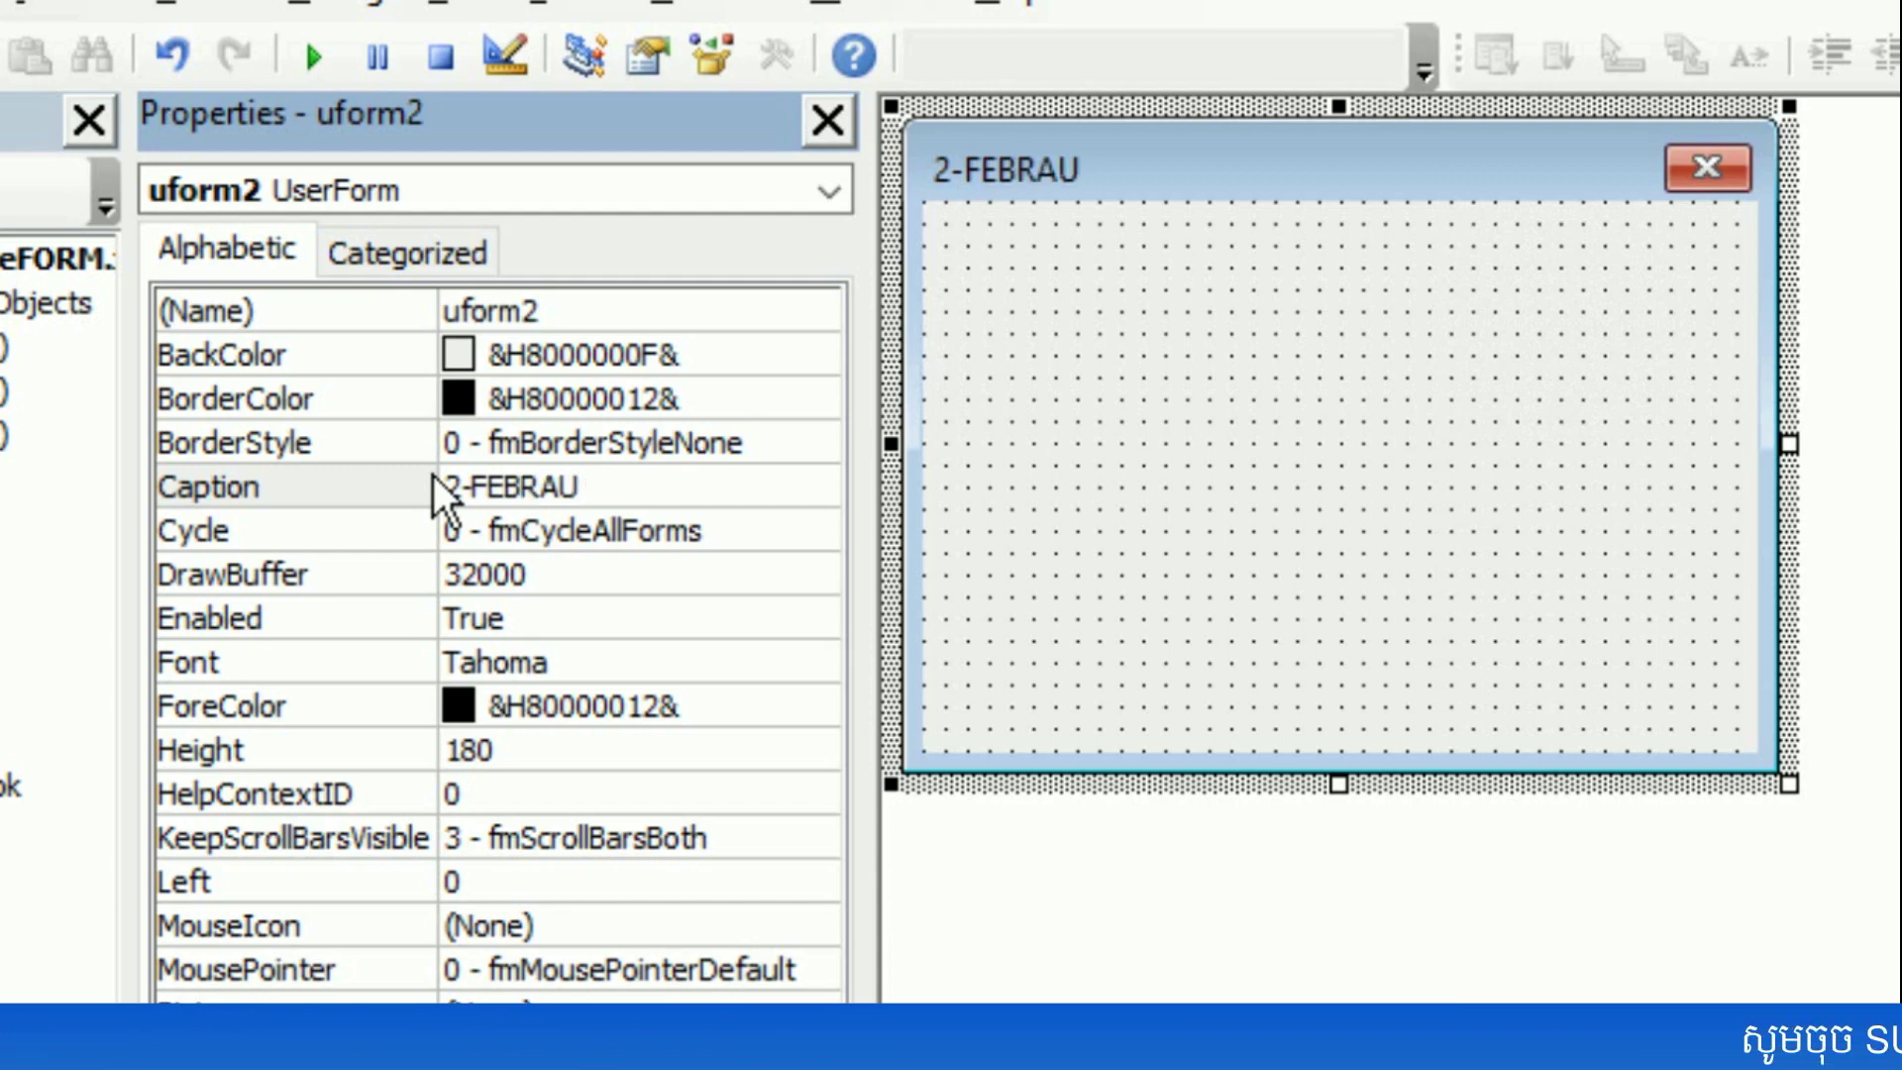
key(BackSpace)
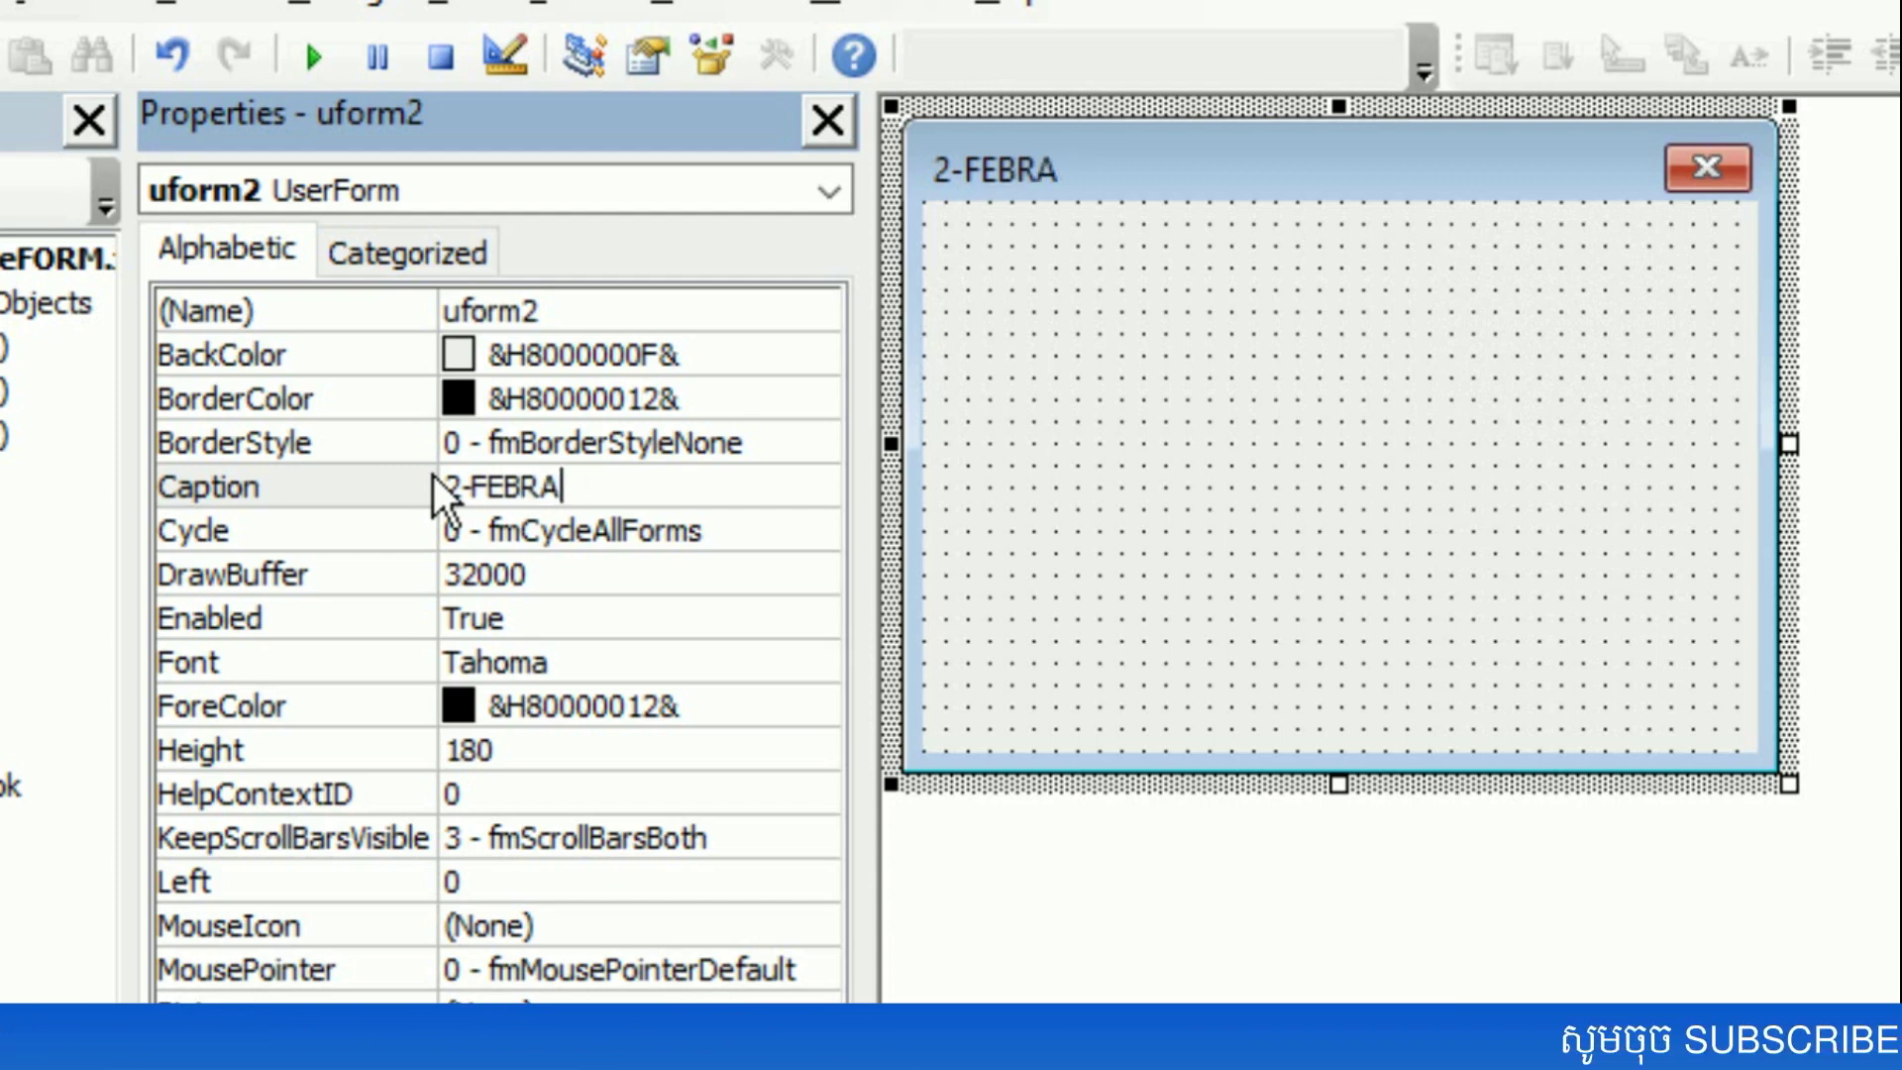
text(URY)
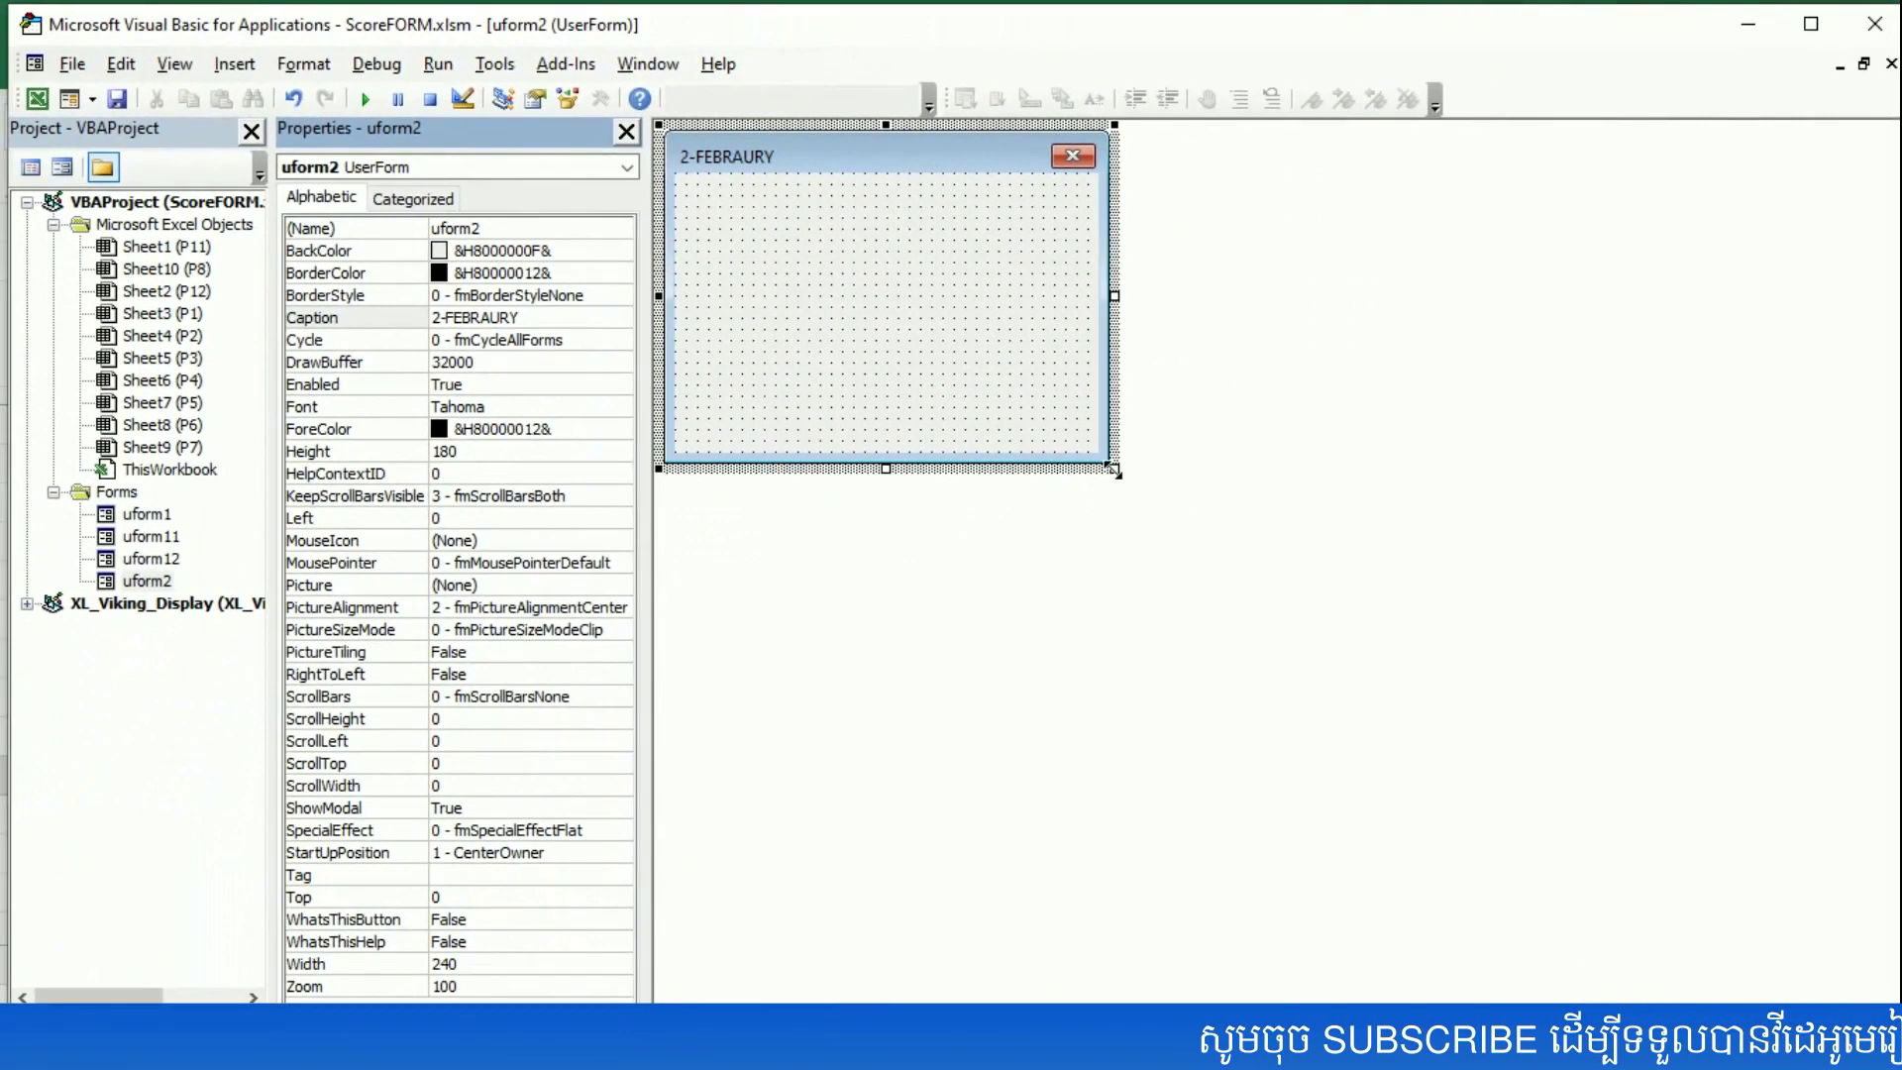
drag(1115, 471, 1263, 997)
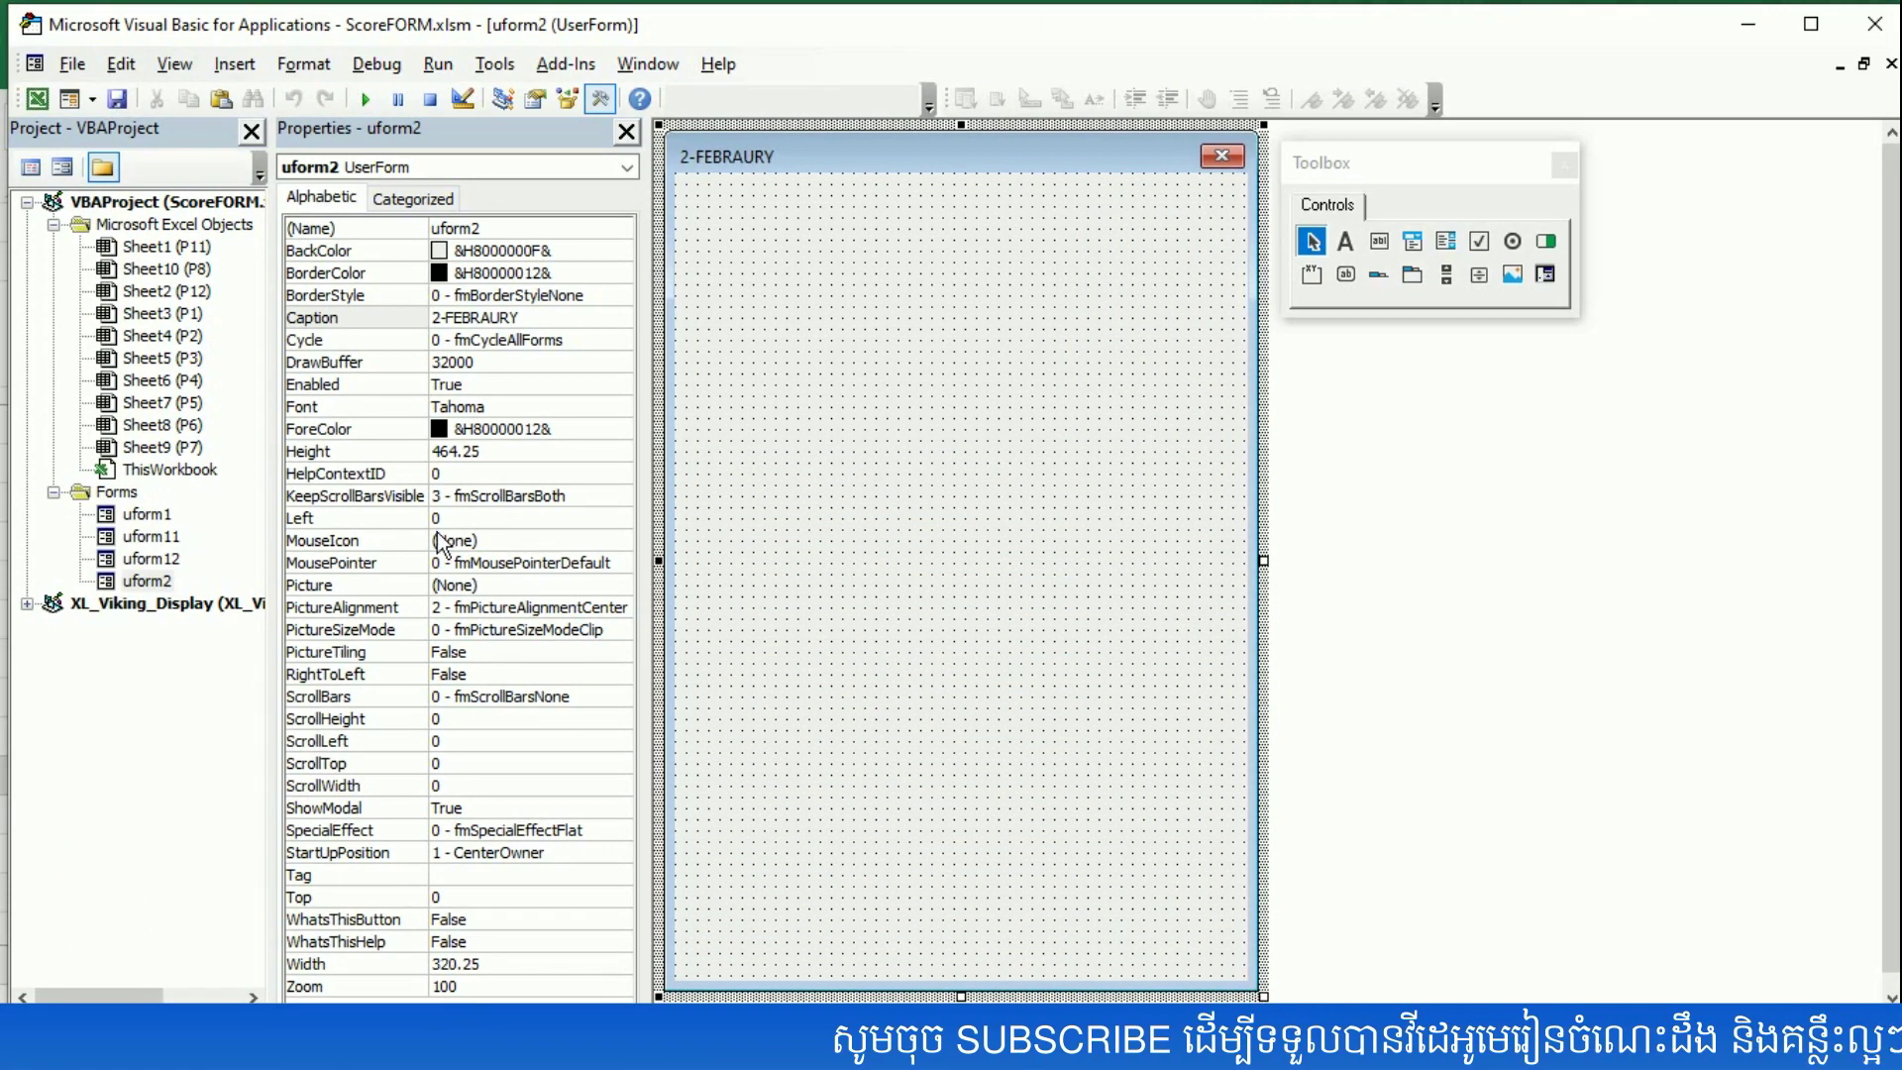
- Paste the copied controls onto uform2 and give it a dark grey &H00404040& background
right_click(741, 216)
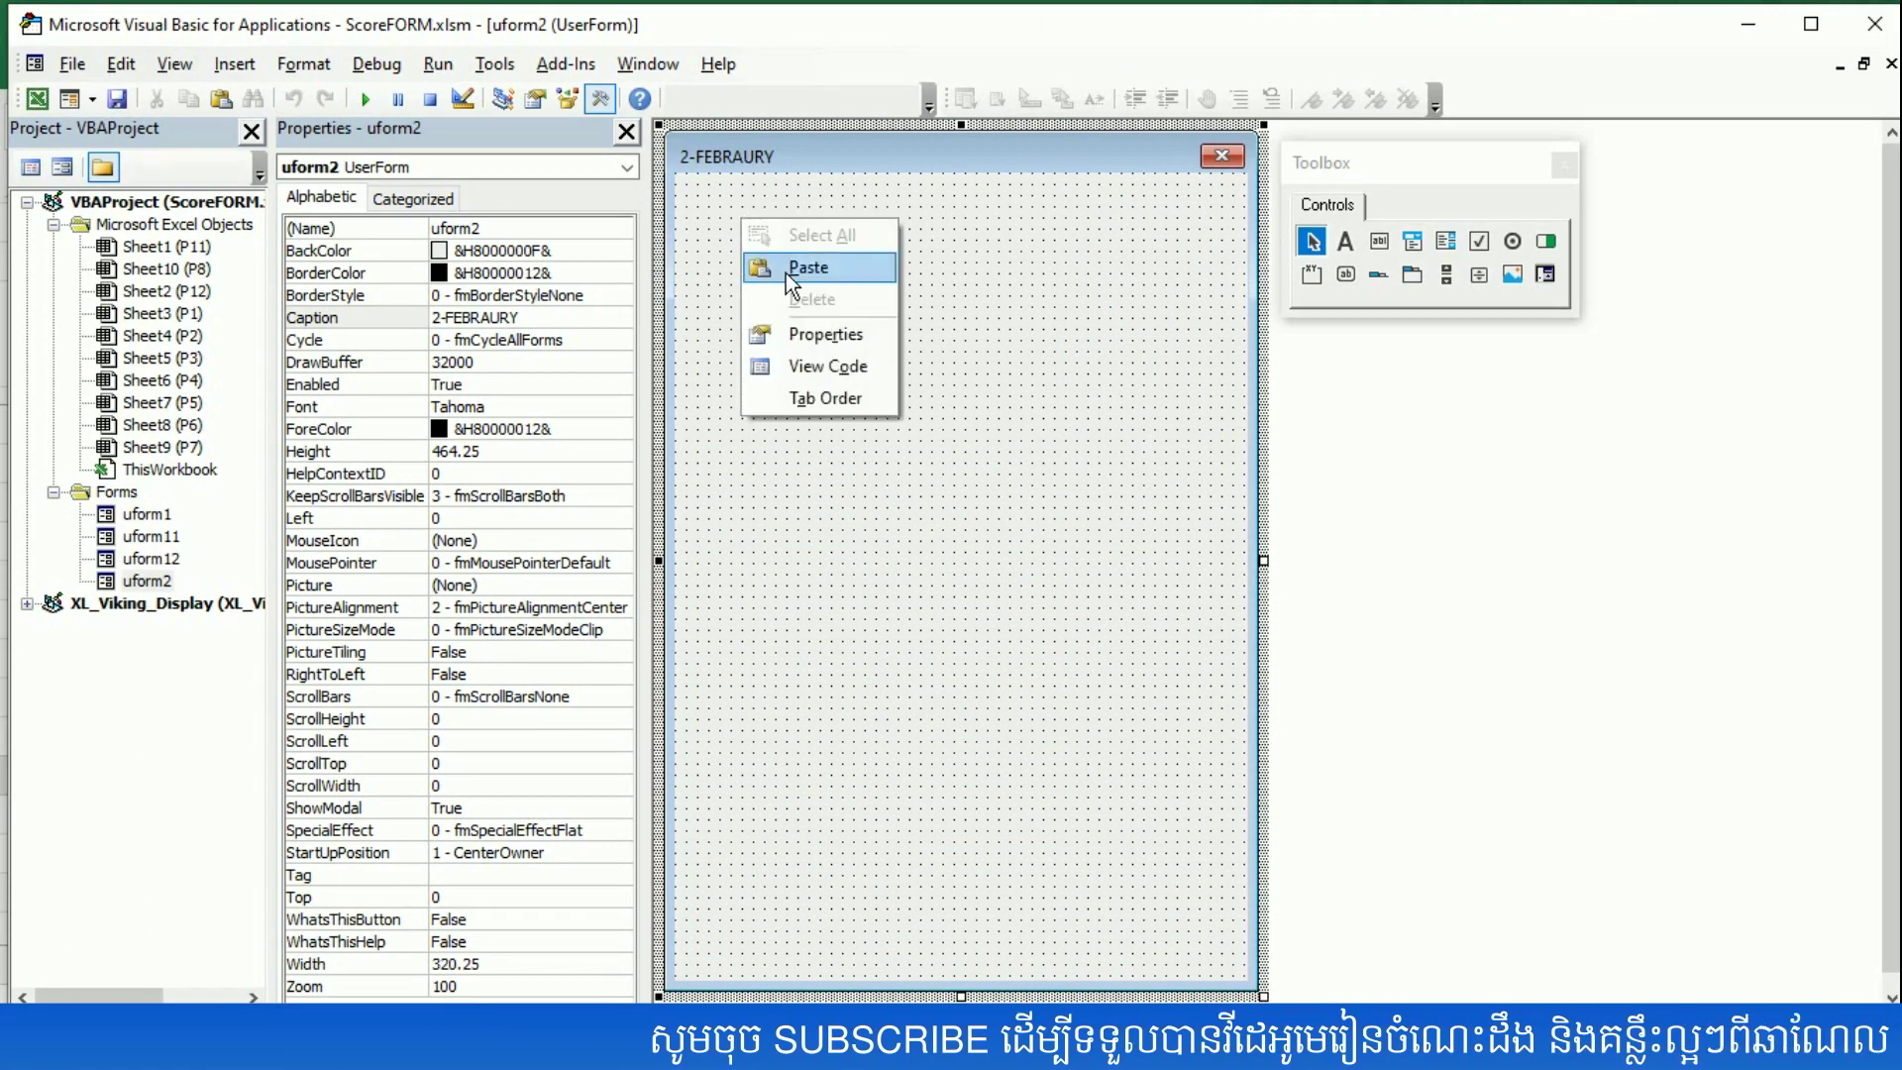
click(786, 271)
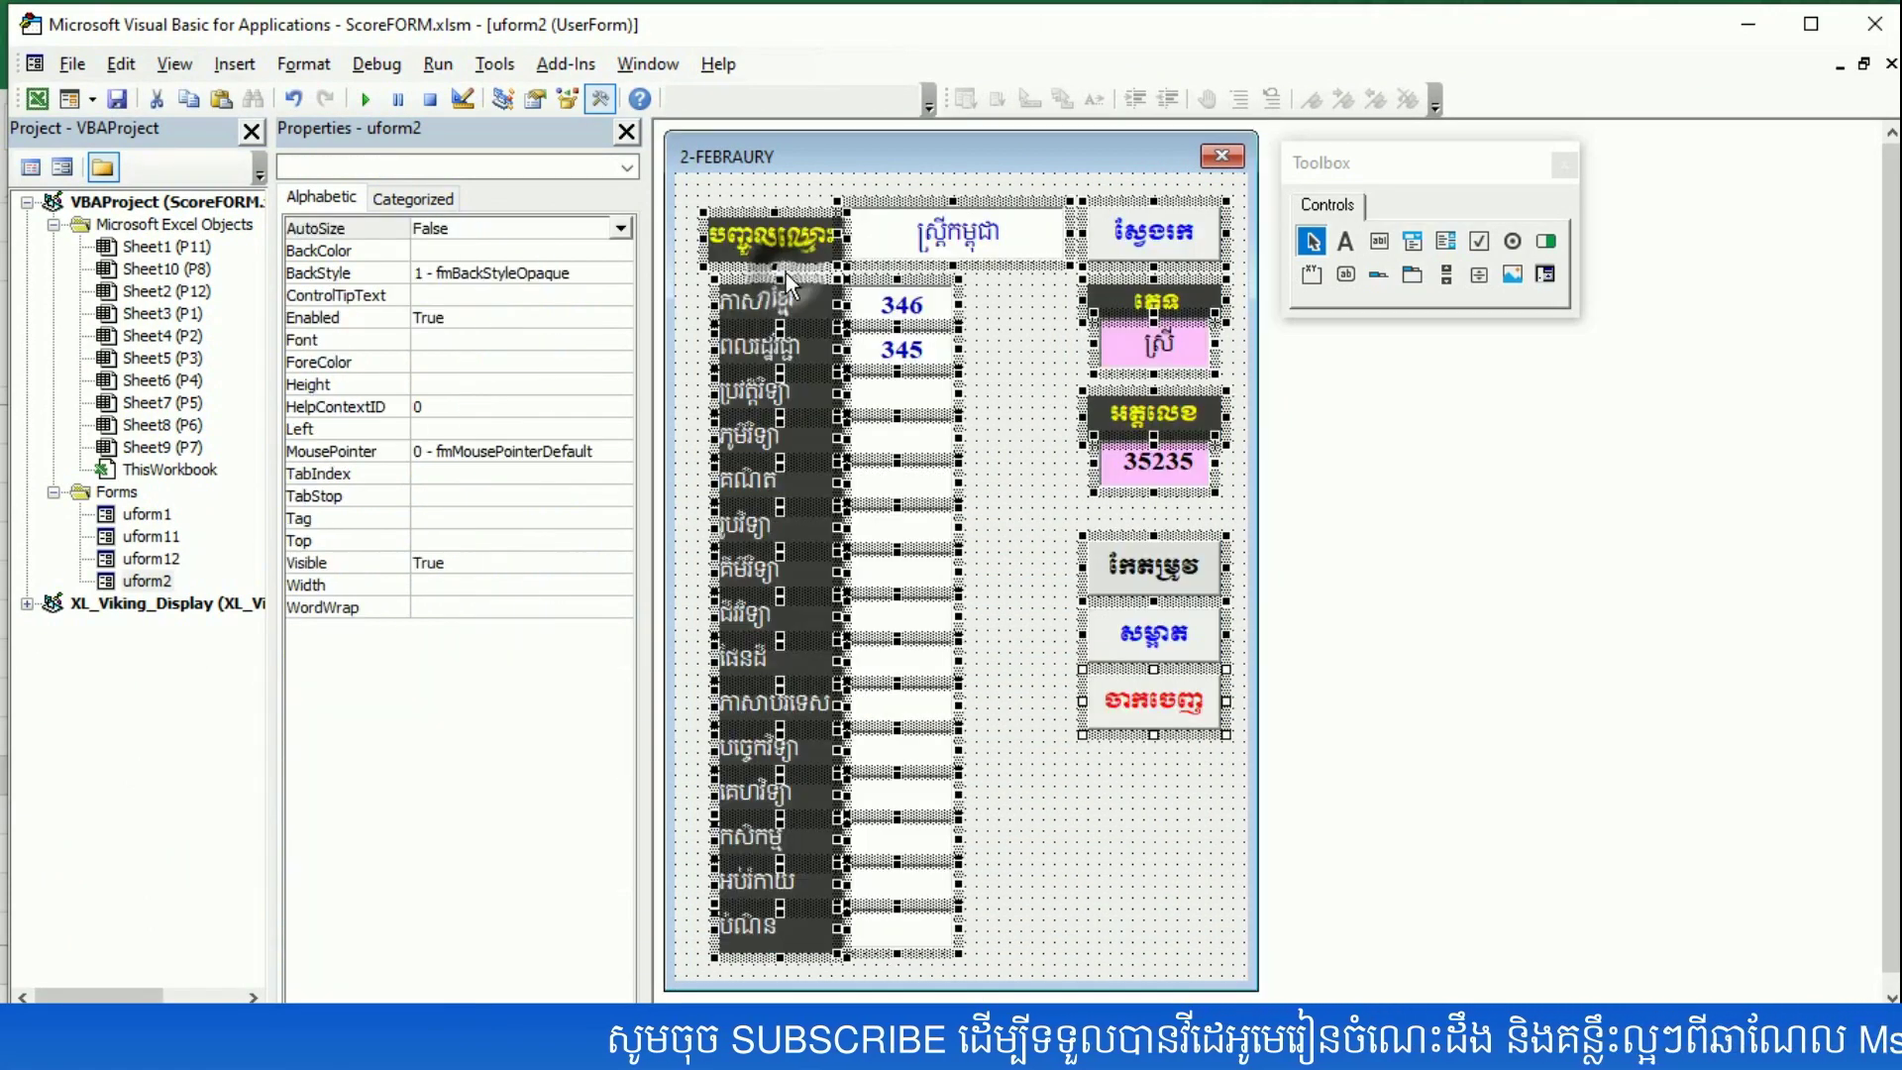
click(1080, 850)
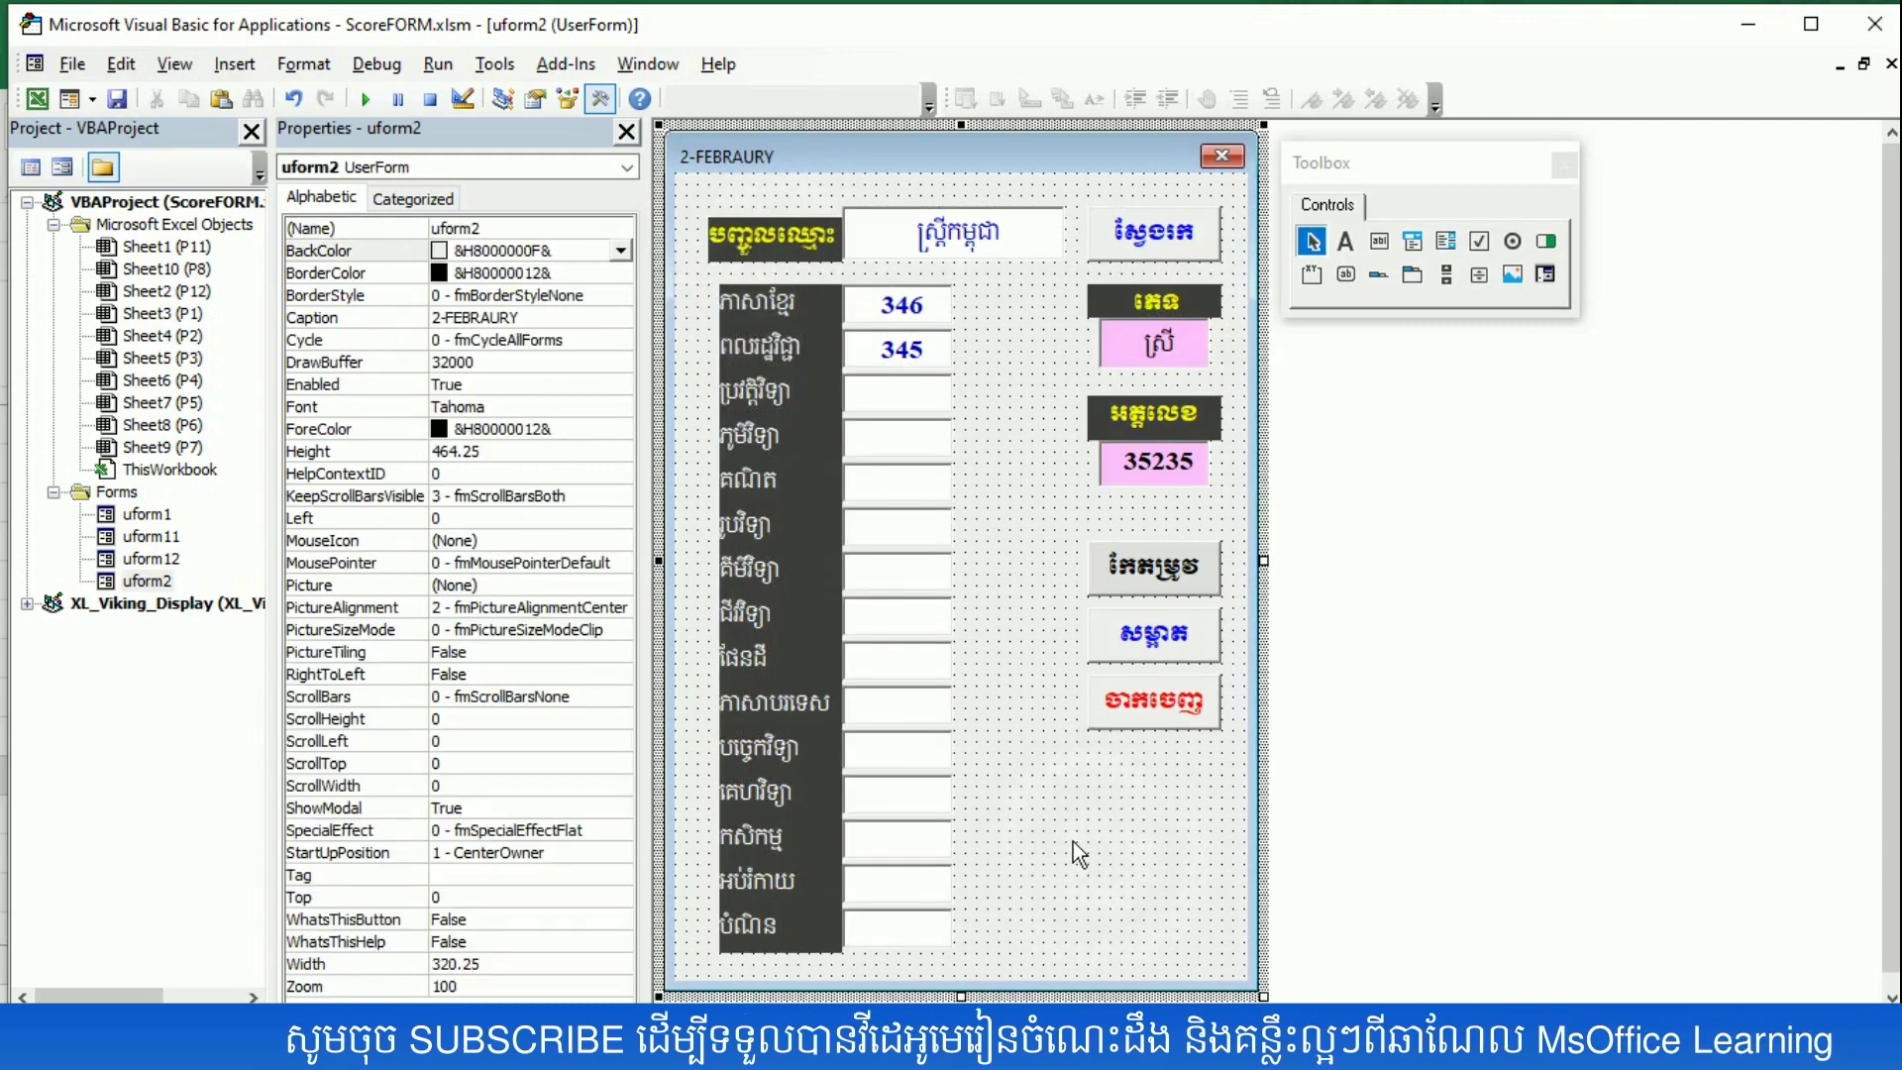
click(621, 250)
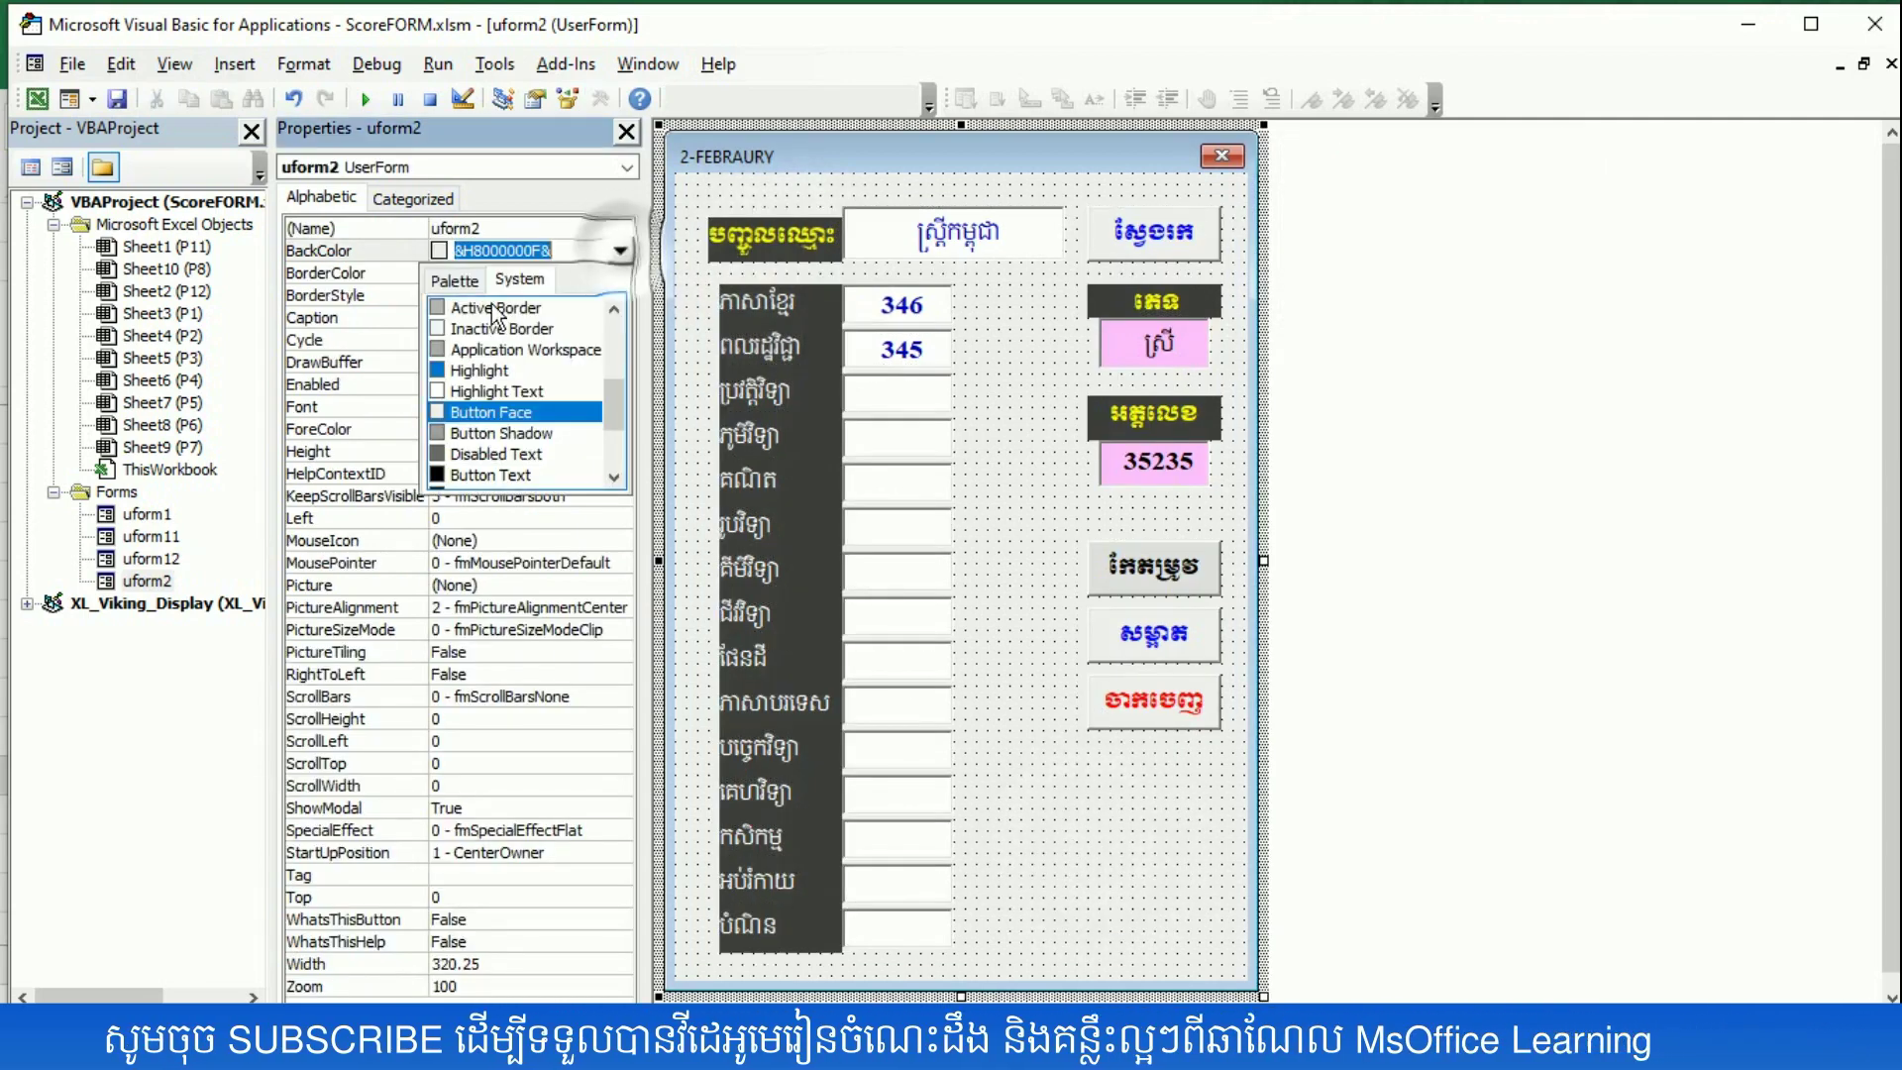
click(461, 281)
click(436, 401)
click(1087, 856)
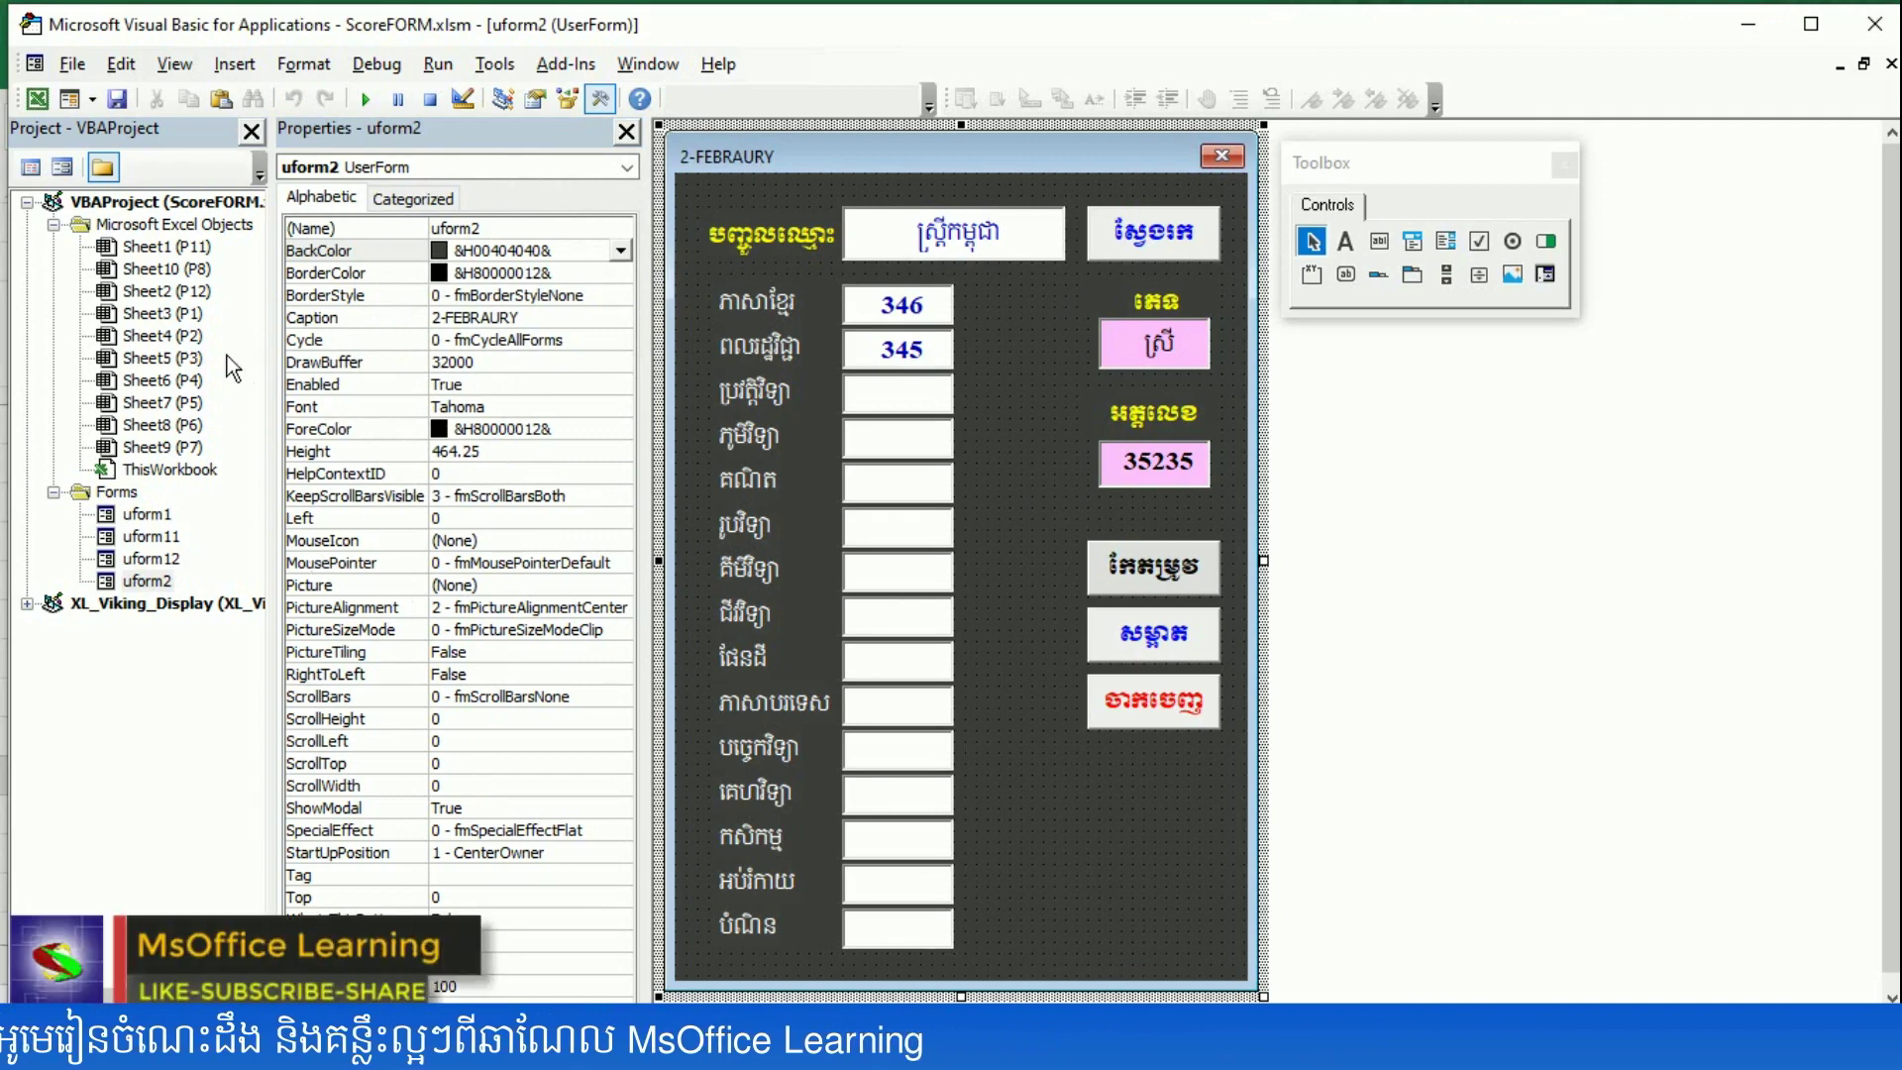
- Select worksheets Sheet3 (P1), Sheet4 (P2) and Sheet5 (P3) in the Project Explorer
click(189, 315)
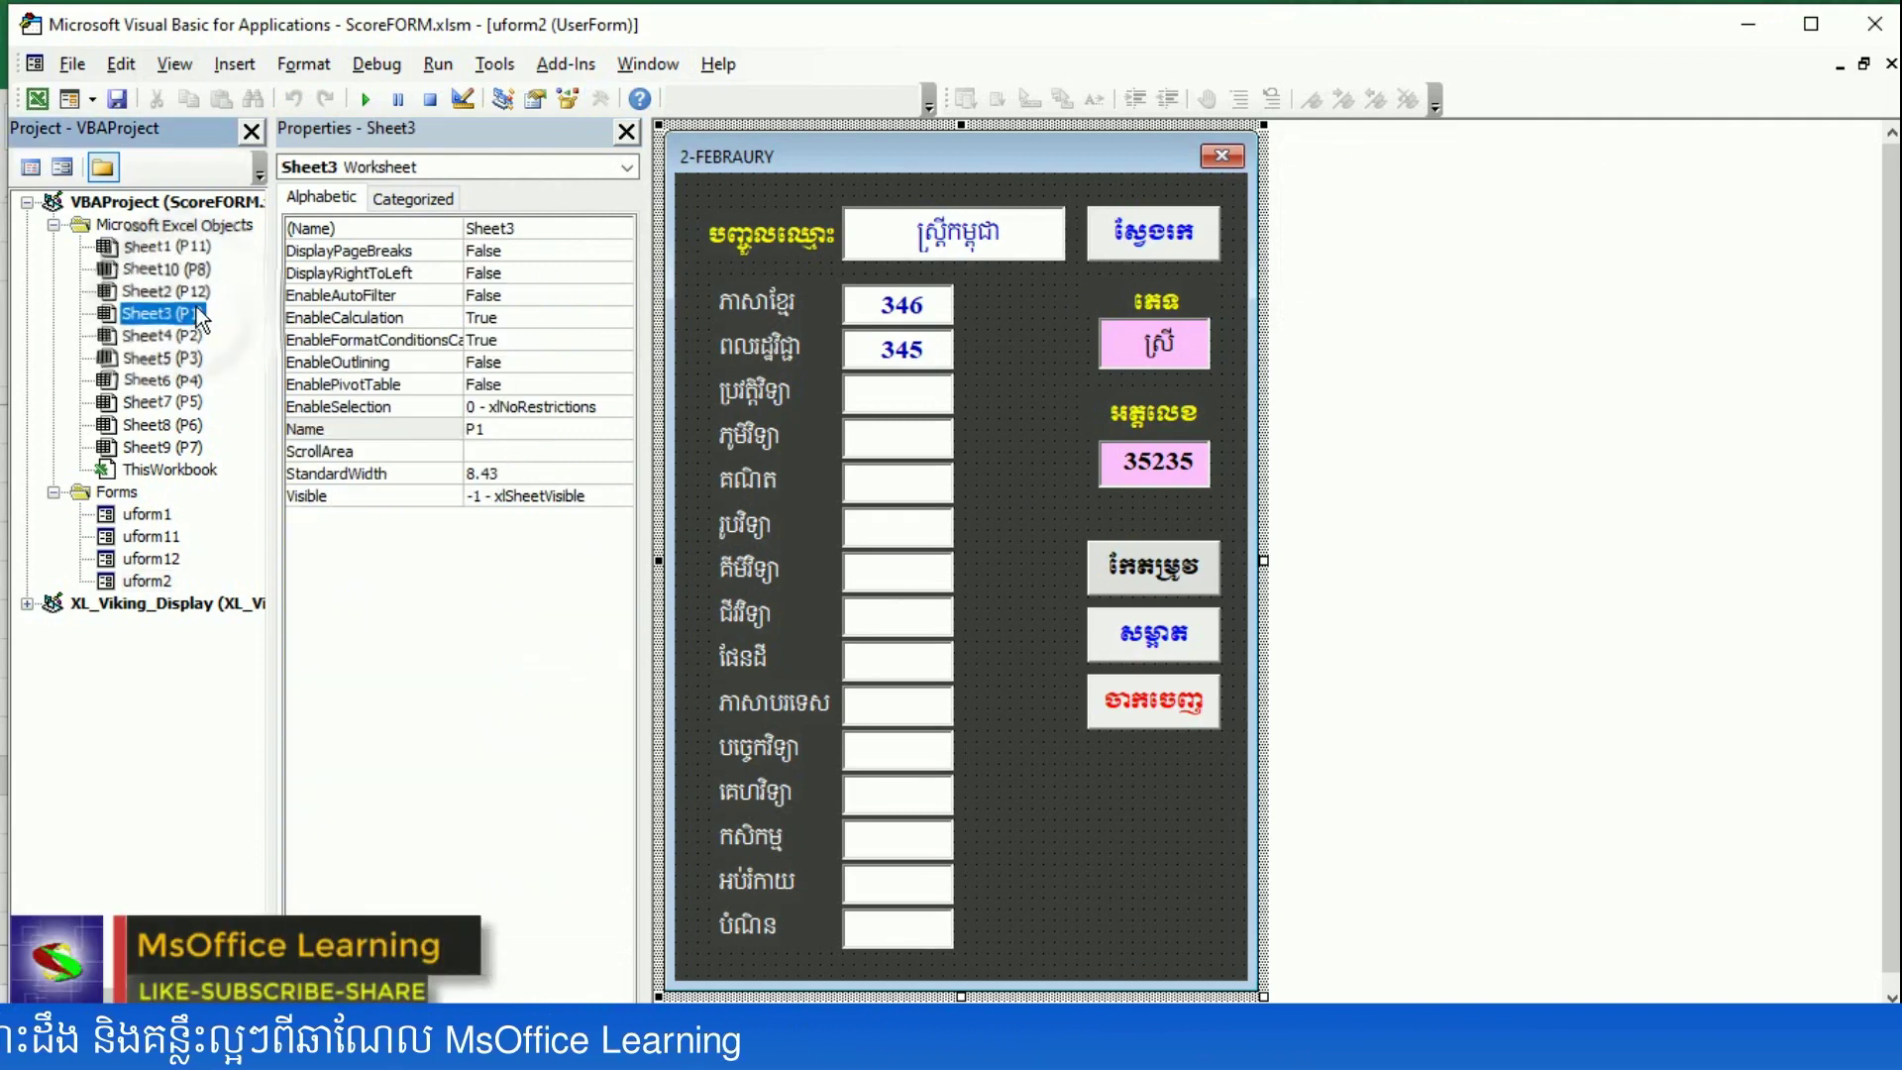
click(189, 338)
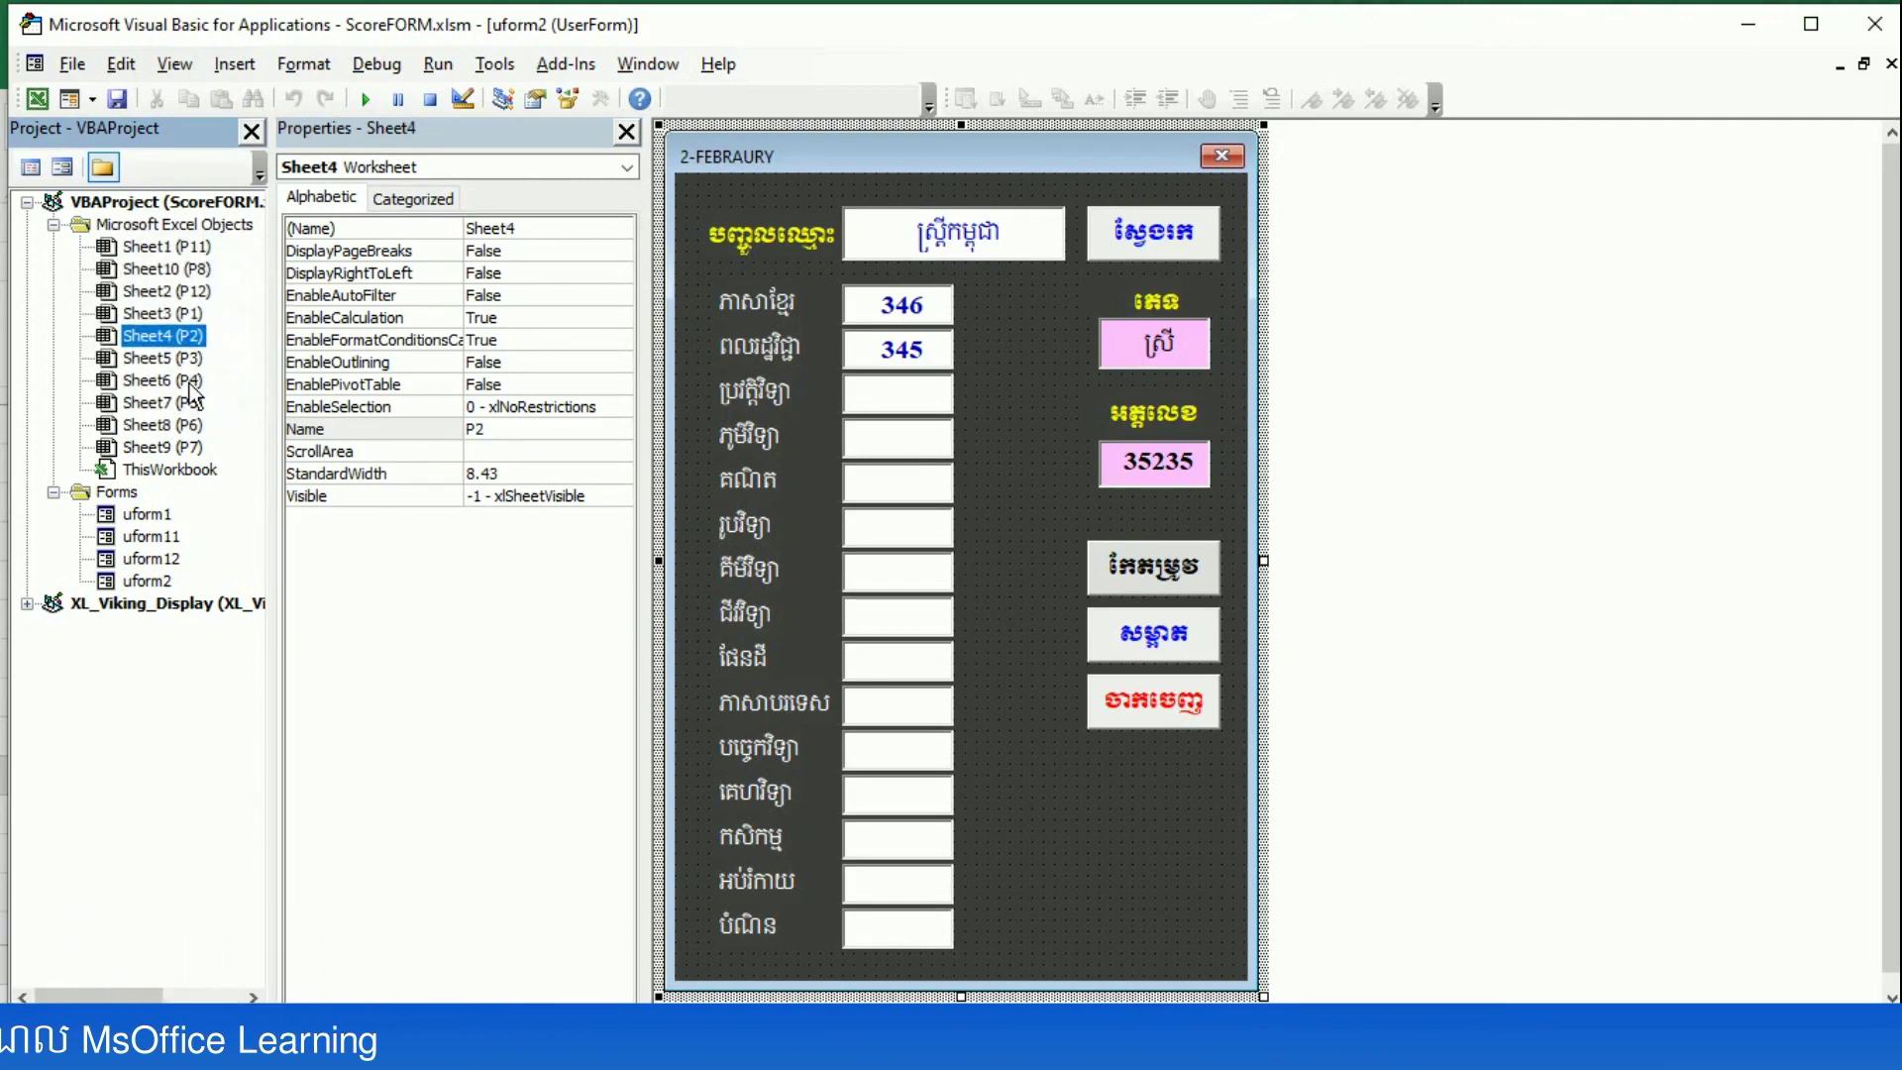
click(187, 358)
- Insert a new UserForm and name it uform3
right_click(186, 359)
mouse_move(312, 503)
click(505, 507)
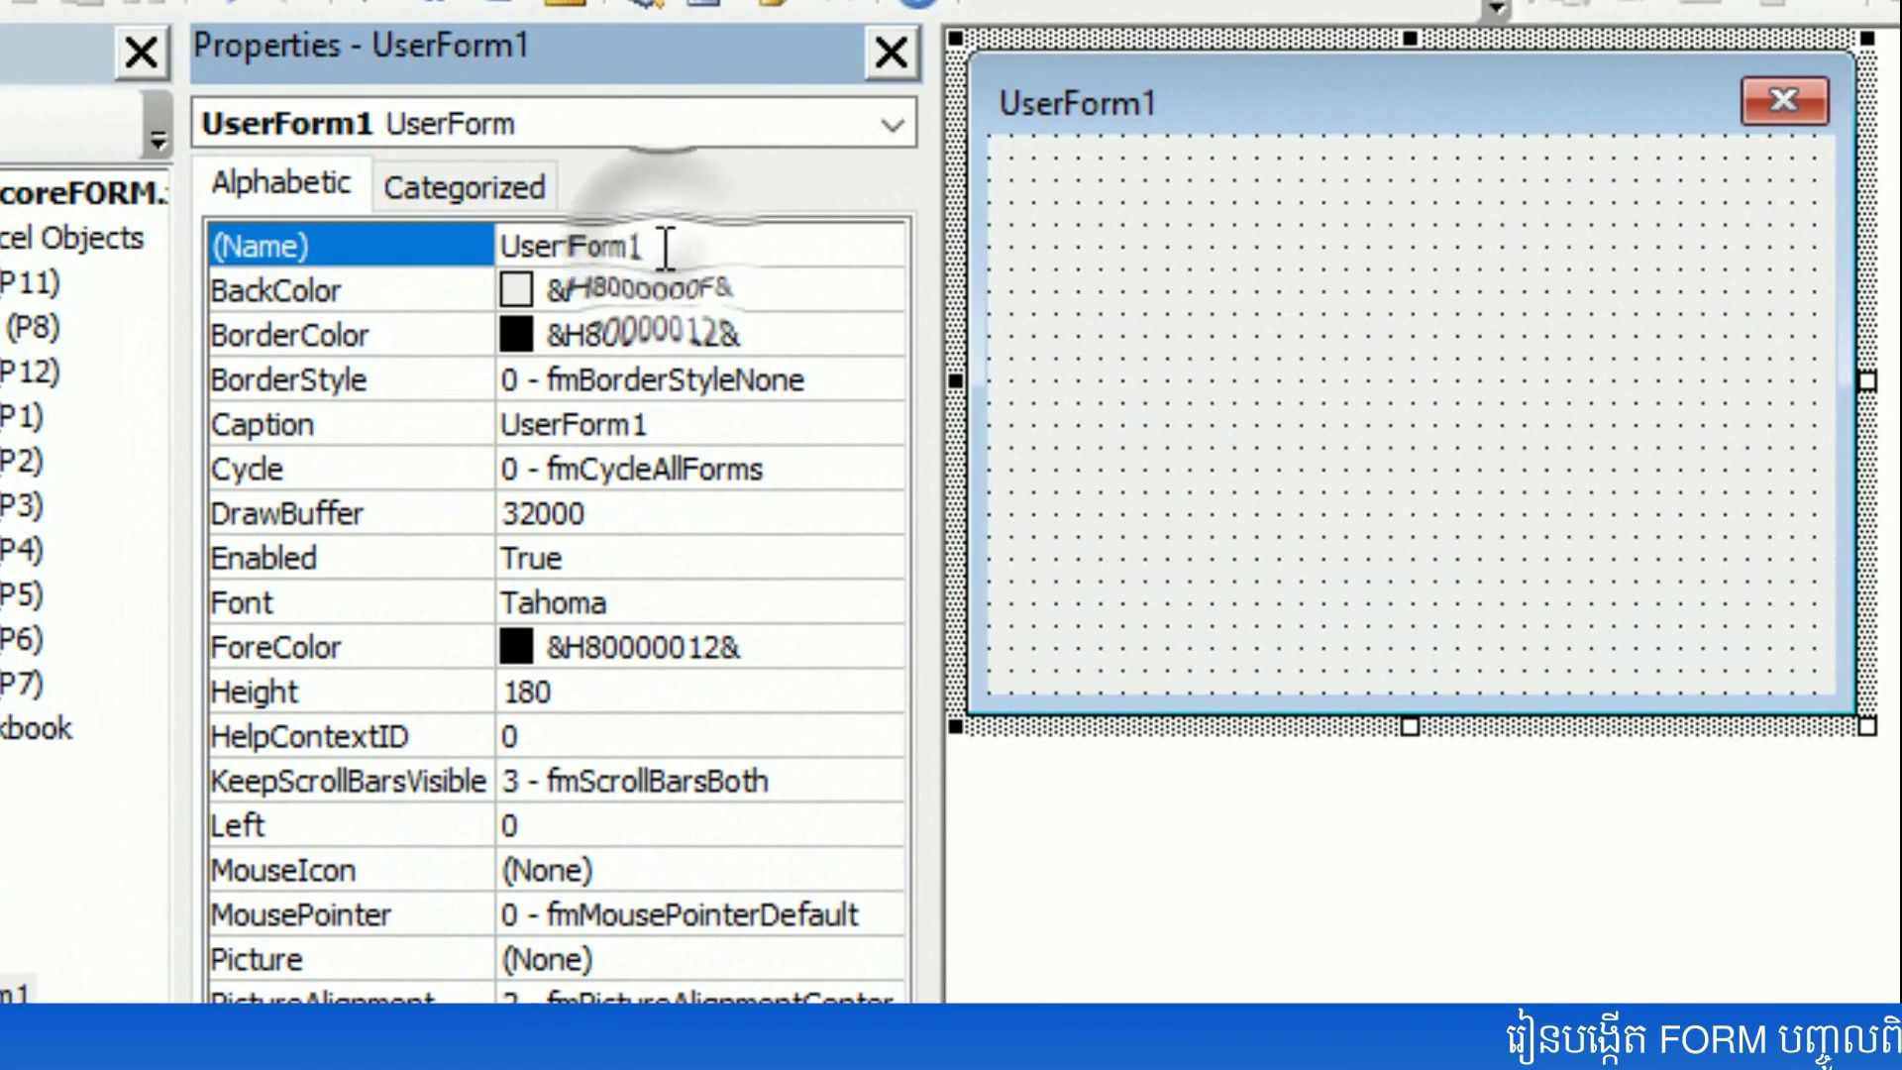
double_click(549, 238)
text(uform3)
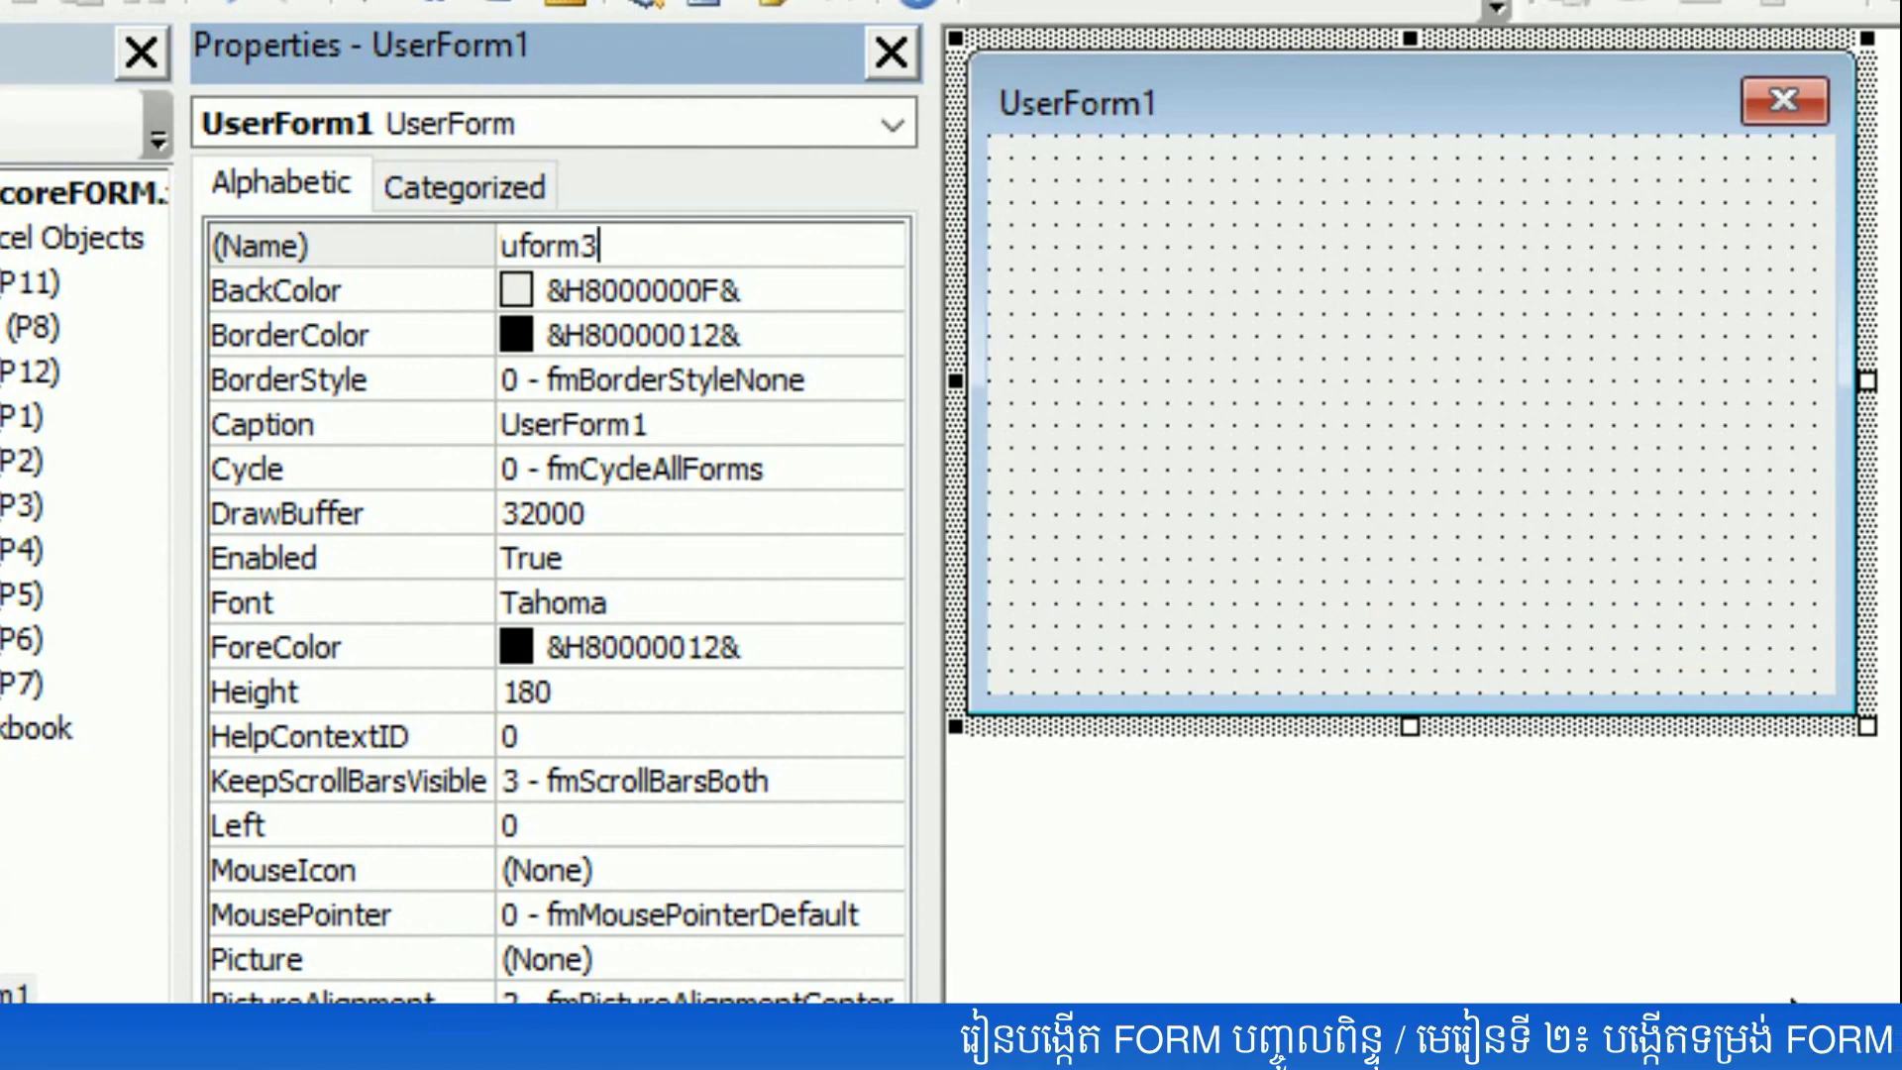
key(Return)
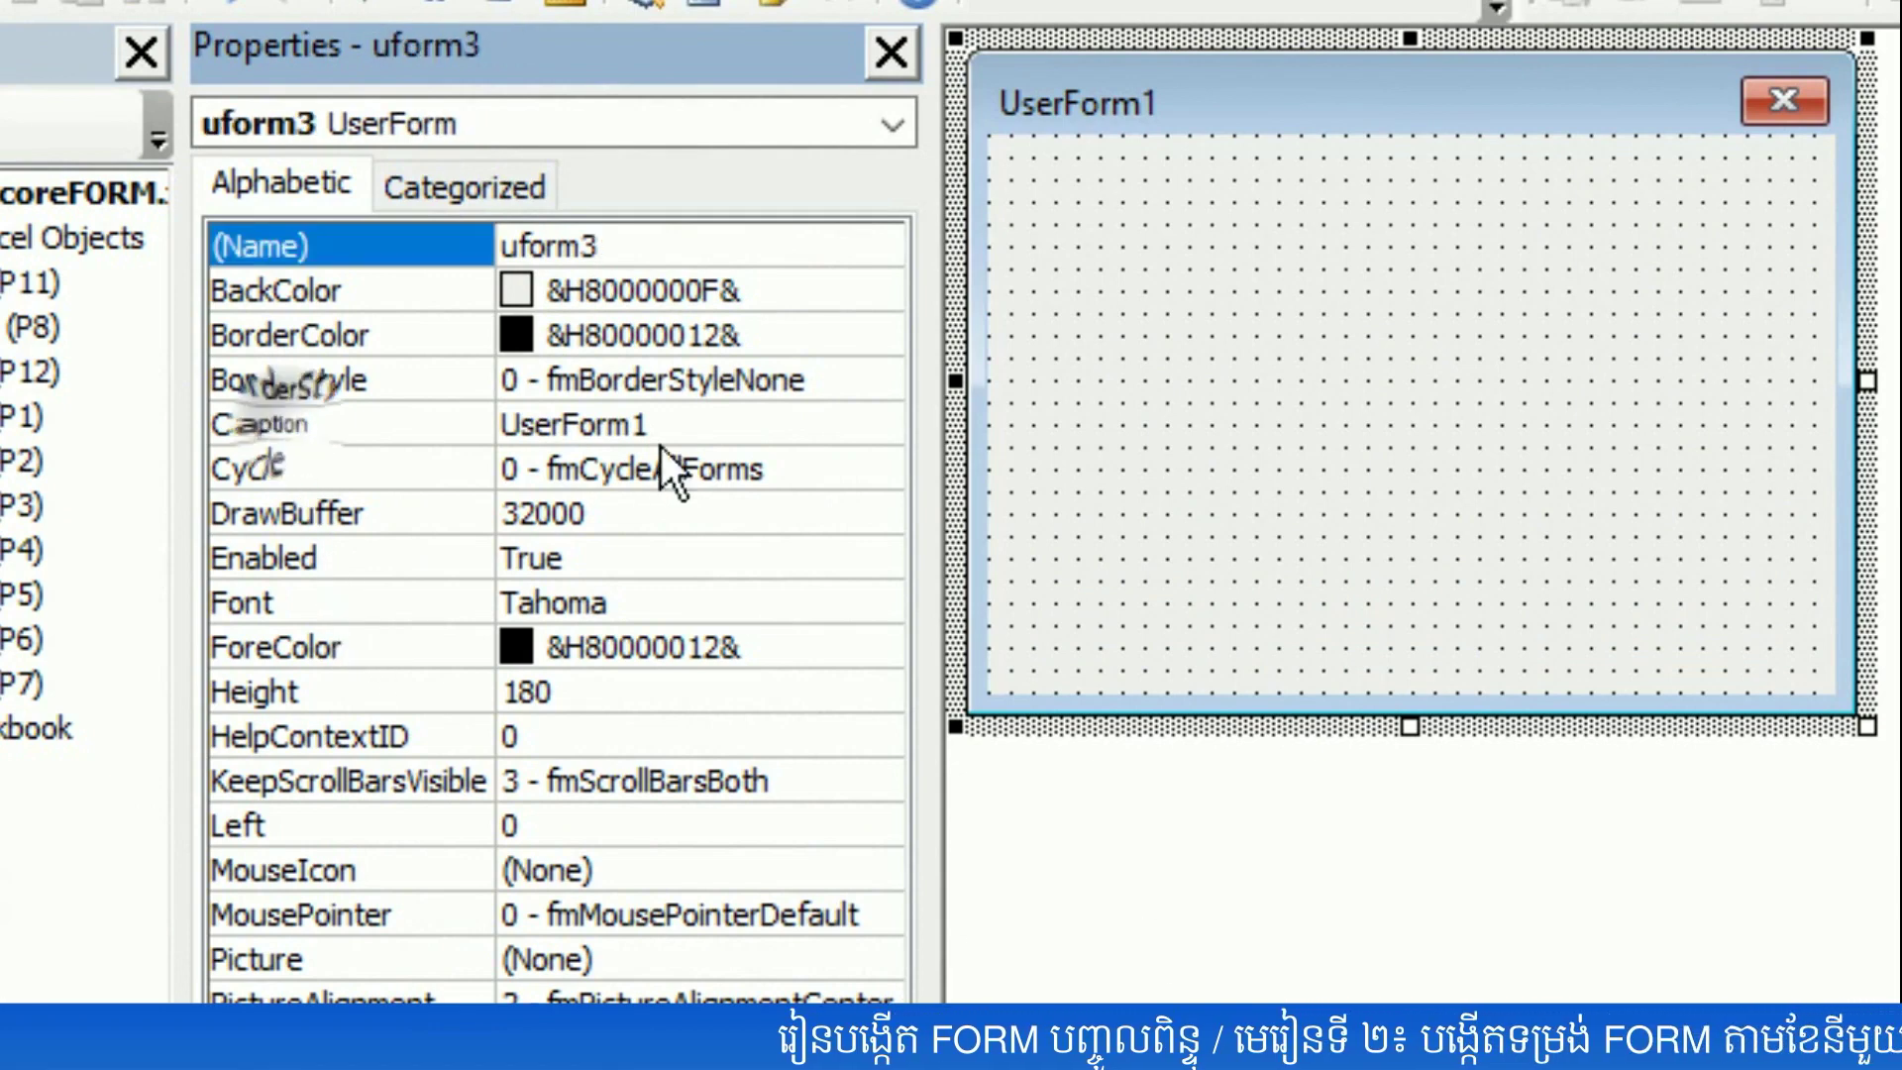
- Caption the form 3-MARCH and enlarge it to 330 by 469.5
double_click(507, 424)
text(3-)
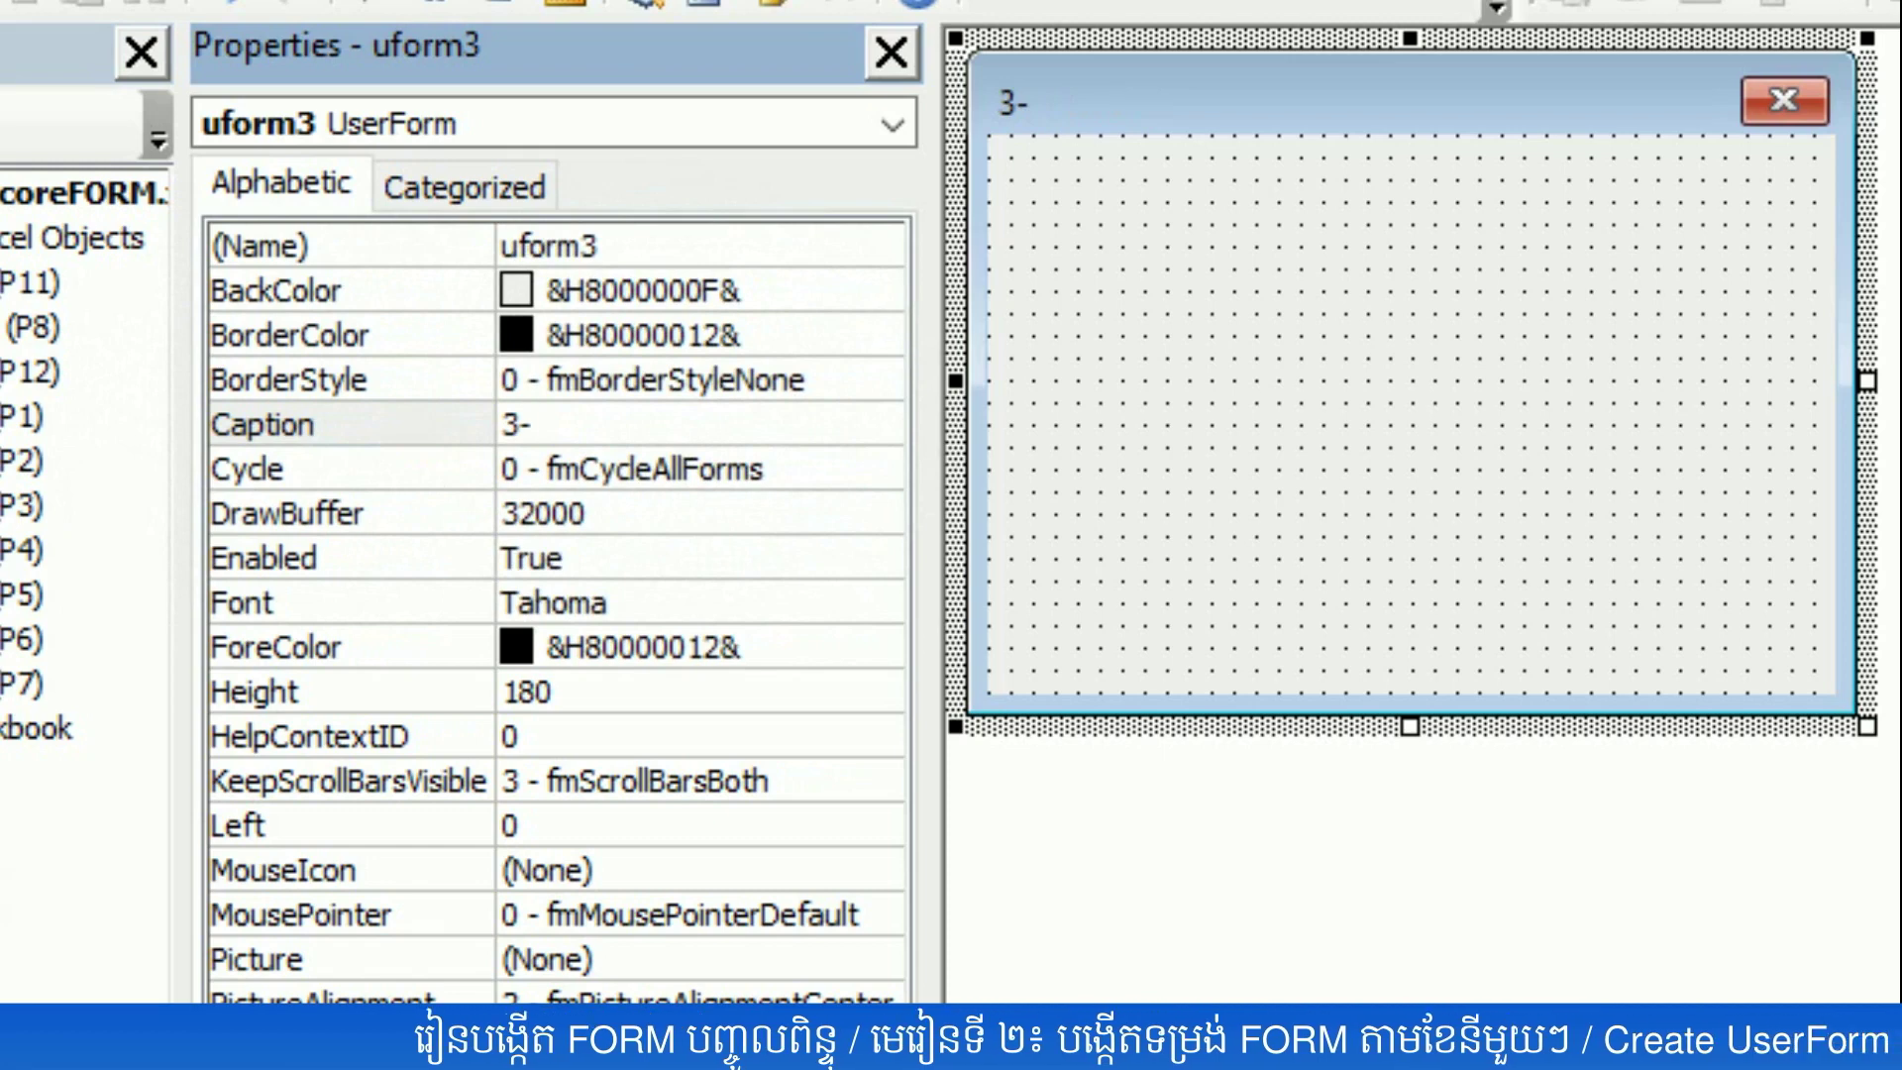
text(MARCH)
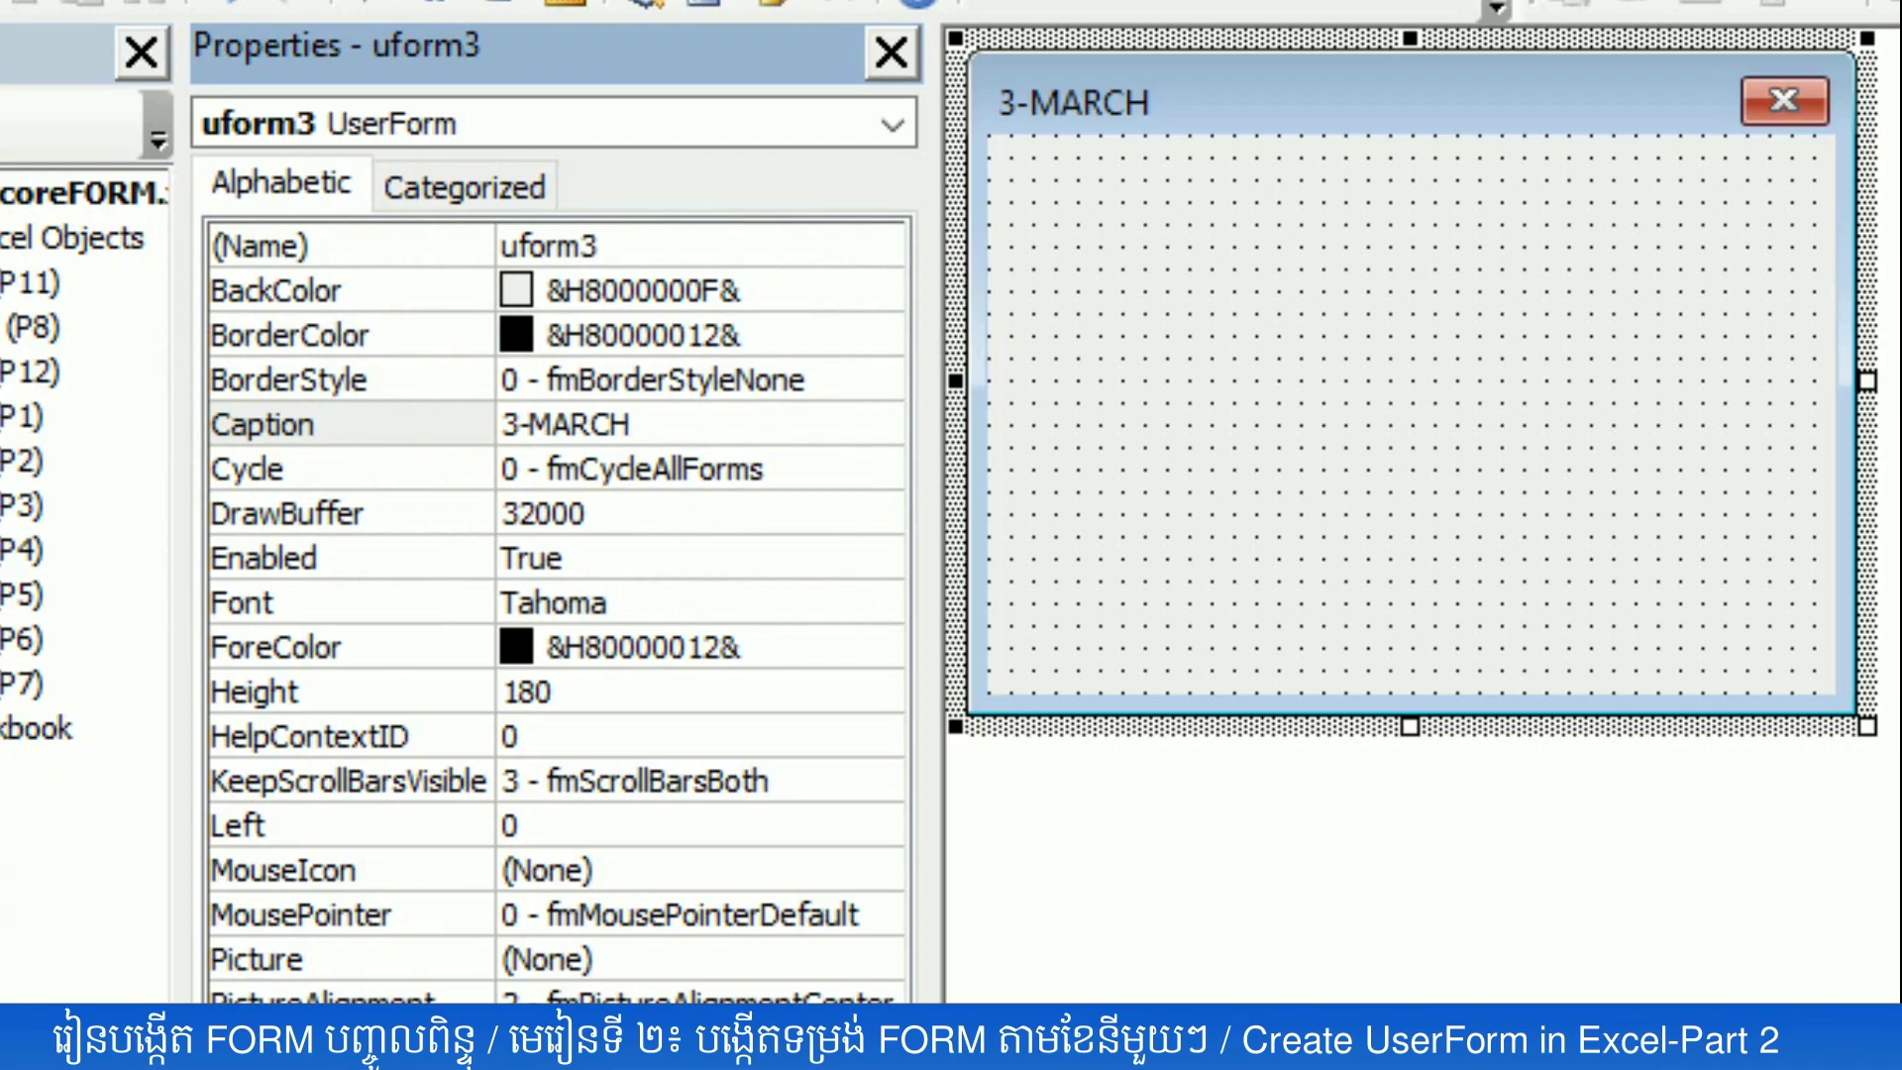
key(Return)
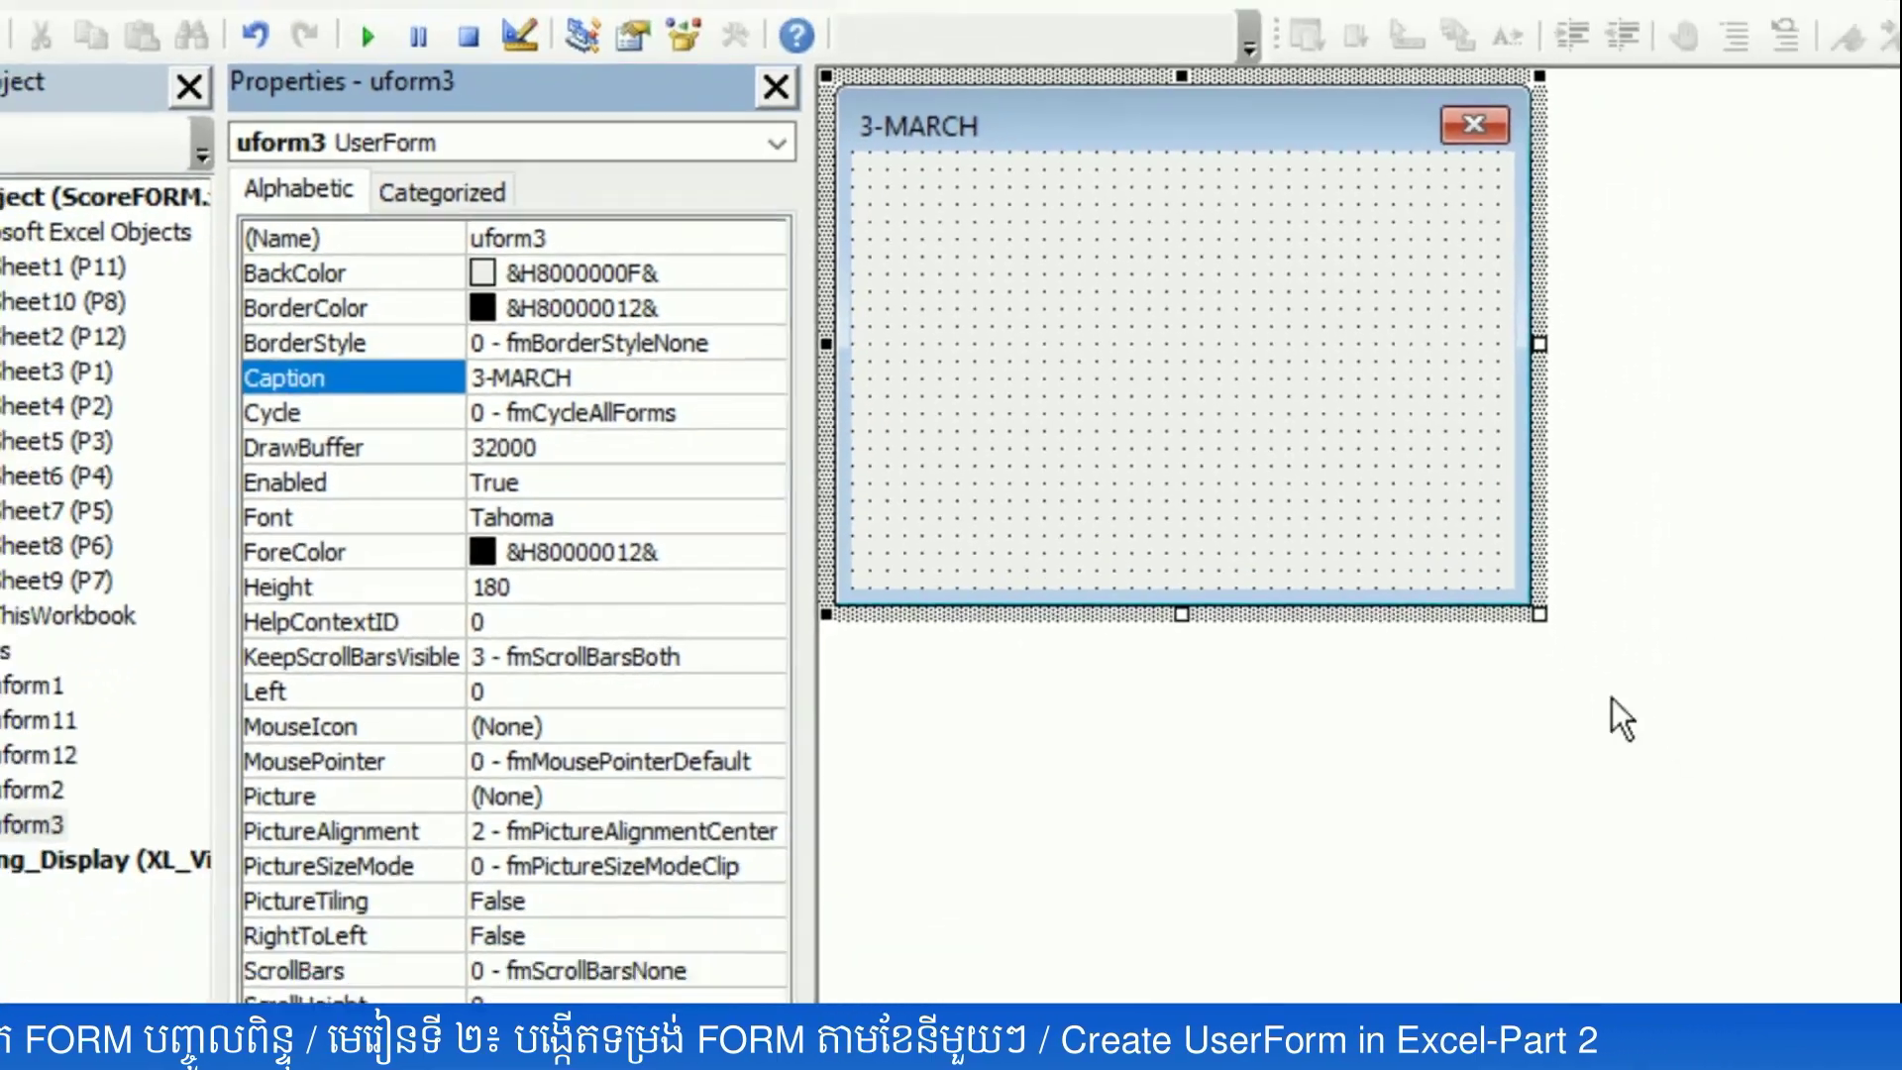
drag(1127, 468, 1281, 1001)
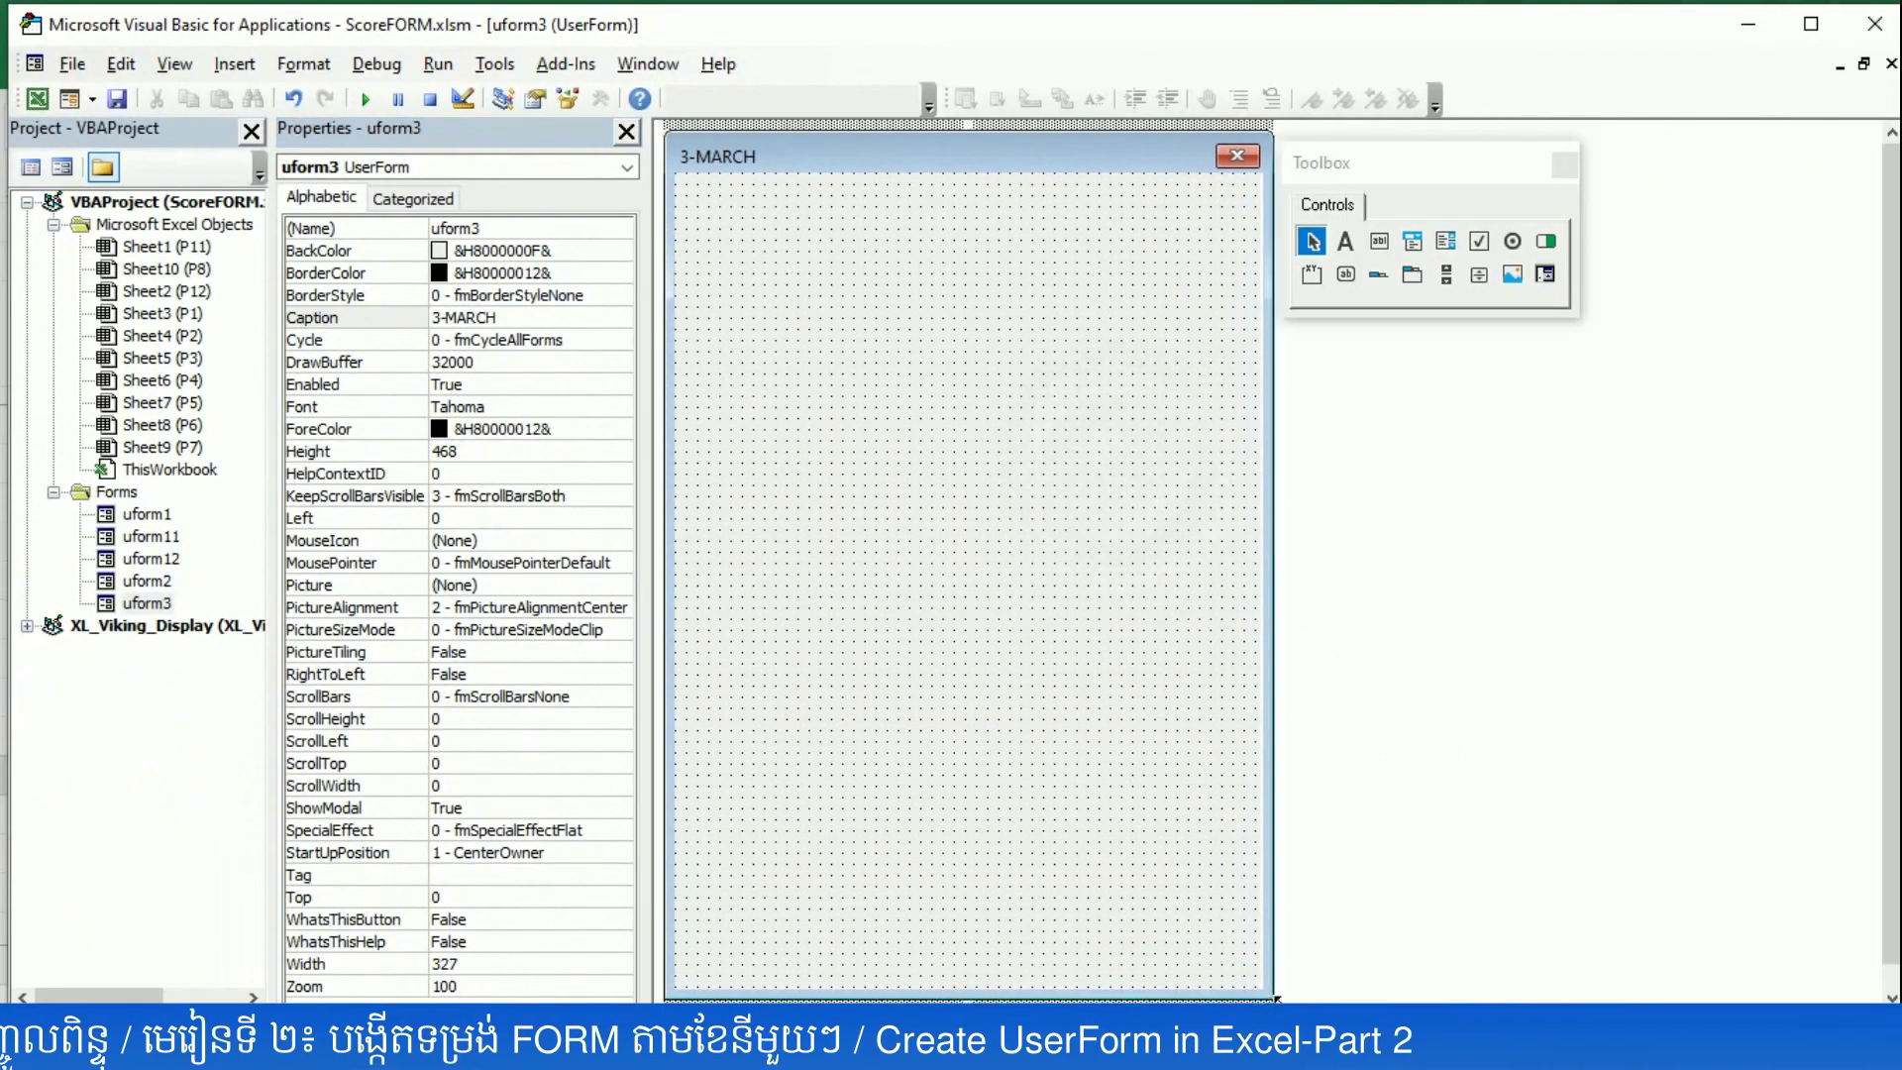
- Paste the score-entry controls onto uform3 and narrow the form to fit them
right_click(841, 243)
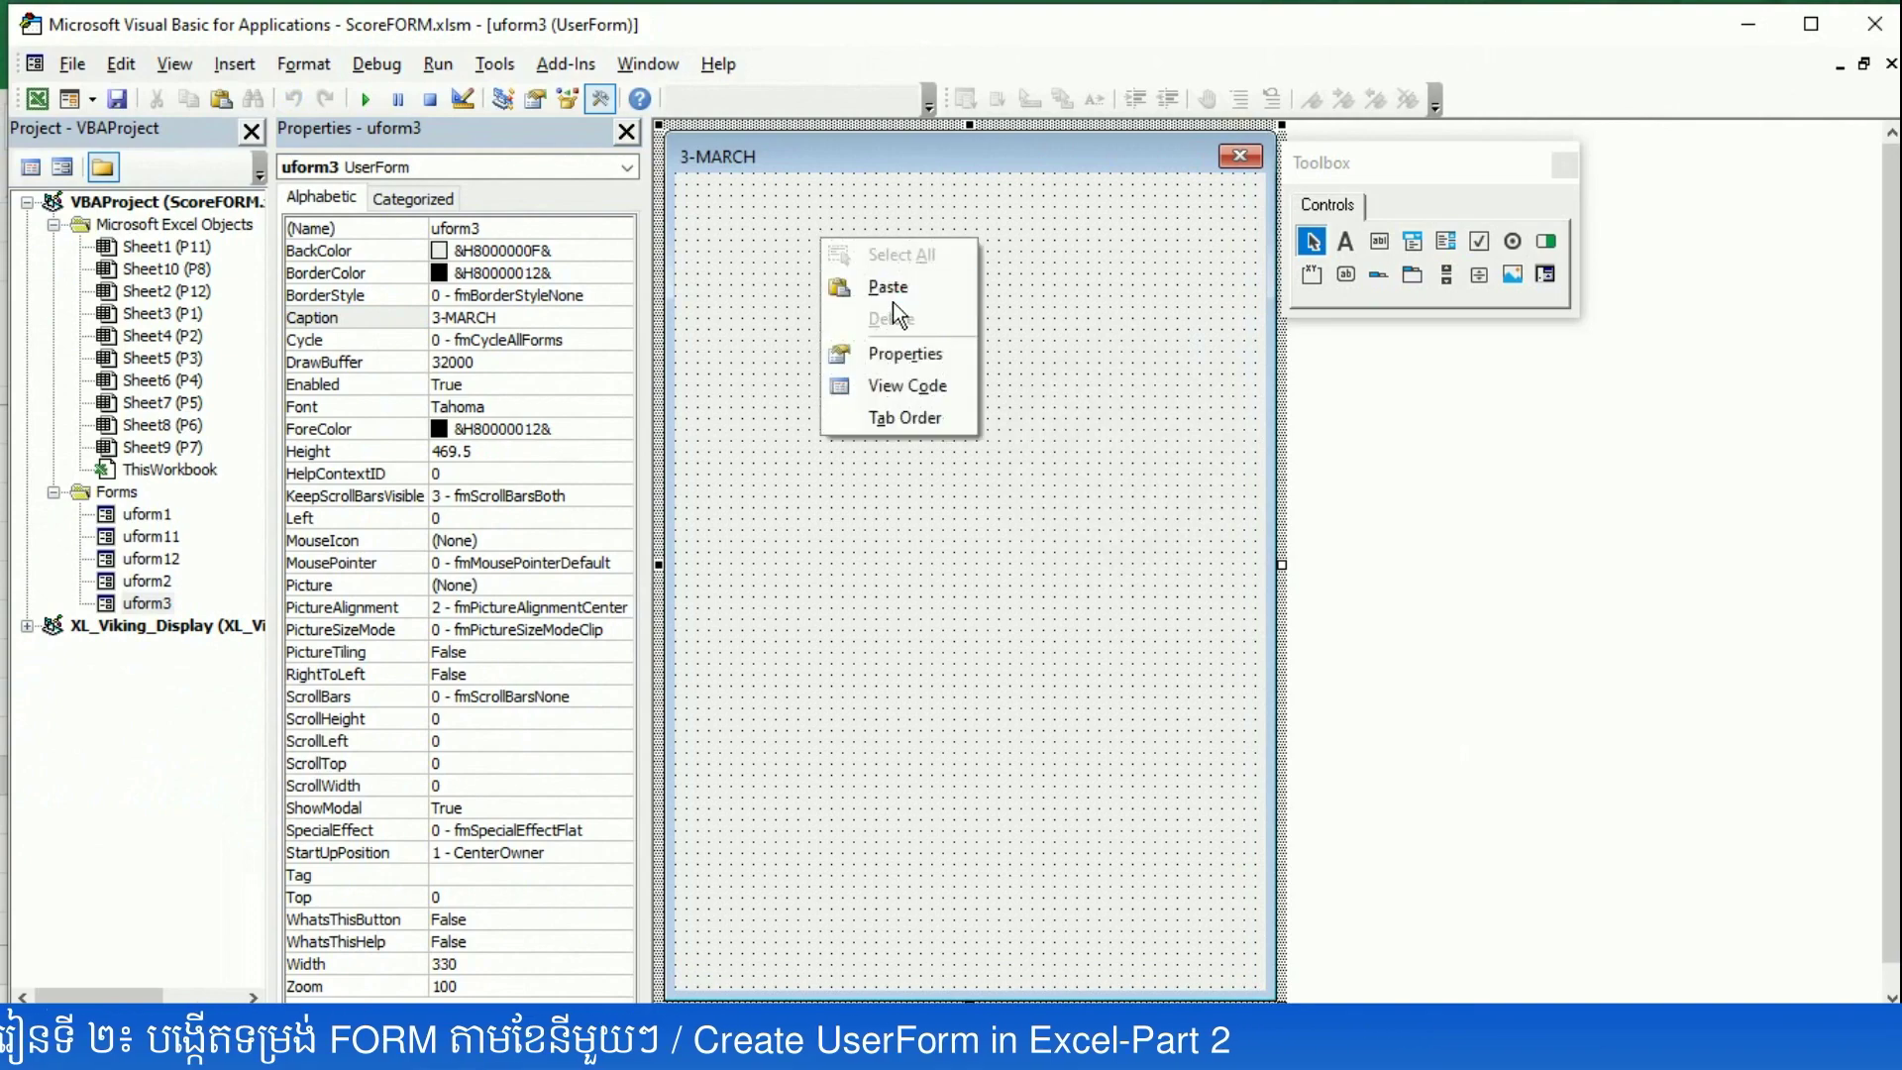
click(891, 292)
click(1245, 511)
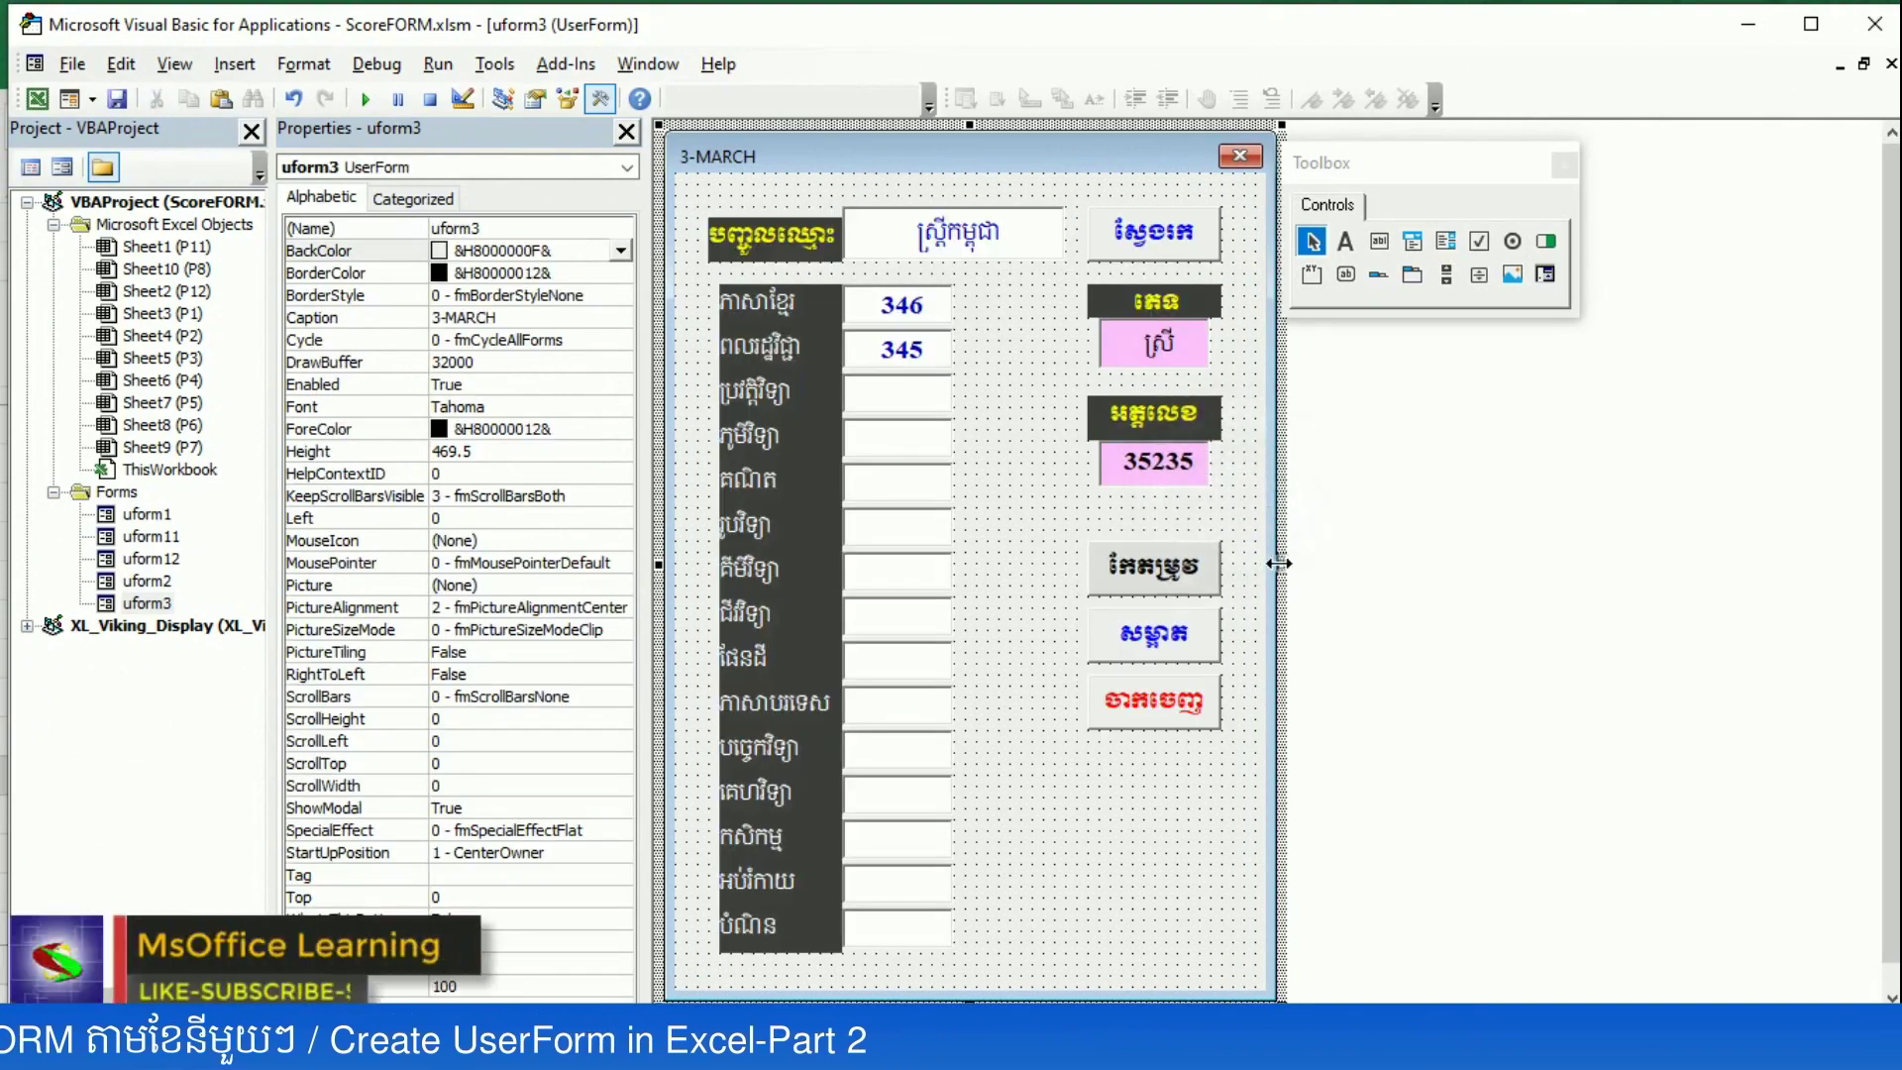
drag(1282, 565, 1259, 565)
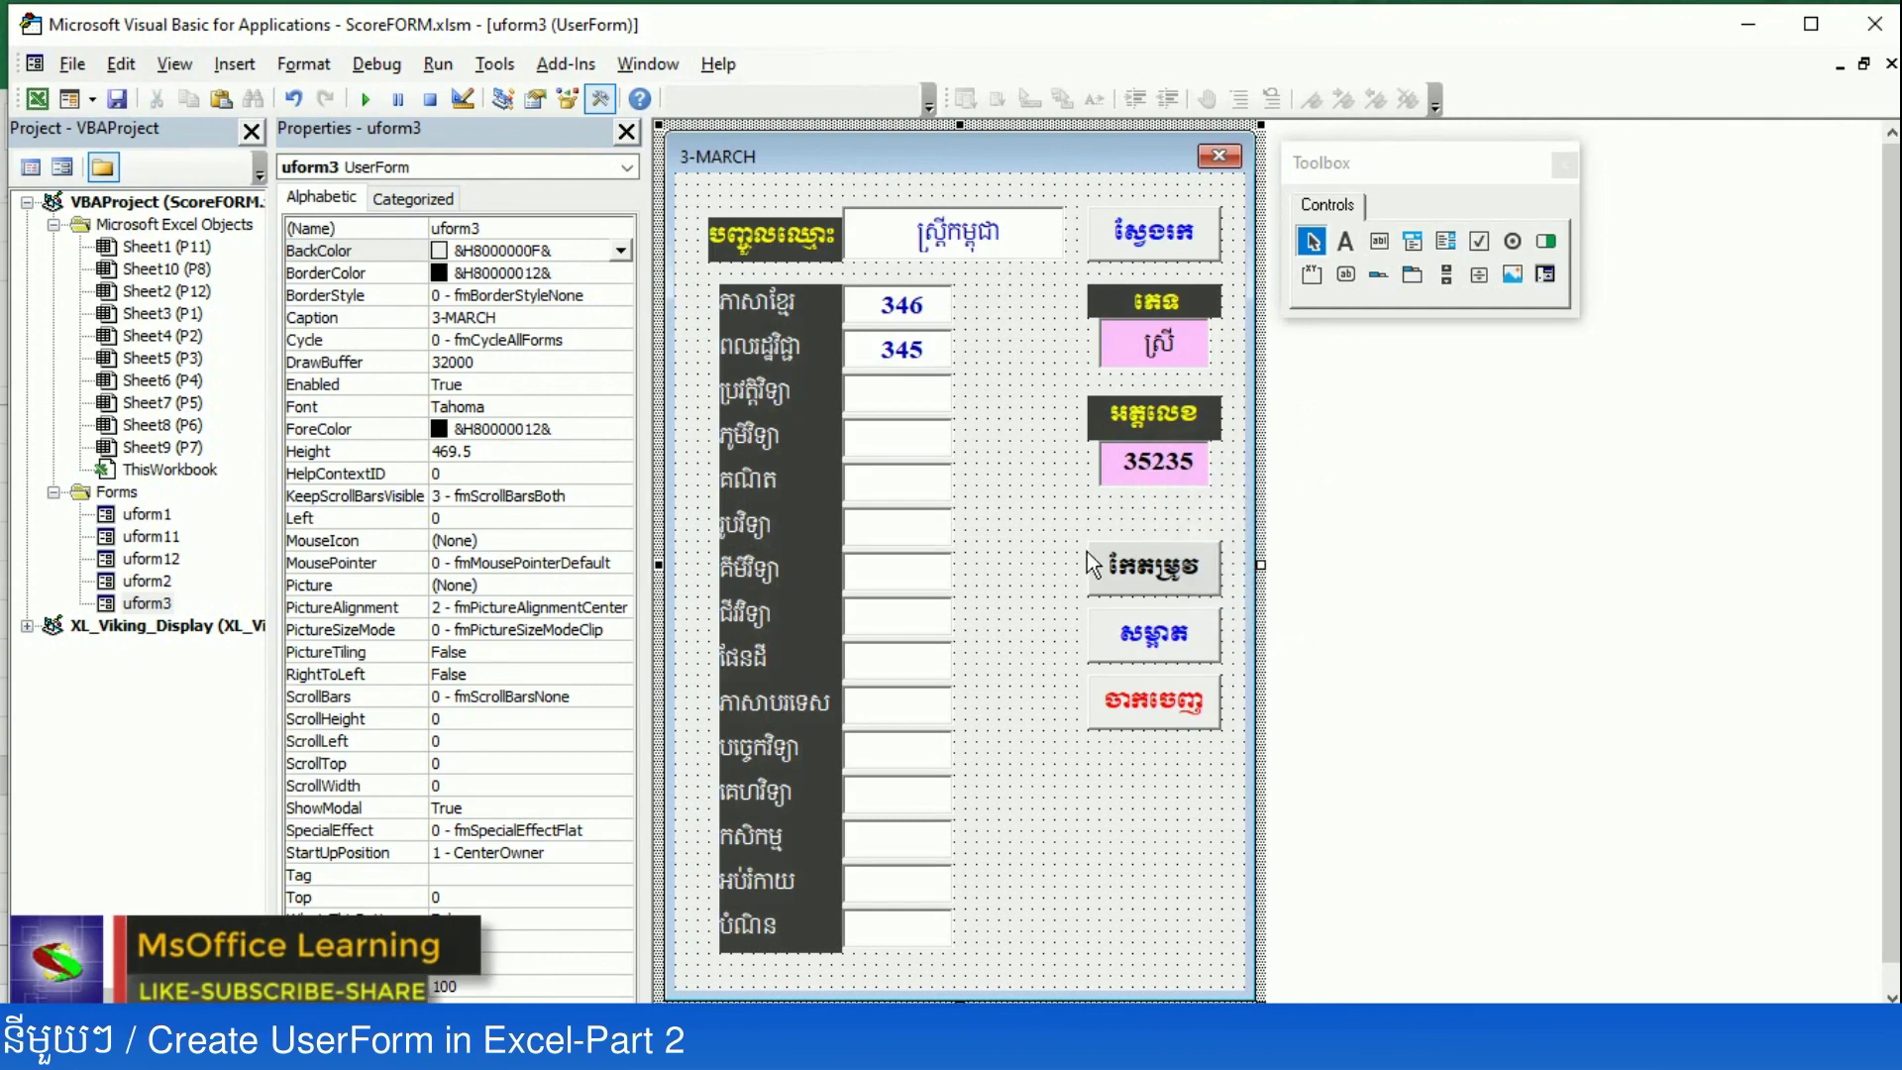
click(967, 636)
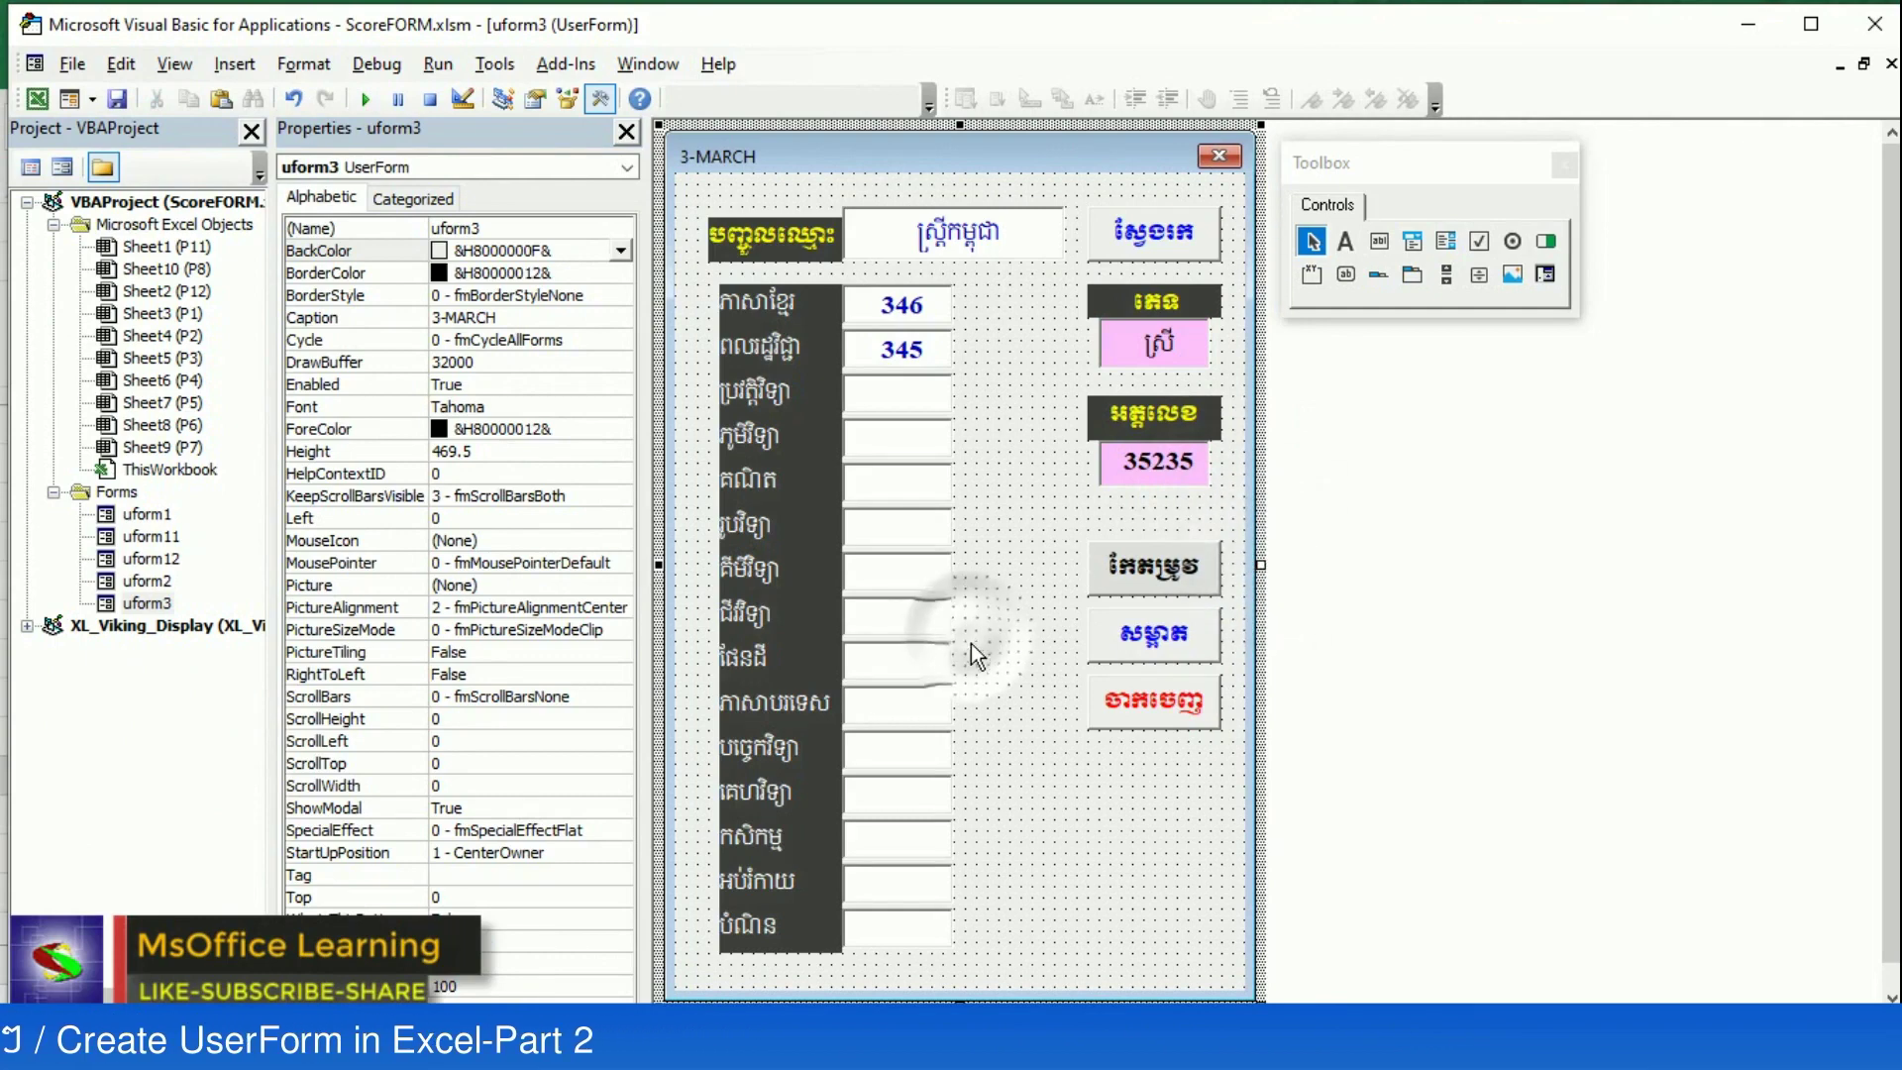
right_click(1110, 909)
- Set uform3's background to palette dark grey &H00404040&
click(1024, 747)
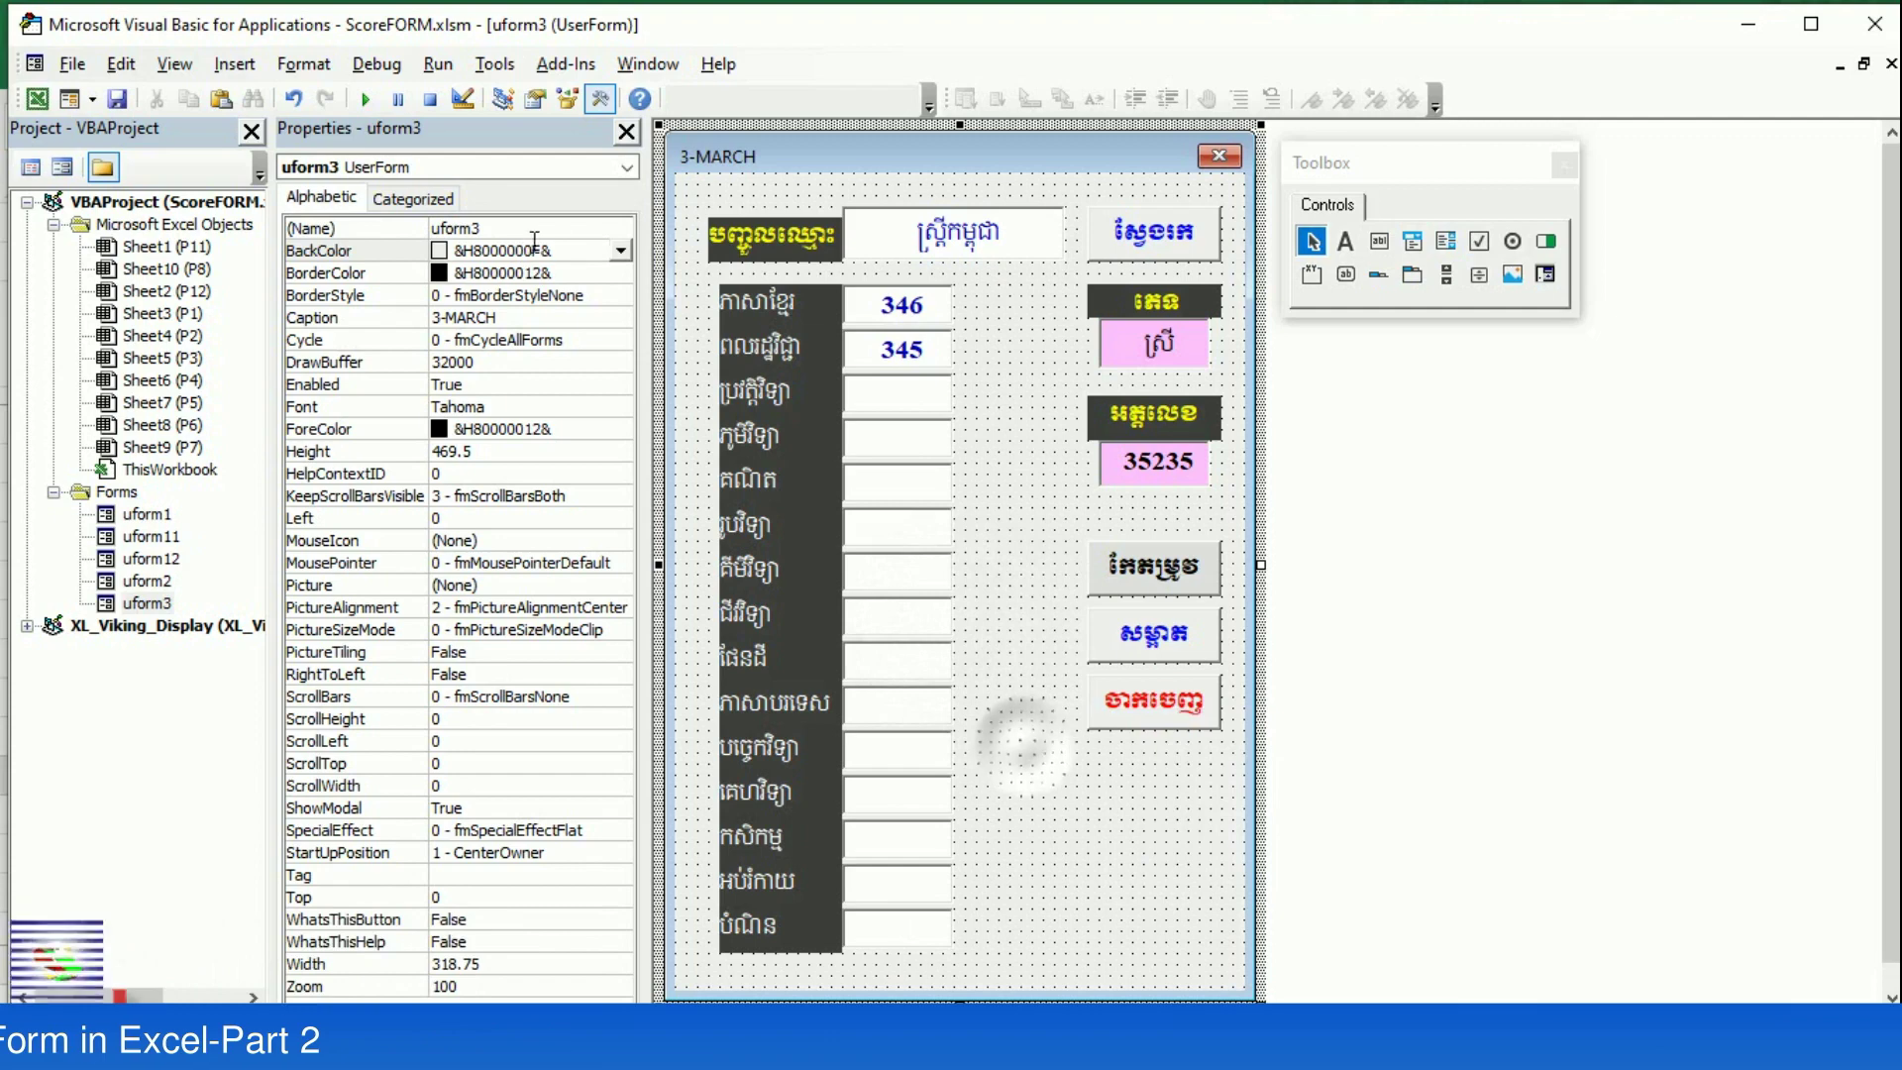
click(621, 250)
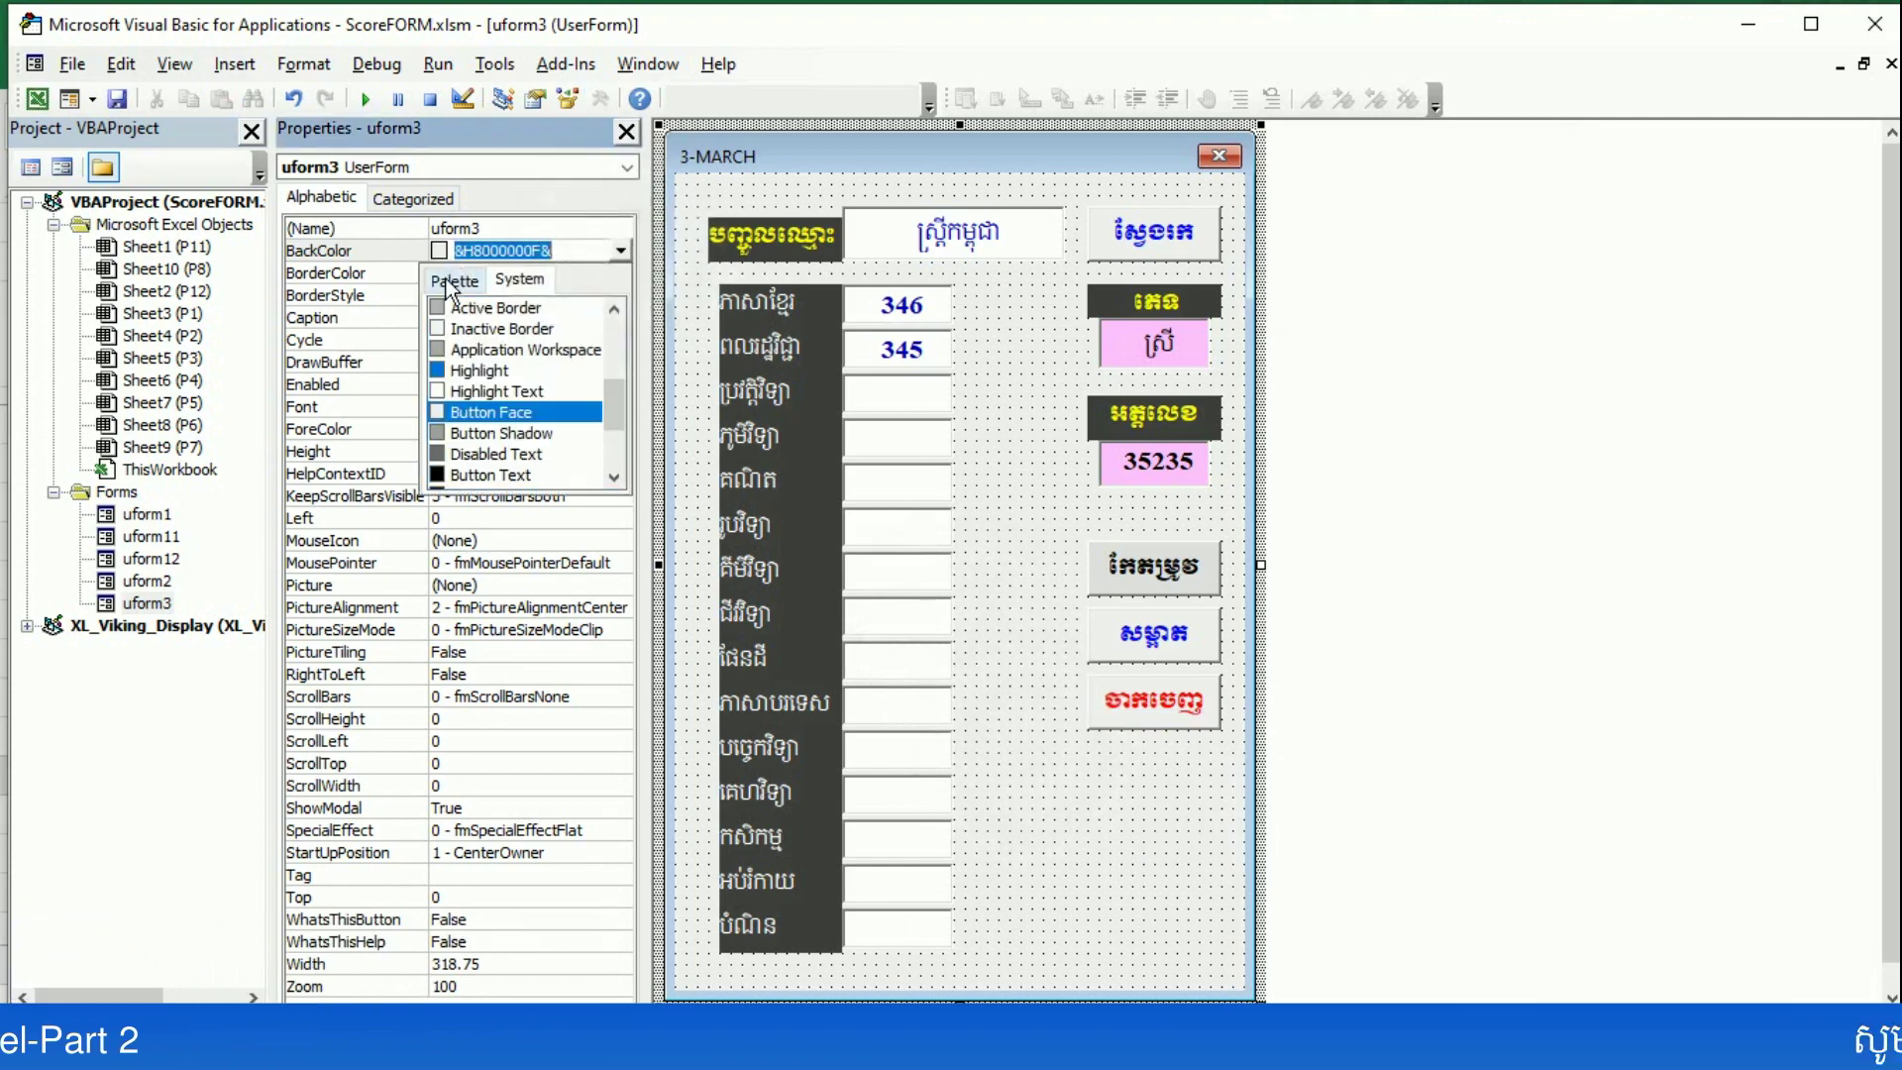
click(454, 280)
click(440, 401)
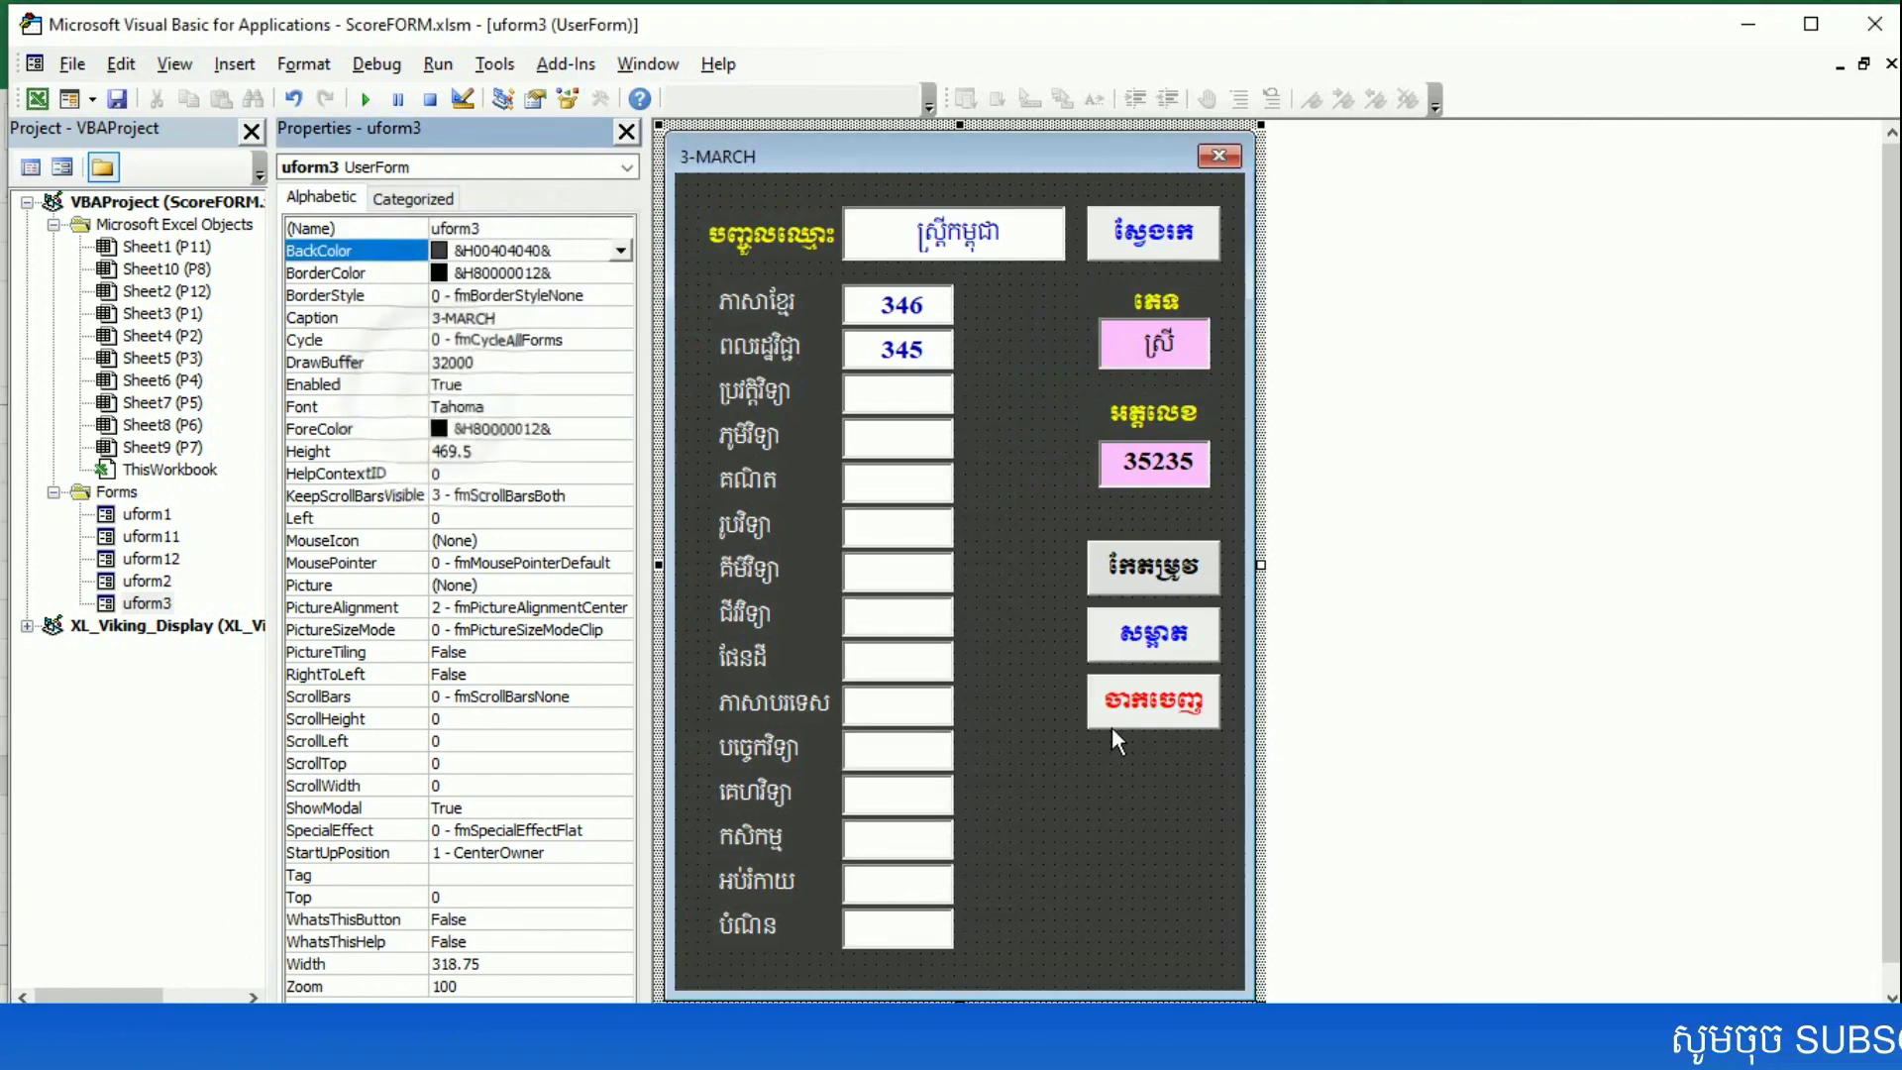
click(1111, 727)
click(1038, 810)
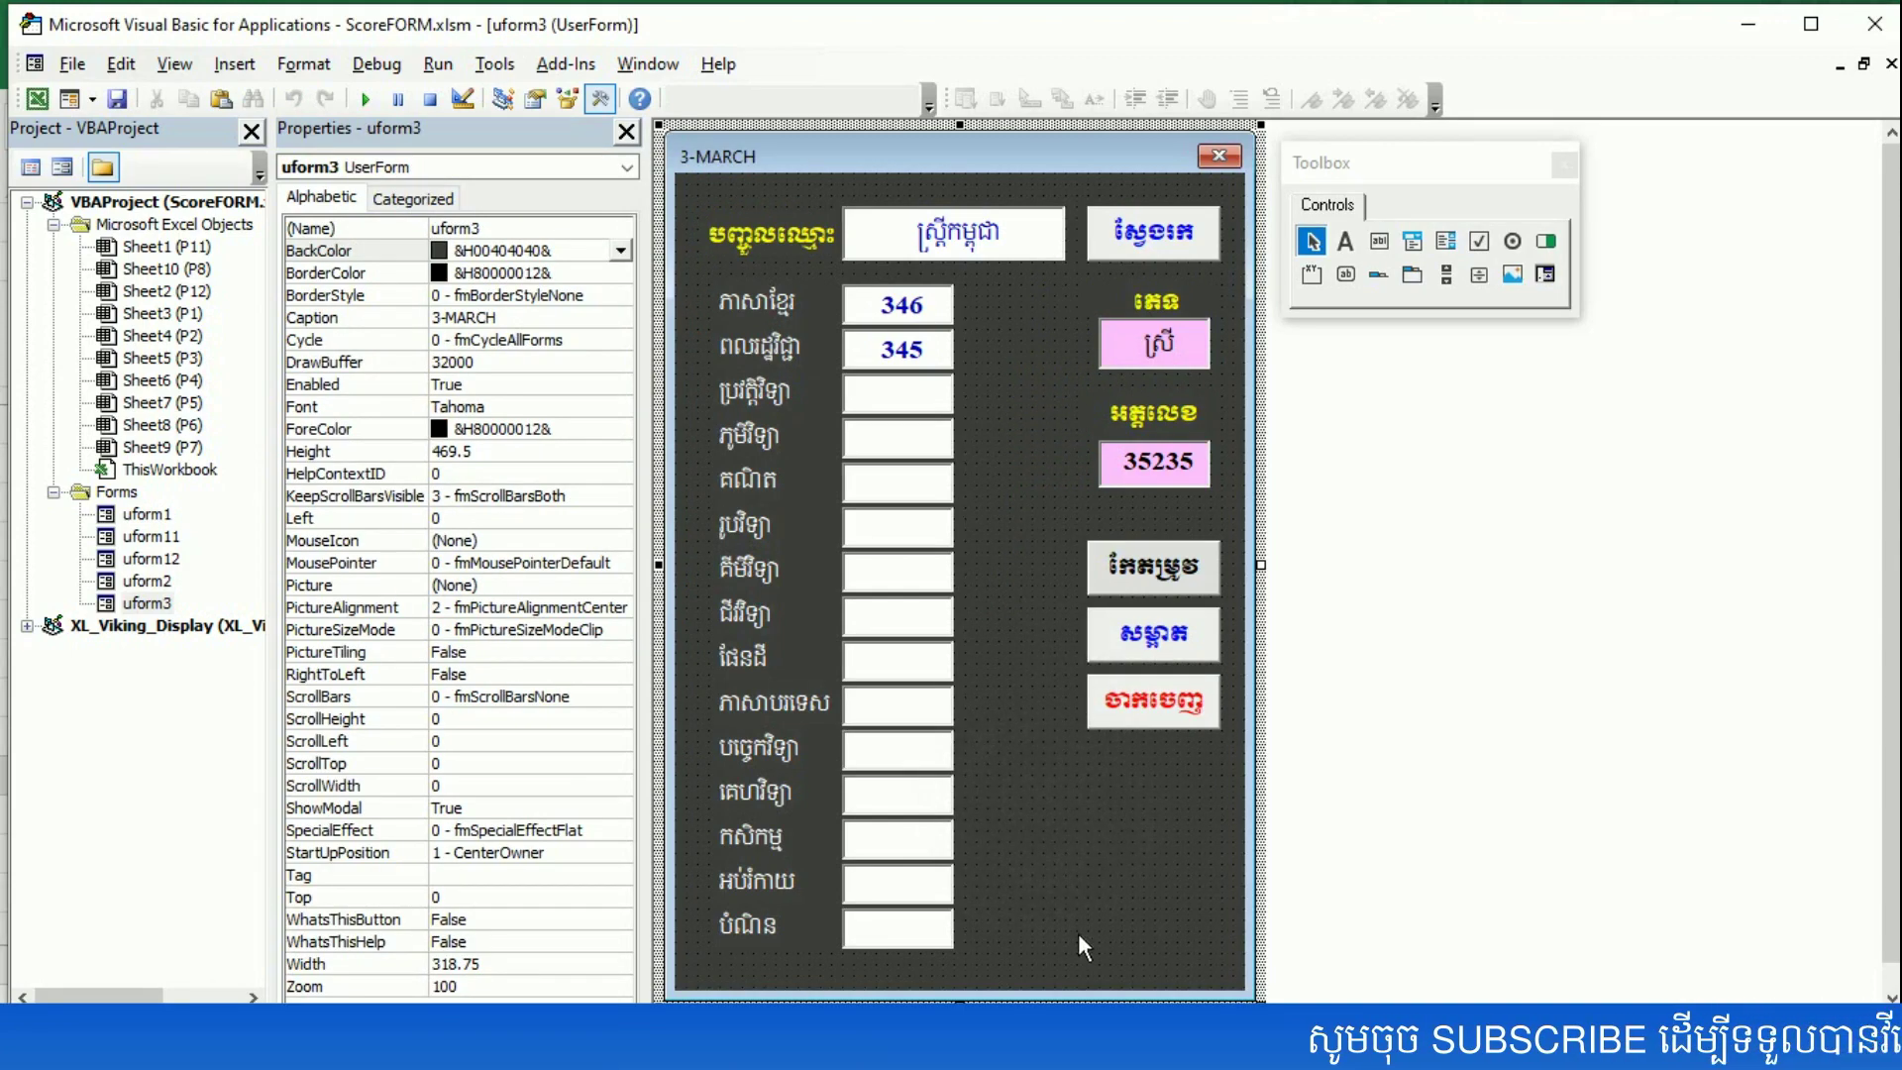
- Shift all the controls slightly left and run the 3-MARCH form to test it
drag(1219, 978, 668, 172)
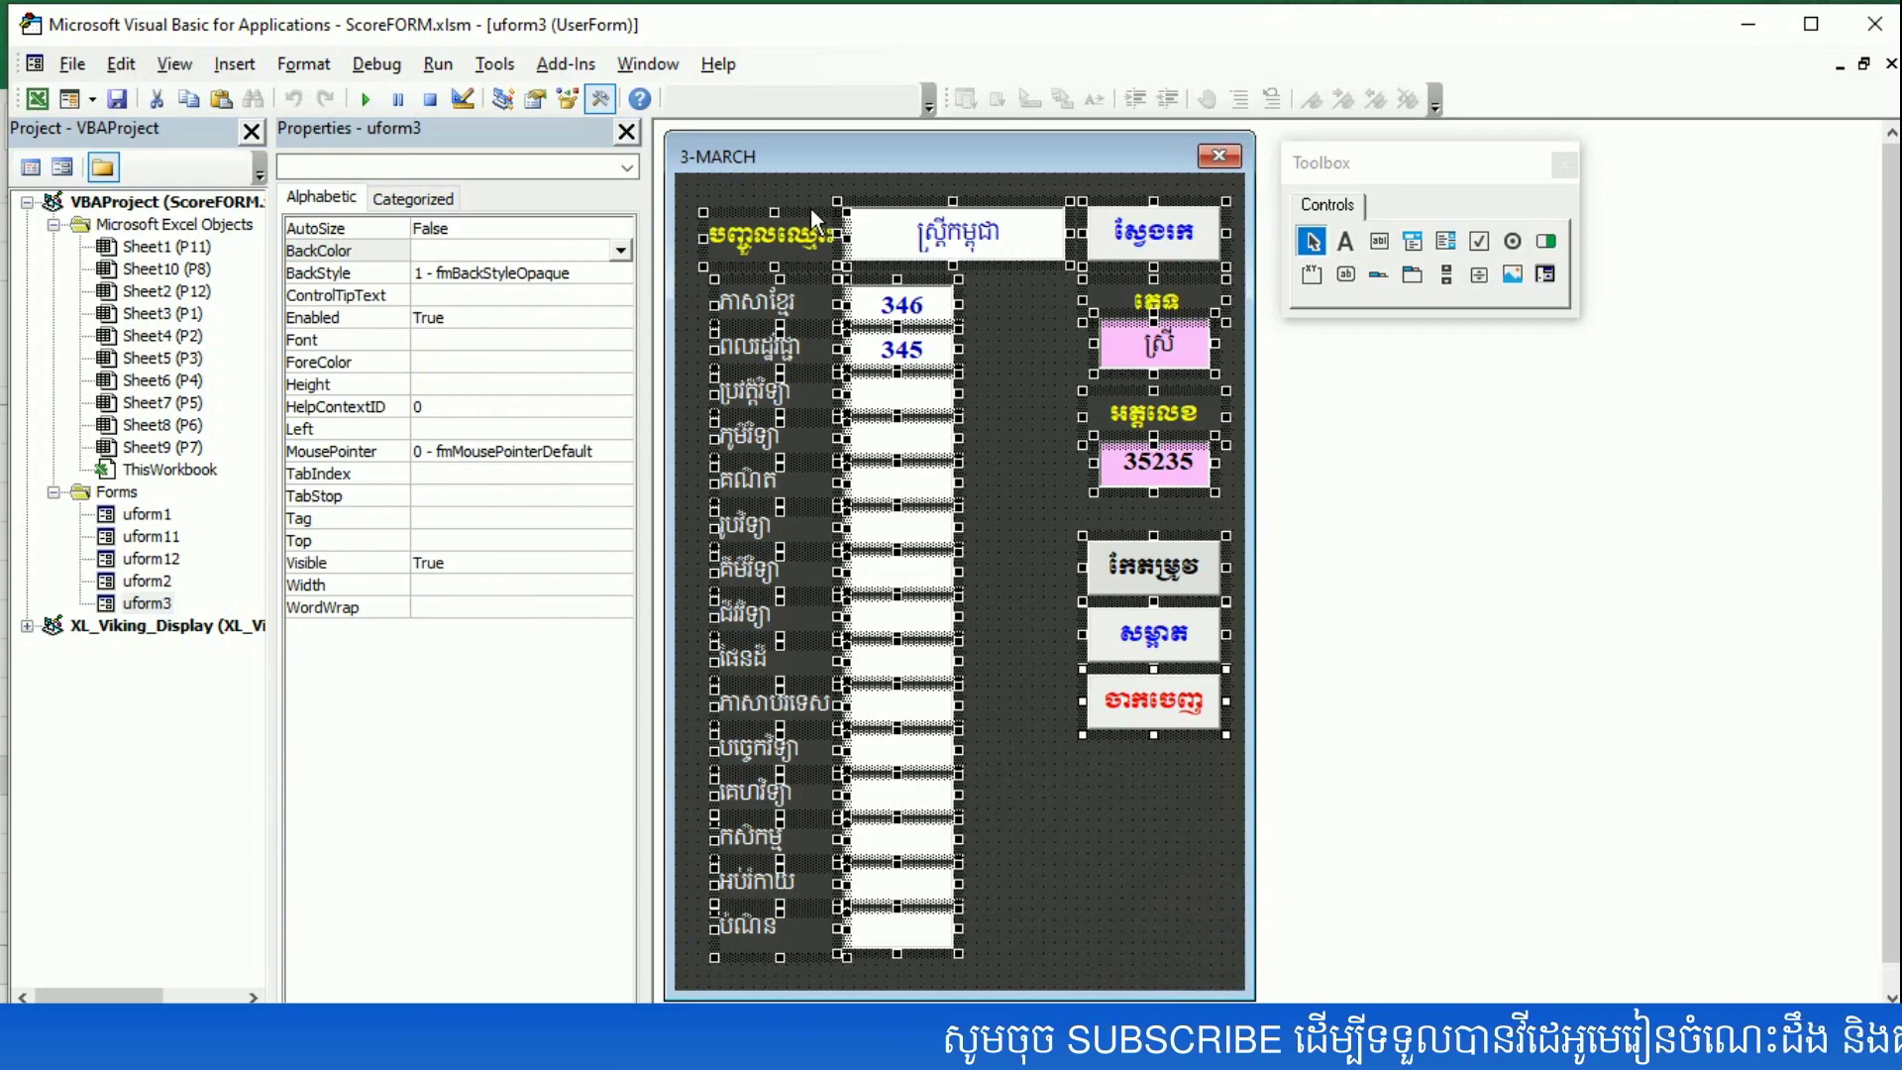
drag(810, 206, 796, 216)
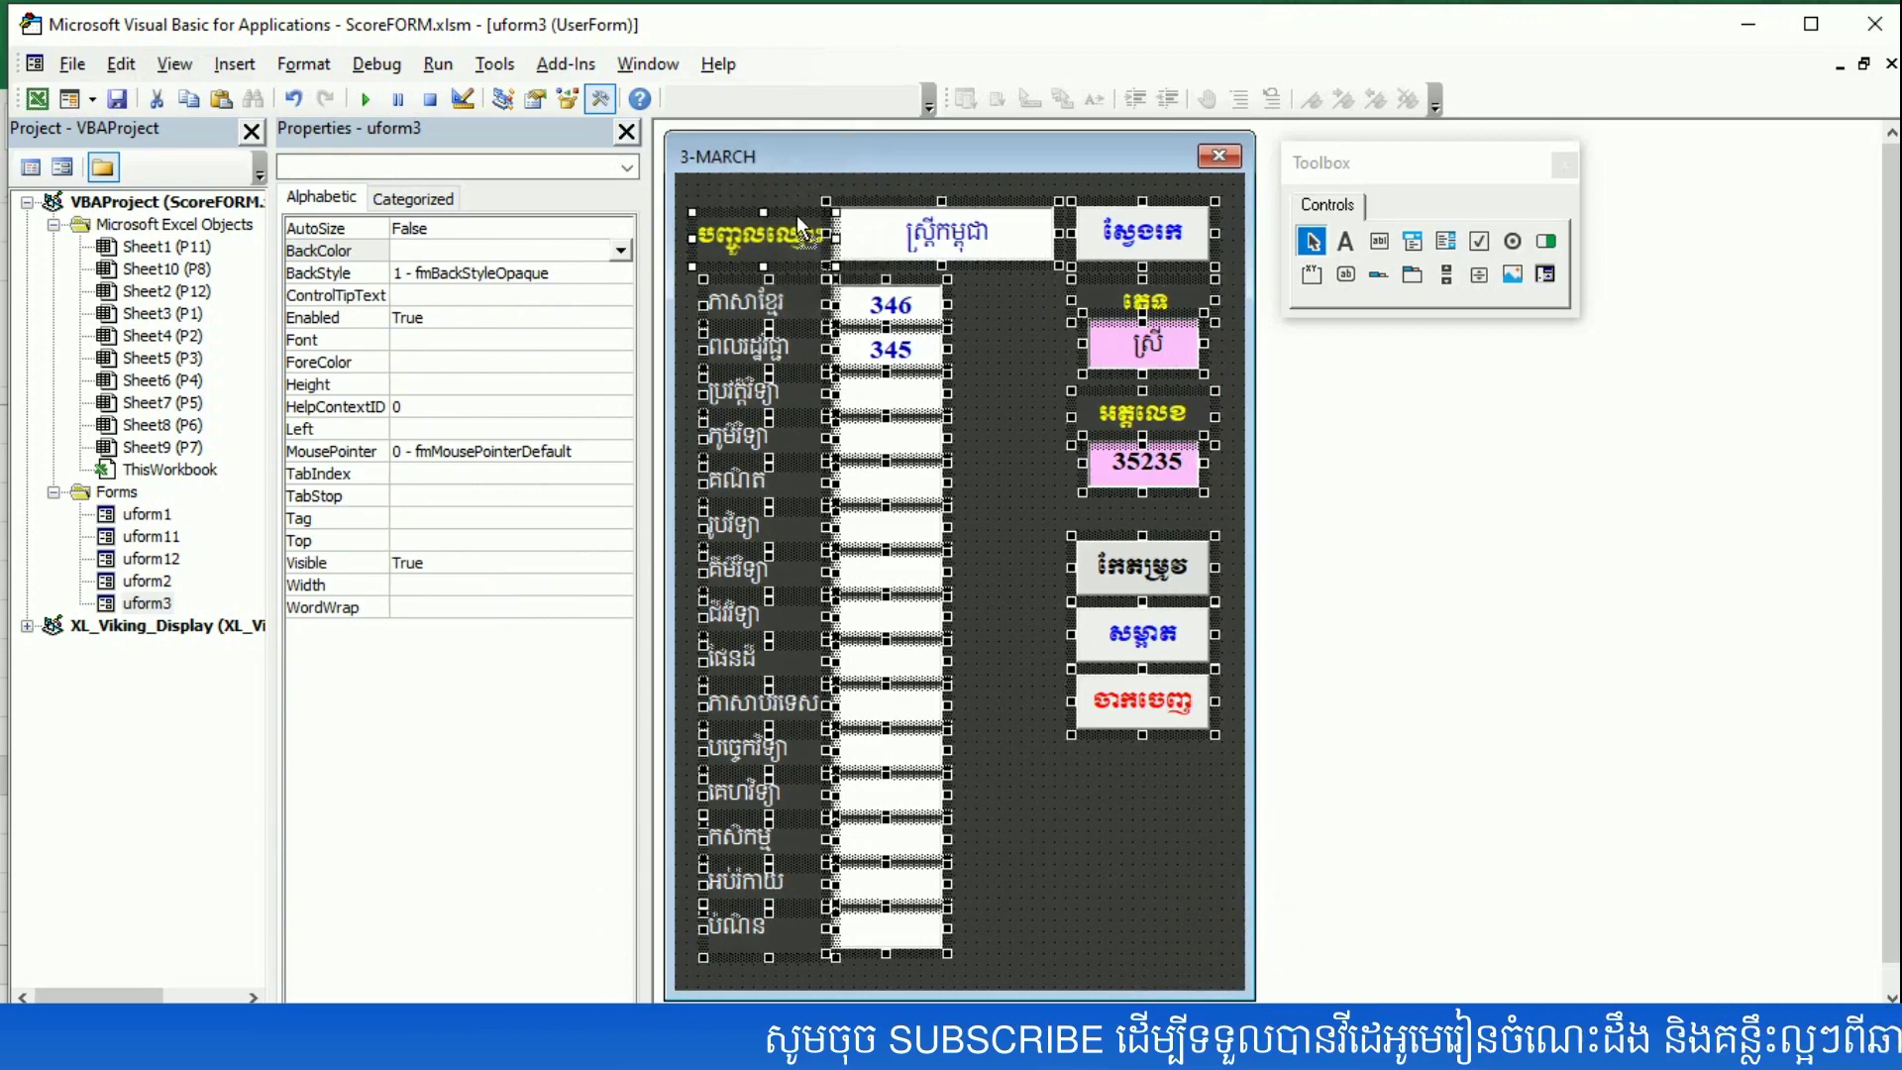
click(1017, 683)
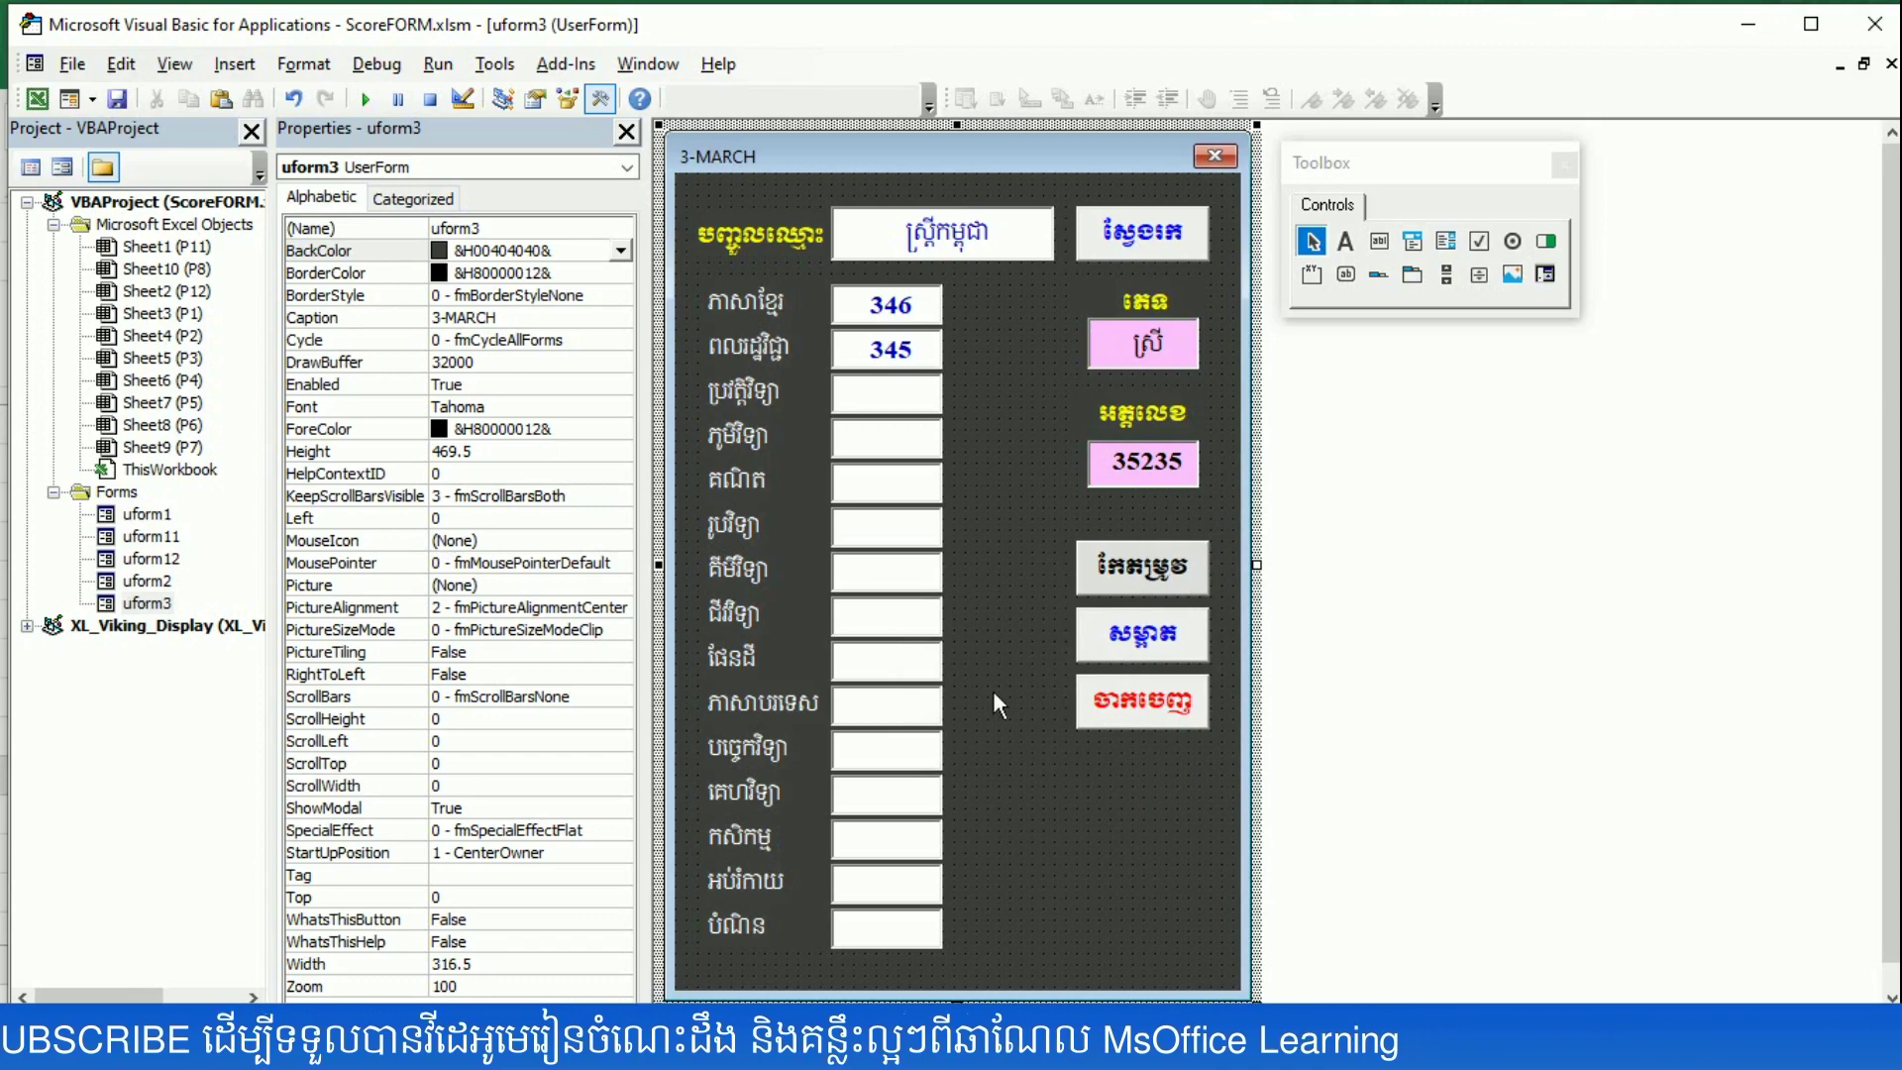
click(366, 99)
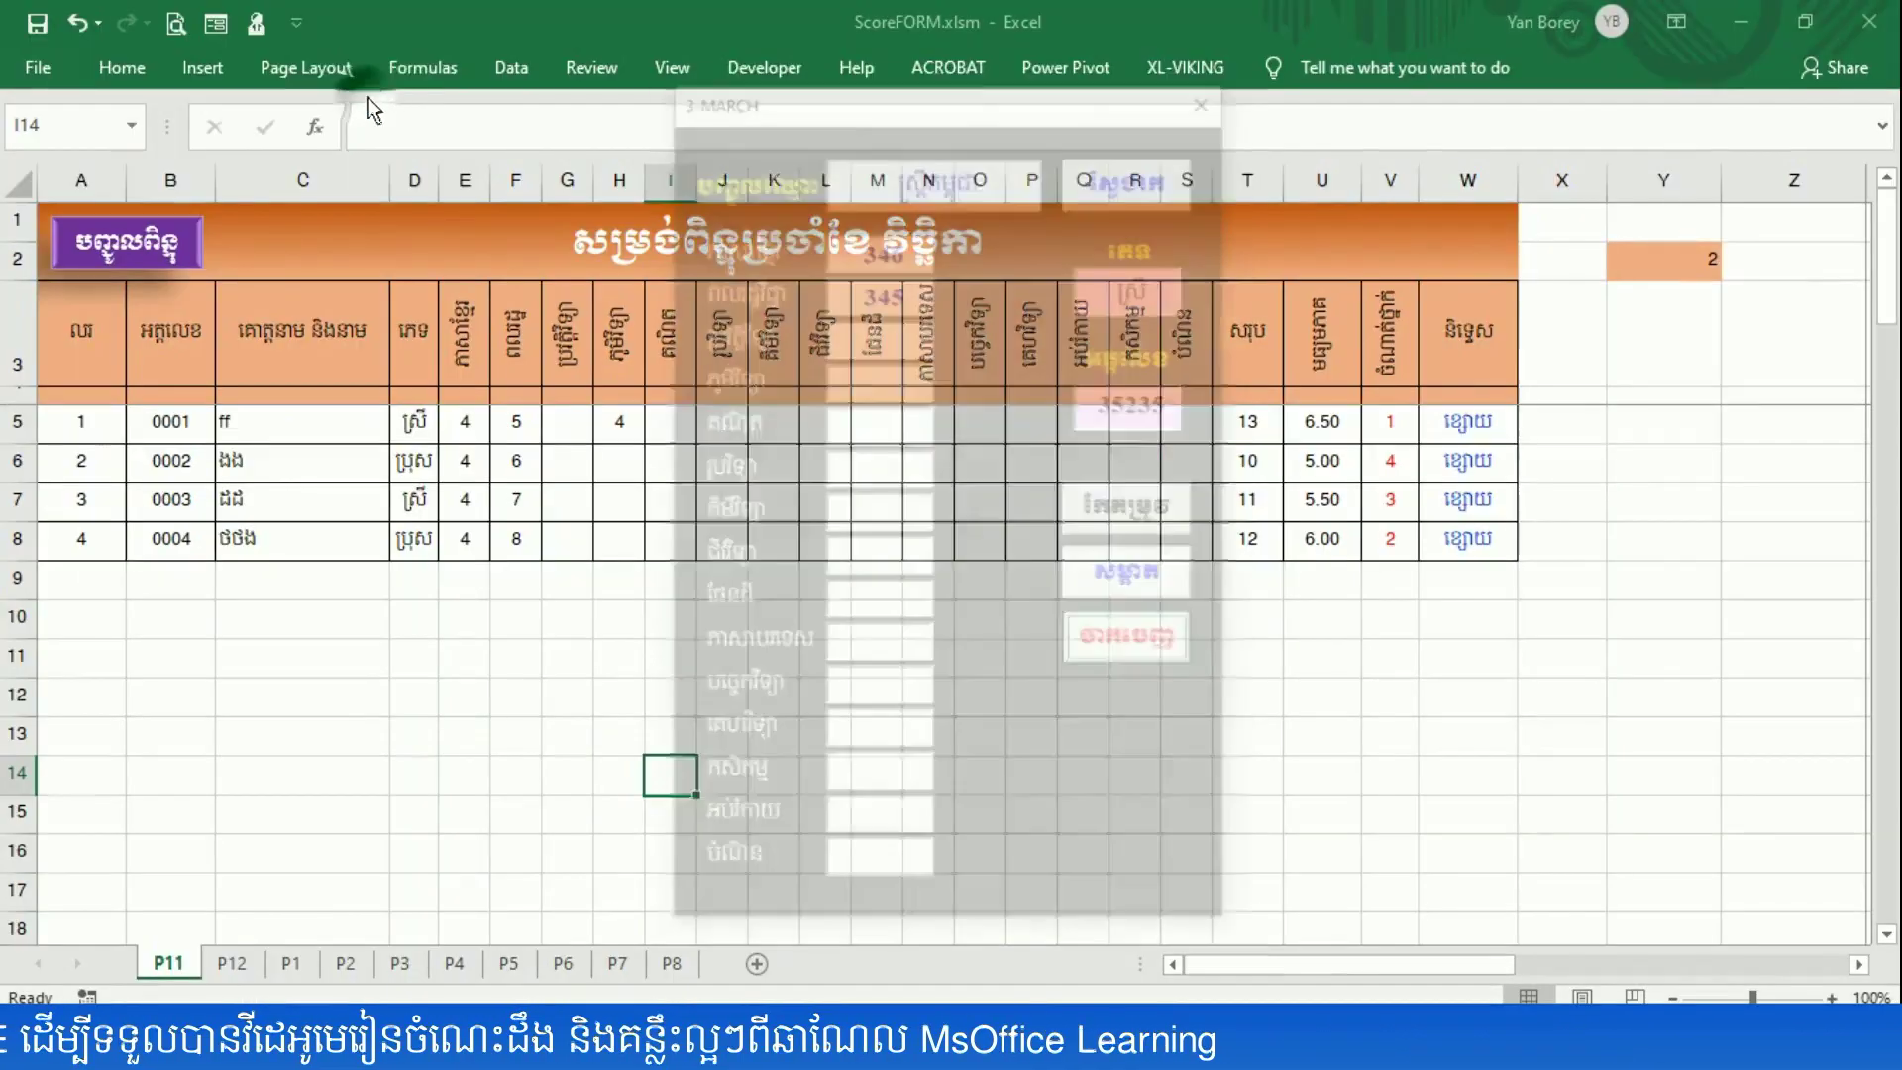
- Close the running 3-MARCH form, the VBA editor and the ScoreFORM workbook
click(1211, 94)
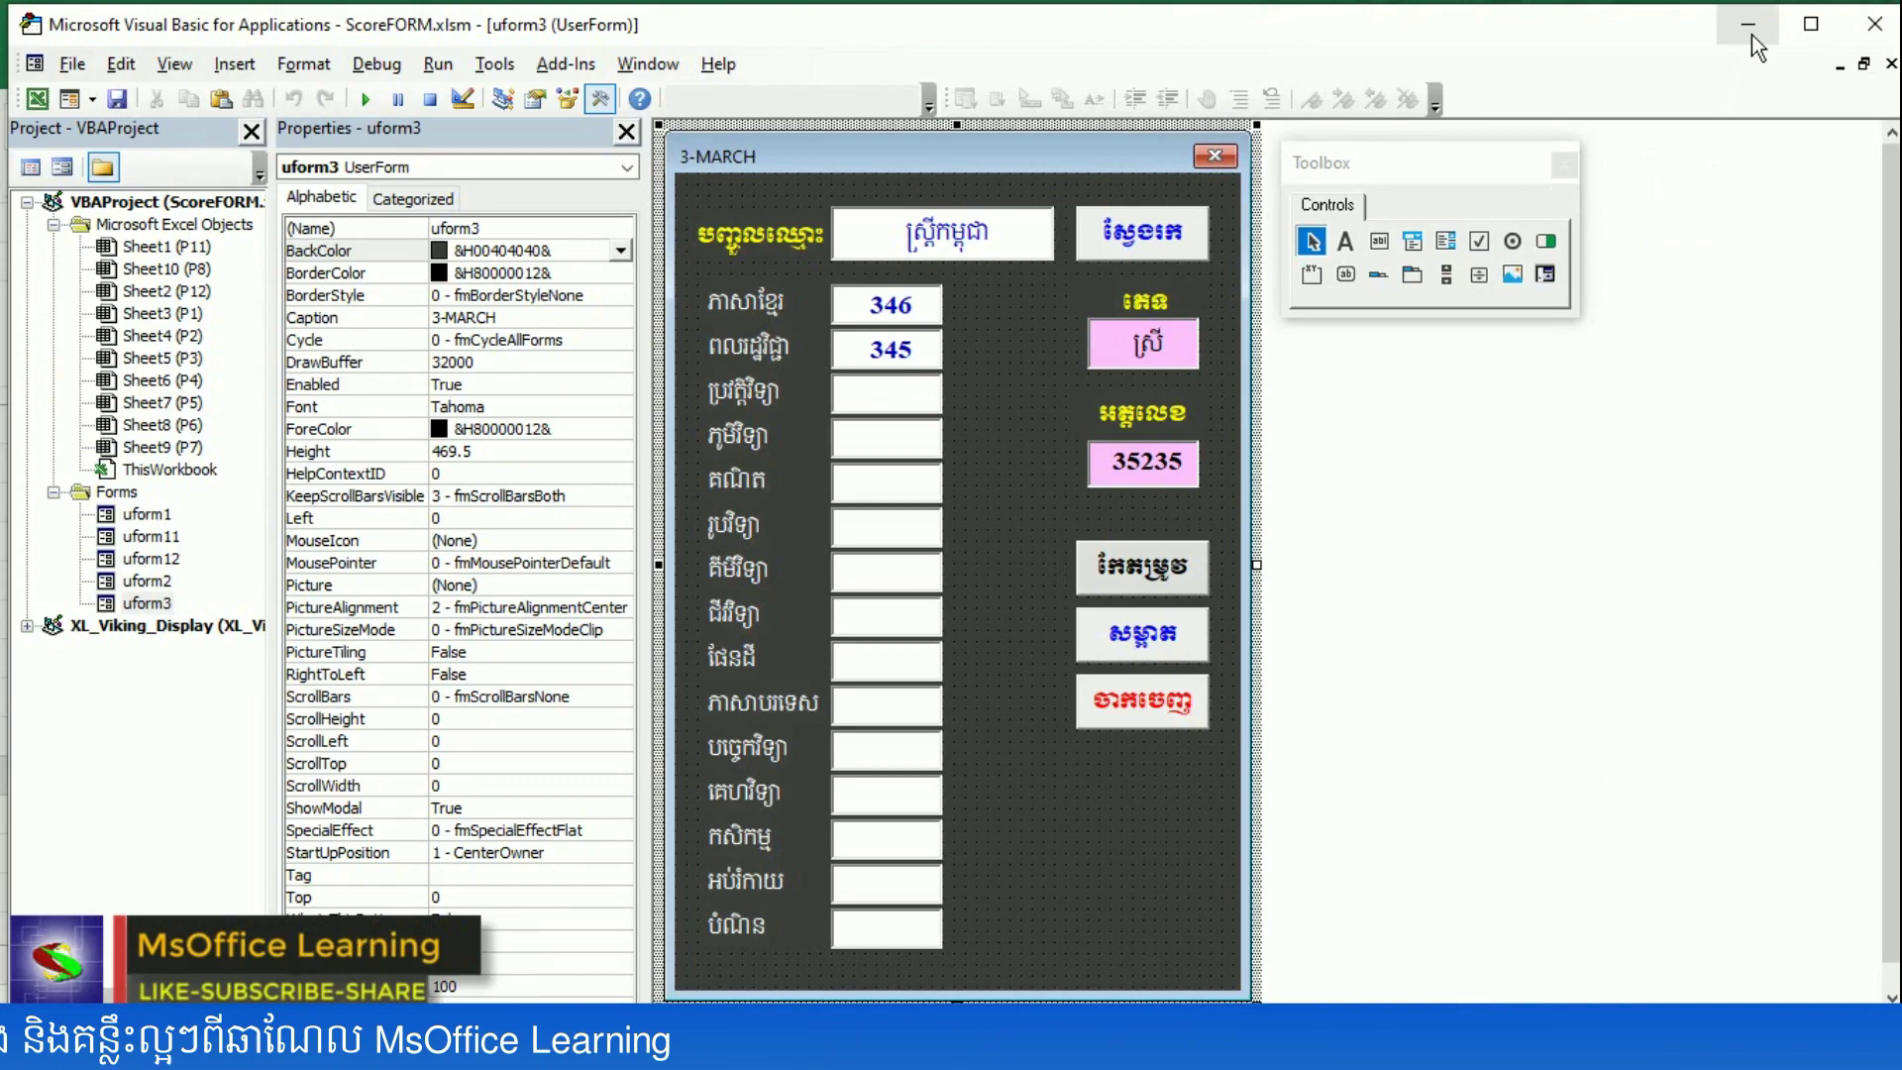
click(1873, 26)
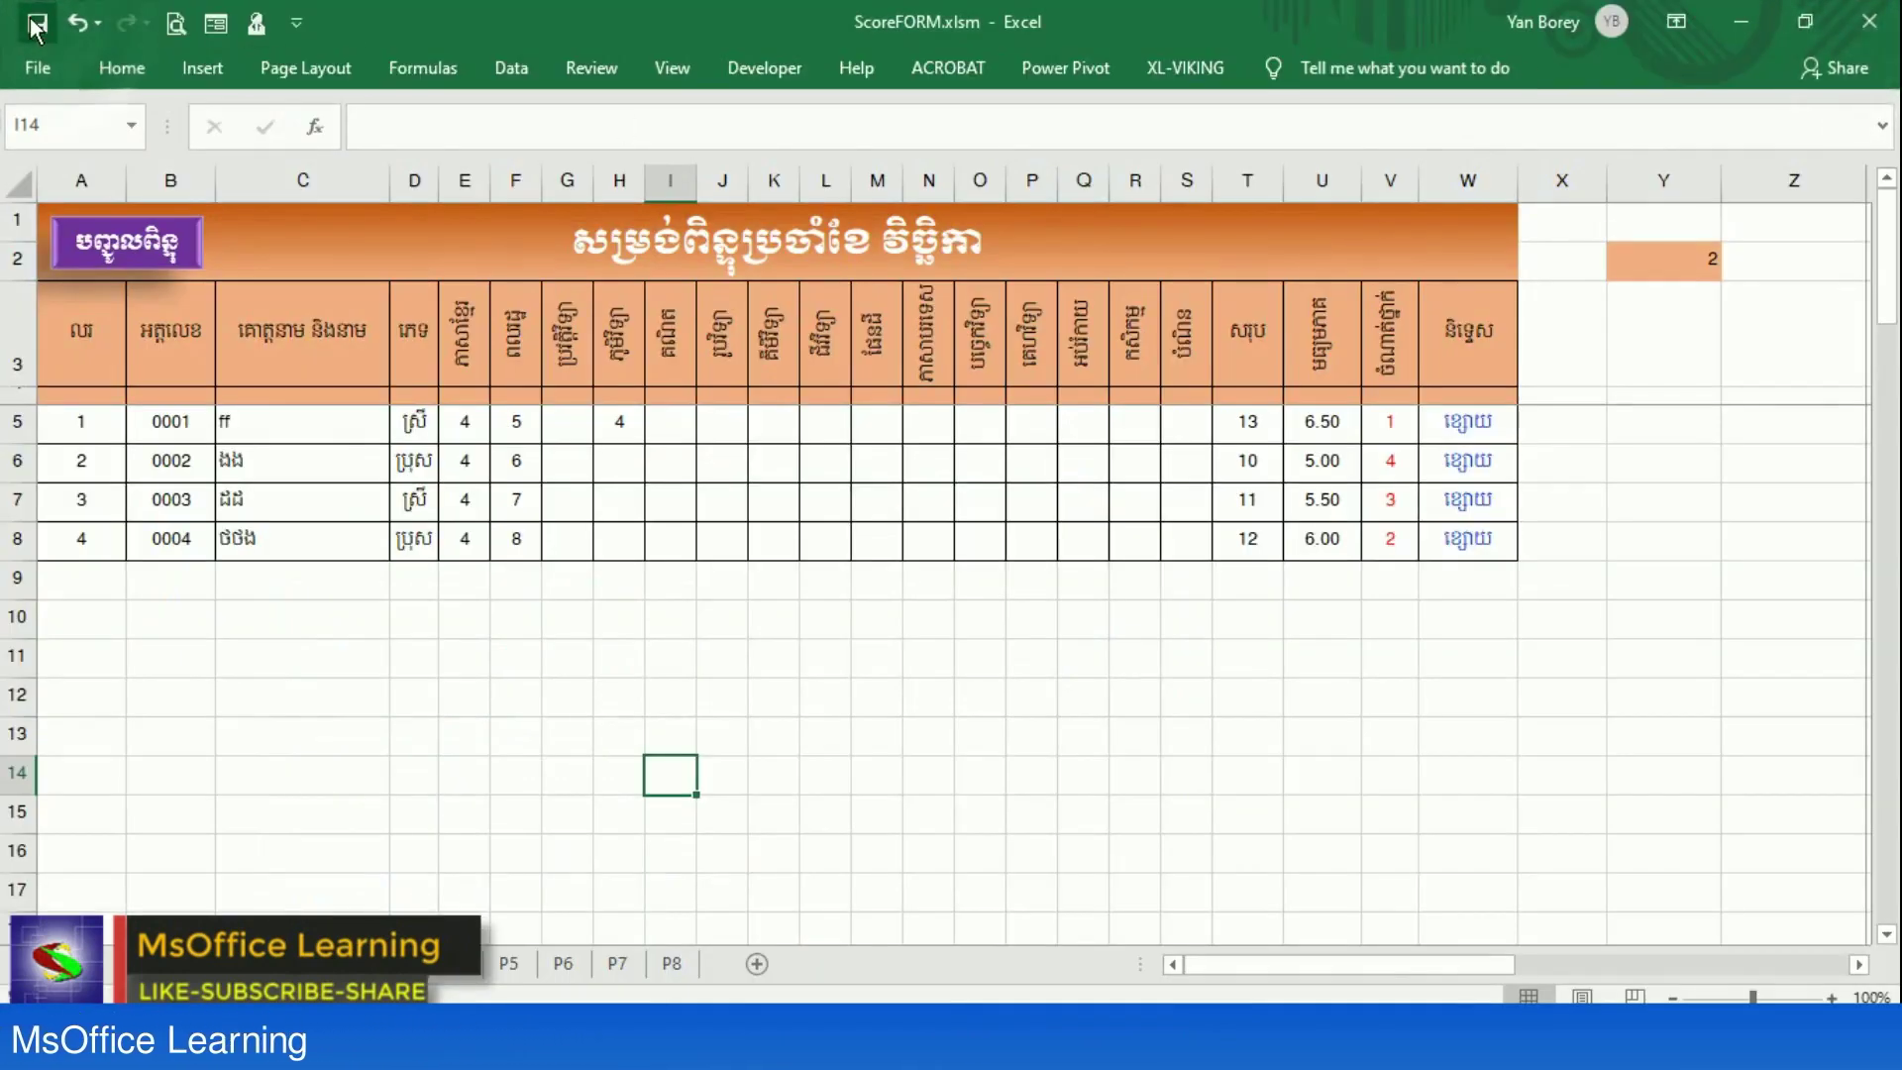
click(1881, 21)
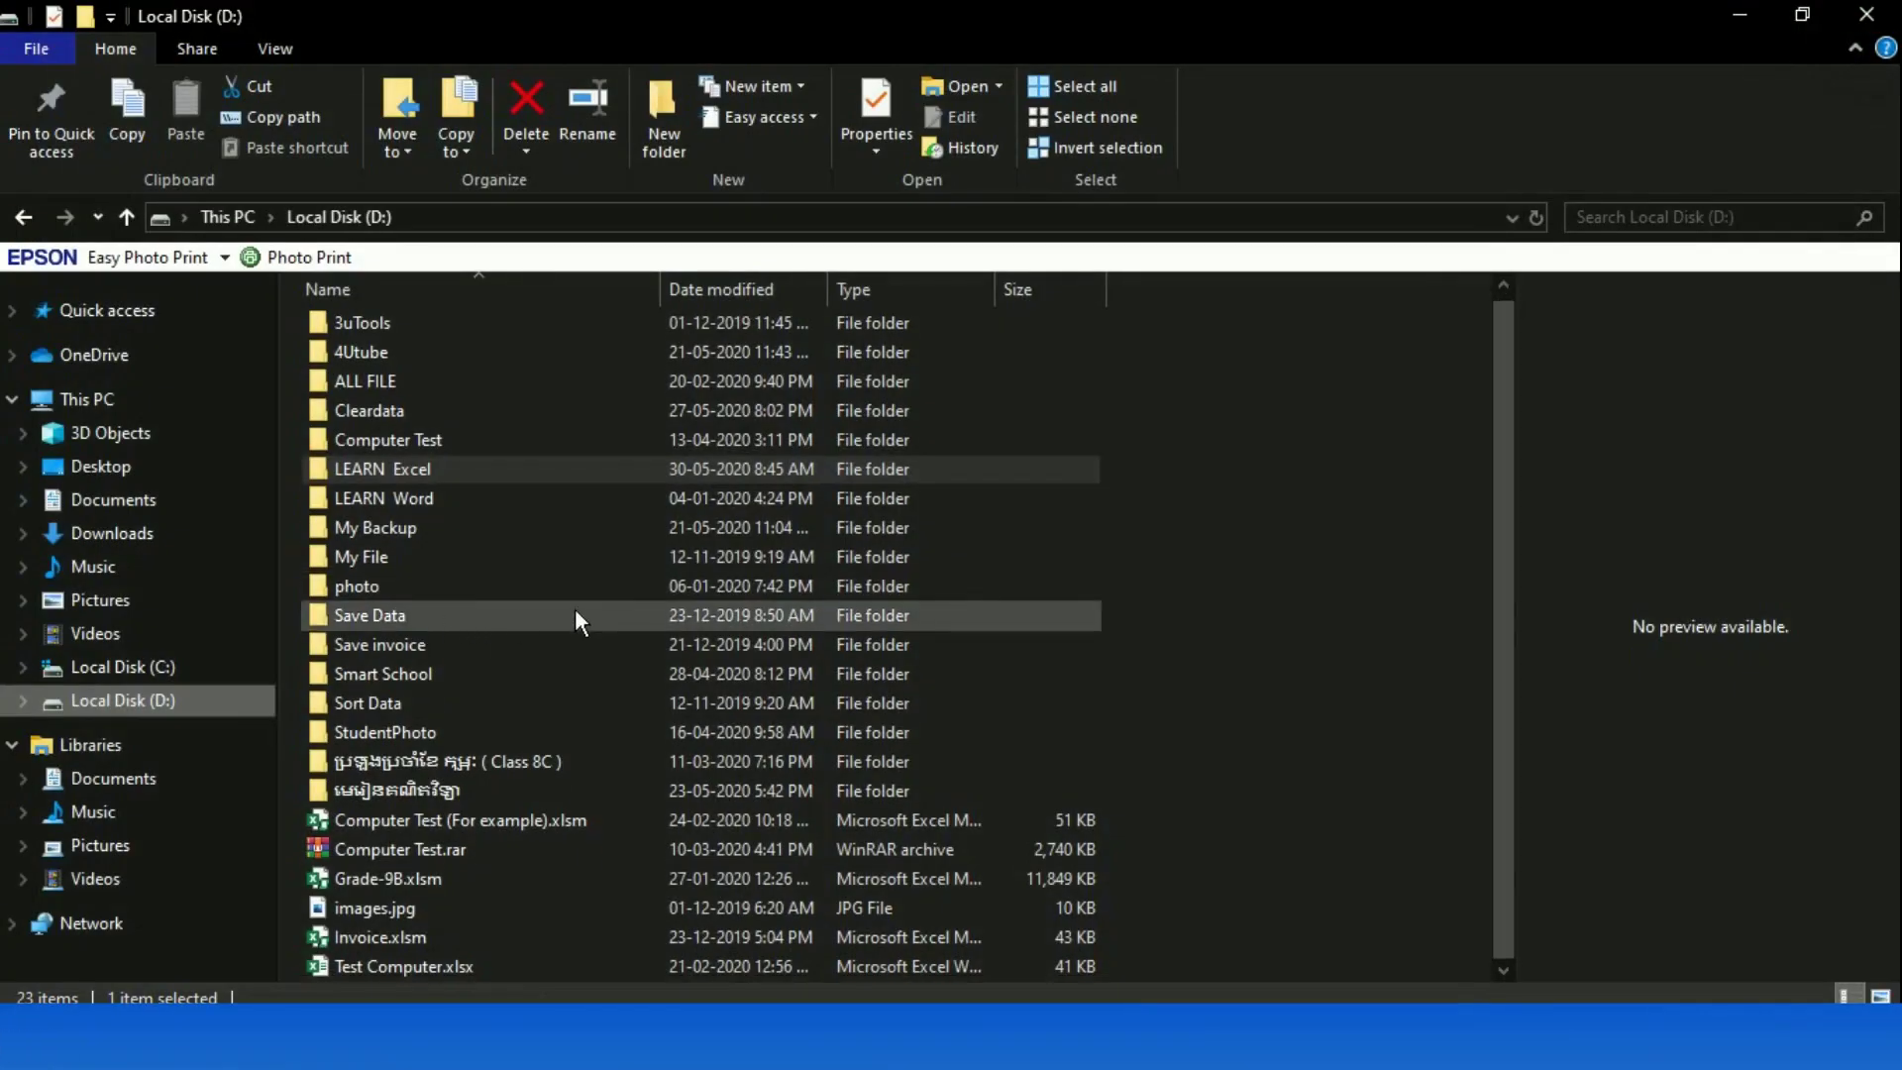
scroll(575, 618, up, 1)
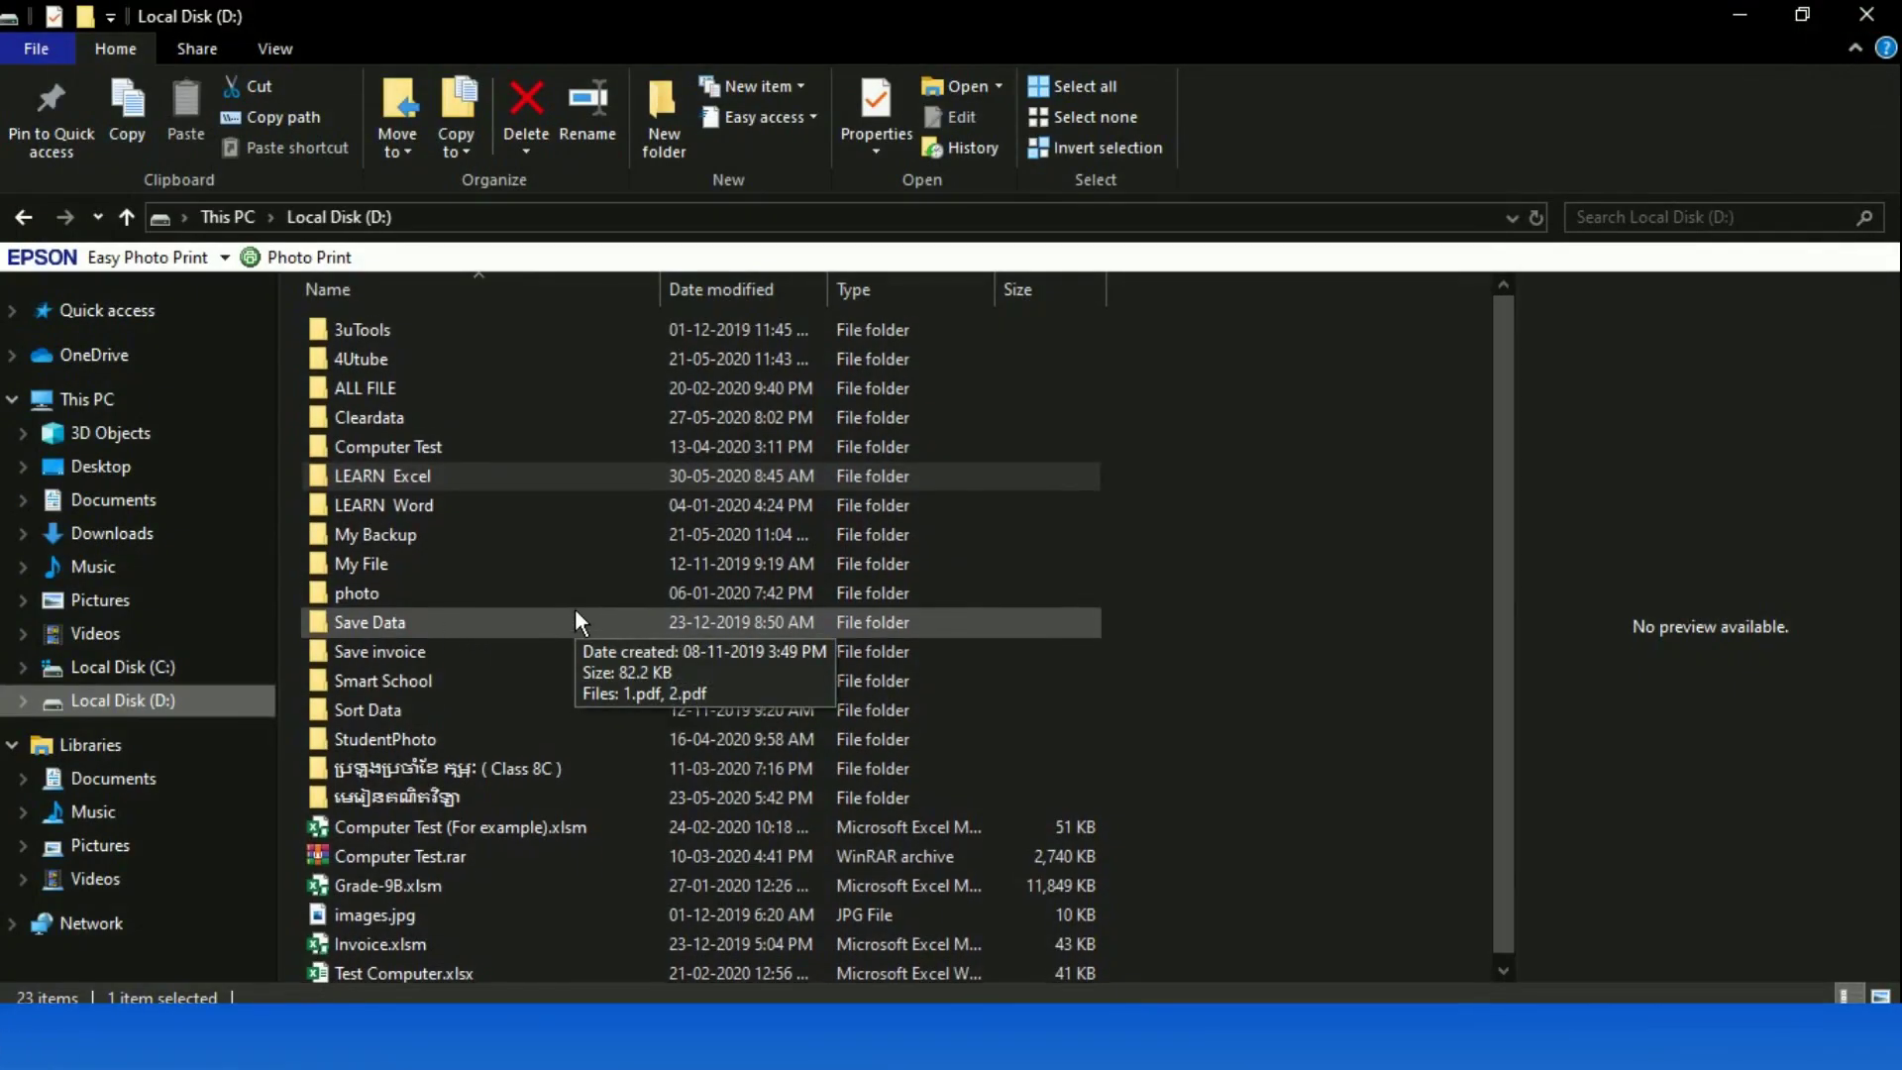